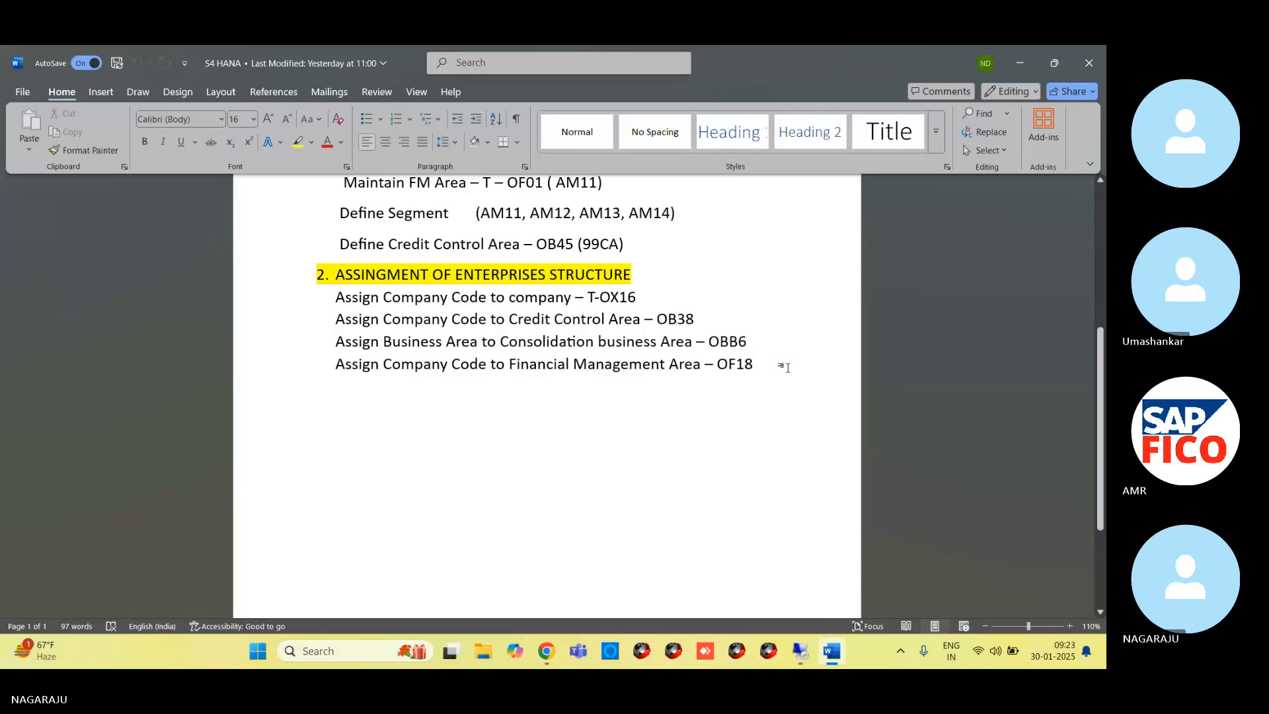
scroll(783, 367, up, 5)
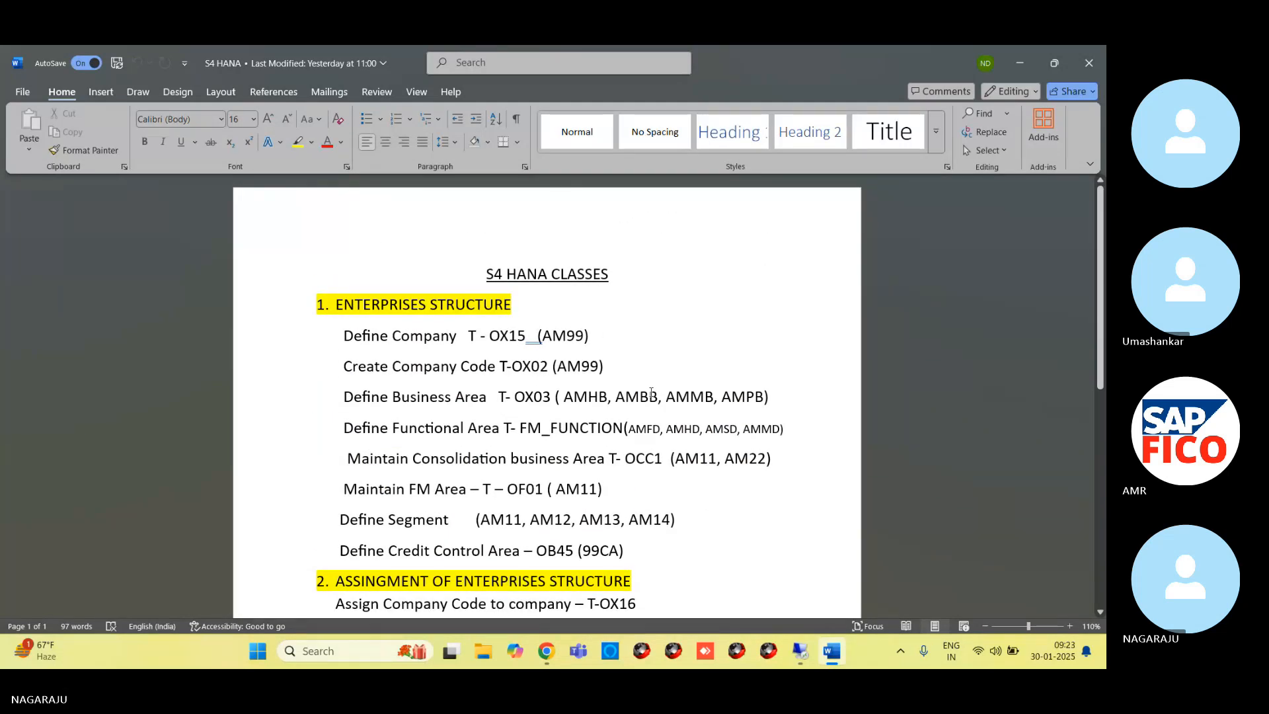
scroll(651, 393, down, 3)
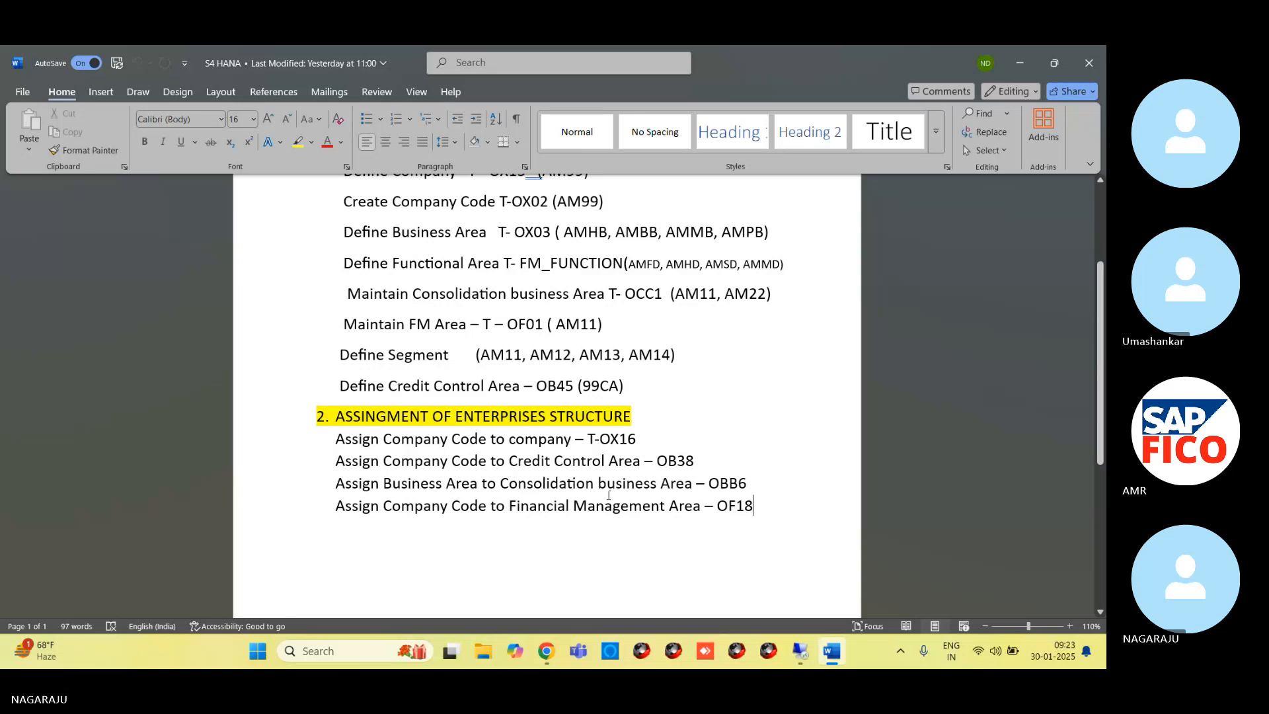
scroll(542, 464, up, 3)
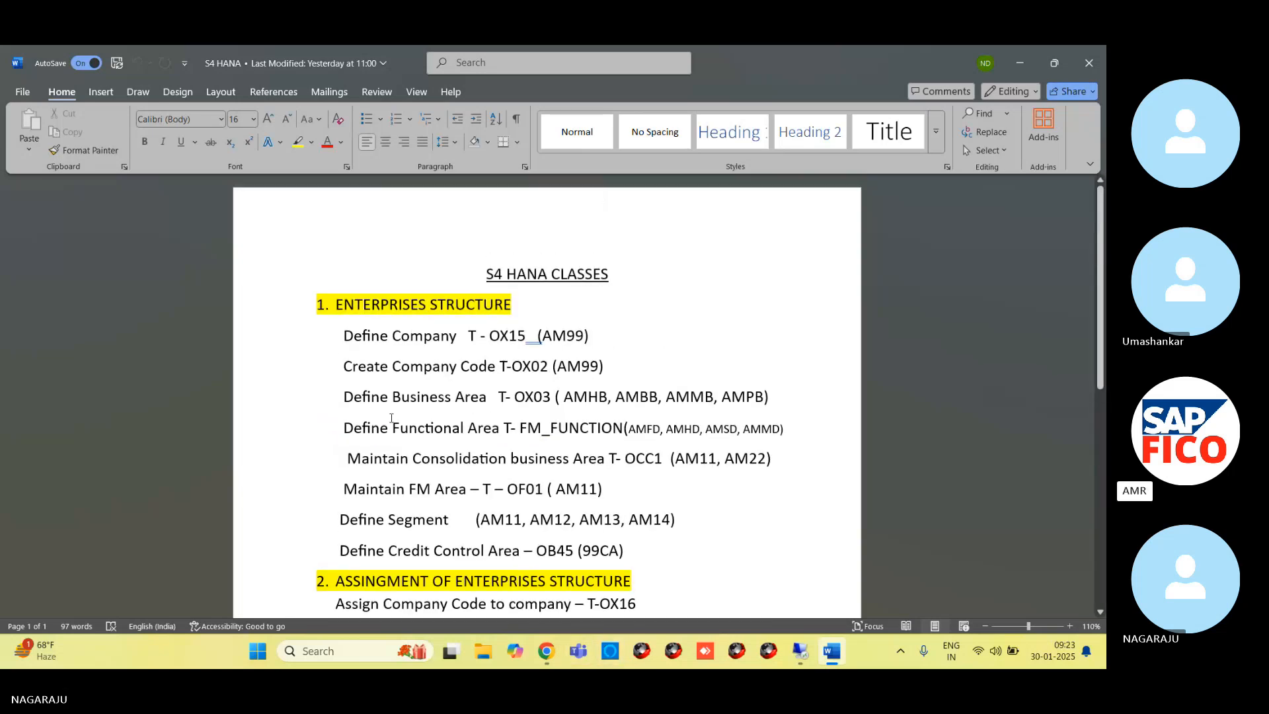
scroll(542, 464, down, 3)
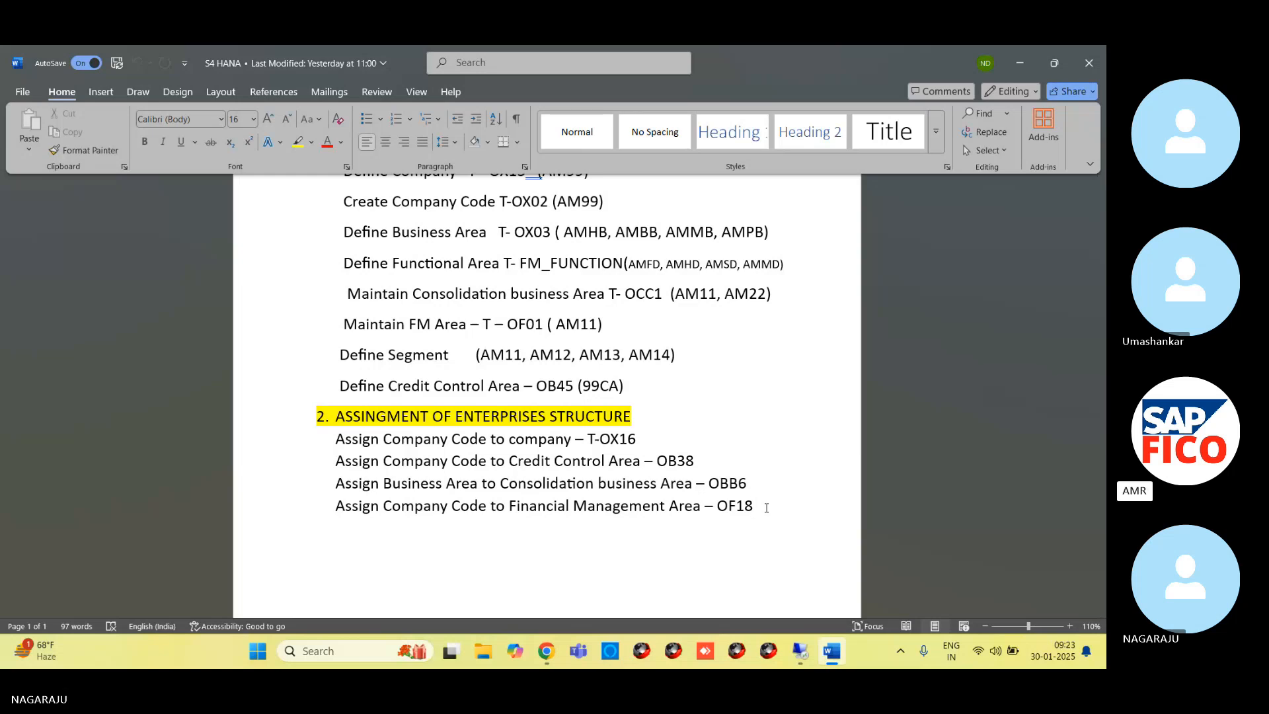
Add the heading "GLOBAL PARAMETERS & CHART OF ACCOUNTS" after a blank line below the OF18 assignment line, and start a new line under it
key(Return)
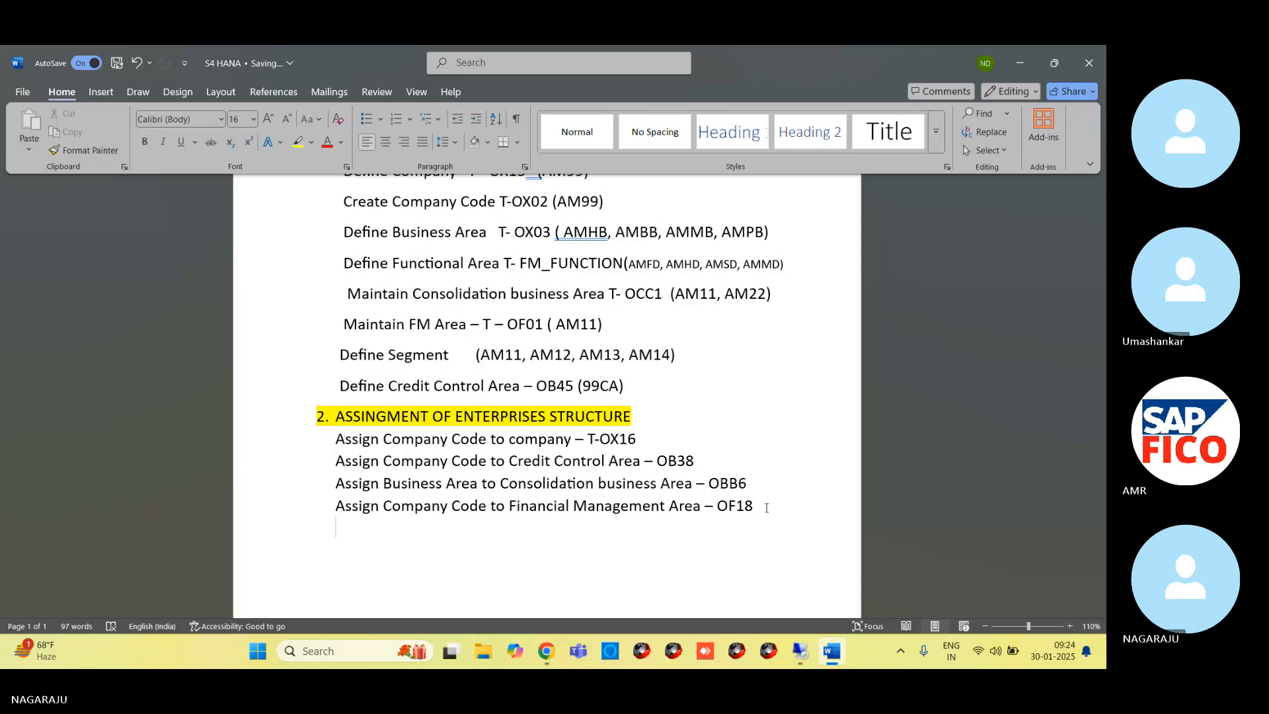
key(Return)
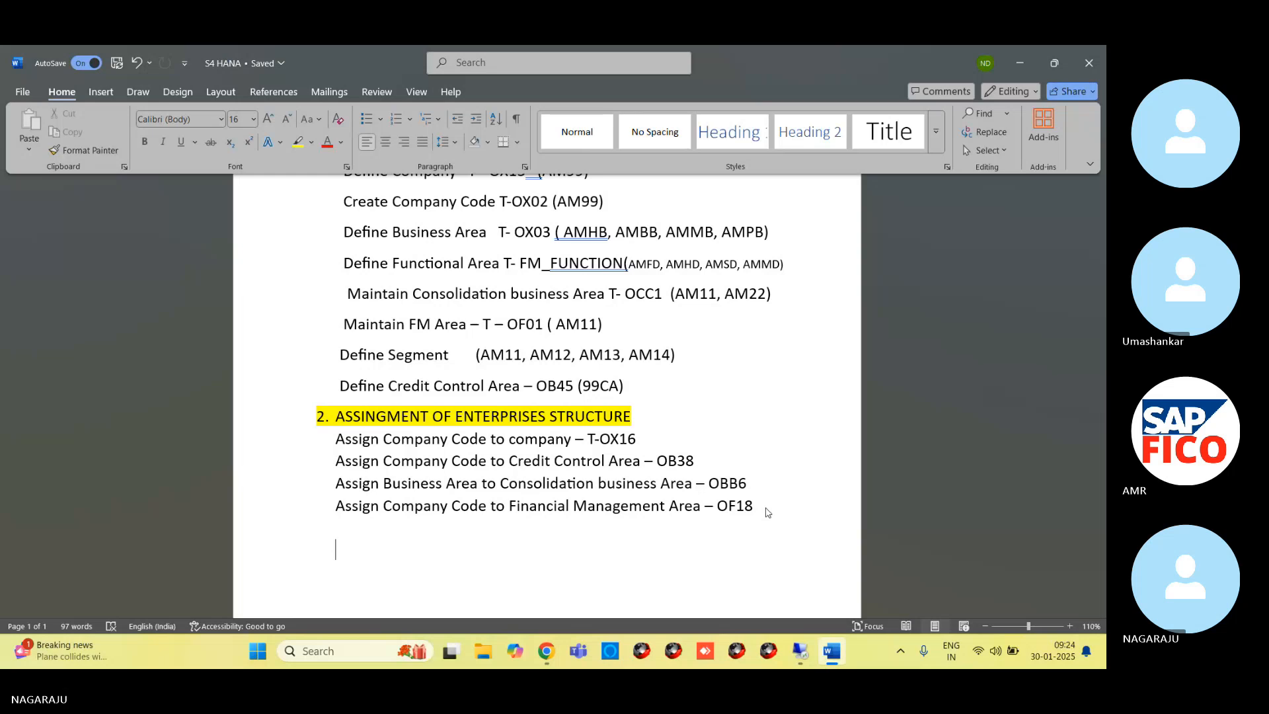
text(3)
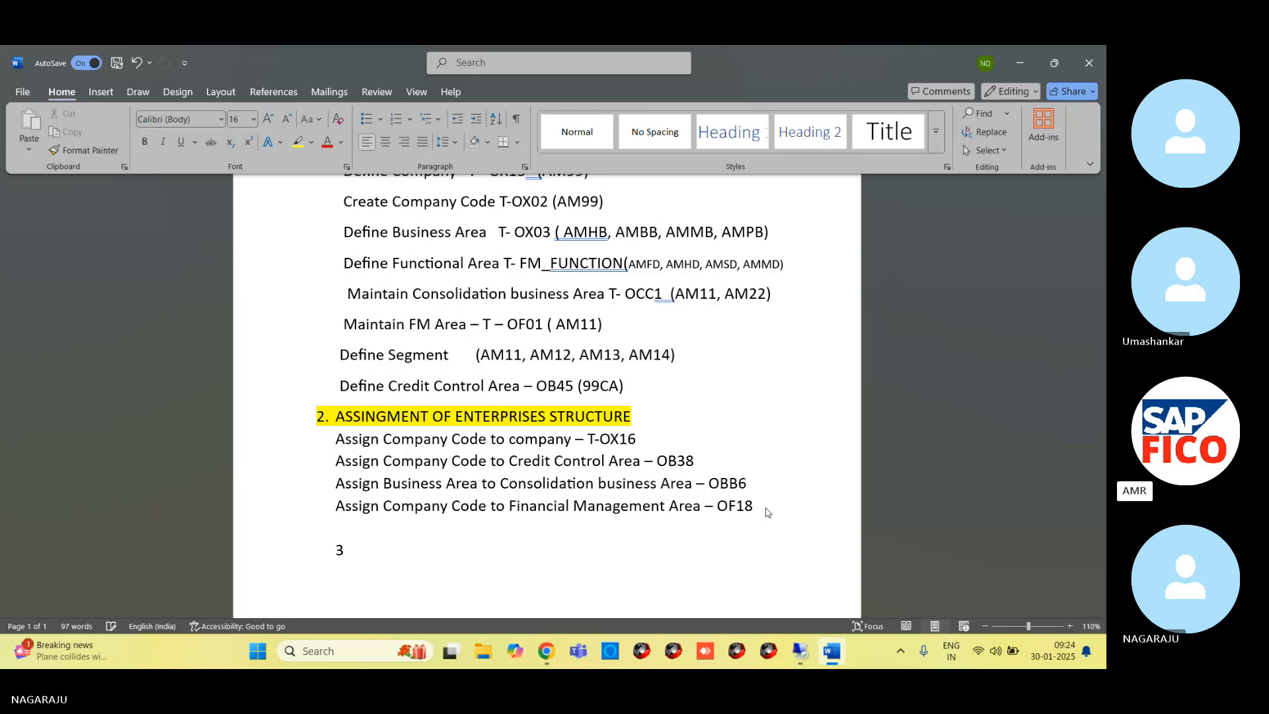
key(BackSpace)
text(GLOBAL)
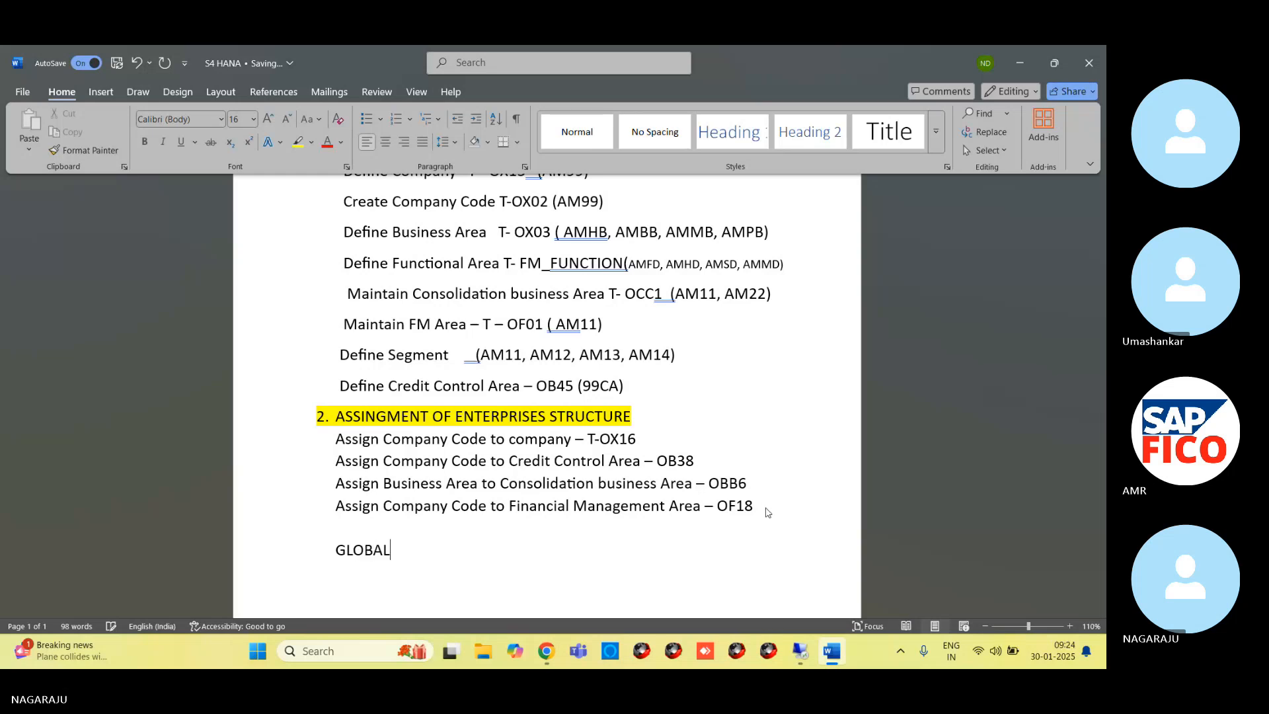
text( PARAMETERS )
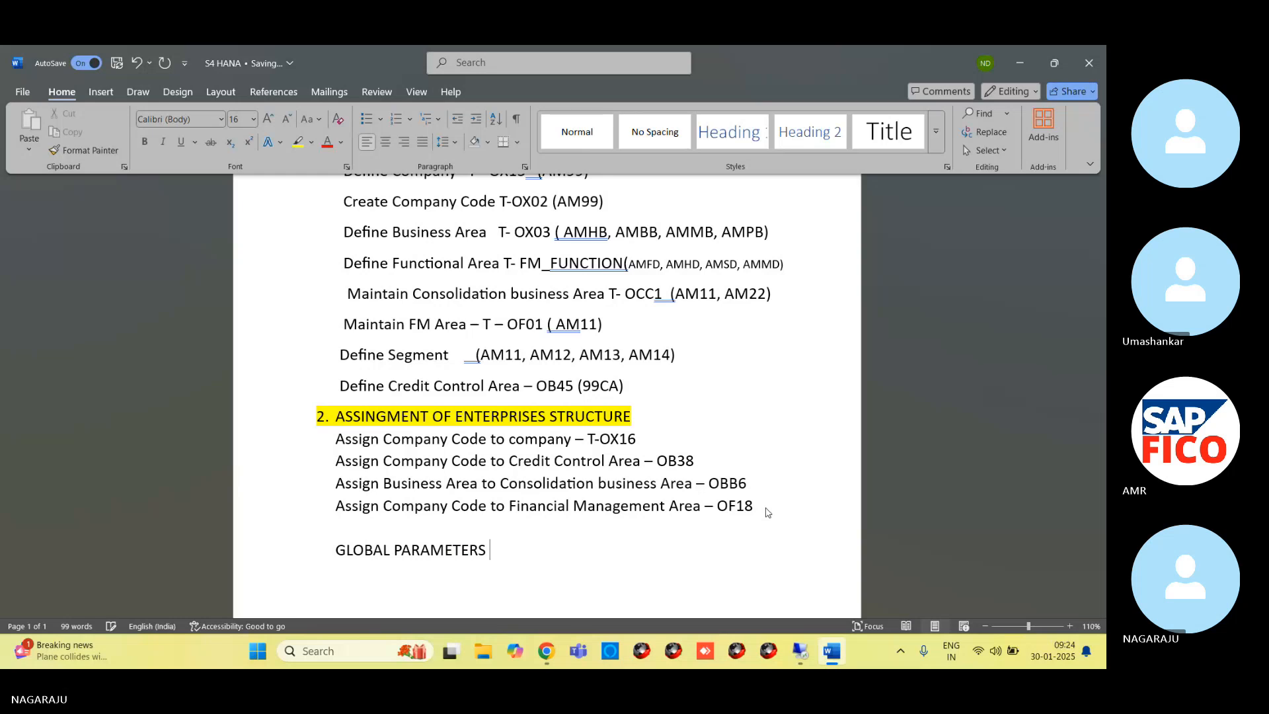
text(& CHART )
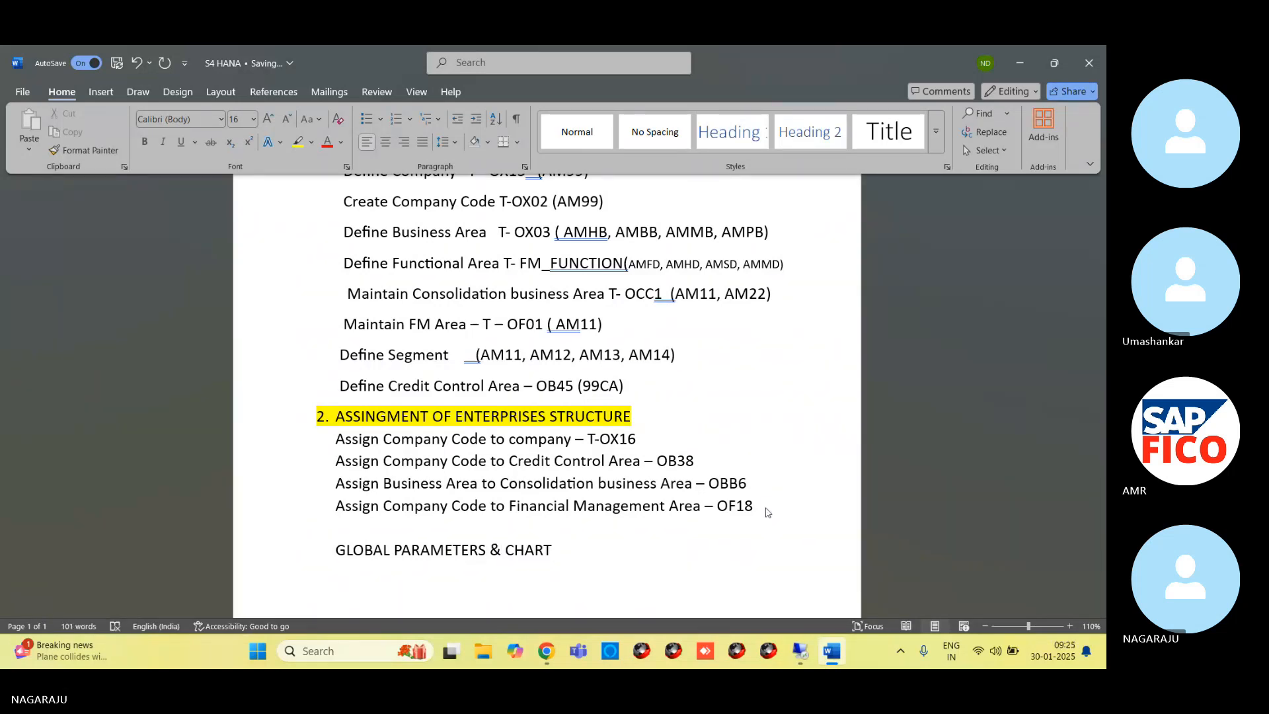
text(OF )
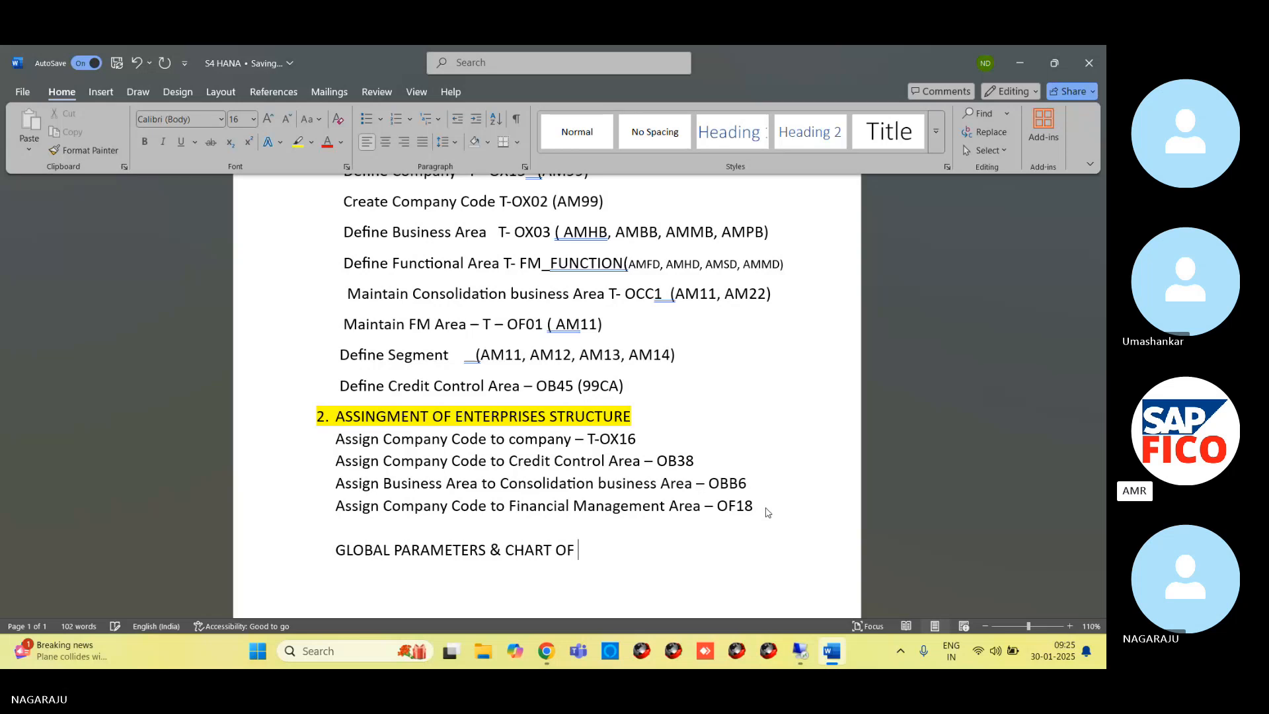
text(ACCOUNTS)
scroll(631, 462, down, 3)
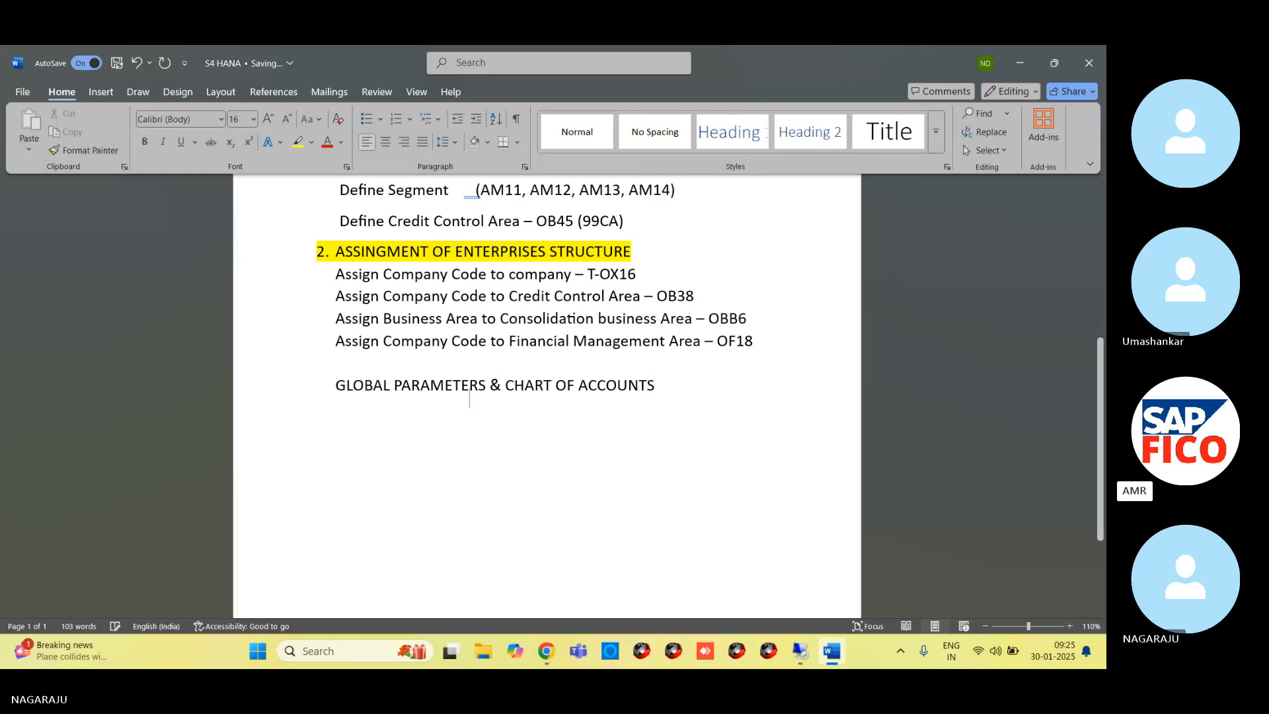
key(Return)
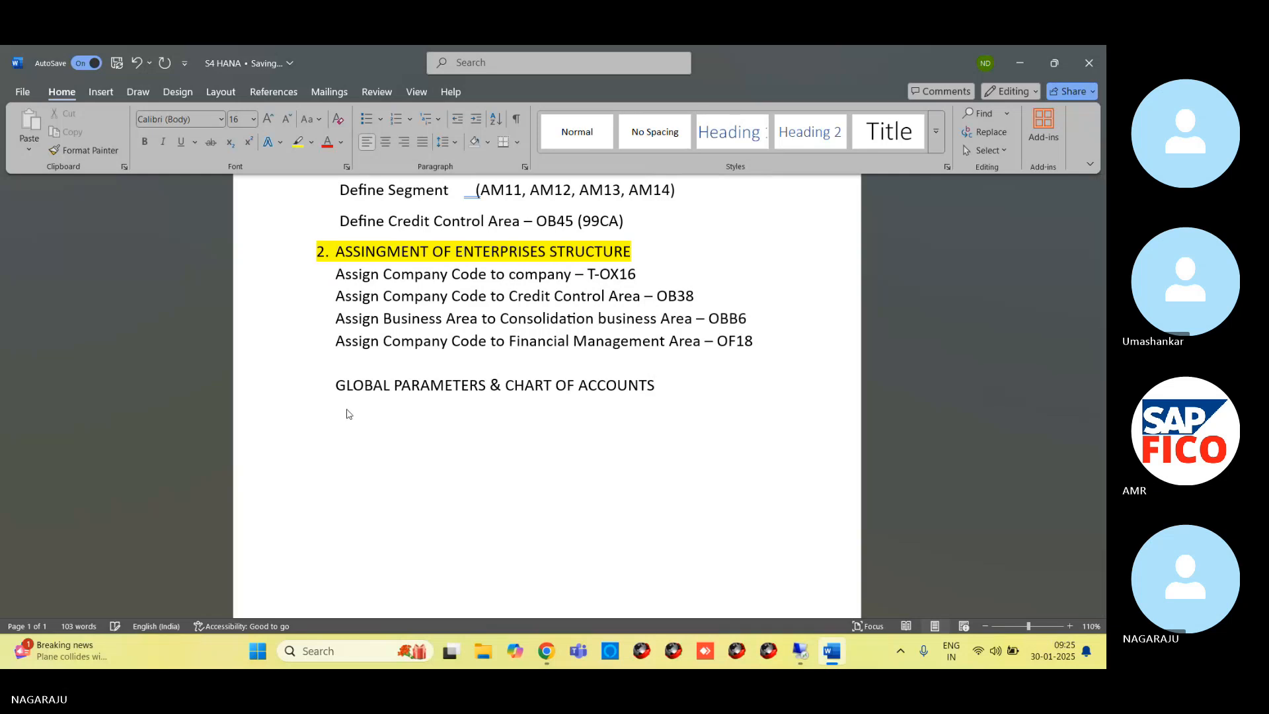
text(CHART)
key(BackSpace)
key(BackSpace)
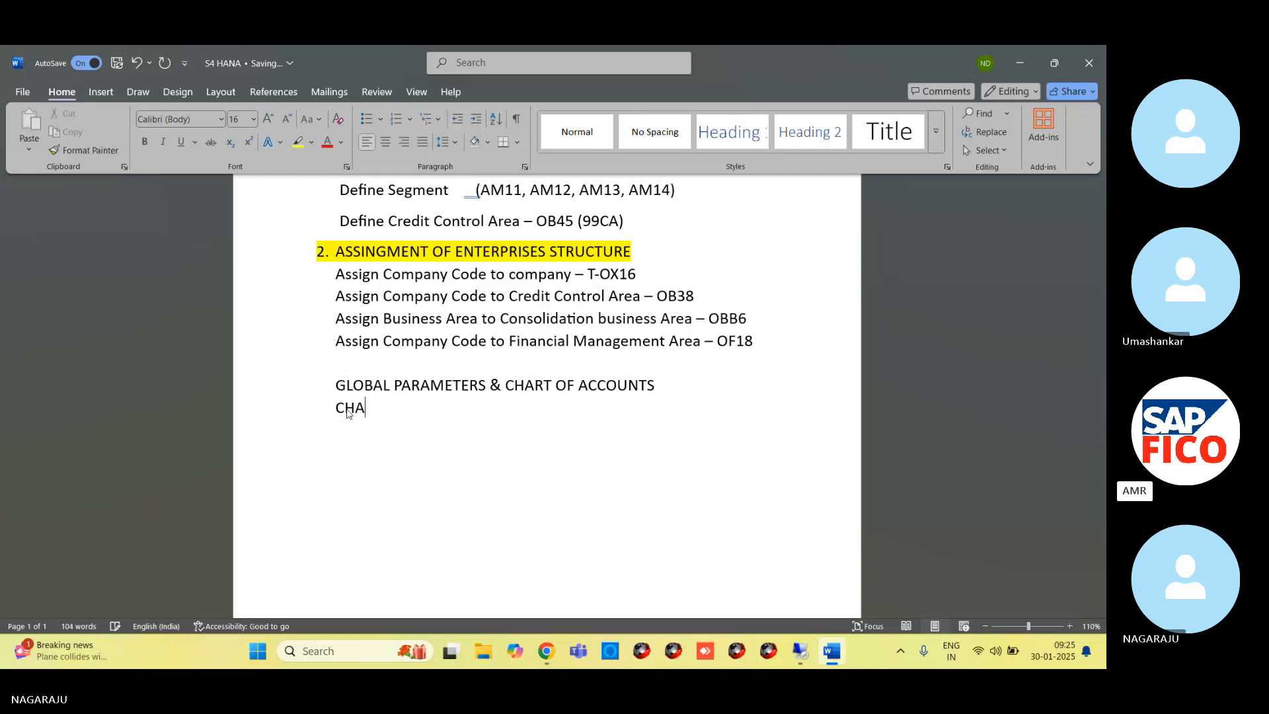
key(BackSpace)
key(BackSpace)
text(hart of a)
key(BackSpace)
key(BackSpace)
key(BackSpace)
key(BackSpace)
key(BackSpace)
key(BackSpace)
key(BackSpace)
key(BackSpace)
key(BackSpace)
key(BackSpace)
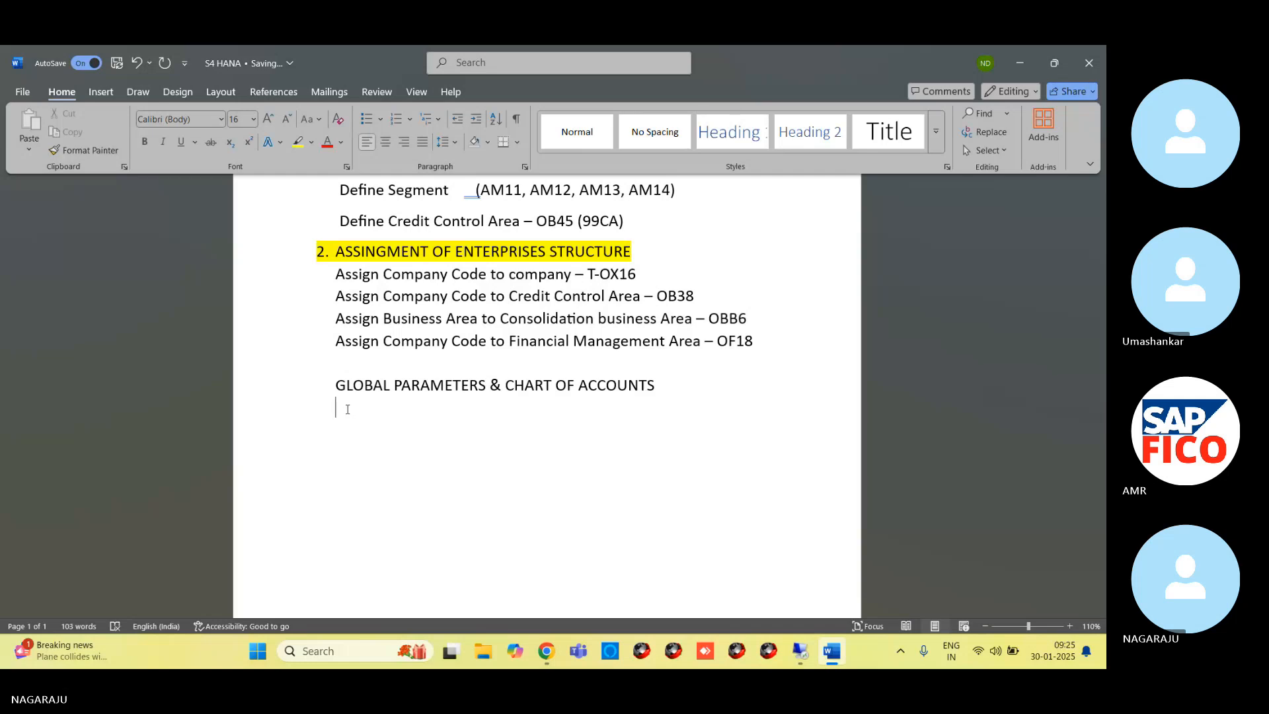
Enter the line "Edit Chart of accounts – T – OB13" under the GLOBAL PARAMETERS & CHART OF ACCOUNTS heading
text(Edit )
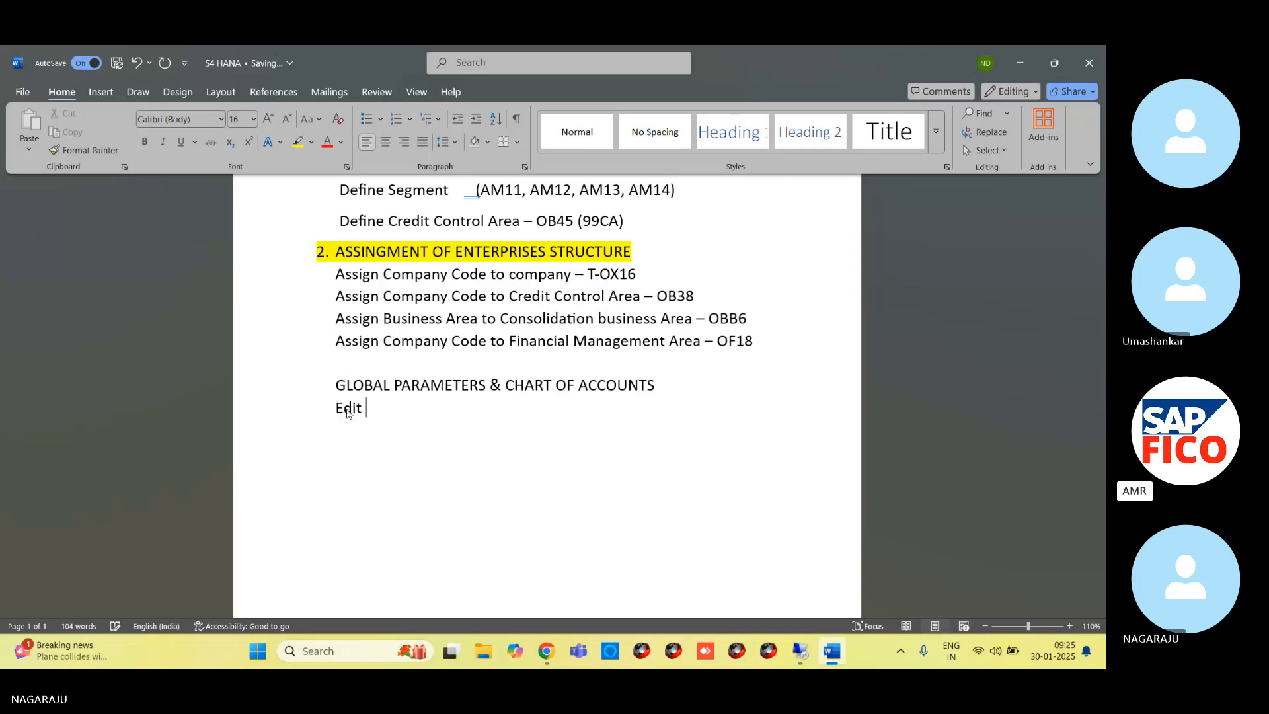
text(Chart of accoumnt)
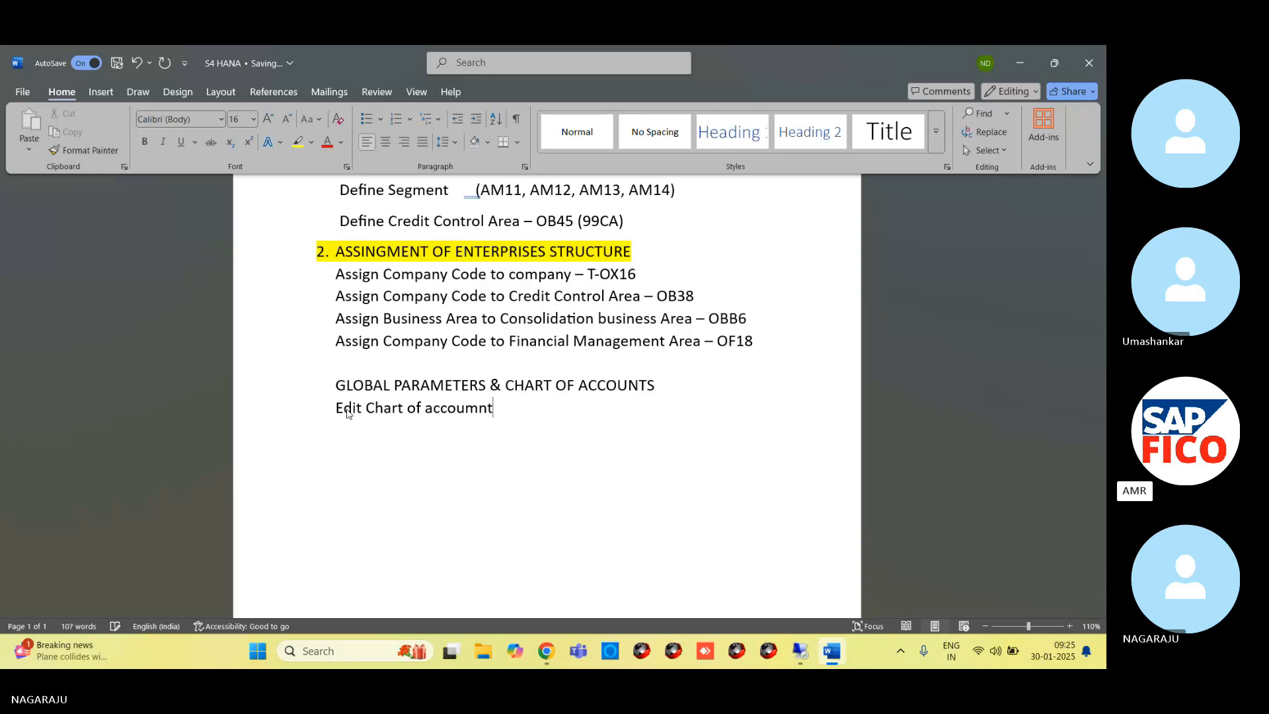
key(BackSpace)
key(BackSpace)
key(BackSpace)
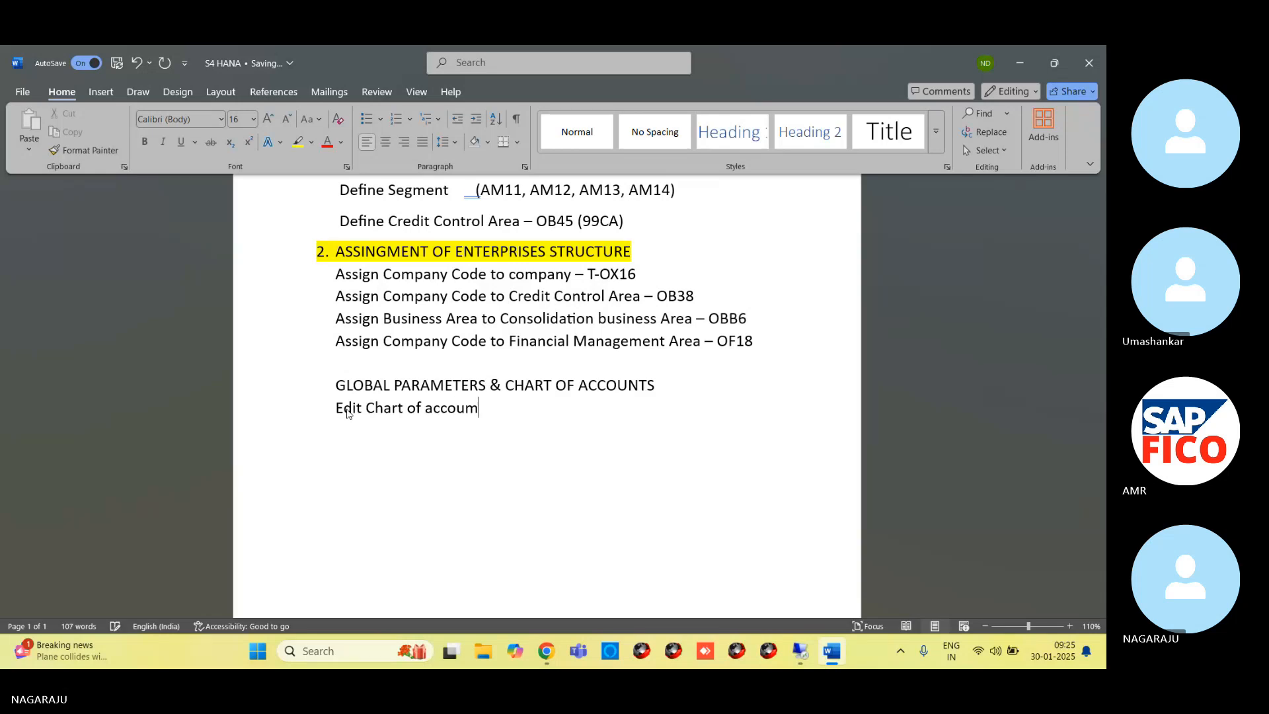
text(nt)
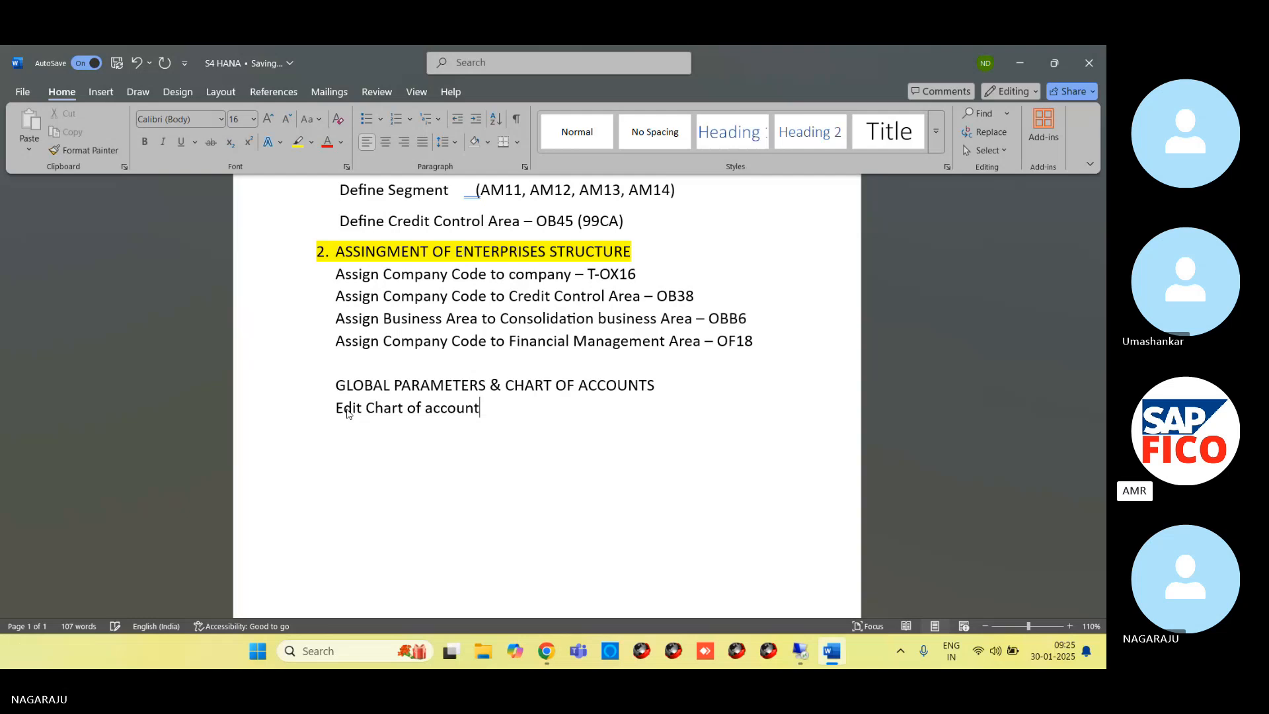
text(s – T)
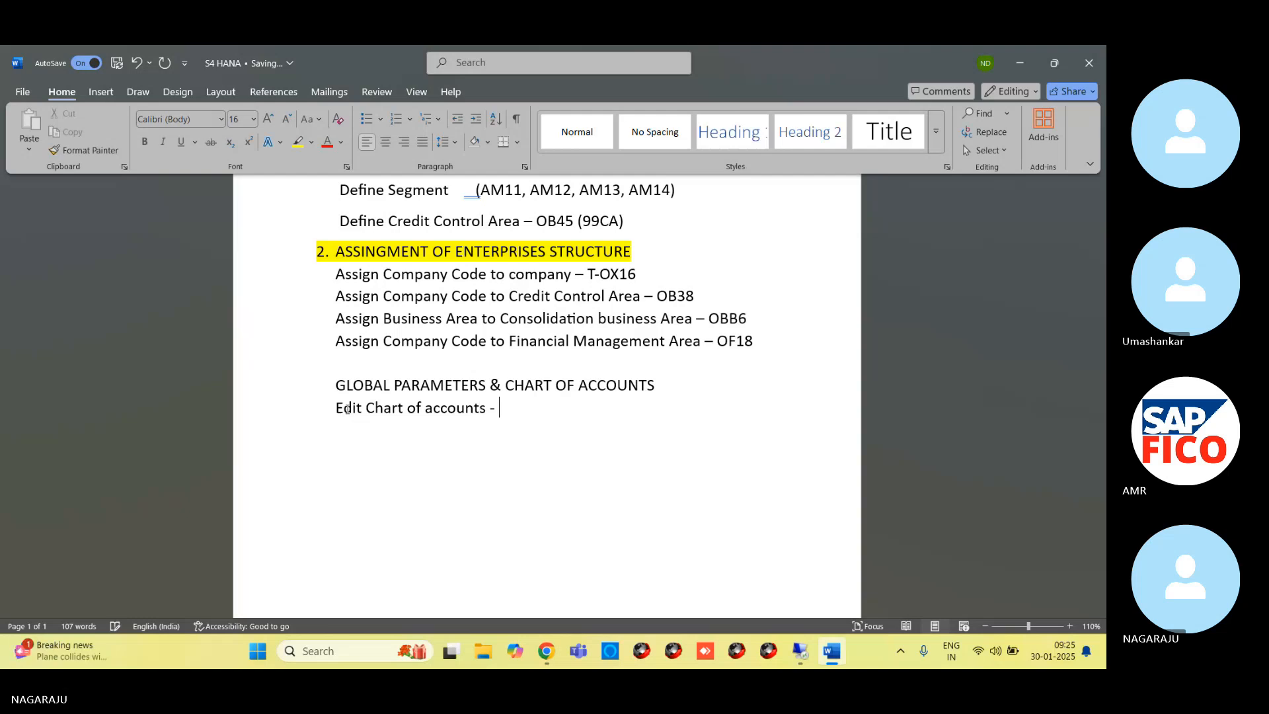
text( -)
text( OB1)
text(3)
Switch to the SAP Easy Access session on the remote desktop and run transaction OB13
click(1018, 72)
click(1022, 74)
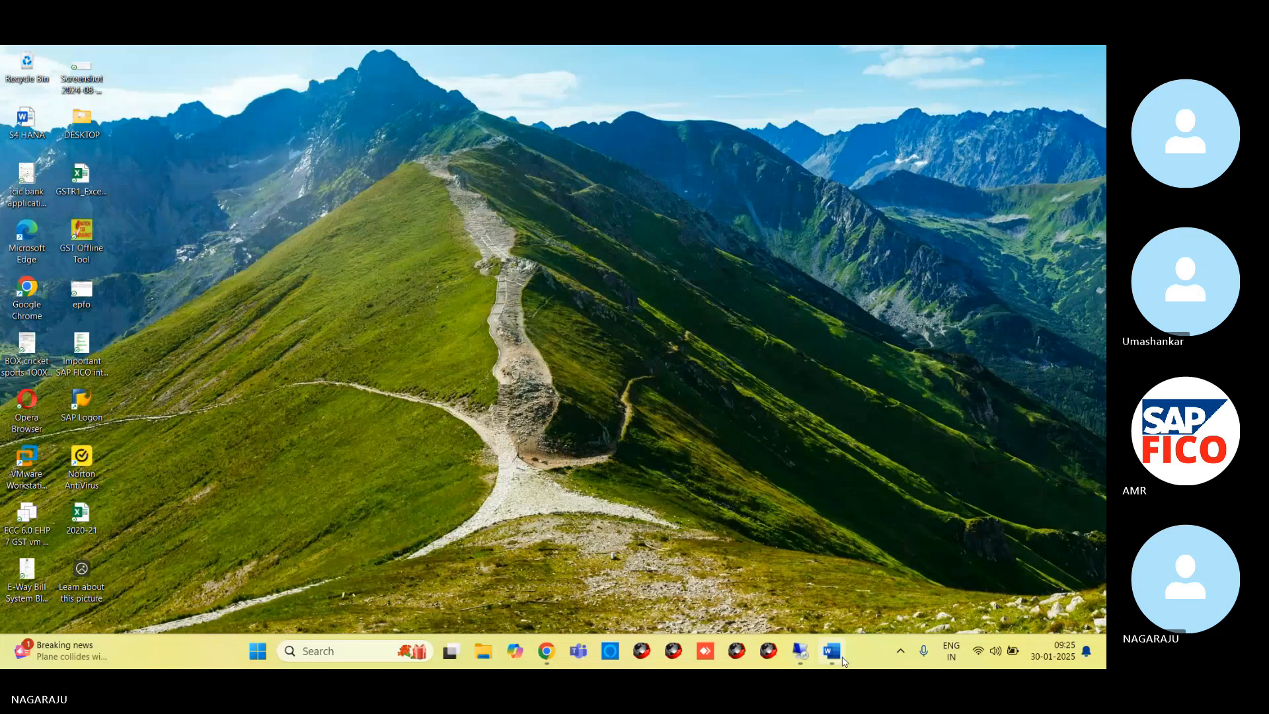
click(801, 652)
mouse_move(287, 662)
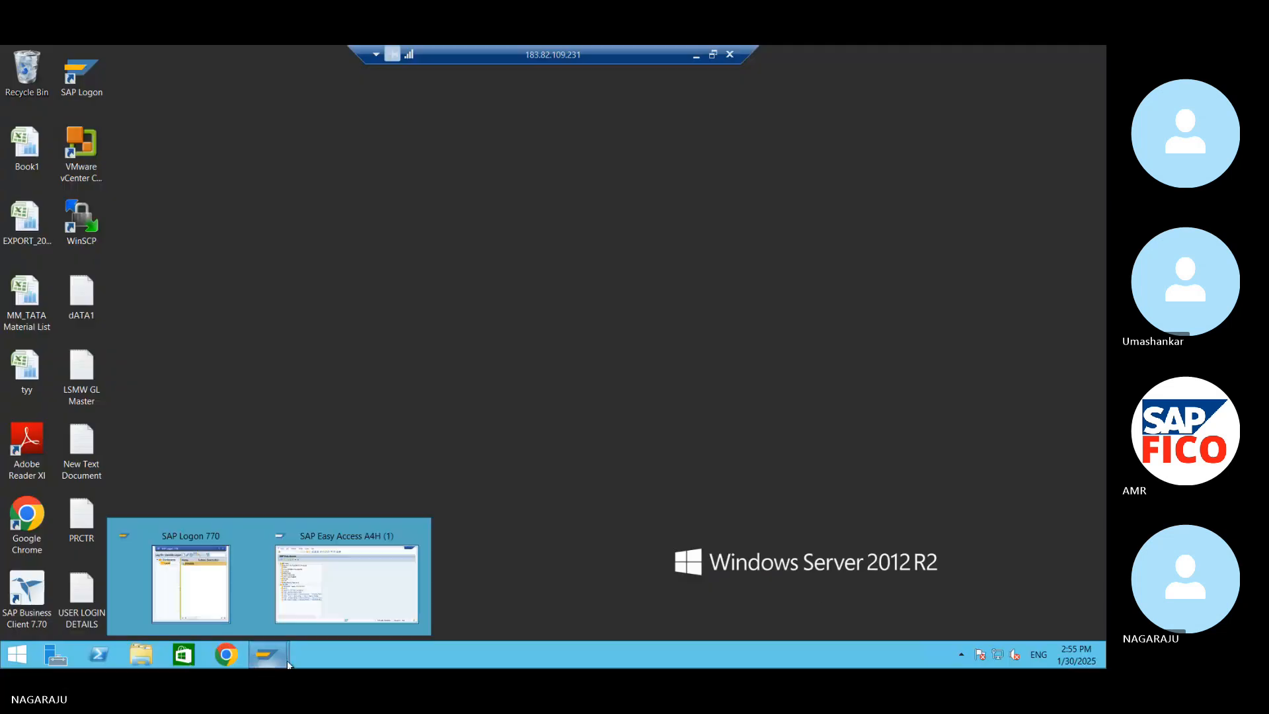
click(341, 609)
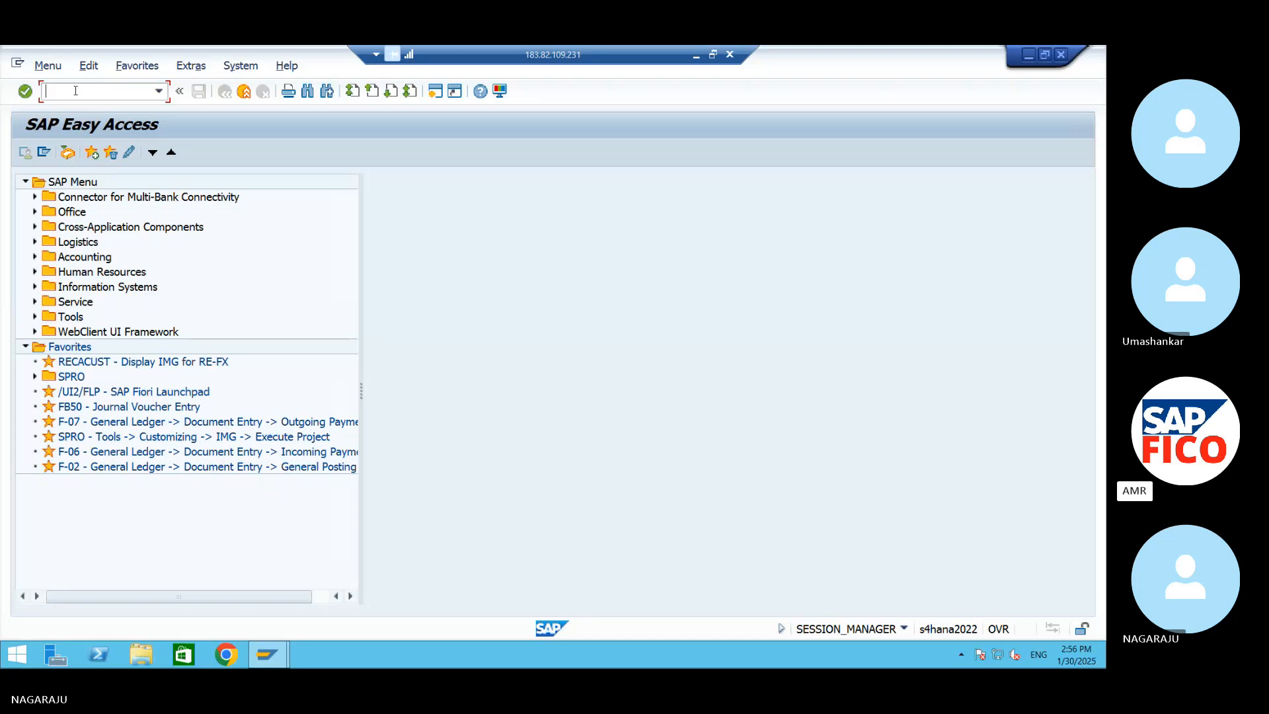
text(OB13)
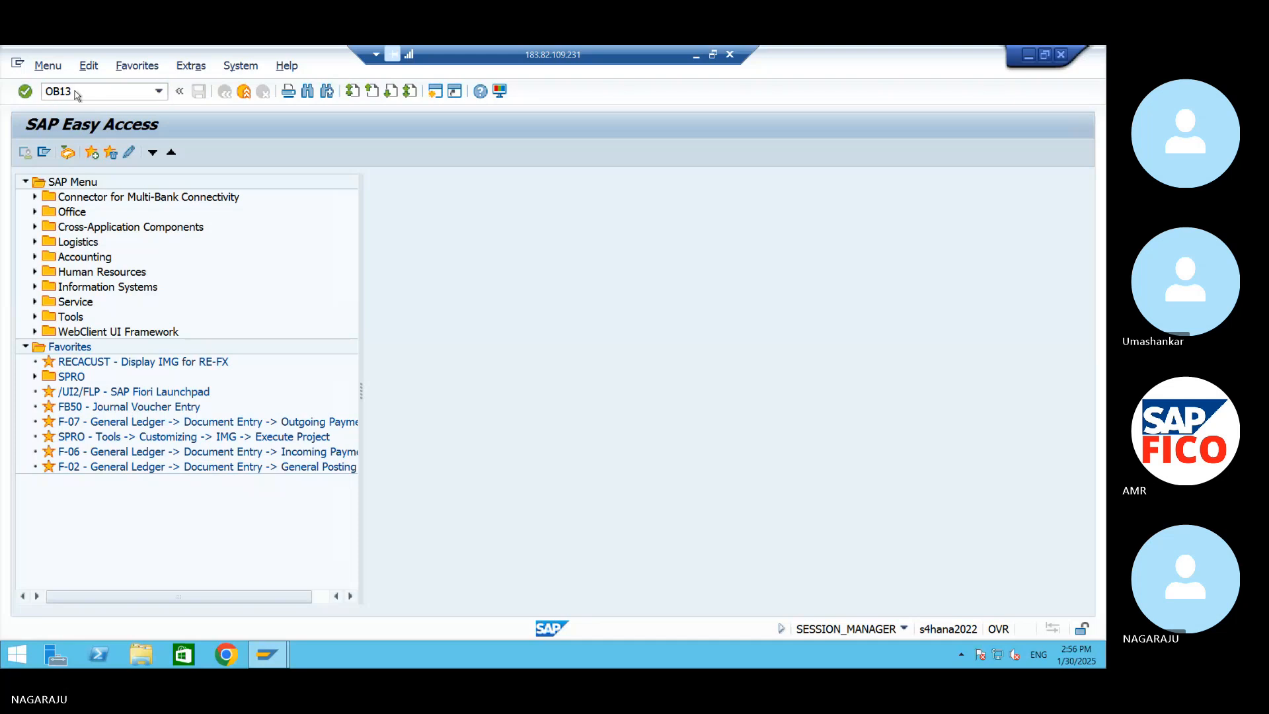
key(Return)
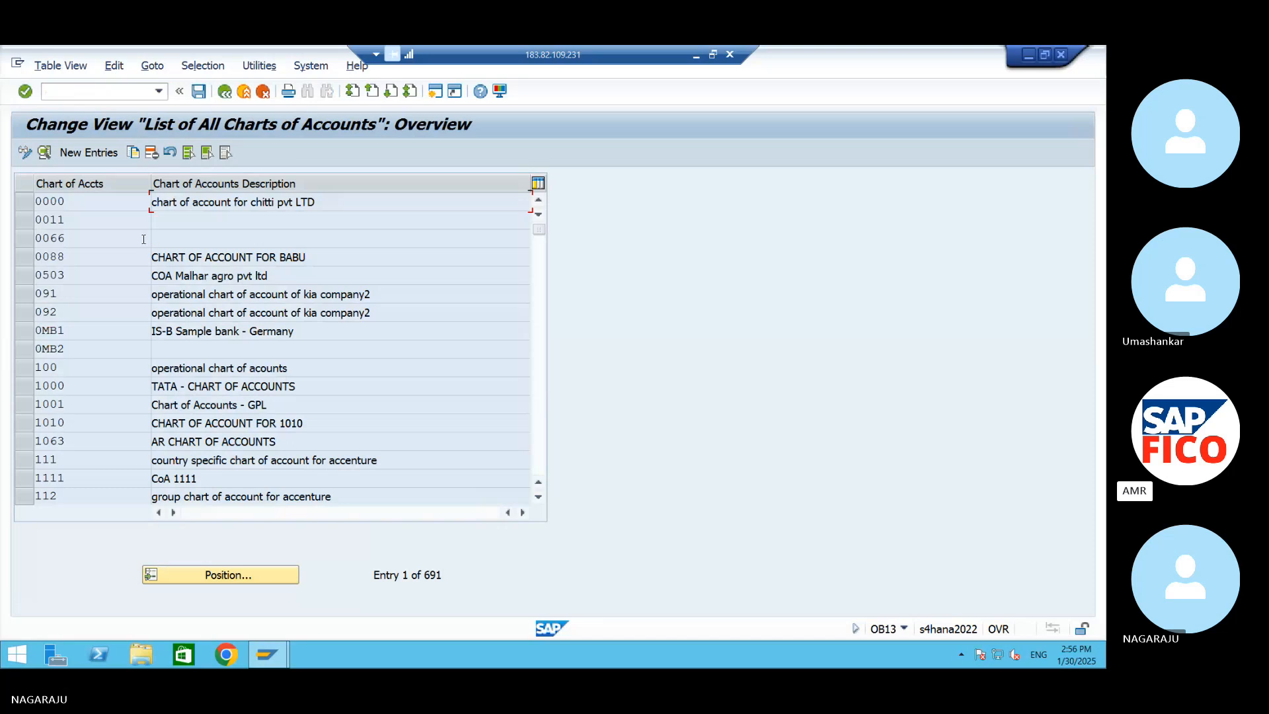
Start a new chart of accounts entry with key 99OC and description "OPERATIVE CHART OF ACCOUNT FOR -AM99"
click(89, 152)
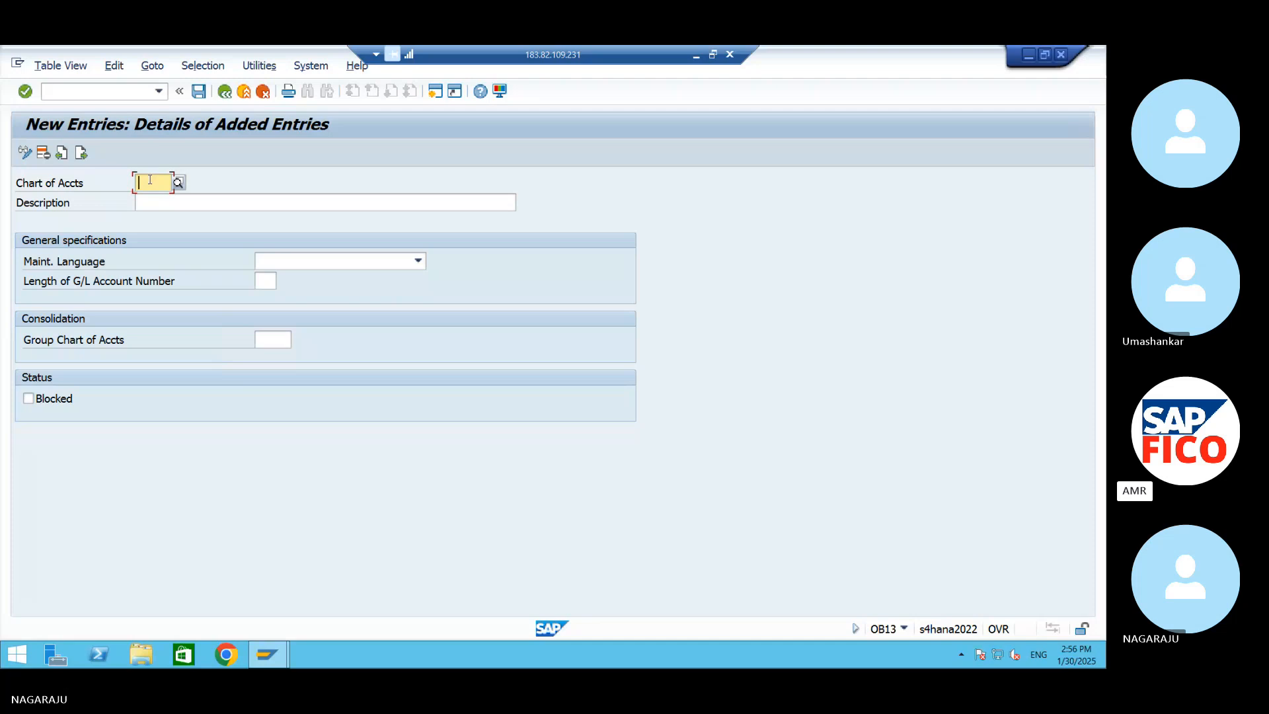
text(99)
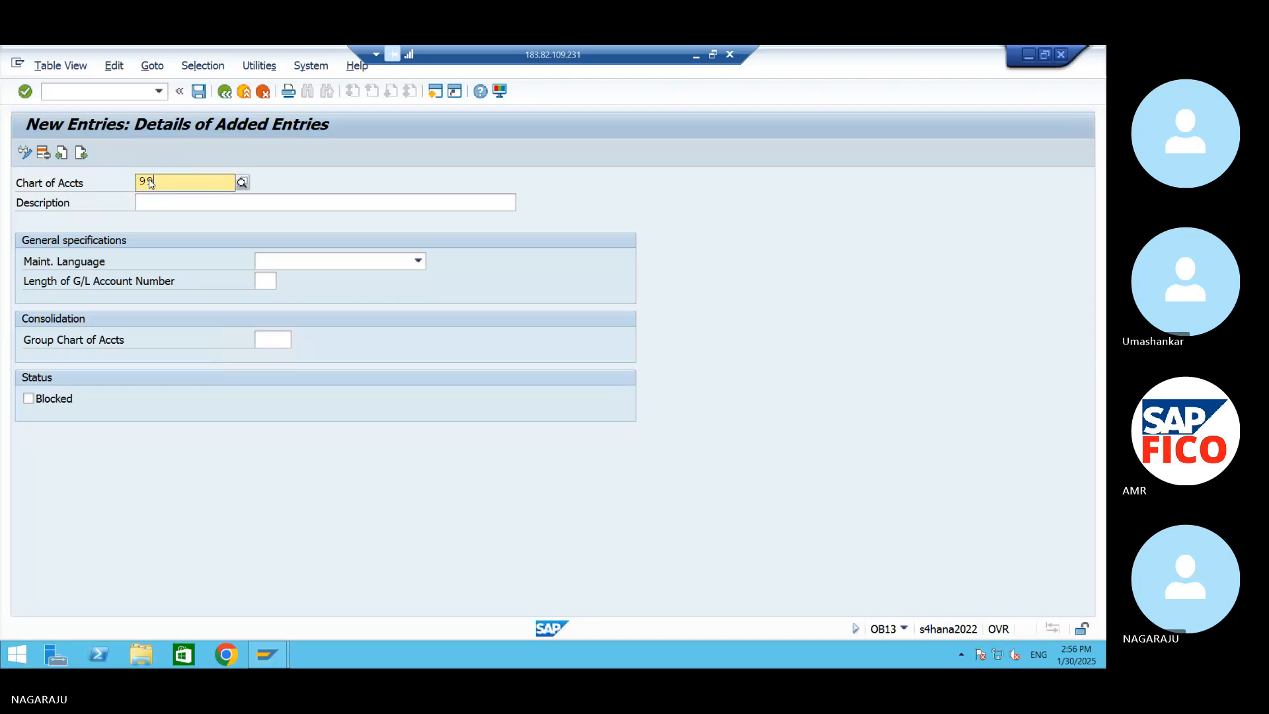
text(0C)
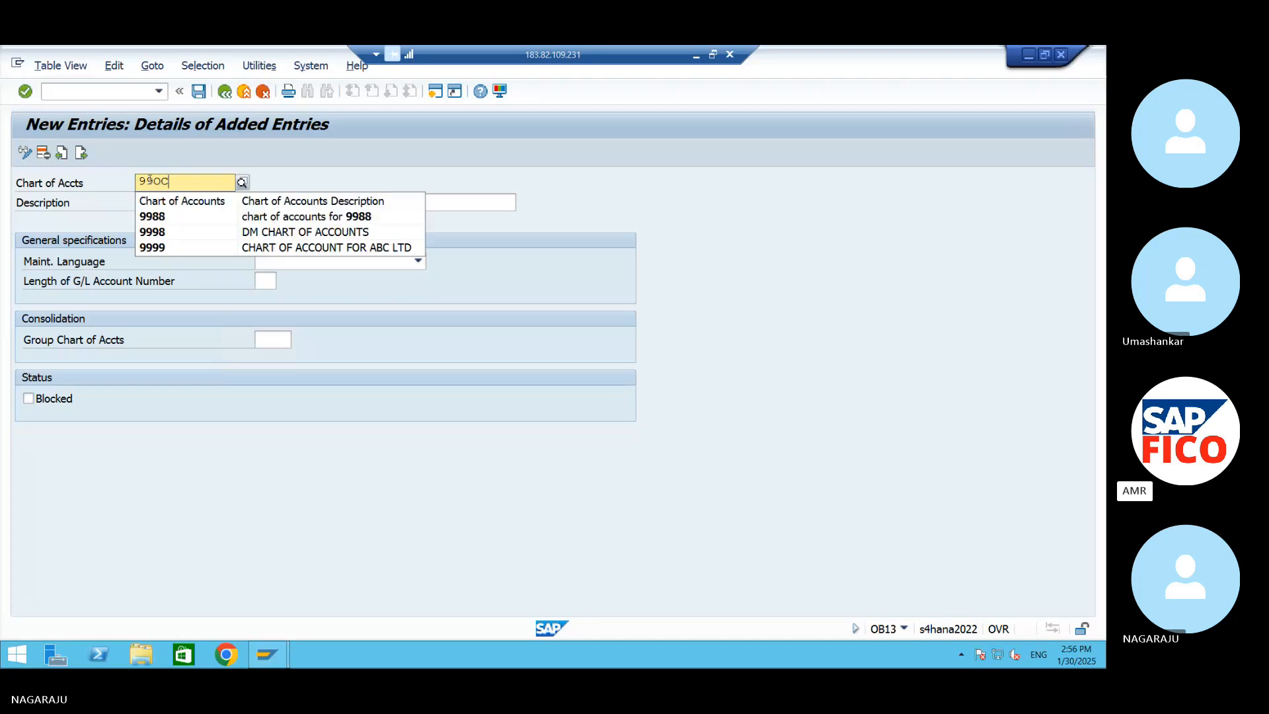
click(331, 201)
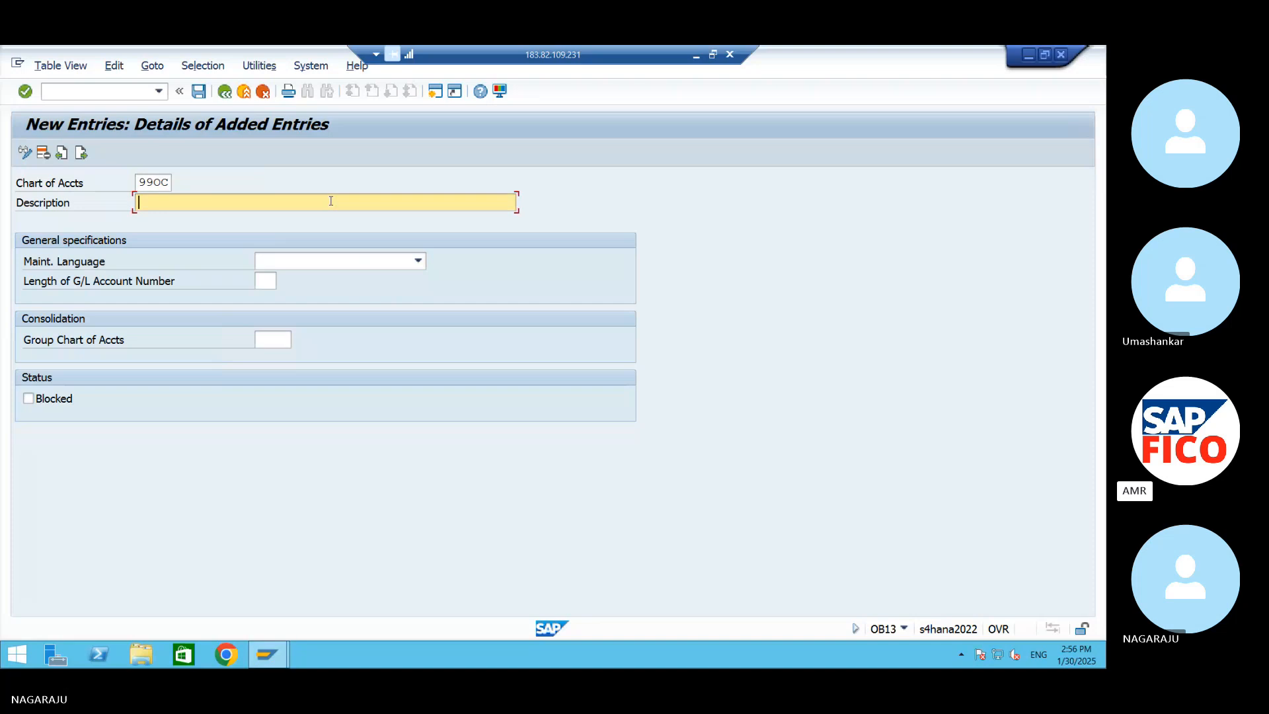
text(0)
text(PERATIV)
text(E CHA)
text(RT)
text( OF)
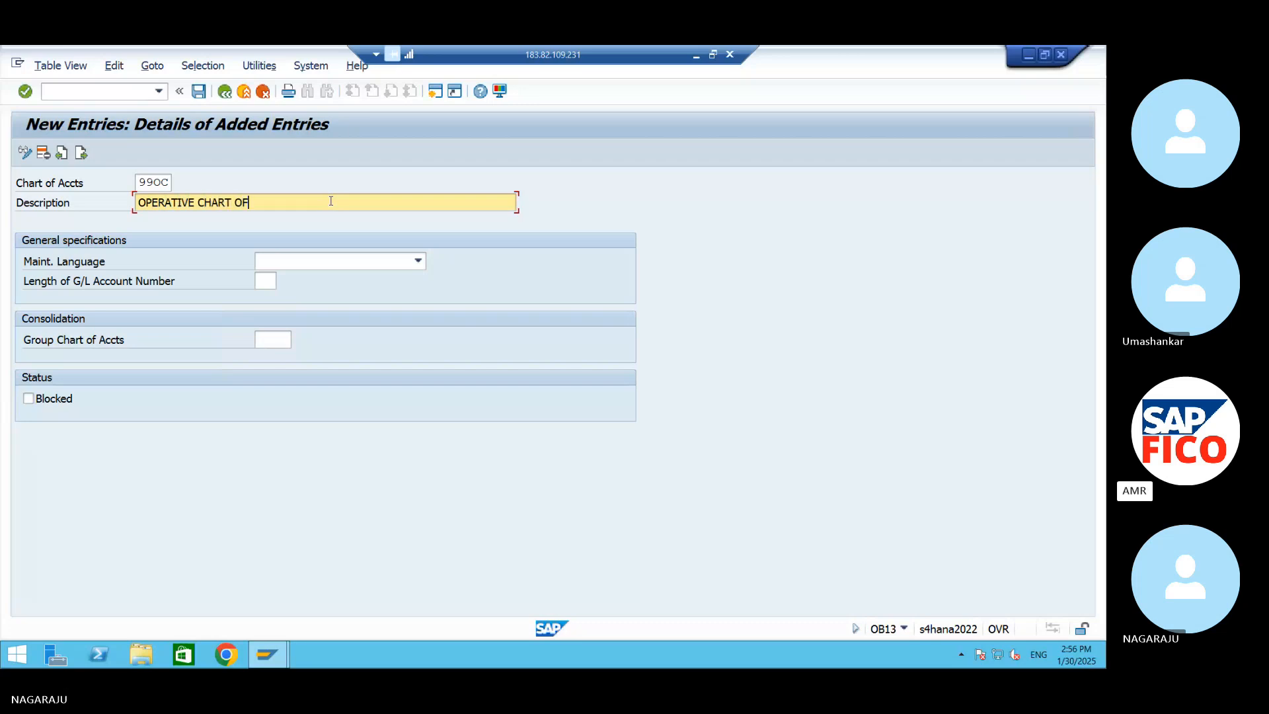
text( ACCOUN)
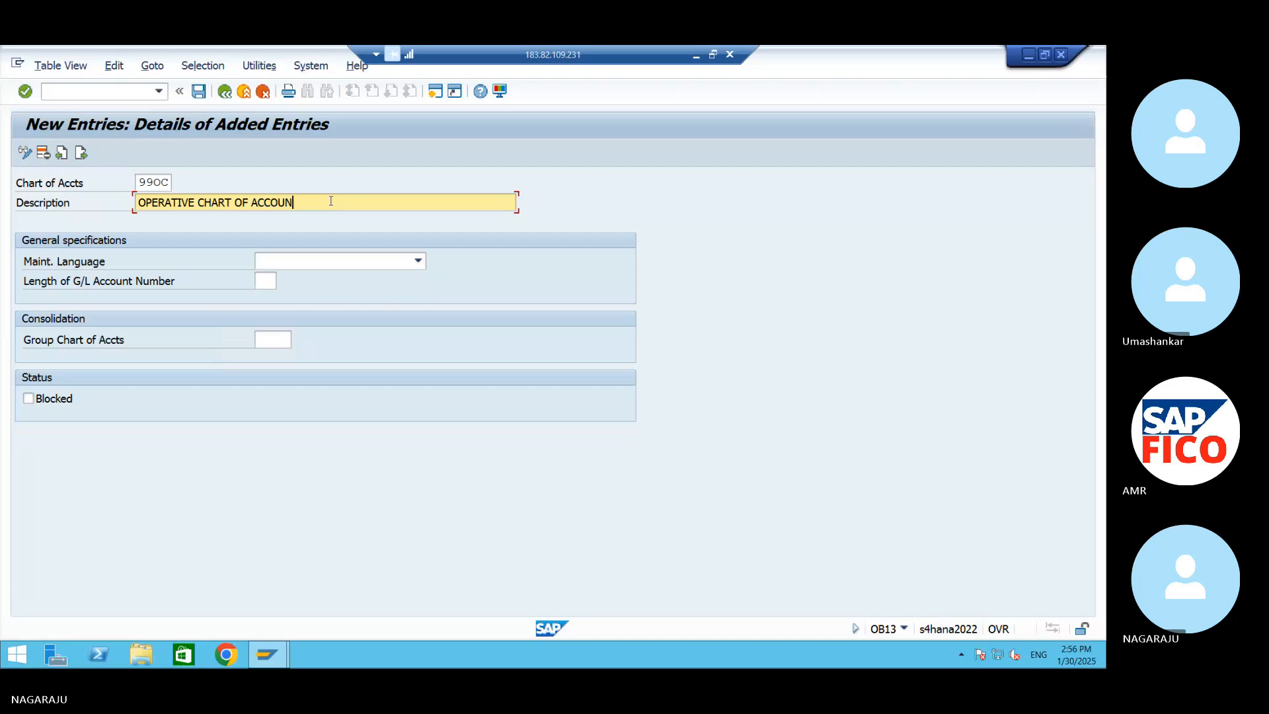
text(T FOR )
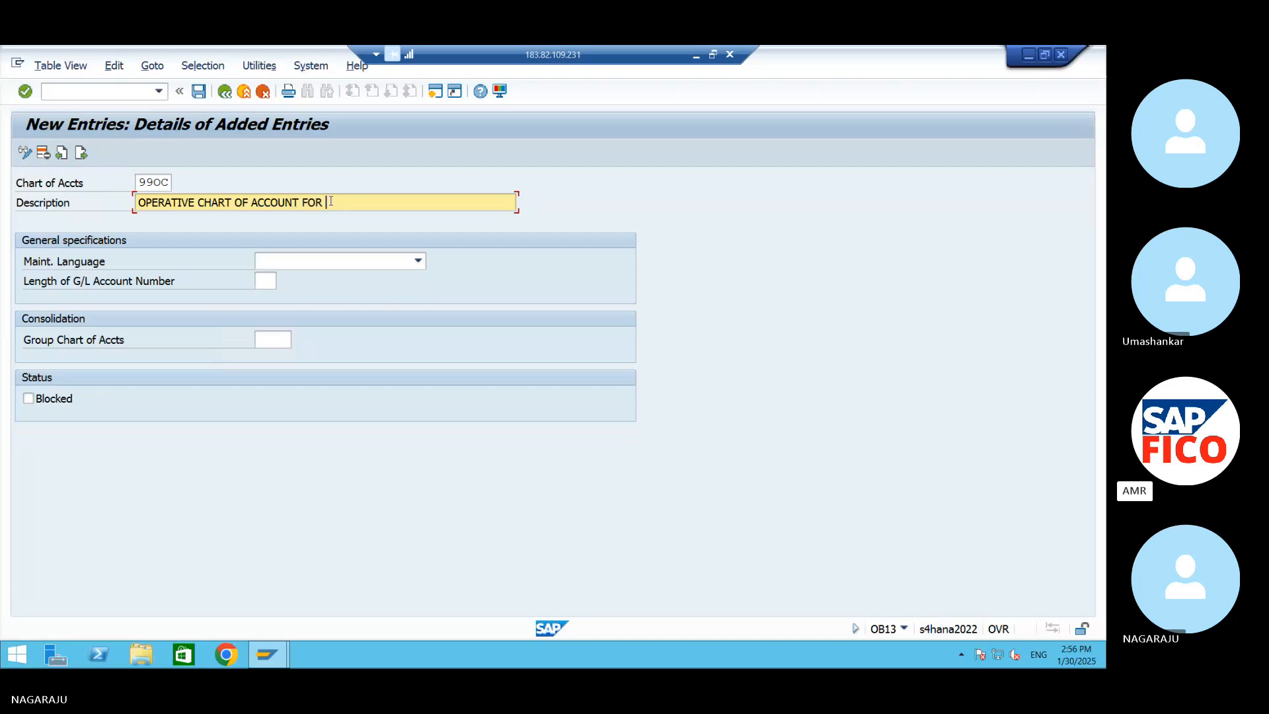
text(-AM99)
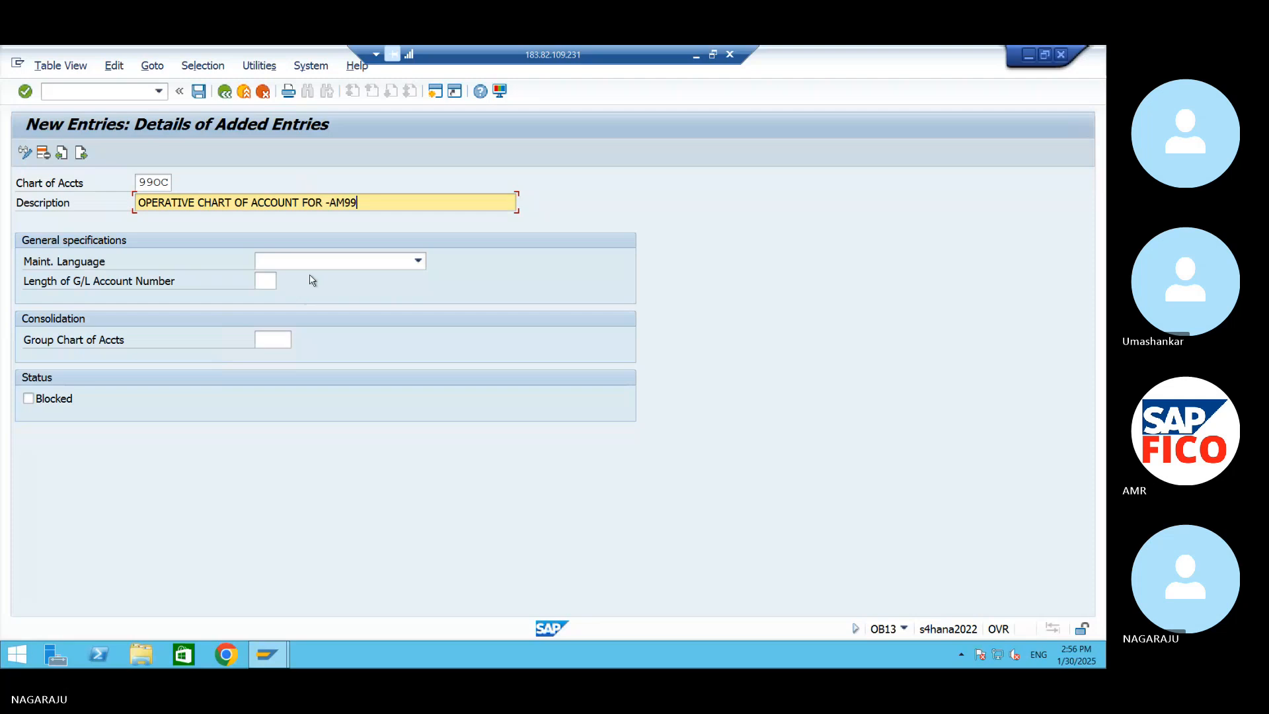
Set the maintenance language to EN English and the G/L account number length to 6 for chart of accounts 99OC
click(311, 262)
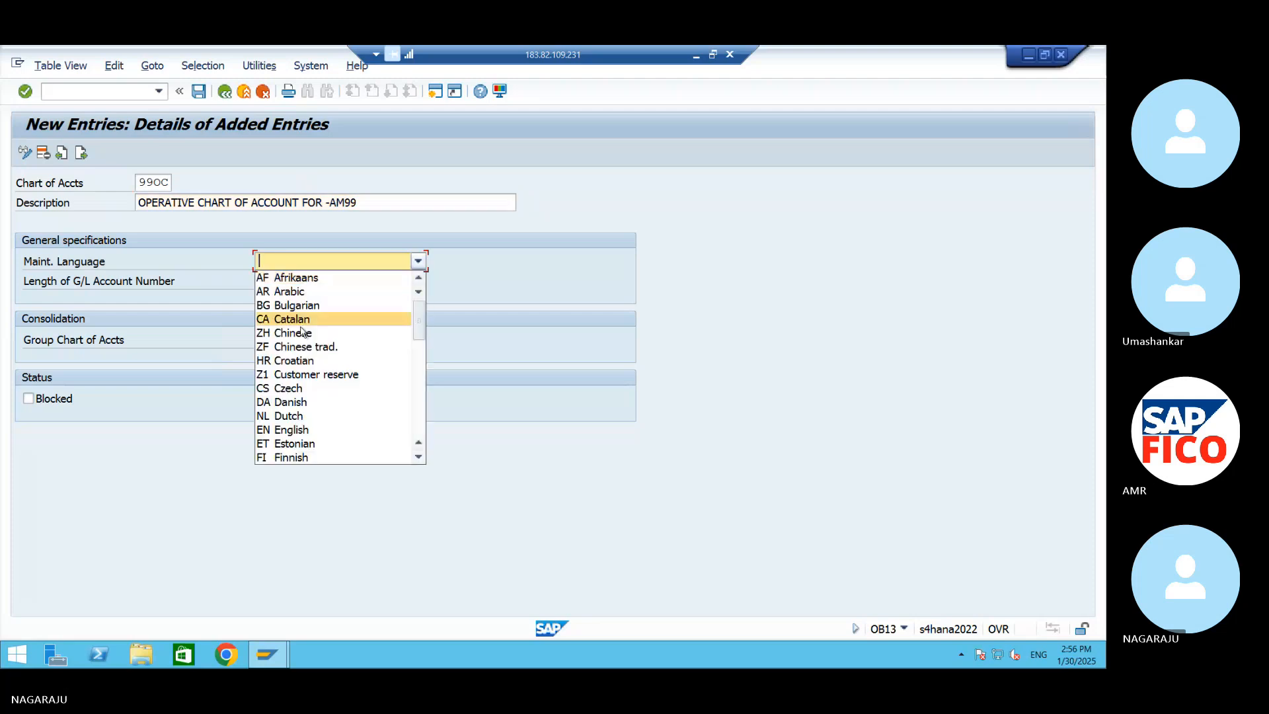
click(283, 430)
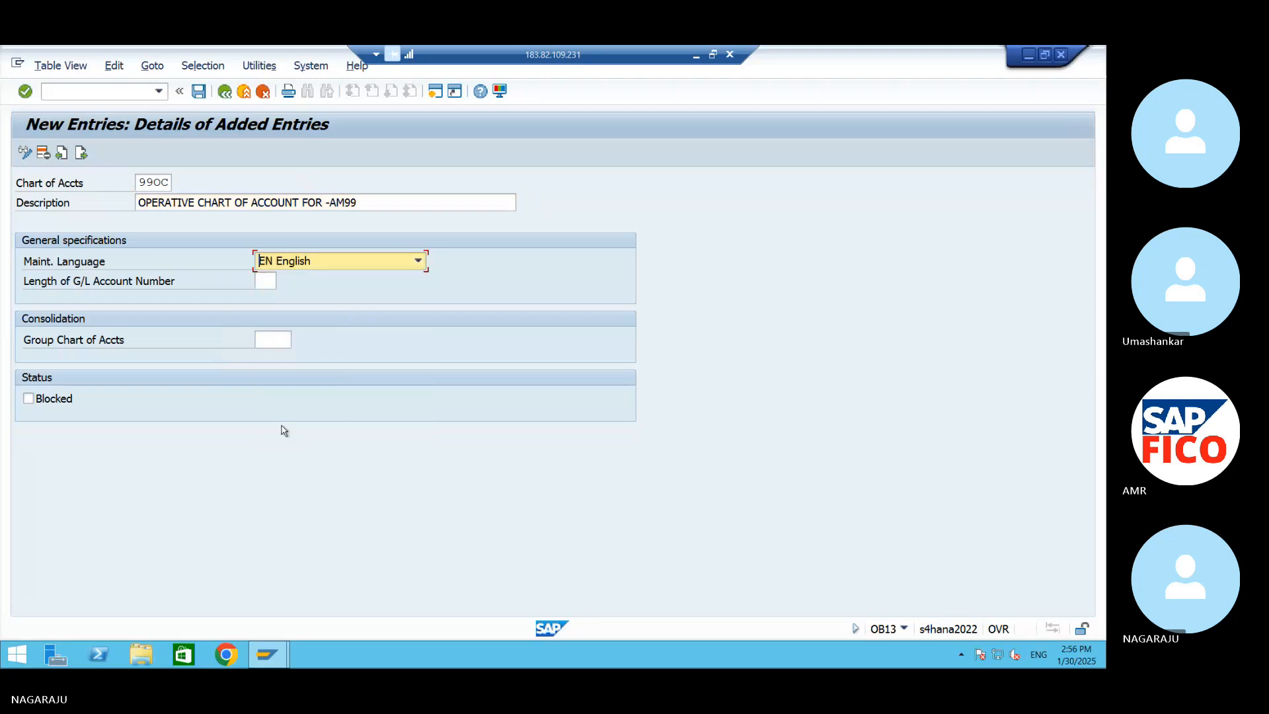
click(259, 281)
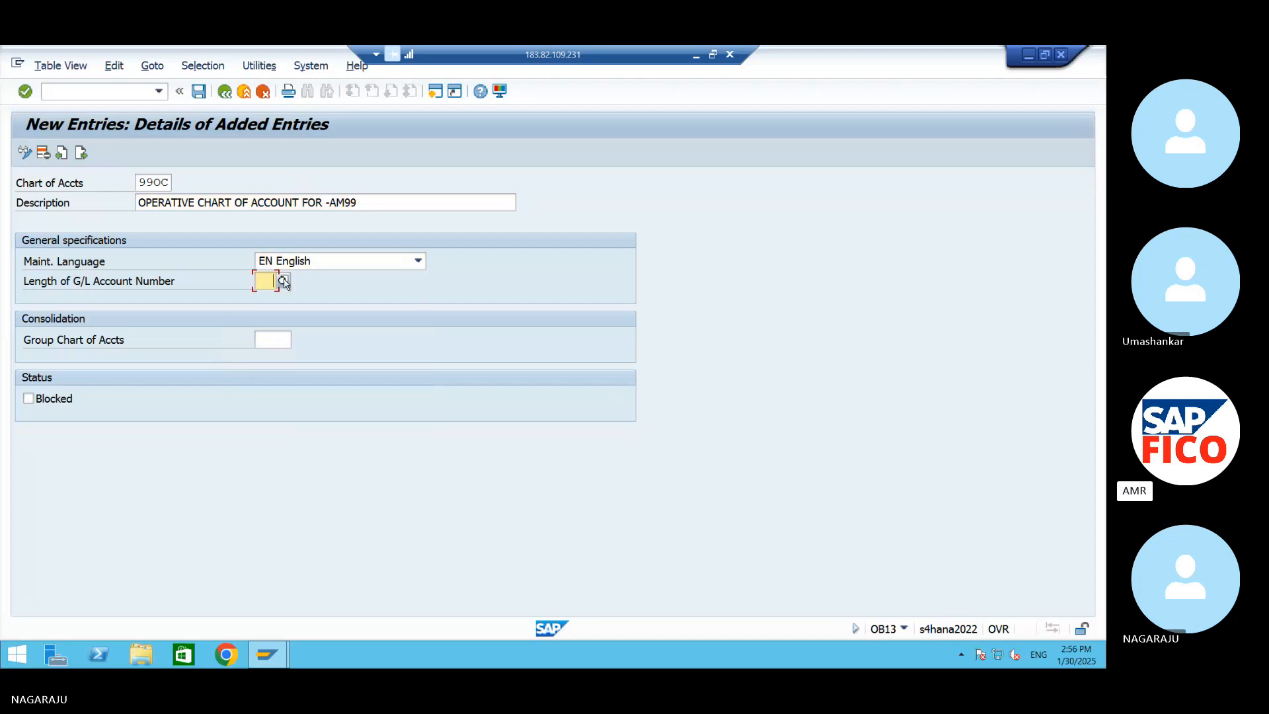
click(283, 281)
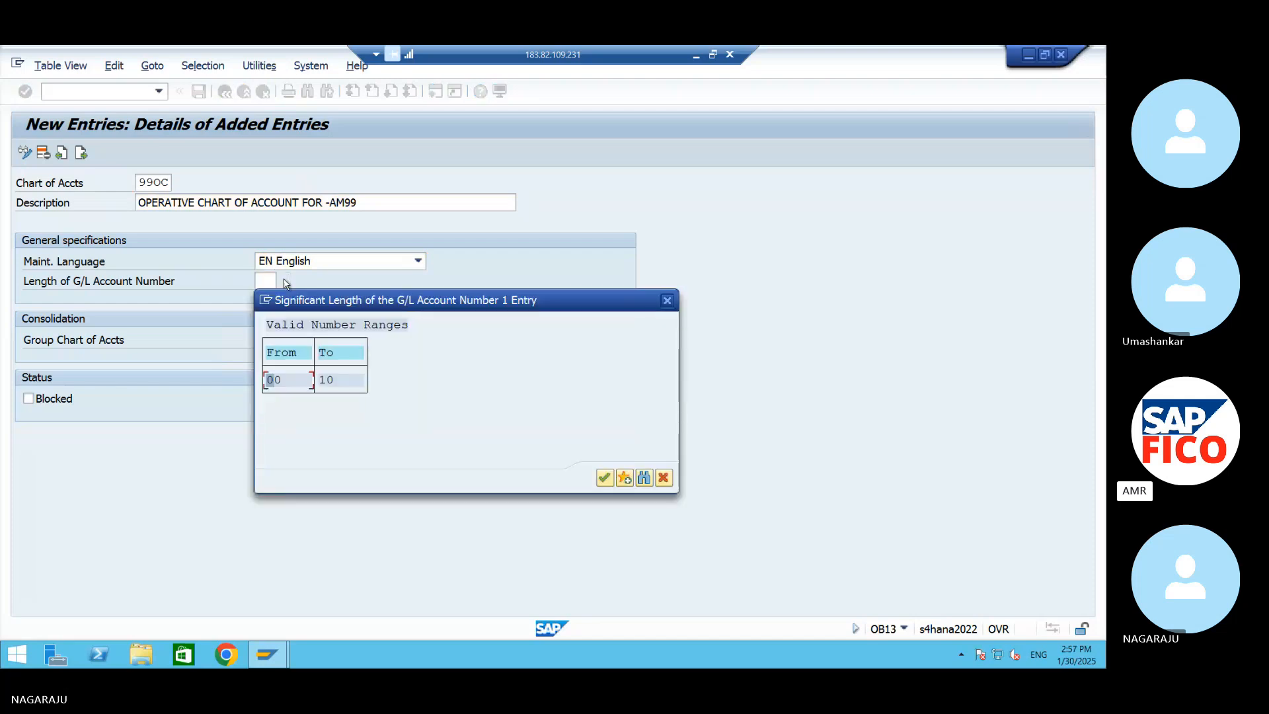
click(667, 300)
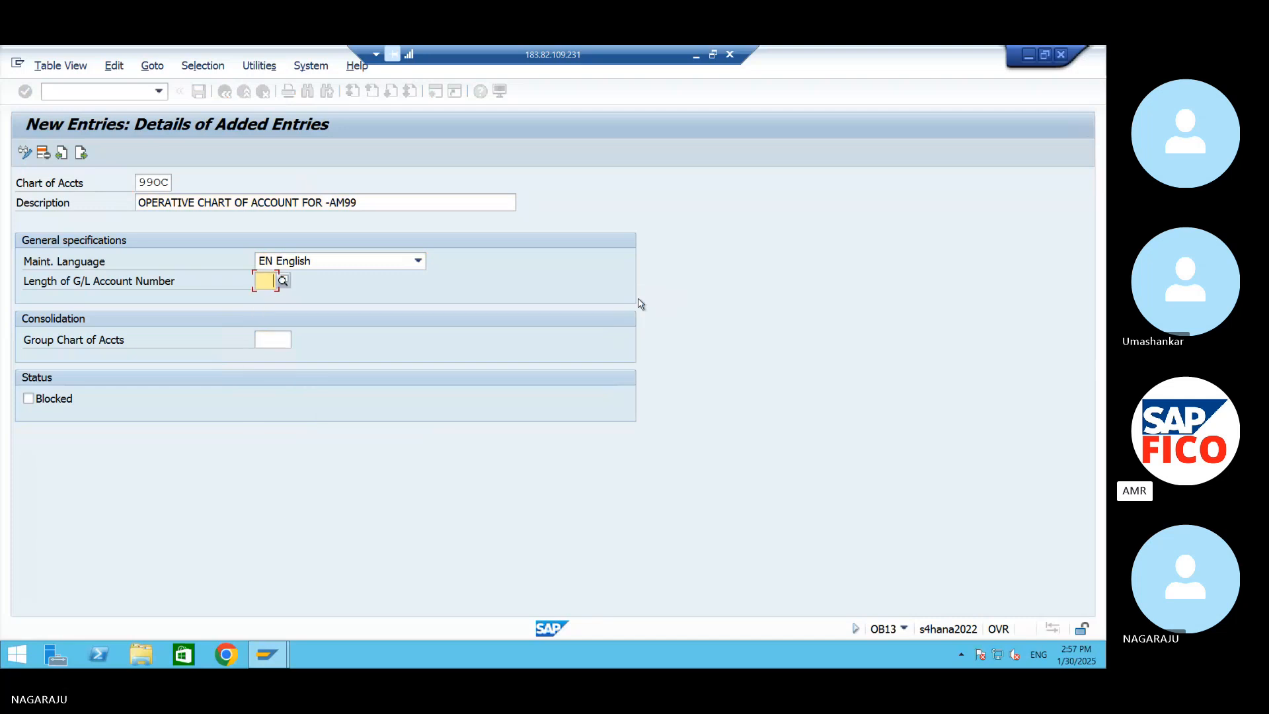
text(6)
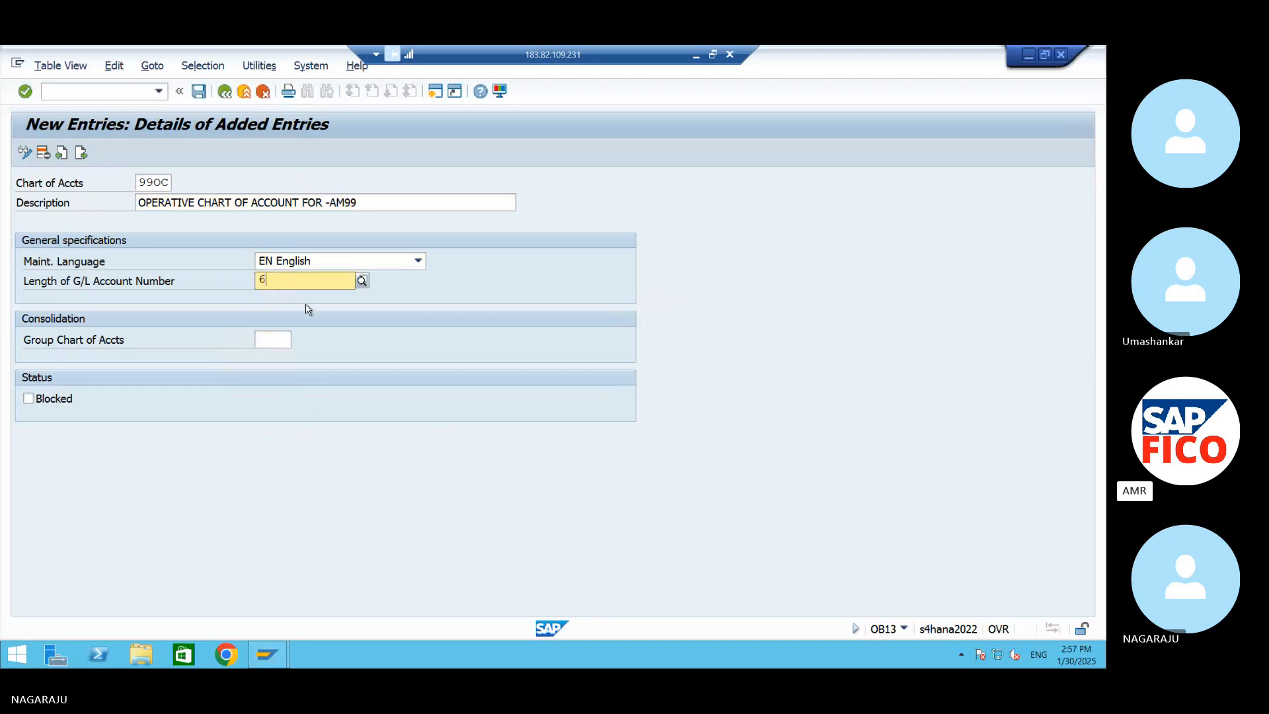
key(Return)
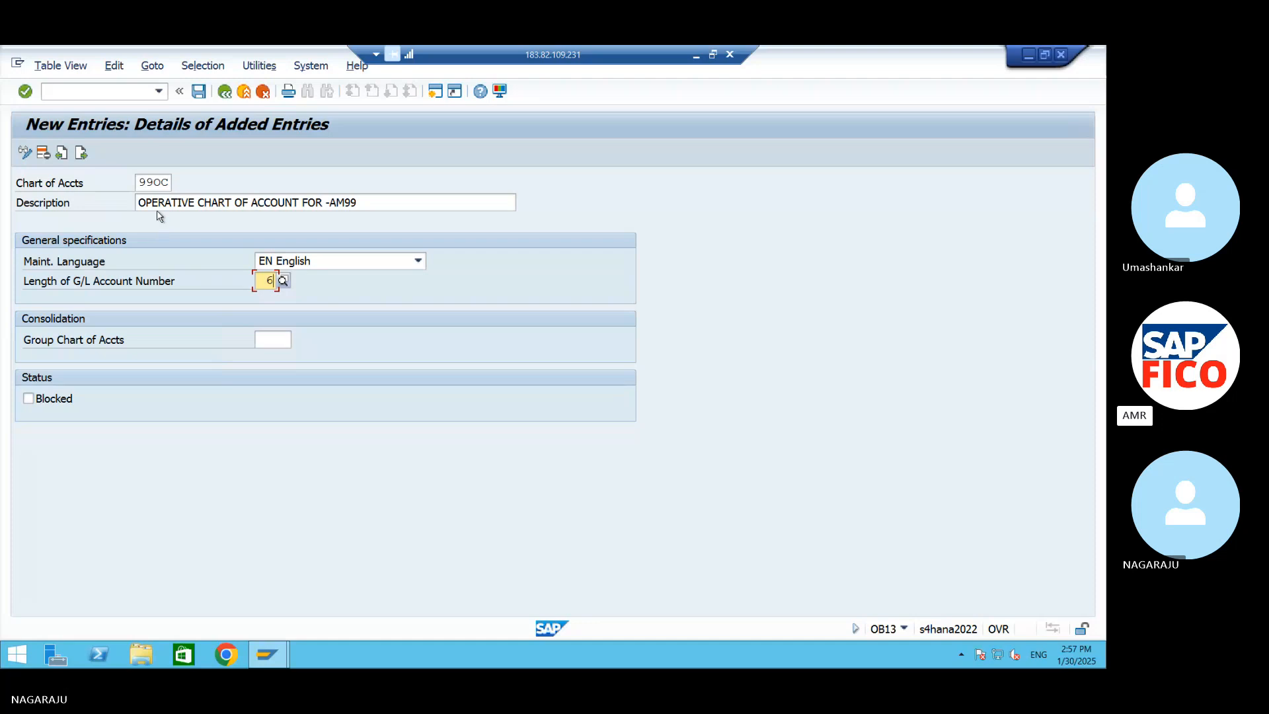
Save the chart of accounts entry under a new customizing request with the short description AM99
click(198, 92)
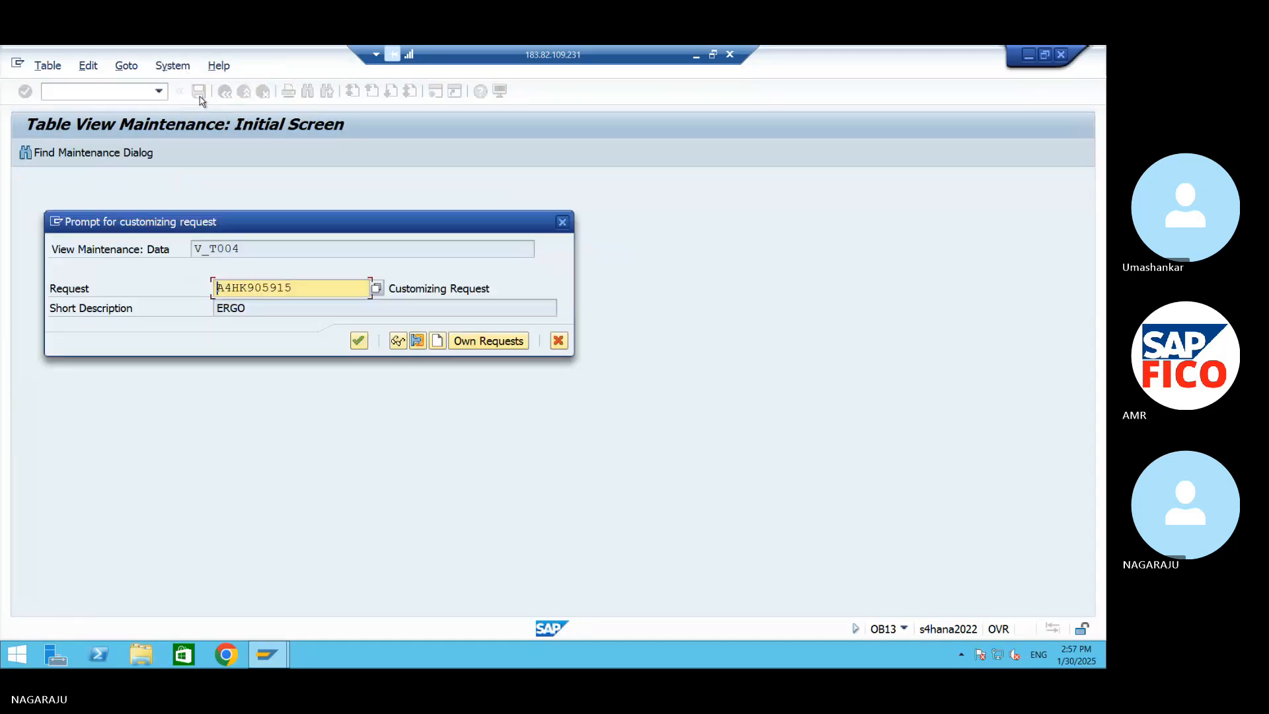
click(434, 342)
text(AM)
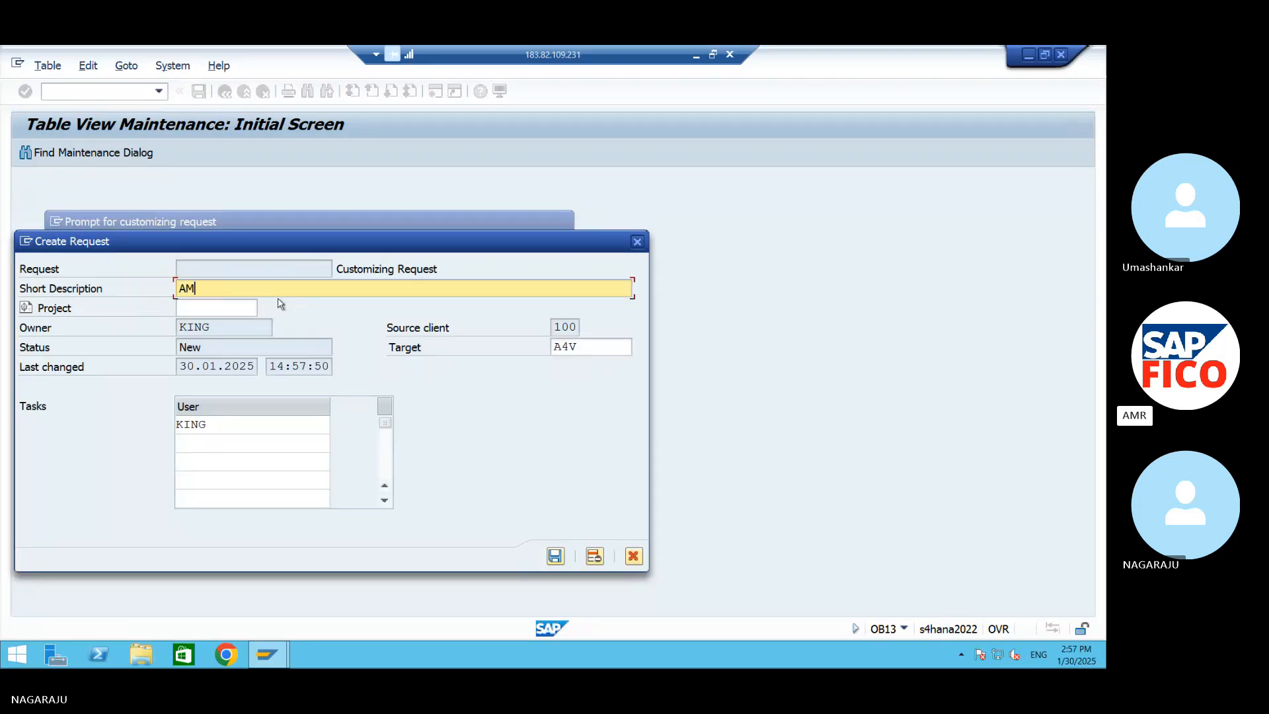
text(99)
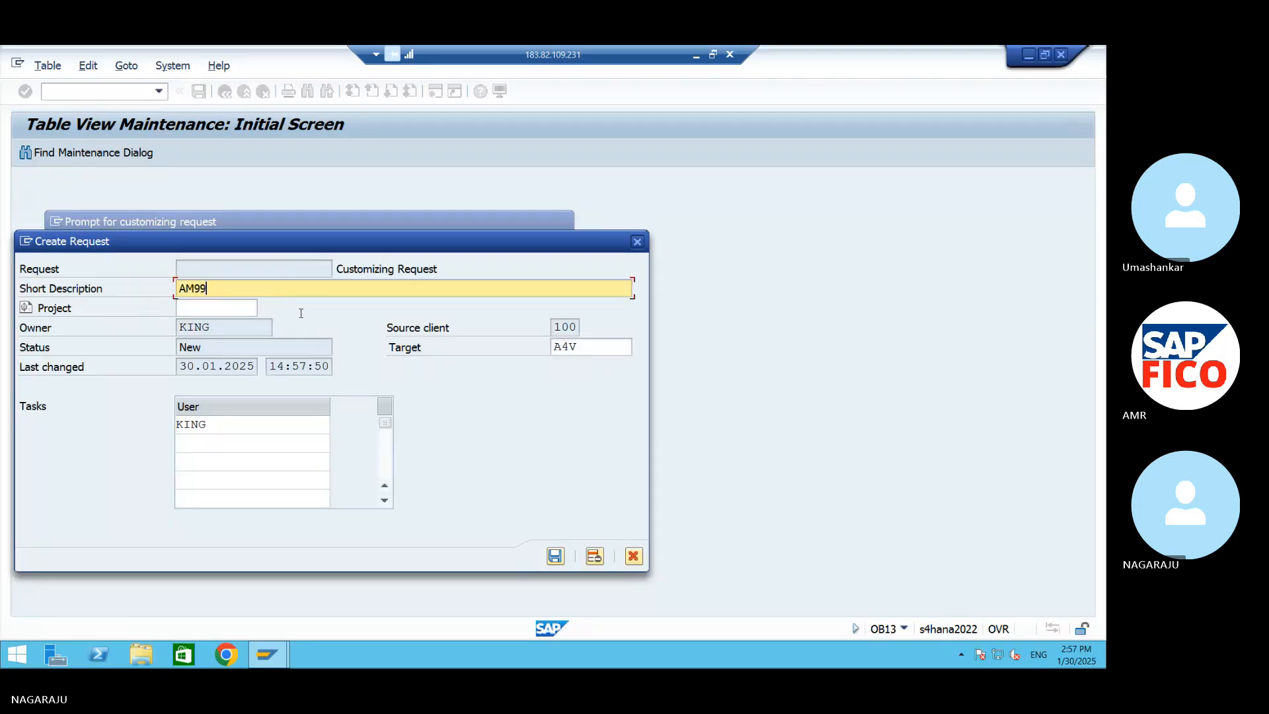
click(554, 557)
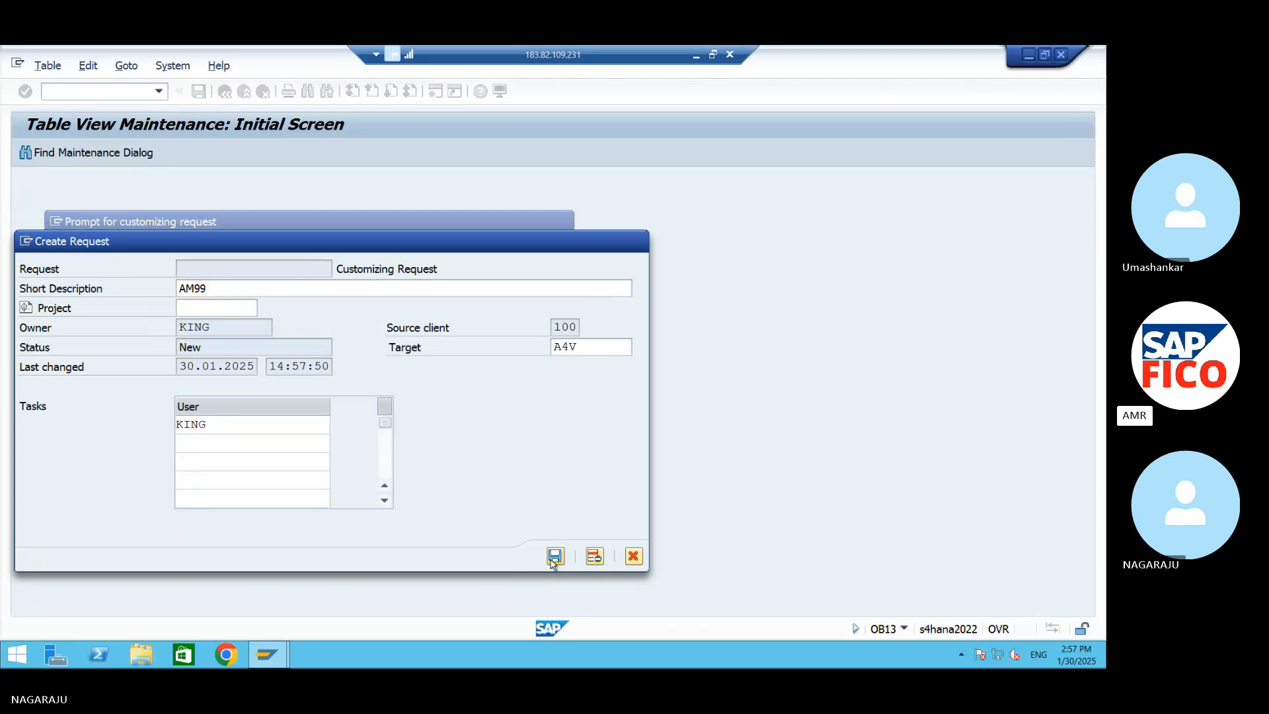
click(359, 341)
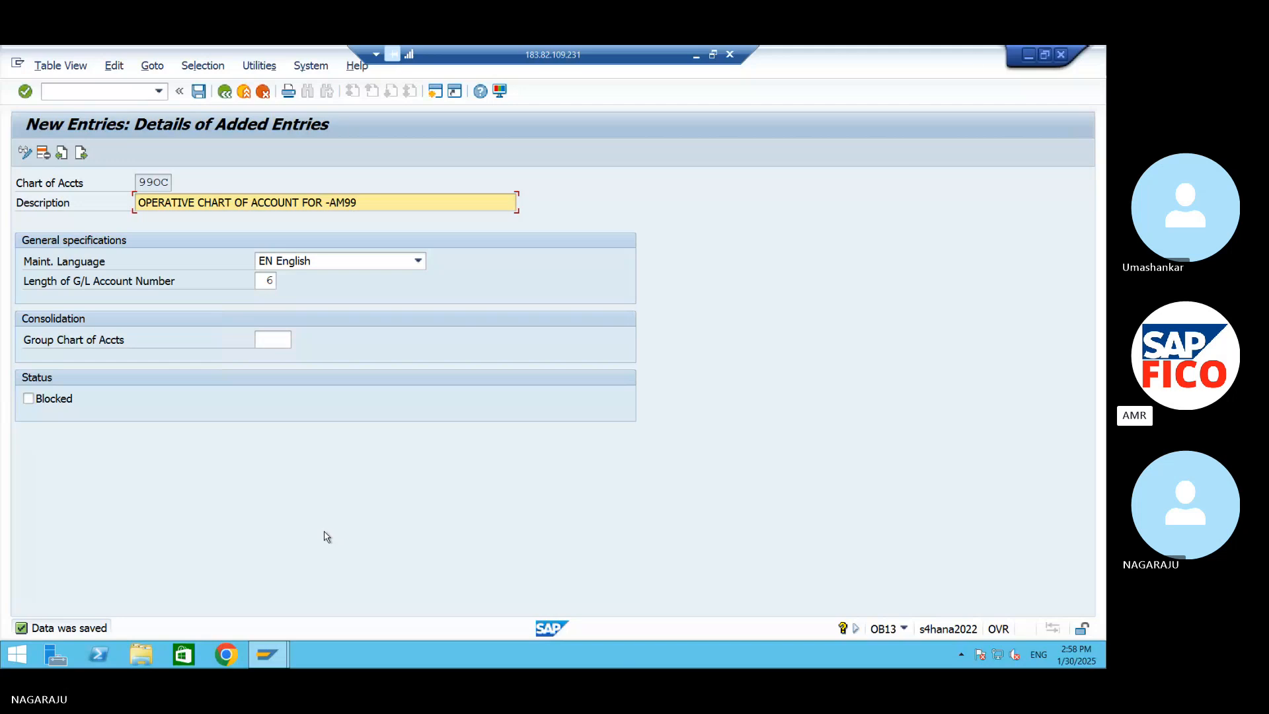
Switch to the S4 HANA notes in Word and start a new line below the OB13 line
click(1029, 55)
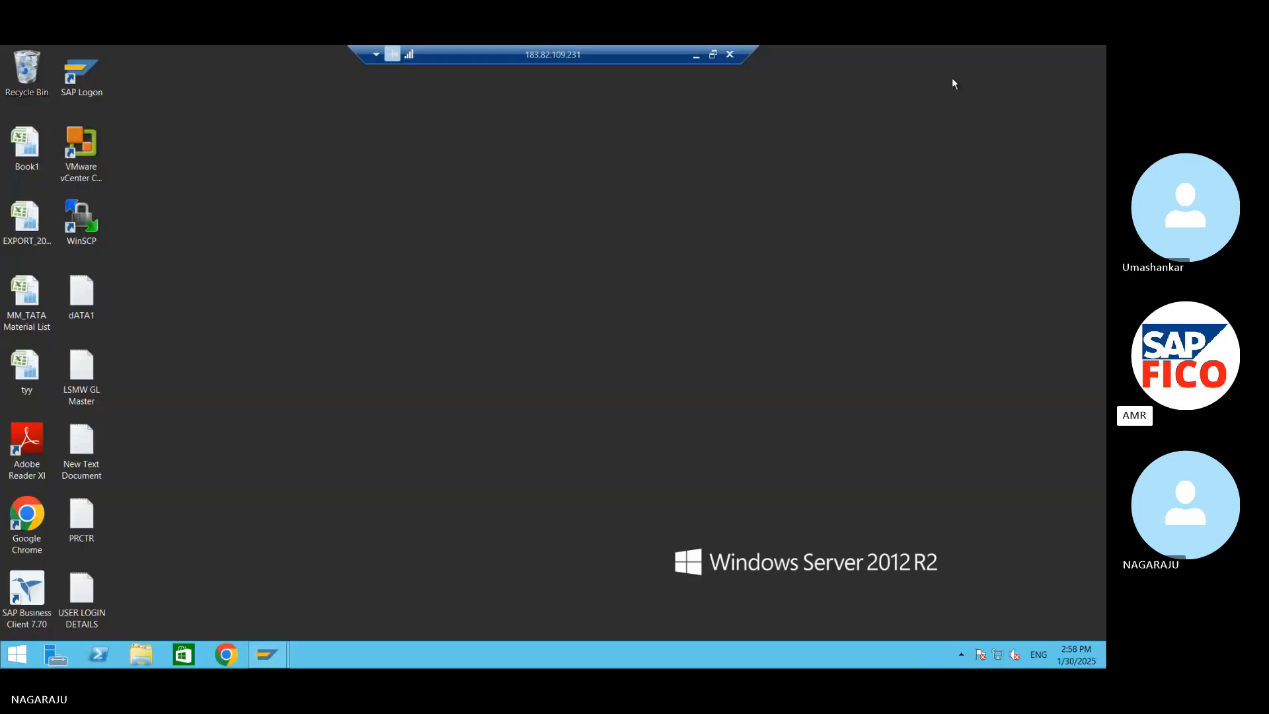
click(696, 54)
key(alt+Tab)
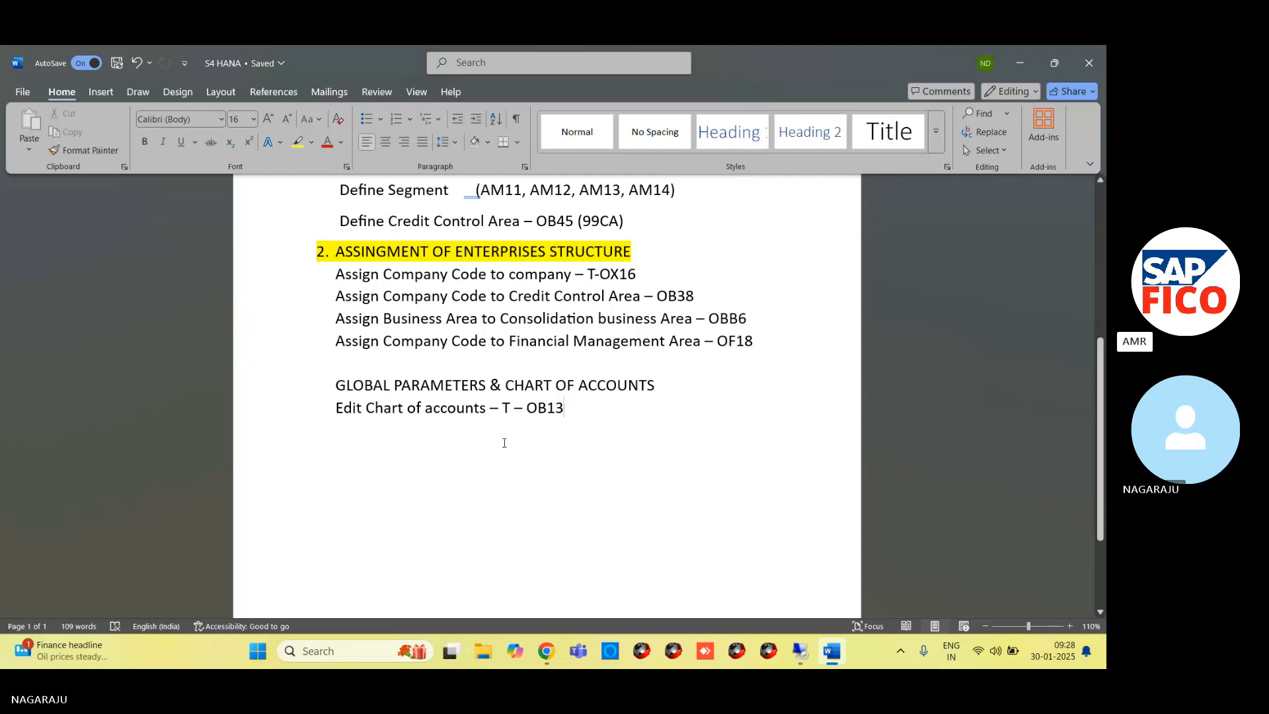
key(ctrl+z)
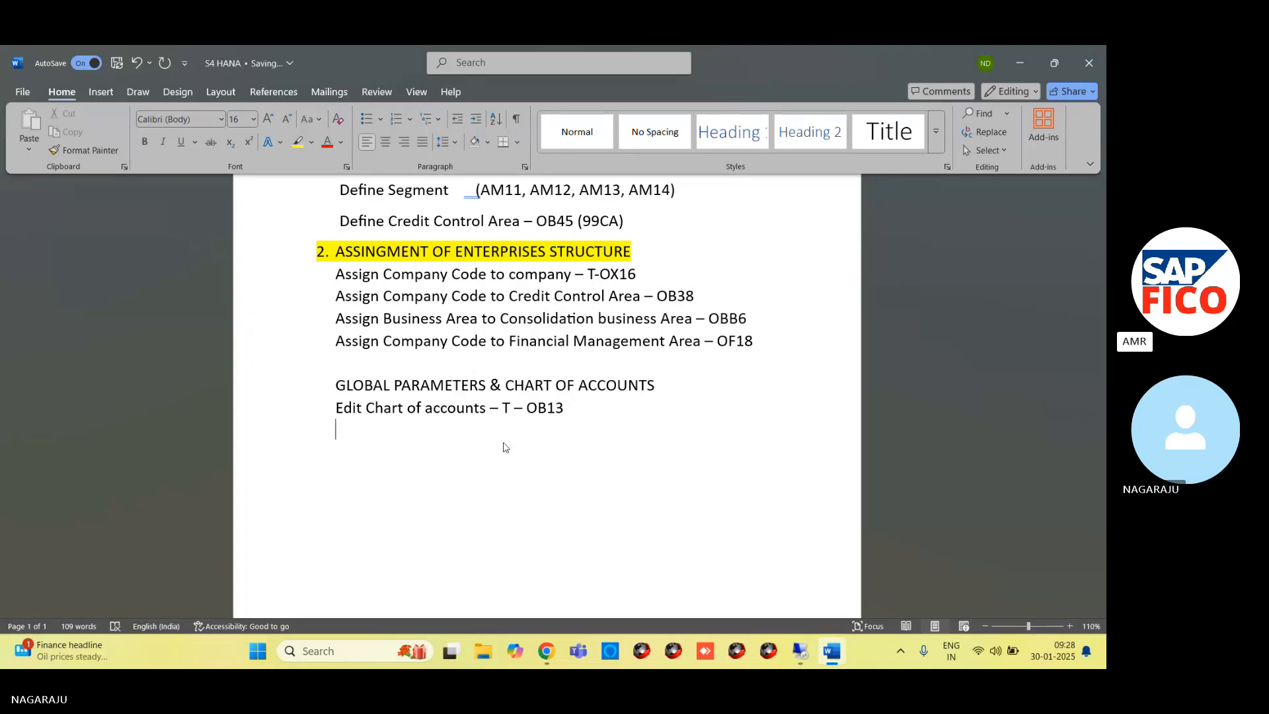
text(aSS)
key(BackSpace)
key(BackSpace)
key(BackSpace)
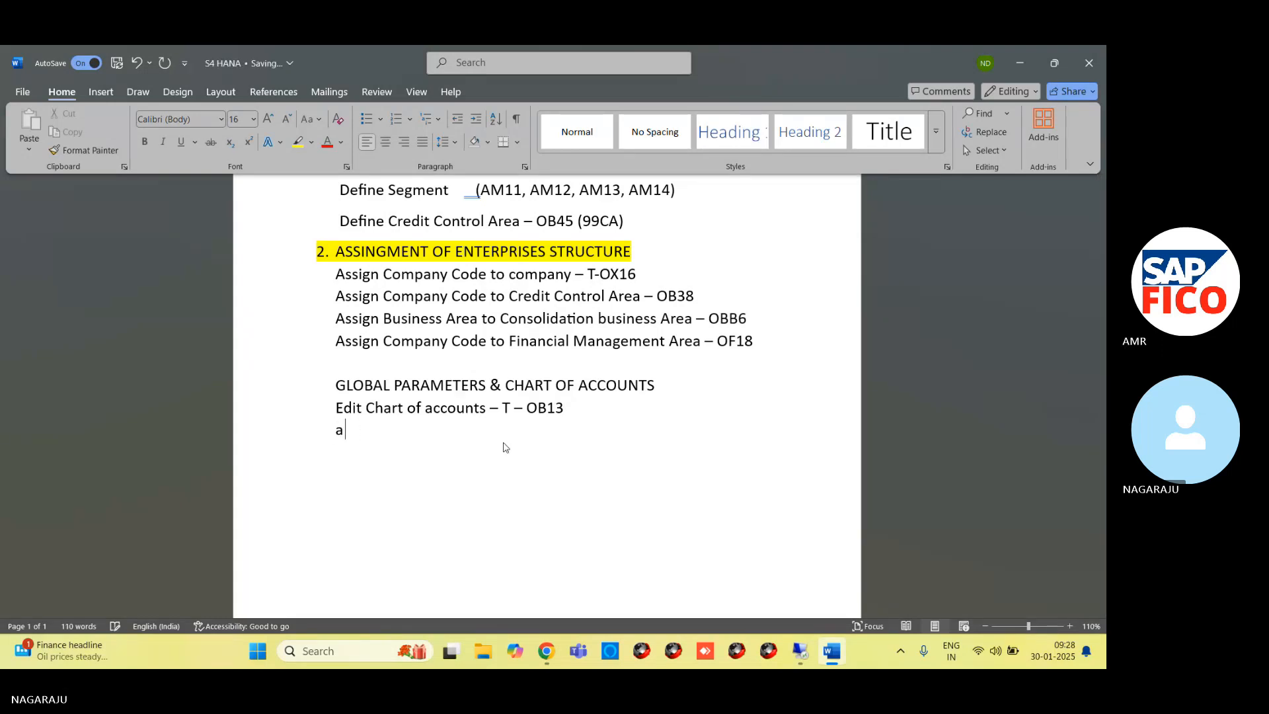
Enter the line "Assign Company Code to Chart of Account – OB62" below the OB13 line
text(Assign Company )
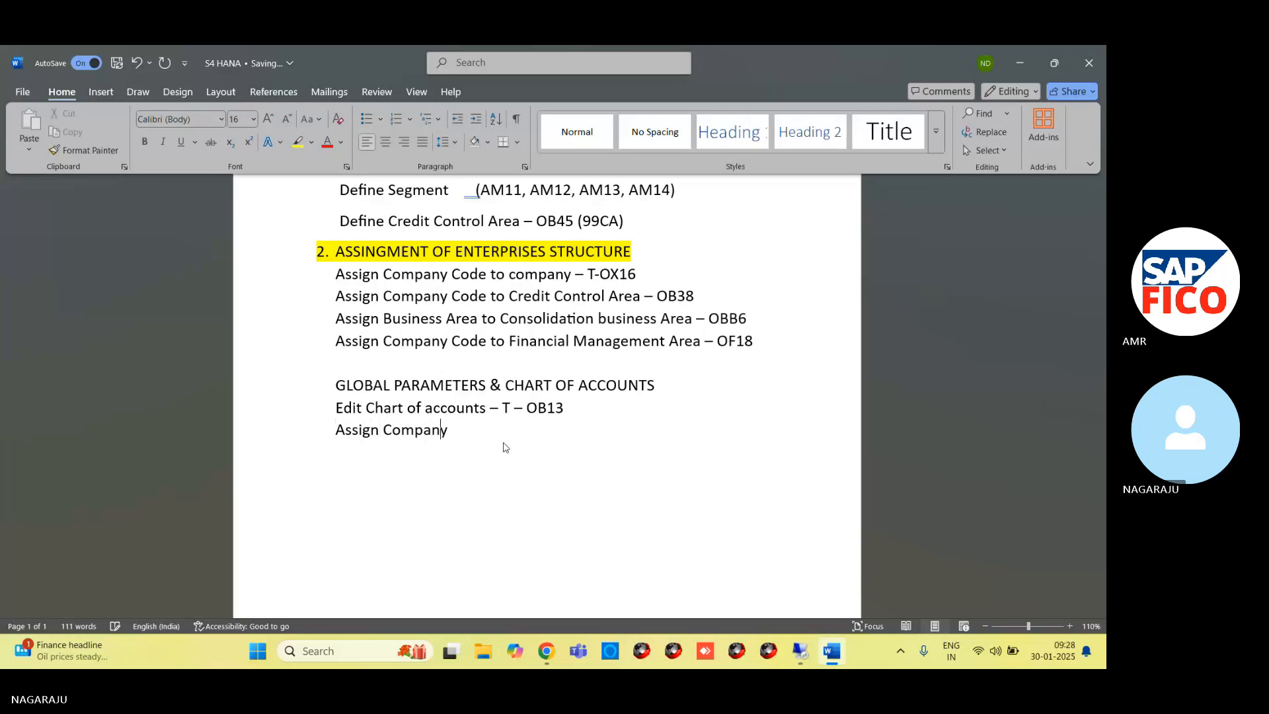
text(Code )
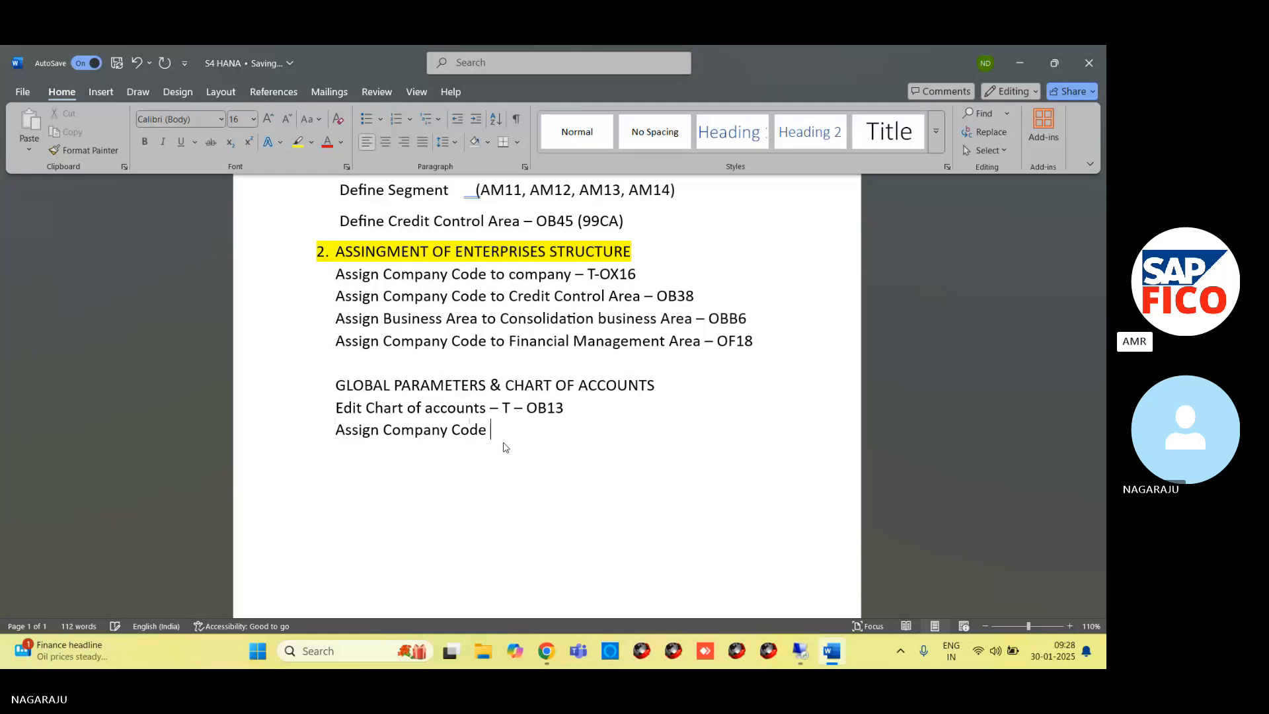
text(To)
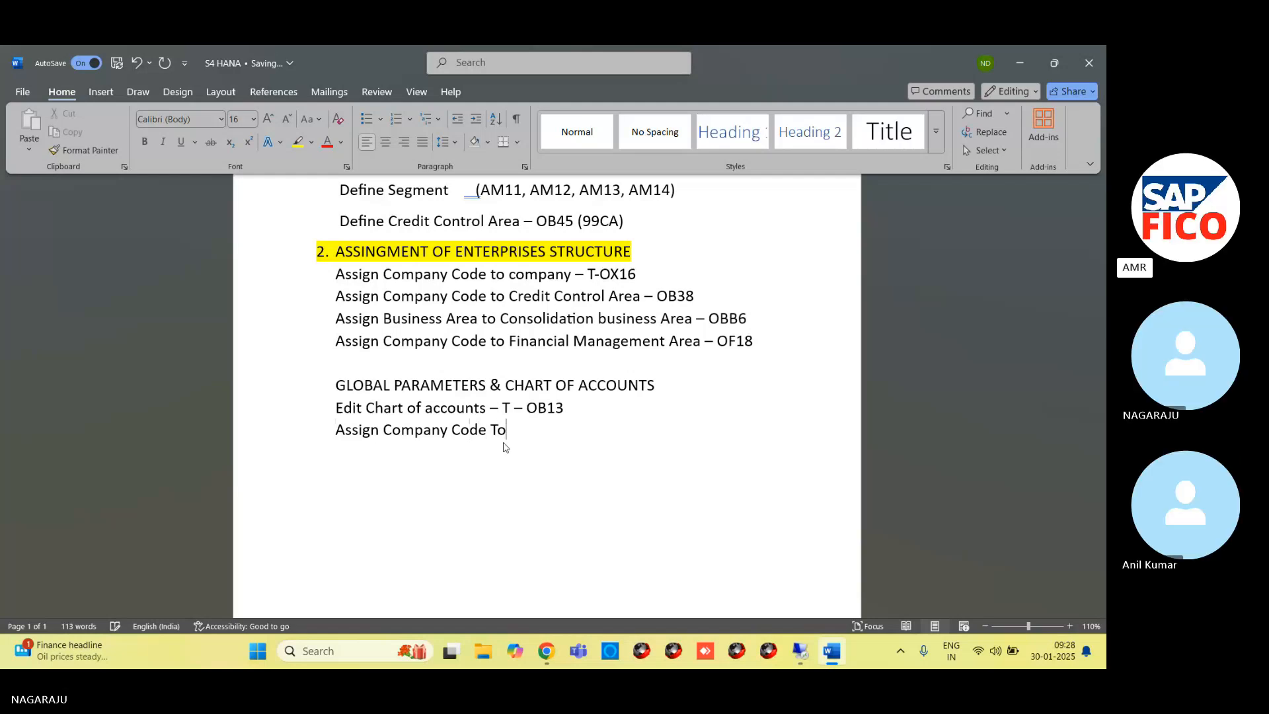
key(BackSpace)
key(BackSpace)
text(to Chat)
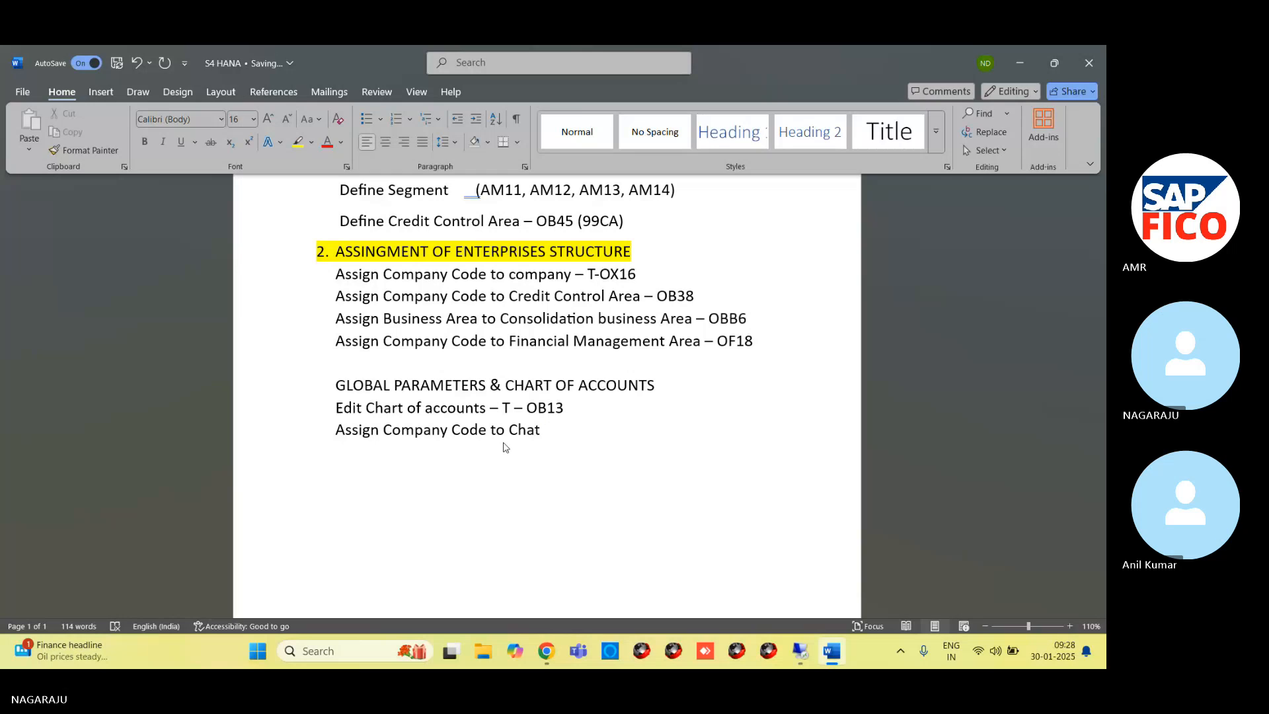
key(BackSpace)
text(rt of Account -)
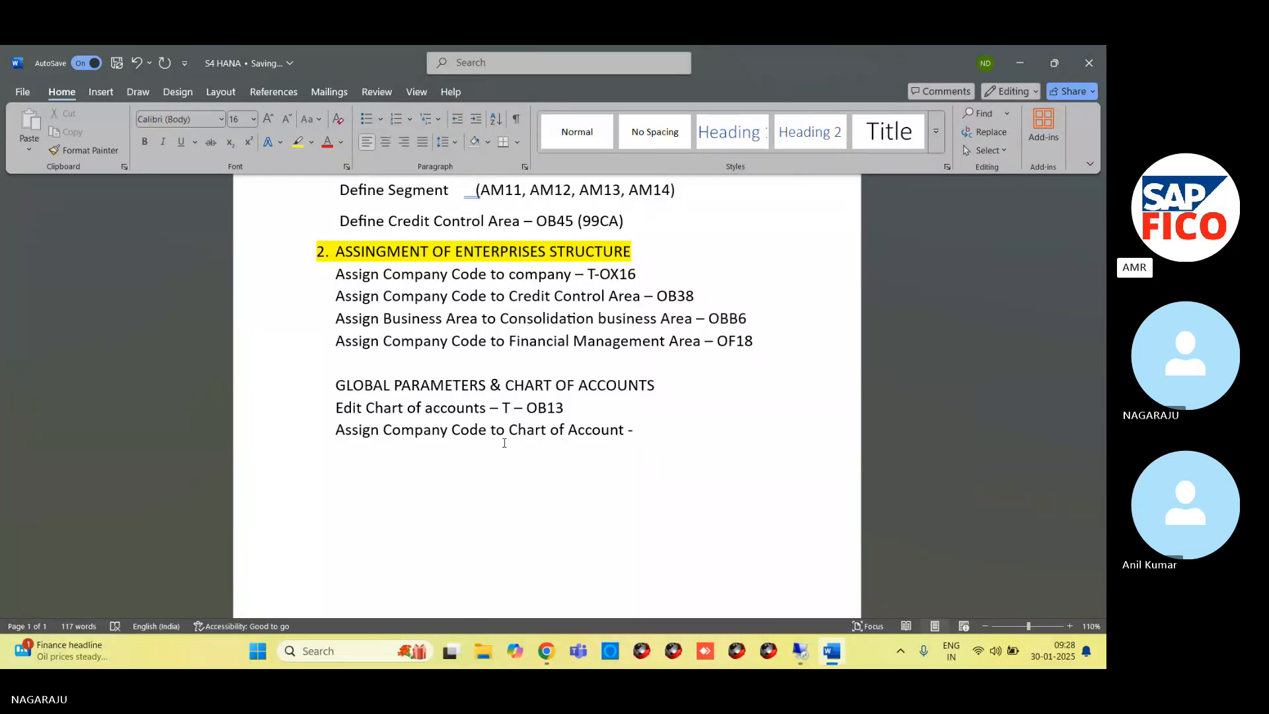
text( OB62)
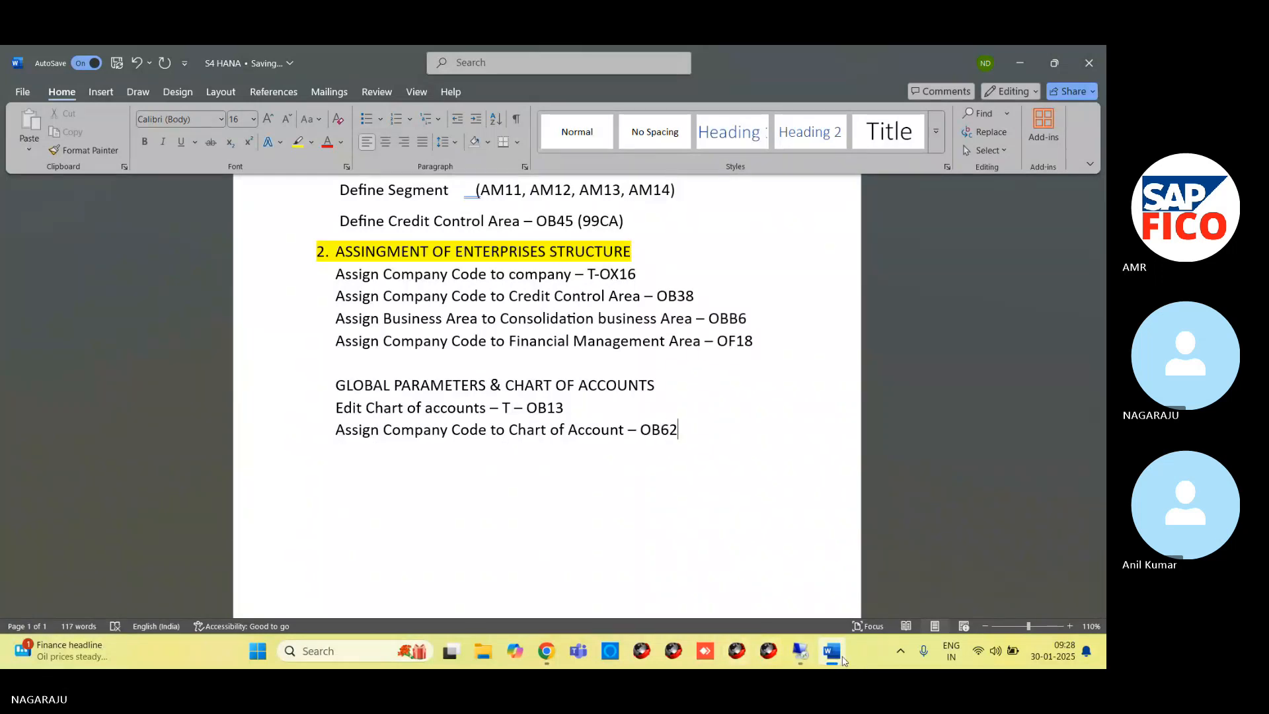
Switch back to the SAP session on the remote desktop and run transaction OB62
mouse_move(801, 653)
click(792, 598)
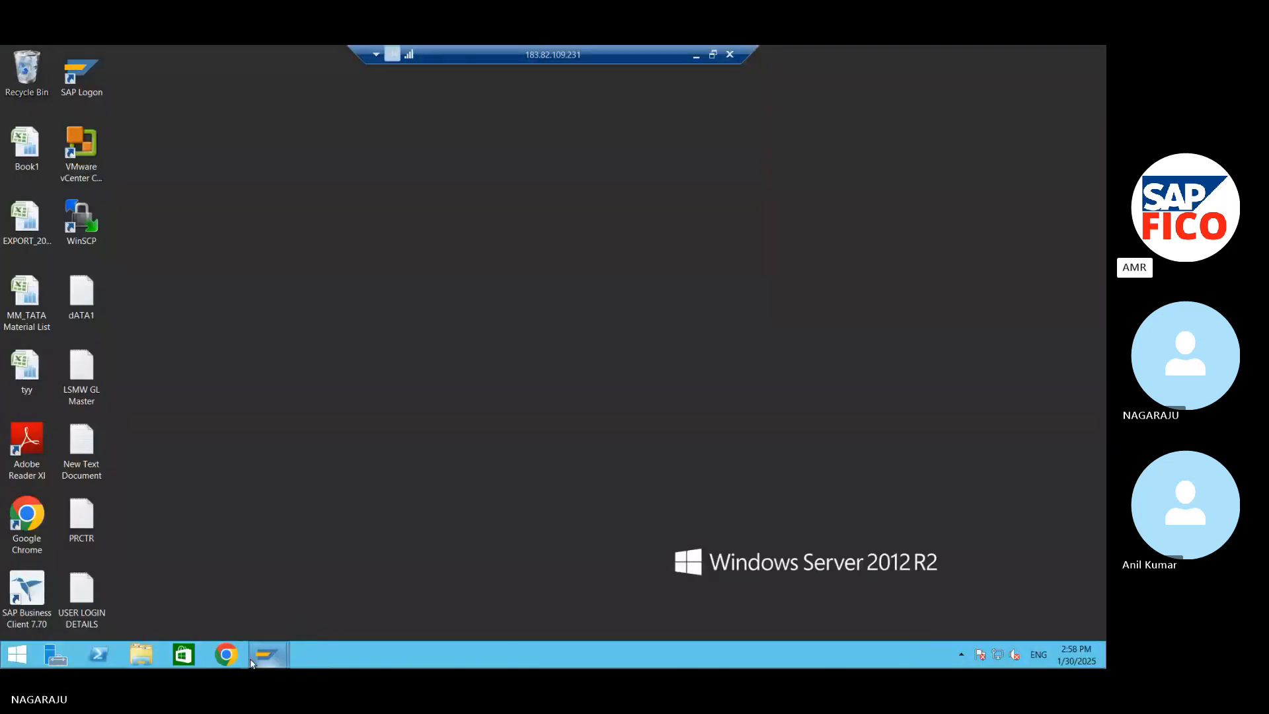
mouse_move(252, 662)
click(326, 612)
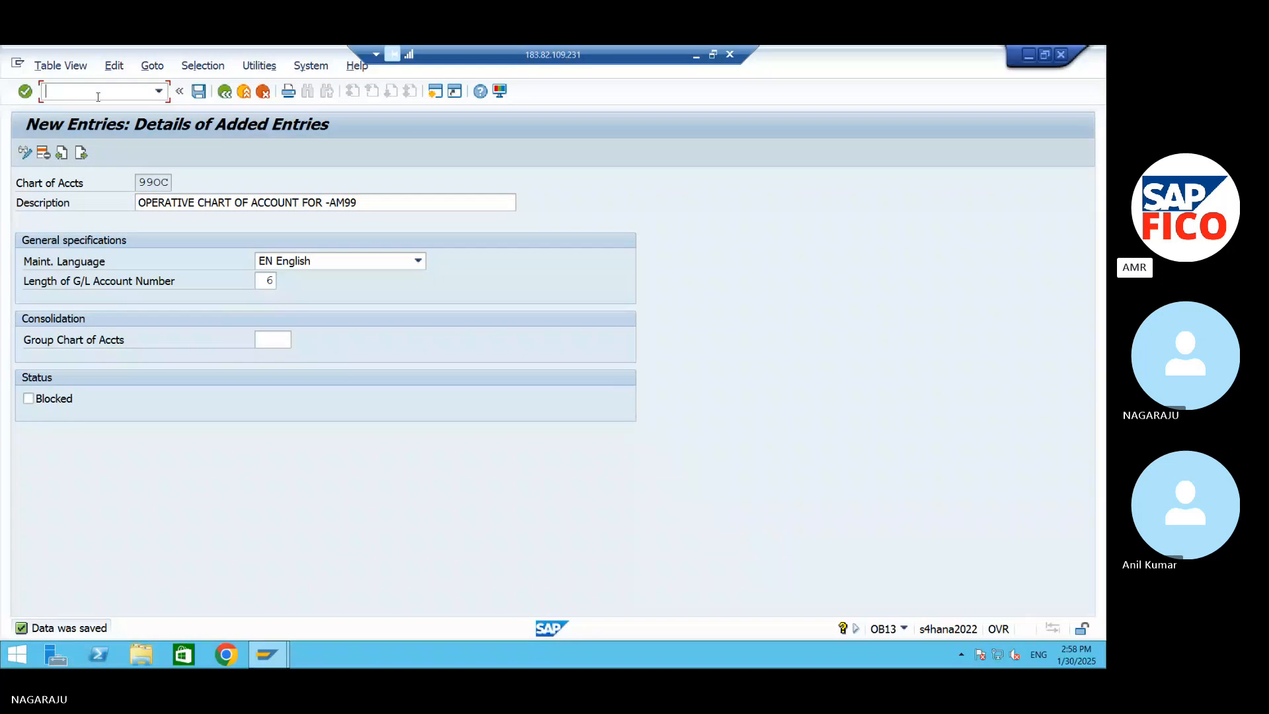
text(/NOB62)
key(Return)
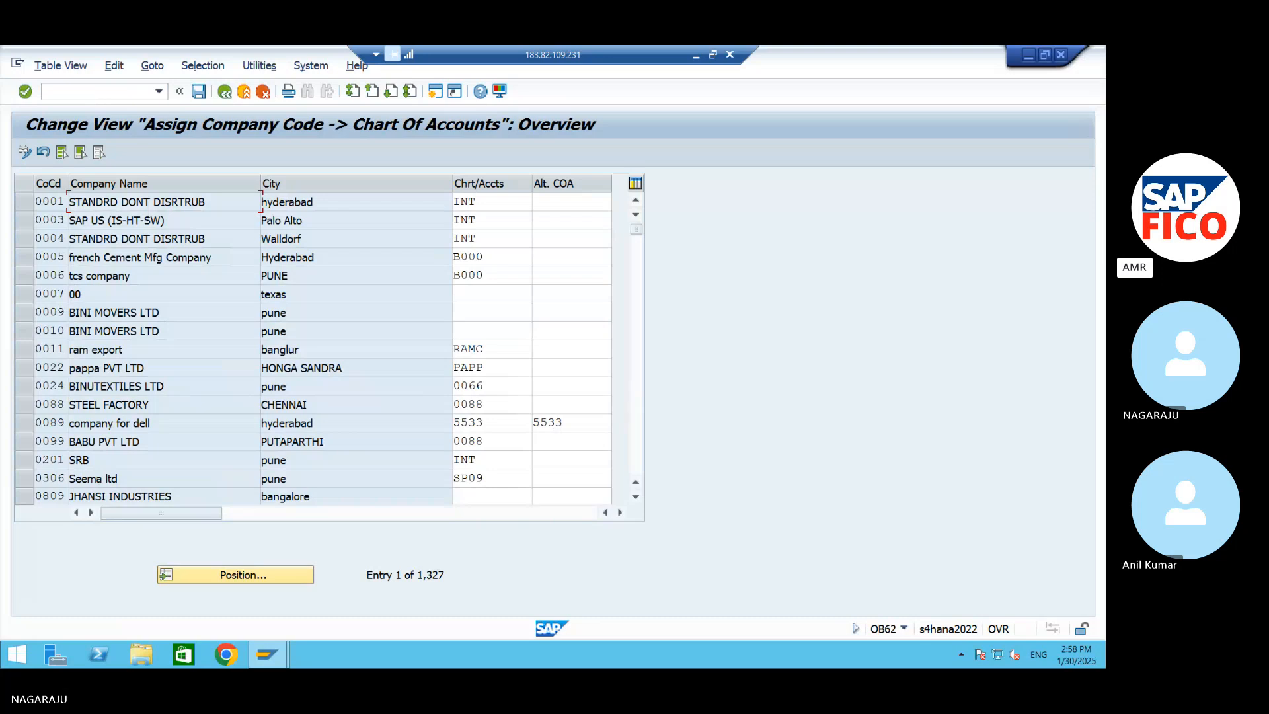
Position the company code assignment list at company code AM99
click(286, 577)
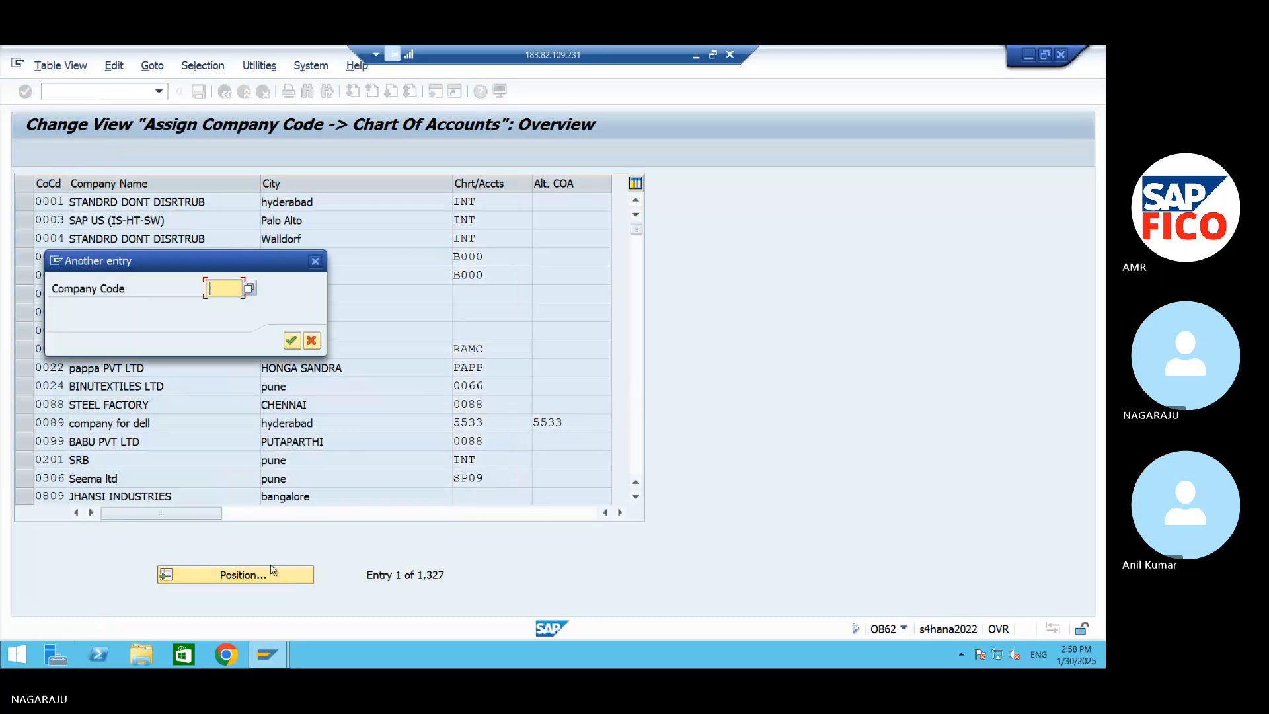
text(AM)
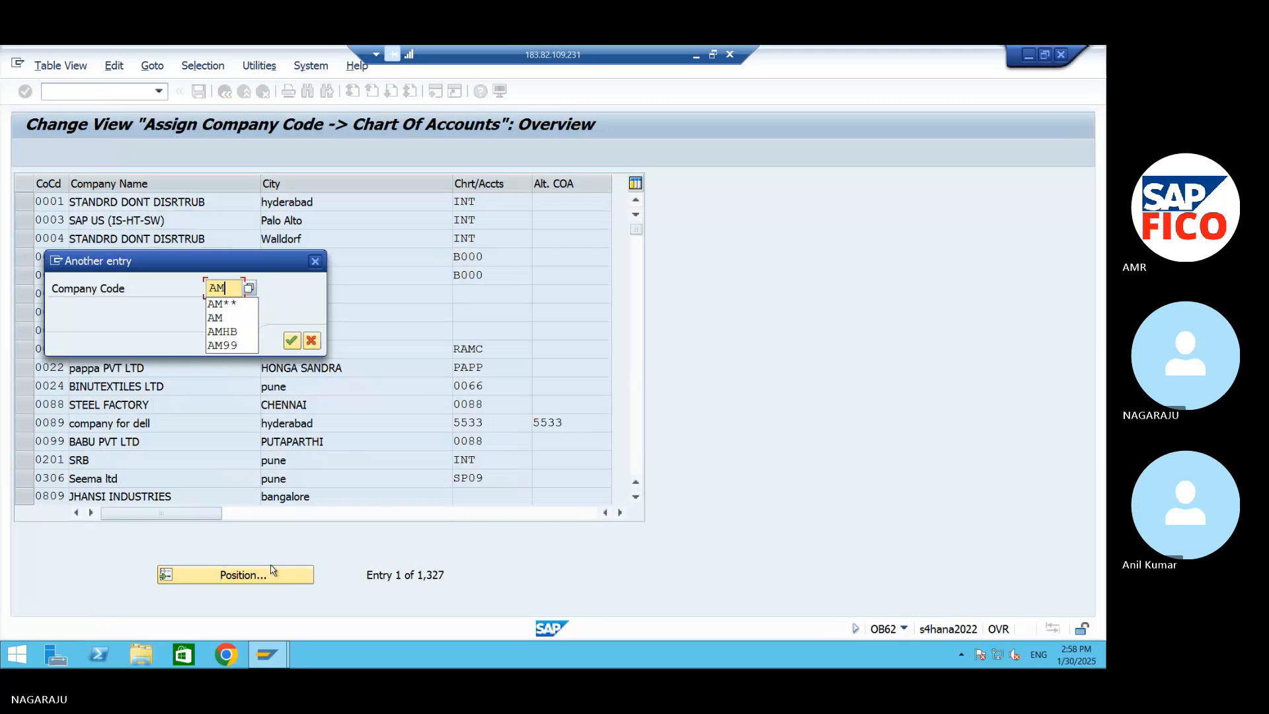
text(99)
key(Return)
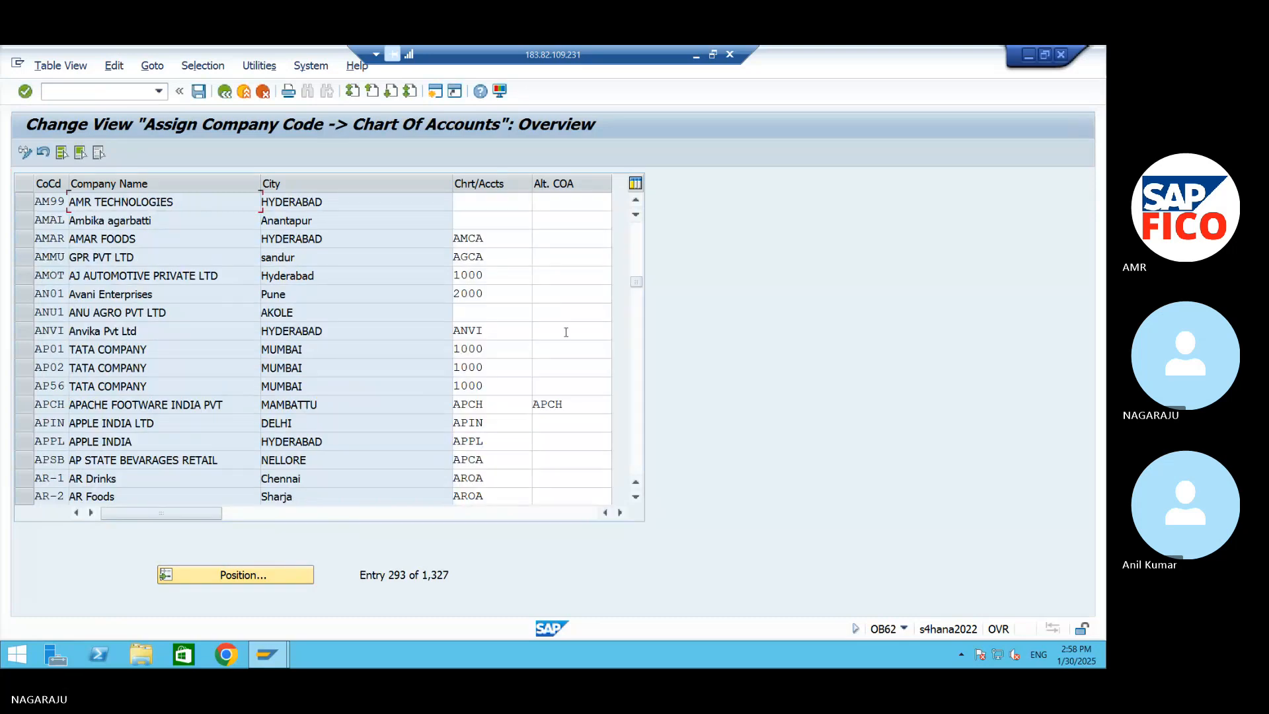
Assign chart of accounts 99OC to company code AM99 and save it under the AM99 customizing request
click(512, 198)
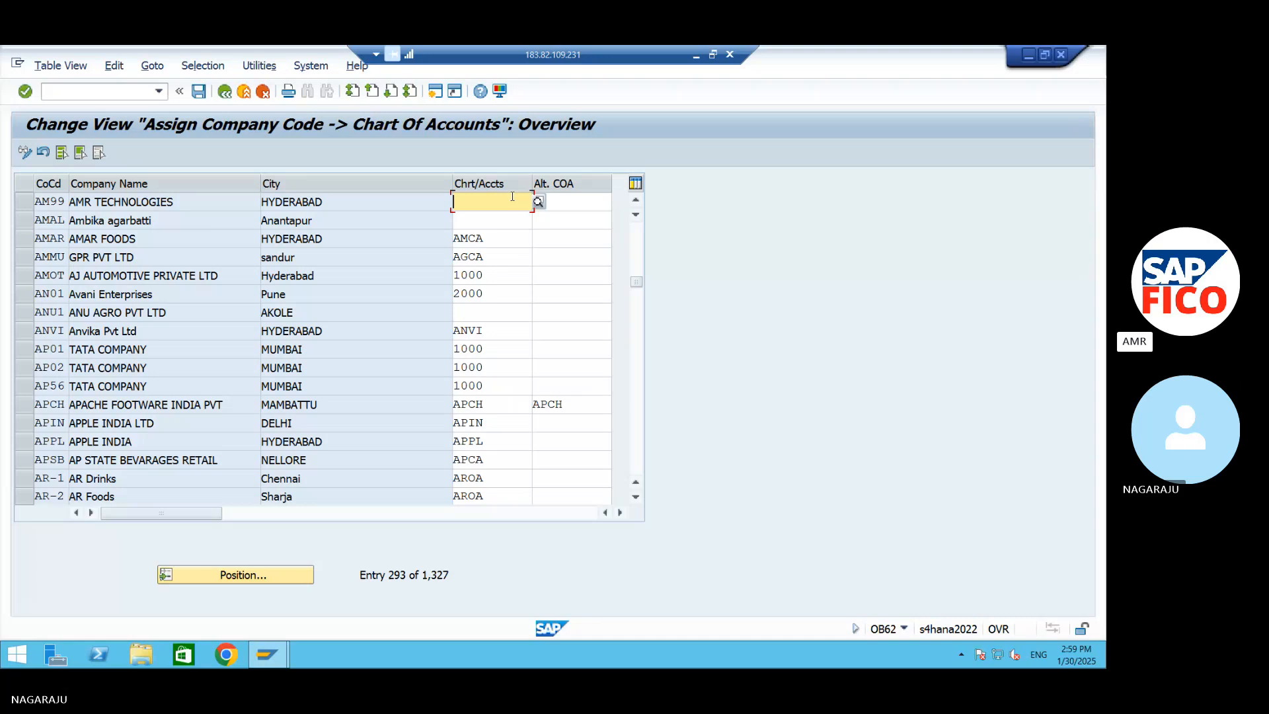
text(990)
text(C)
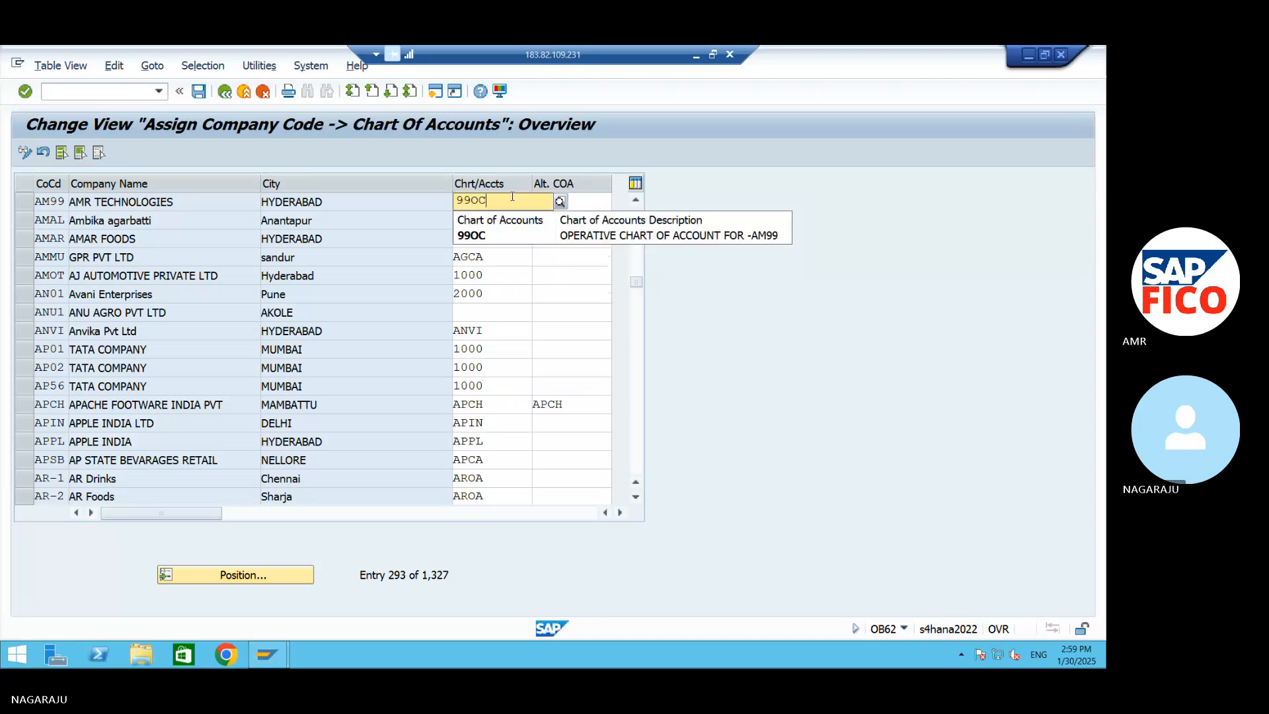
click(564, 236)
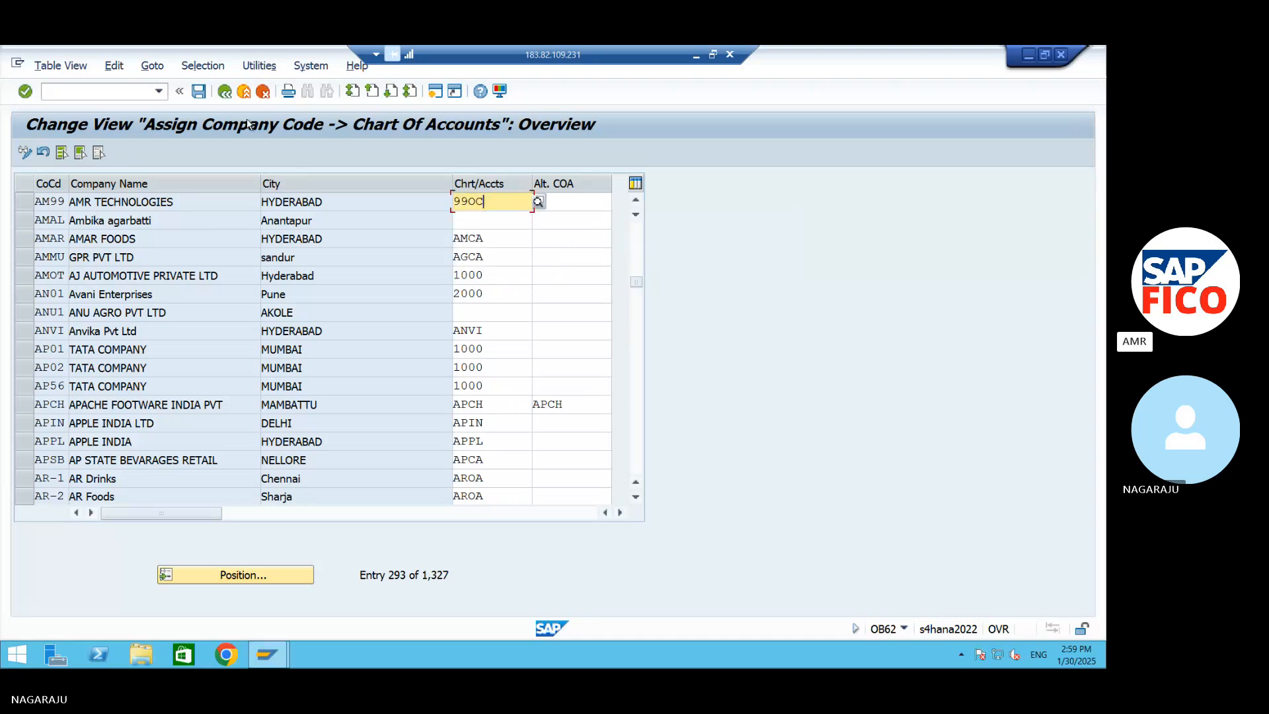
click(199, 92)
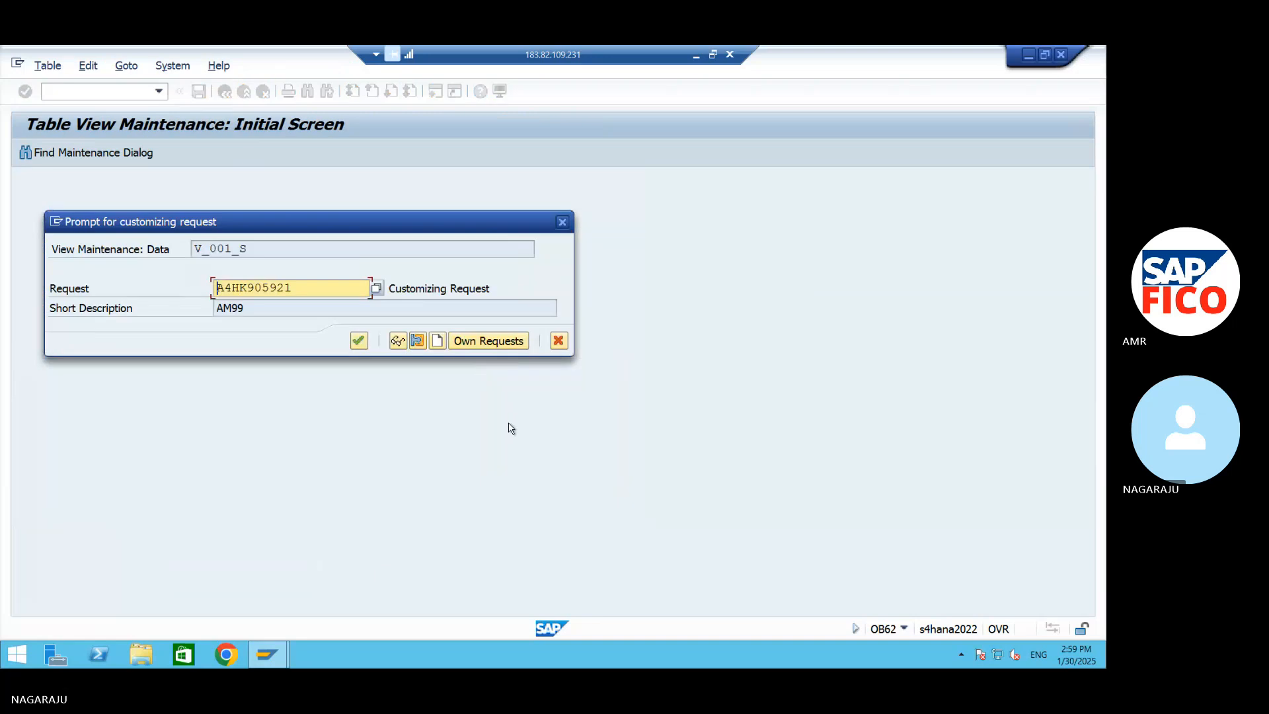
click(356, 340)
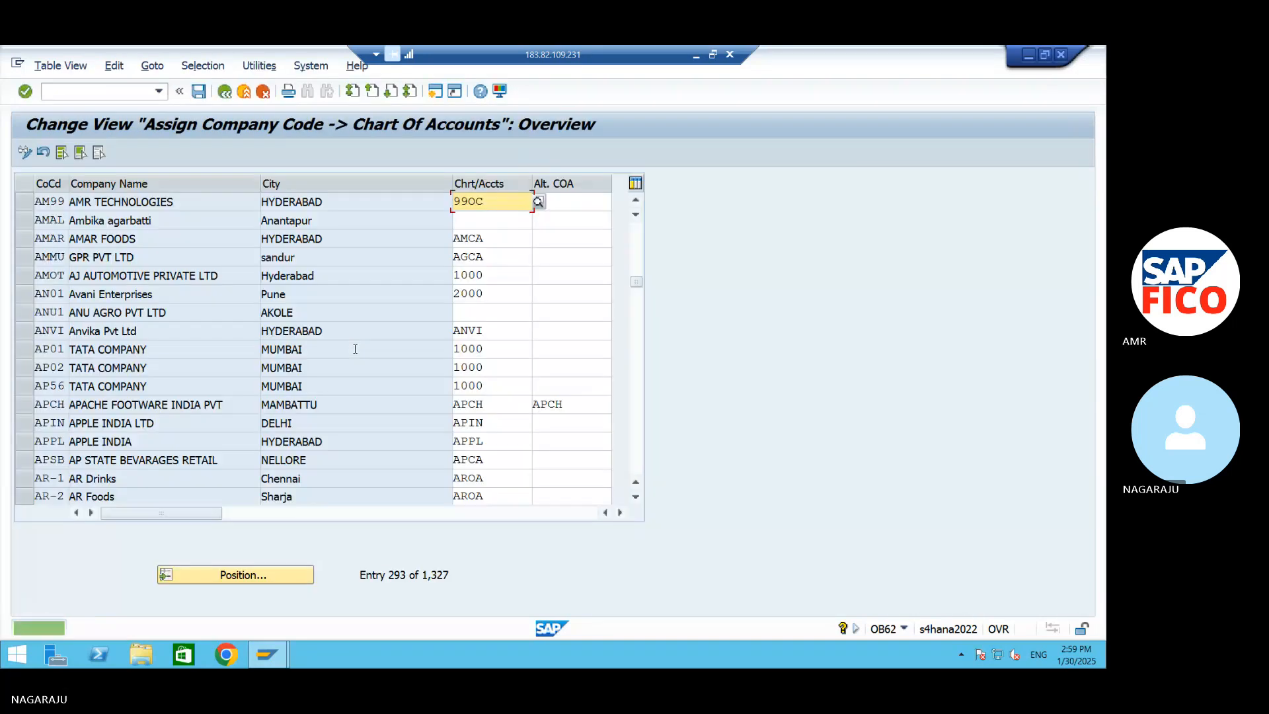
Return to the S4 HANA notes in Word and start a new line below the OB62 line
click(1028, 54)
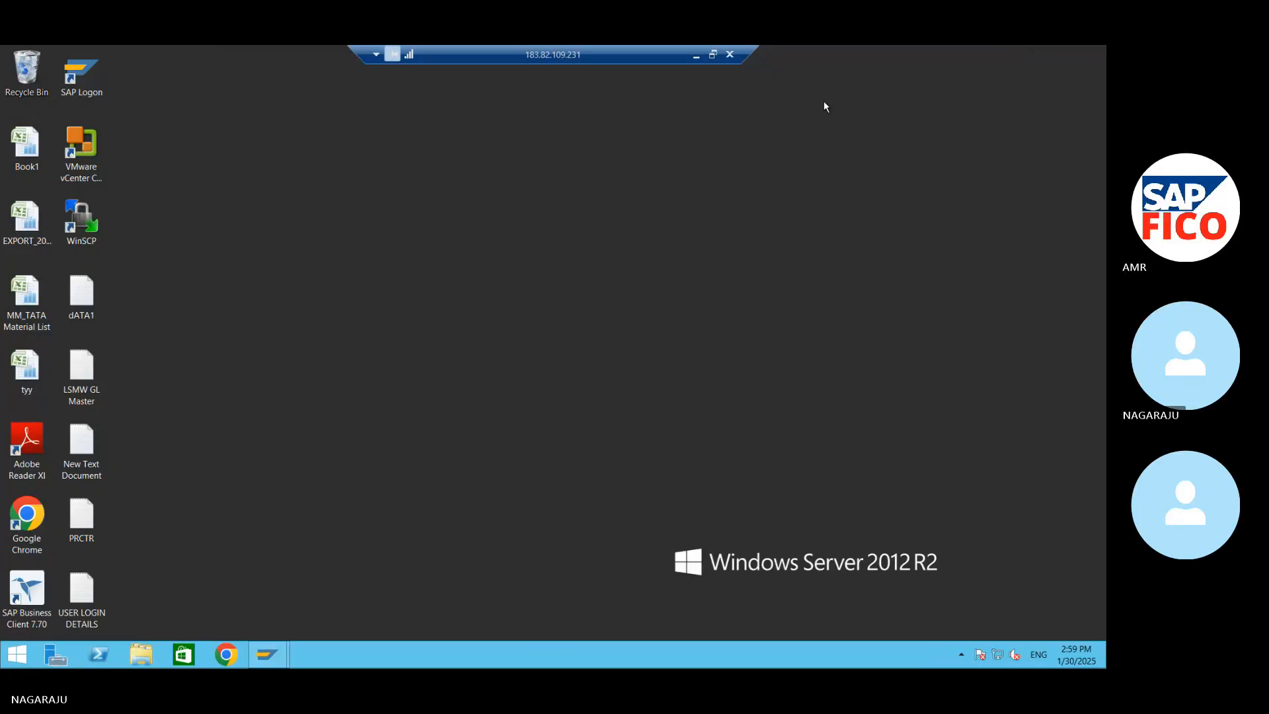
click(699, 56)
key(ctrl+z)
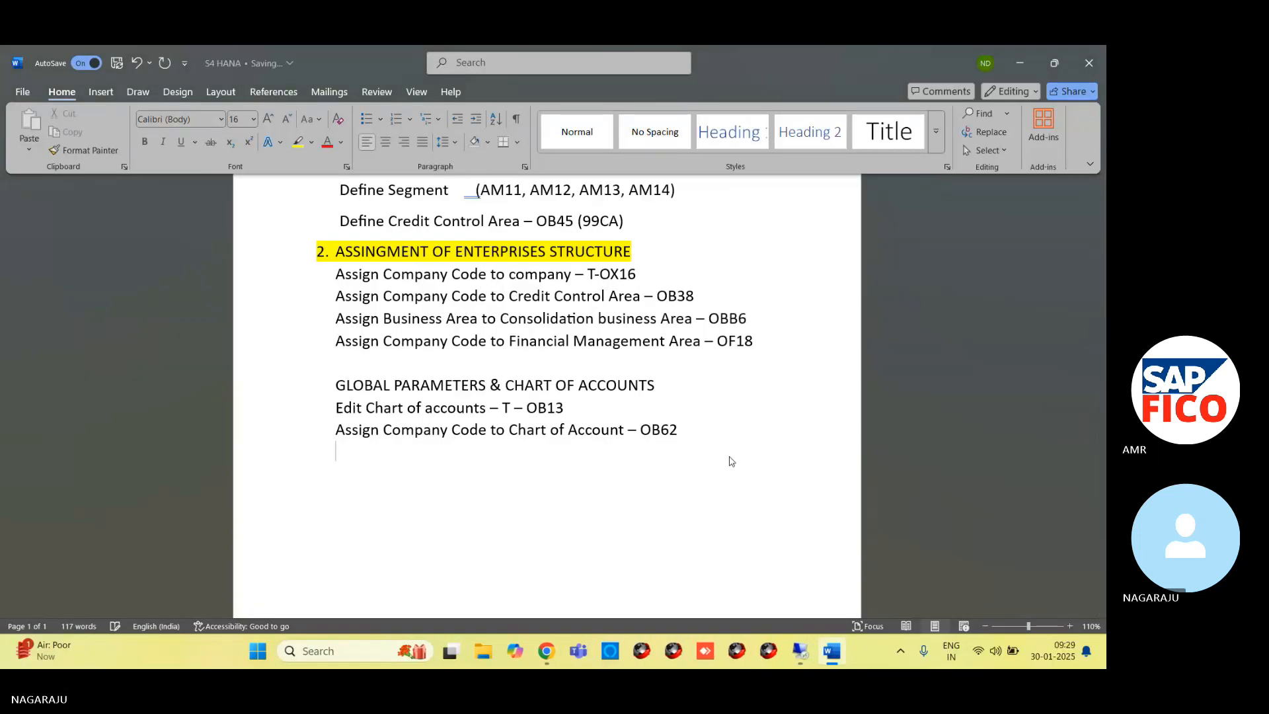
Add the line "Define GL Groups - OBD4" below the OB62 line in the S4 HANA notes
text(dEFINE GL)
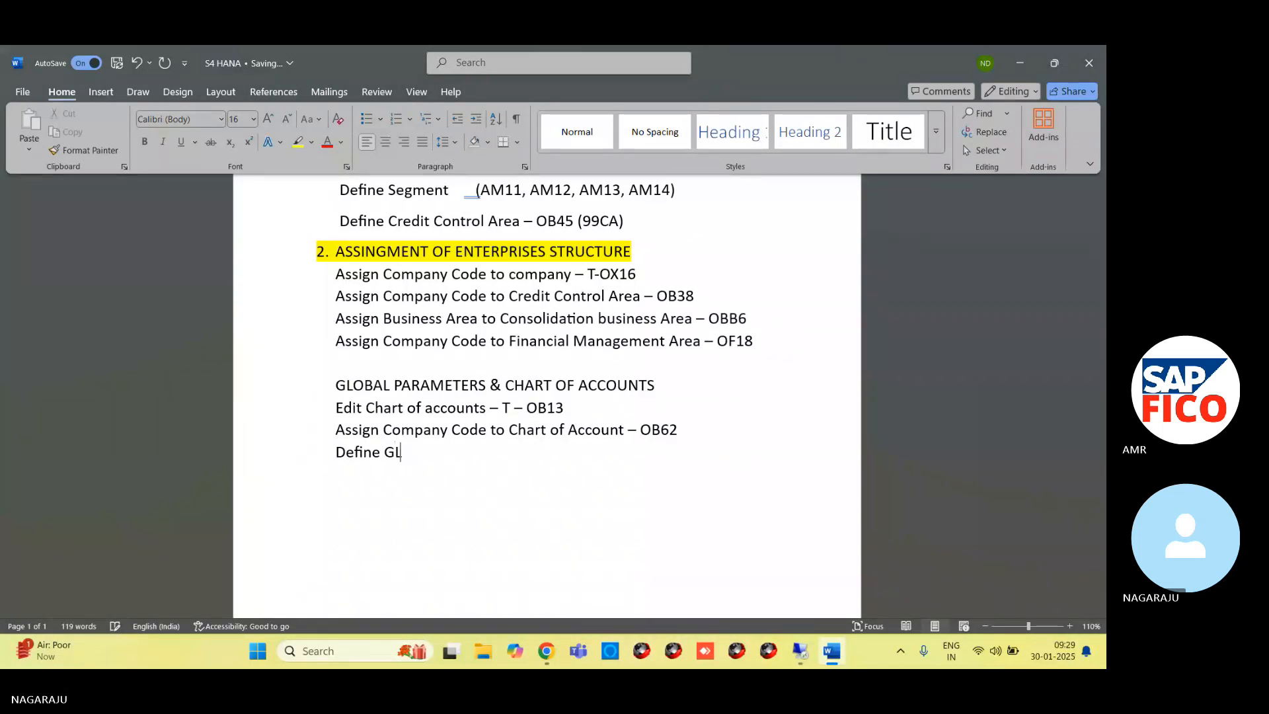
text( Groups )
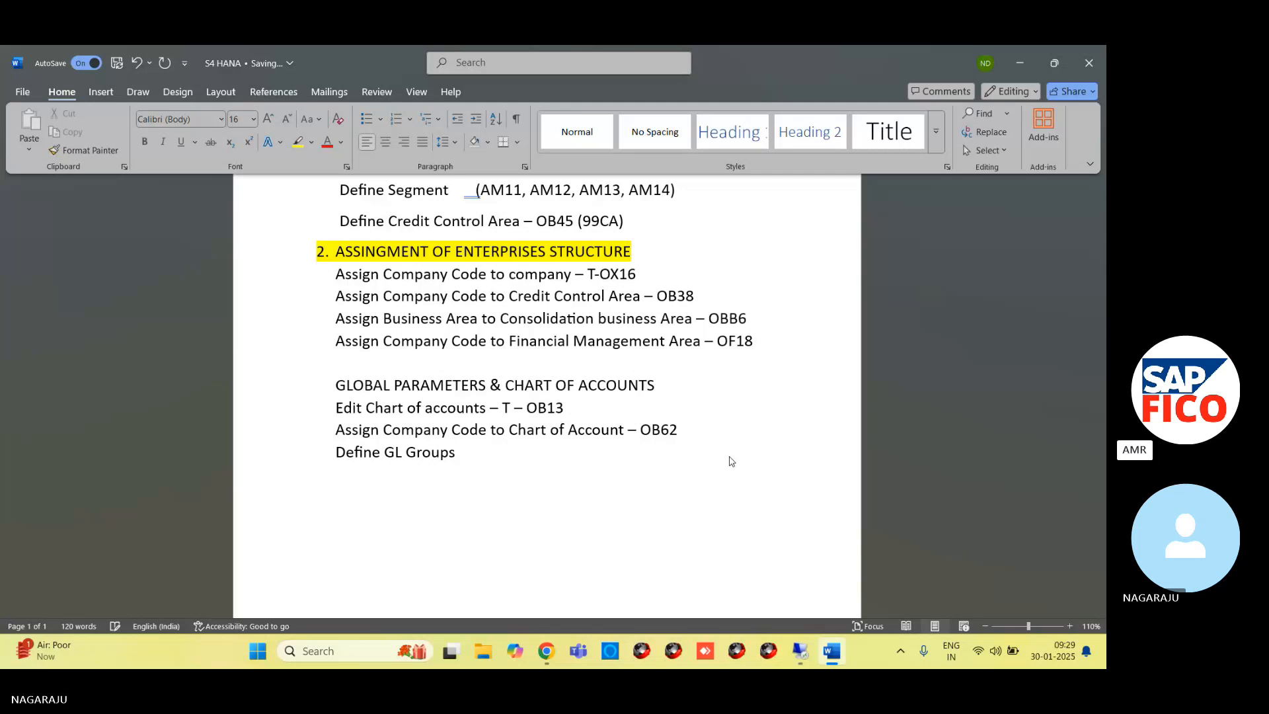
text( OBD4)
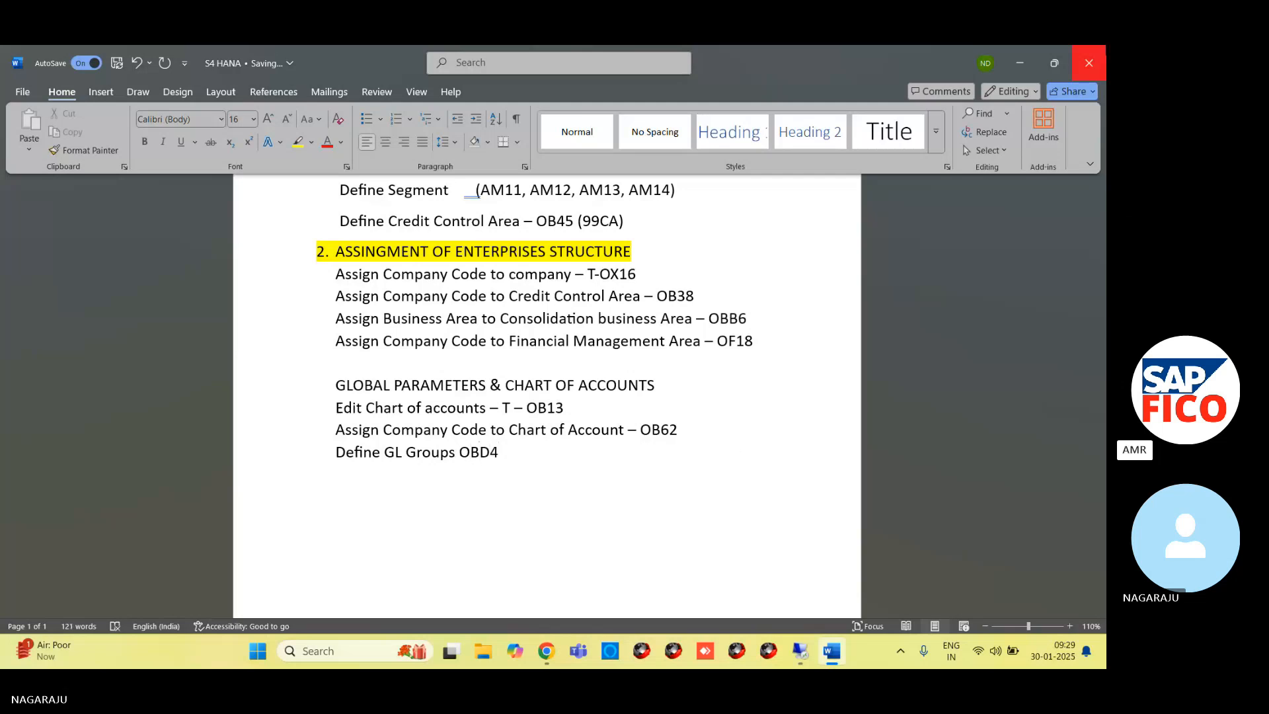
click(465, 456)
text(-)
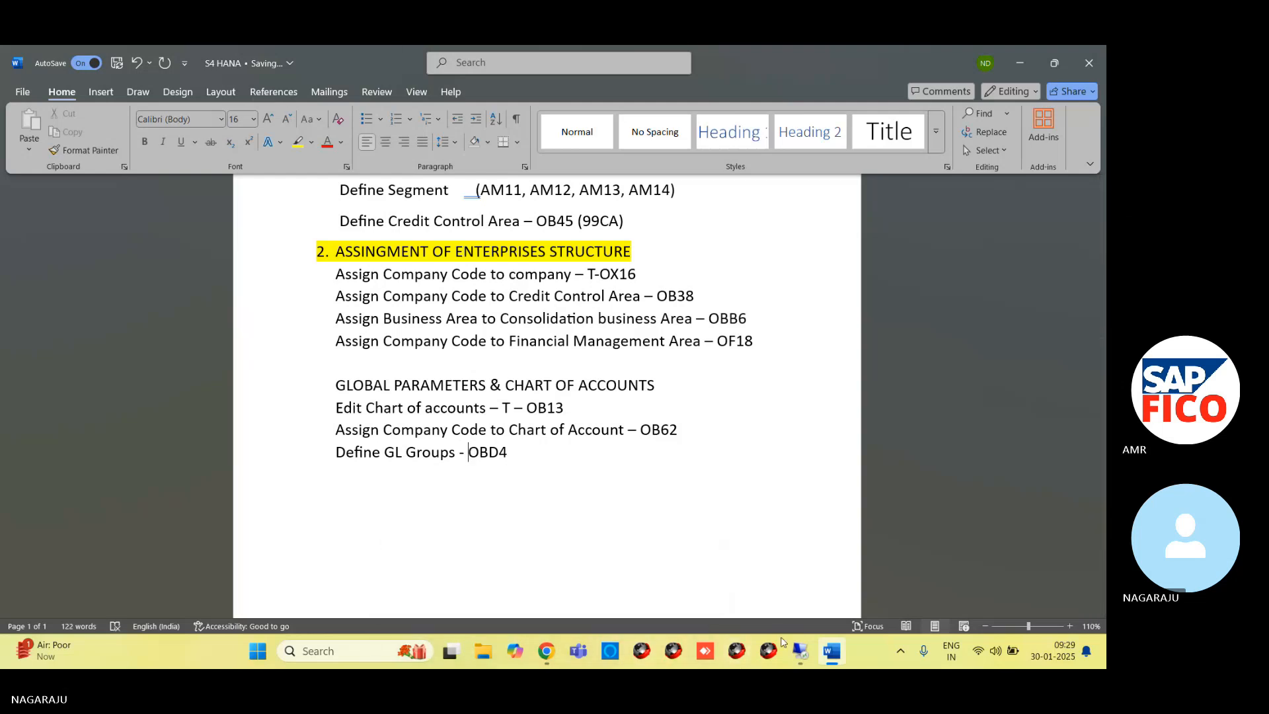
Switch to the SAP session on the remote desktop and open new G/L account group entries in transaction OBD4
click(799, 589)
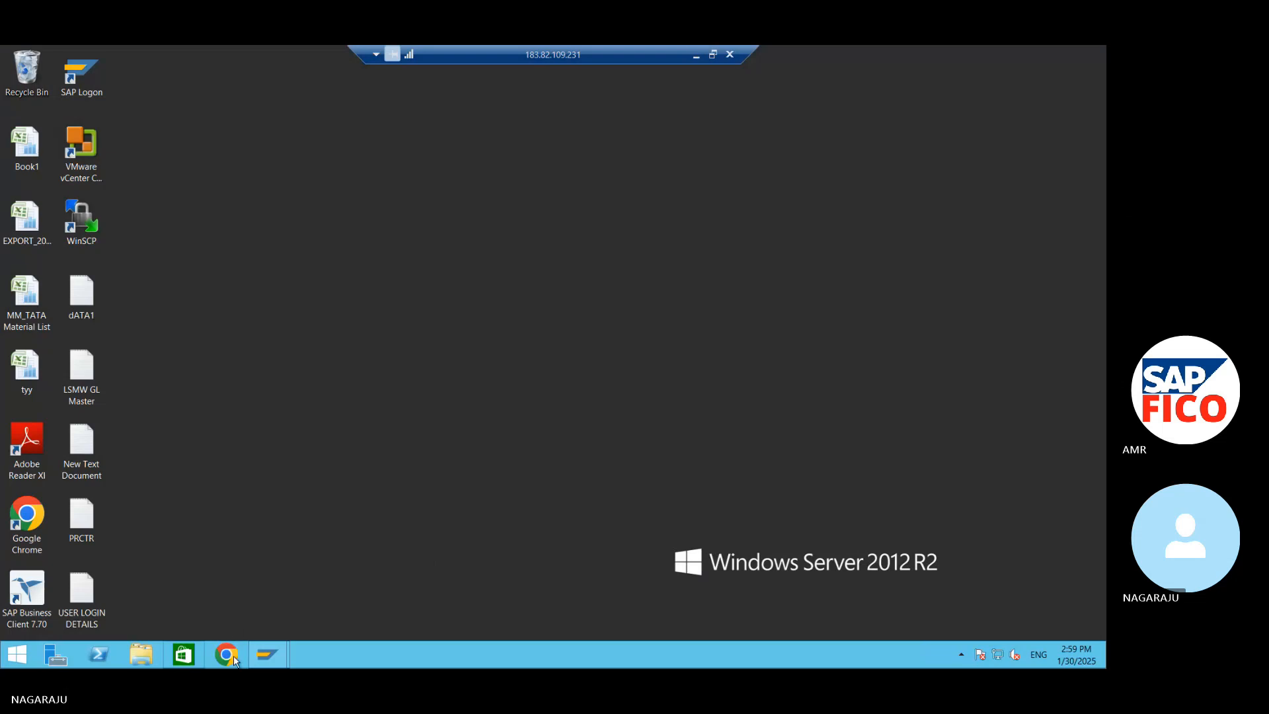
mouse_move(258, 656)
click(319, 607)
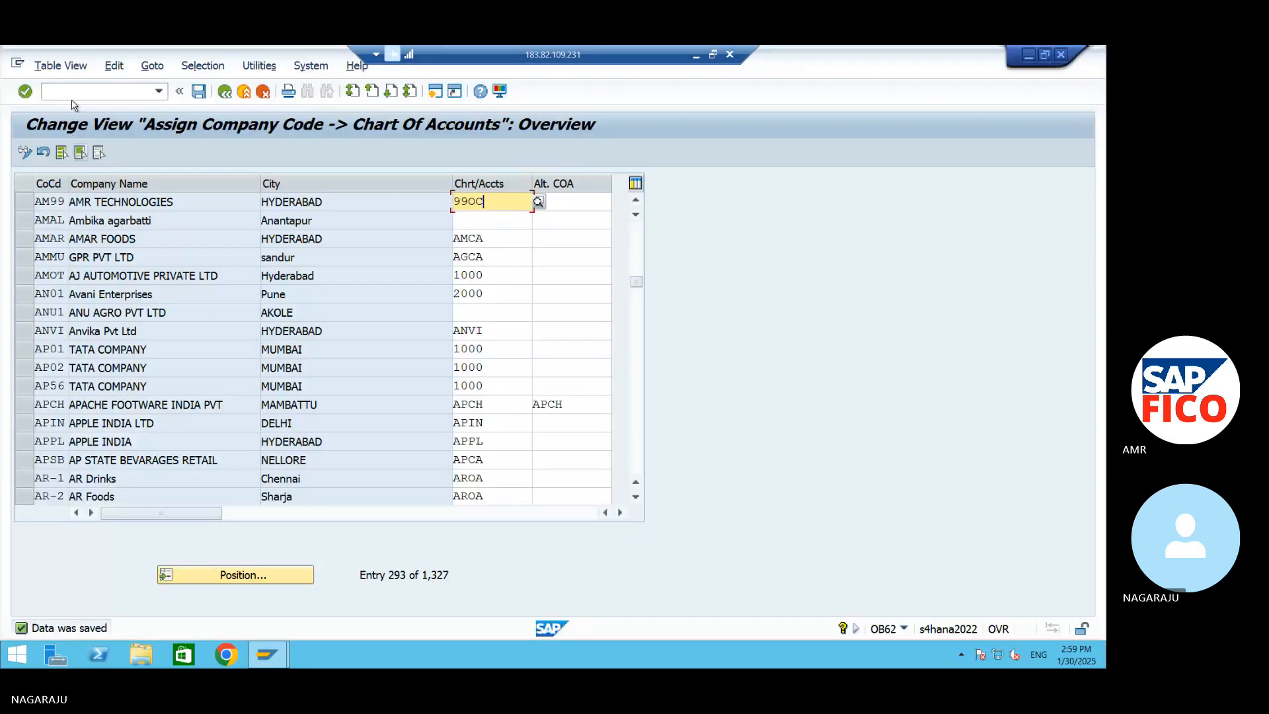
click(74, 93)
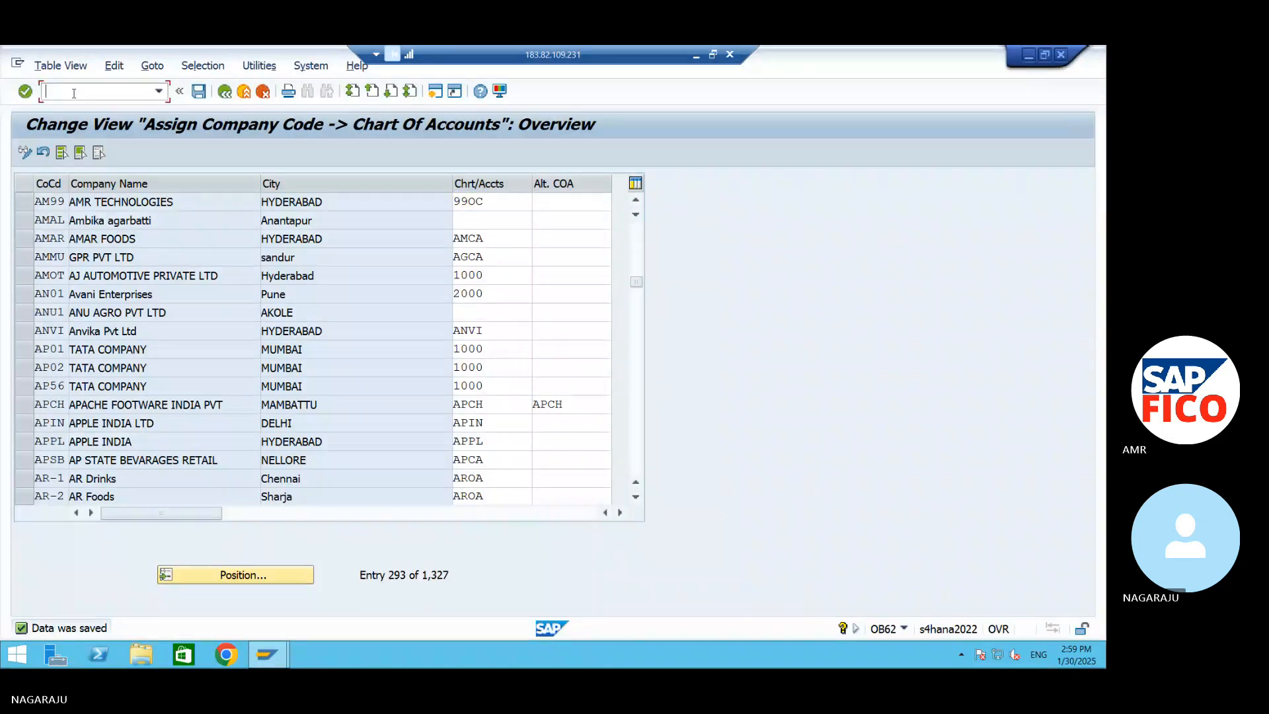
text(/NOBD4)
key(Return)
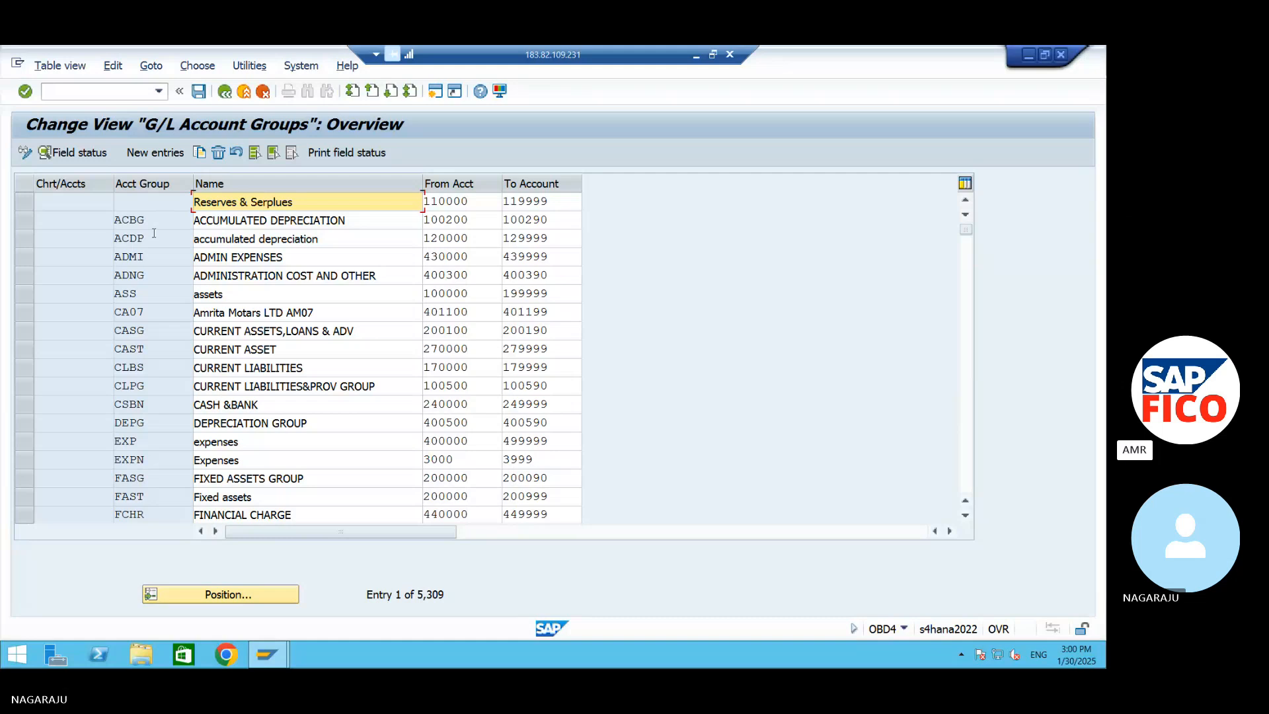
click(155, 153)
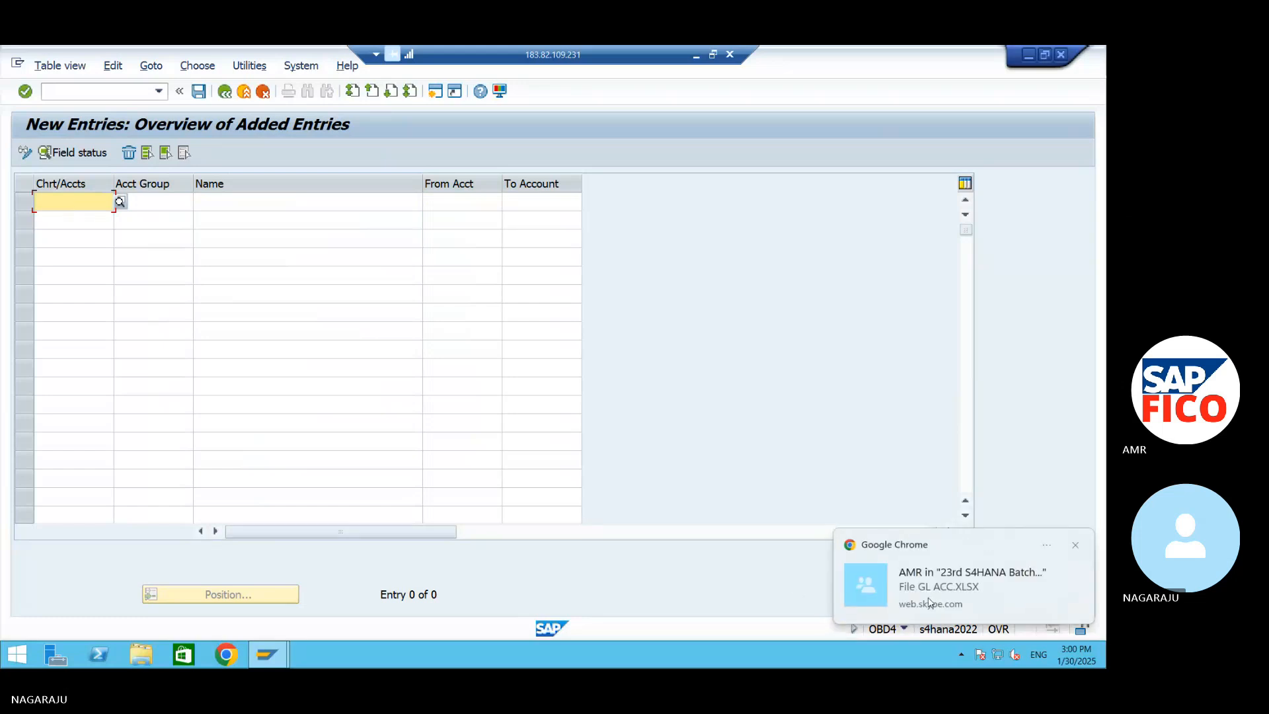
Leave the remote desktop for the Skype meeting chat and download the shared file GL ACC.XLSX, accepting the transfer
click(936, 597)
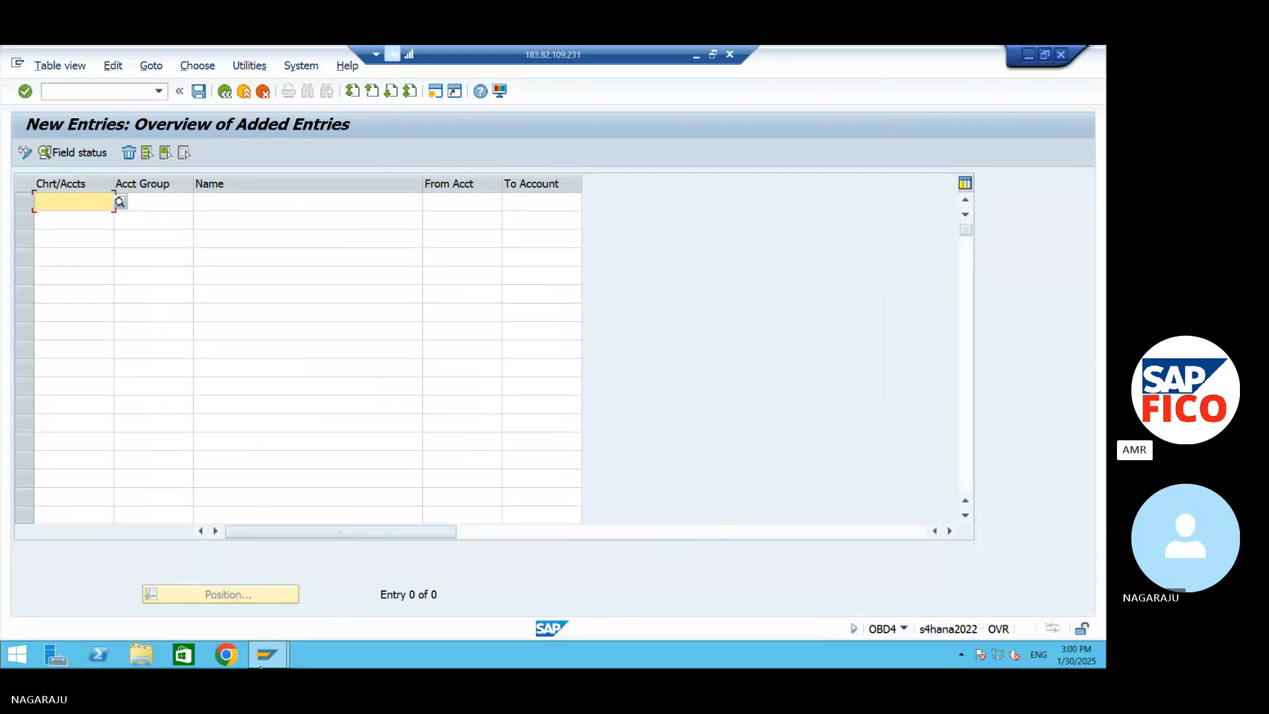
click(1025, 58)
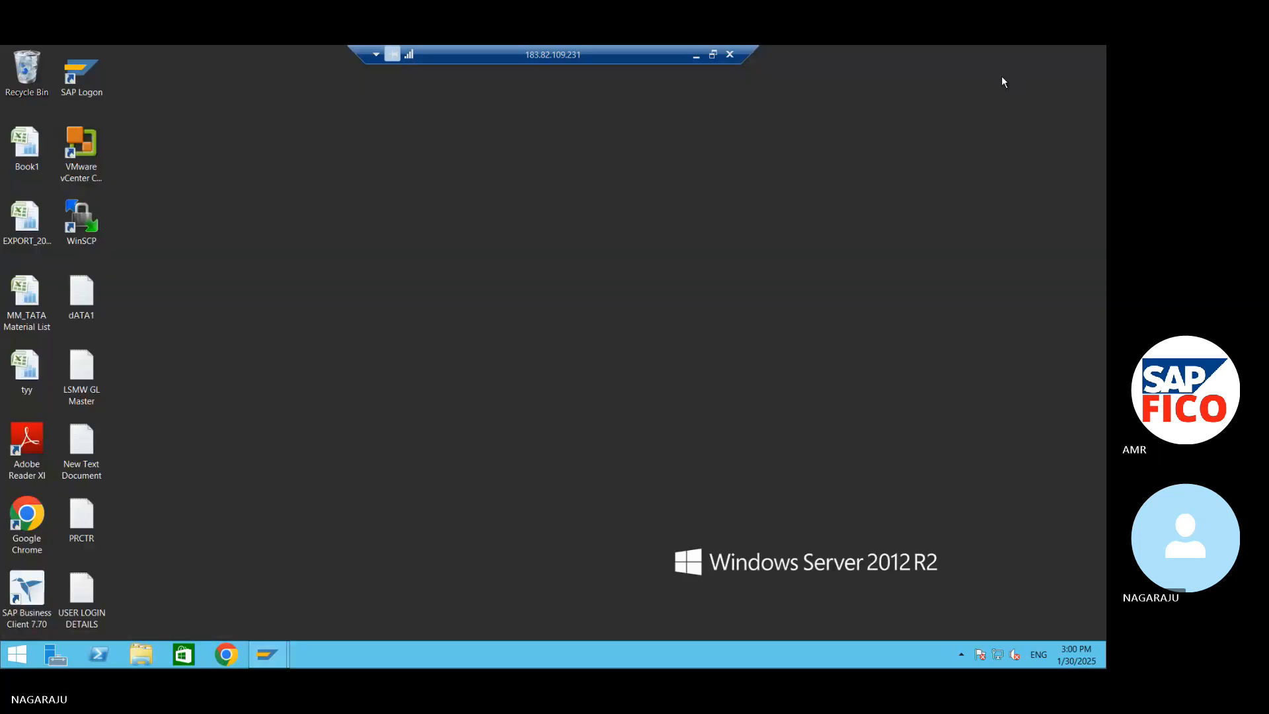
click(694, 54)
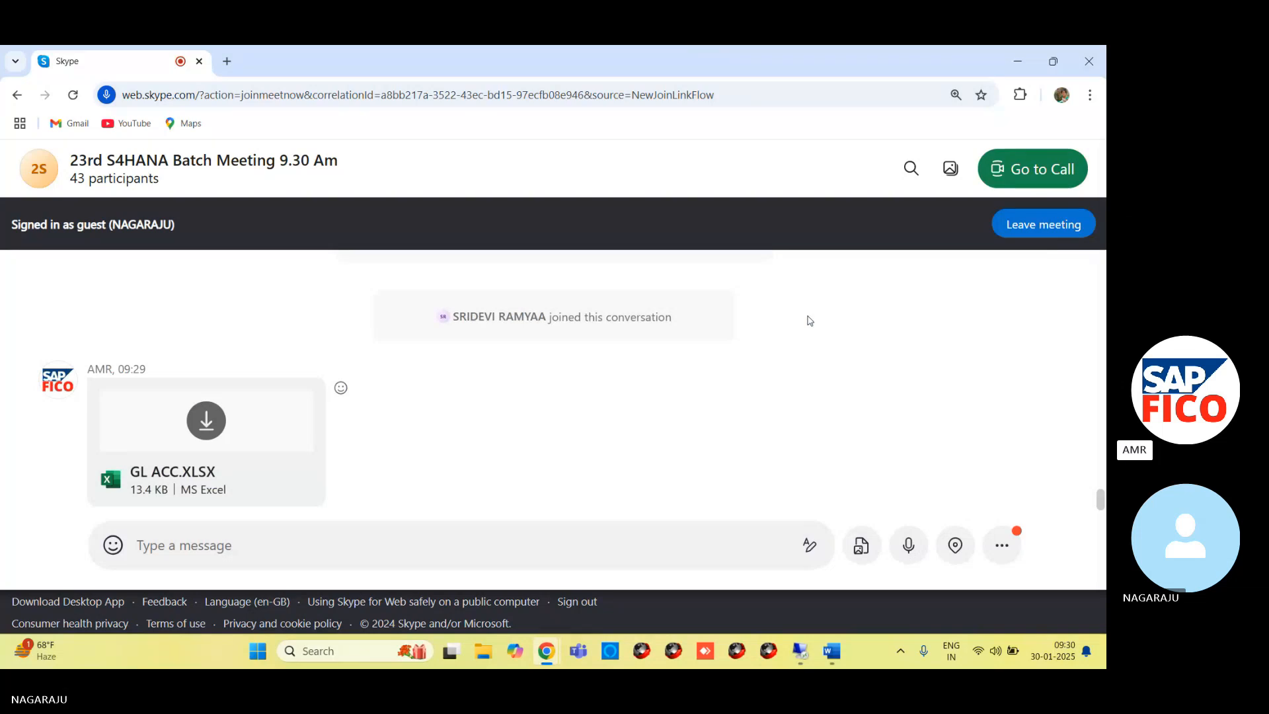
click(211, 421)
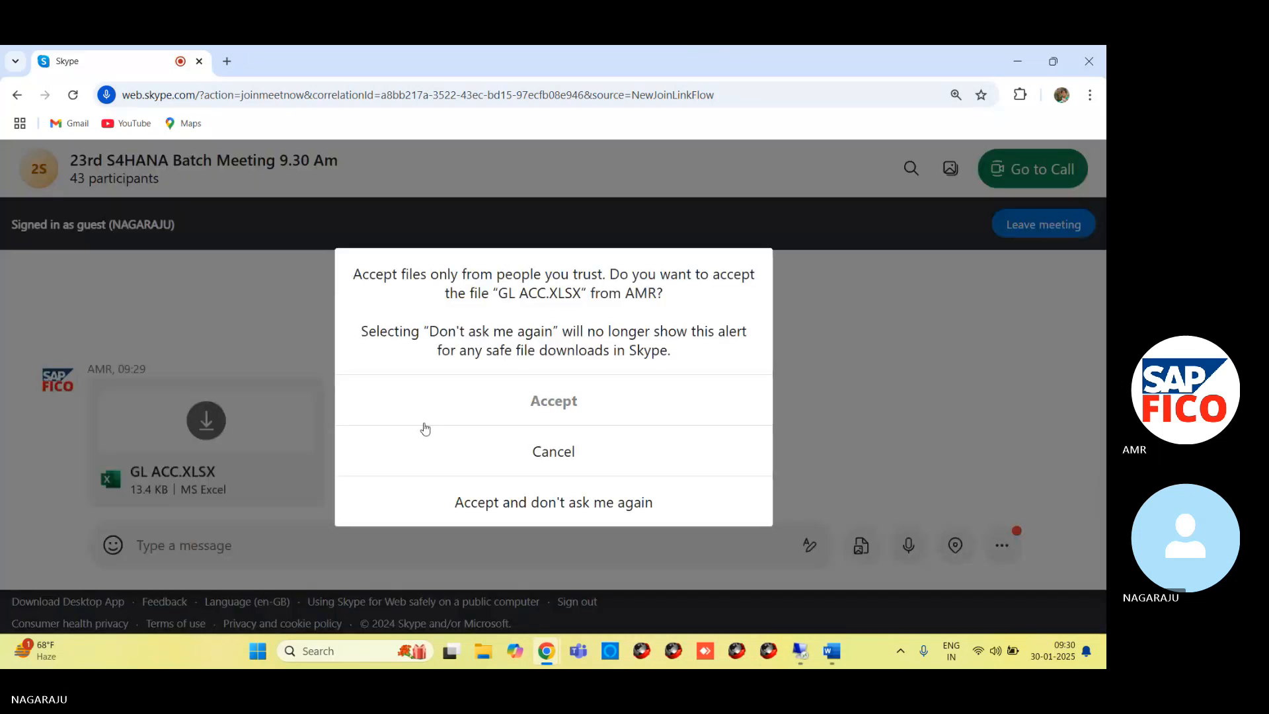
click(554, 404)
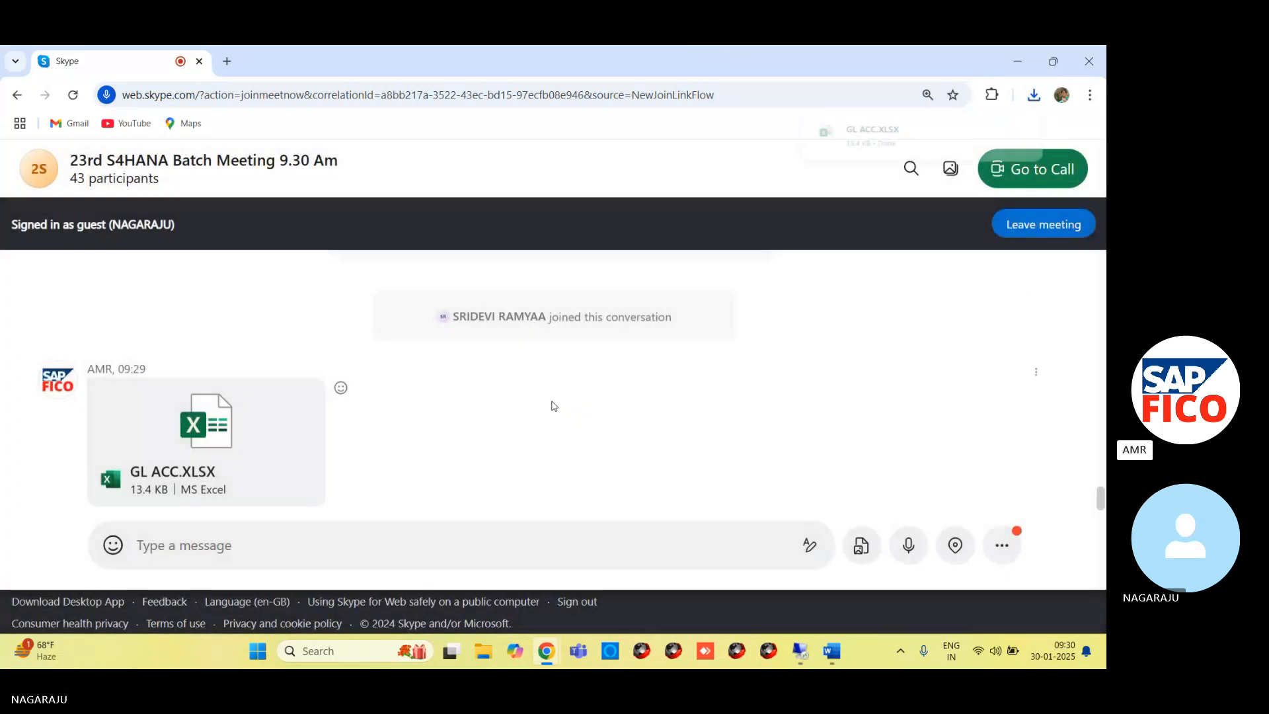
Clear the browser and Word windows away and open the GL ACC workbook from the Downloads folder in Excel
click(1017, 65)
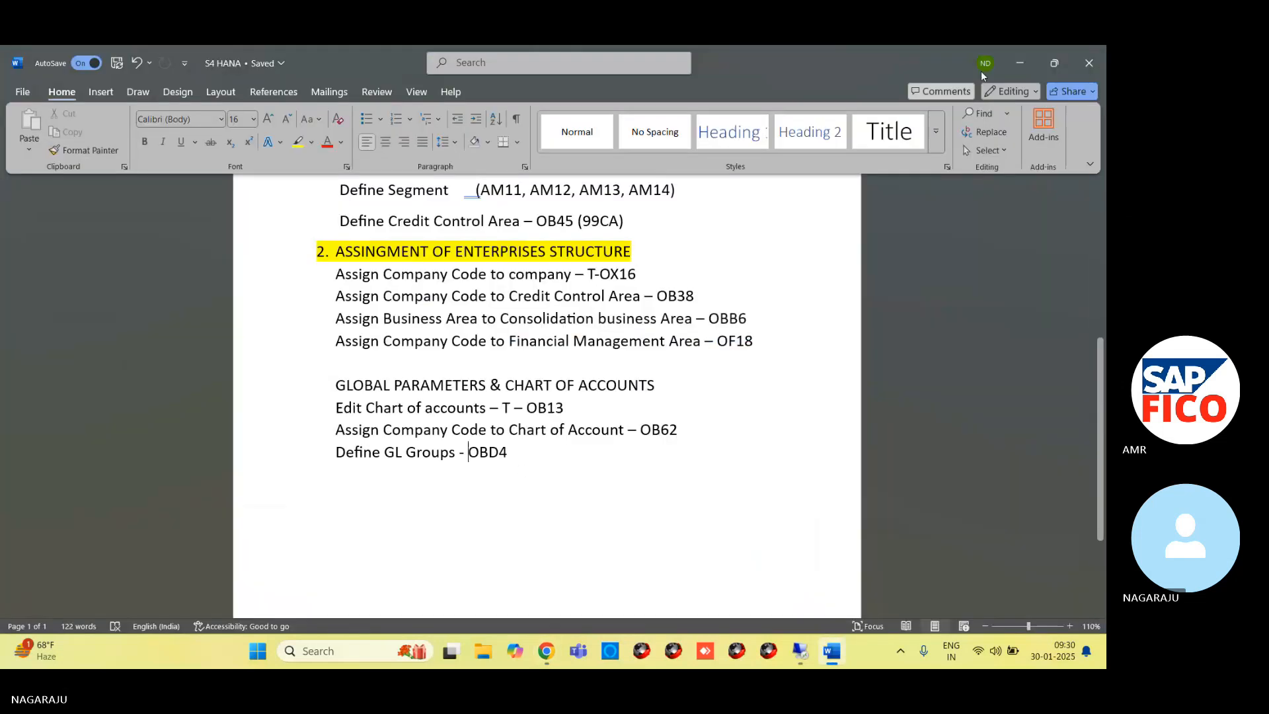
click(1020, 64)
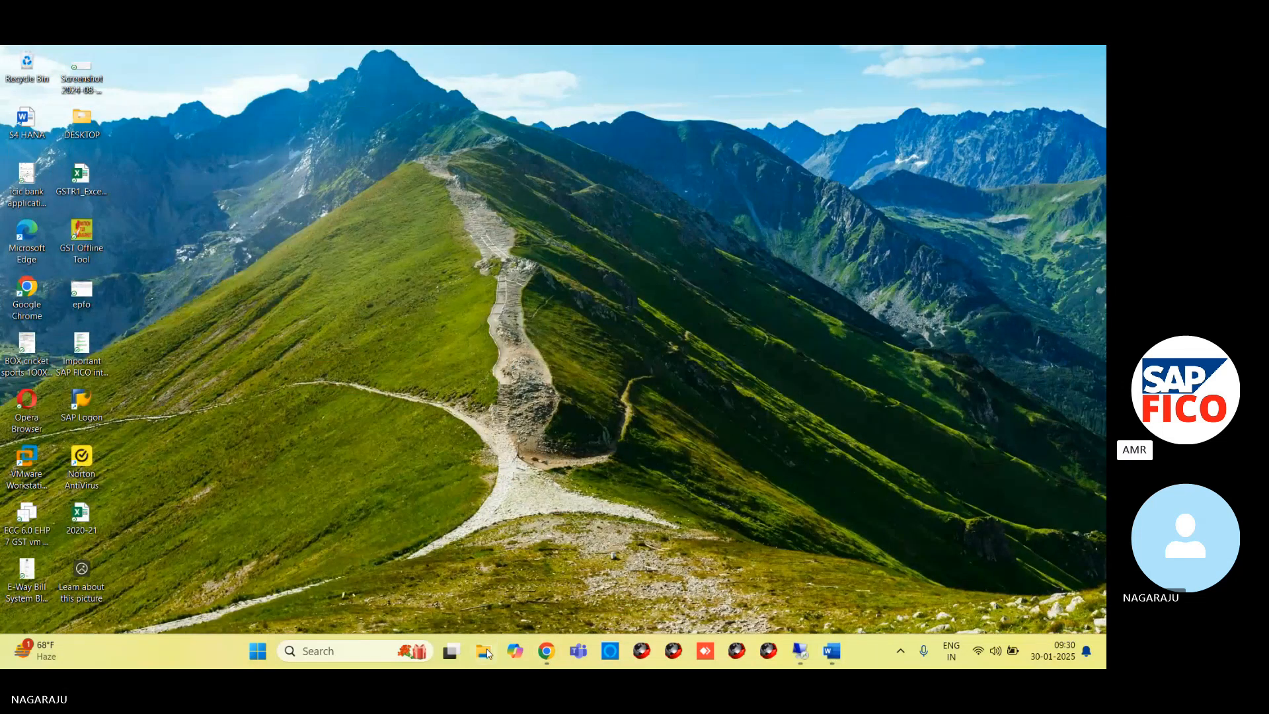
click(484, 652)
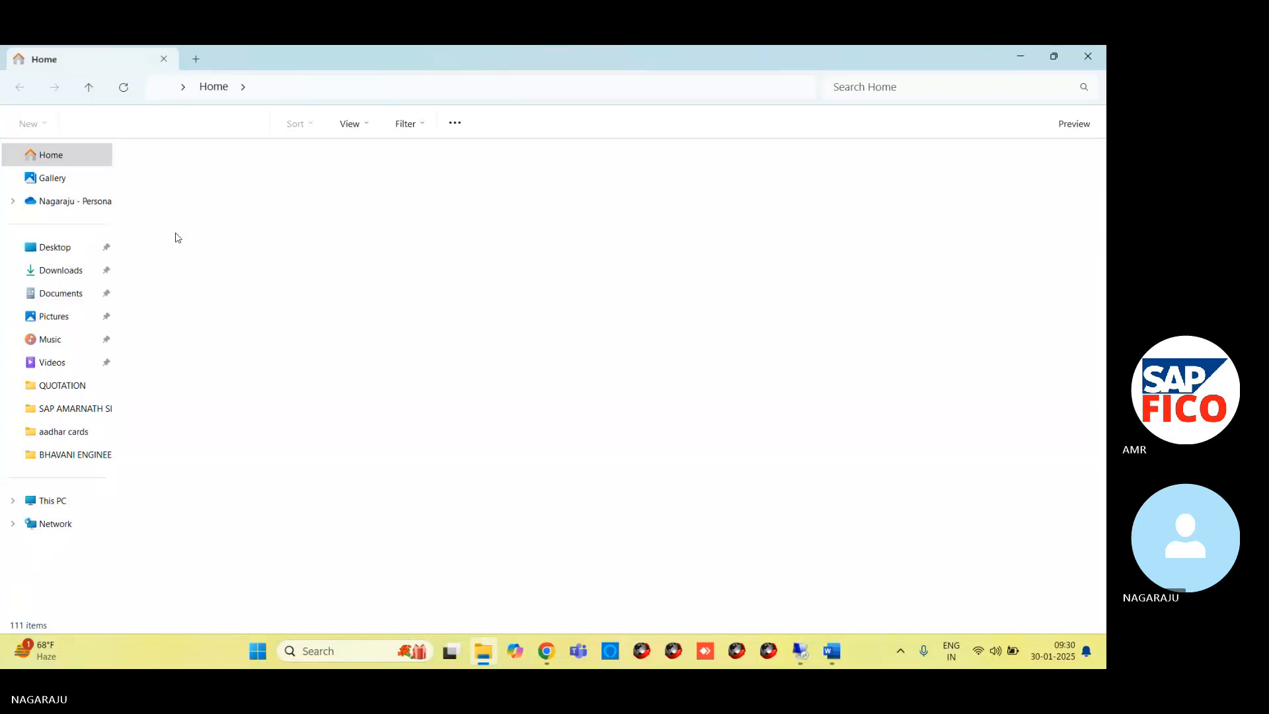
click(67, 273)
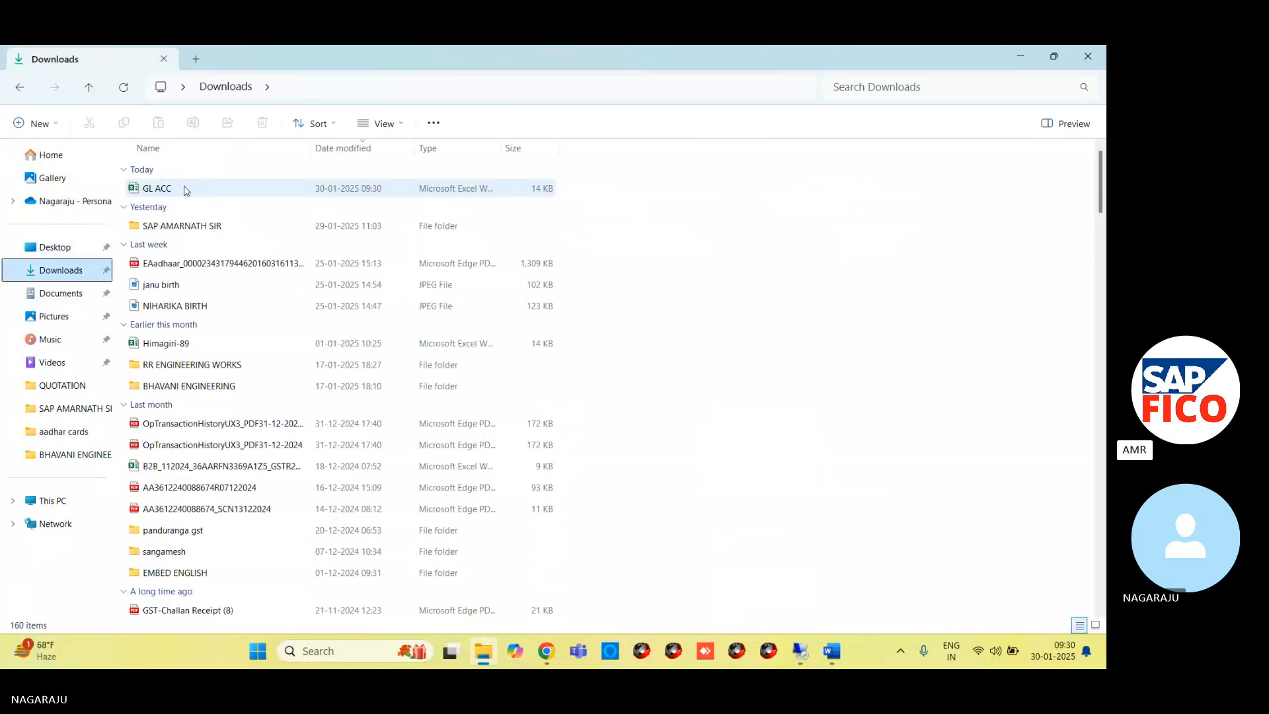
click(186, 191)
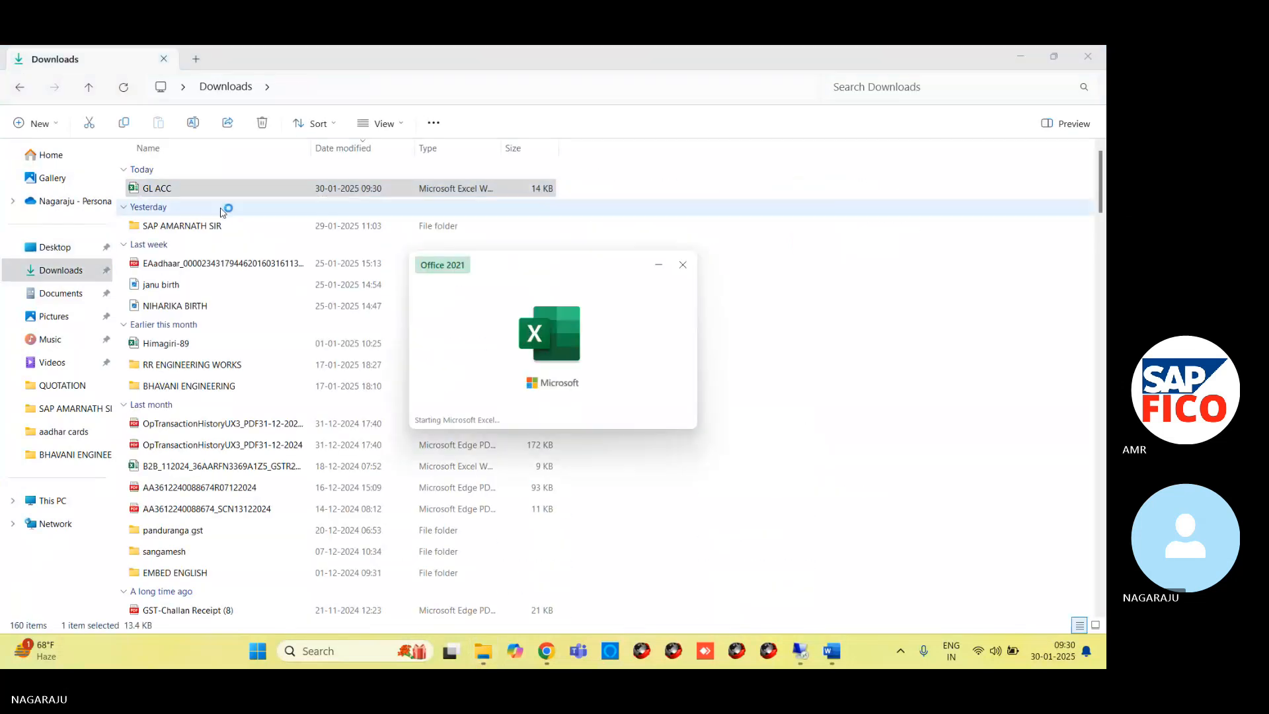
Copy range B58:E78 on Sheet1, covering account groups AM01 to AM21 with their names and from/to account numbers
scroll(248, 337, up, 7)
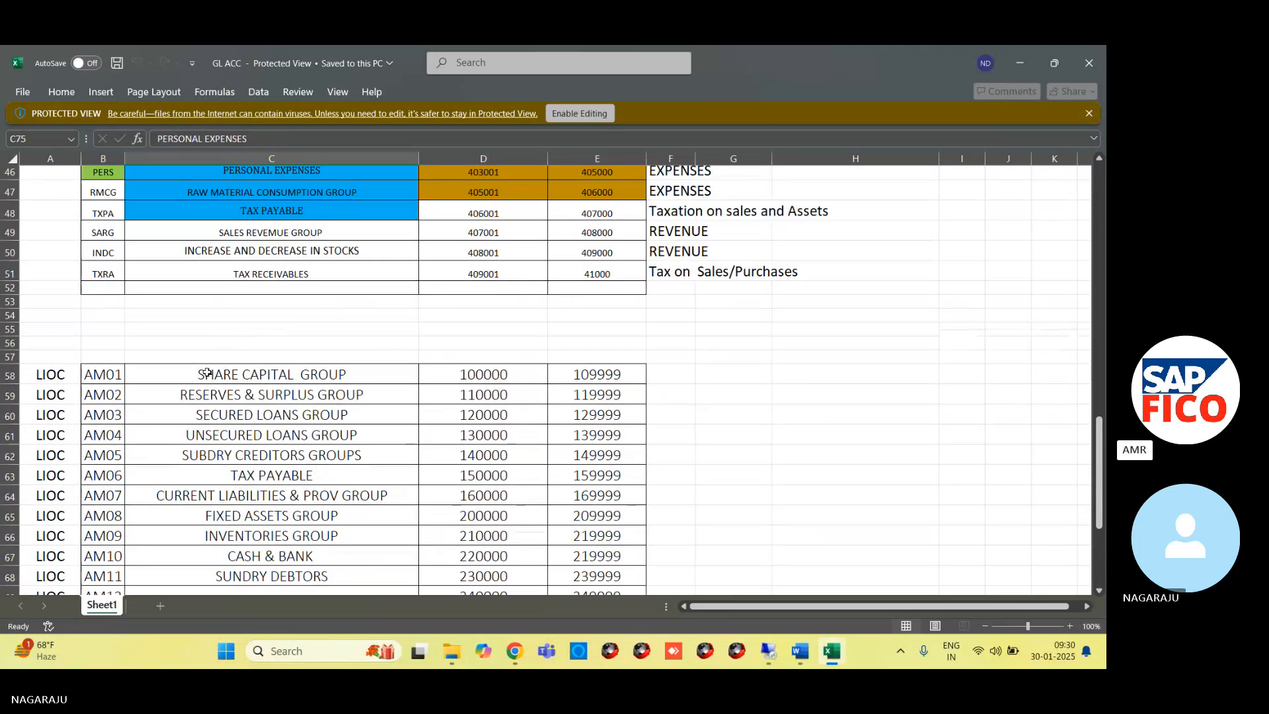
scroll(357, 283, up, 9)
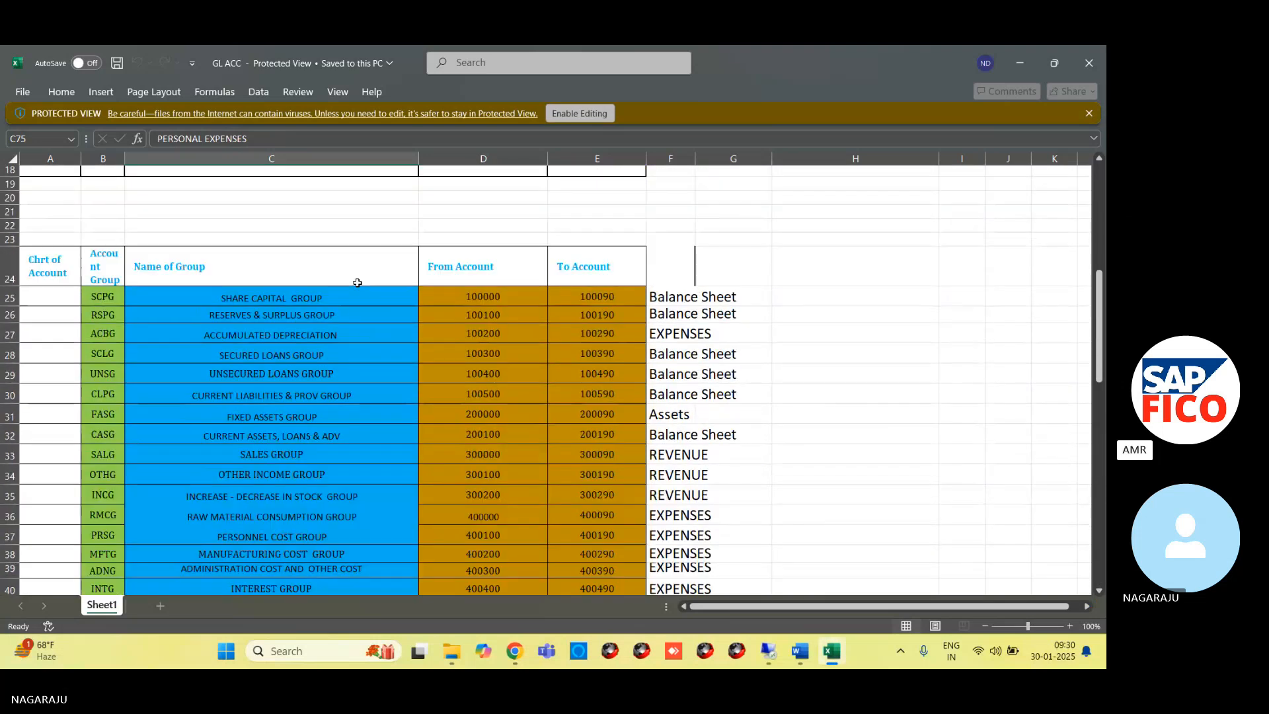
scroll(321, 295, down, 6)
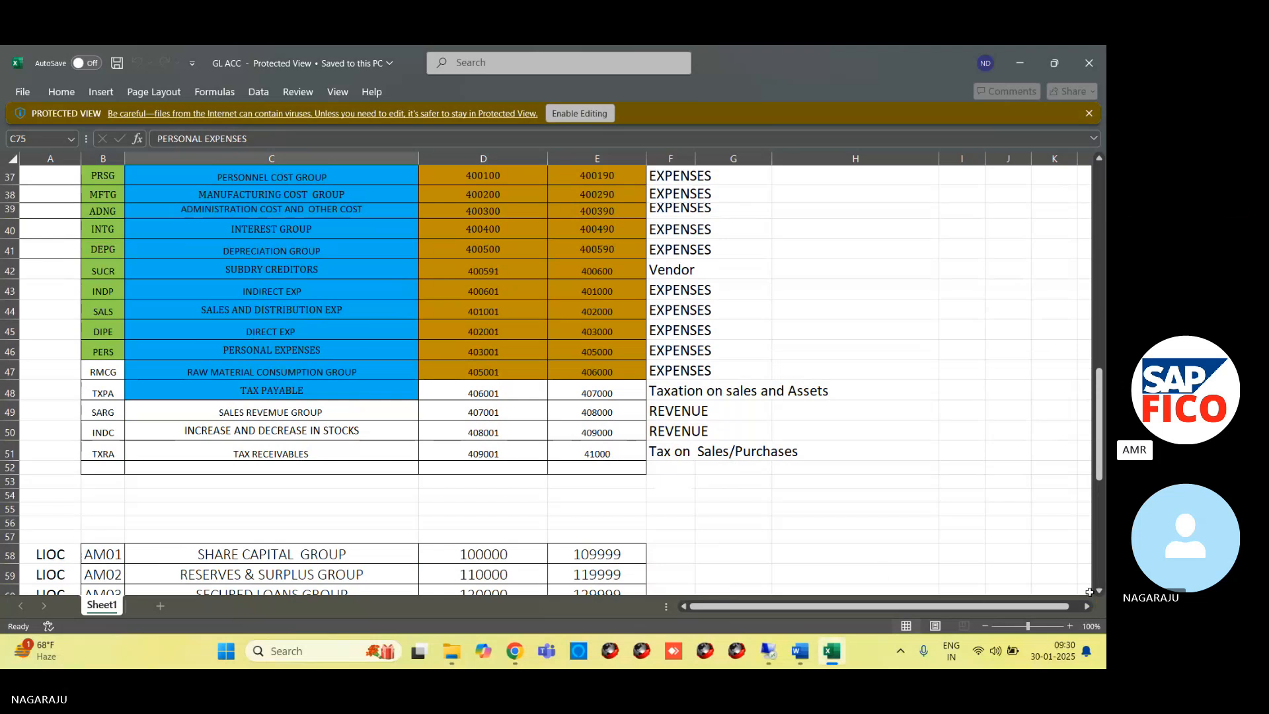
scroll(1098, 593, down, 4)
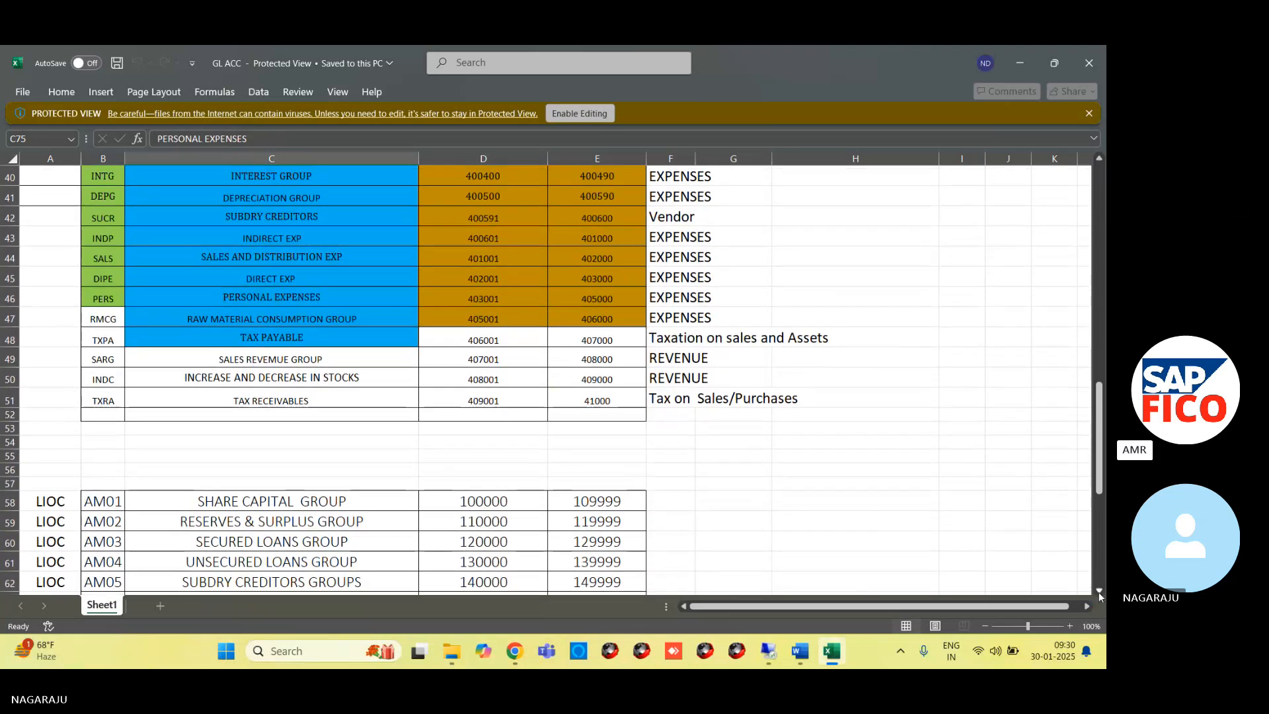
drag(106, 341, 577, 574)
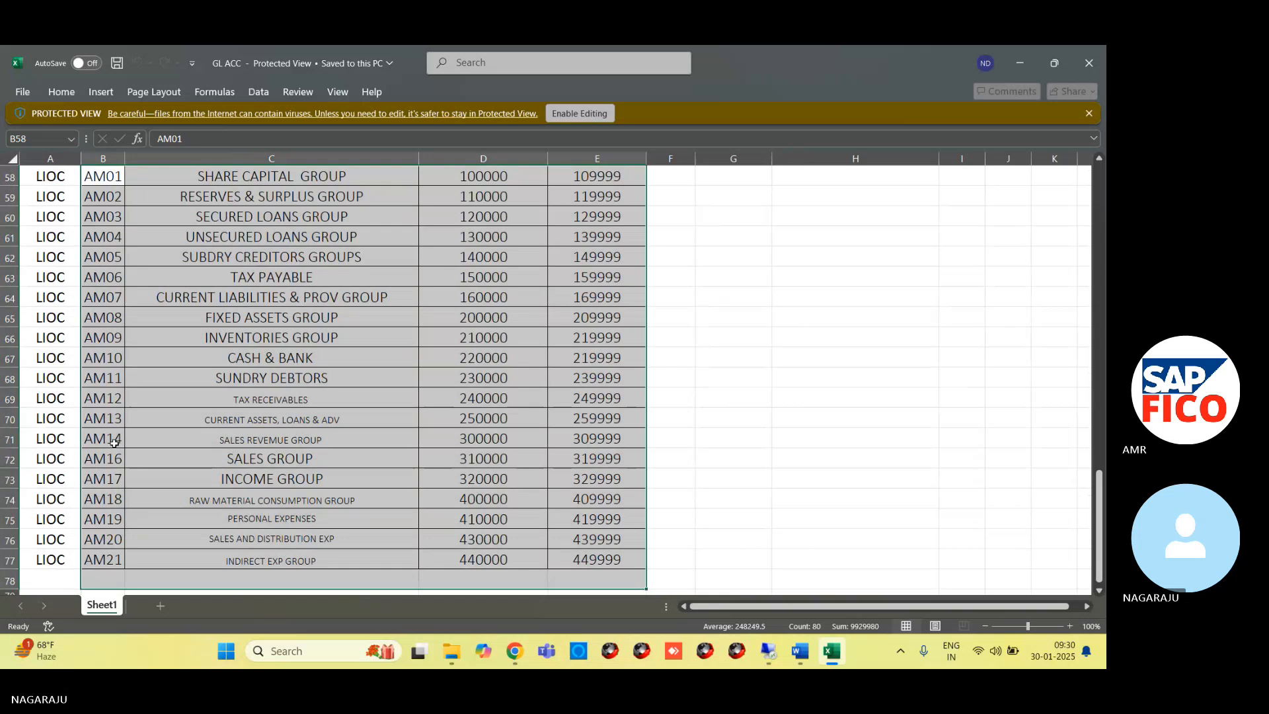
scroll(115, 476, up, 7)
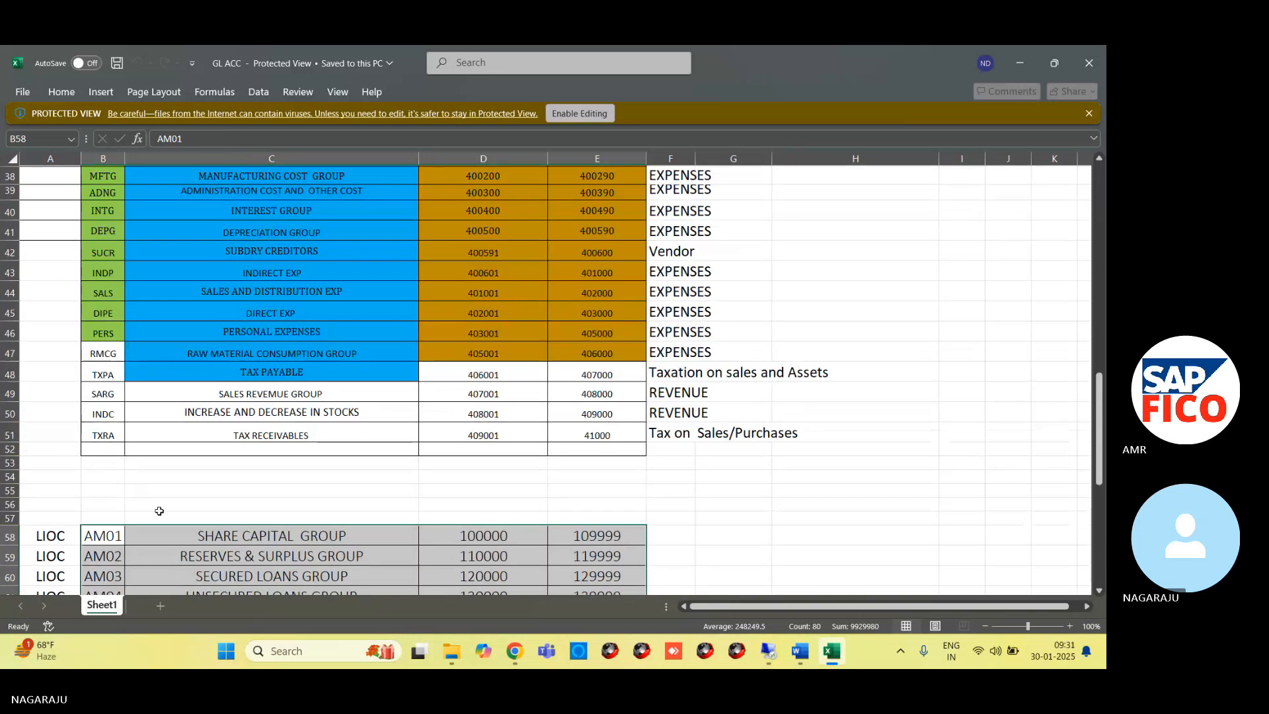
key(ctrl+c)
scroll(198, 496, down, 10)
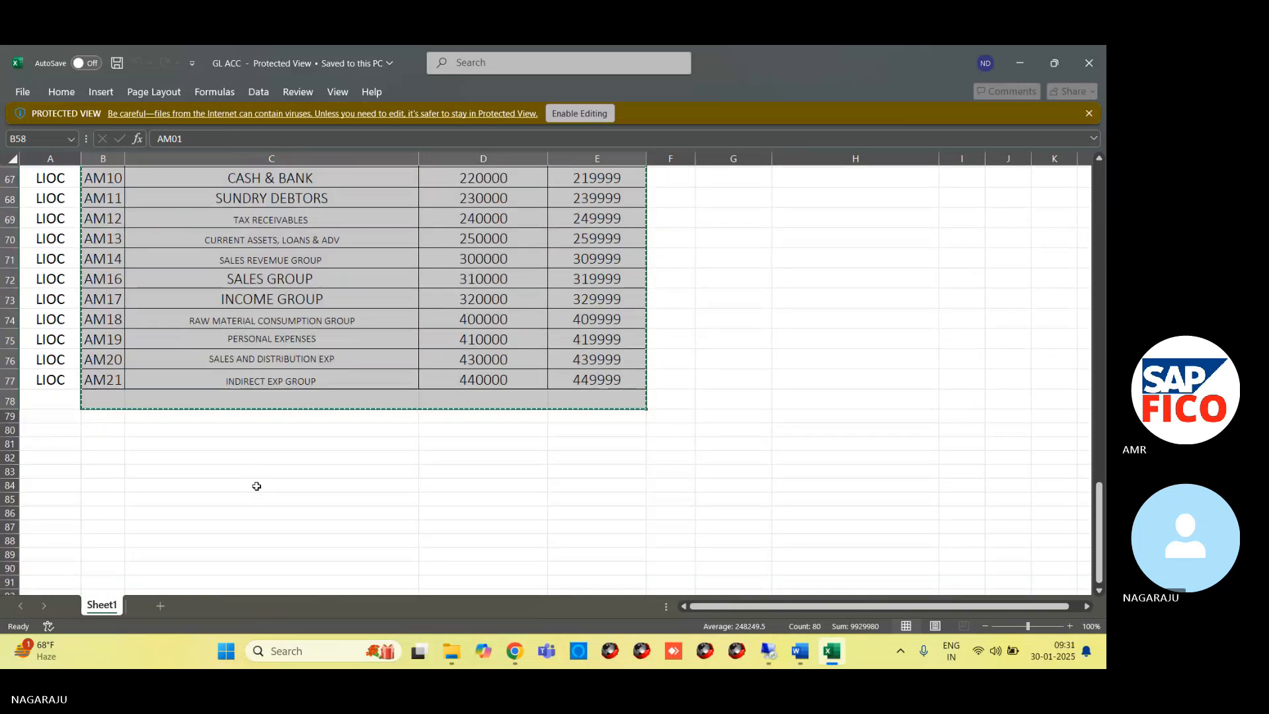
scroll(256, 486, up, 3)
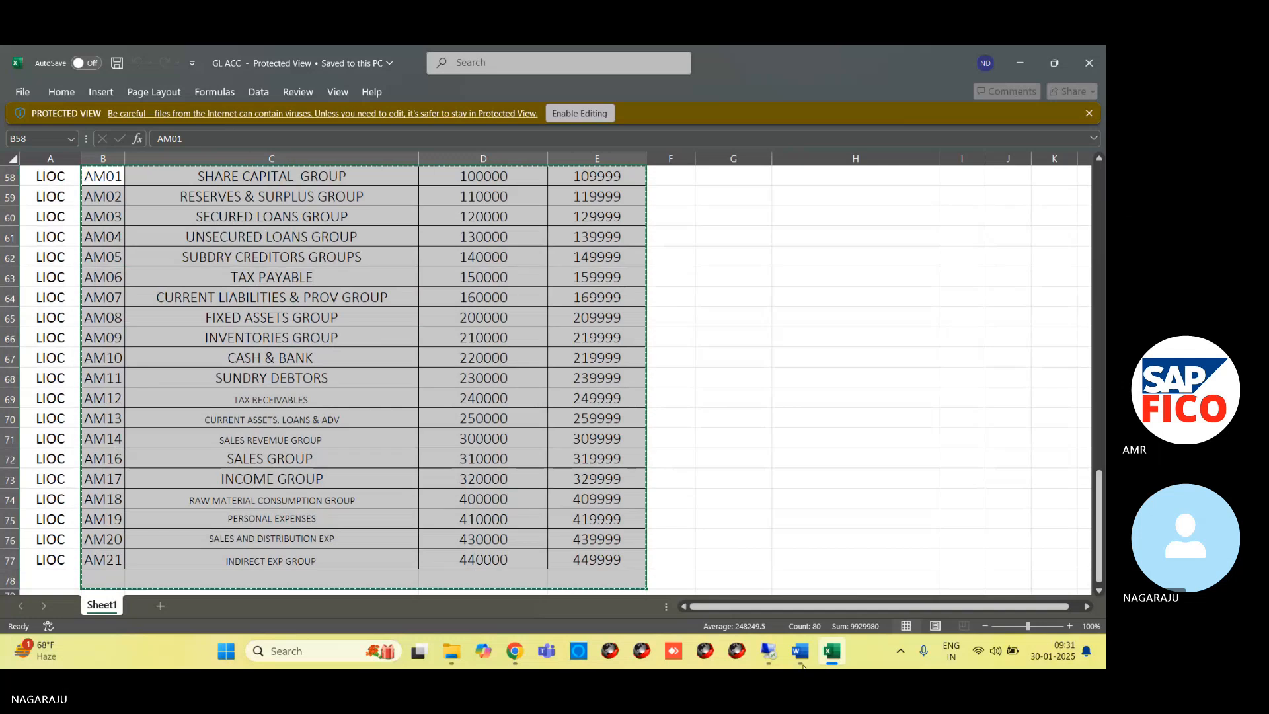
Switch back to the G/L account group new entries table in the SAP session on the remote desktop
mouse_move(768, 652)
click(757, 585)
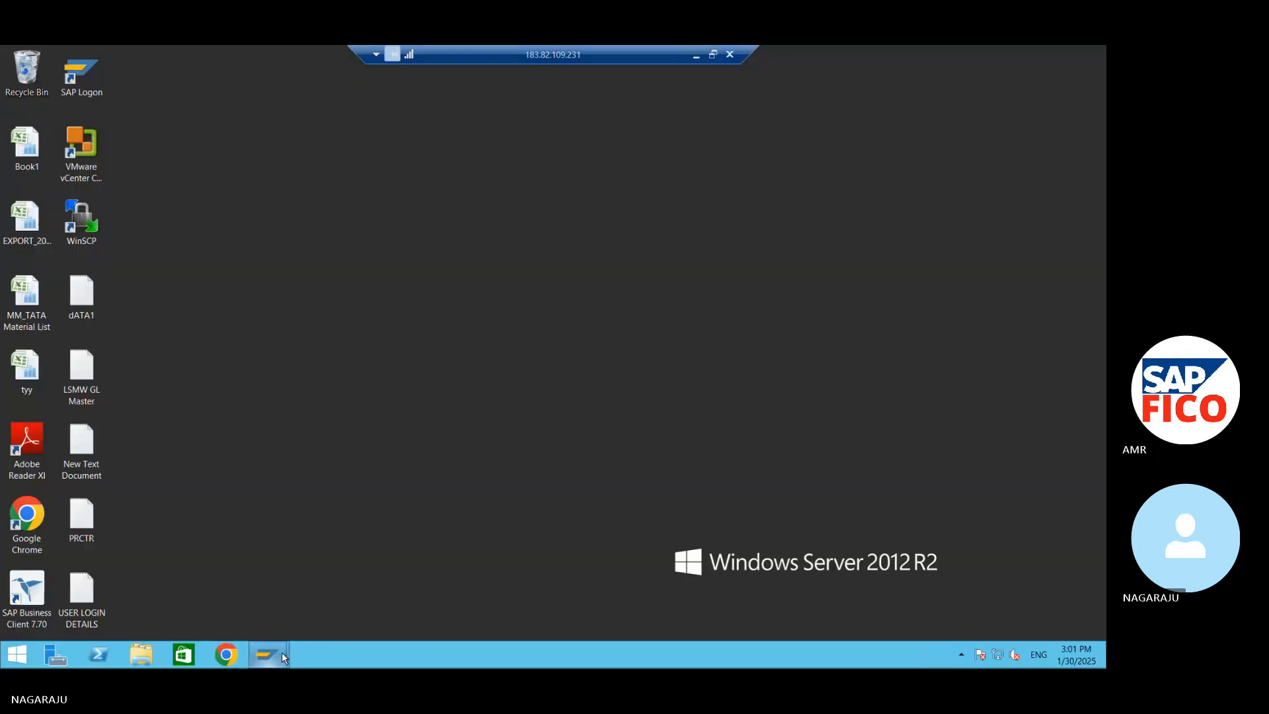
mouse_move(282, 652)
click(335, 608)
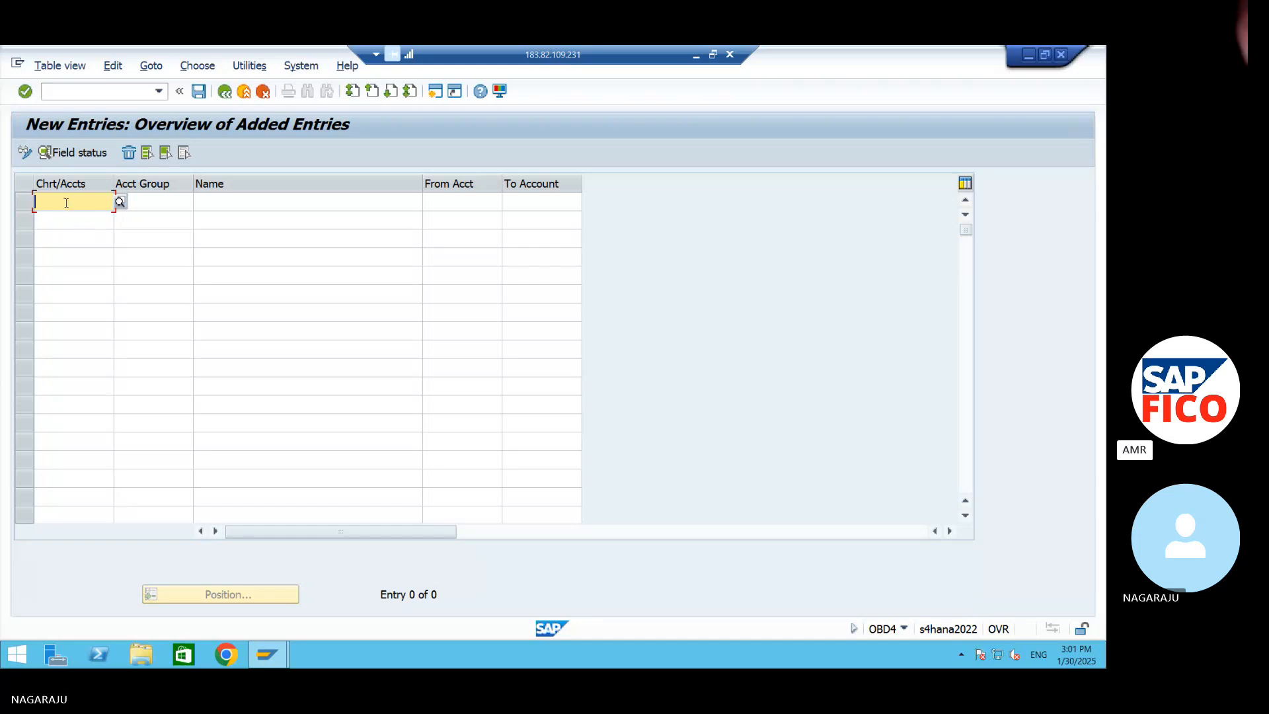
Enter 99OC as the chart of accounts in the first row of the new account group entries
click(143, 205)
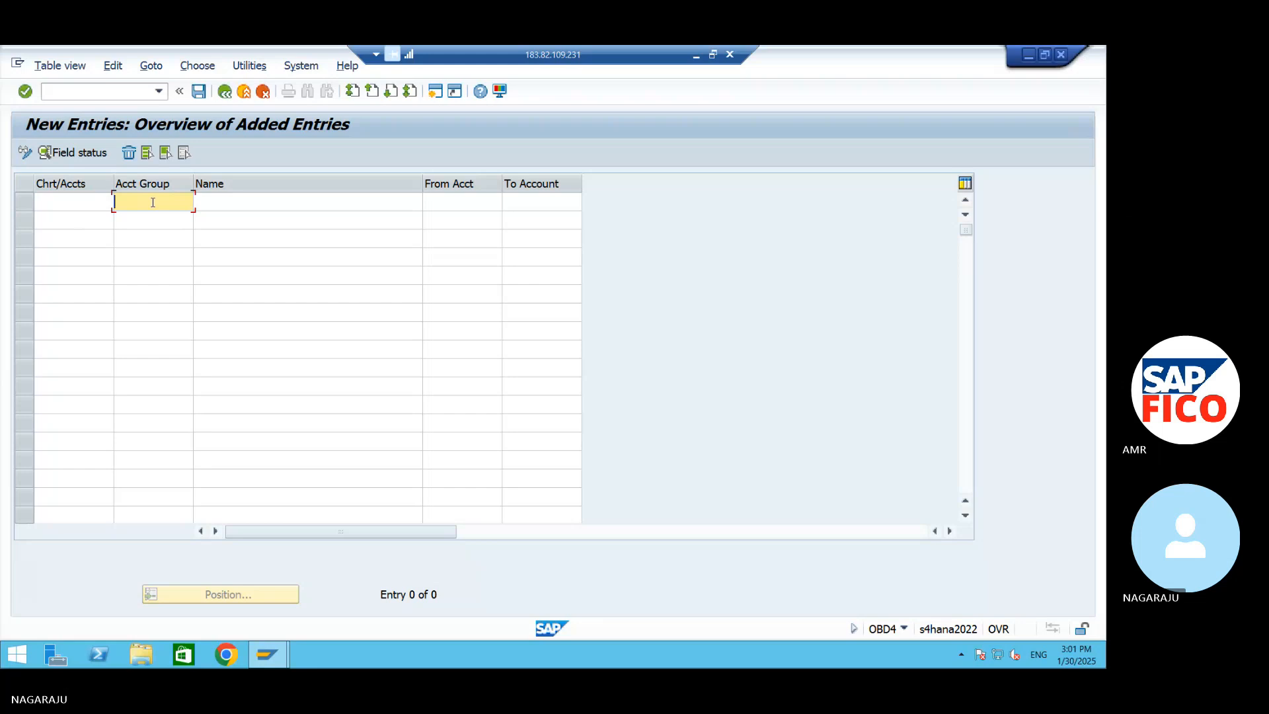
right_click(153, 202)
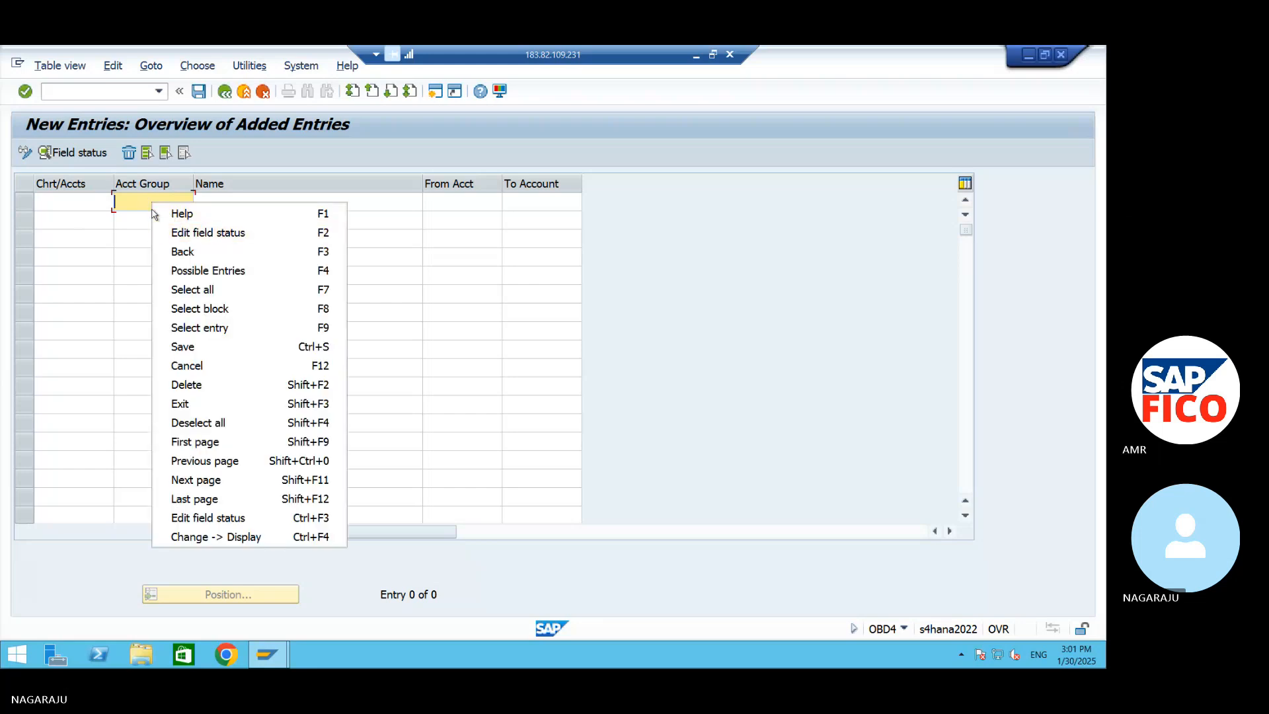
click(146, 205)
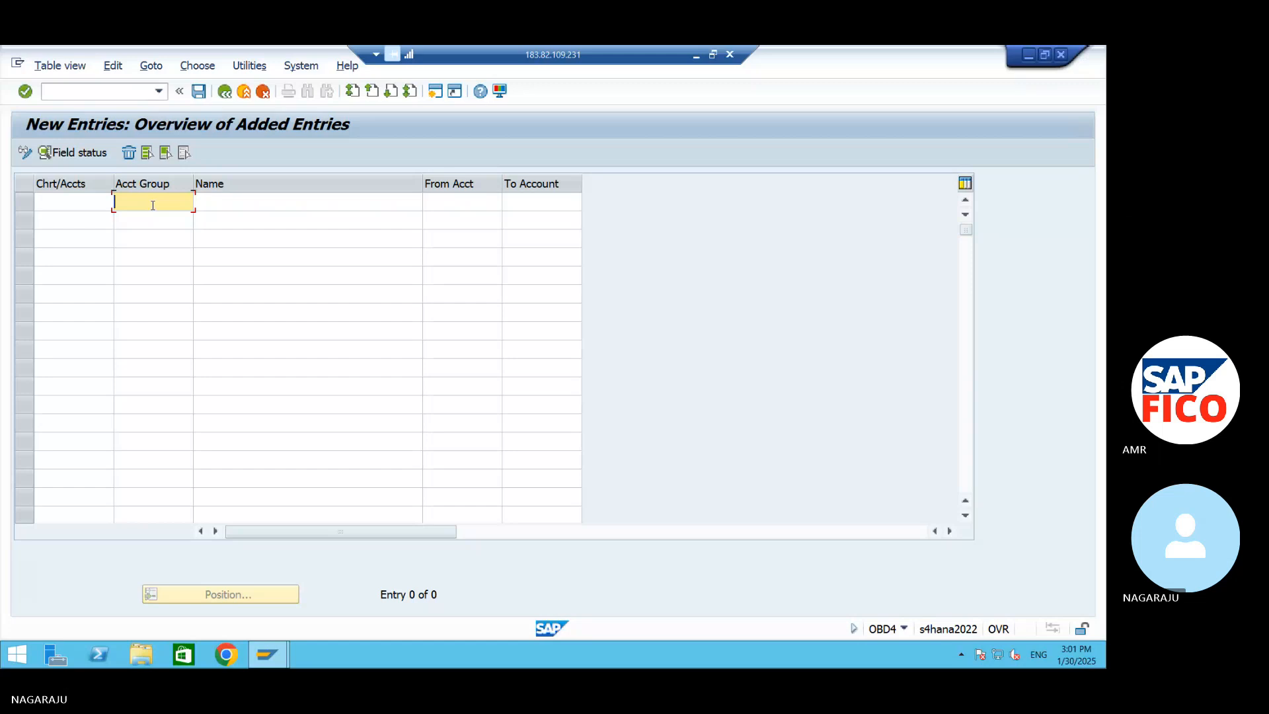
click(78, 204)
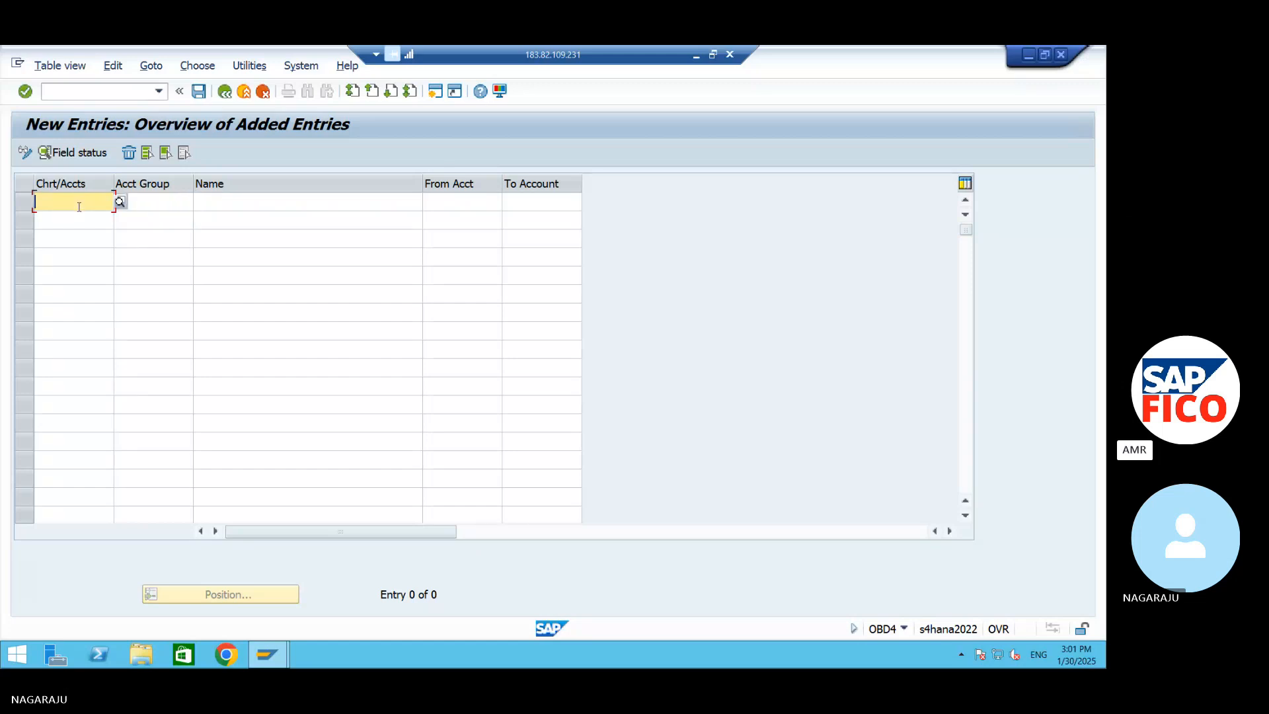
text(99)
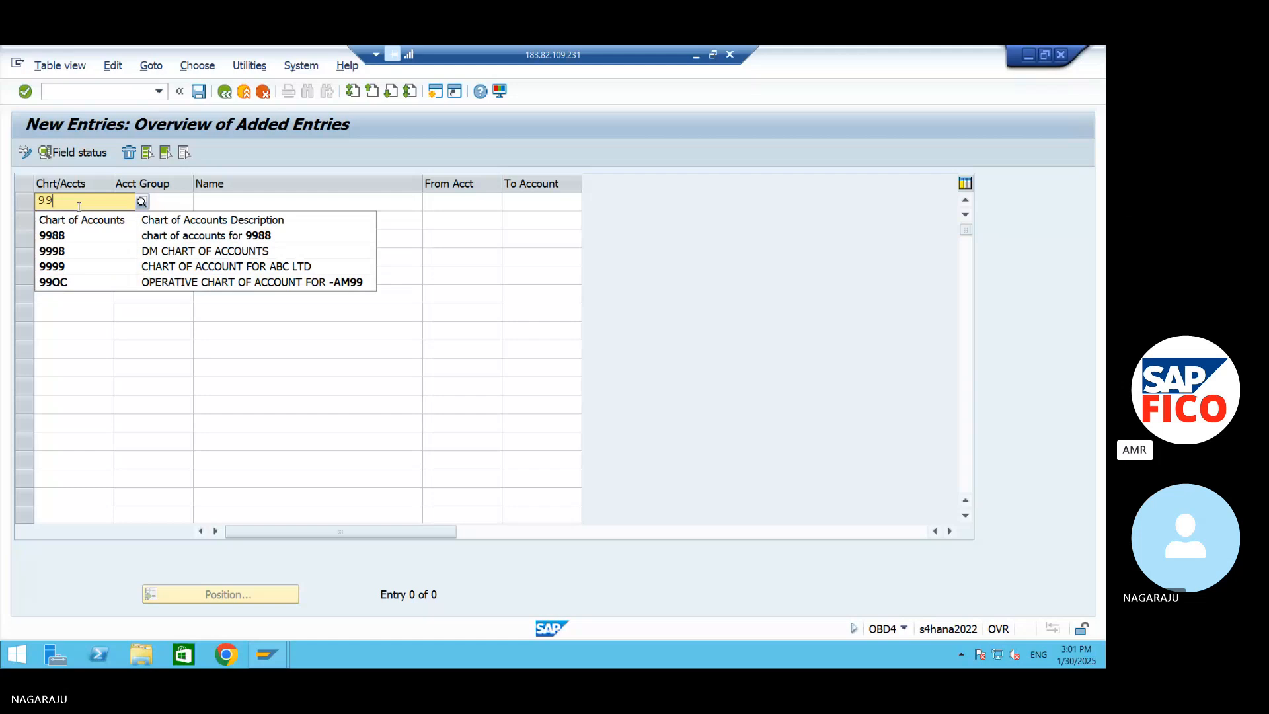
text(OC)
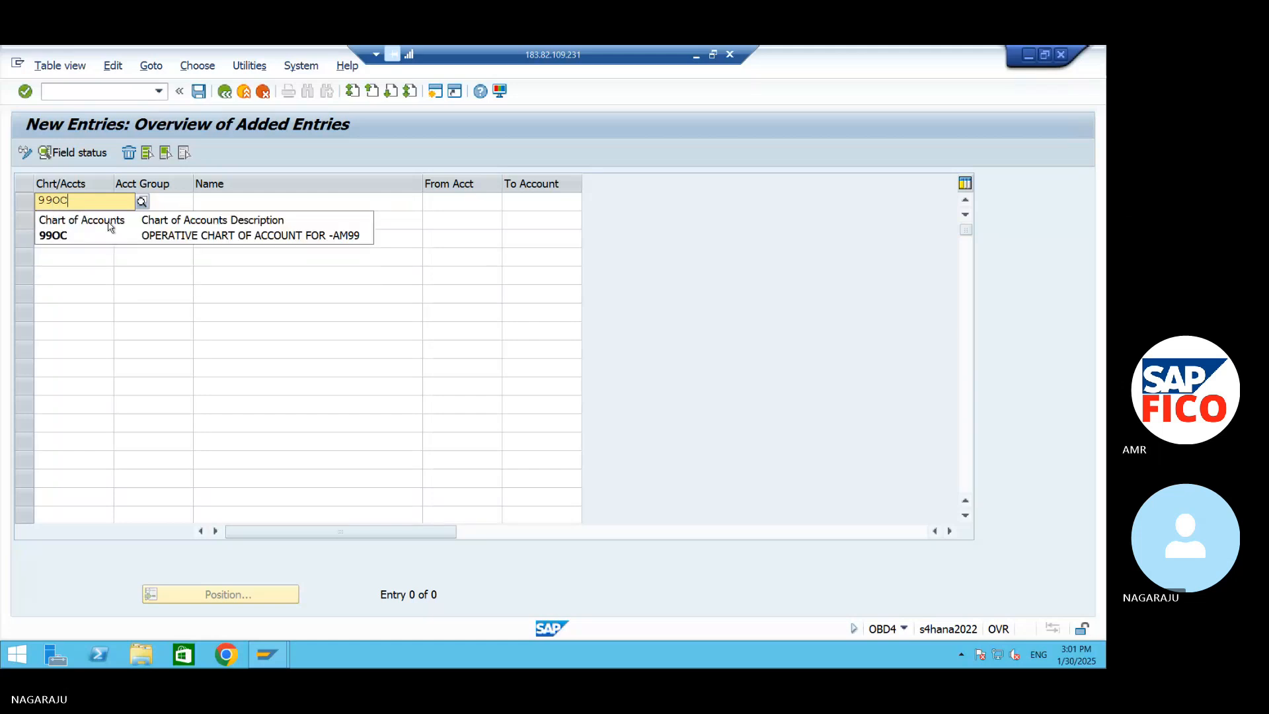
Accept 99OC as the first row's chart of accounts and return to the GL ACC workbook to look up the first account group code
click(105, 238)
click(163, 203)
key(alt+Tab)
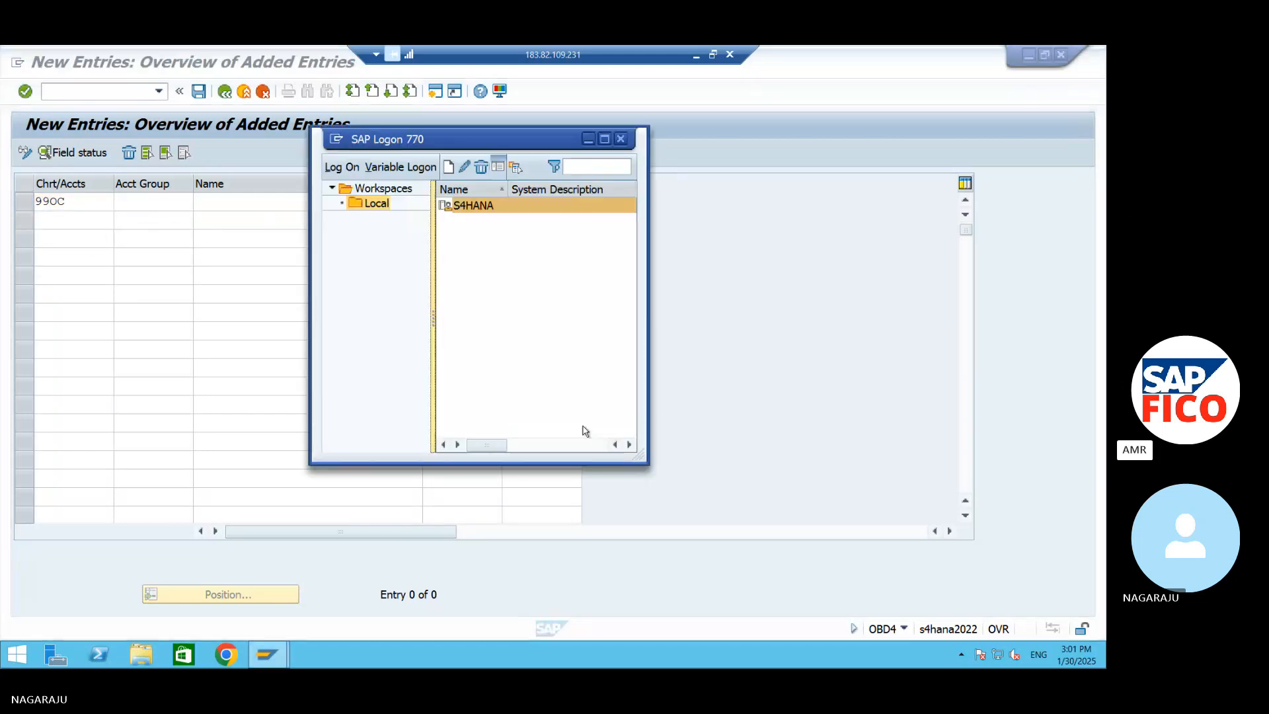
click(455, 612)
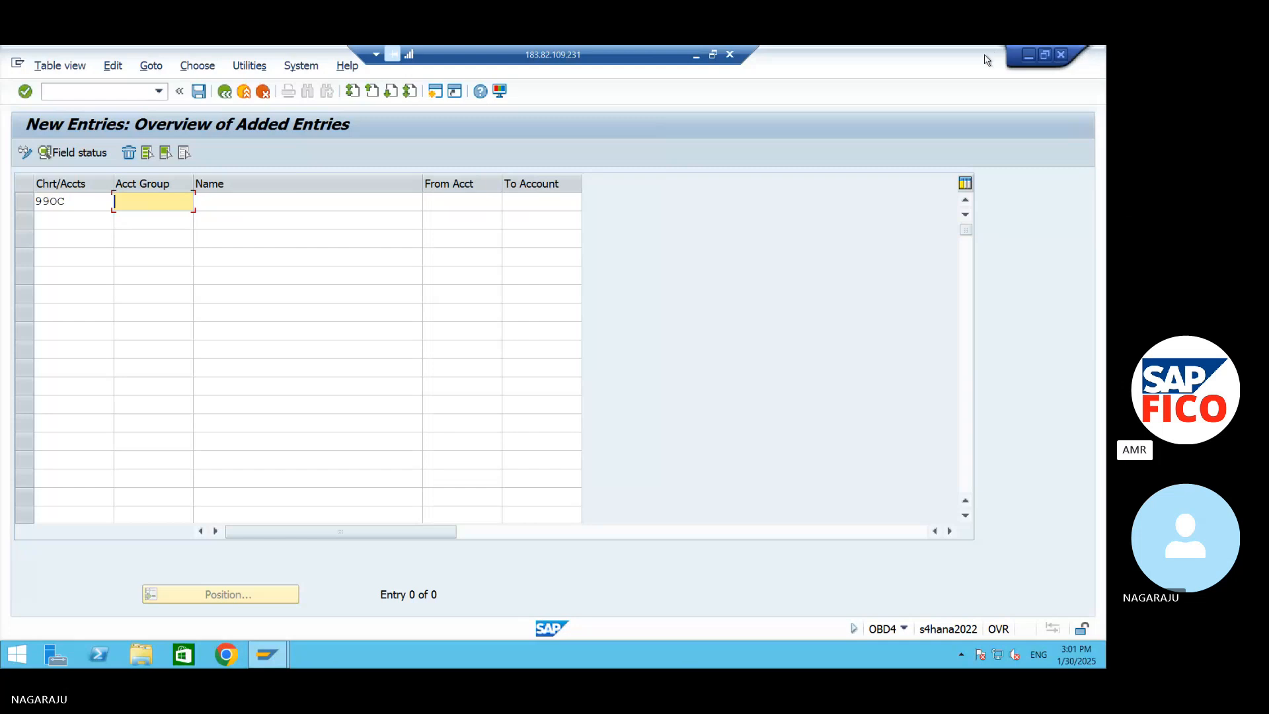
click(1028, 56)
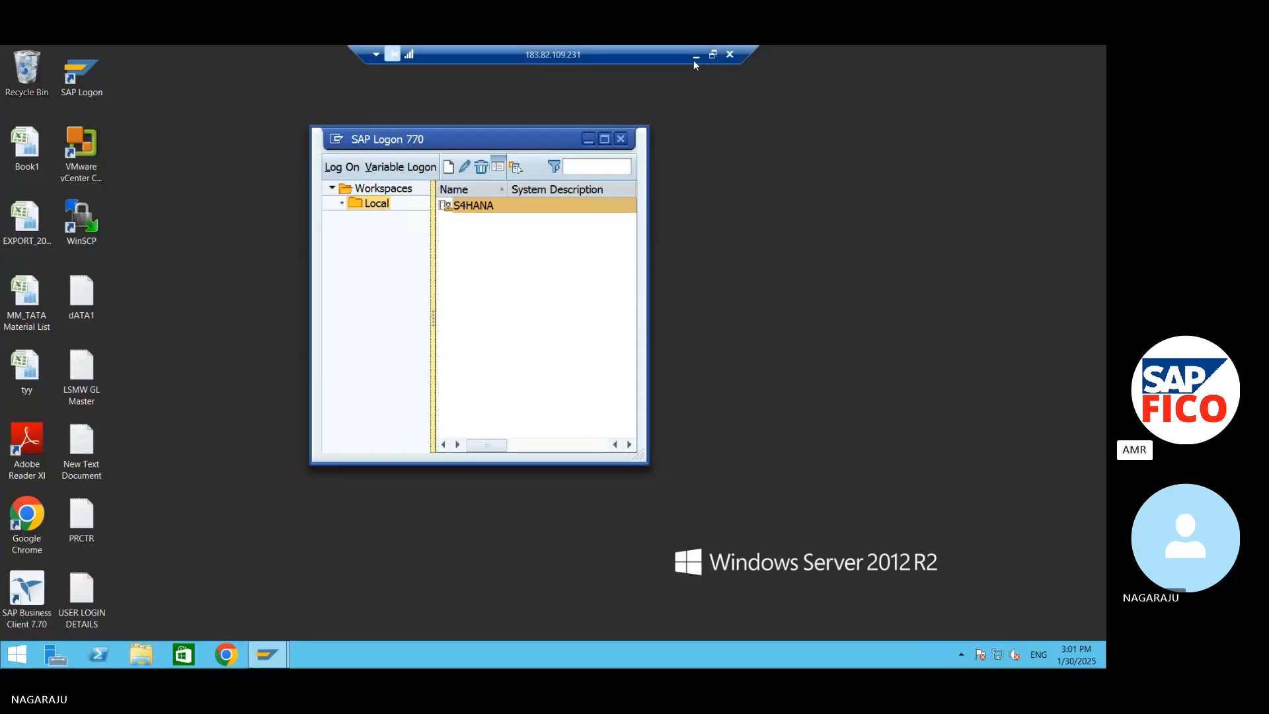
click(587, 139)
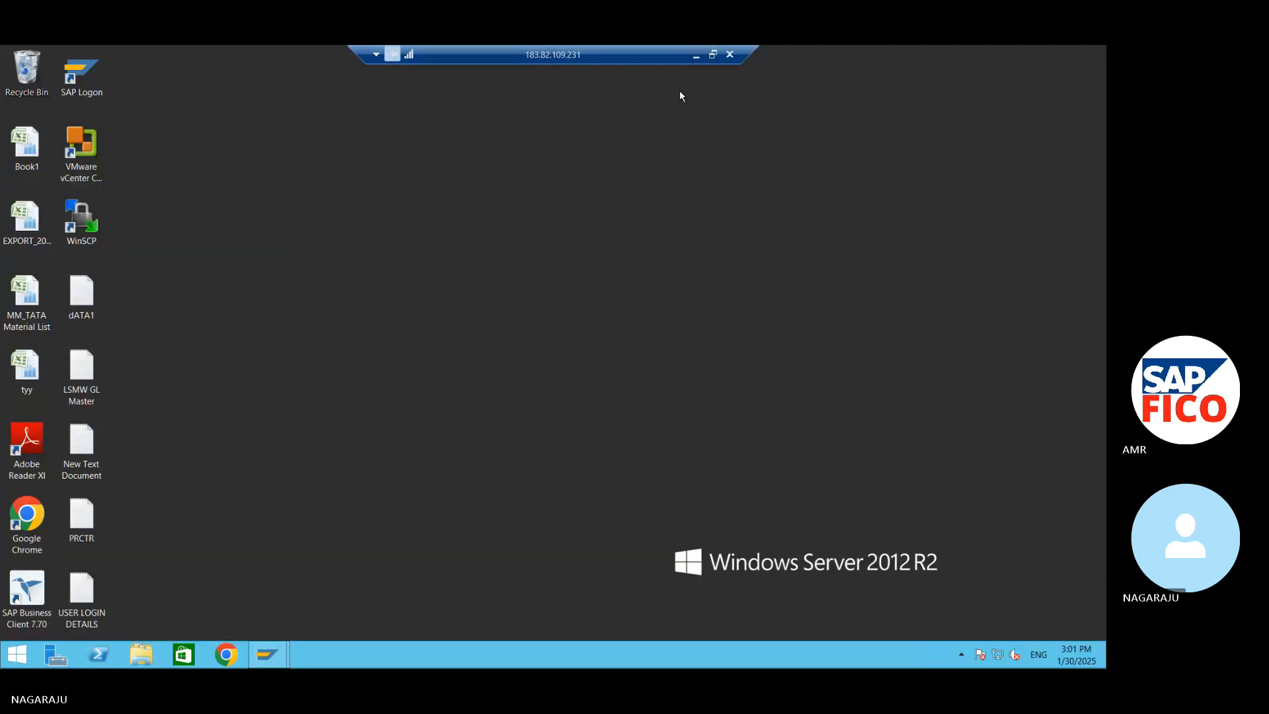
click(696, 56)
scroll(419, 414, up, 3)
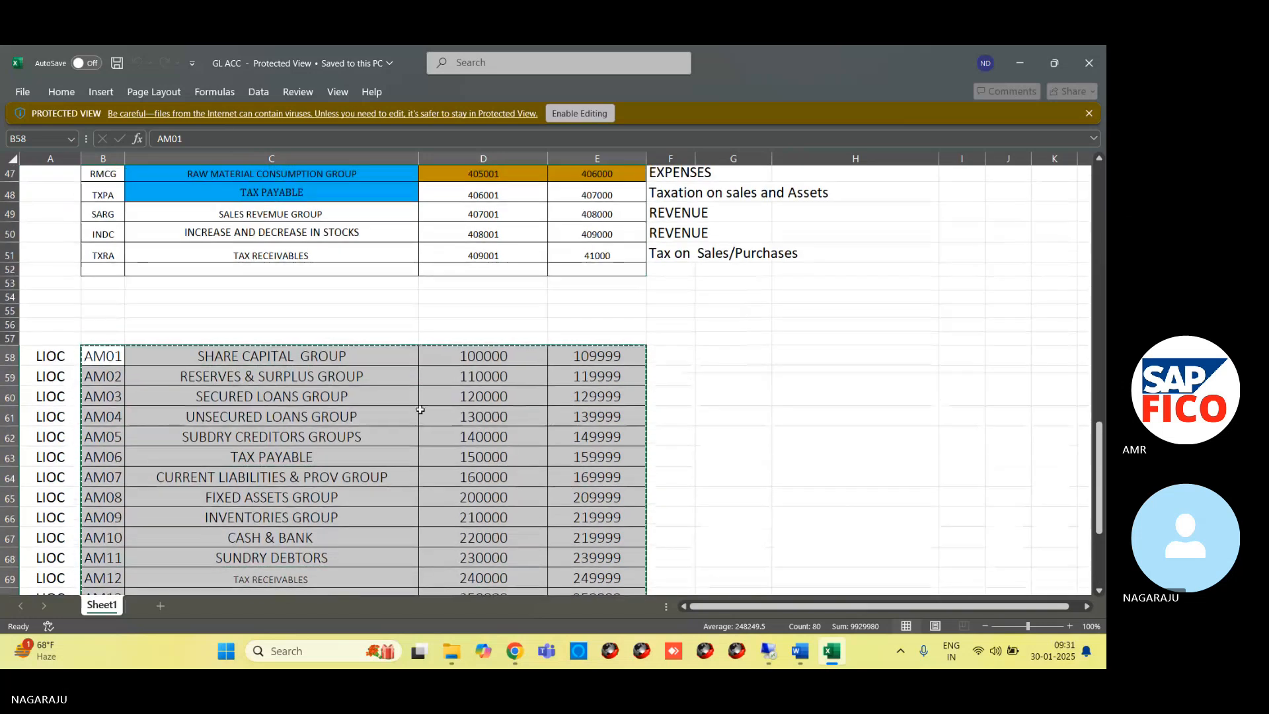
scroll(130, 361, down, 3)
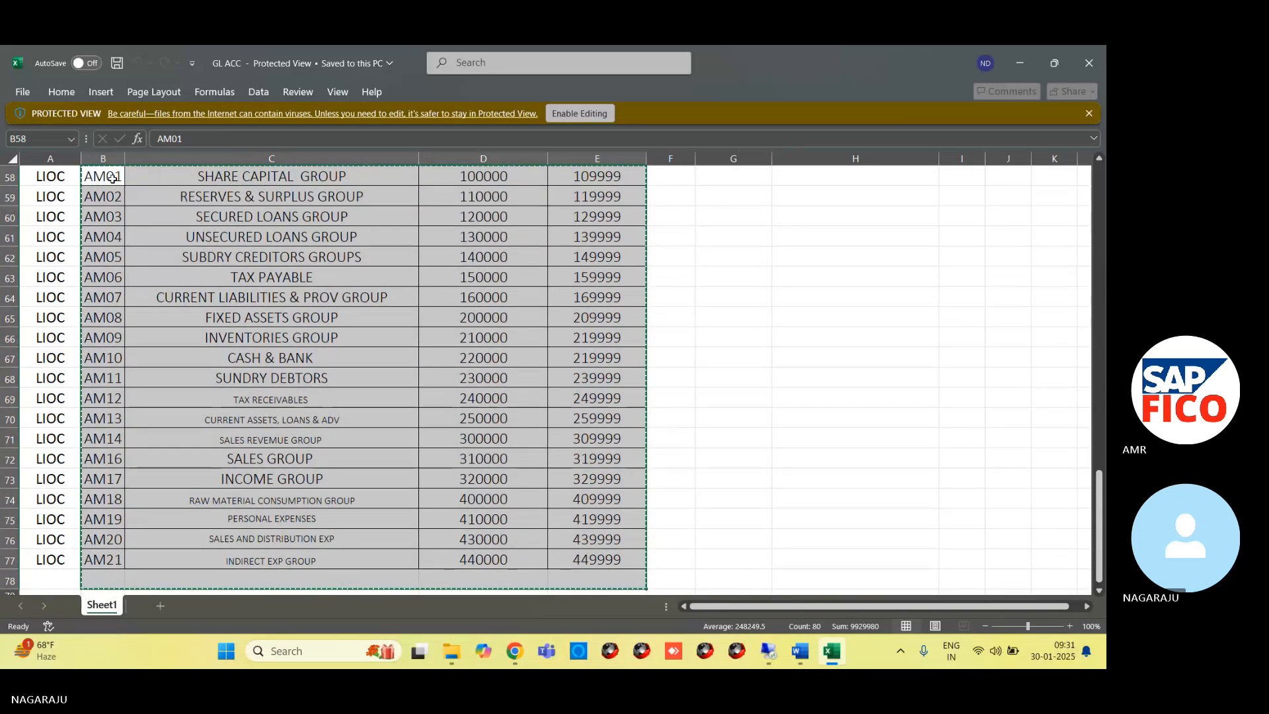
click(112, 176)
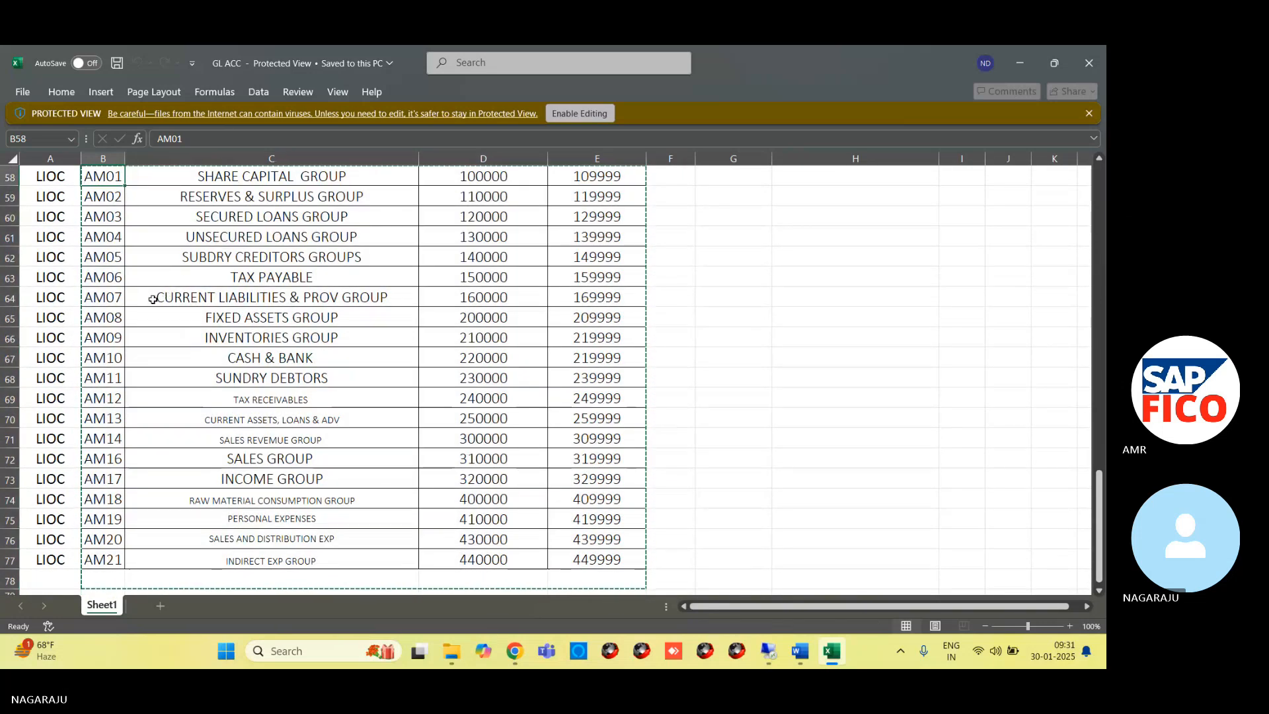
Switch back to the SAP new entries table and enter AM01 as the account group in the first row
key(alt+Tab)
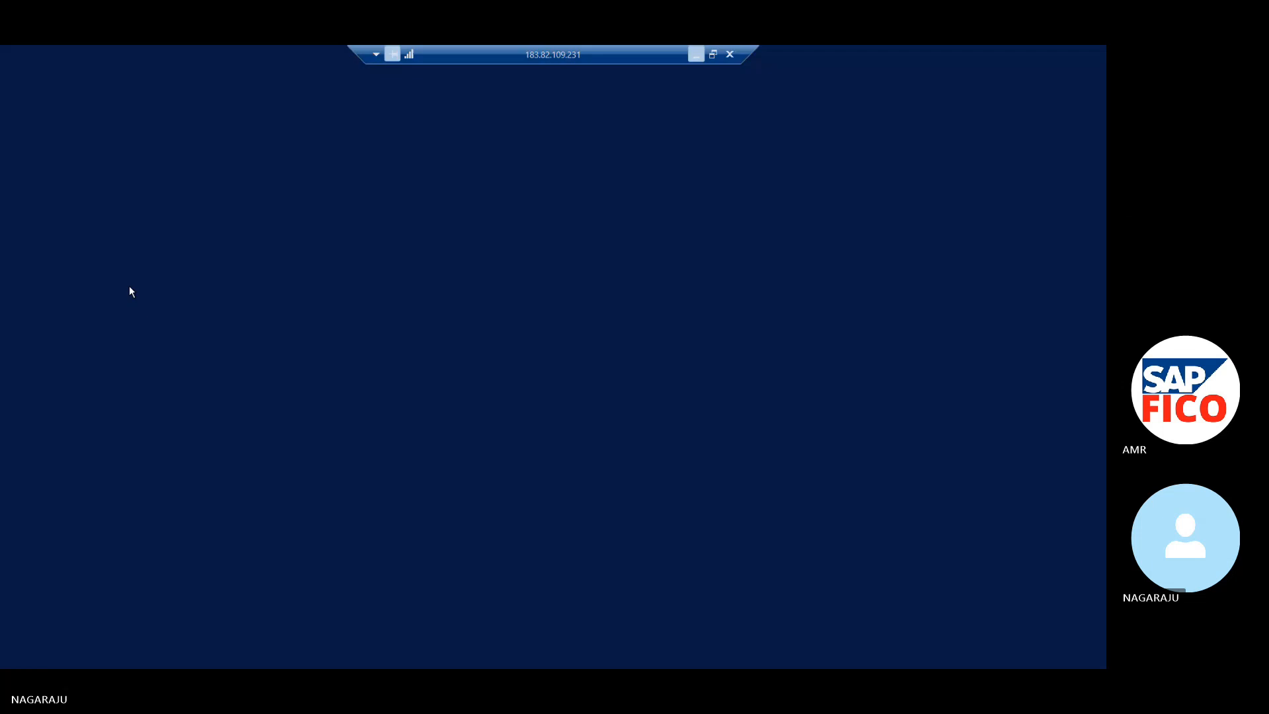
click(284, 663)
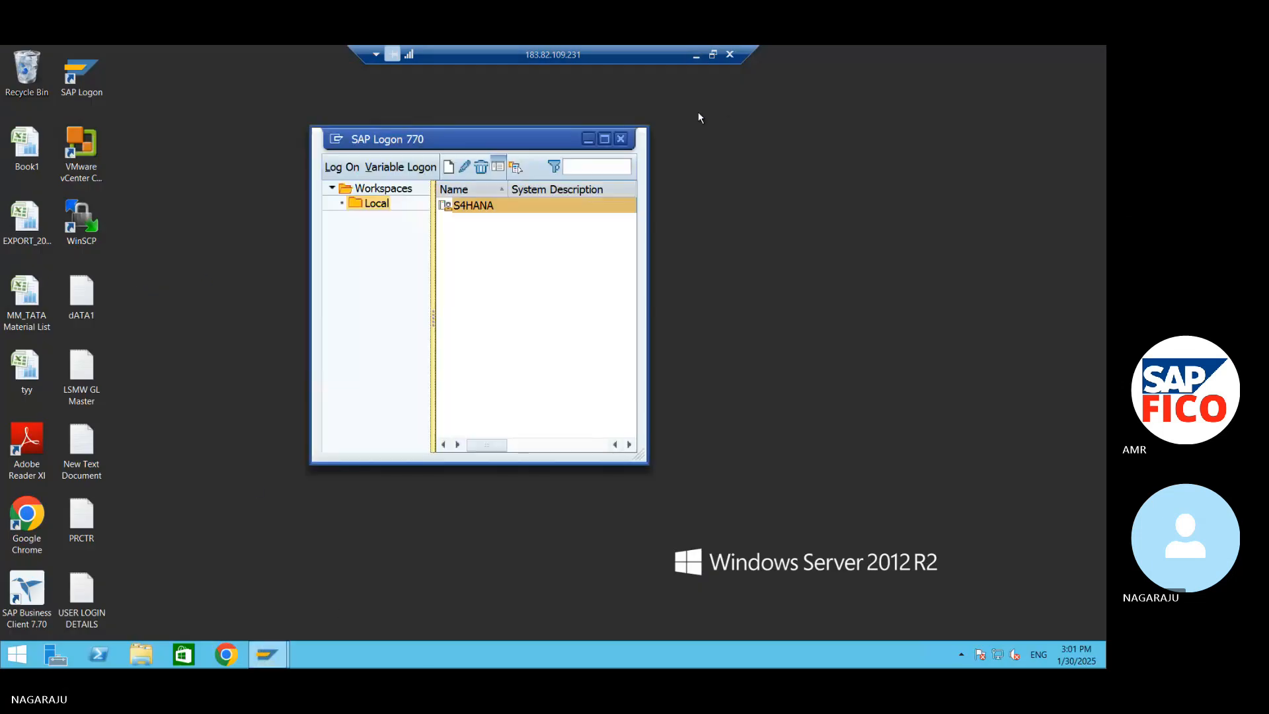
click(589, 138)
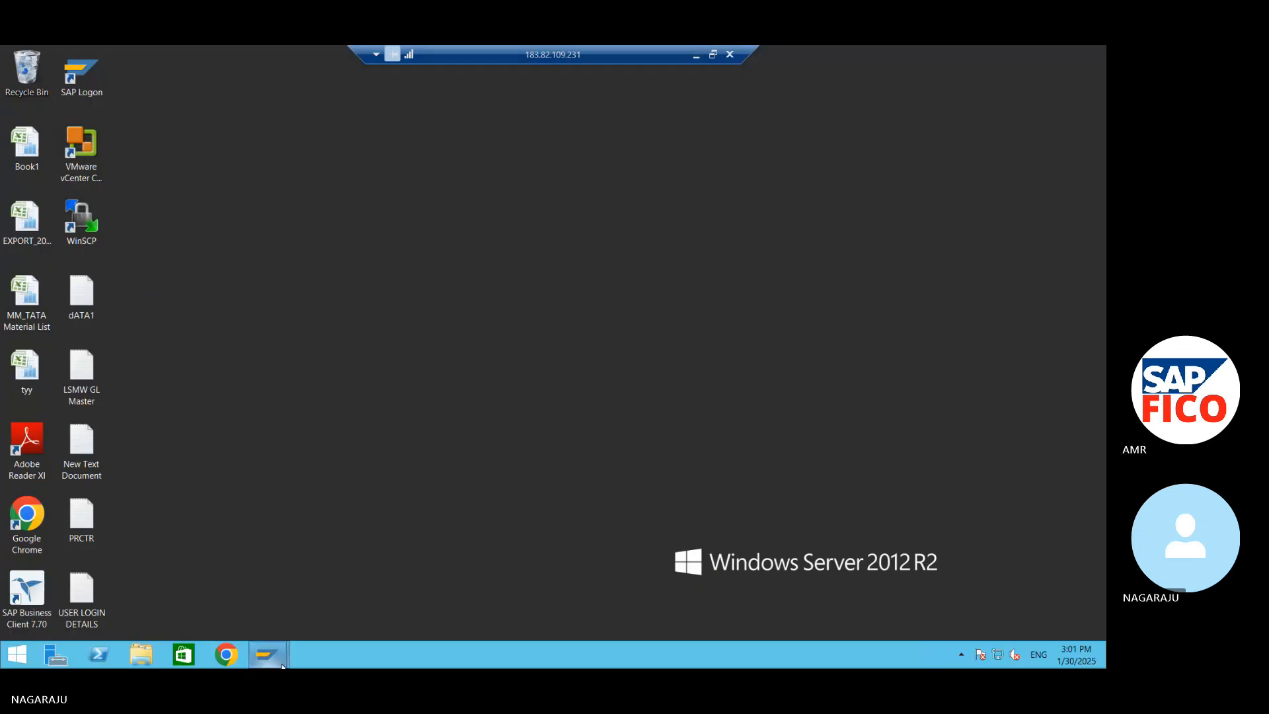
mouse_move(271, 658)
click(344, 596)
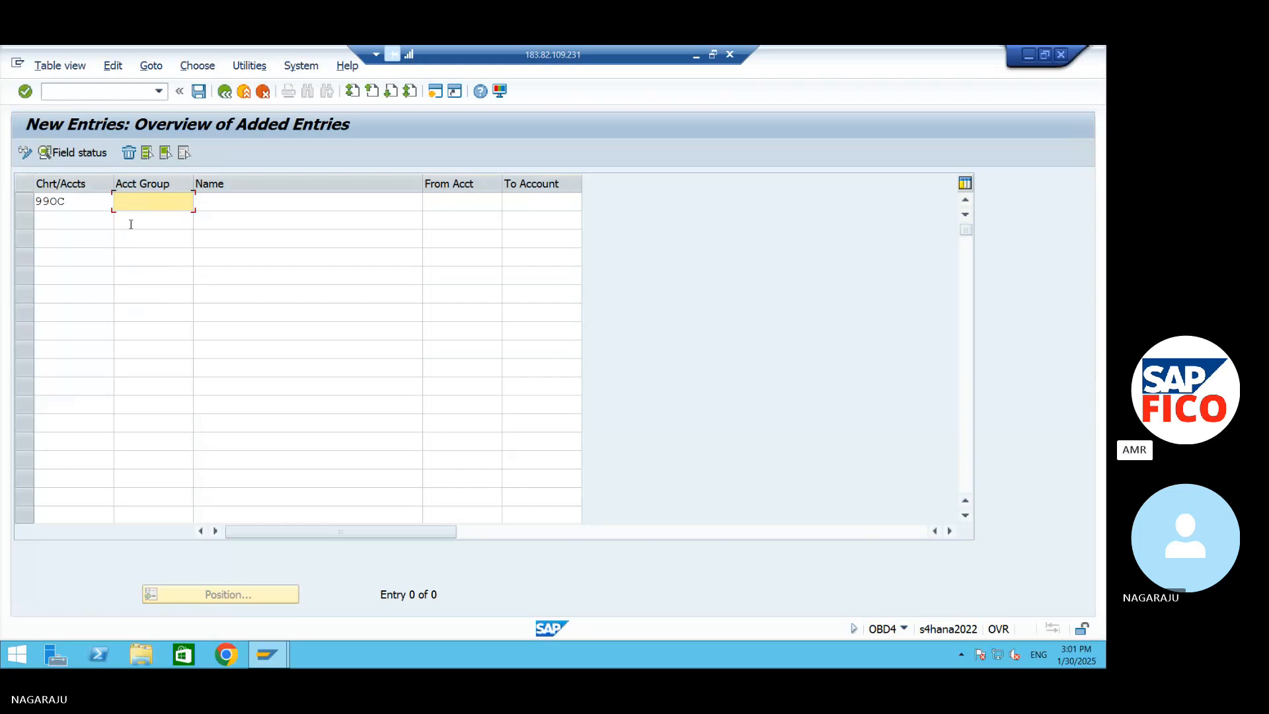
text(AM01)
click(246, 204)
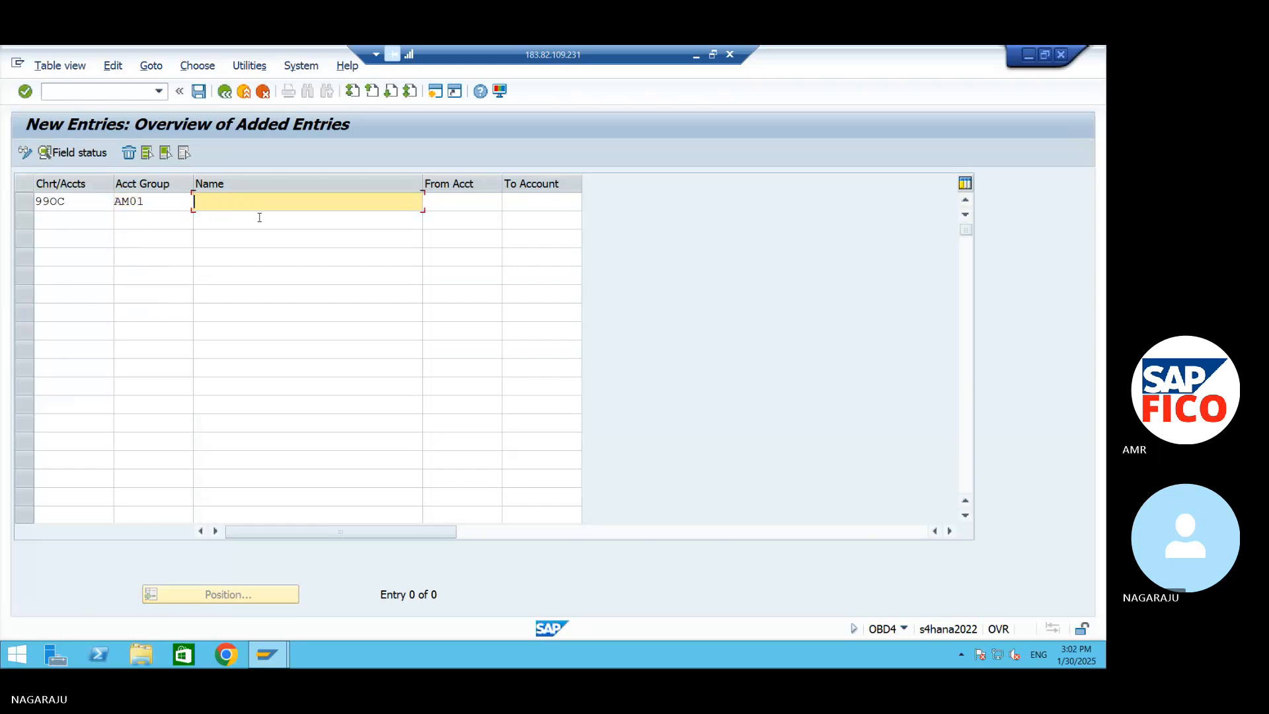
Return to the GL ACC workbook and review the account group names and number ranges in rows 58 to 77
click(1028, 56)
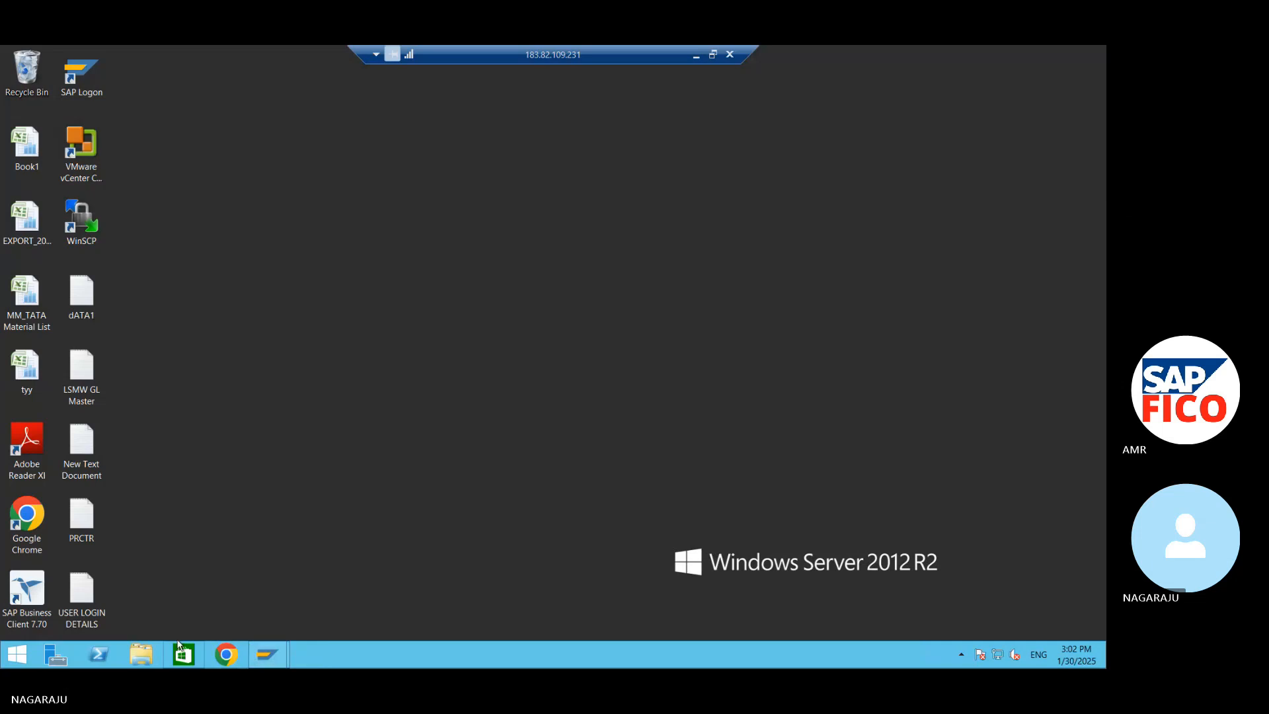
click(696, 56)
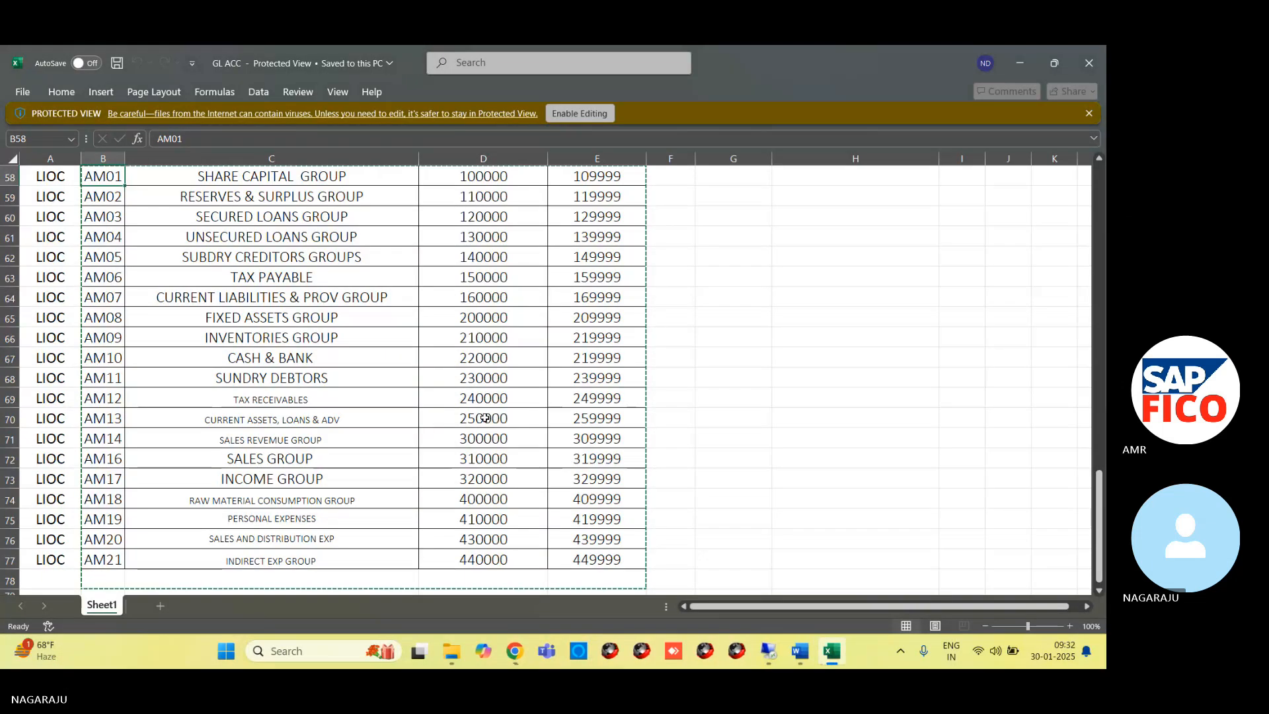
scroll(482, 418, up, 3)
scroll(482, 419, down, 3)
scroll(482, 419, up, 2)
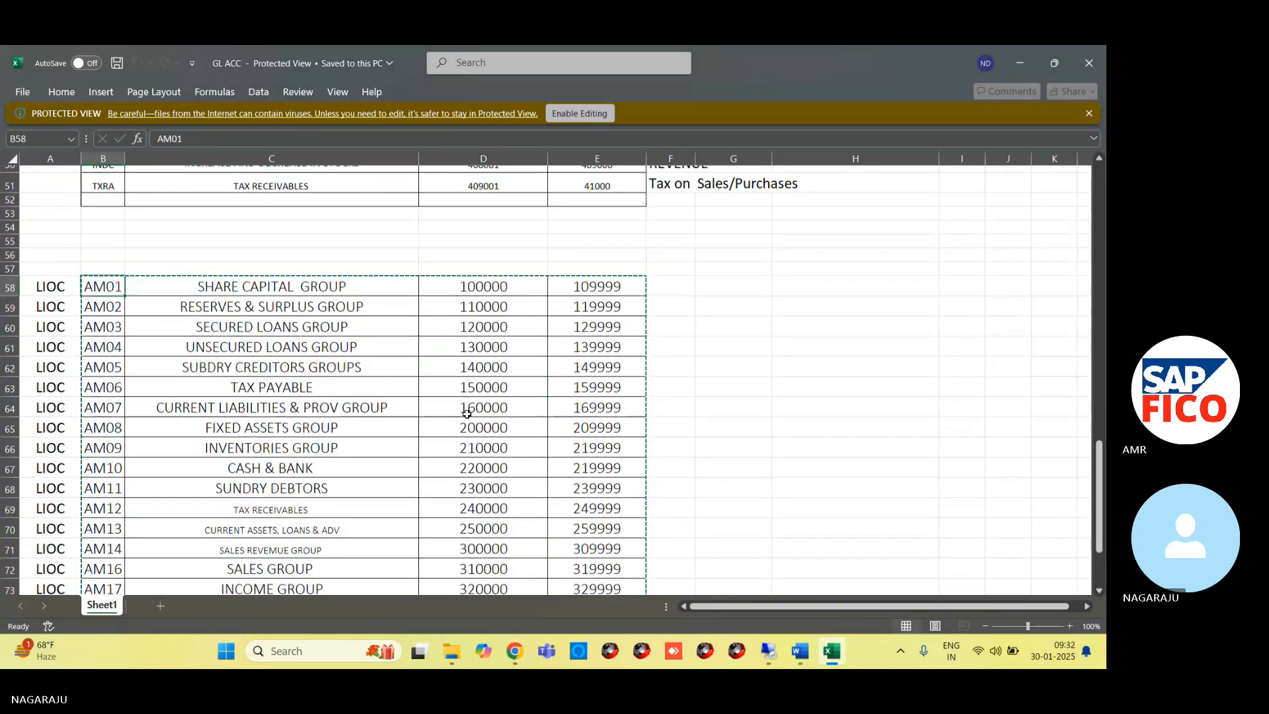
scroll(462, 415, down, 2)
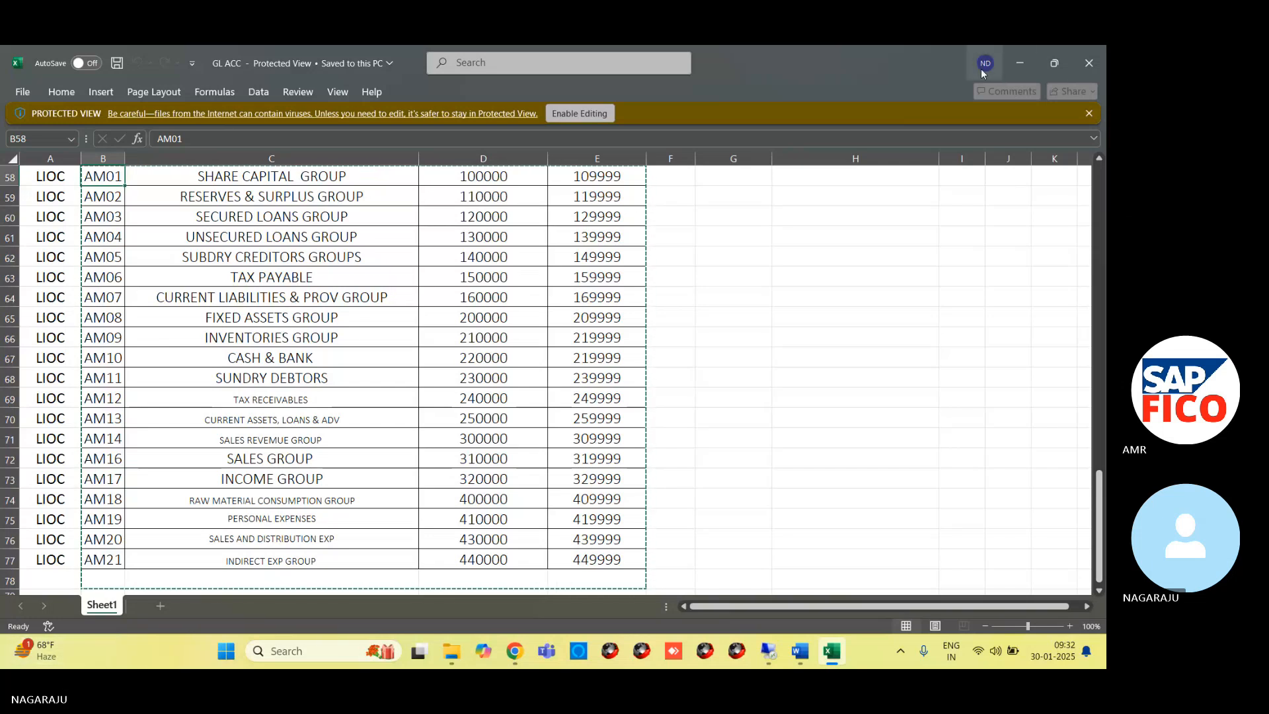
Switch back to the SAP new entries table and name account group AM01 SHARE CAPITAL GROUP
click(1014, 69)
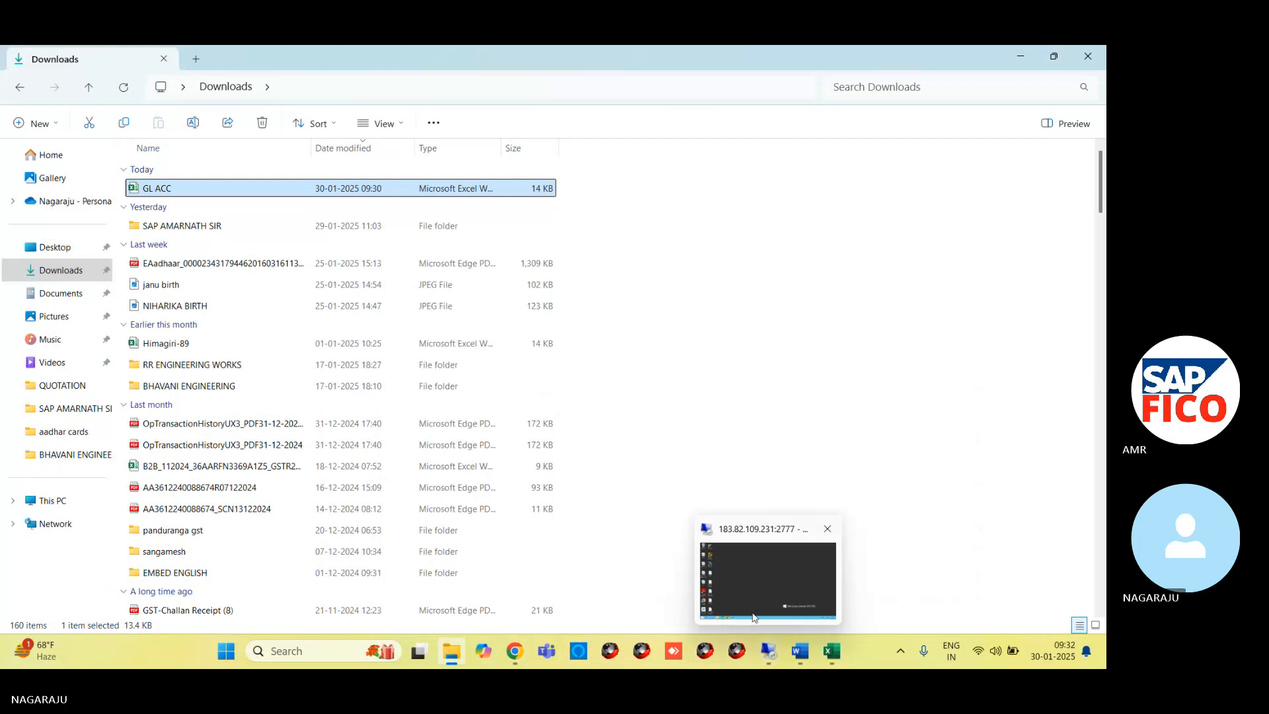
click(769, 651)
mouse_move(278, 652)
click(346, 581)
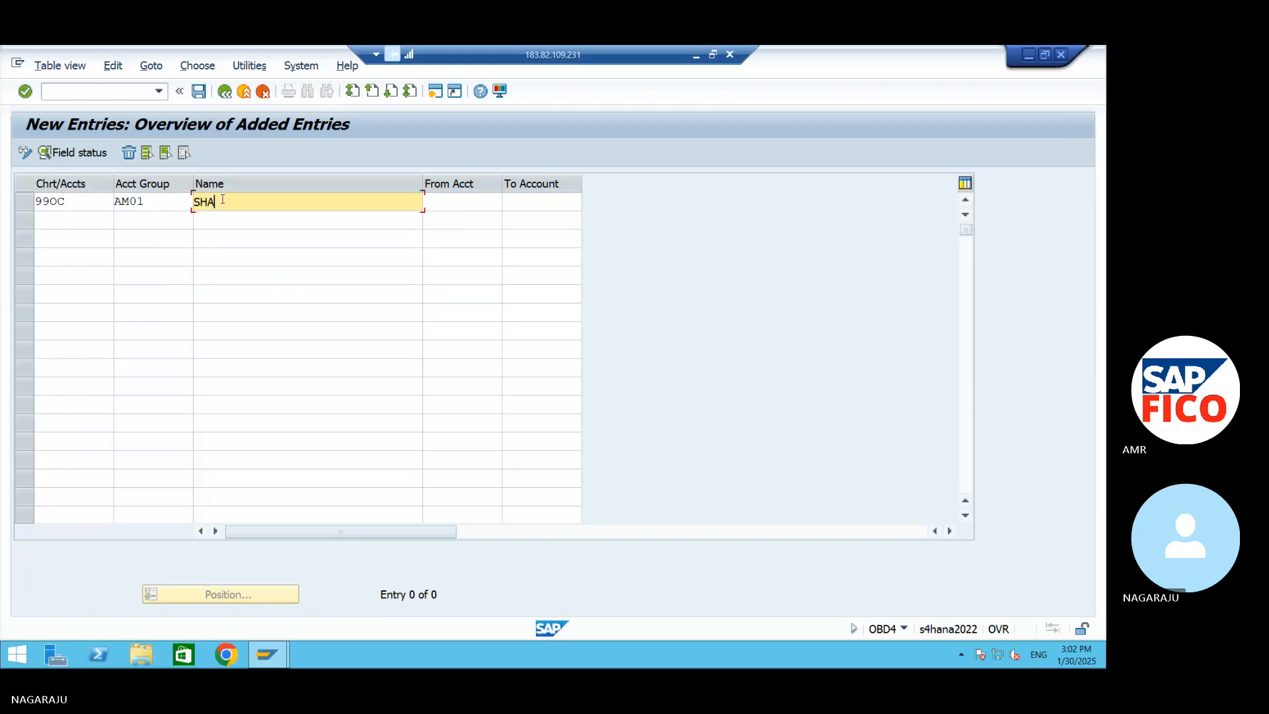
click(223, 200)
text(SHARE CAPITAL GROUP)
Set the account number range of group AM01 from 100000 to 109999
key(Tab)
text(10)
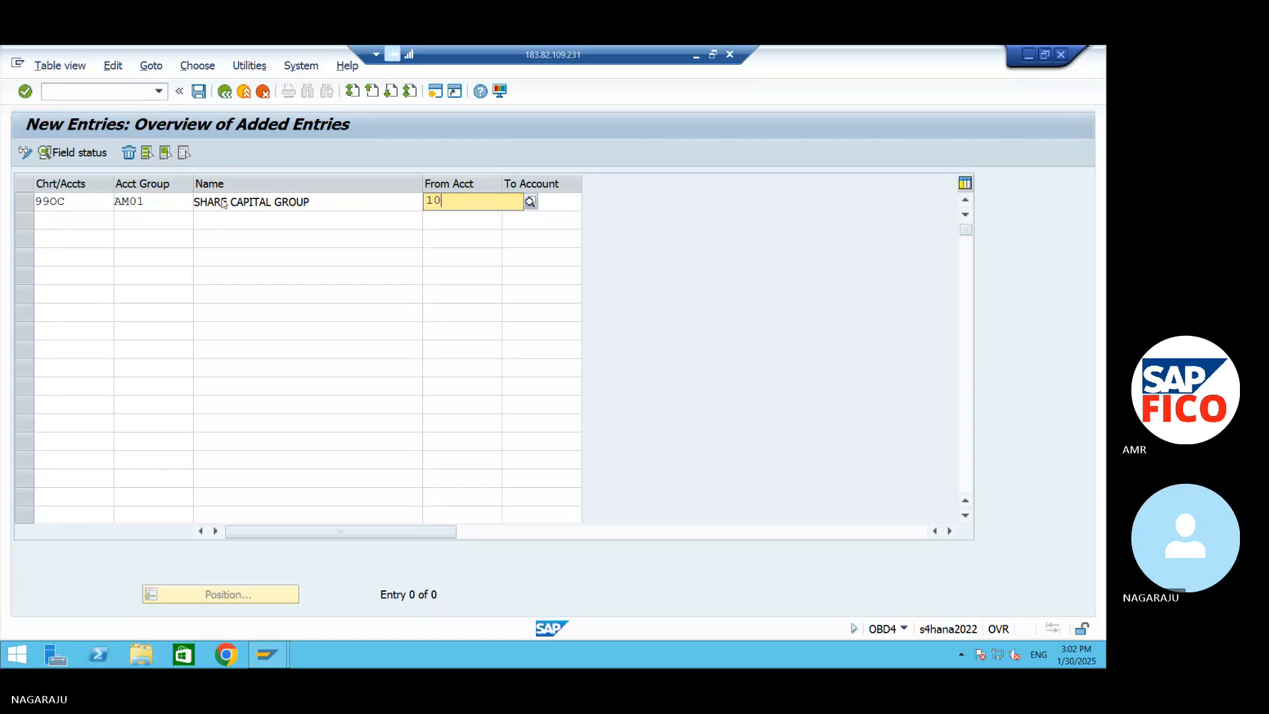
text(0000)
key(Tab)
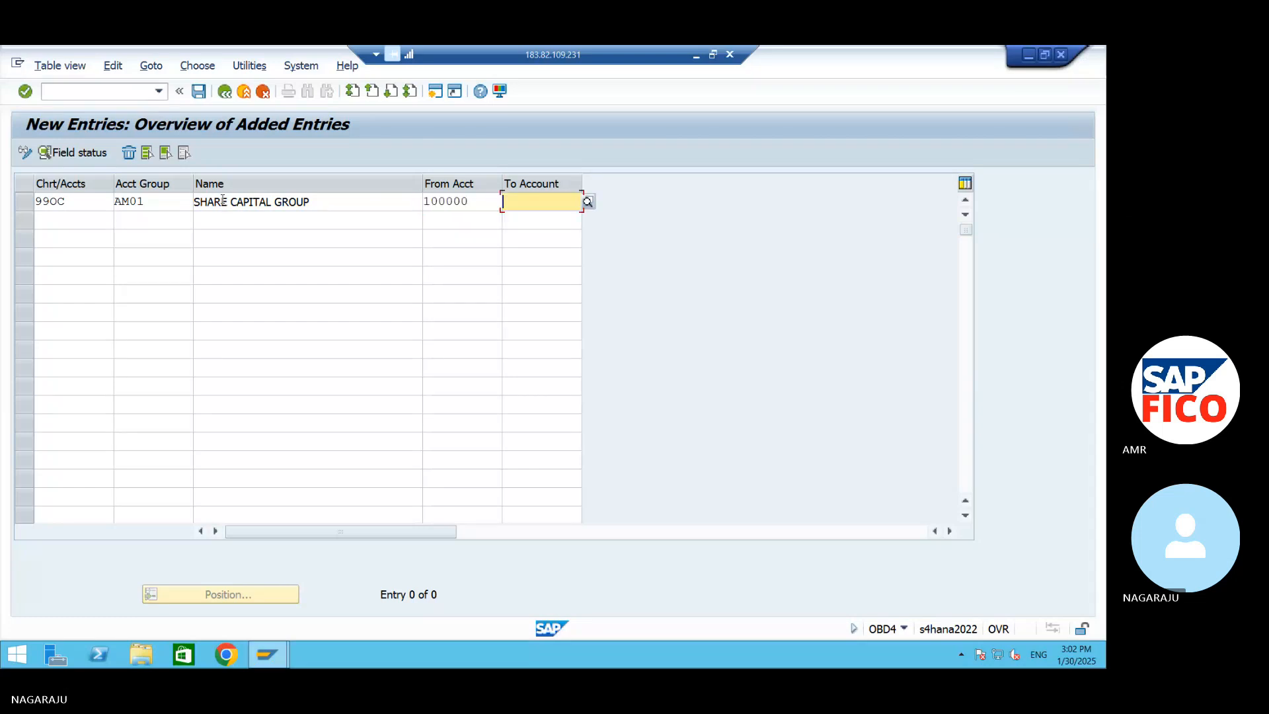
text(10)
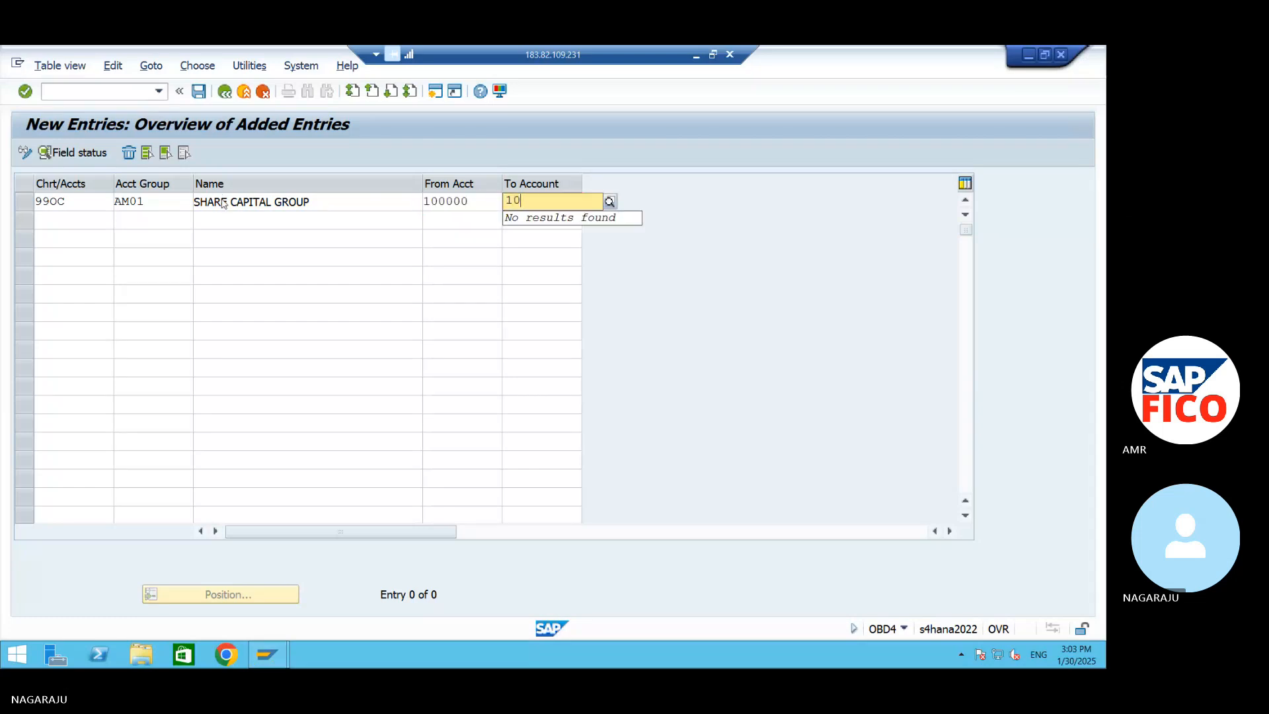
text(9999)
Start the second row with chart of accounts 99OC and account group AM02
click(91, 219)
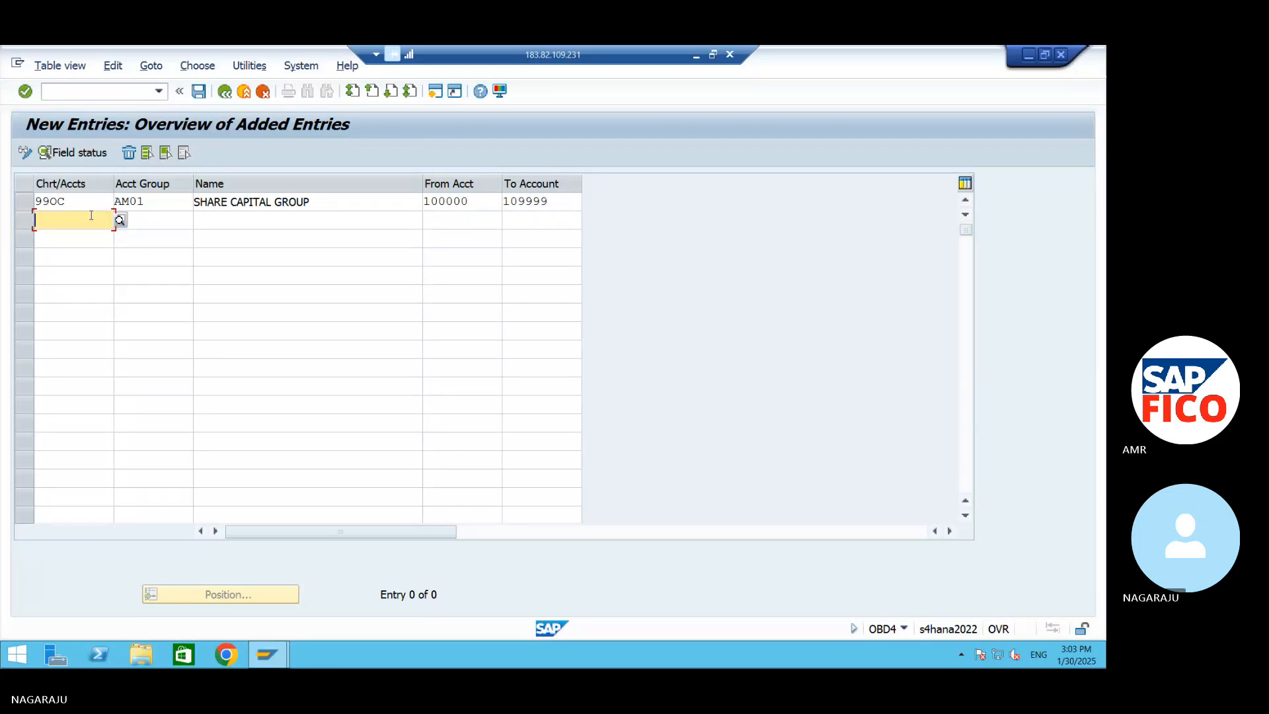
text(99OC)
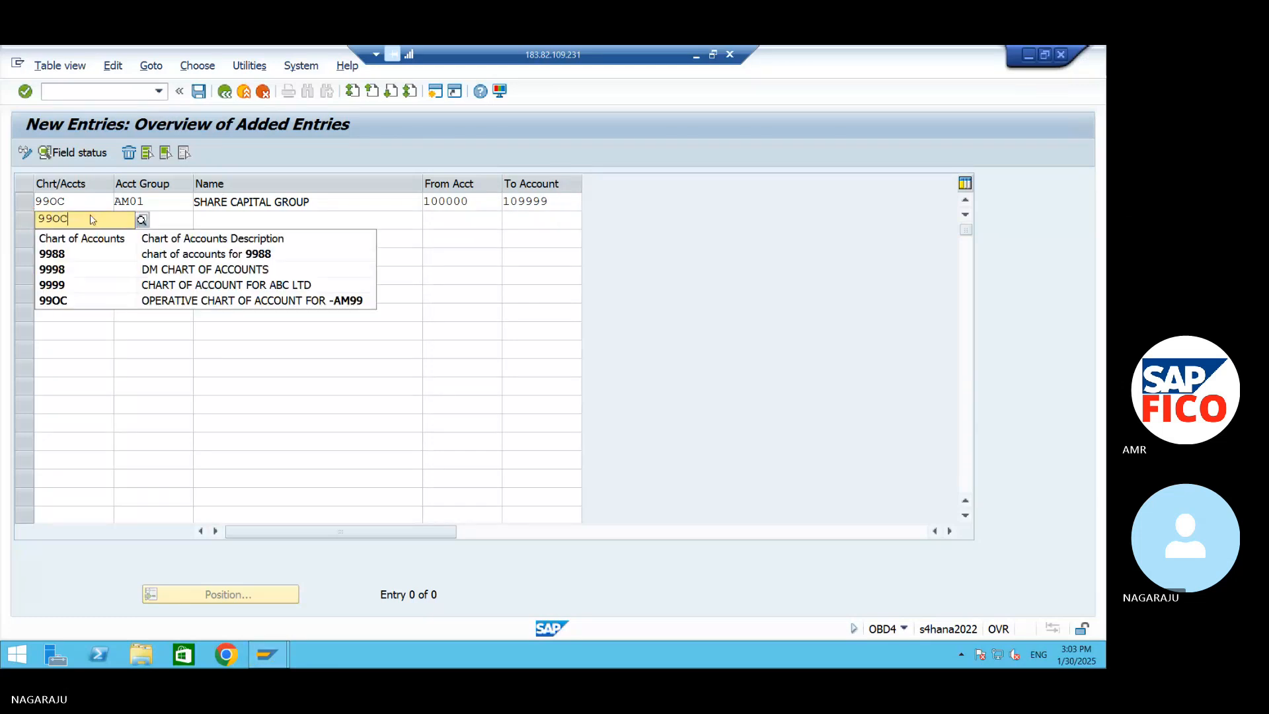
key(Tab)
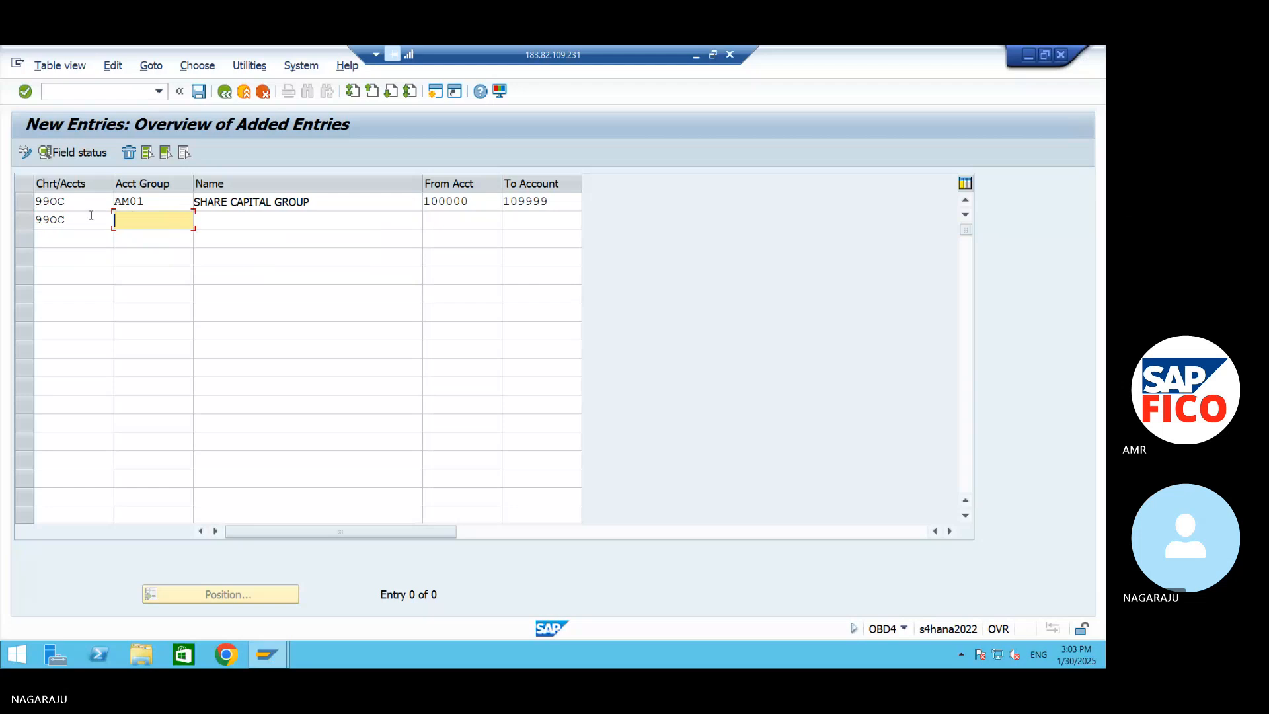
text(AM02)
key(Tab)
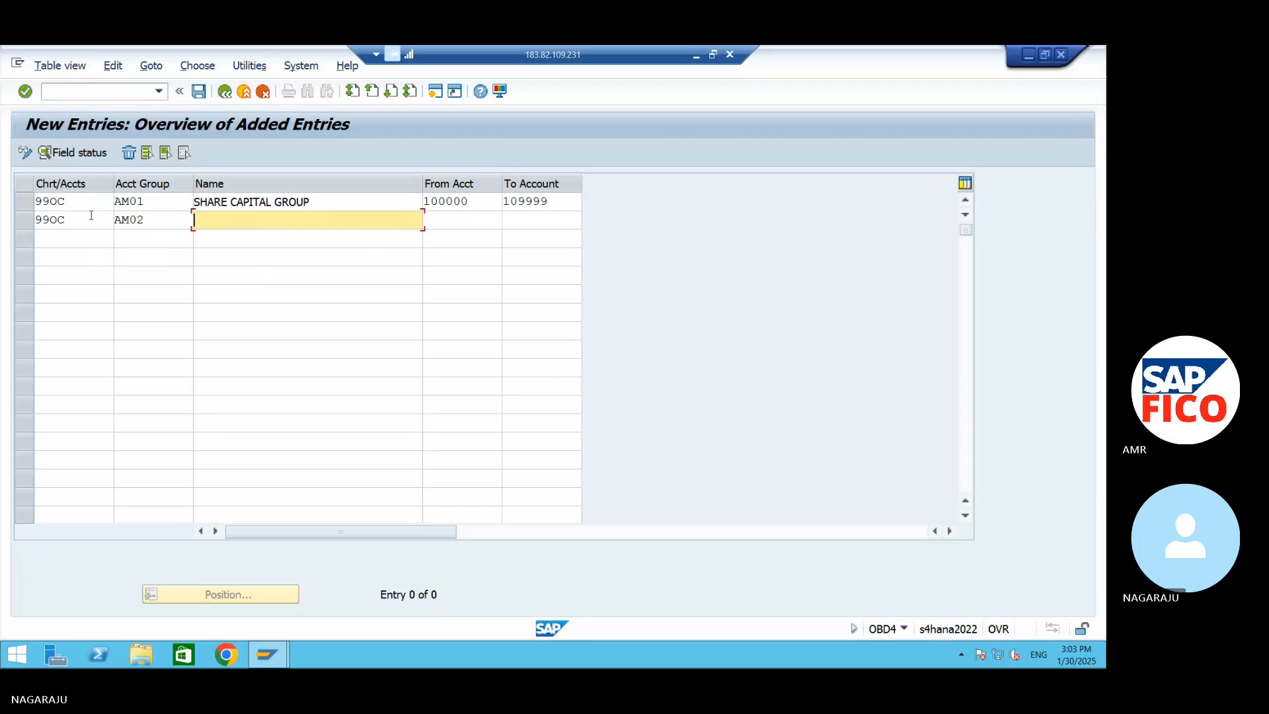
Name account group AM02 RESERVES & SURPLUS GROUP
text(RESE)
text(RVES)
text(& )
text(S)
key(BackSpace)
text(SUP)
key(BackSpace)
text(RPL)
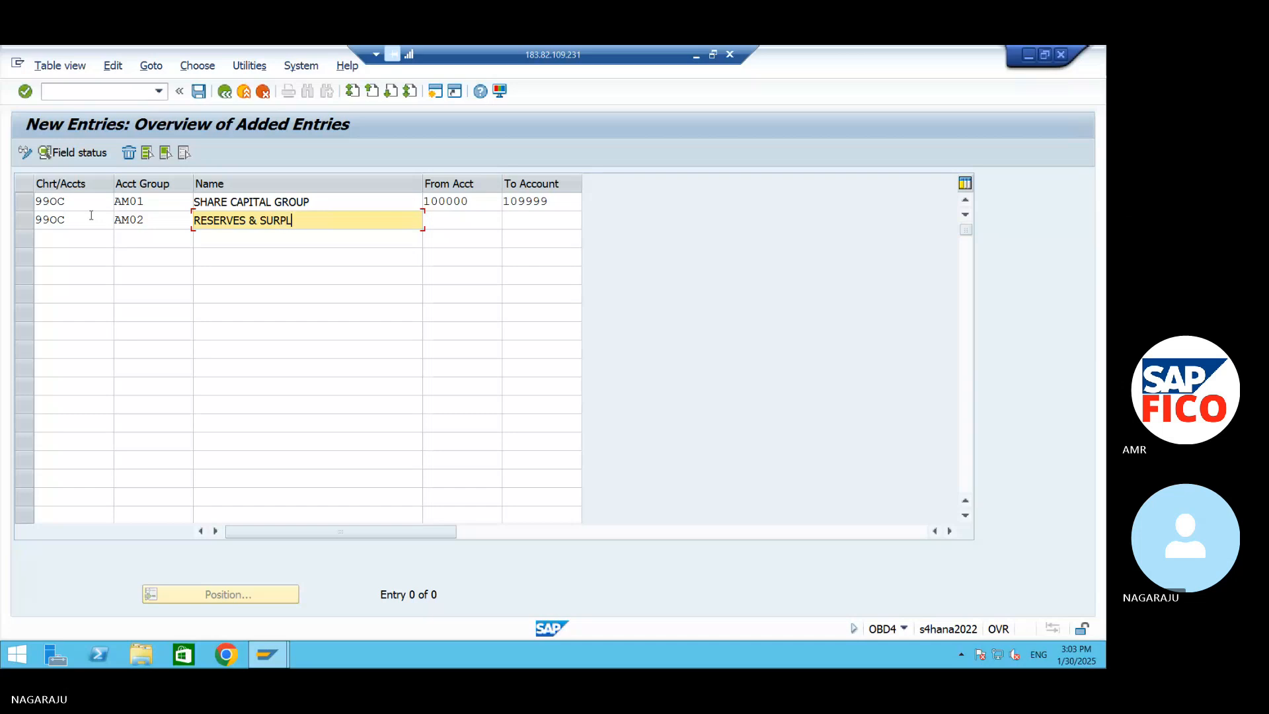
text(US GROUP)
Set the account number range of group AM02 from 110000 to 119999
key(Tab)
text(110000)
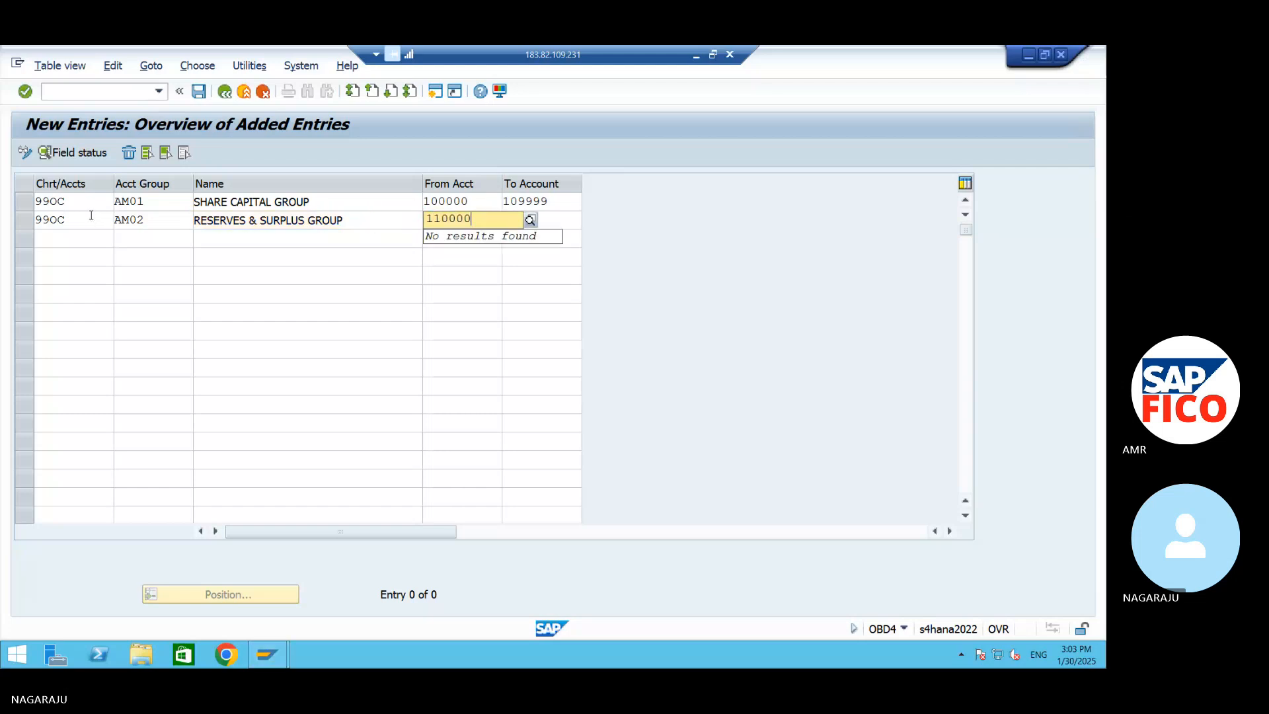
key(Tab)
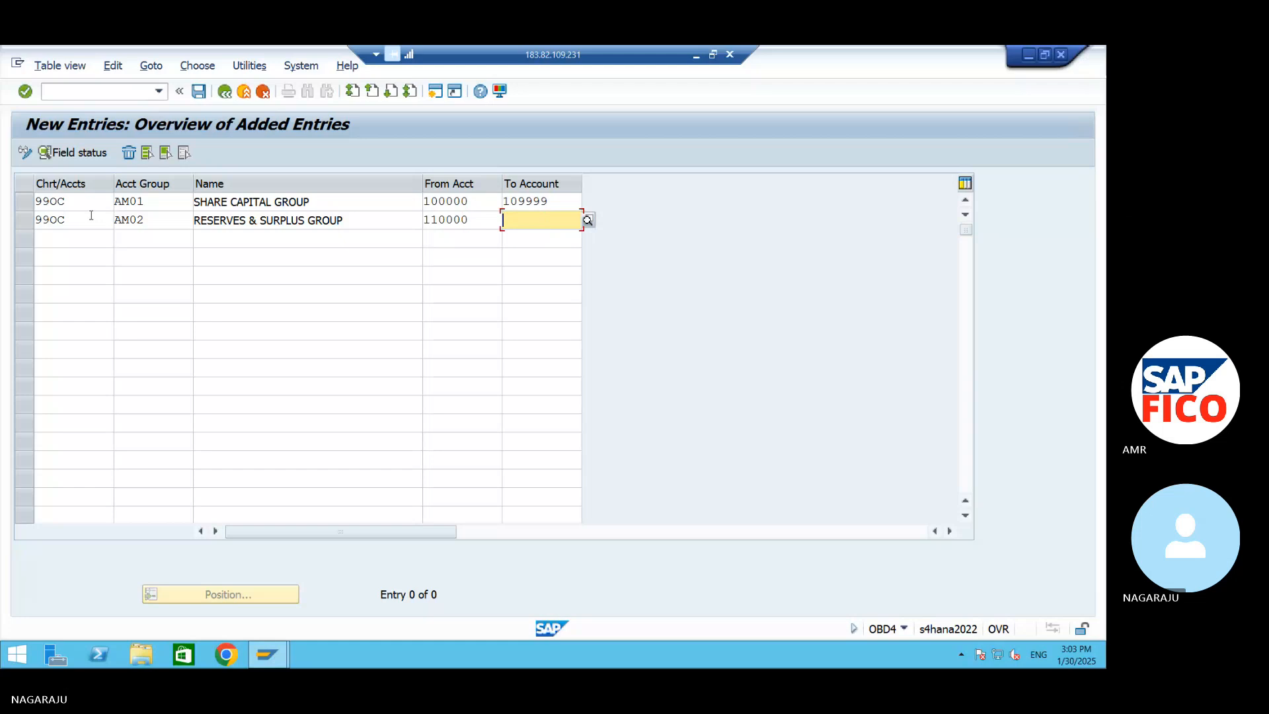
text(119999)
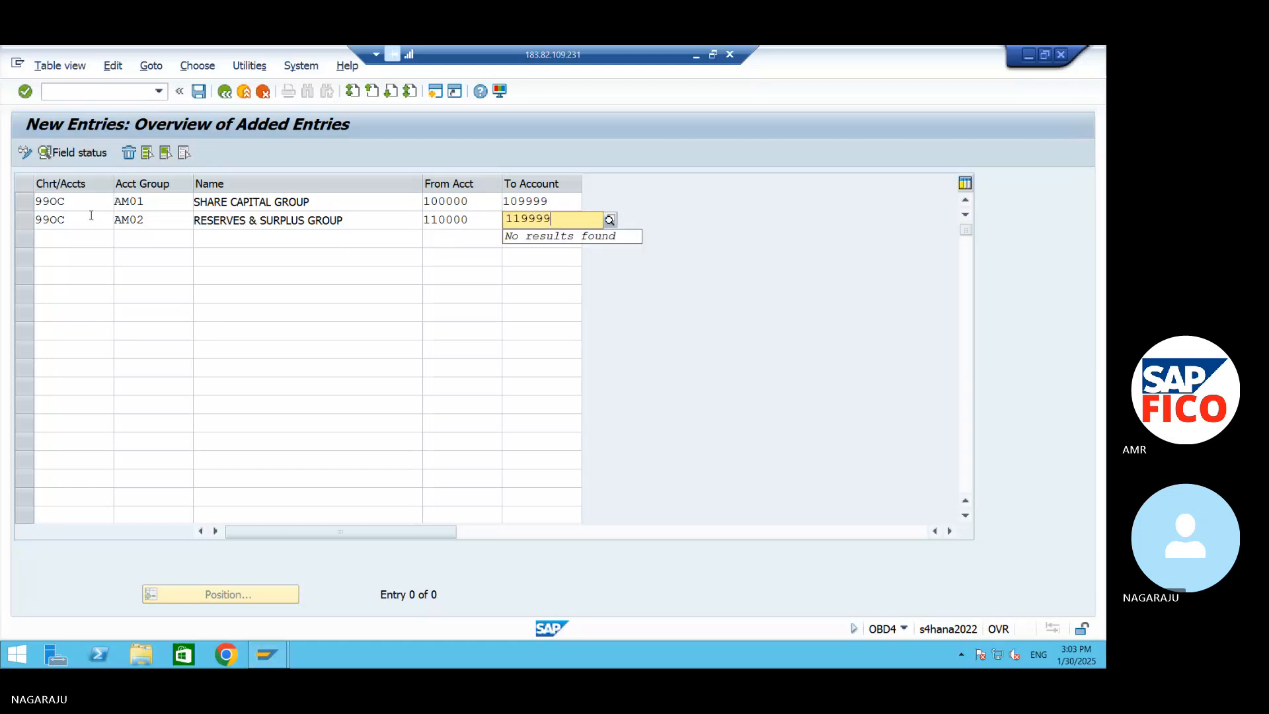
key(Tab)
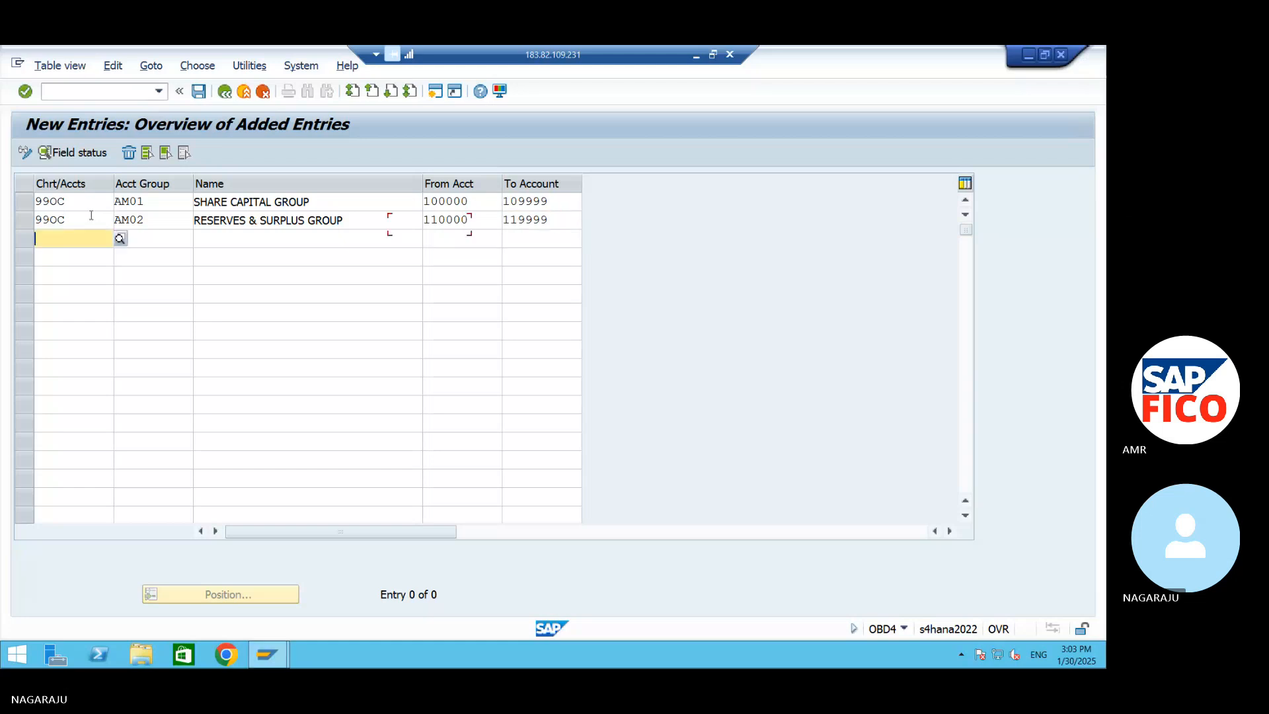
Start the third row with chart of accounts 99OC and account group AM03
text(990C)
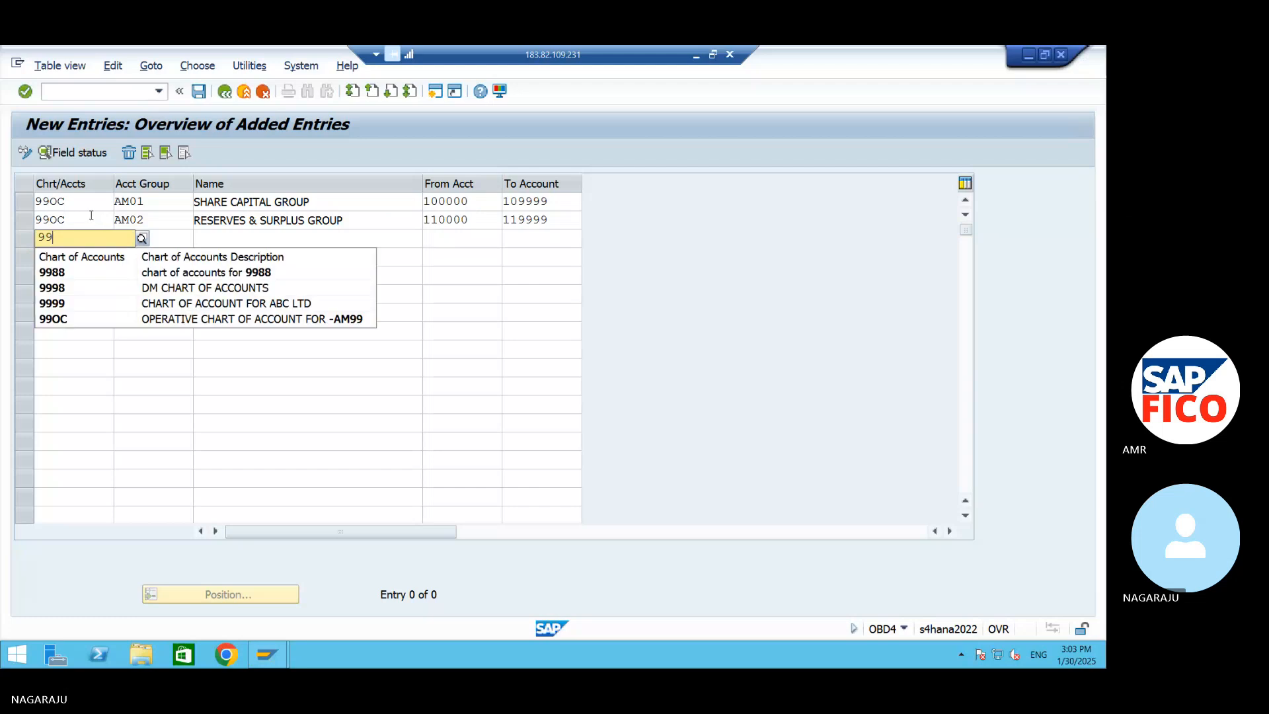
key(Tab)
text(A)
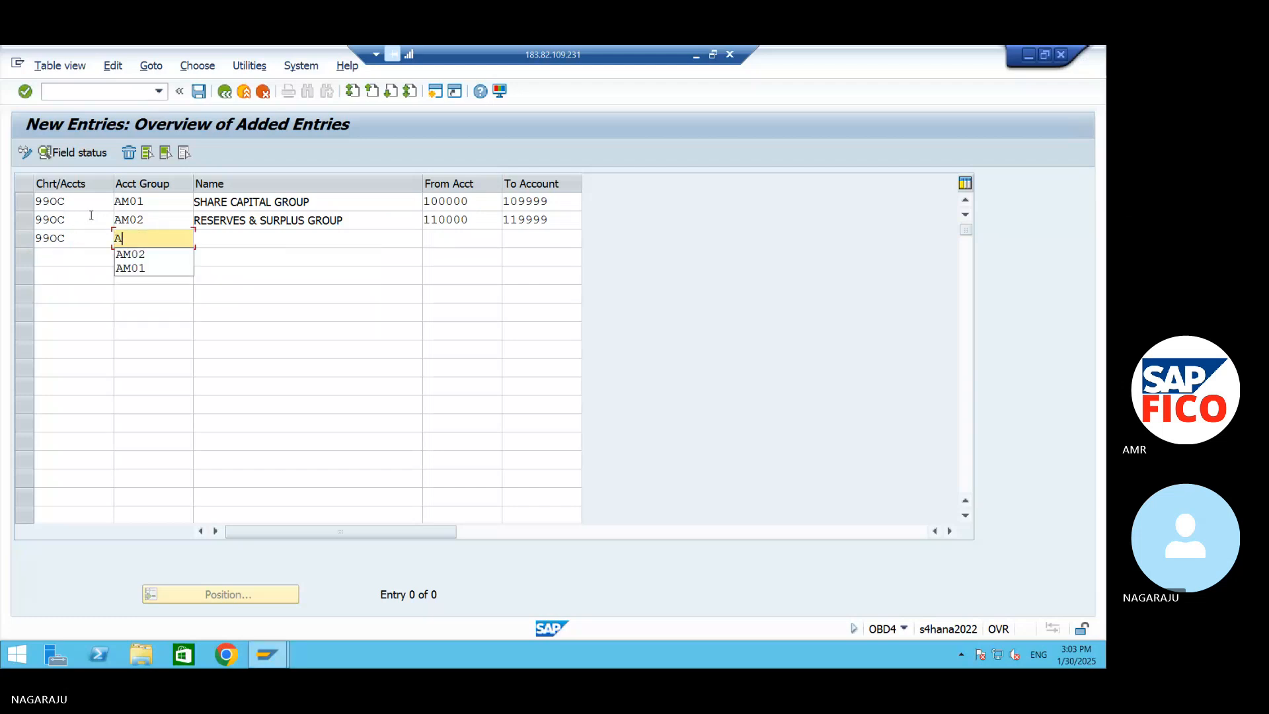
text(M03)
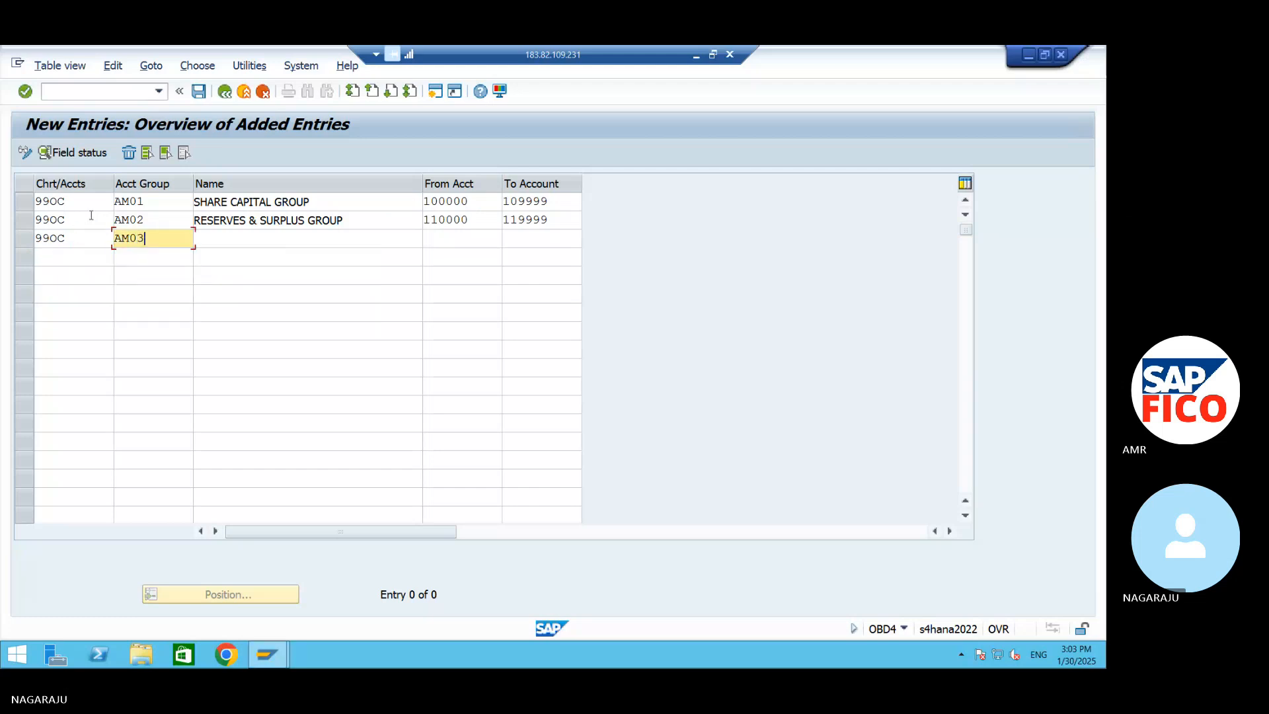
key(Tab)
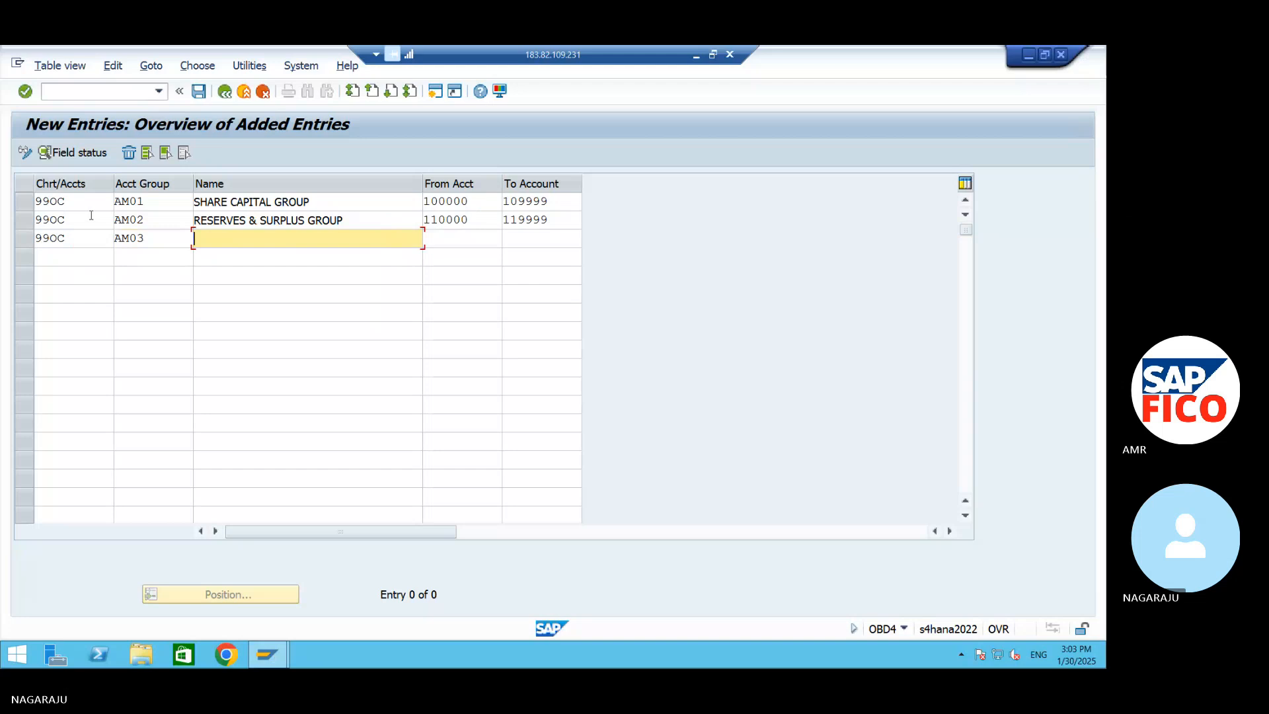
Name account group AM03 SECURED LOAN GROUP
text(SECURED LOAN GROUP)
key(Tab)
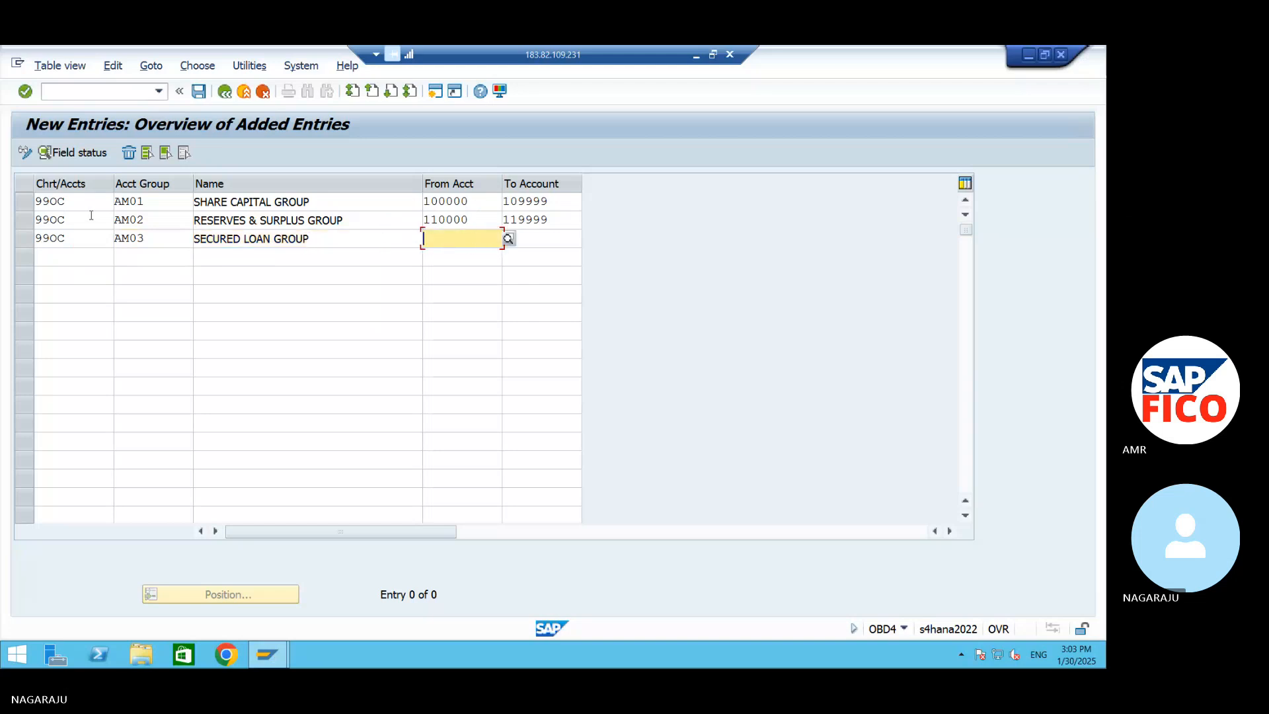
Set the account number range of group AM03 from 120000 to 129999
text(120000)
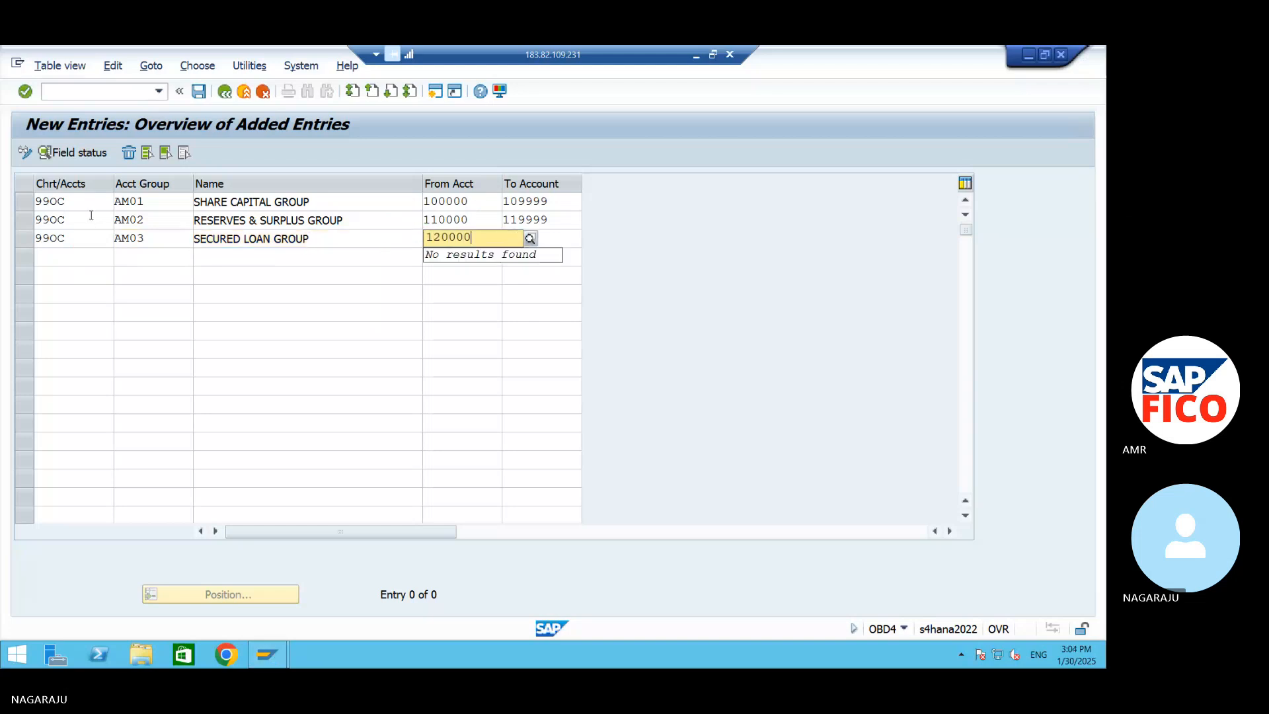
key(Tab)
text(129999)
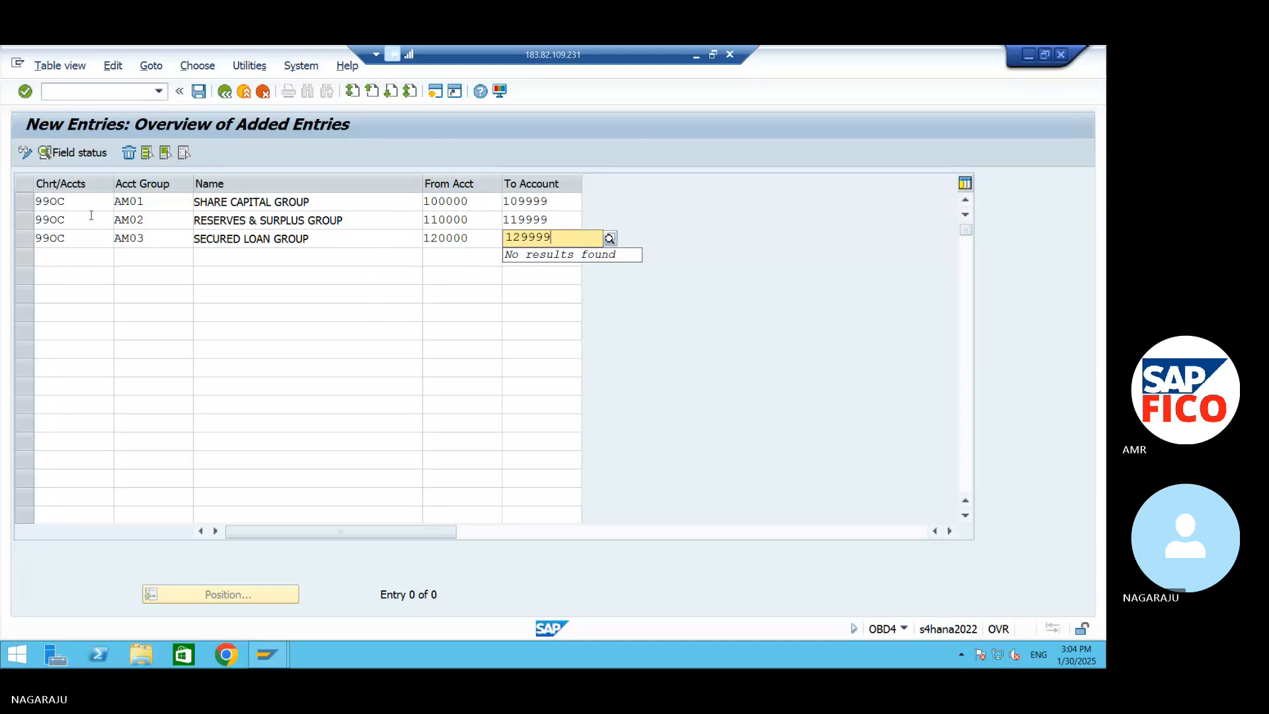
key(Tab)
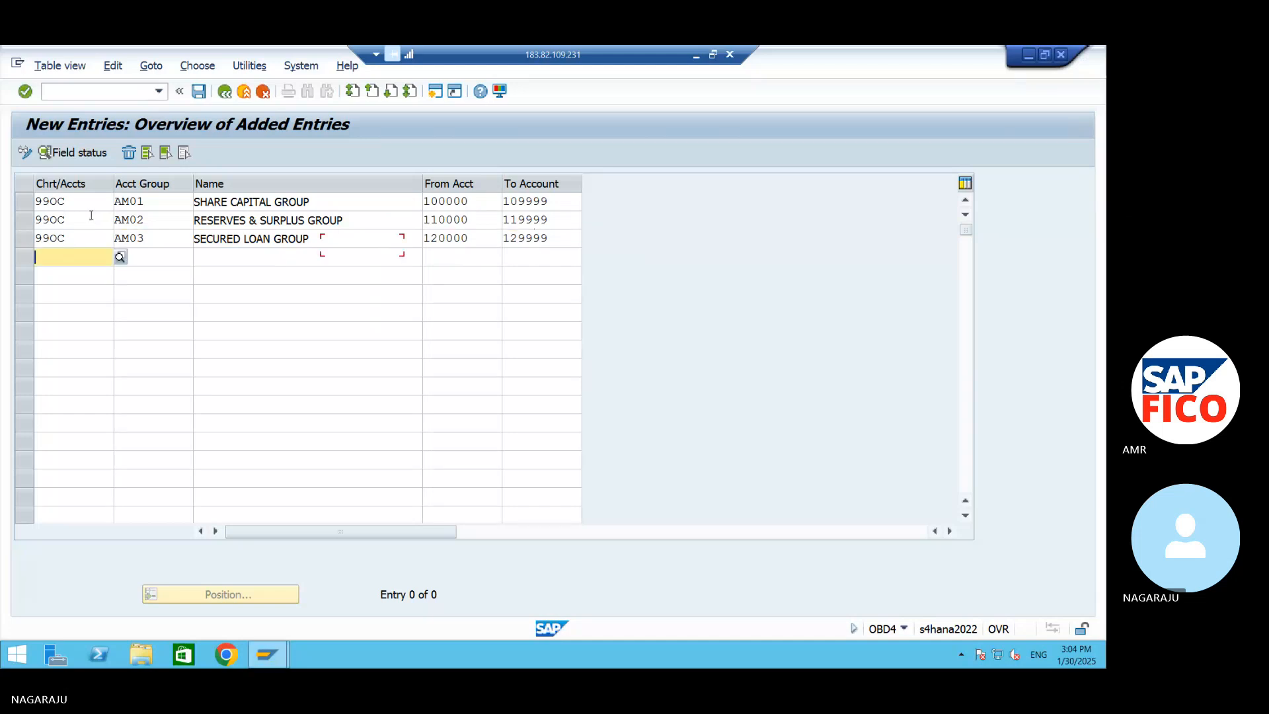
Start the fourth row with chart of accounts 99OC and account group AM04
text(990C)
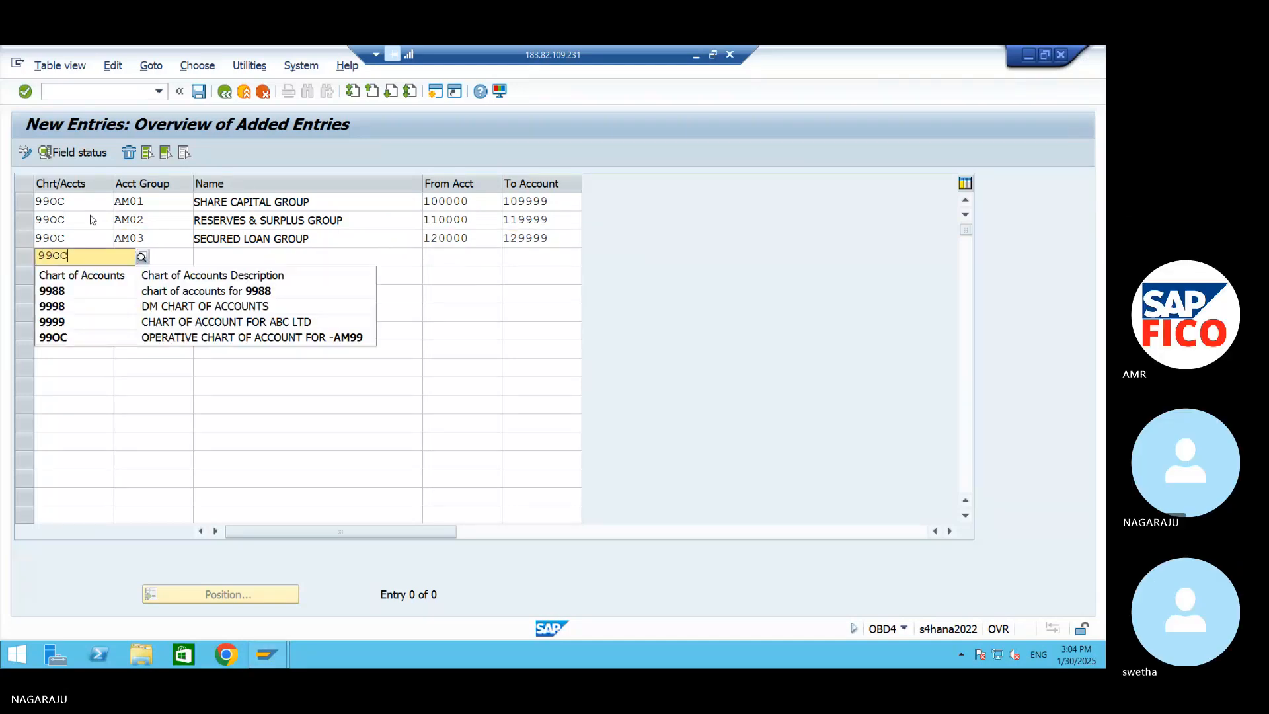
key(Tab)
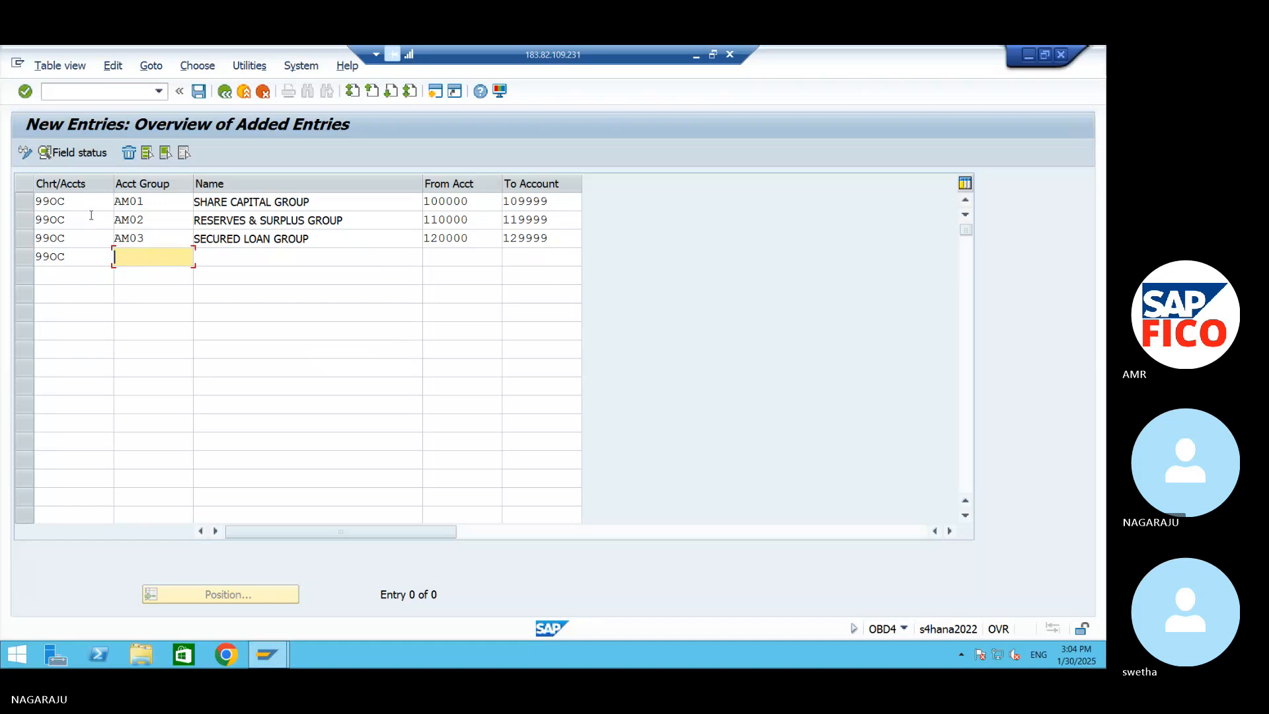
text(A)
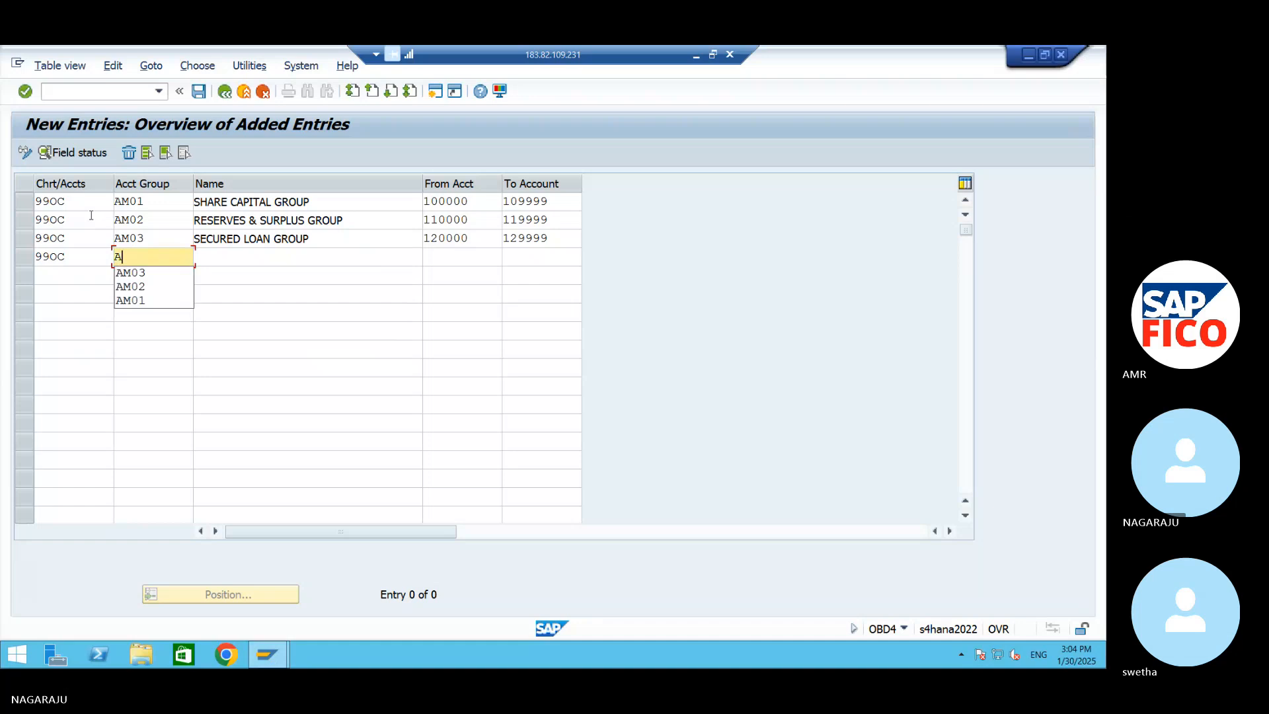
text(M04)
key(Tab)
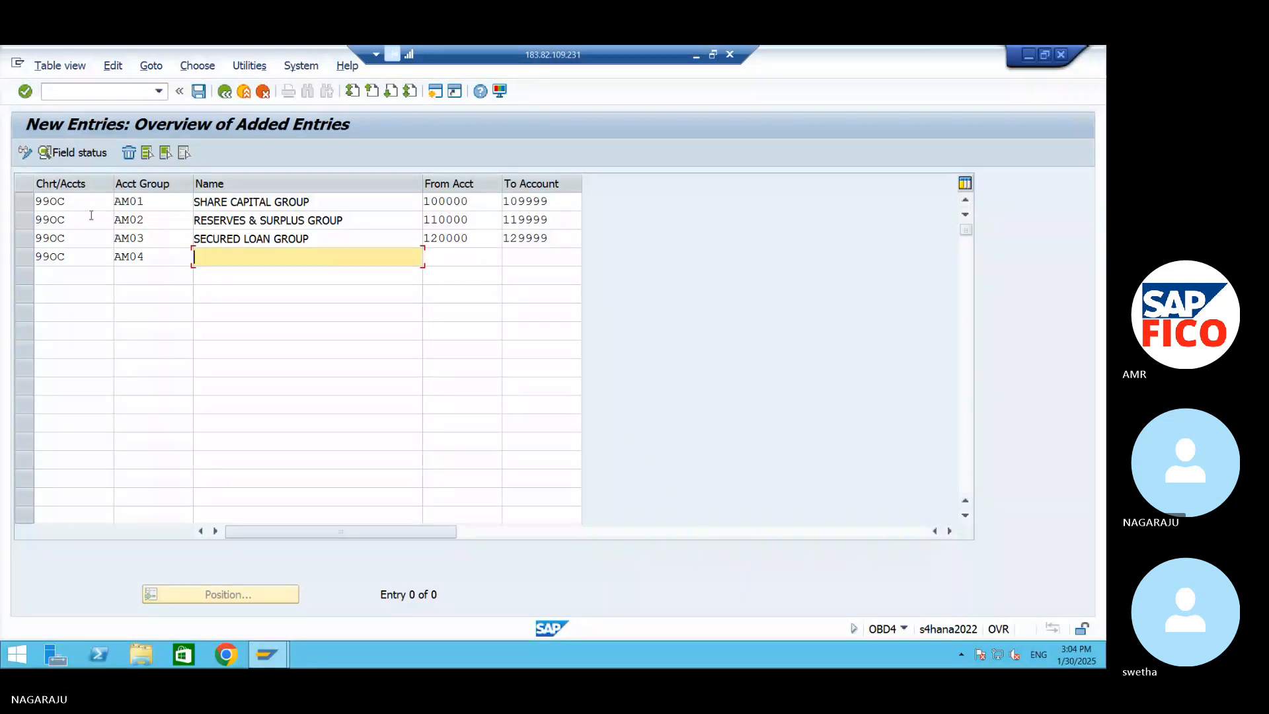
Name account group AM04 UNSECURED LOAN GROUP
text(UNSECURED)
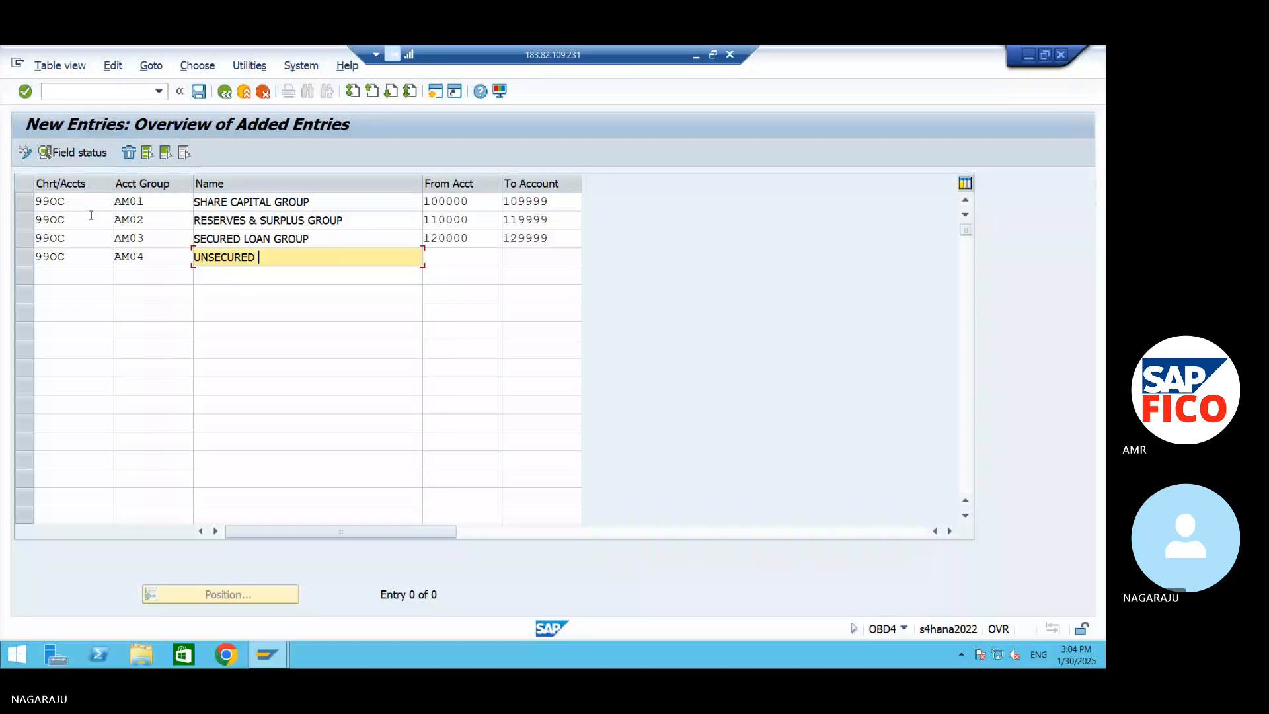
text( LOA)
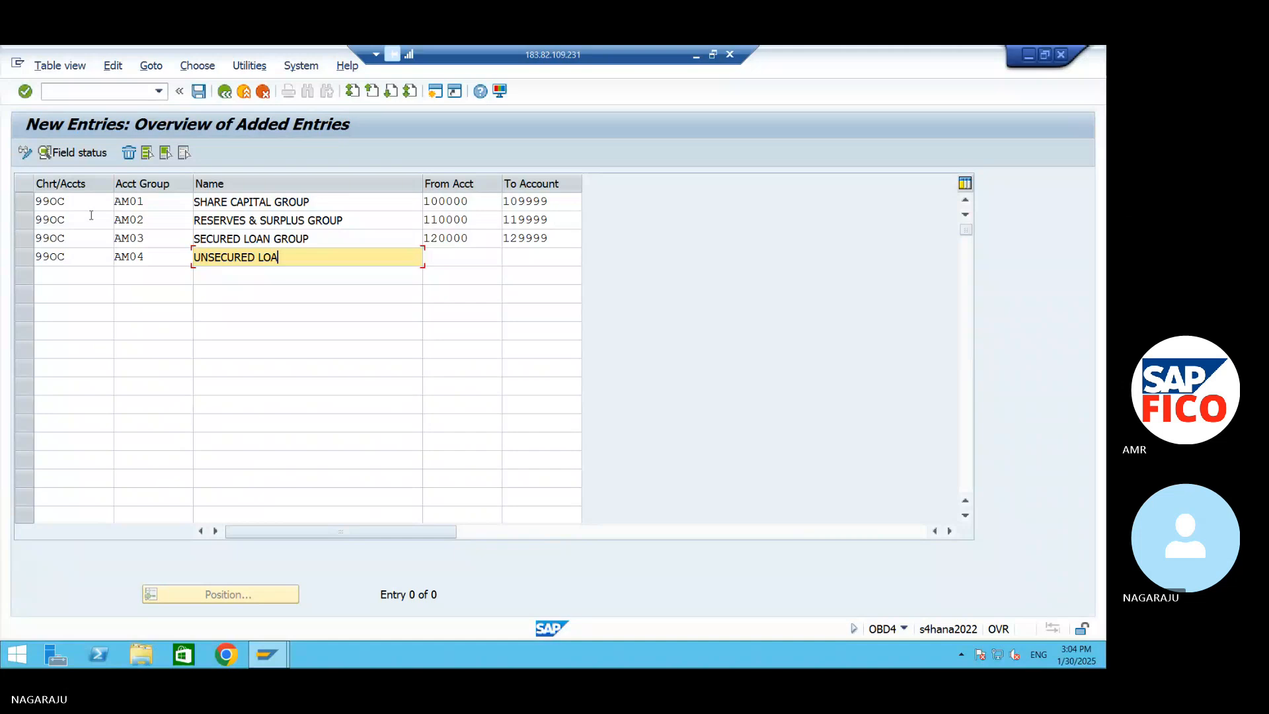
text(N GROUP)
key(Tab)
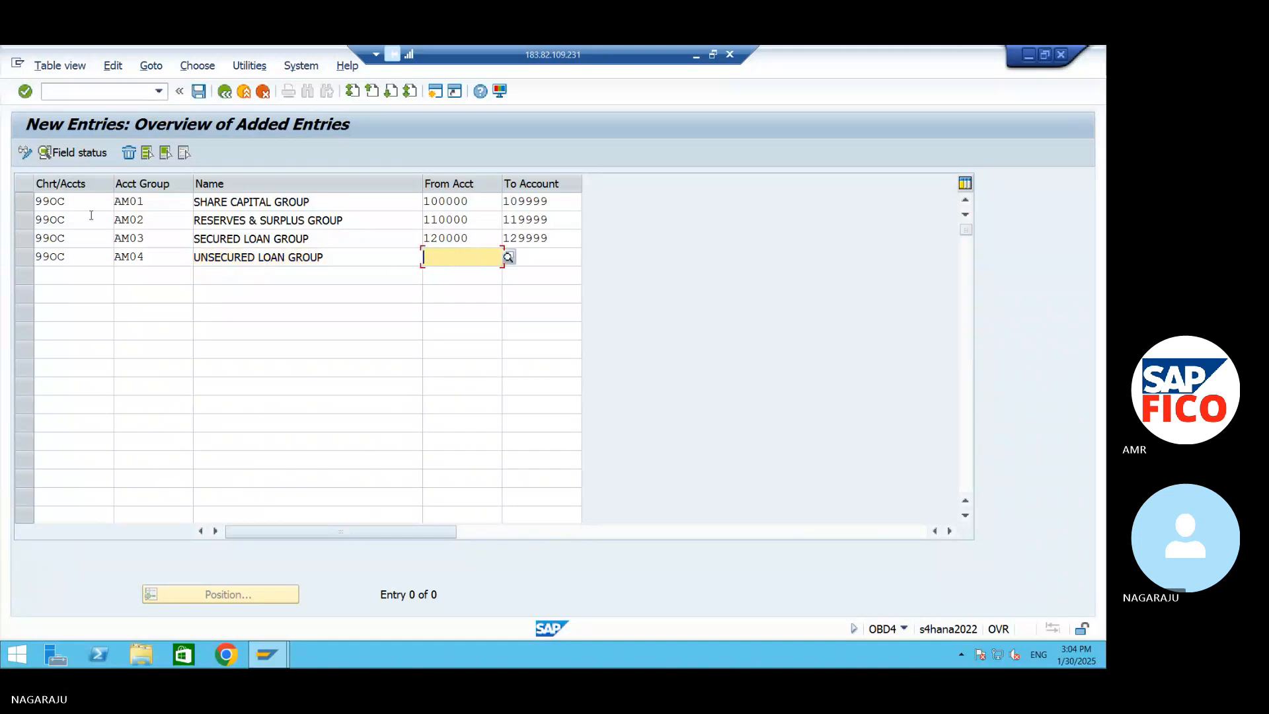
Set the account number range of group AM04 from 130000 to 139999
text(130000)
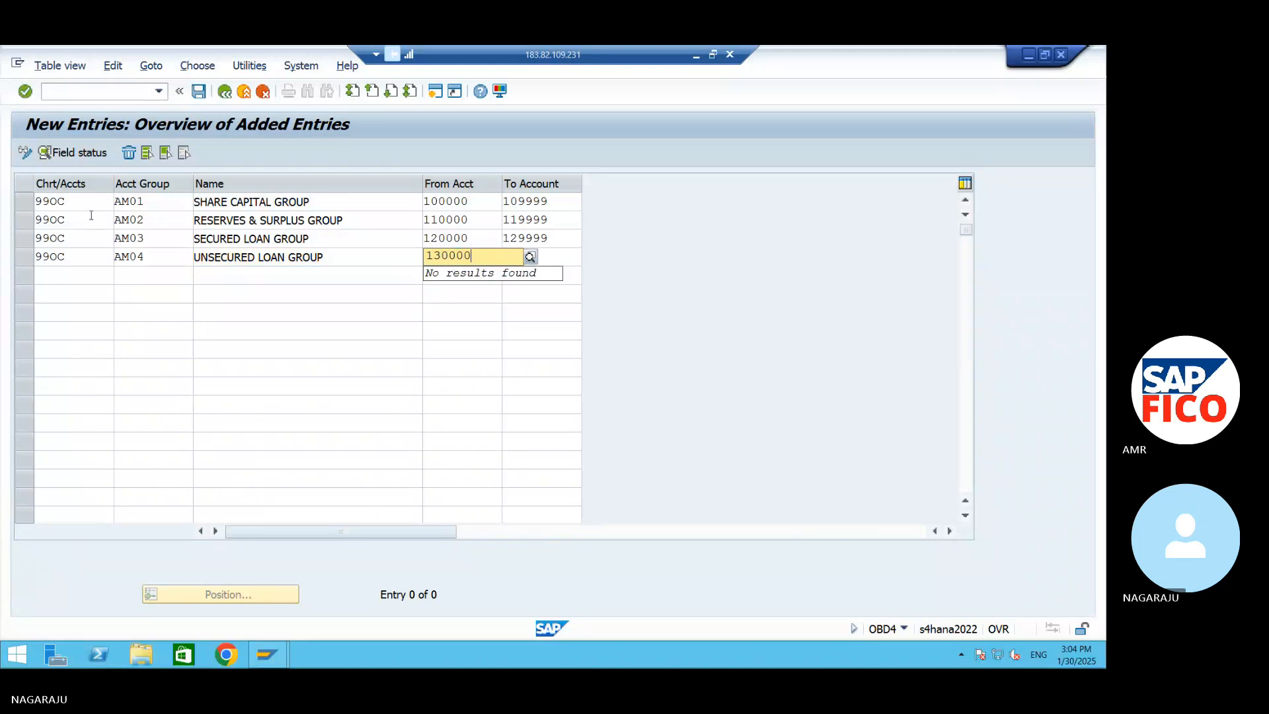
key(Tab)
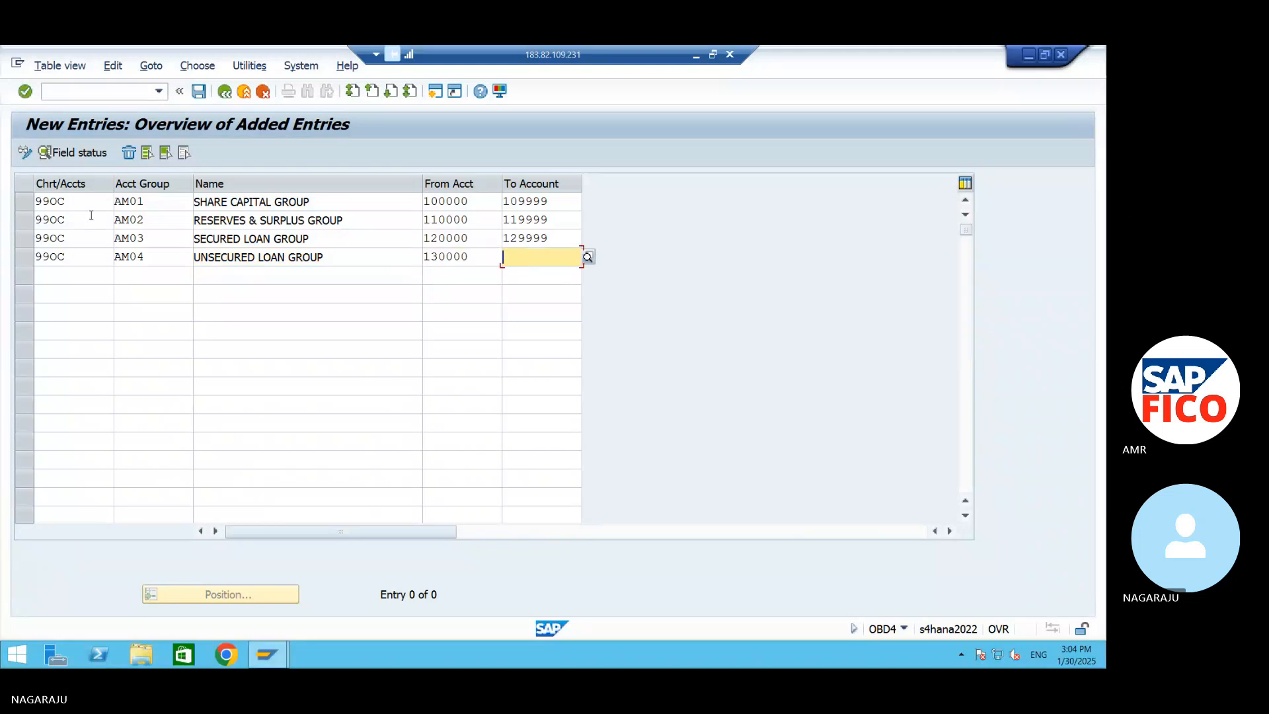
text(1399)
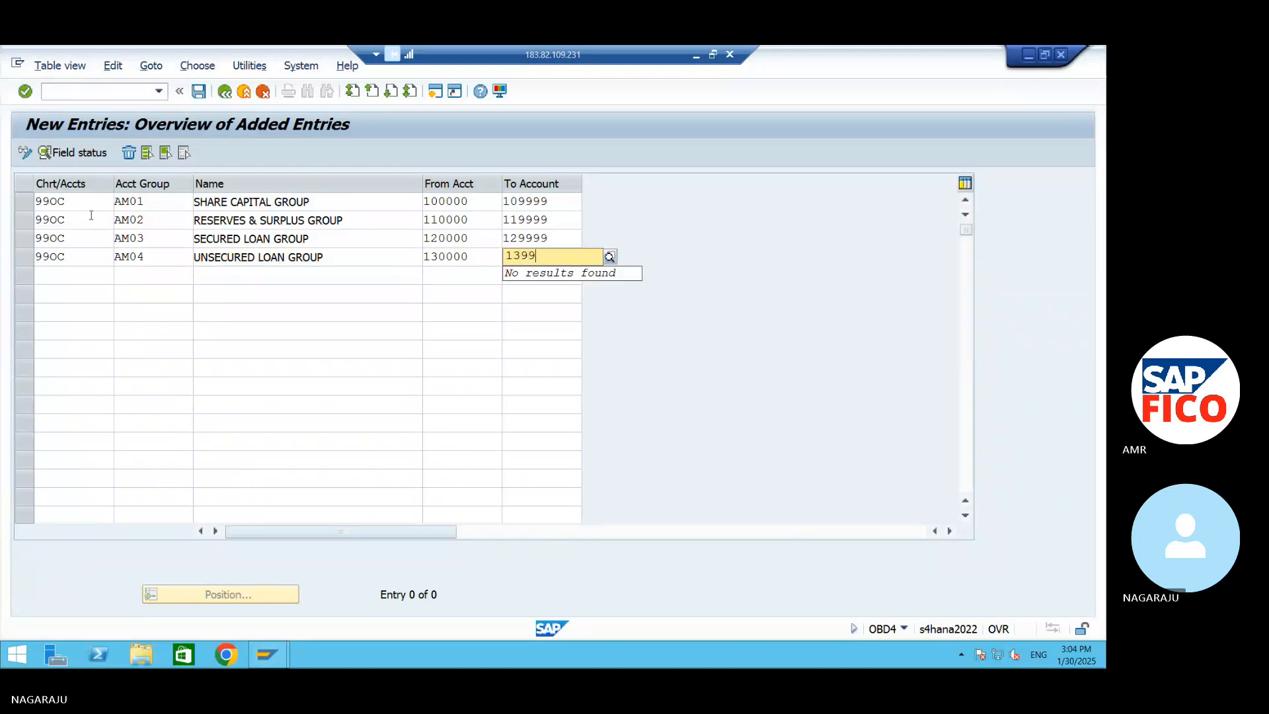
text(99)
key(Tab)
Start the fifth row with chart of accounts 99OC and account group AM05
text(99)
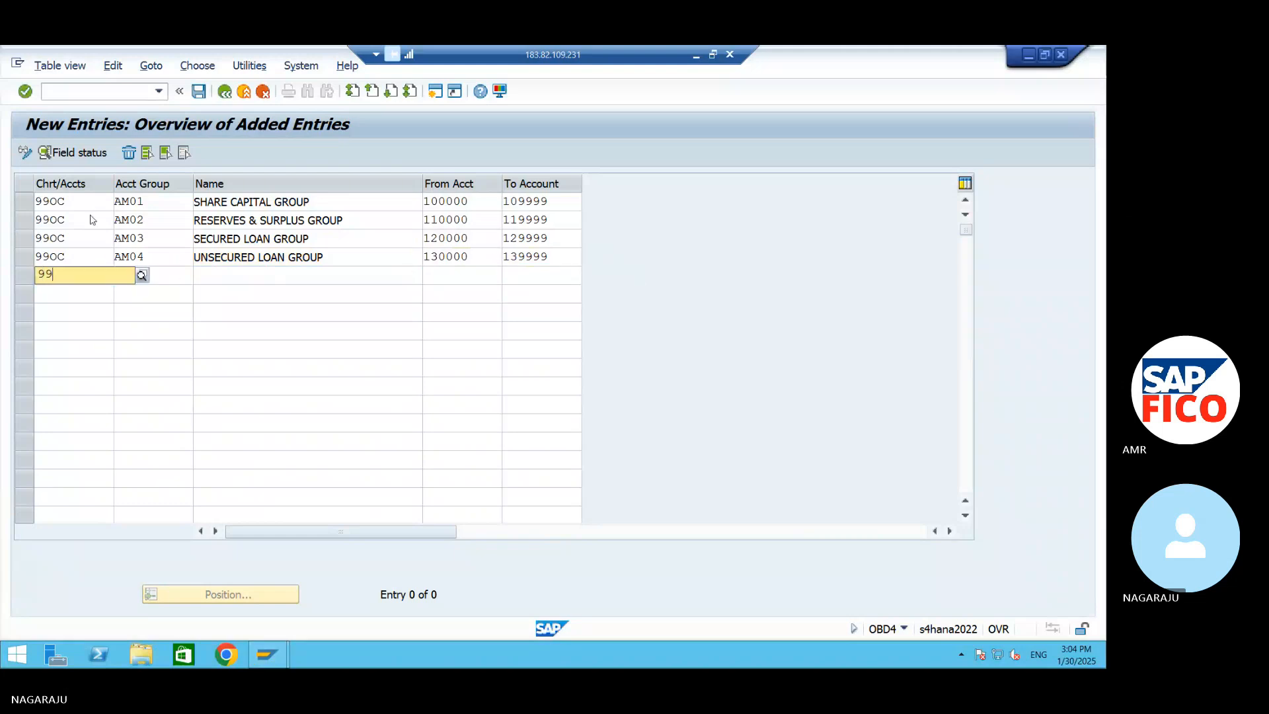
text(0C)
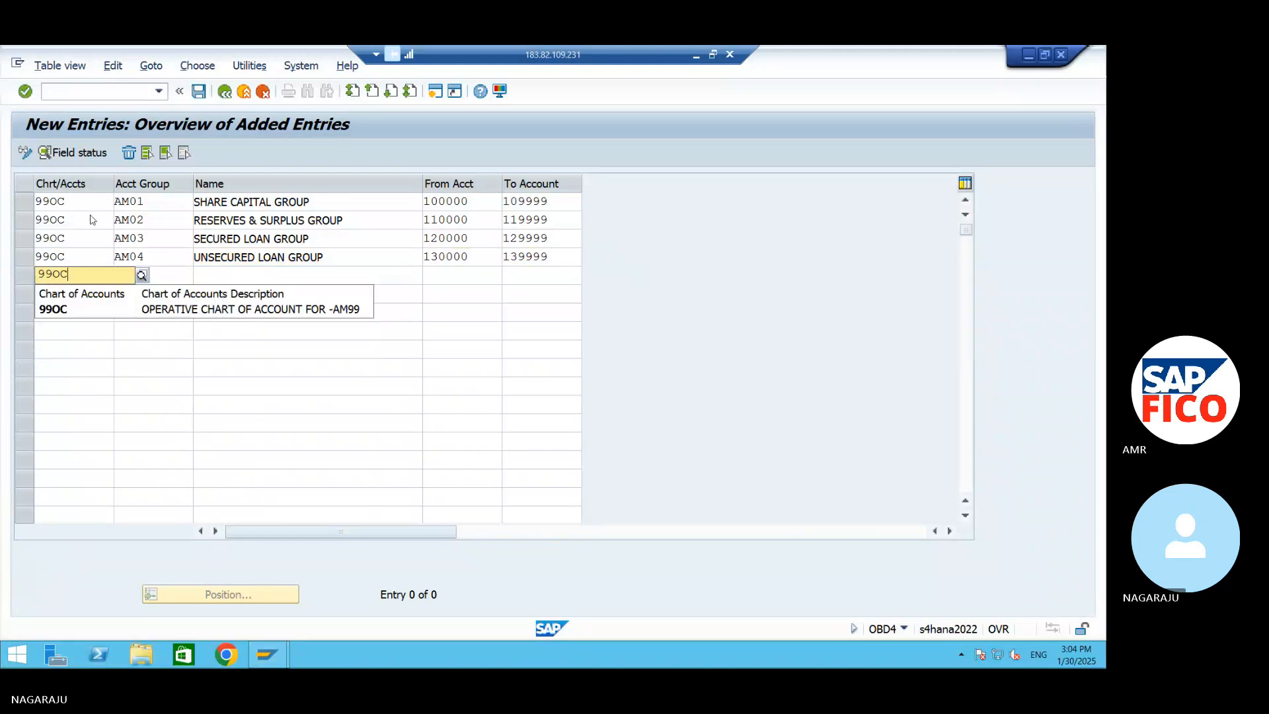
key(Tab)
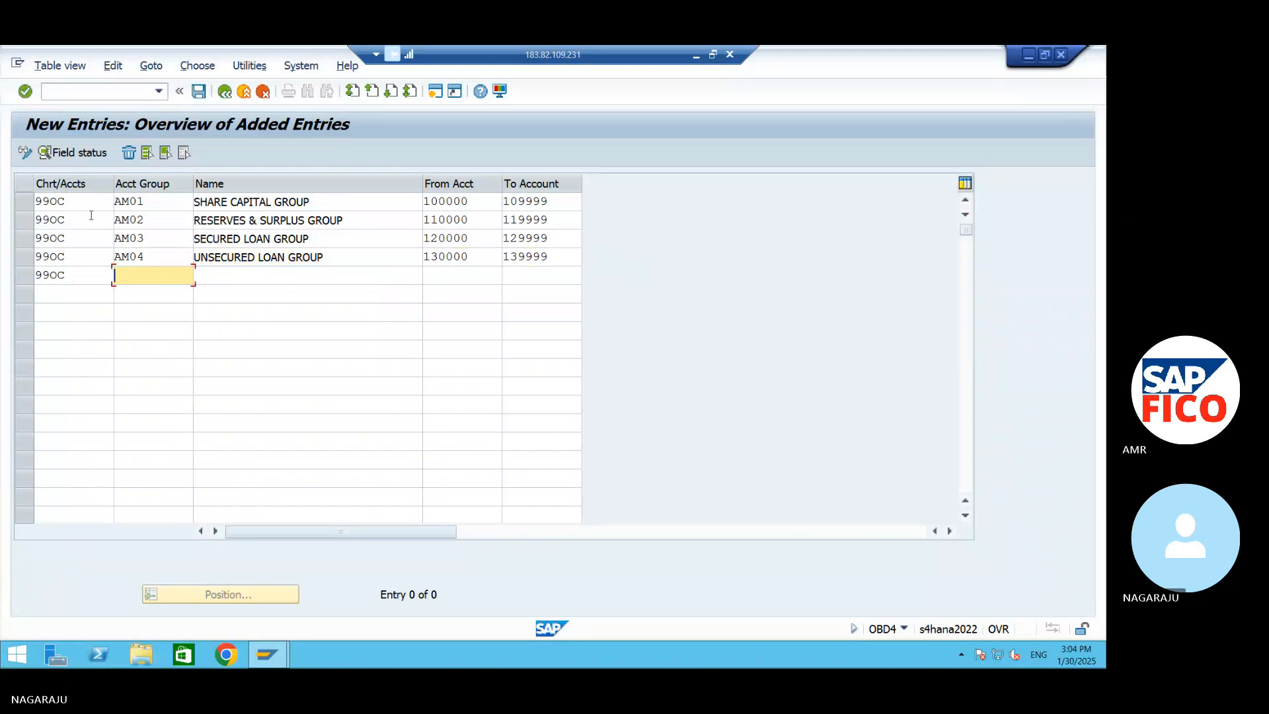
text(AM05)
key(Tab)
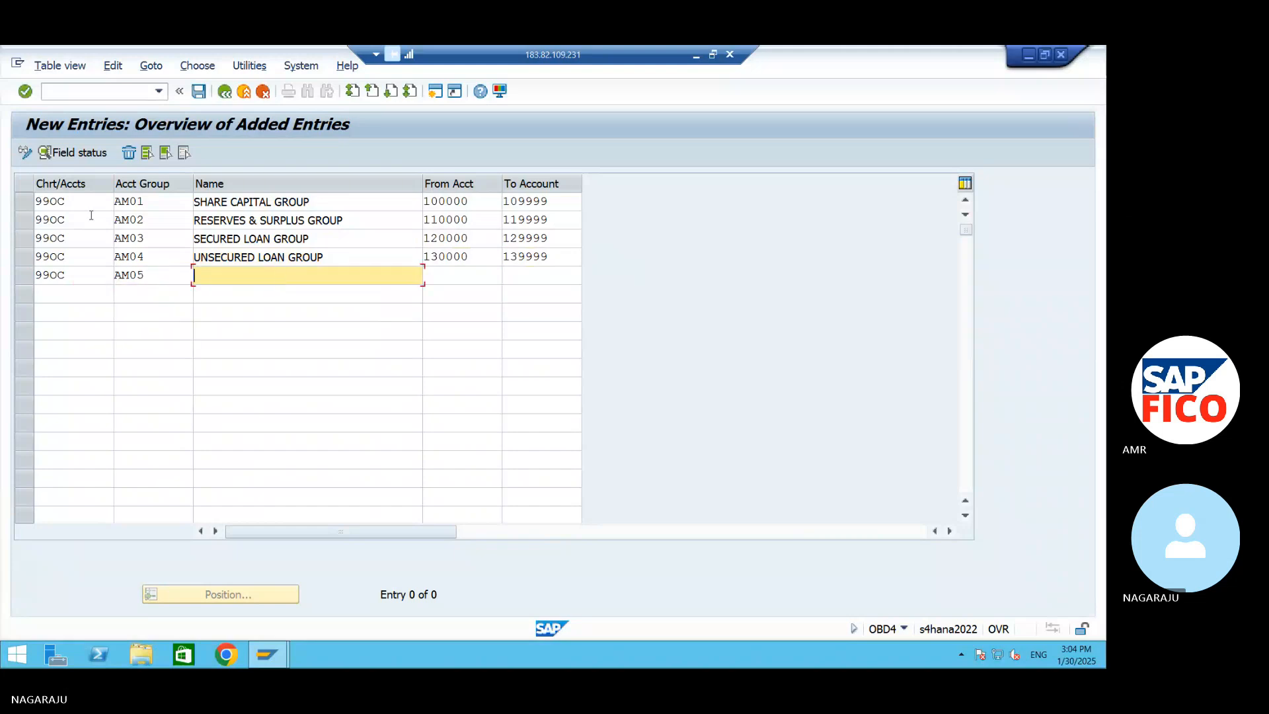
Name account group AM05 SUNDRY CREDITORS GROUP
text(SUNDRY CREDITORS GROUP)
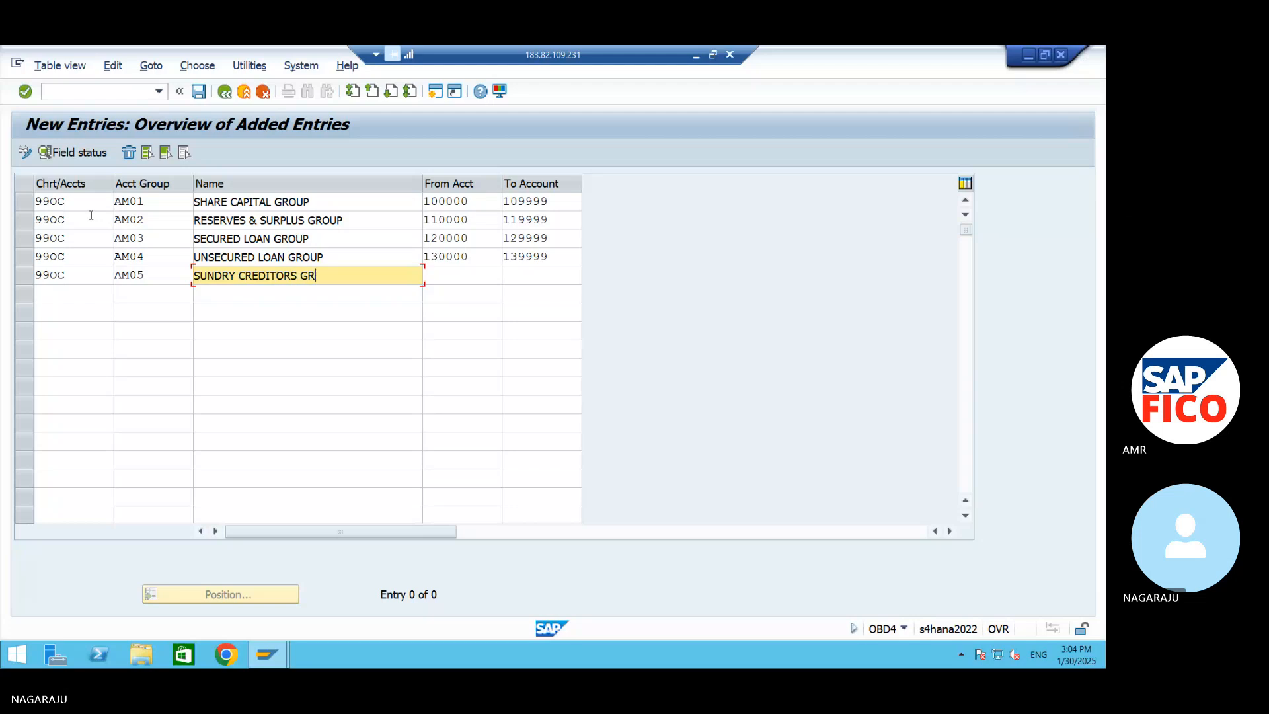
key(Tab)
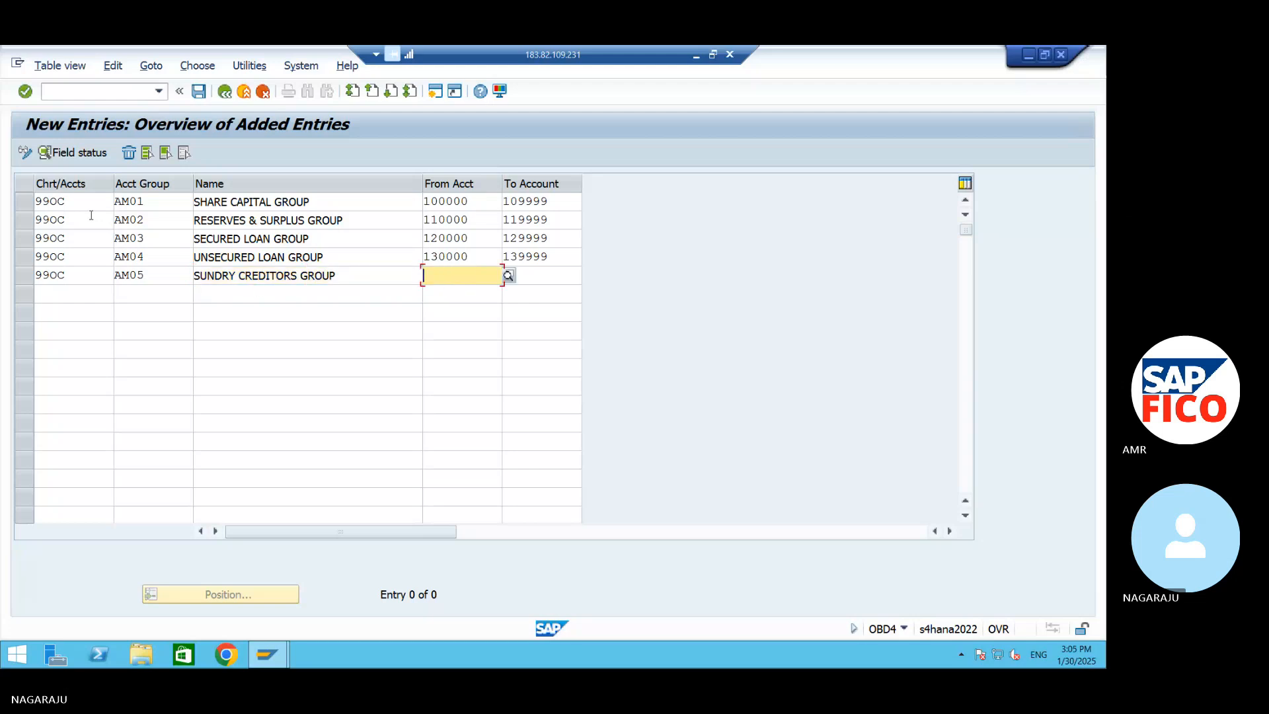
Set the account number range of group AM05 from 140000 to 149999
text(140000)
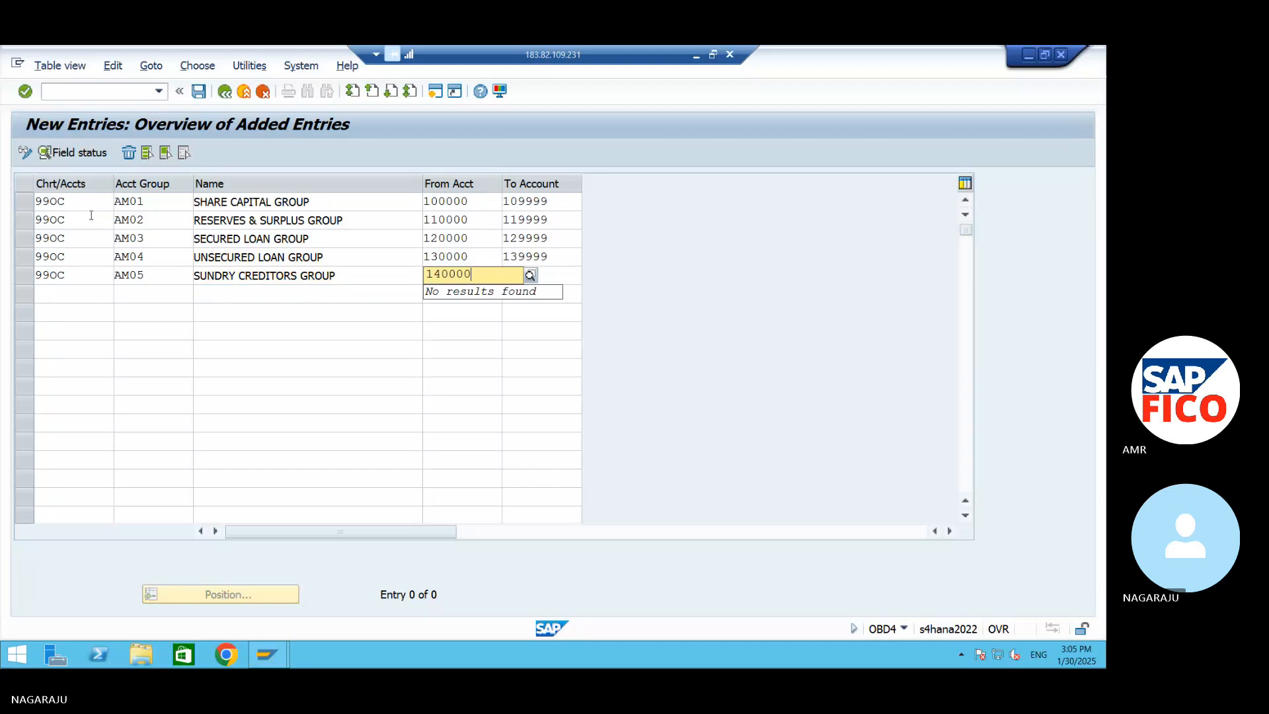
key(Tab)
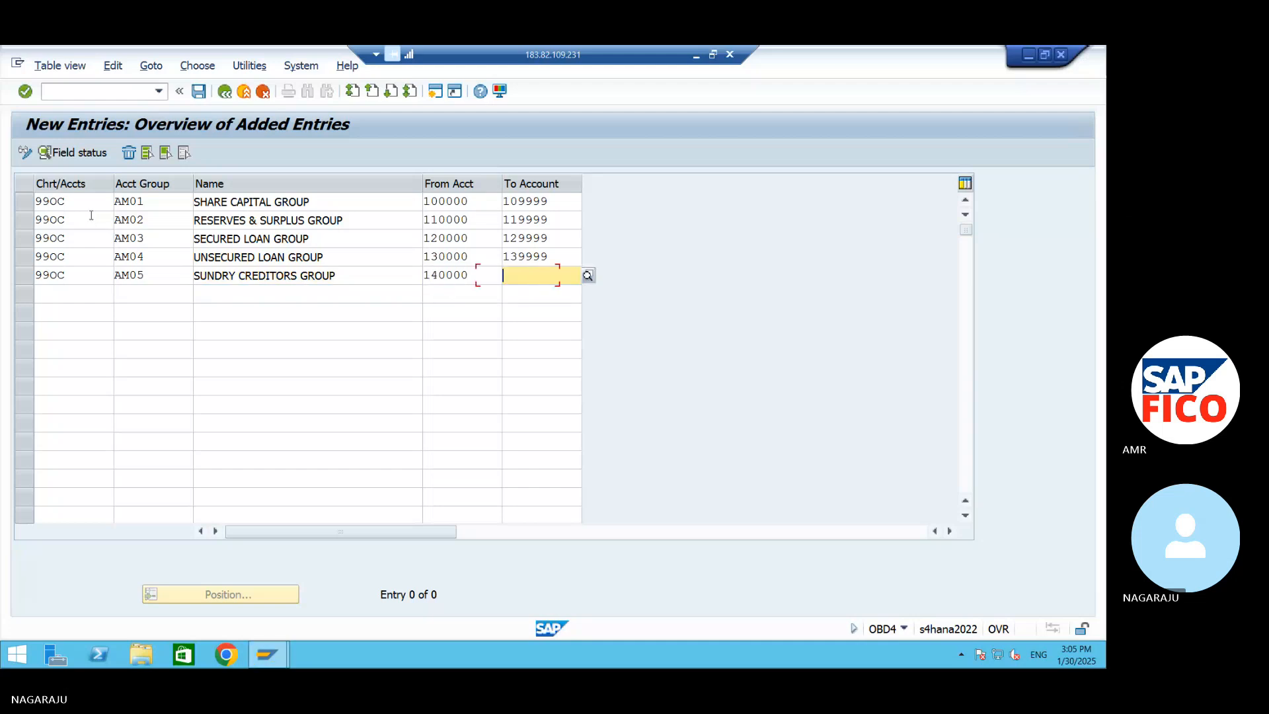
text(149999)
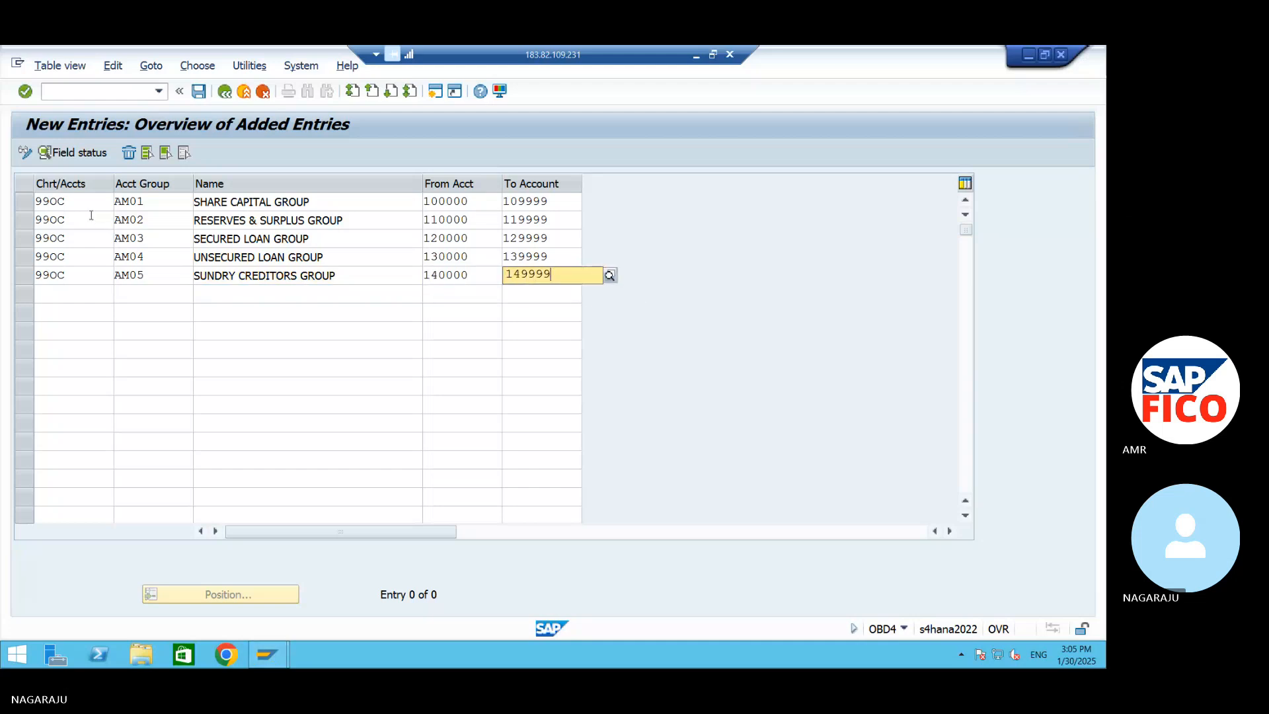
key(Tab)
Fill the sixth row with chart of accounts 99OC and account group AM06, named TAX PAYBLE
text(990C)
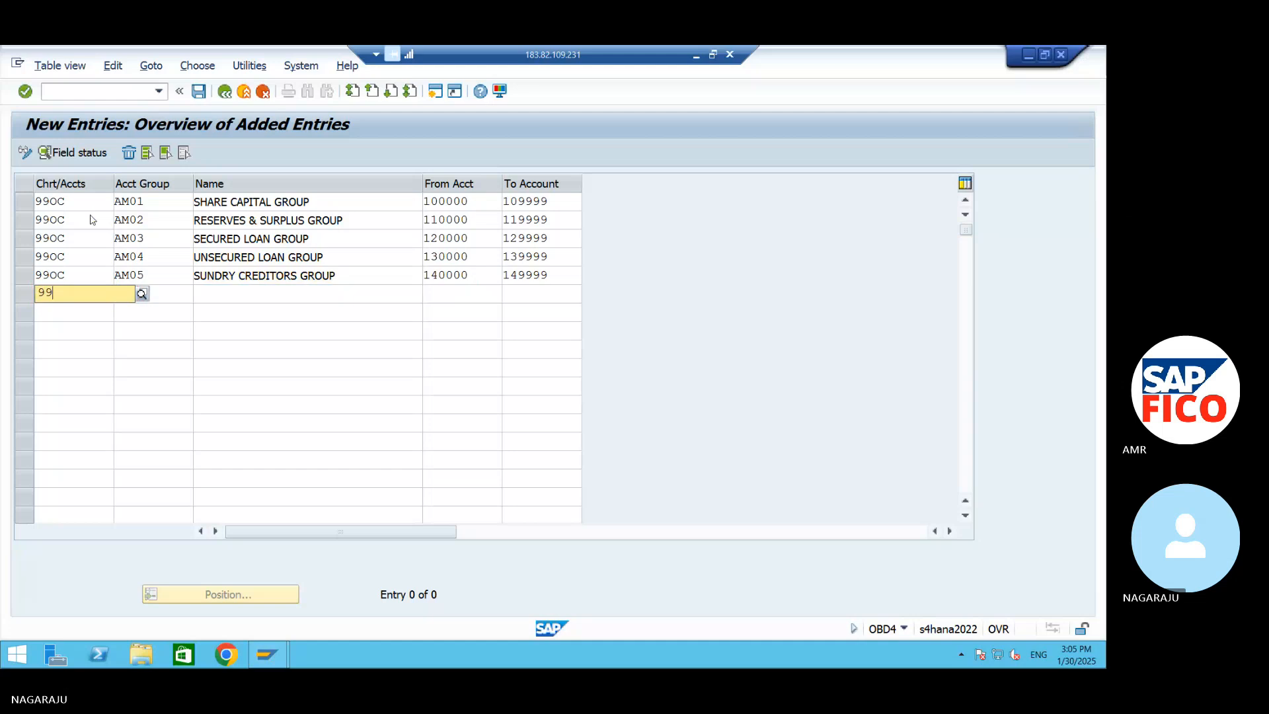
key(Tab)
text(AM06)
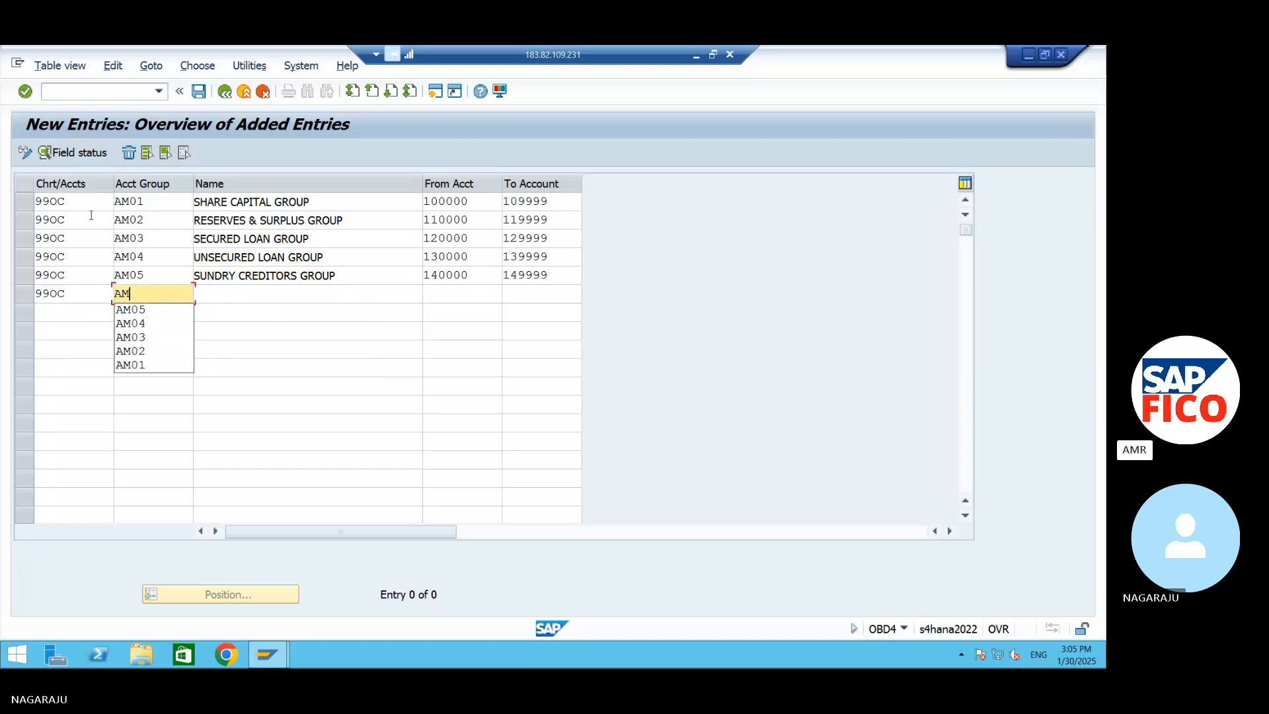
key(Tab)
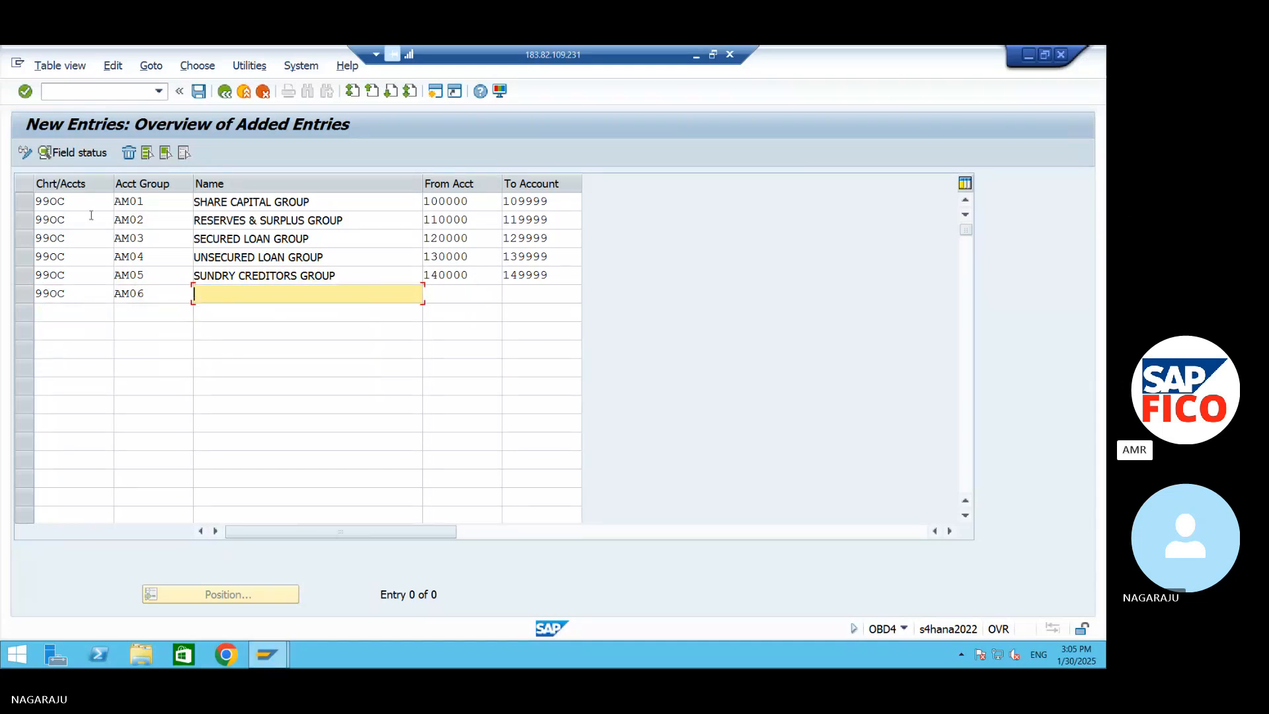
text(TAX PAYBLE)
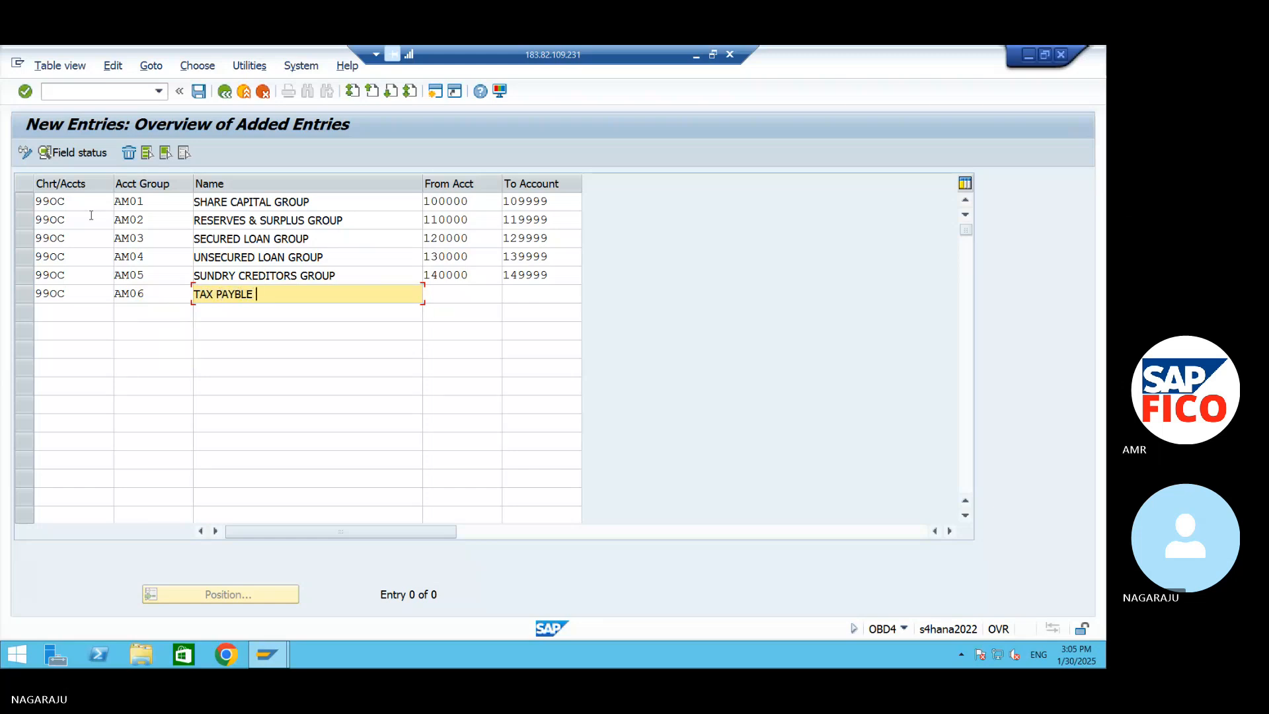
key(Tab)
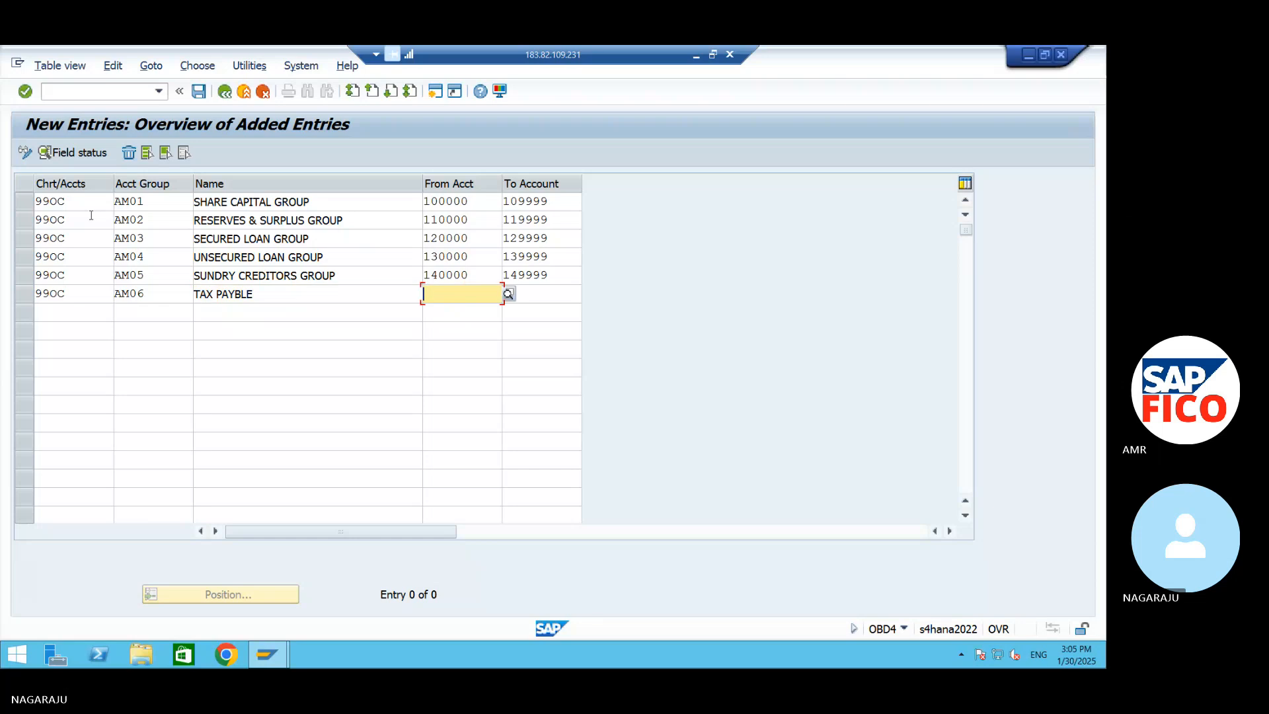
Set the account number range of group AM06 from 150000 to 159999 and save the new entries
text(150000)
key(Tab)
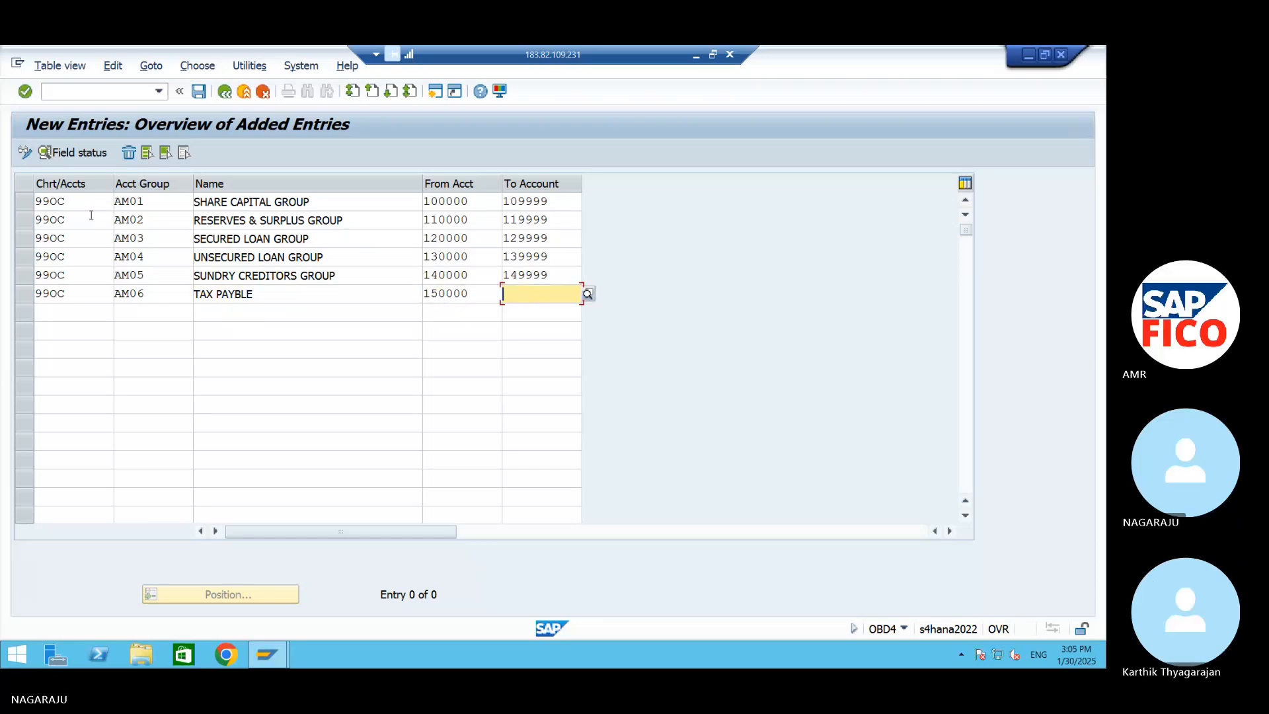
text(16)
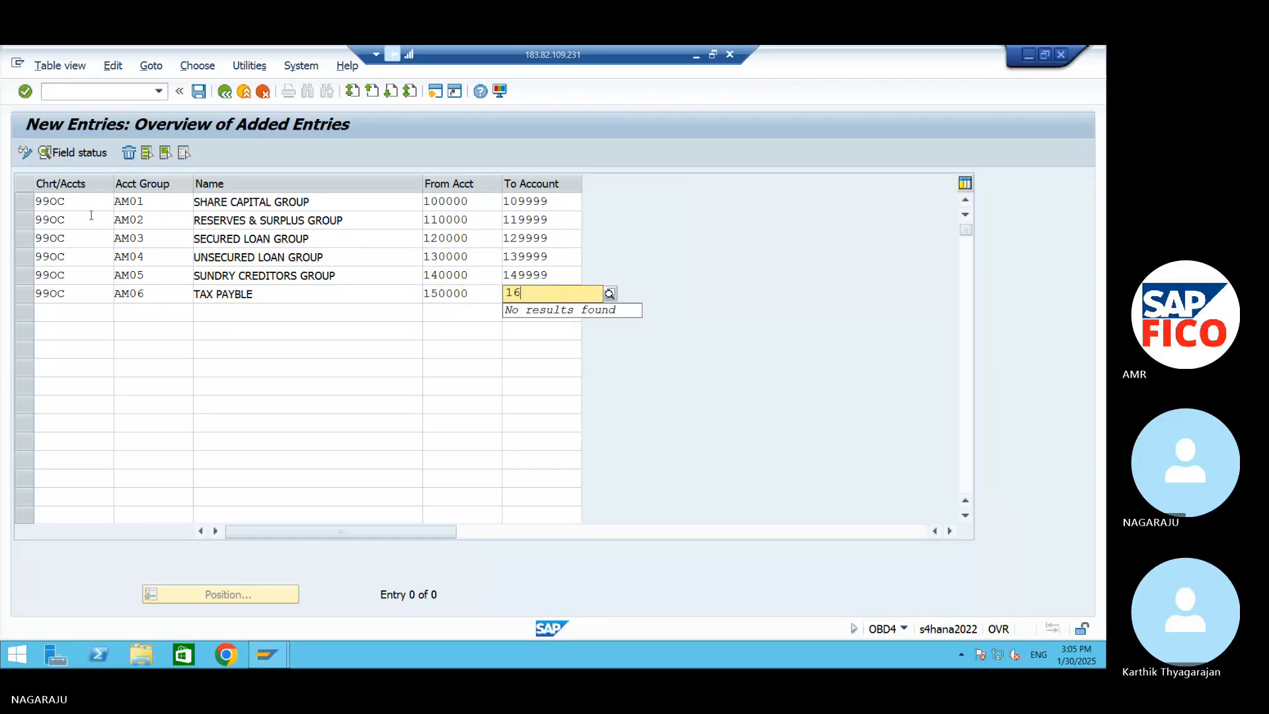
key(BackSpace)
text(59999)
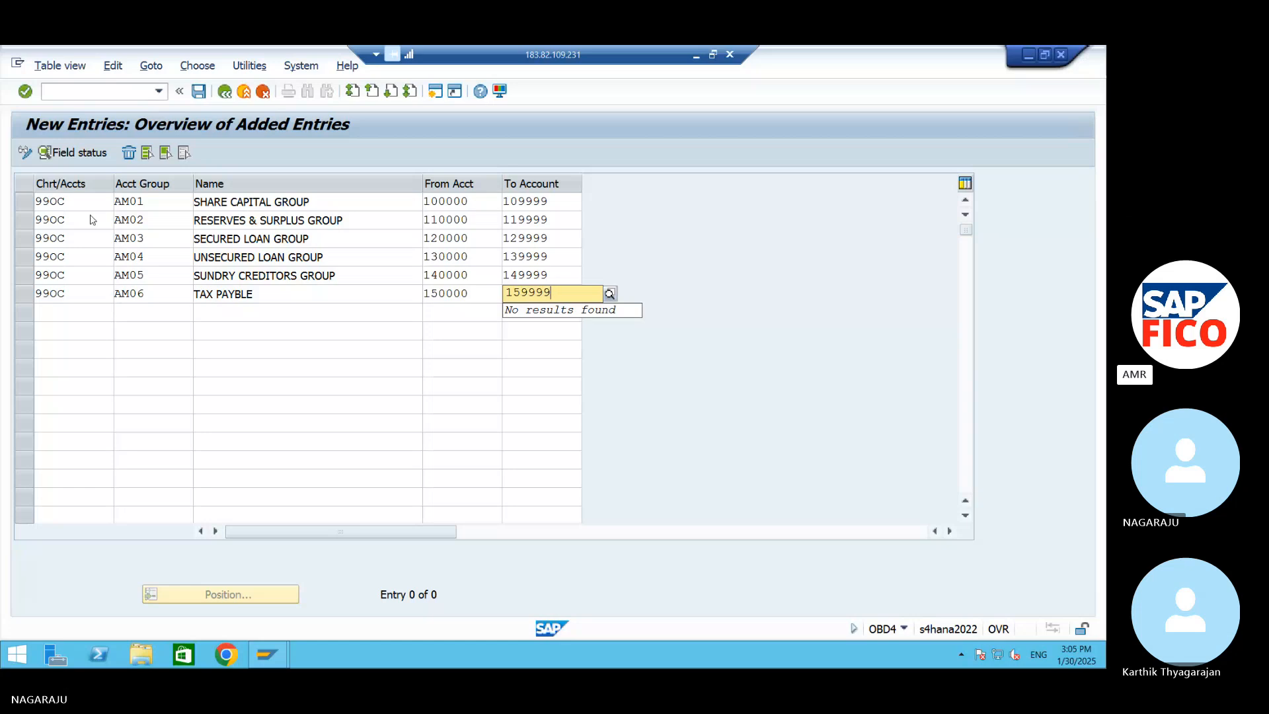
click(199, 92)
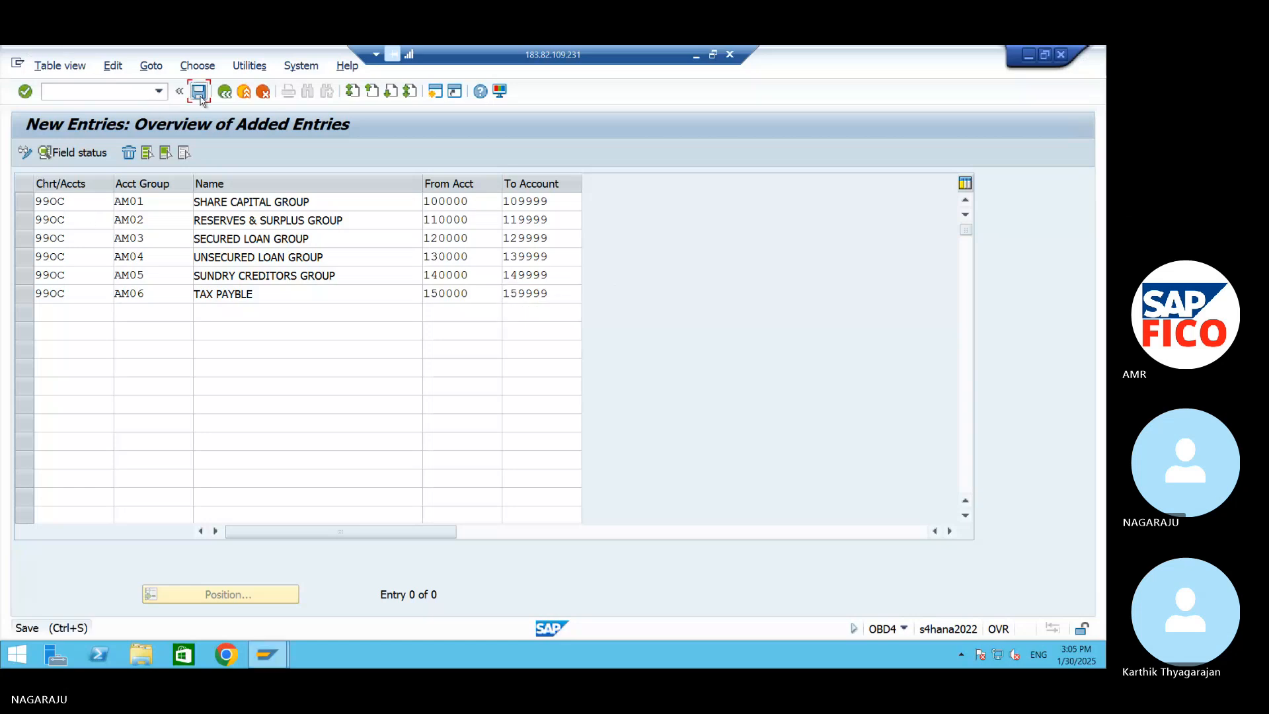
click(358, 341)
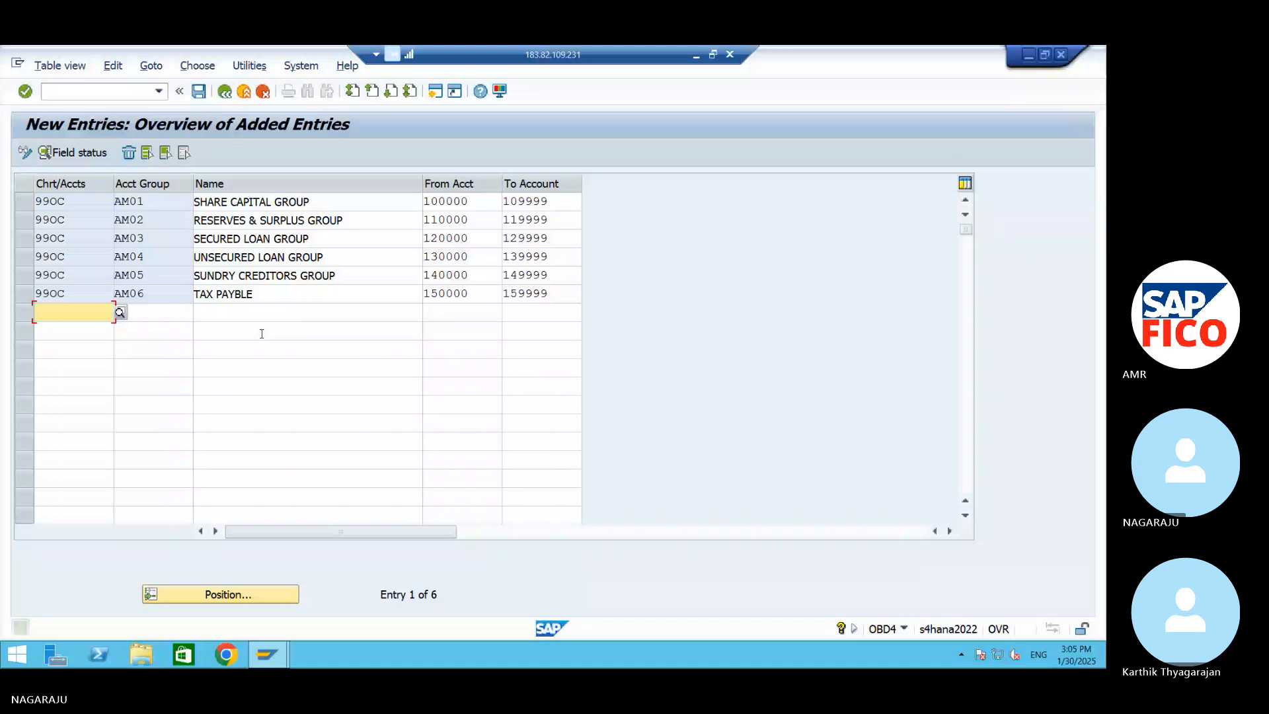
Start the seventh row with chart of accounts 99OC and account group AM07
text(990)
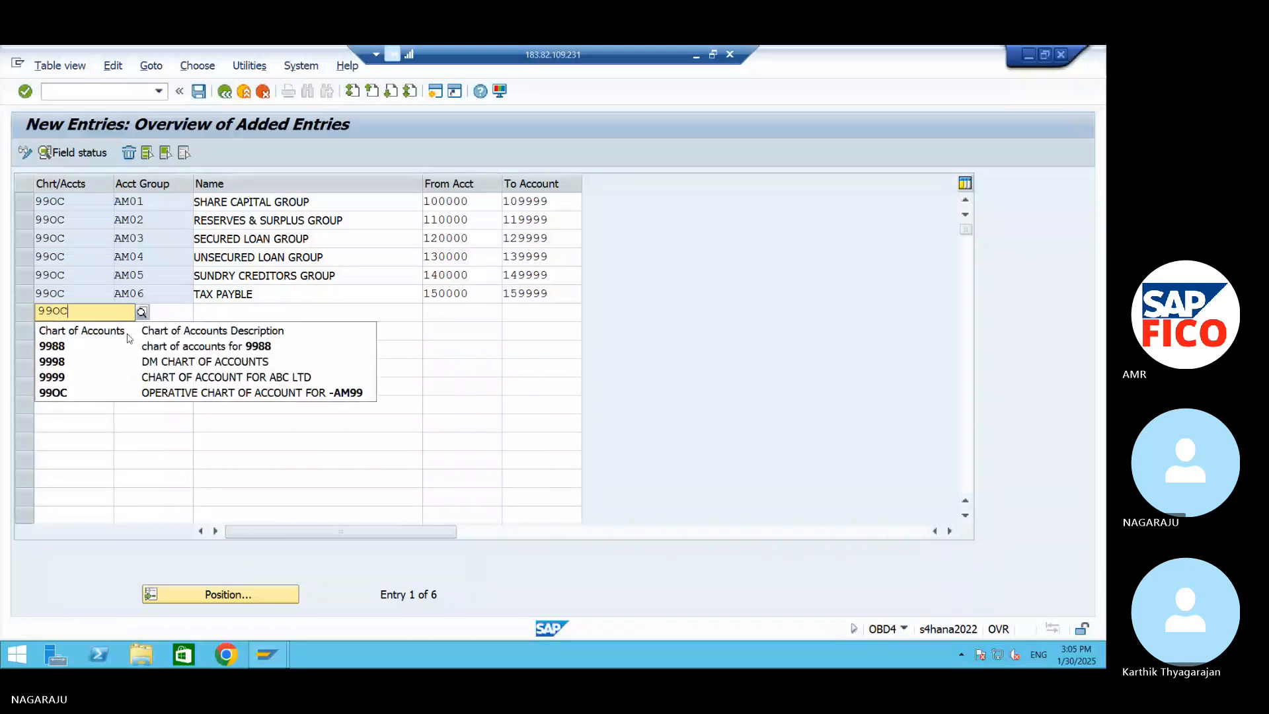
text(C)
key(Tab)
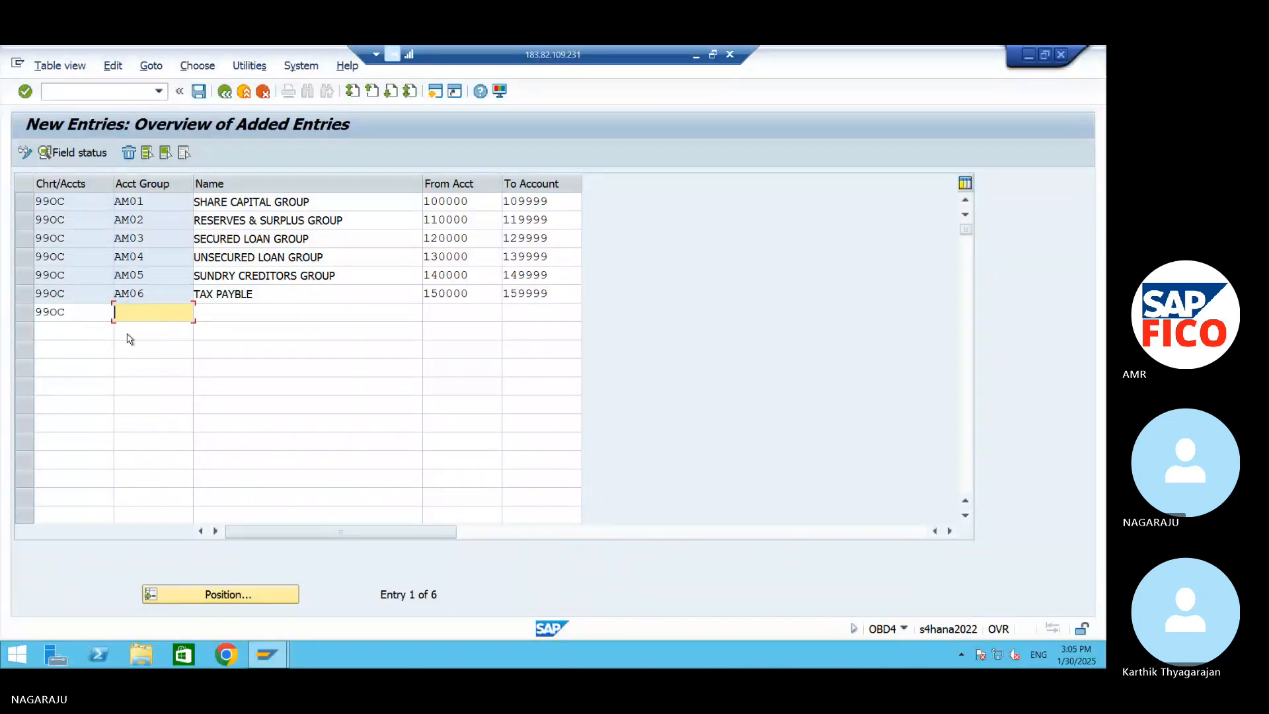
text(AM07)
key(Tab)
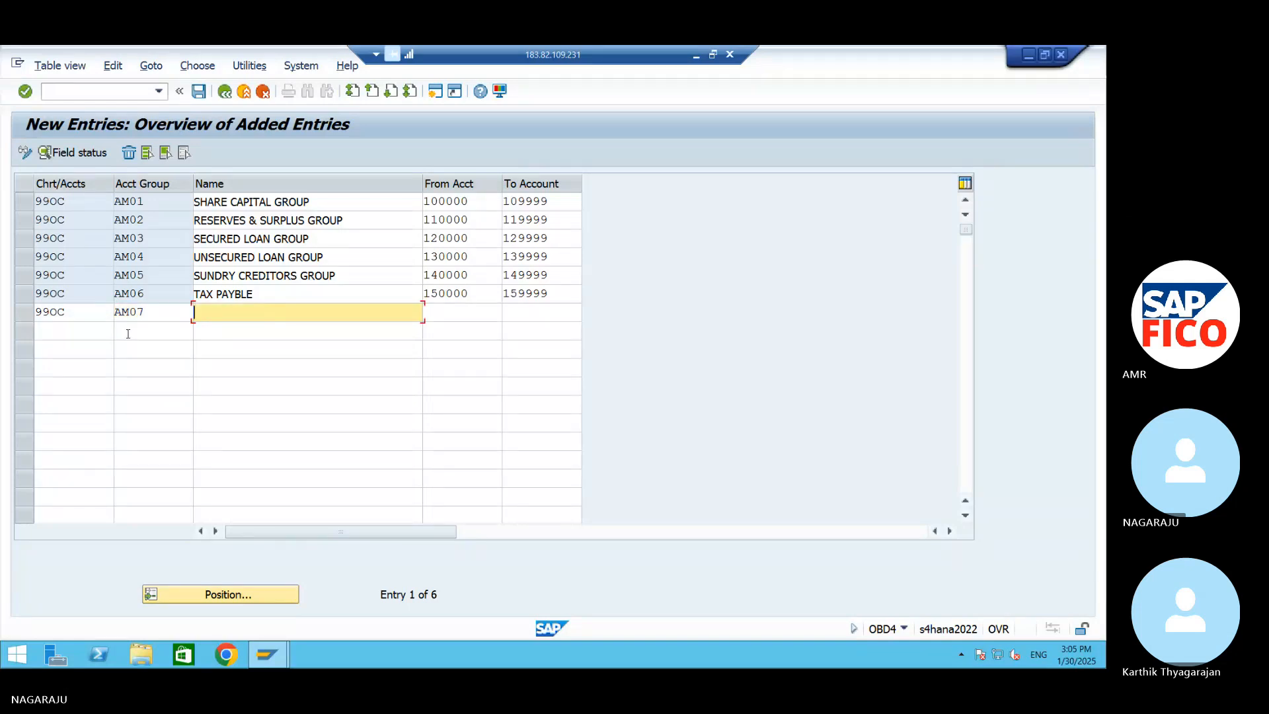
Name account group AM07 CURRENT LIABULITIES & PROV GRO
text(CURRENT LIABULITIES )
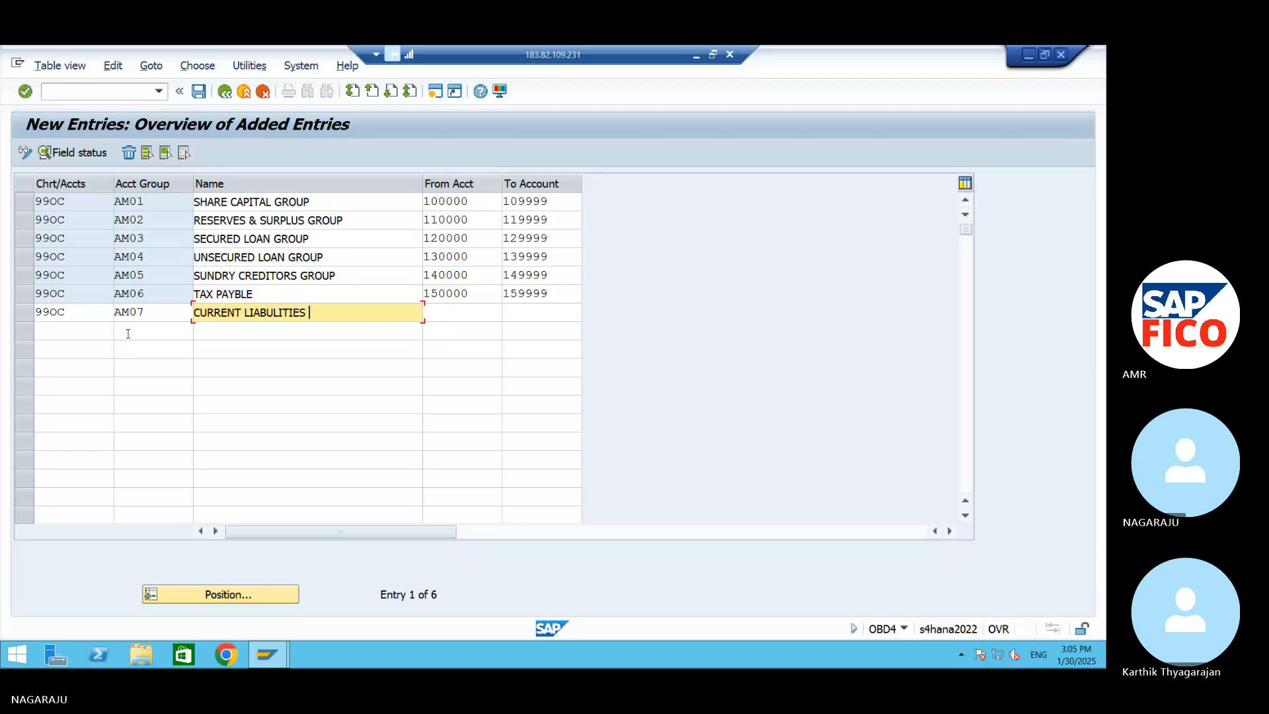
text(& PROV GRO)
key(Tab)
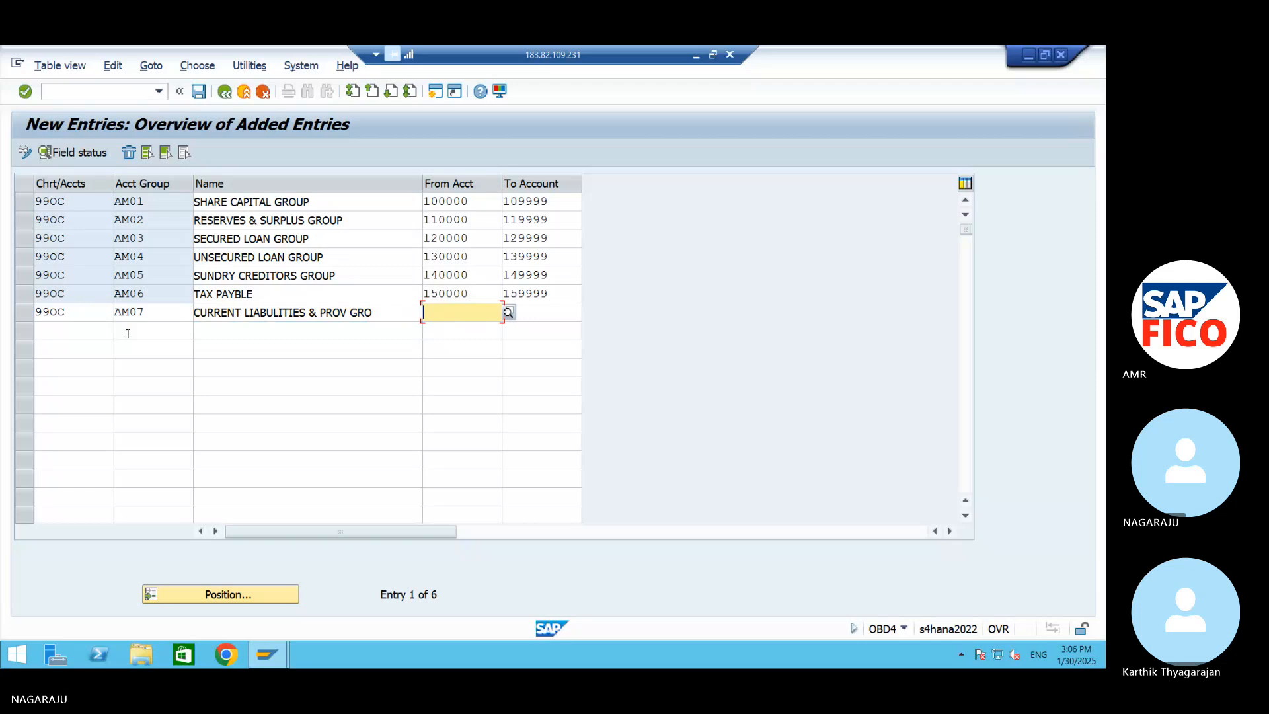
Set the account number range of group AM07 from 160000 to 169999
text(160000)
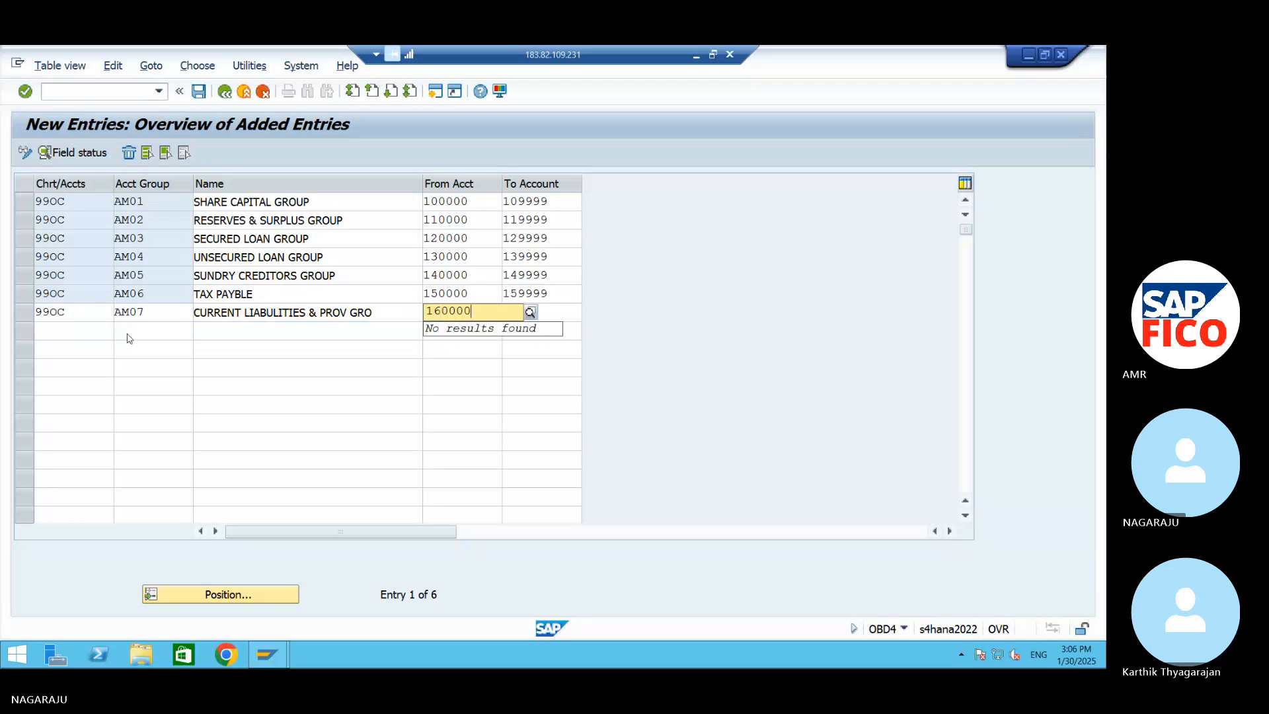
key(Tab)
text(169999)
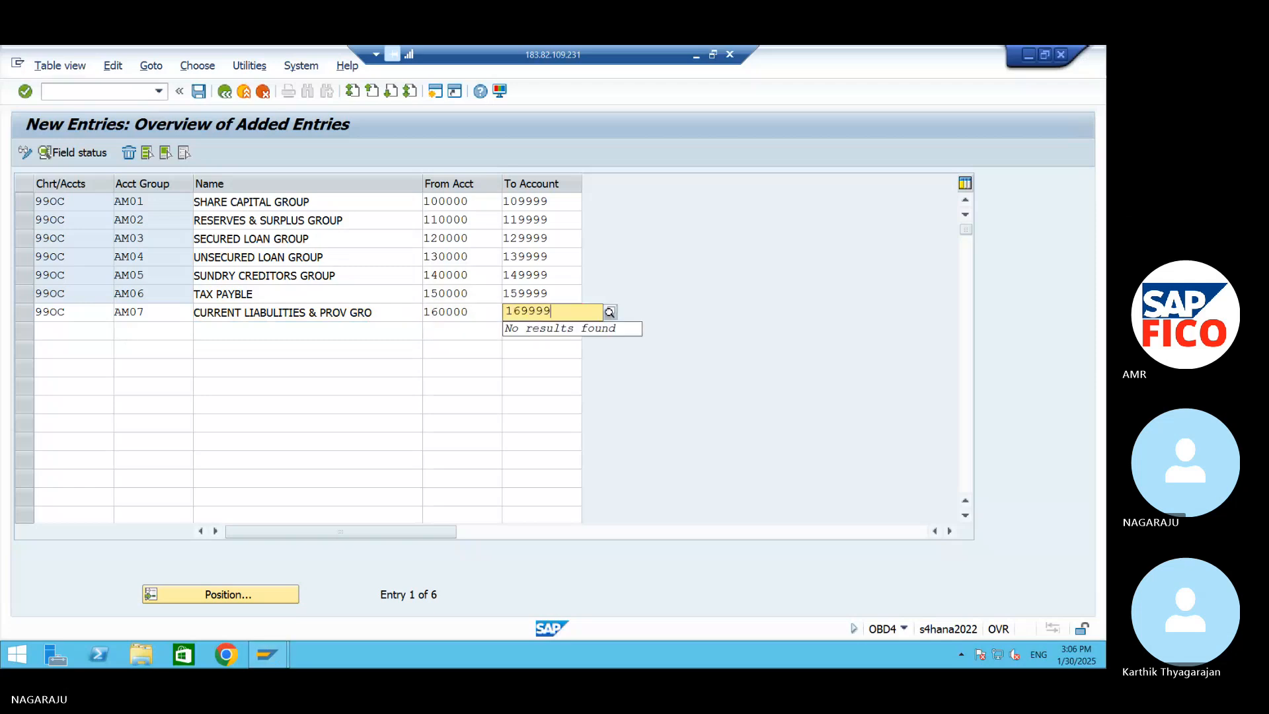
key(Tab)
Fill the eighth row with chart of accounts 99OC and account group AM08, named FIXED ASSET GROUP
text(99)
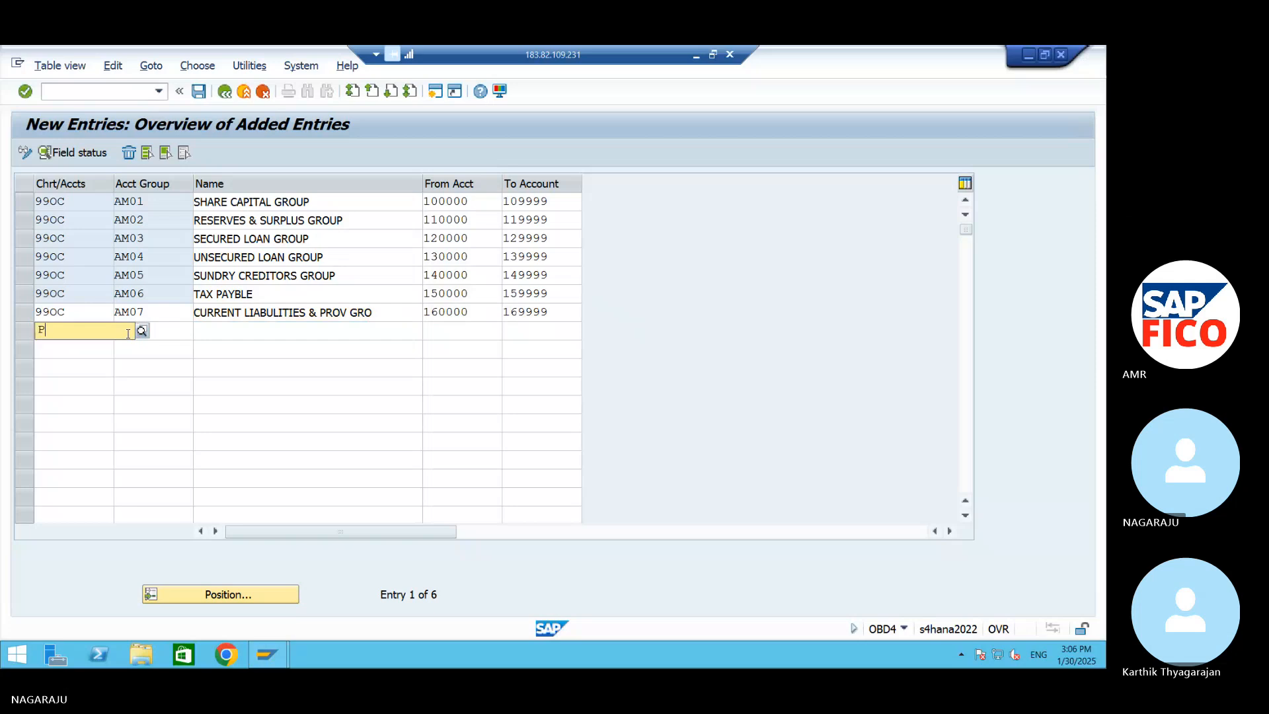
text(0C)
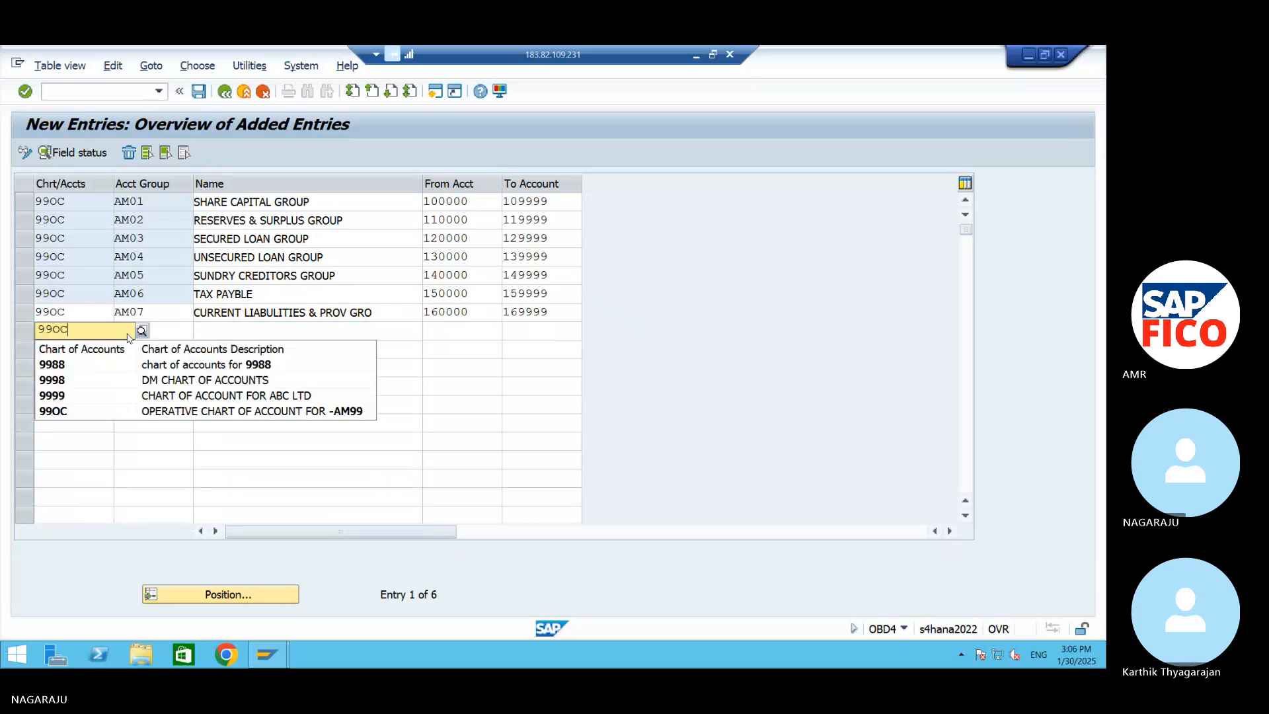
key(Tab)
text(AM08)
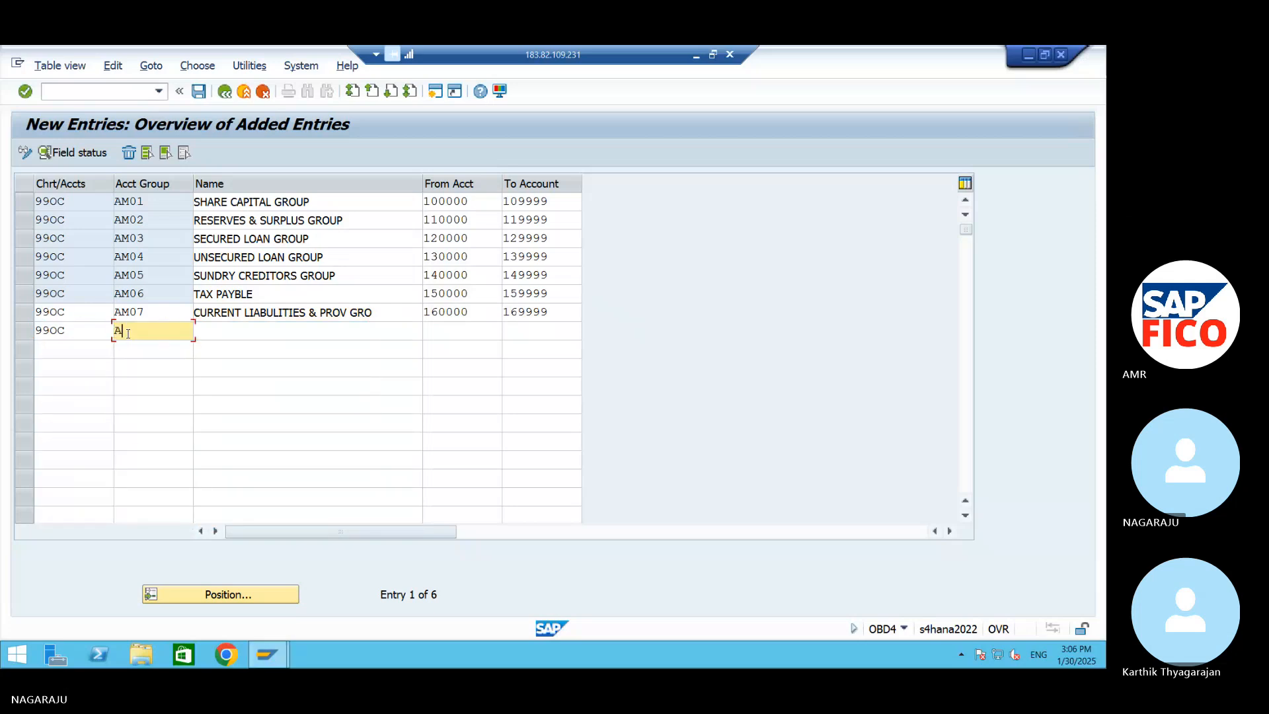
key(Tab)
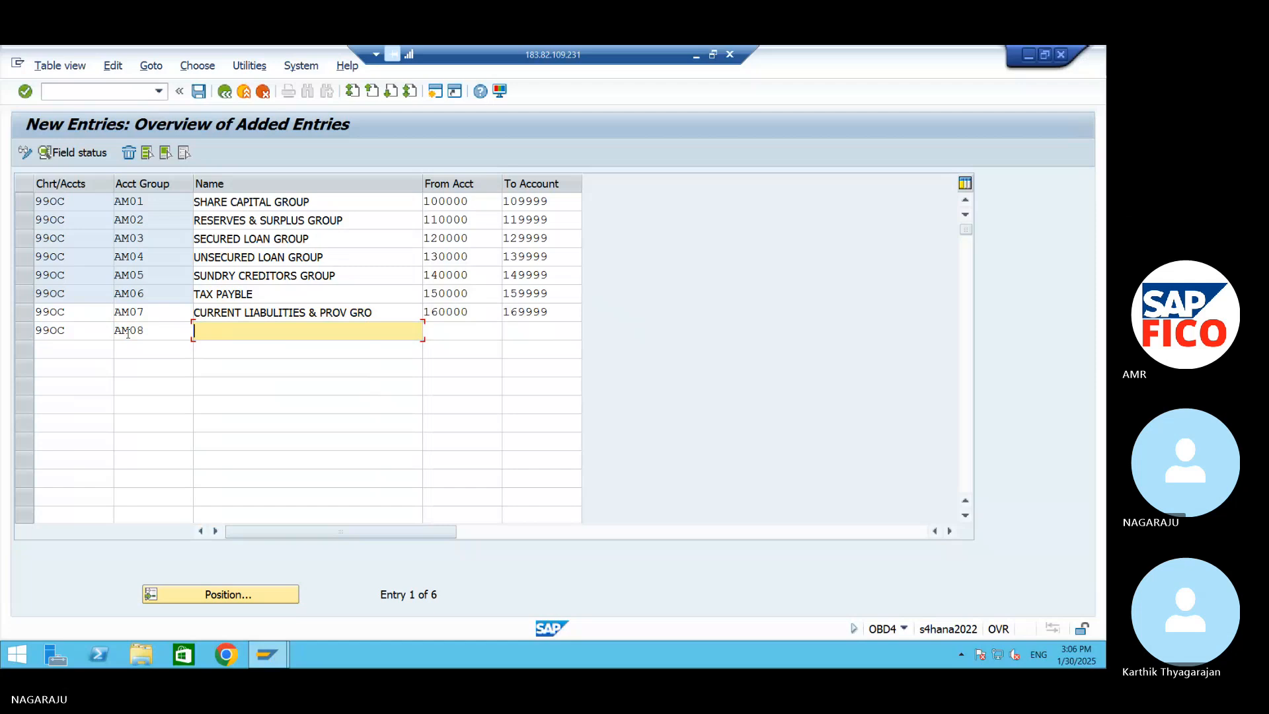
text(FIXED ASSET GROUP)
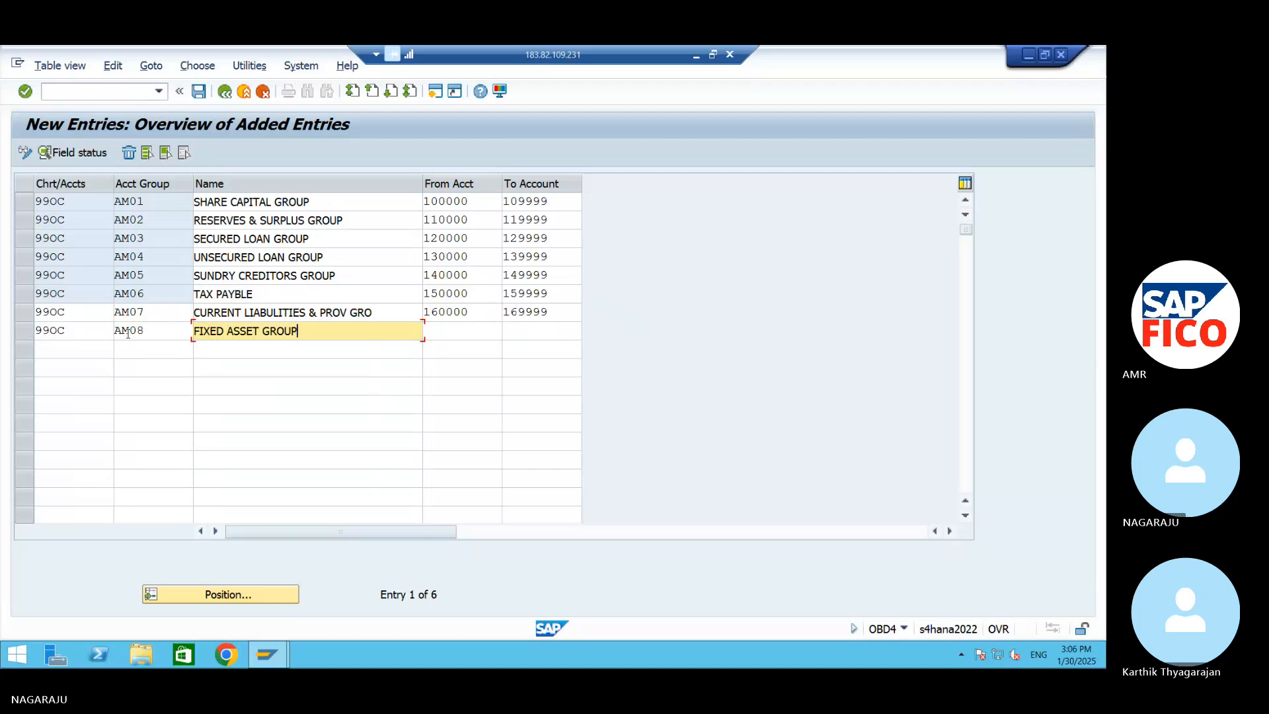
key(Tab)
text(1)
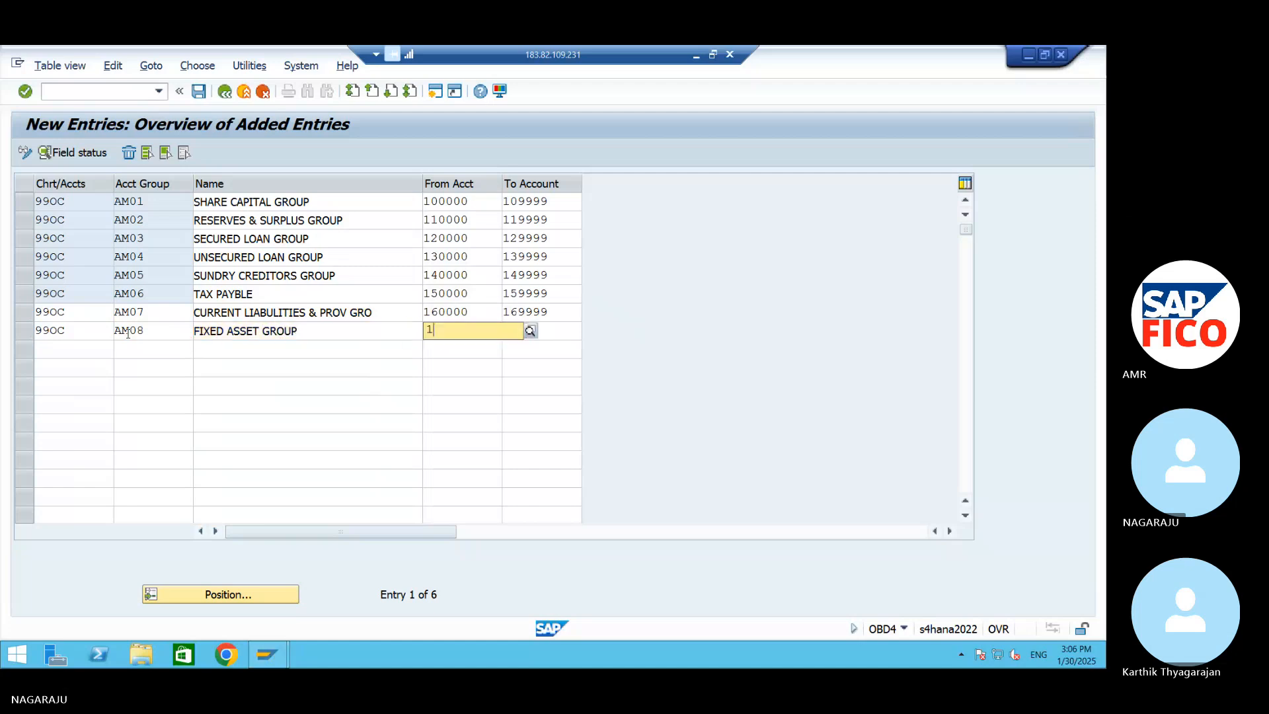
text(7000)
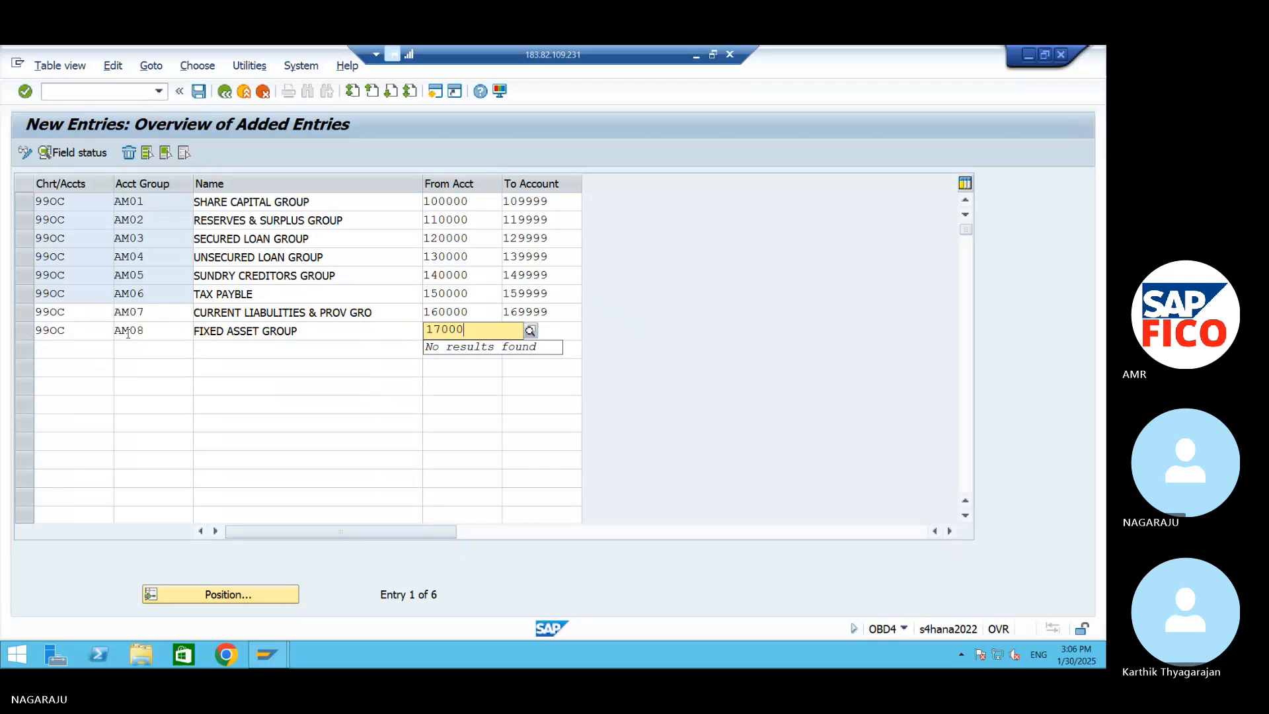
key(BackSpace)
key(BackSpace)
key(BackSpace)
key(BackSpace)
key(BackSpace)
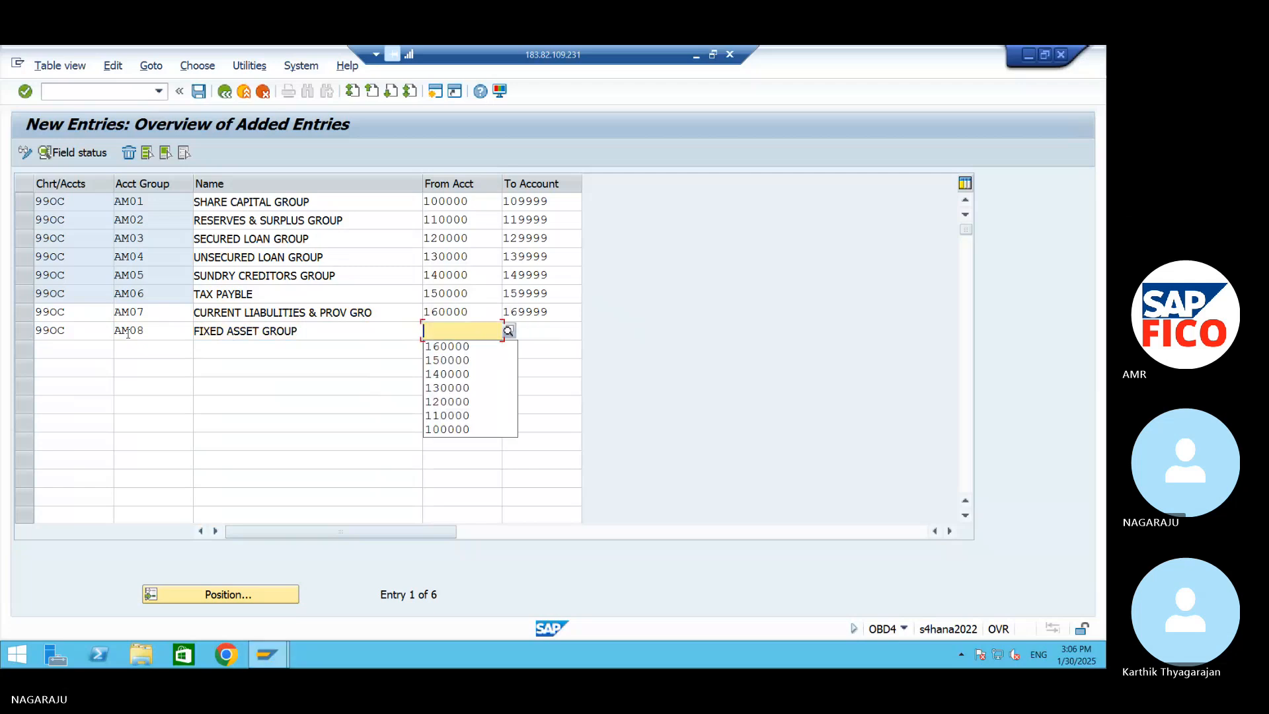
Set the account number range of group AM08 from 200000 to 209999
text(200000)
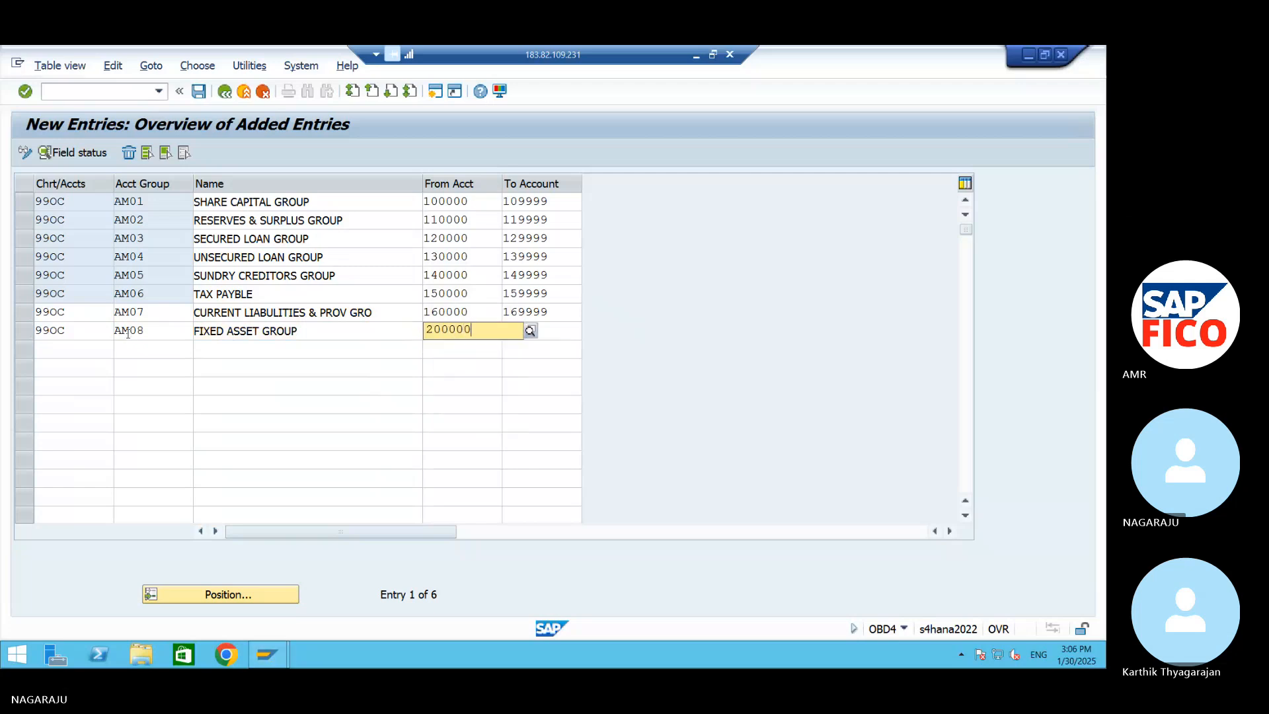
key(Tab)
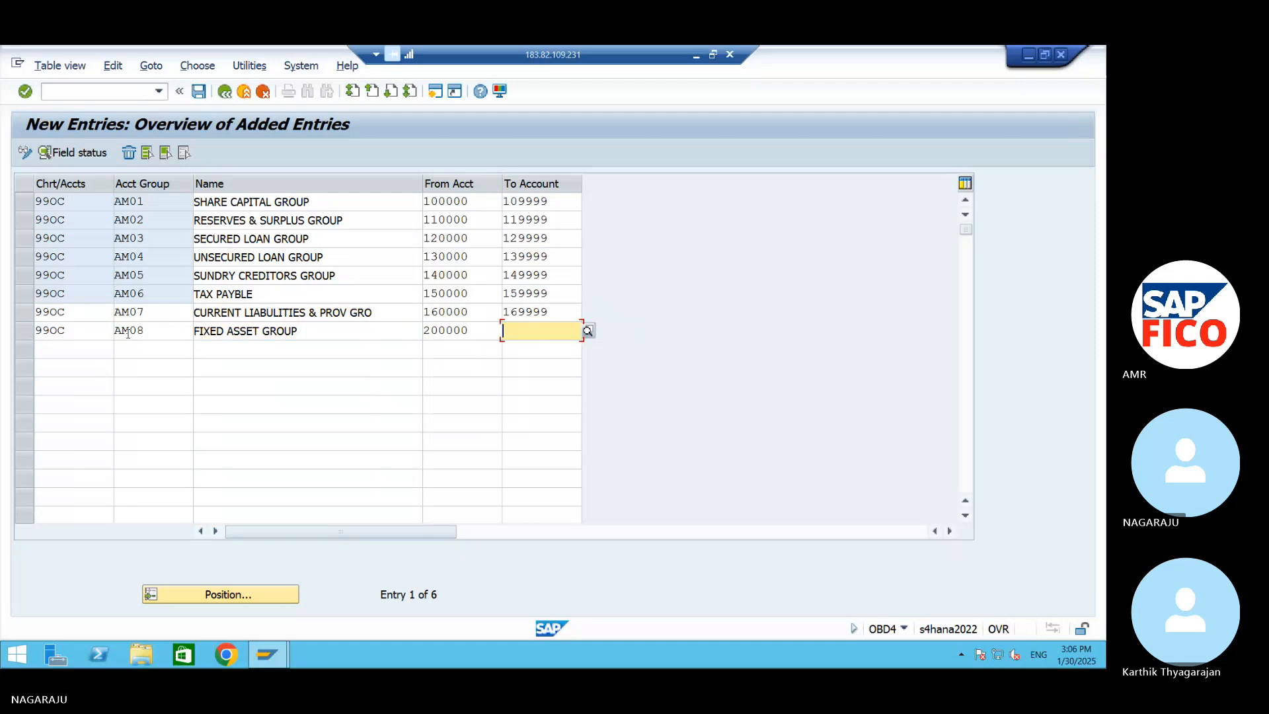
text(20999)
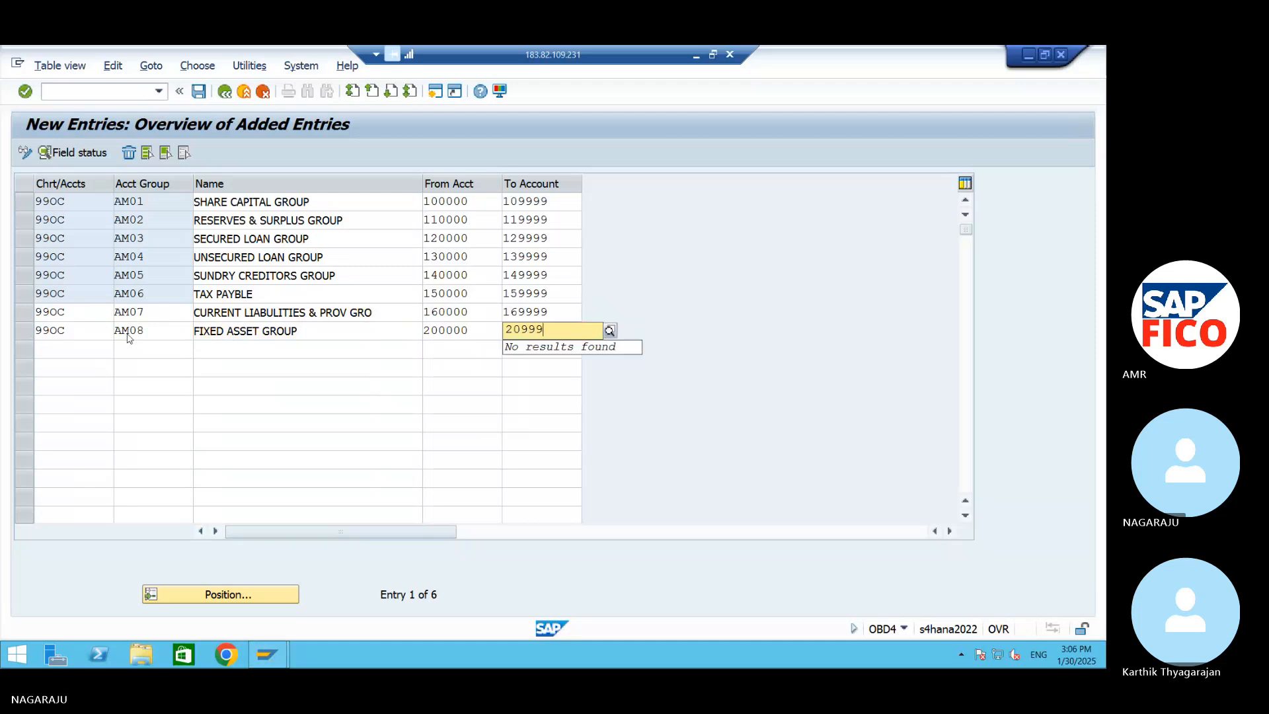
text(9)
key(Tab)
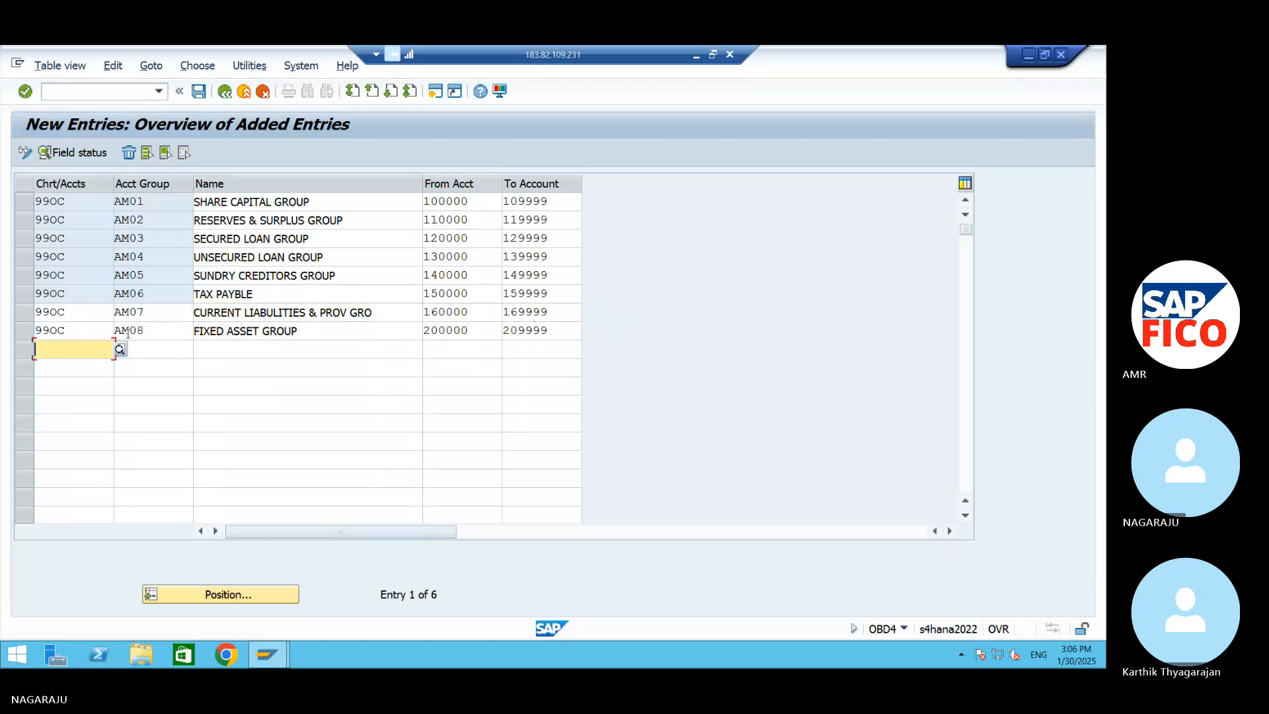
Fill the ninth row with chart of accounts 99OC and account group AM09, named INVENTORIES GROUP
text(990C)
key(Tab)
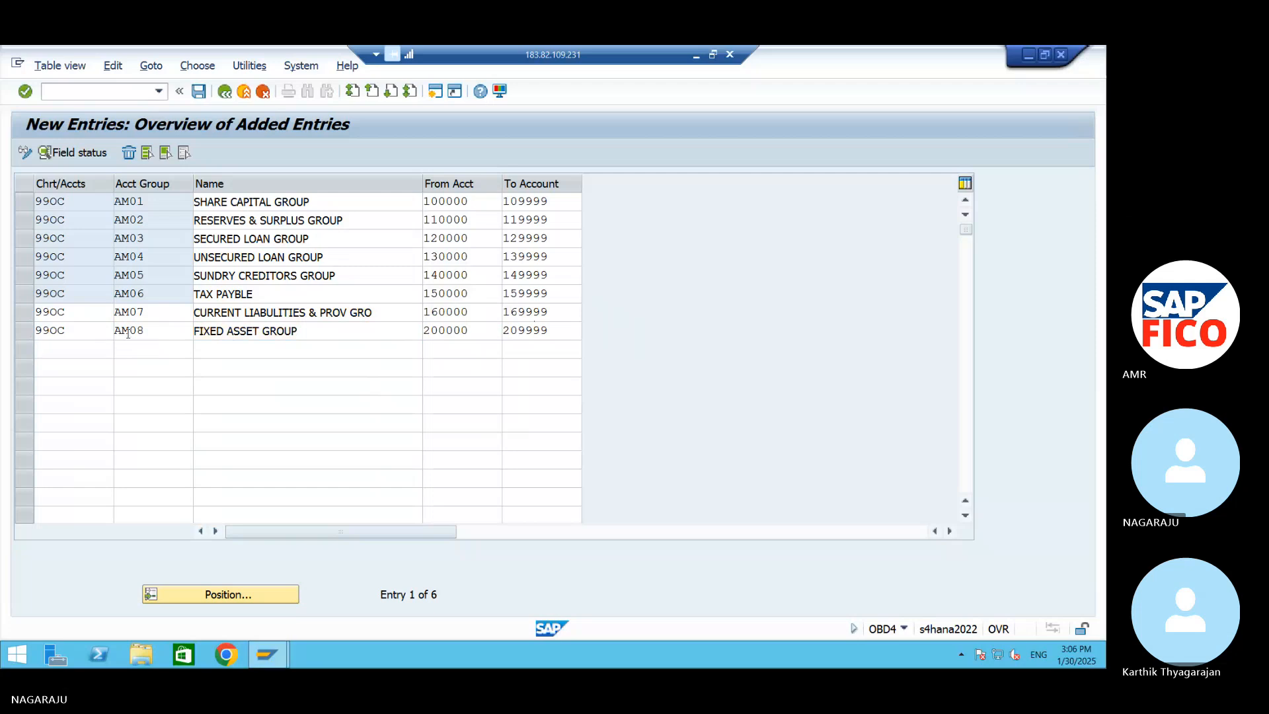
text(AM)
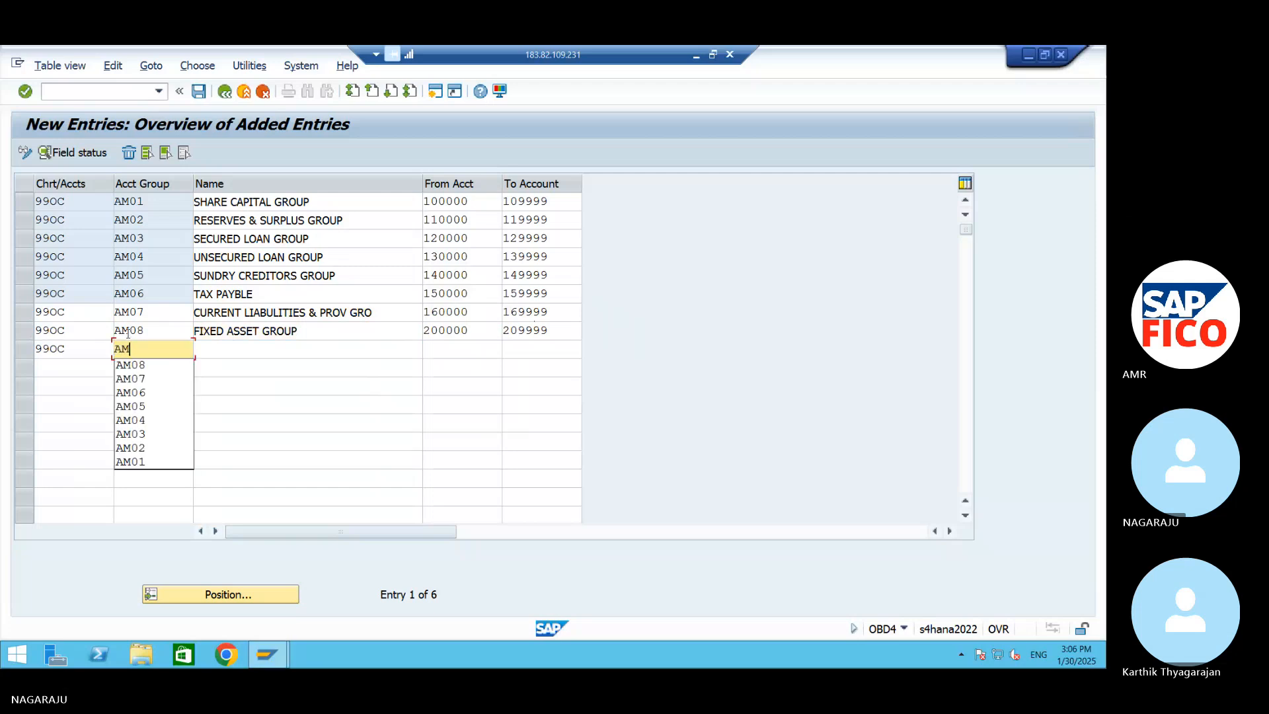
text(09)
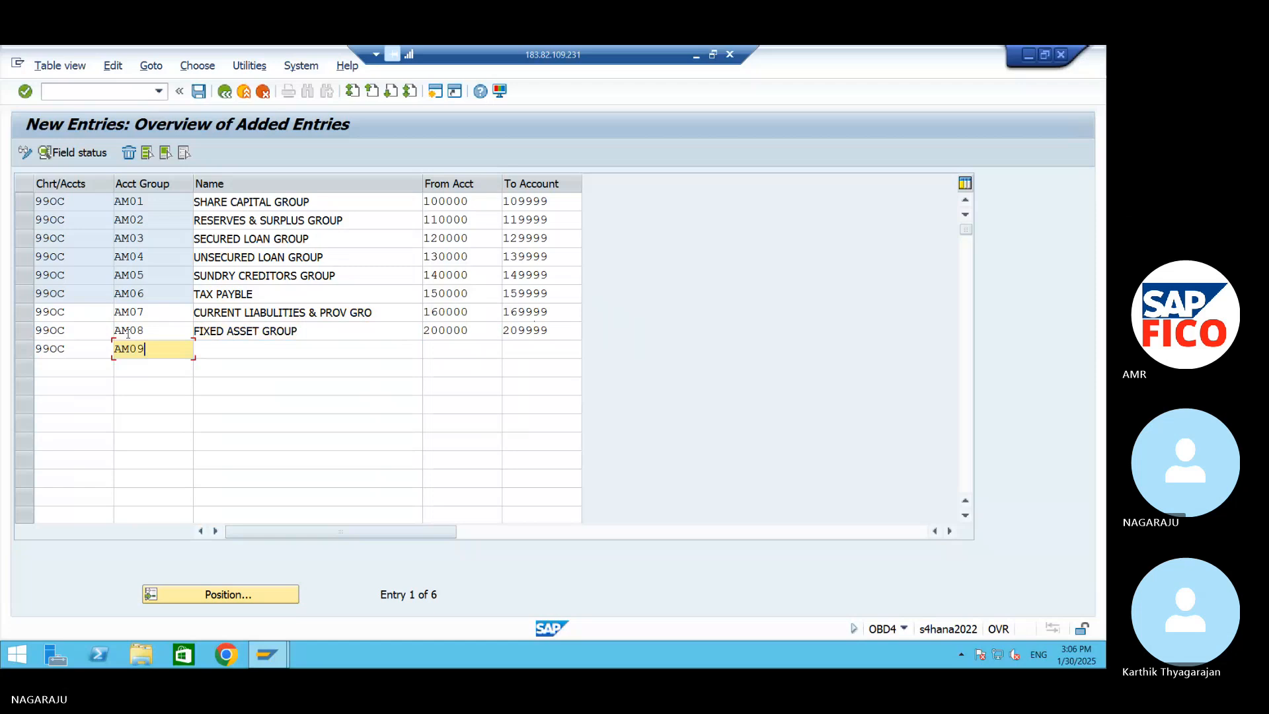
key(Tab)
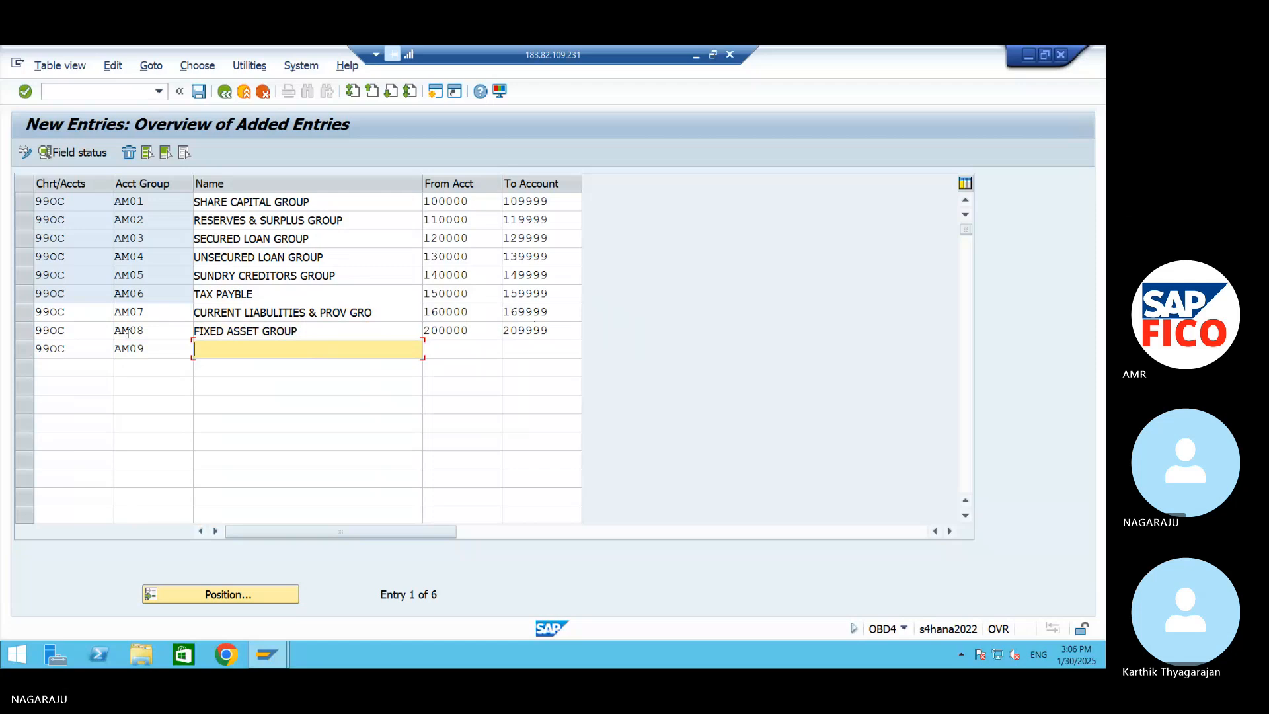
text(INVENTORIES GROUP)
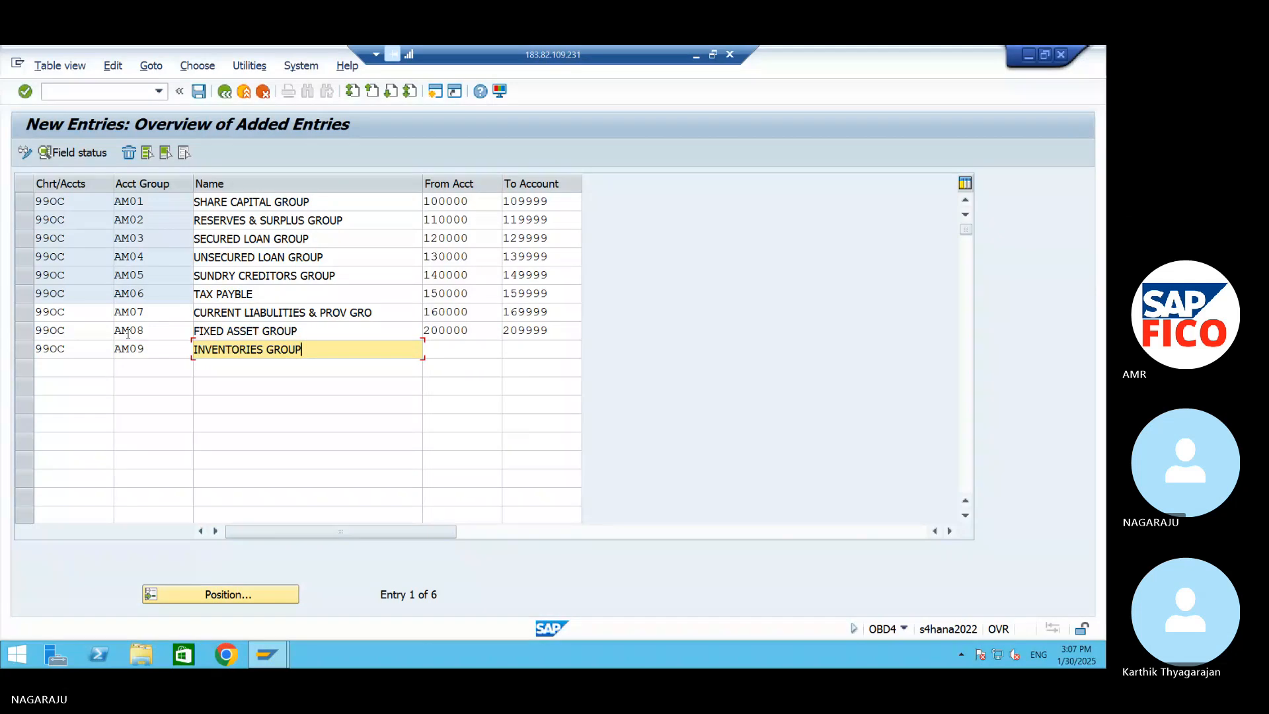
key(Tab)
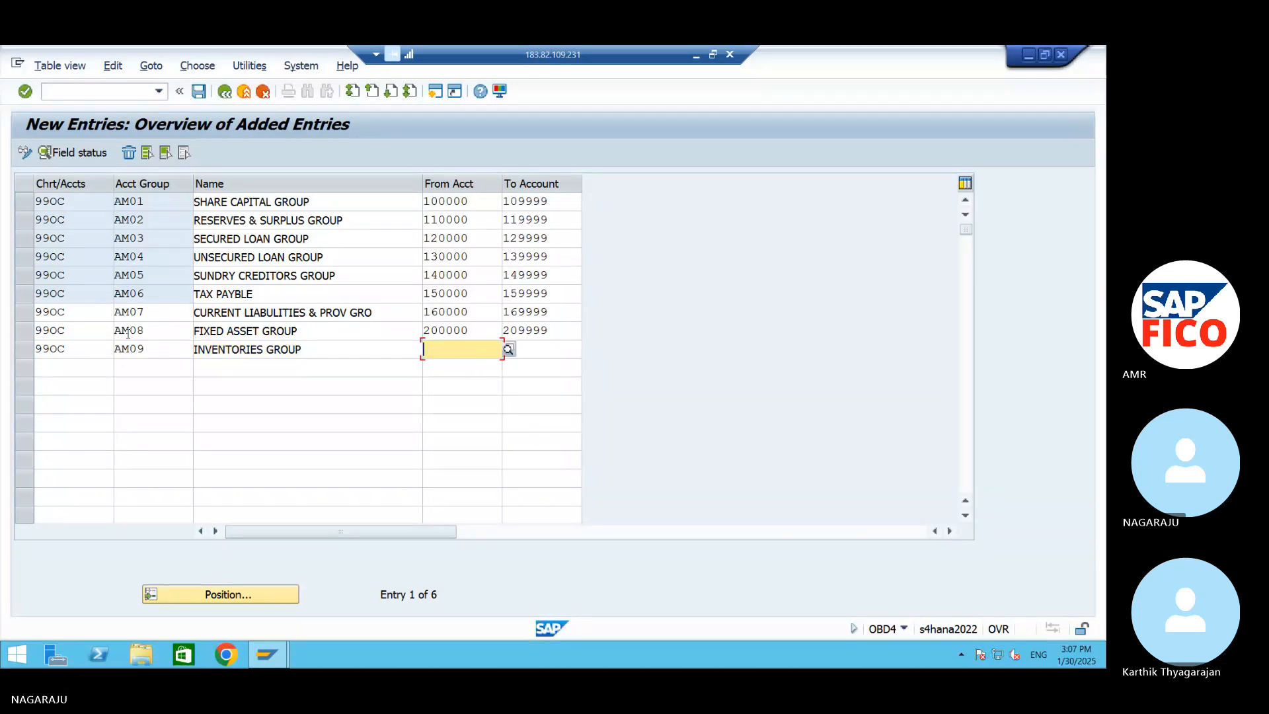
Set the account number range of group AM09 from 210000 to 219999
text(210000)
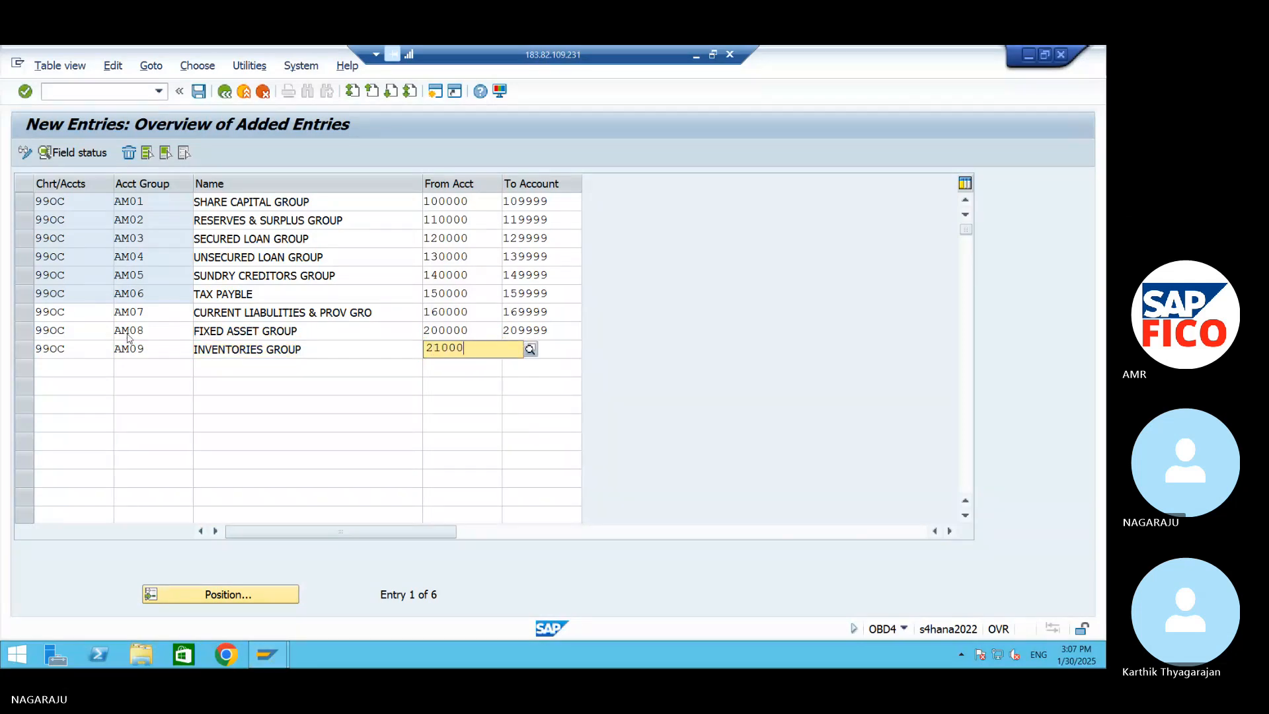
key(Tab)
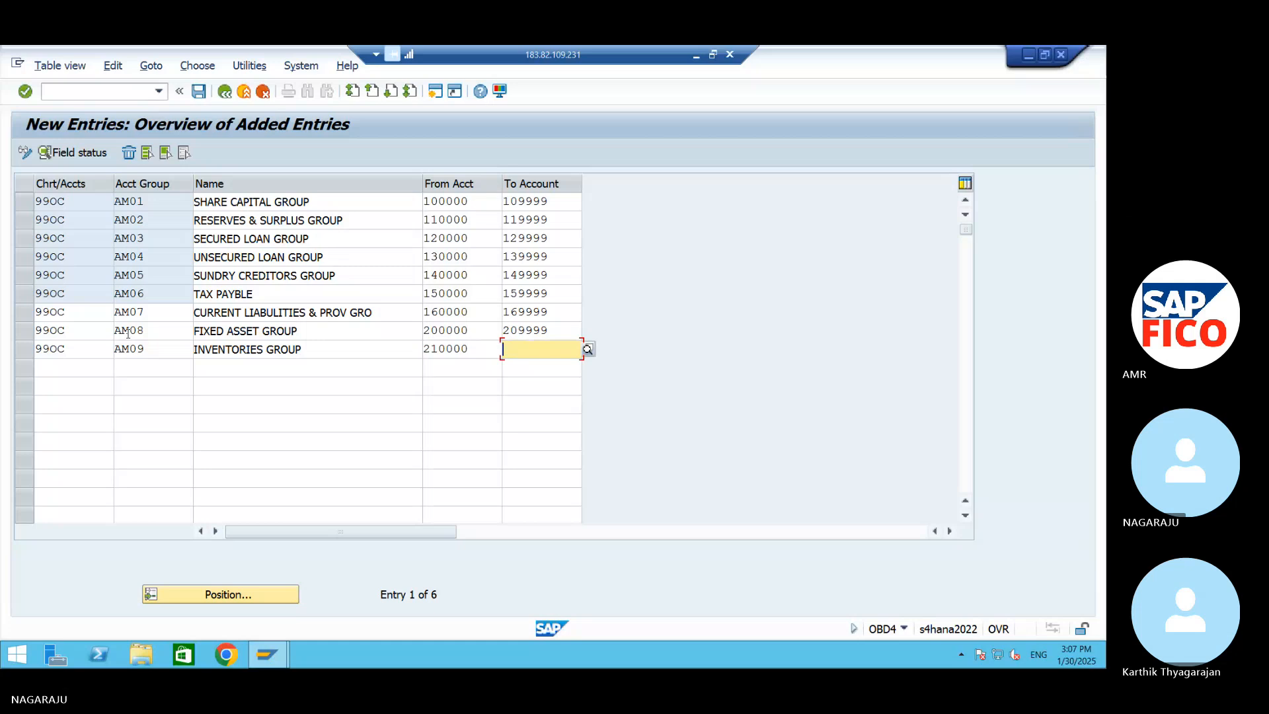
text(219999)
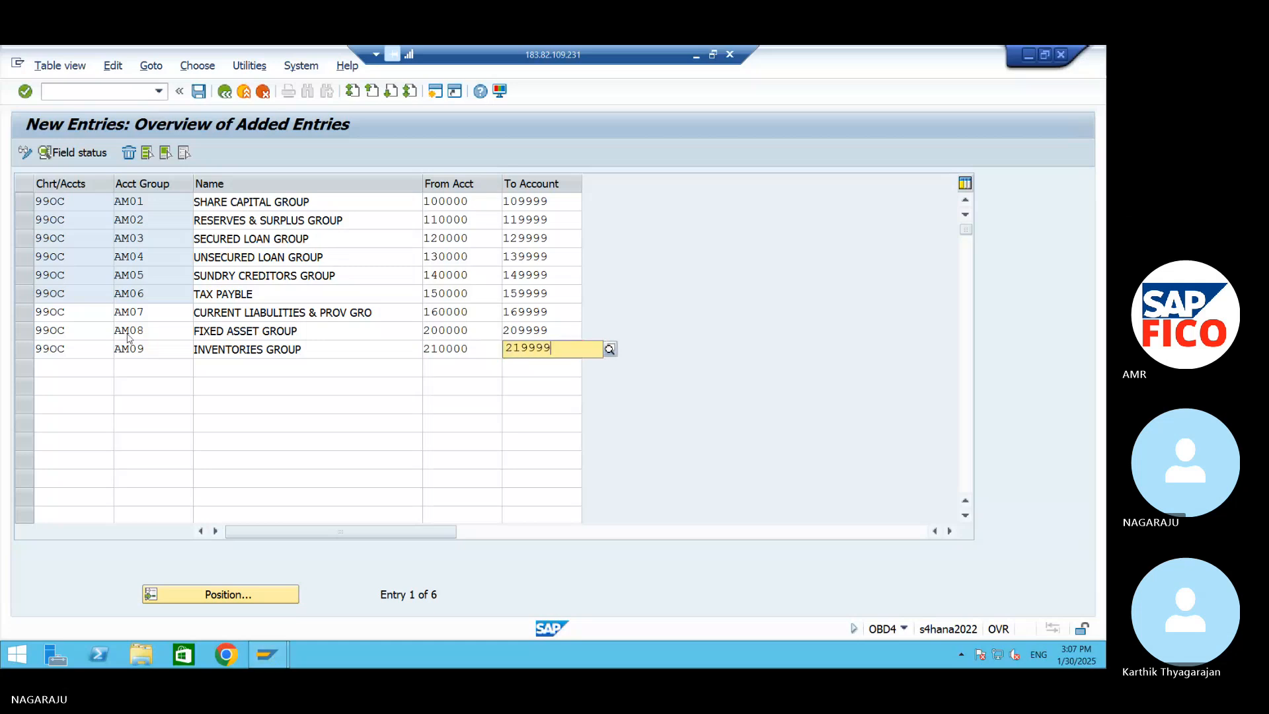
key(Tab)
Start the tenth row with chart of accounts 99oc and account group AM10 in capitals
text(99oc)
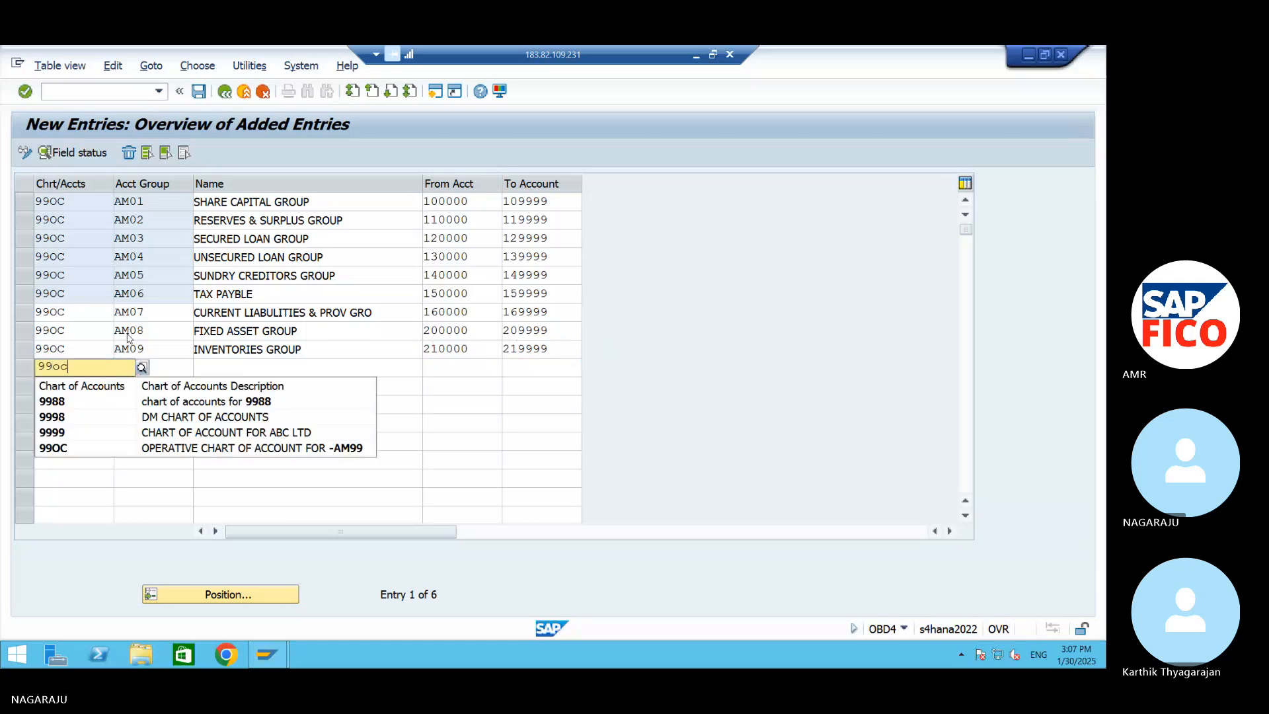
key(Tab)
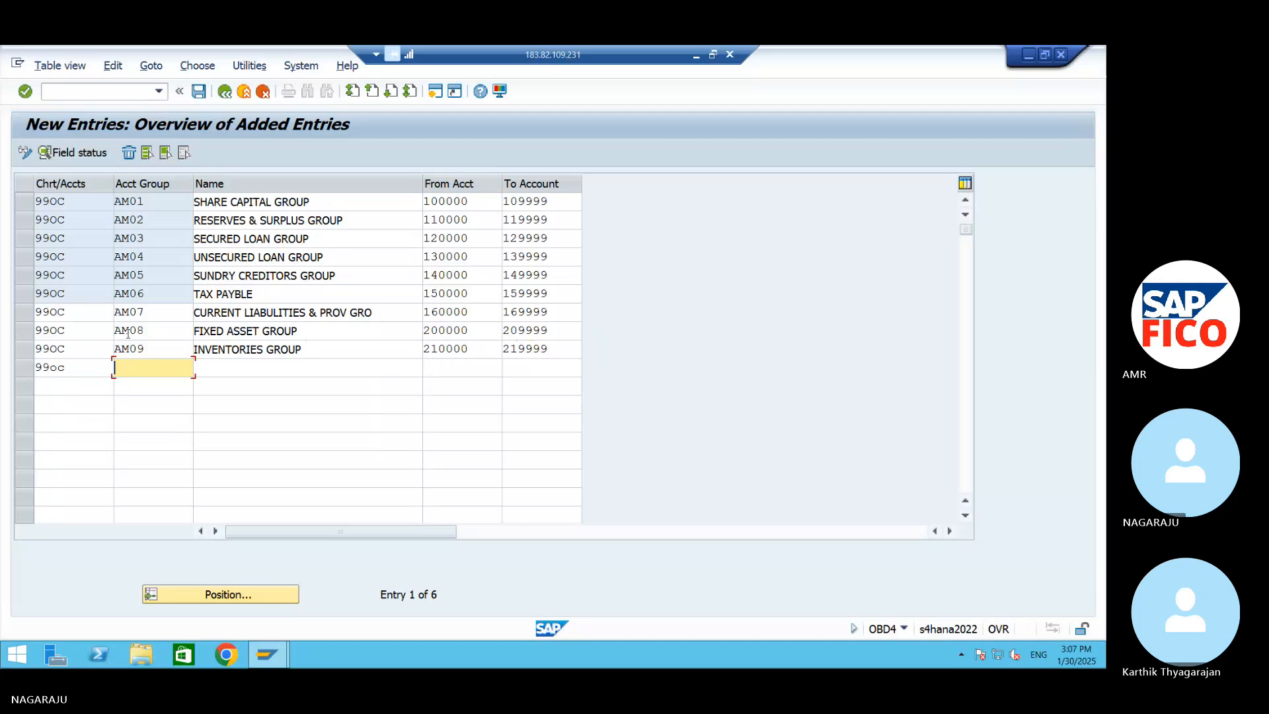
text(am10)
key(Tab)
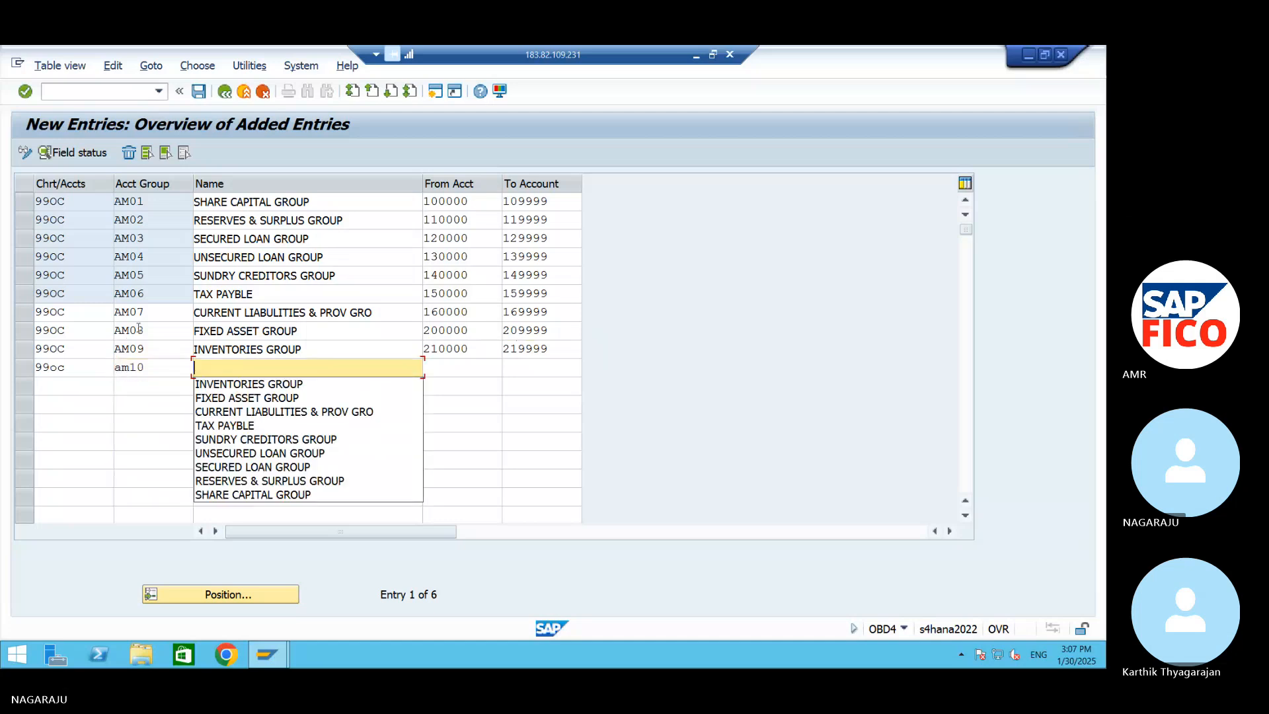
click(160, 369)
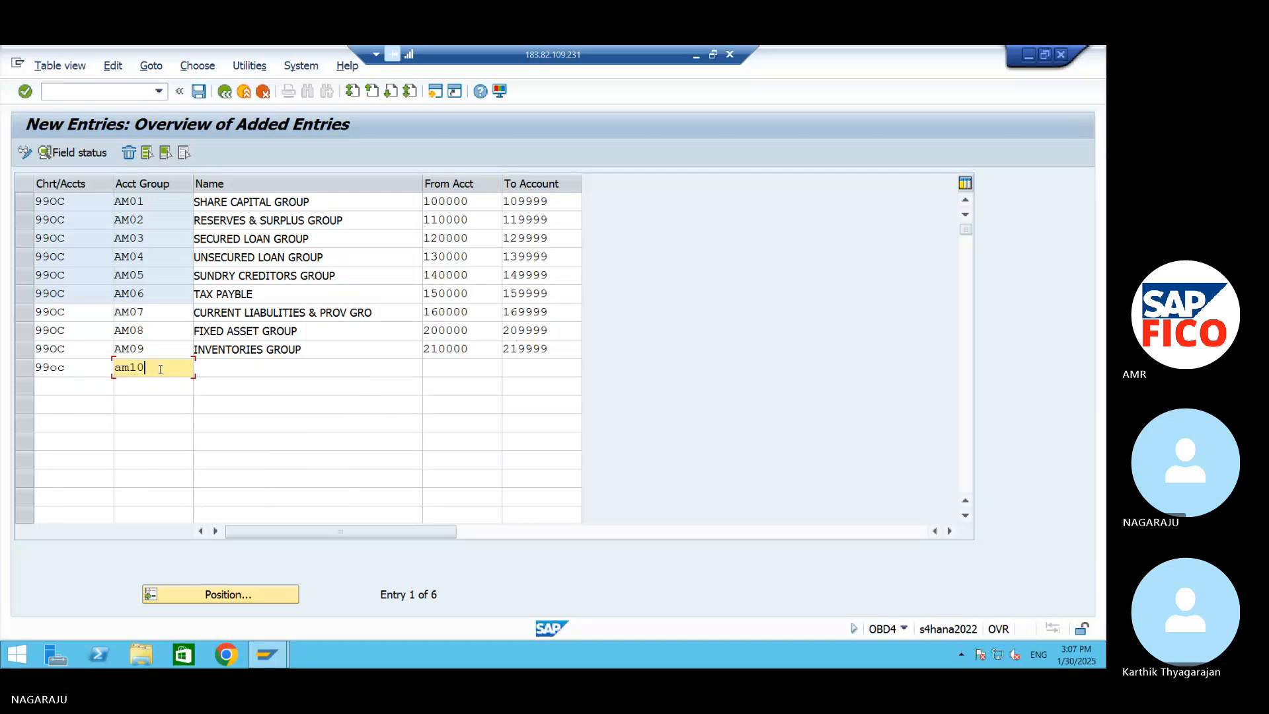
key(BackSpace)
key(BackSpace)
key(BackSpace)
key(BackSpace)
text(AM10)
key(Tab)
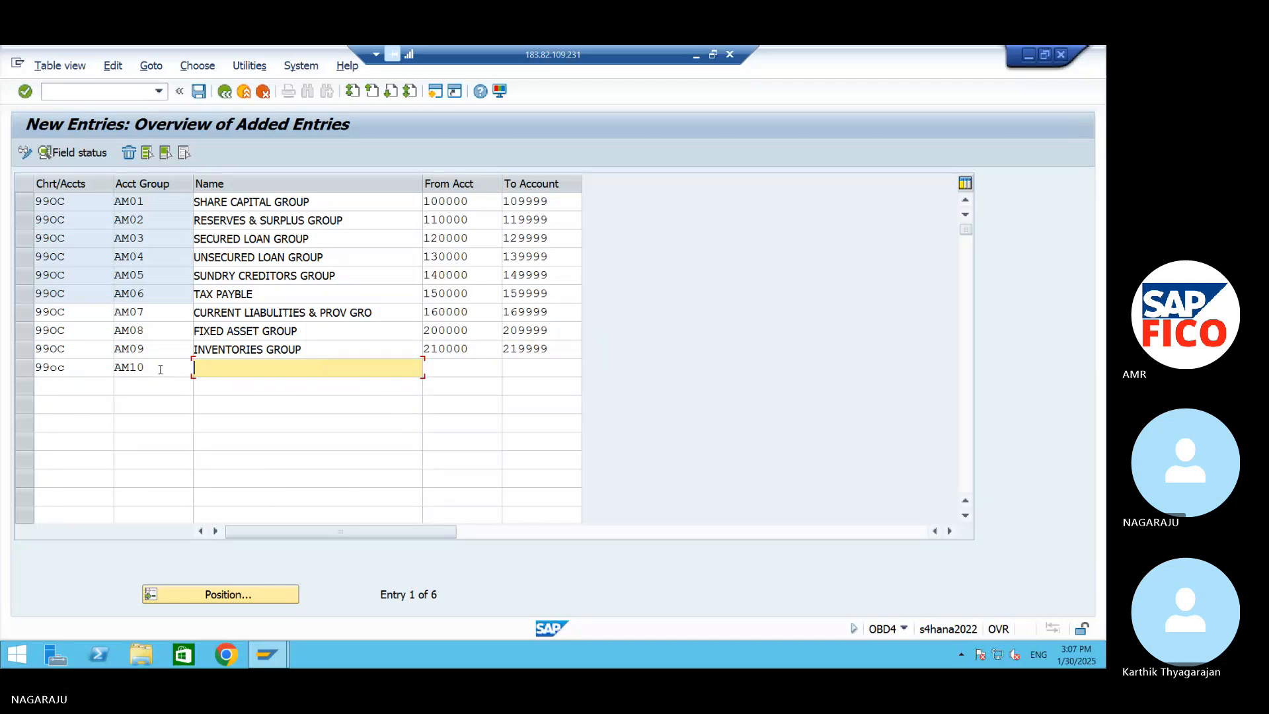
Name account group AM10 CASH & BANK
text(CASH 7 BANK)
key(Tab)
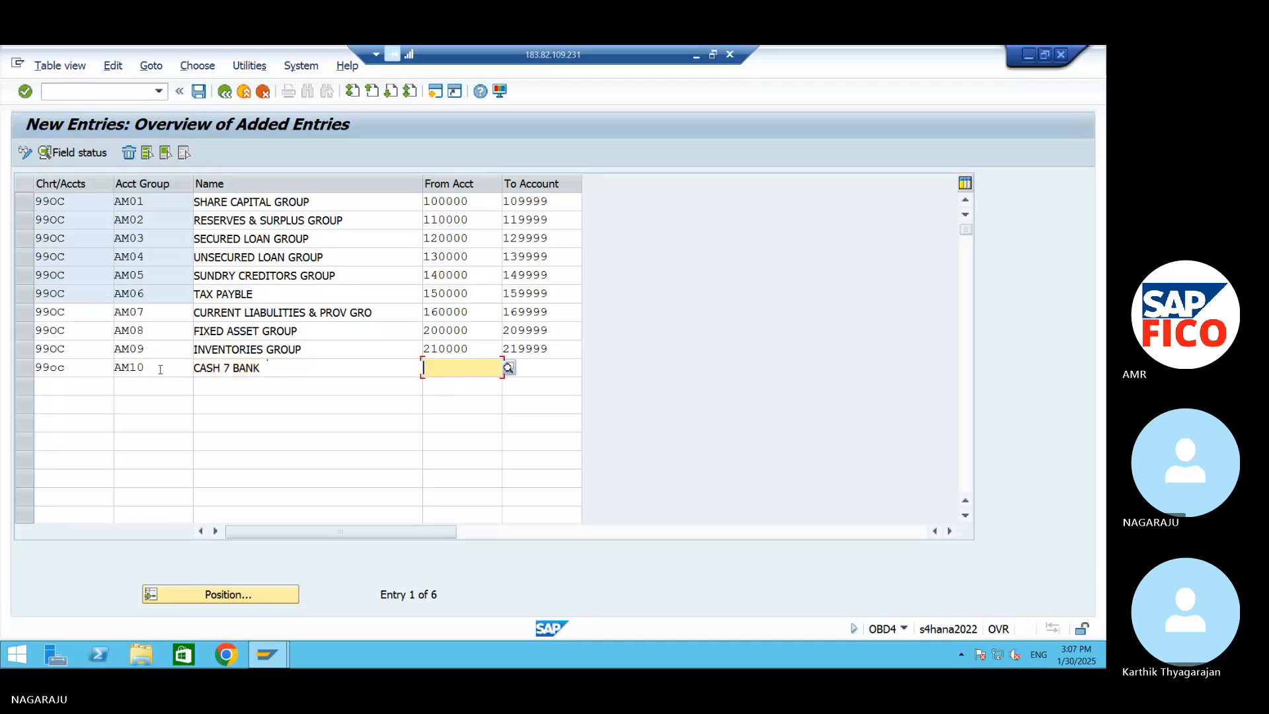
click(233, 371)
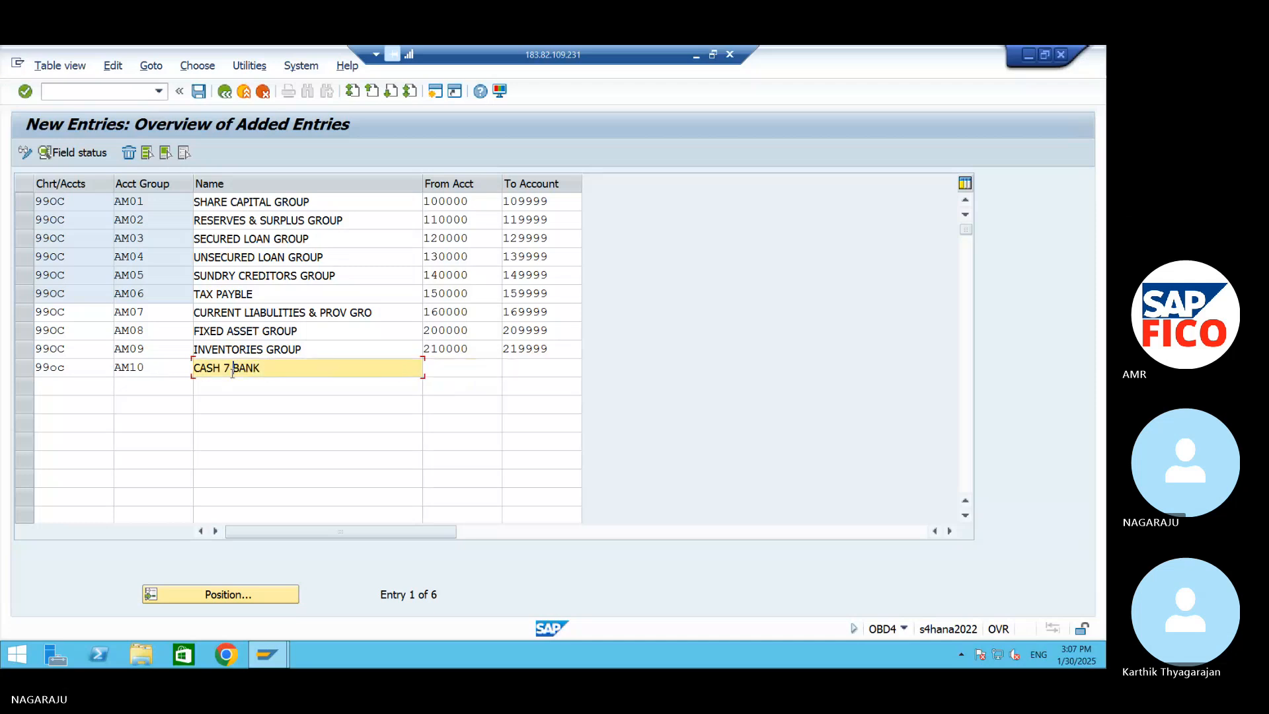
key(BackSpace)
key(BackSpace)
text(& BANK)
Set the account number range of group AM10 from 220000 to 229999
click(489, 365)
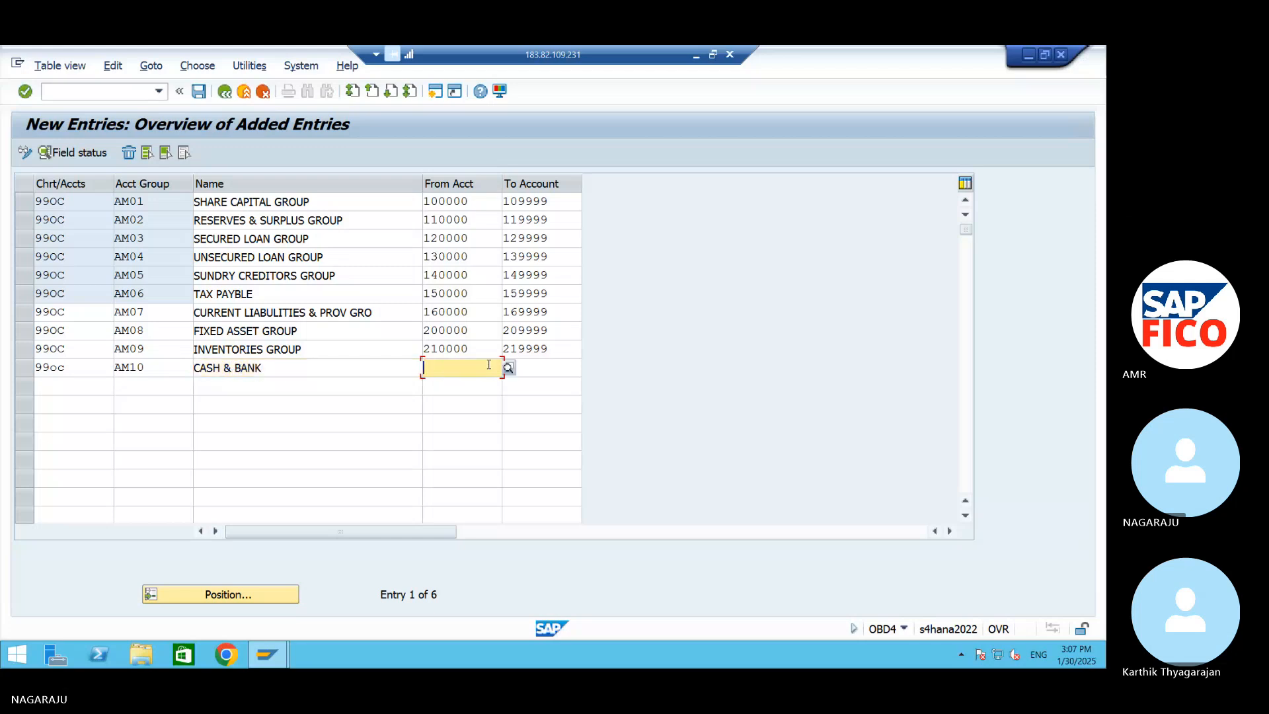
text(220000)
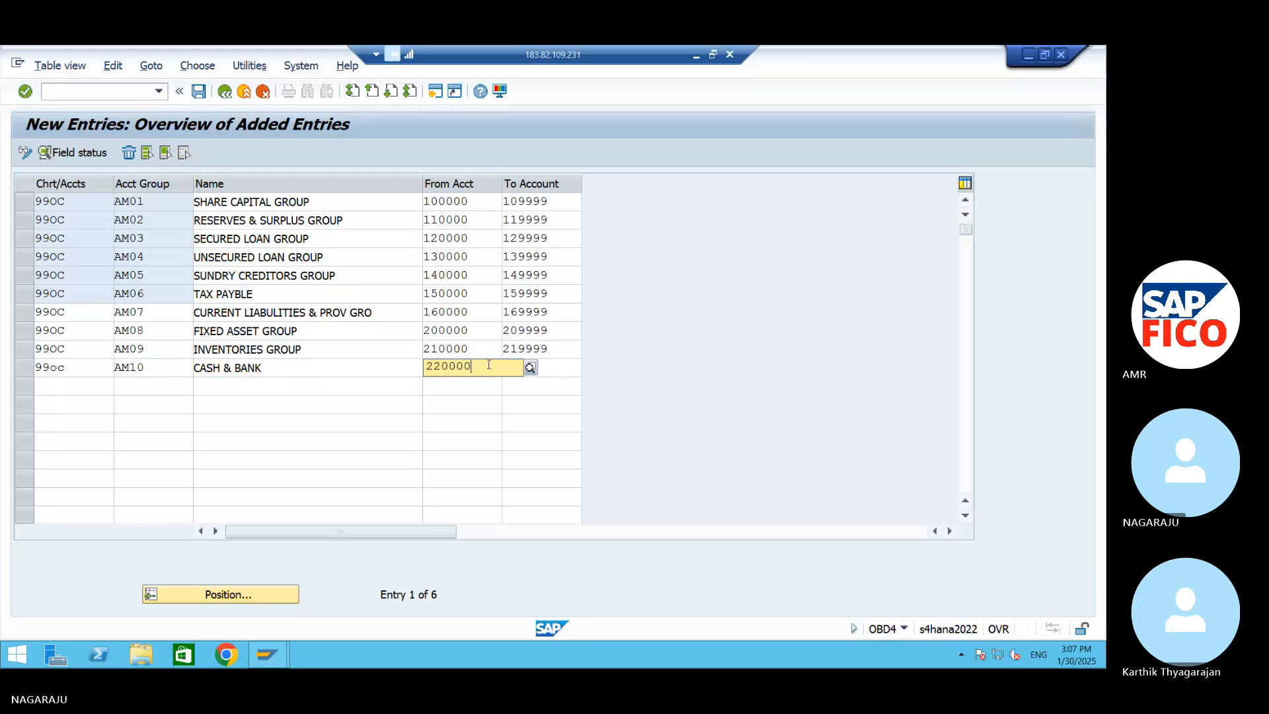
key(Tab)
text(22)
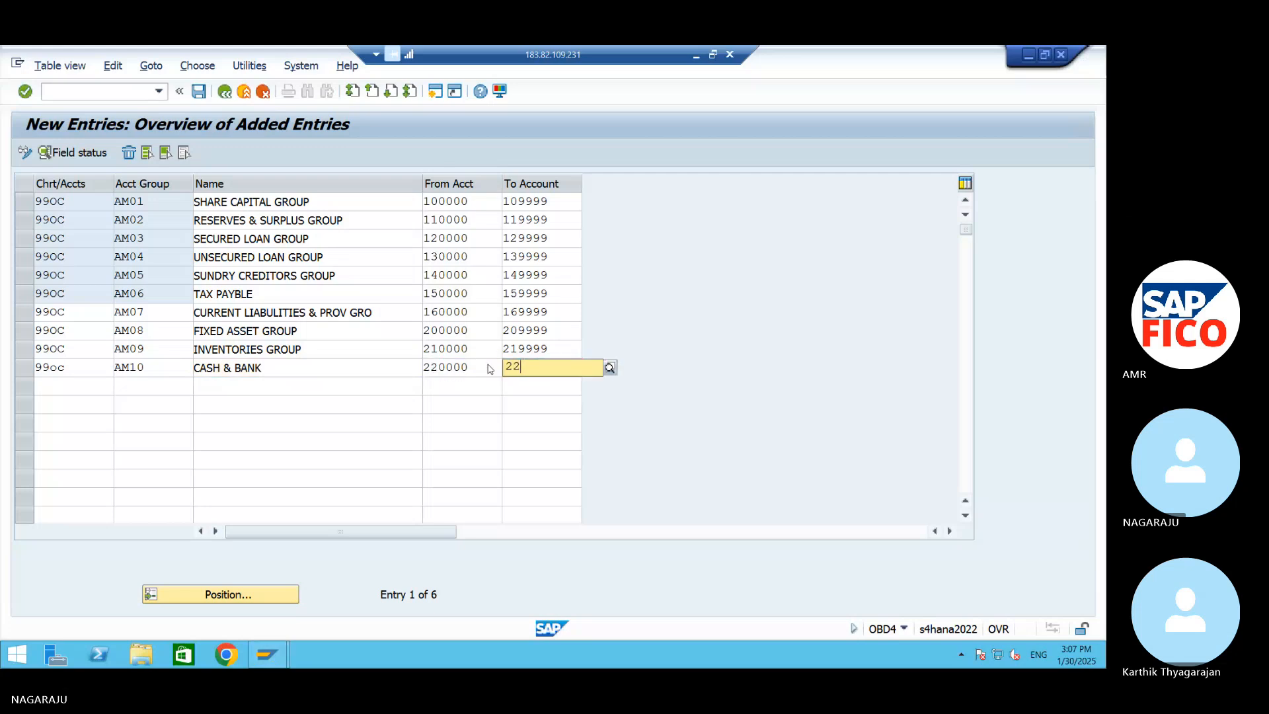
text(9999)
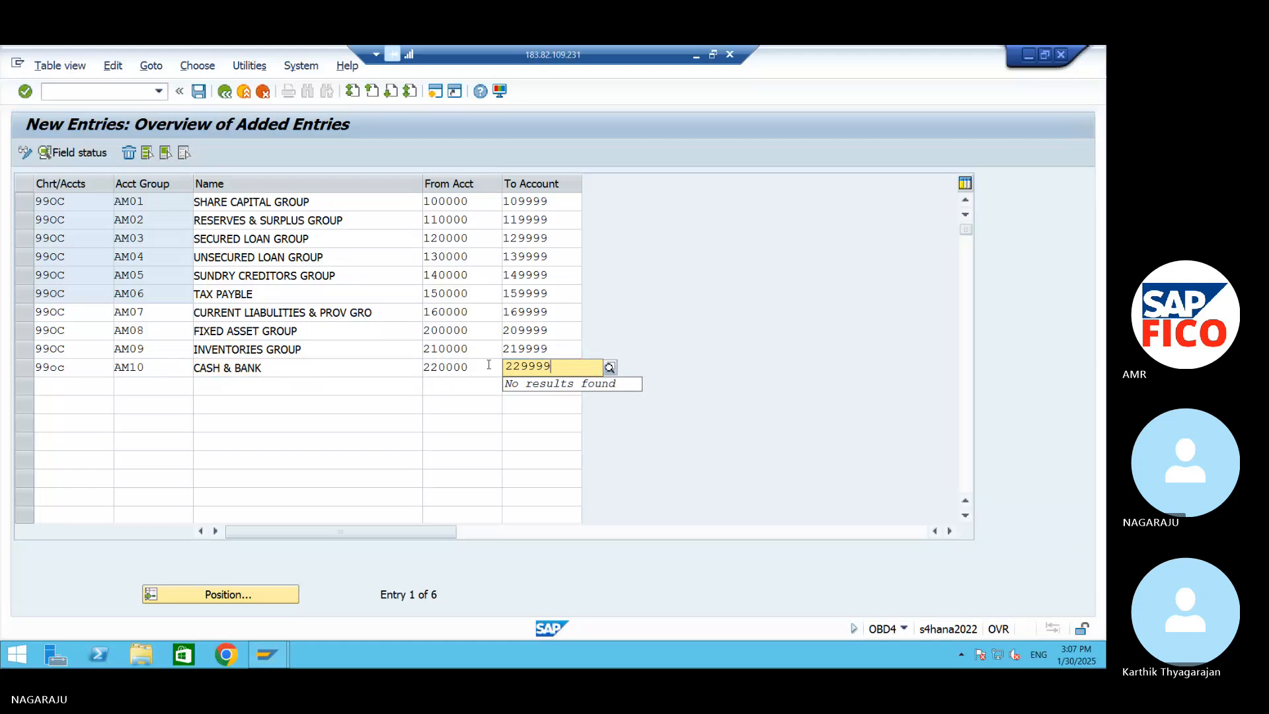
key(Tab)
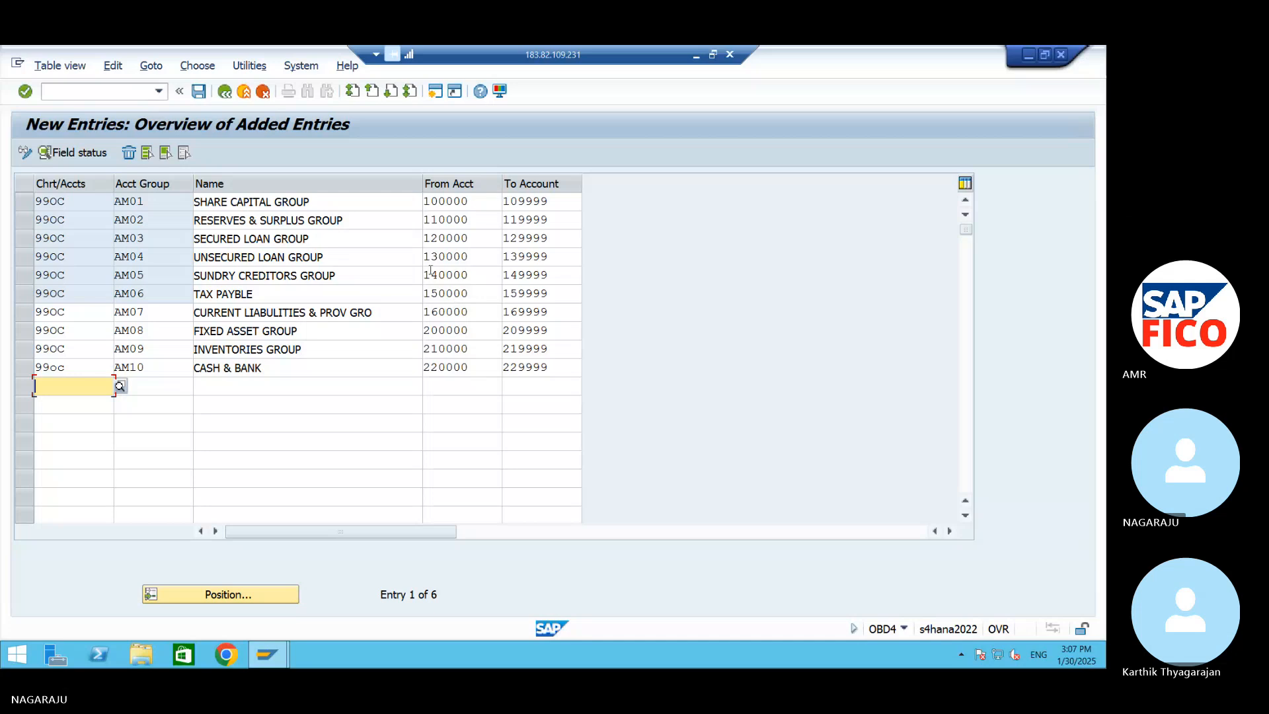
Correct the chart of accounts in the AM10 row to 99OC in capitals
click(84, 368)
key(BackSpace)
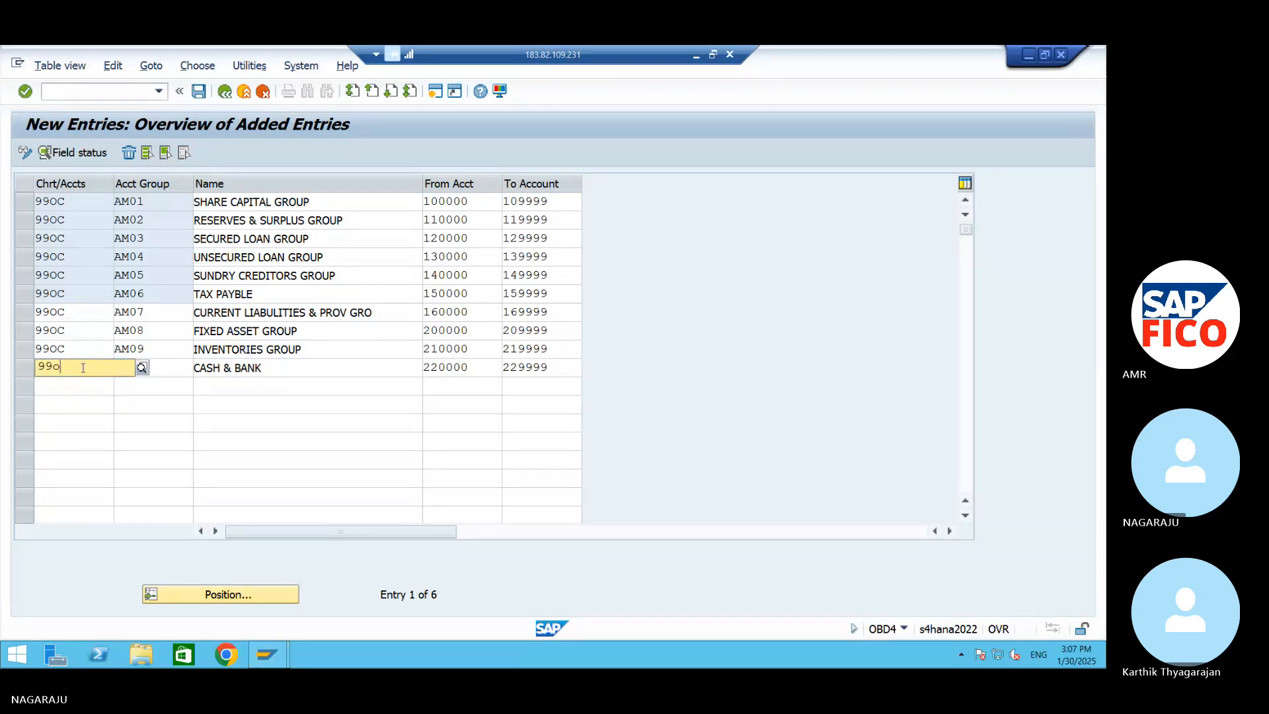
key(BackSpace)
text(O)
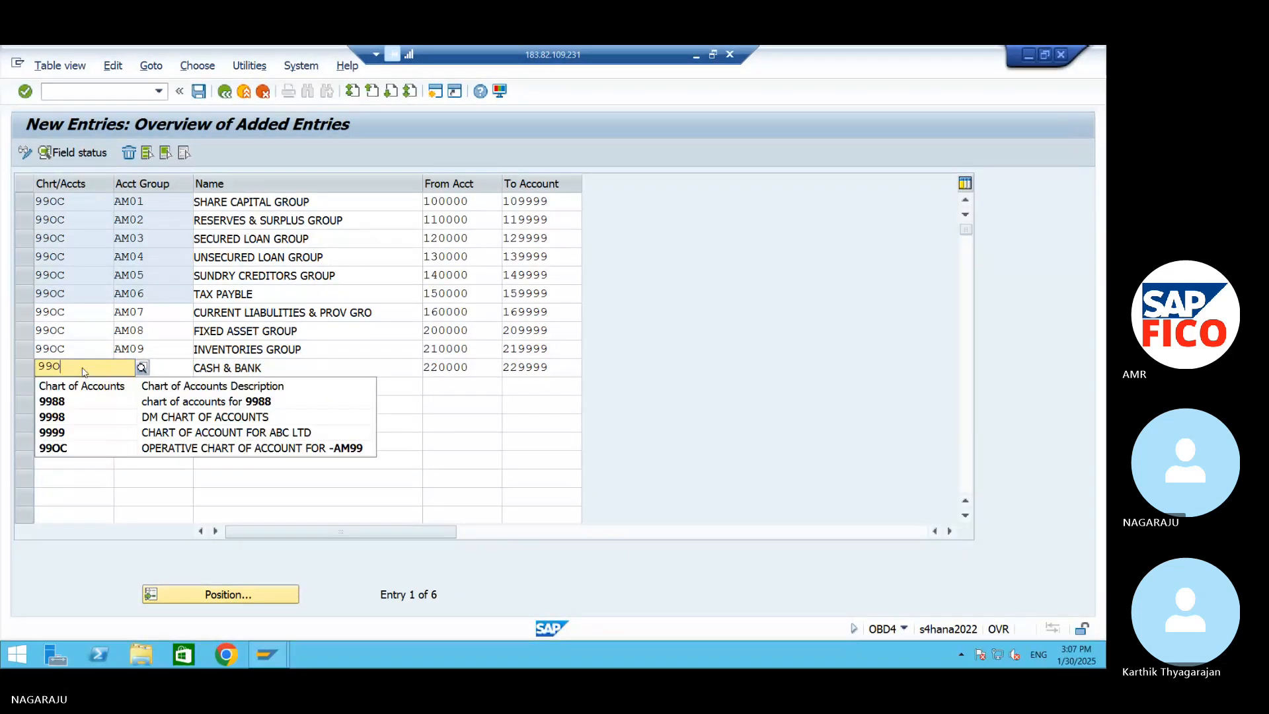
text(C)
click(116, 401)
Fill the eleventh row with chart of accounts 99OC and account group AM11, named SUNDRY DEBTORS
click(77, 393)
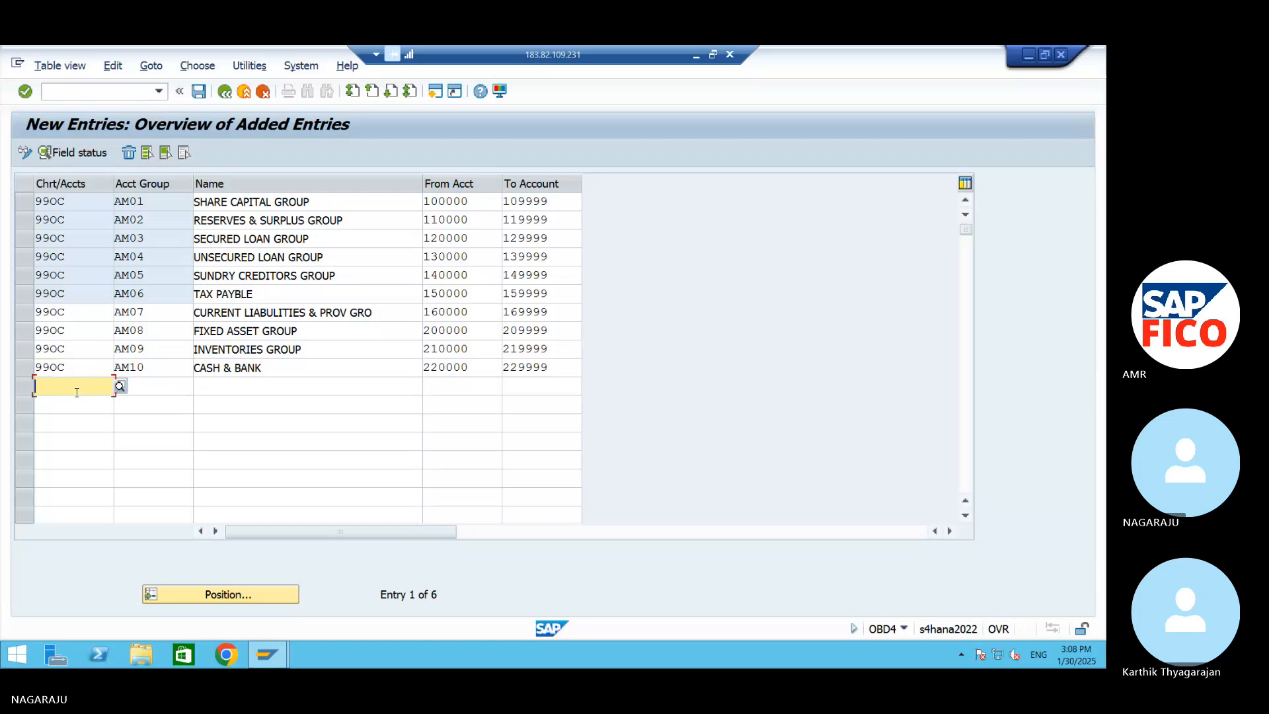
text(99OC)
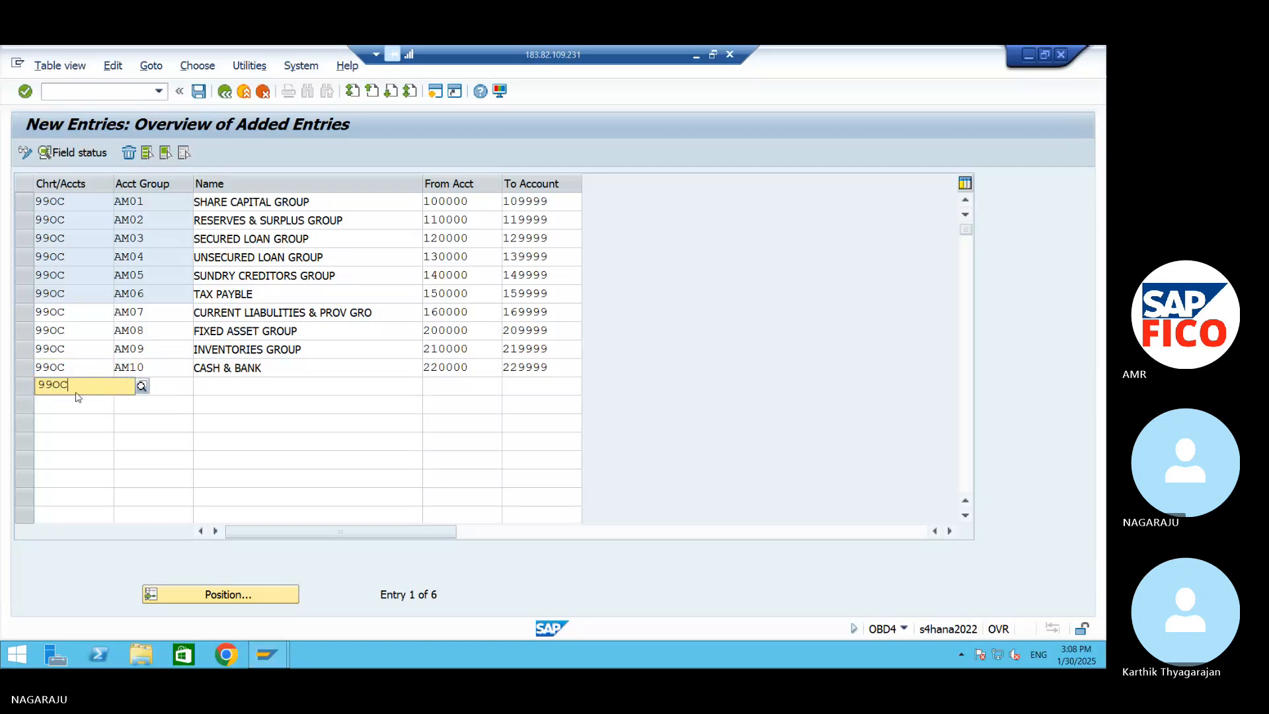
key(Tab)
text(AM11)
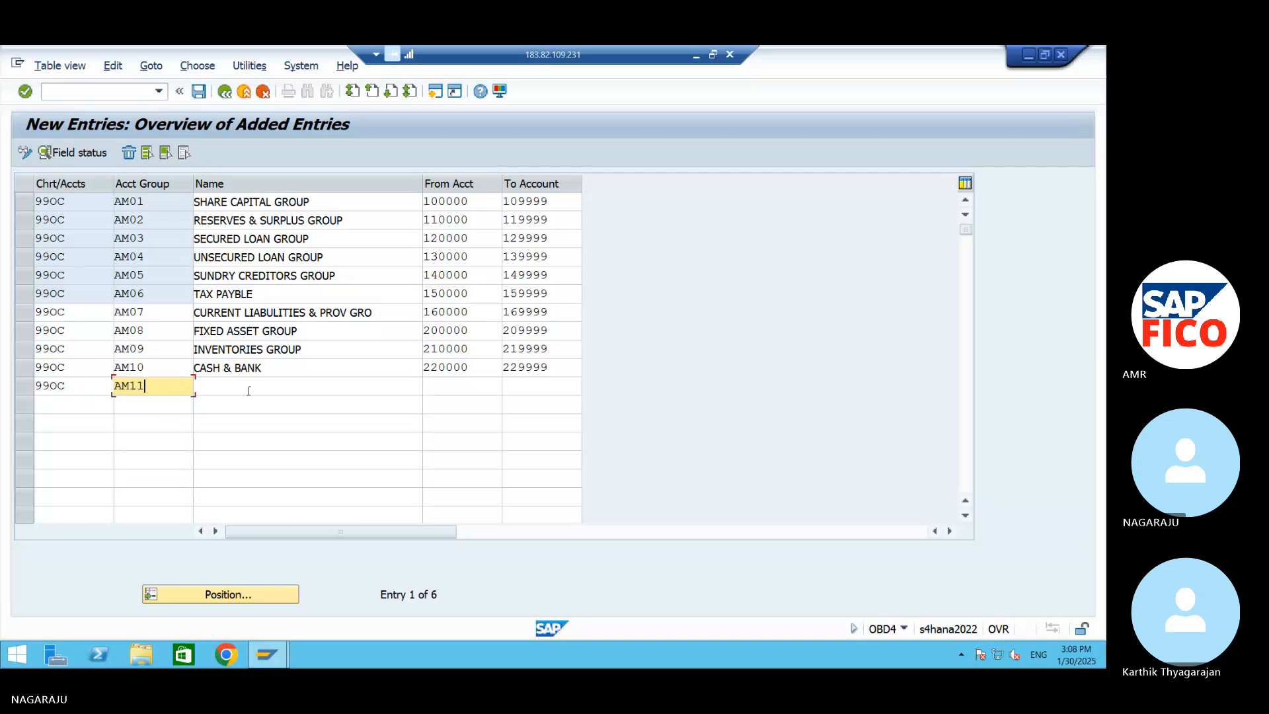
key(Tab)
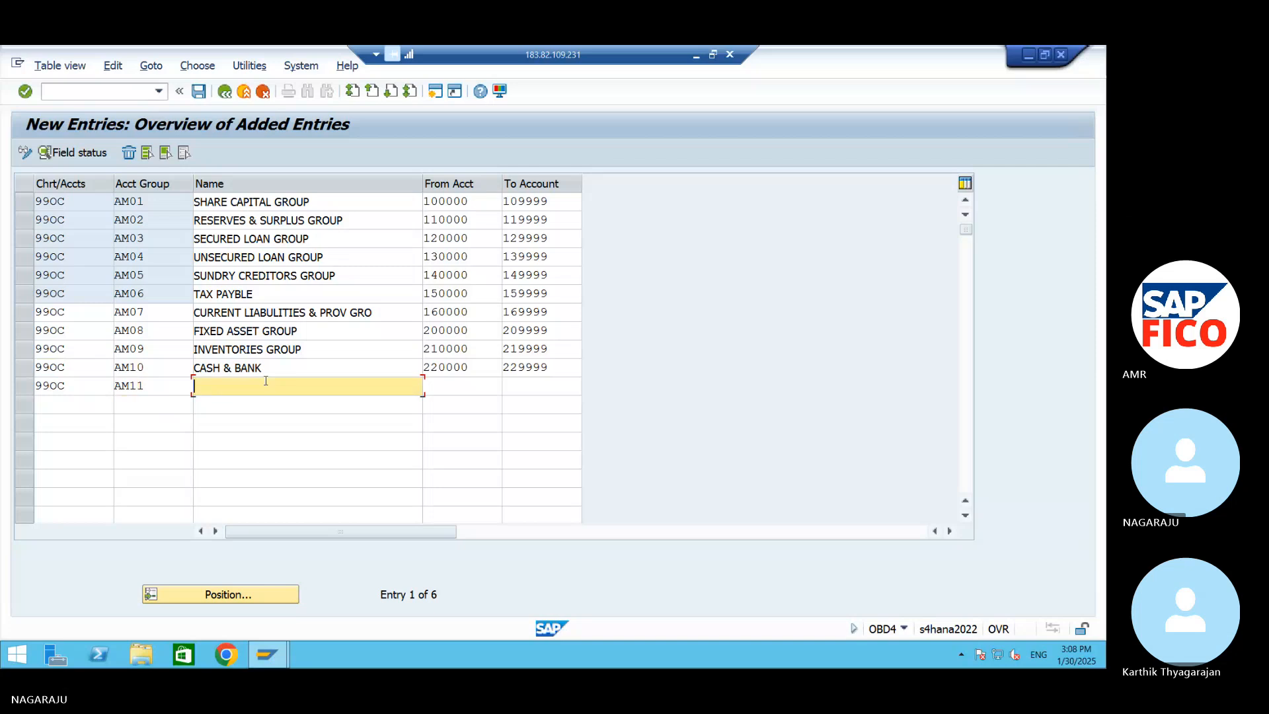
text(SUND)
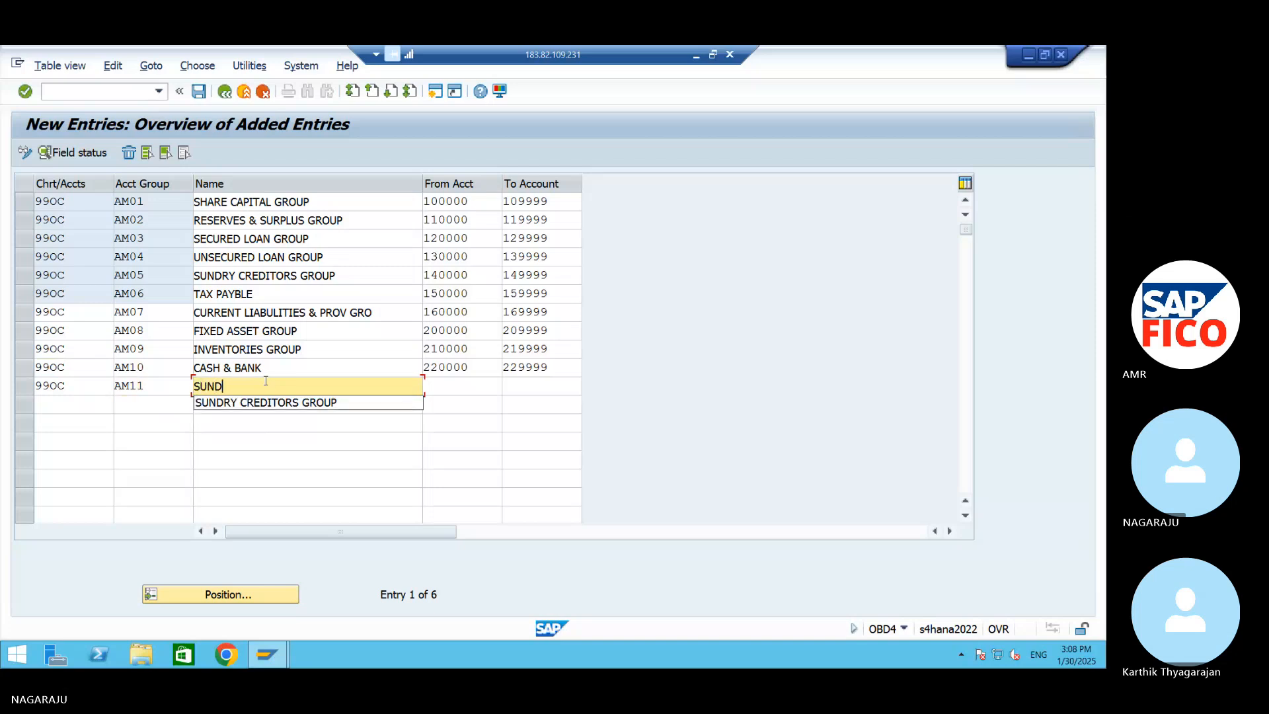
text(RY DEB)
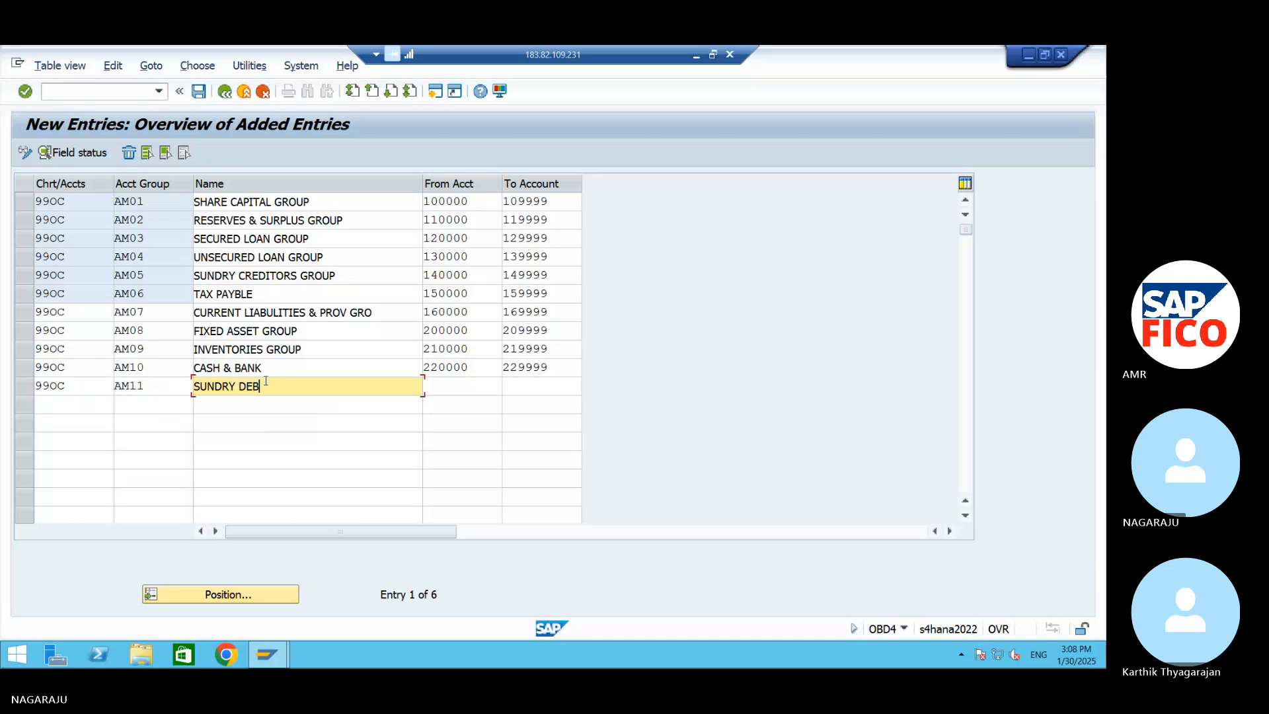
text(TORS)
Set the account number range of group AM11 from 230000 to 239999
key(Tab)
text(230000)
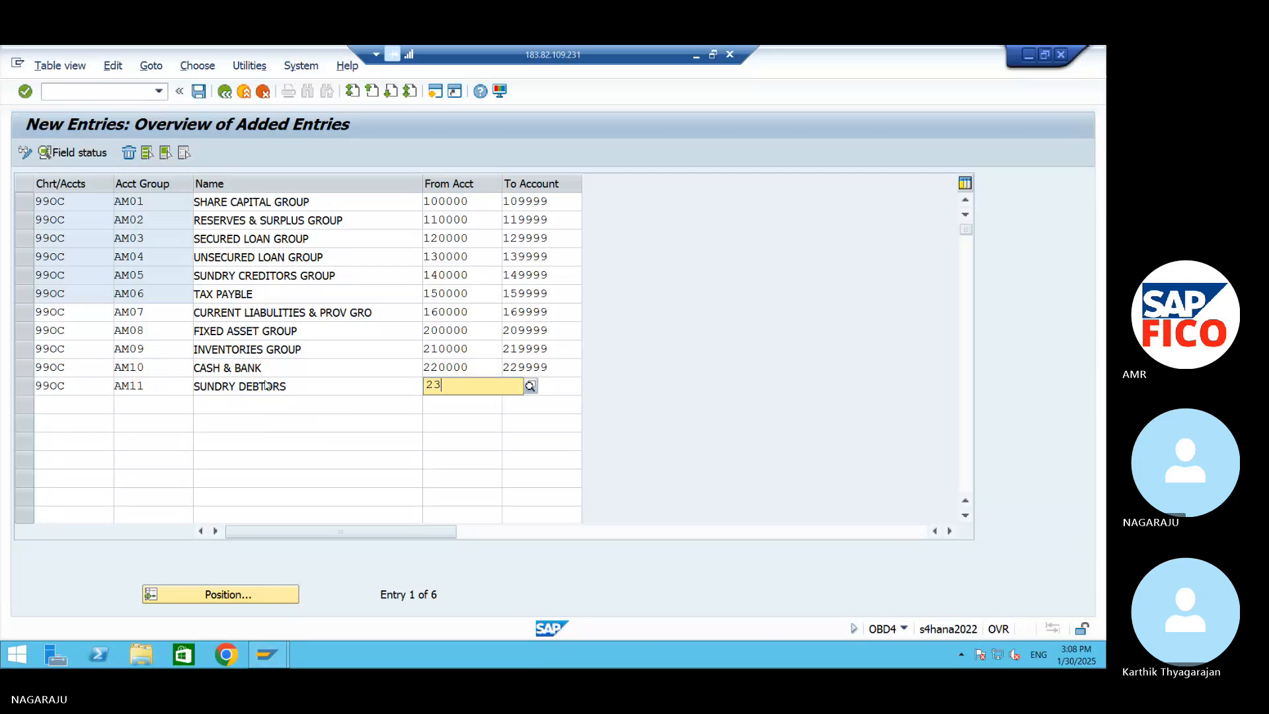
key(Tab)
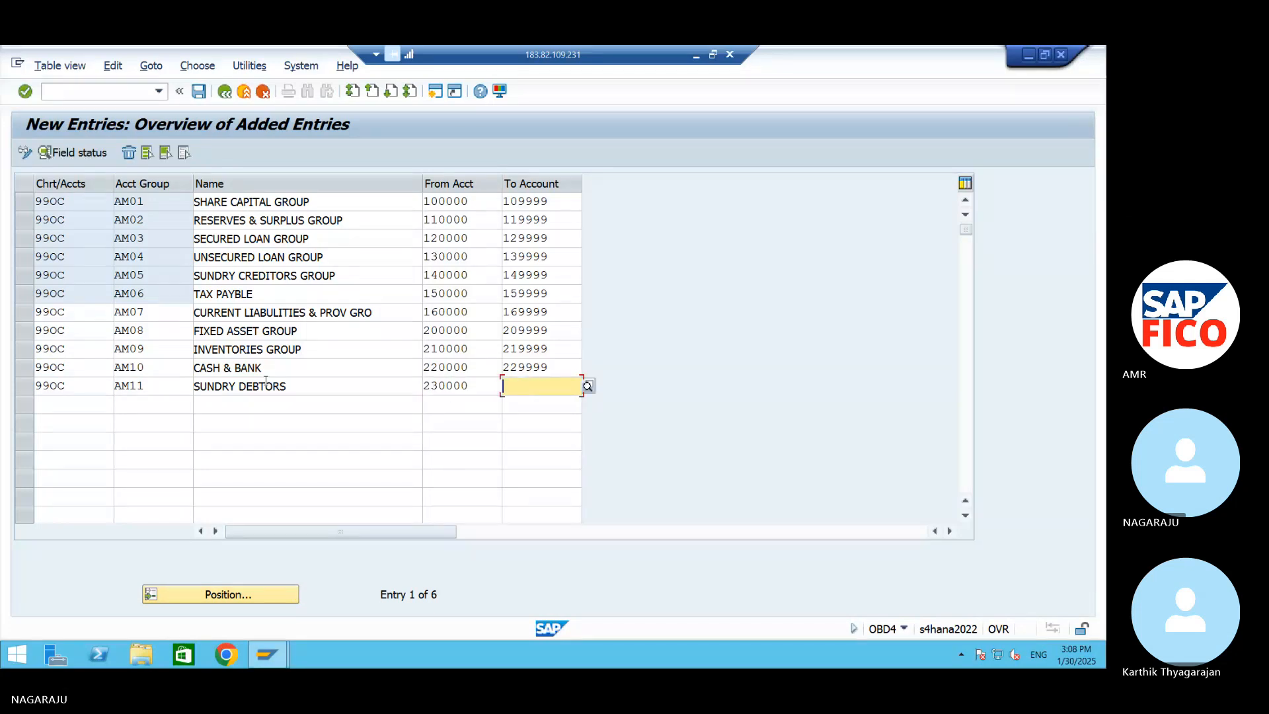
text(239999)
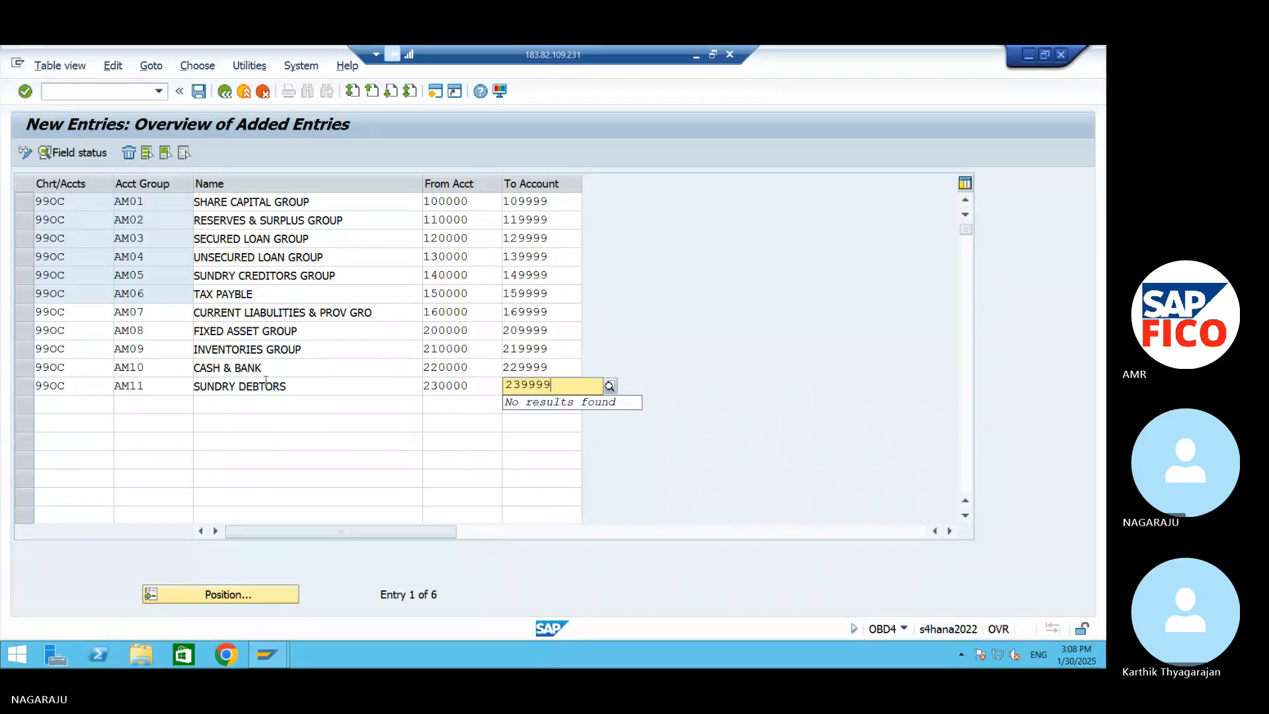
key(Tab)
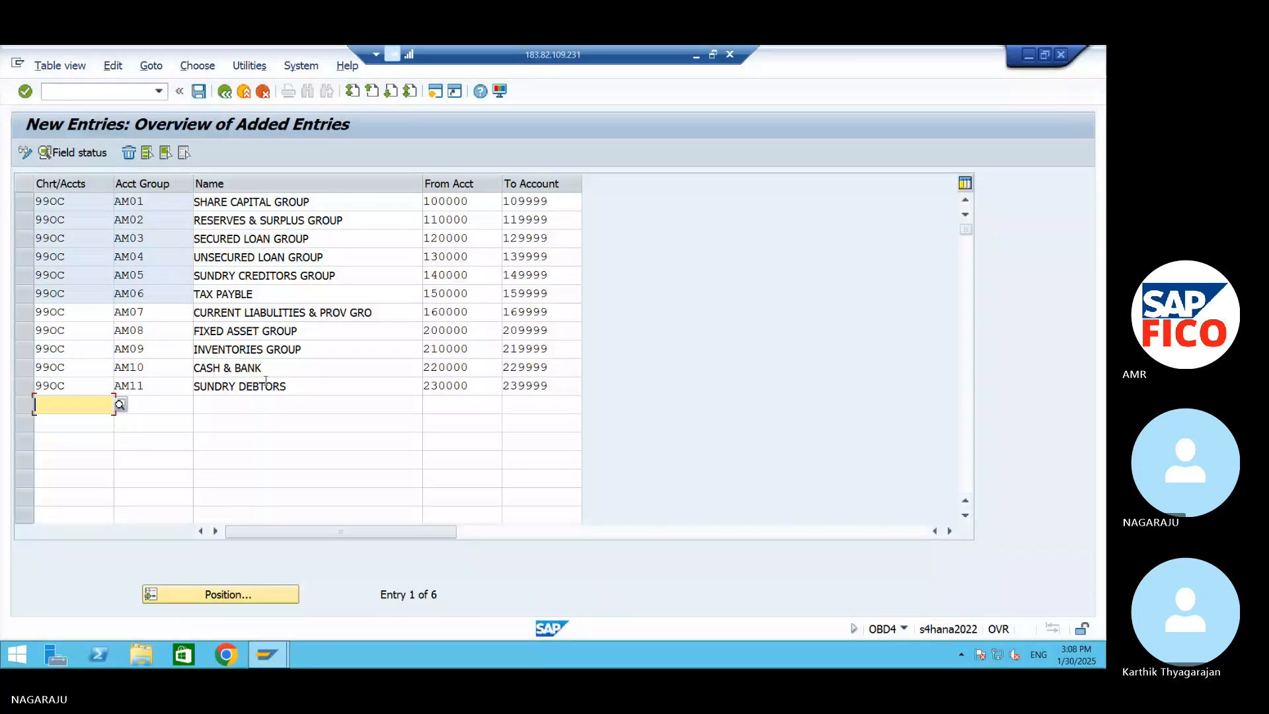
Fill the twelfth row with chart of accounts 99OC and account group AM12, named TAX RECEIVABLE
text(99PO)
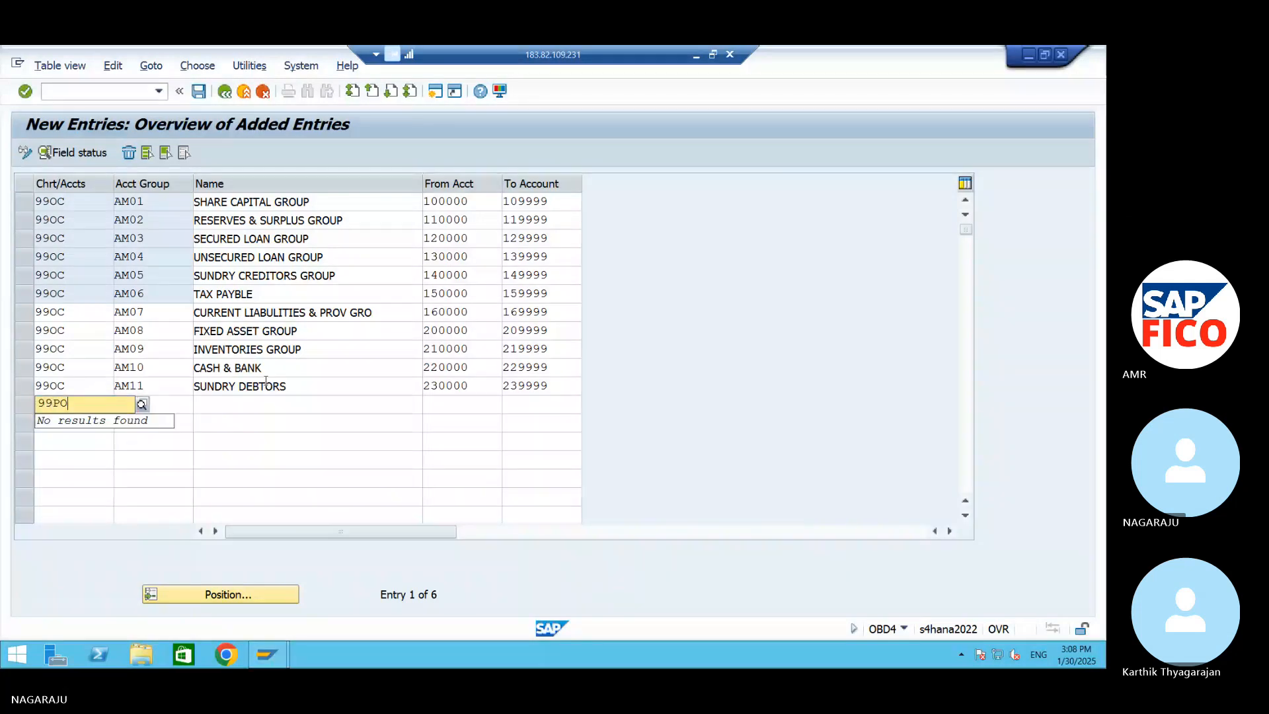
key(BackSpace)
key(BackSpace)
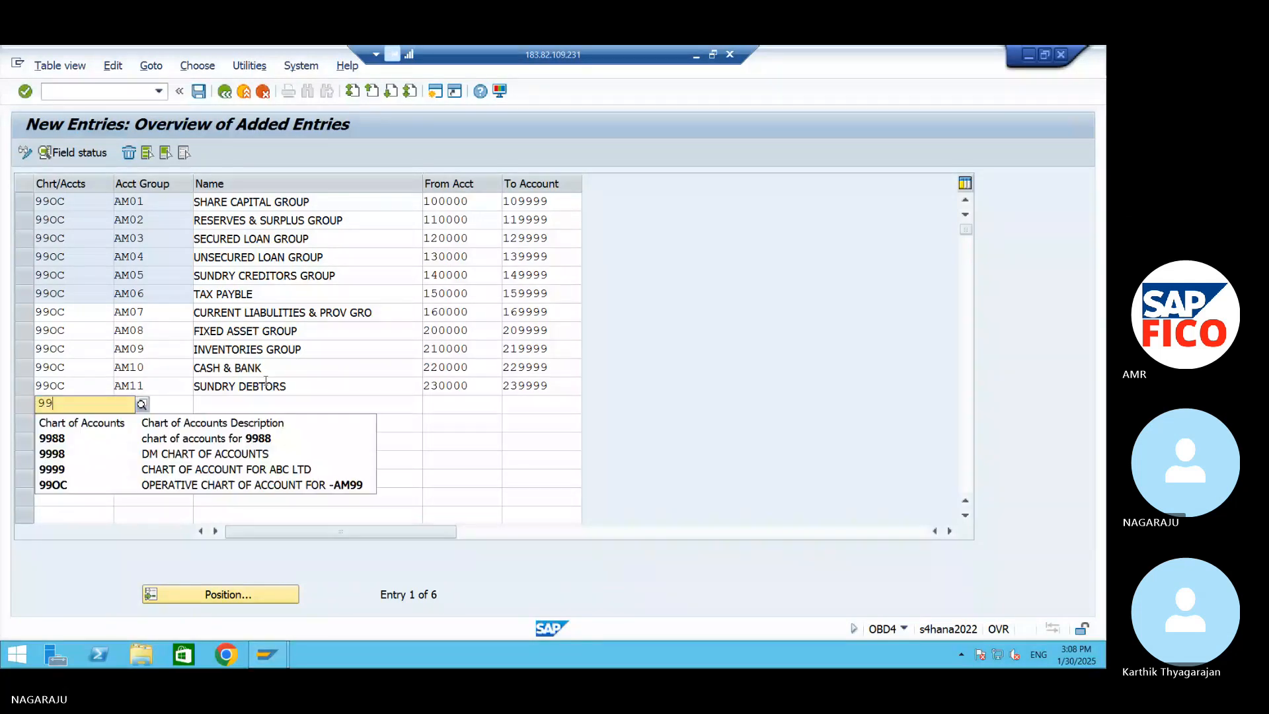
text(OC)
key(Tab)
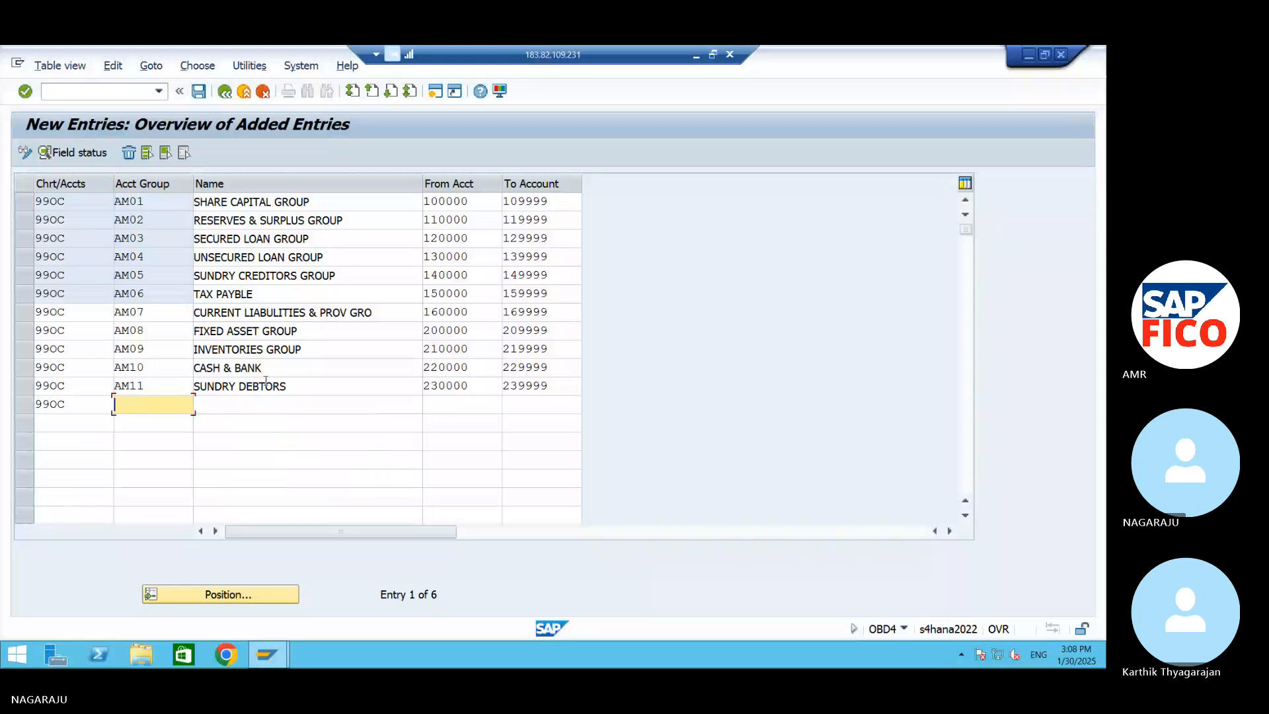
text(AM12)
key(Tab)
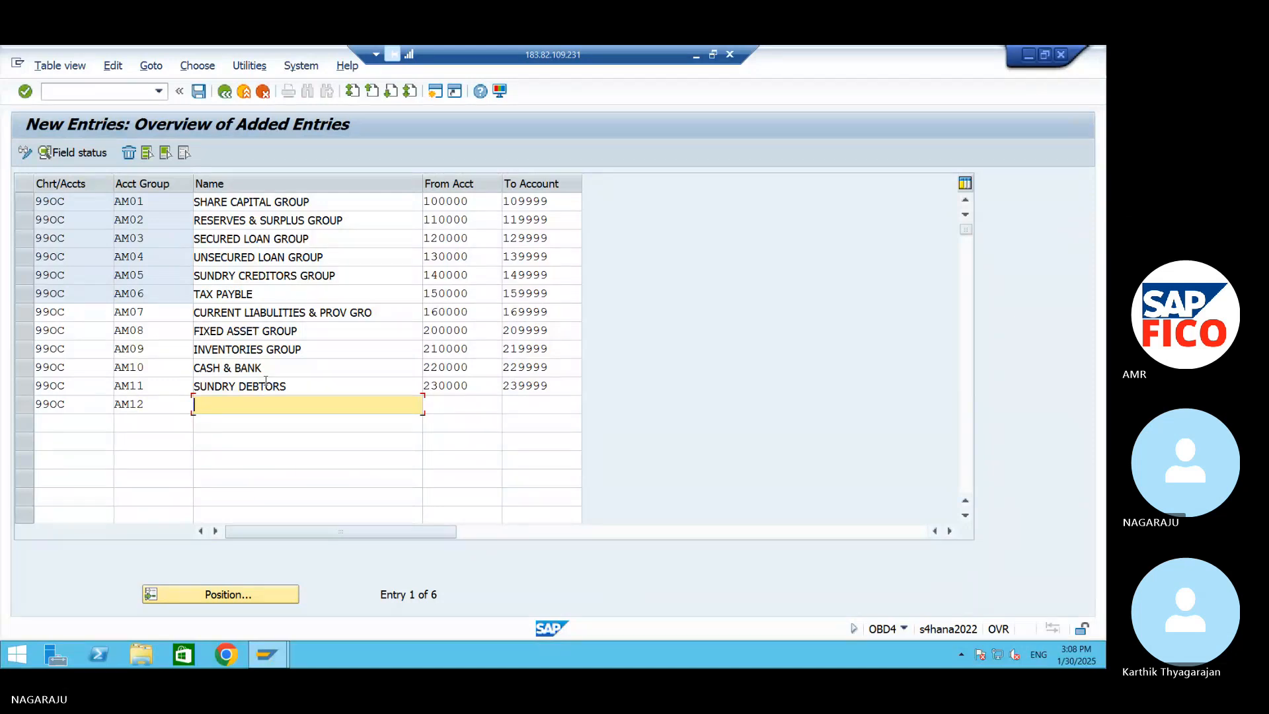
text(TA)
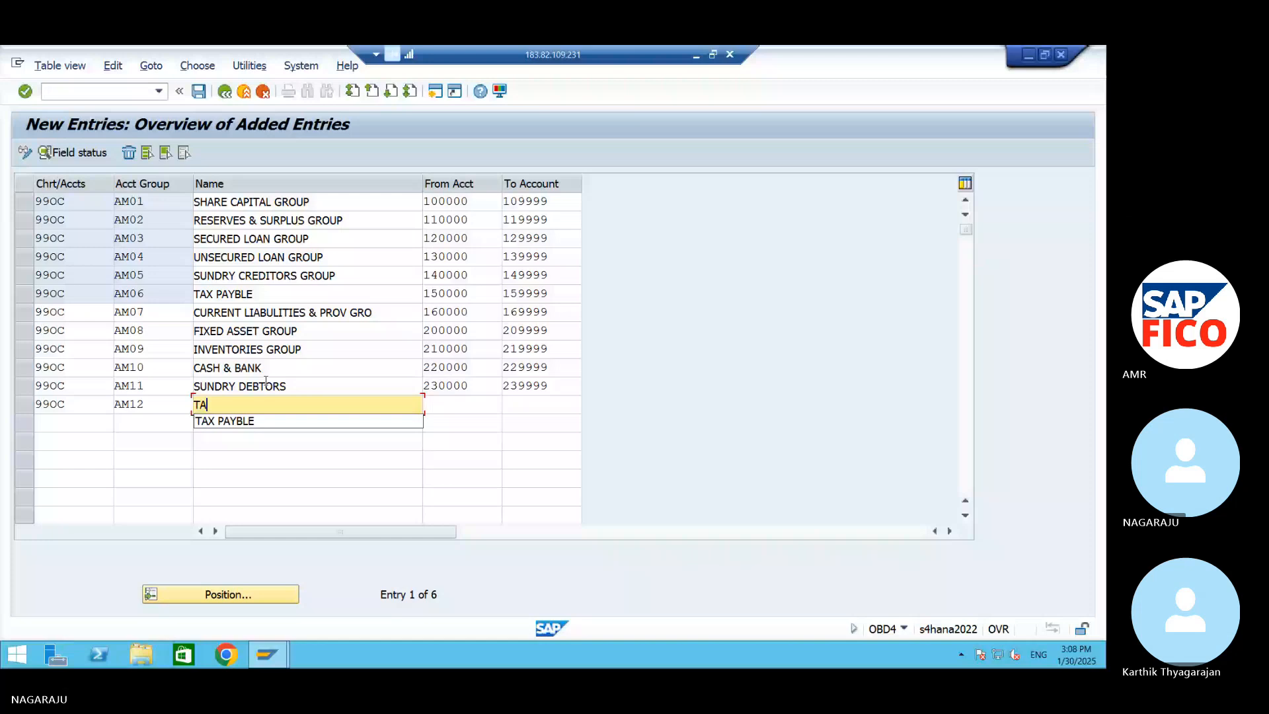
text(X RECEIVABLE)
Set the account number range of group AM12 from 240000 to 249999
key(Tab)
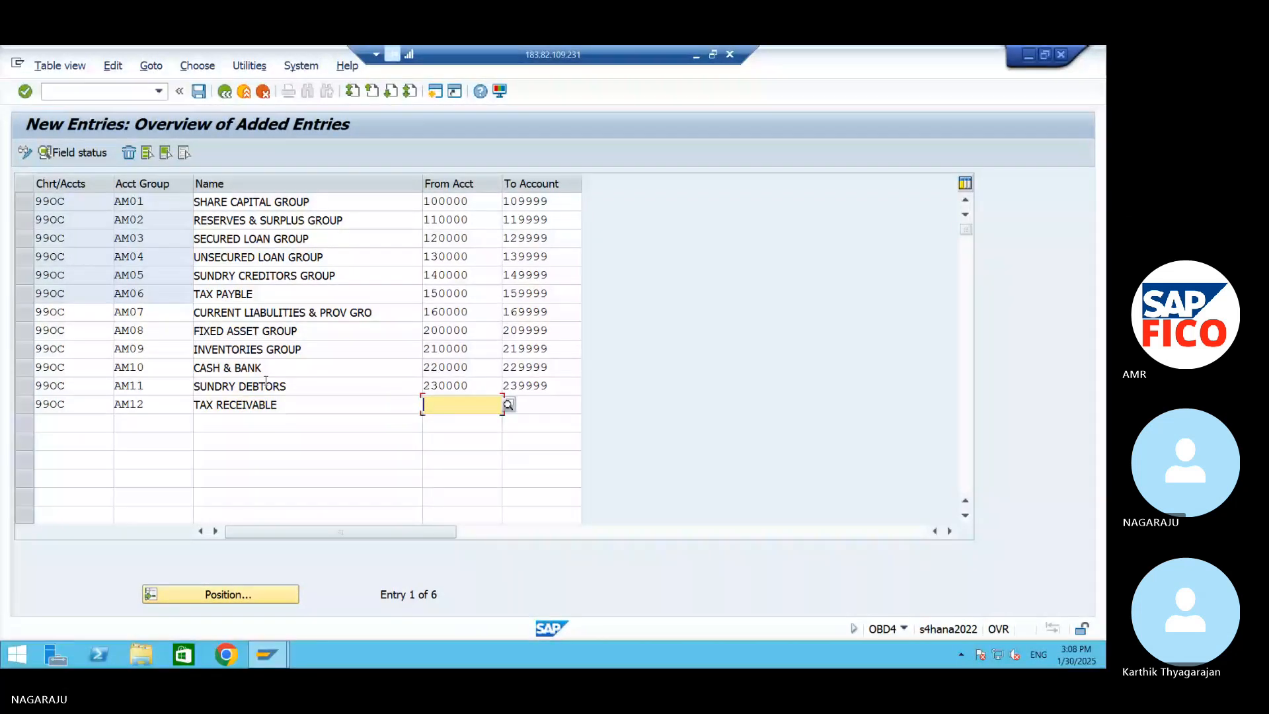
text(25)
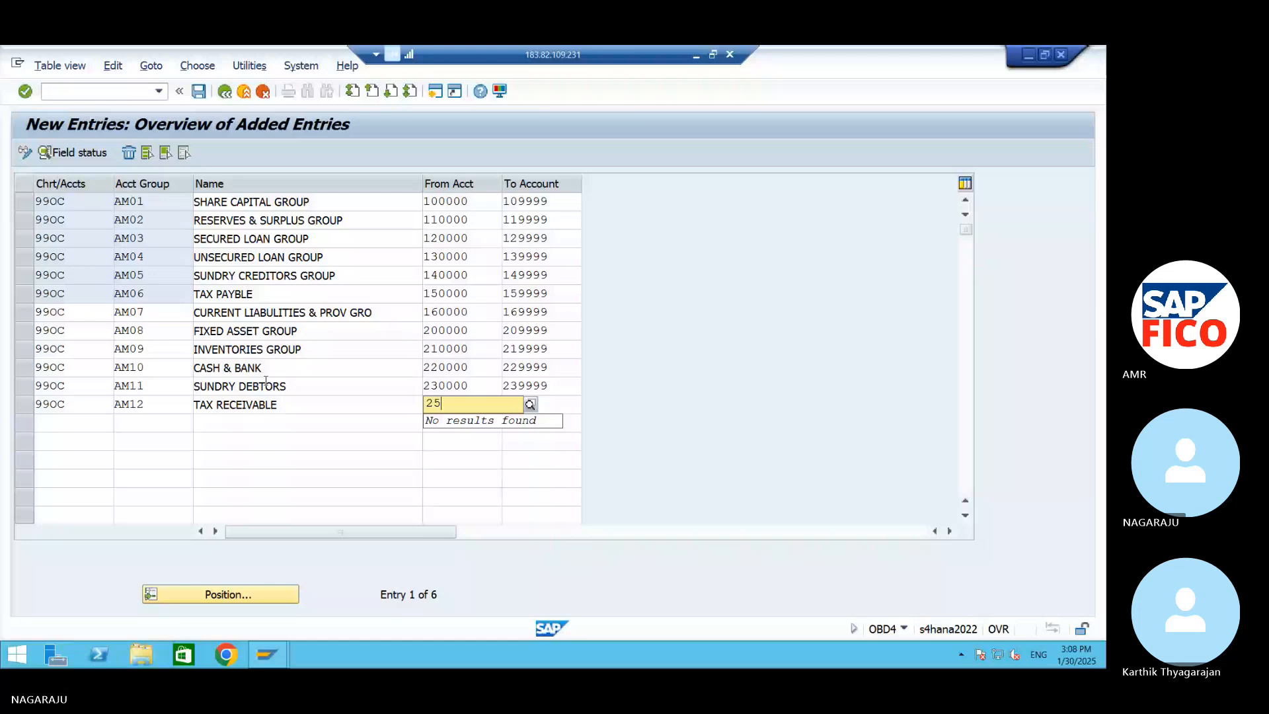
key(BackSpace)
text(4)
key(BackSpace)
key(BackSpace)
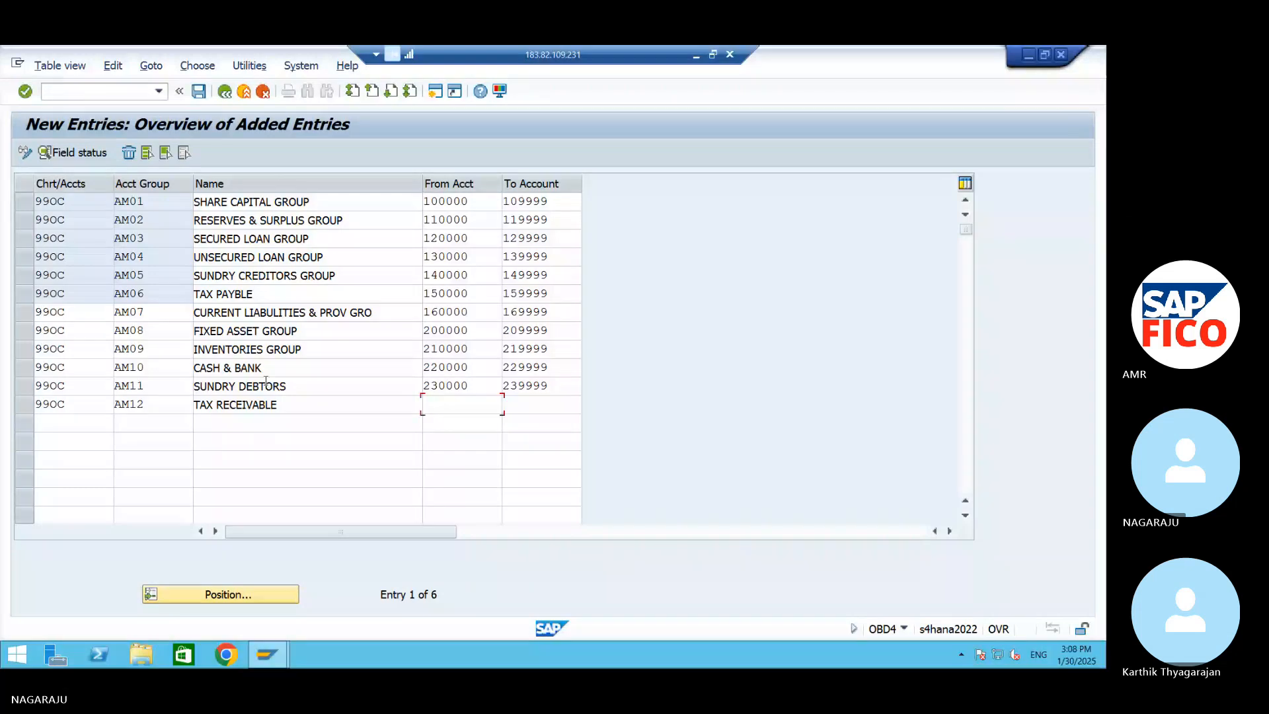
text(240000)
key(Tab)
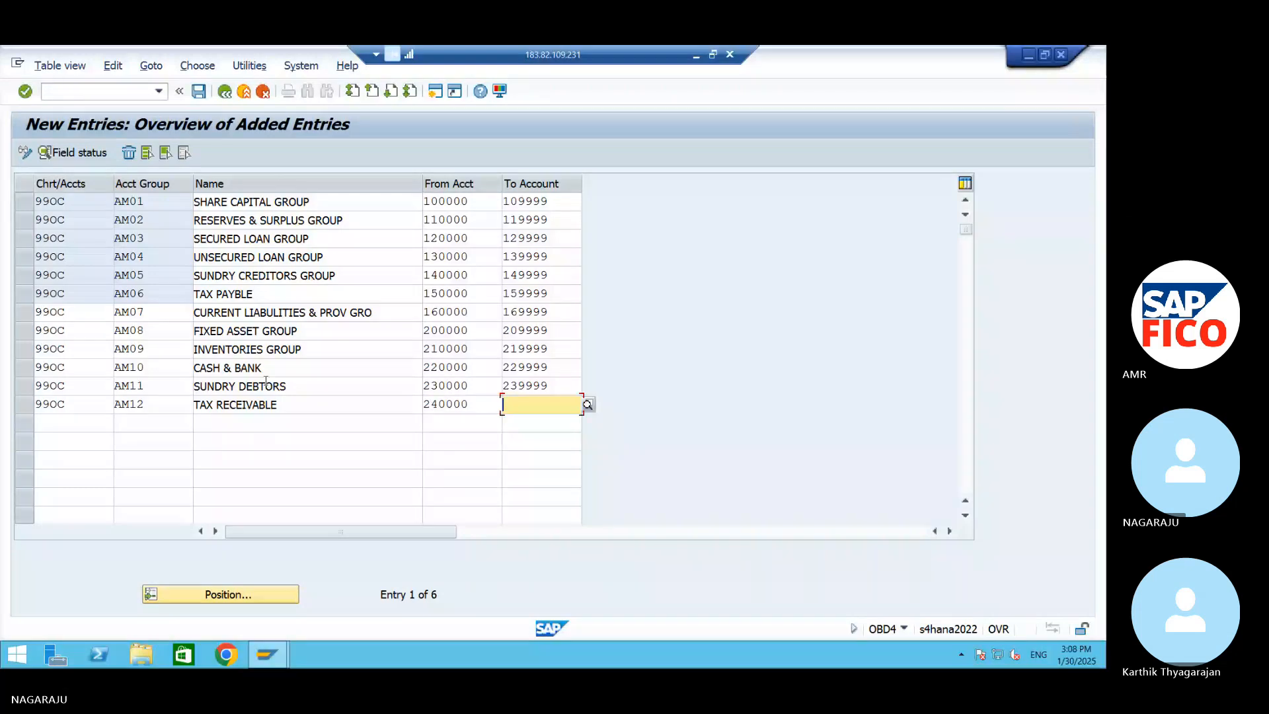
text(249999)
key(Tab)
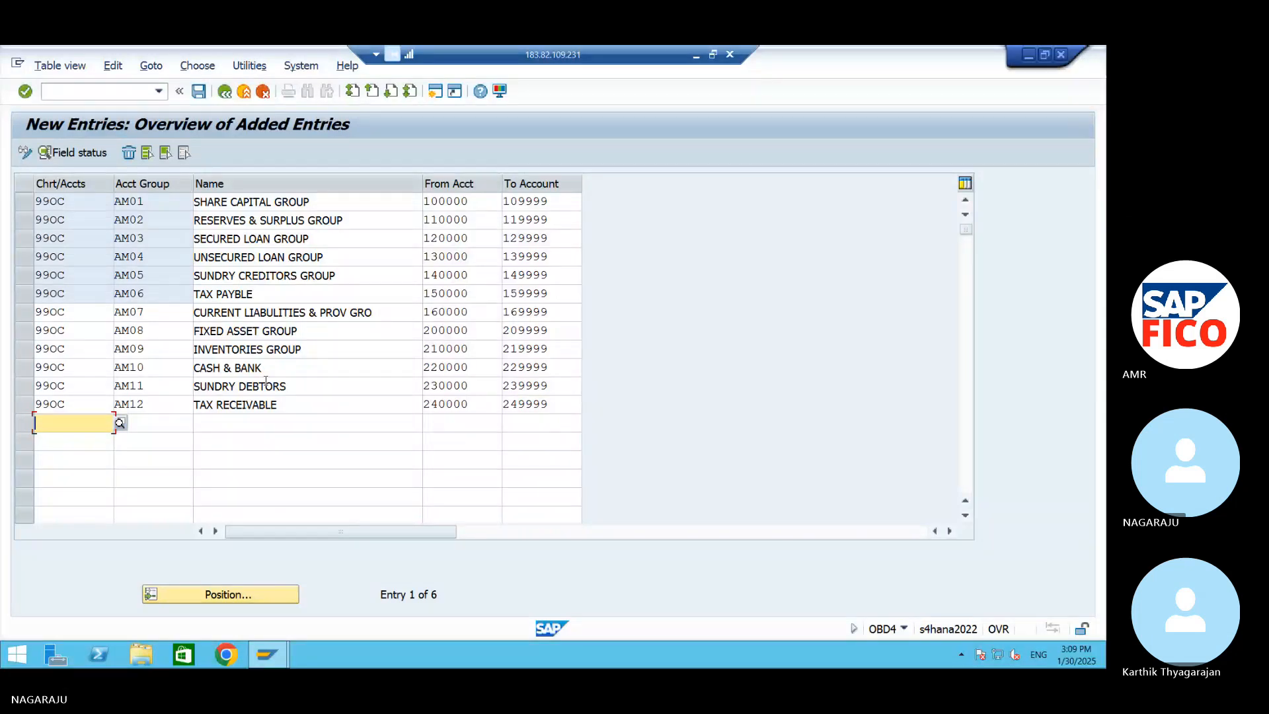
Start the thirteenth row with chart of accounts 99OC and account group AM13
text(990)
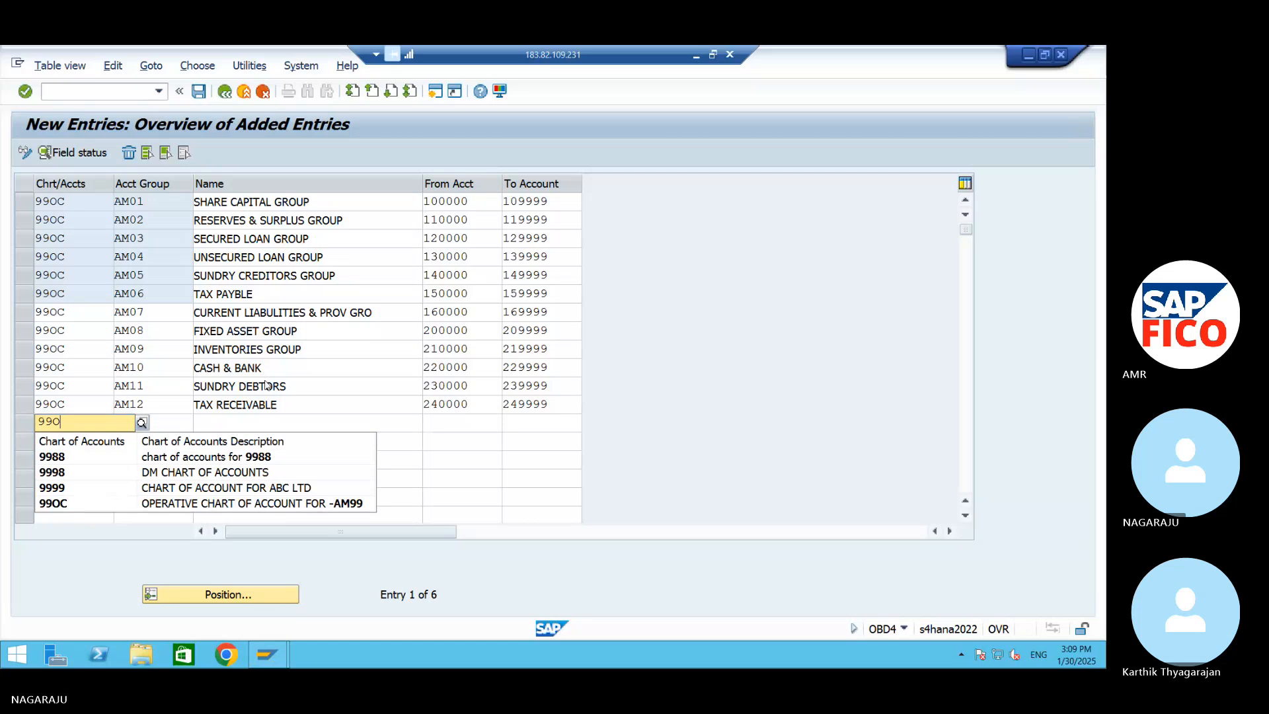
text(C)
key(Tab)
text(AM13)
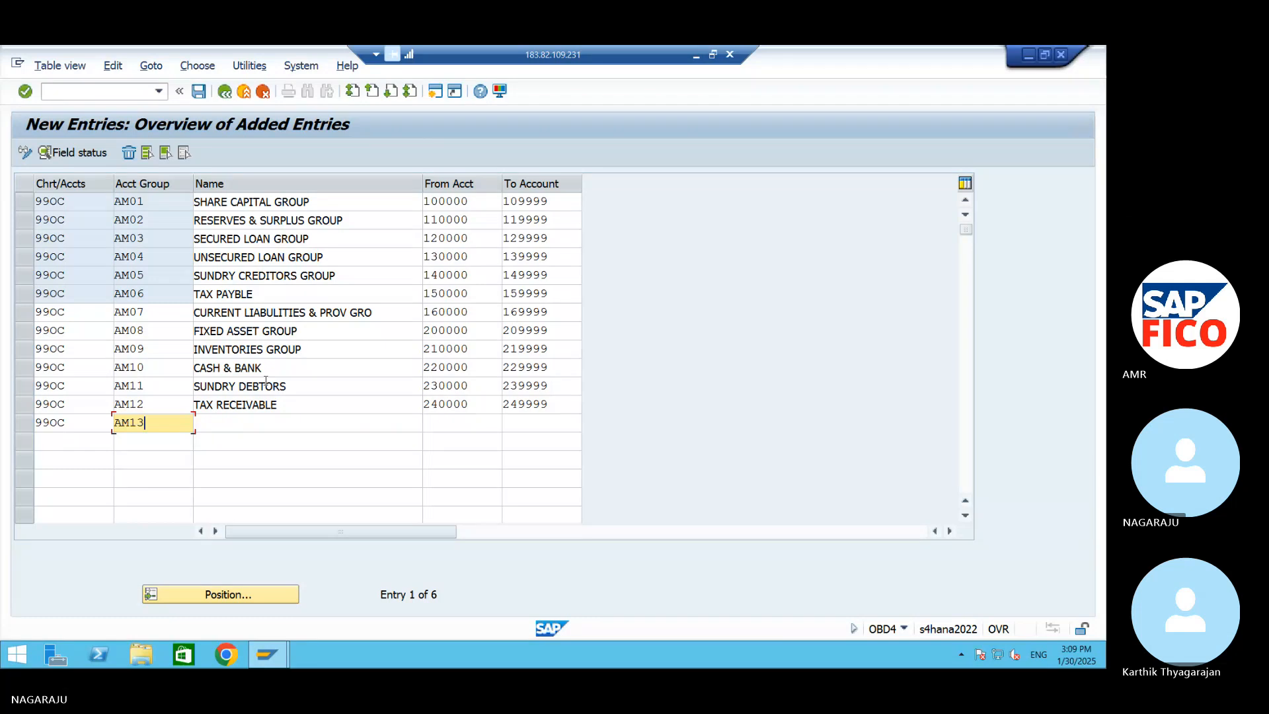
Name account group AM13 in the thirteenth row CURRENT ASSEST & LOAN ADV
key(Tab)
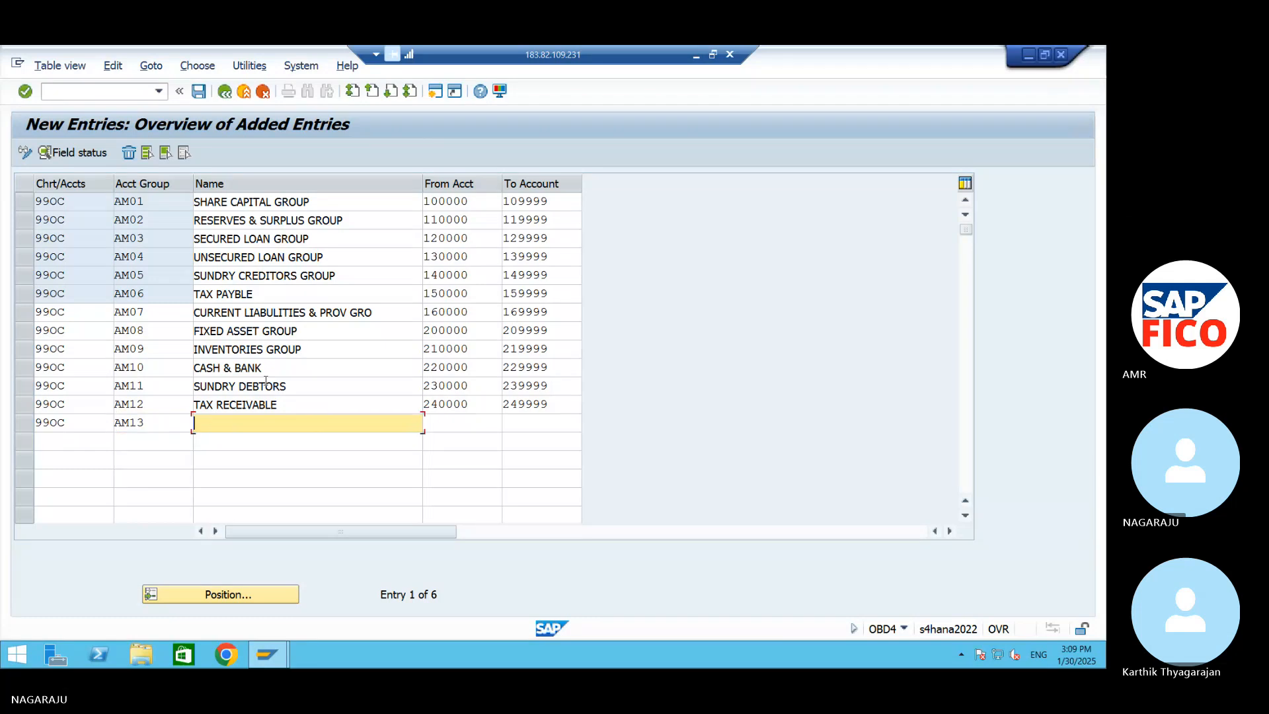
text(CURRENT ASSEST & LOAN )
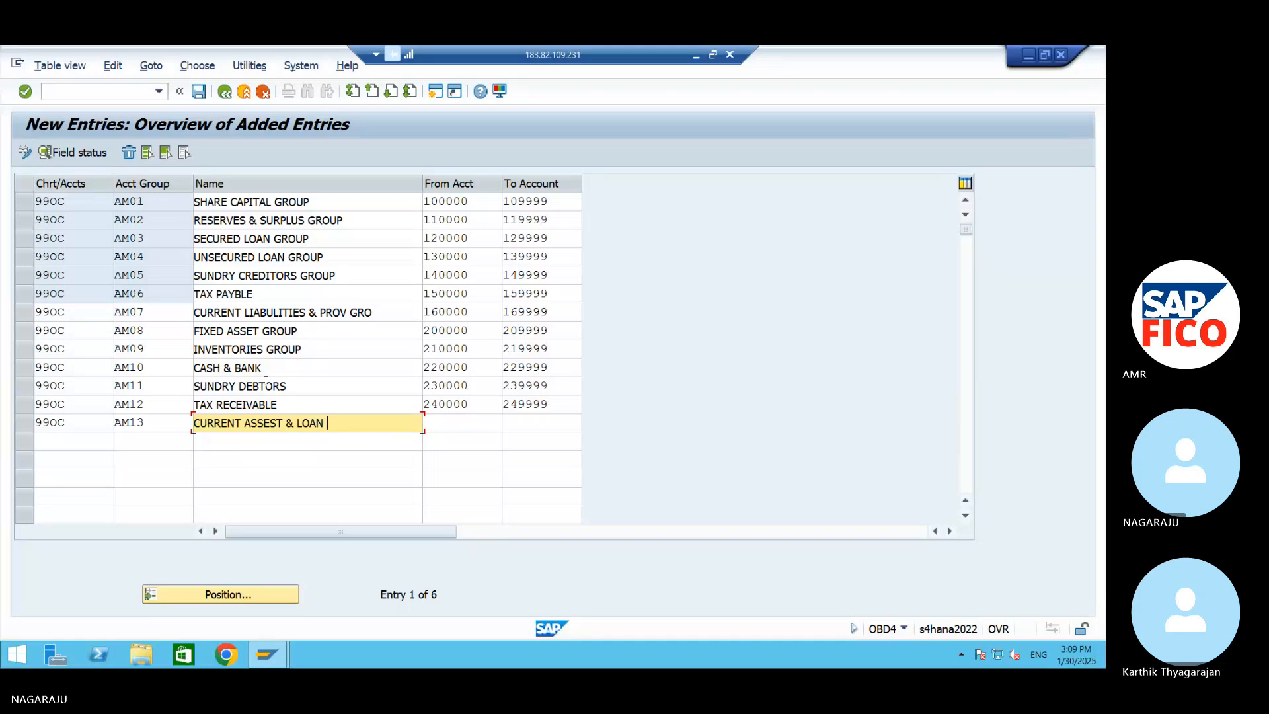
text(ADV)
key(Tab)
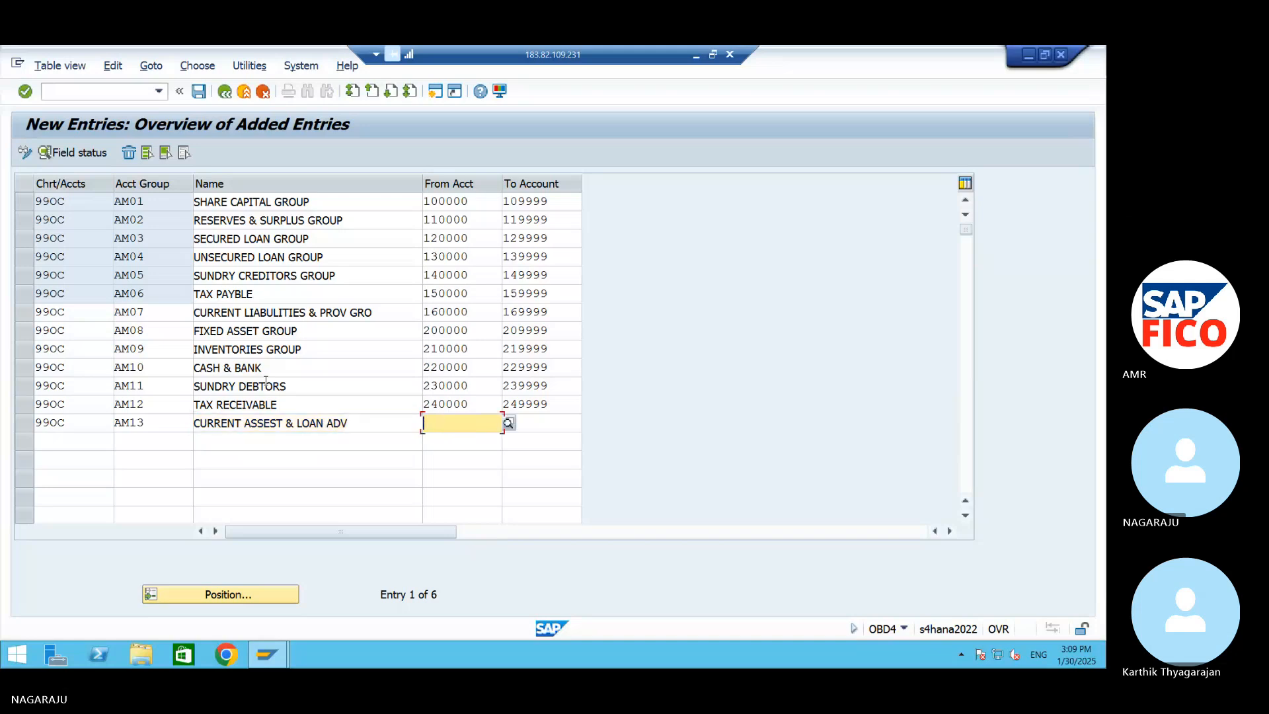
Set the account number range of group AM13 from 250000 to 259999
text(2)
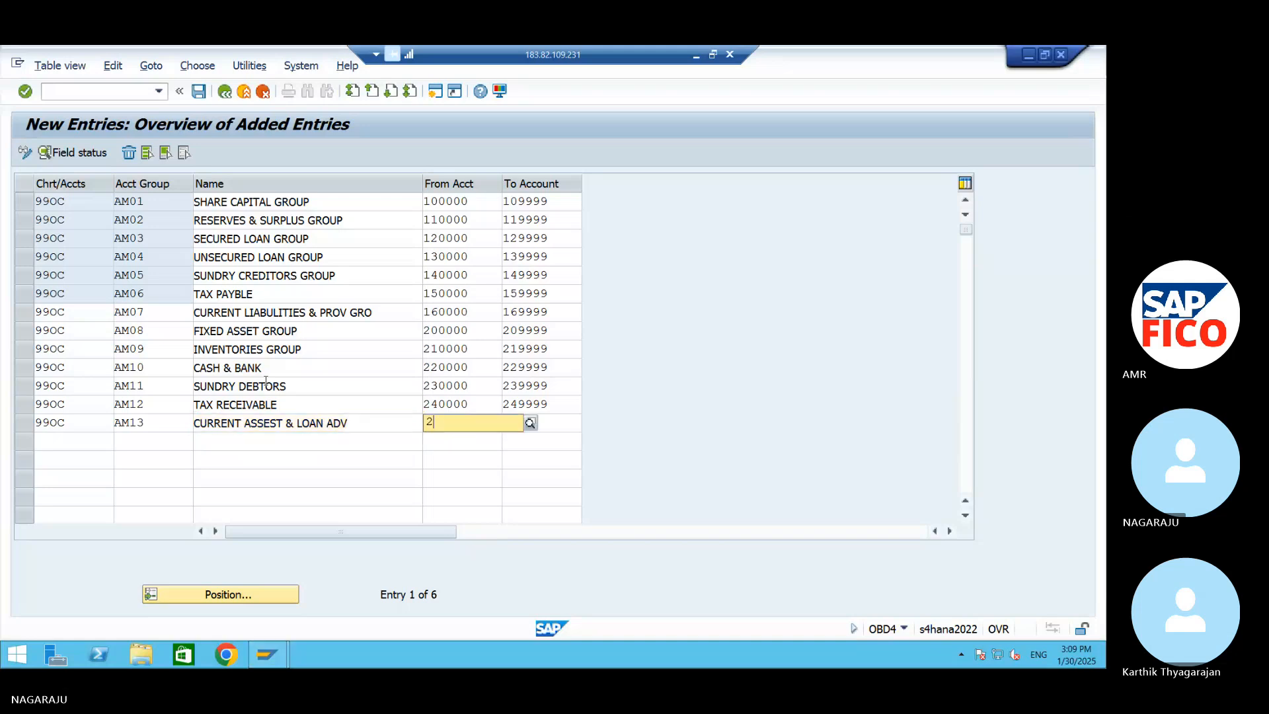
text(50000)
key(Tab)
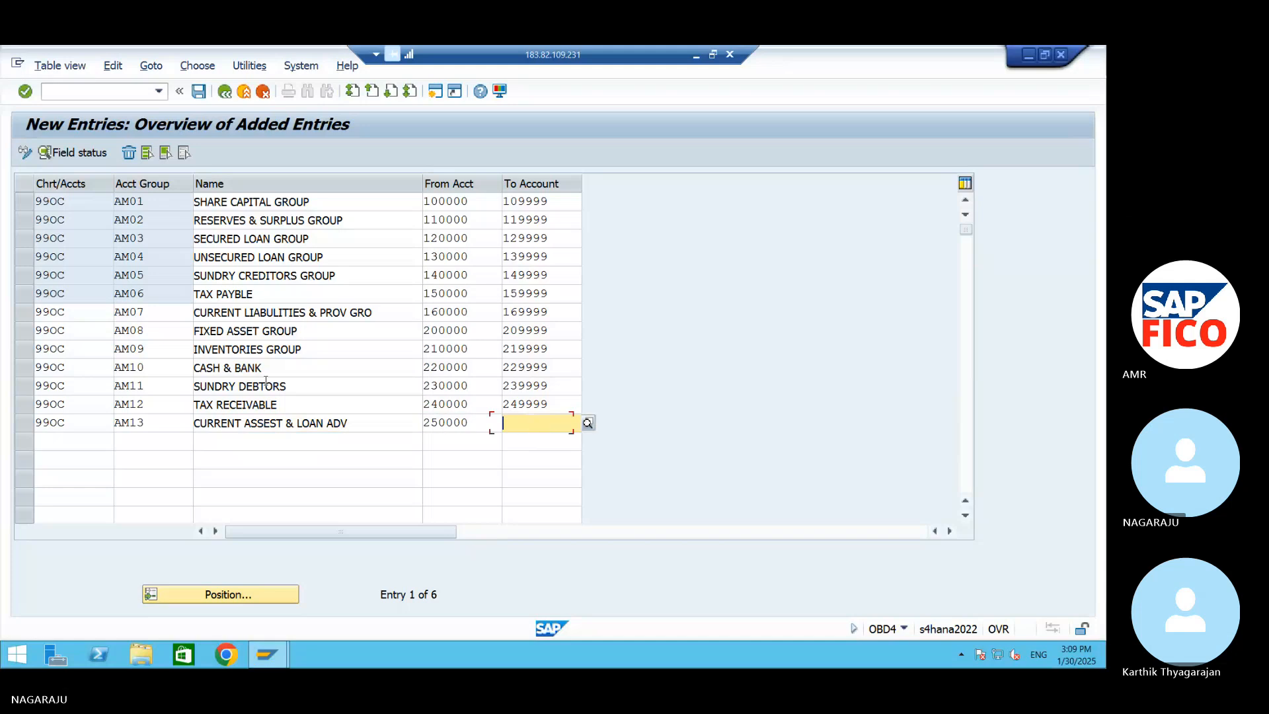
text(25999)
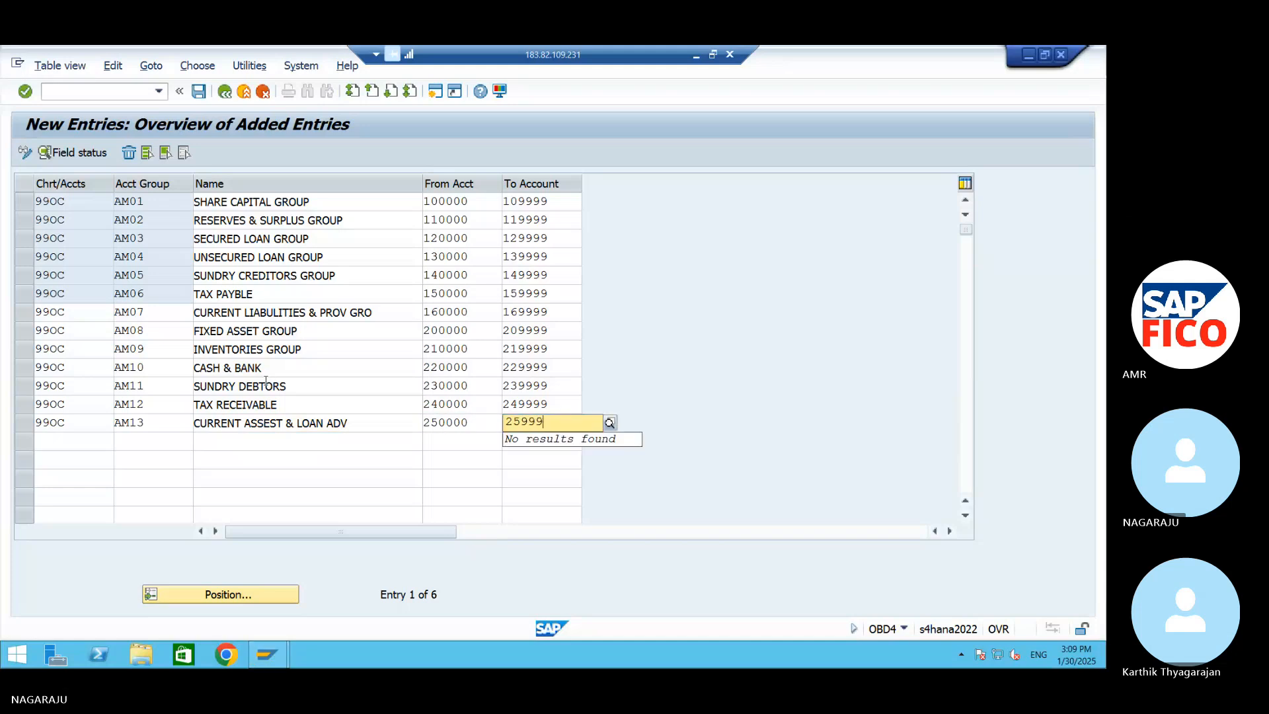
text(9)
key(Tab)
Fill the fourteenth row with chart of accounts 99OC and account group AM14, named SALES REVERSE GROUP
text(990C)
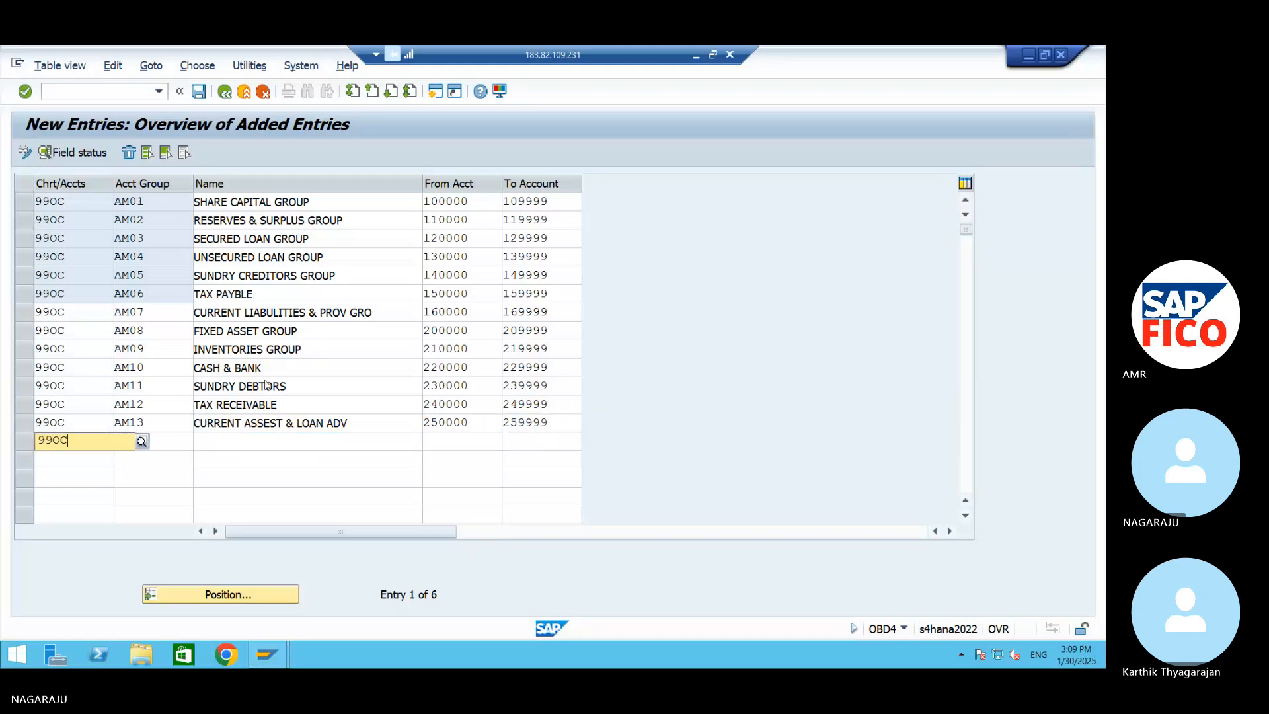
key(Tab)
text(AM14)
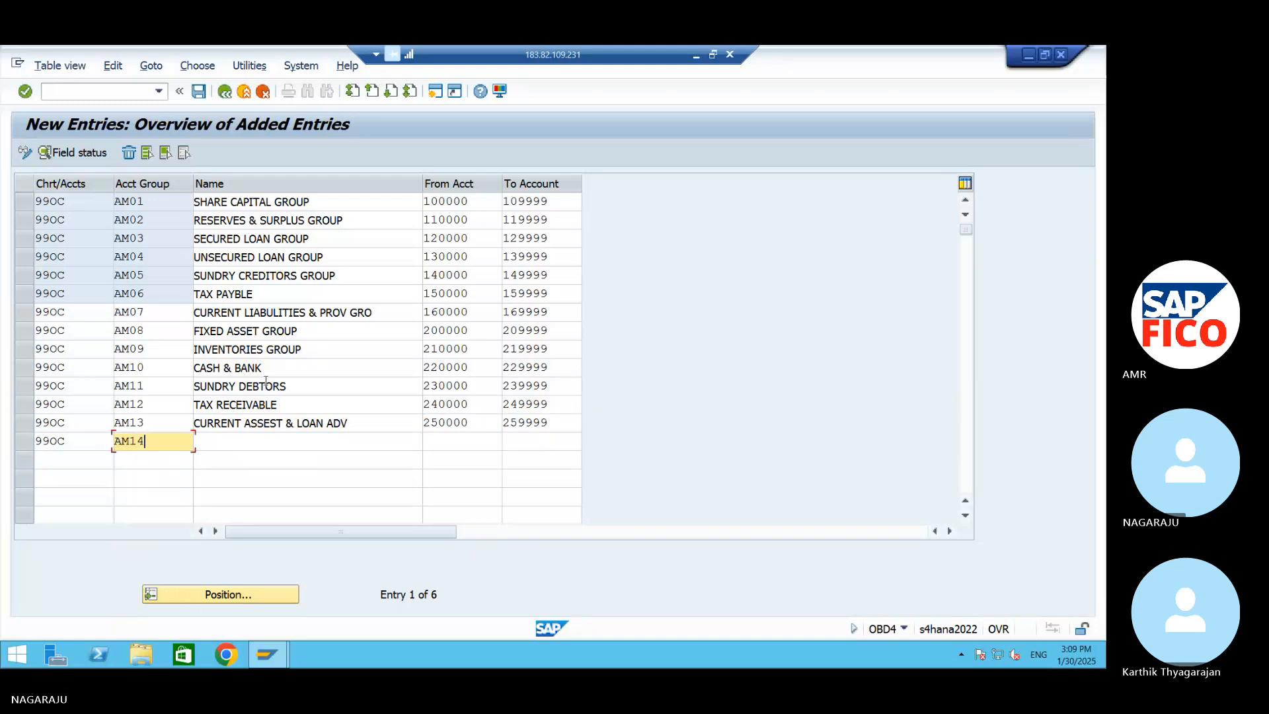
key(Tab)
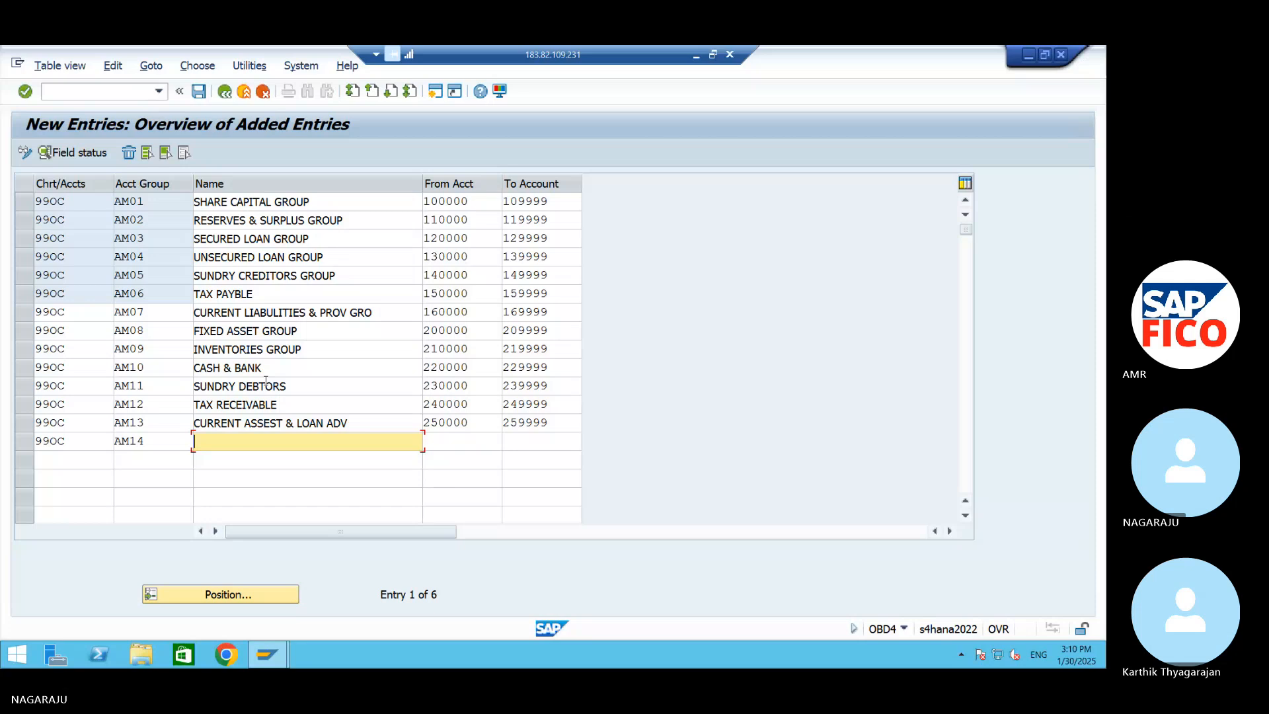
text(S)
text(ALE)
text(AS)
key(BackSpace)
key(BackSpace)
text(S REVERSE GROUP)
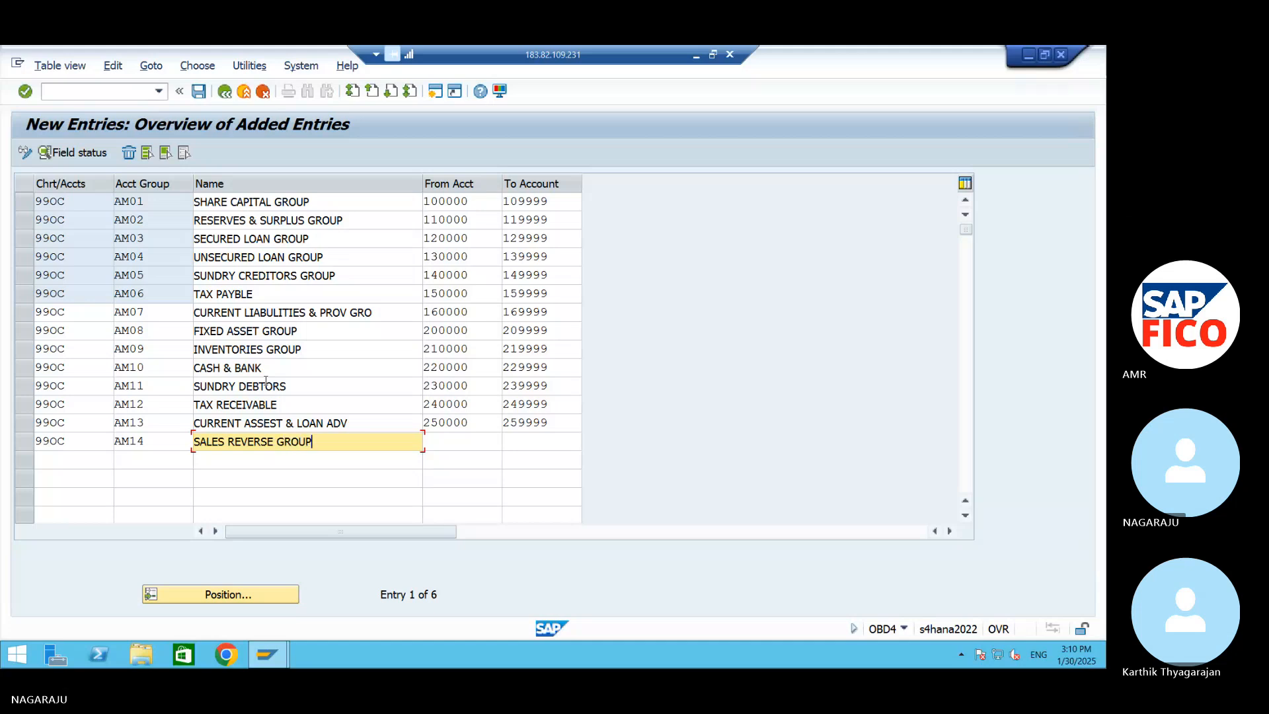
key(Tab)
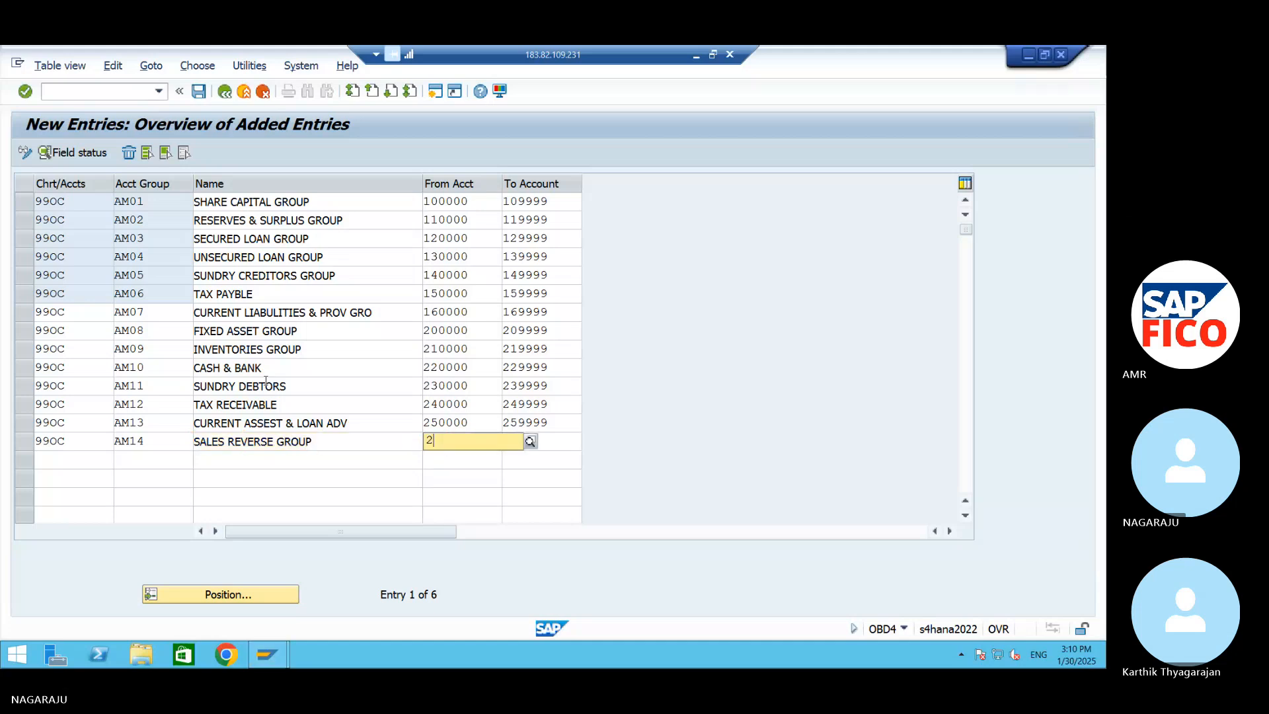
Set the account number range of group AM14 from 300000 to 309999
text(2)
key(BackSpace)
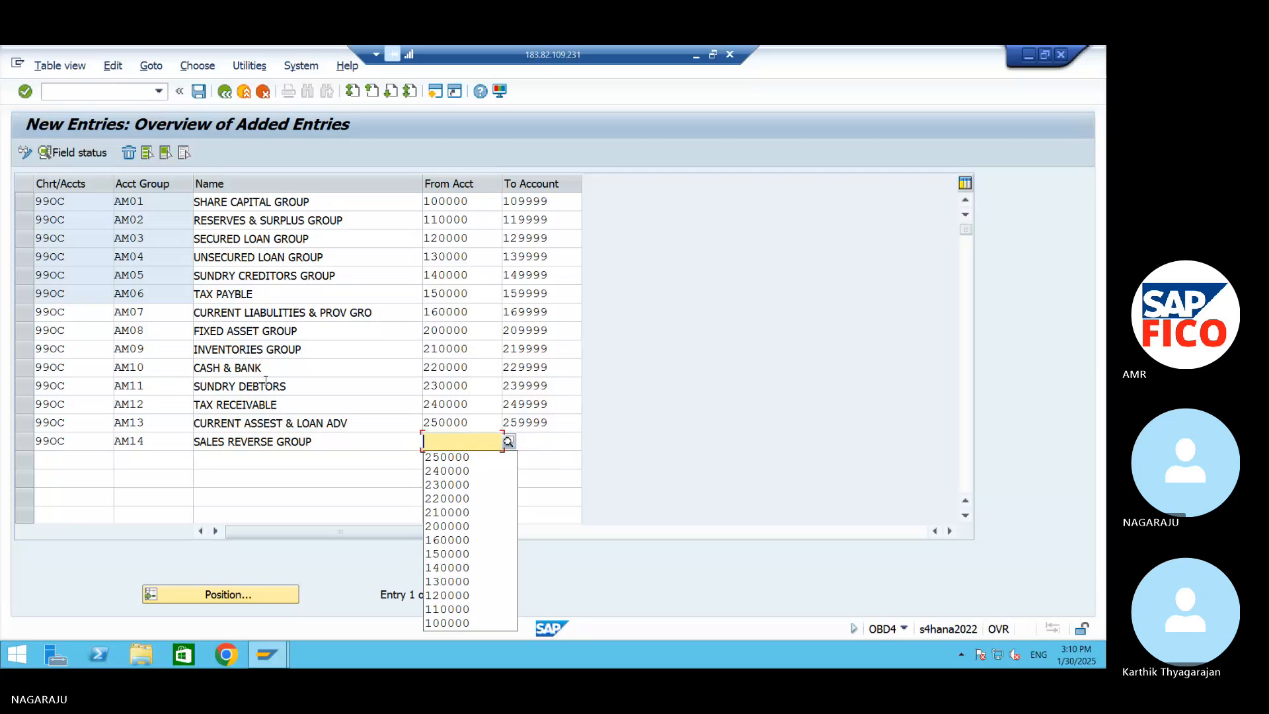
text(300000)
key(Tab)
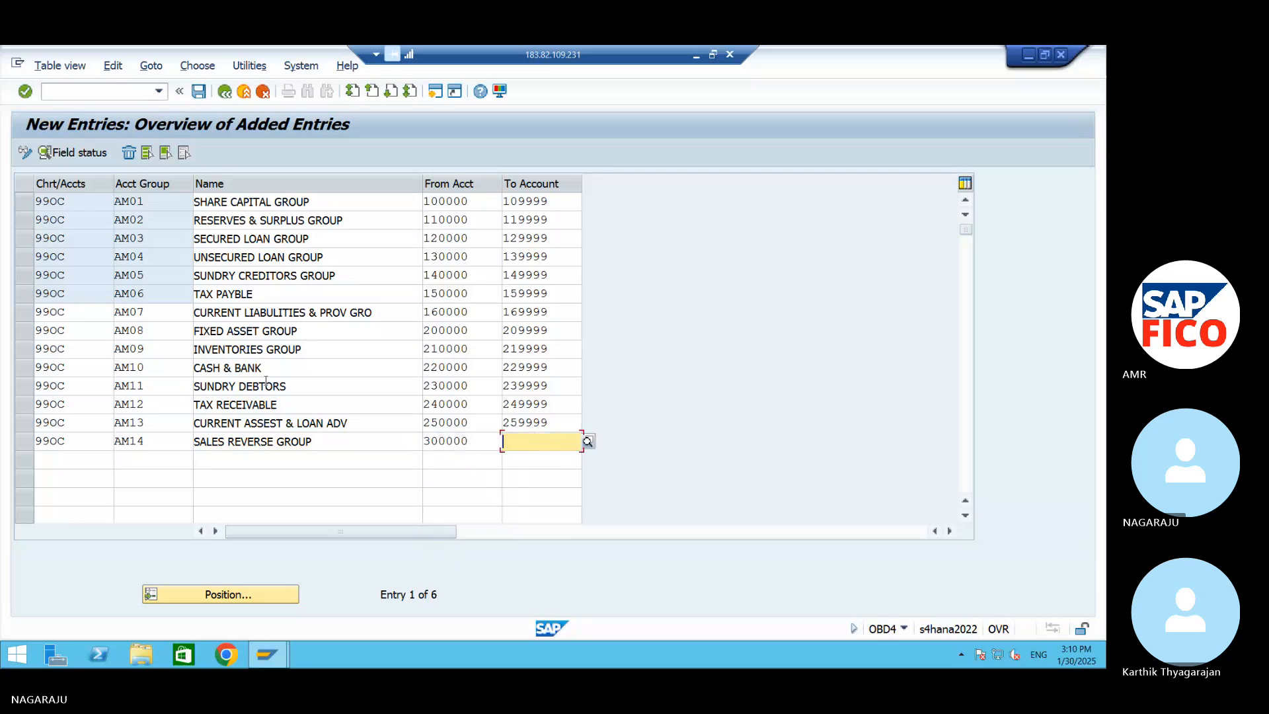
text(309)
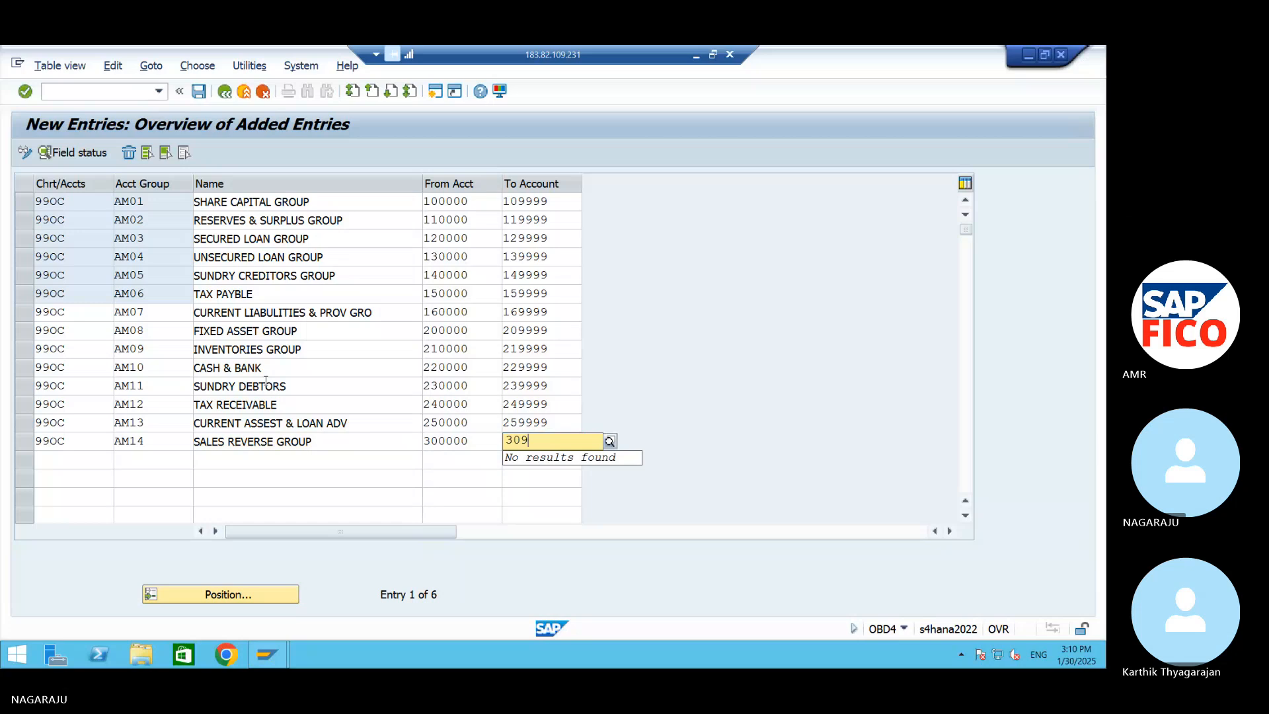
text(999)
key(Tab)
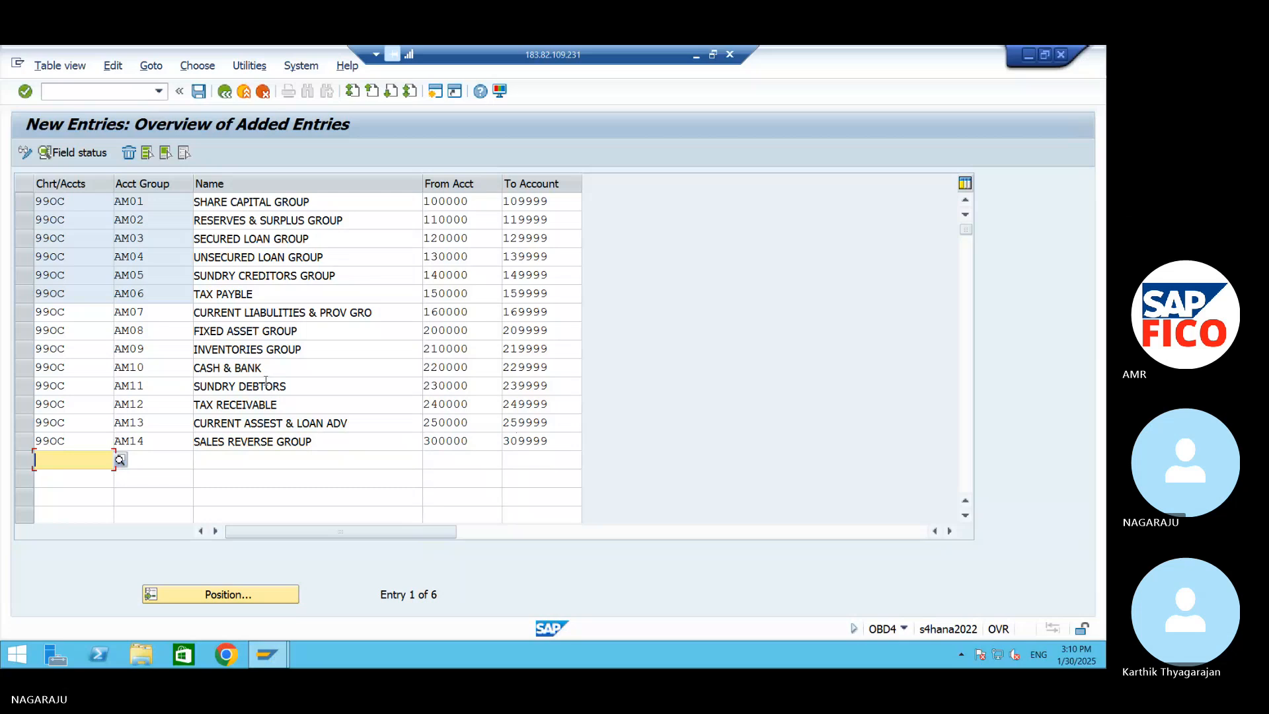
Fill the fifteenth row with chart of accounts 99OC and account group AM15, named SALES GROUP`
text(990C)
key(Tab)
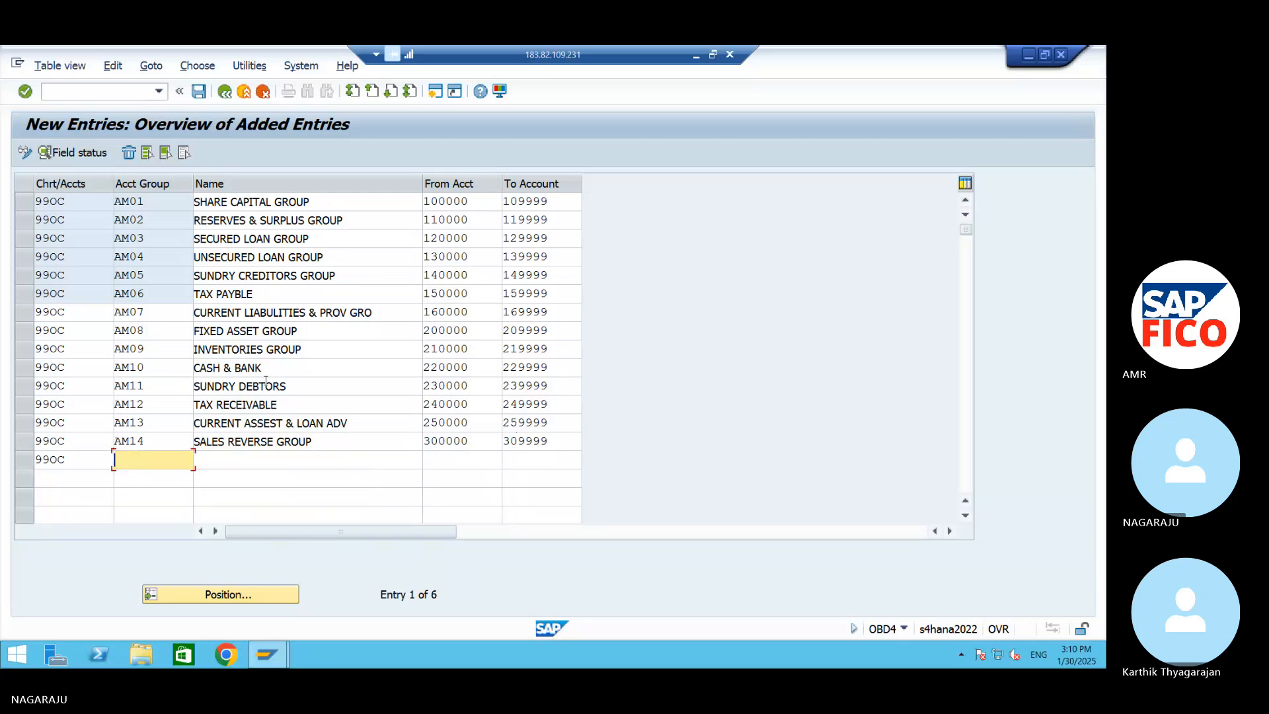
text(AM15)
key(Tab)
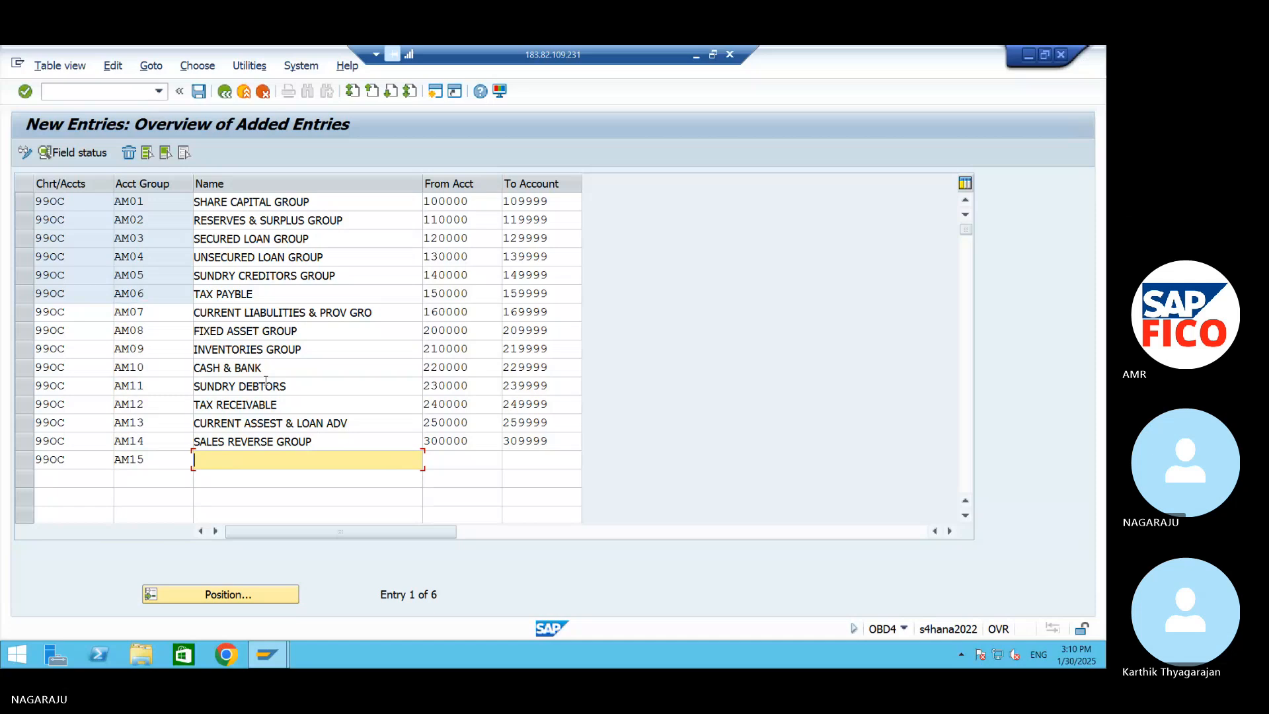
text(SALES )
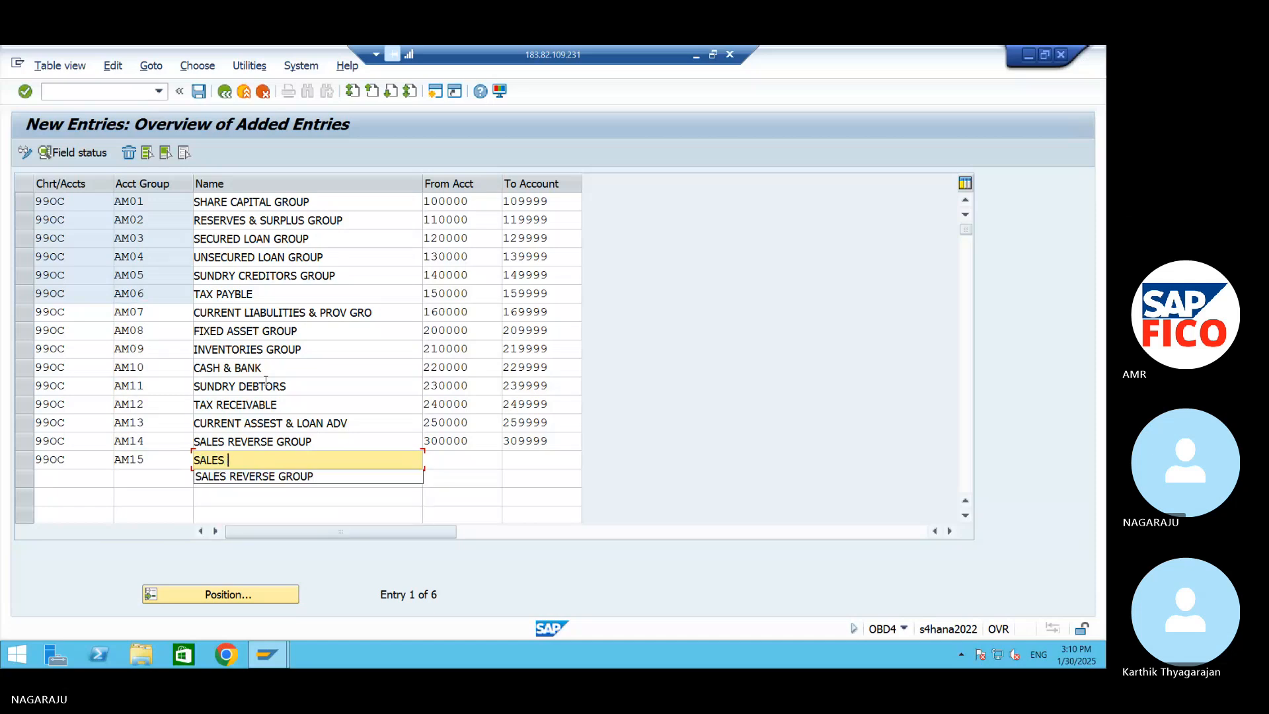
text(GROUP)
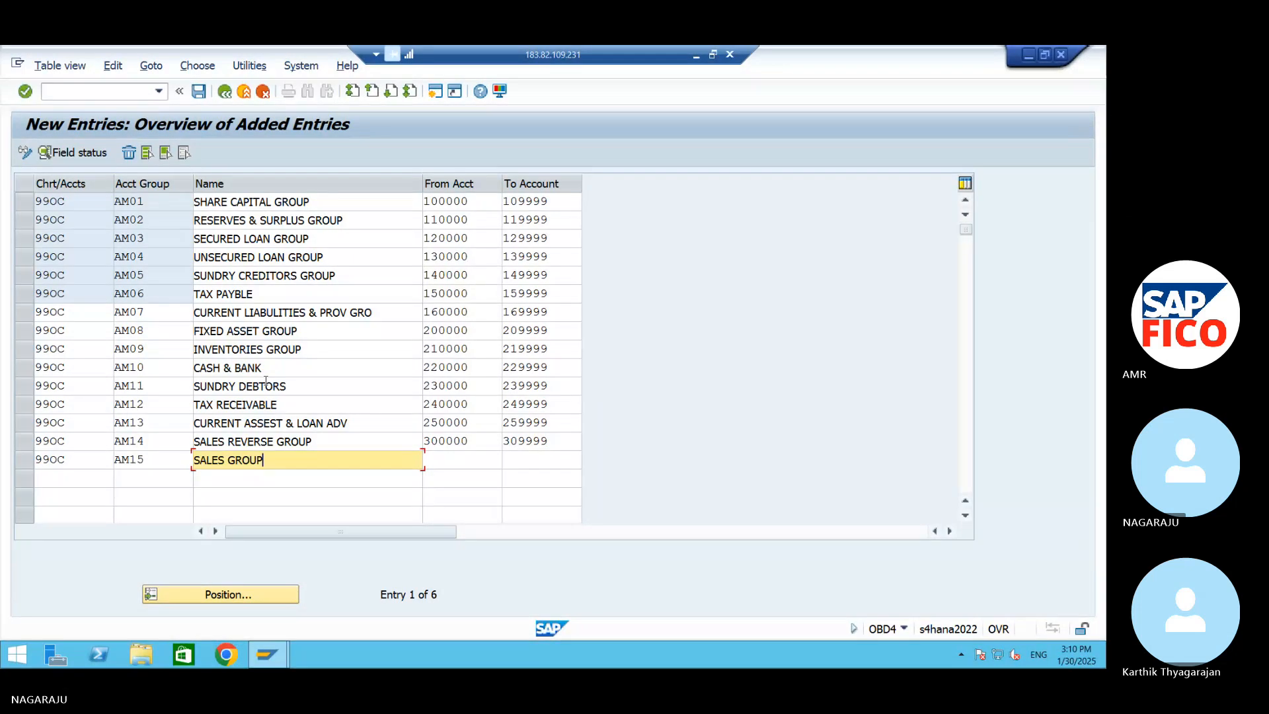
text(`)
key(Tab)
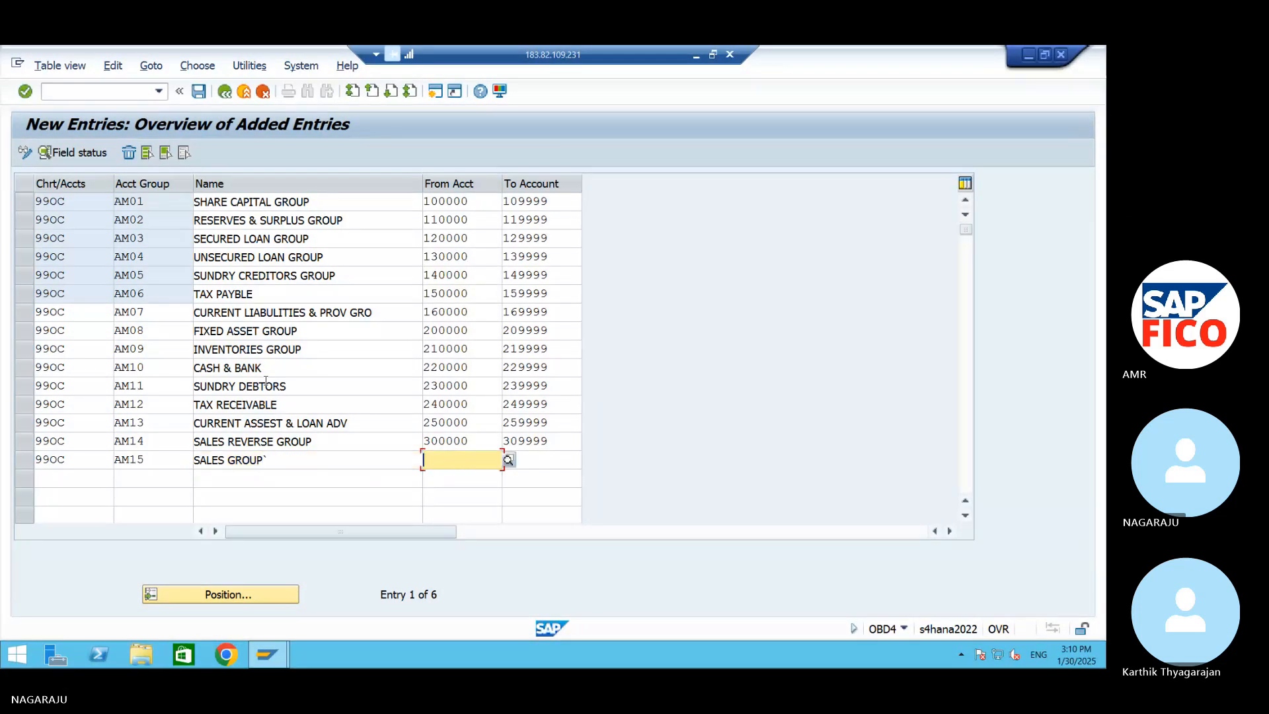
Set the account number range of group AM15 from 310000 to 319999
text(310000)
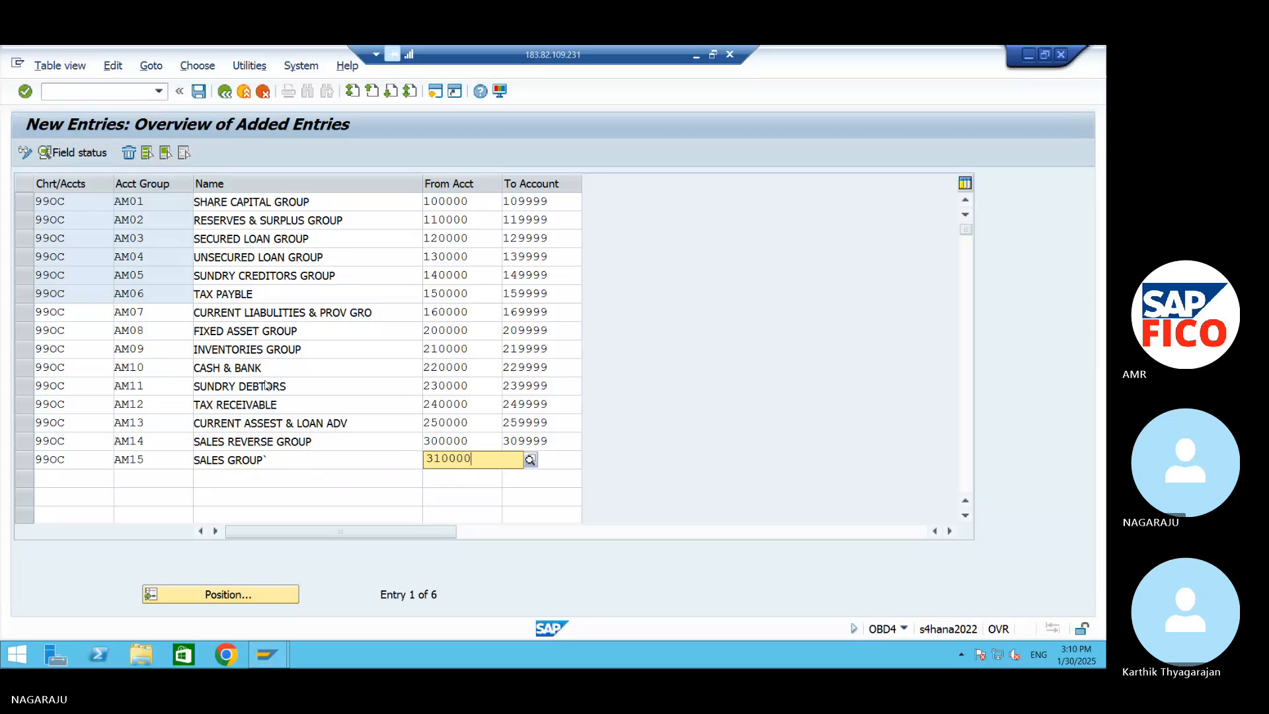
key(Tab)
text(319999)
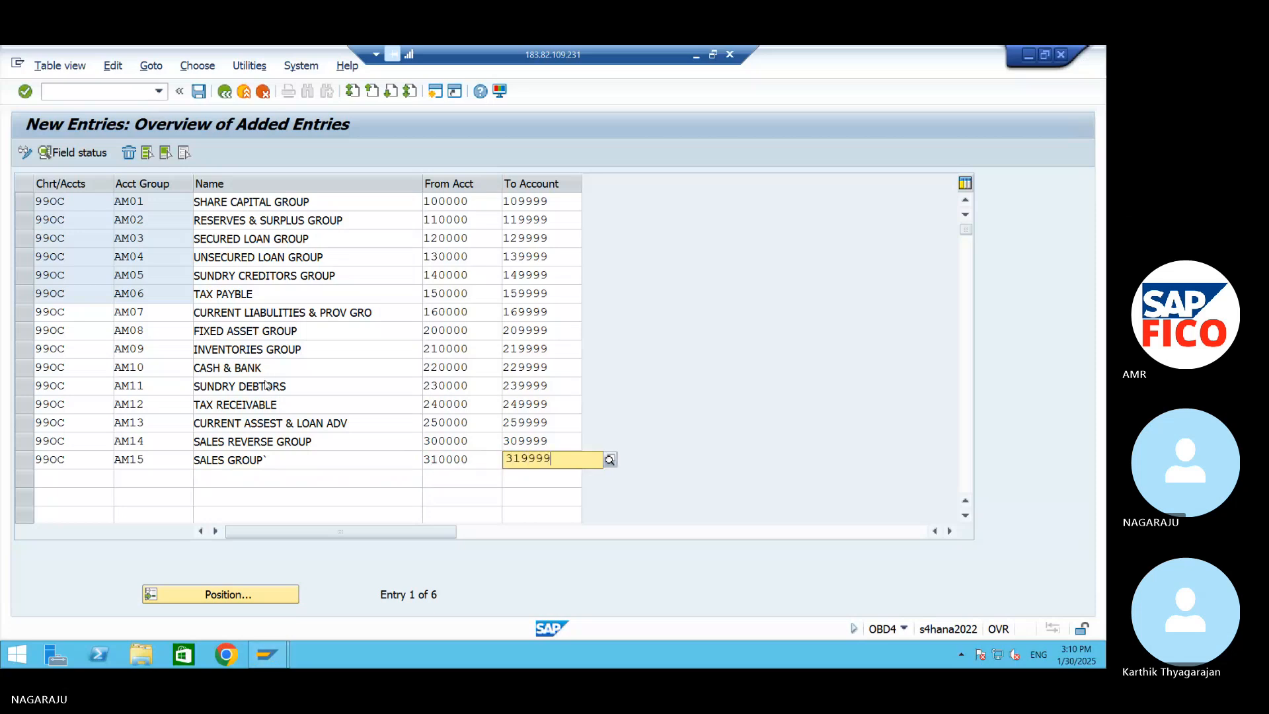
key(Tab)
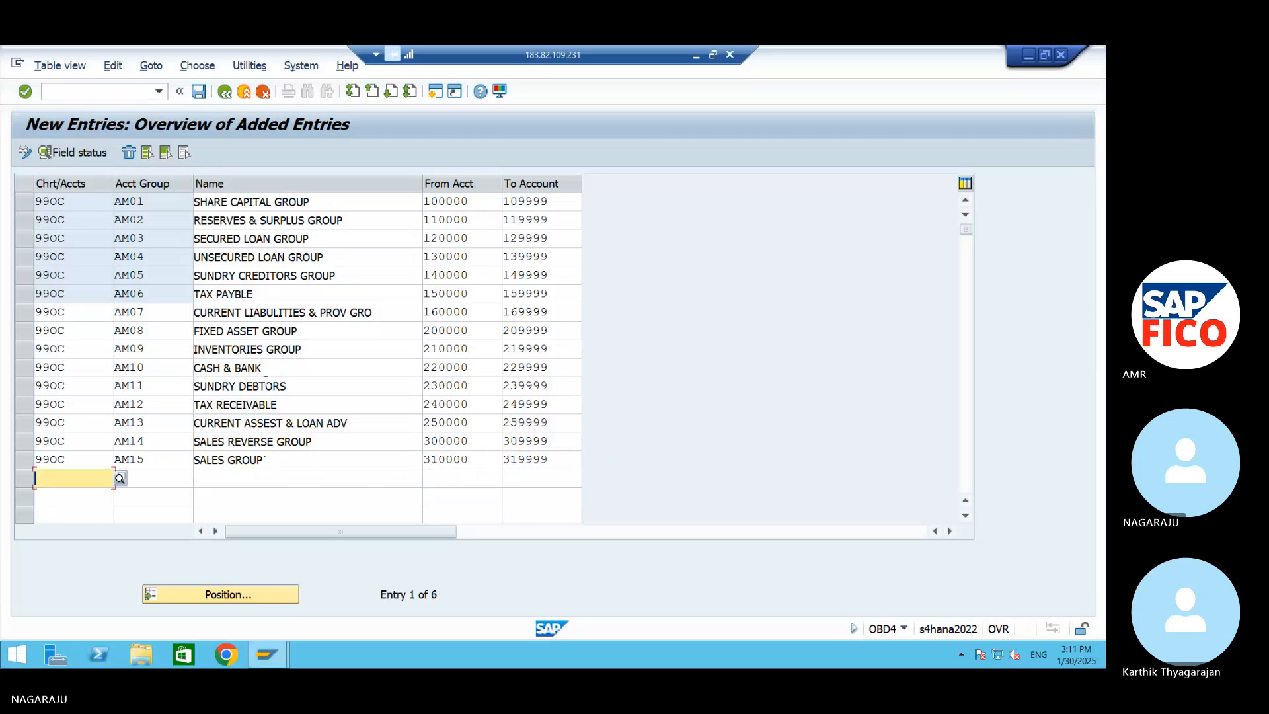
Fill the sixteenth row with chart of accounts 99OC and account group AM16, named INCOME GROUP
text(99)
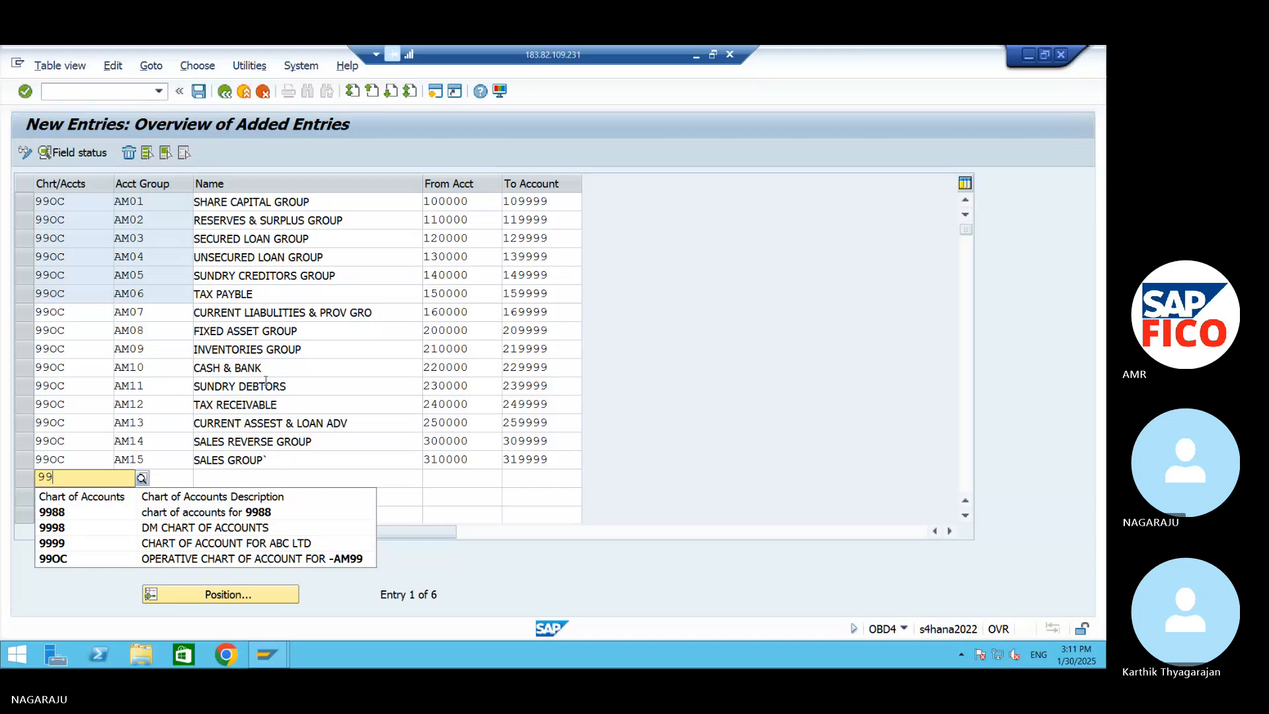
text(0C)
key(Tab)
text(A)
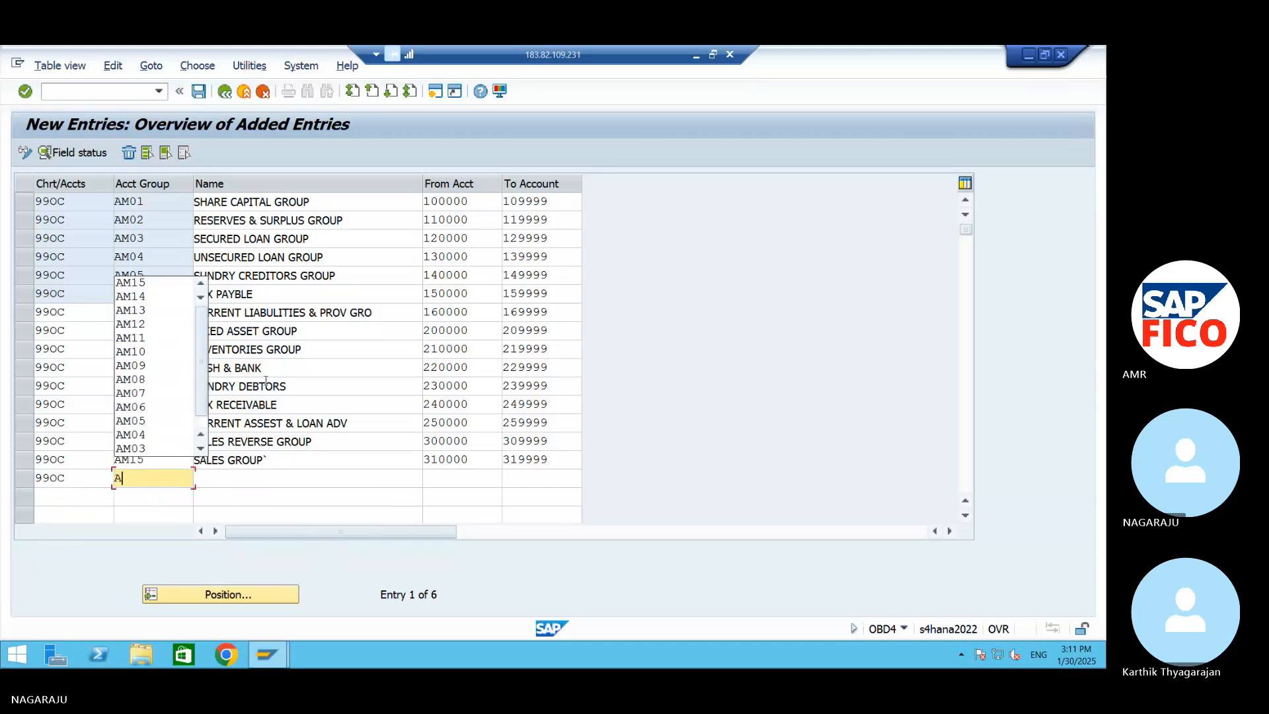
text(M16)
key(Tab)
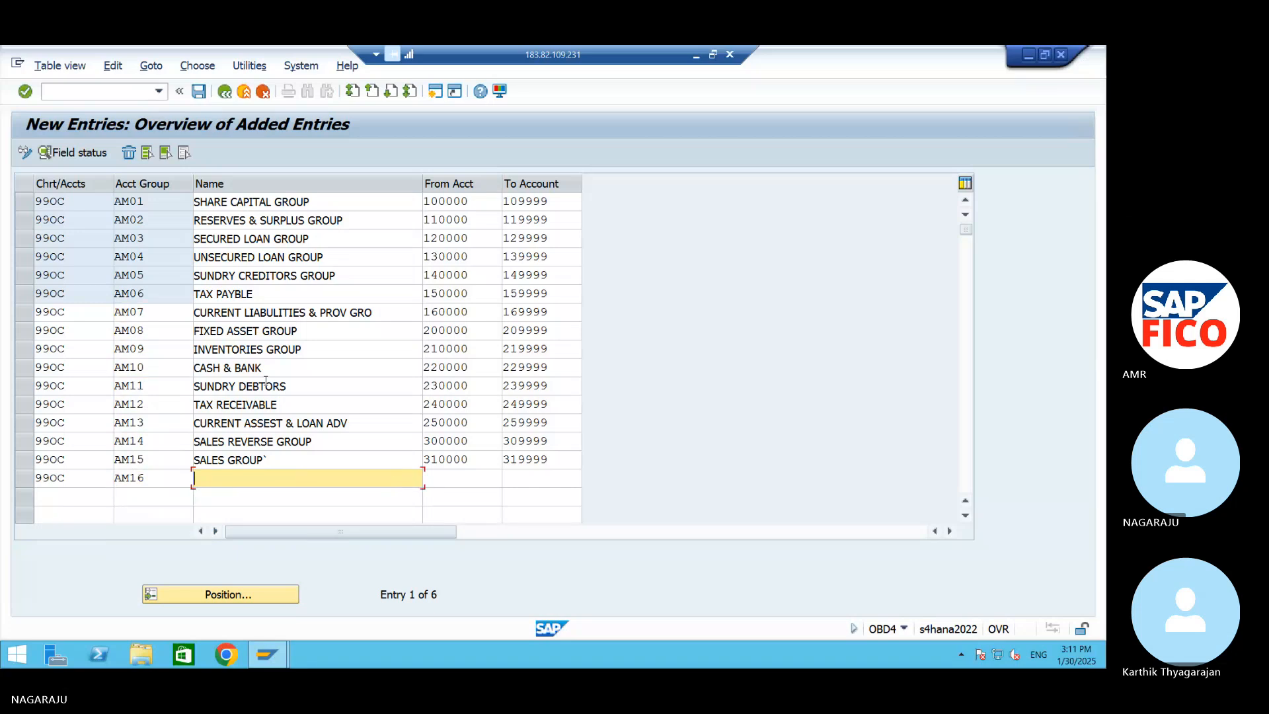
text(INCOME GROUP)
key(Tab)
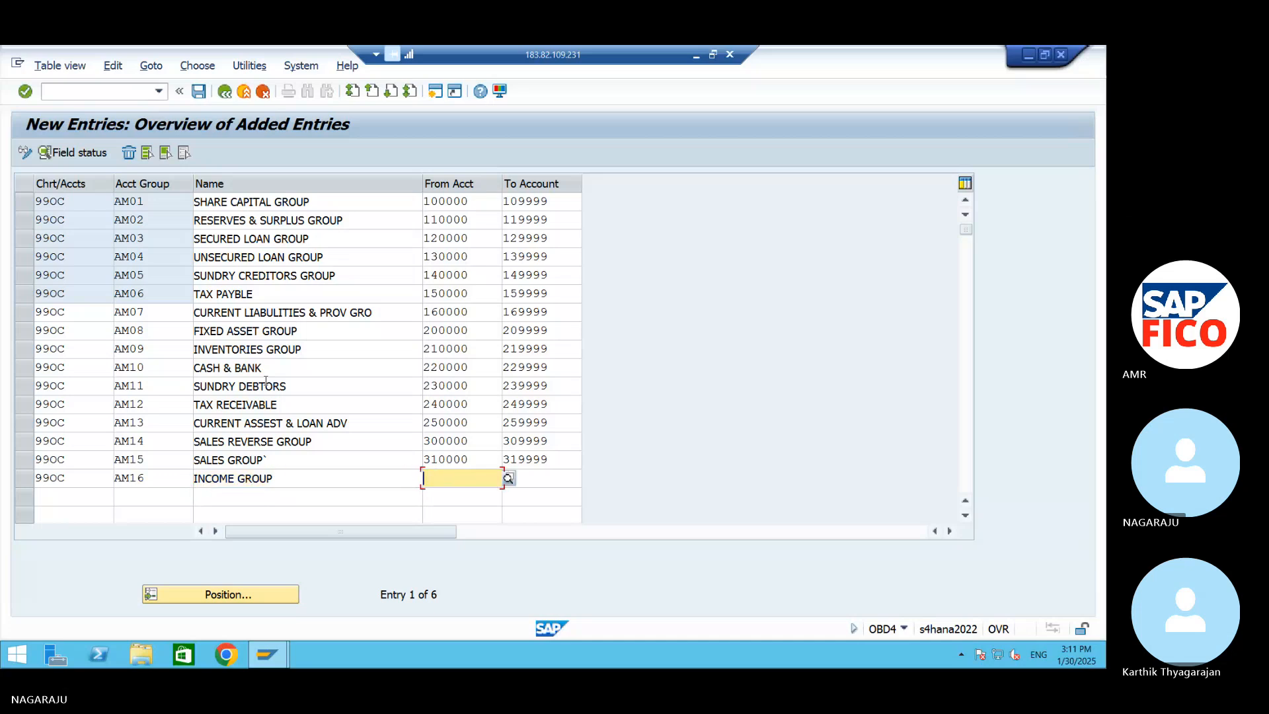
Set the account number range of group AM16 from 320000 to 329999 and save the entries
text(320000)
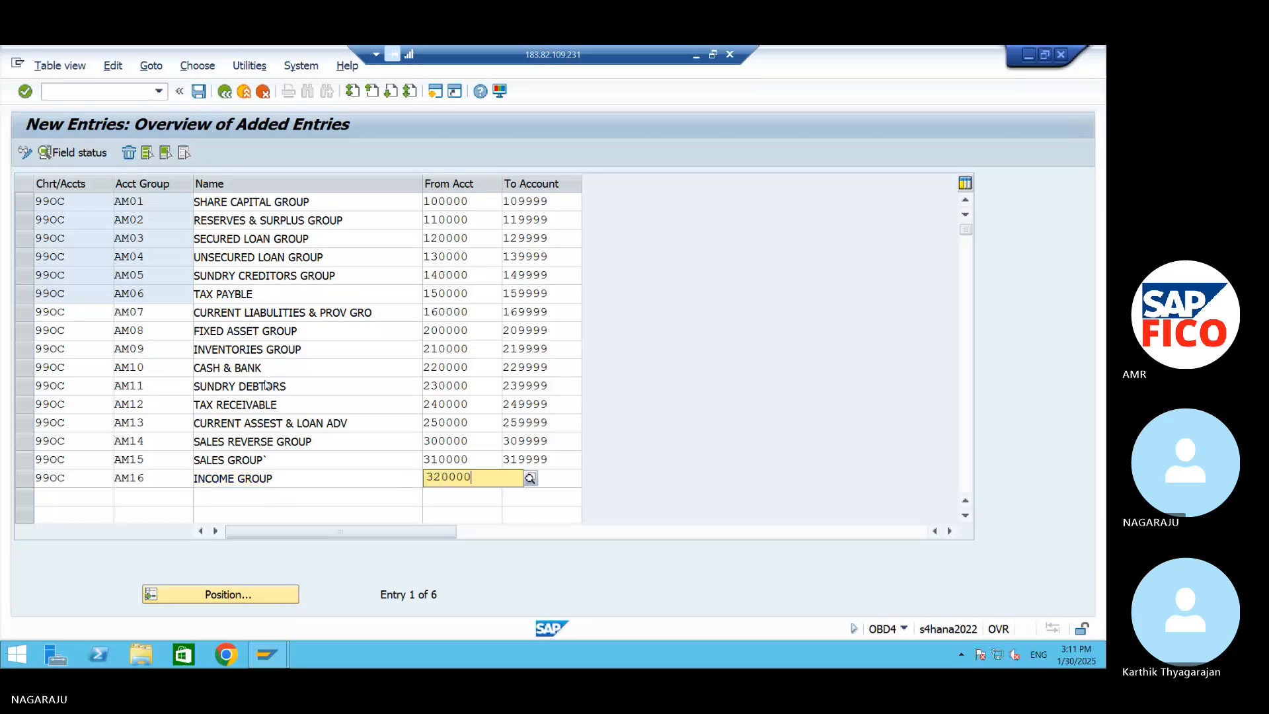
key(Tab)
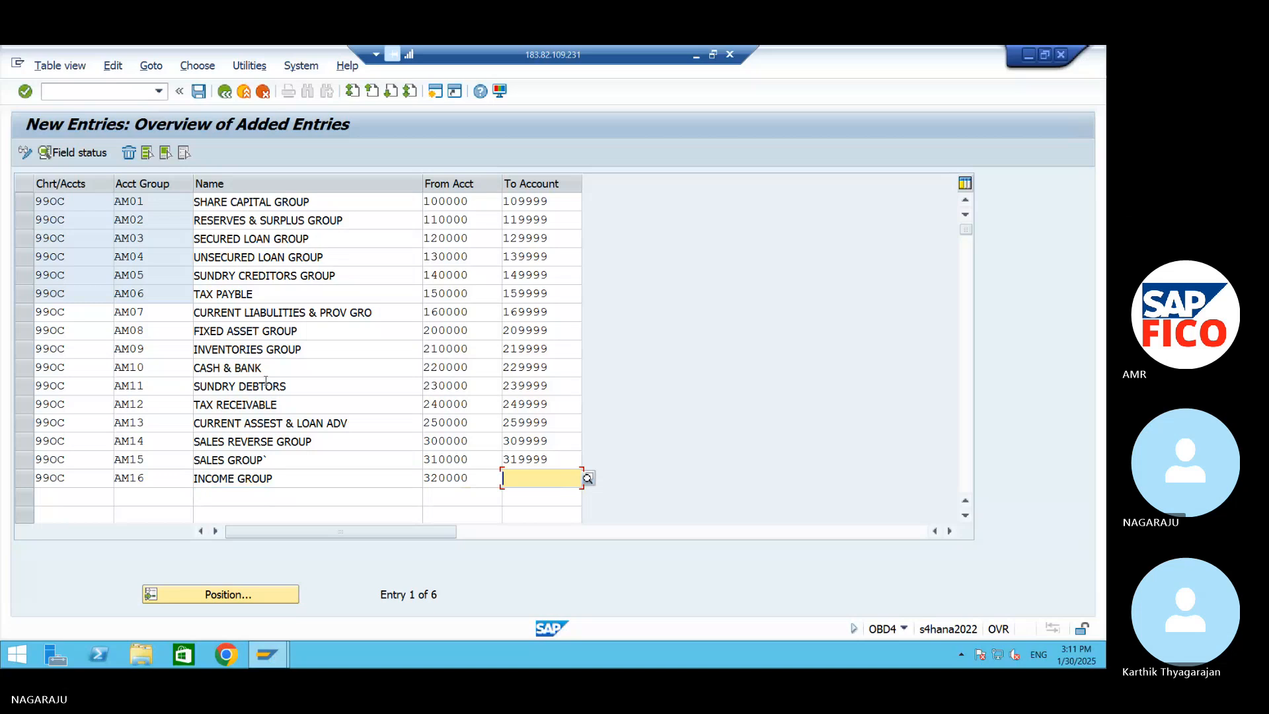
text(329999)
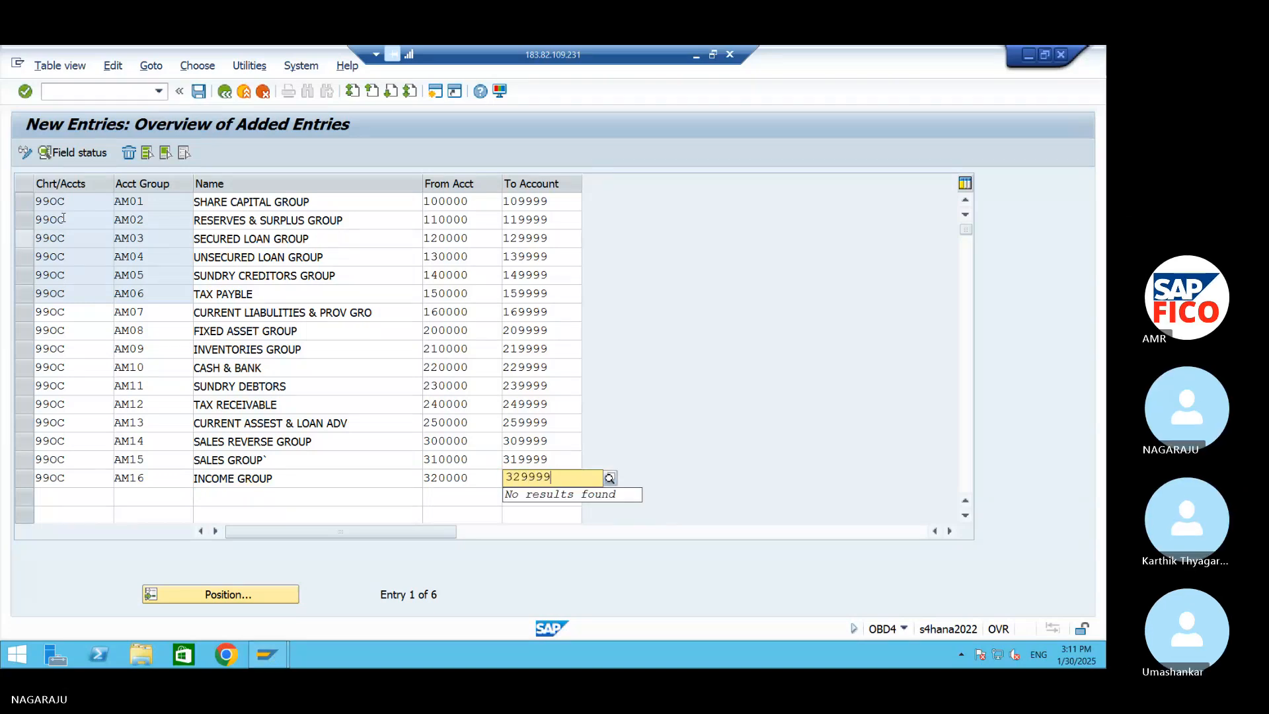
click(198, 91)
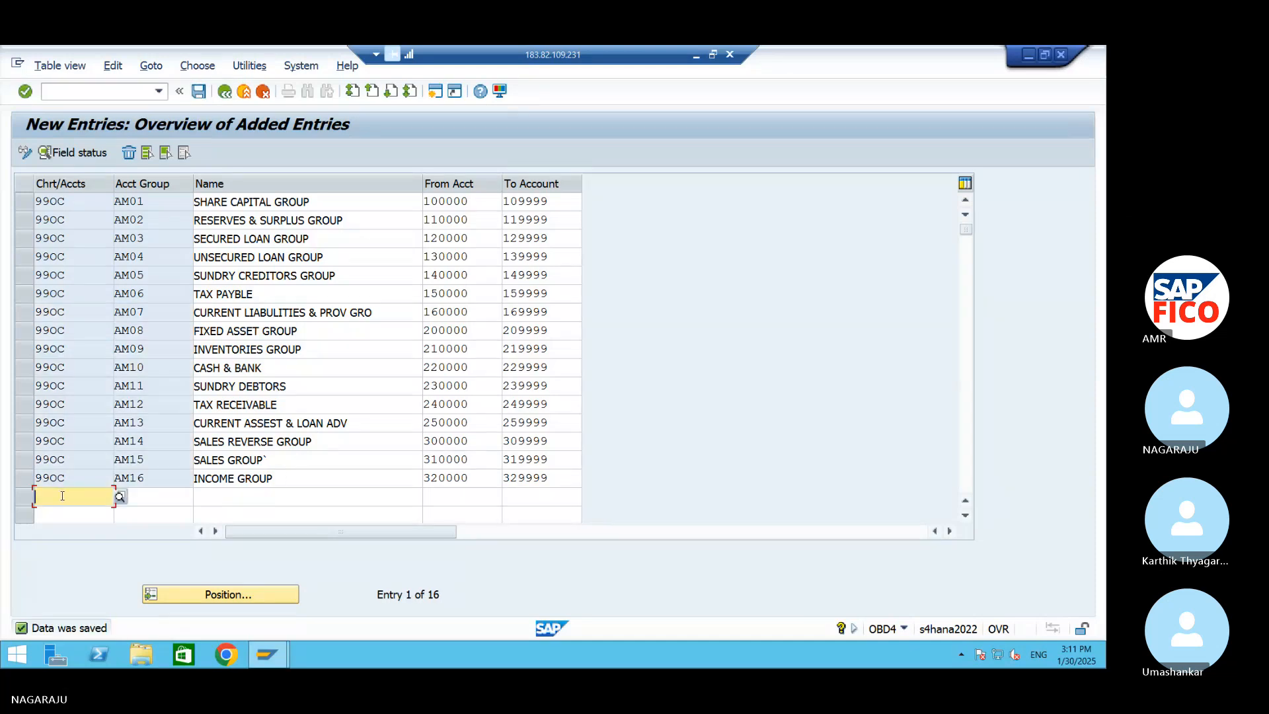
text(99)
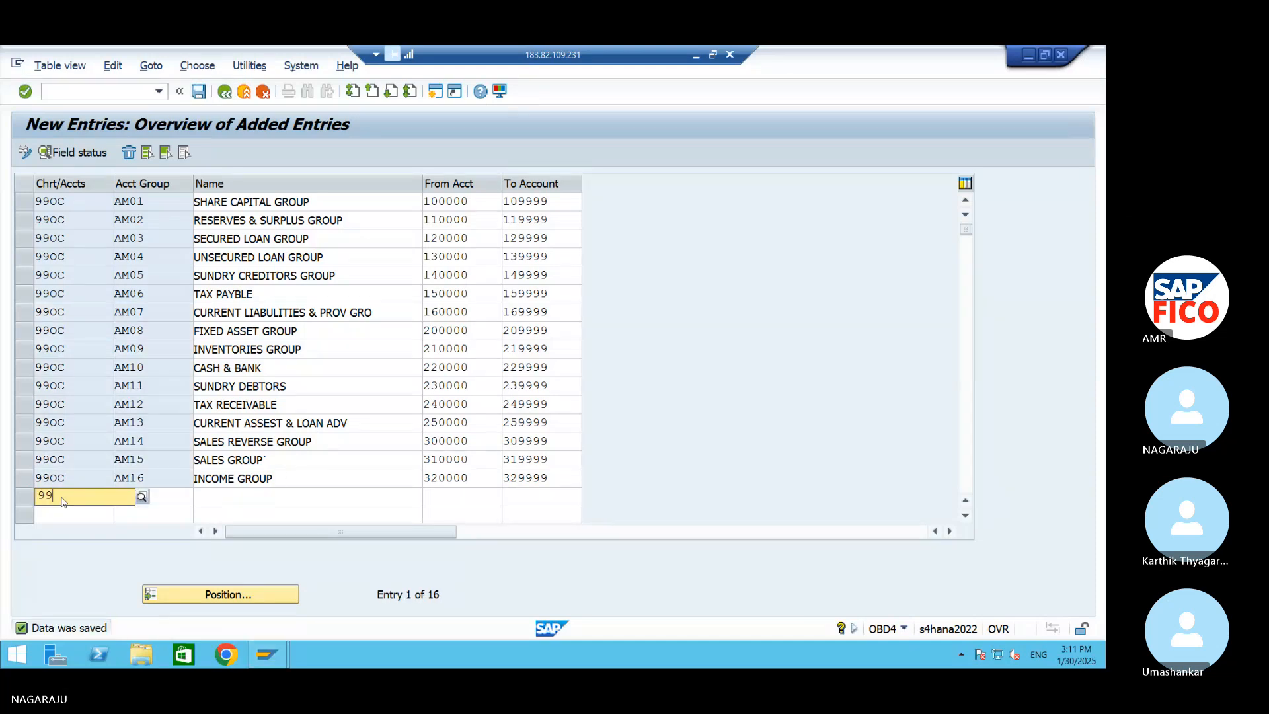
text(0C)
key(Tab)
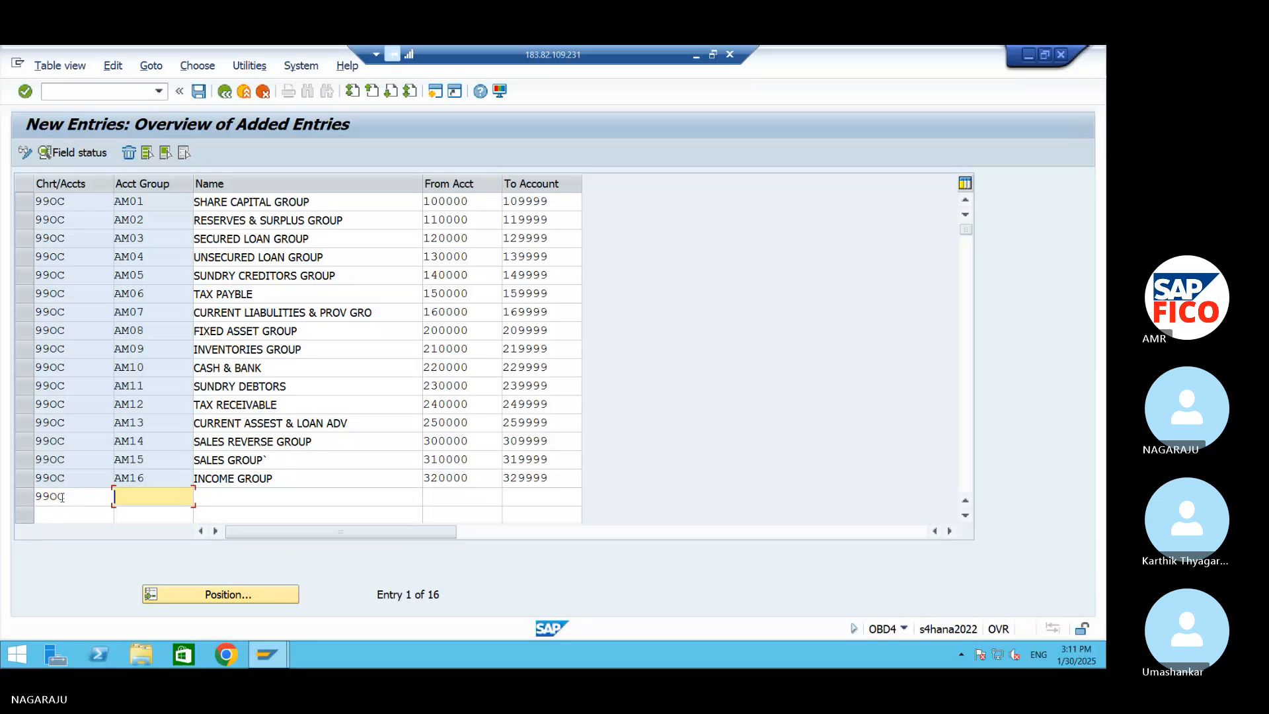
text(AM17)
click(966, 516)
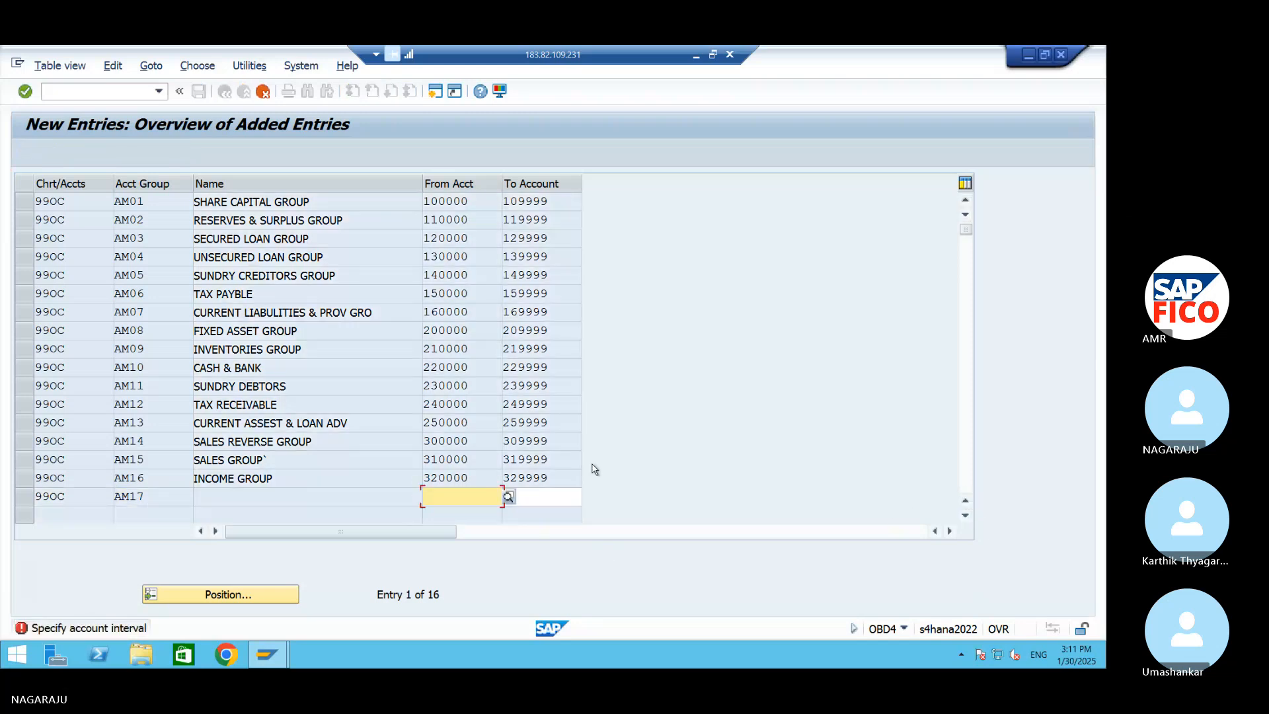
click(308, 496)
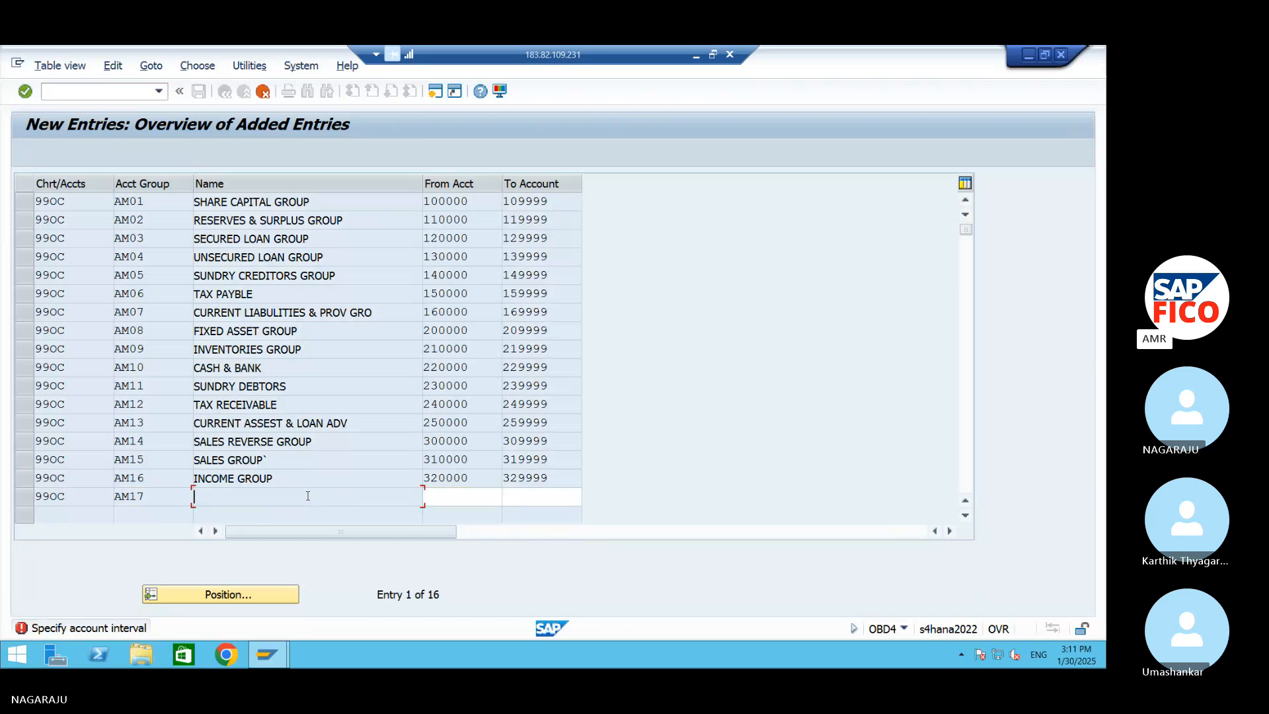
key(F3)
key(F3)
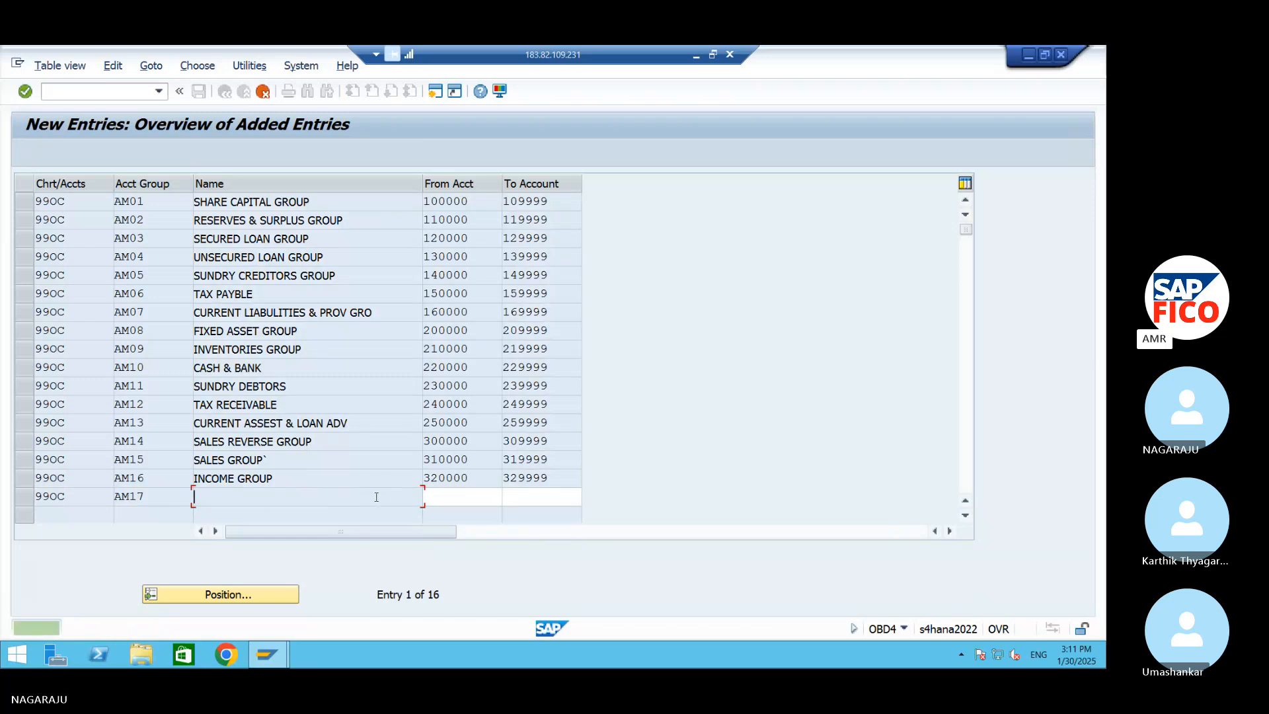
click(260, 93)
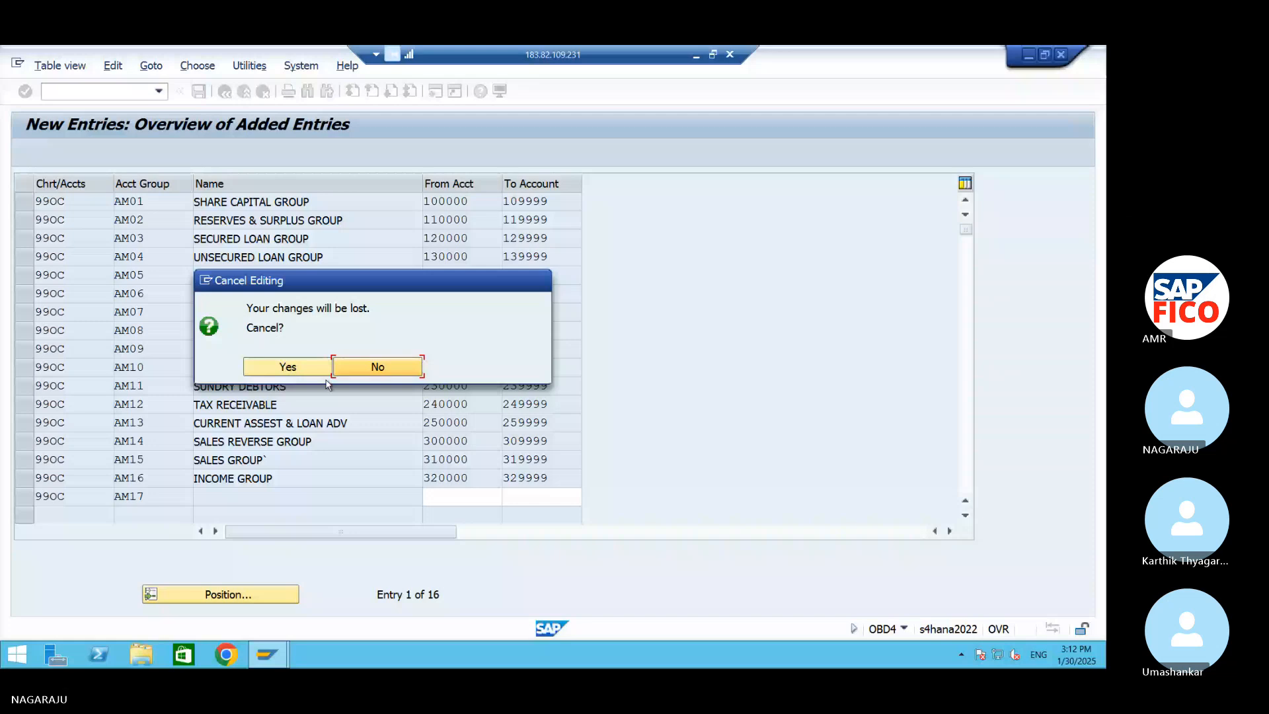
click(287, 367)
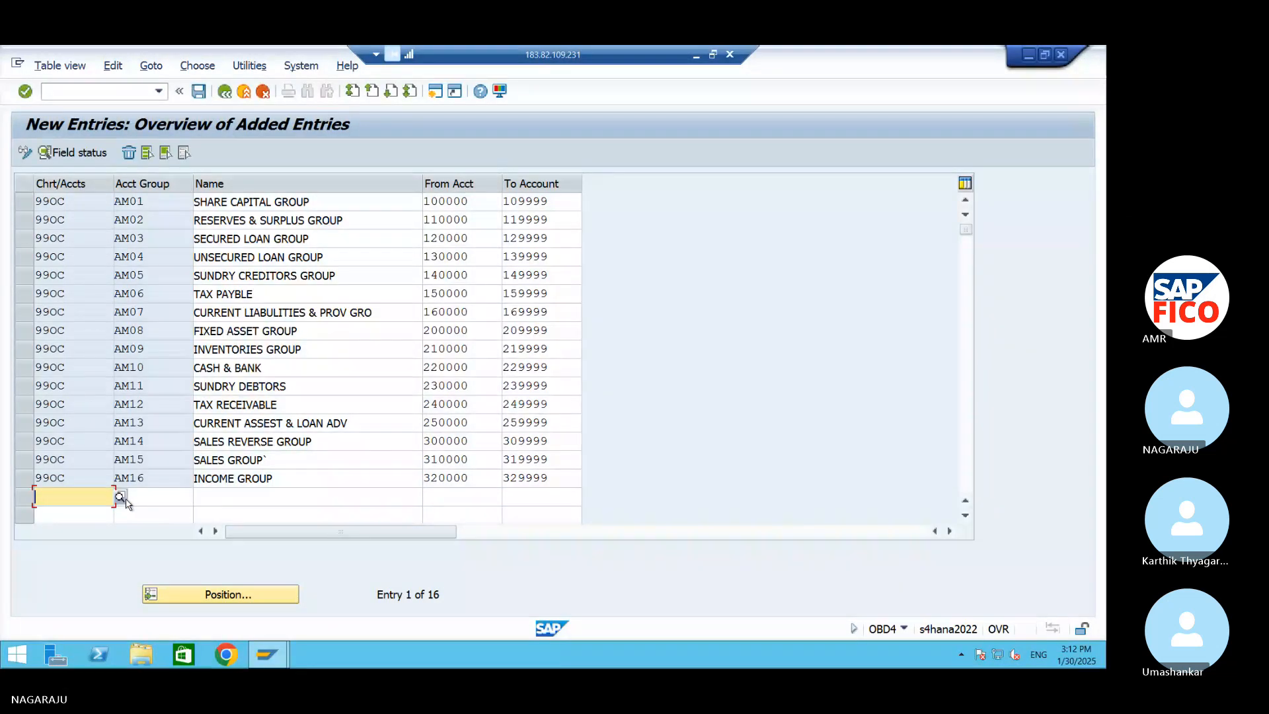
text(99OC)
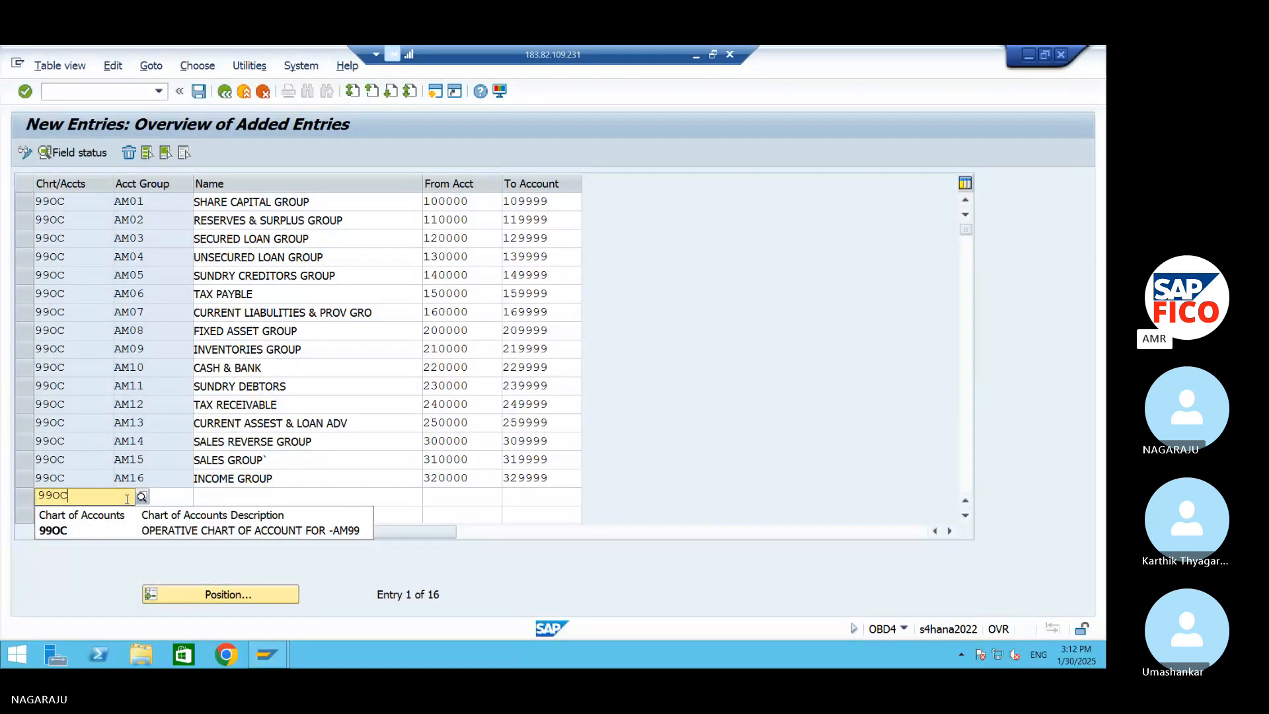
key(Tab)
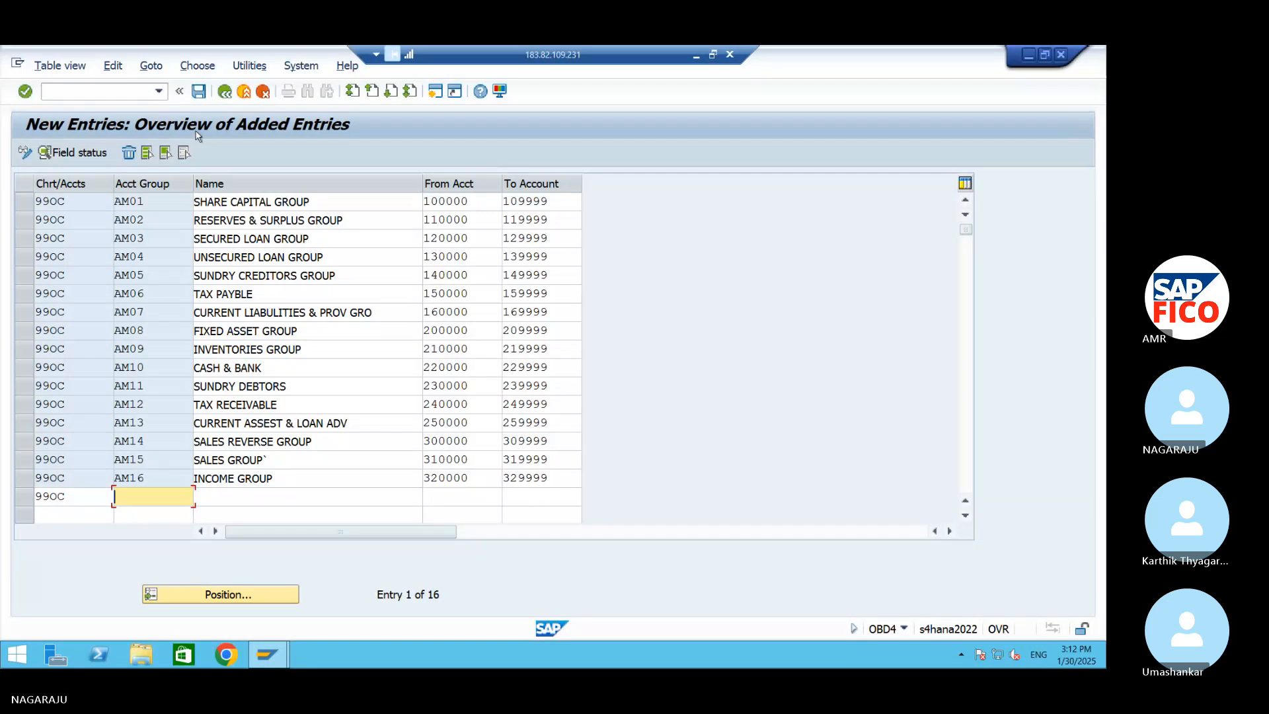
click(84, 498)
key(BackSpace)
key(BackSpace)
key(BackSpace)
key(BackSpace)
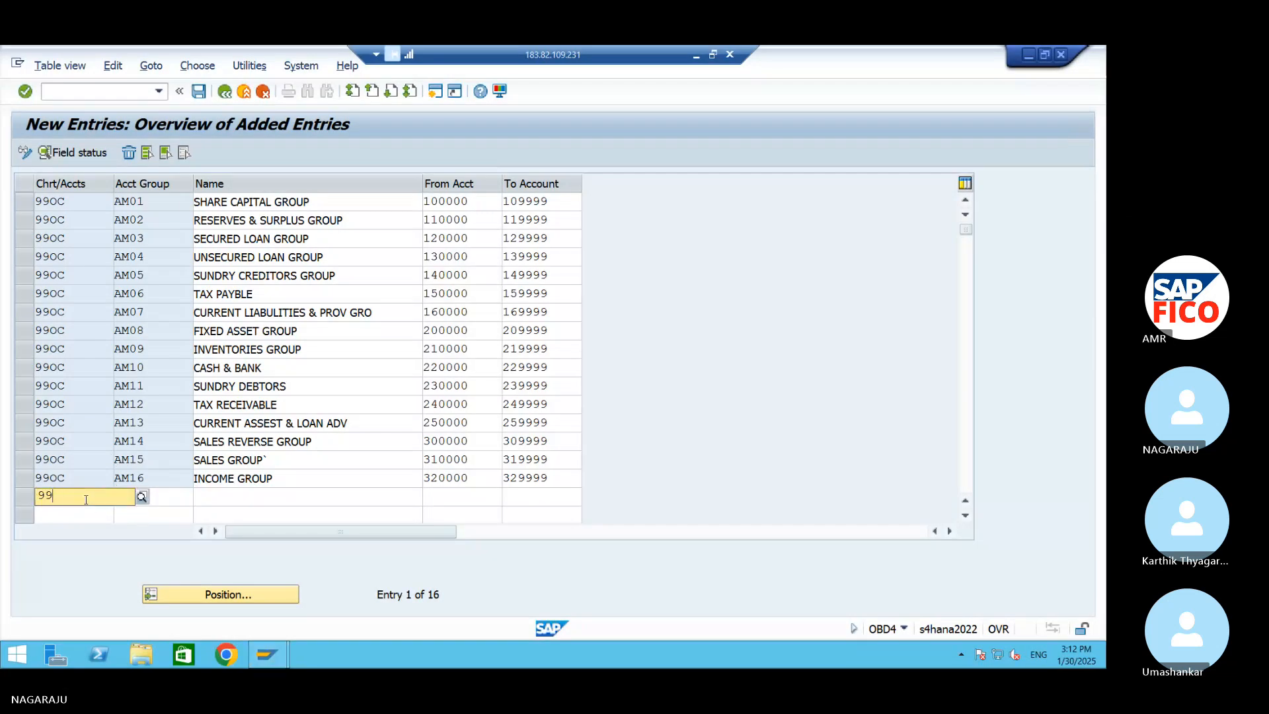
click(199, 92)
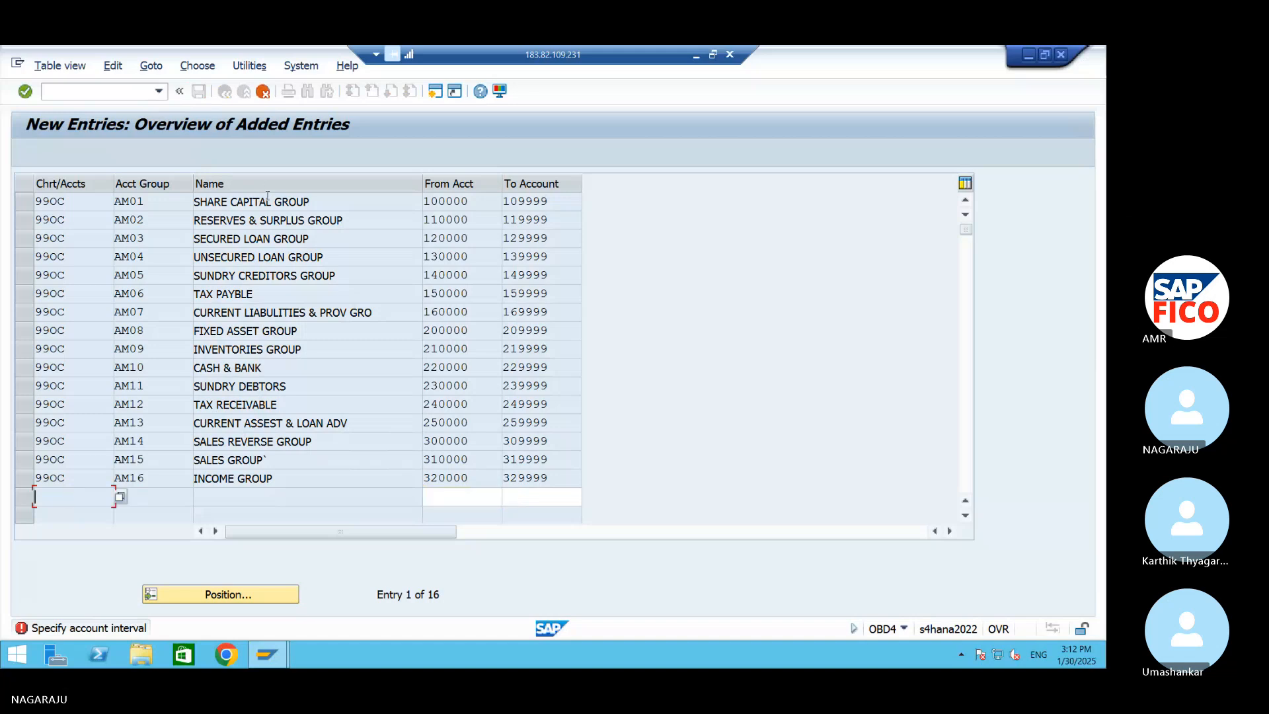
click(263, 92)
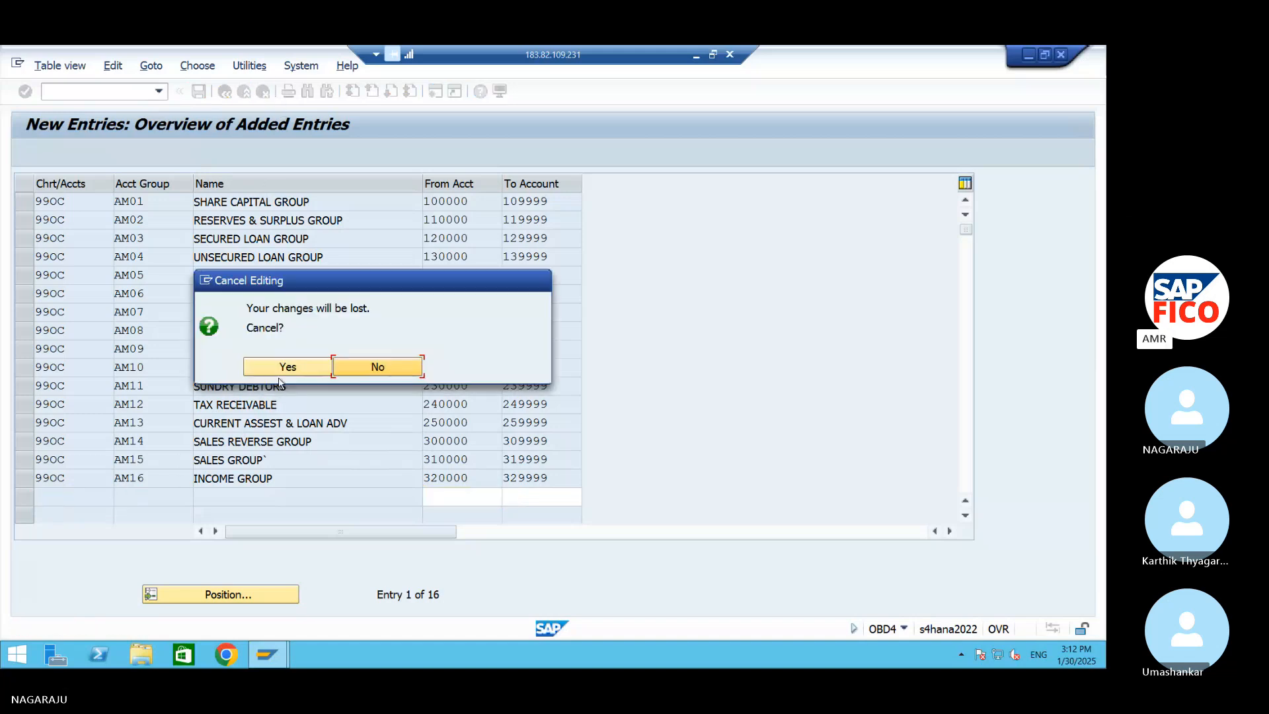
click(284, 366)
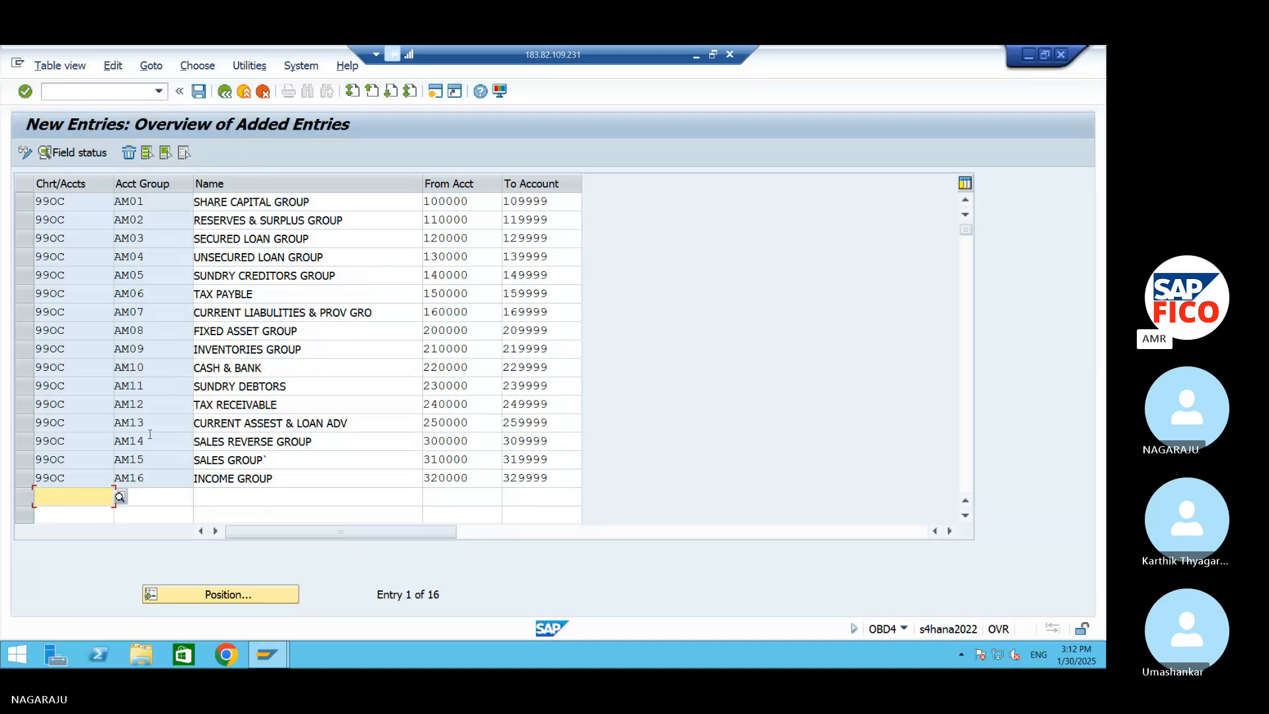
click(201, 95)
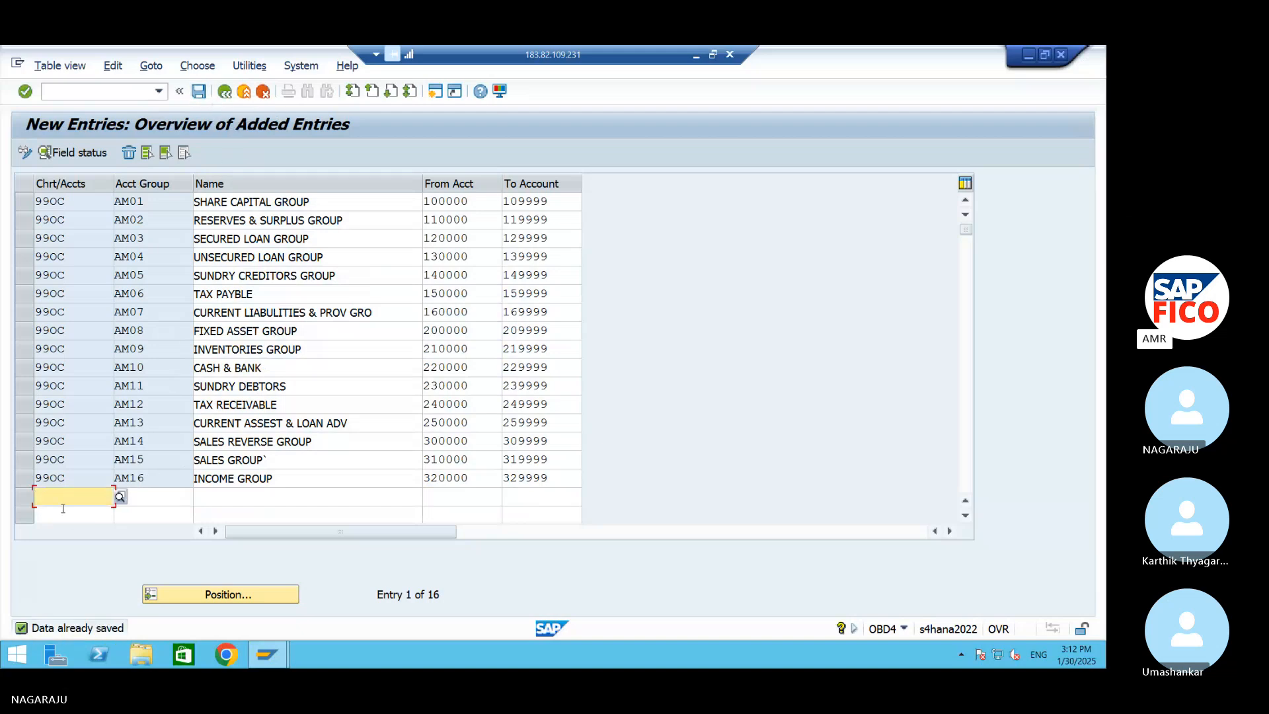
Start the seventeenth row with chart of accounts 99OC and account group AM17
text(99)
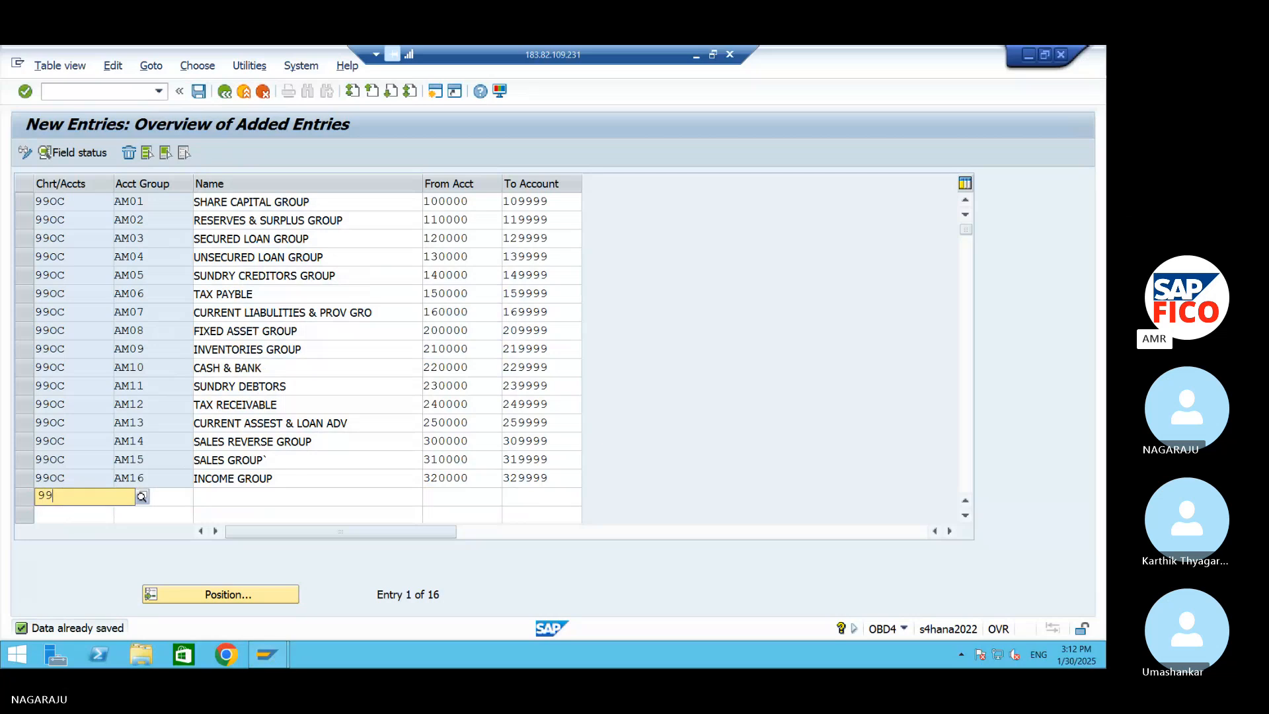
text(0C)
key(Tab)
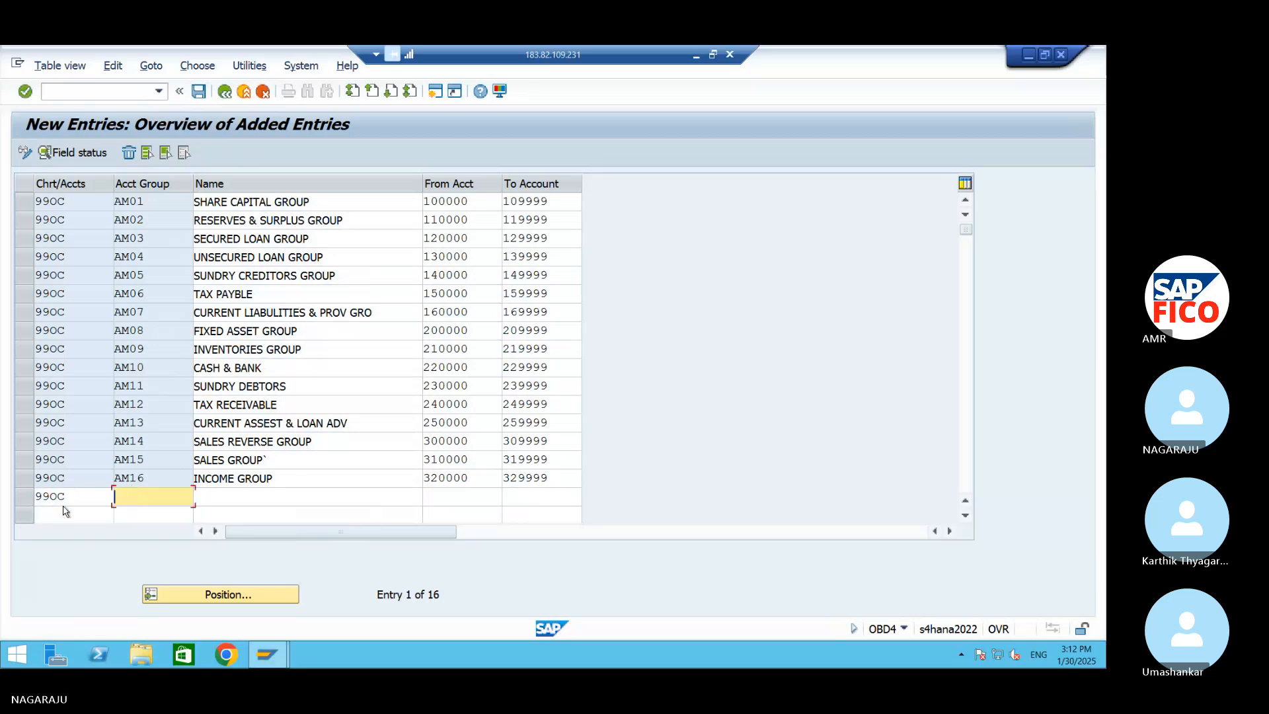
text(AM17)
key(Tab)
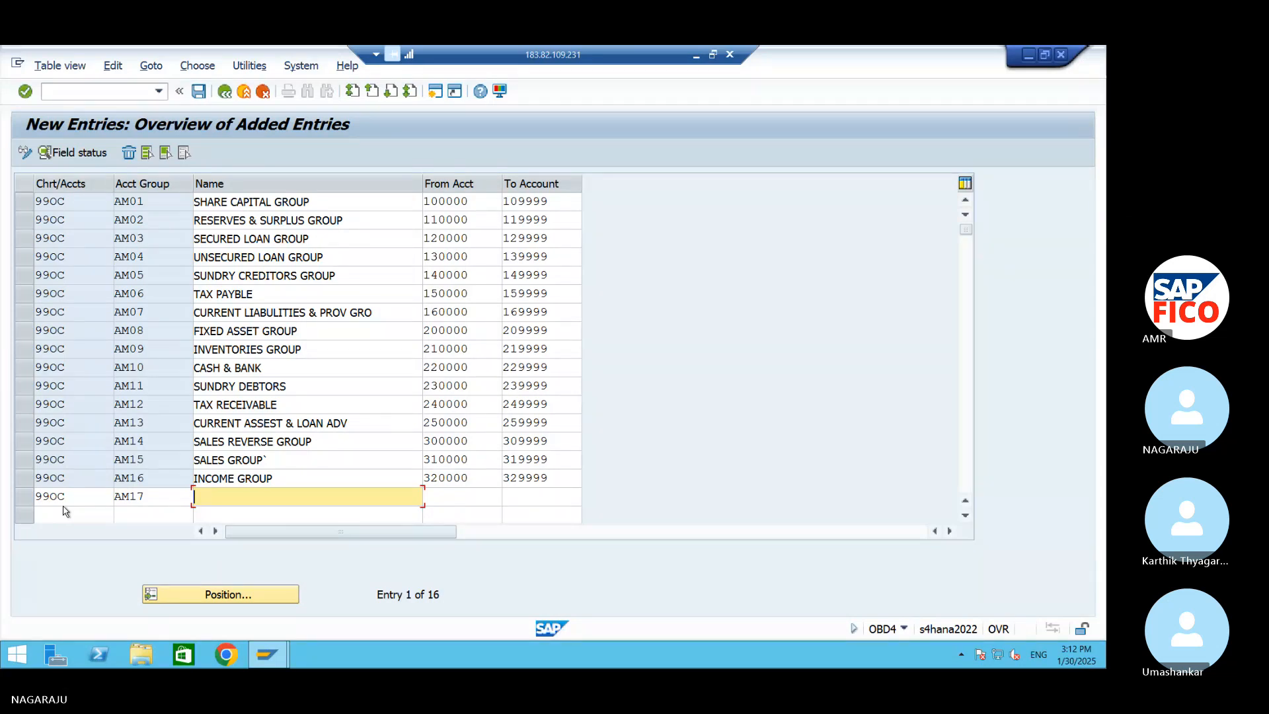
Name account group AM17 RAW MATERIAL CONSUMTION GROUP
text(RAW MATERIAL CONS)
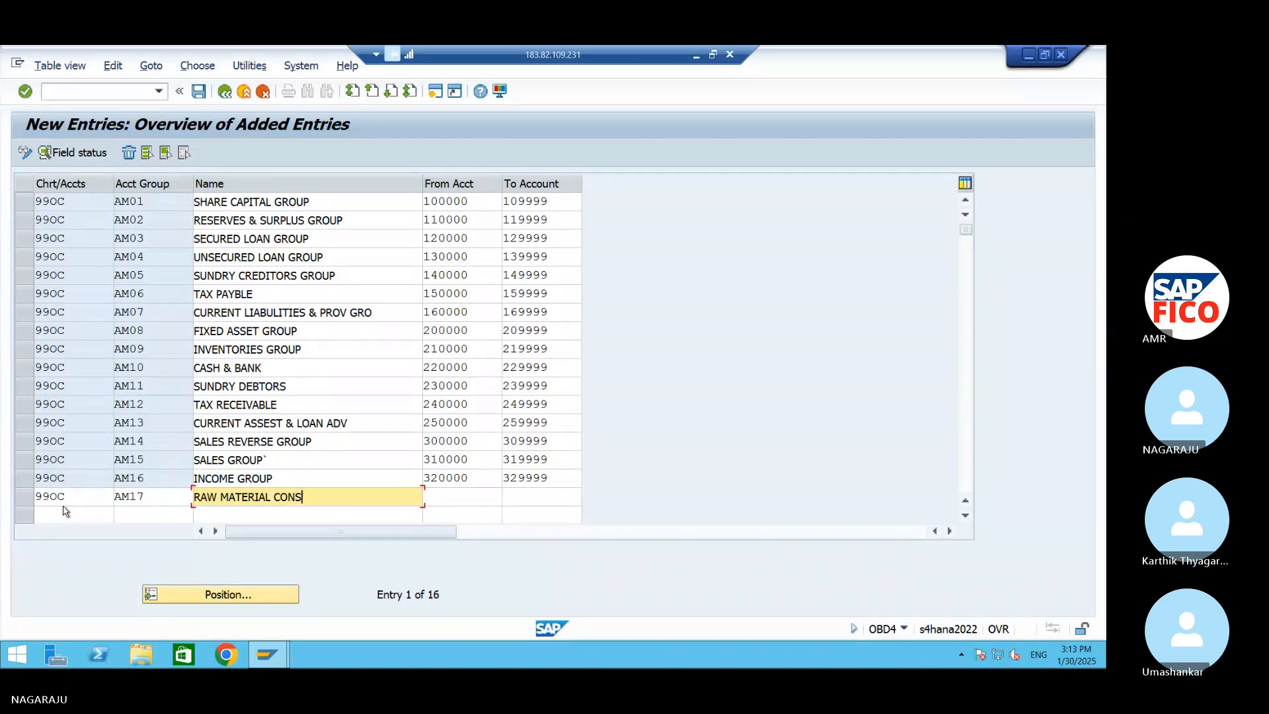
text(UMTION G)
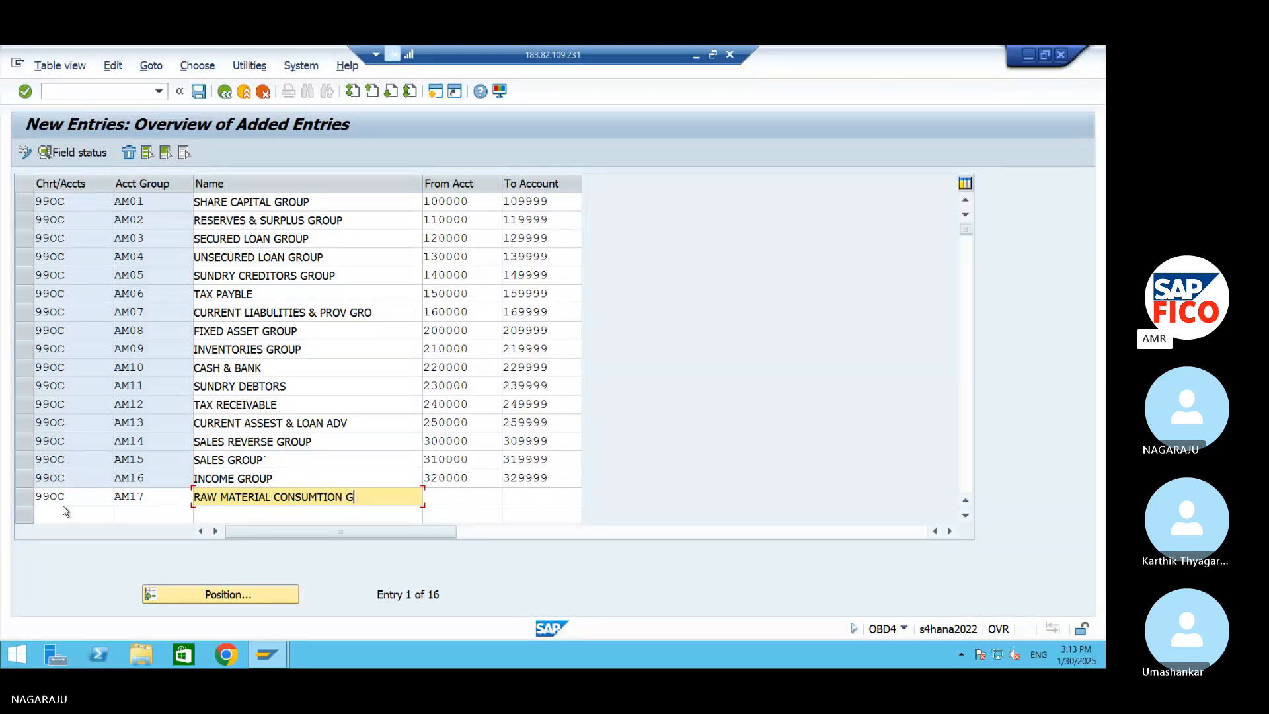
text(ROUP)
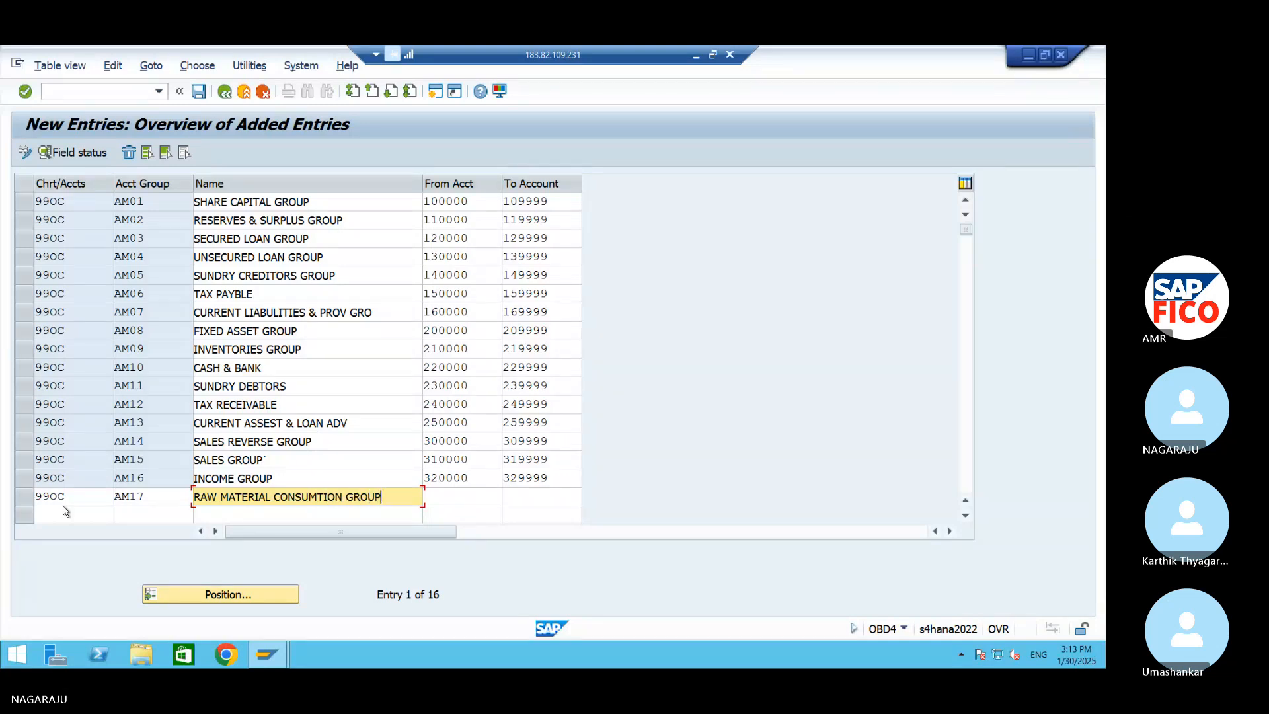
key(Tab)
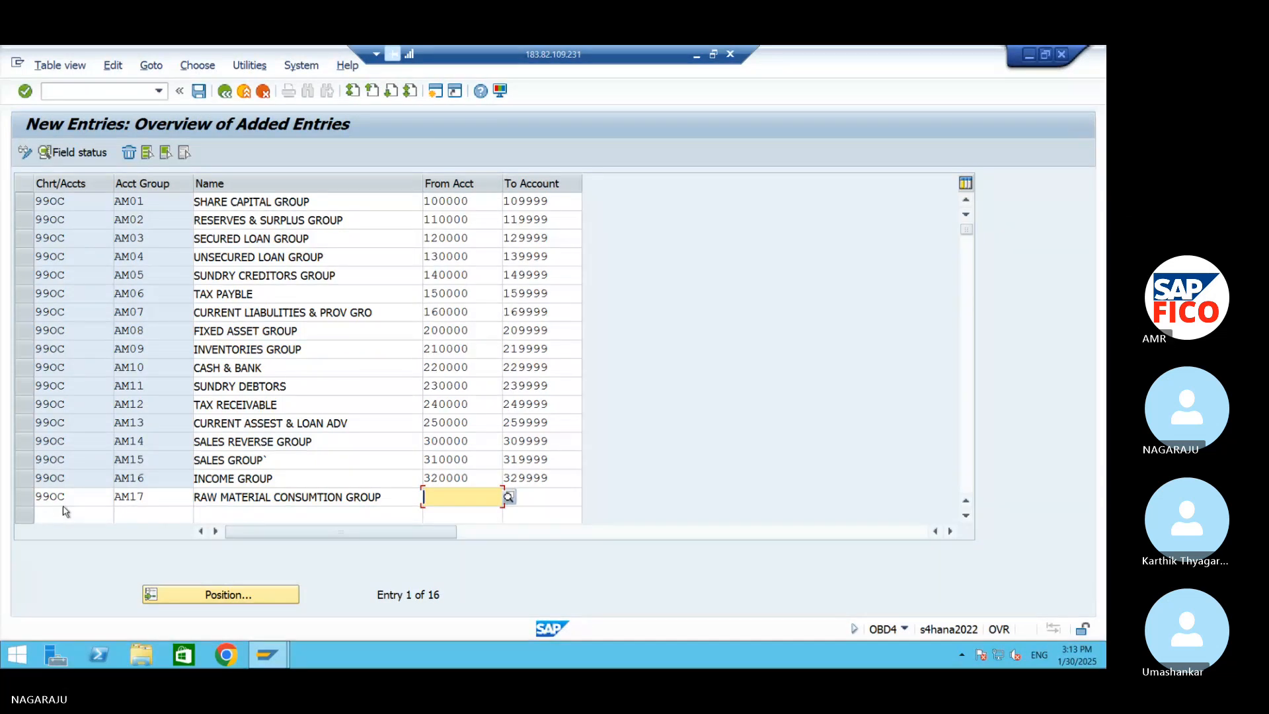
Set the account number range of group AM17 from 400000 to 409999
text(4)
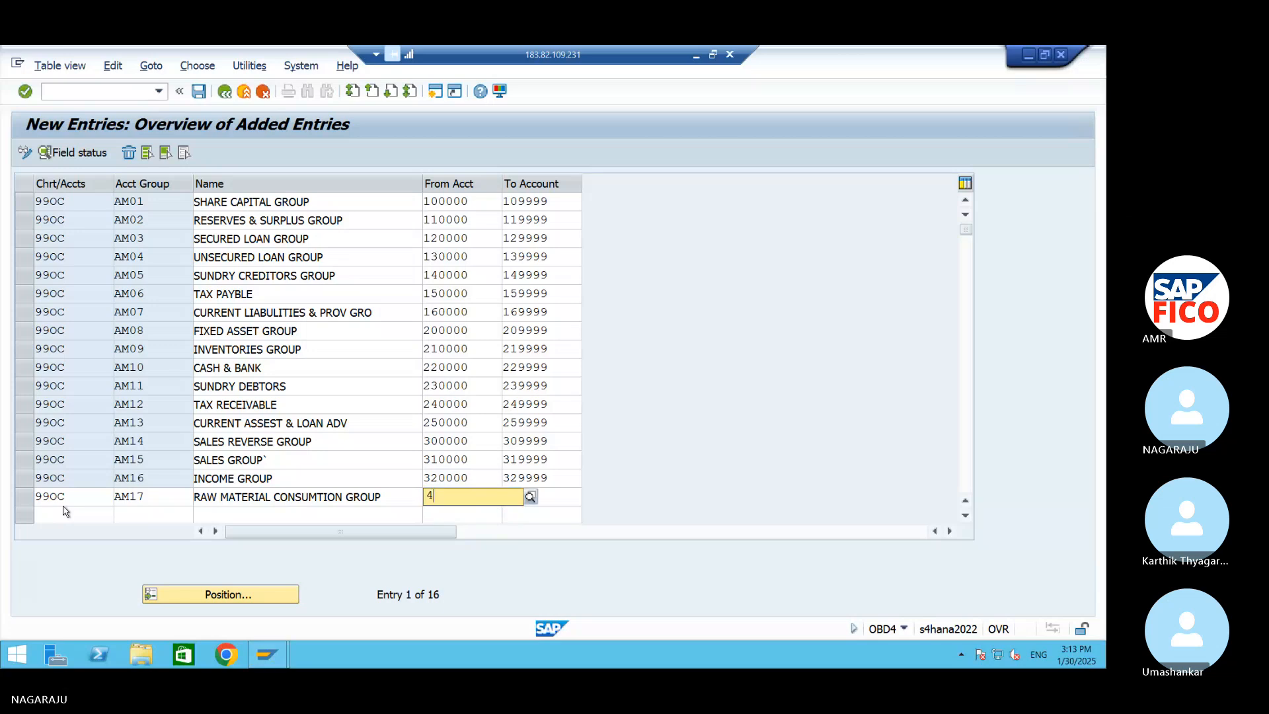
text(00000)
key(Tab)
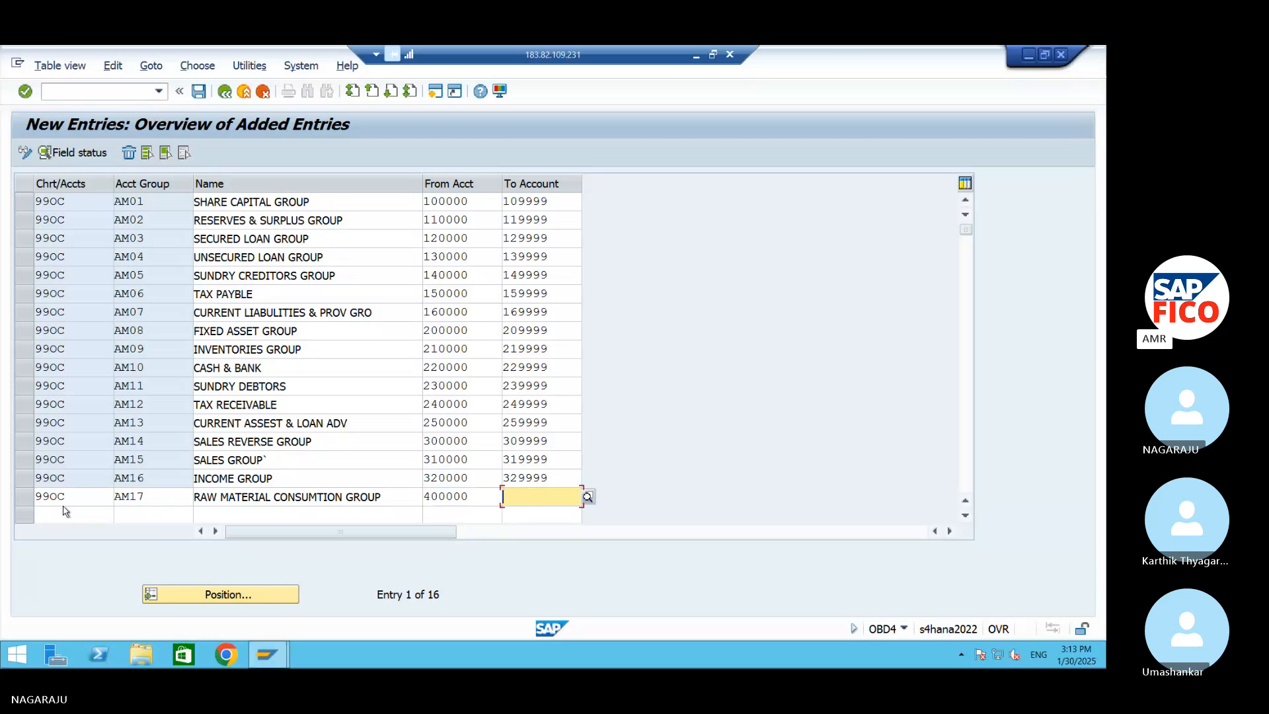
text(40)
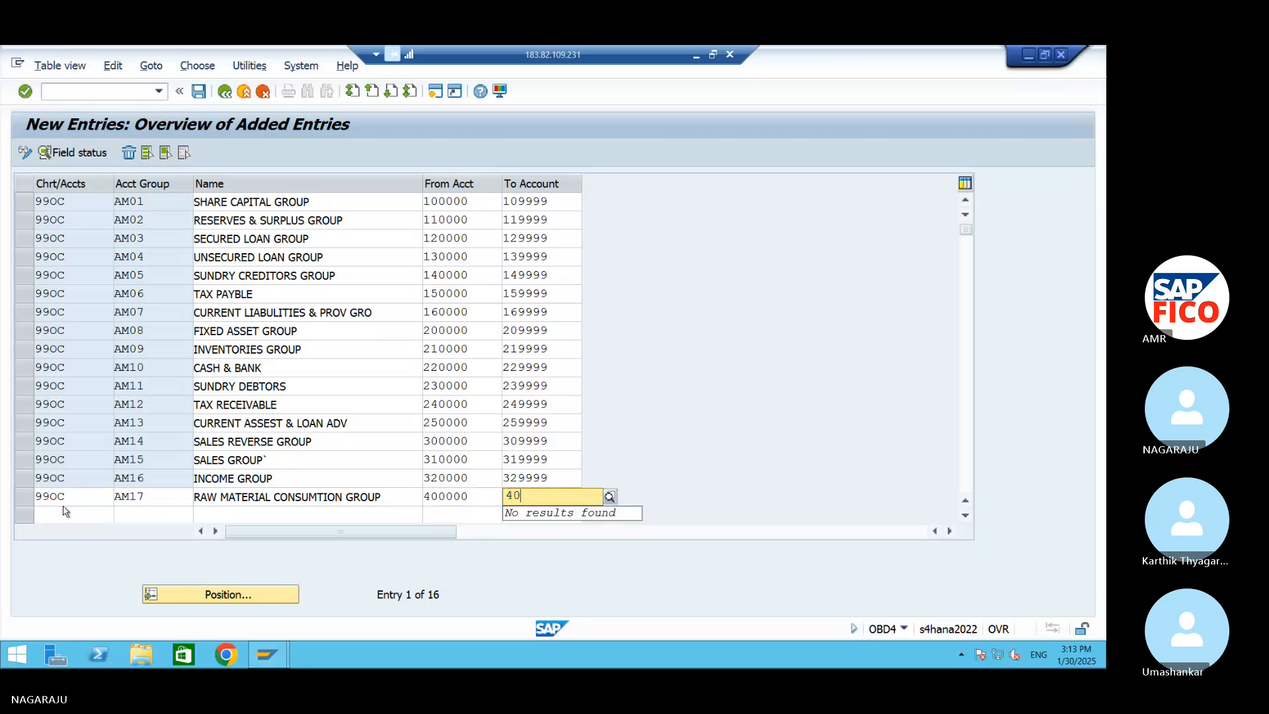
text(999)
text(9)
Fill the eighteenth row with chart of accounts 99OC and account group AM18, named PERSONAL EXPENSES
click(64, 514)
text(990C)
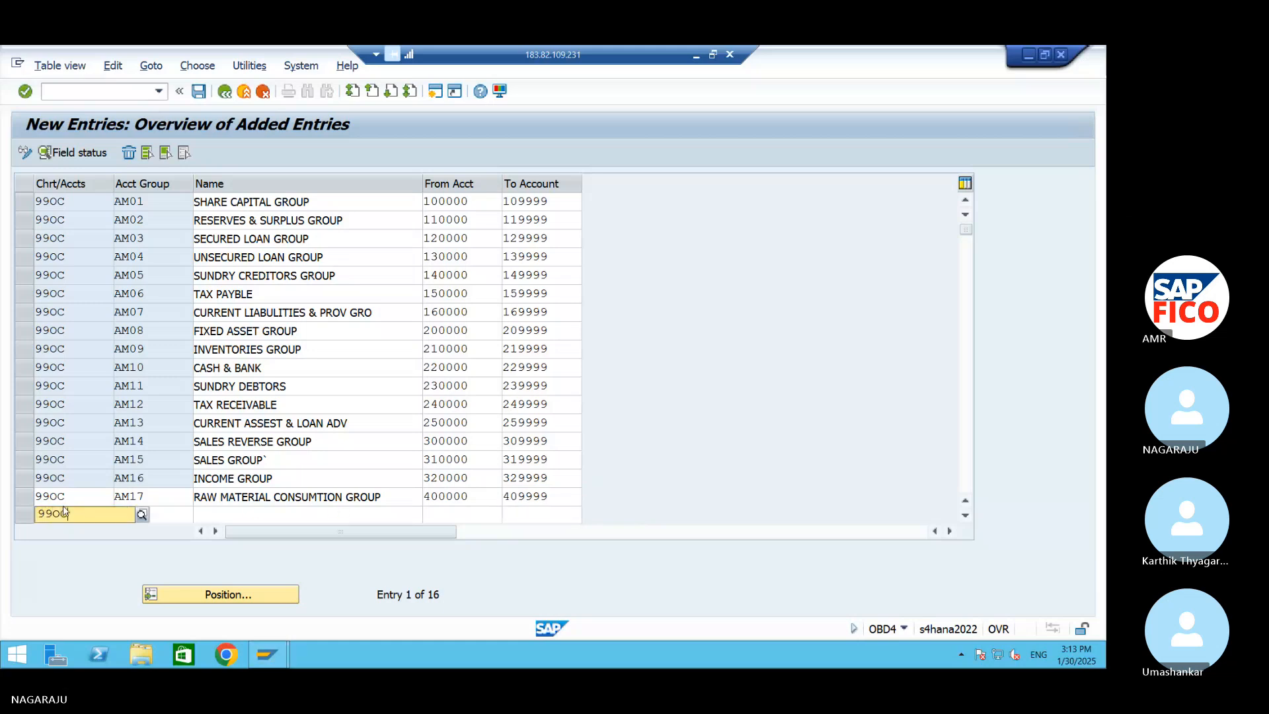
key(Tab)
text(AM18)
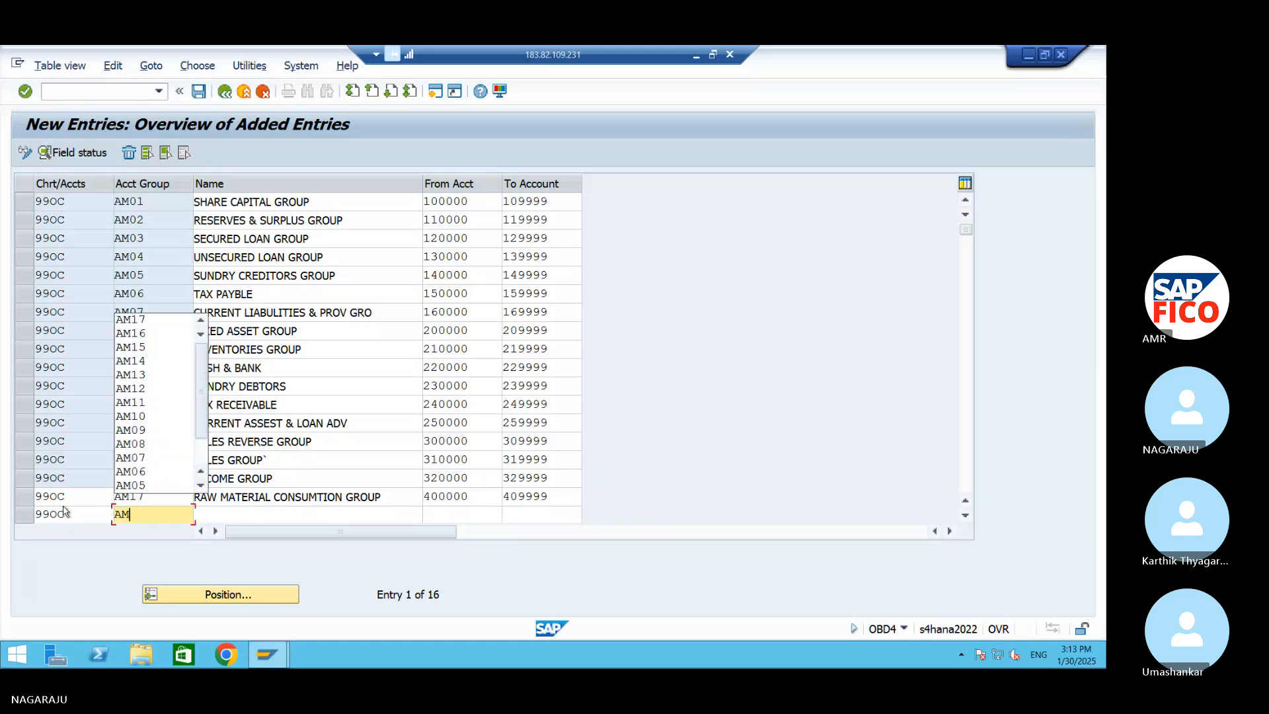
key(Tab)
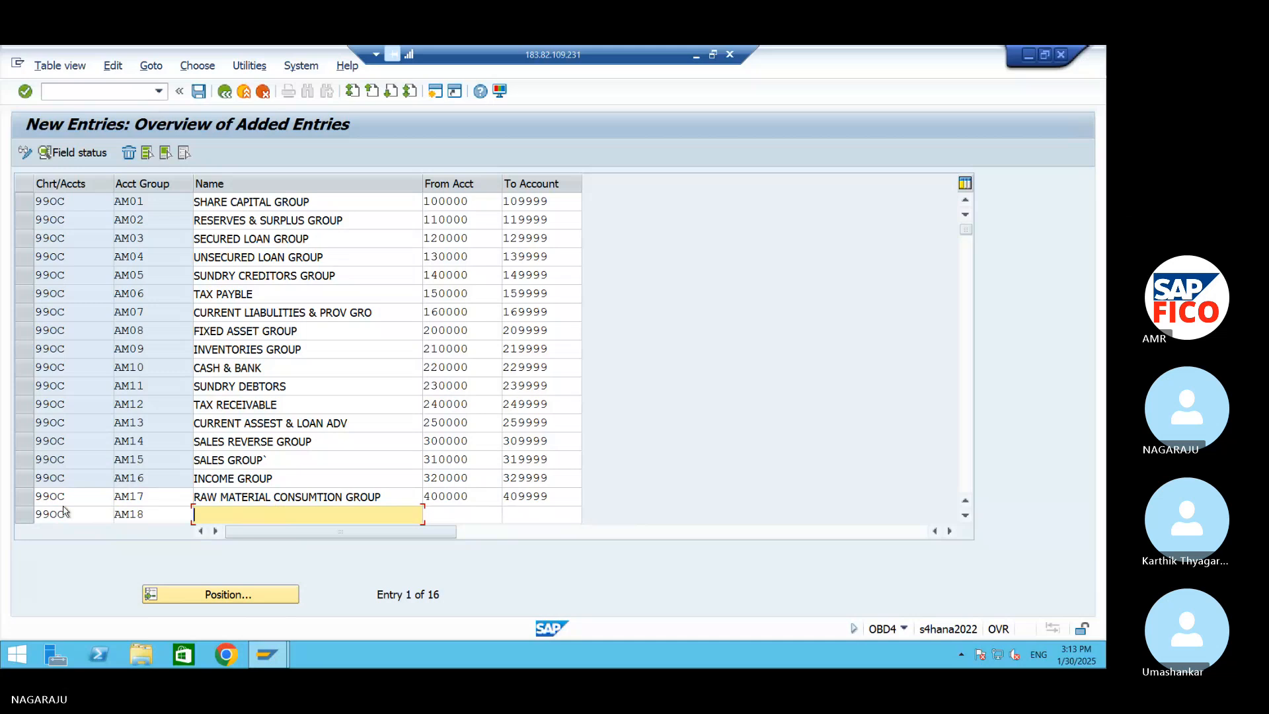
text(PERSONAL EXPENSES)
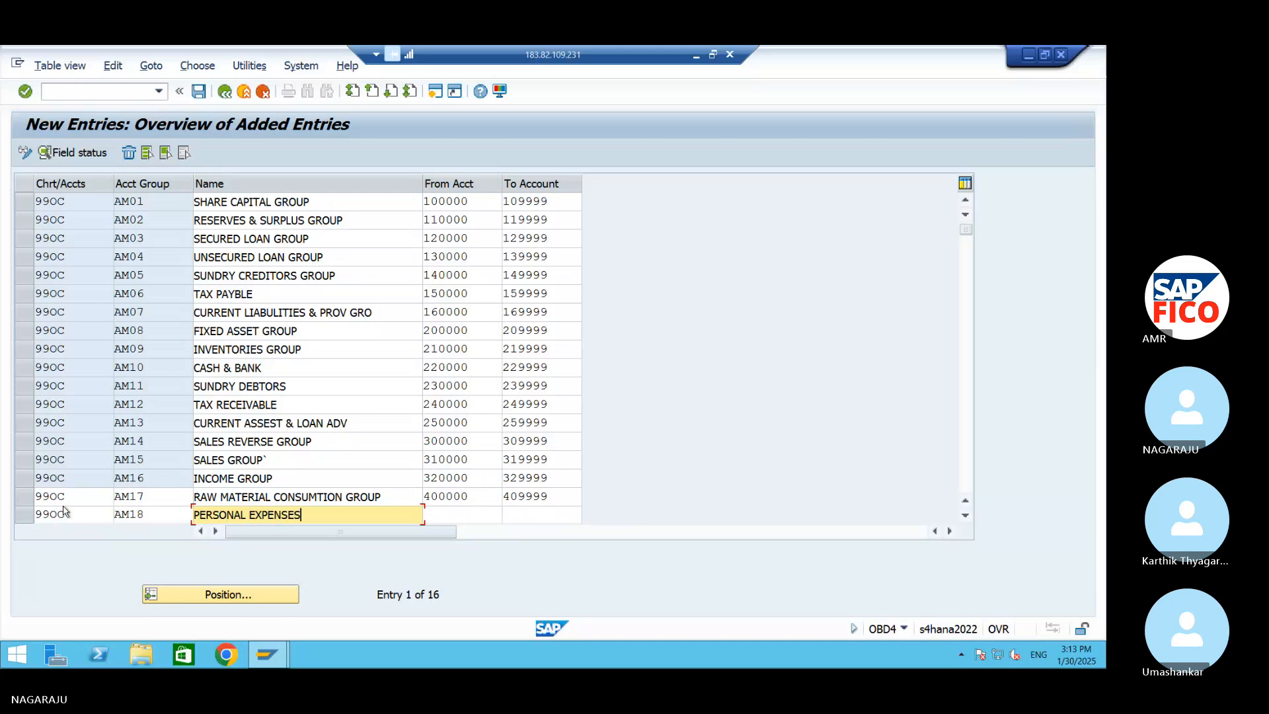
key(Tab)
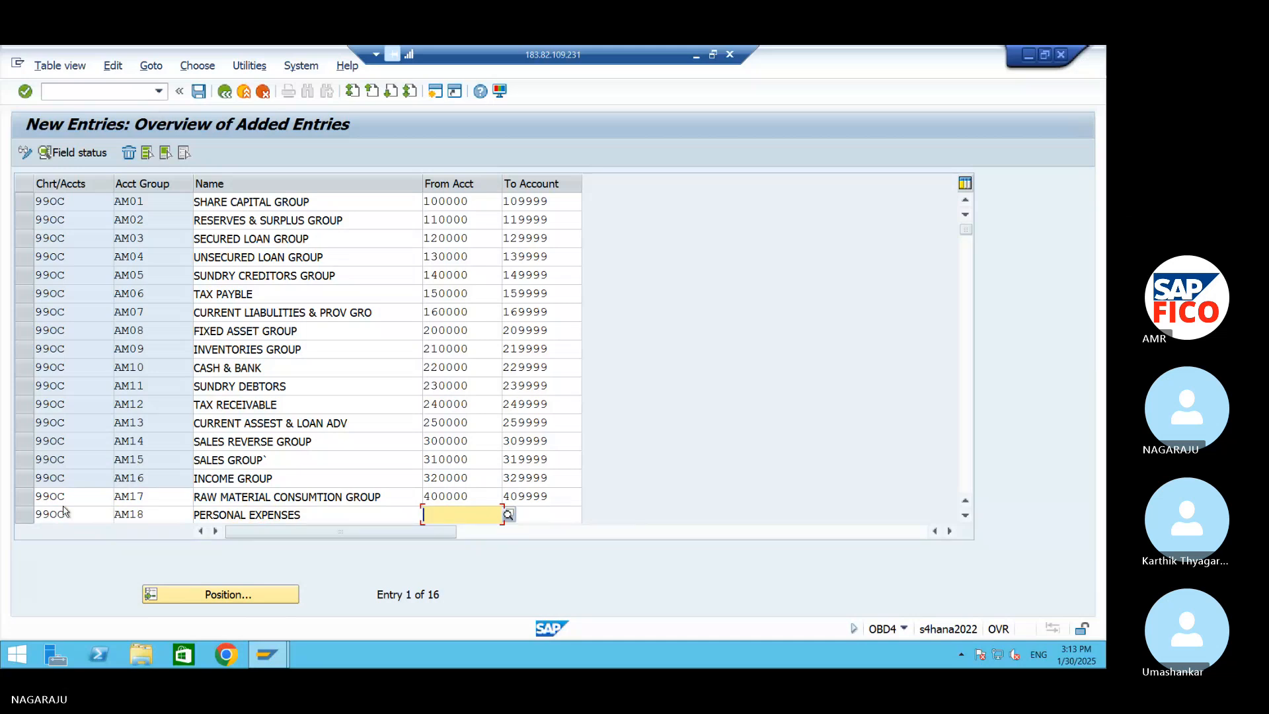
text(430000)
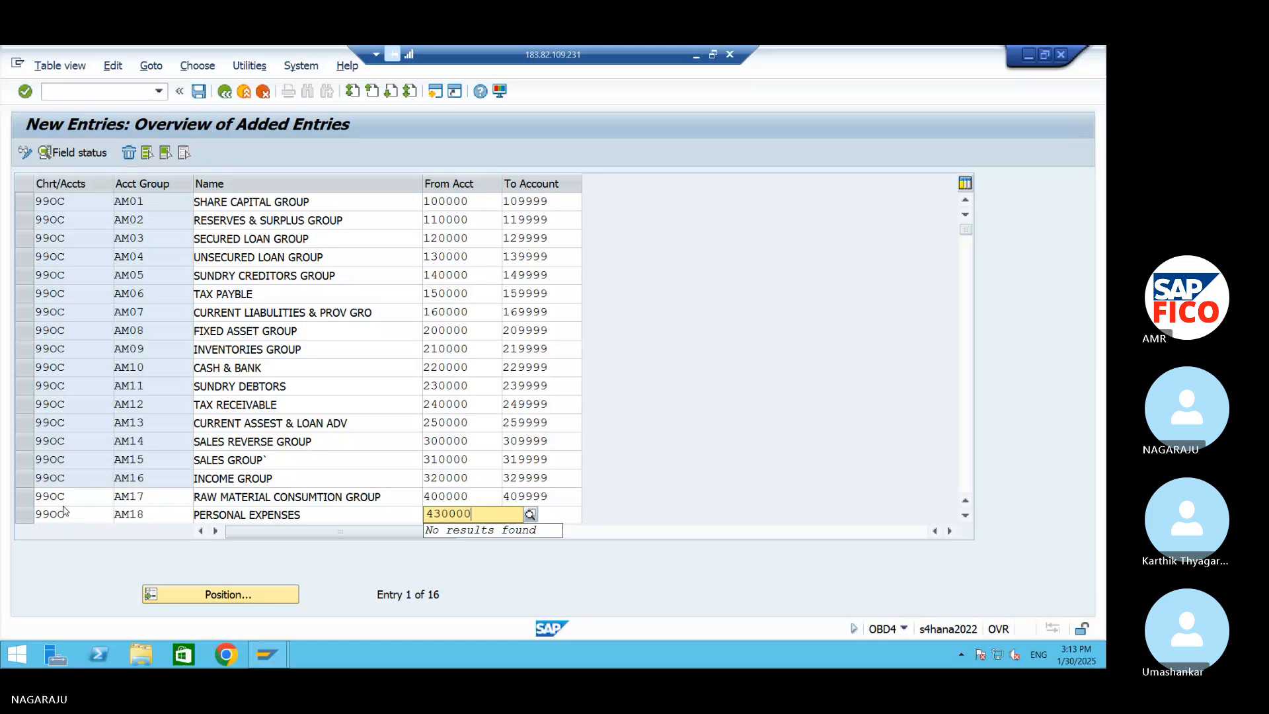
key(Tab)
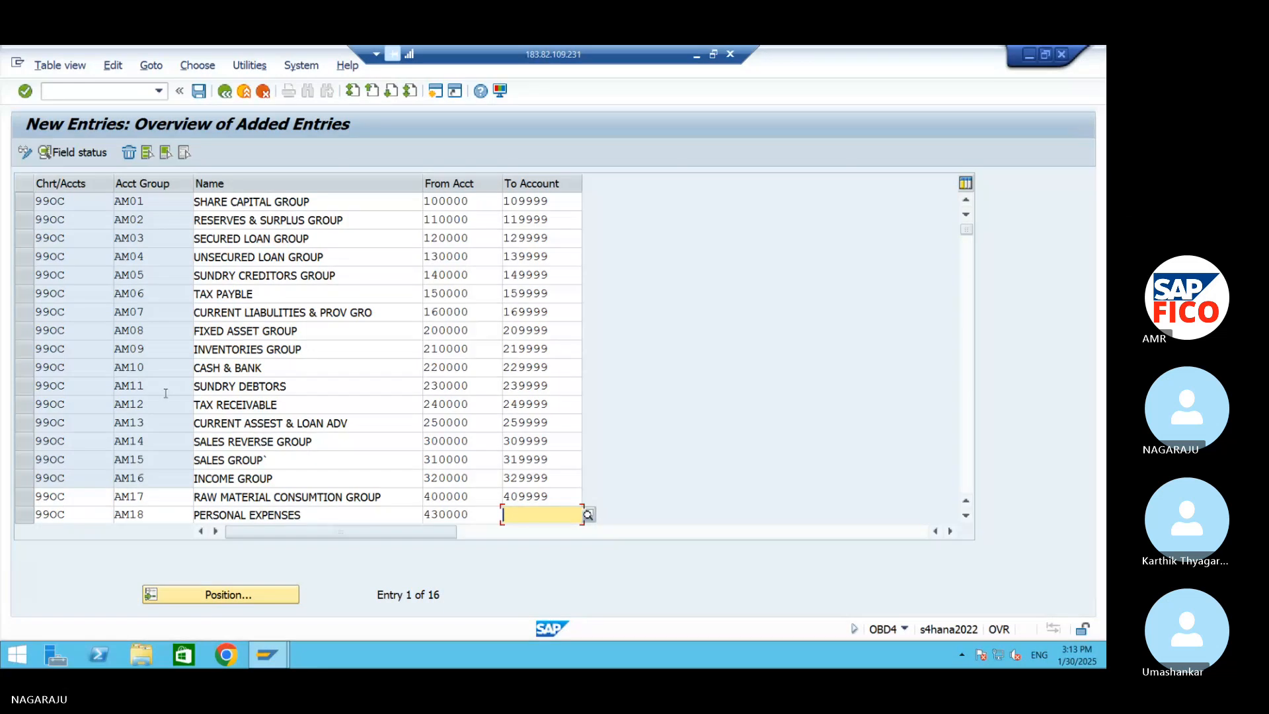
click(481, 514)
key(BackSpace)
key(BackSpace)
key(BackSpace)
key(BackSpace)
key(BackSpace)
key(BackSpace)
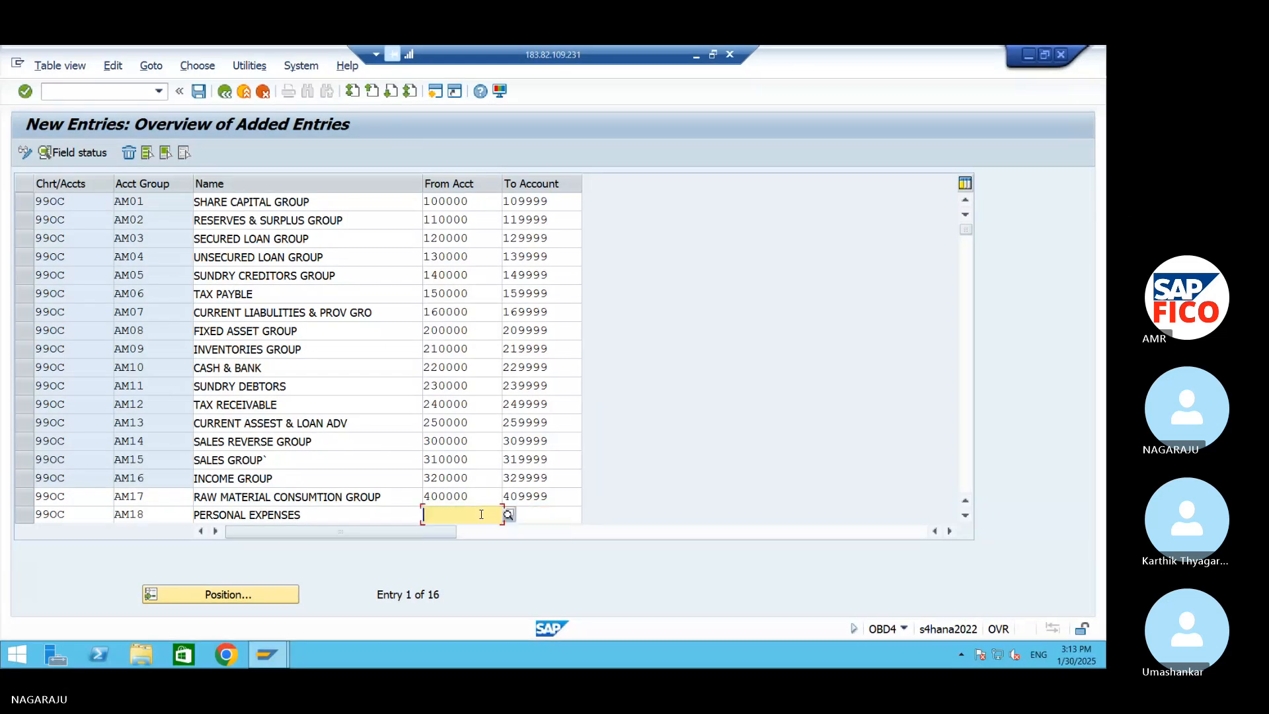
Set the account number range of group AM18 from 410000 to 419999 and confirm the entries
text(410000)
key(Tab)
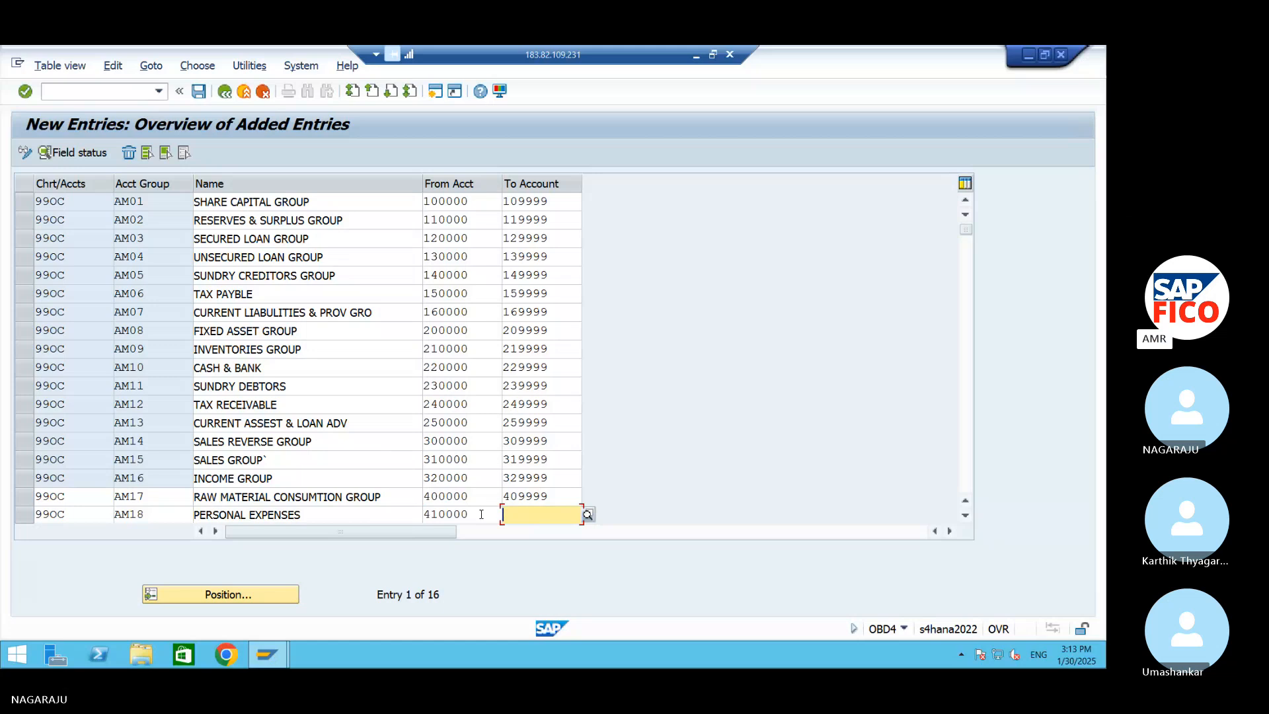
text(419999)
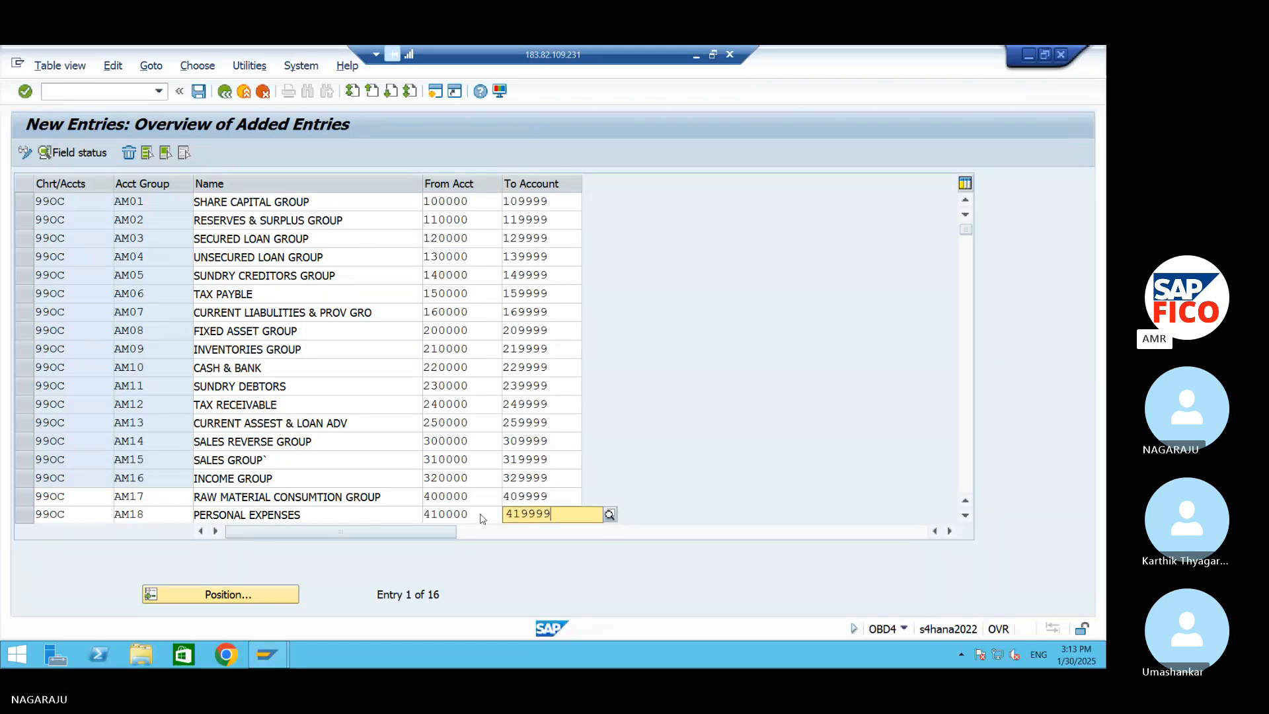
key(Return)
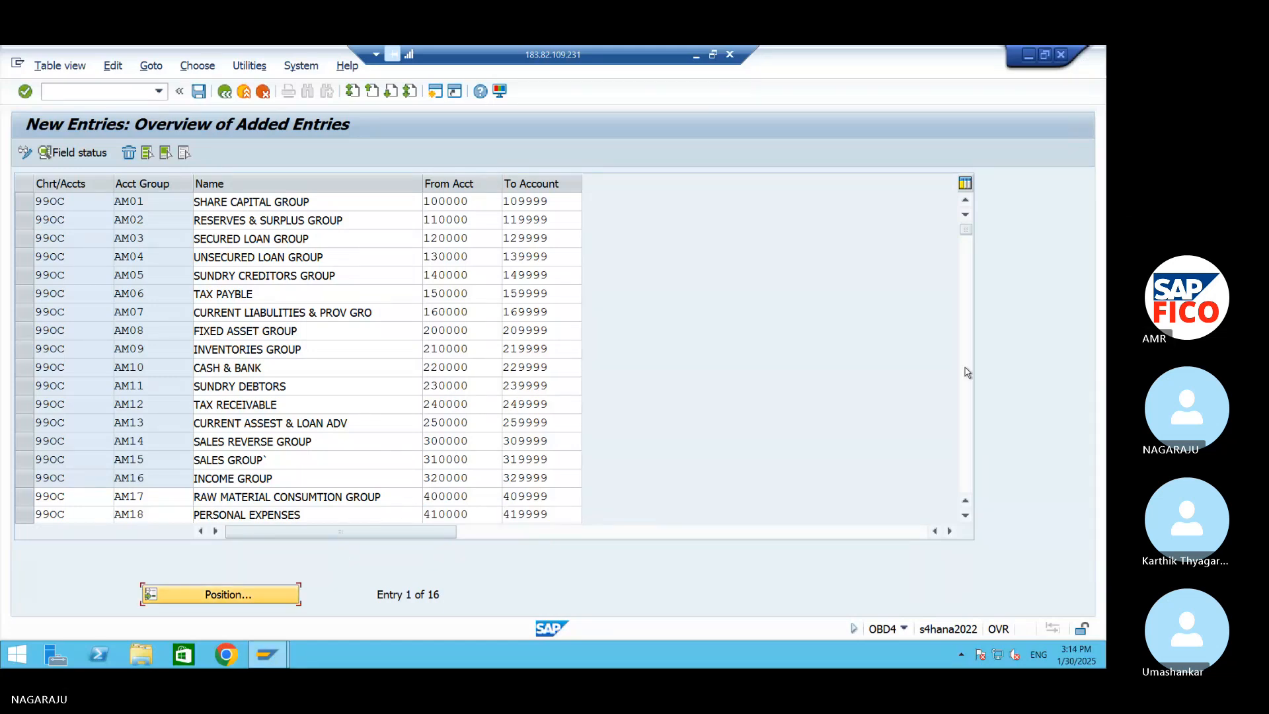
Save the account group entries made so far for chart of accounts 99OC
click(968, 236)
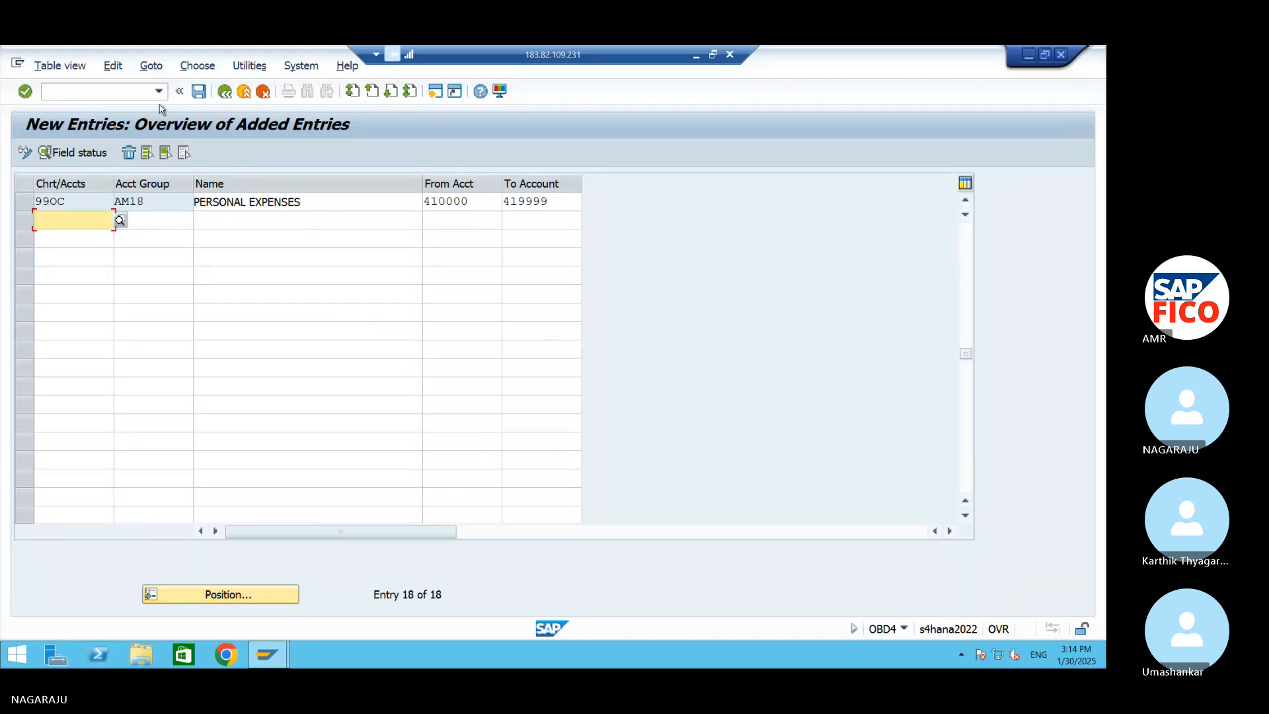
click(198, 91)
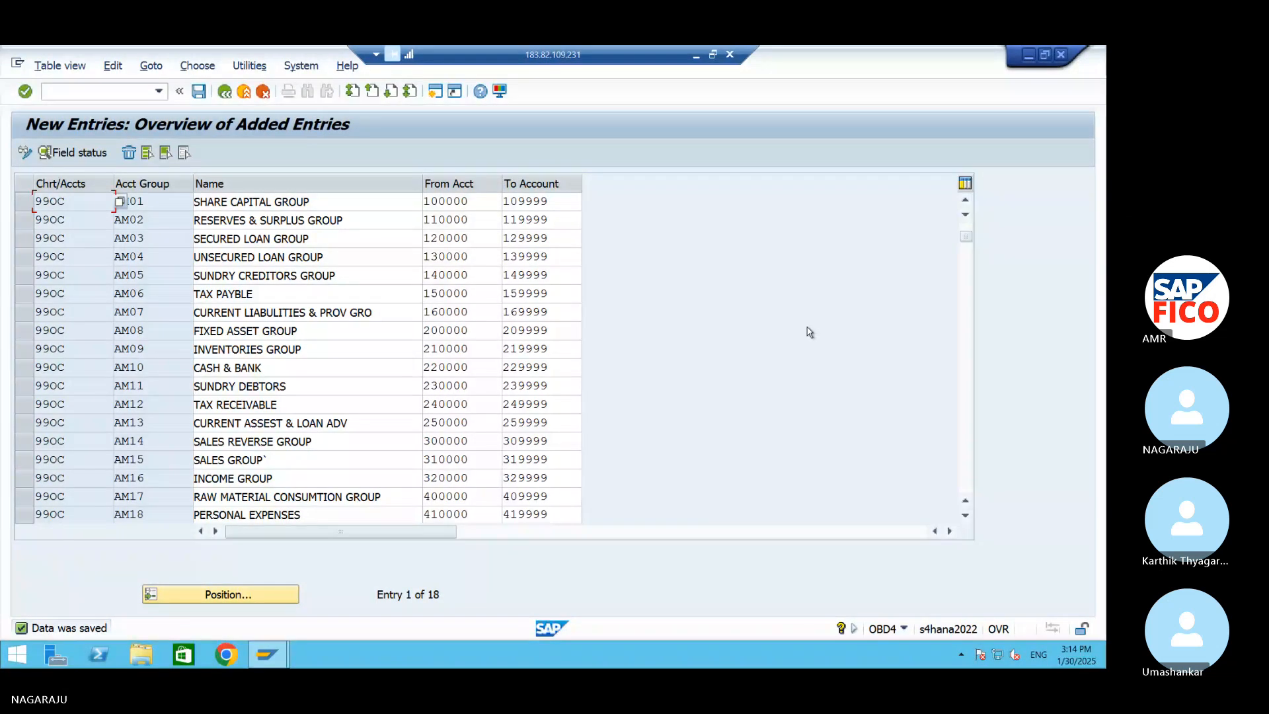
Start the nineteenth row with chart of accounts 99OC and account group AM19
scroll(947, 293, down, 1)
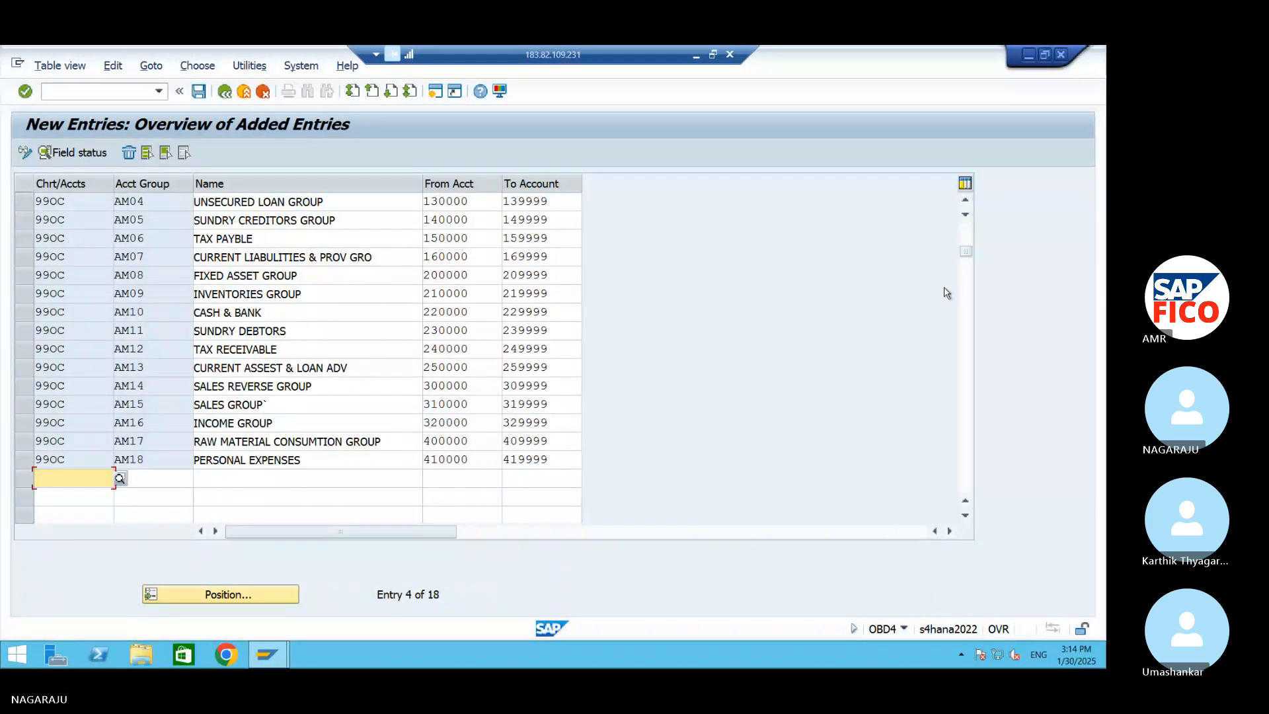
text(99)
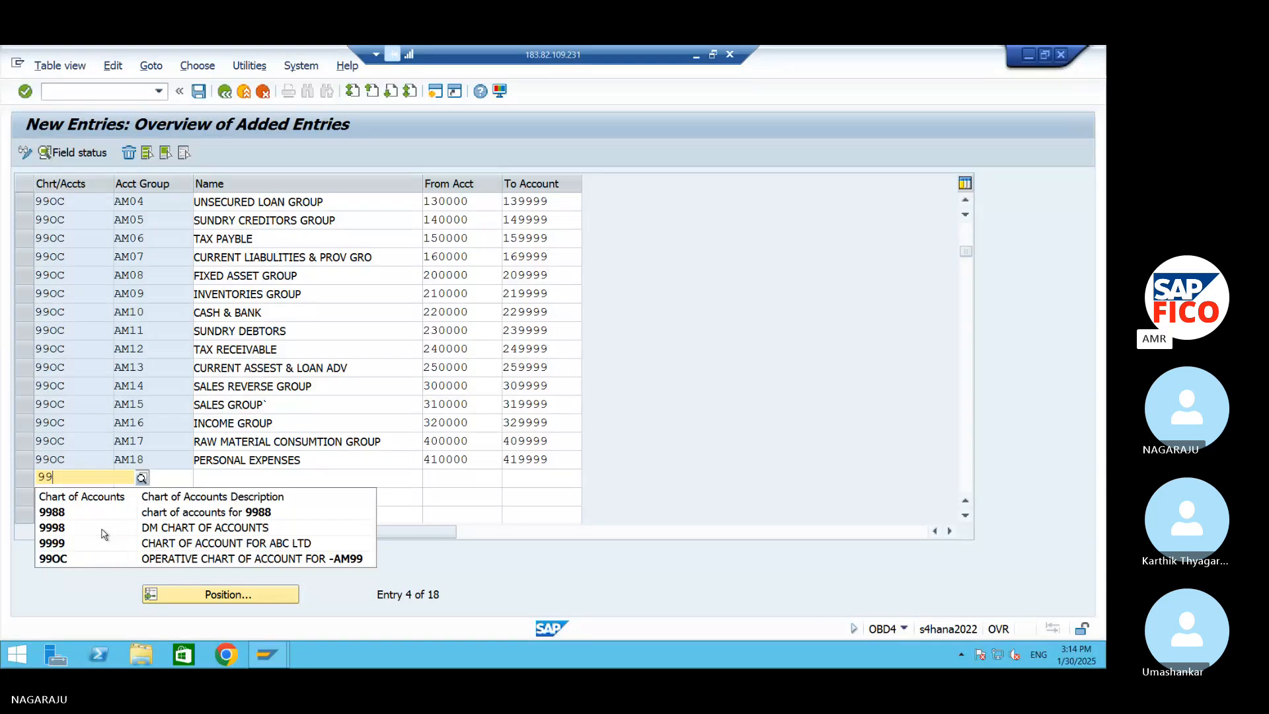
text(OC)
key(Tab)
text(AM)
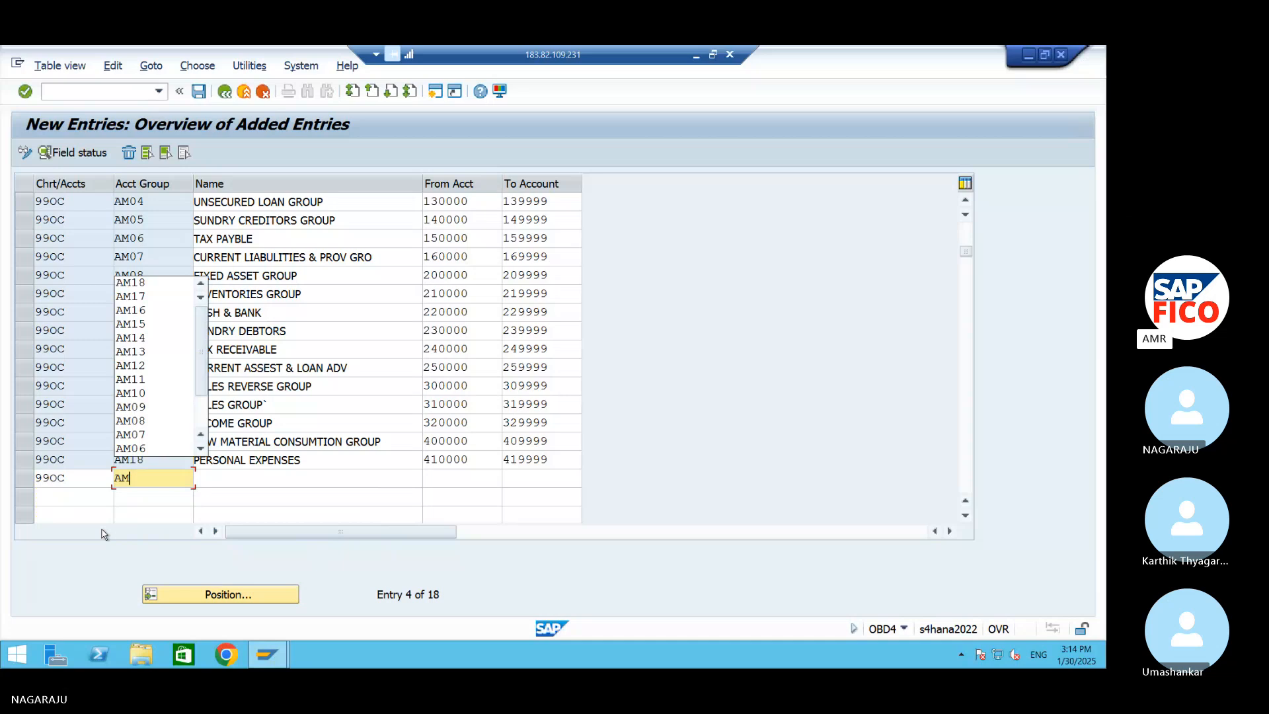
text(19)
key(Tab)
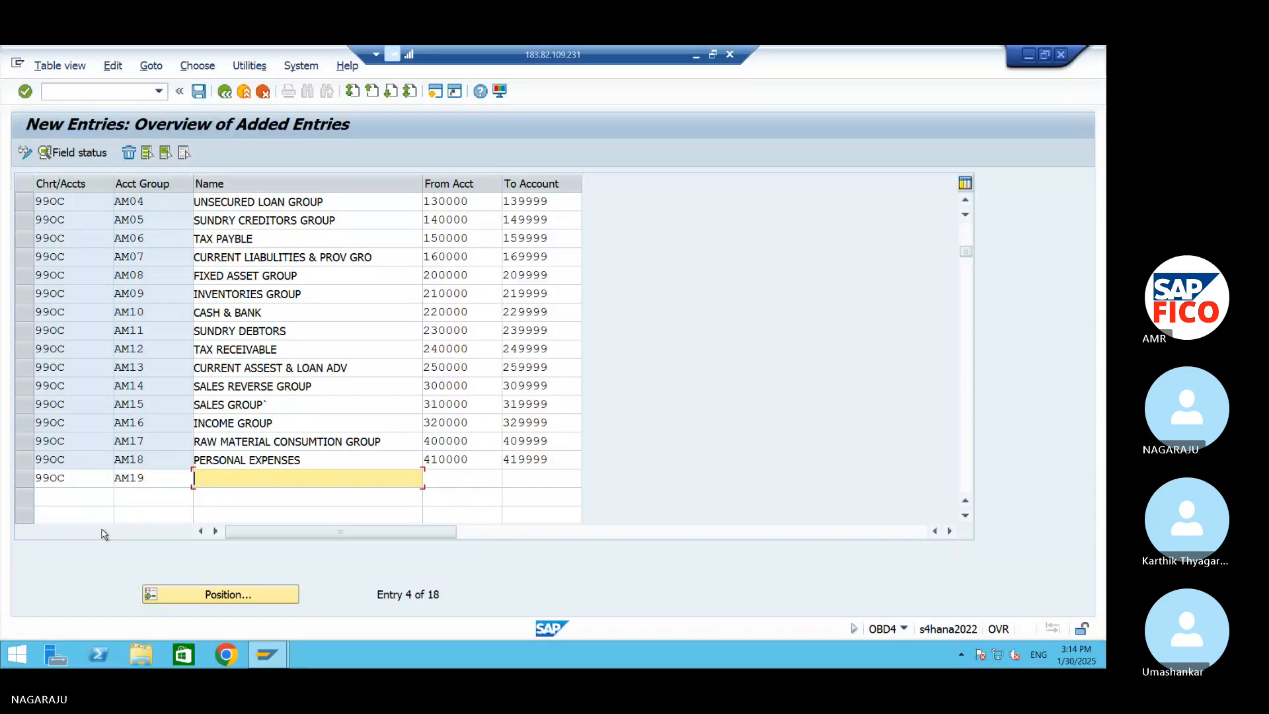
Name account group AM19 SALES AND DISTRIBUTION EXP
text(SAL)
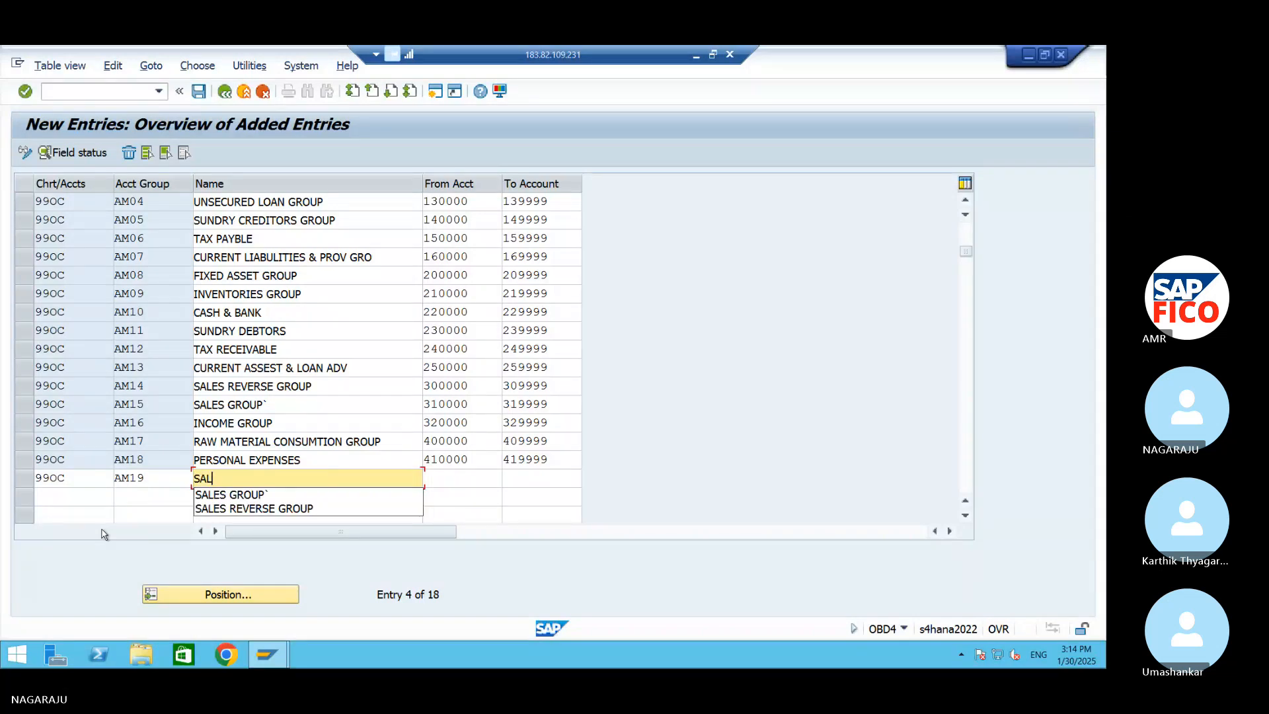
text(ES AND DIS)
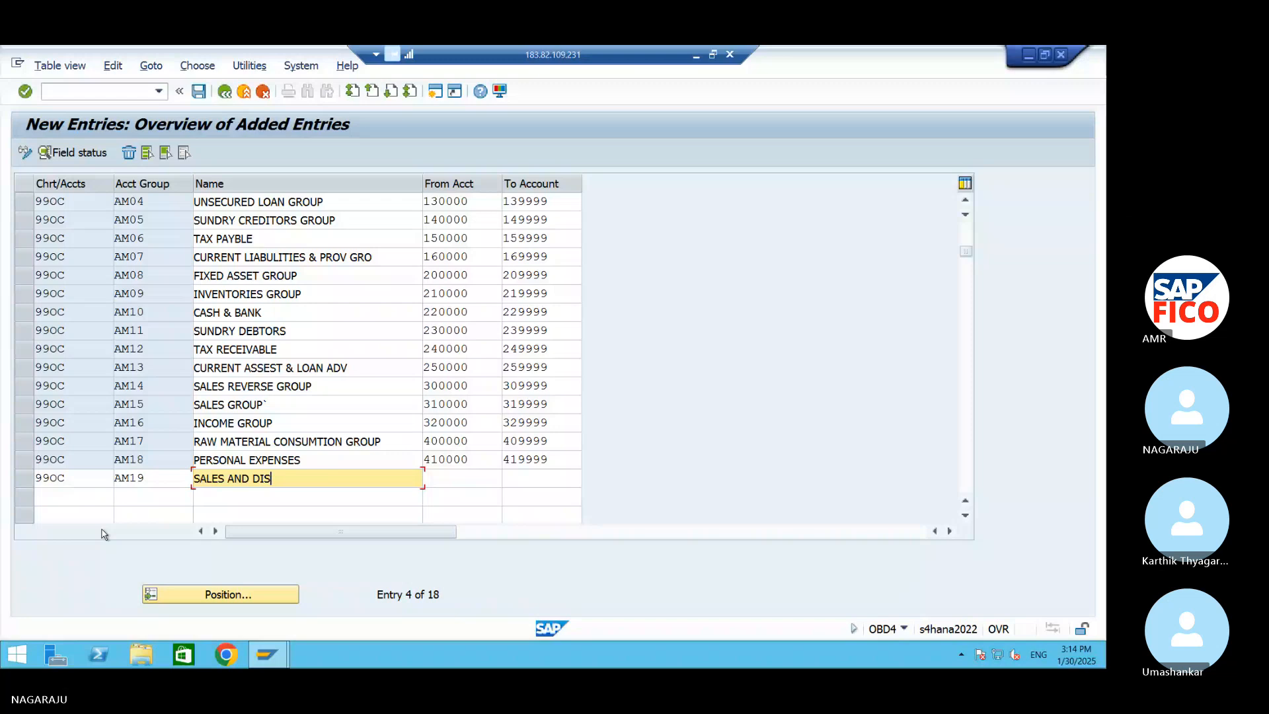
text(TRIBU)
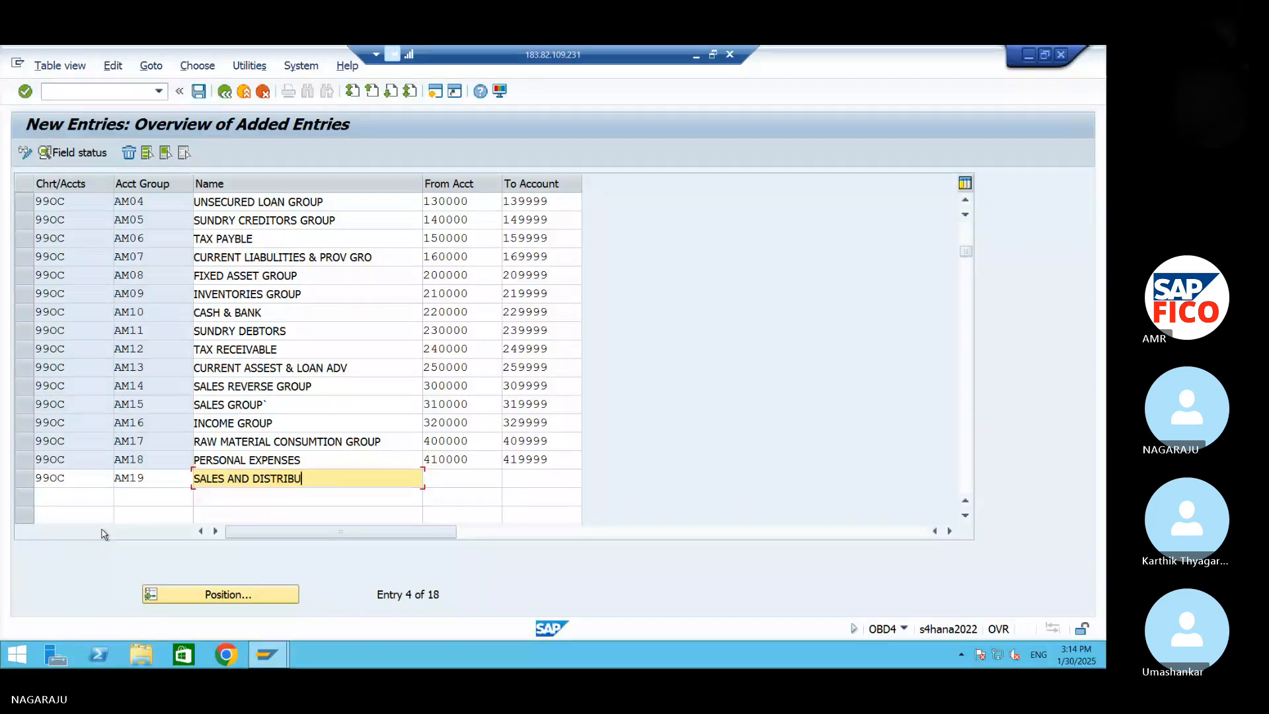
text(TION EXP)
key(Tab)
Set the account number range of group AM19 from 430000 to 439999
text(4)
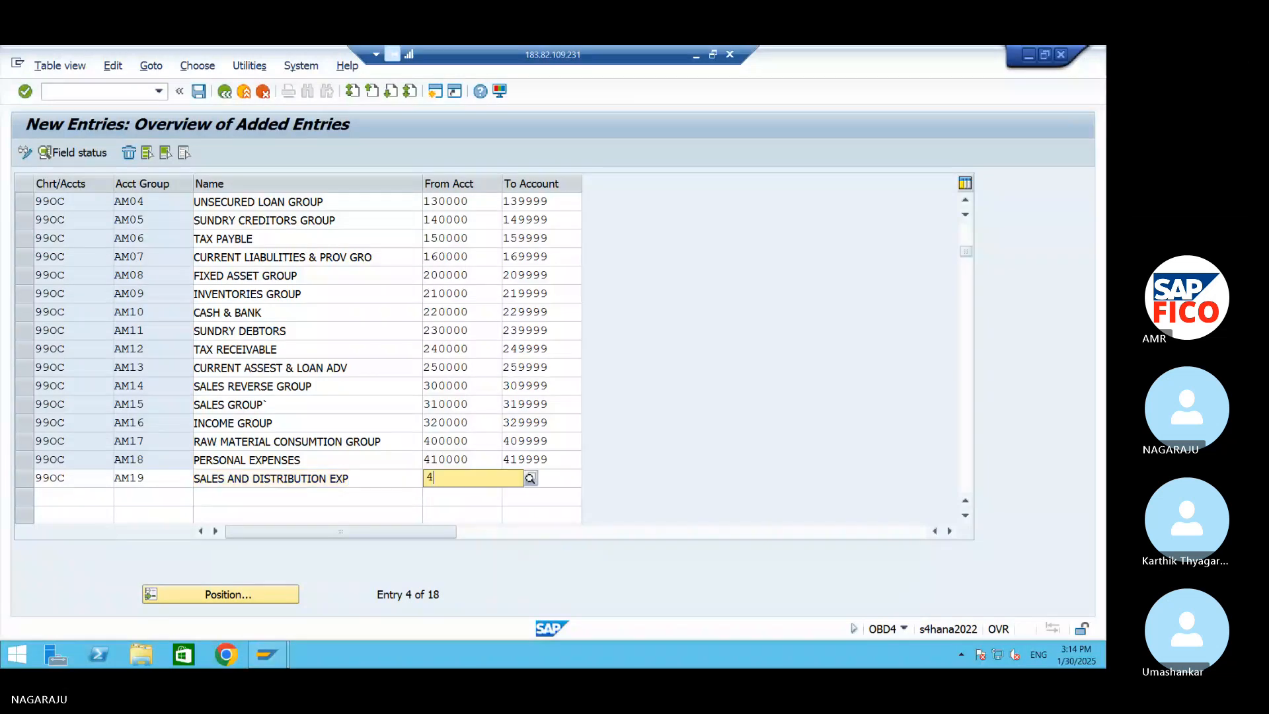
text(30000)
key(Tab)
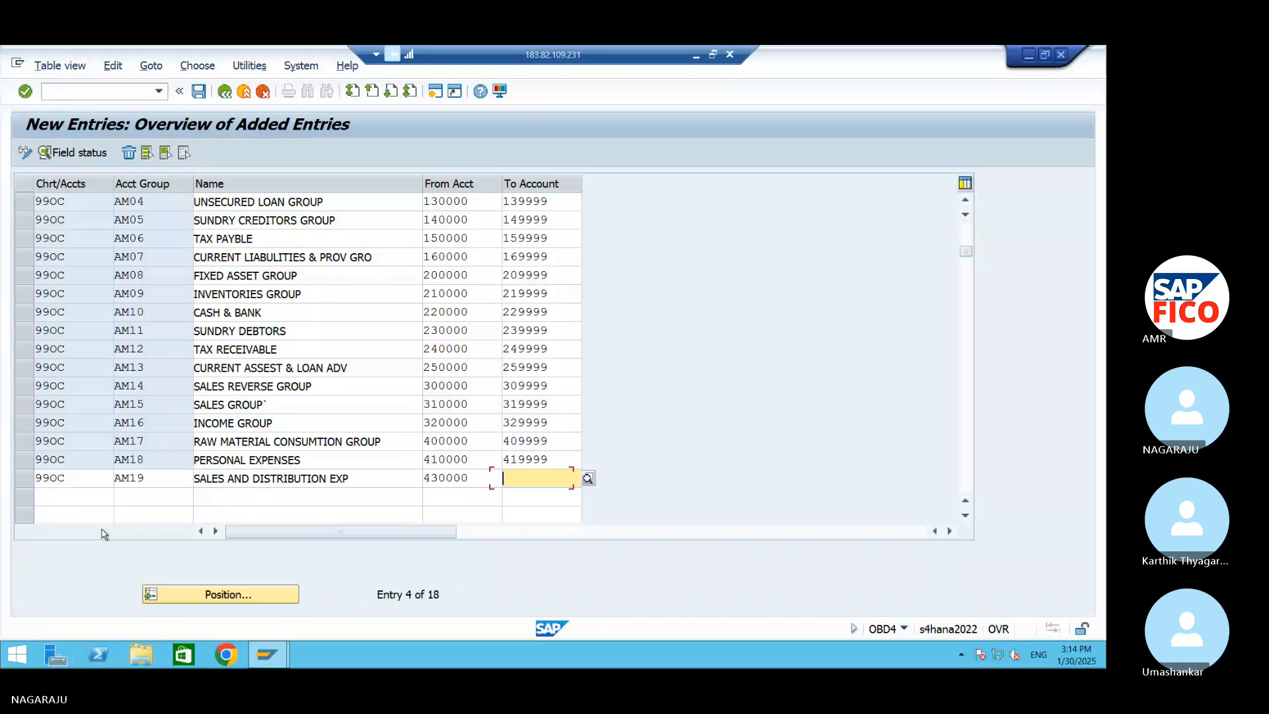
text(439)
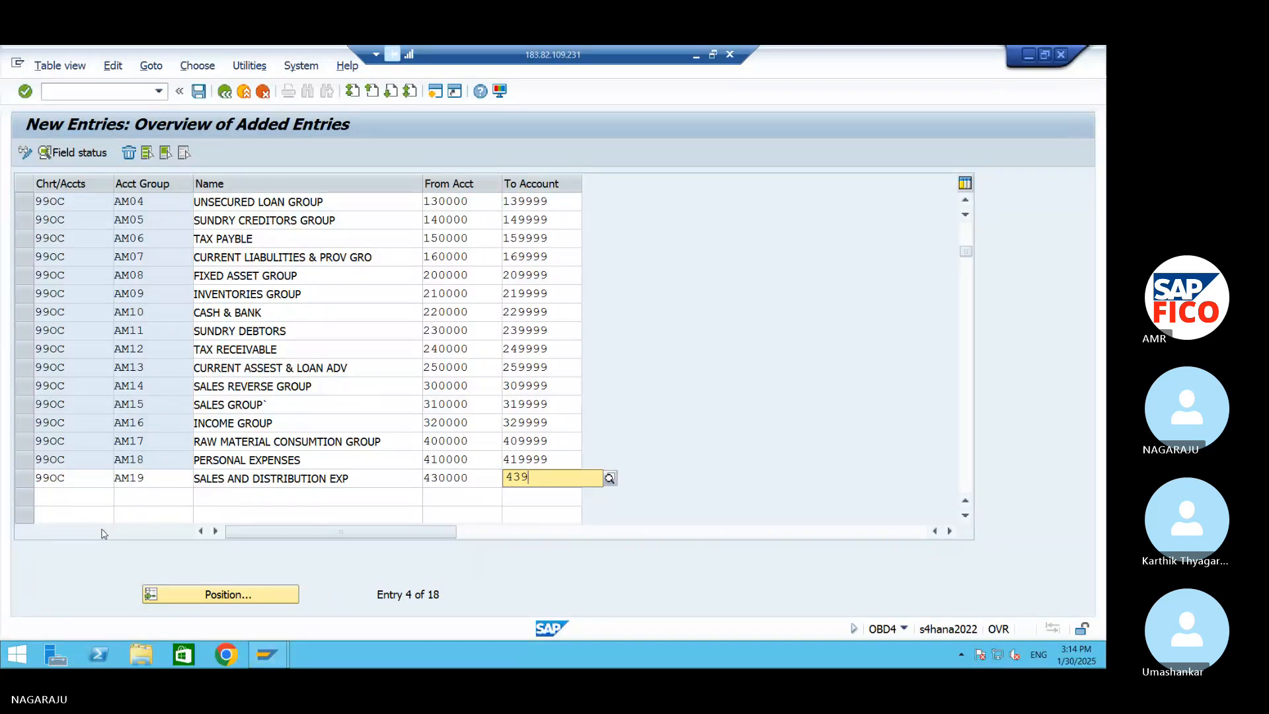
text(999)
key(Tab)
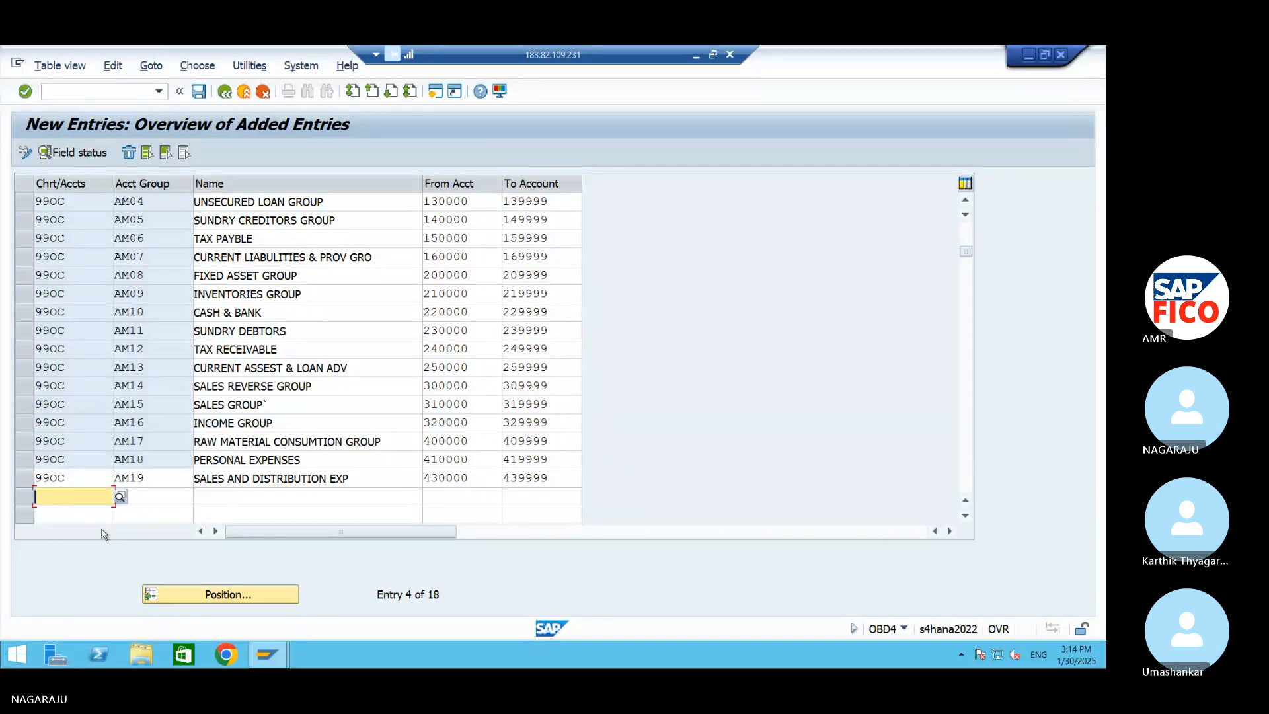
Fill the twentieth row with chart of accounts 99OC and account group AM20, named INDIRECT EXP
text(990C)
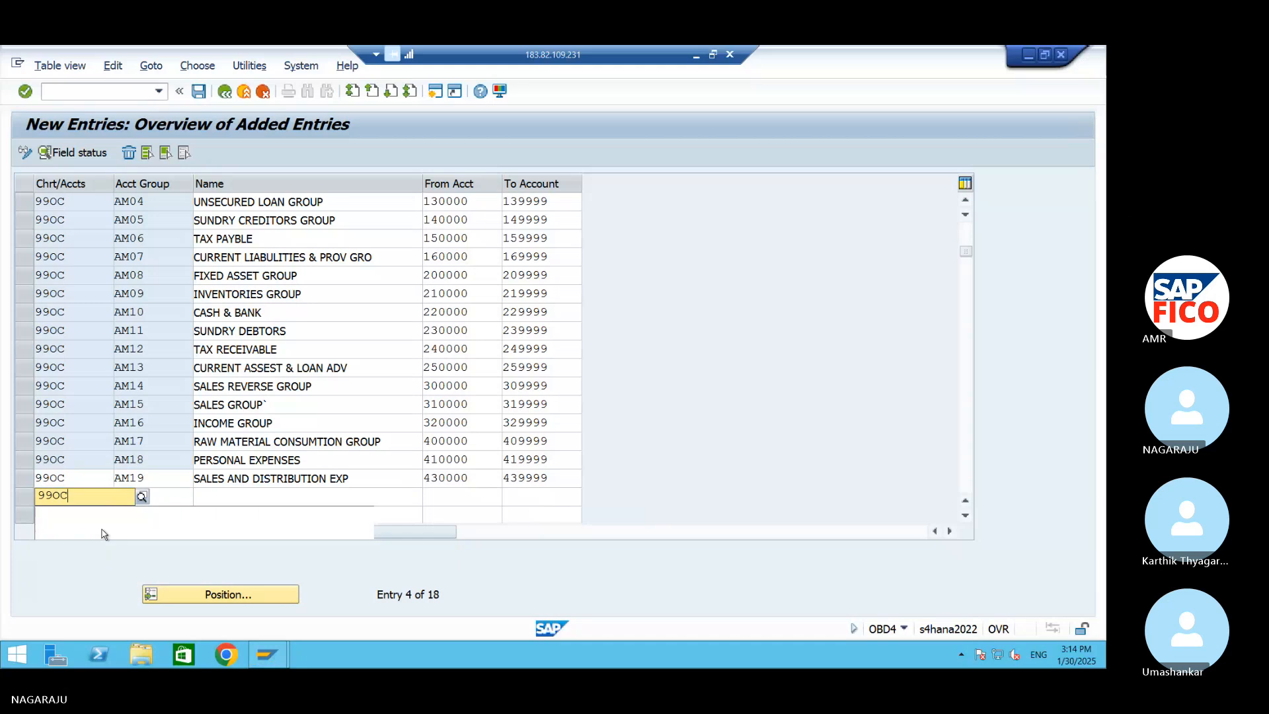
key(Tab)
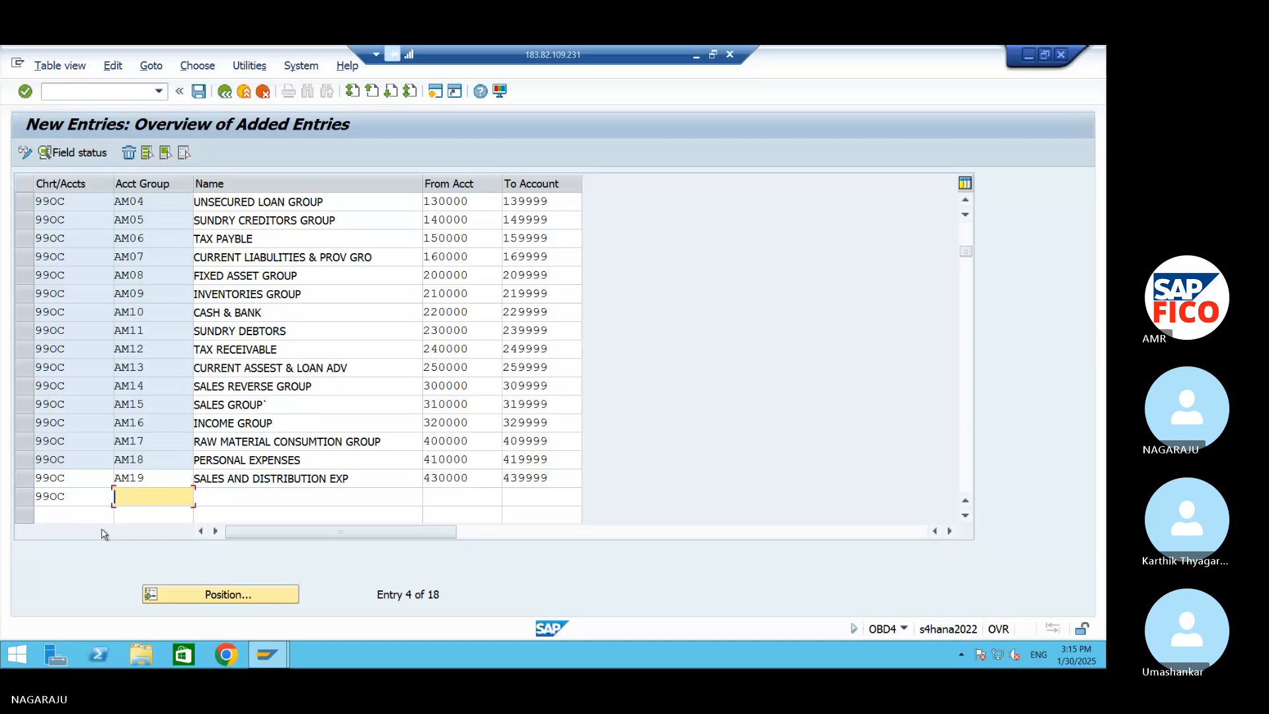
text(AM20)
key(Tab)
text(INDI)
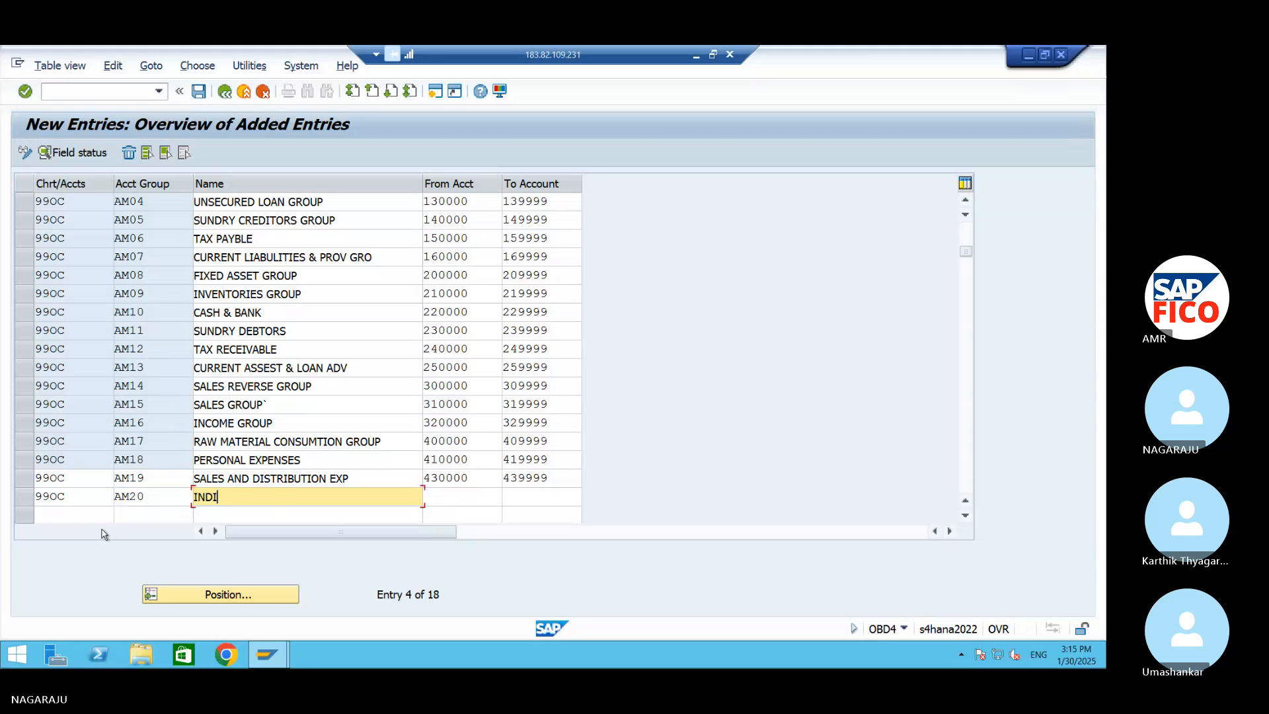
text(RECT EXP)
key(Tab)
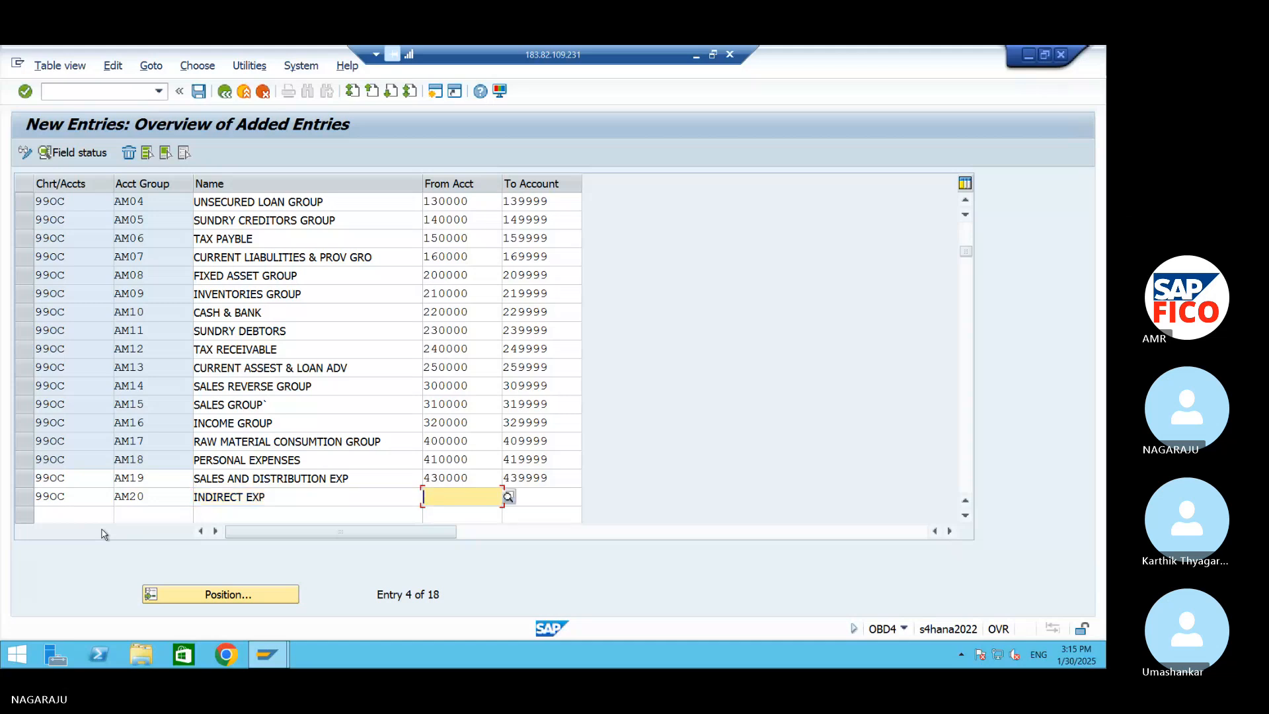
Set the account number range of group AM20 from 440000 to 449999 and save the entries
text(44)
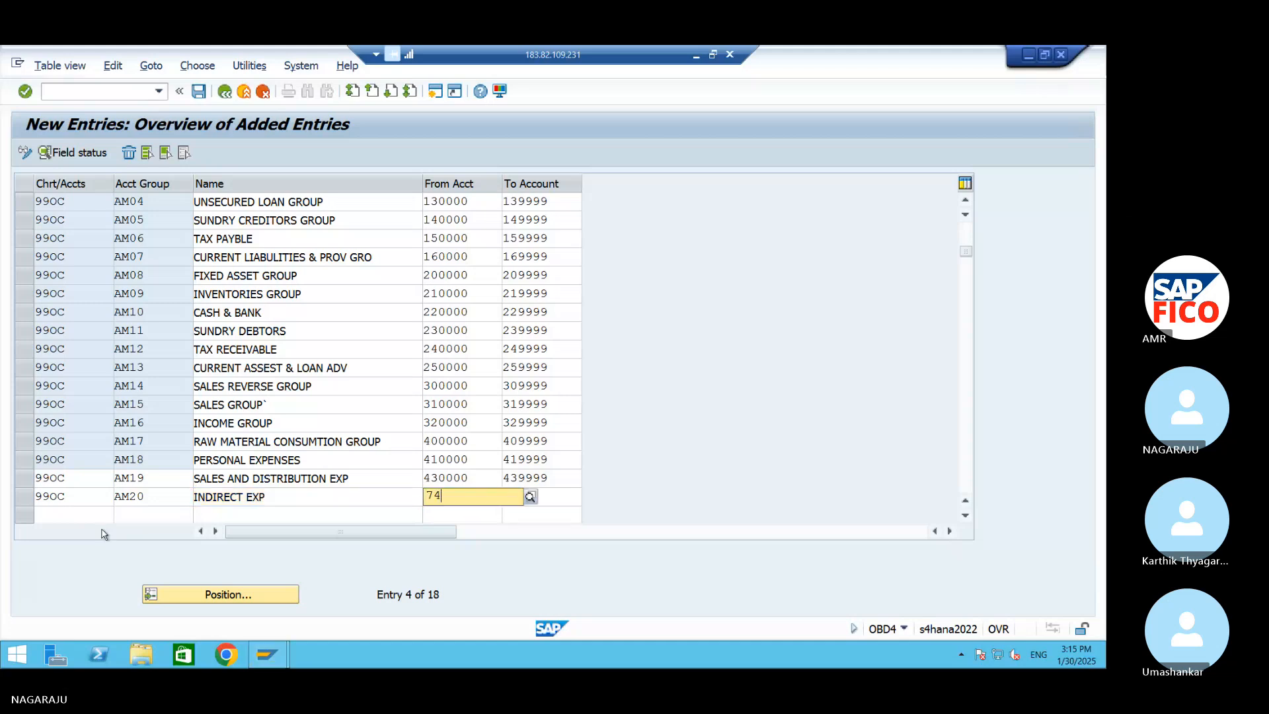
text(0000)
key(Tab)
text(449999)
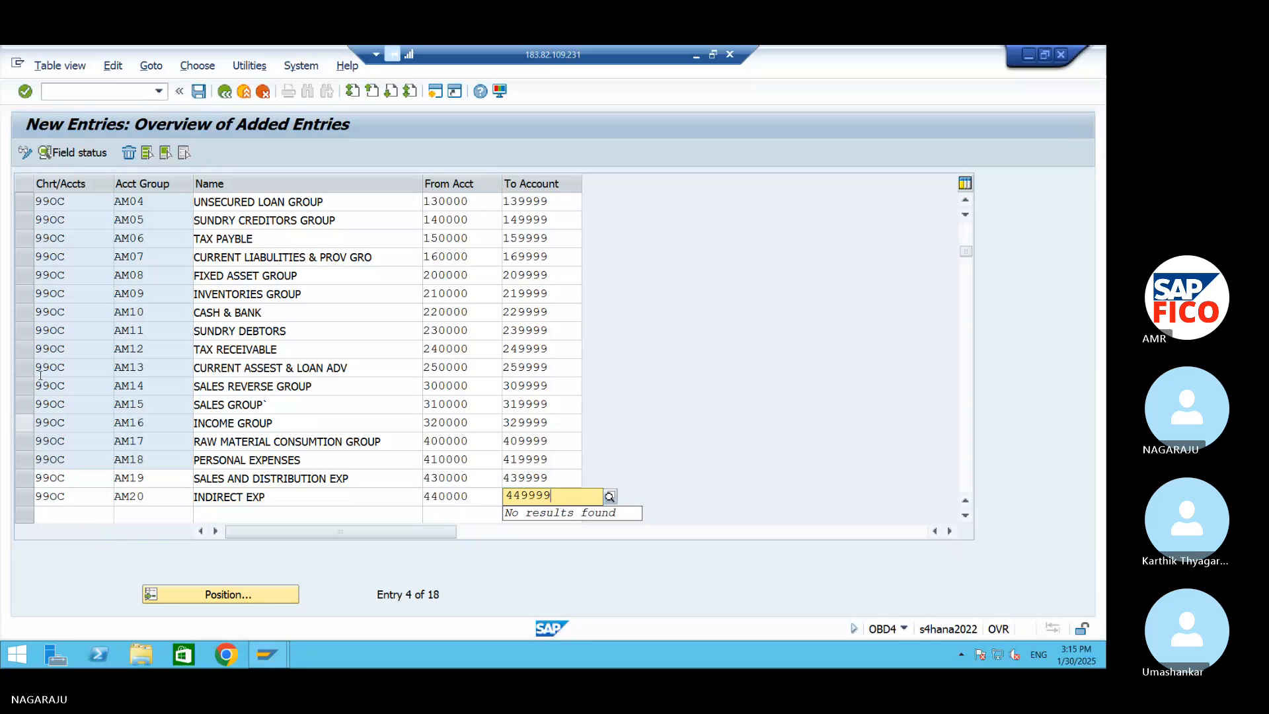
click(198, 92)
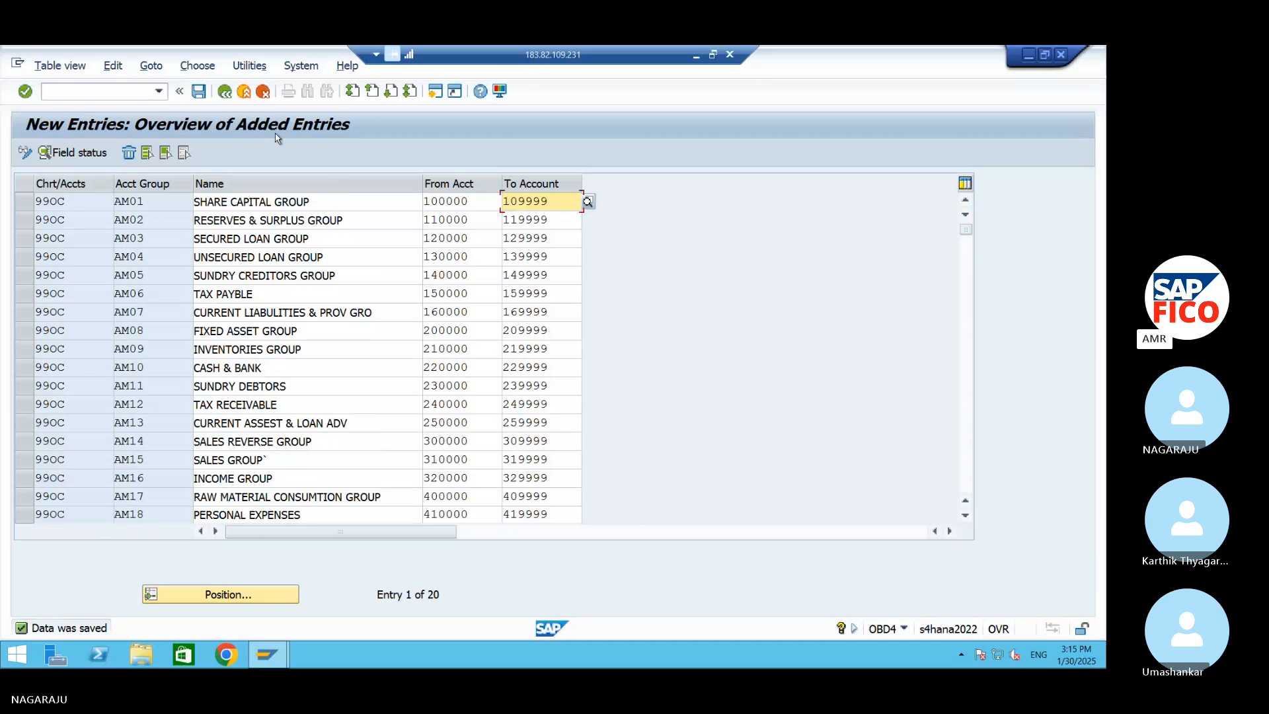
click(198, 91)
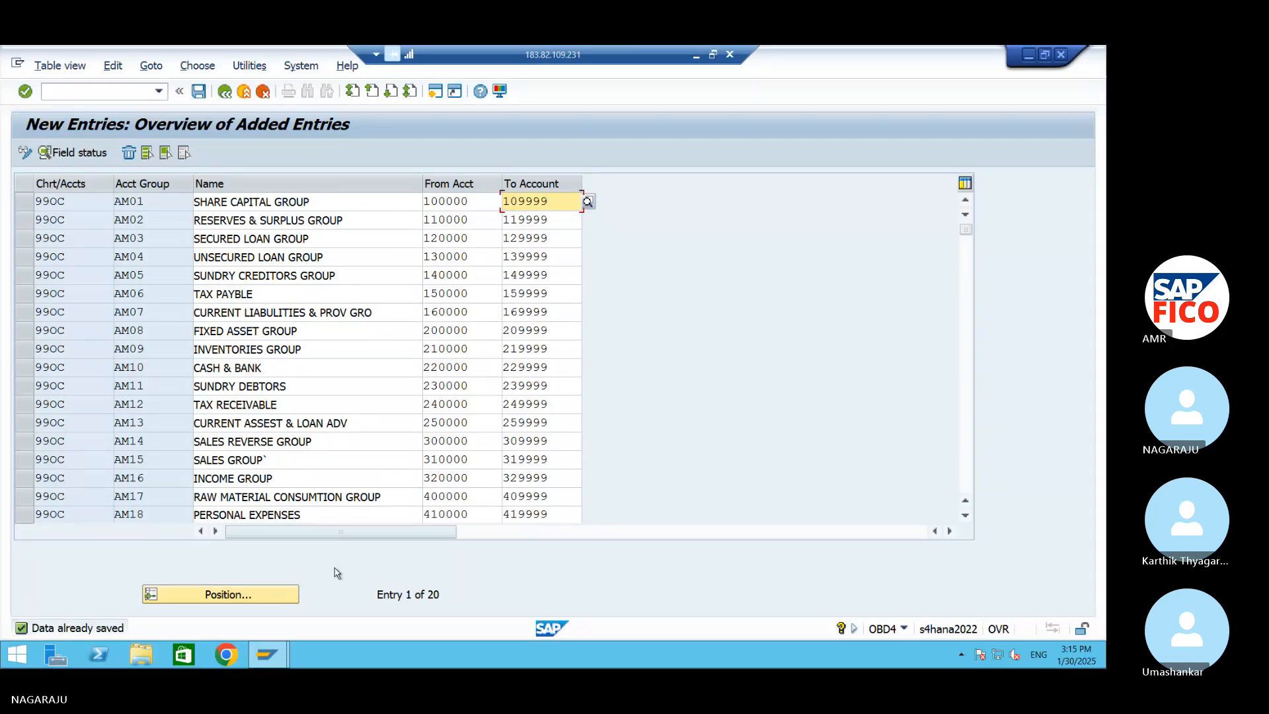
Minimize the SAP and remote desktop windows, and close the Downloads folder and the GL ACC workbook
click(1029, 55)
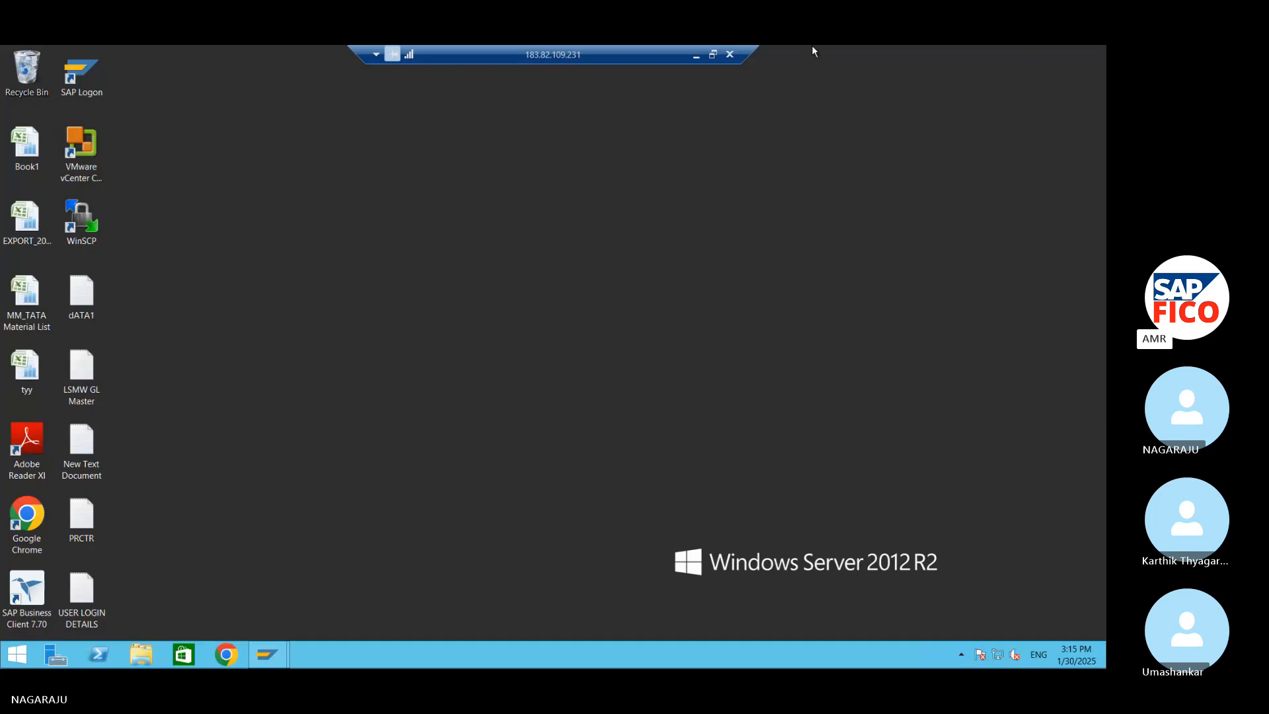
click(697, 56)
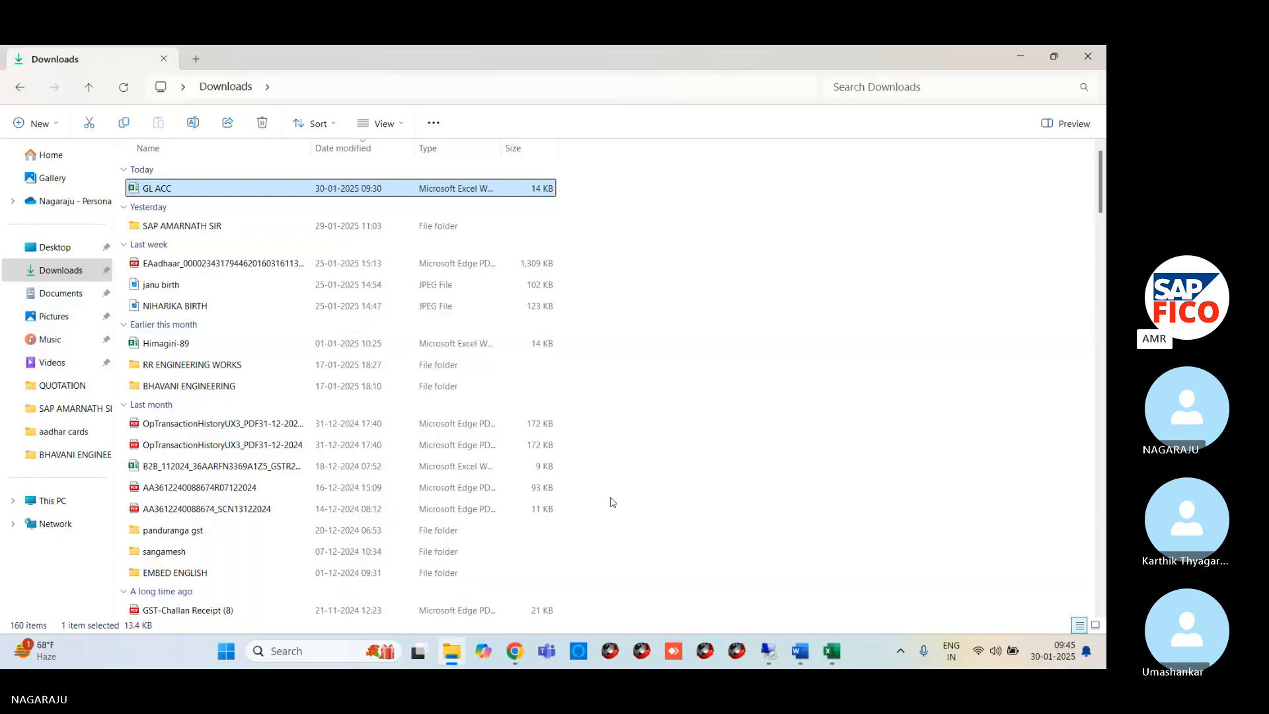
click(1080, 63)
mouse_move(832, 651)
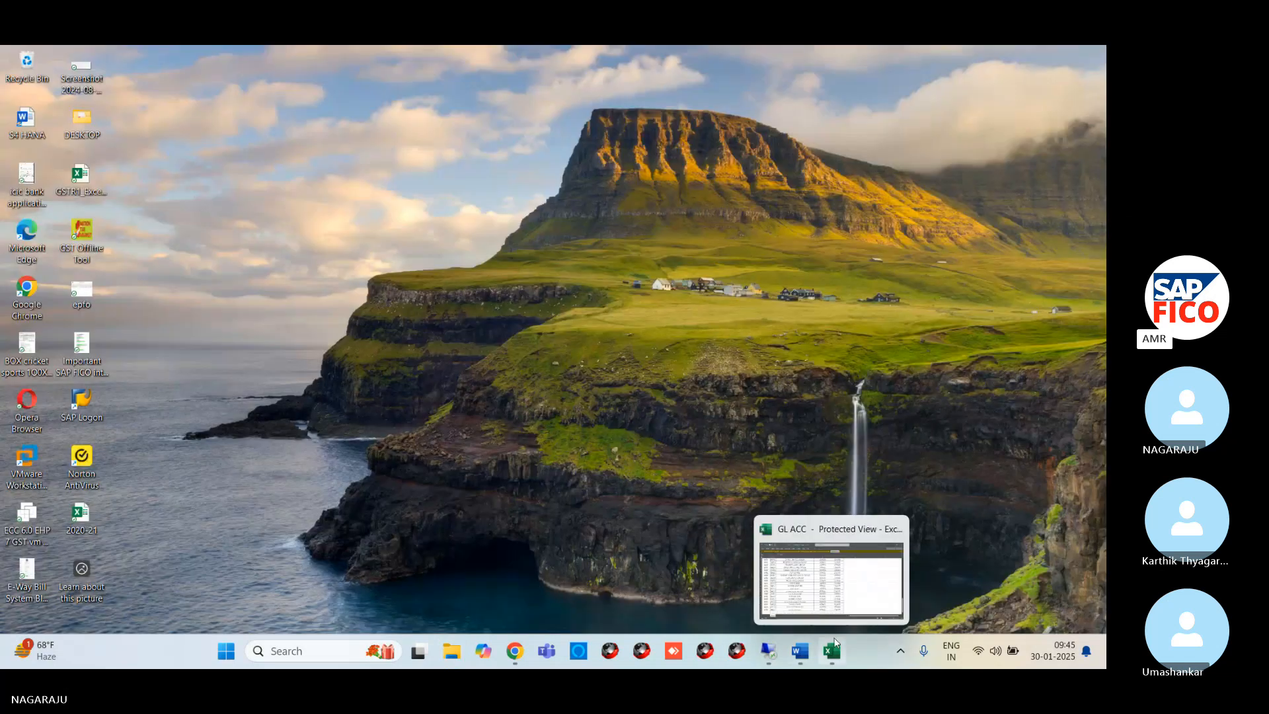
click(838, 604)
click(1086, 62)
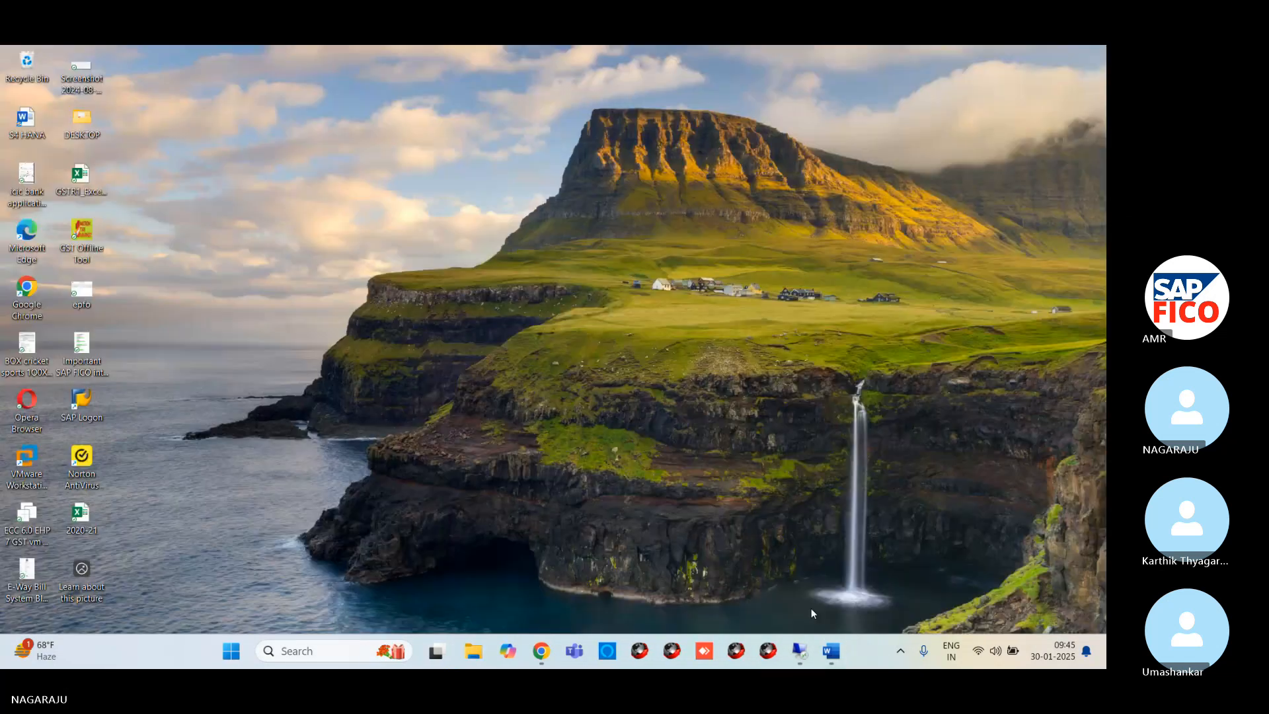
Switch to the S4 HANA document in Word and start a new line below "Define GL Groups - OBD4"
mouse_move(832, 651)
click(831, 589)
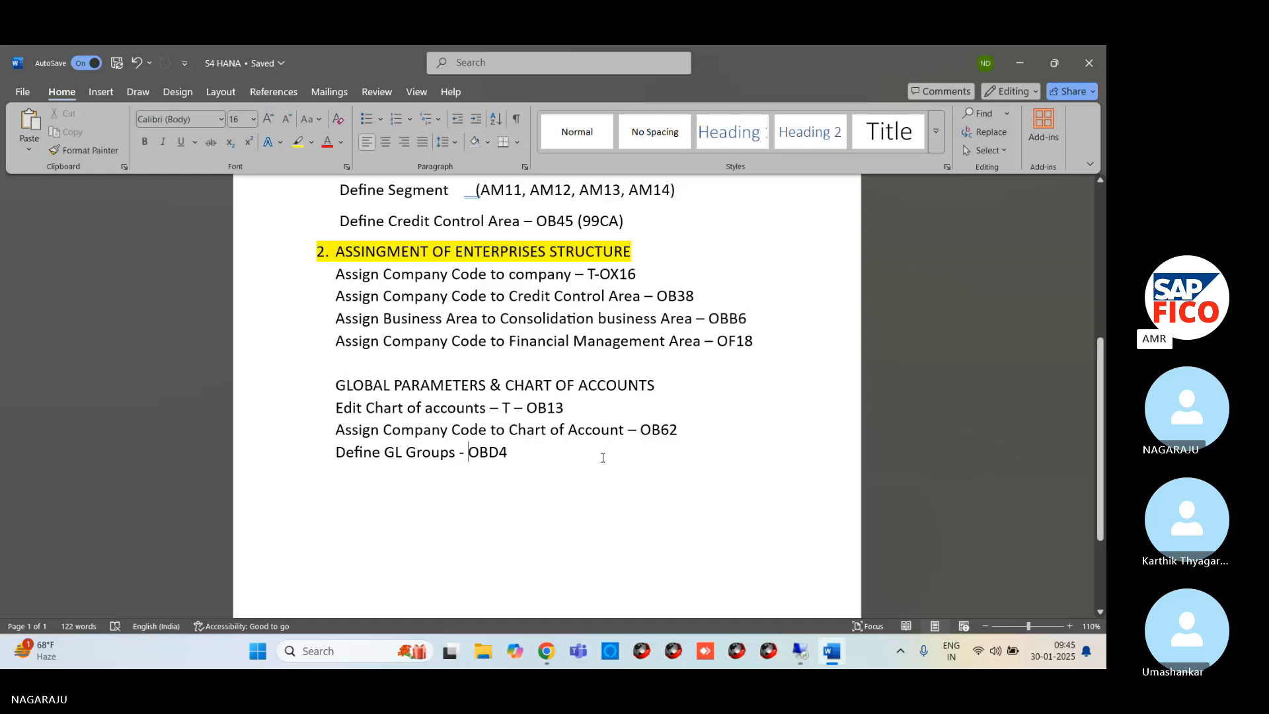
click(541, 445)
key(Return)
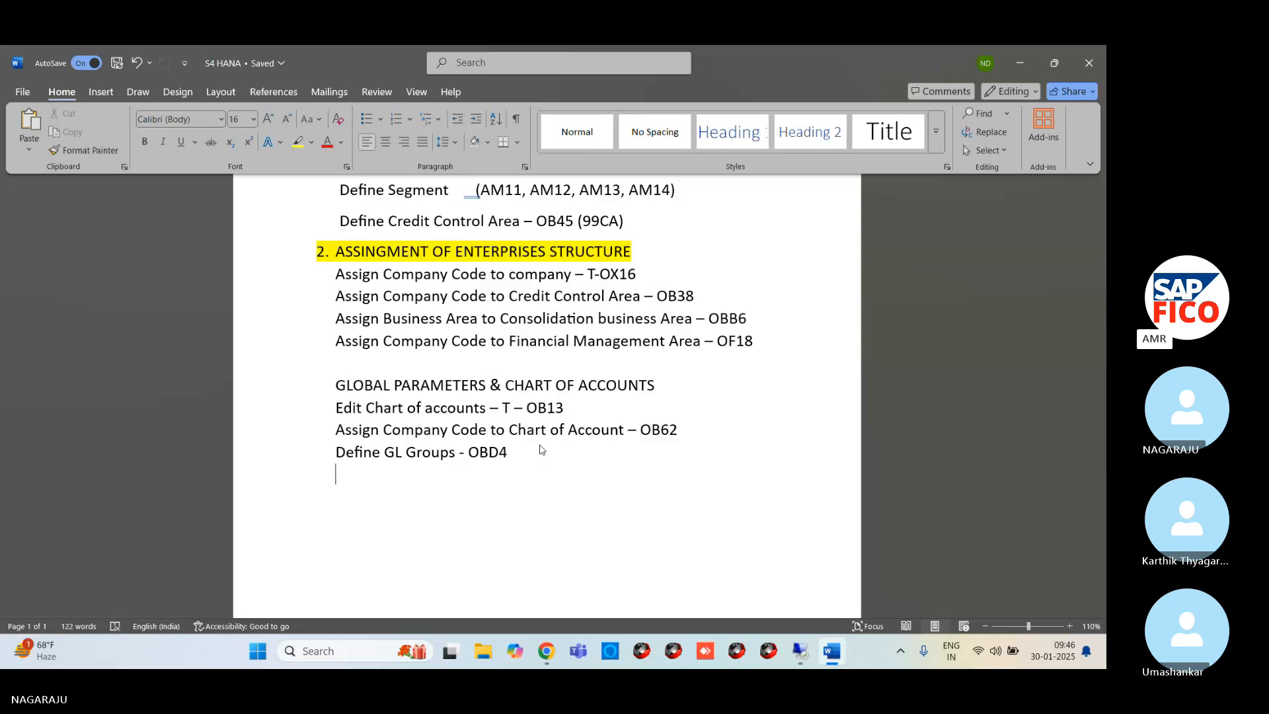
Write "Define retained Earning" on the new line below the GL Groups entry
text(RE)
key(BackSpace)
key(BackSpace)
text(D)
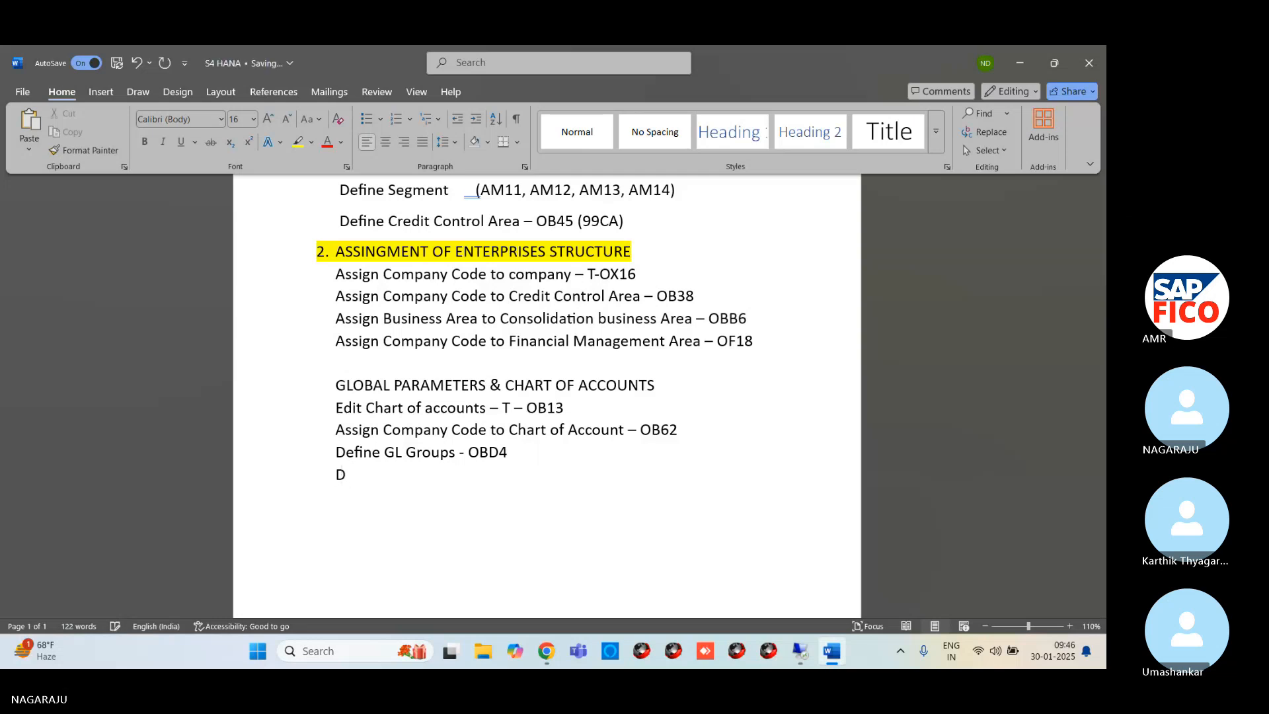
text(efine retained Earnin)
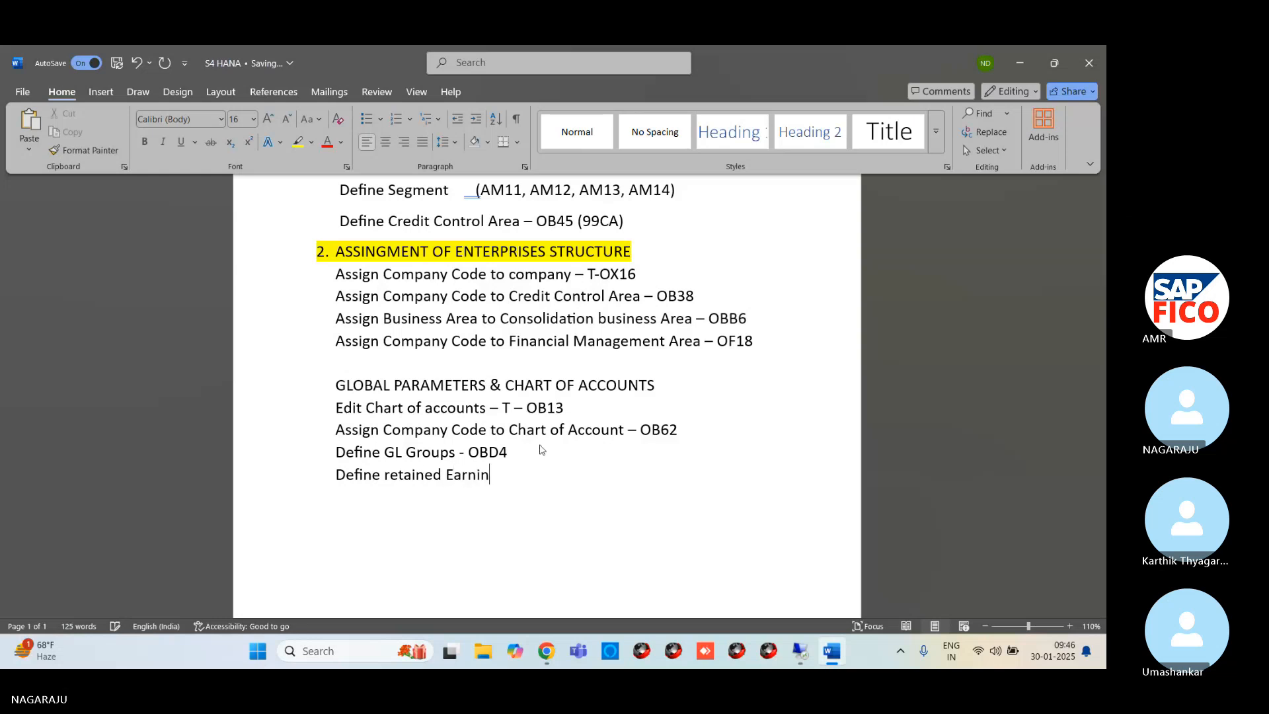
text(g Acc)
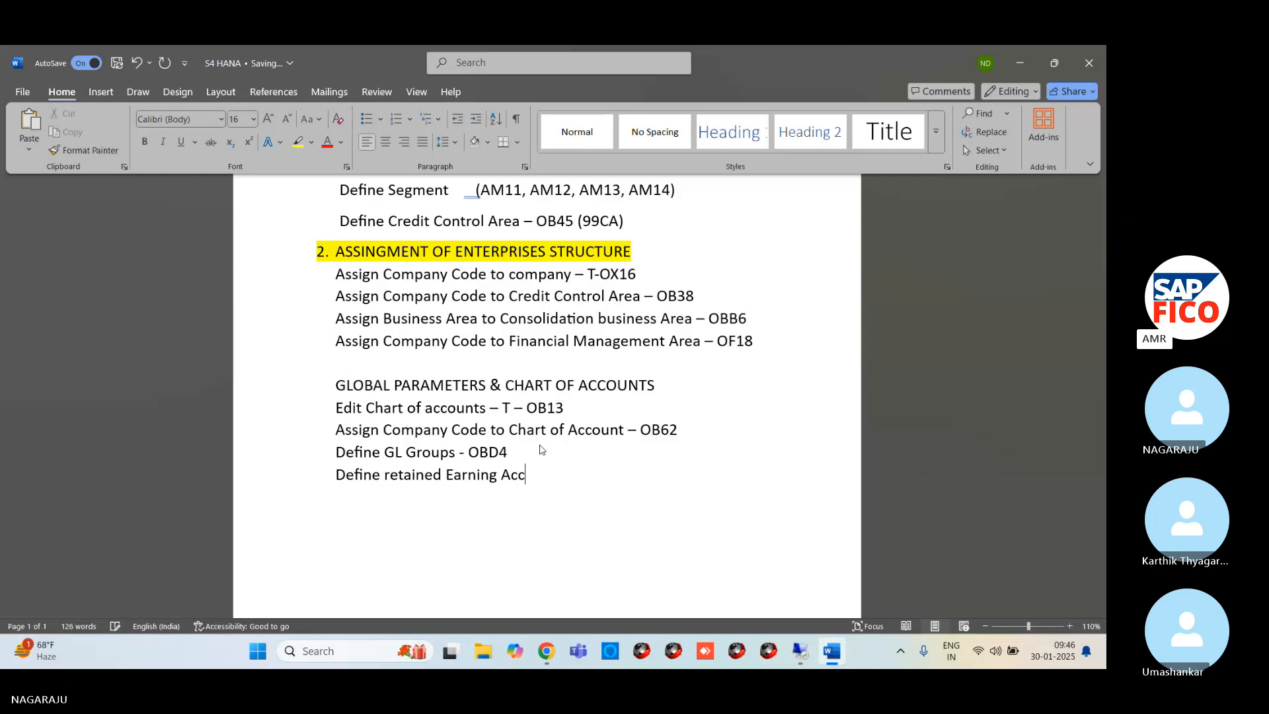
text(ounr)
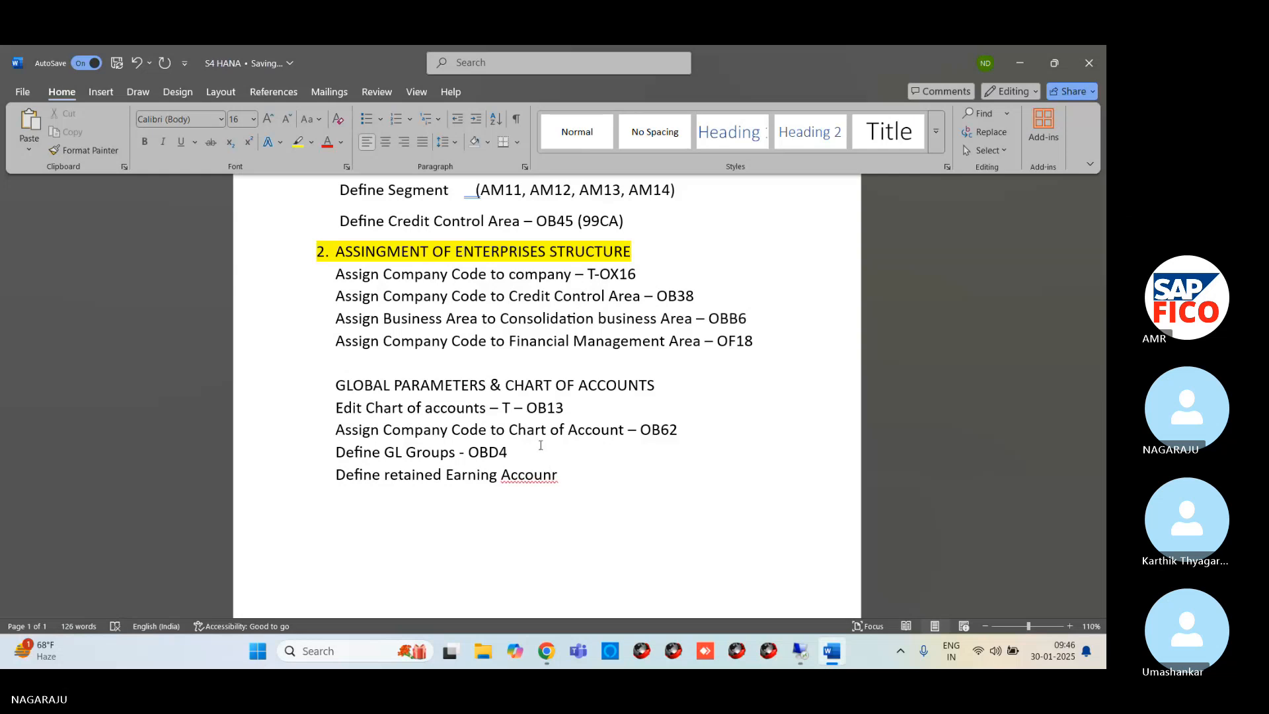
text( OB53)
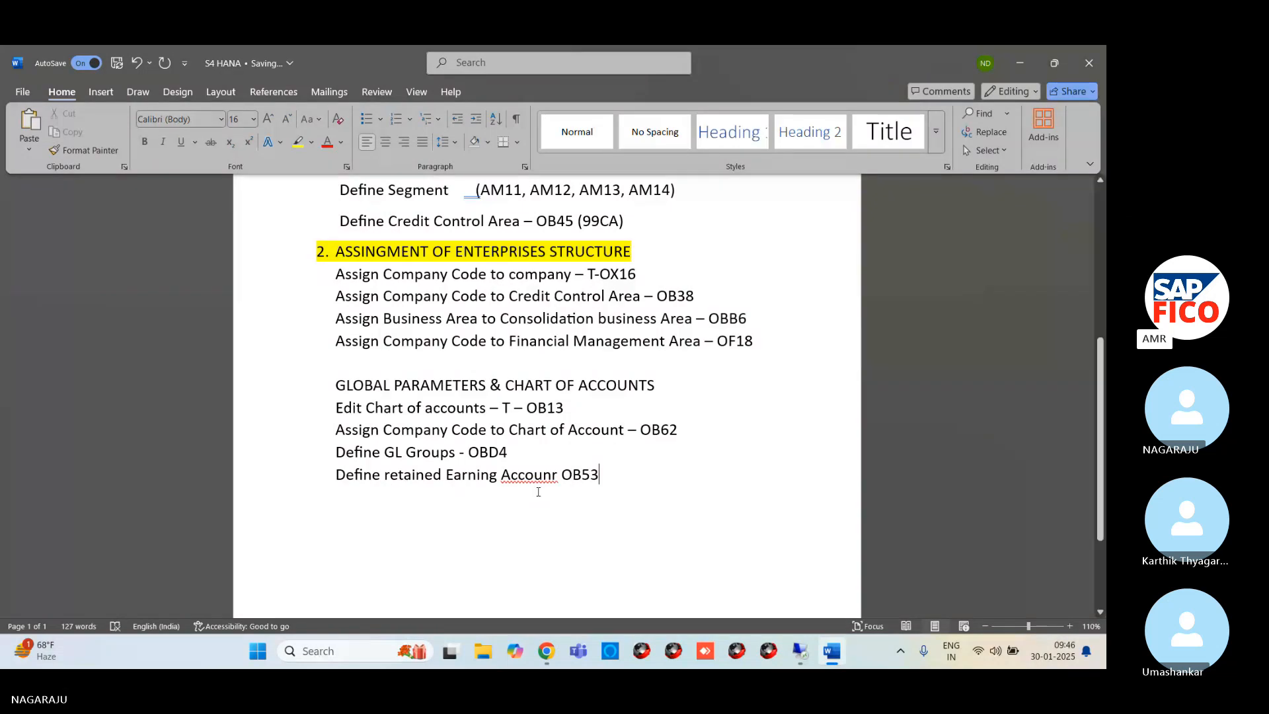
Correct the misspelled word before OB53 to "Account" and place the cursor on a new line below
click(559, 475)
key(BackSpace)
text(T)
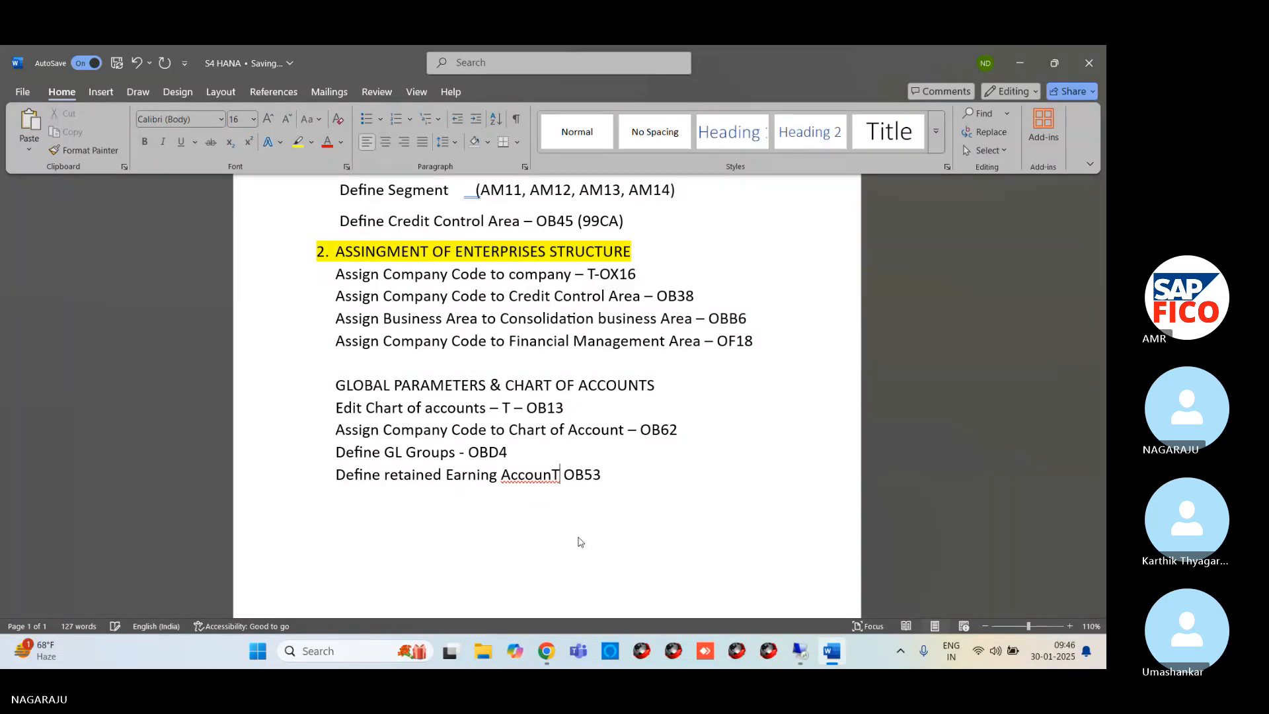
key(BackSpace)
text(t)
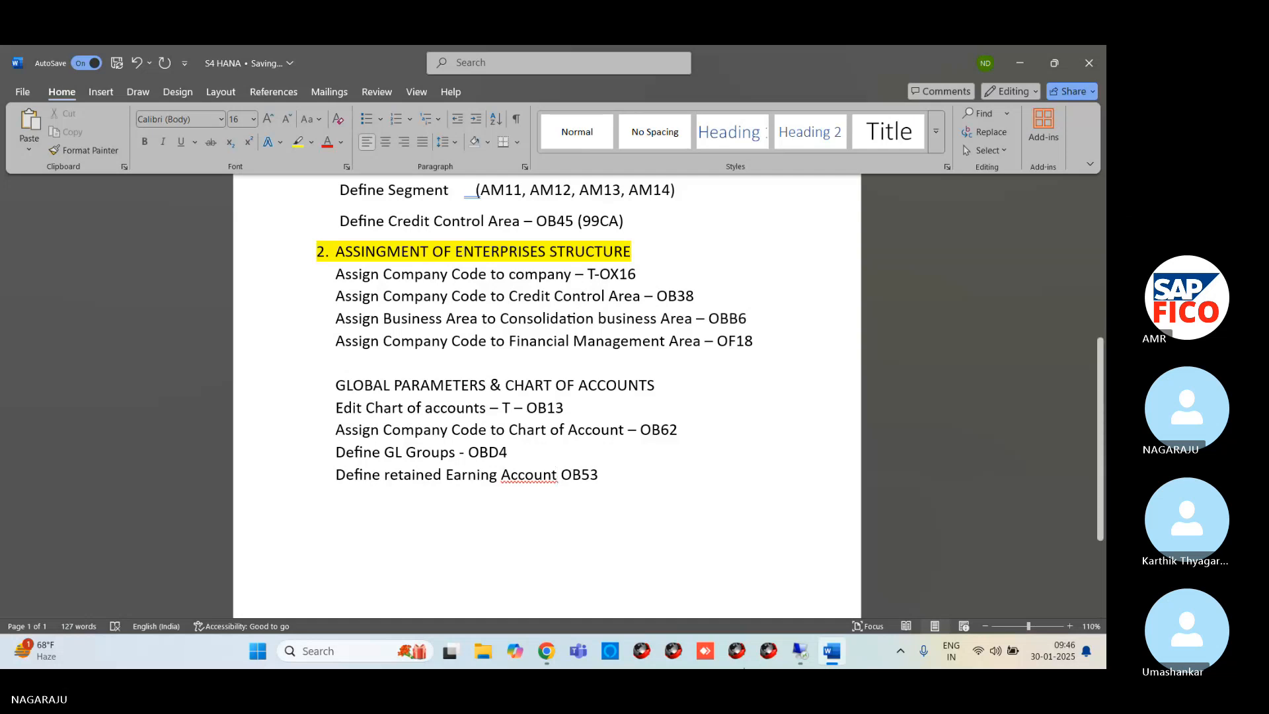
click(720, 542)
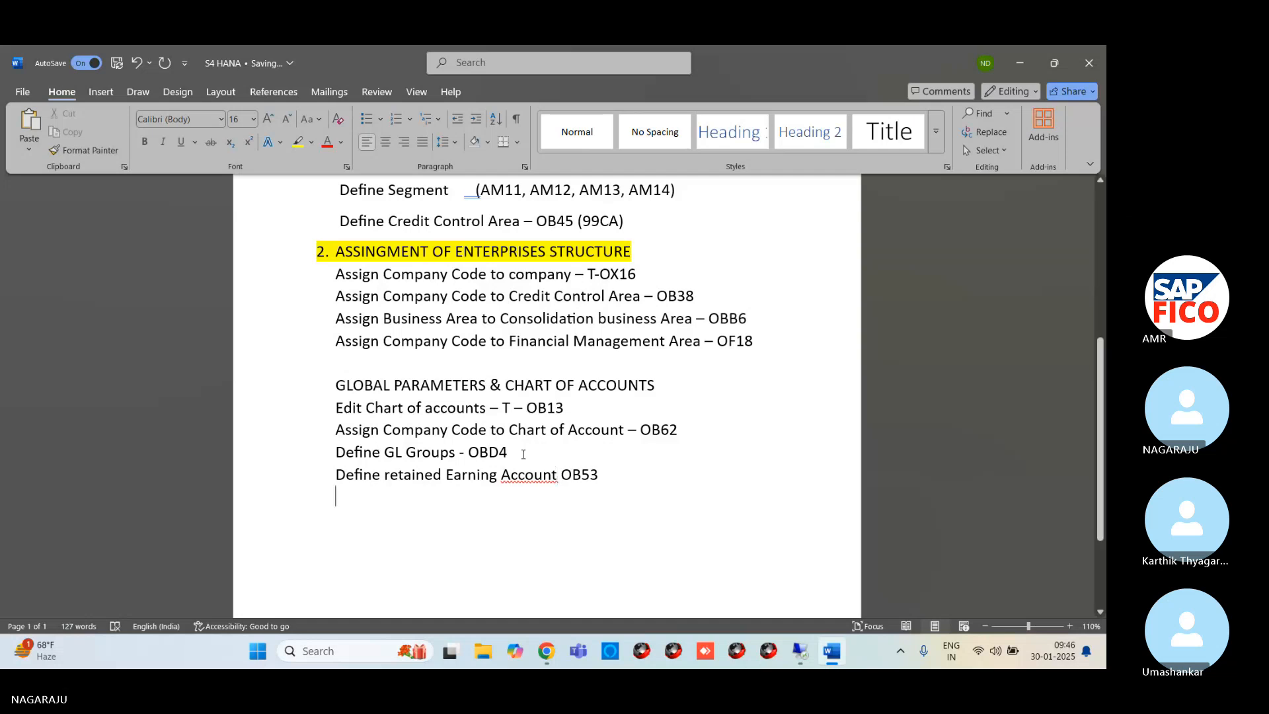
right_click(520, 475)
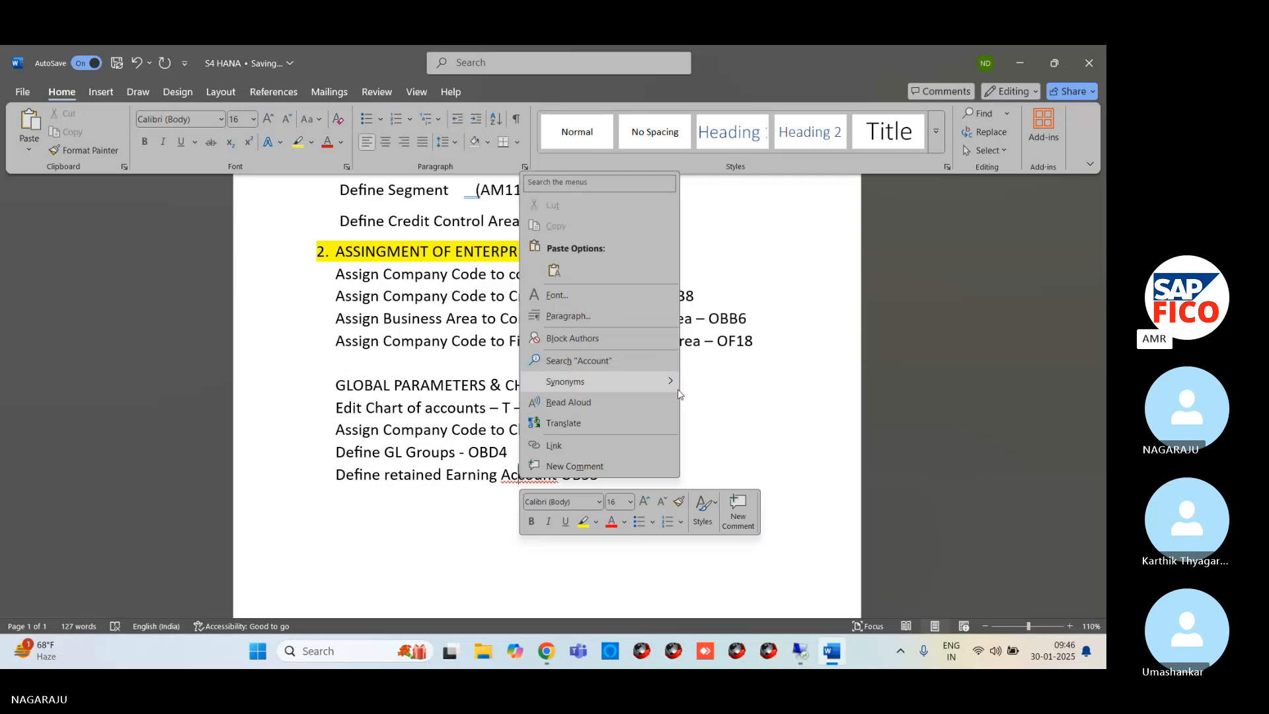
key(Escape)
right_click(532, 481)
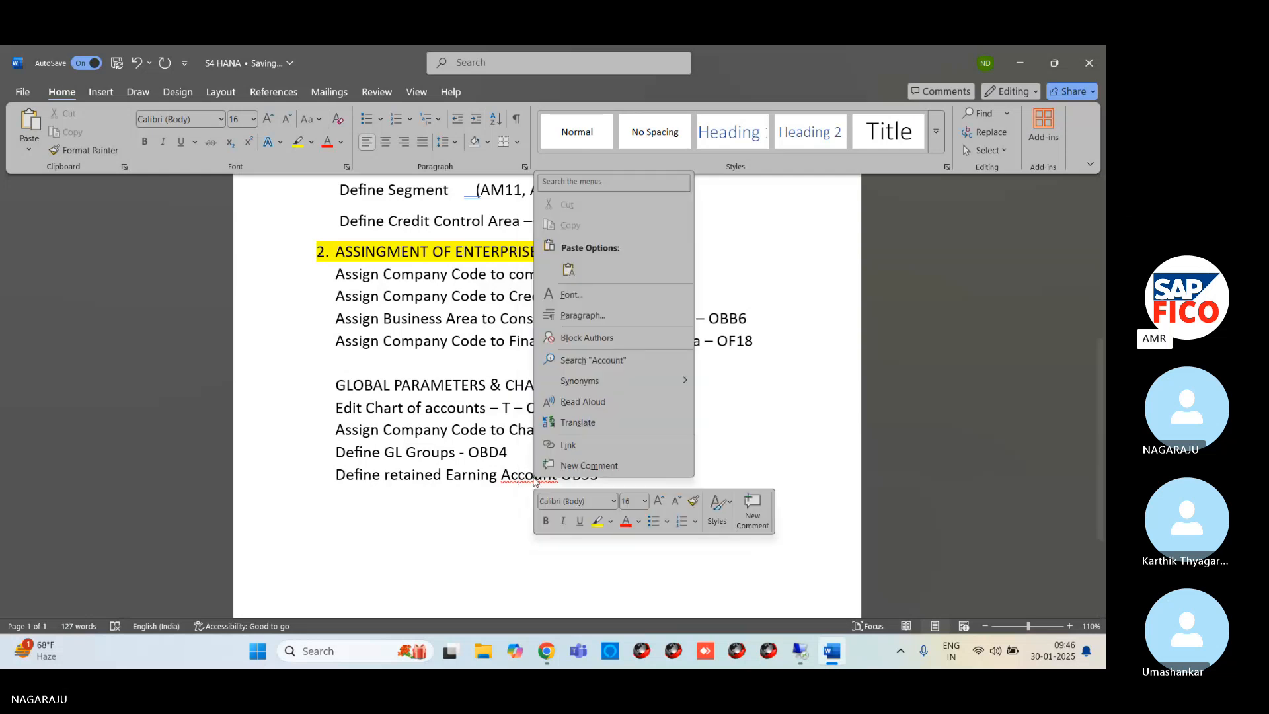
key(Escape)
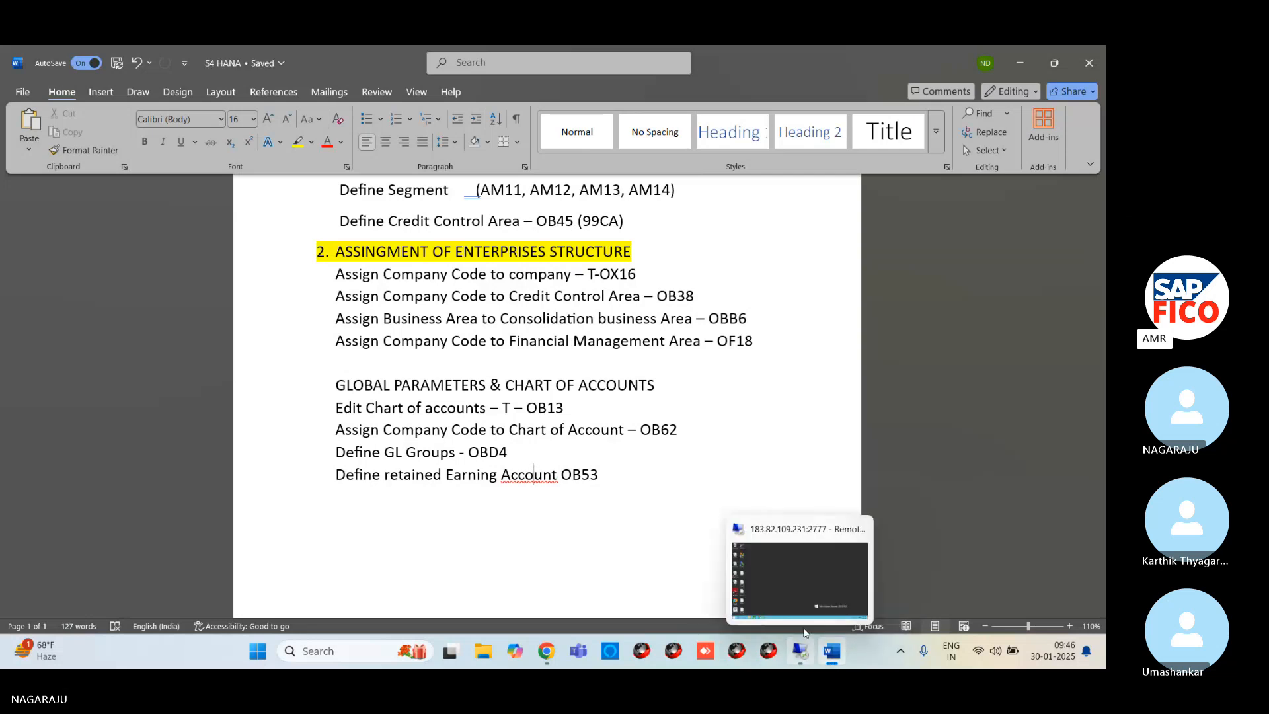
Switch to the SAP session on the remote desktop and start transaction OB53 from the G/L account groups overview
click(801, 652)
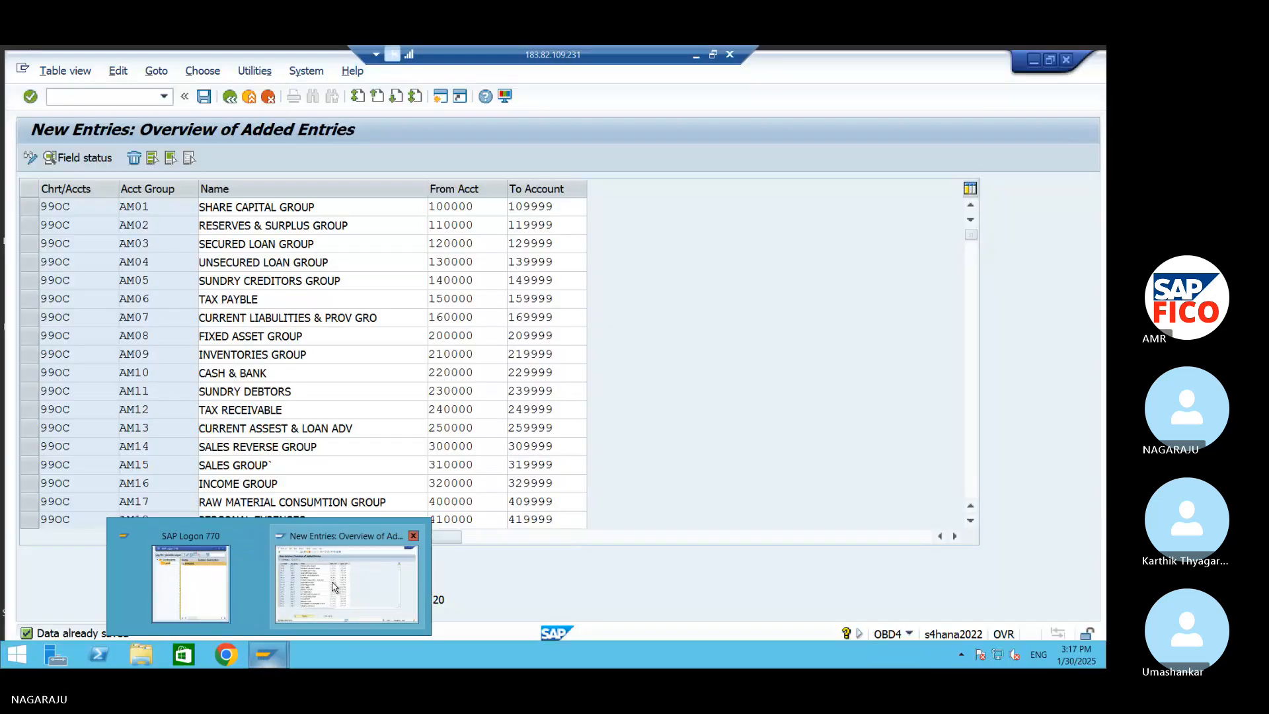
click(344, 581)
click(87, 89)
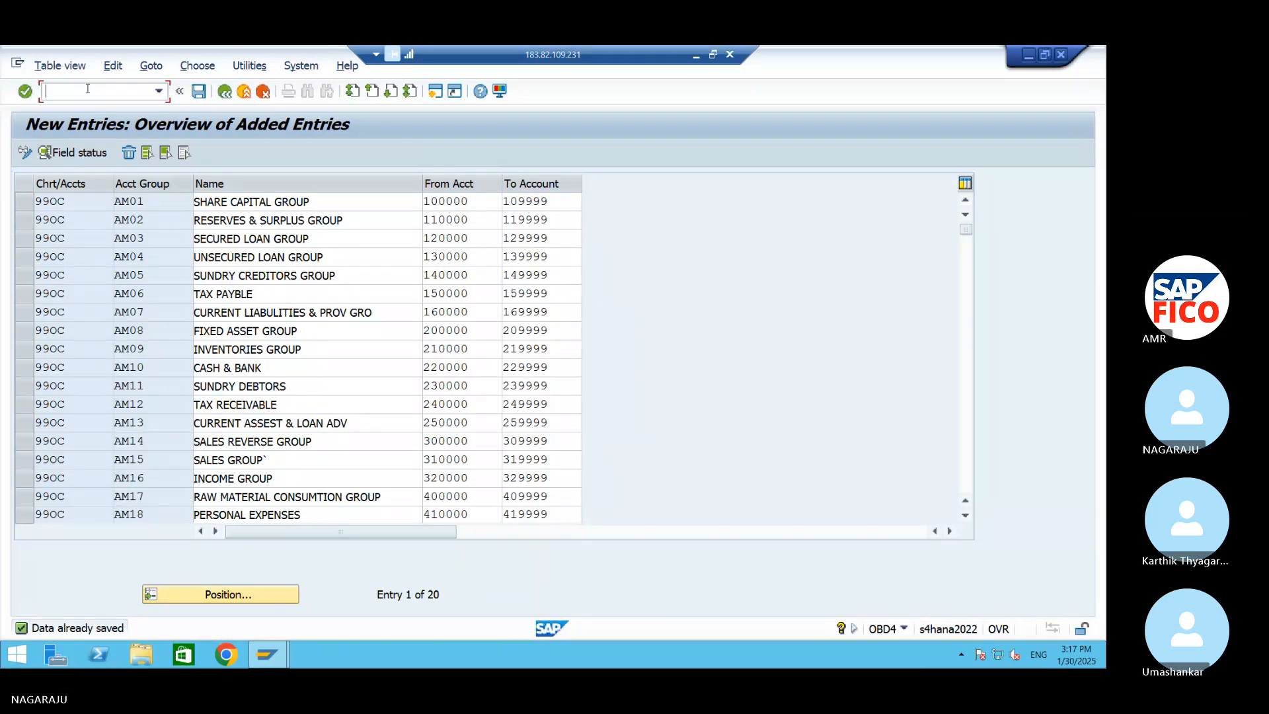
text(/NO)
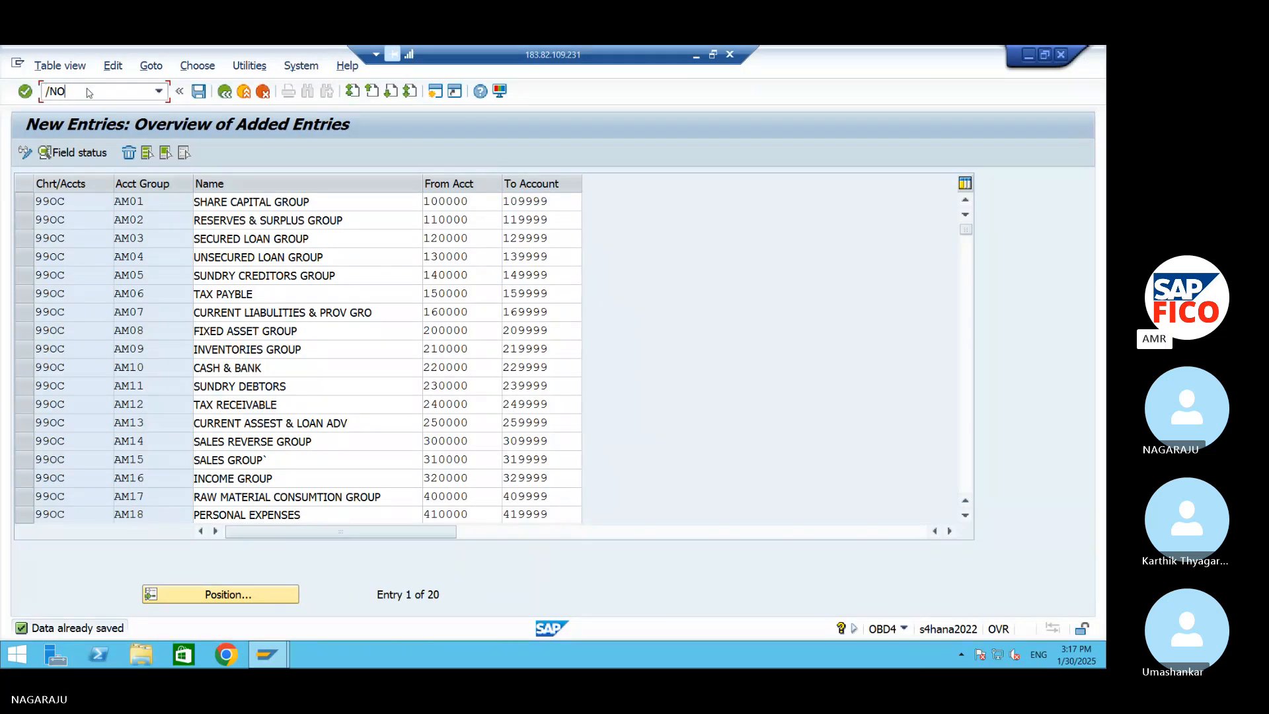
text(B53)
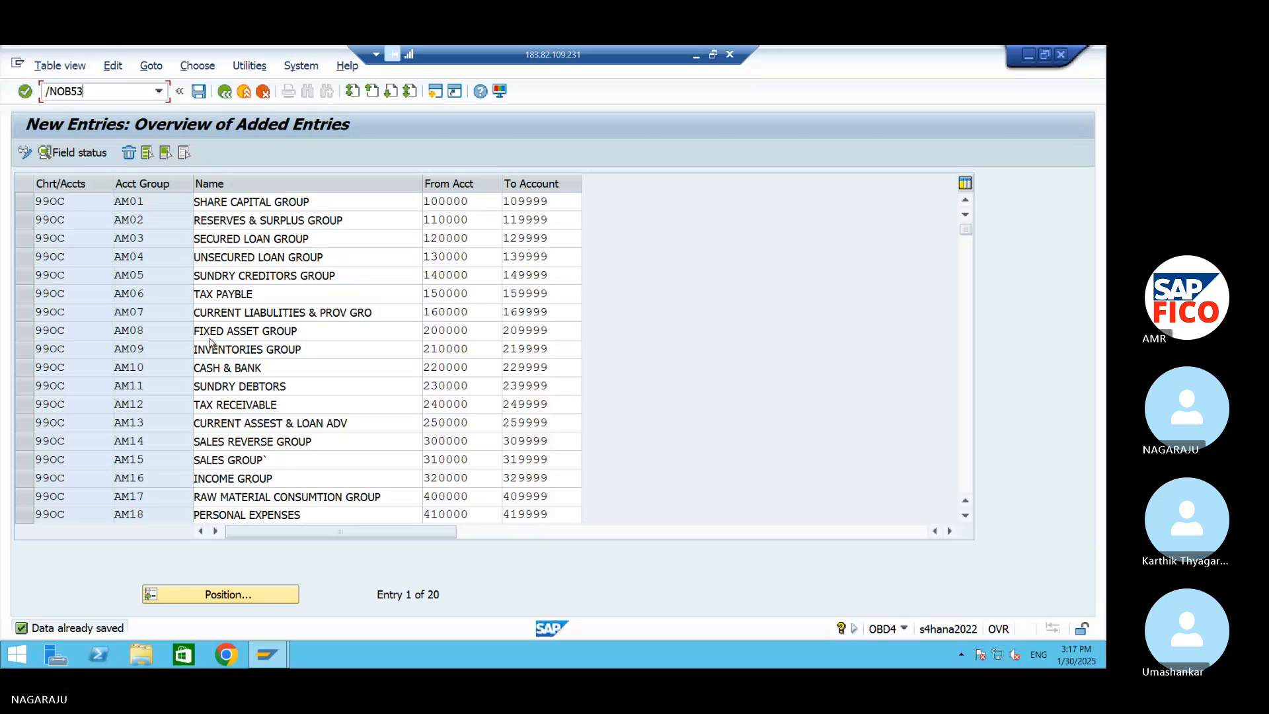
click(23, 220)
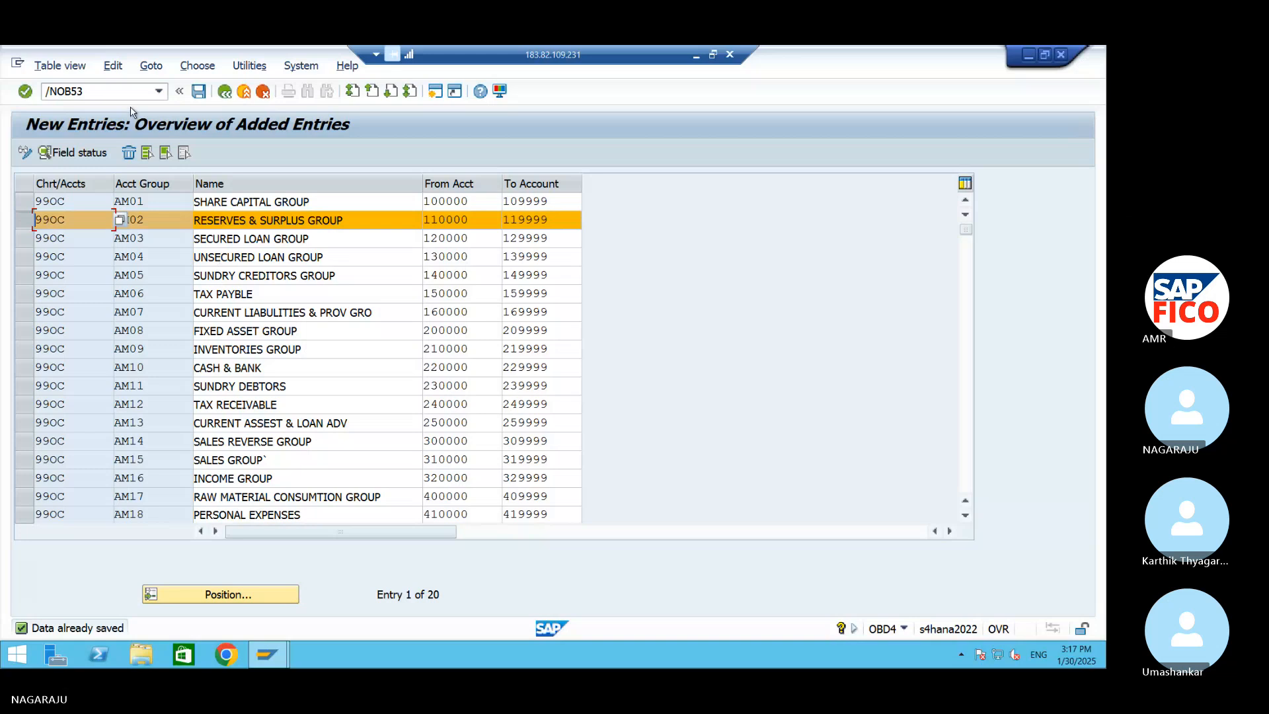
click(28, 226)
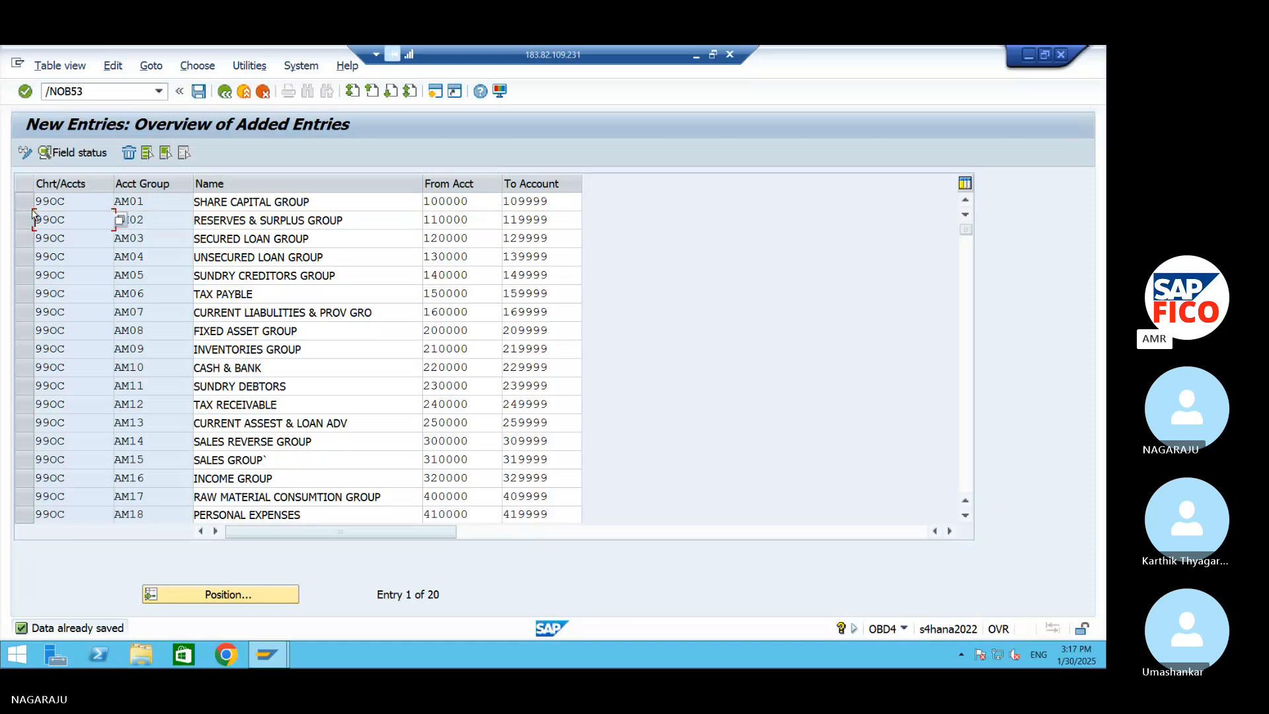
key(Return)
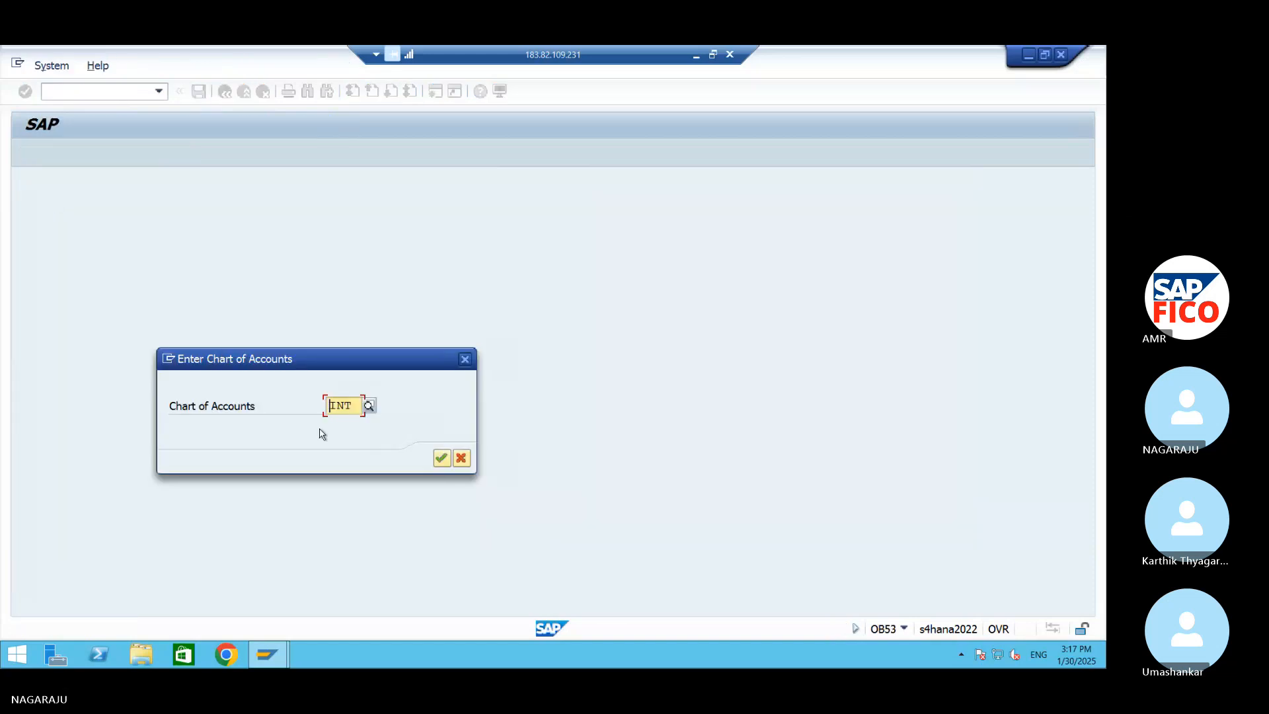
Set the chart of accounts to 99OC and open its Balance Carried Forward account assignment
key(Delete)
key(Delete)
key(Delete)
text(990C)
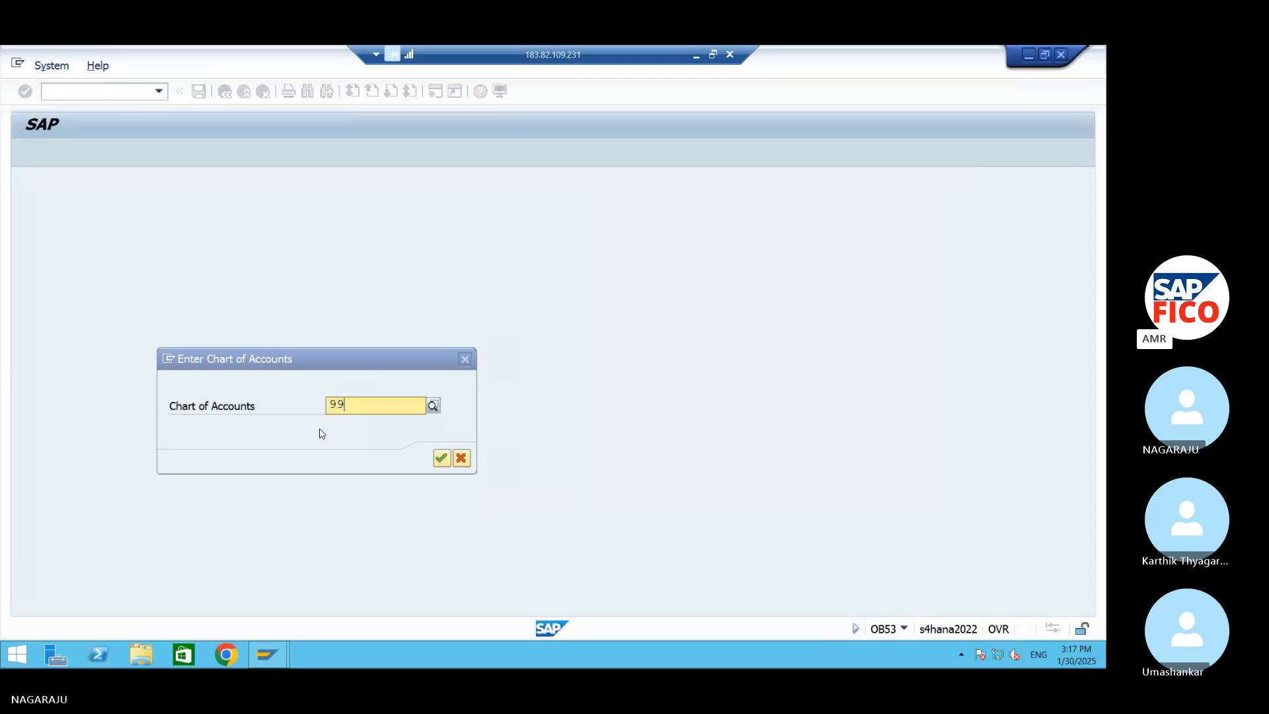
key(Return)
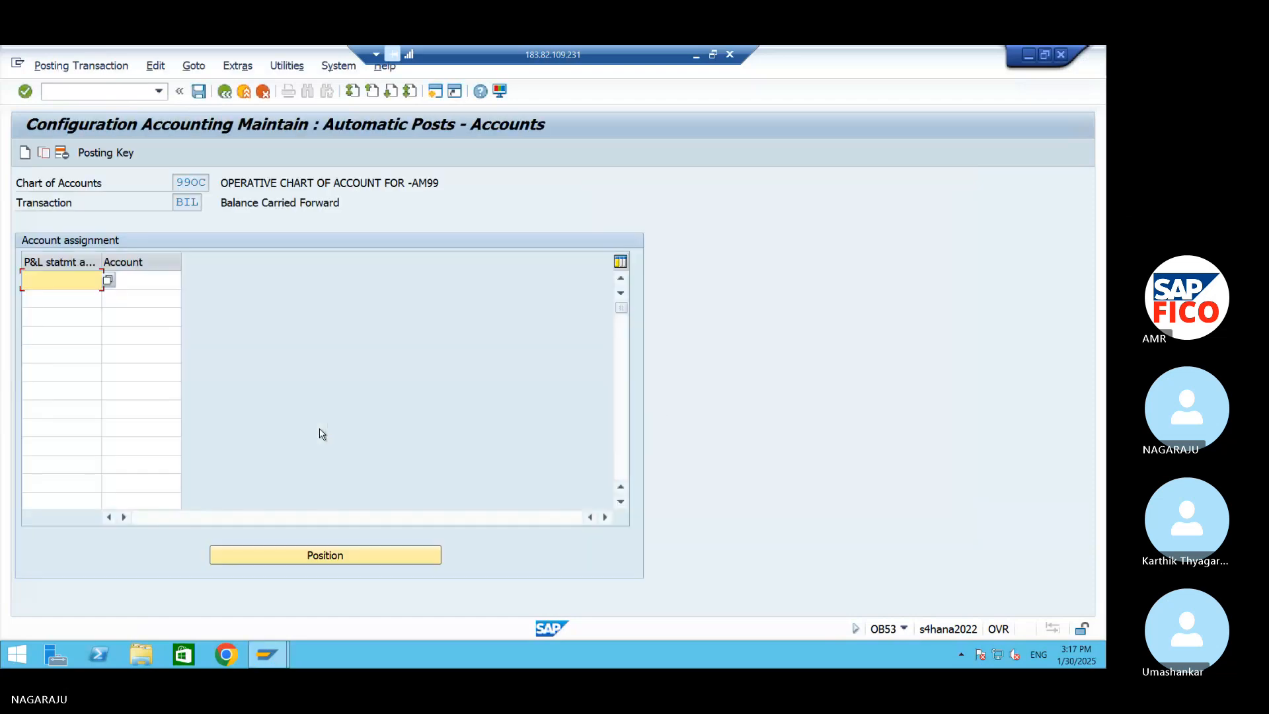
Enter P&L statement account type X with account 110000 in the first account assignment row
text(11)
key(BackSpace)
key(BackSpace)
text(X)
key(Tab)
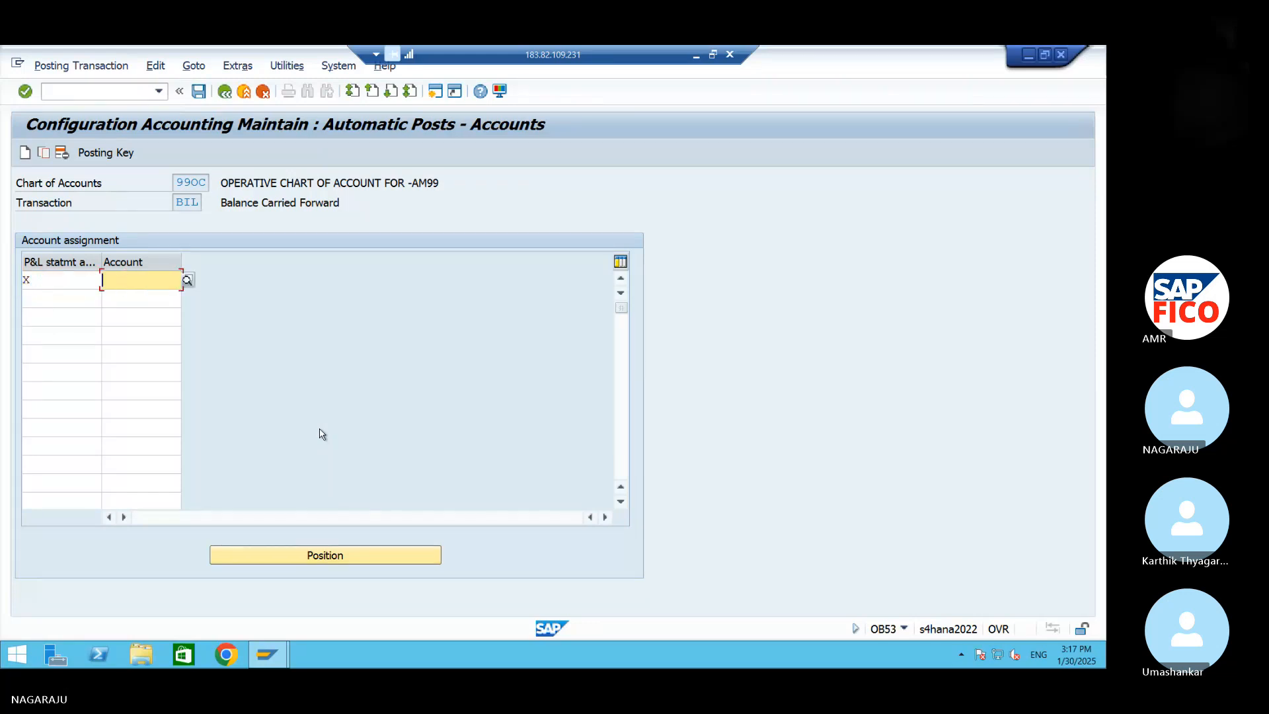
text(11000)
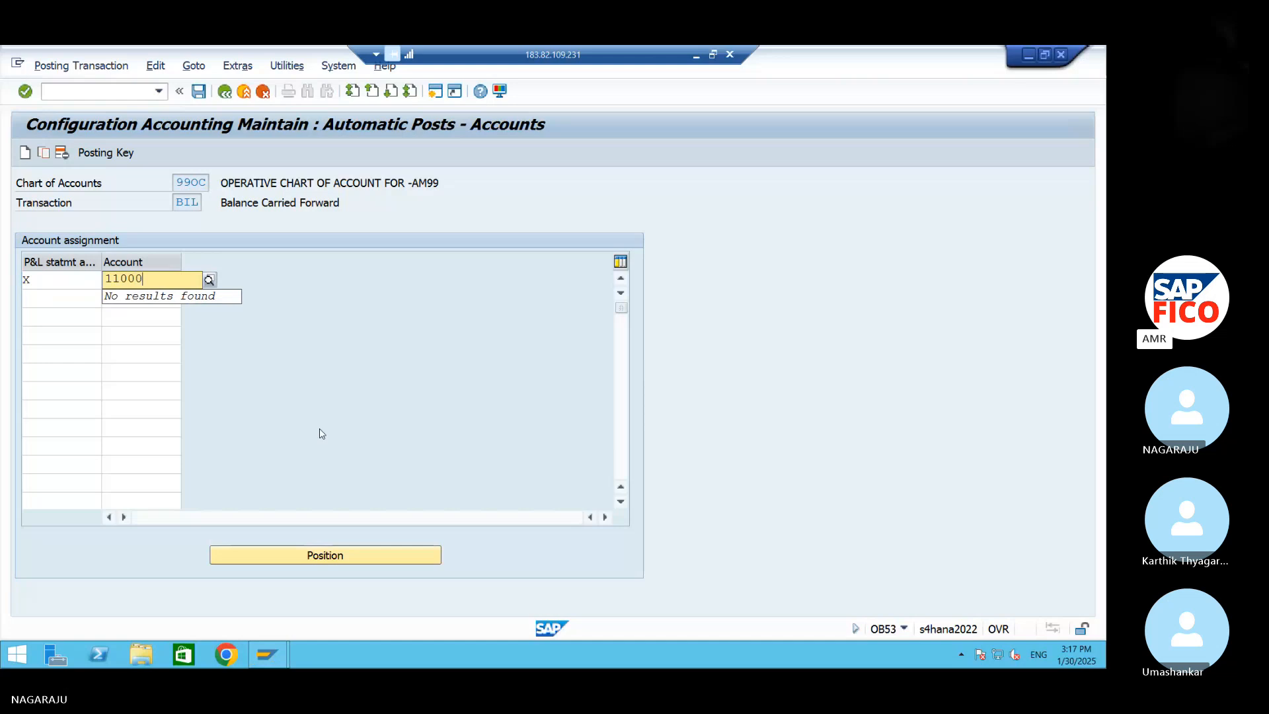
text(0)
click(160, 316)
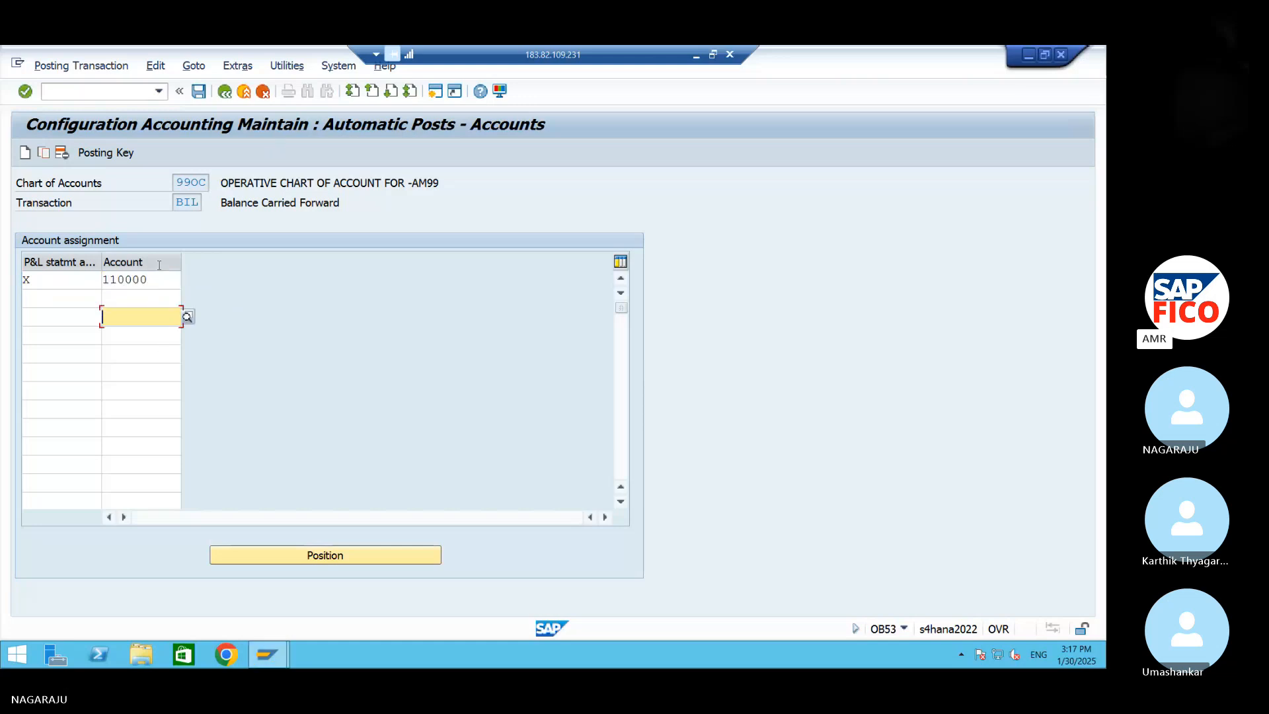
Save the account assignment, accept the warning and confirm the proposed AM99 customizing request
click(198, 92)
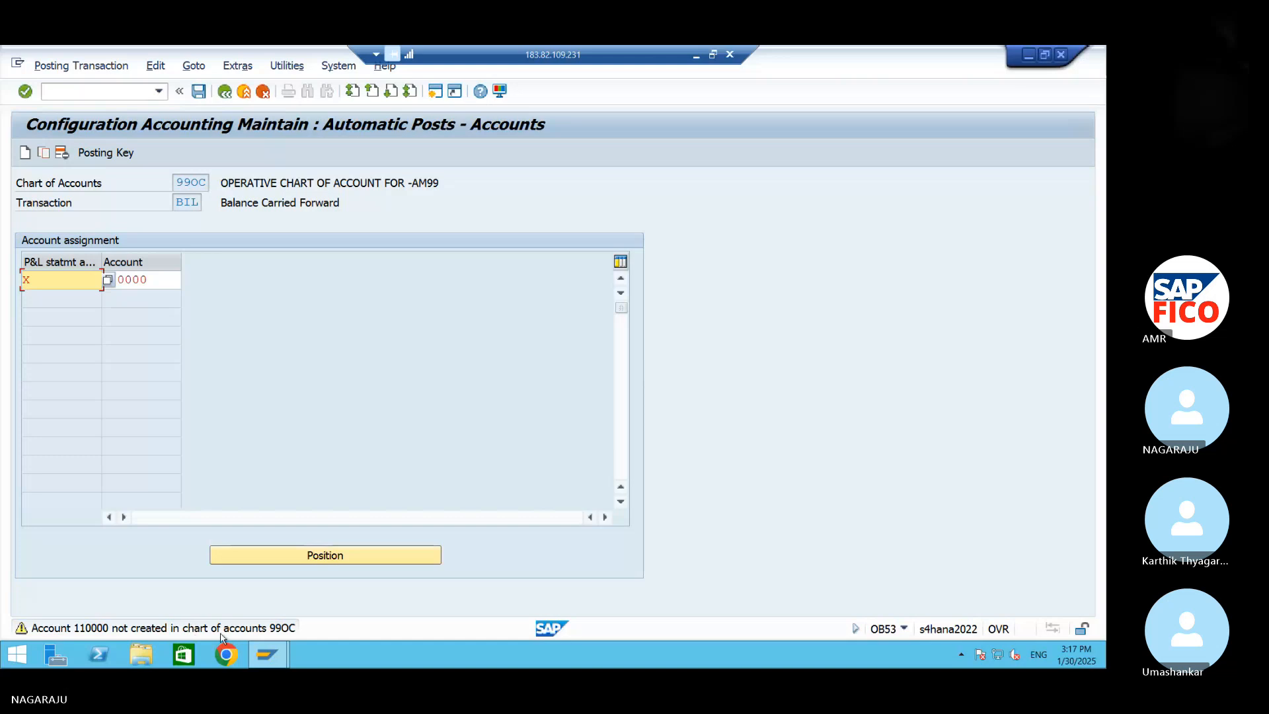
key(Return)
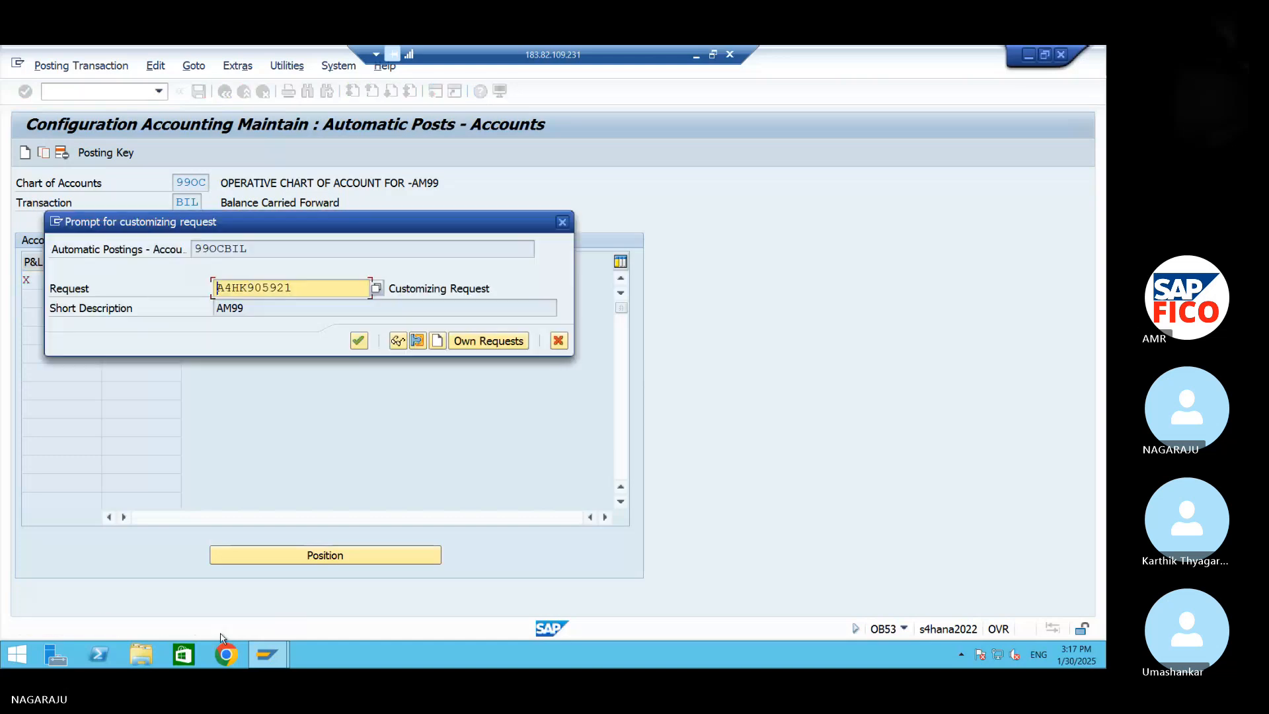
click(356, 339)
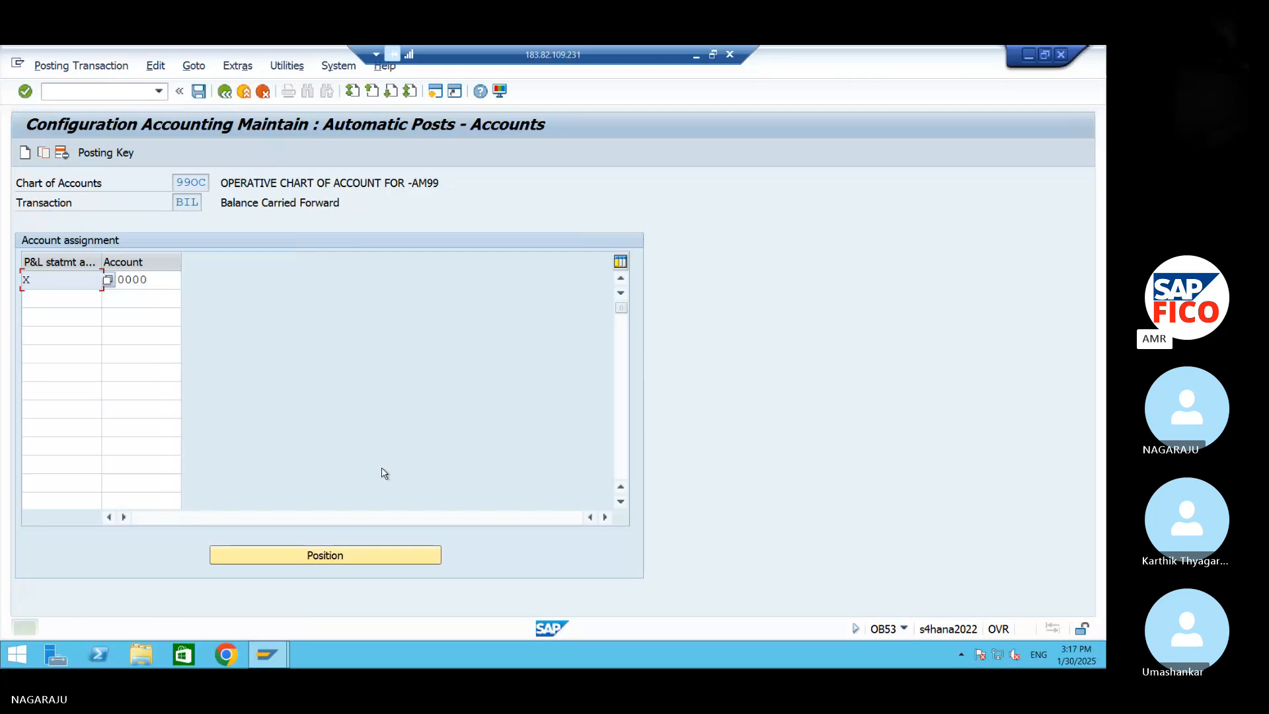
Switch back to the S4 HANA document in Word and place the cursor on a new line below the retained earning entry
click(1028, 57)
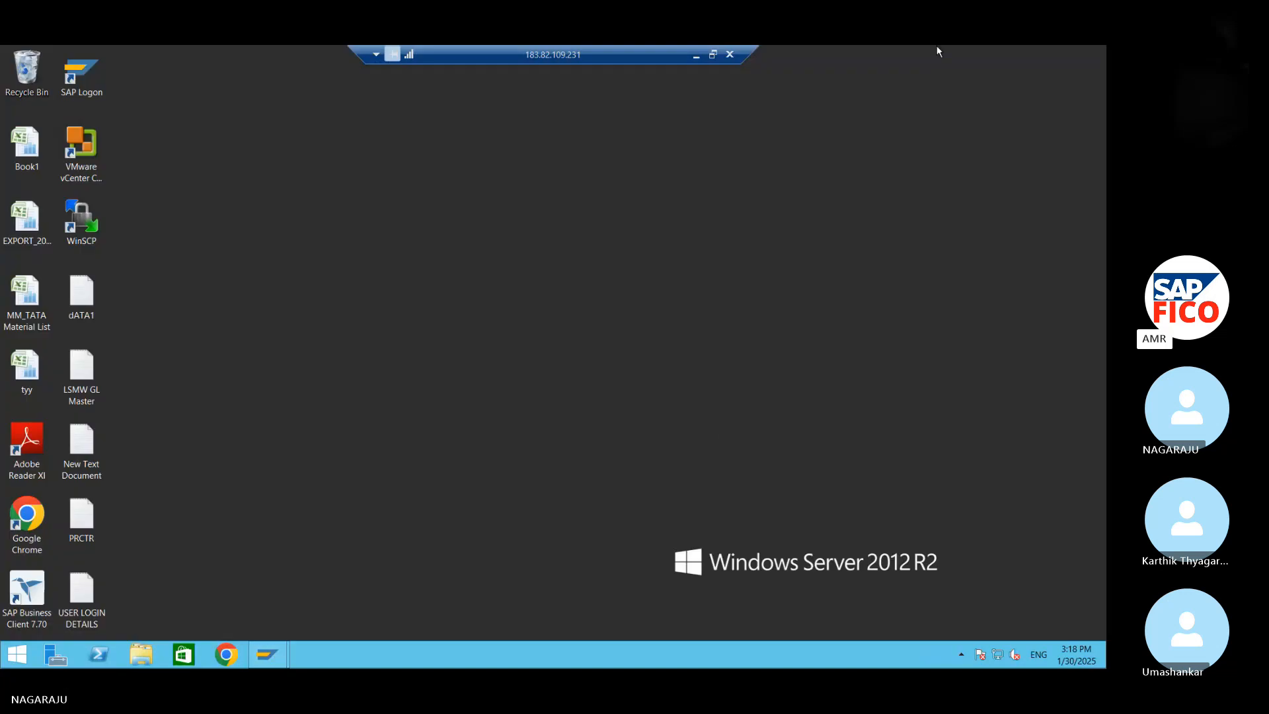
click(691, 56)
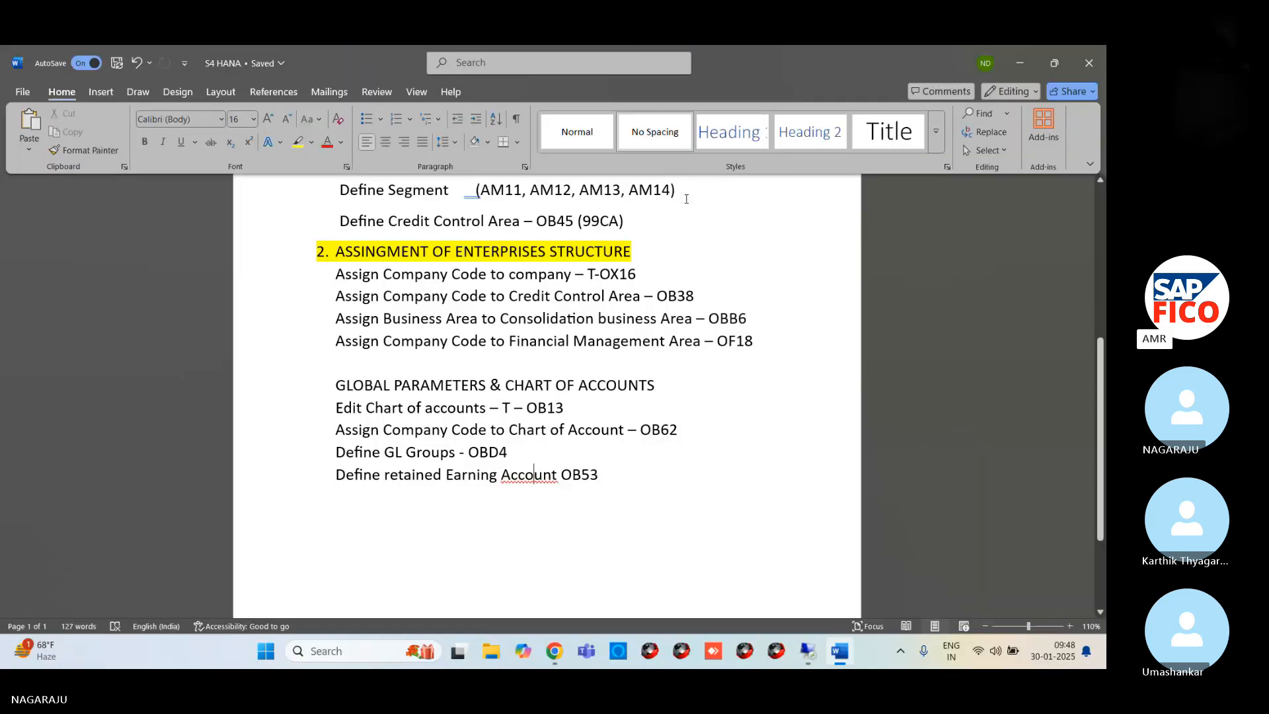
key(Return)
key(Return)
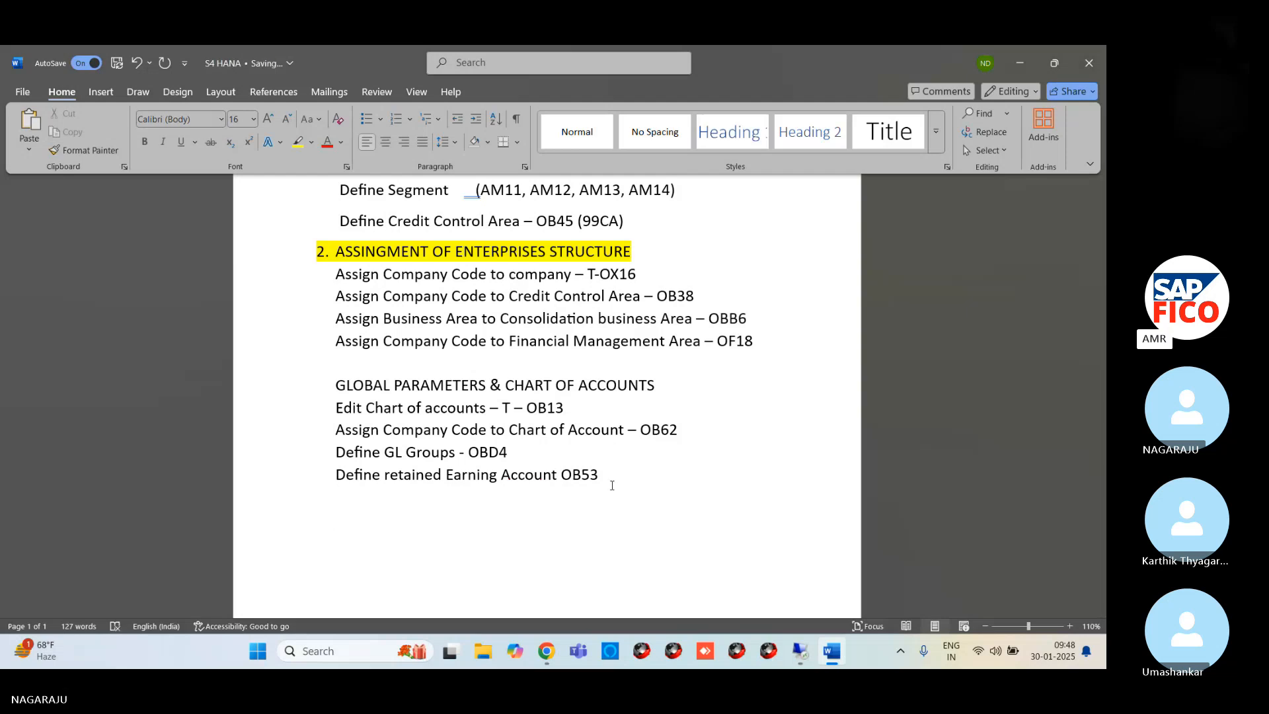
click(613, 490)
Write "Maintain Fscal yea" on the new line below the OB53 entry
text(Mas)
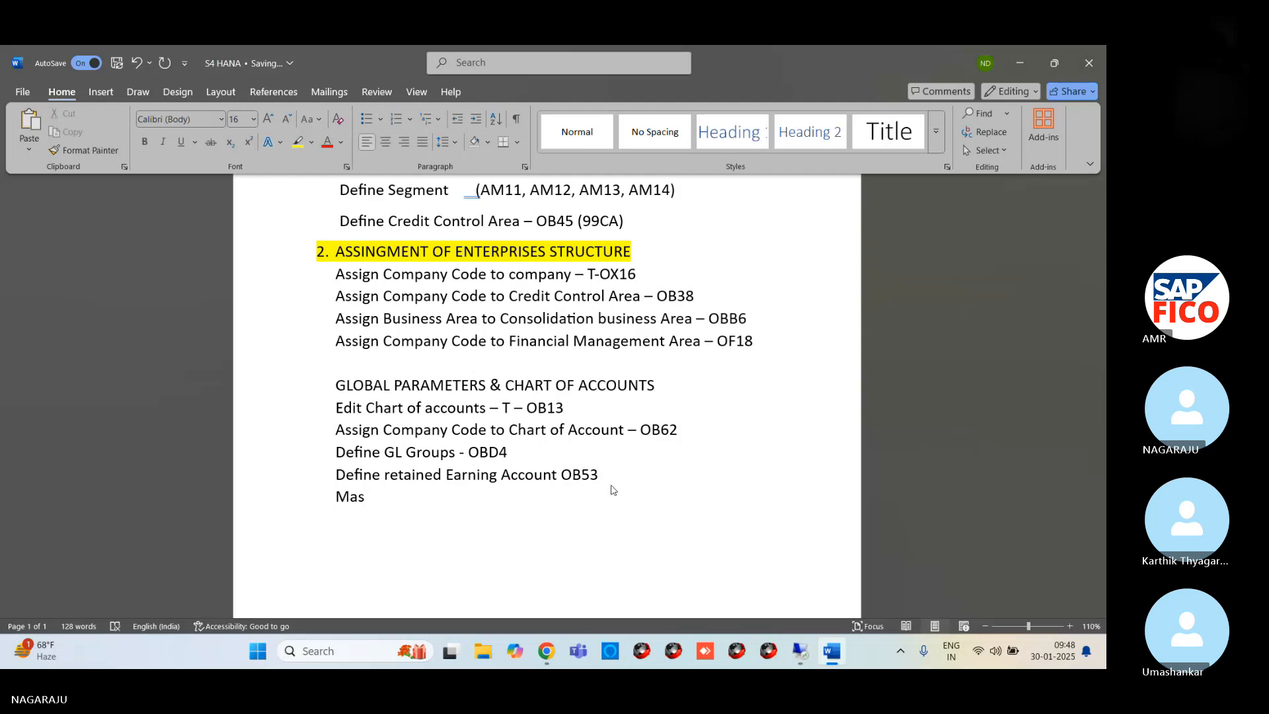
key(BackSpace)
text(intain FS)
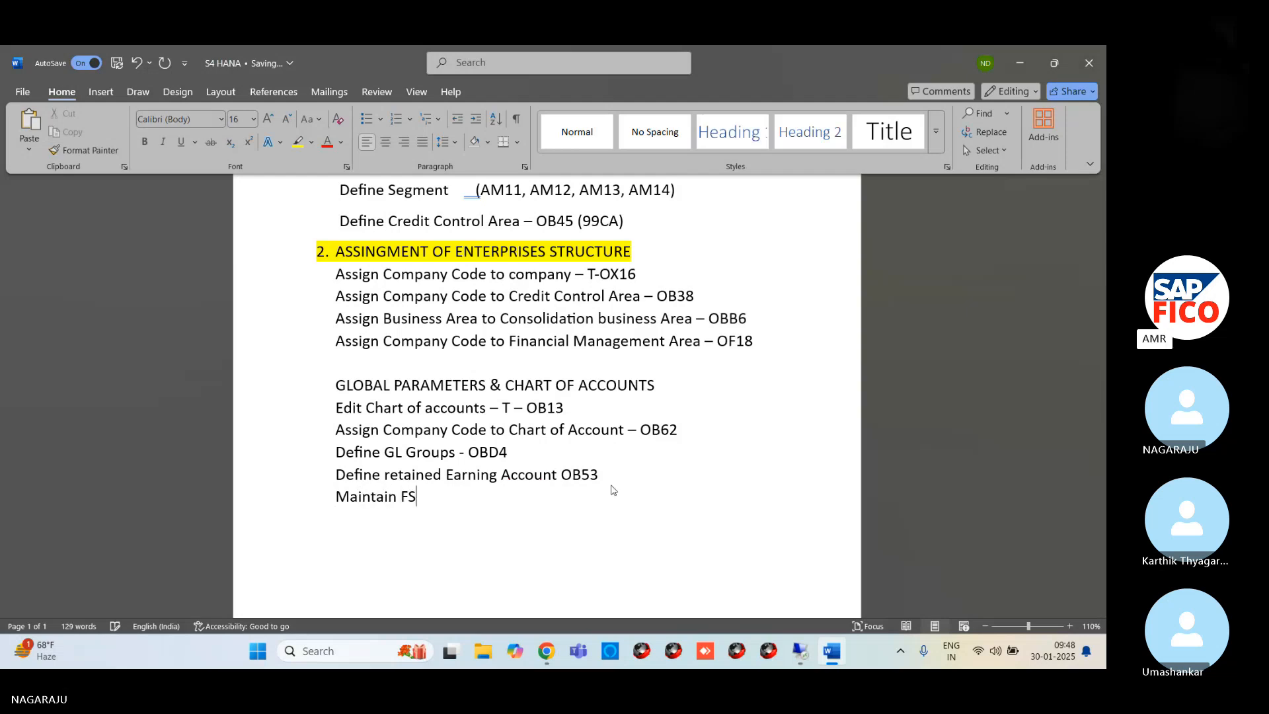
key(BackSpace)
text(scal )
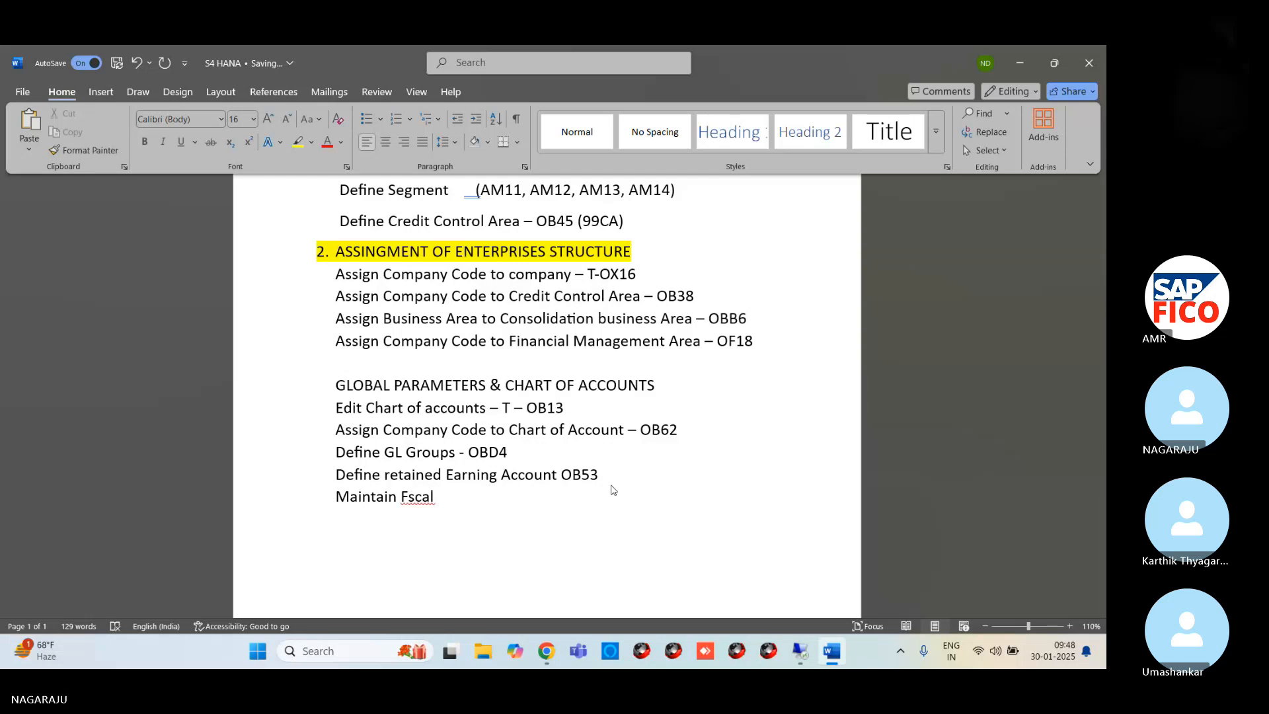
text(yea)
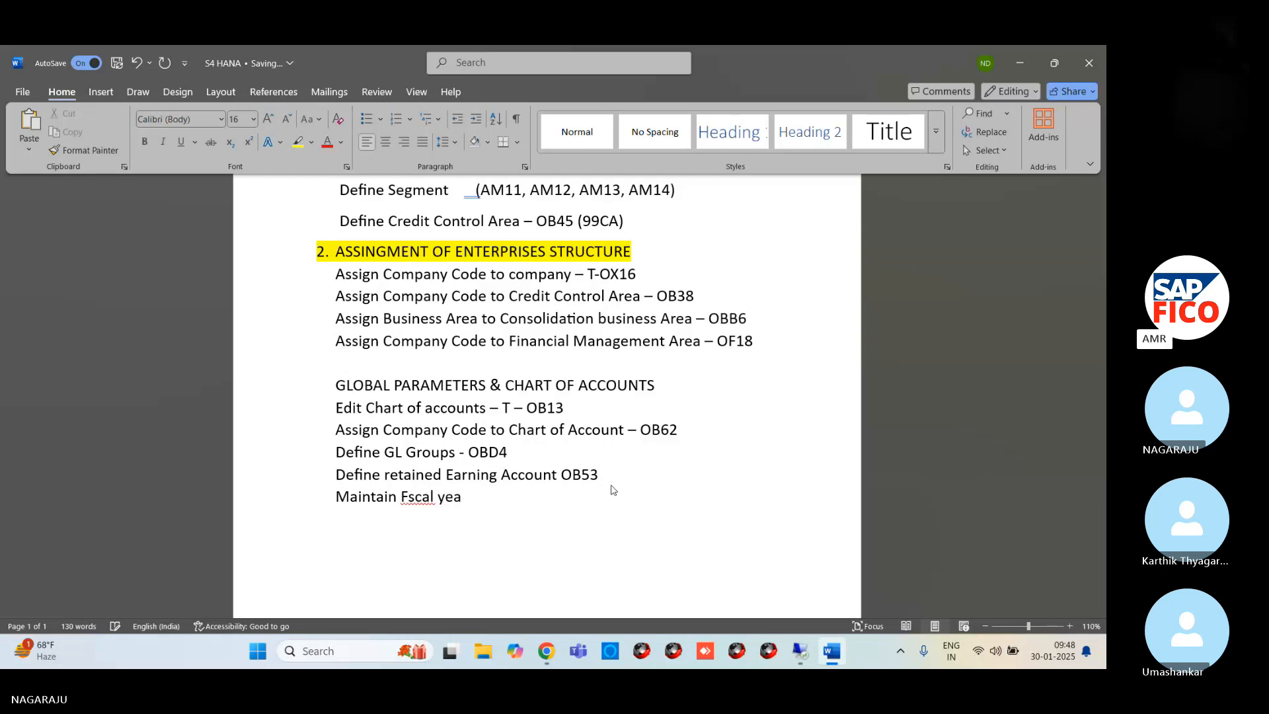
Correct the misspelled wording after "Maintain" and complete it as "Fiscal Year Variant"
key(BackSpace)
key(BackSpace)
key(BackSpace)
key(BackSpace)
key(BackSpace)
key(BackSpace)
key(BackSpace)
key(BackSpace)
text(is)
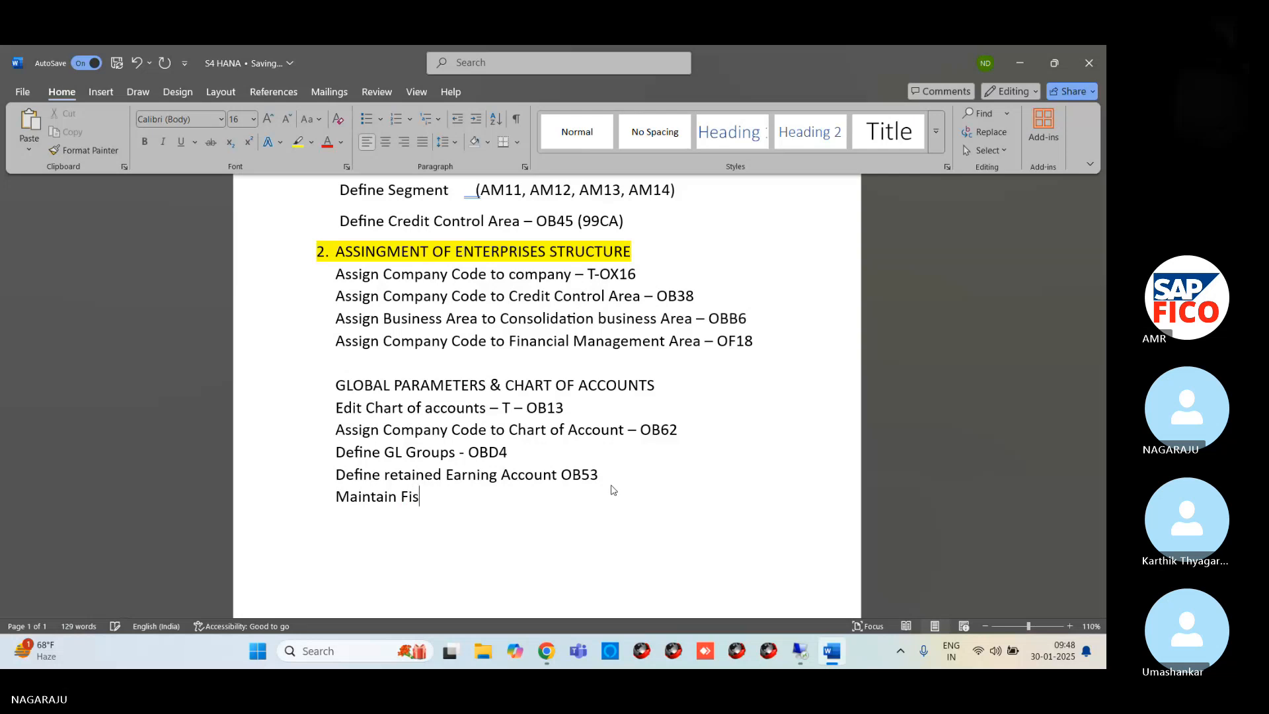
text(cal)
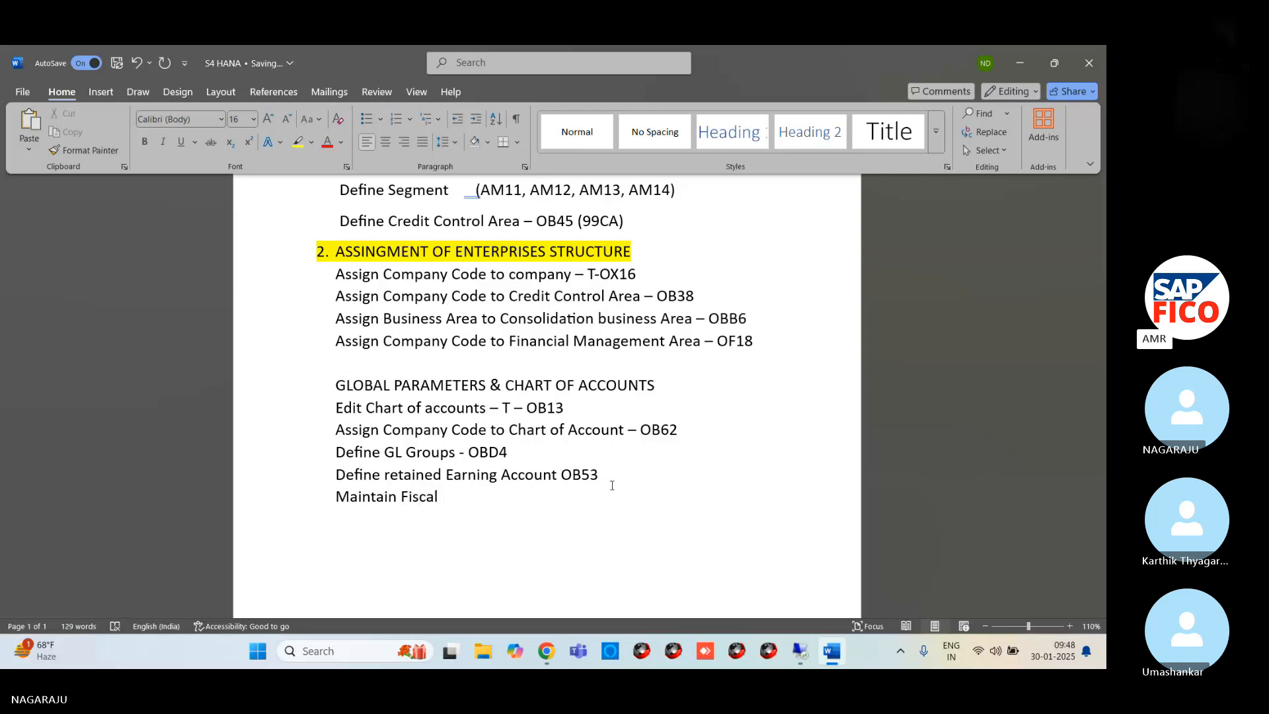
text( Year)
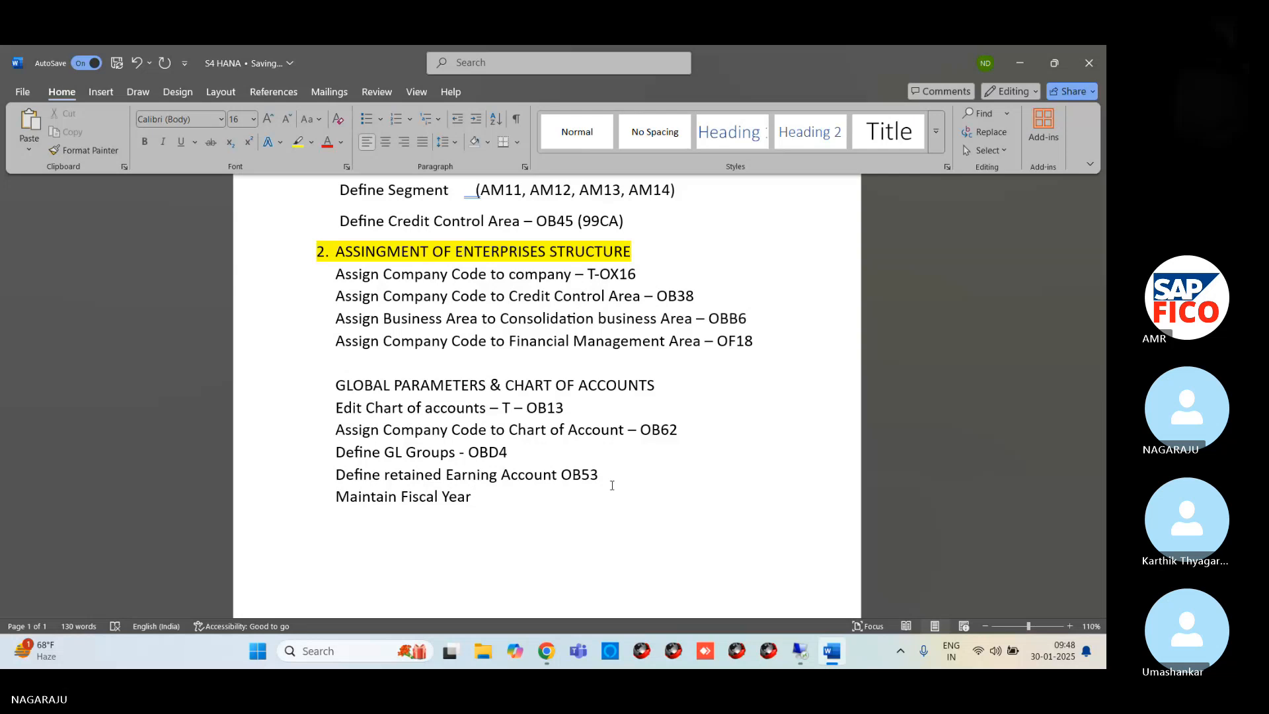
text( Varia)
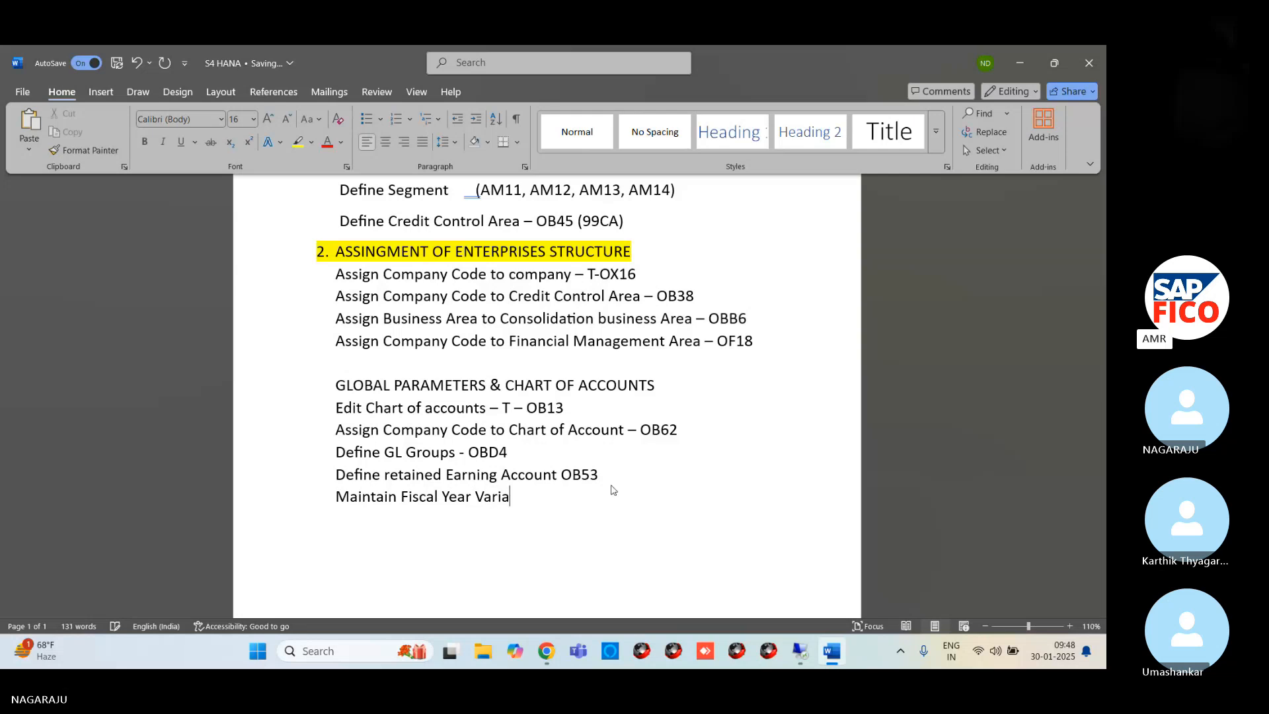
text(nt OB)
Add the transaction code OB29 after "Maintain Fiscal Year Variant" and start a new line below
key(Return)
scroll(613, 485, up, 5)
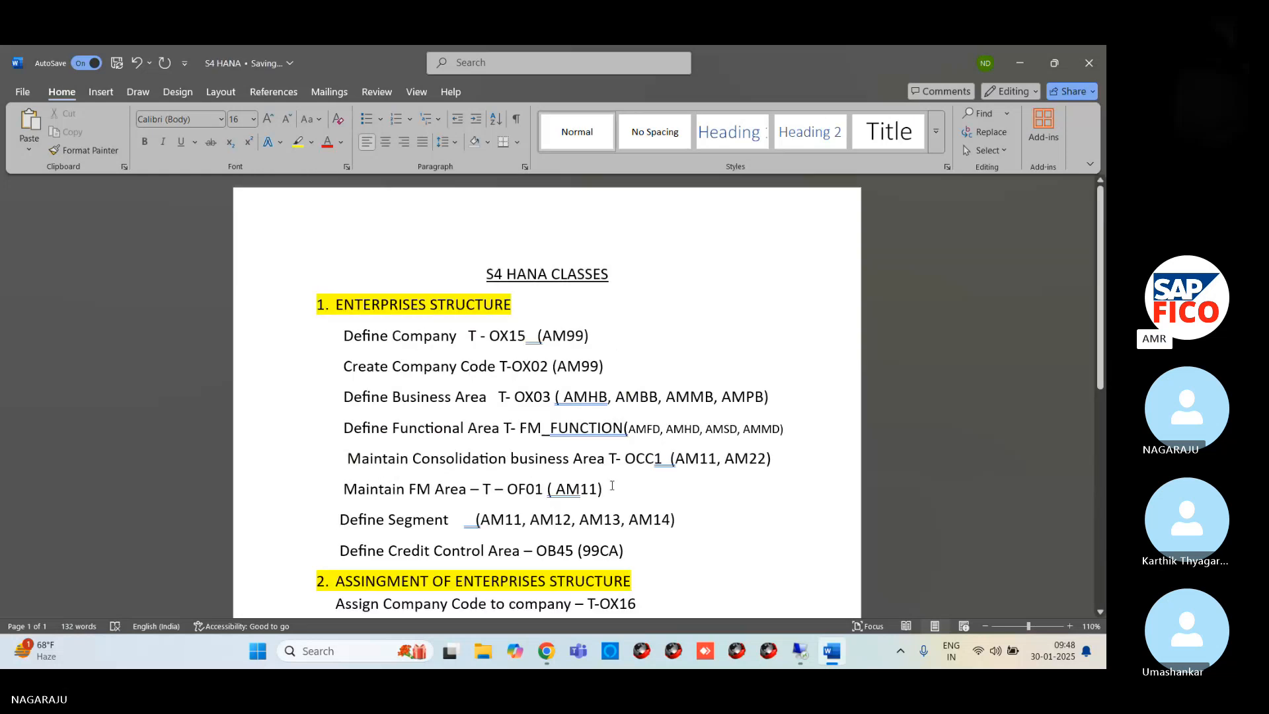
scroll(612, 485, down, 5)
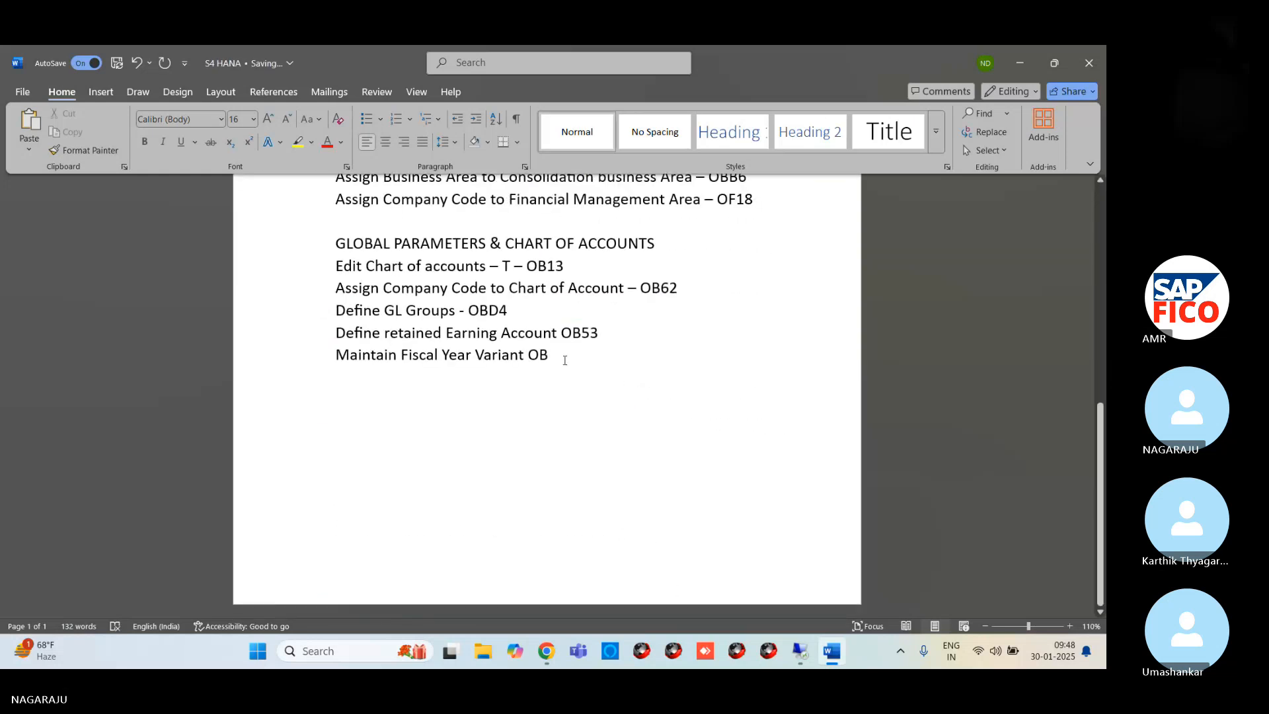
text(29)
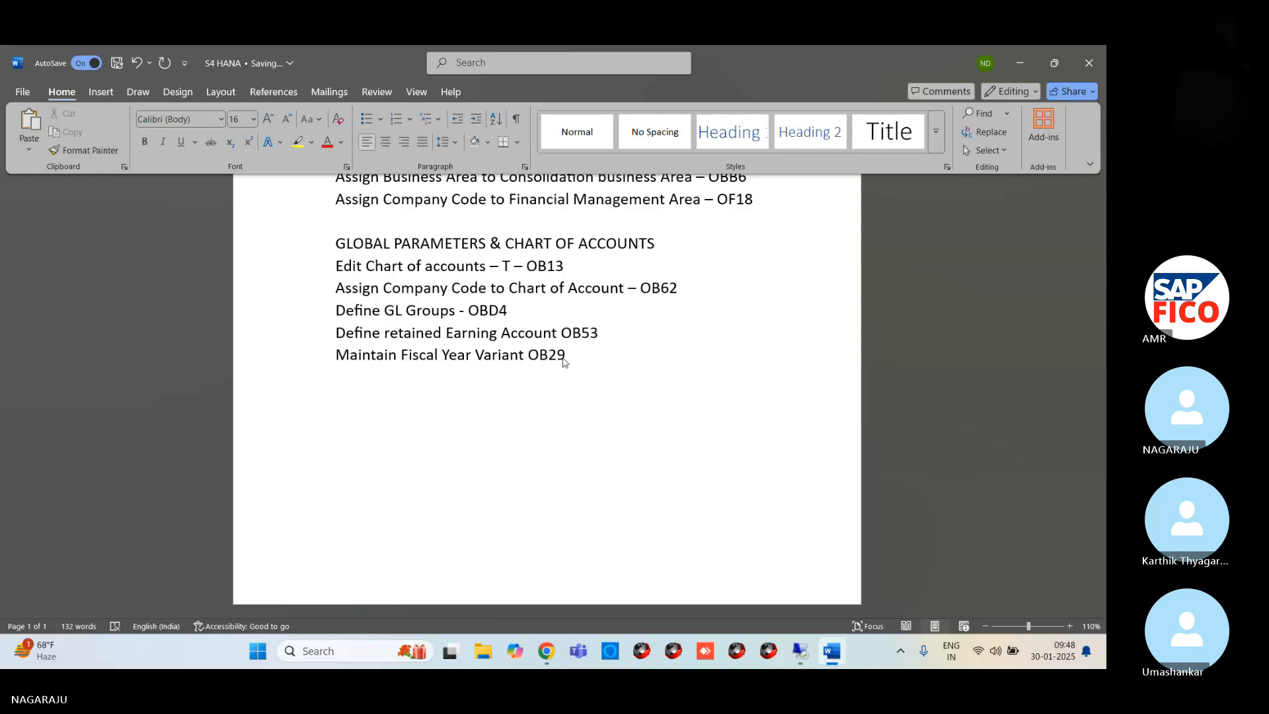
key(Return)
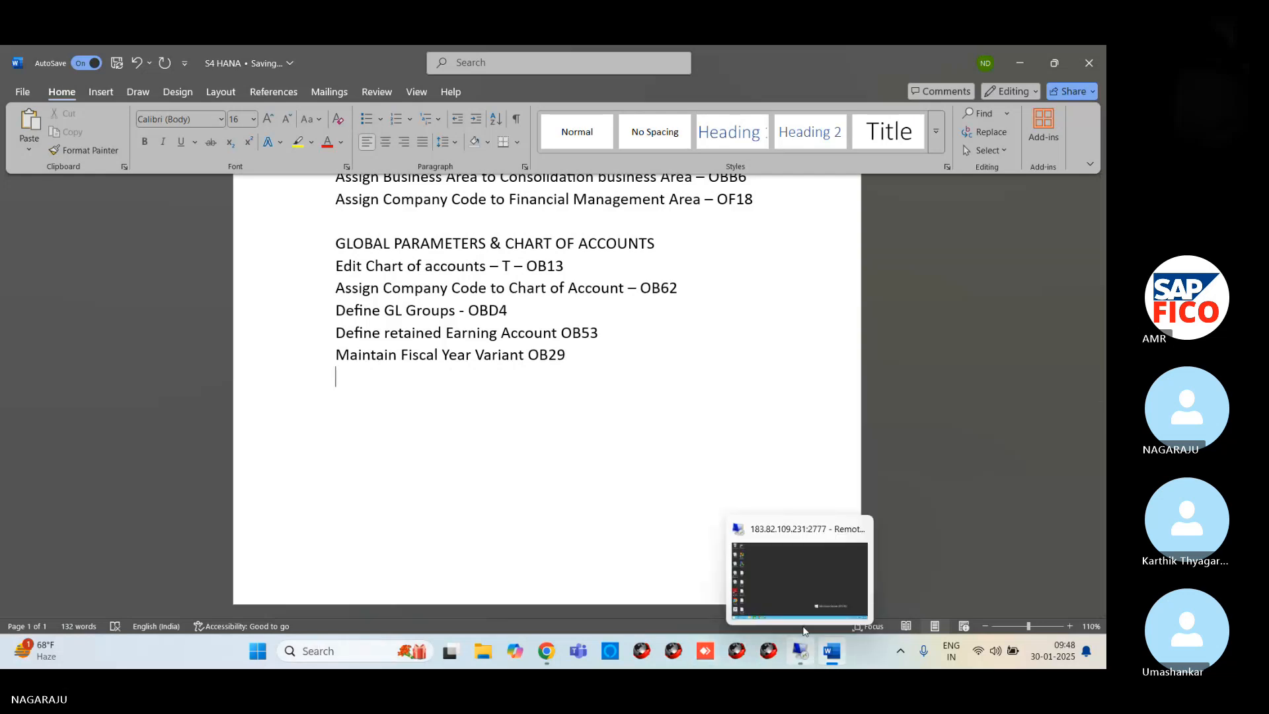
Switch back to the SAP automatic posting accounts window on the remote desktop
click(805, 628)
mouse_move(284, 644)
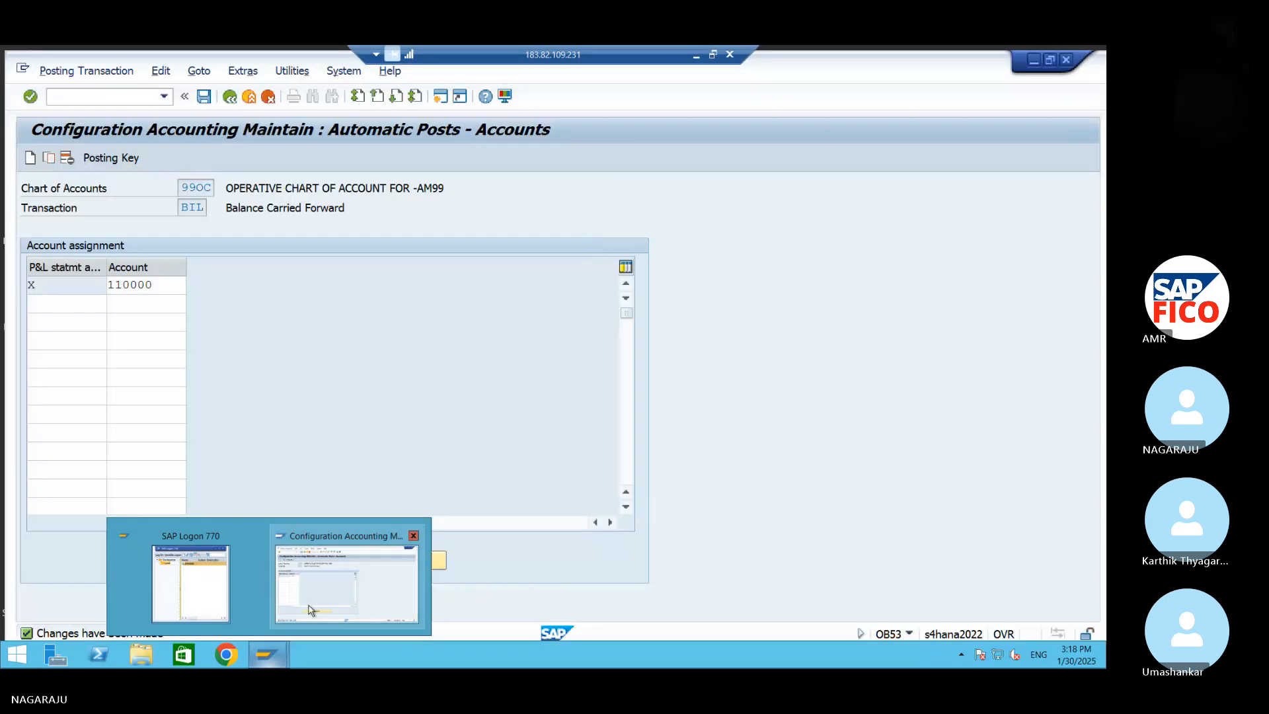
click(306, 547)
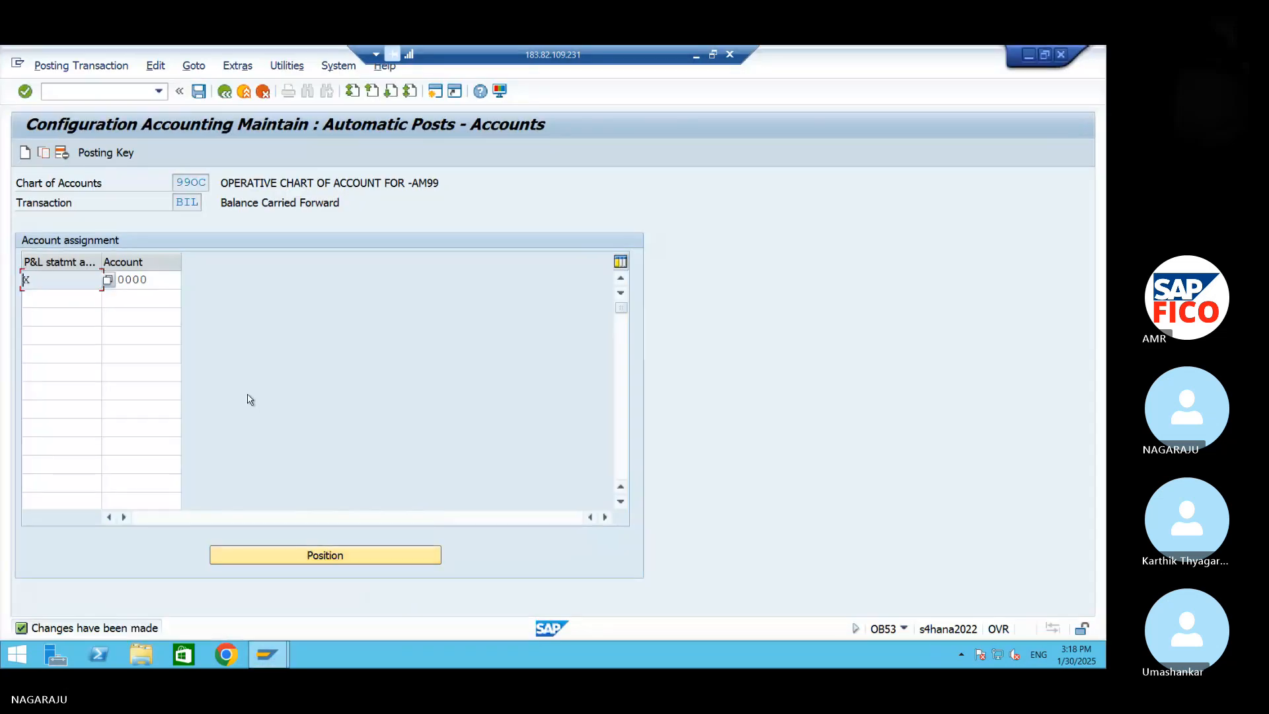
Open the fiscal year variants maintenance with transaction OB29
click(82, 90)
text(/NOB29)
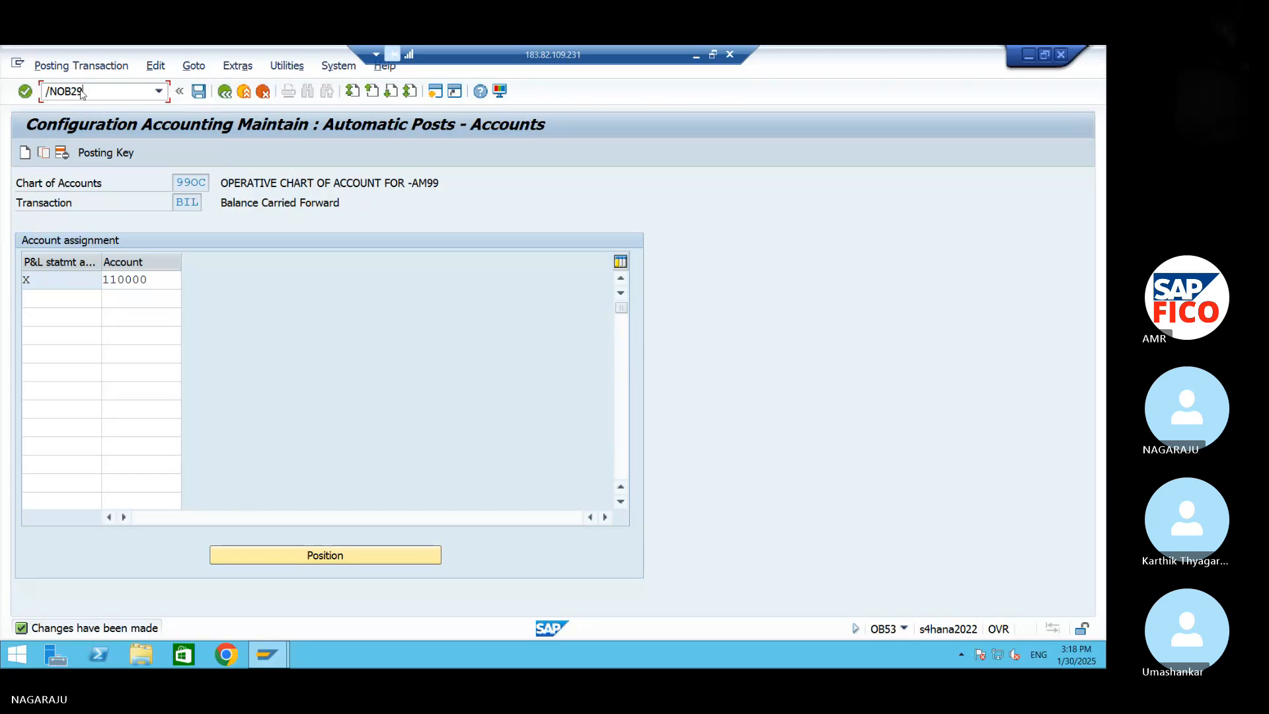
key(Return)
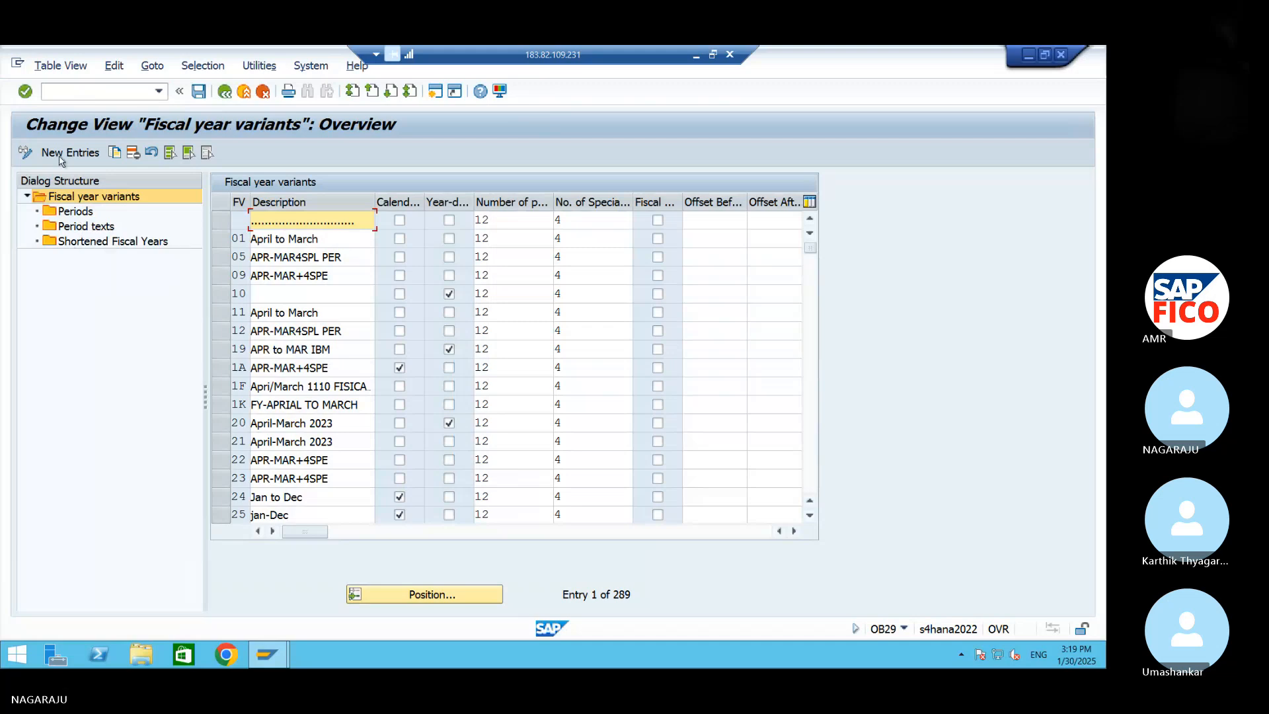
Position the fiscal year variants list at variant V3
click(417, 599)
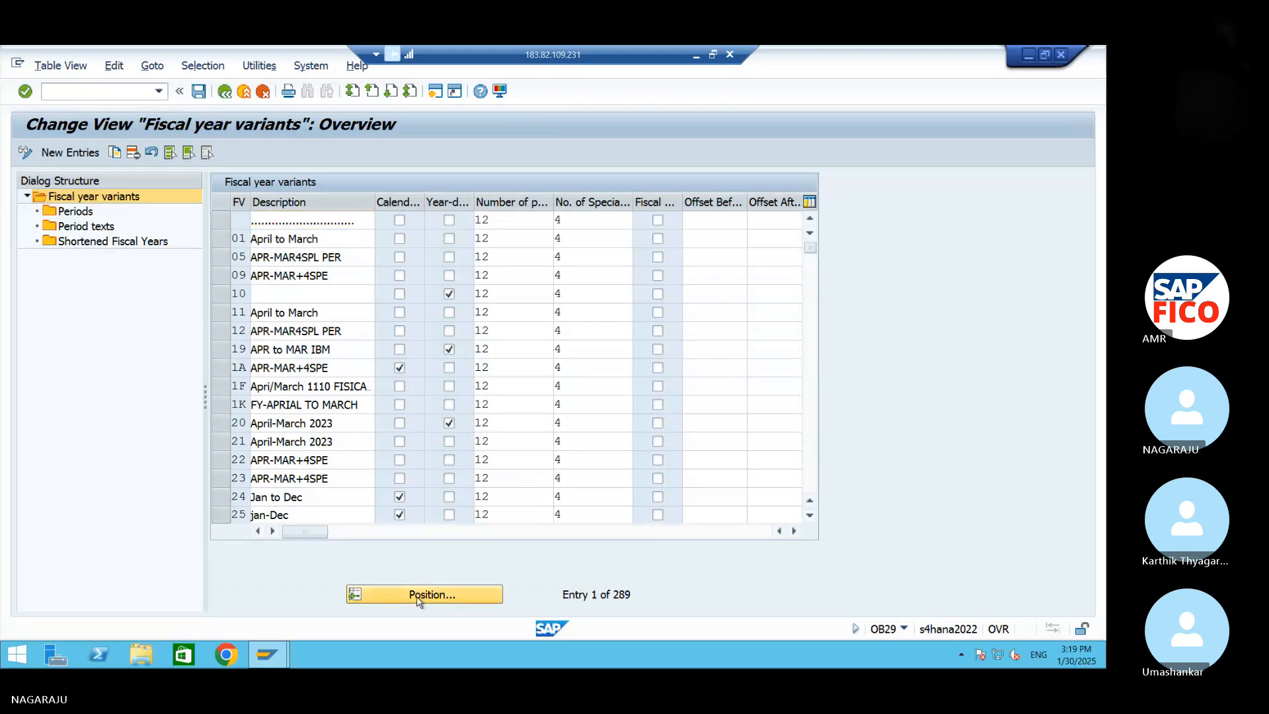
text(V3)
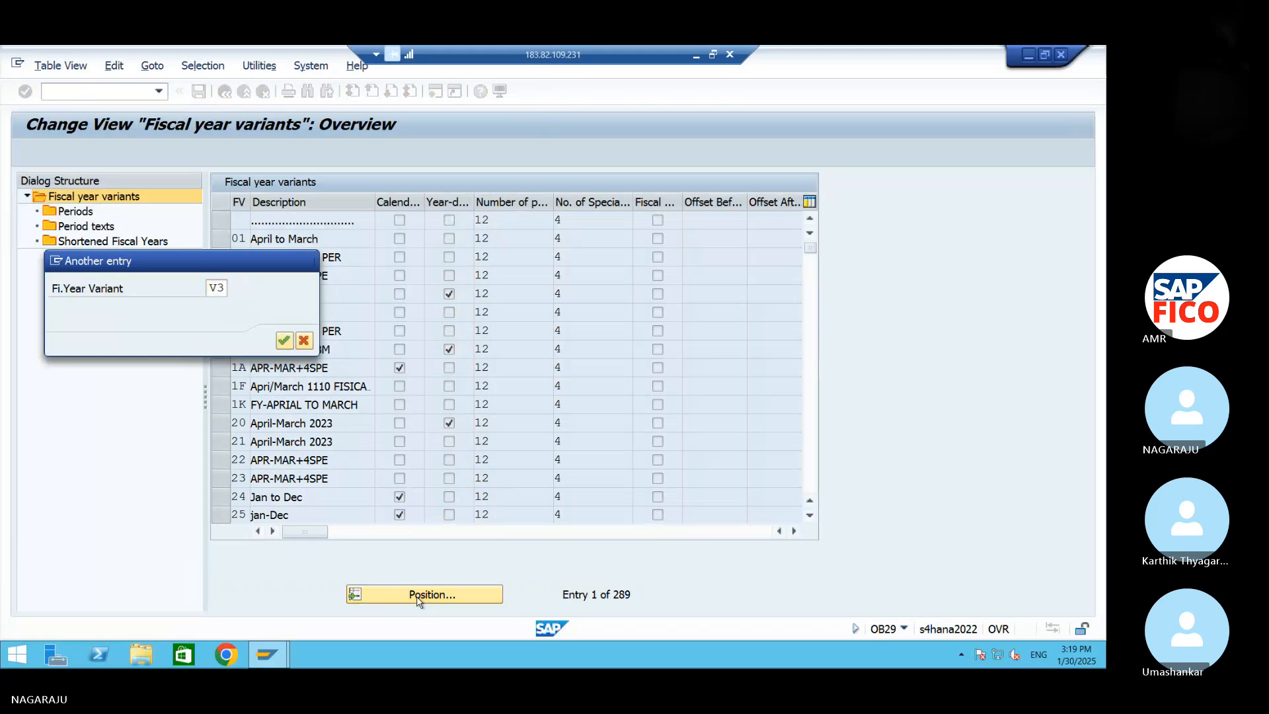
key(Return)
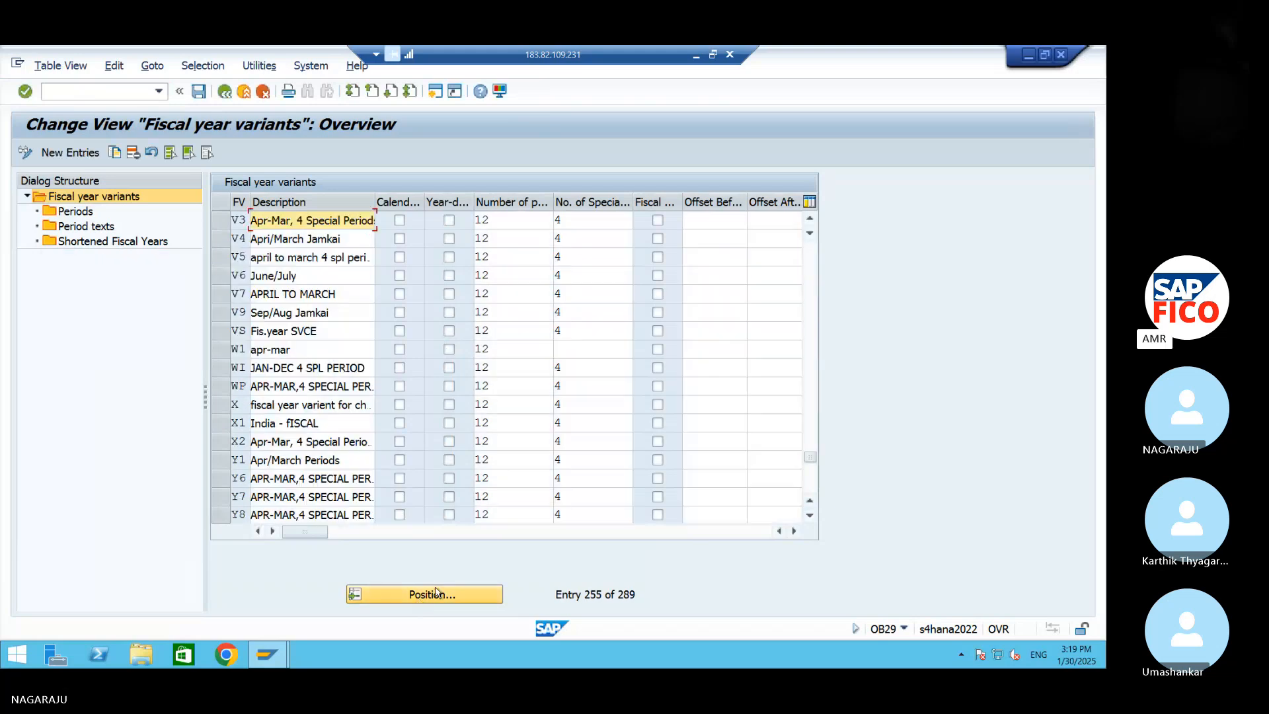
Copy fiscal year variant V3 as variant 93, including all dependent entries
click(220, 228)
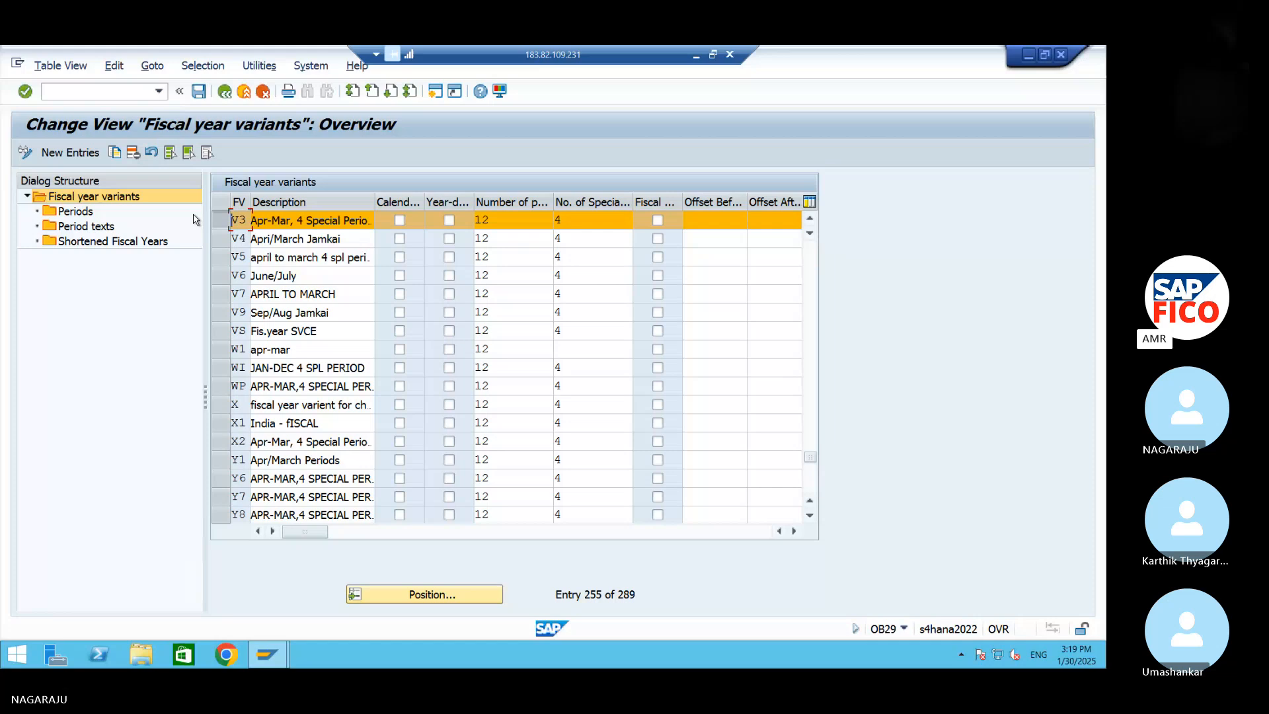
click(113, 153)
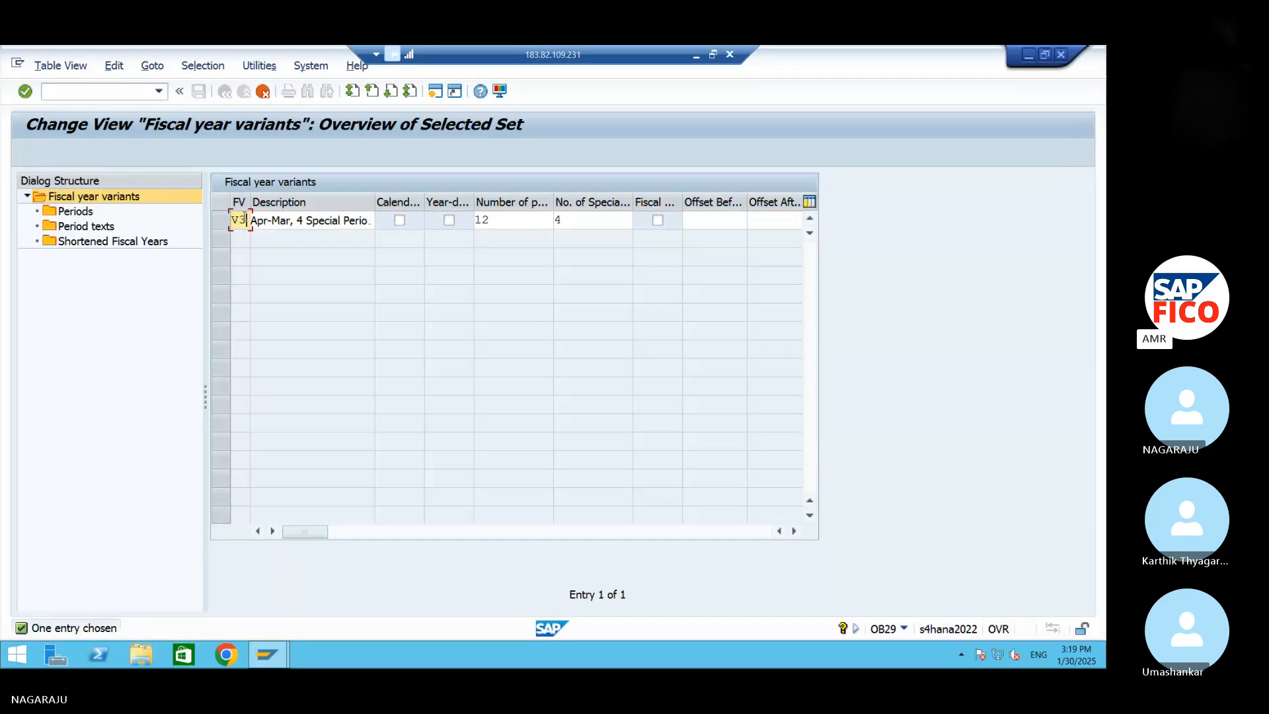
key(BackSpace)
key(BackSpace)
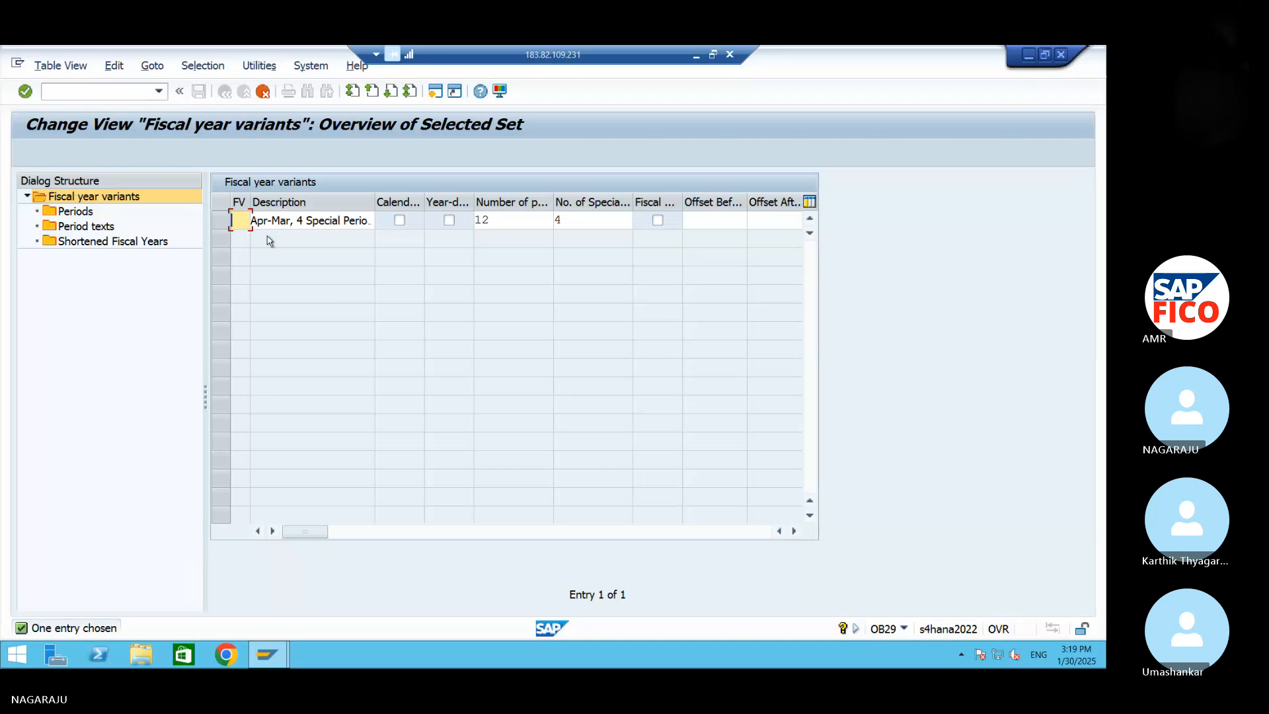
text(93)
key(Return)
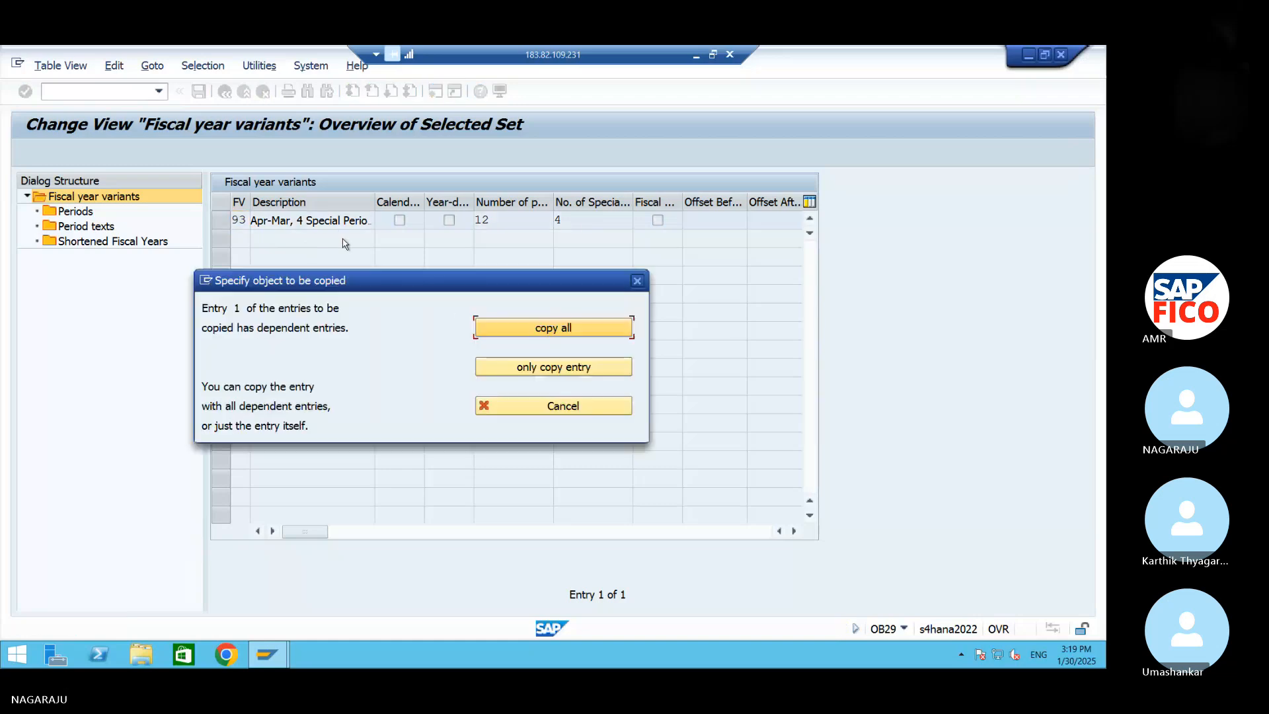
click(536, 329)
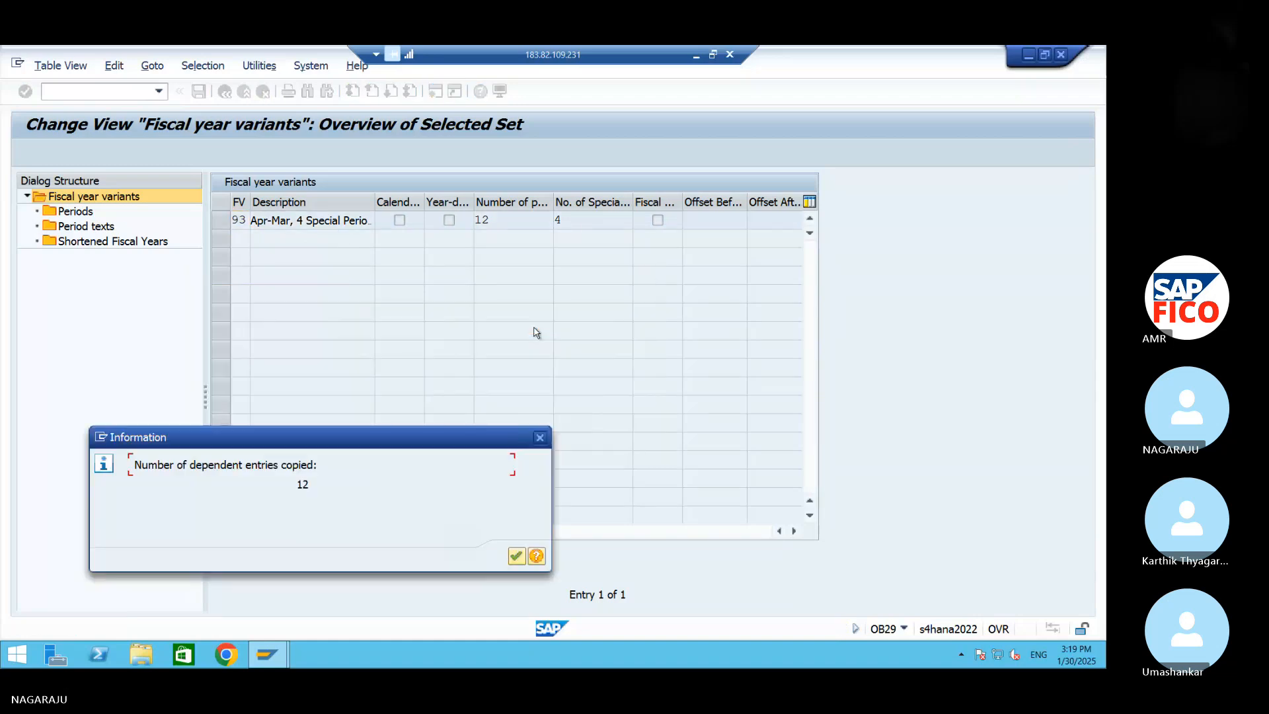
click(518, 557)
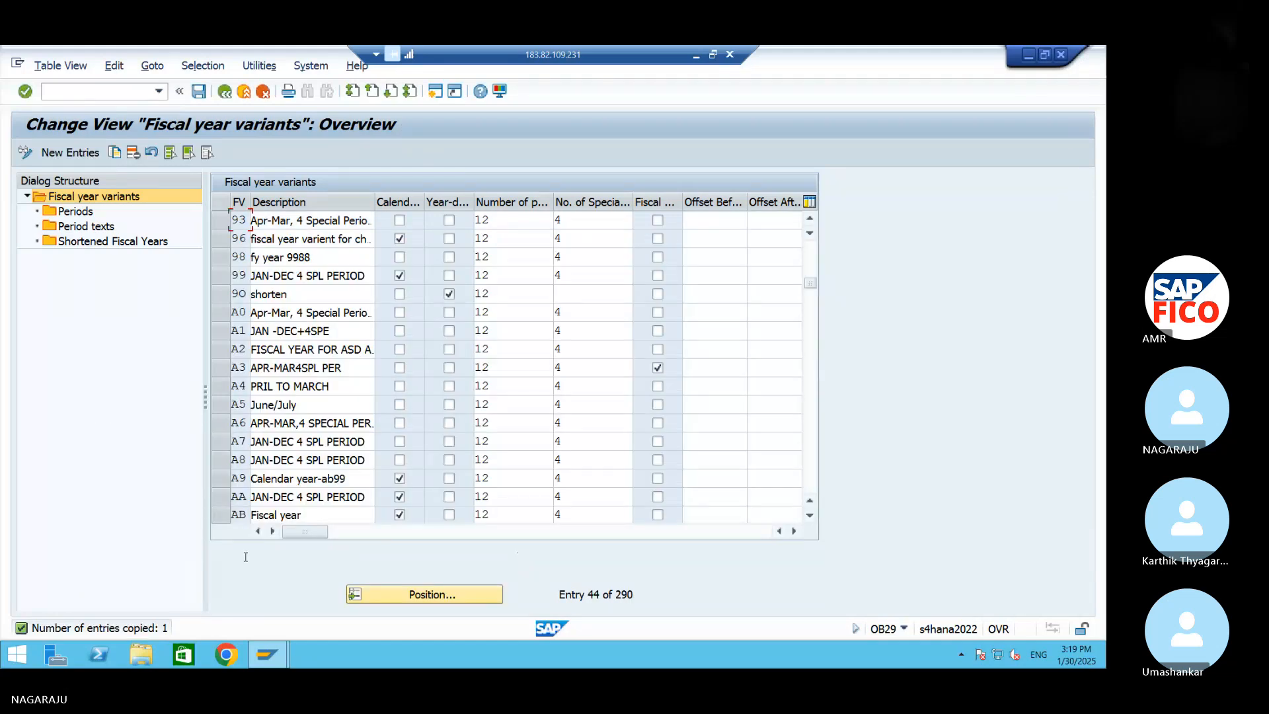
Save the new fiscal year variant in the AM99 customizing request
click(198, 90)
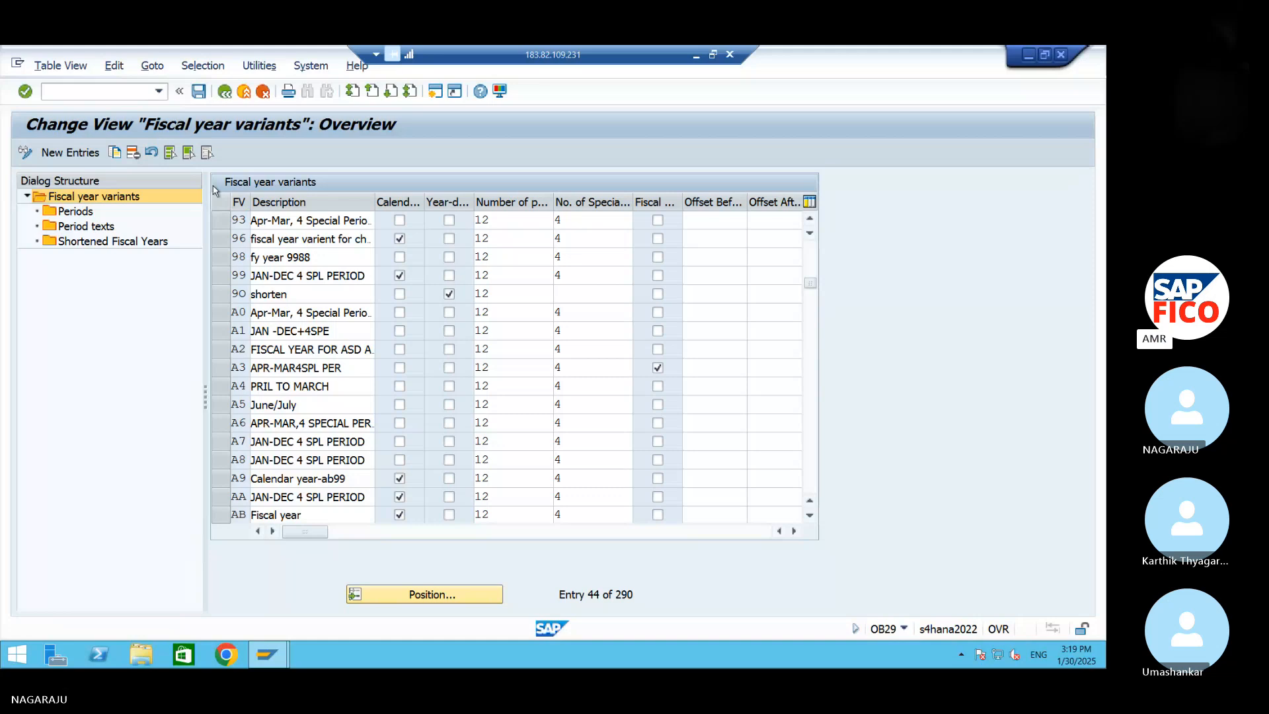
click(362, 344)
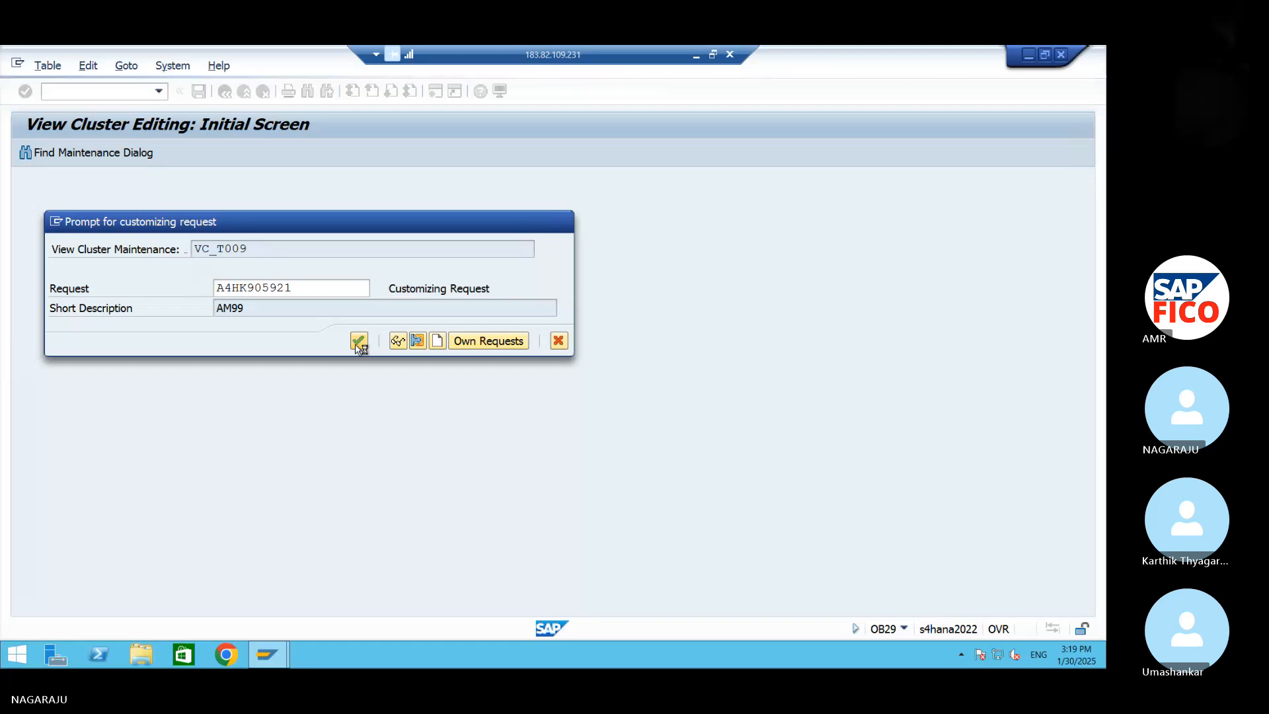
click(358, 341)
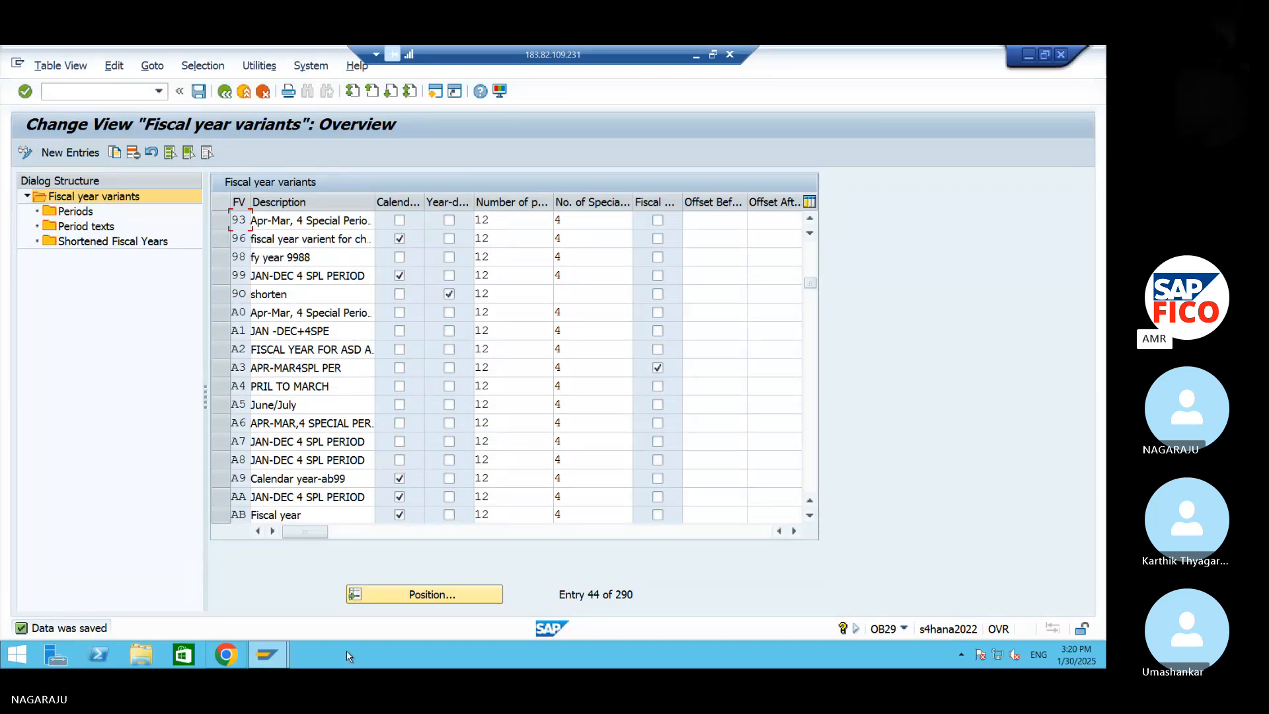
Check the periods of variant 93 and start a new entry in its period texts with language EN
click(220, 220)
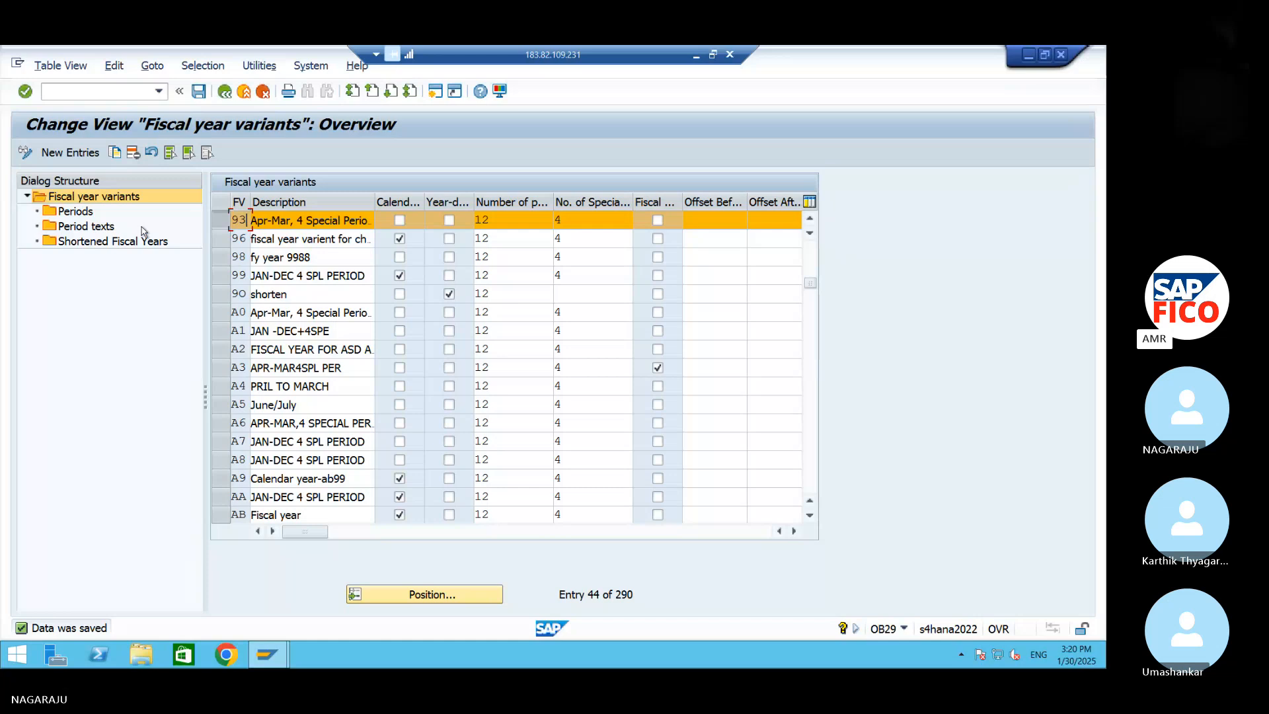
click(88, 217)
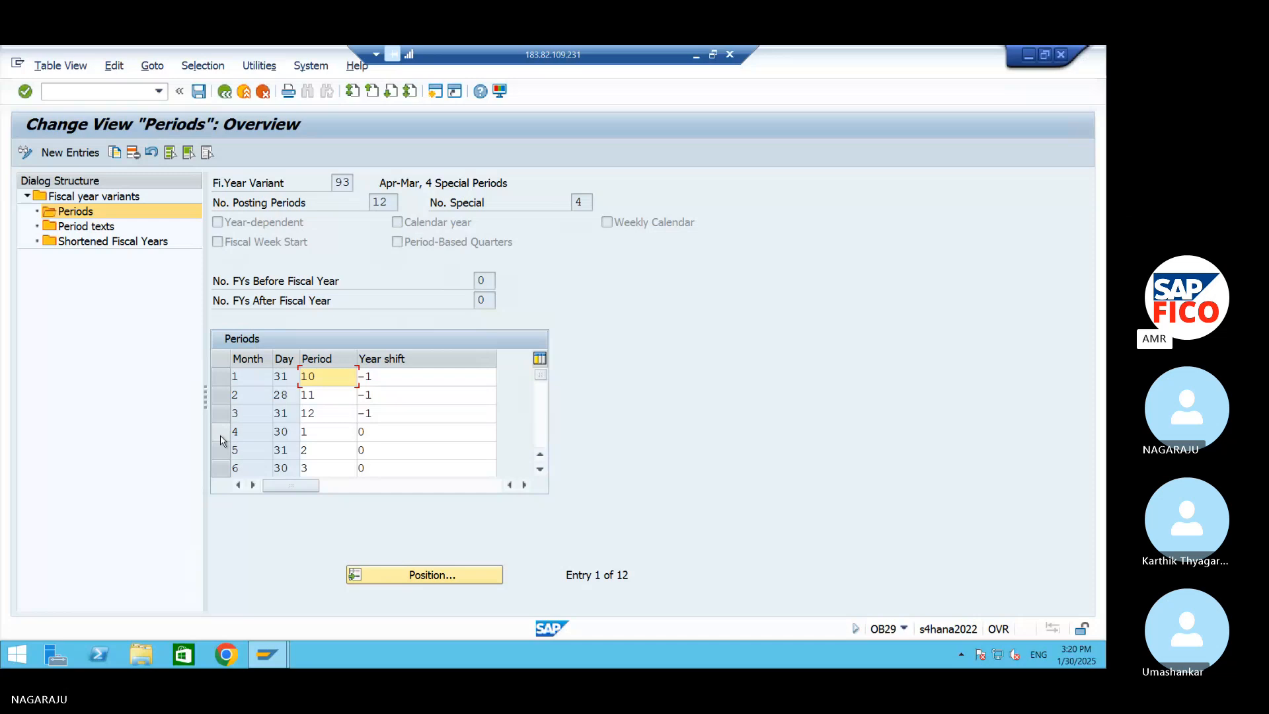
click(98, 228)
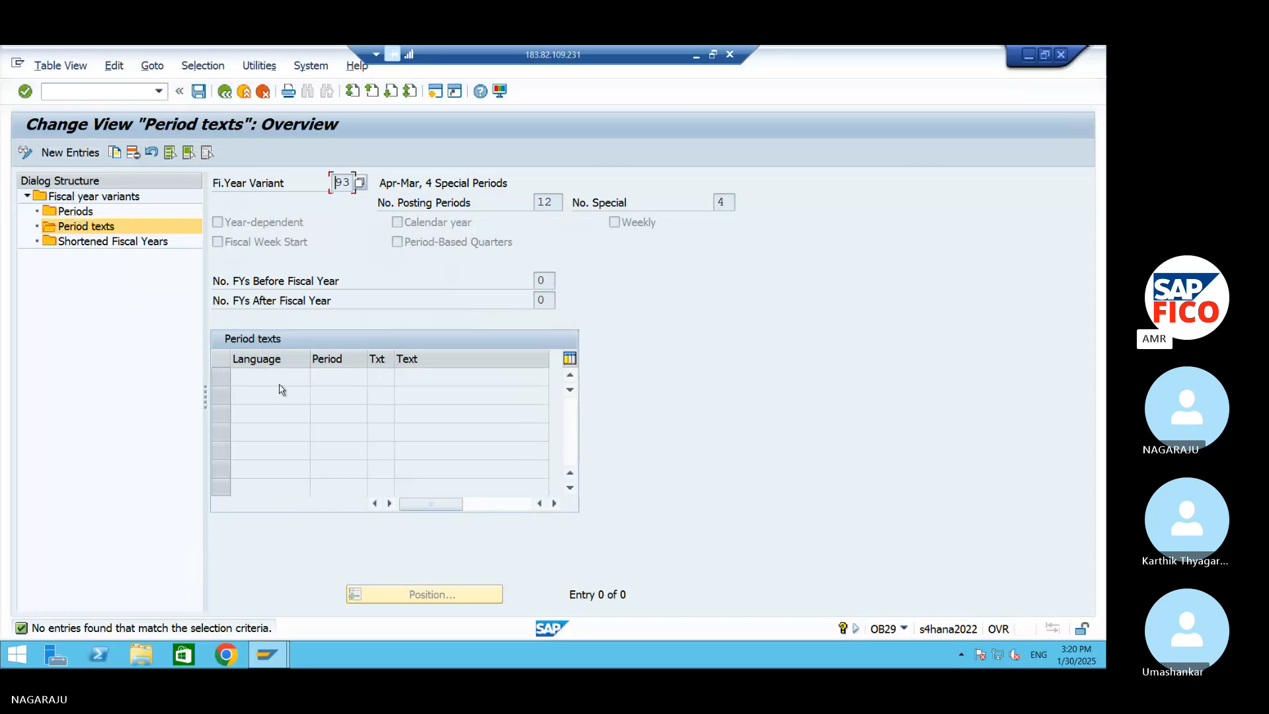
key(F5)
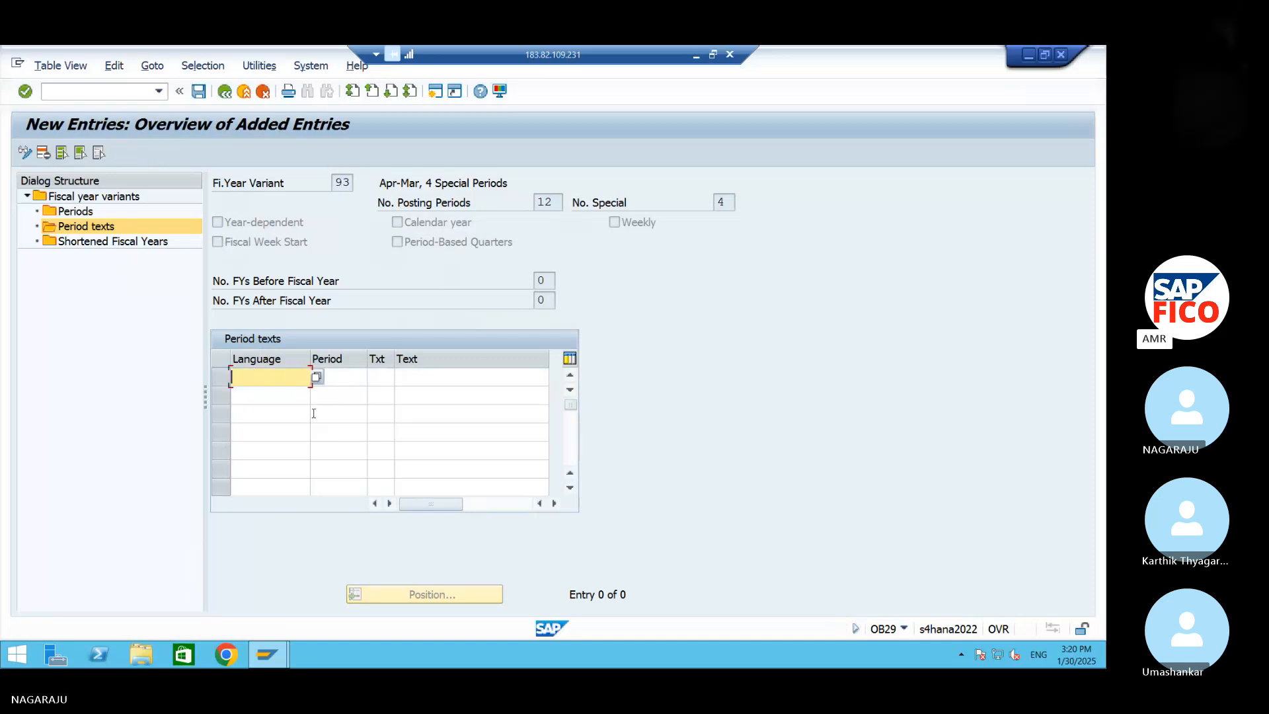
click(316, 379)
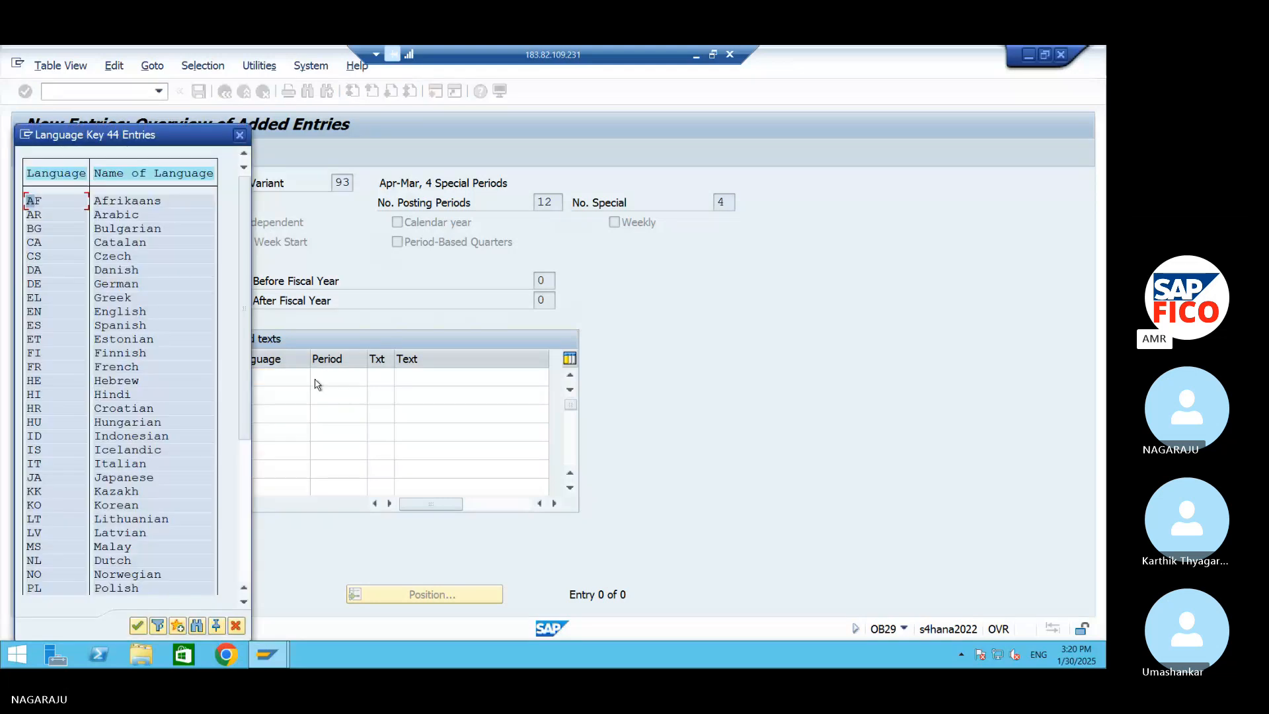
double_click(88, 312)
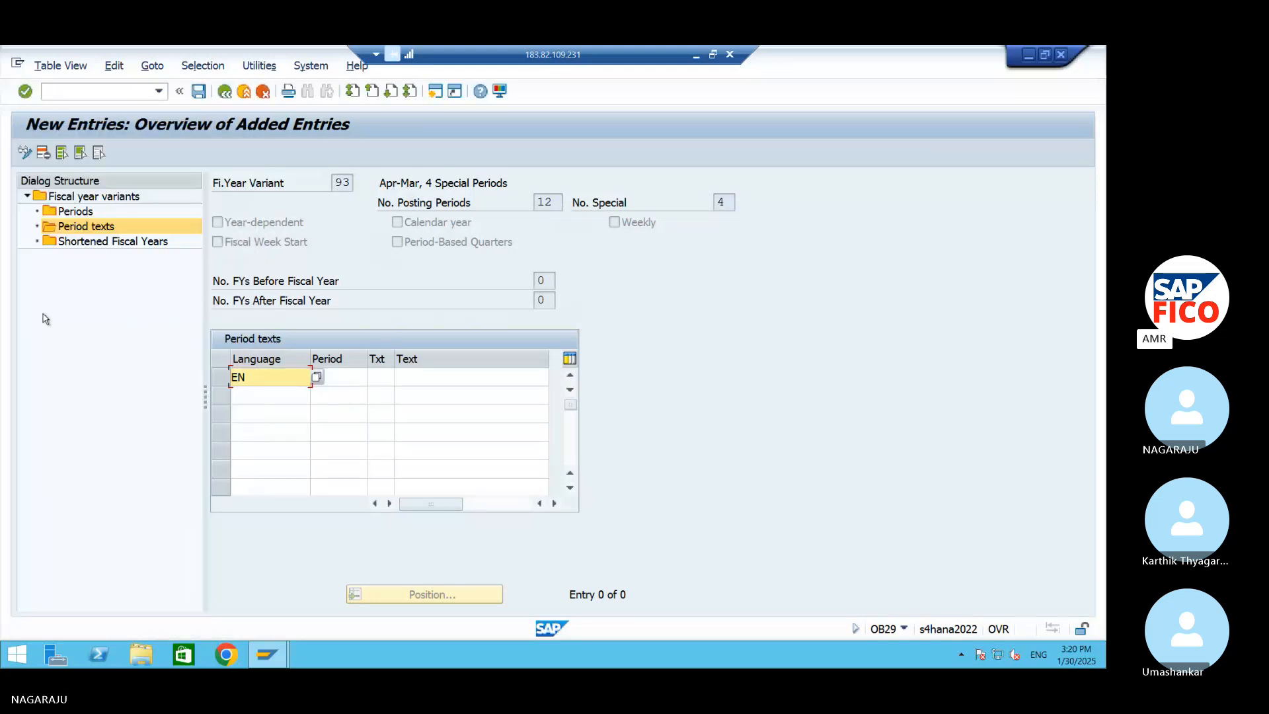
Leave the remote desktop and open the GL ACC workbook from the local Downloads folder in a maximized Excel window
click(1029, 56)
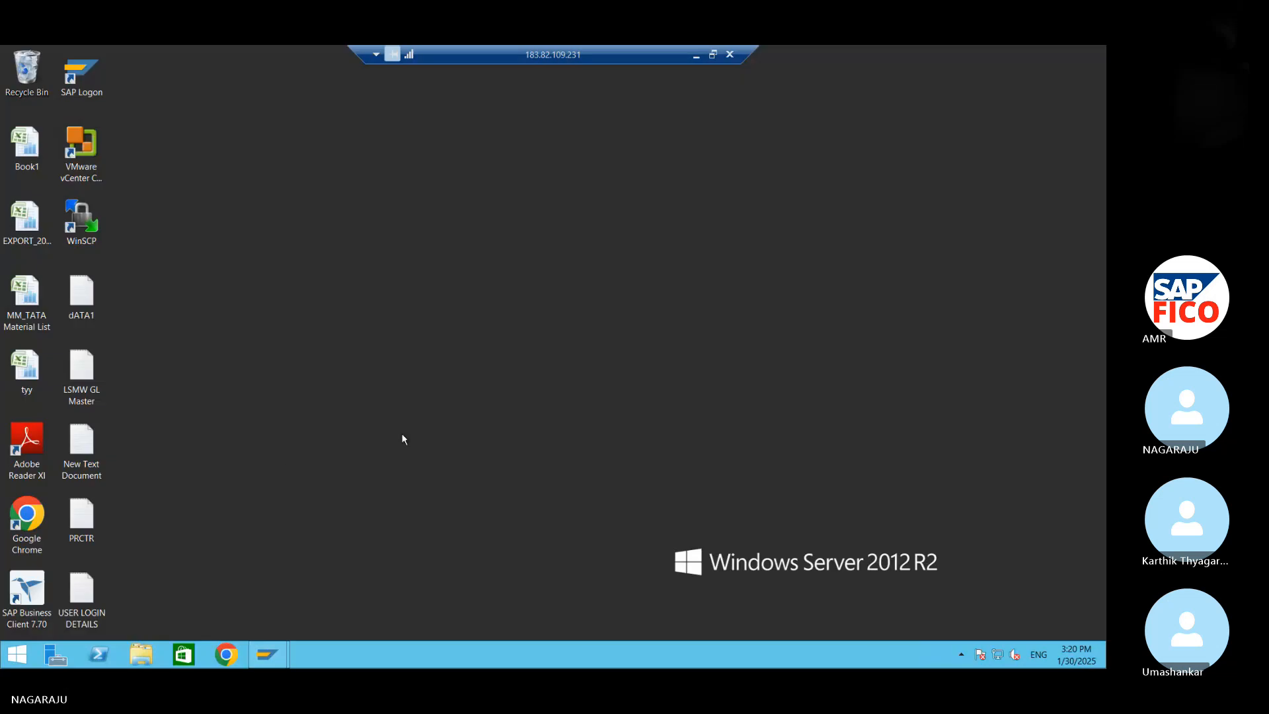
click(696, 56)
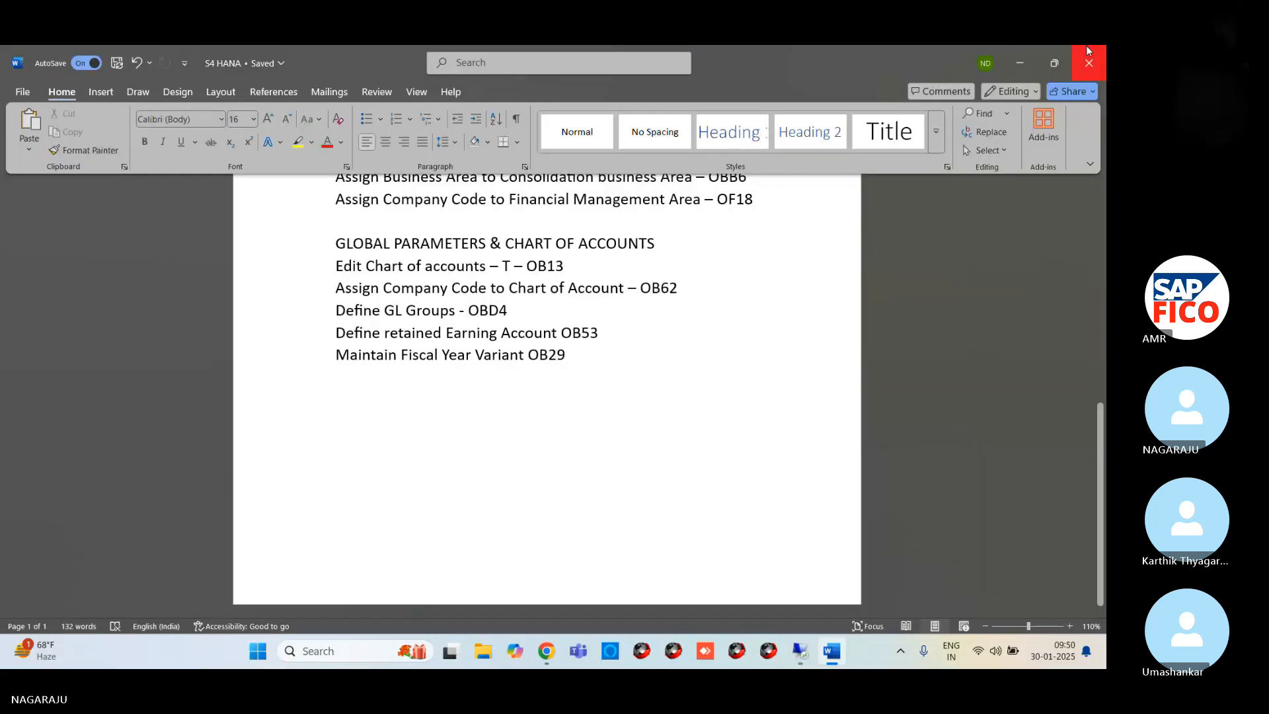
click(1031, 58)
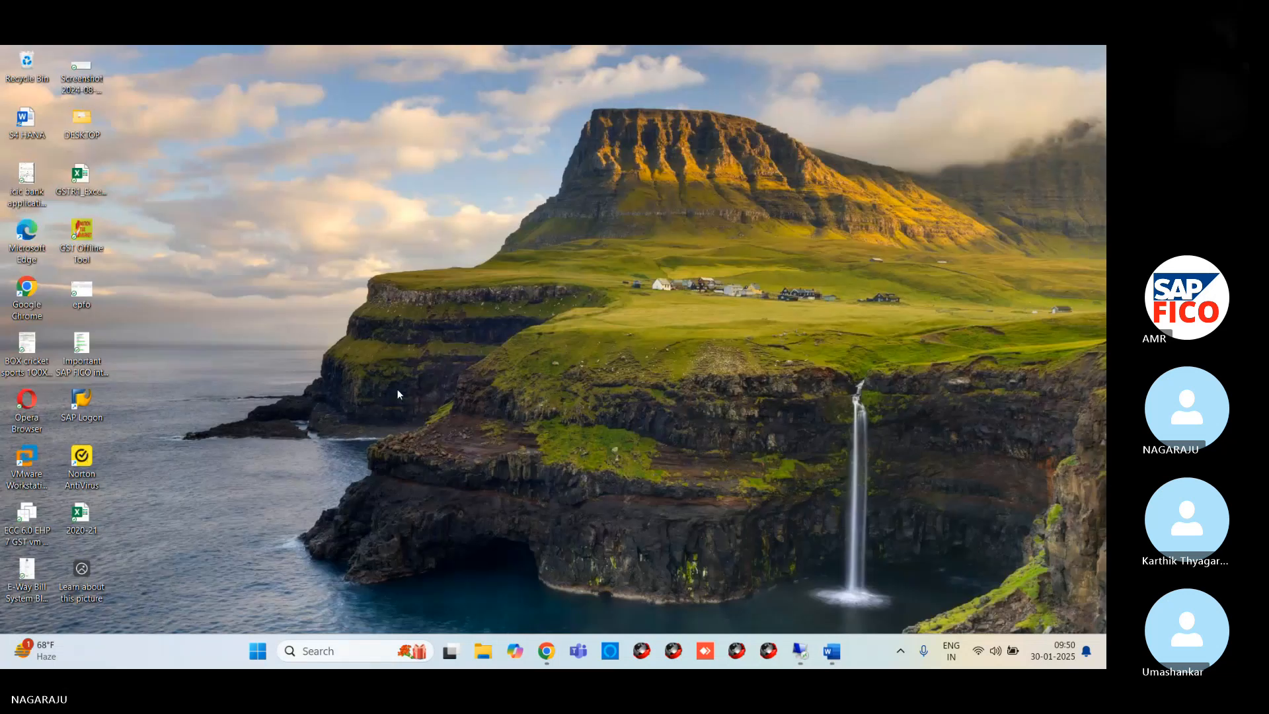
click(492, 654)
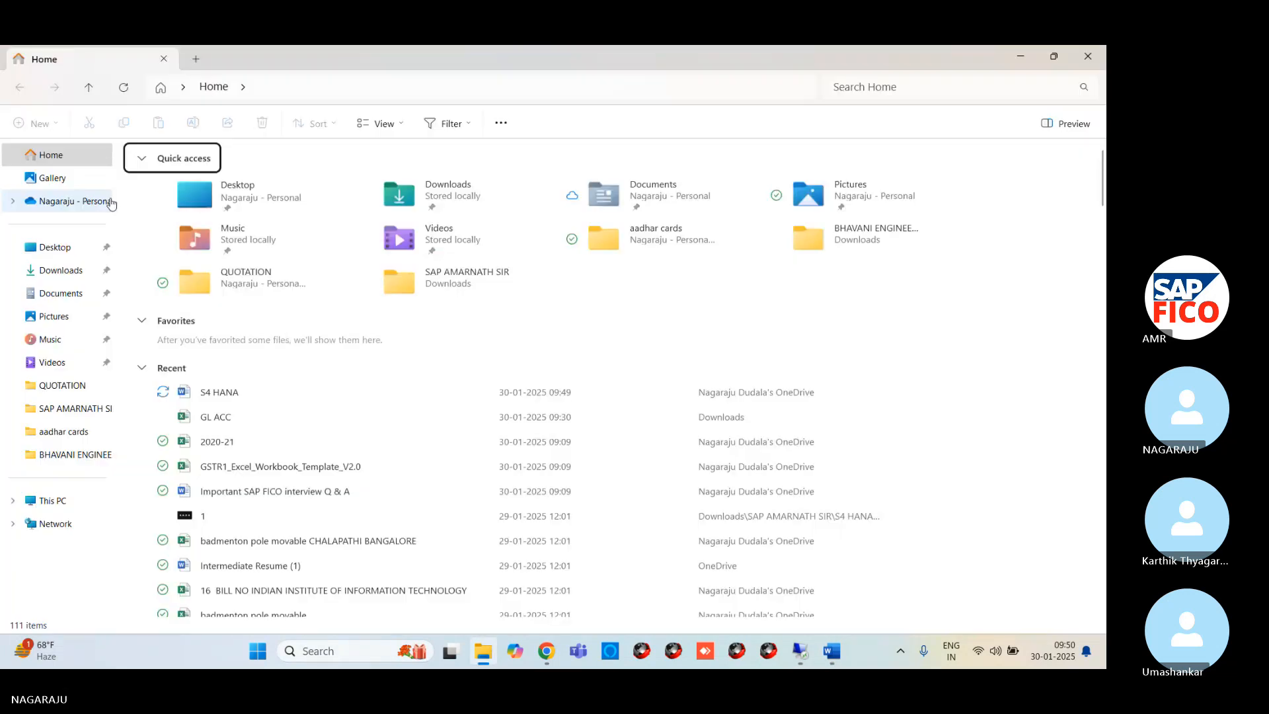
click(61, 270)
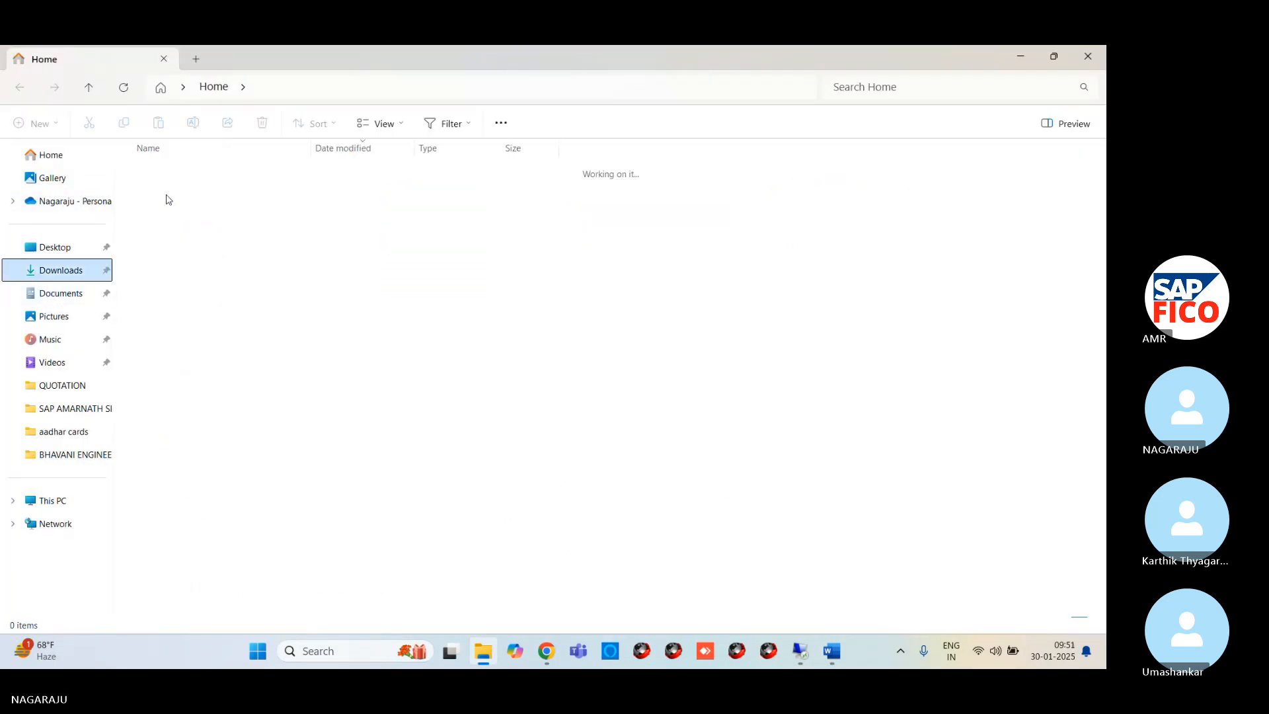
double_click(164, 190)
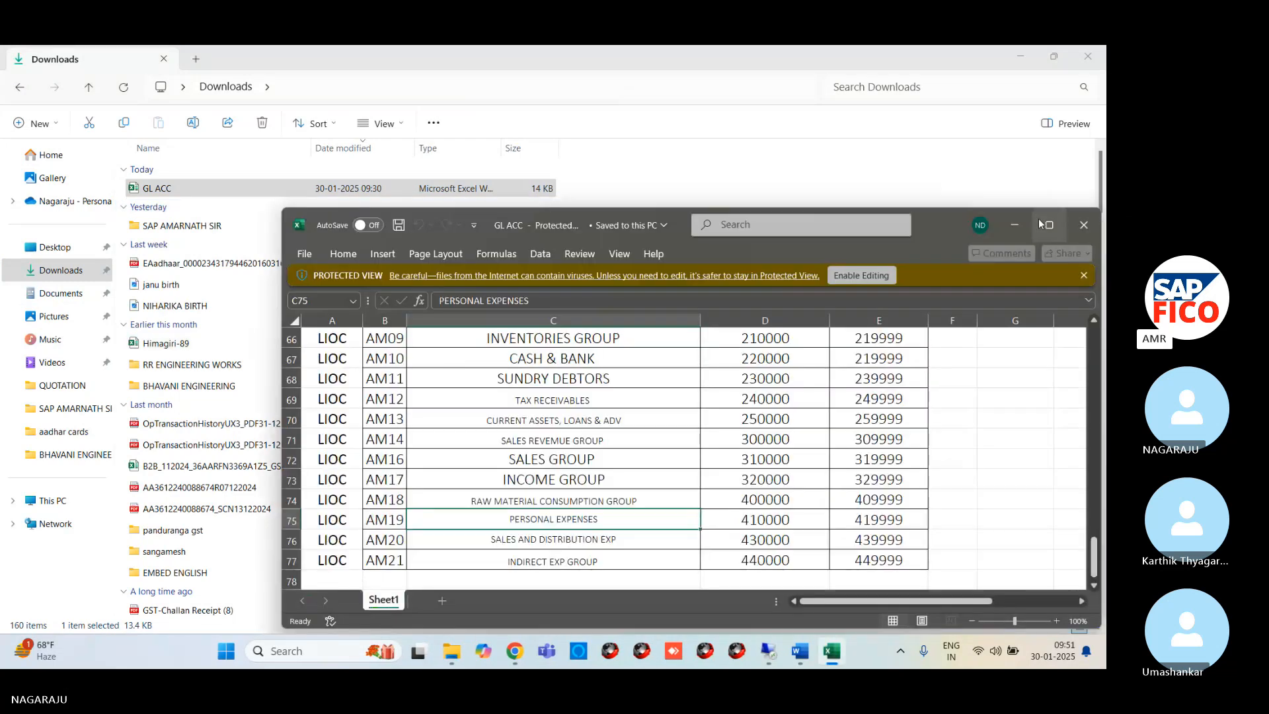
click(1040, 224)
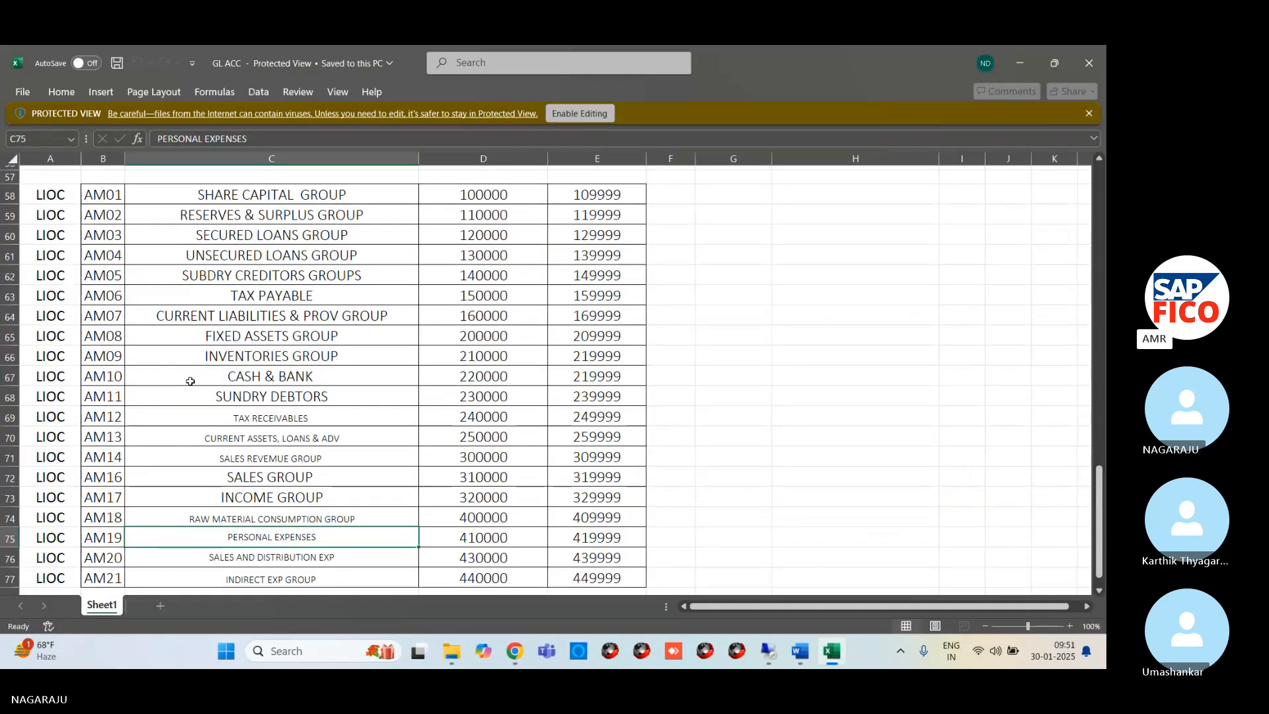
Copy the language, period number and short and long month names for the twelve periods in cells A1:D12
scroll(190, 382, up, 7)
scroll(190, 381, up, 12)
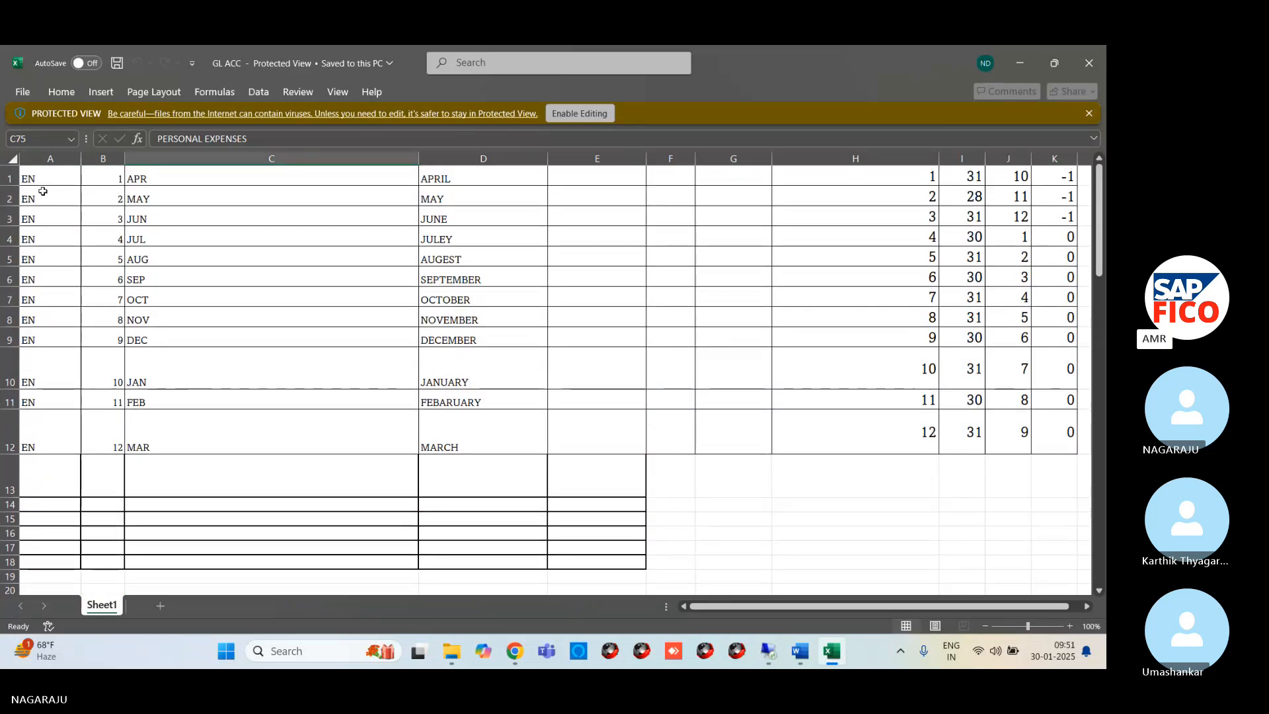
drag(46, 177, 101, 432)
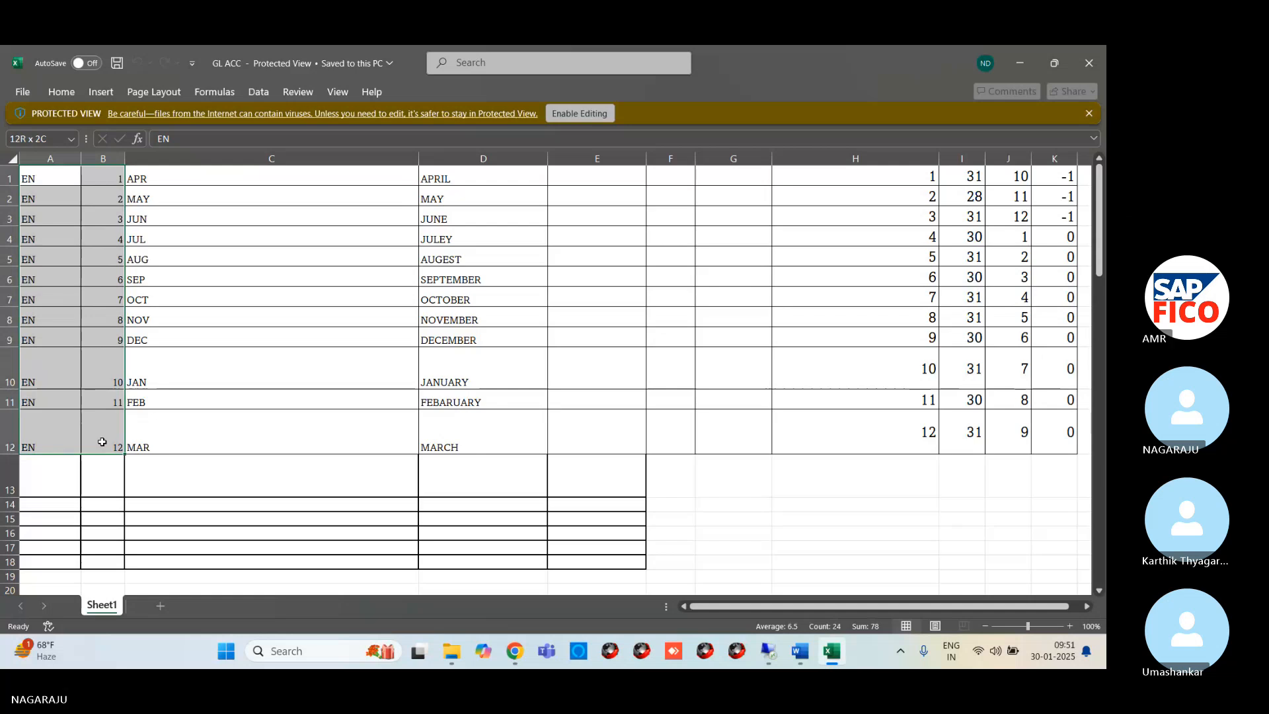
mouse_move(105, 441)
mouse_down()
mouse_move(255, 439)
mouse_move(81, 441)
mouse_move(212, 445)
mouse_move(105, 446)
mouse_up()
key(ctrl+c)
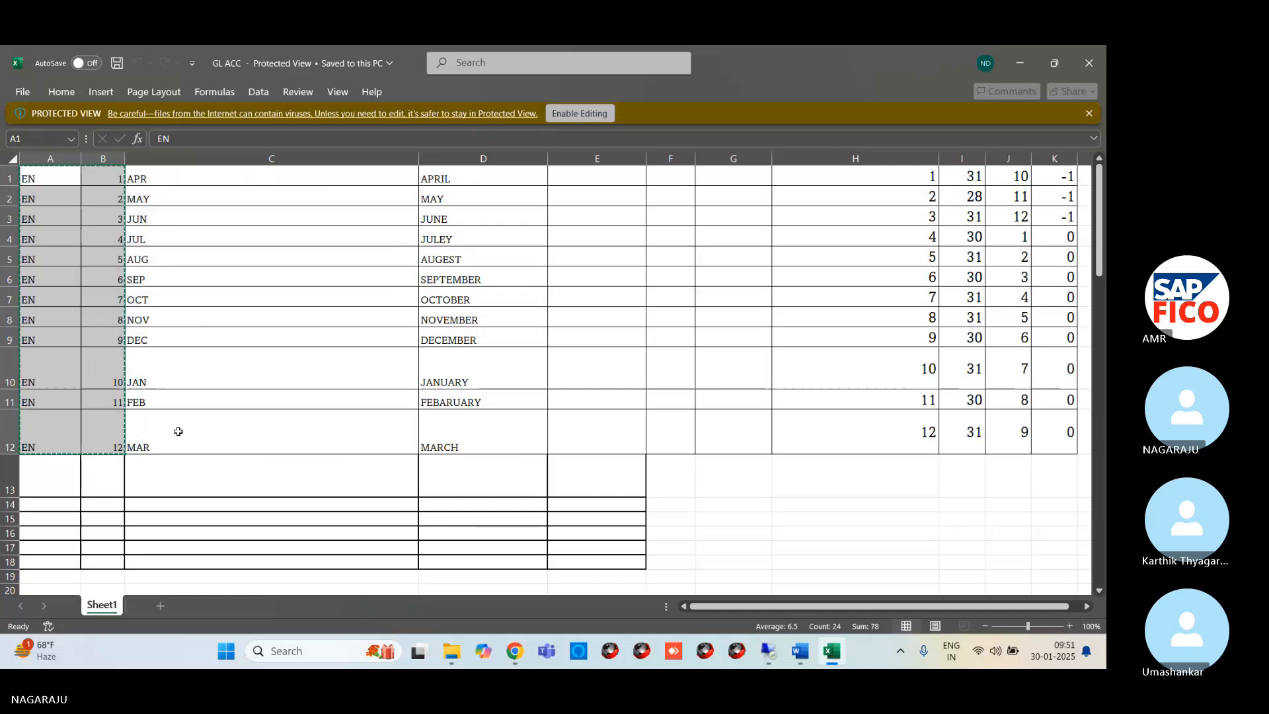
drag(40, 178, 487, 447)
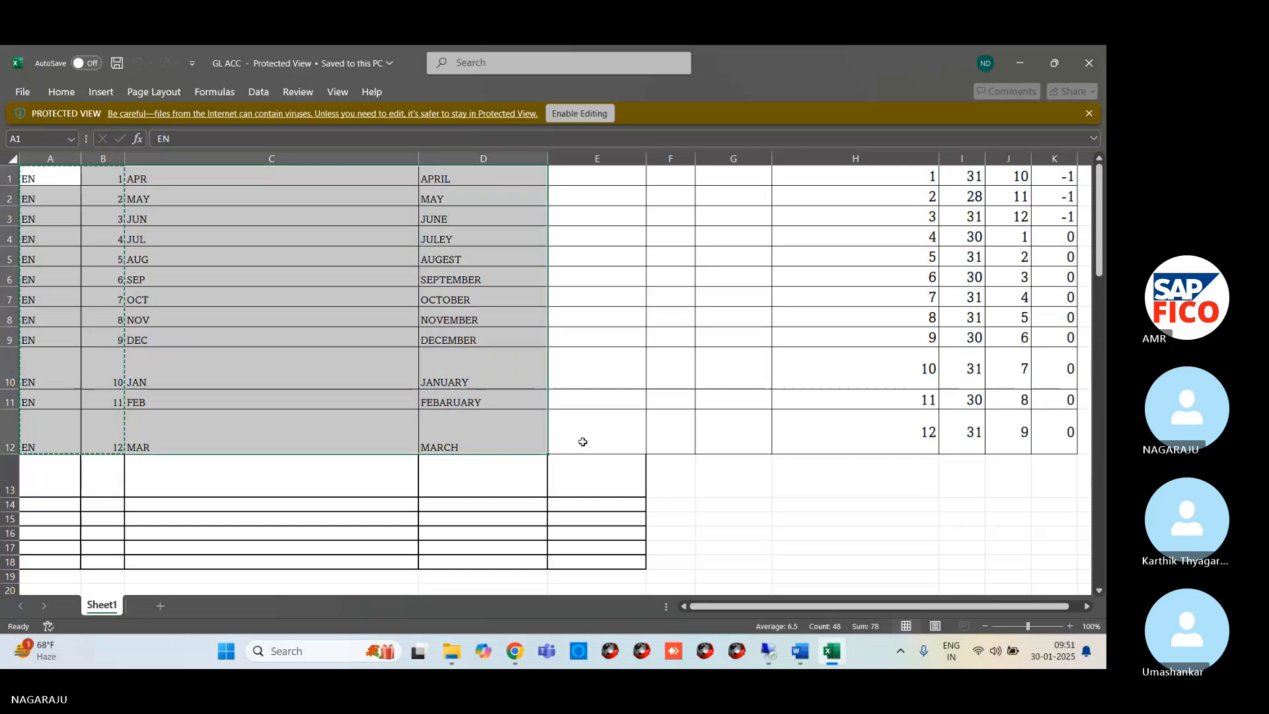
key(ctrl+c)
Switch back to the SAP period texts entry on the remote desktop and clear the language in the first row
mouse_move(768, 651)
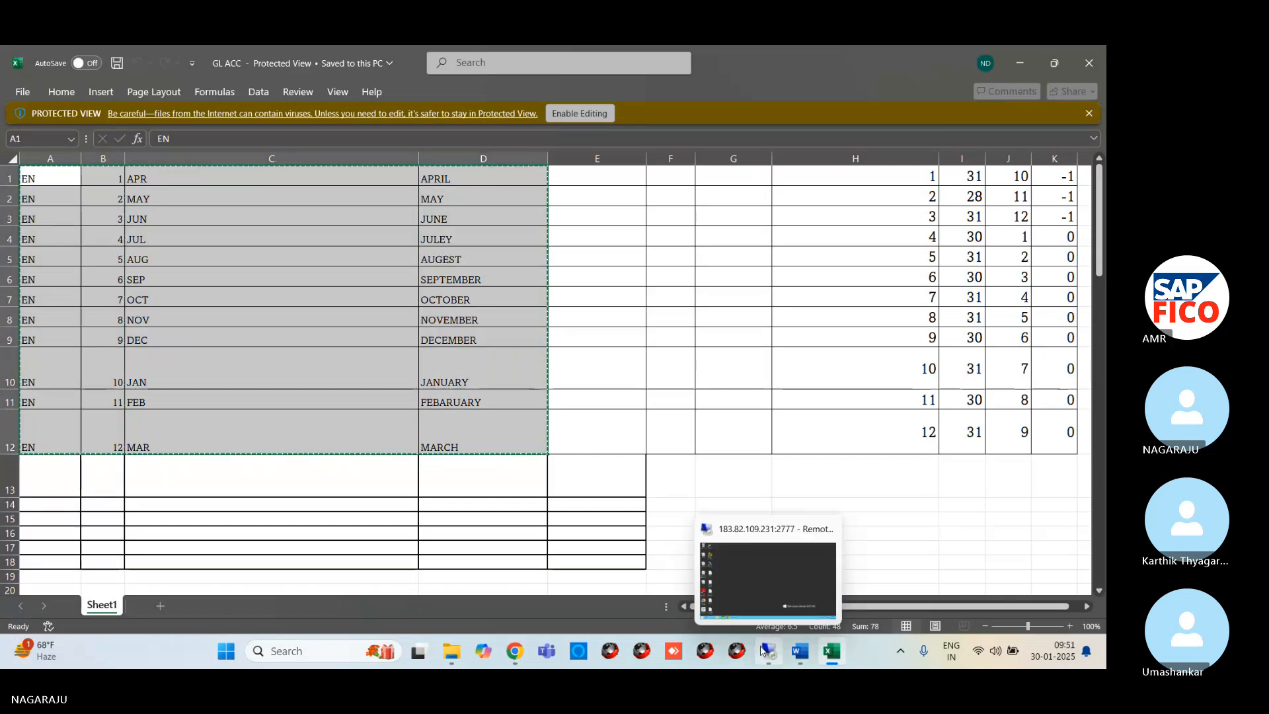
click(759, 584)
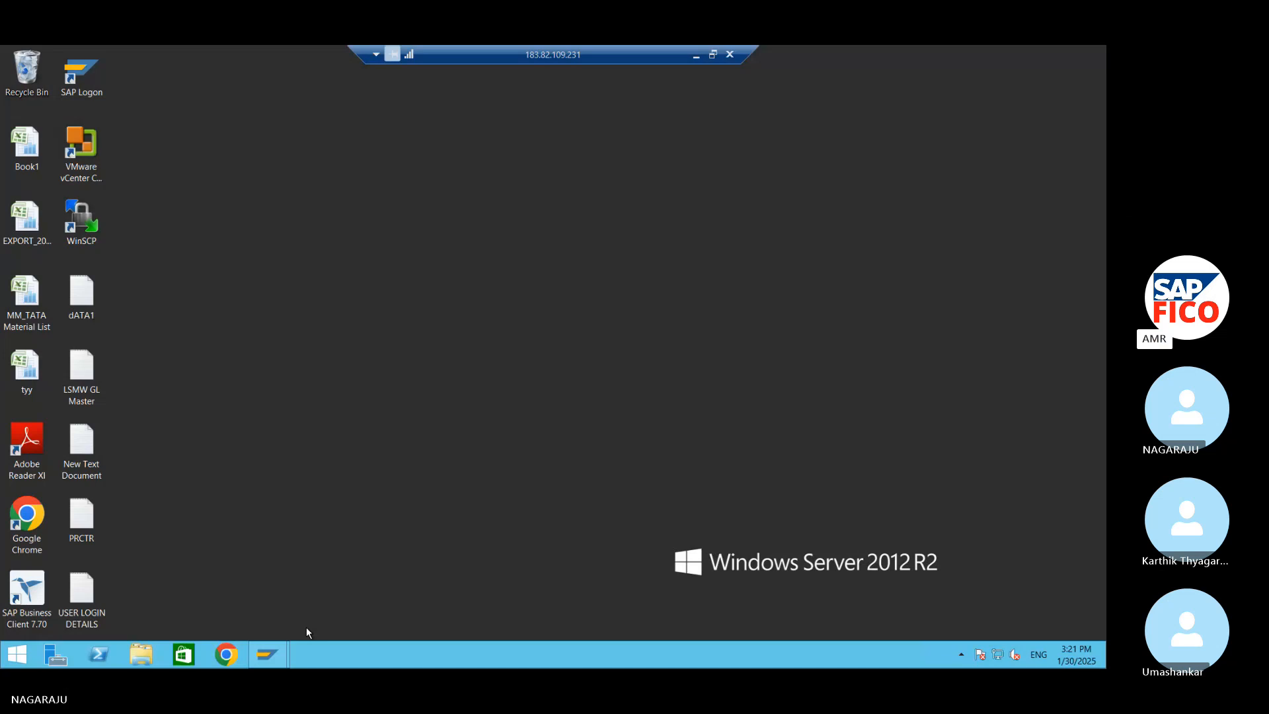
mouse_move(267, 654)
click(345, 575)
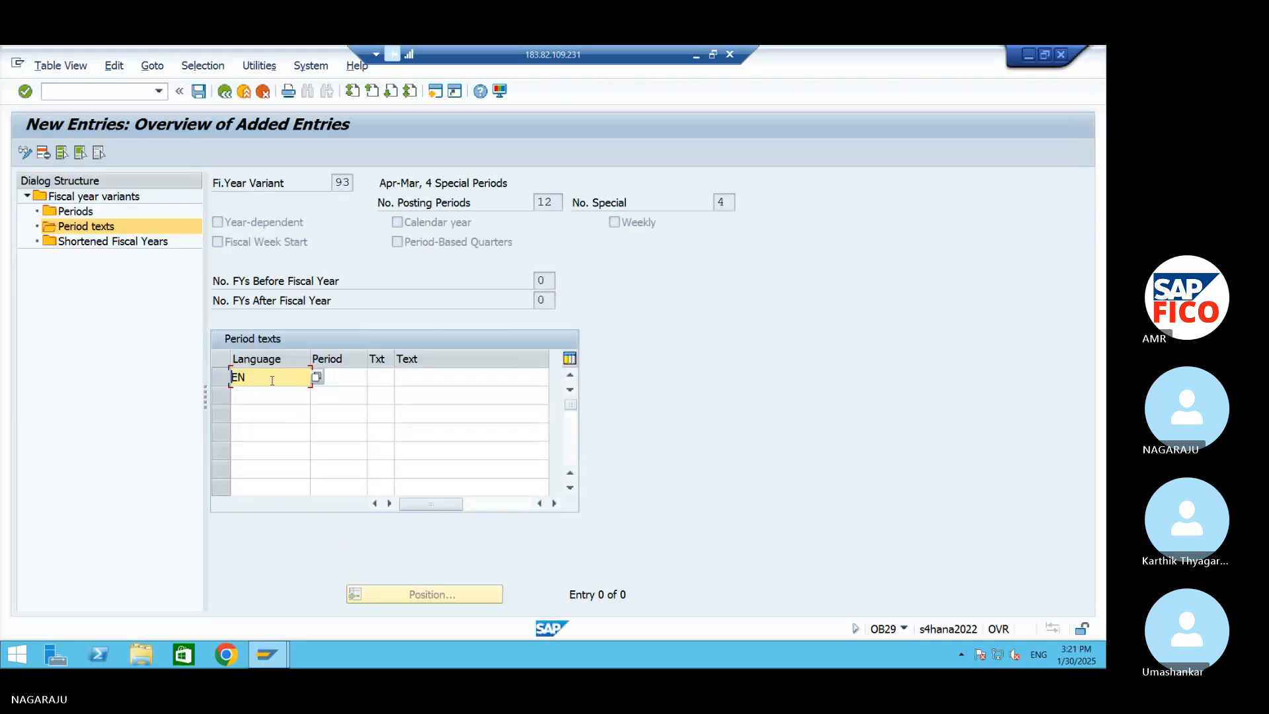
click(271, 381)
key(BackSpace)
key(BackSpace)
Set the language of the first two period text rows to EN (English) from the list of possible languages
click(347, 380)
click(250, 380)
key(alt+Tab)
key(alt+Tab)
click(316, 378)
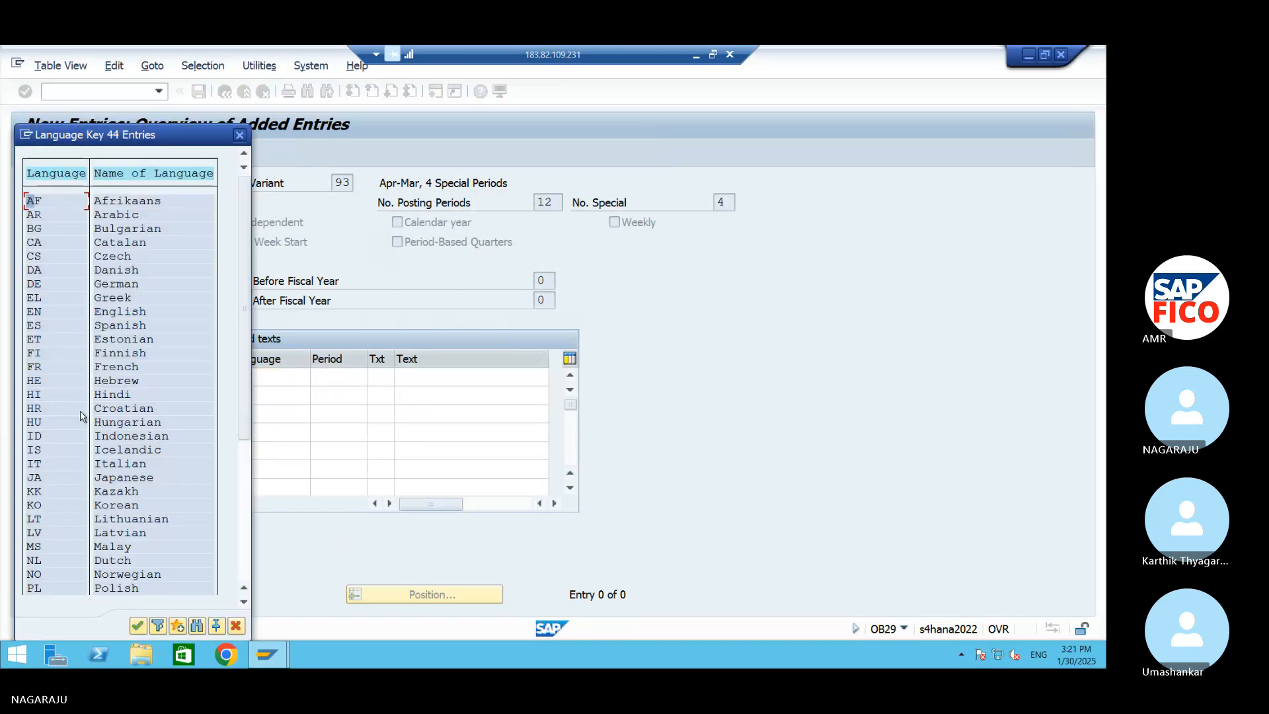
double_click(37, 313)
click(263, 396)
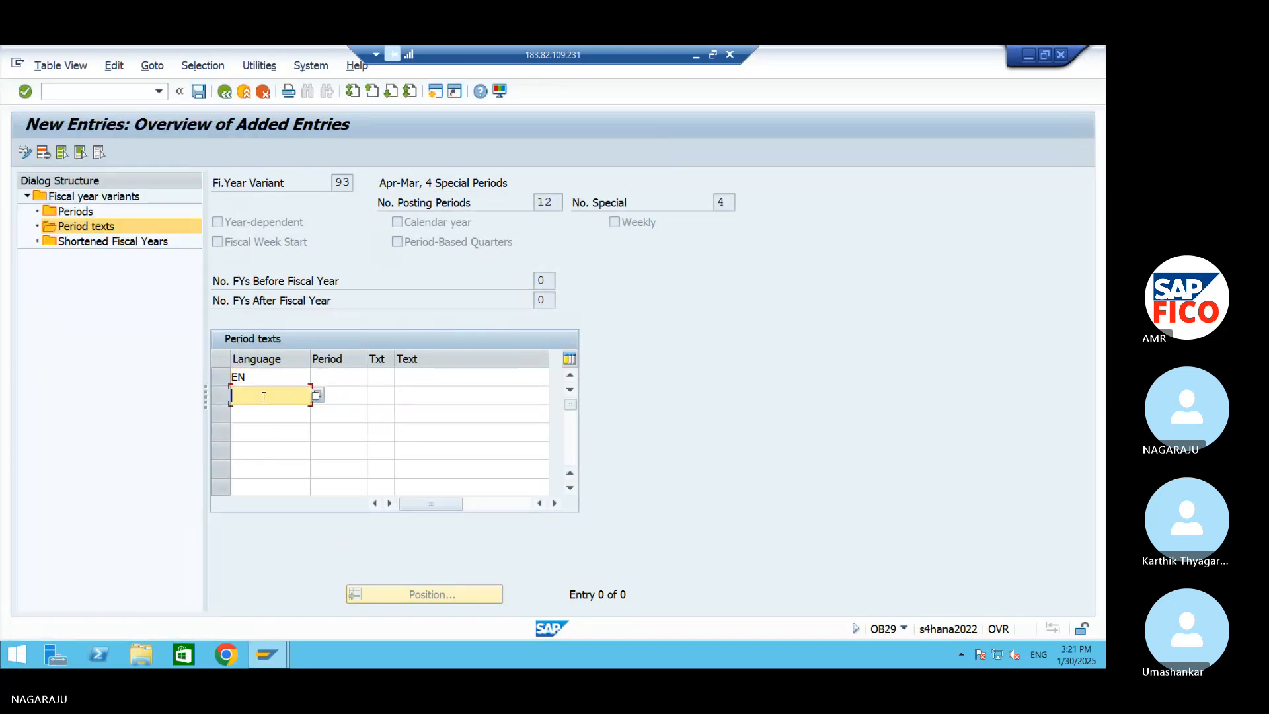
click(317, 396)
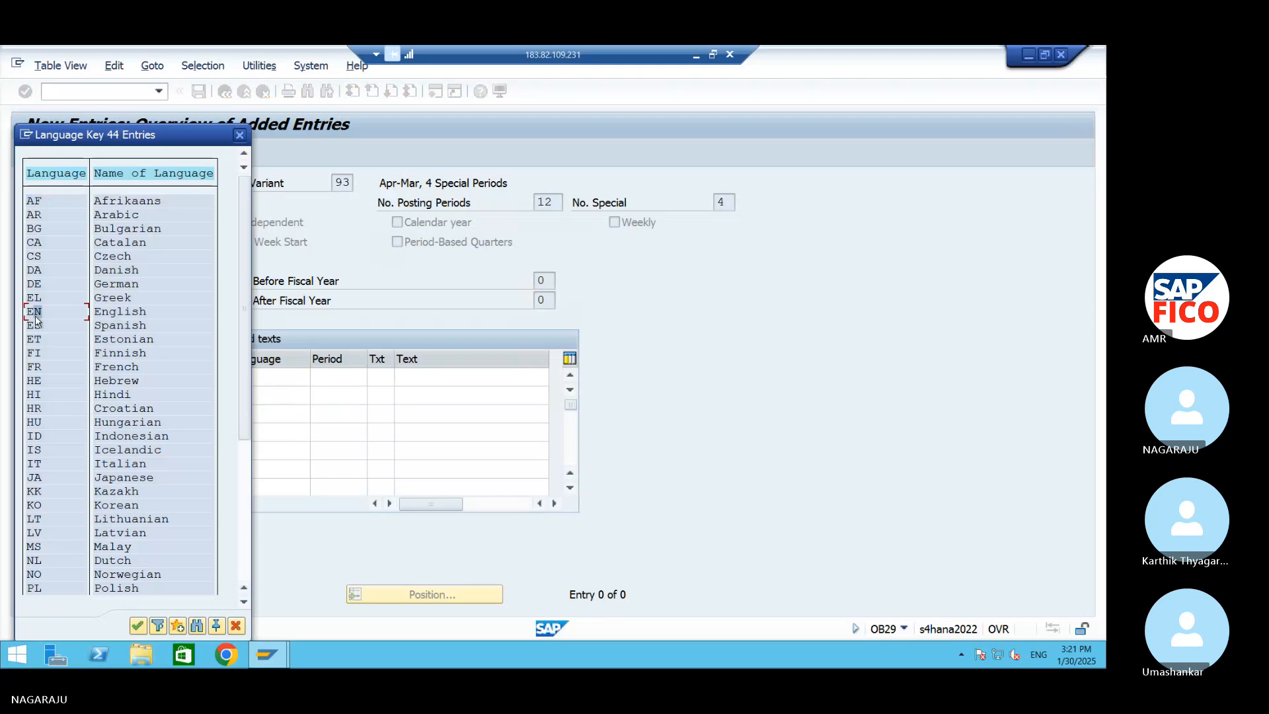
double_click(36, 316)
Enter language EN in the third to seventh rows of the period texts
click(296, 416)
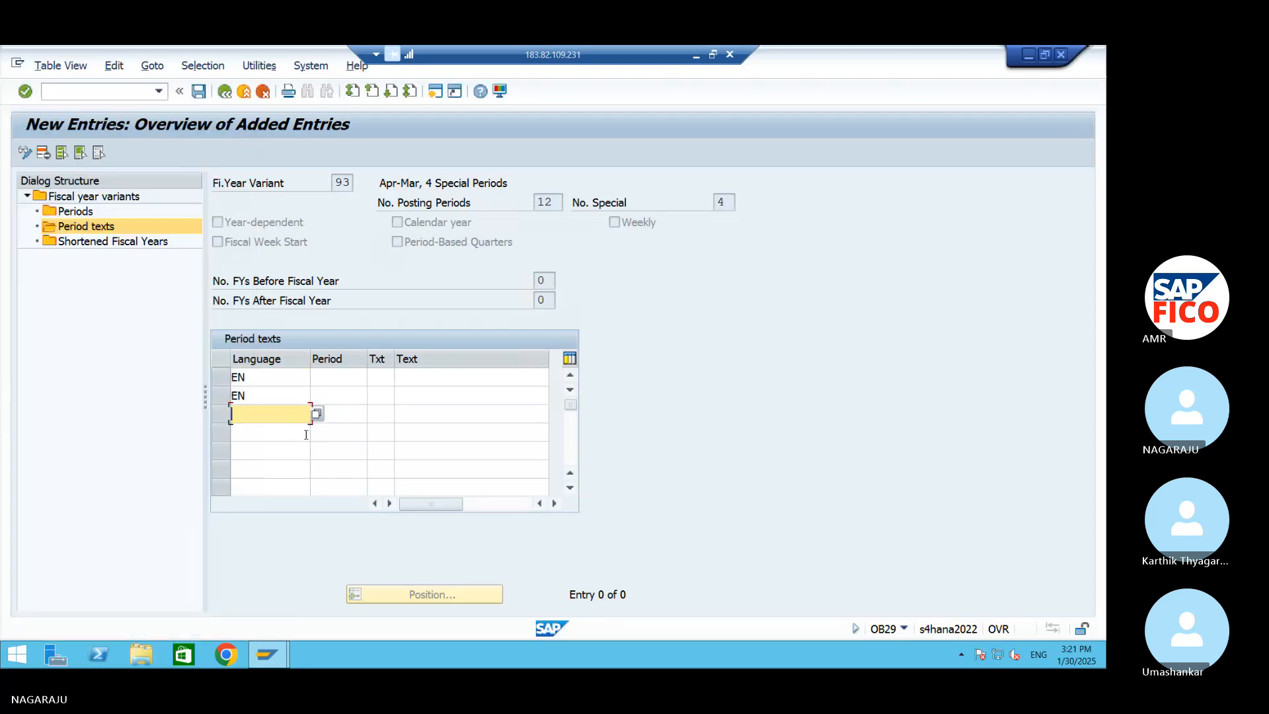
text(EN)
click(269, 435)
text(EN)
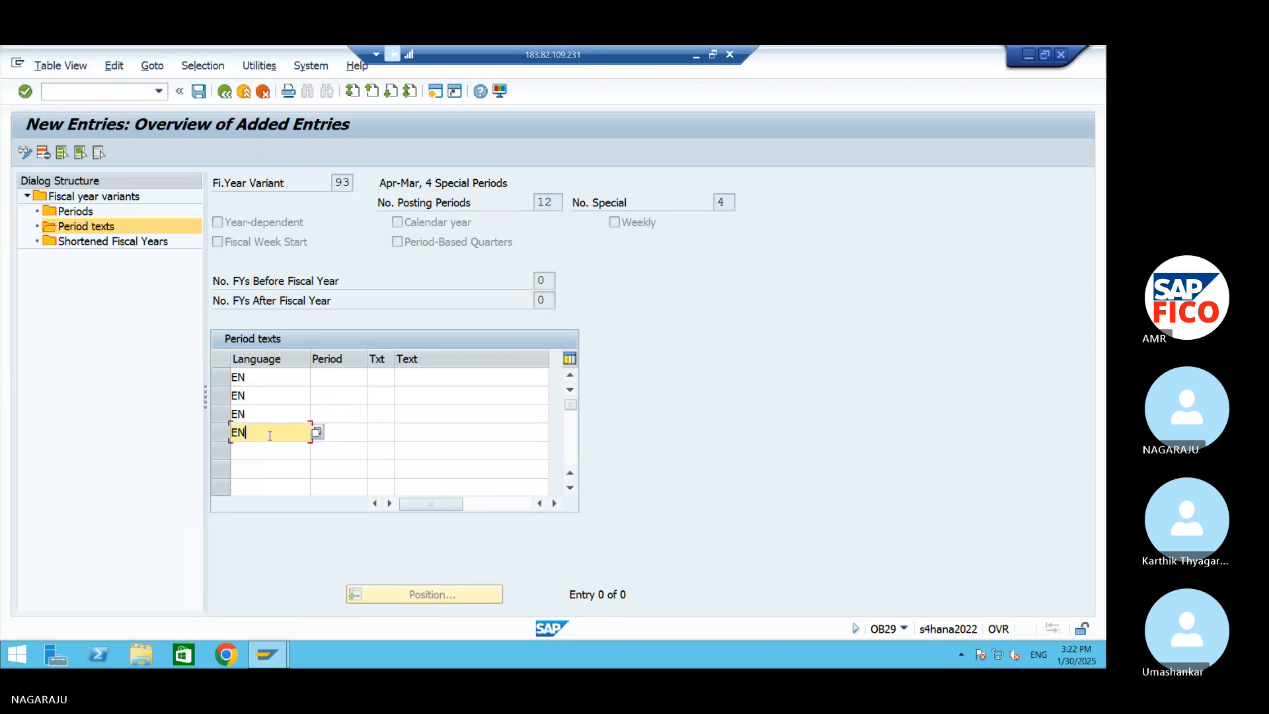
click(267, 449)
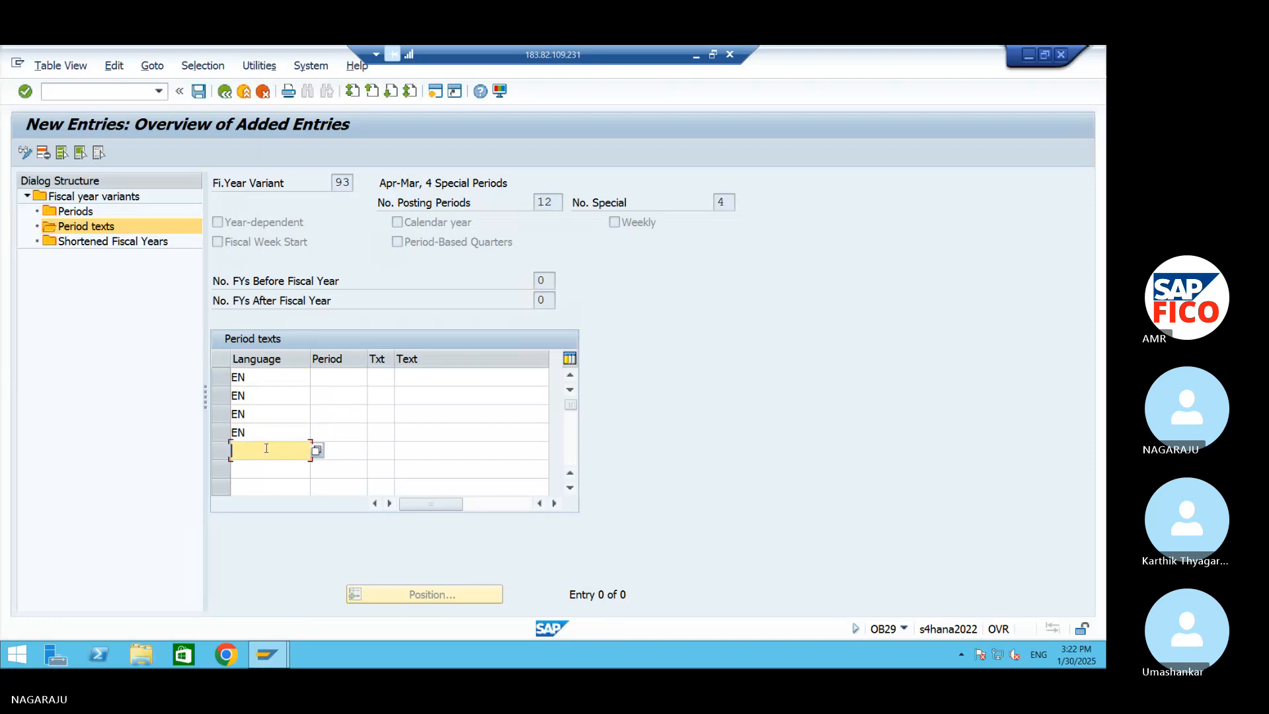
text(EN)
click(280, 468)
text(E)
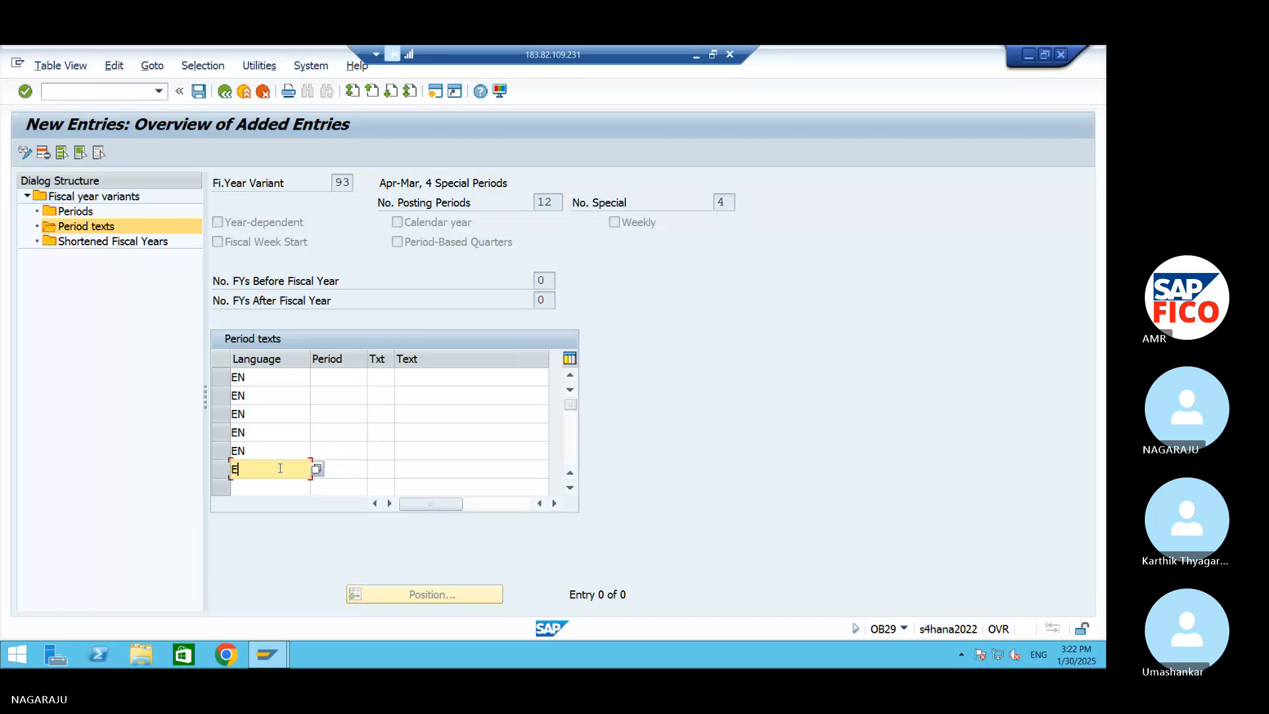
text(N)
click(266, 486)
text(EN)
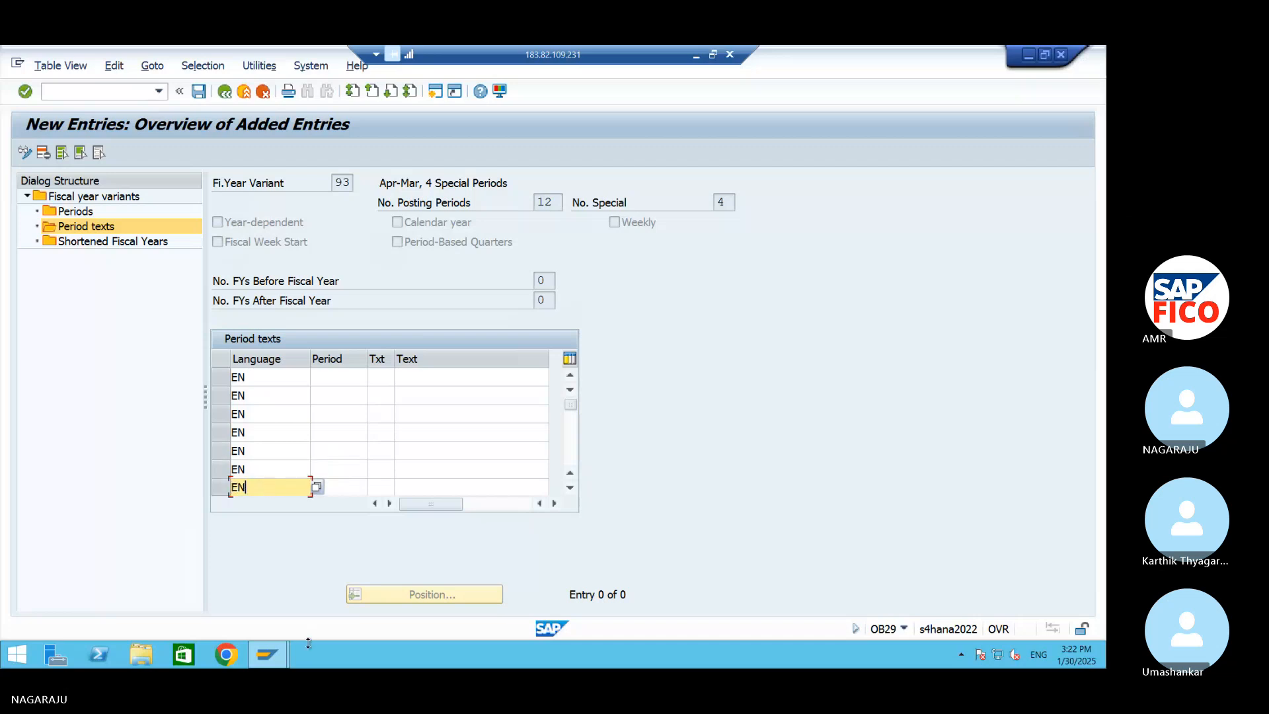
Check the period numbering in the local GL ACC workbook and return to the SAP period texts entry on the remote desktop
click(267, 655)
click(588, 140)
click(1029, 55)
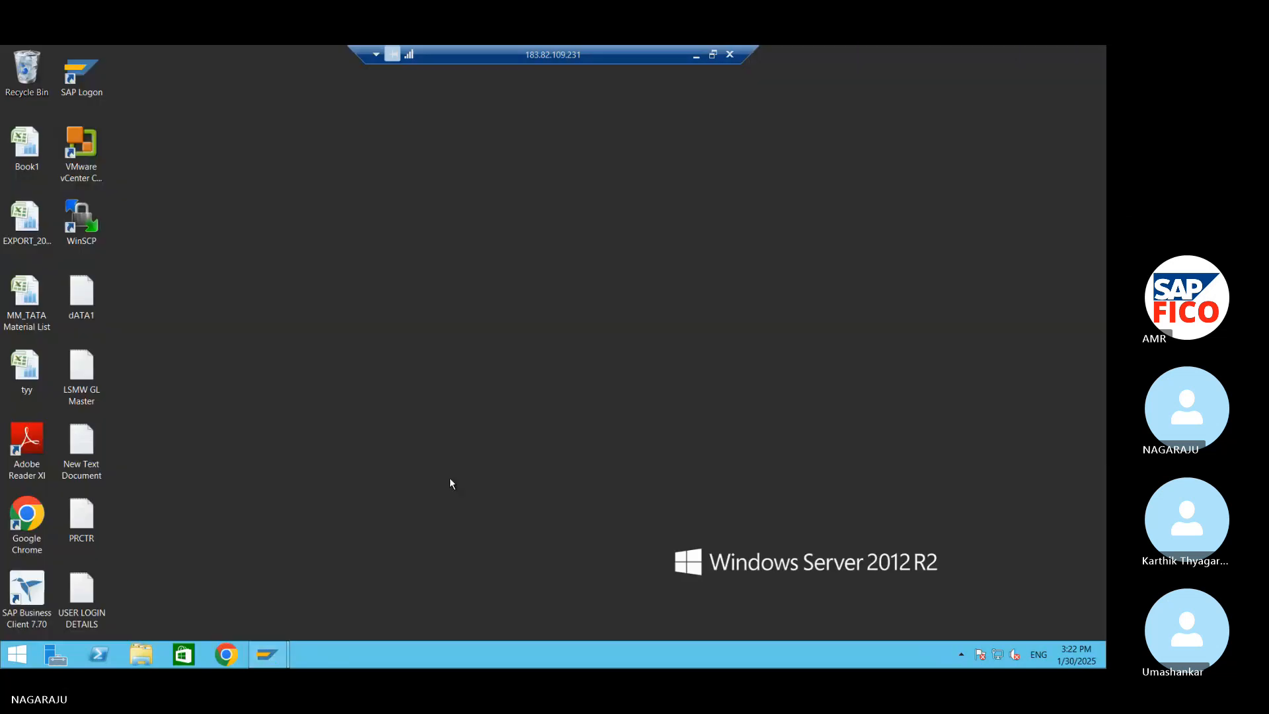
click(698, 55)
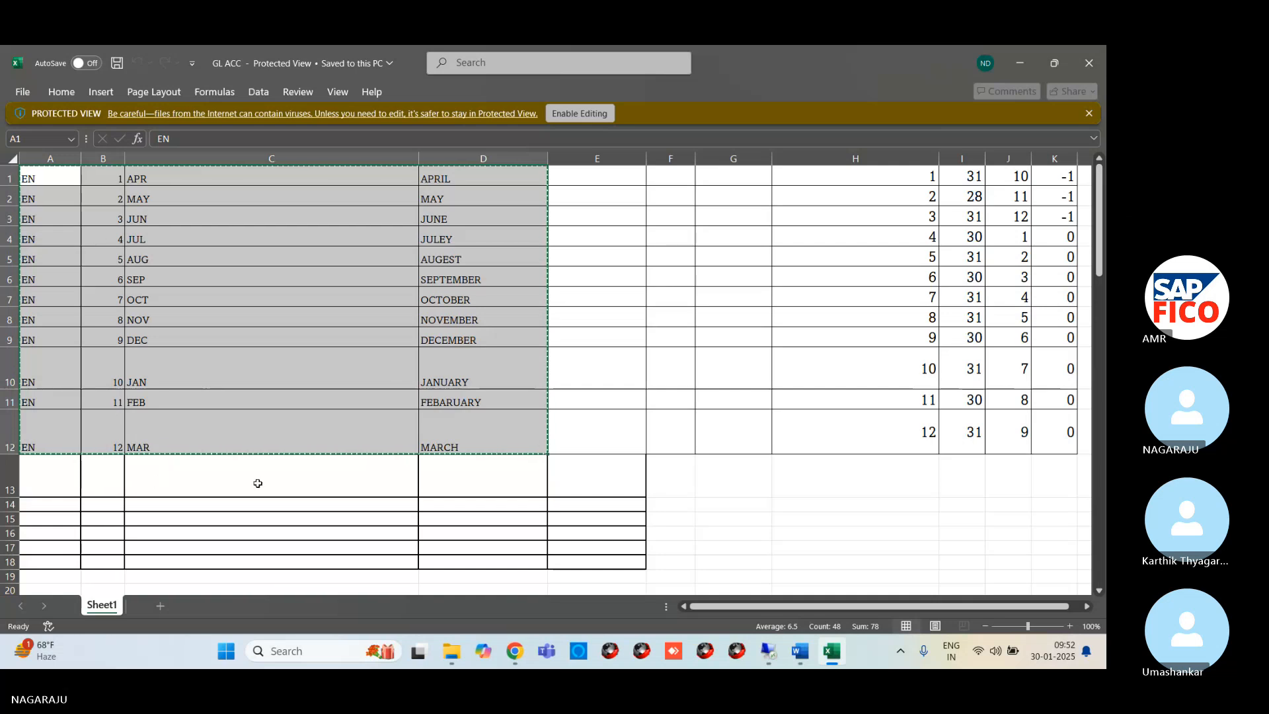
click(769, 652)
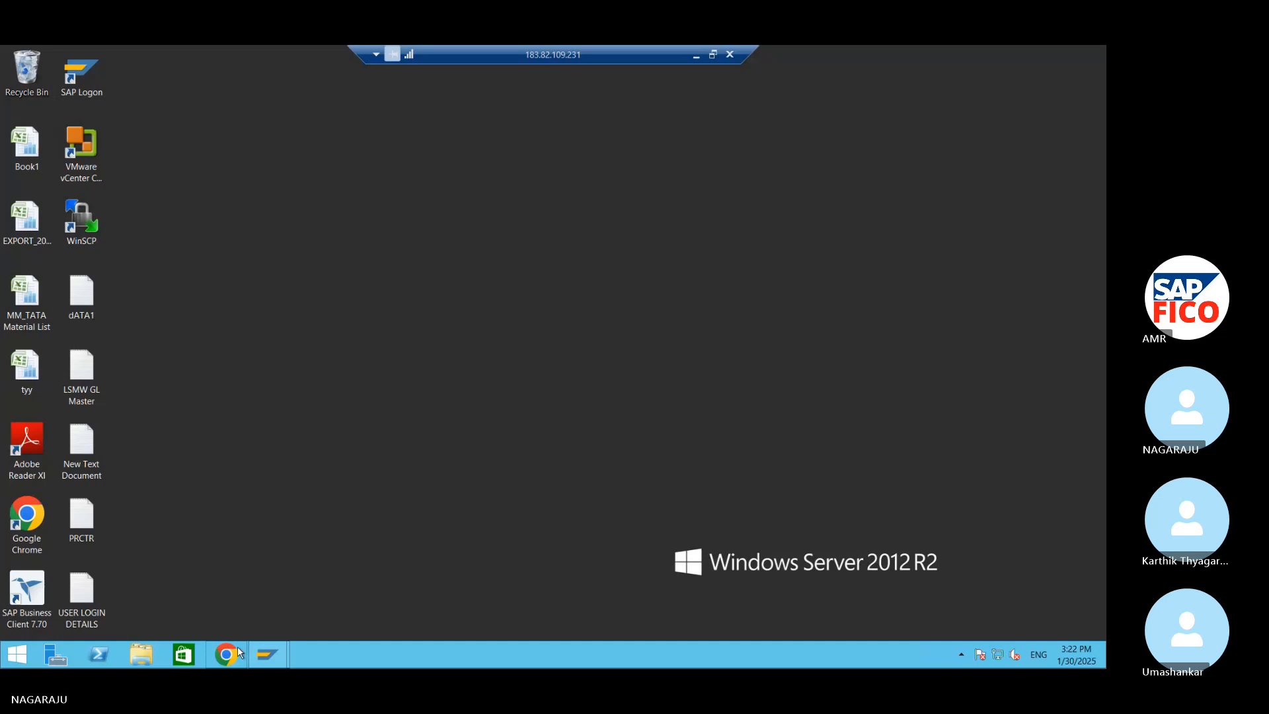
mouse_move(267, 655)
click(313, 605)
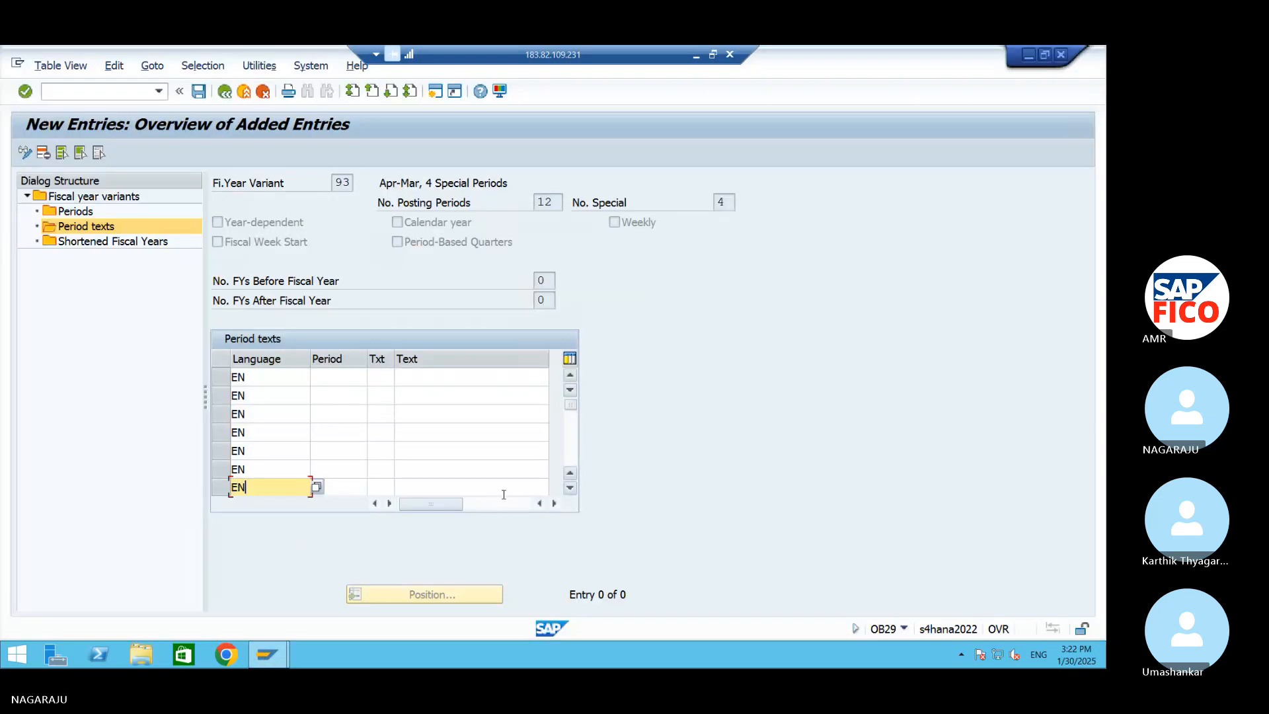
Number the seven EN rows of the period texts as periods 1 to 7
click(351, 377)
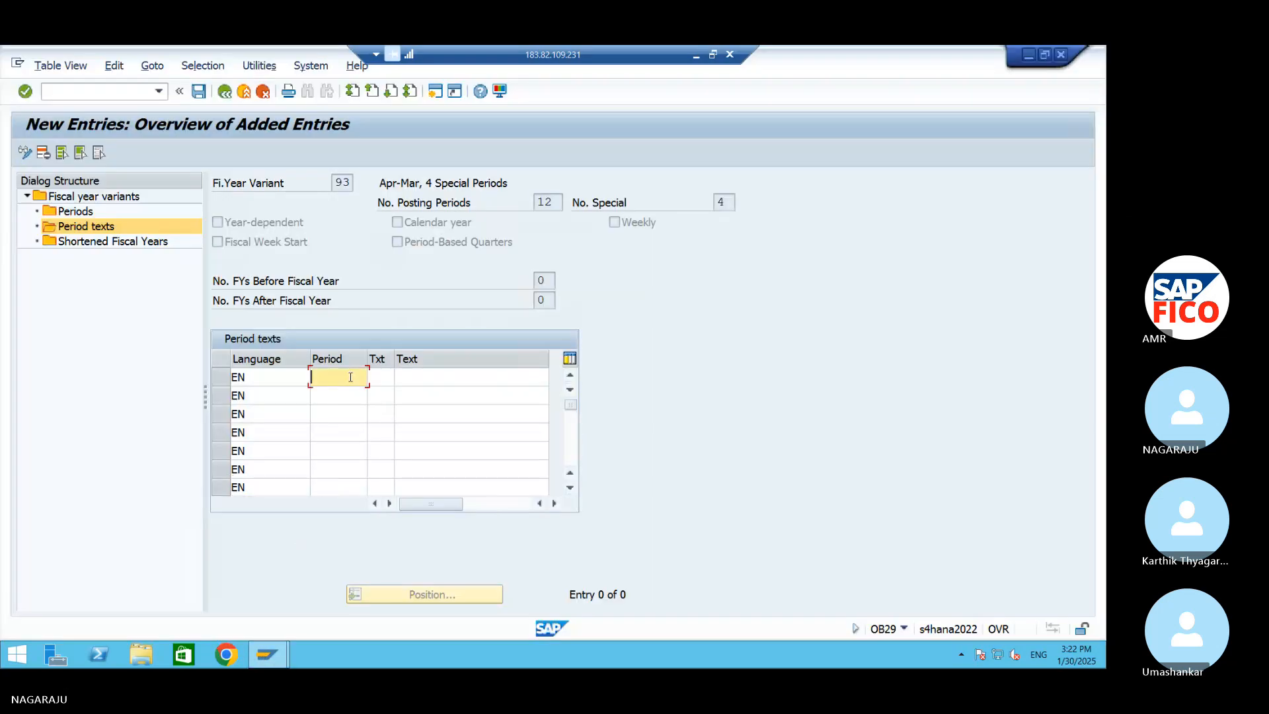
text(1)
click(336, 396)
text(2)
click(359, 415)
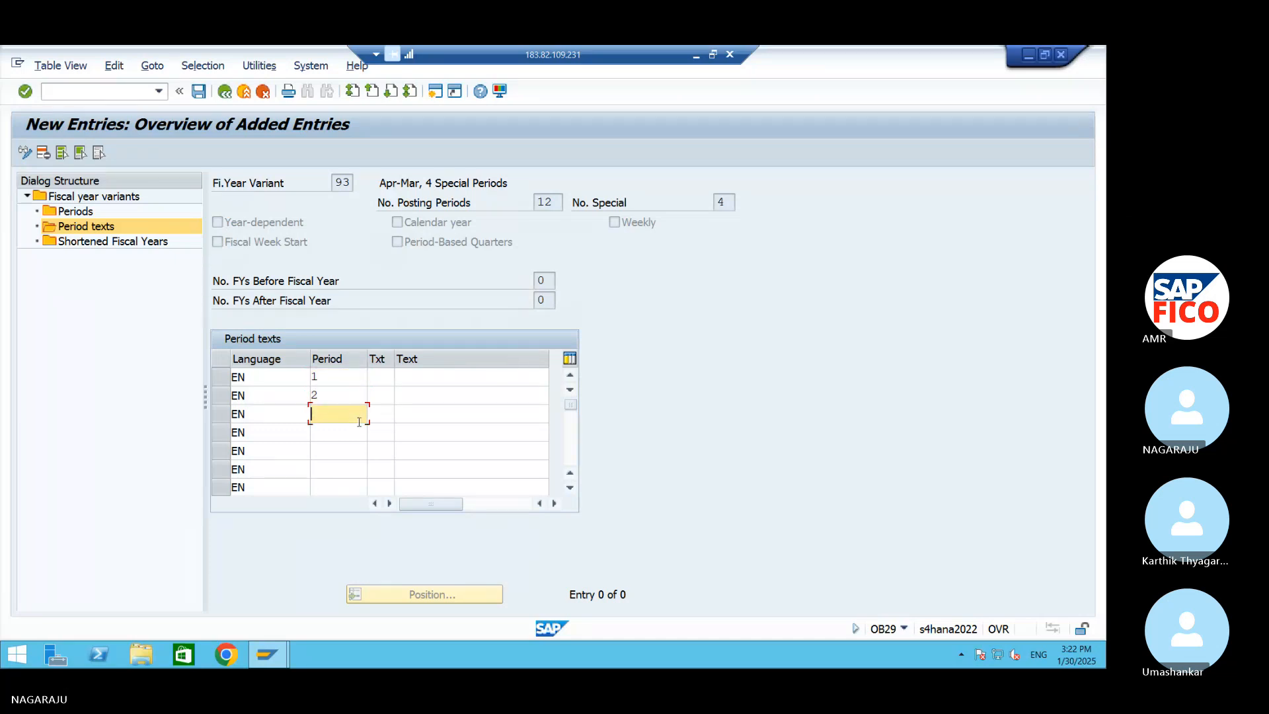
text(3)
key(Down)
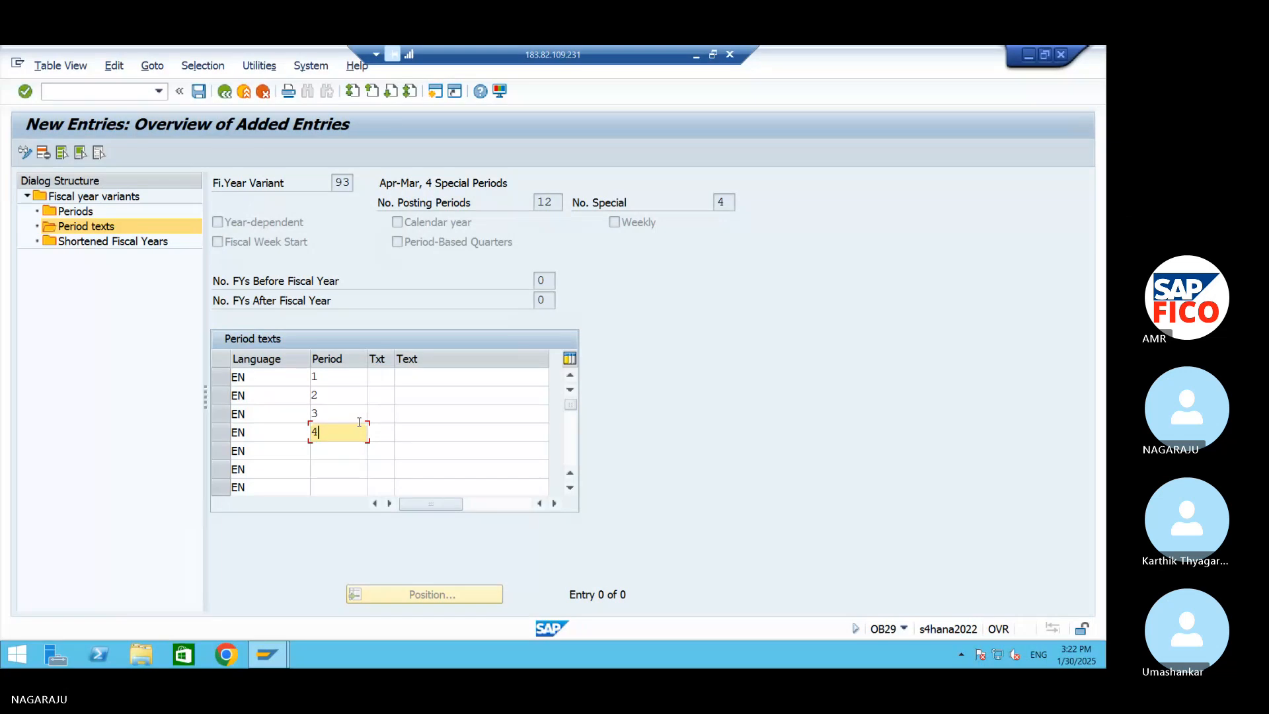
text(4)
key(Down)
text(5)
key(Down)
text(6)
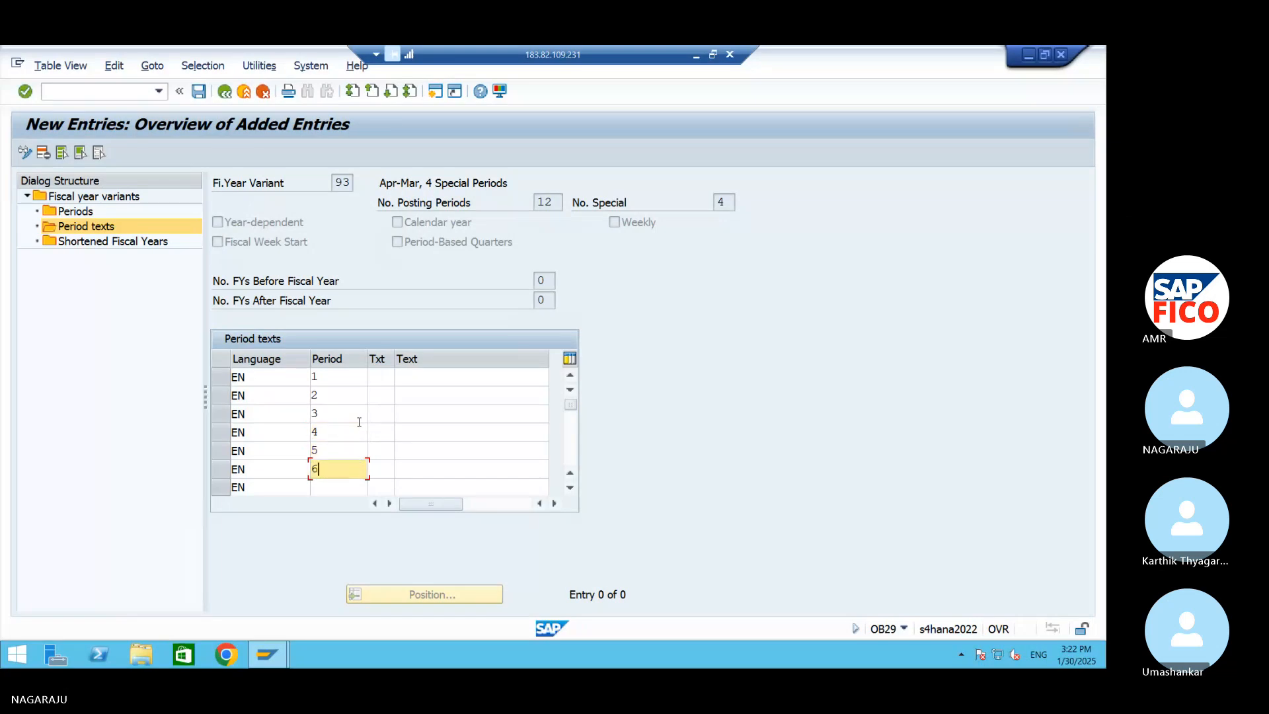
key(Down)
text(7)
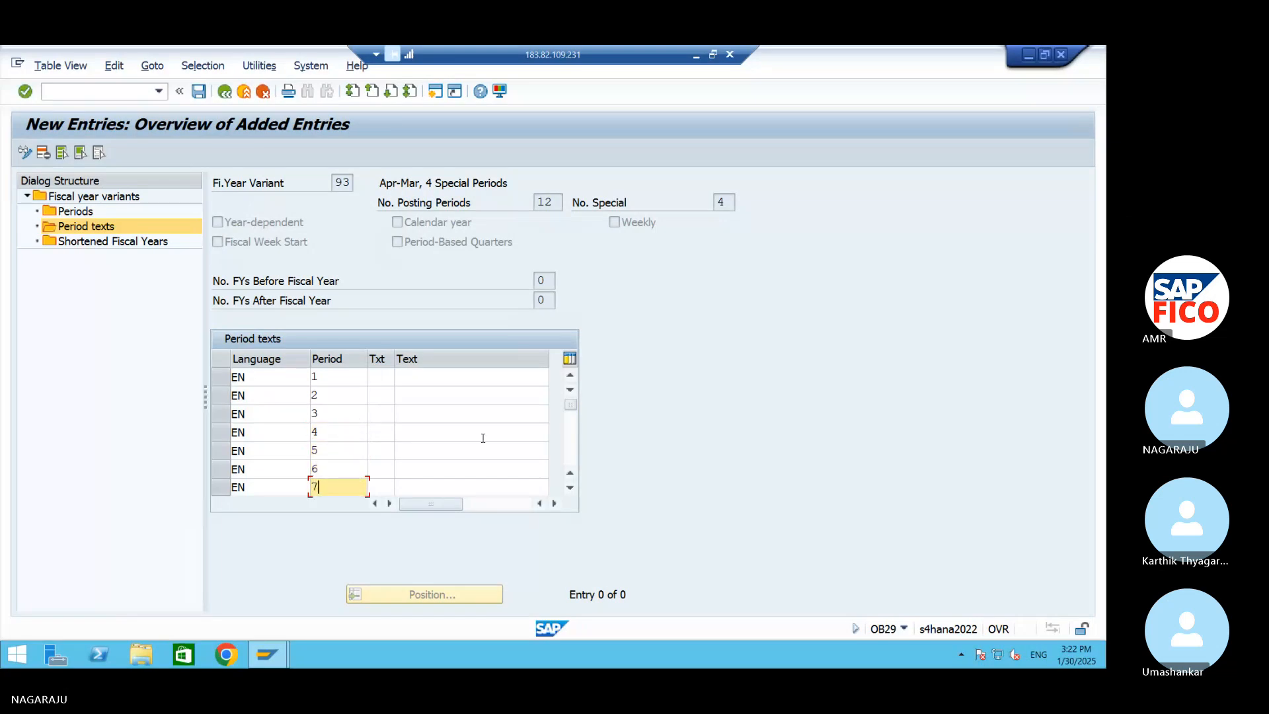
Enter language EN in the next four empty rows below period 7
click(578, 415)
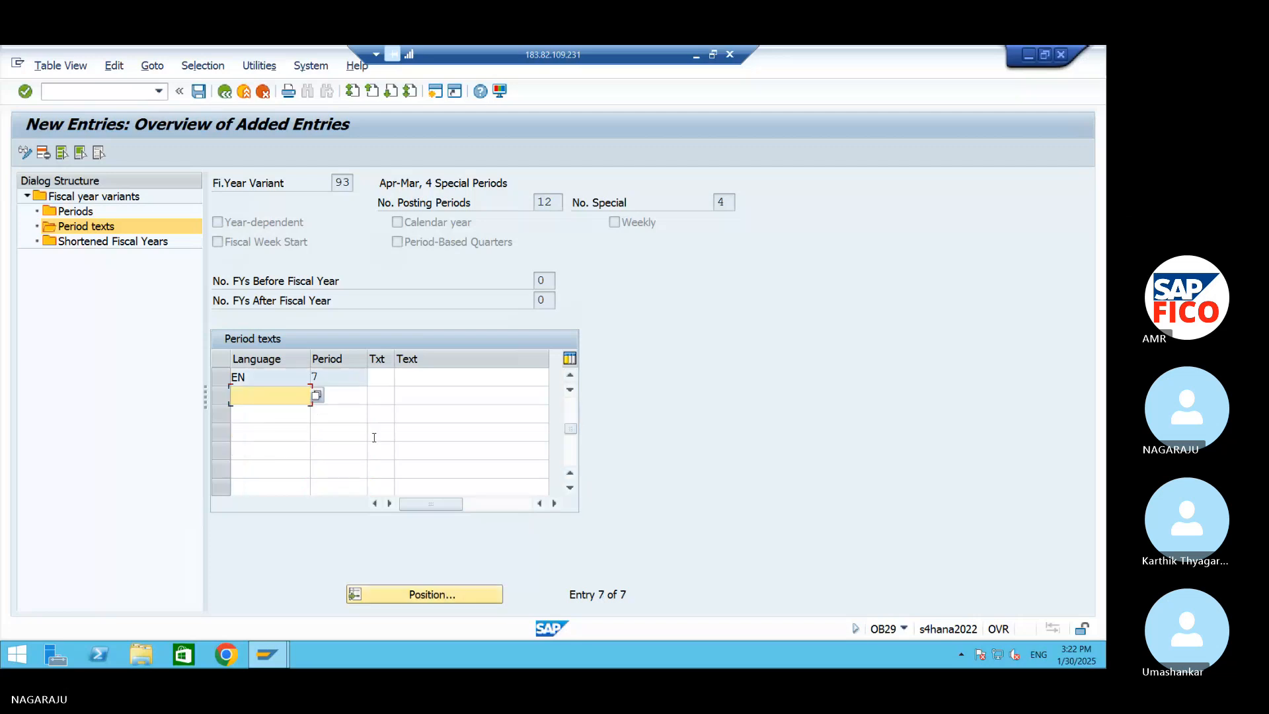
text(EN)
click(294, 417)
text(EN)
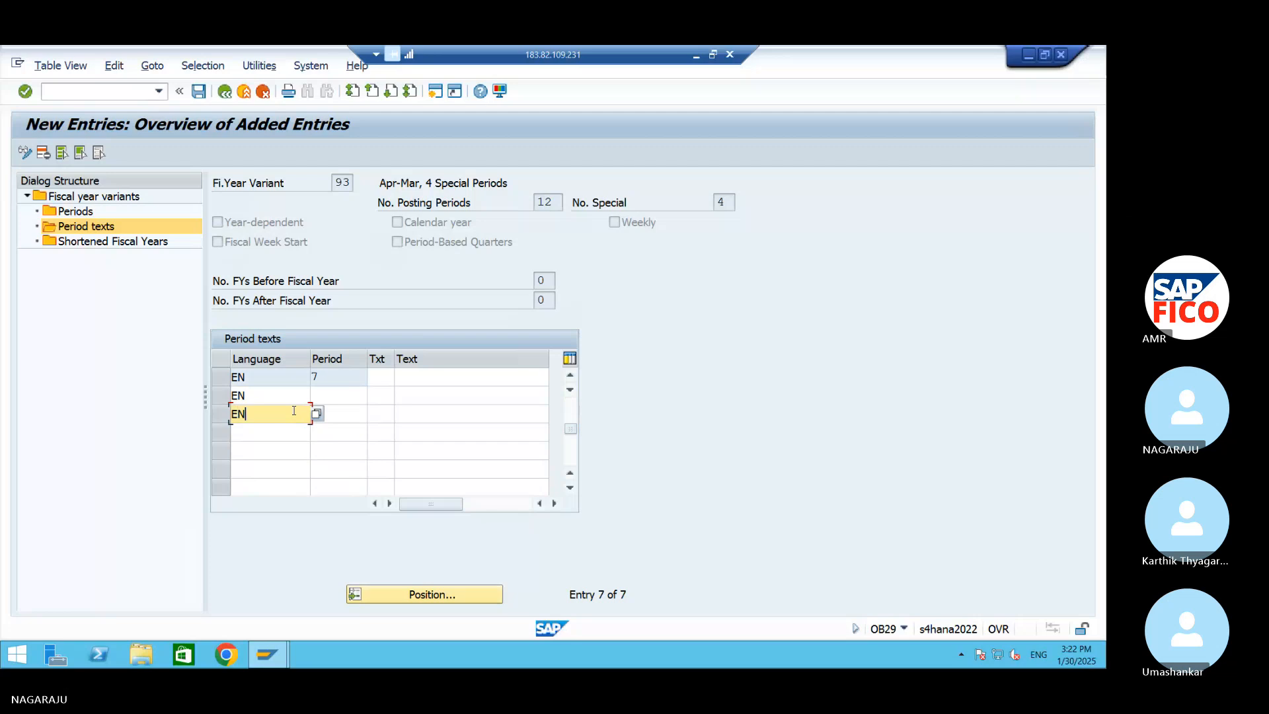
click(254, 429)
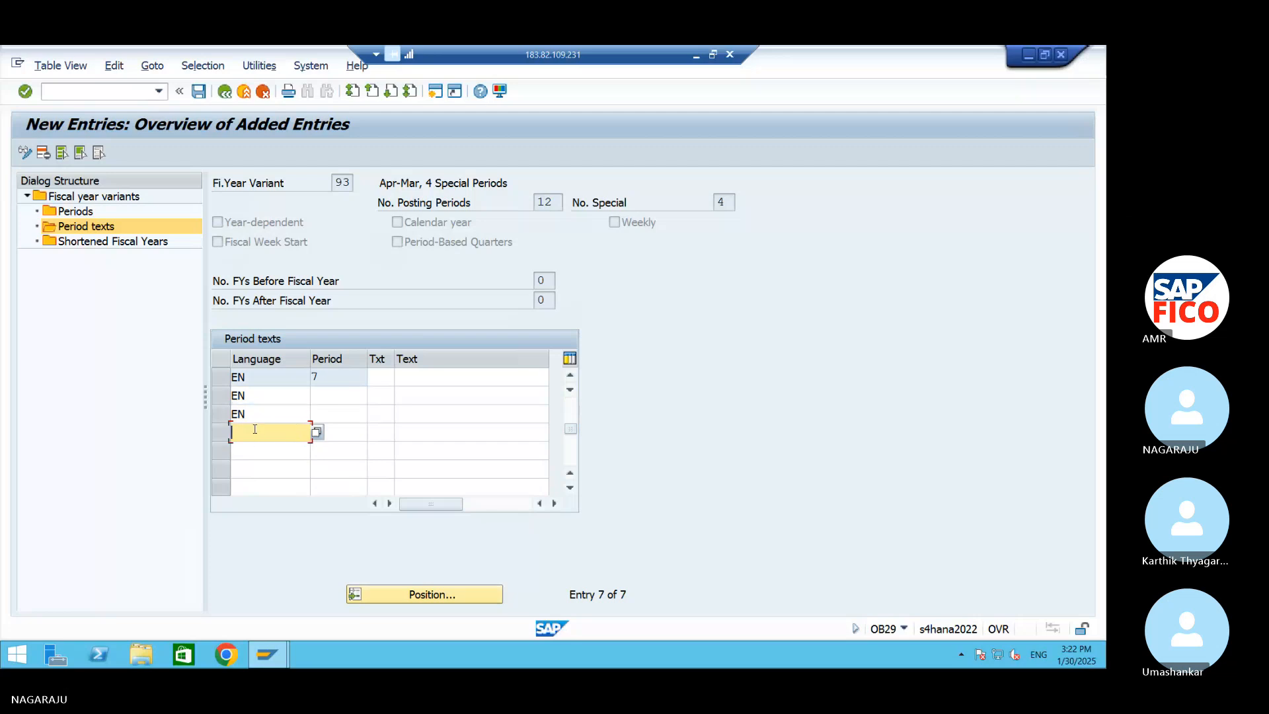
text(EN)
click(273, 451)
text(E)
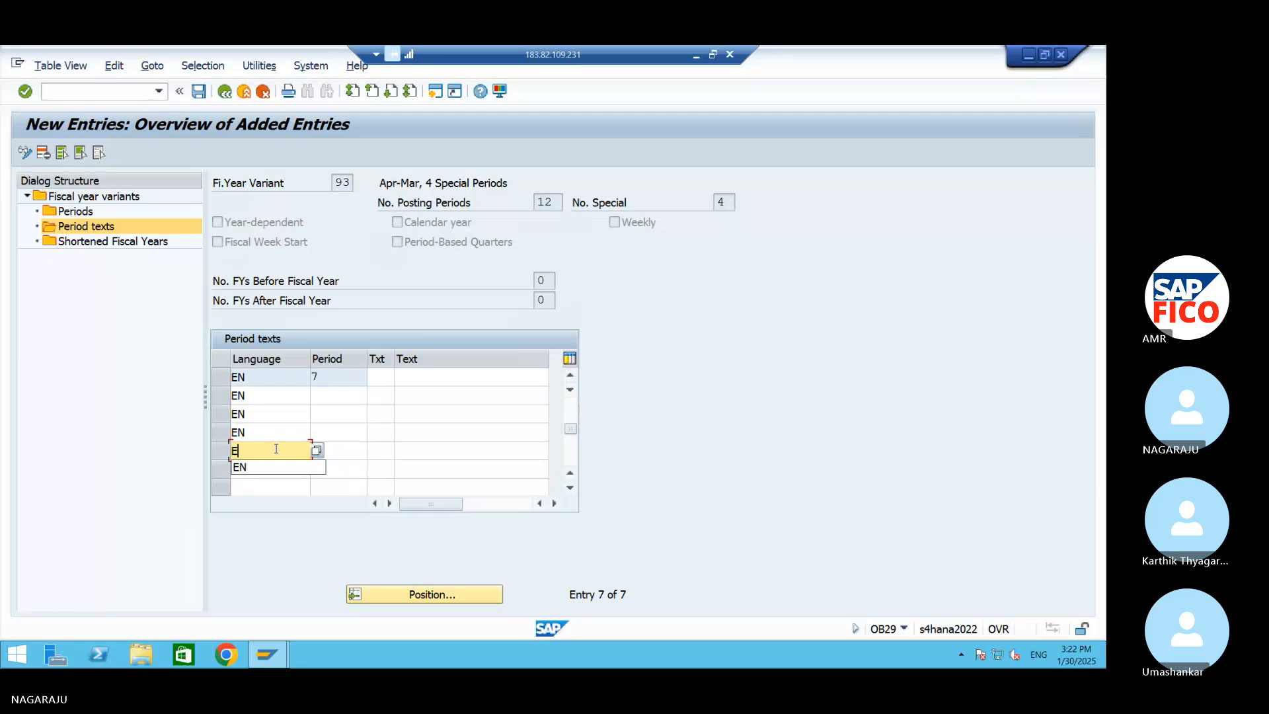
text(N)
Number the rows below period 7 as periods 8 to 12 and set the language of period 12 to EN
click(327, 394)
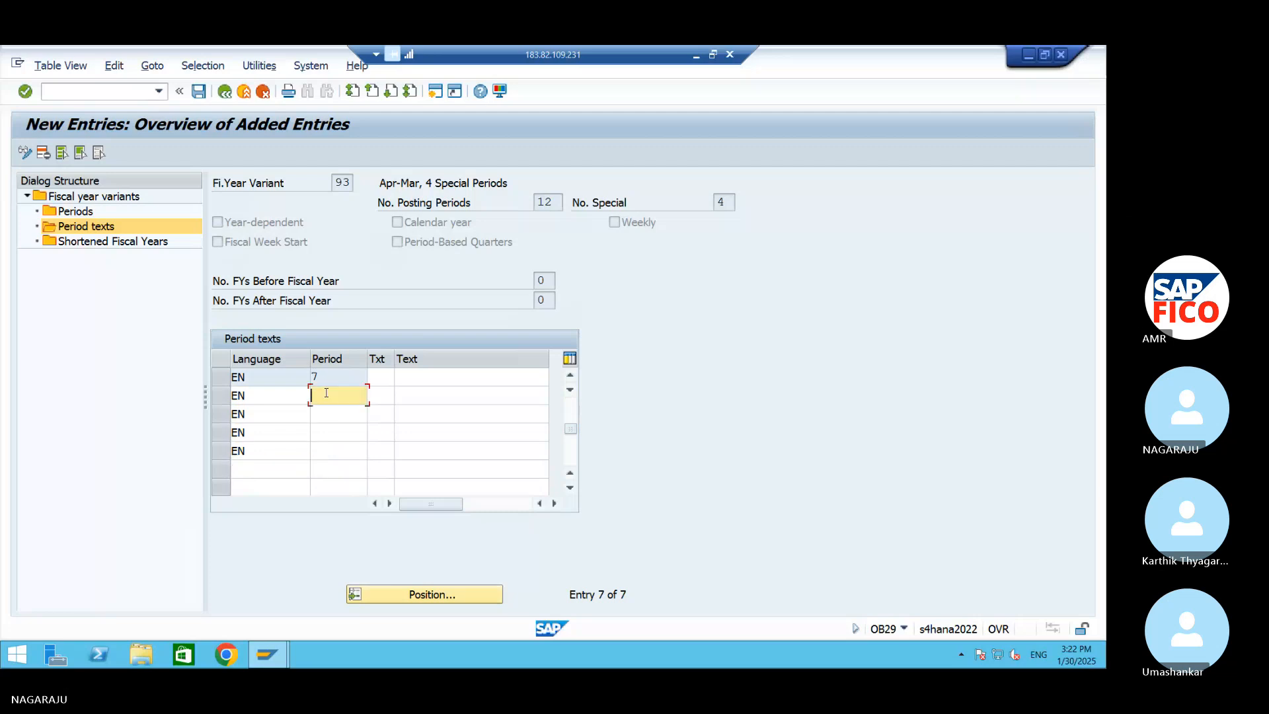
text(8)
key(Down)
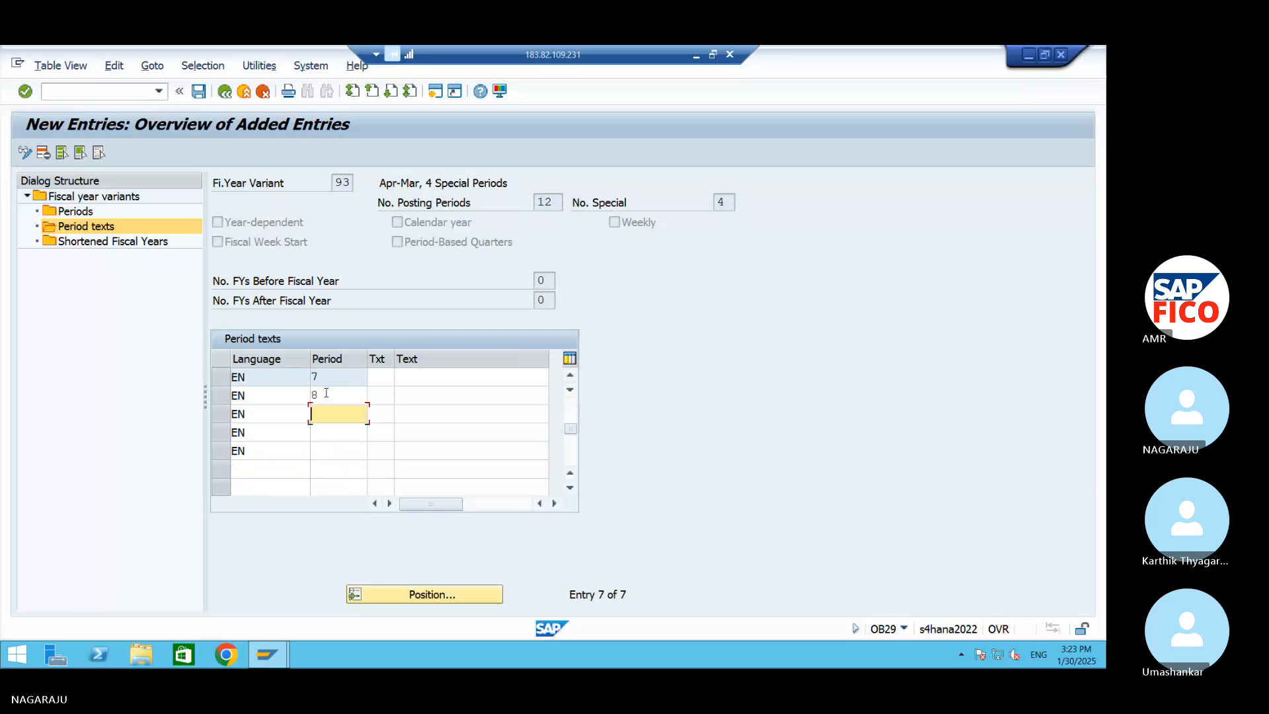
text(9)
key(Down)
text(10)
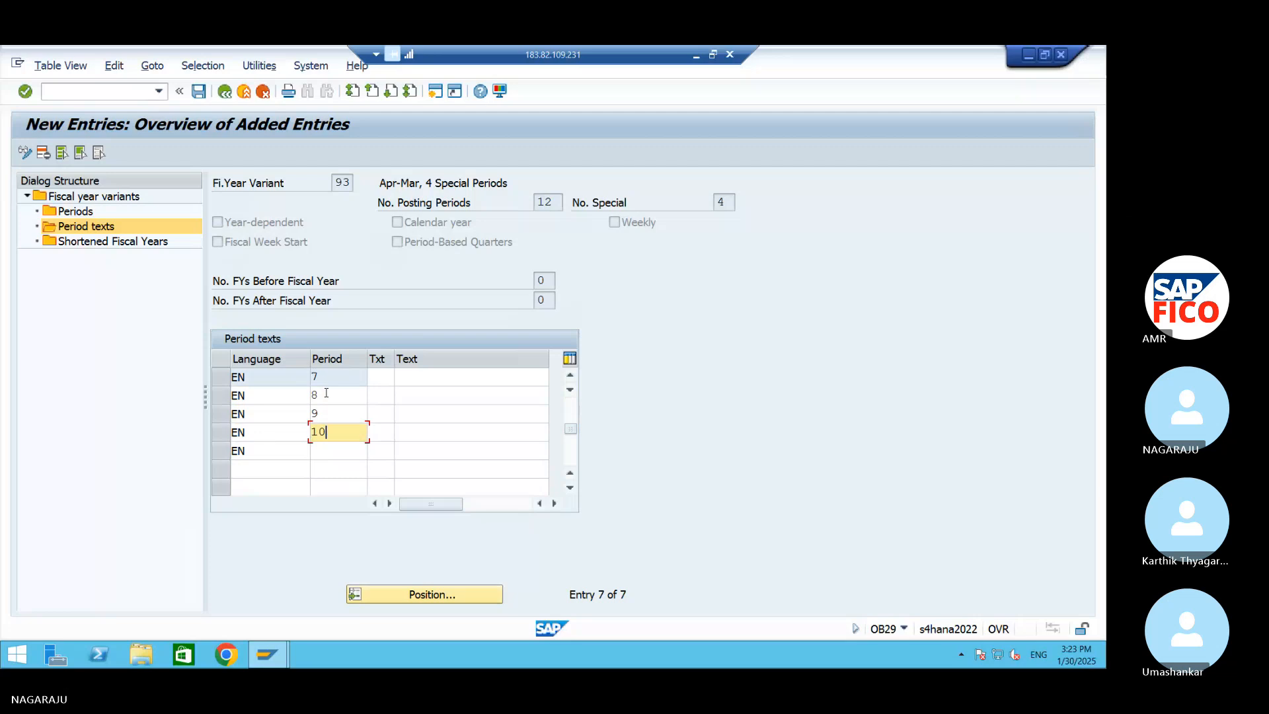
key(Down)
text(11)
key(Down)
text(12)
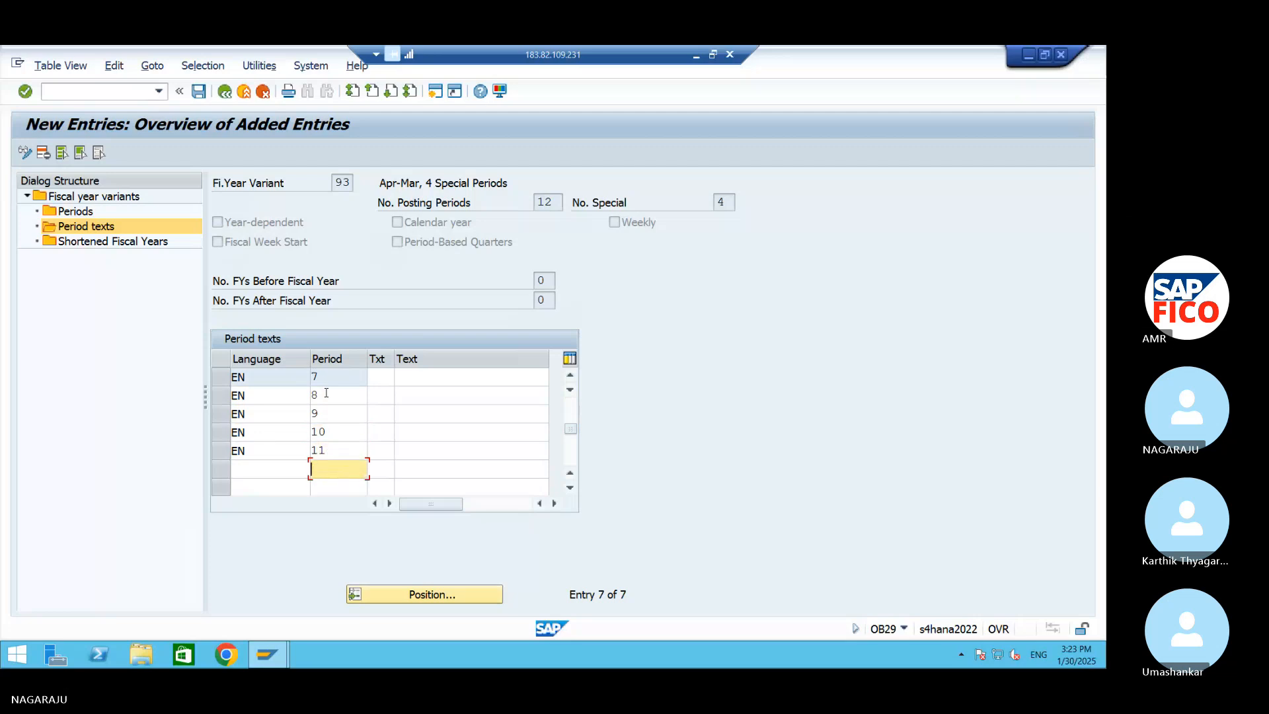
click(288, 466)
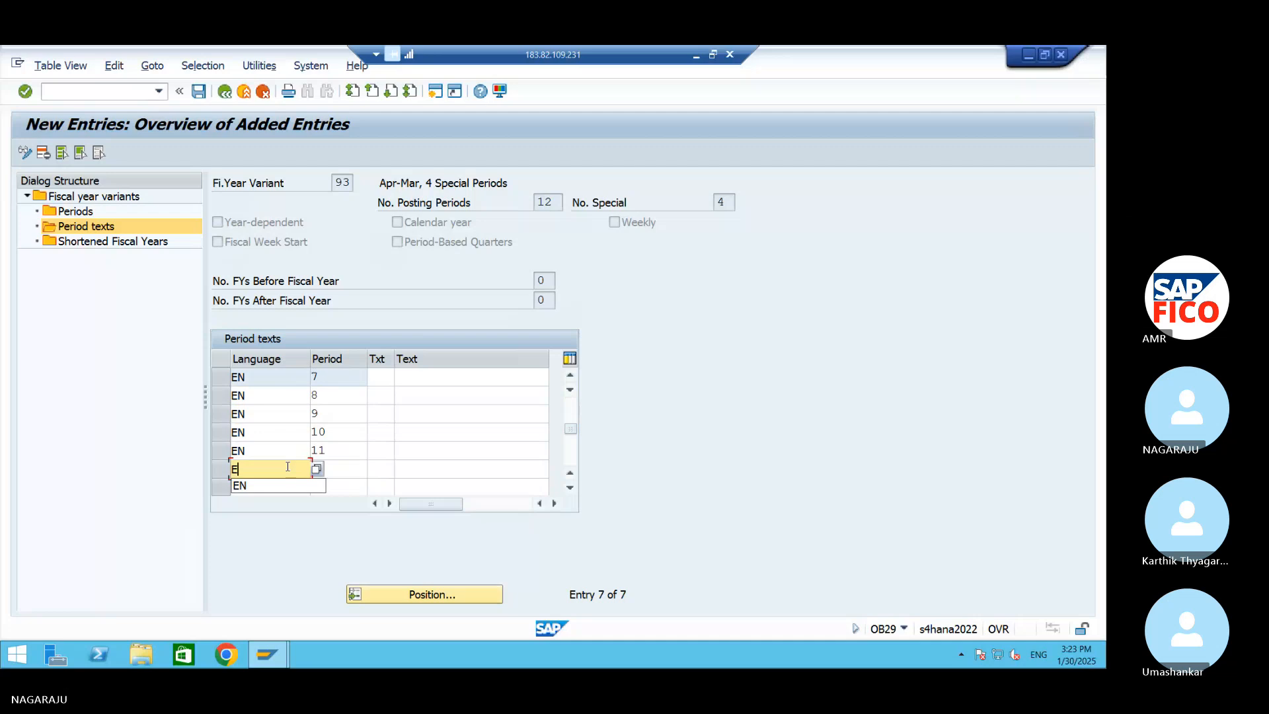
text(EN)
Look up the short and long month names in the GL ACC workbook and go back to the SAP period texts entry
click(1029, 54)
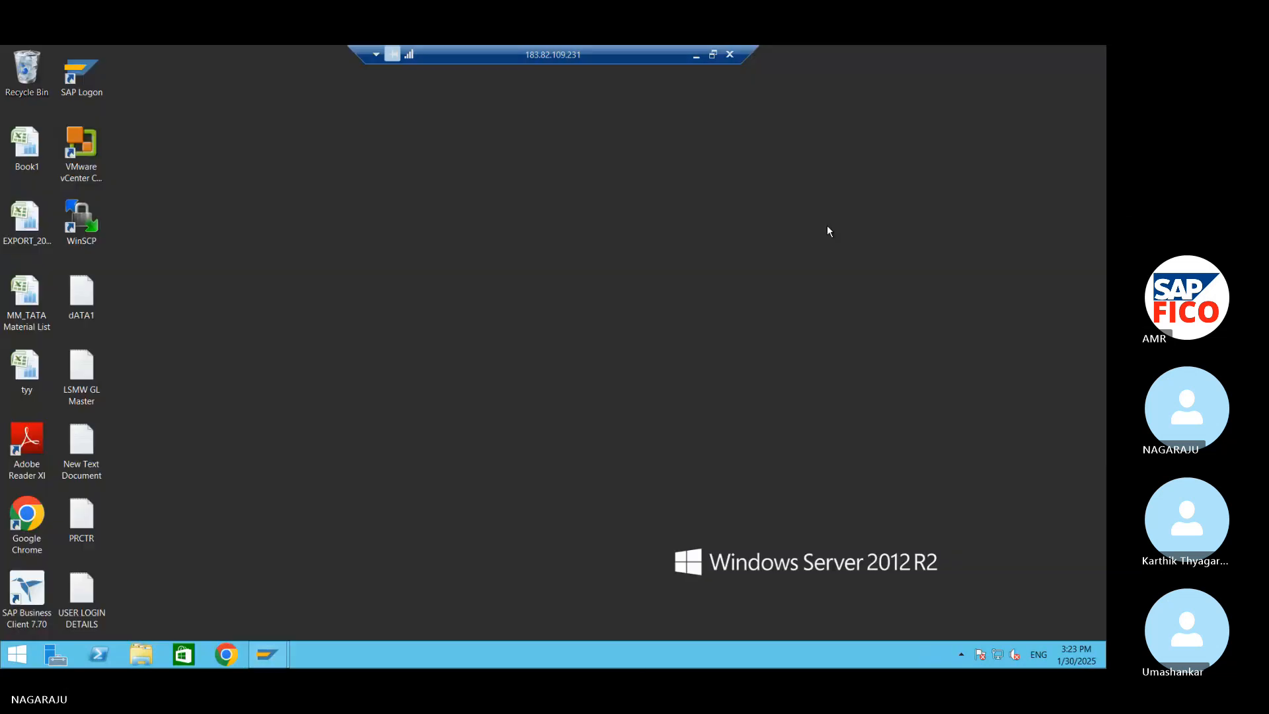
click(698, 55)
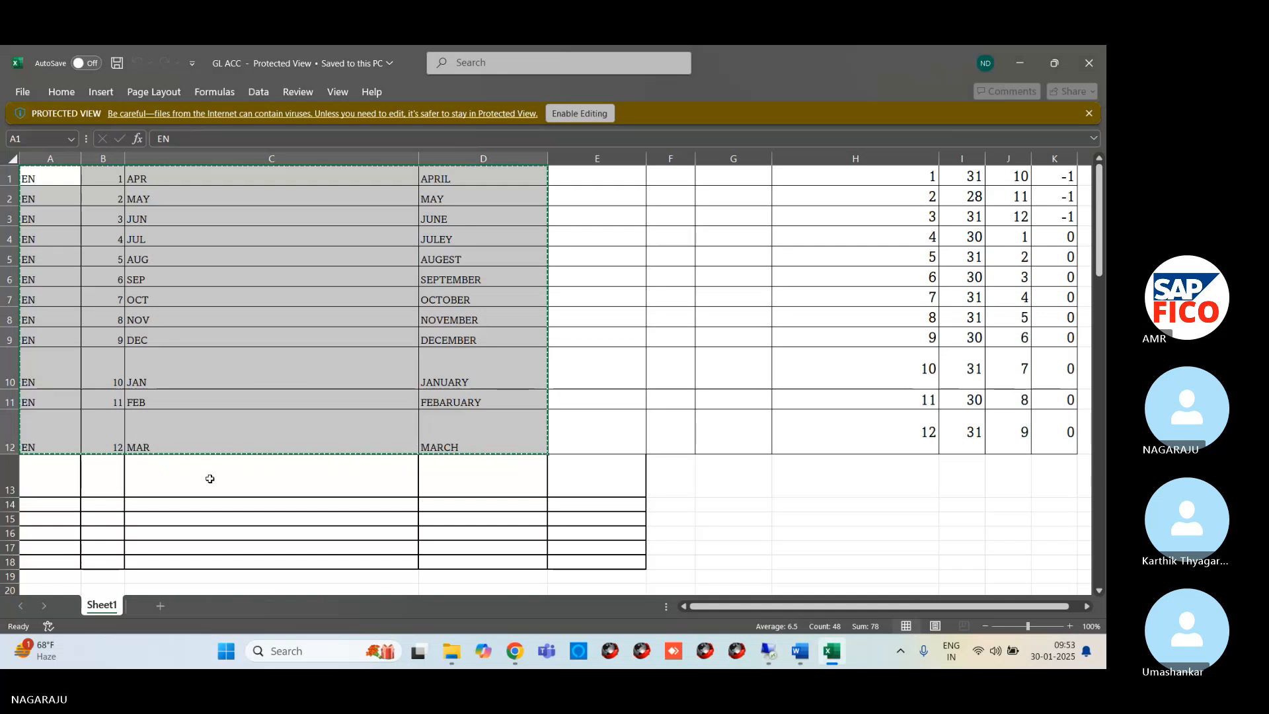
scroll(205, 477, down, 3)
scroll(205, 477, up, 3)
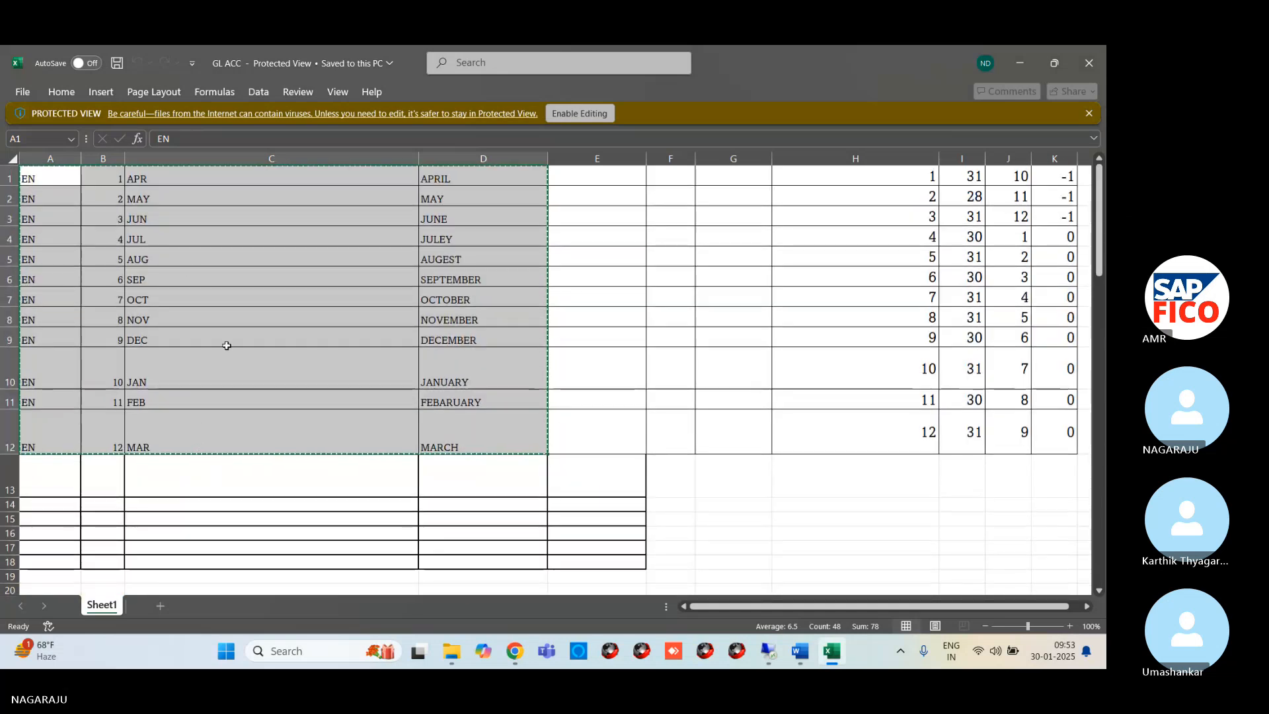
mouse_move(571, 653)
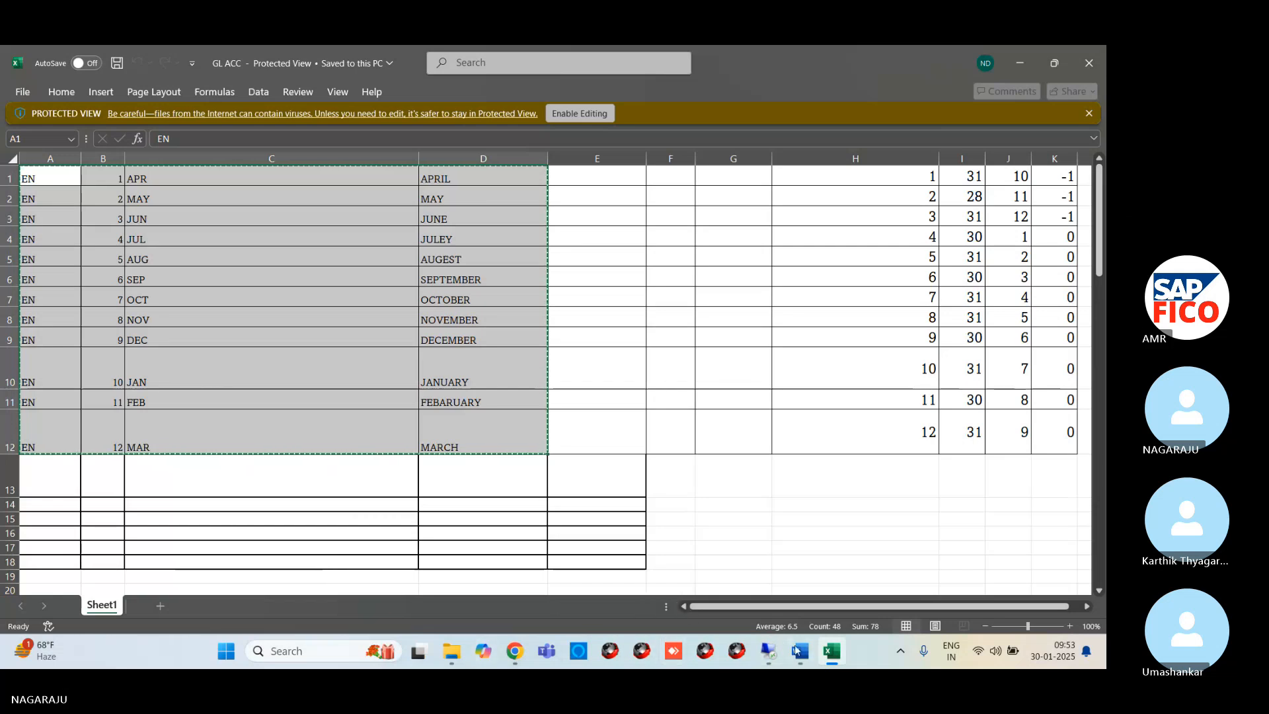
mouse_move(809, 660)
mouse_move(769, 651)
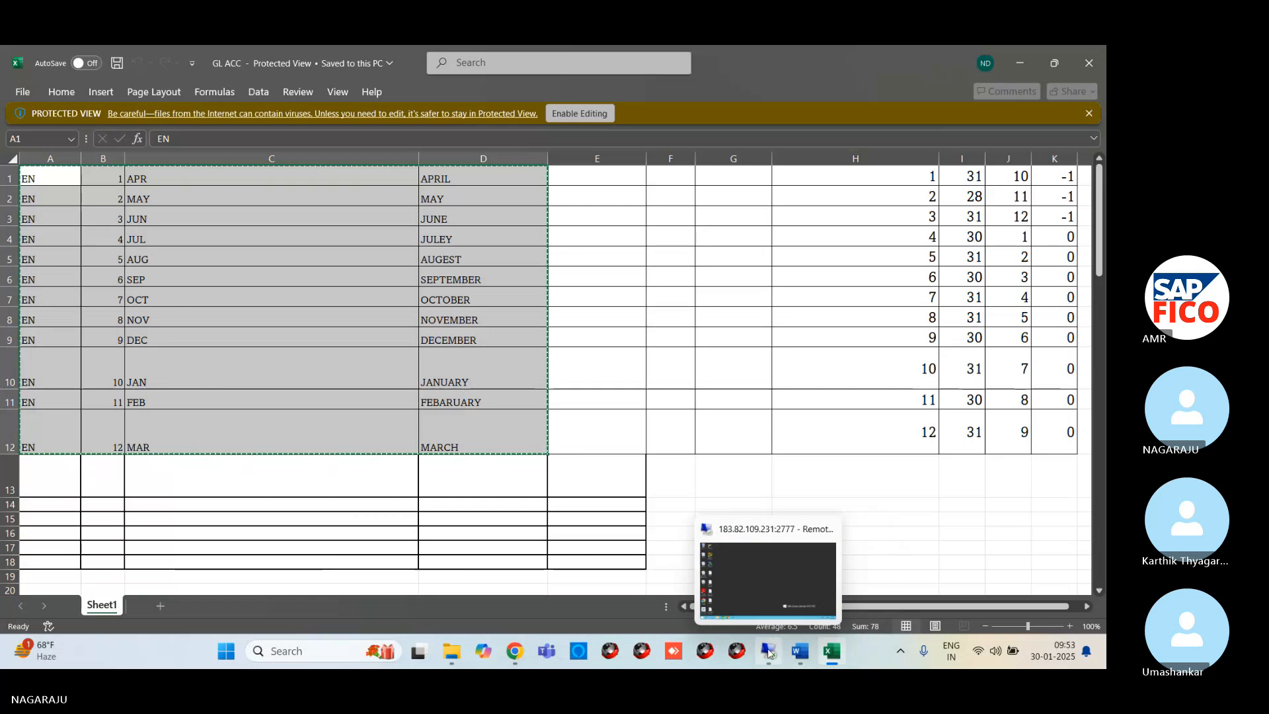
click(765, 586)
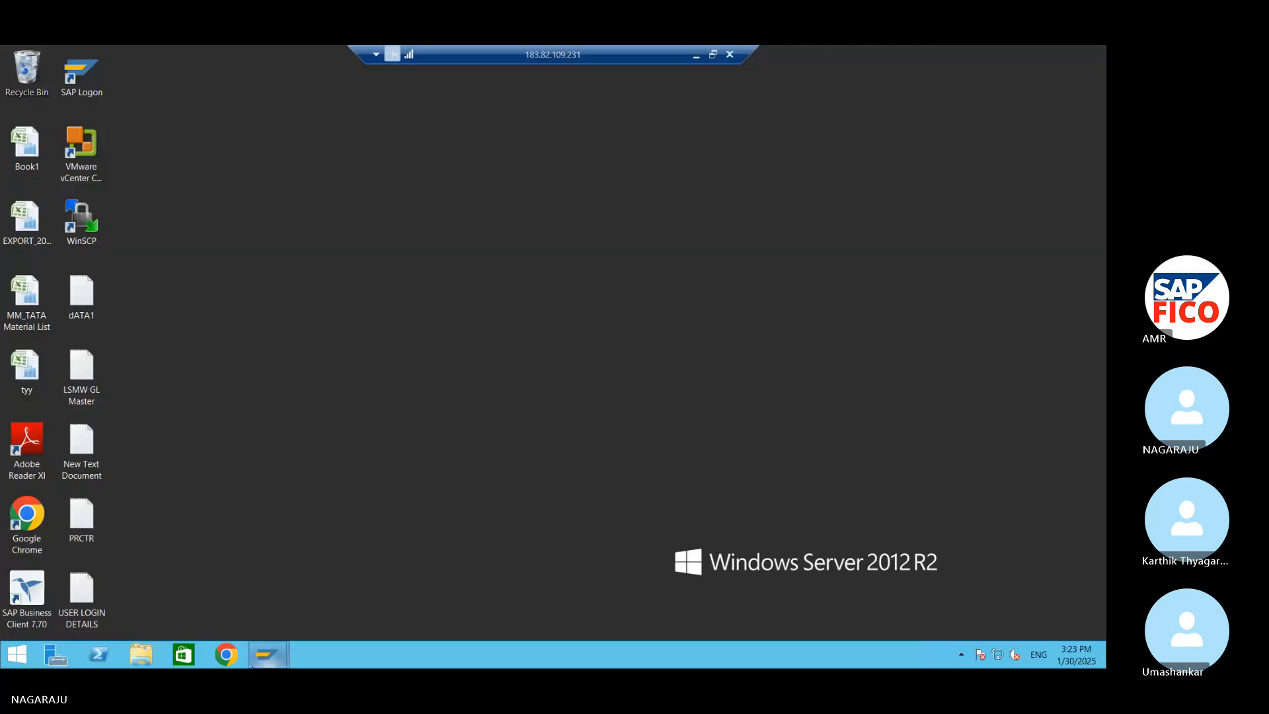
mouse_move(267, 662)
click(348, 584)
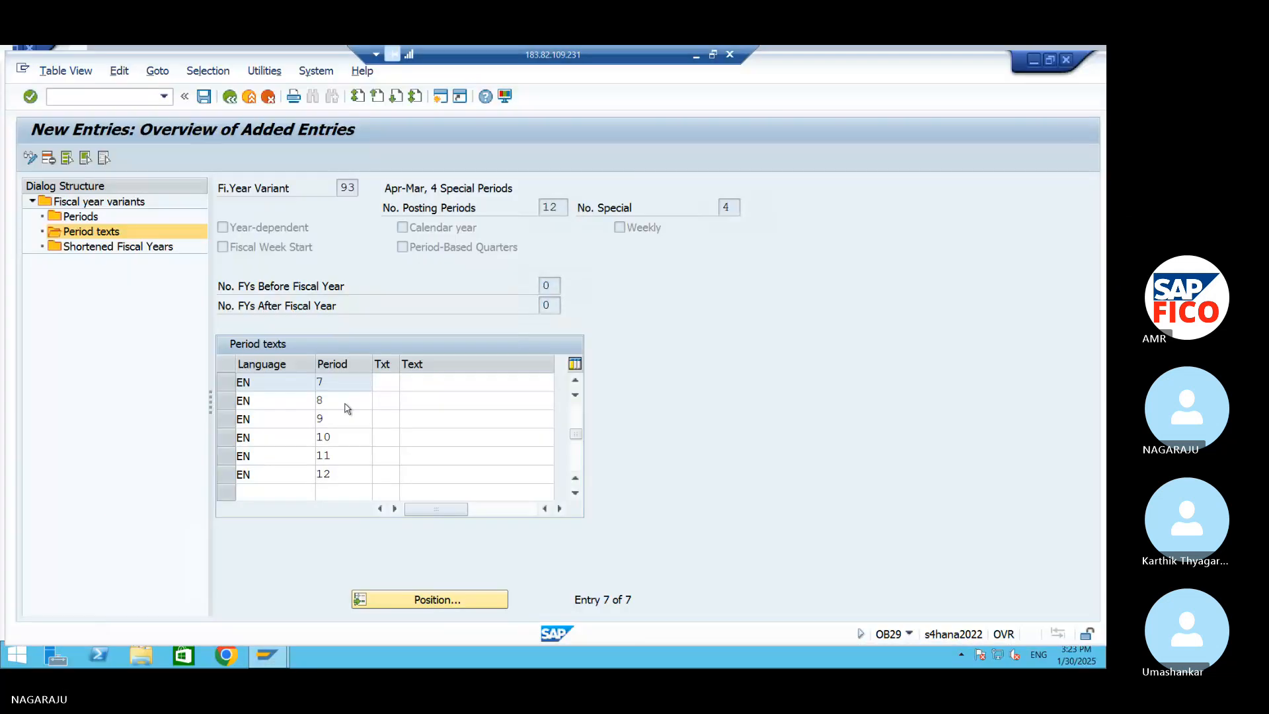
click(382, 379)
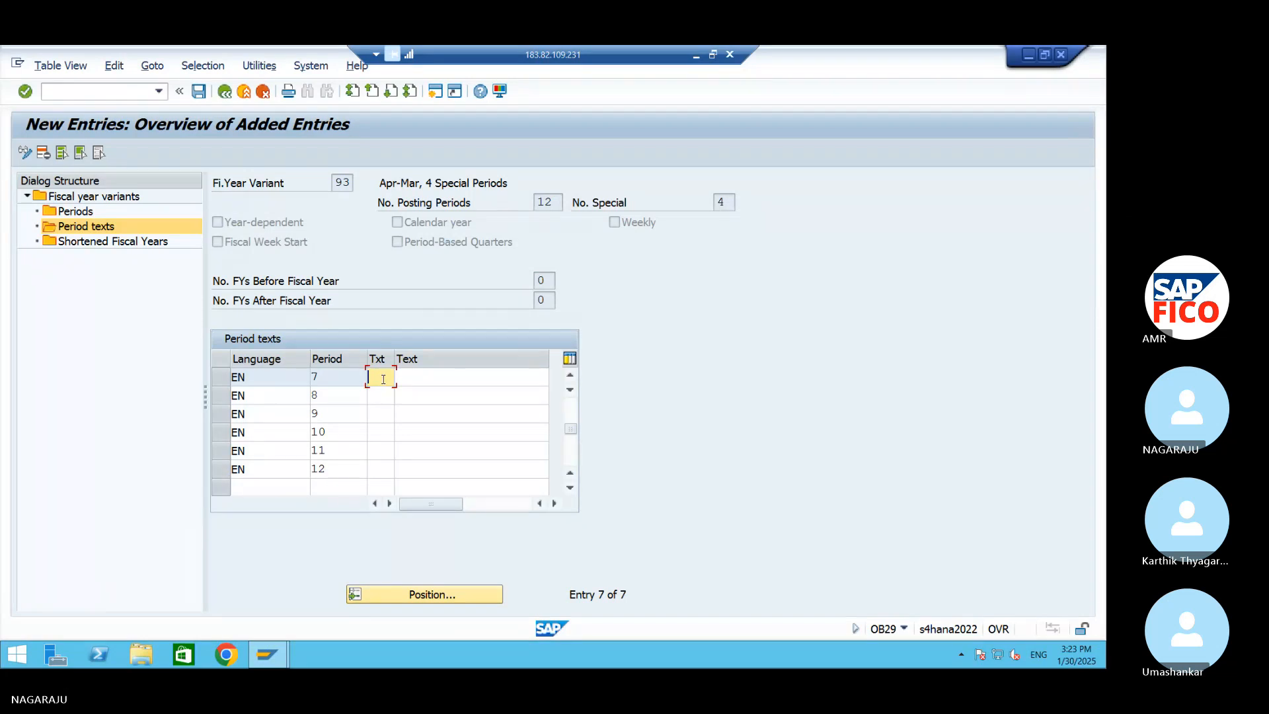
text(APR)
key(BackSpace)
key(BackSpace)
key(BackSpace)
click(416, 376)
click(372, 382)
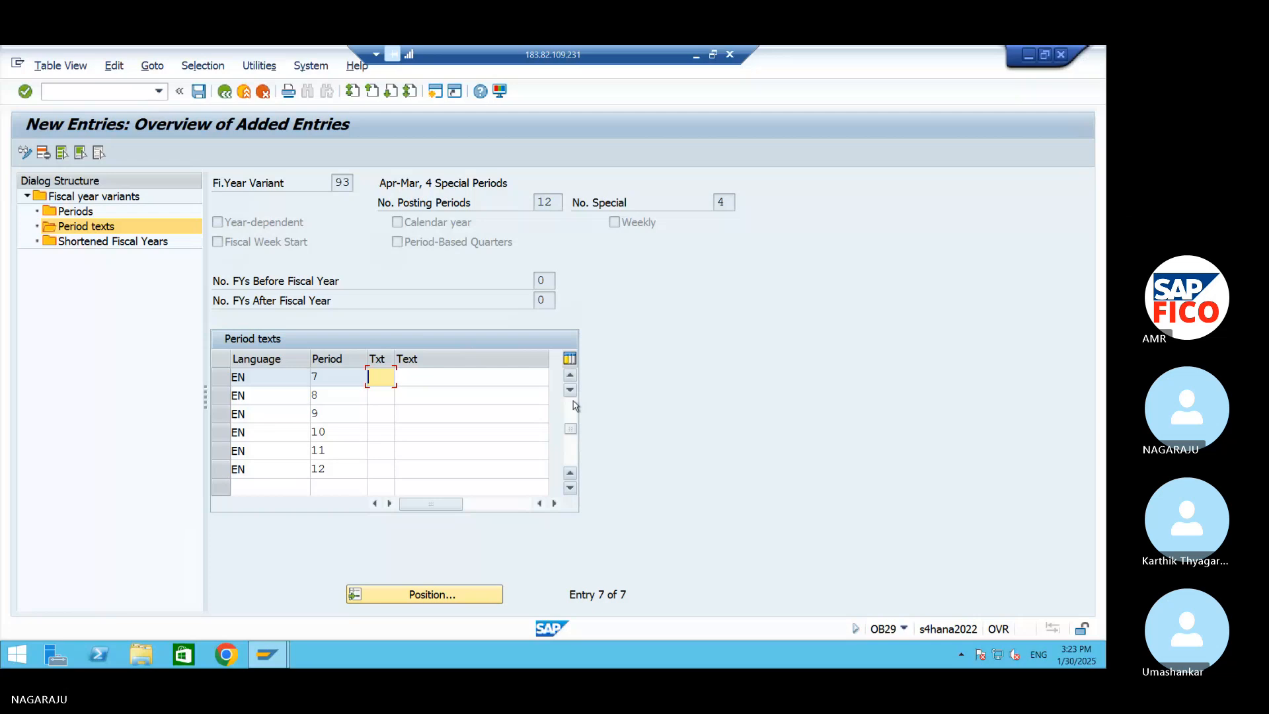
drag(574, 433, 573, 403)
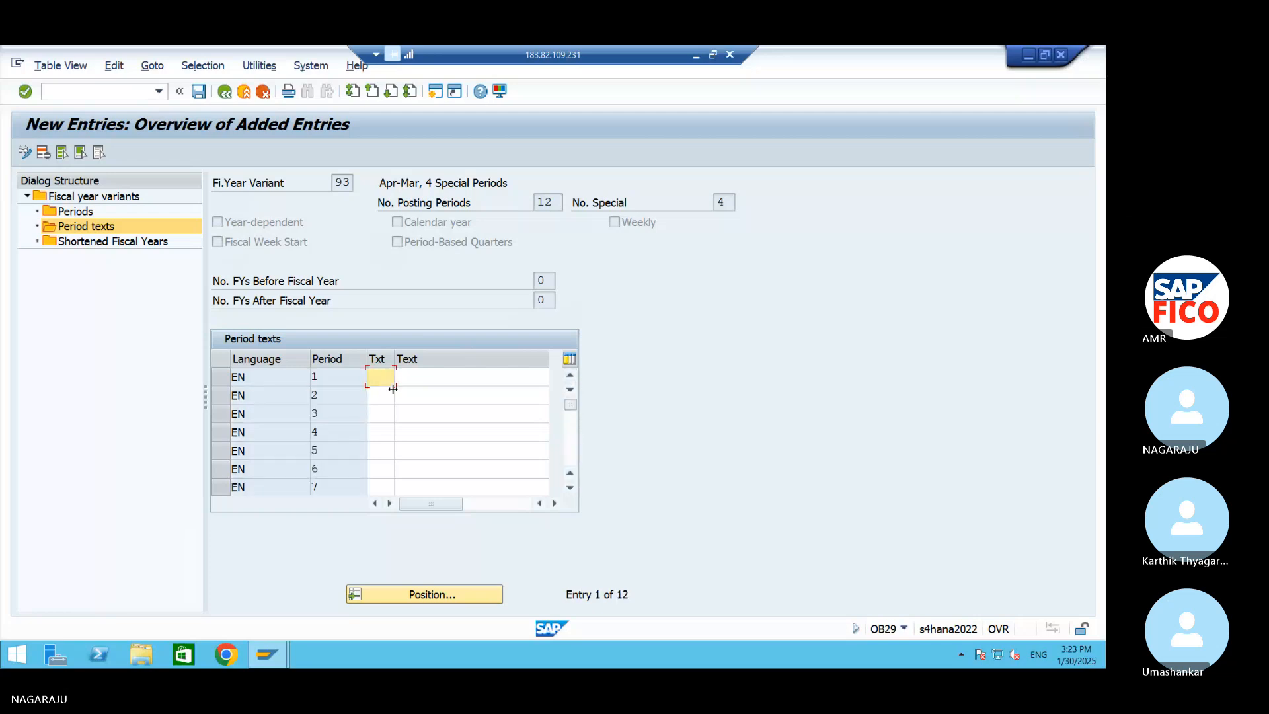
text(AP)
key(BackSpace)
key(BackSpace)
Check the month abbreviations in the GL ACC workbook and return to the SAP period texts
click(1028, 55)
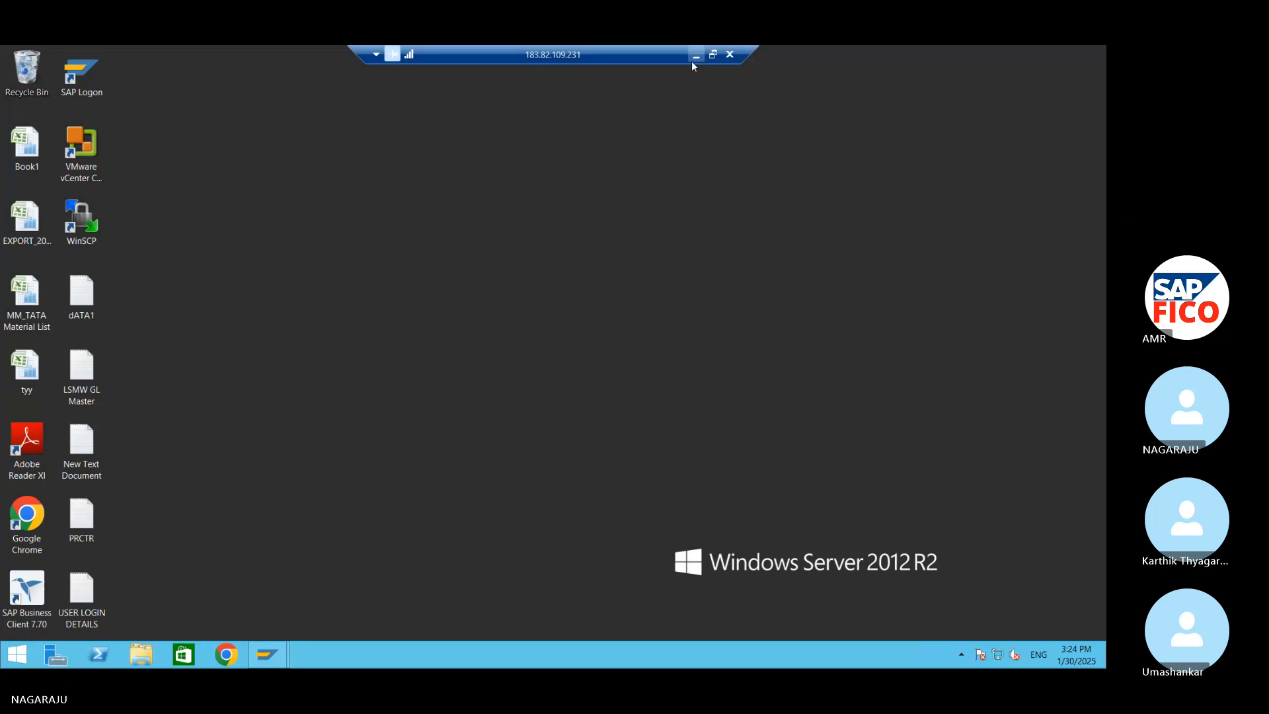
click(692, 61)
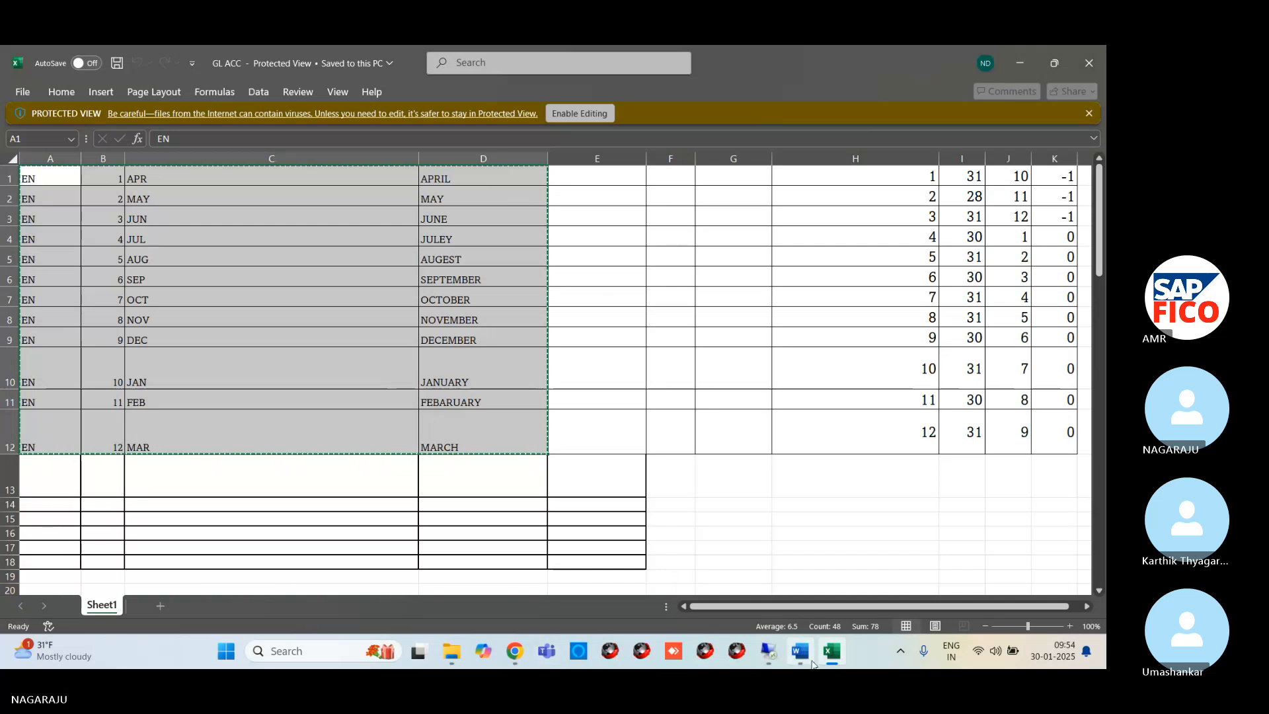
mouse_move(768, 651)
click(766, 597)
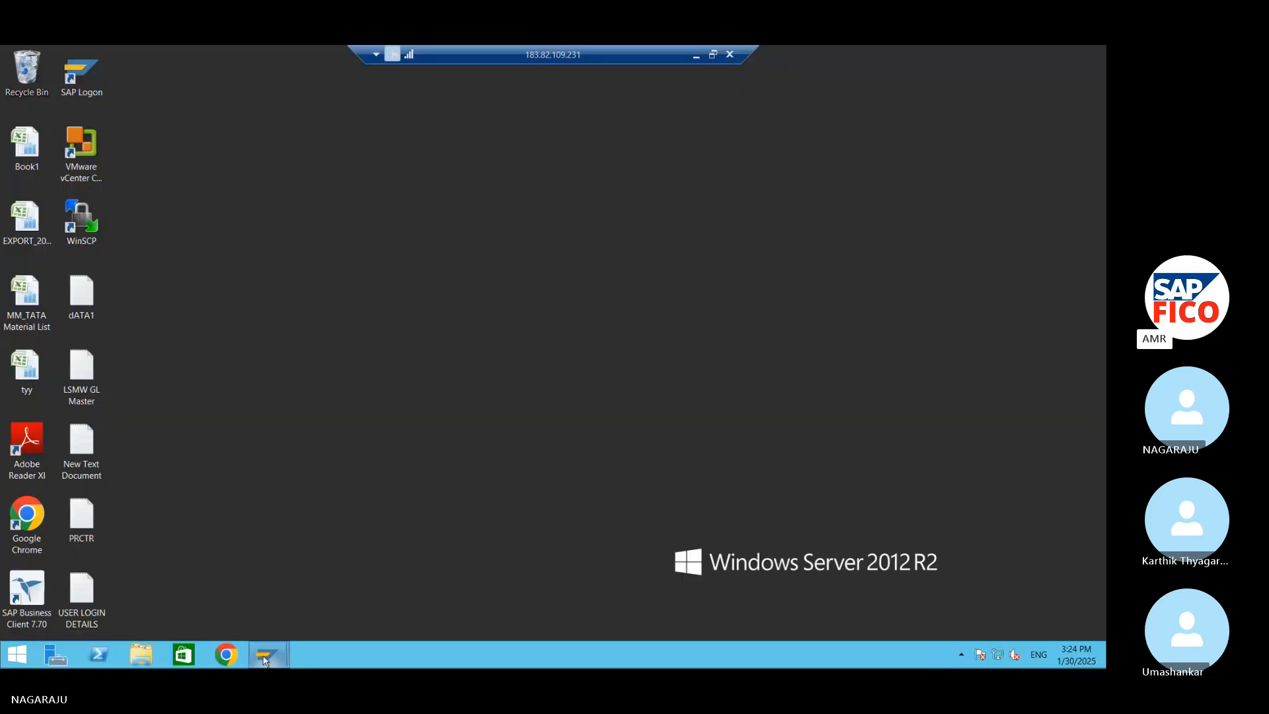
mouse_move(263, 660)
click(347, 582)
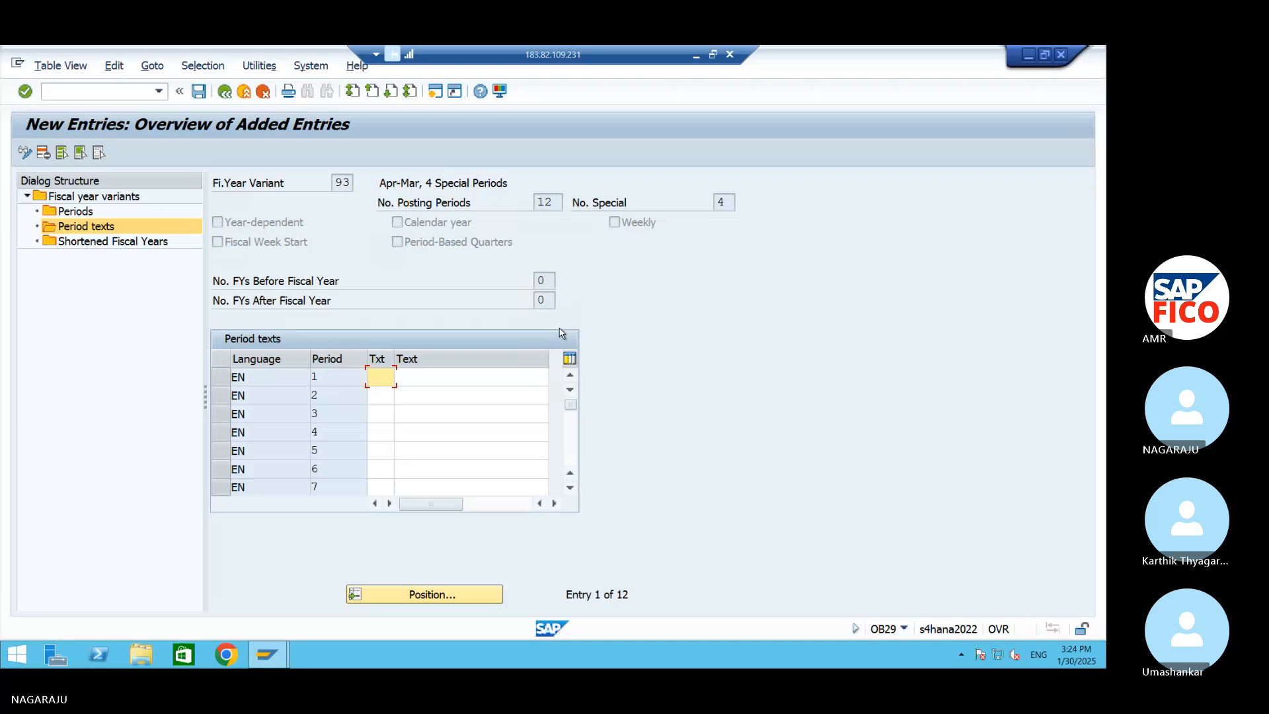
Enter the short texts APR, MAY and JUN for periods 1 to 3
text(APR)
click(384, 392)
text(MA)
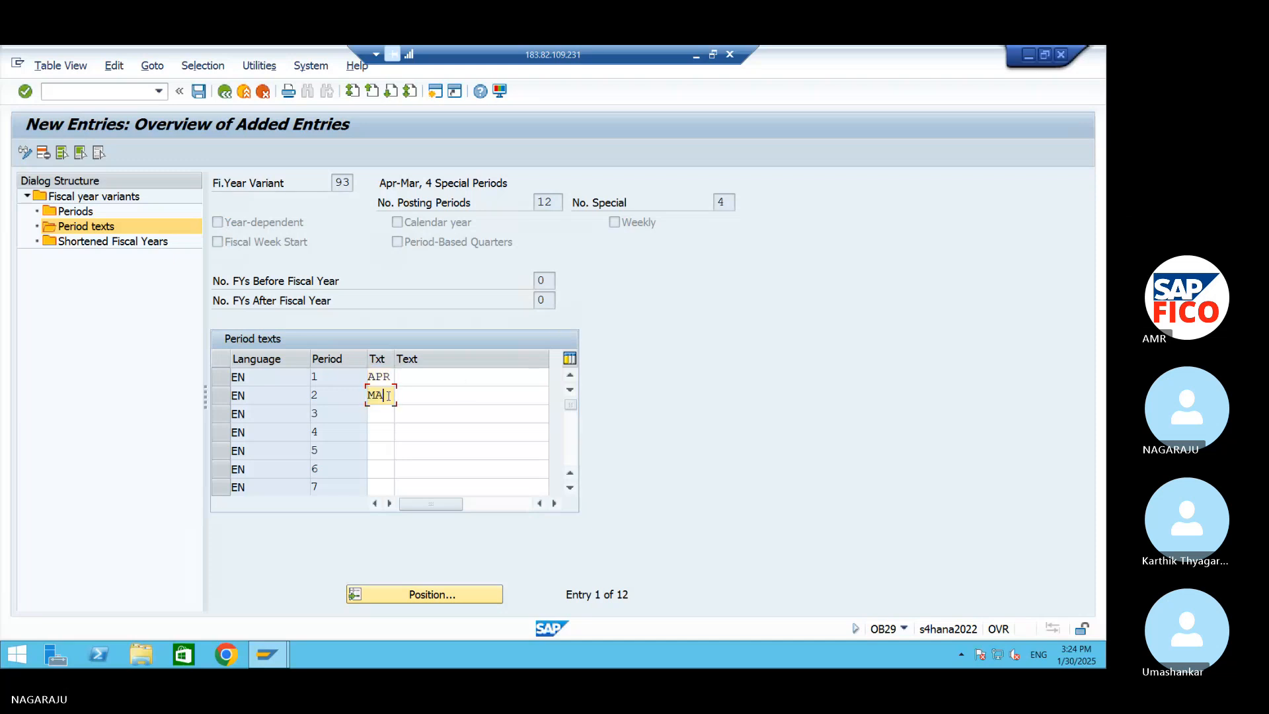
text(Y)
click(389, 416)
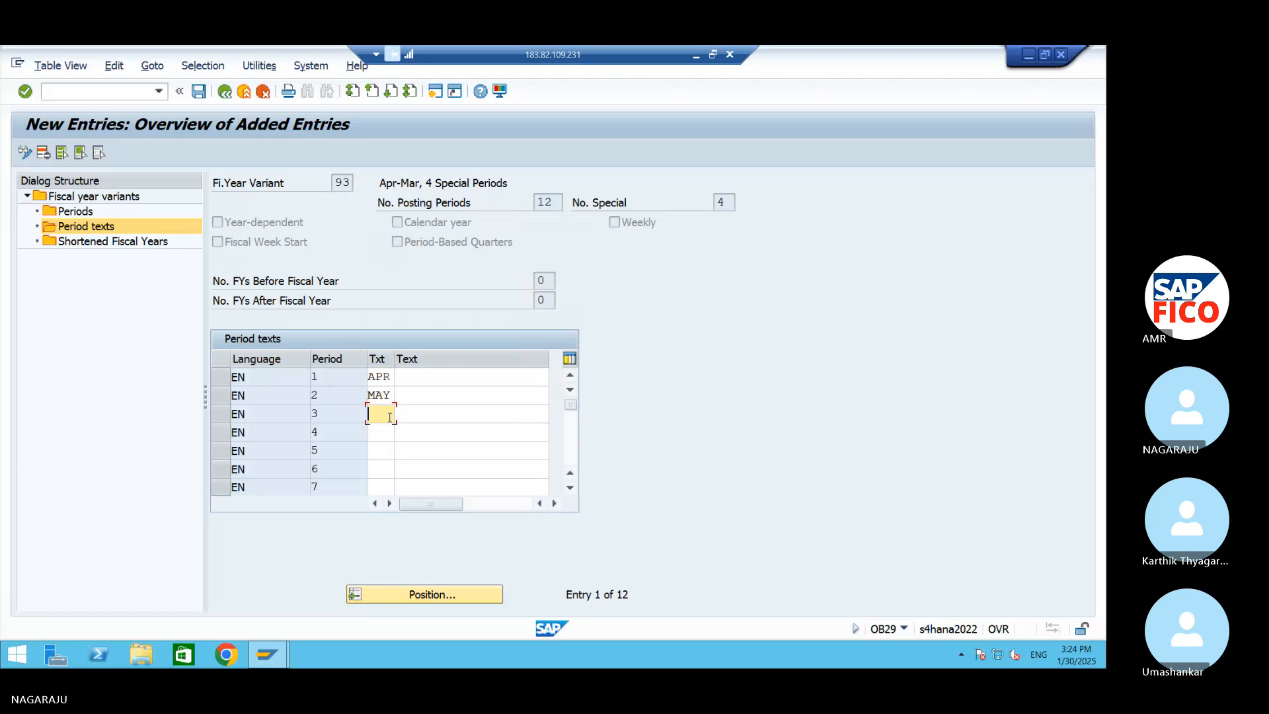
text(JUN)
Enter the short texts JUL, AUG and SEP for periods 4 to 6
click(379, 430)
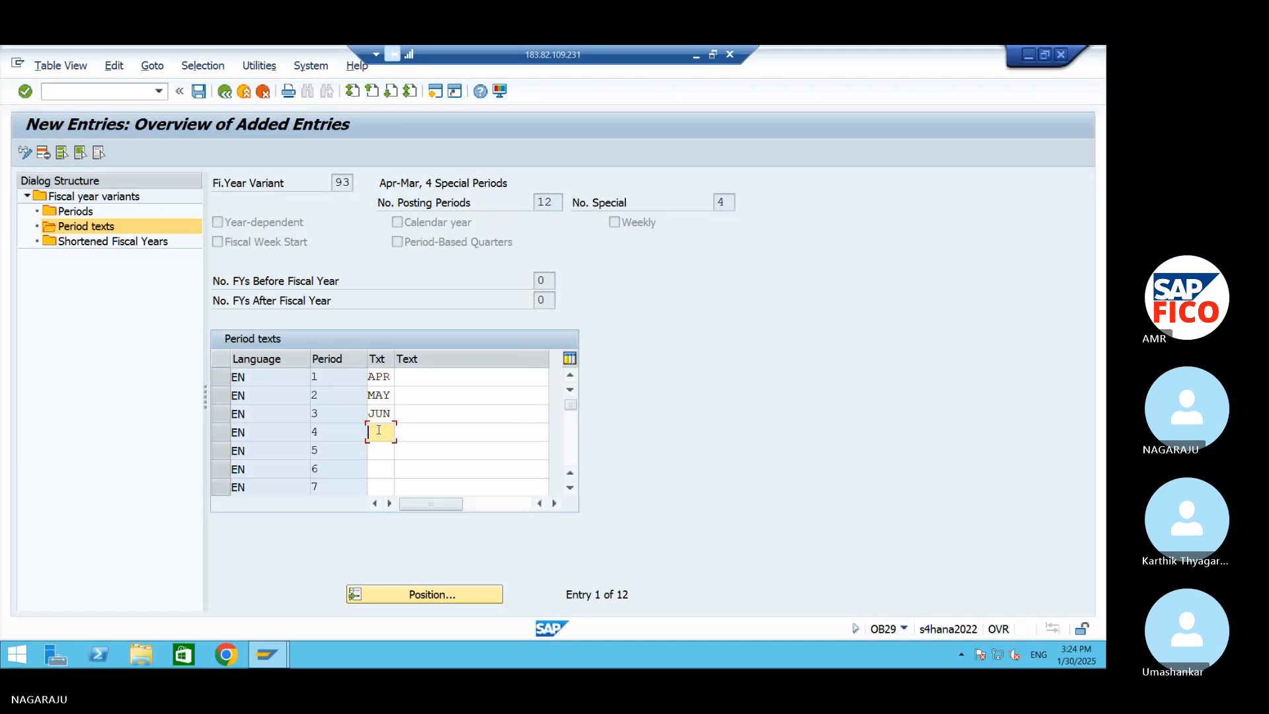
text(JUL)
click(384, 453)
text(A)
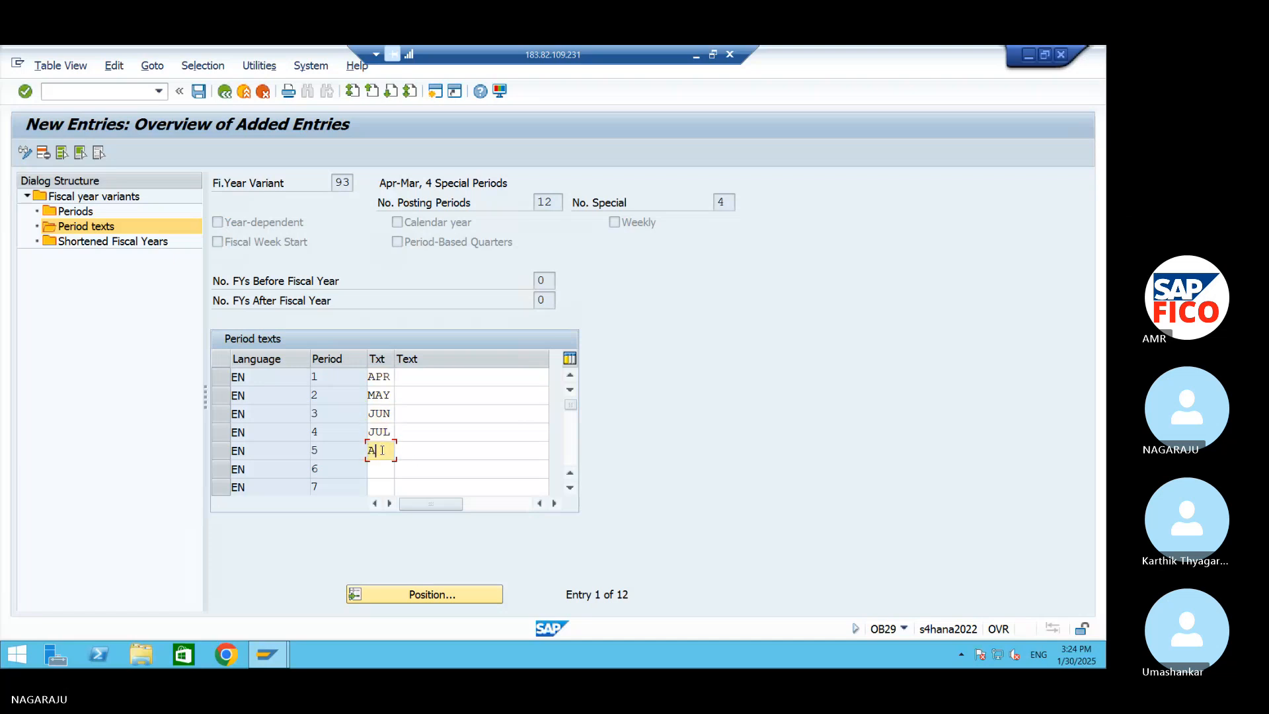
text(UG)
click(378, 467)
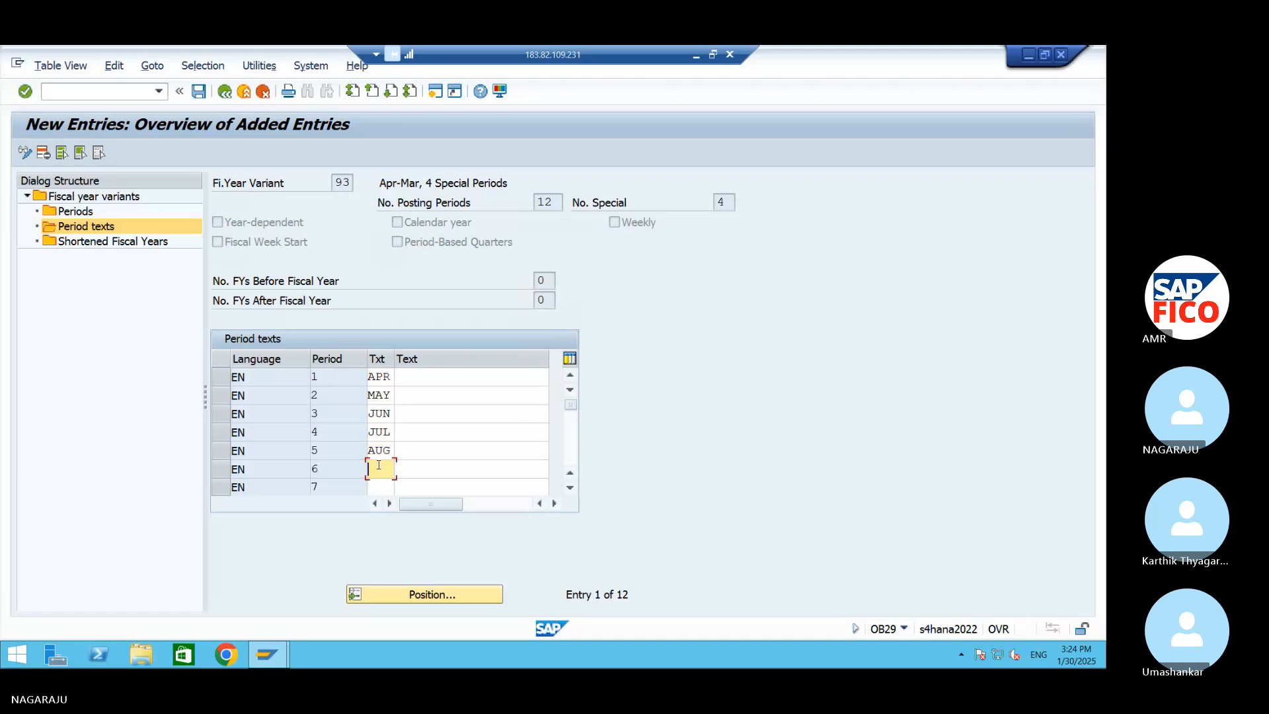
text(SEP)
Enter the short texts OCT and NOV for periods 7 and 8
drag(572, 405, 573, 430)
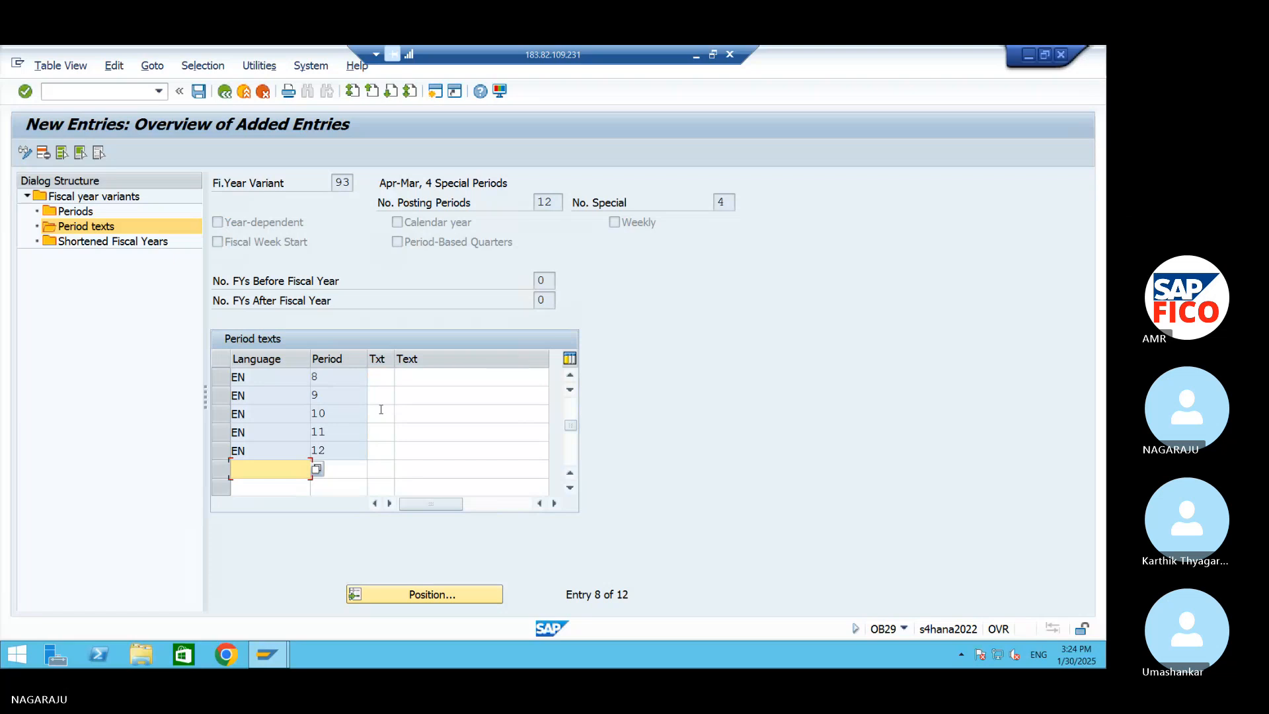
click(382, 378)
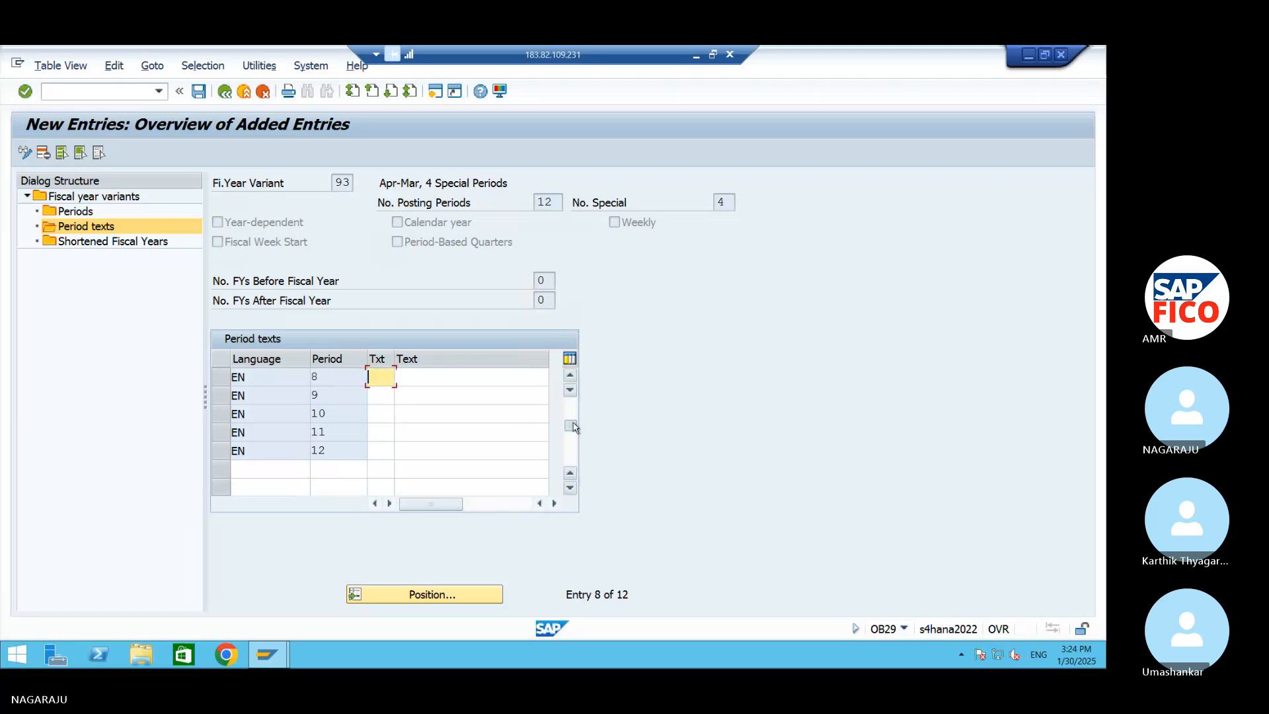
drag(577, 416, 575, 413)
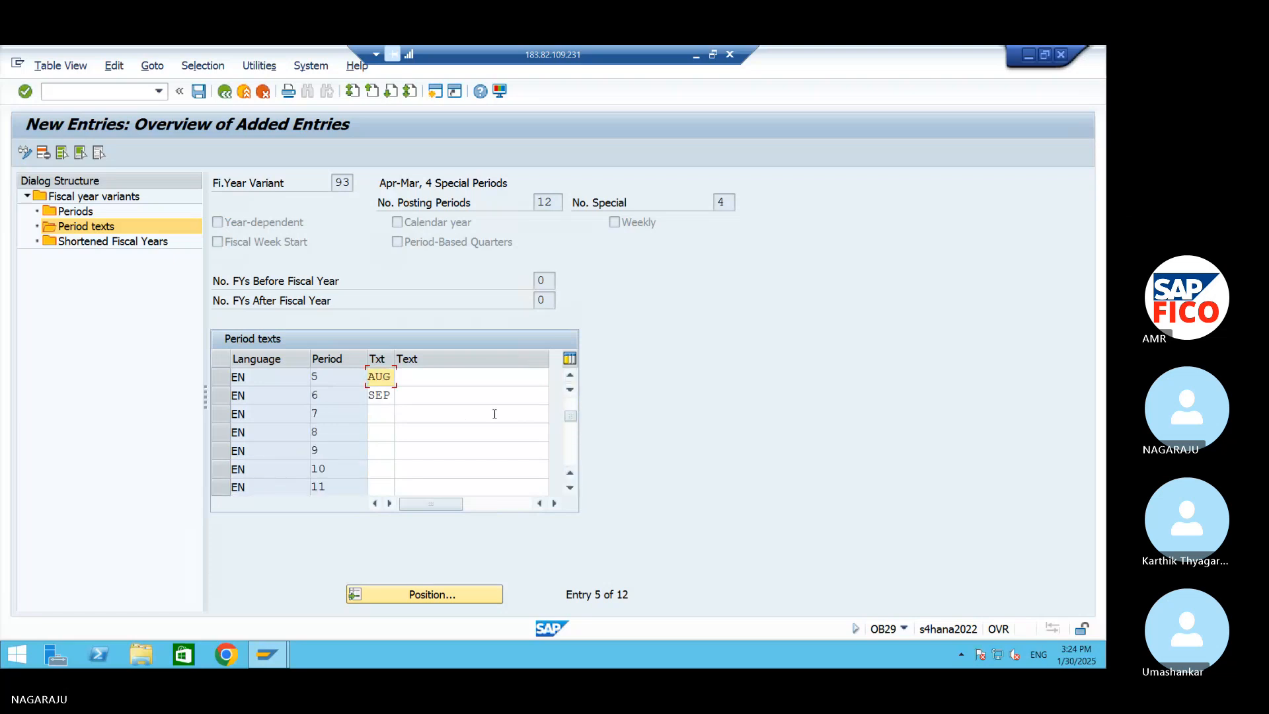
click(382, 413)
text(OCT)
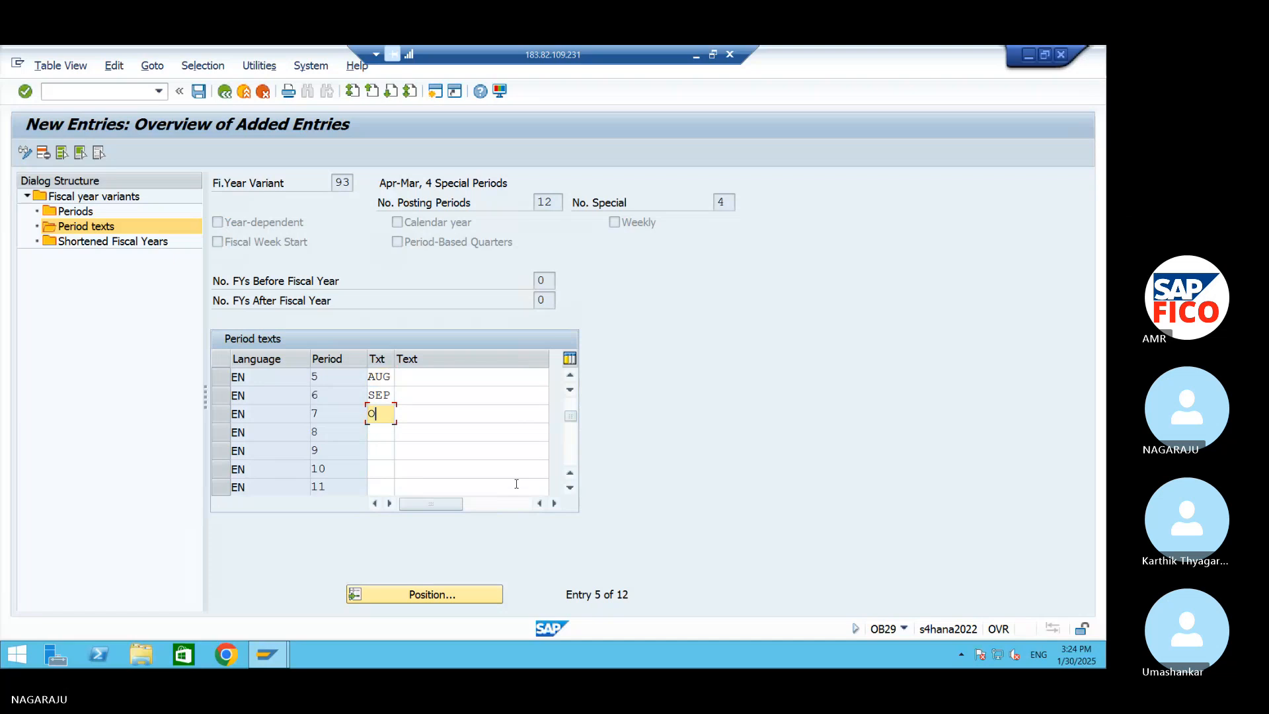
click(388, 439)
text(NOV)
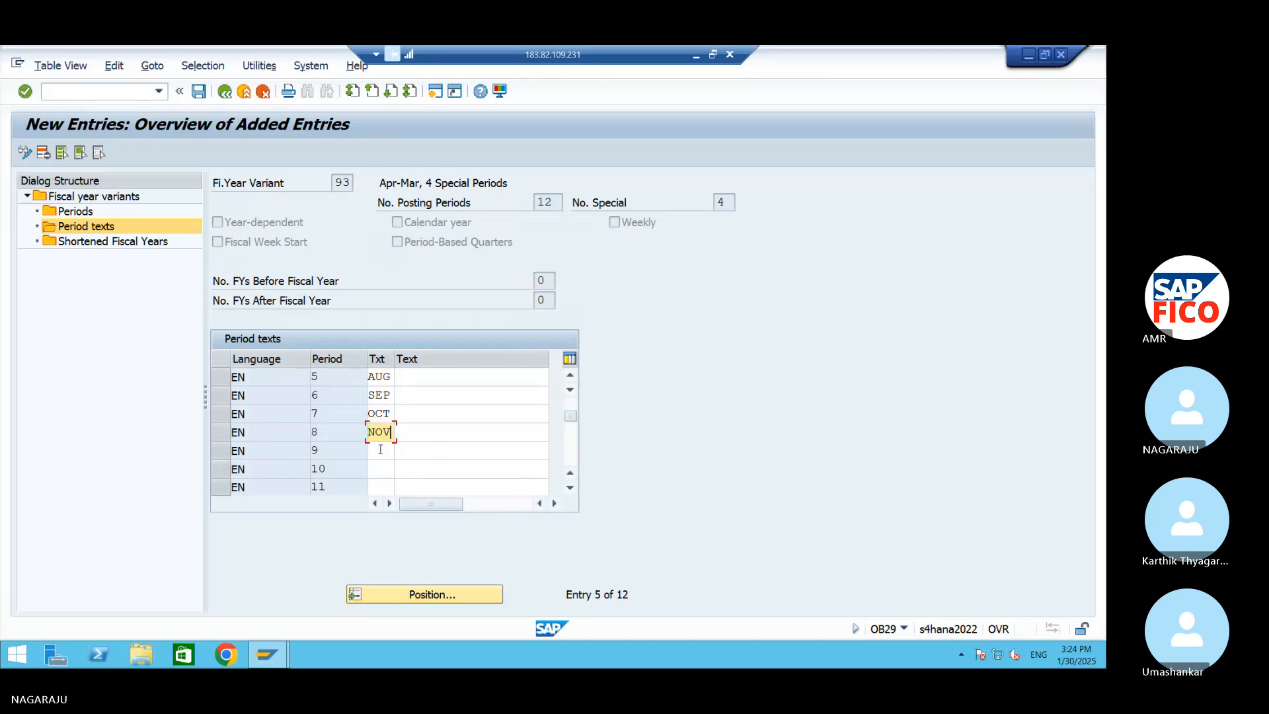
Enter the short texts DEC, JAN and FEB for periods 9 to 11
click(370, 454)
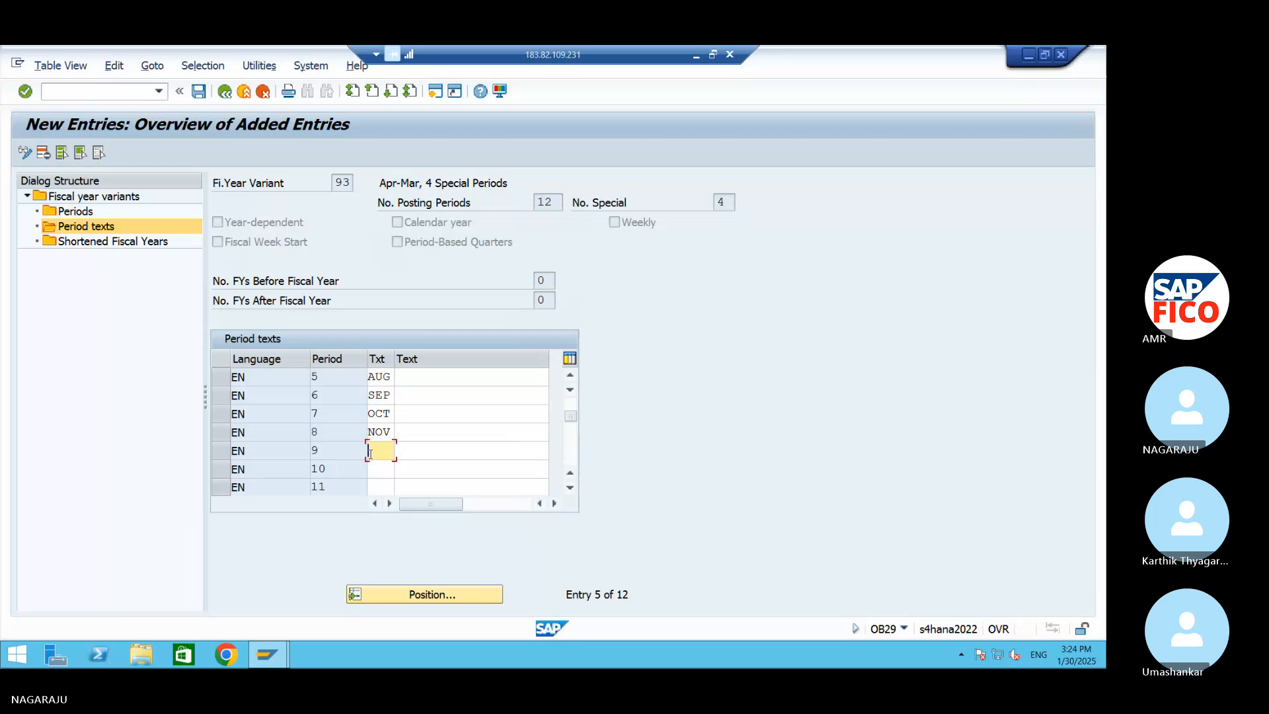
text(DEC)
click(393, 463)
text(JA)
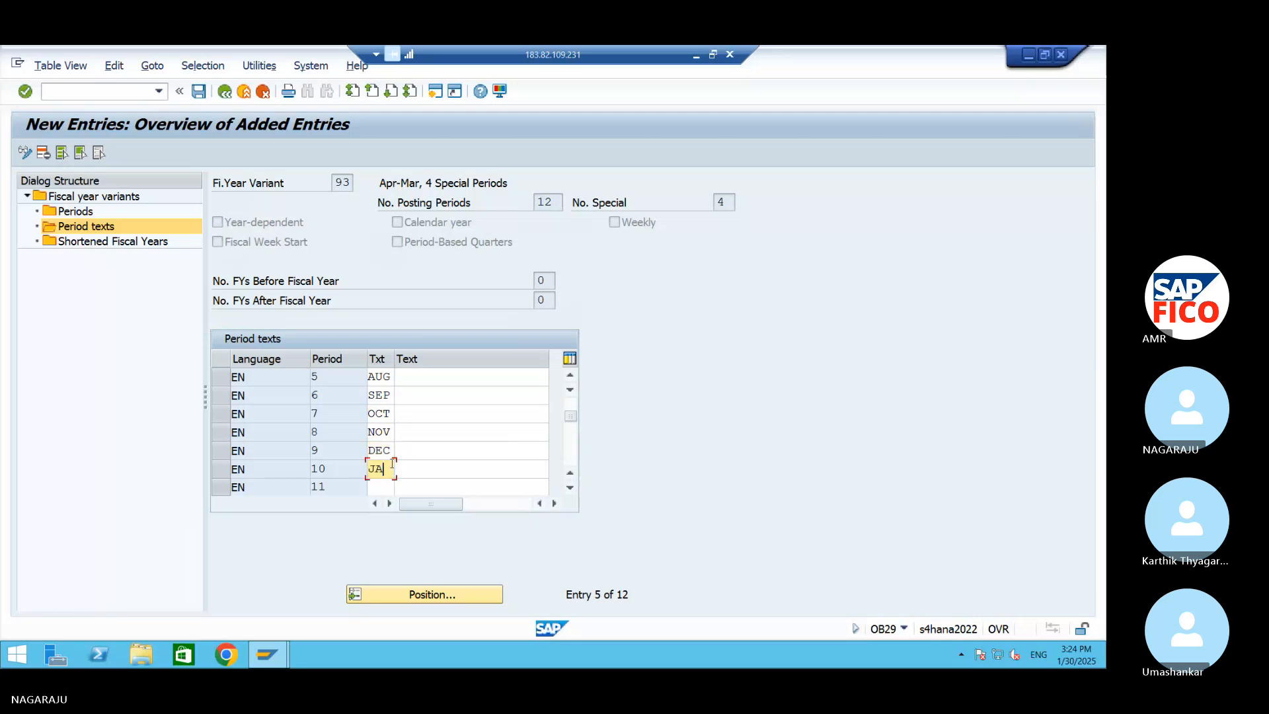
text(N)
click(391, 488)
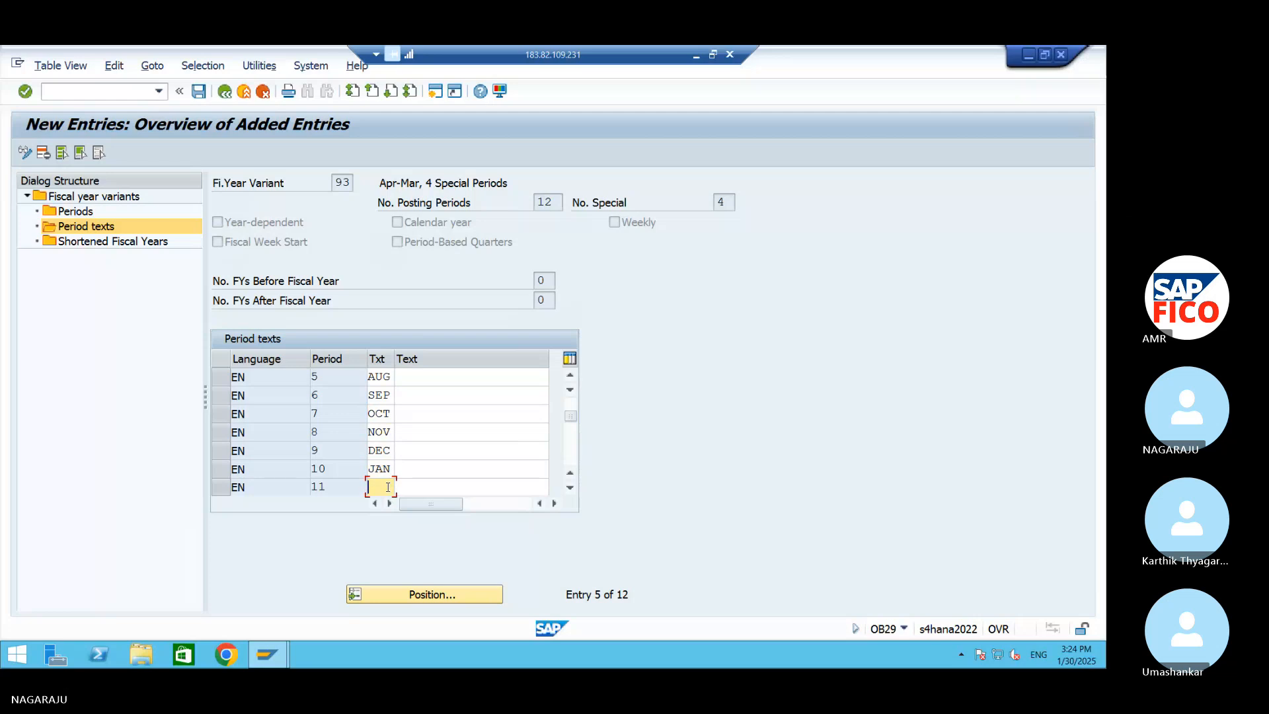
text(FEB)
Enter the short text MAR for period 12
click(571, 486)
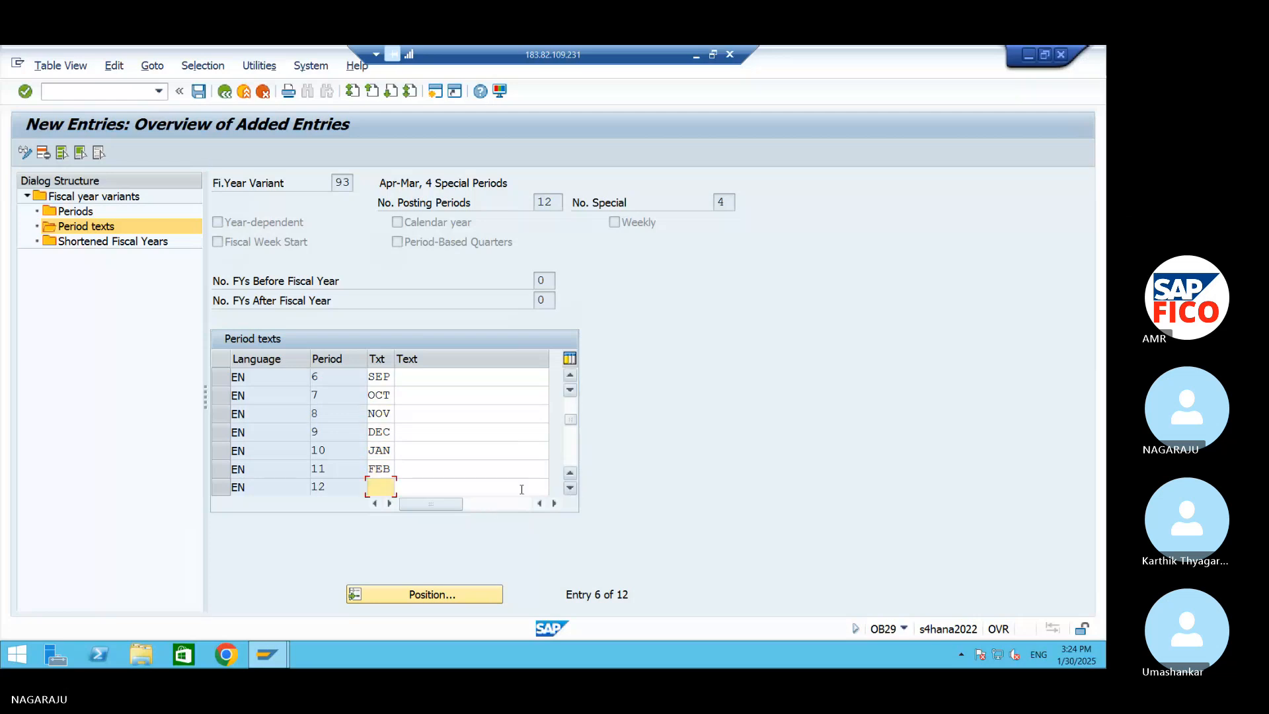
key(BackSpace)
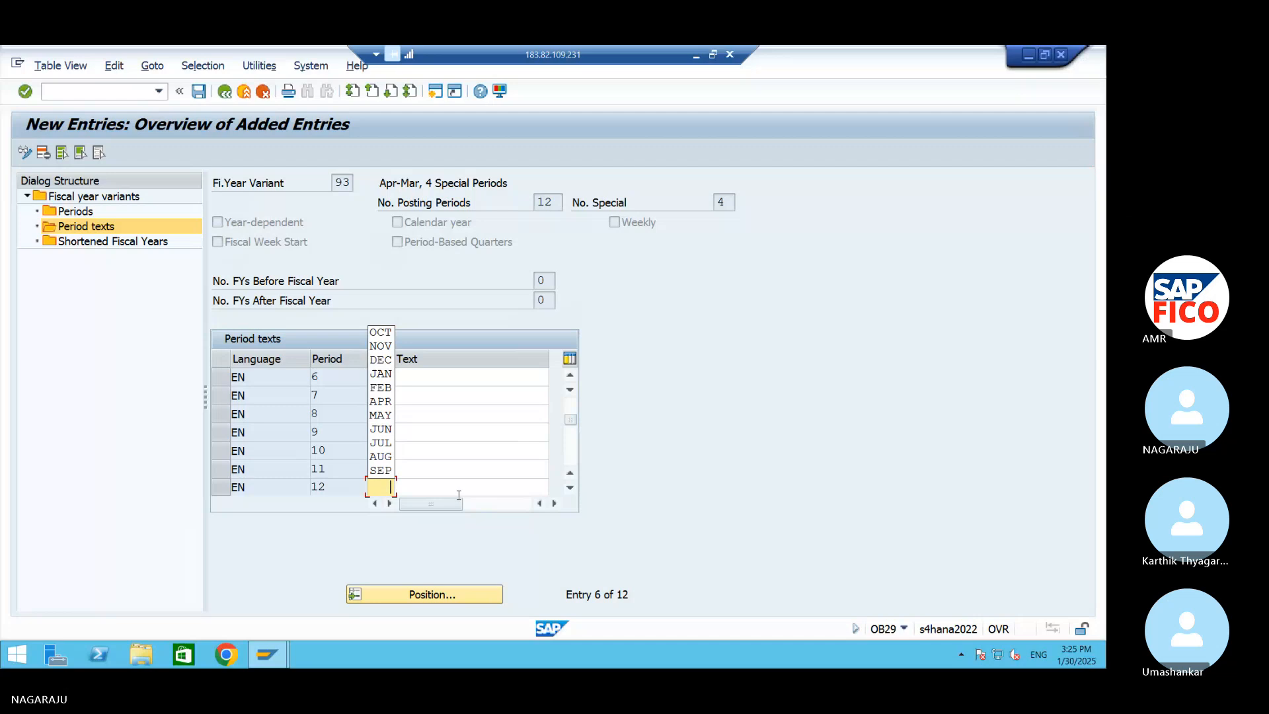
key(Escape)
key(BackSpace)
mouse_move(570, 420)
mouse_down()
mouse_move(571, 443)
mouse_move(571, 421)
mouse_up()
click(391, 469)
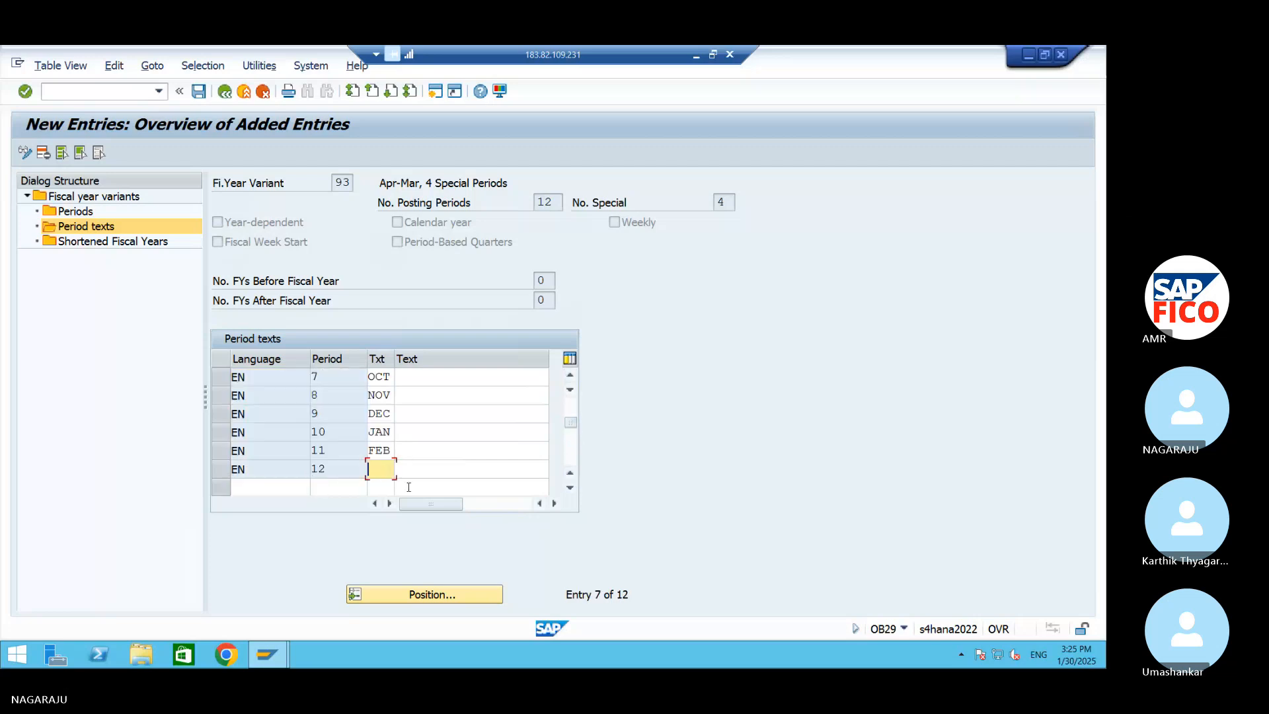
text(MAR)
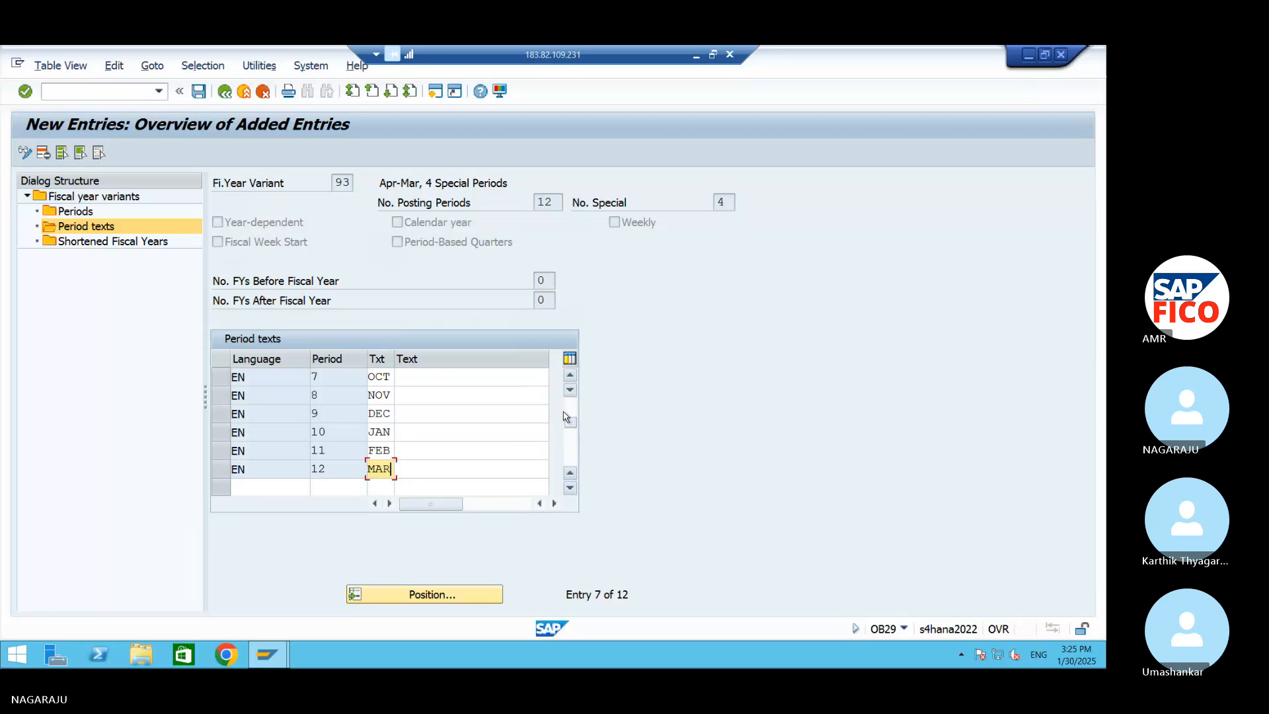
Review the full month names in the GL ACC workbook and return to period 1's long text in SAP
drag(570, 422, 577, 398)
click(429, 375)
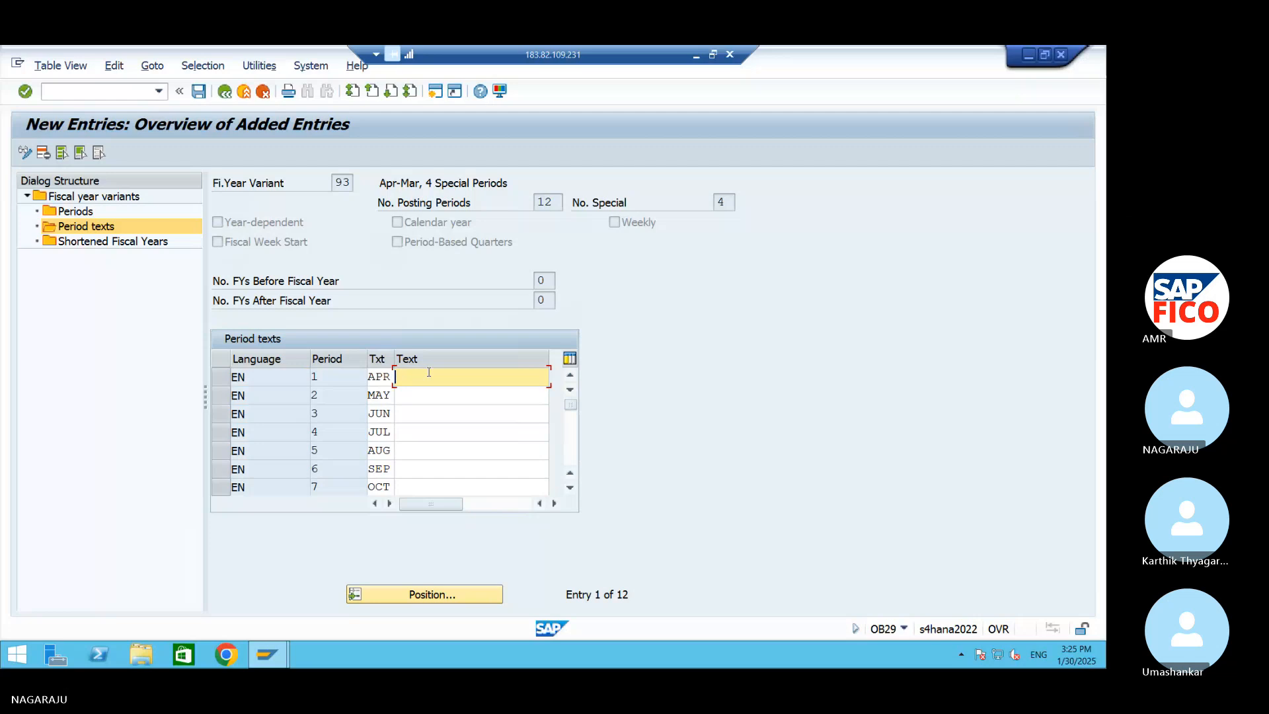
click(1030, 51)
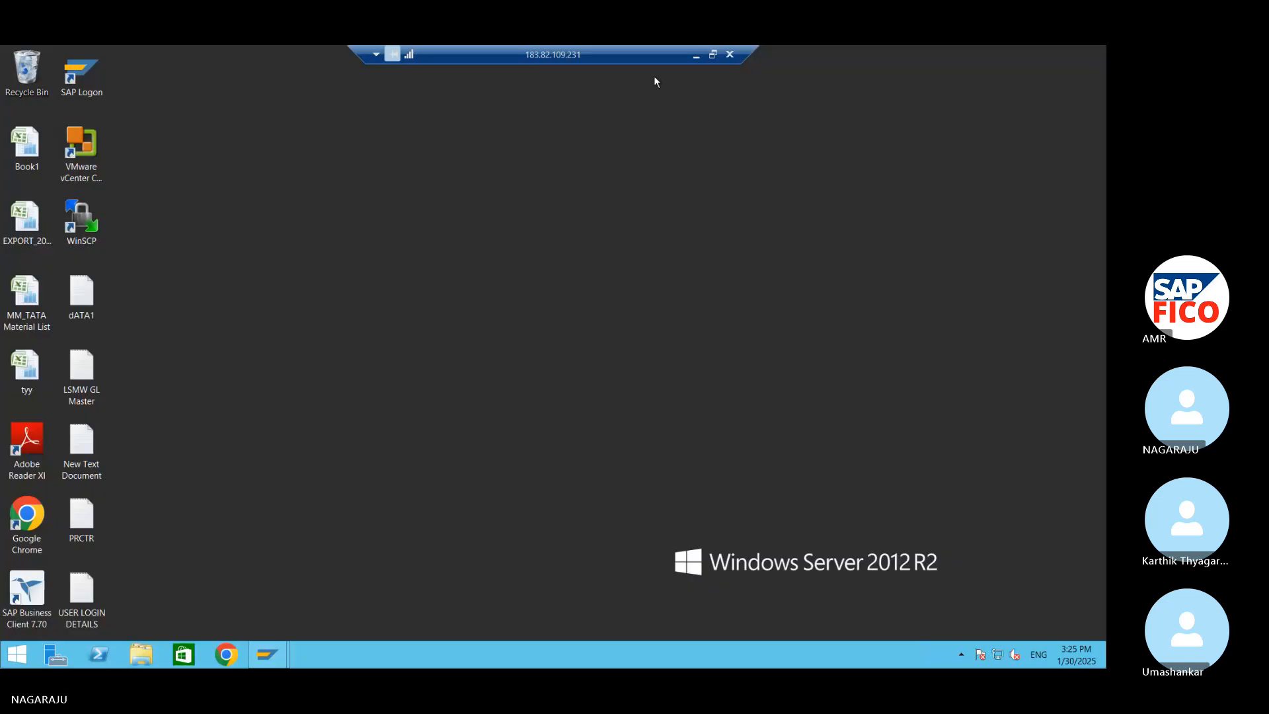
click(696, 55)
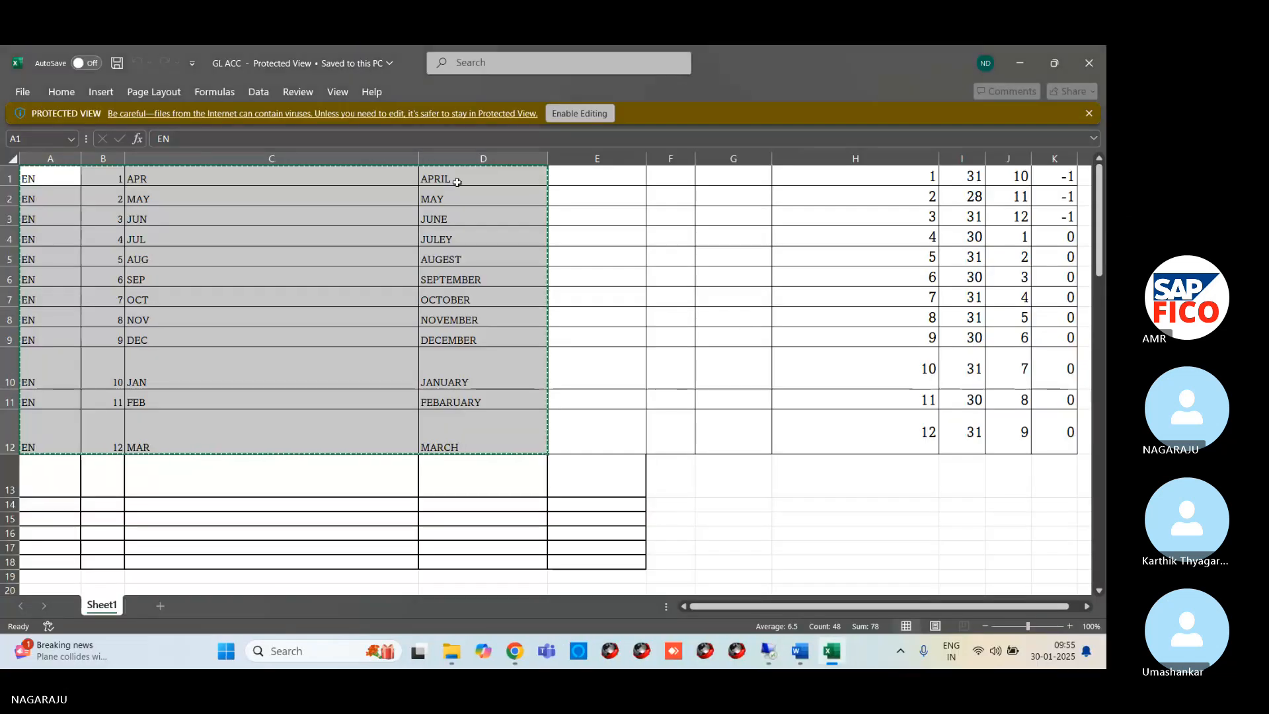
click(457, 183)
click(451, 200)
click(457, 253)
click(464, 310)
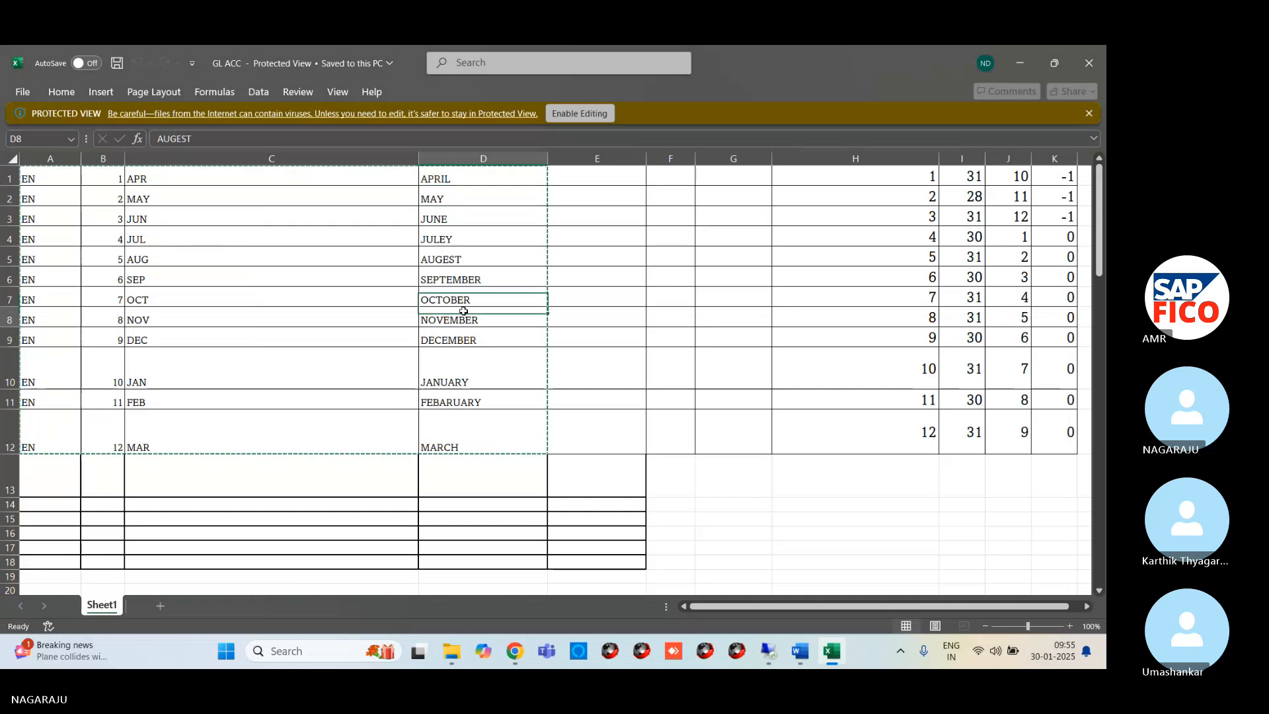
key(alt+Tab)
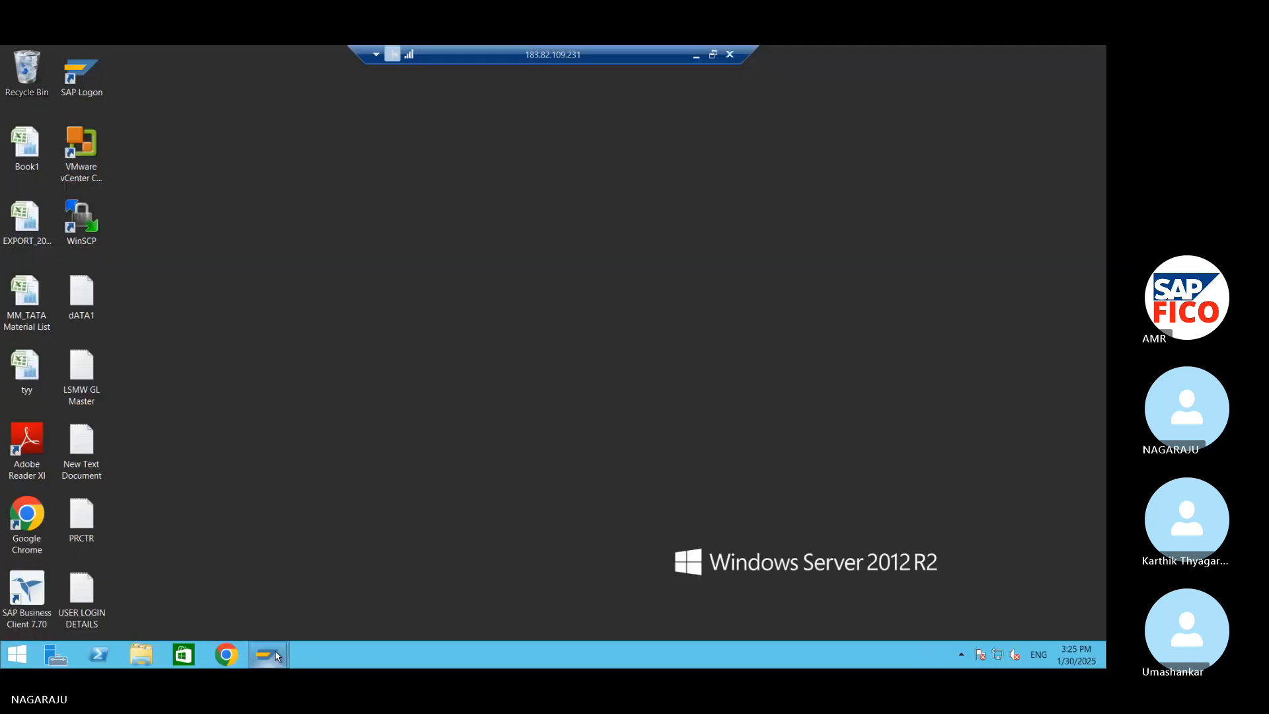
mouse_move(275, 653)
click(343, 596)
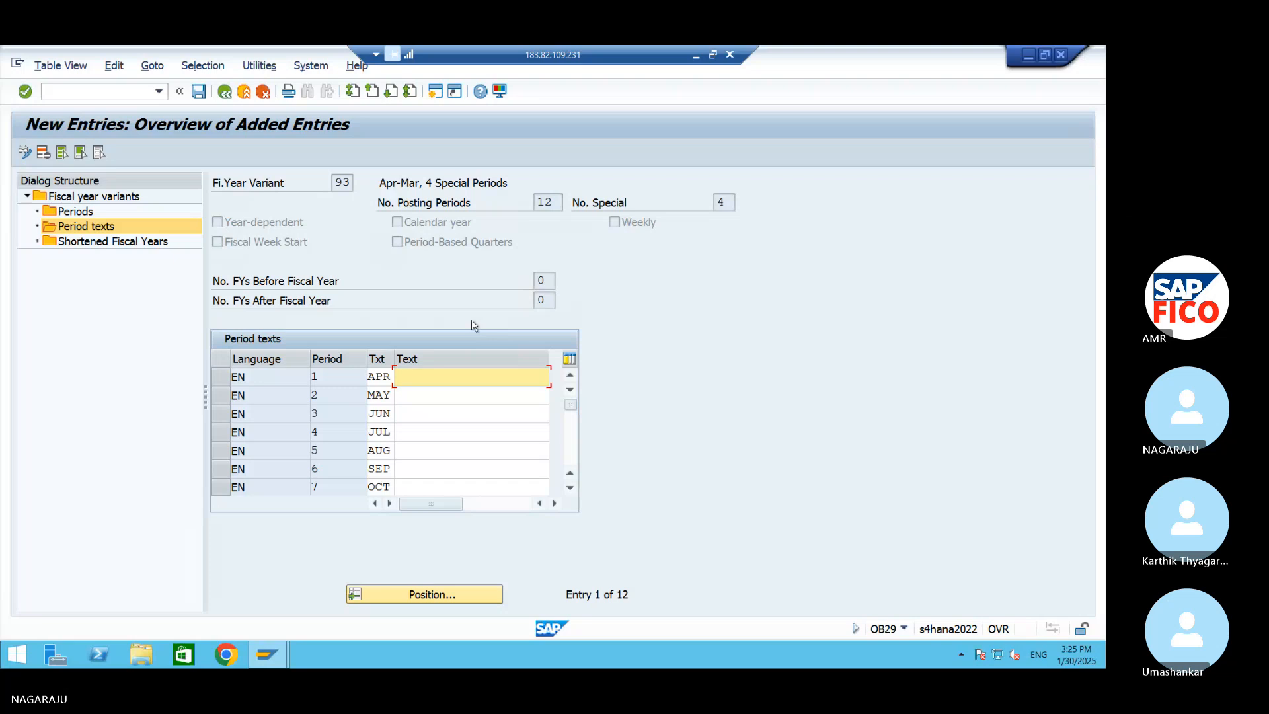
Enter the long texts APRIL, MAY and JUNE for periods 1 to 3
text(APRIL)
click(466, 389)
text(M)
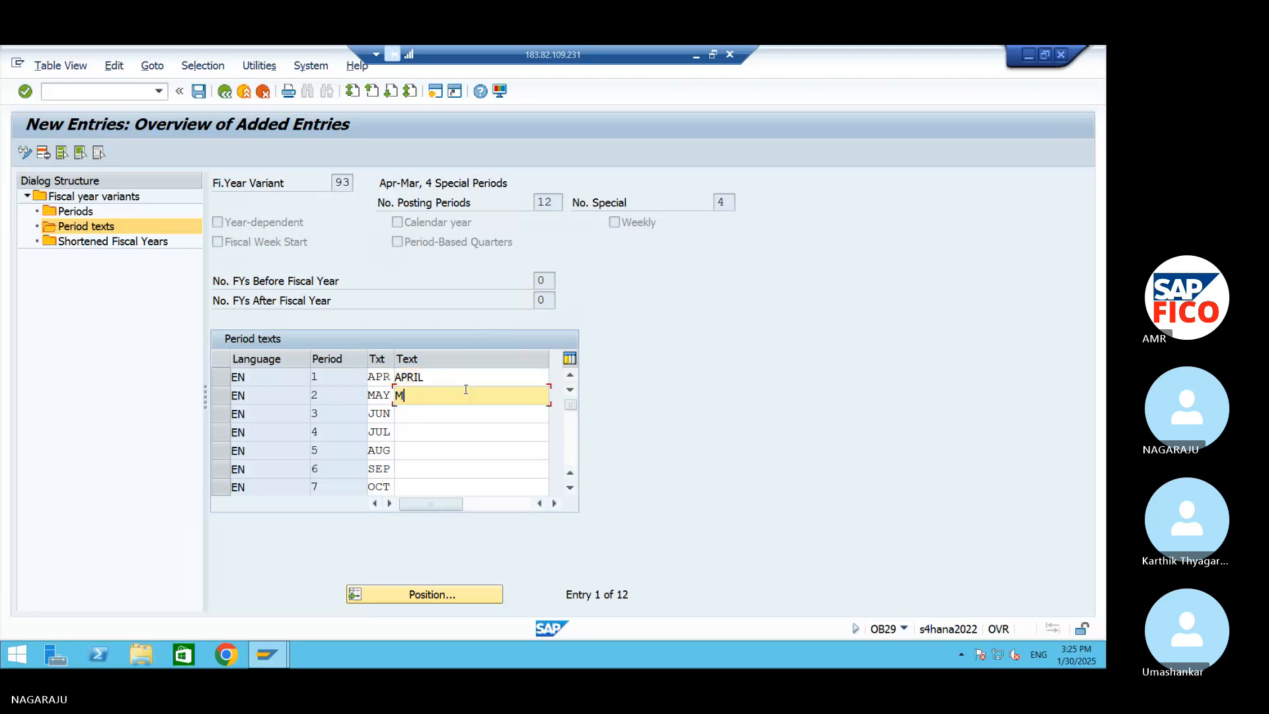
text(AY)
key(Tab)
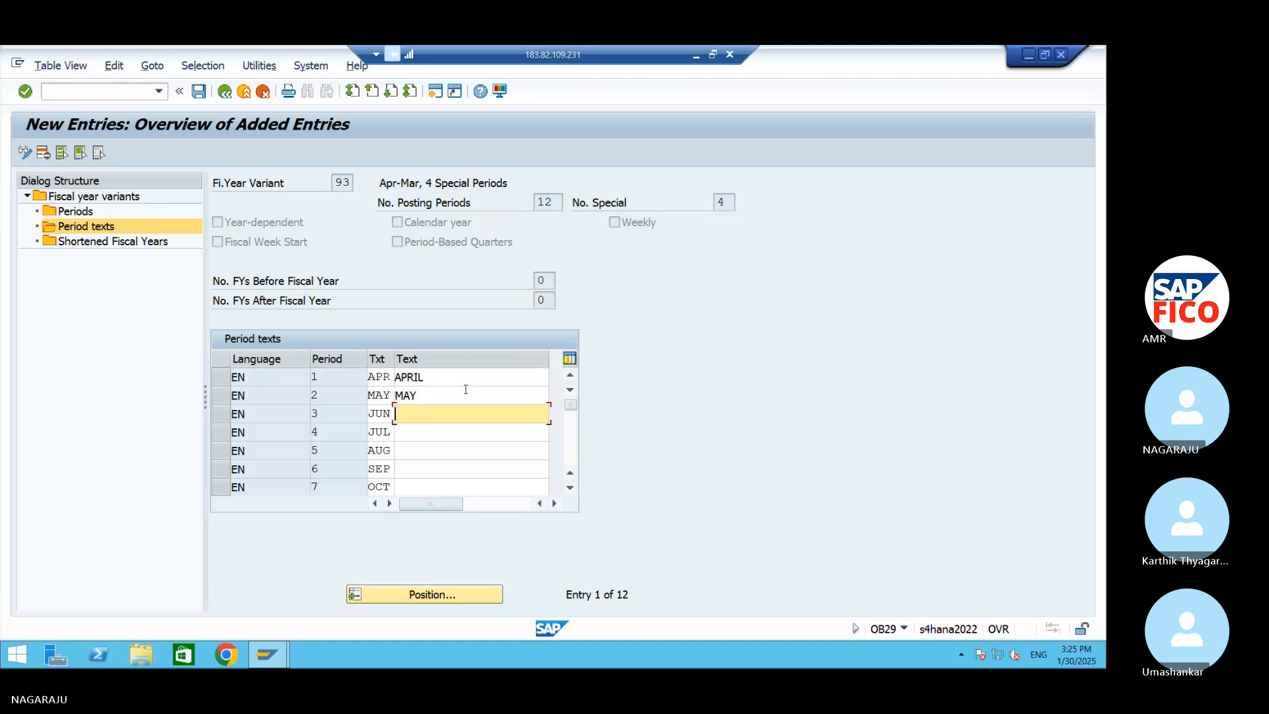
text(JUNE)
Enter the long texts JULY and AUGUST for periods 4 and 5
key(Tab)
text(JUL)
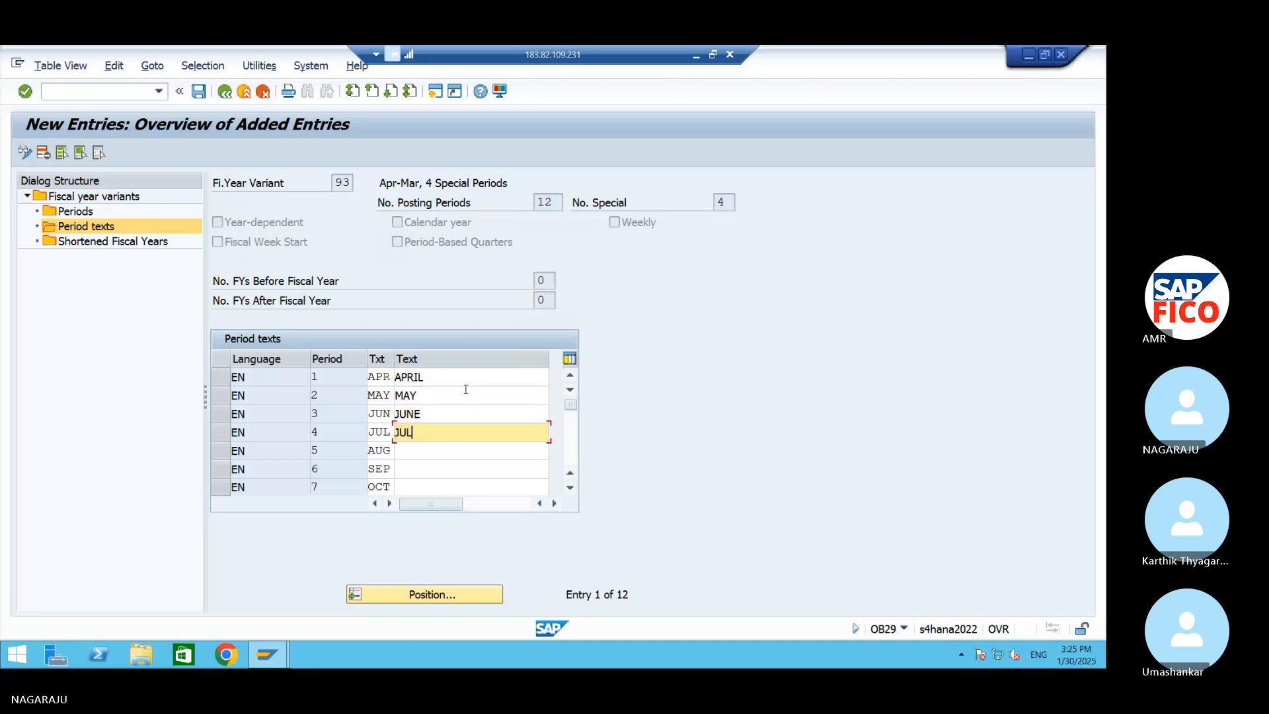
text(Y)
key(BackSpace)
key(Tab)
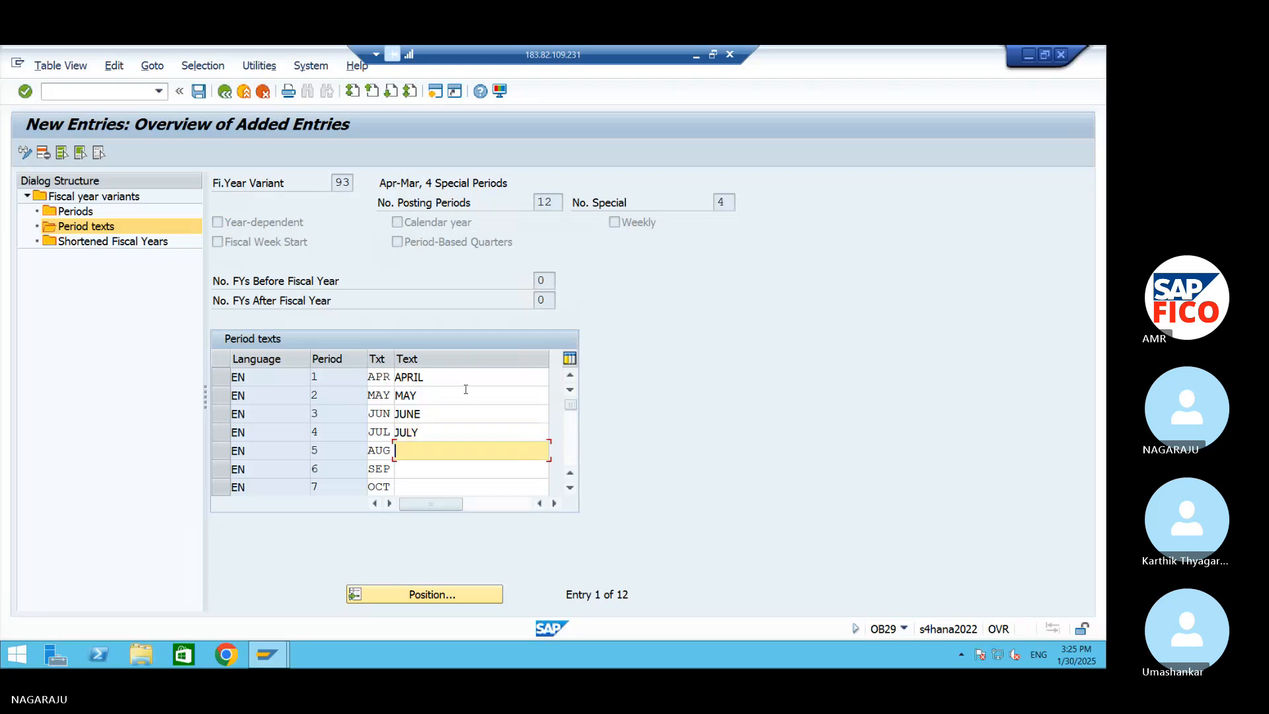
text(AUGUST)
Enter the long texts SEPETMBER and OCTOBER for periods 6 and 7
key(Tab)
text(SEP)
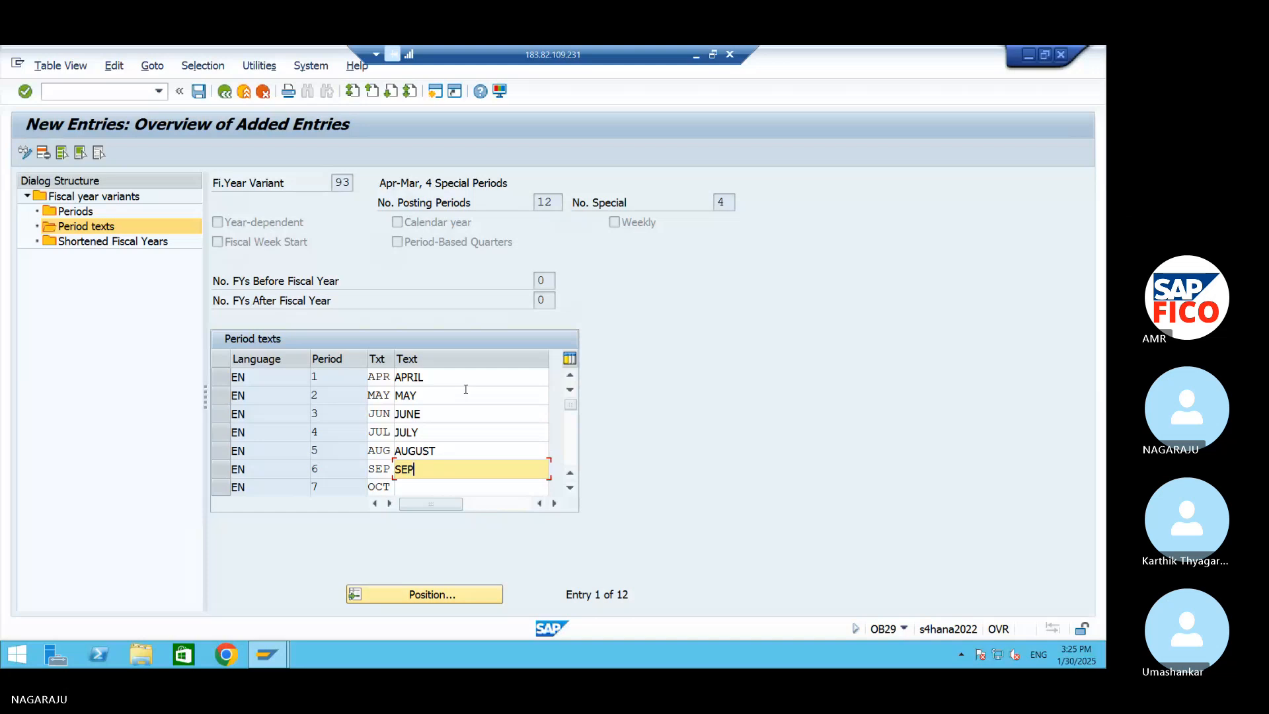
text(ETMBER)
key(Tab)
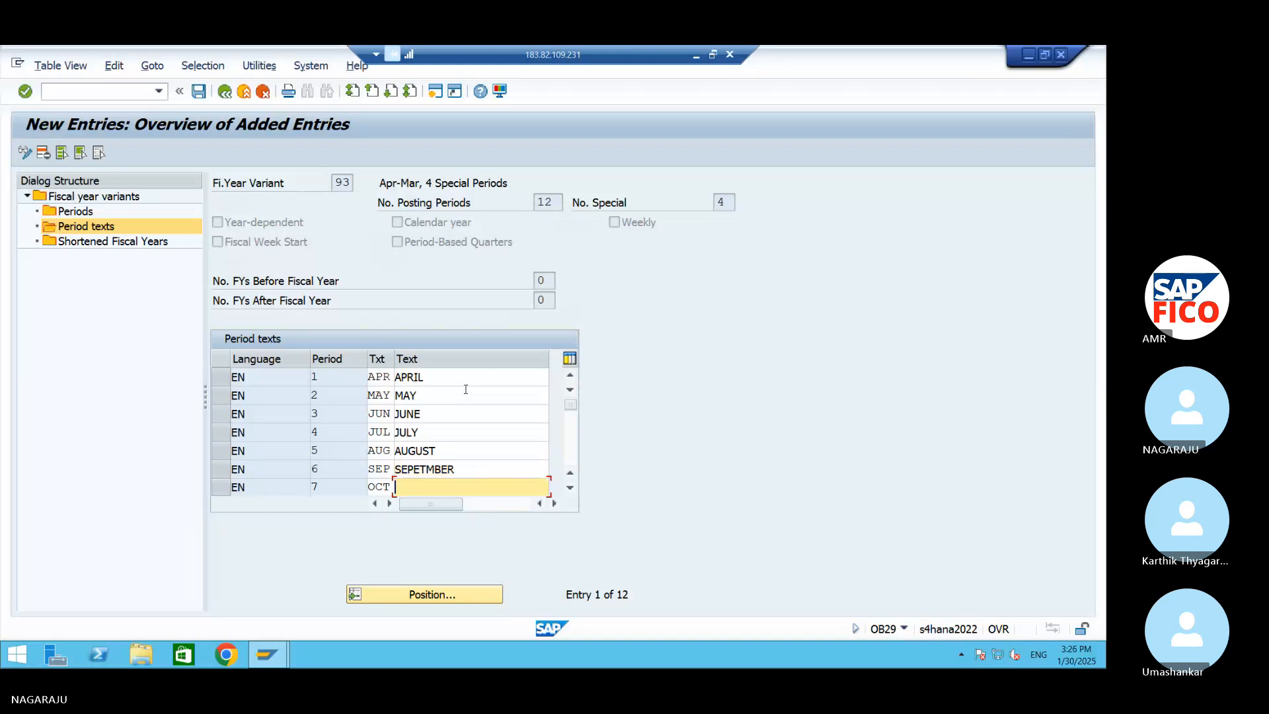
text(OCTOBER)
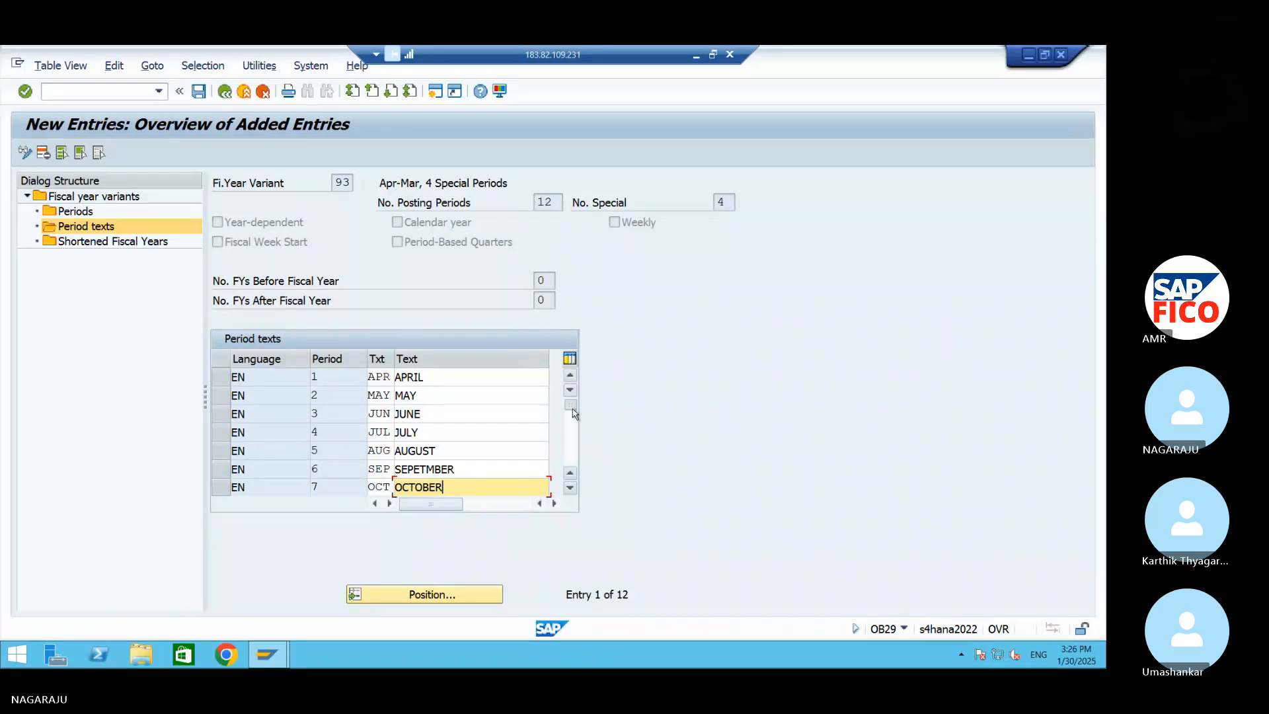
Enter the long texts NOVEMBER and DECEMBER for periods 8 and 9
drag(571, 414, 571, 429)
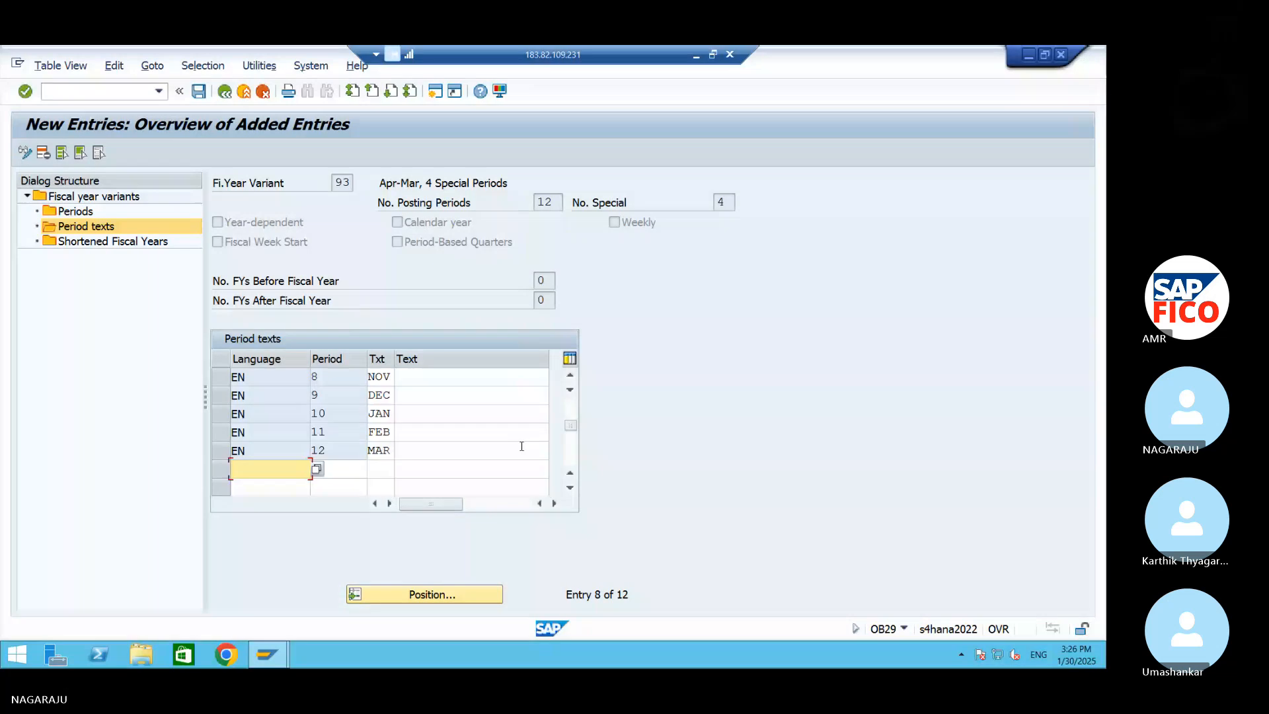
click(435, 378)
text(NO)
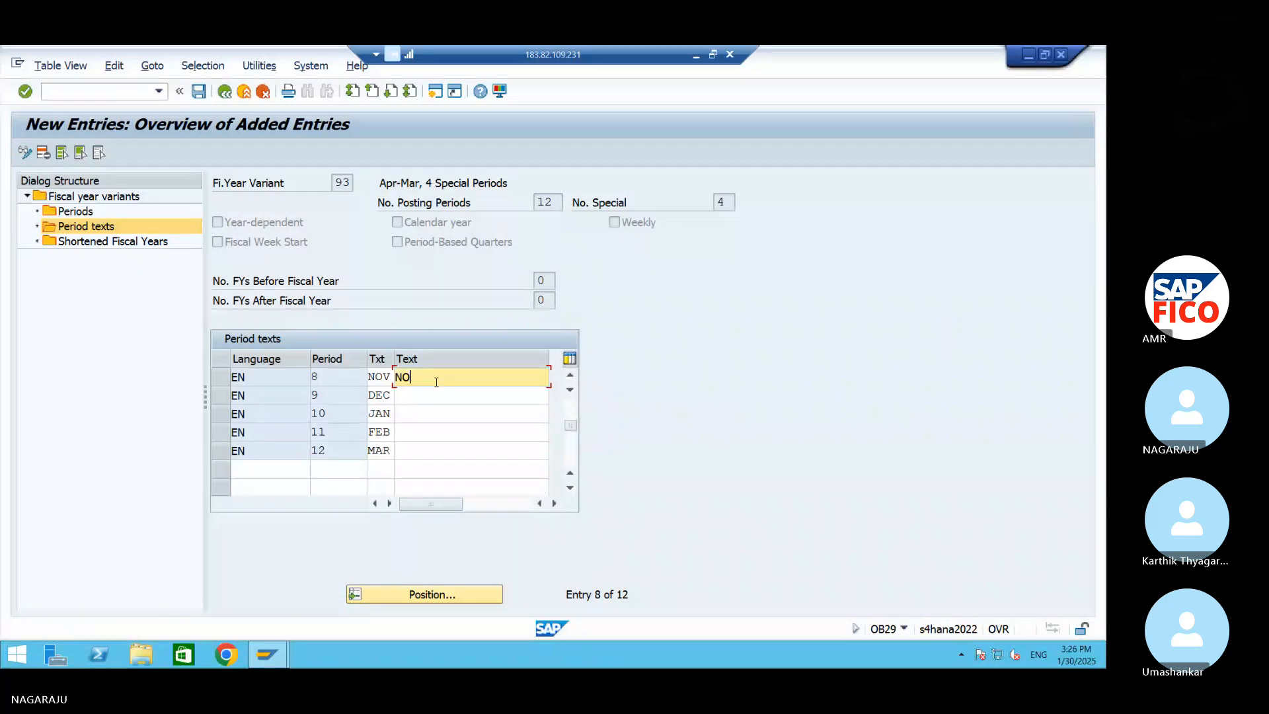
text(VEMBER)
click(406, 395)
text(D)
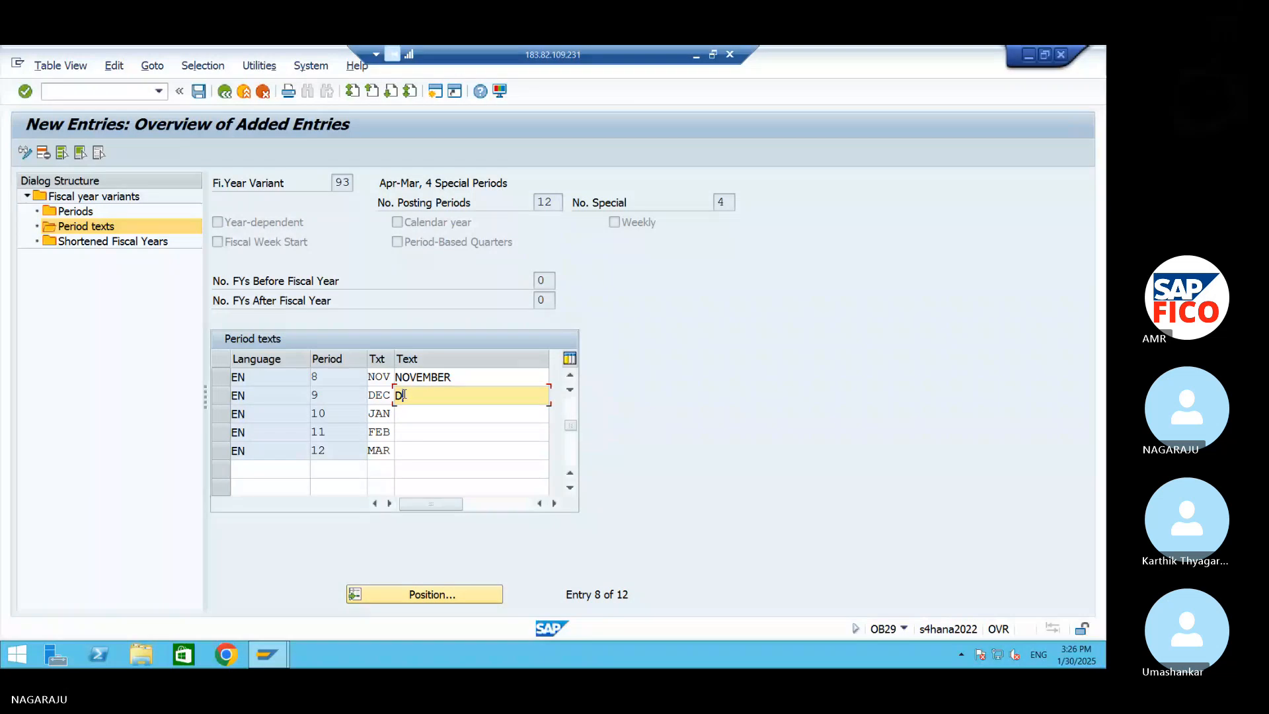
text(ECEMBER)
Enter the long texts JANUARY and FEBRUARY for periods 10 and 11
click(459, 414)
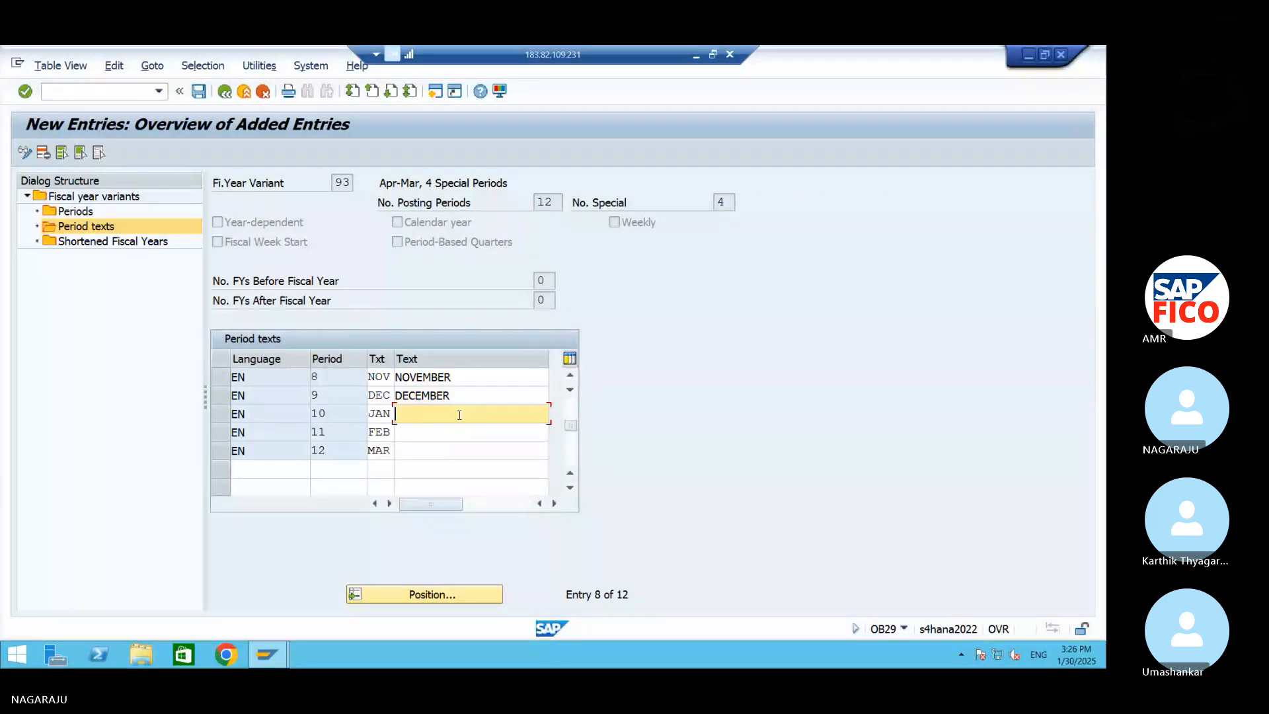
text(JANUARY)
click(446, 434)
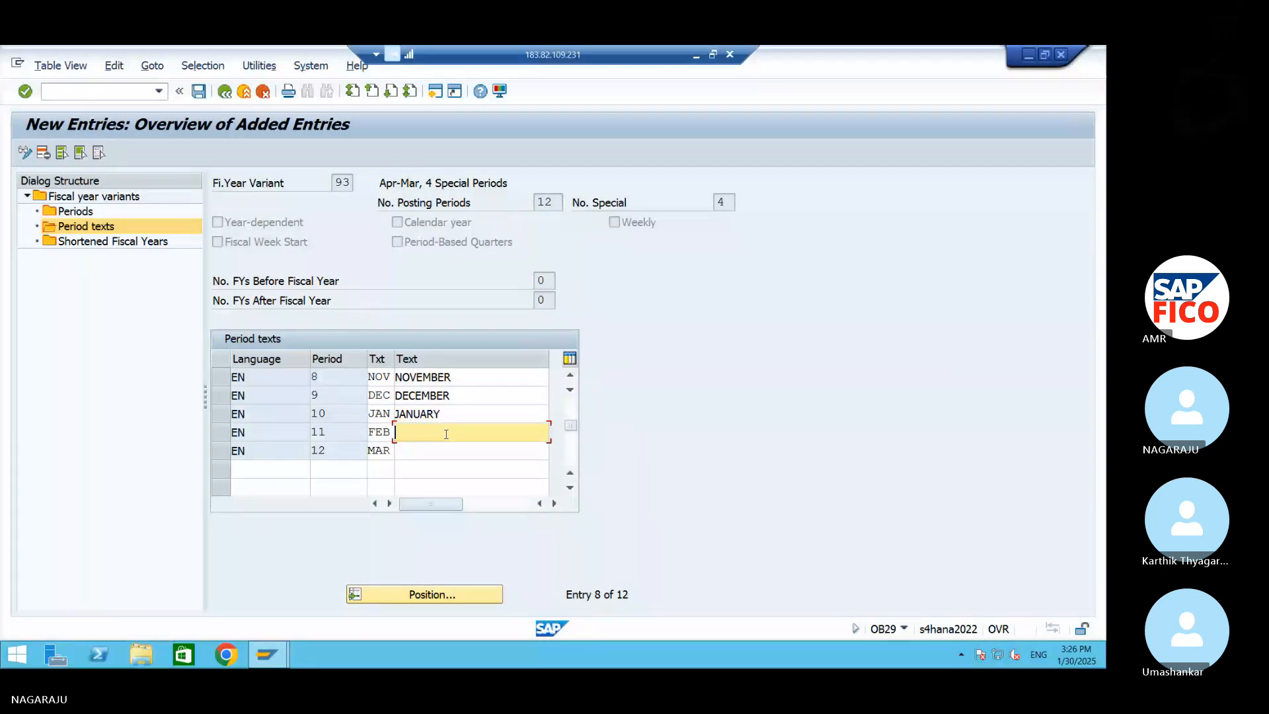
text(FEBRUARY)
Enter the long text MARCH for period 12 and save the period texts of fiscal year variant 93
click(499, 444)
text(M)
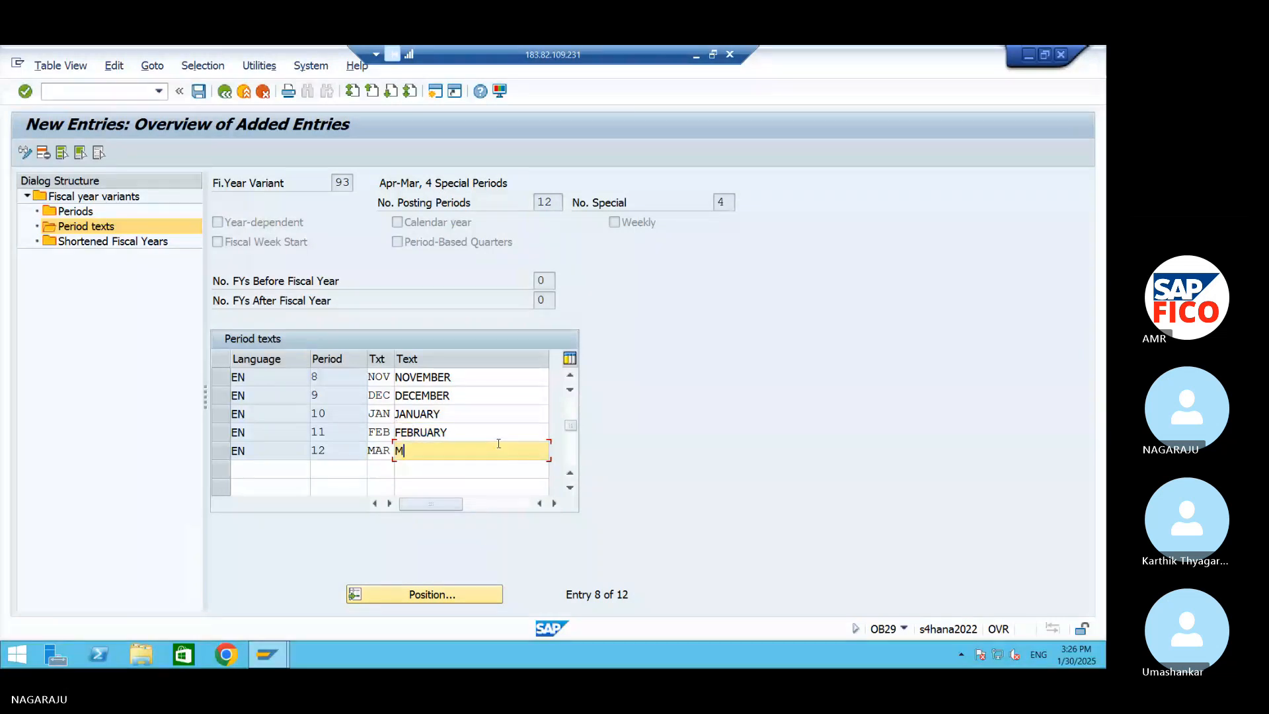
text(ARCH)
click(200, 93)
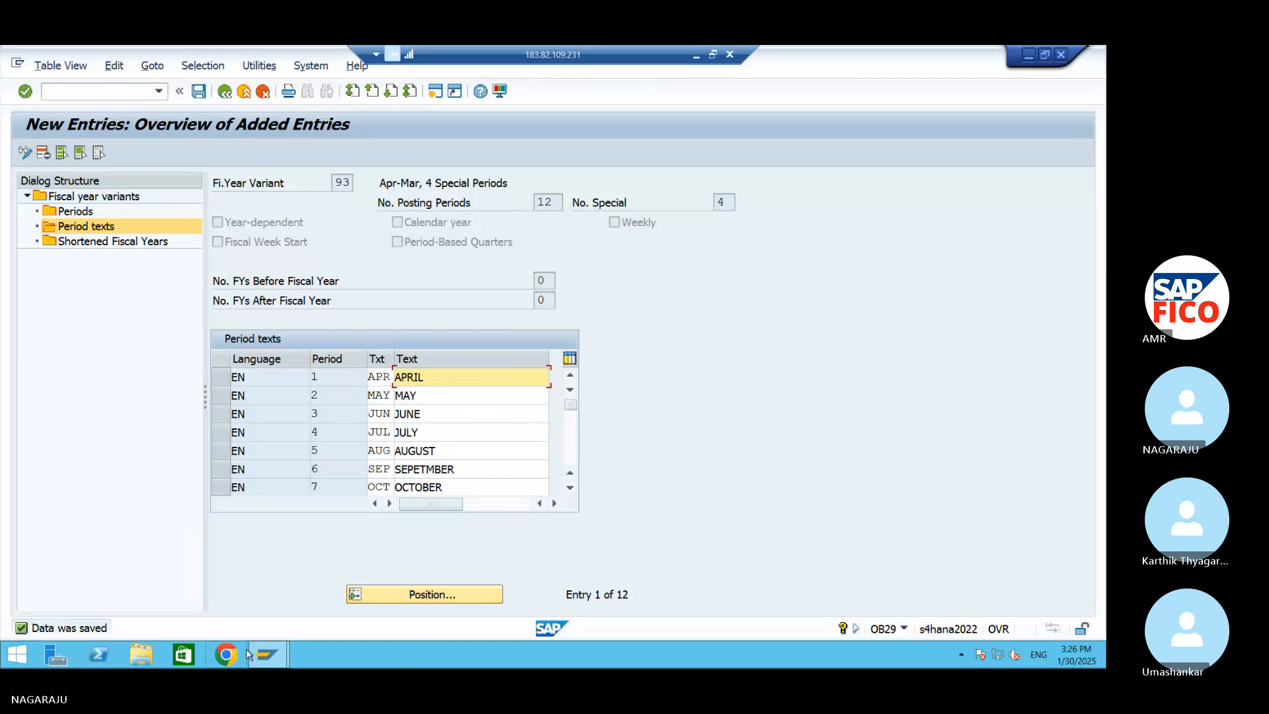
Check the month names in the GL ACC workbook and return to the period texts in SAP
click(1027, 56)
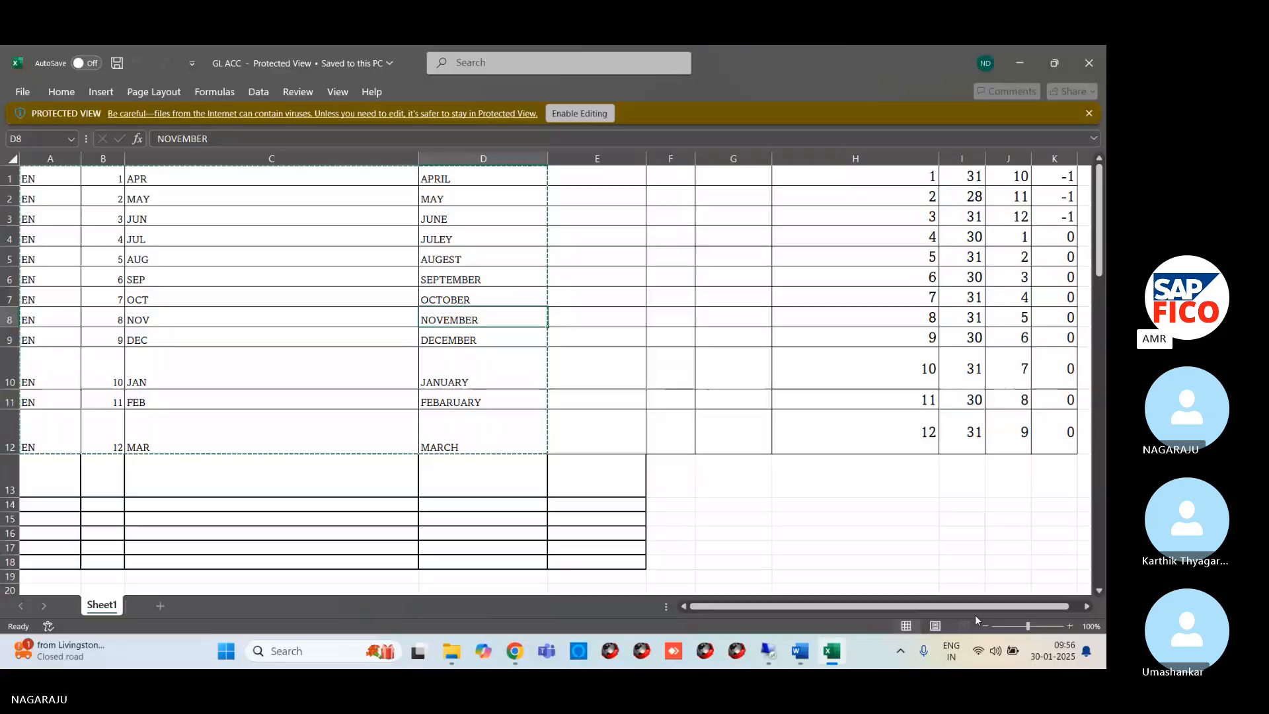
click(697, 55)
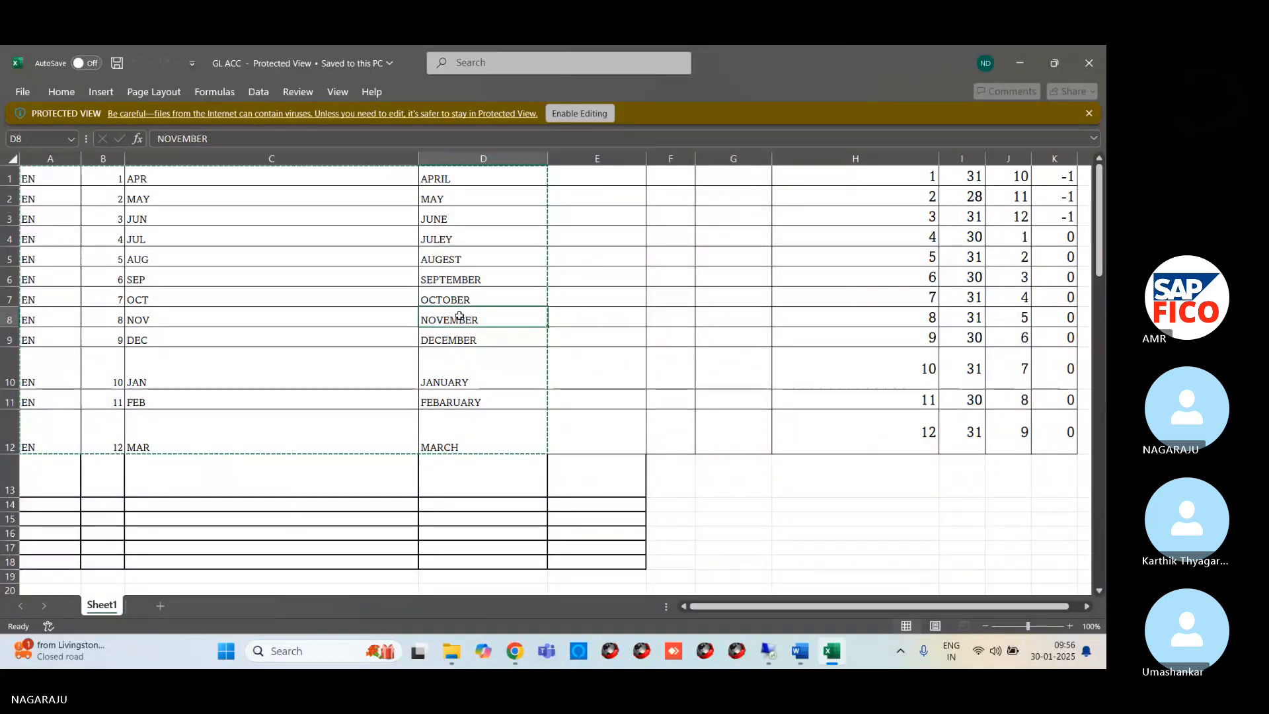
click(769, 651)
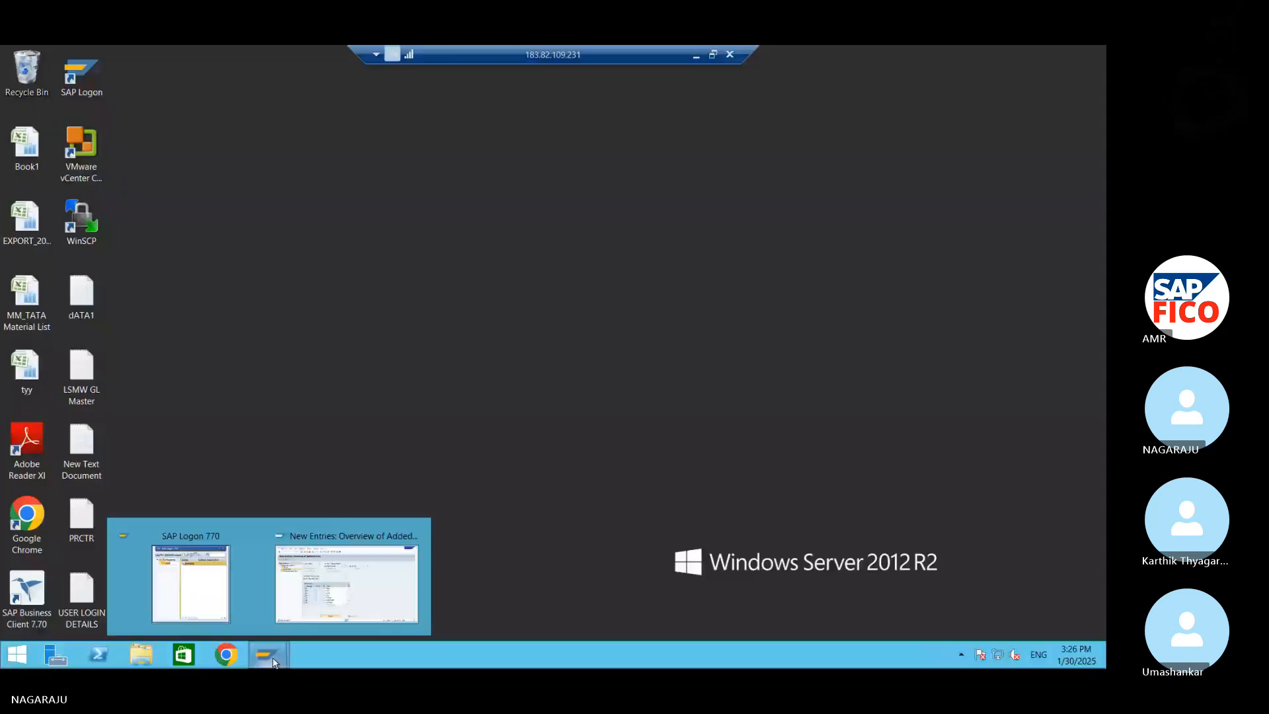
click(346, 583)
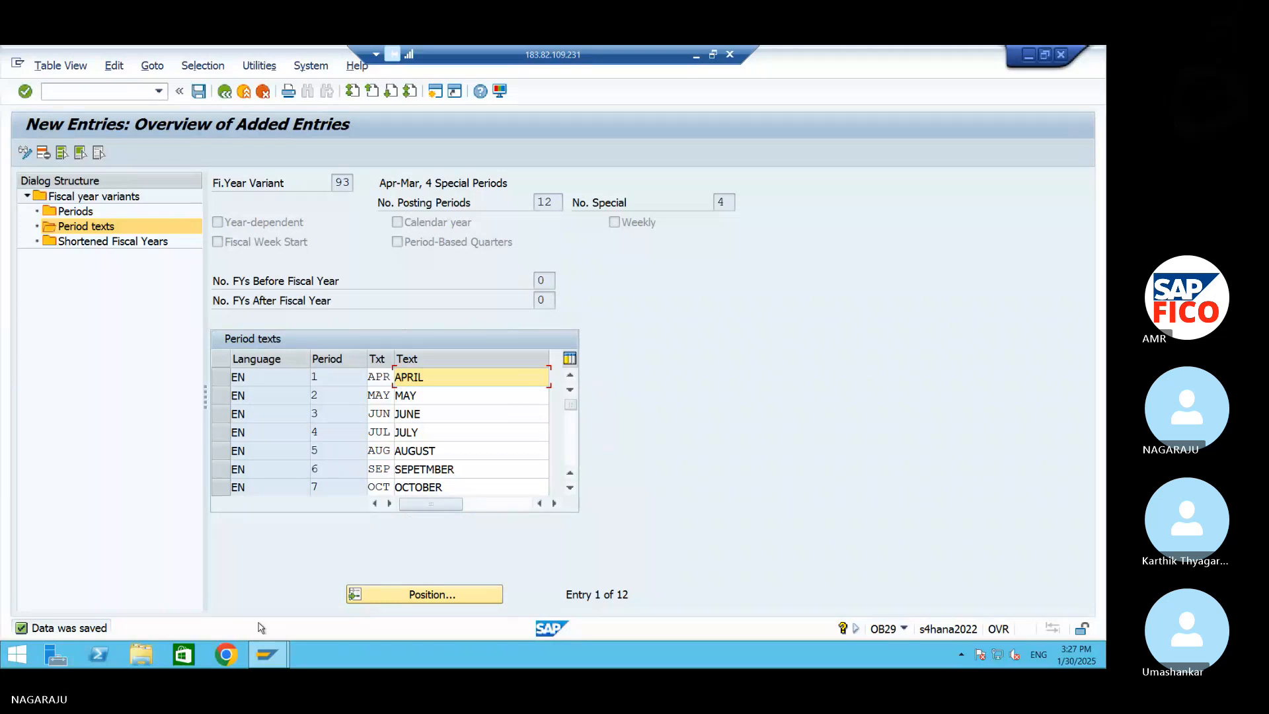
Check the configuration list in the S4 HANA Word document, then return to SAP and save the period texts again
click(1029, 54)
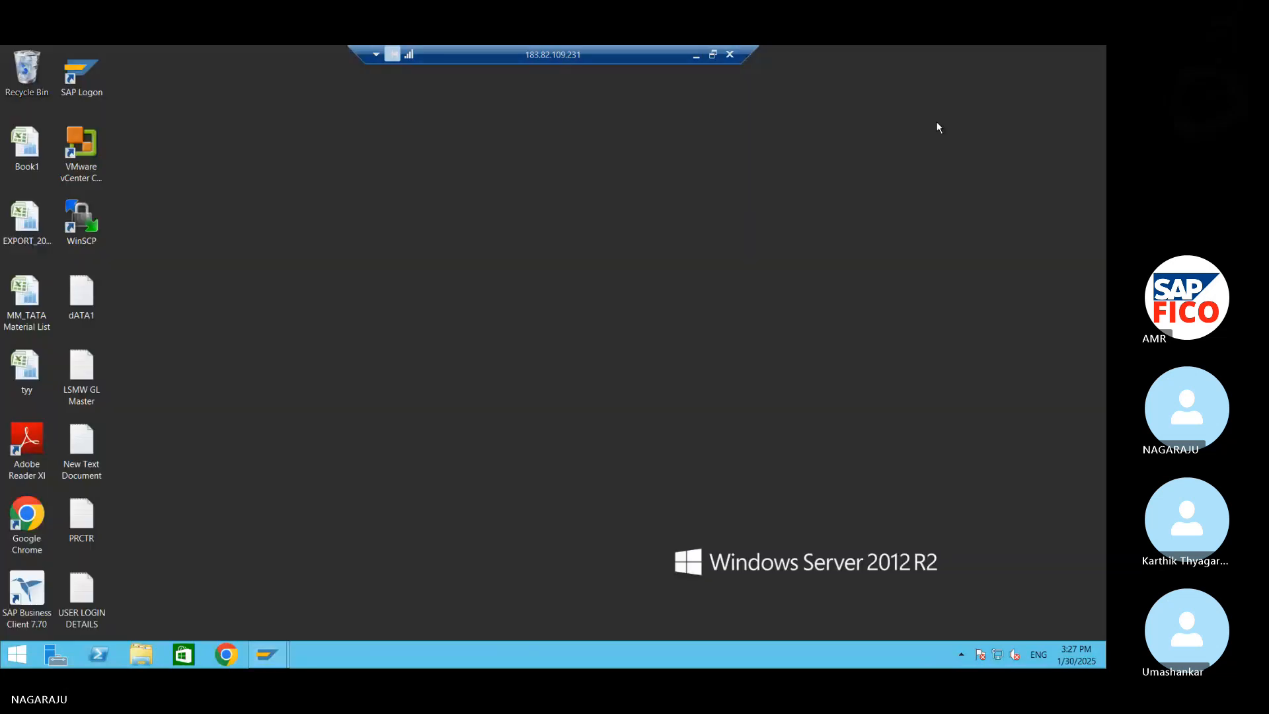
click(697, 55)
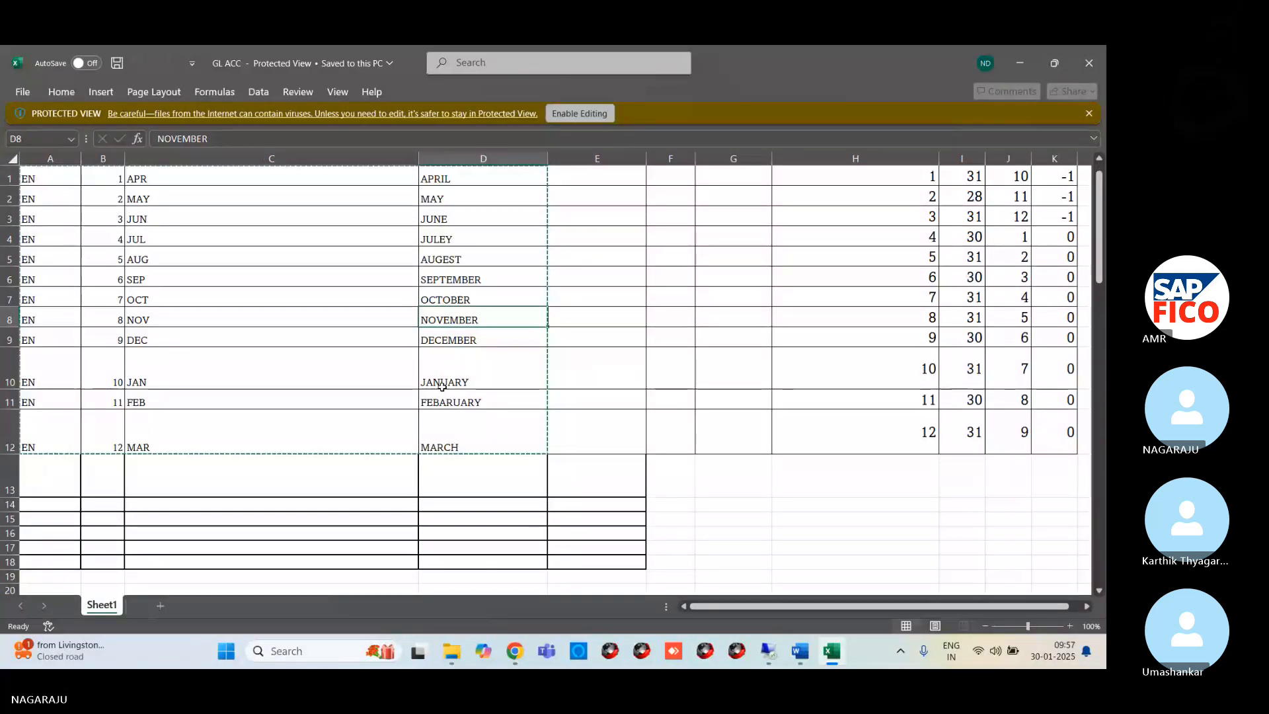
key(alt+Tab)
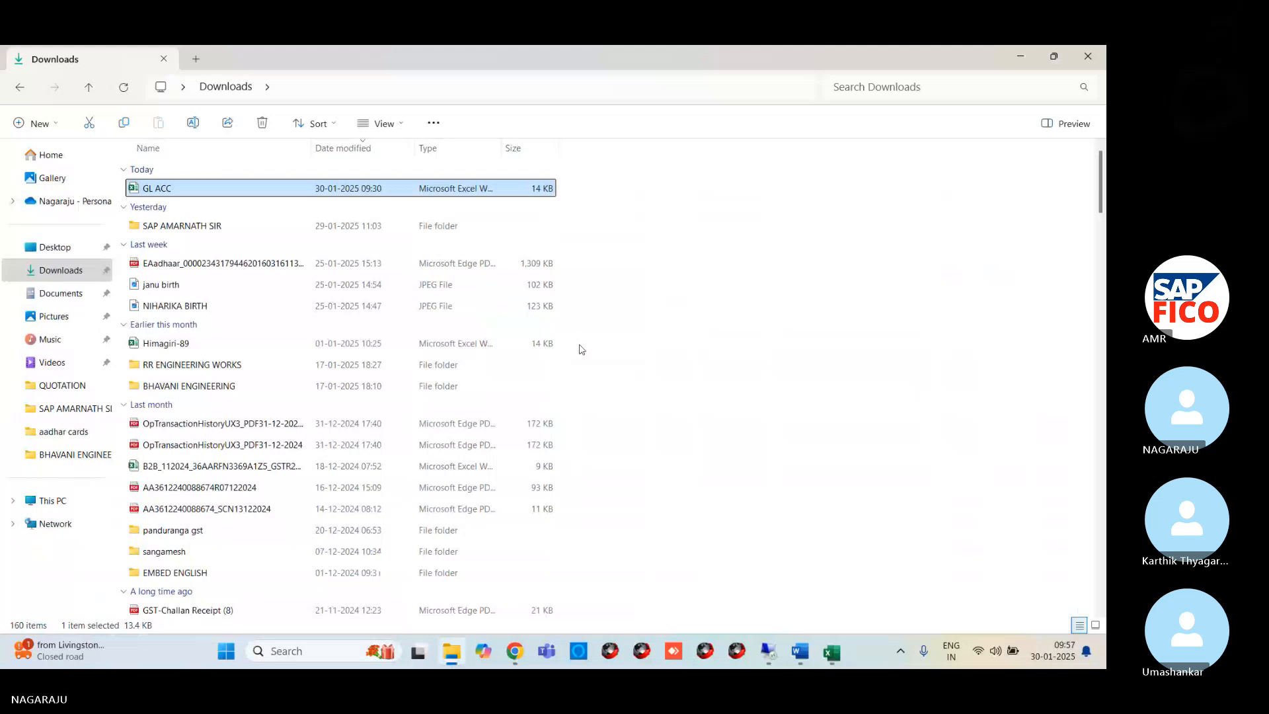
mouse_move(798, 662)
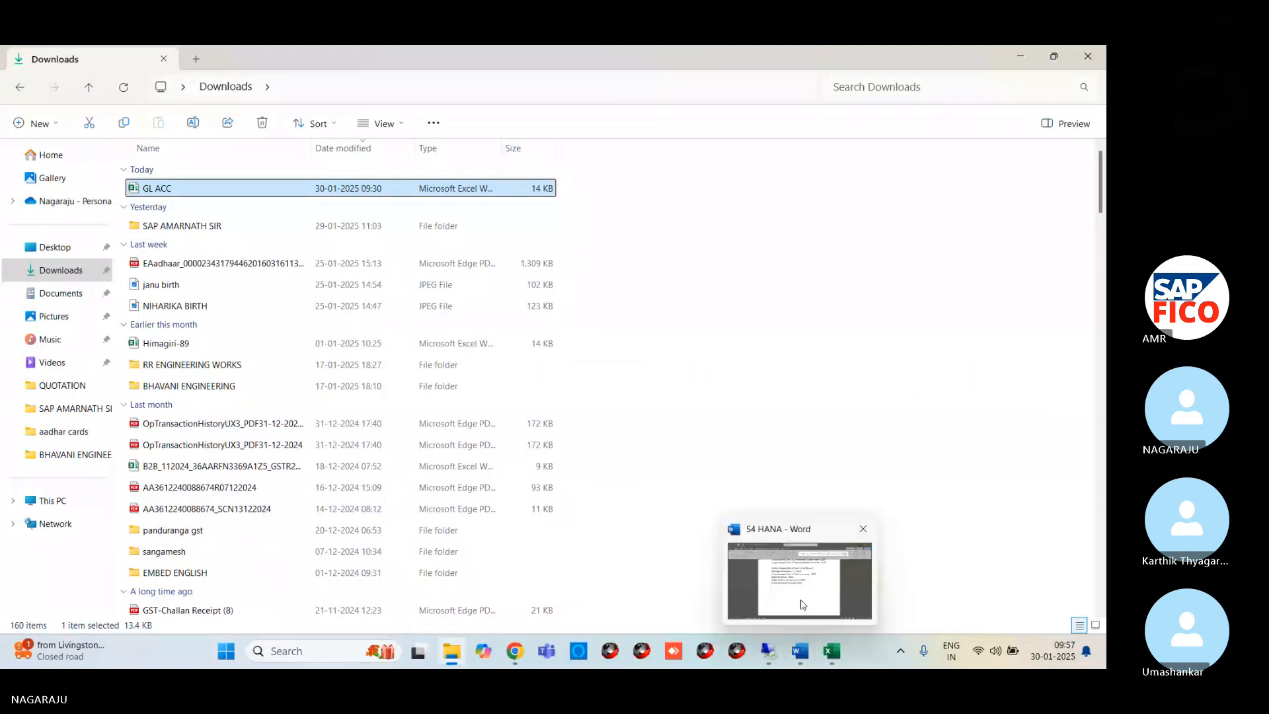
click(802, 605)
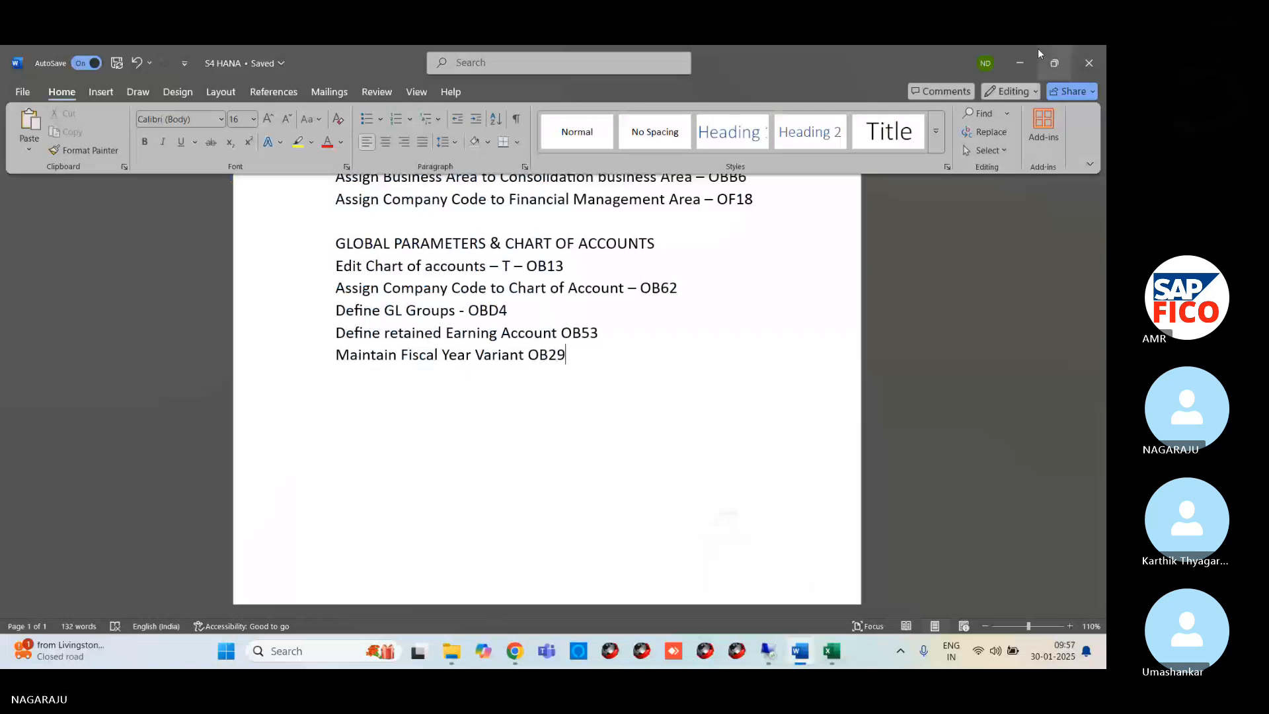
click(1020, 63)
mouse_move(267, 655)
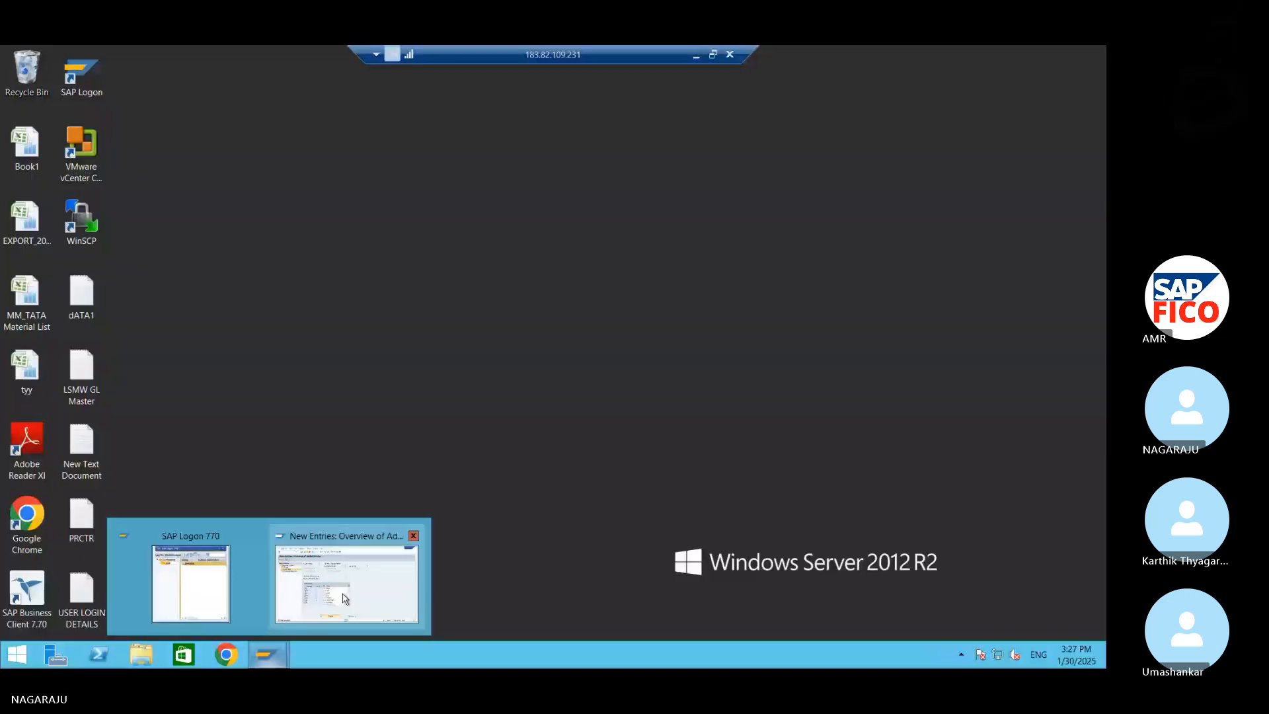
click(351, 588)
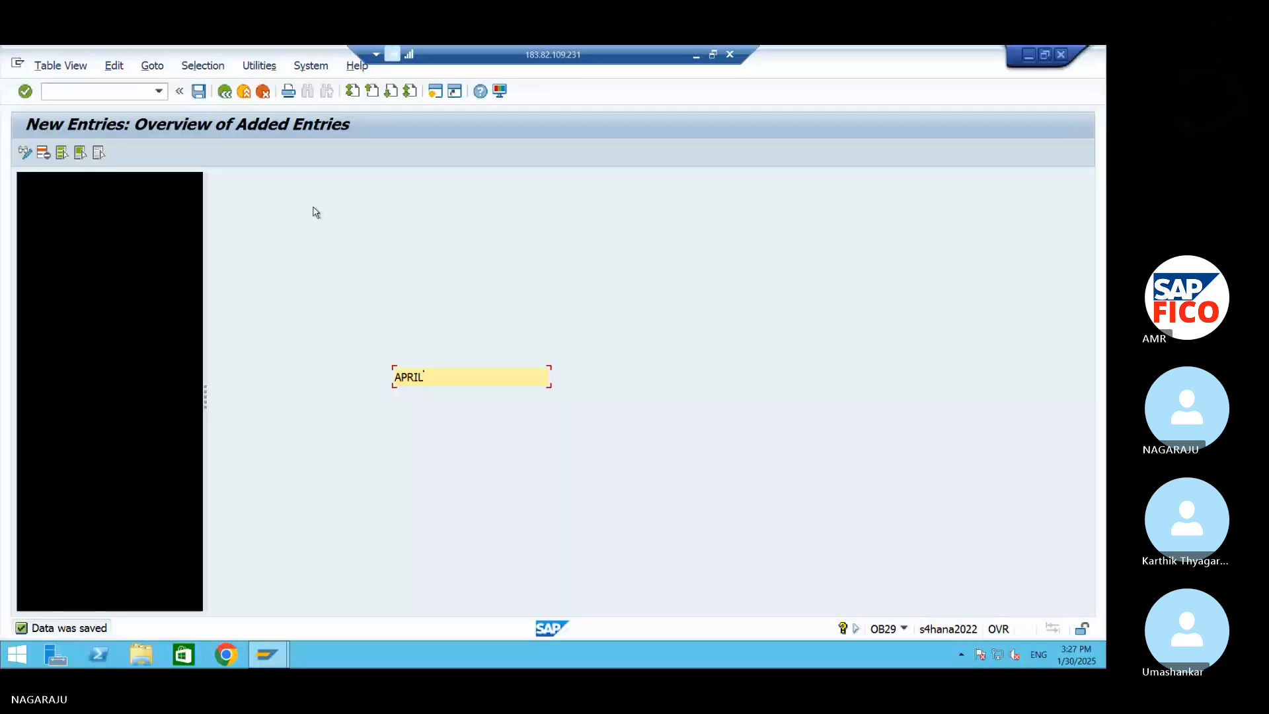
click(198, 92)
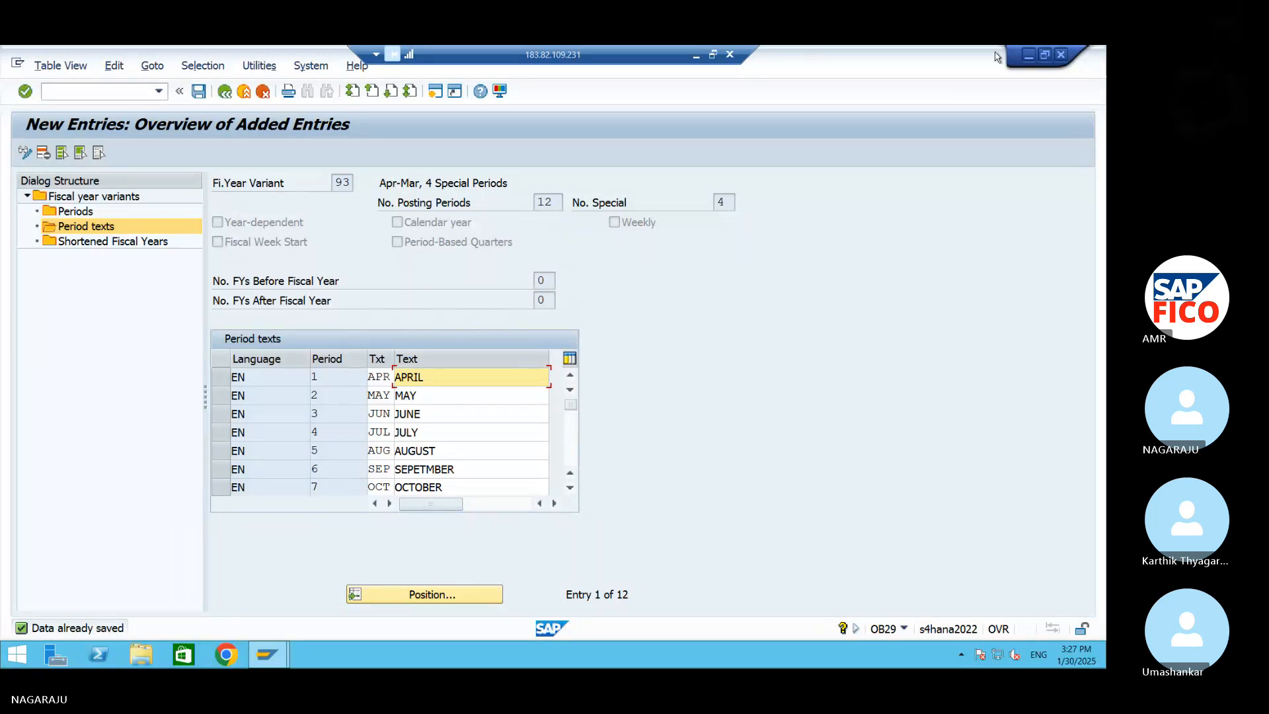
Switch to the S4 HANA Word document and add the line "Assign Company Code to Fiscal Year variant OB37" below the OB29 entry
click(1026, 57)
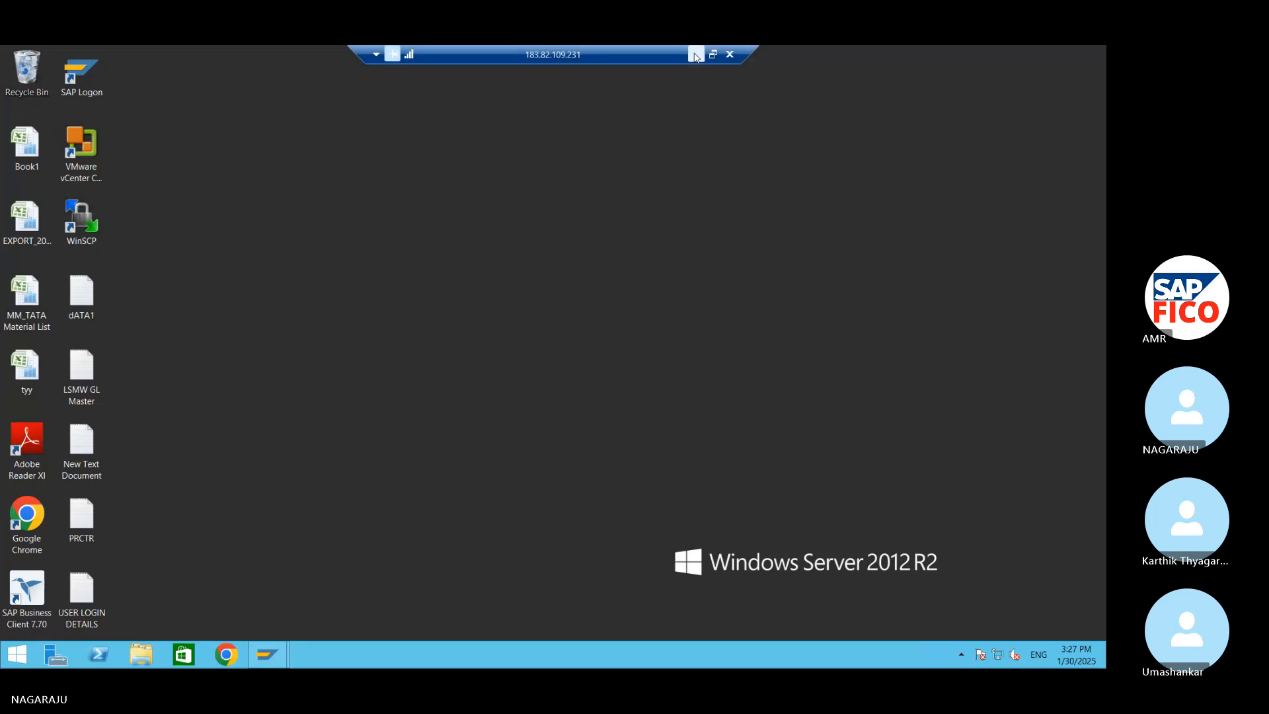
click(695, 57)
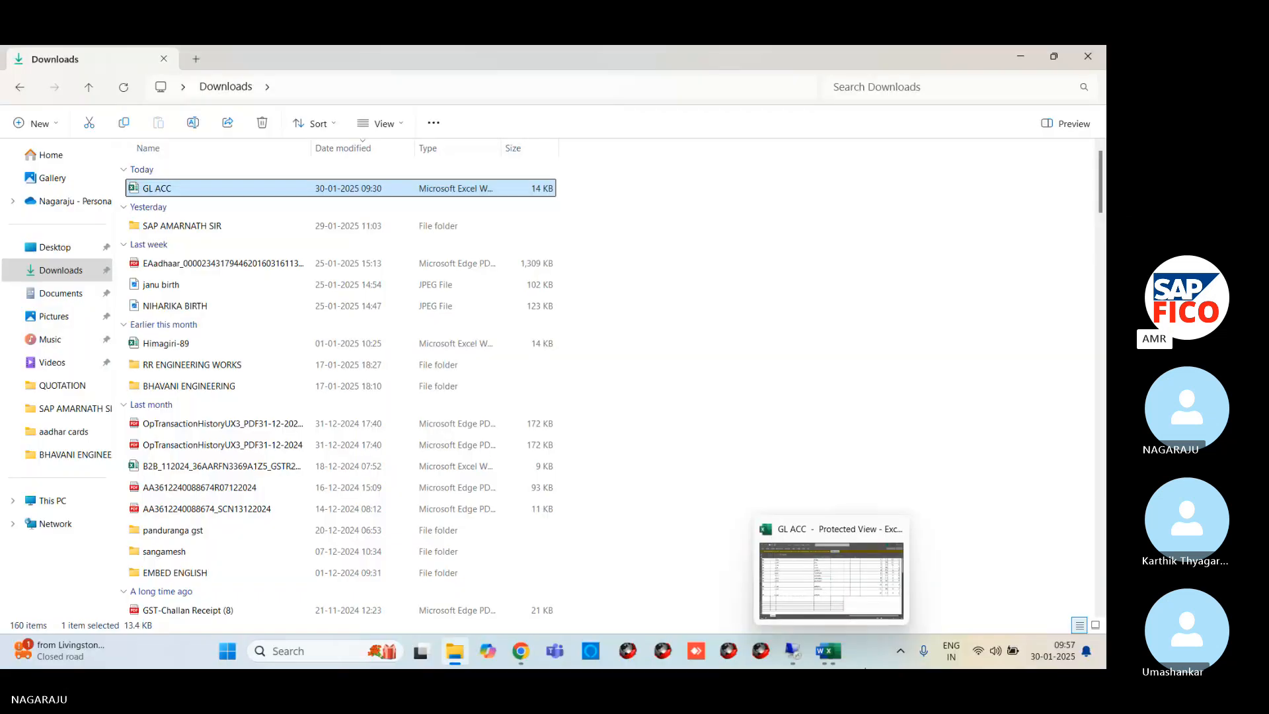
click(803, 651)
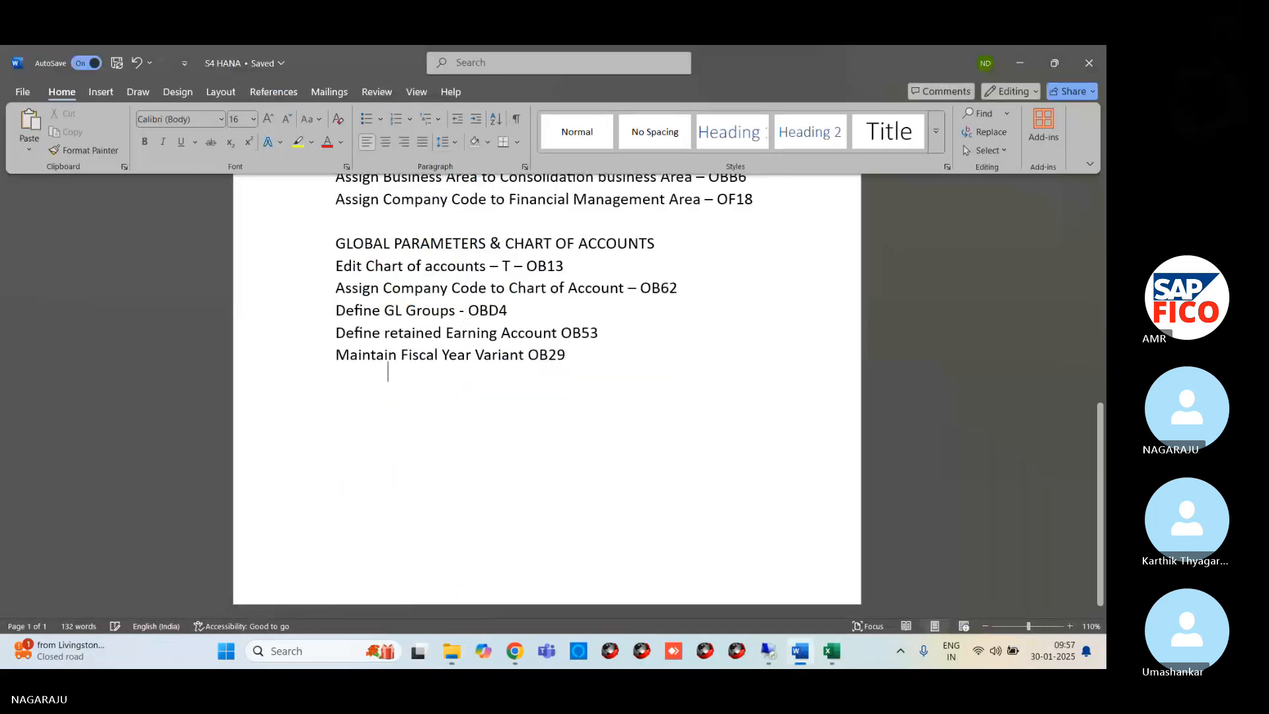
key(Return)
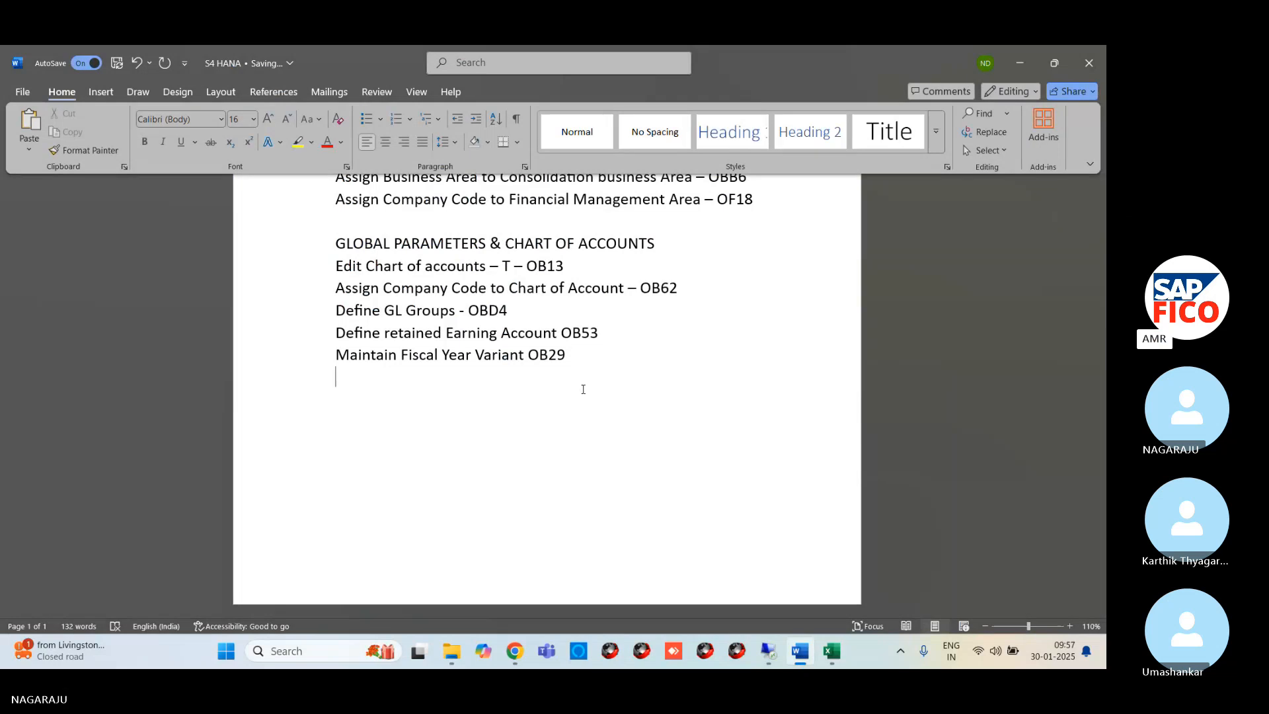
text(Assign Company)
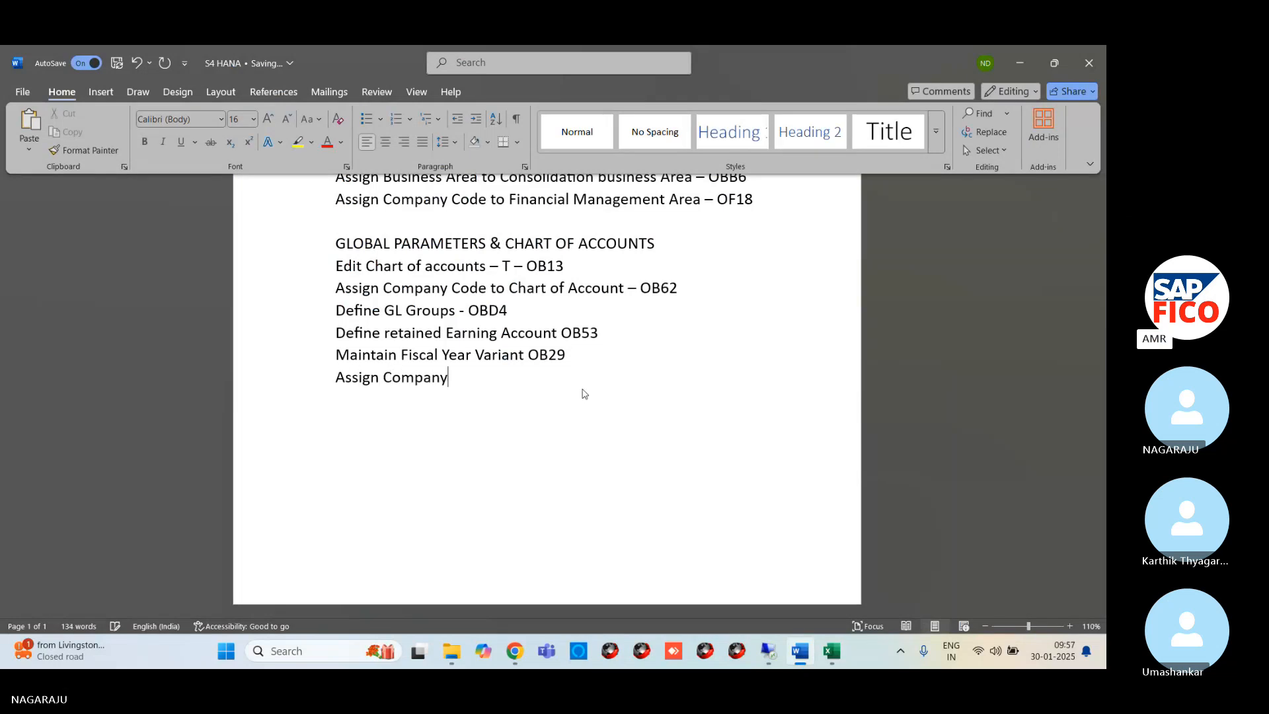
text( Cod)
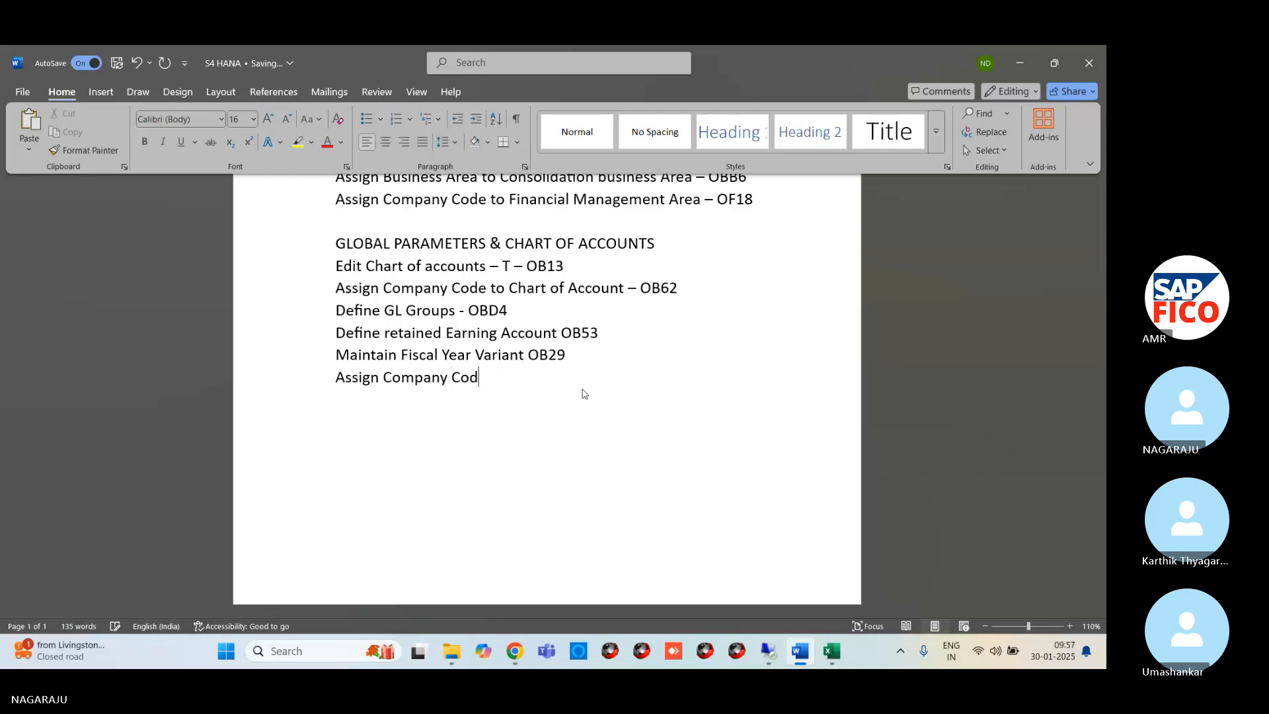
text(e to )
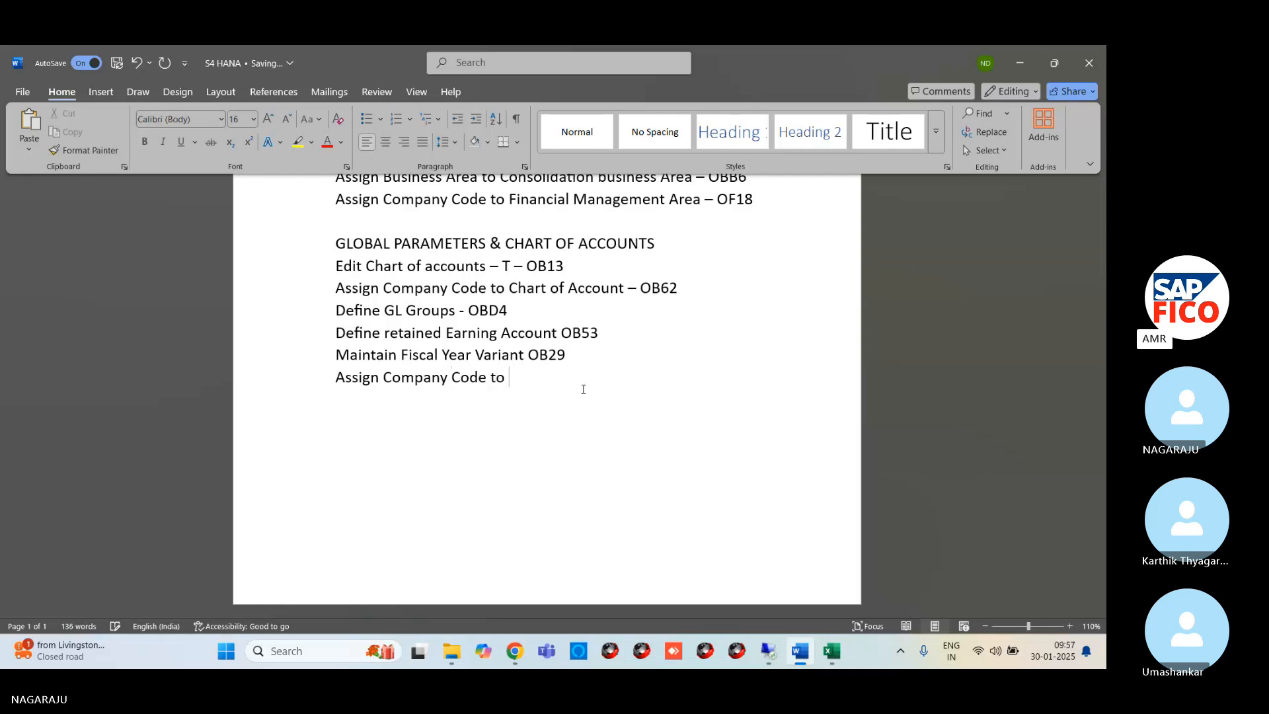
text(Fisc)
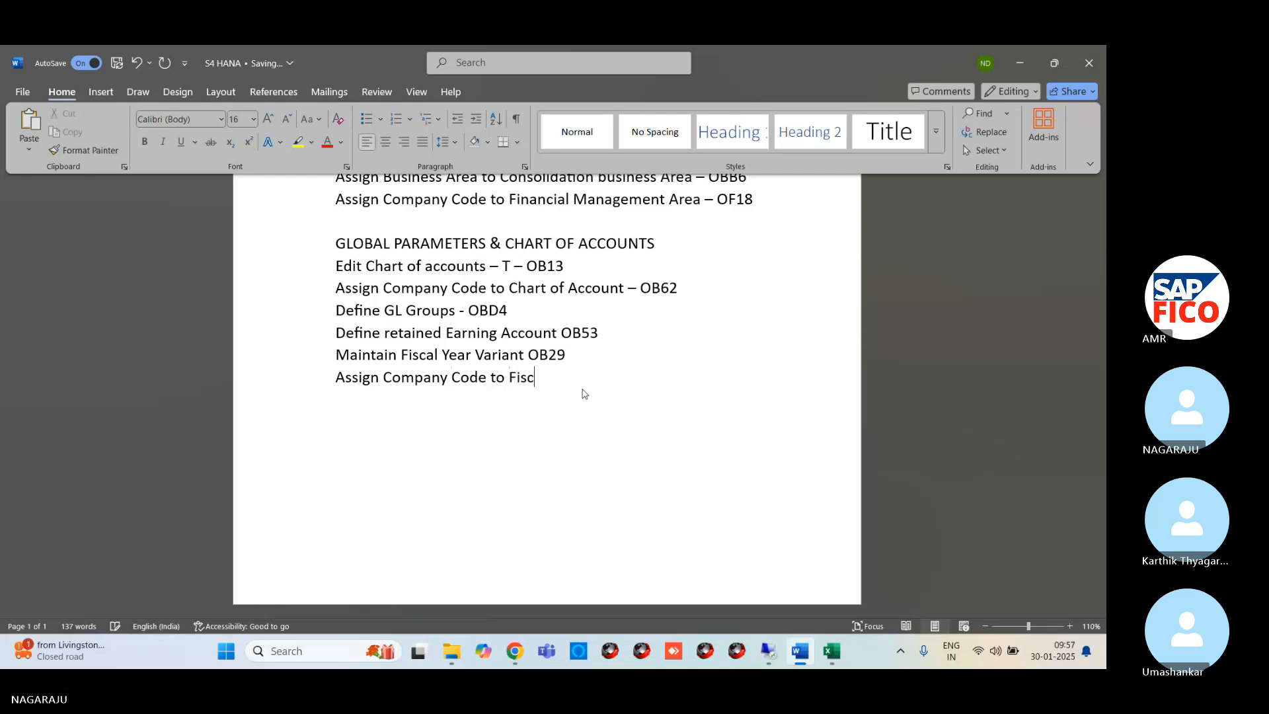
text(al Year variant)
text(OB37)
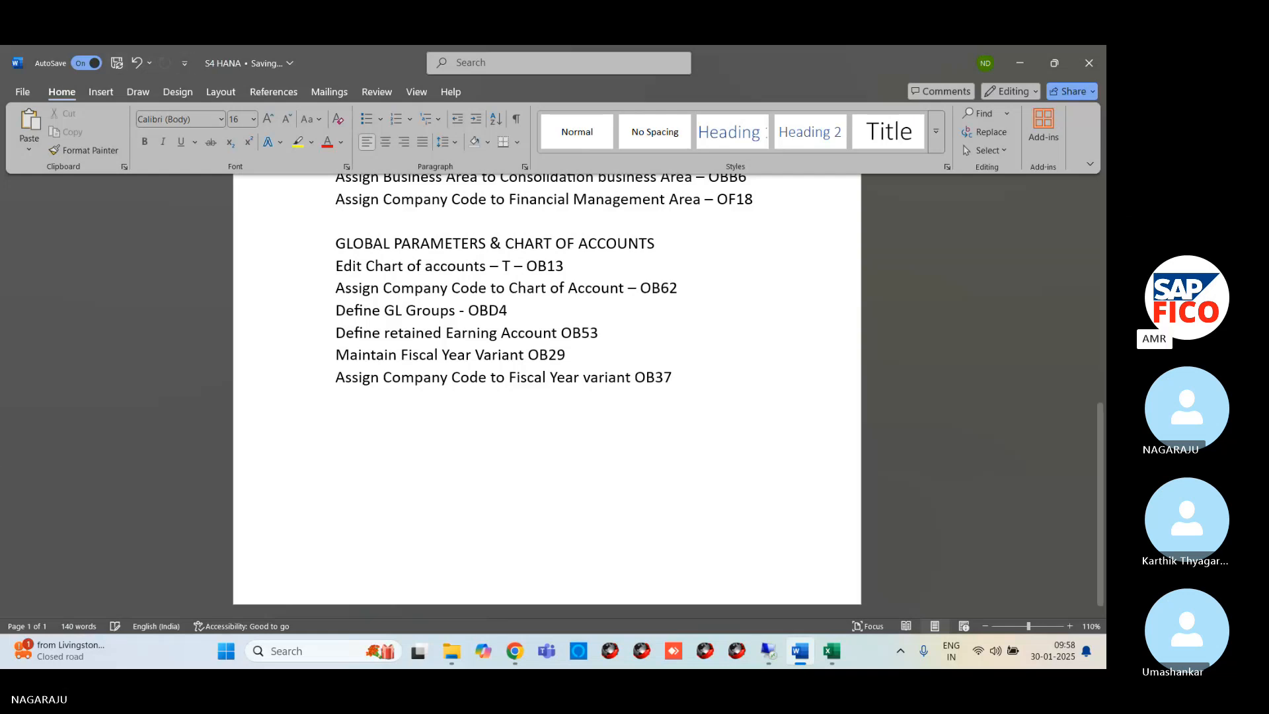
Return to SAP and open transaction OB37 with the command /NOB37
click(768, 651)
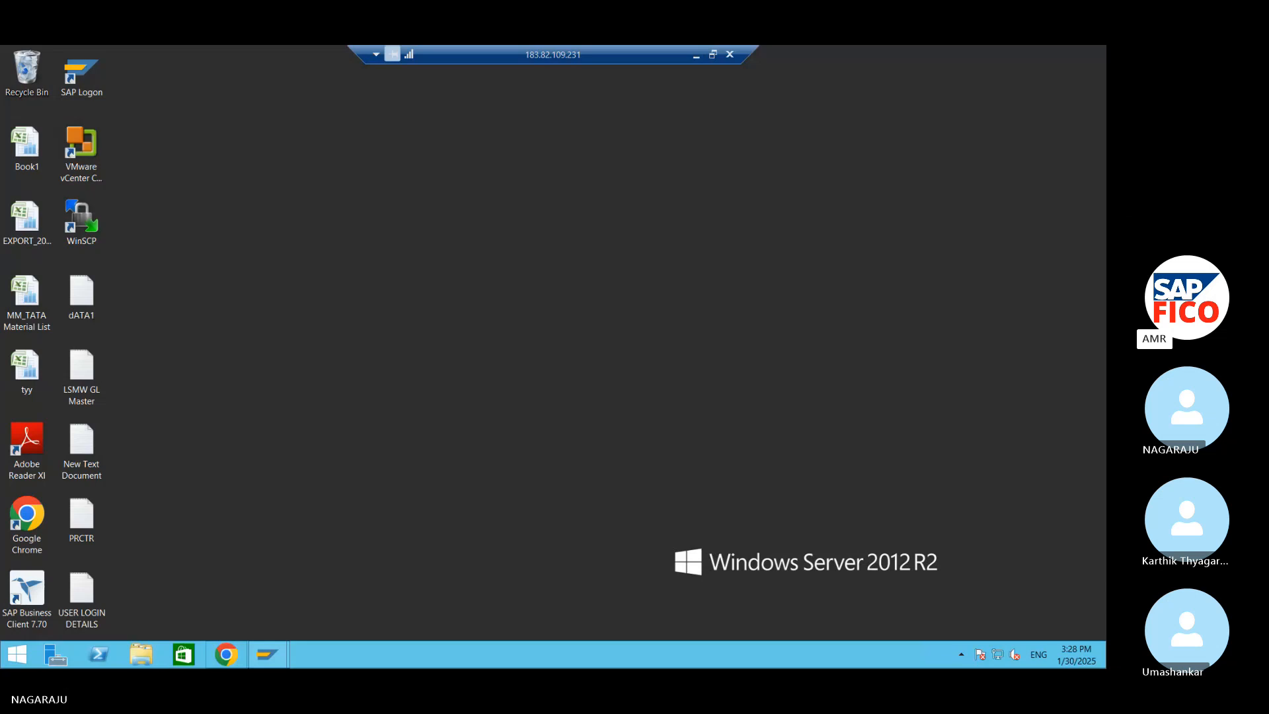
mouse_move(267, 654)
click(337, 610)
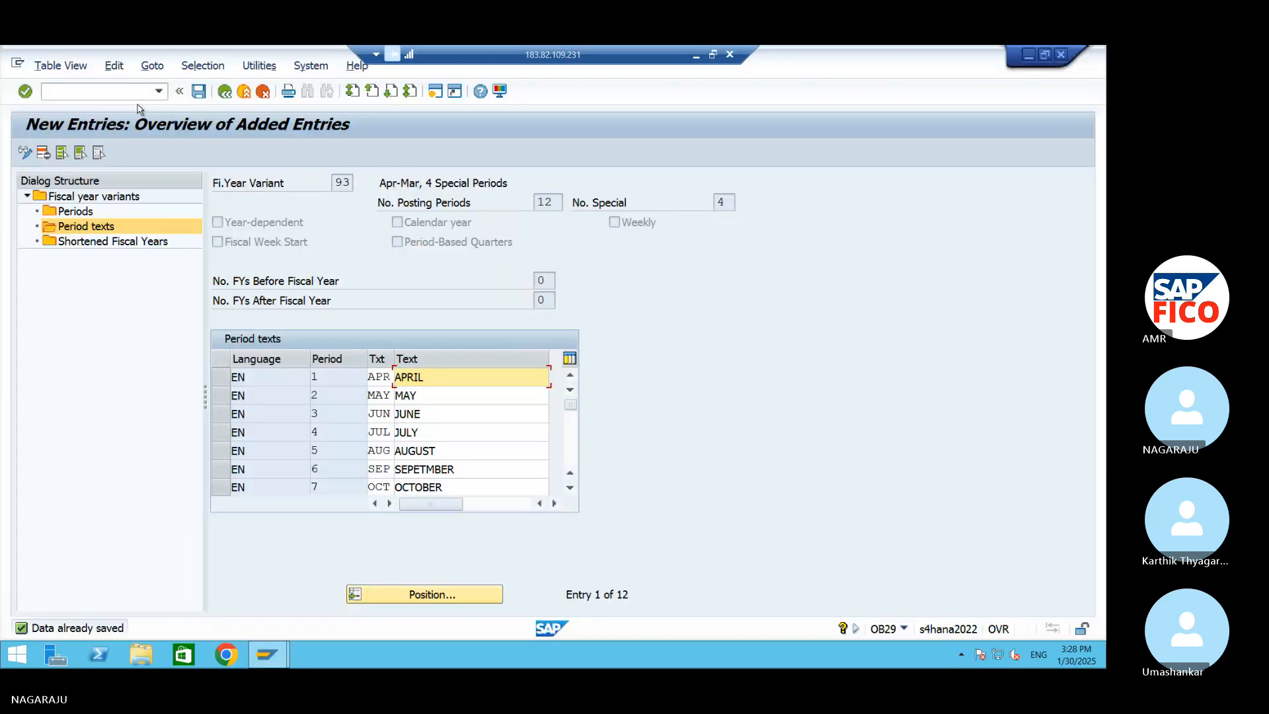
click(147, 94)
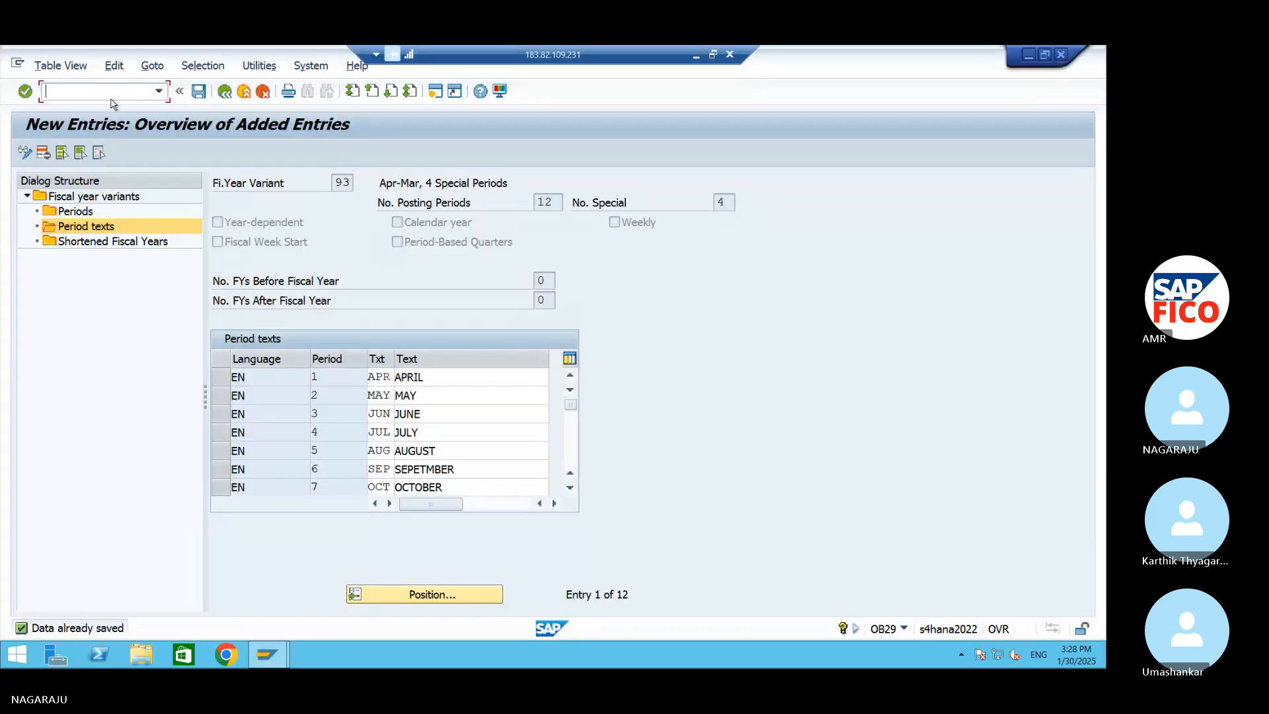
text(/NOB37)
key(Return)
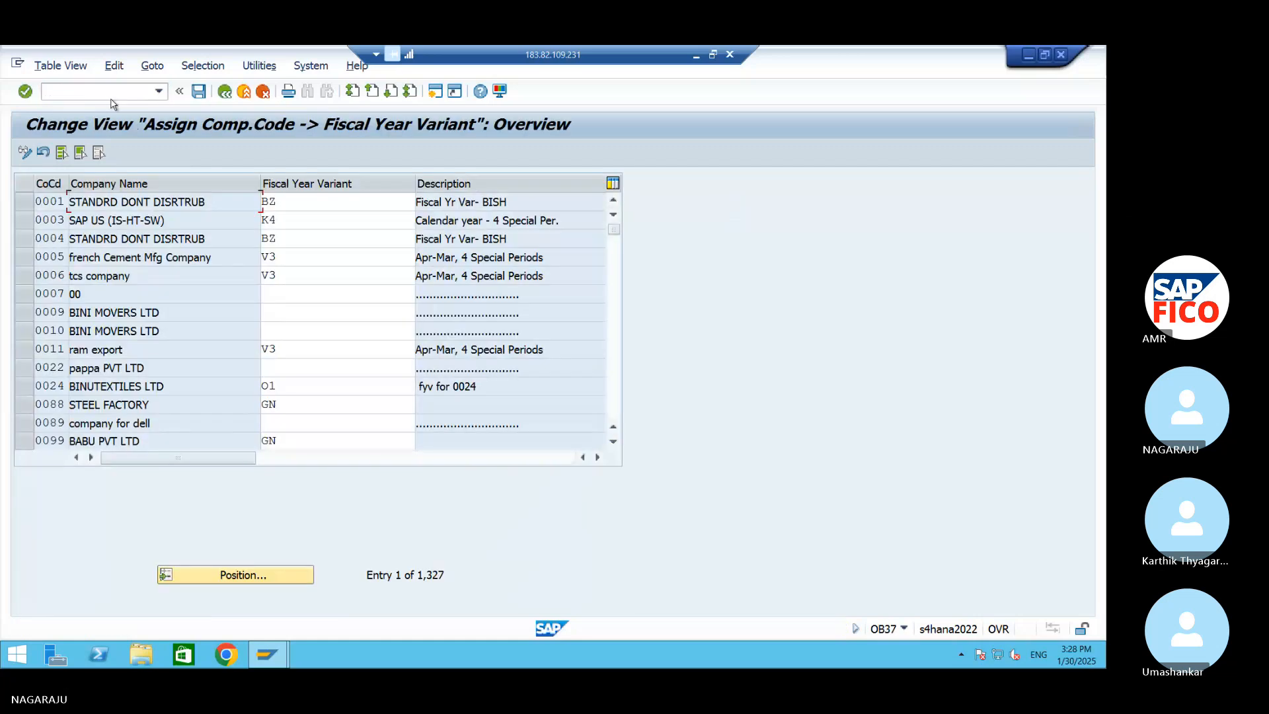
Locate company code AM99, assign it fiscal year variant 93, and save the assignment to the AM99 customizing request
click(267, 581)
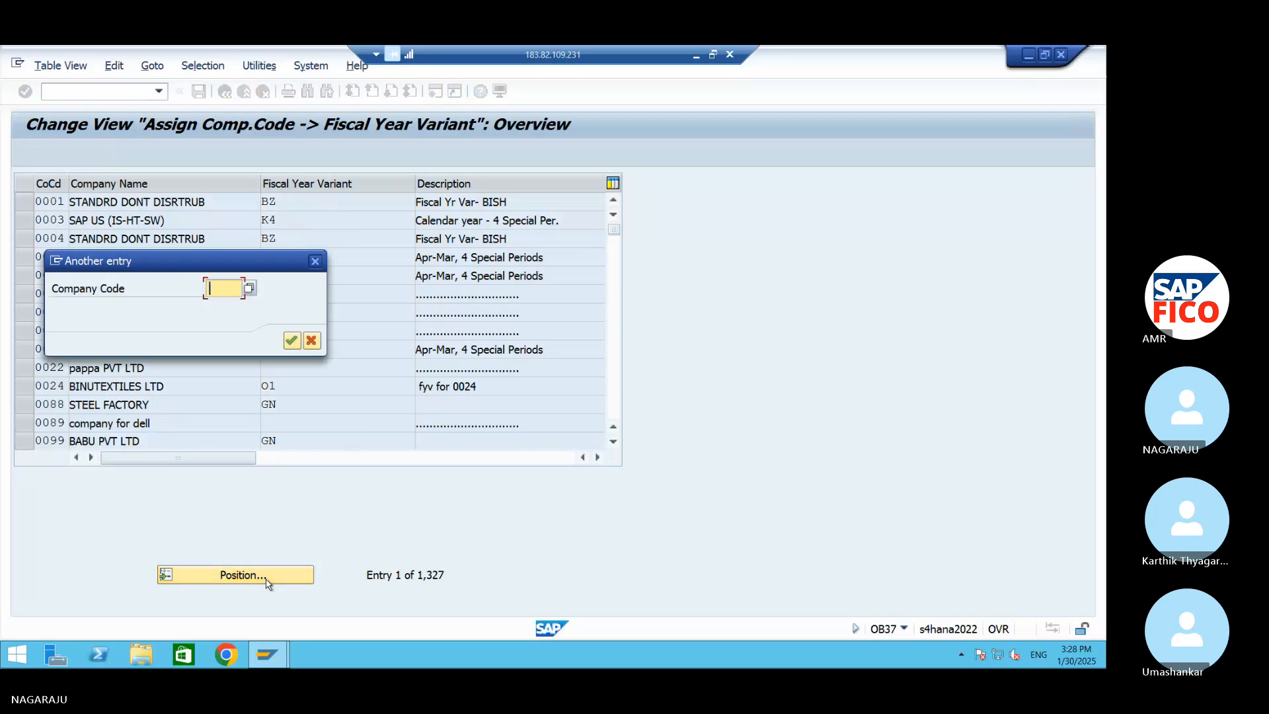
text(AM99)
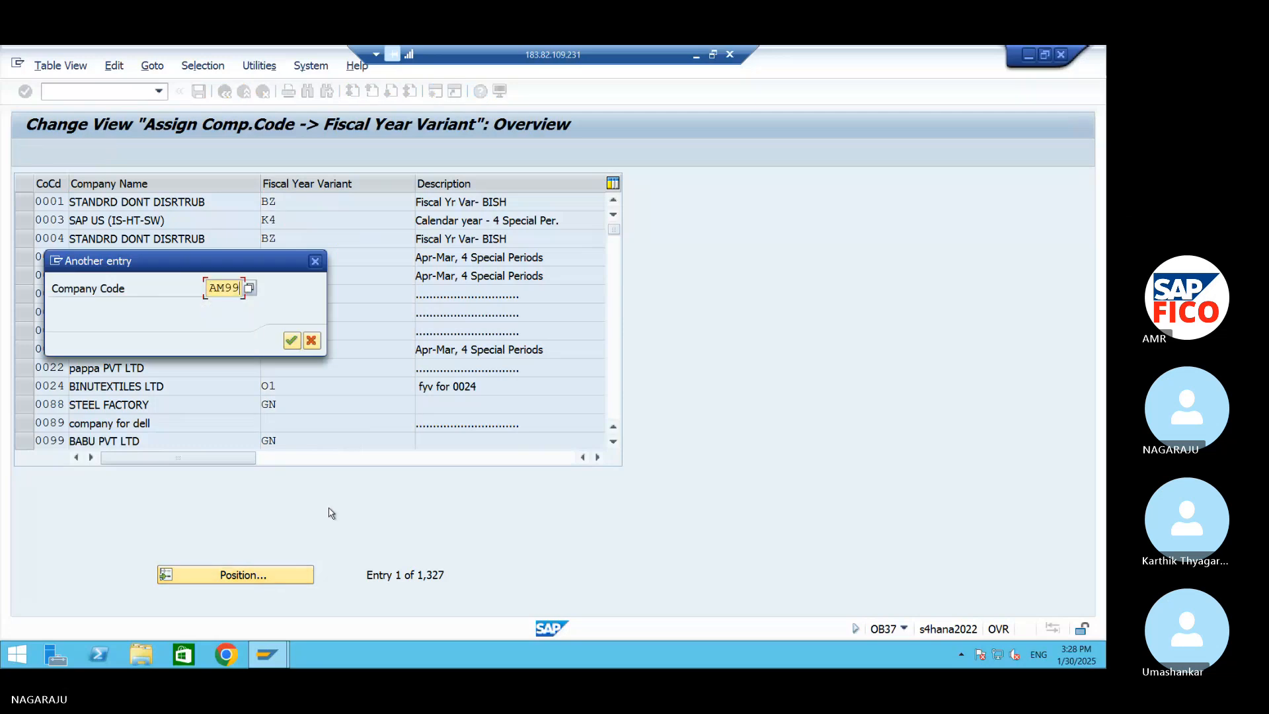
key(Return)
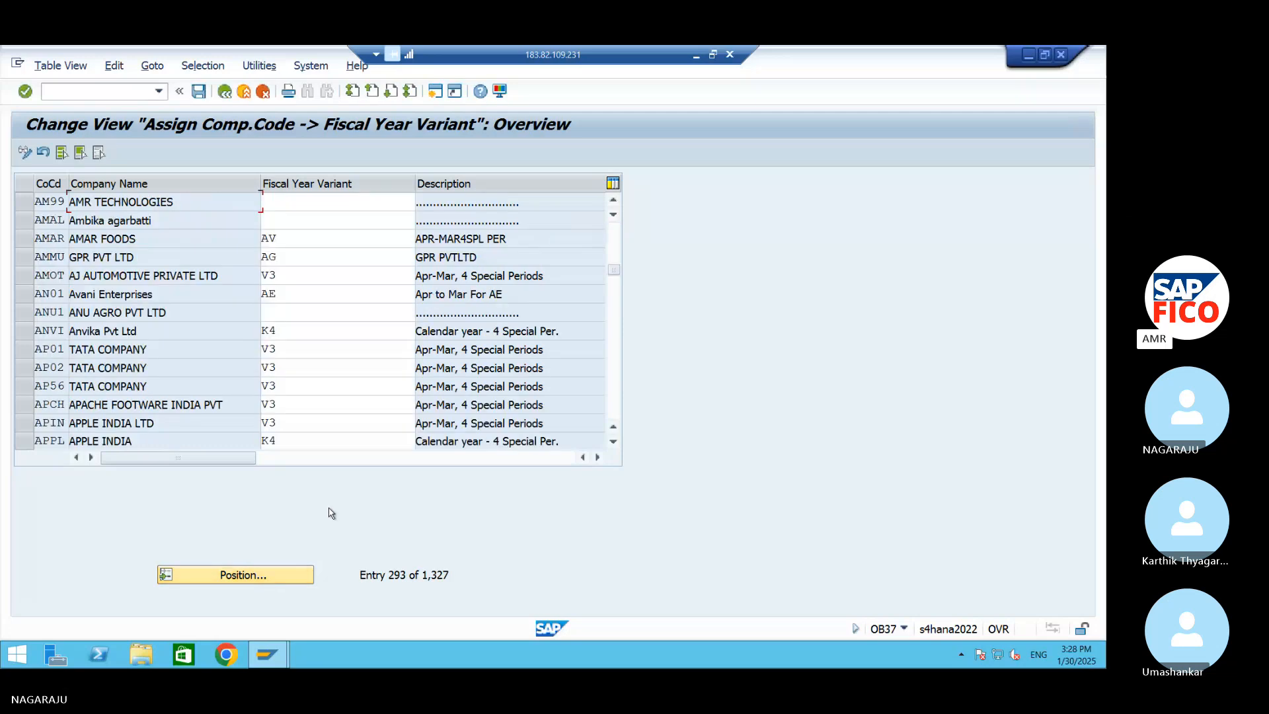
click(341, 208)
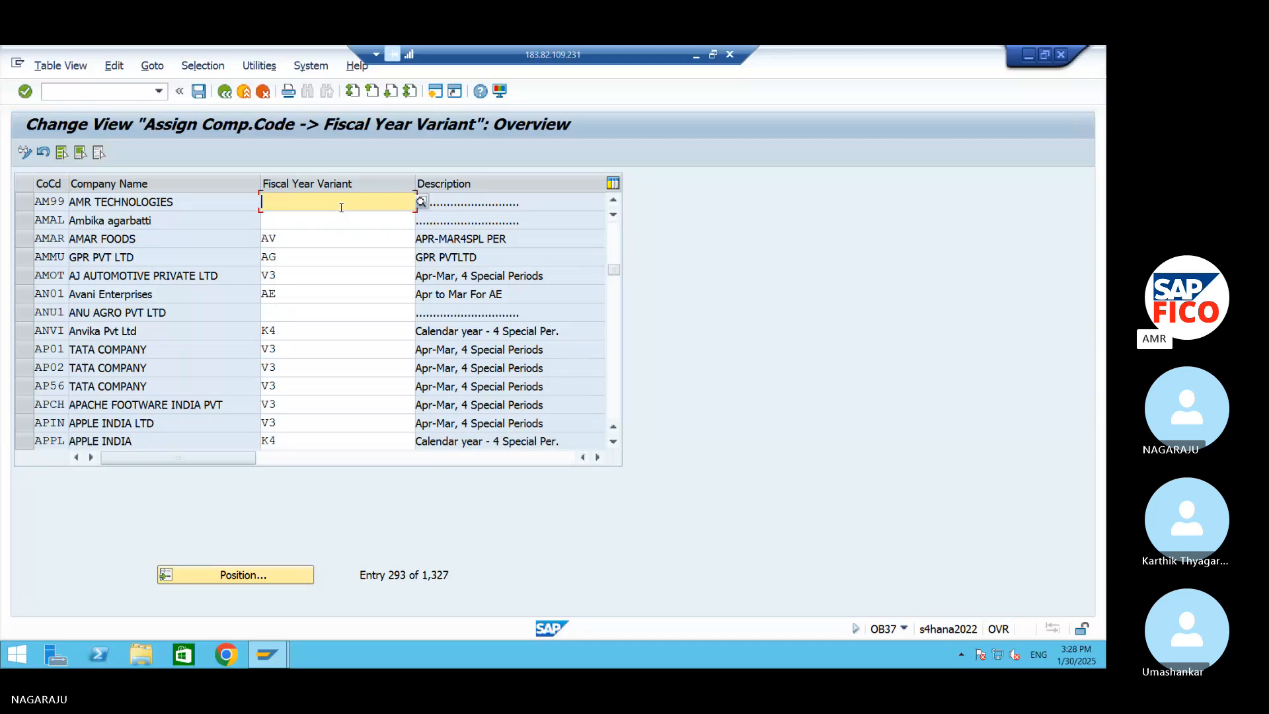
text(93)
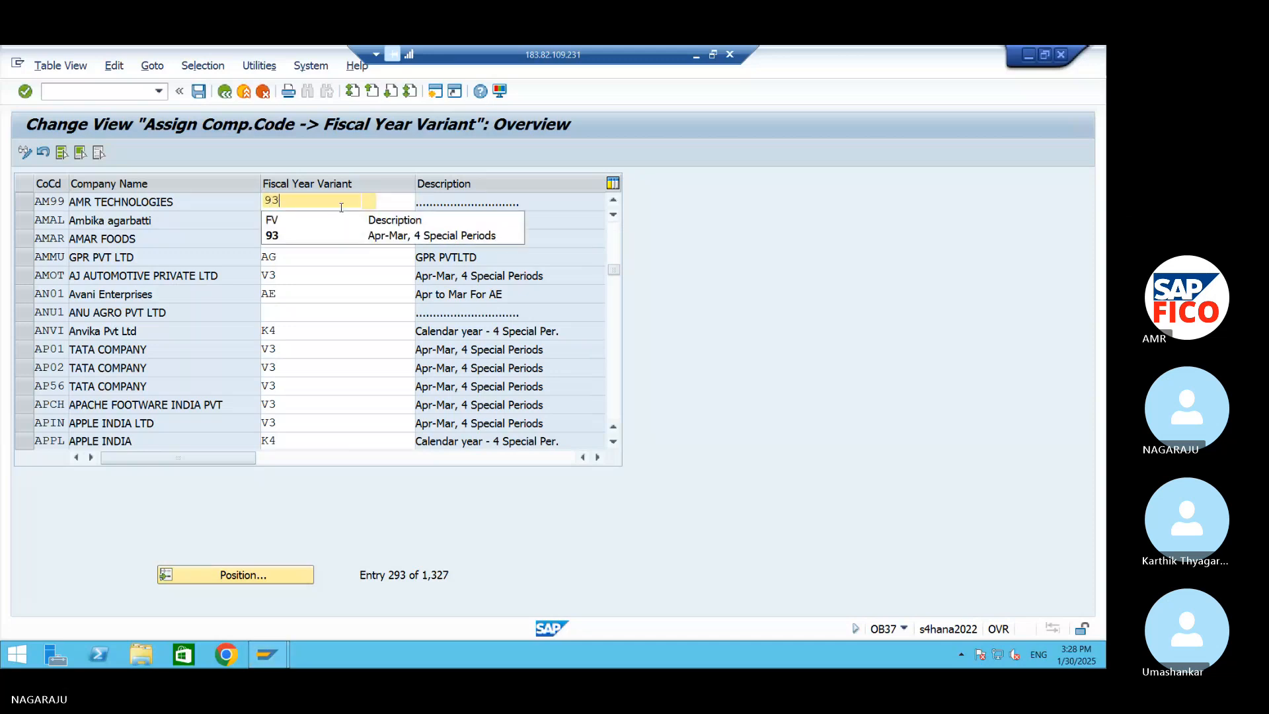
click(363, 238)
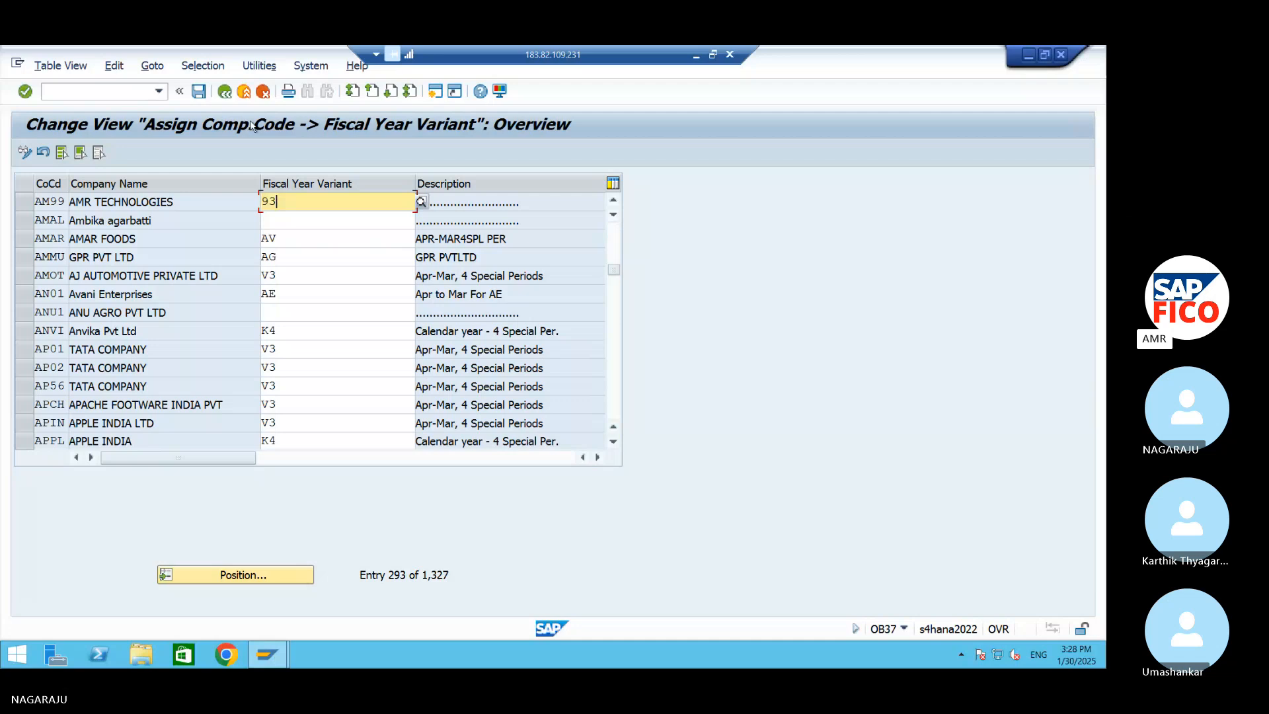
click(197, 94)
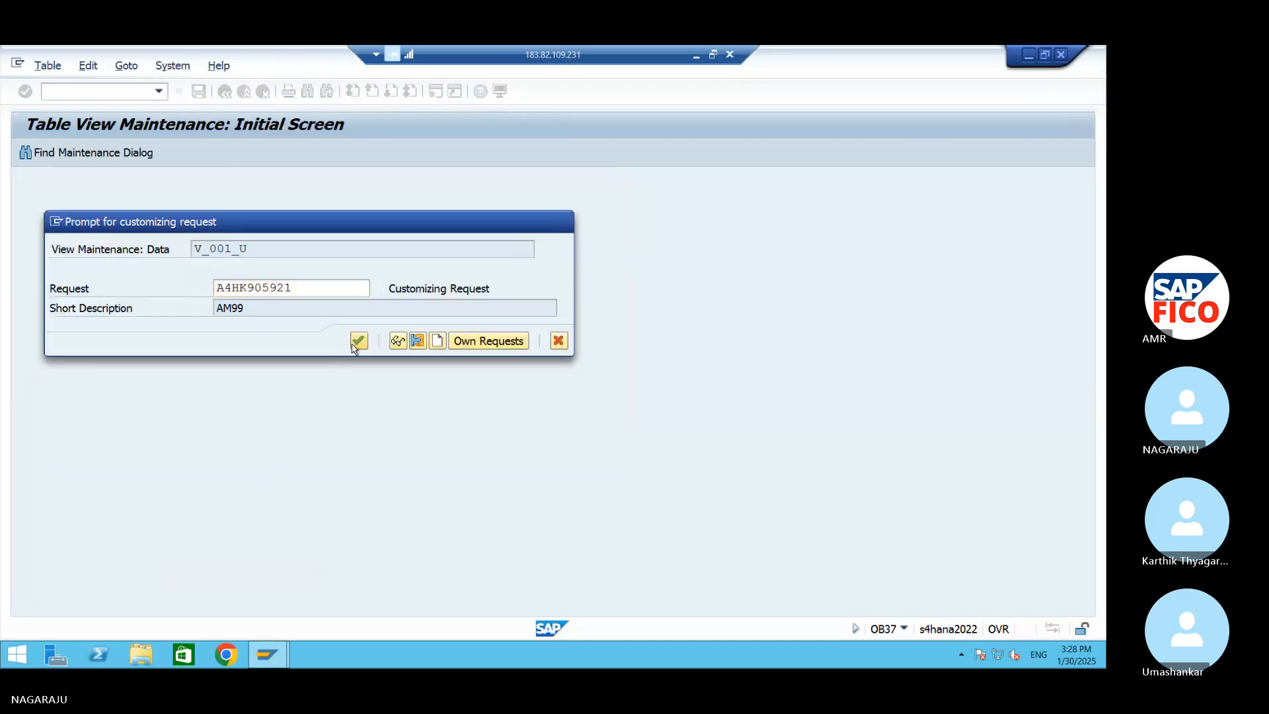
click(358, 344)
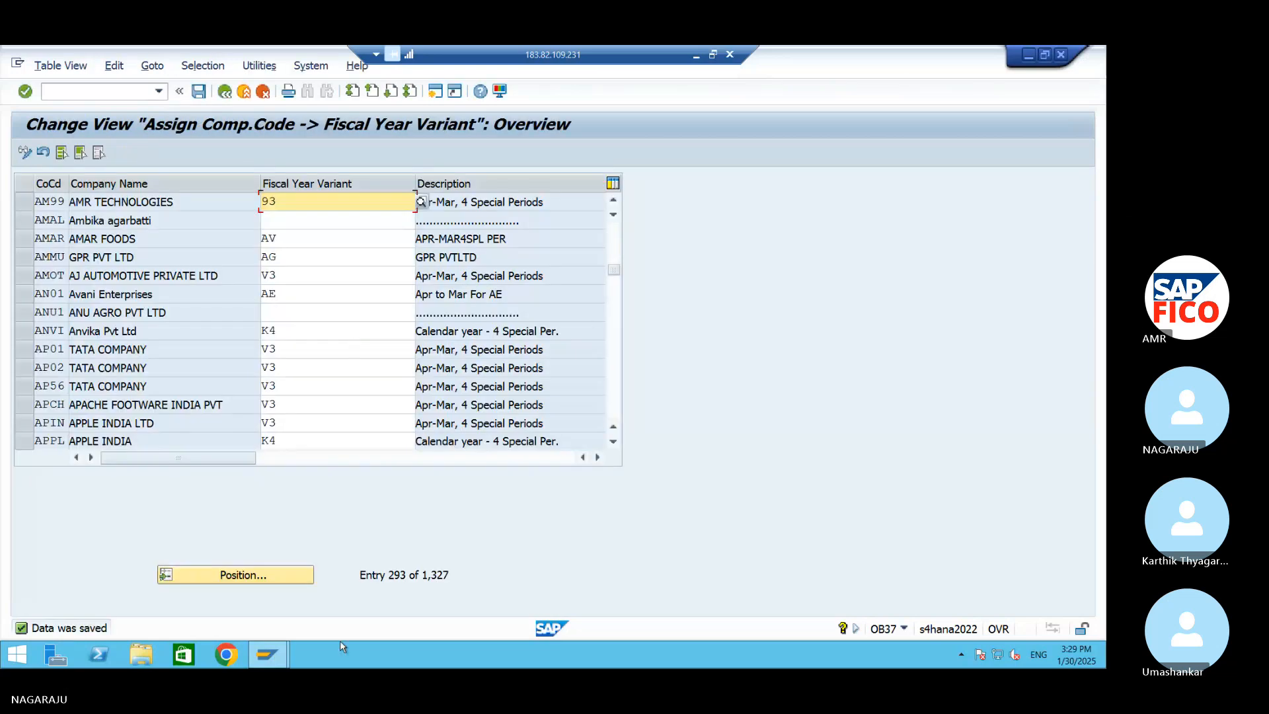
Switch to the S4 HANA Word document and add the line "Define Variant for Open Closing period OB52" below the OB37 entry
click(1026, 56)
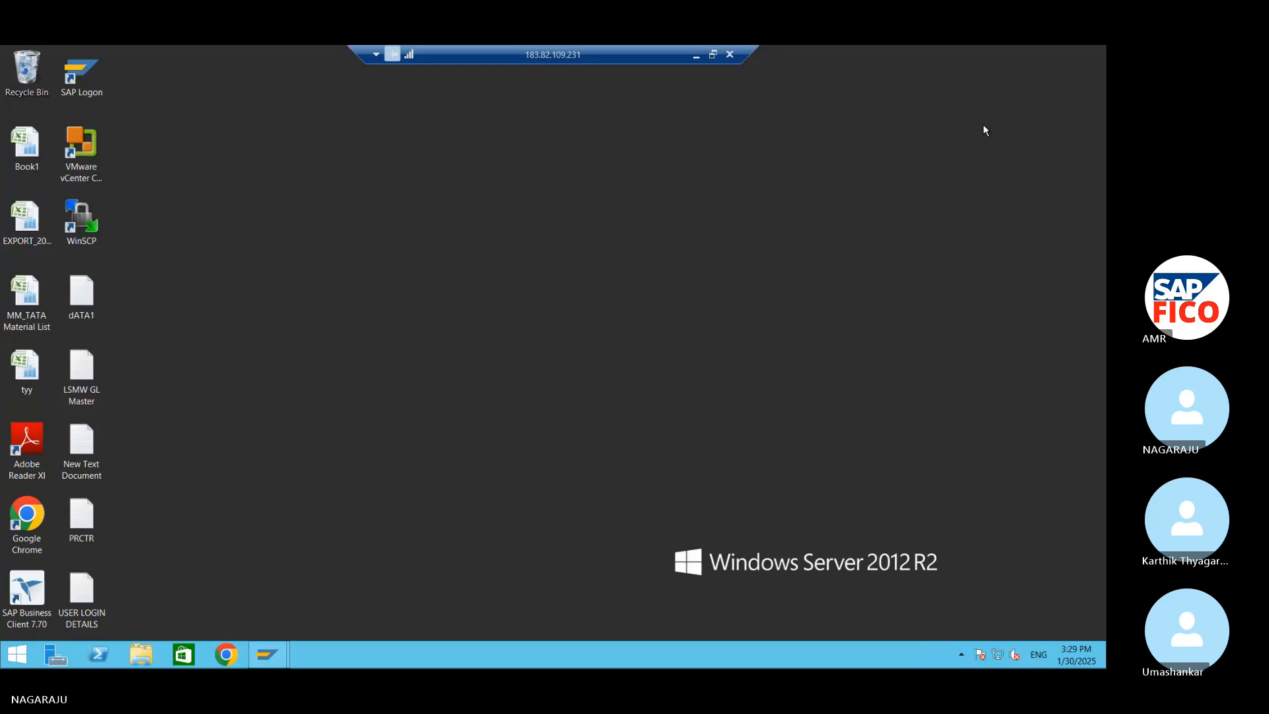
click(696, 54)
key(Return)
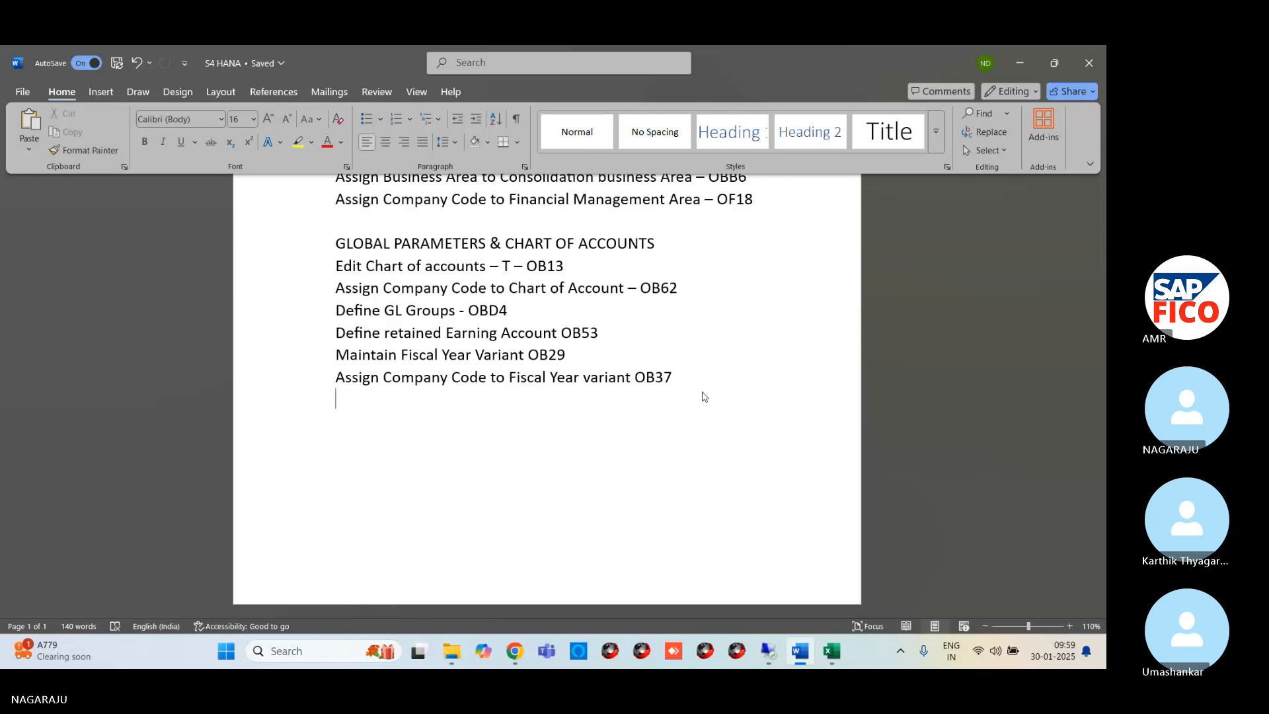
text(De)
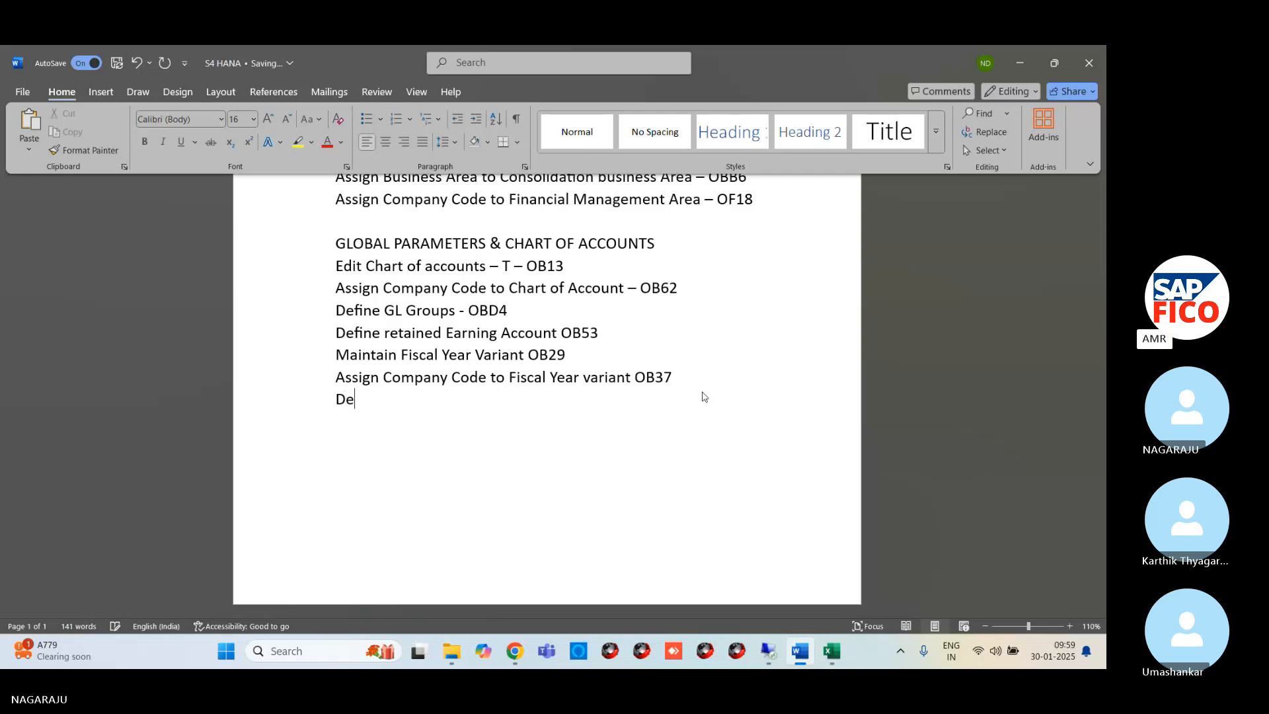
text(fine Vari)
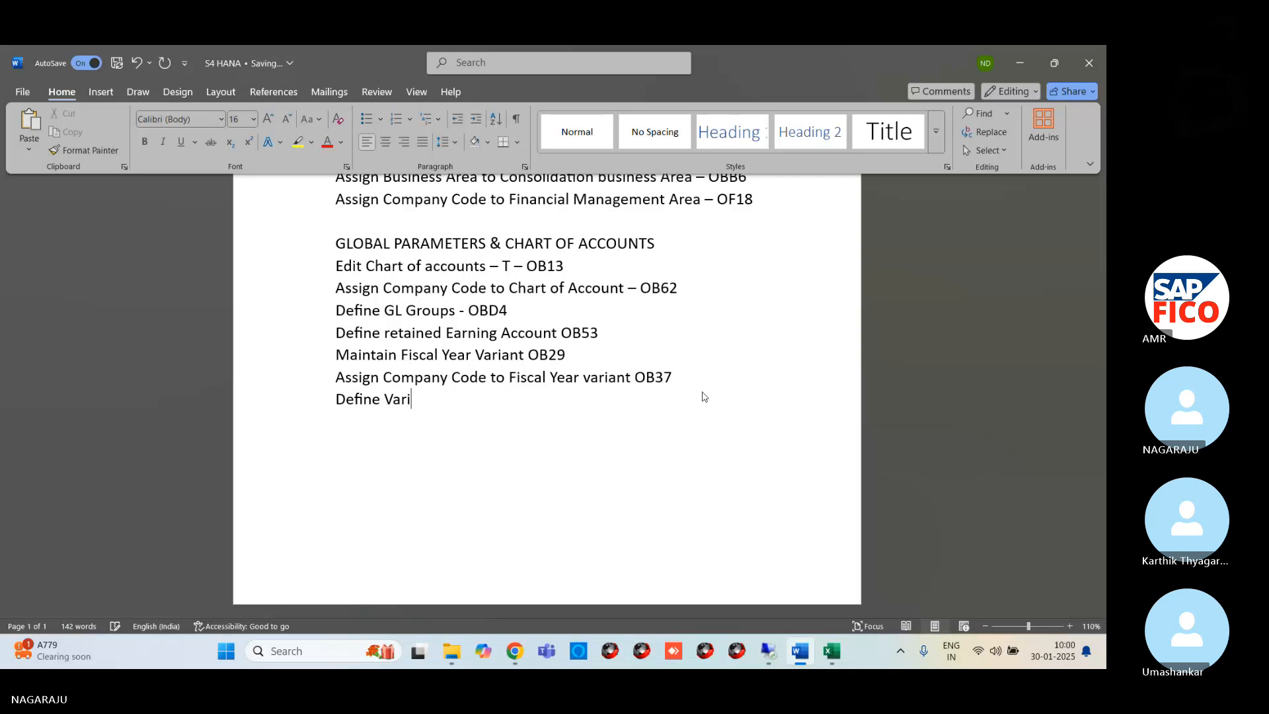
text(ant for Open Closi)
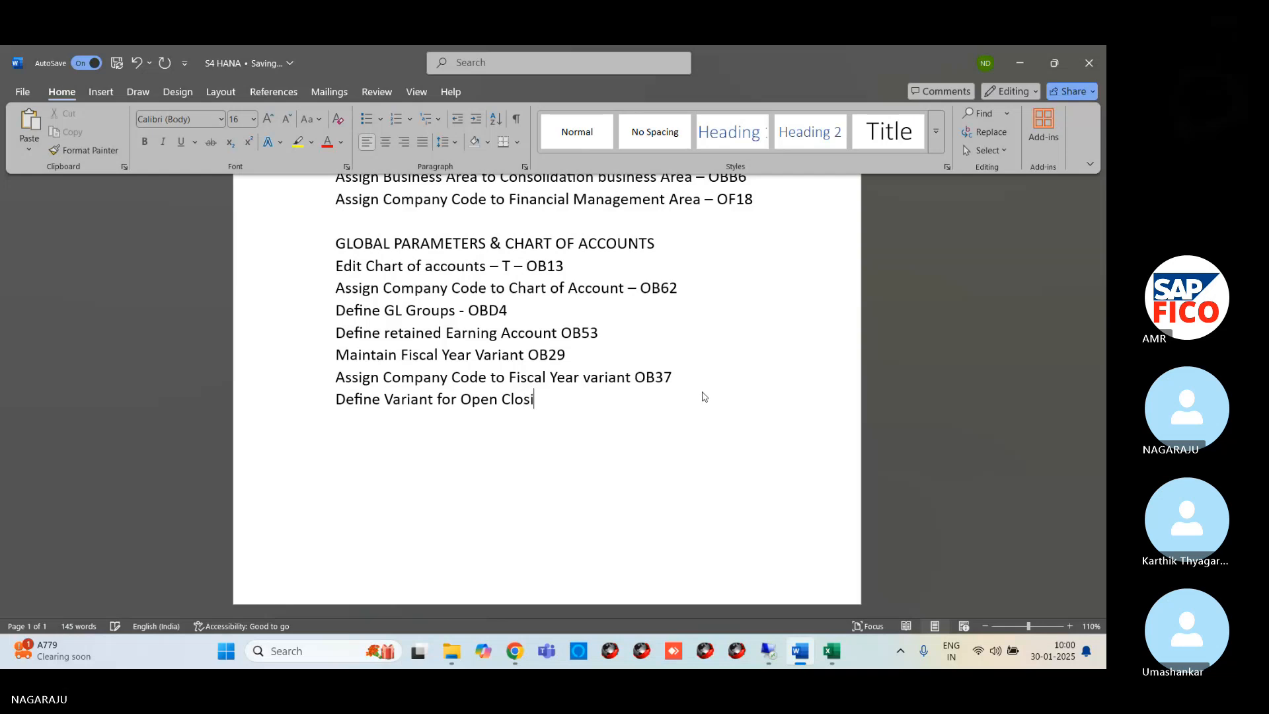
text(ng period OB52)
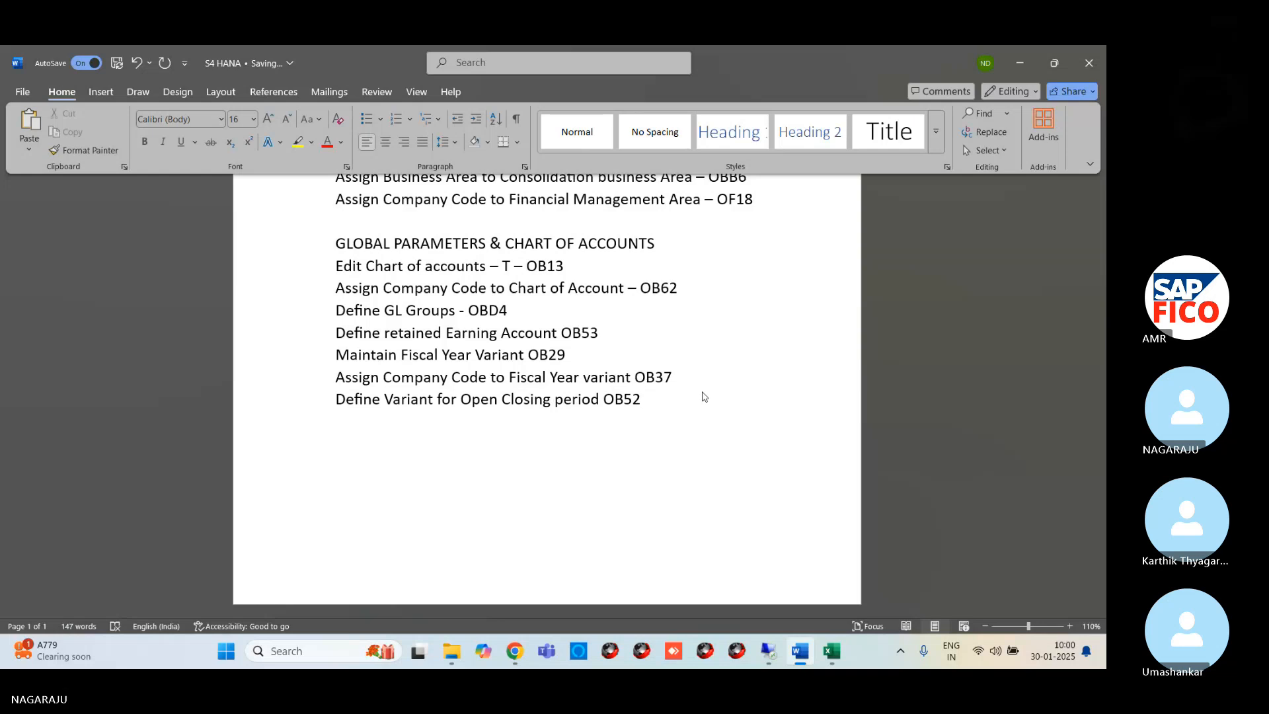
Correct the transaction code at the end of the open and closing period line to OBBO and save the document
key(BackSpace)
key(BackSpace)
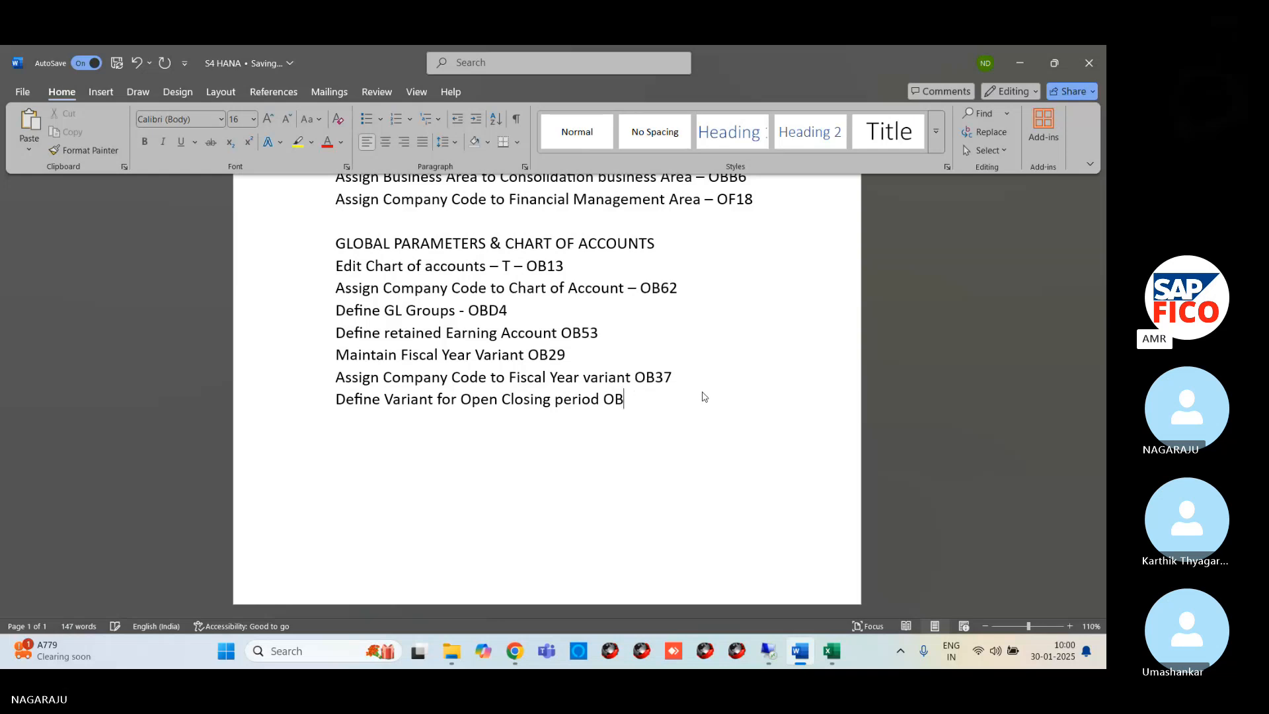
text(b)
key(BackSpace)
text(Bo)
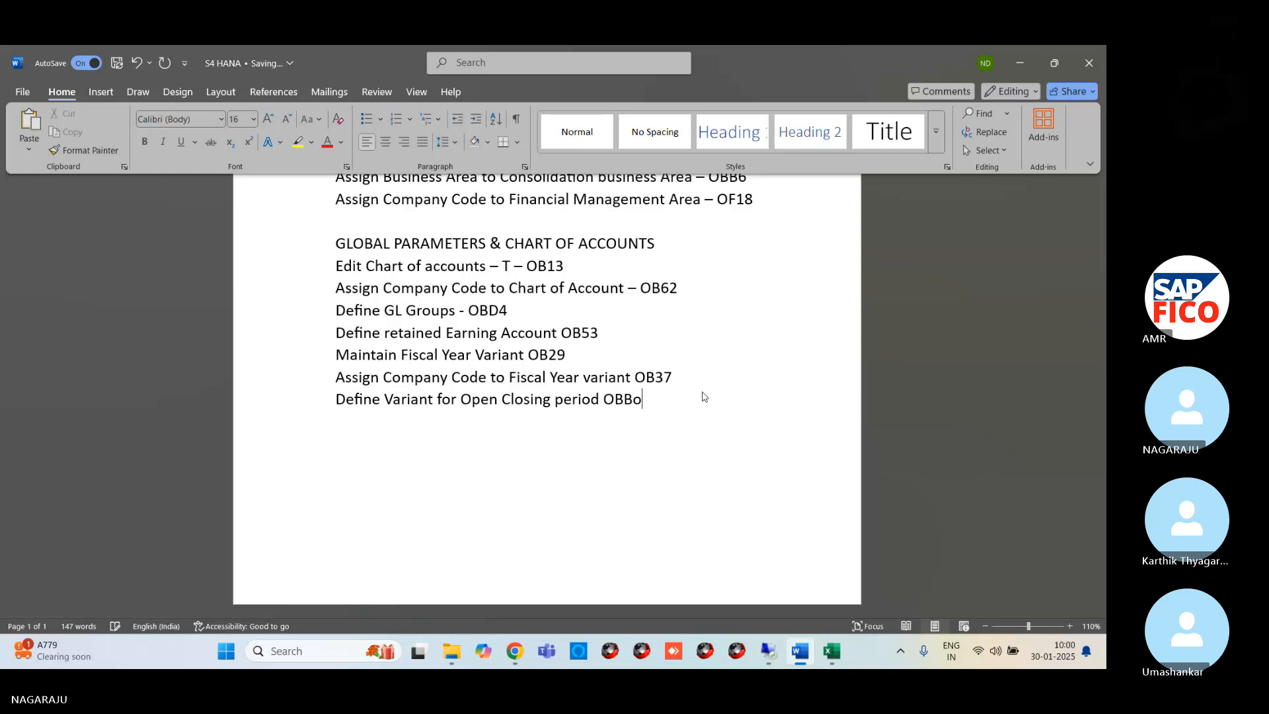
key(BackSpace)
text(O)
click(119, 72)
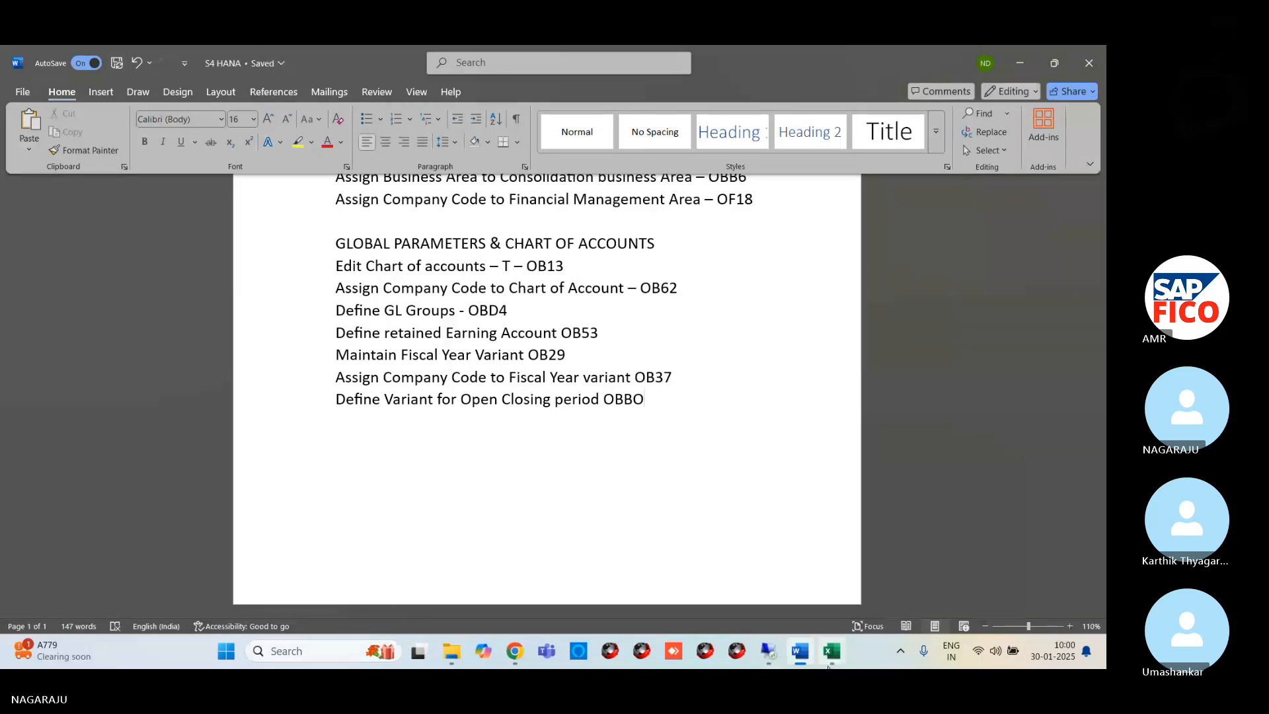
Return to SAP and open transaction OBBO with the command /NOBBO
click(770, 662)
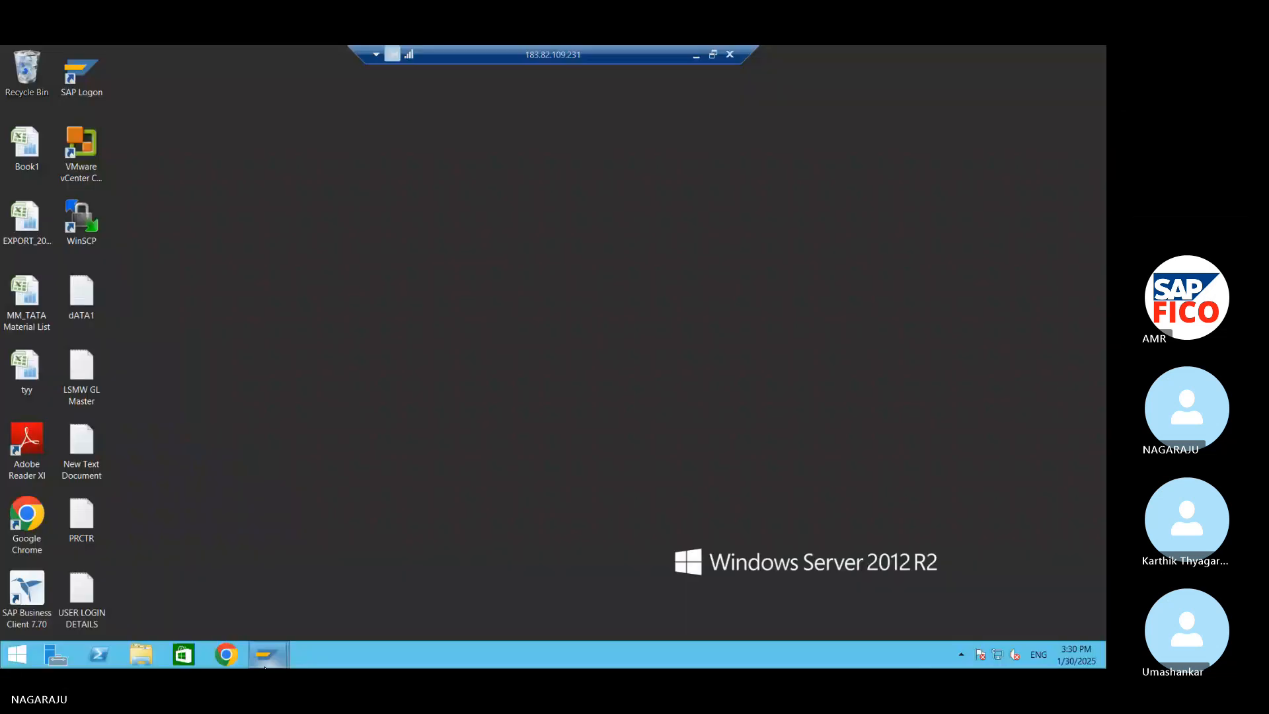
mouse_move(266, 658)
click(345, 581)
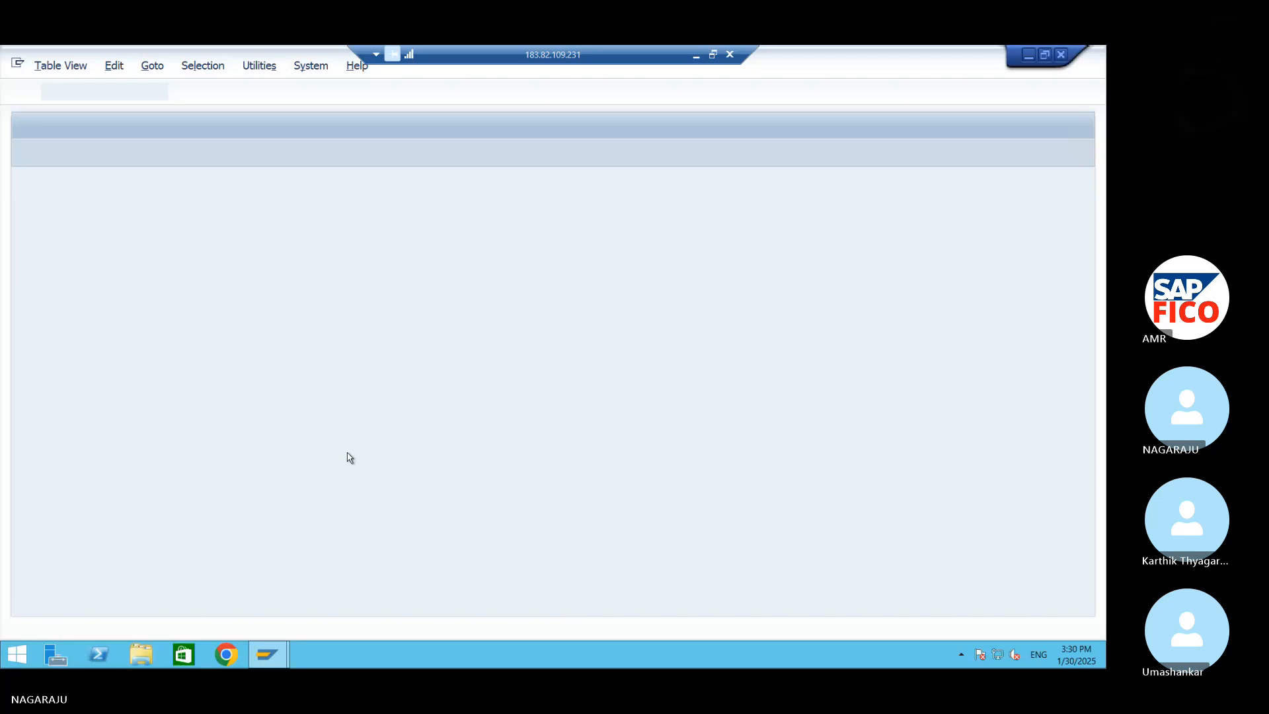
click(121, 92)
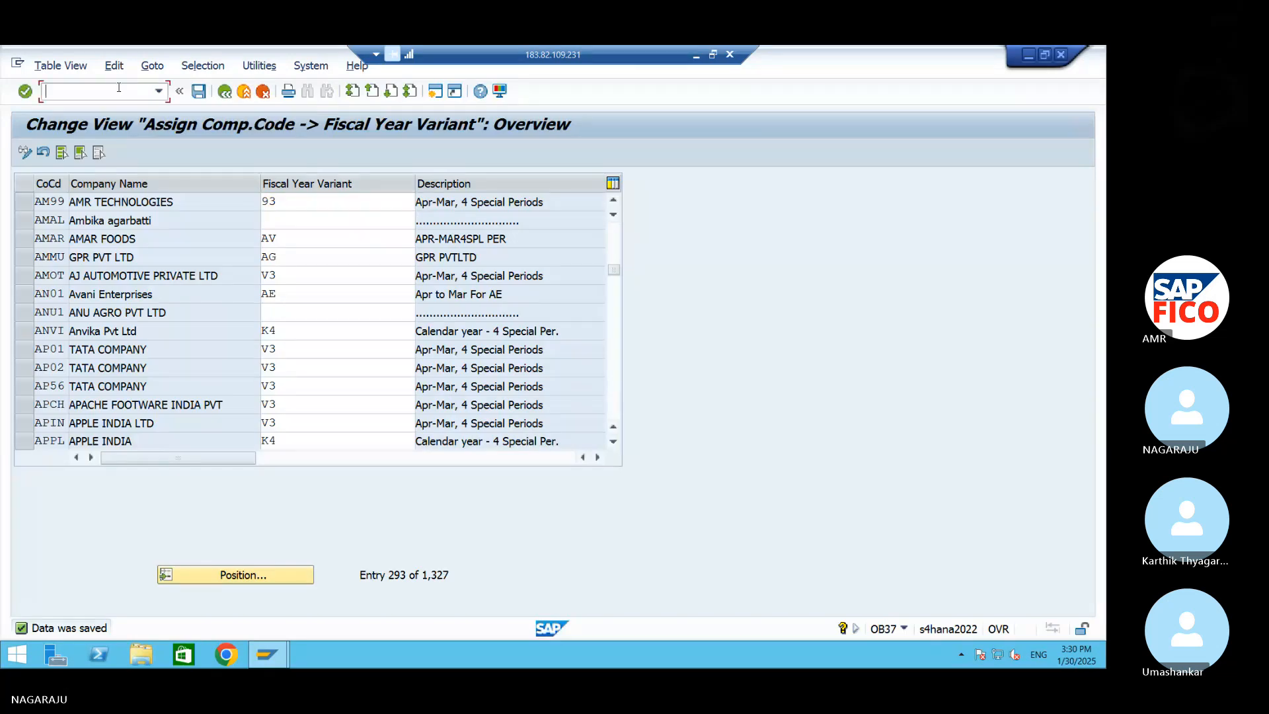
text(/NOBBO)
key(Return)
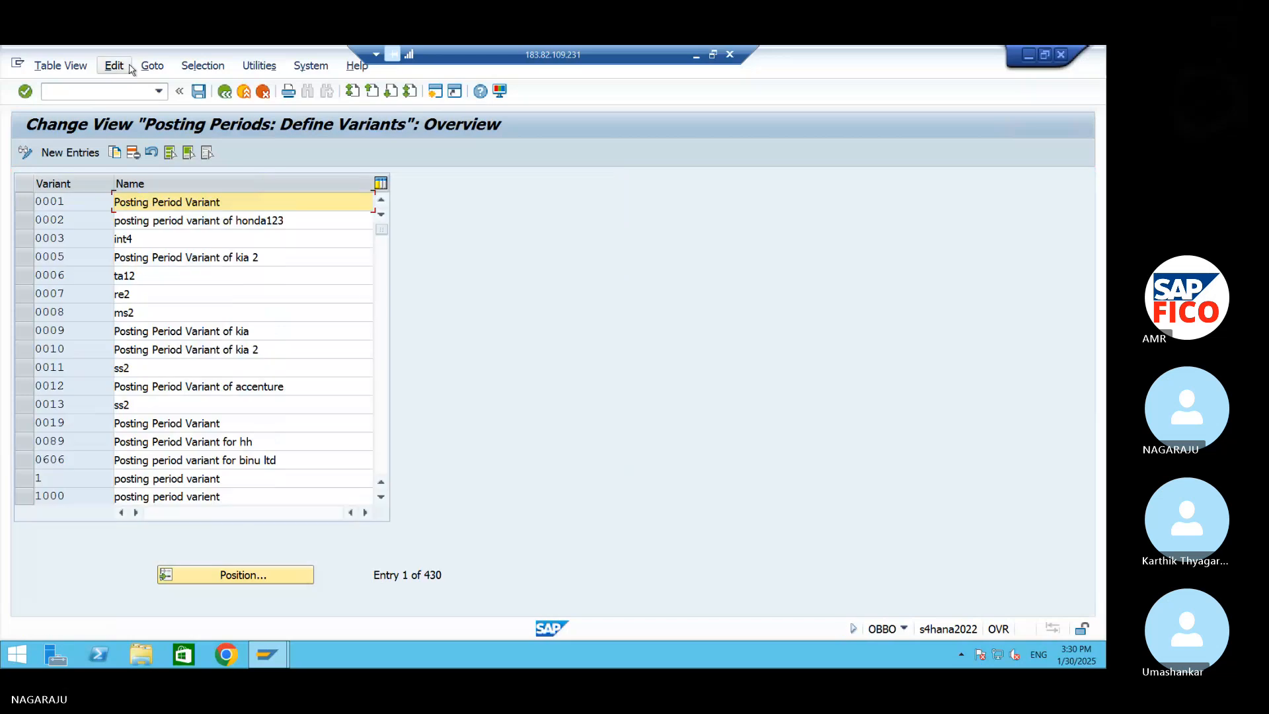
Create a new posting period variant entry with the code 99FV
click(61, 153)
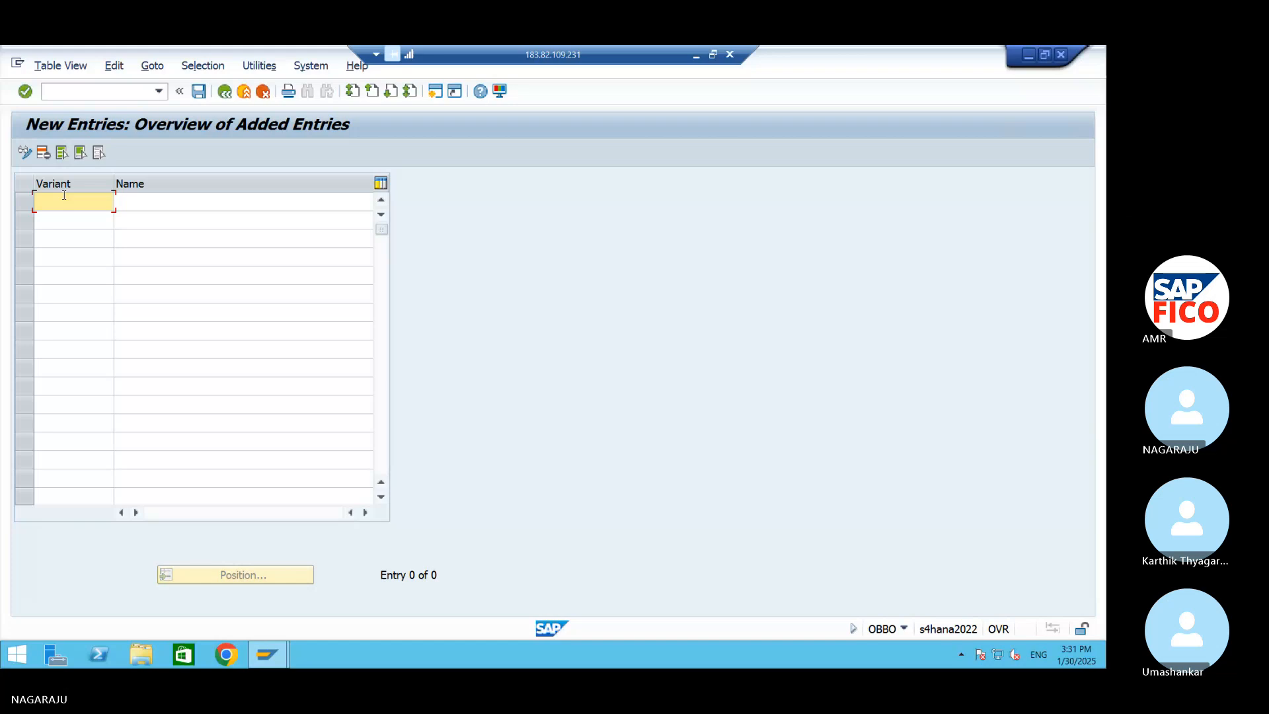
text(99FV)
key(Tab)
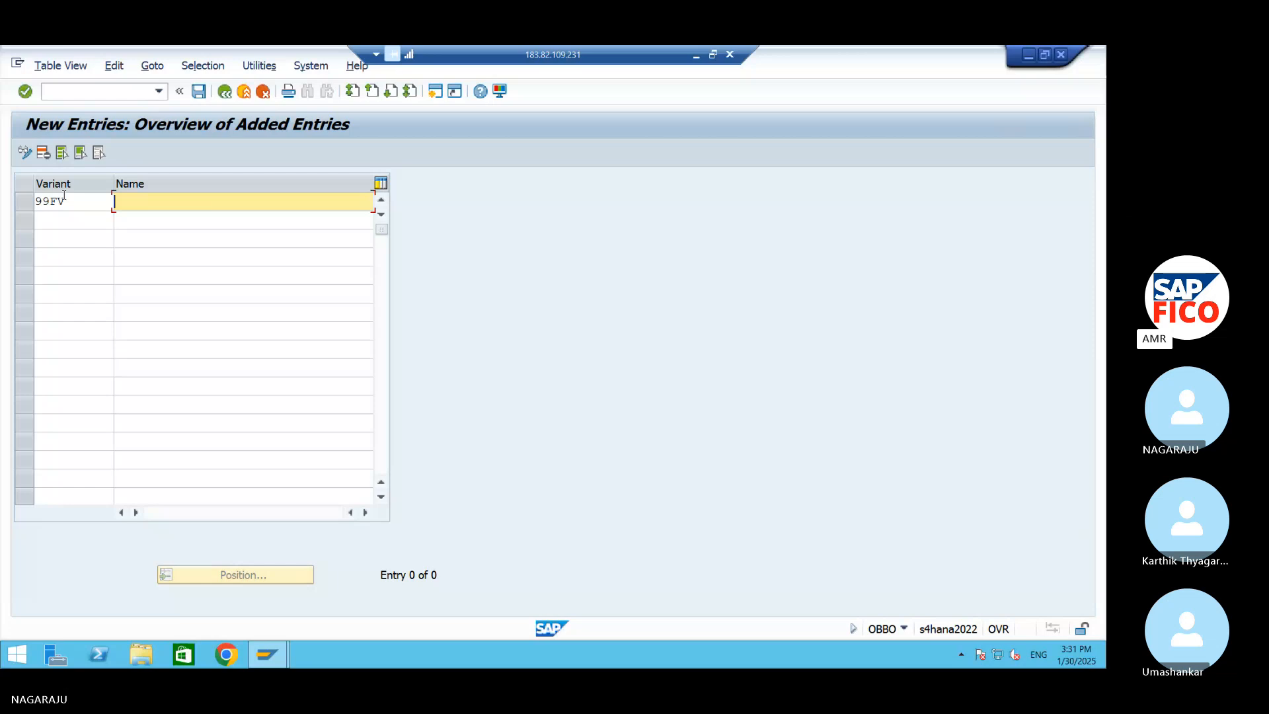
Enter PV as the name of the new posting period variant
text(FI)
key(BackSpace)
key(BackSpace)
text(POSTING)
Change the new entry's variant code to 99PV
key(BackSpace)
key(BackSpace)
key(BackSpace)
key(BackSpace)
key(BackSpace)
key(BackSpace)
key(BackSpace)
text(V)
click(98, 199)
key(BackSpace)
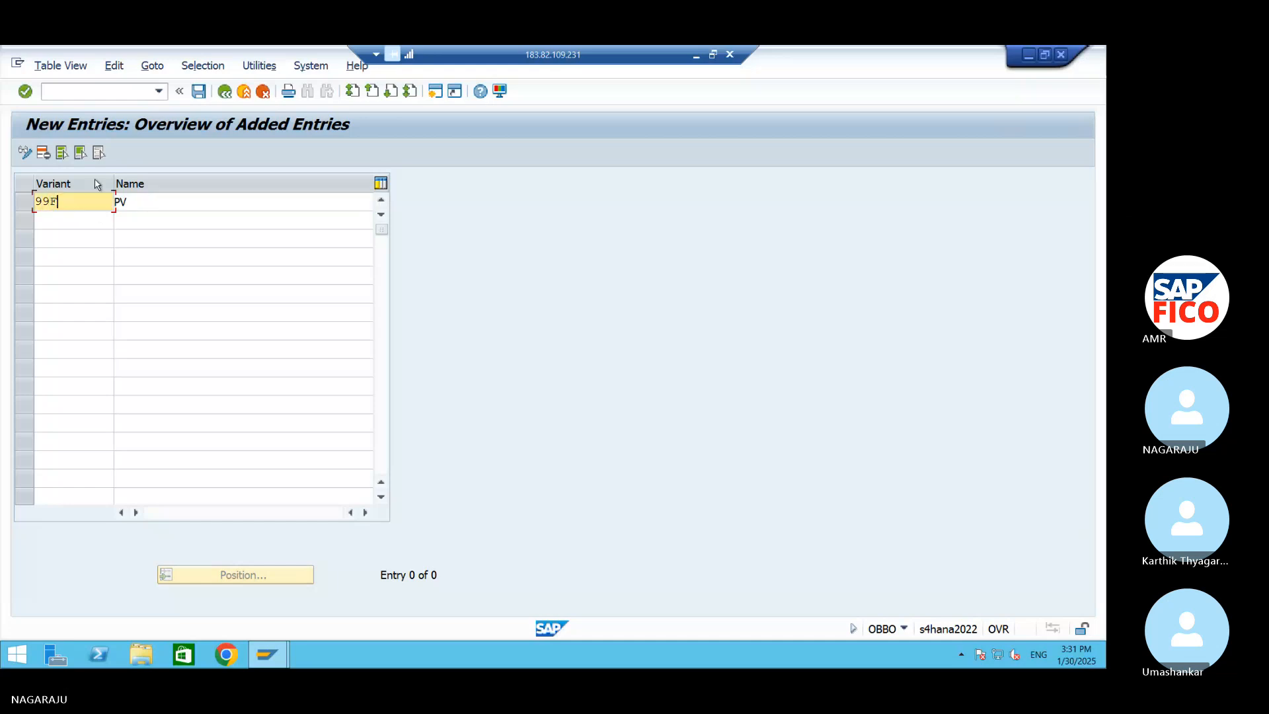
key(BackSpace)
text(PV)
Name variant 99PV "POSTING PERIOD VARIANT FOR AM99" and save it to the AM99 customizing request
key(Tab)
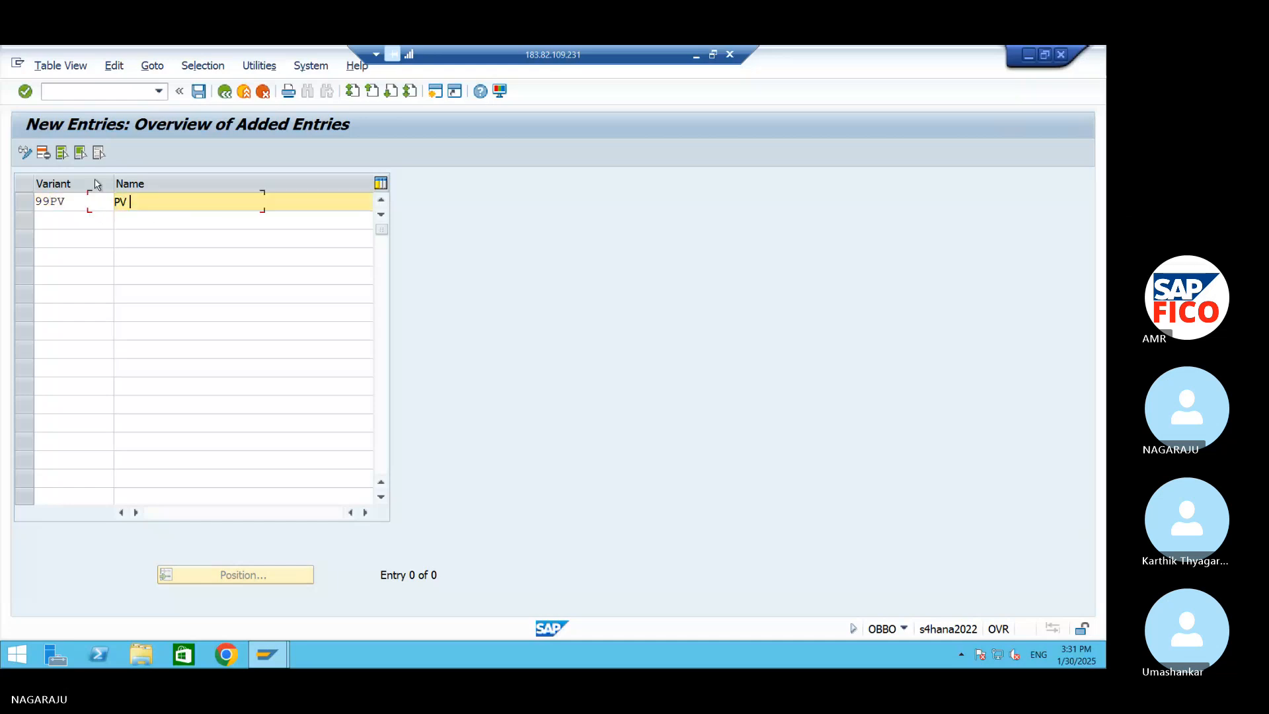
key(BackSpace)
key(BackSpace)
key(BackSpace)
text(POSTING PERIOD VARIANT)
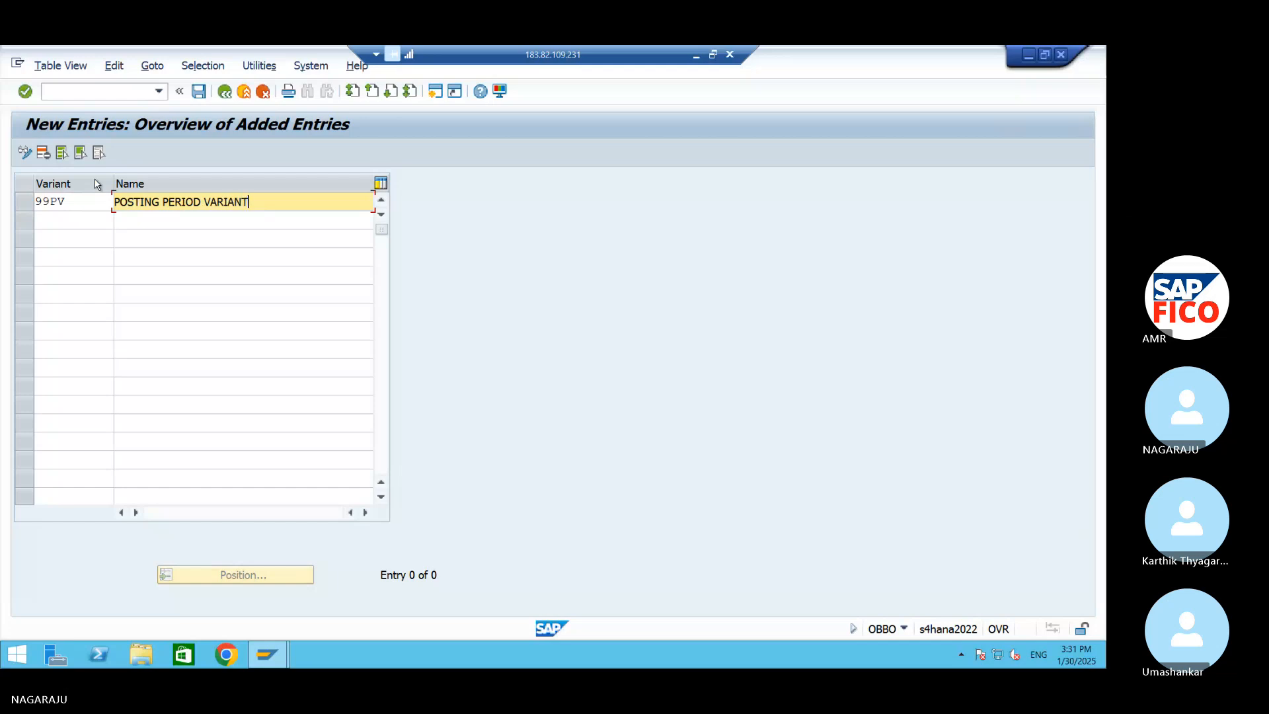
text( FOR AM99)
click(198, 91)
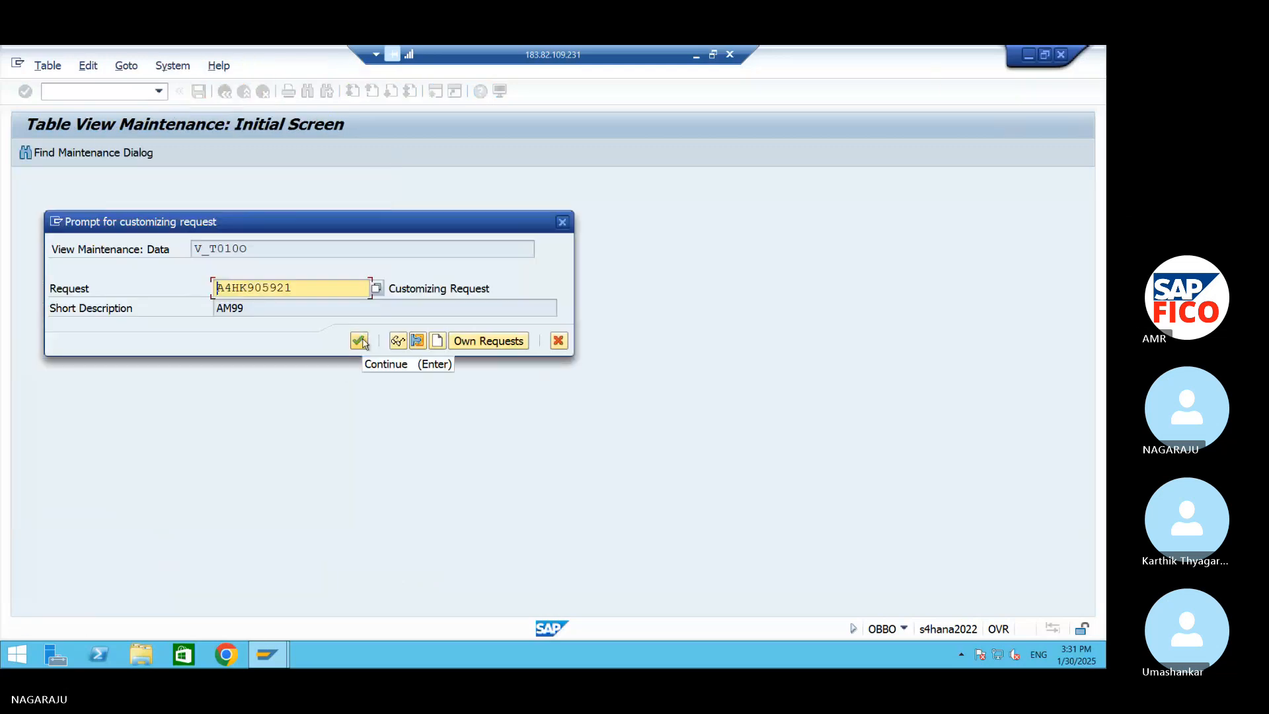
click(361, 341)
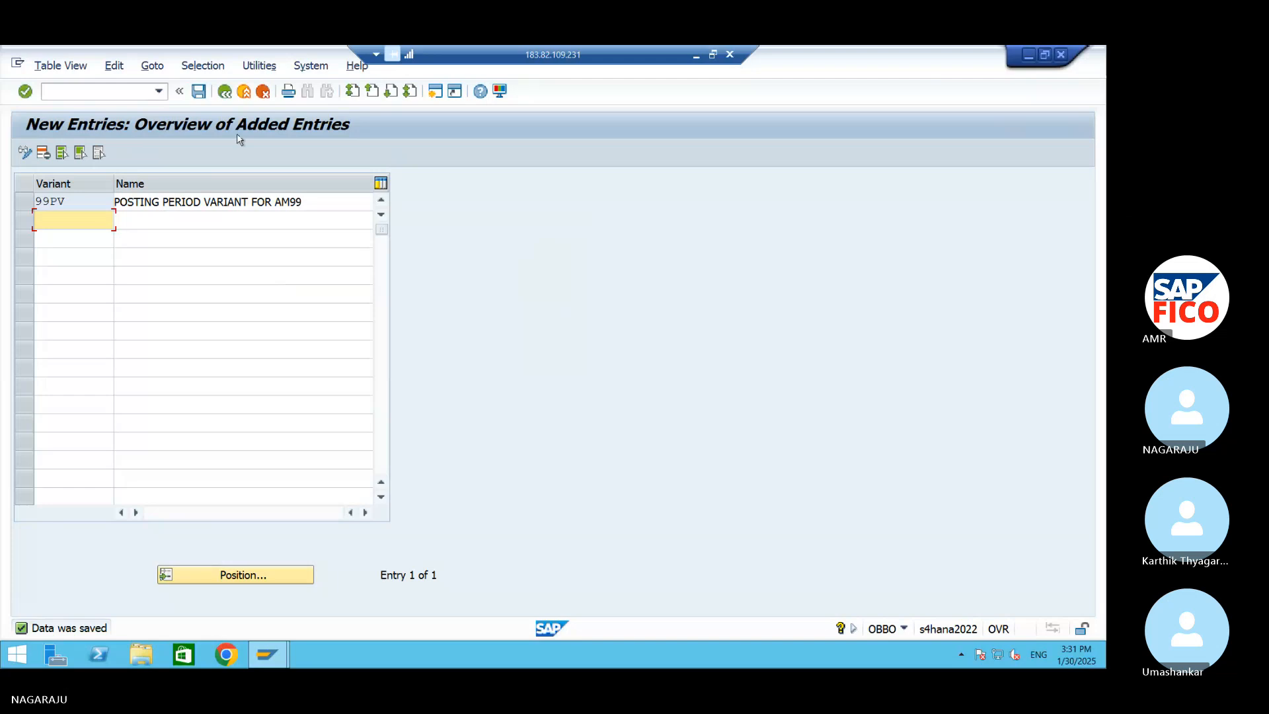
Switch to the Word document and write the line "Assign variant to Company code" below the OBBO entry
click(1029, 54)
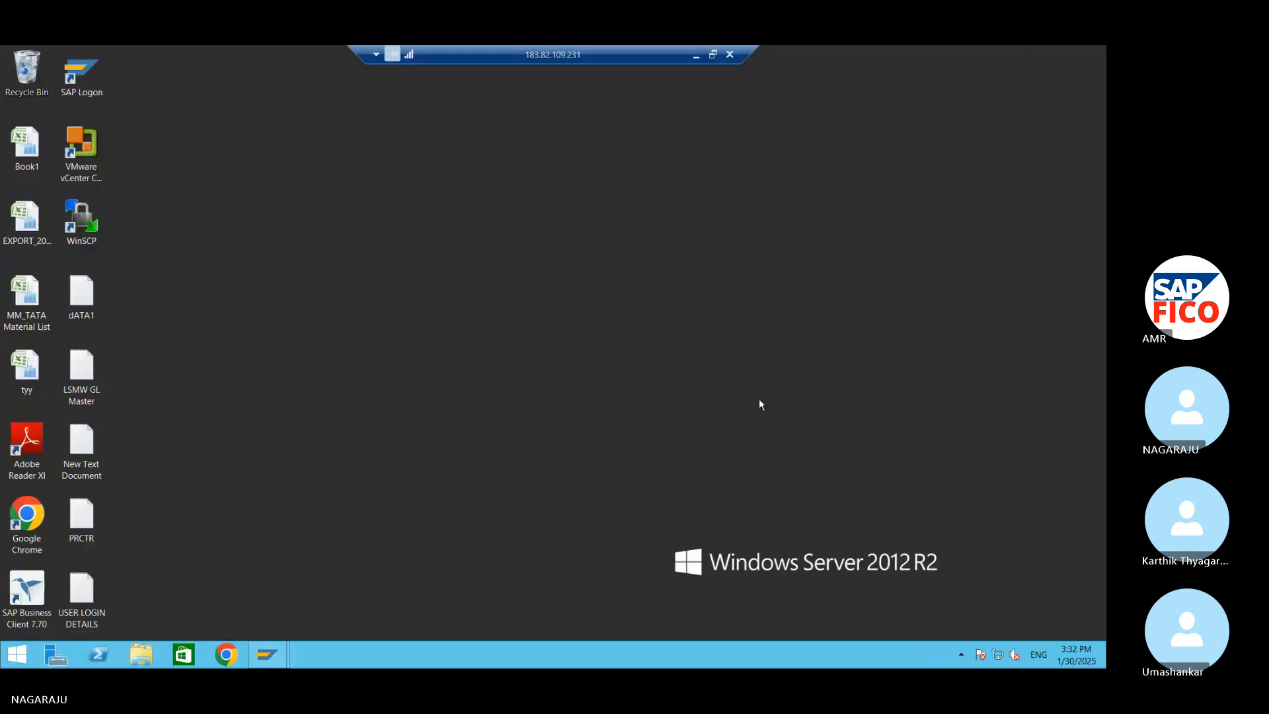
click(702, 55)
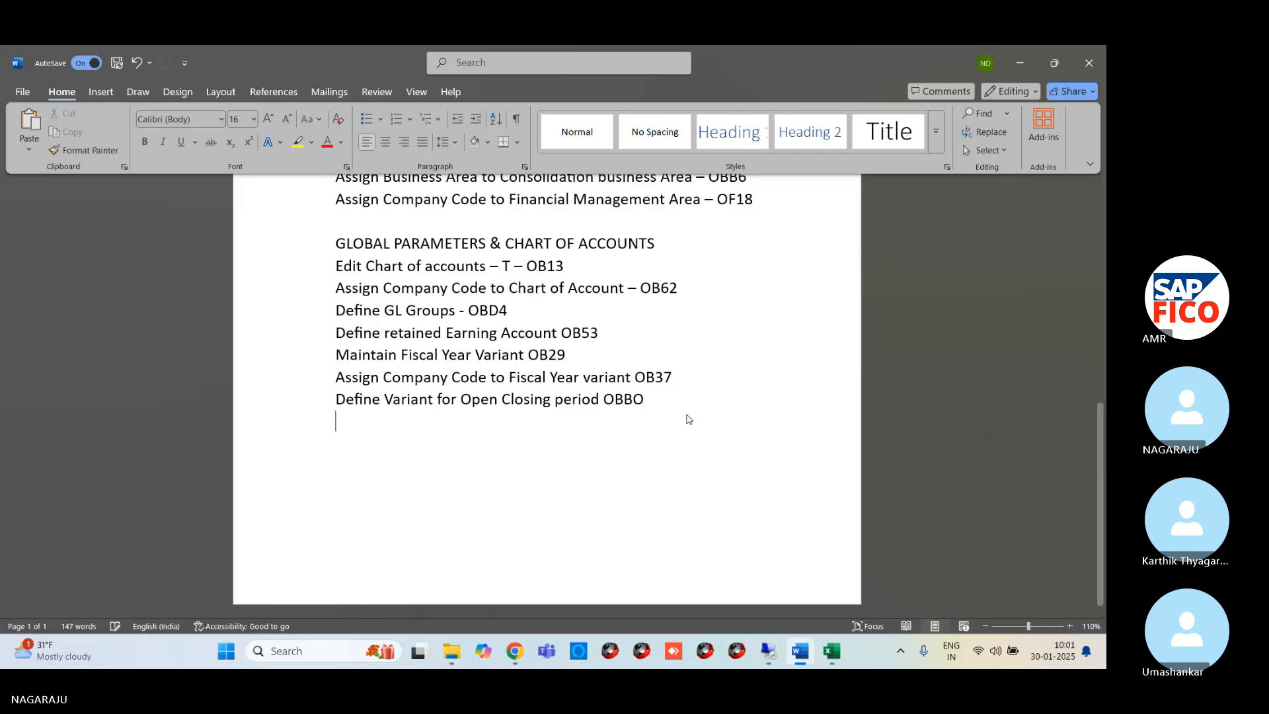
text(Aa)
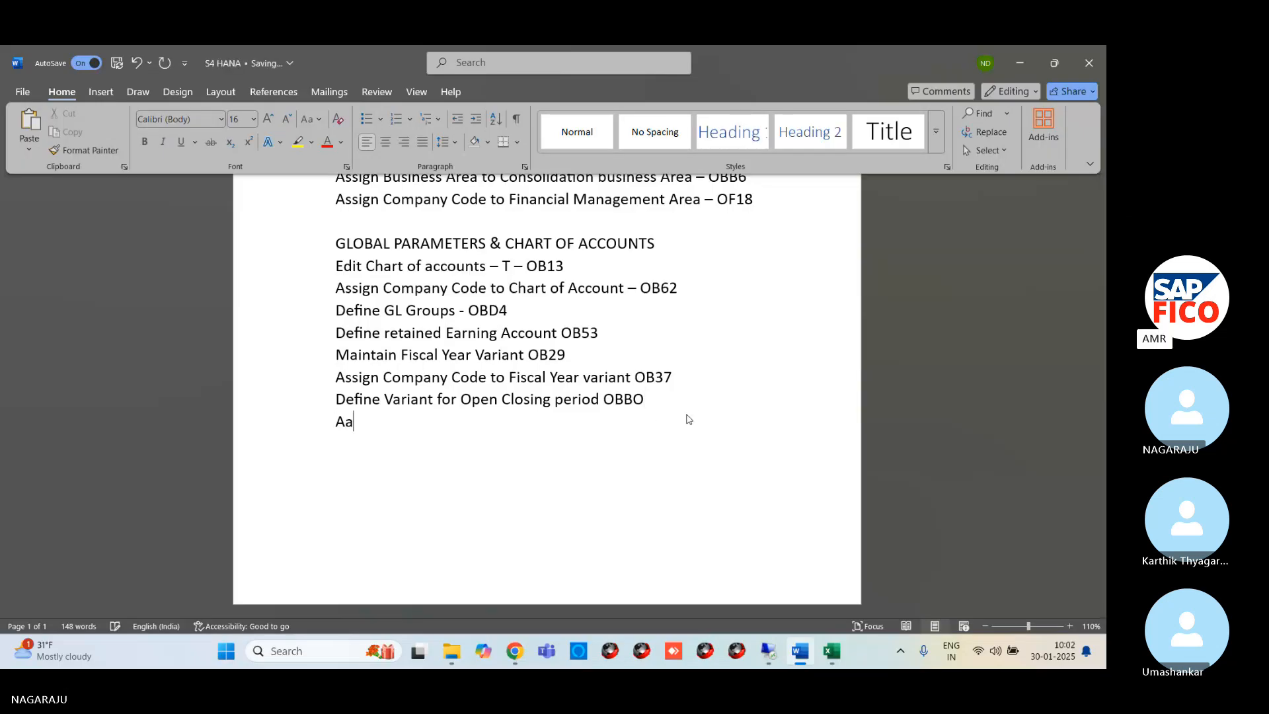
key(BackSpace)
text(ssign )
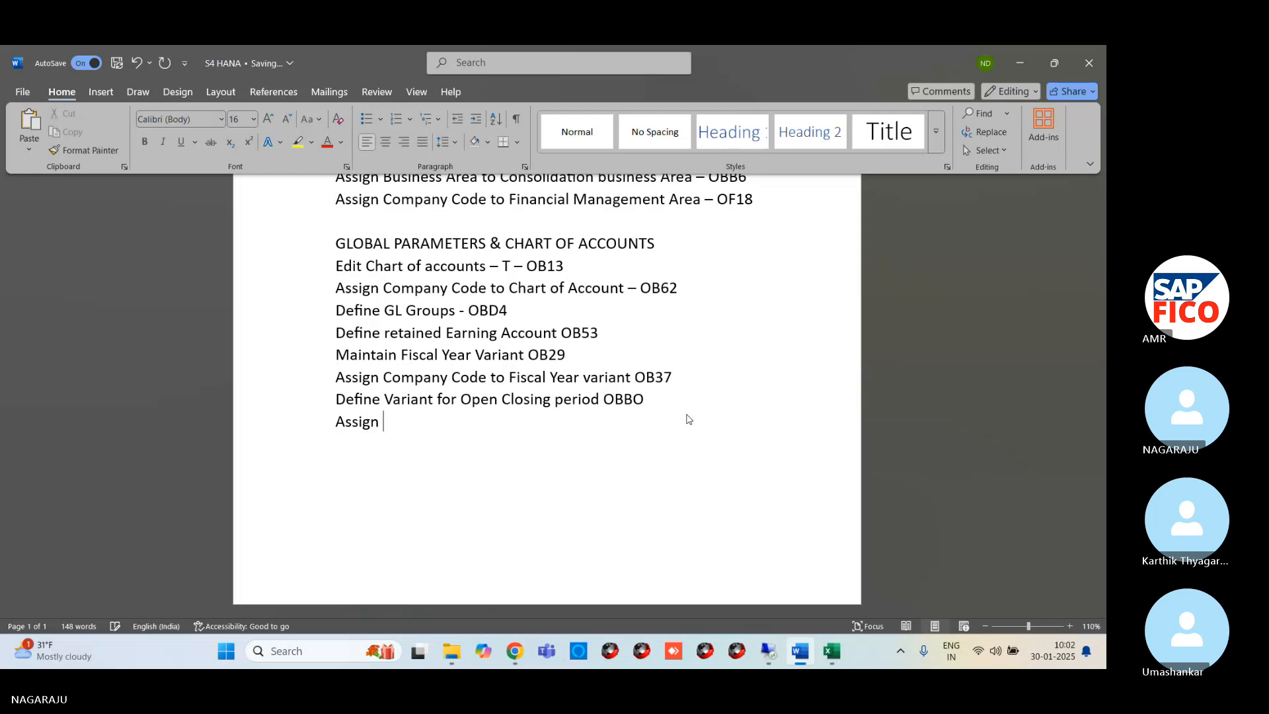
text(variant to Company co)
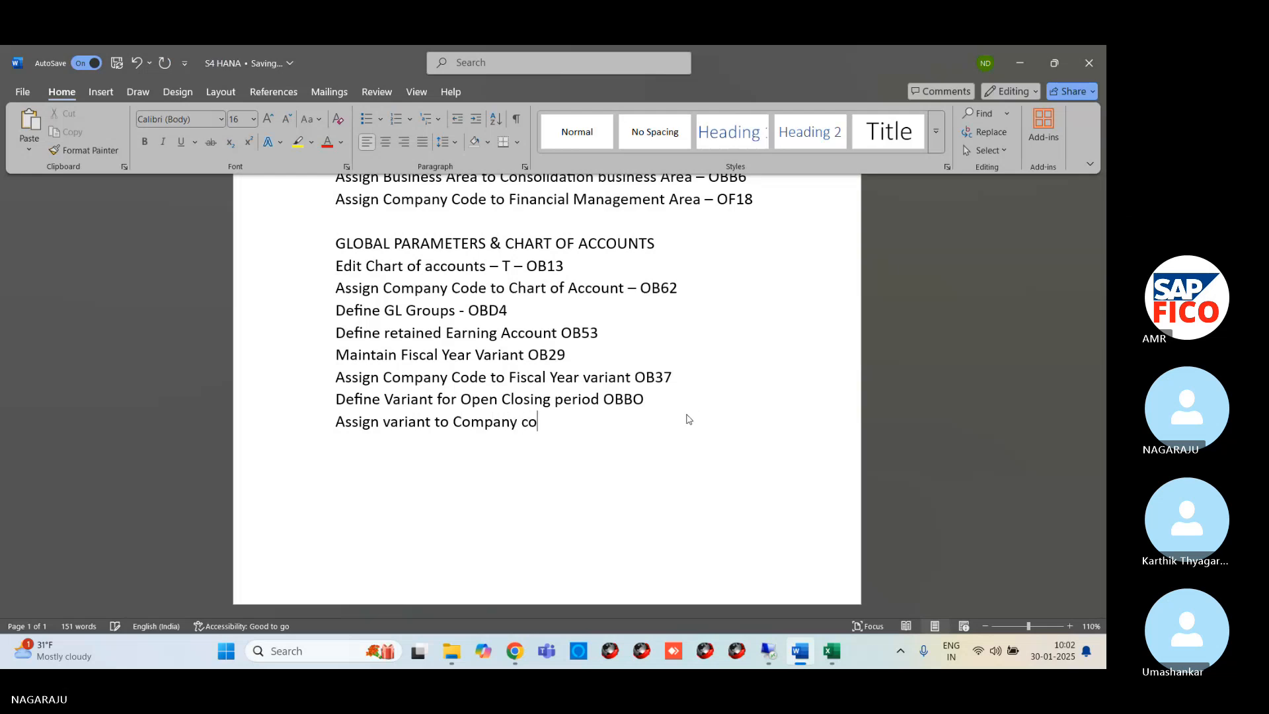
text(de)
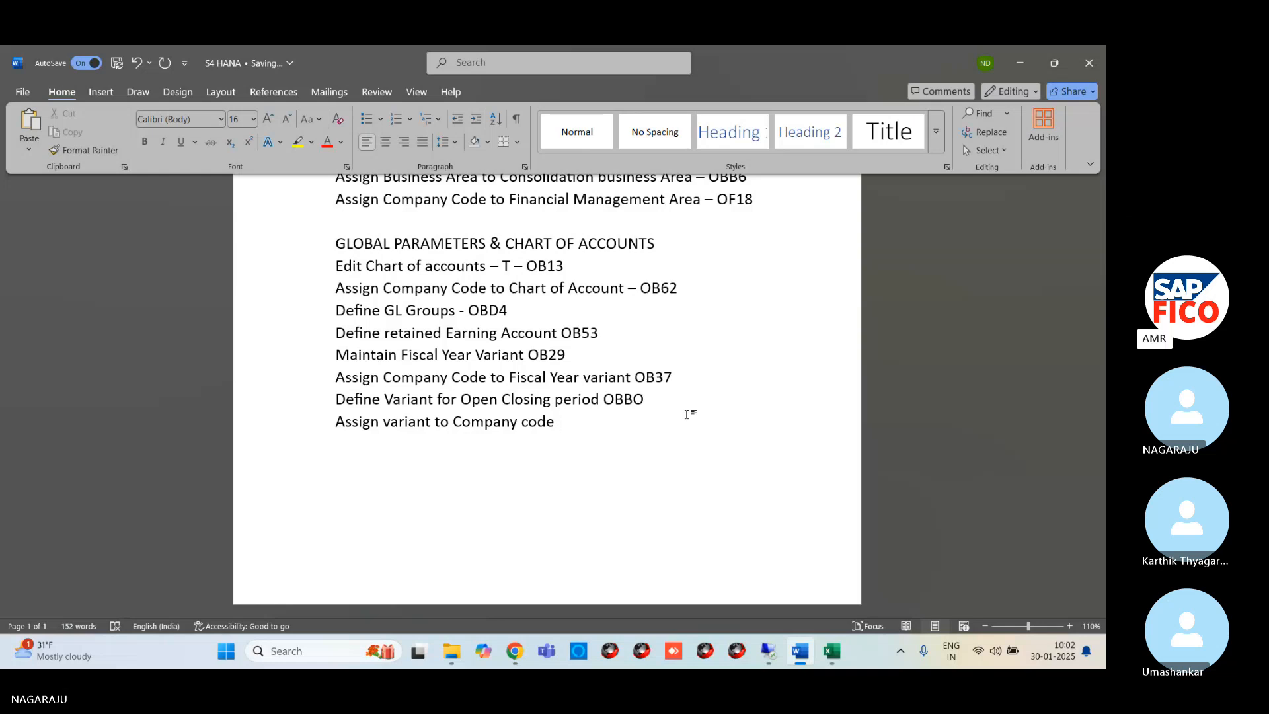
Add the transaction code OBBP to the end of the "Assign variant to Company code" line
text(Ob)
key(BackSpace)
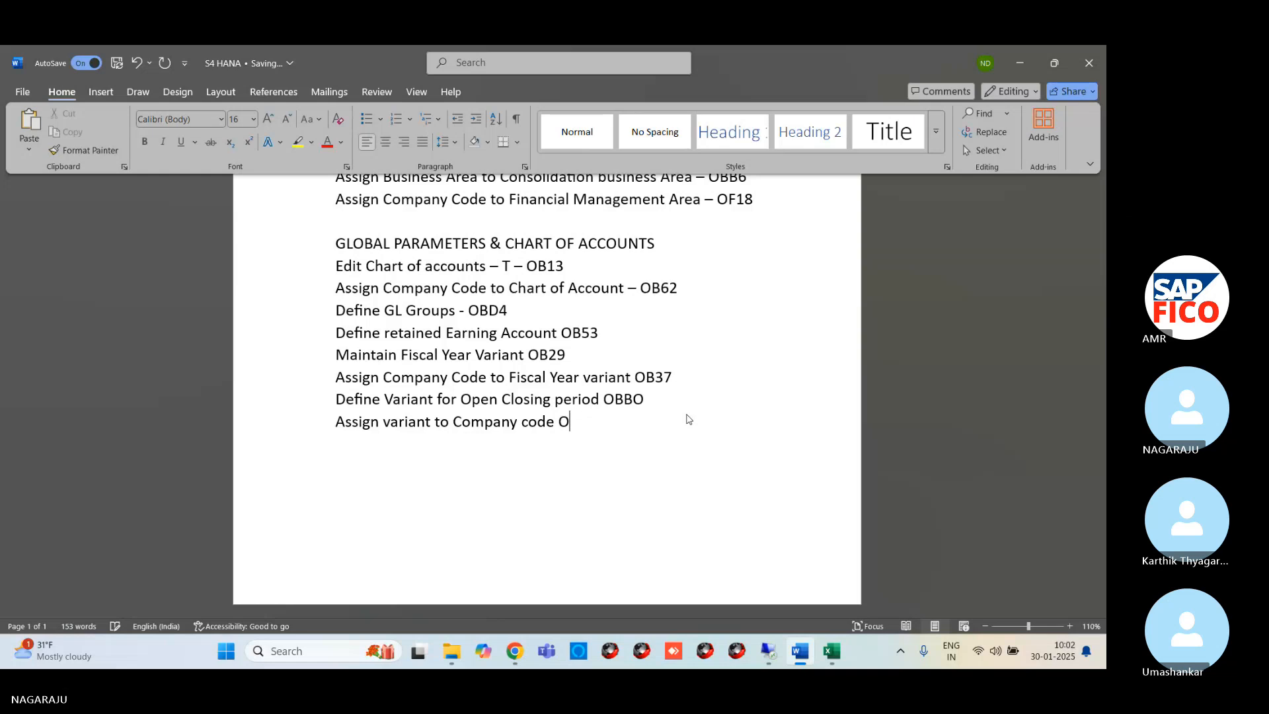
text(BBP)
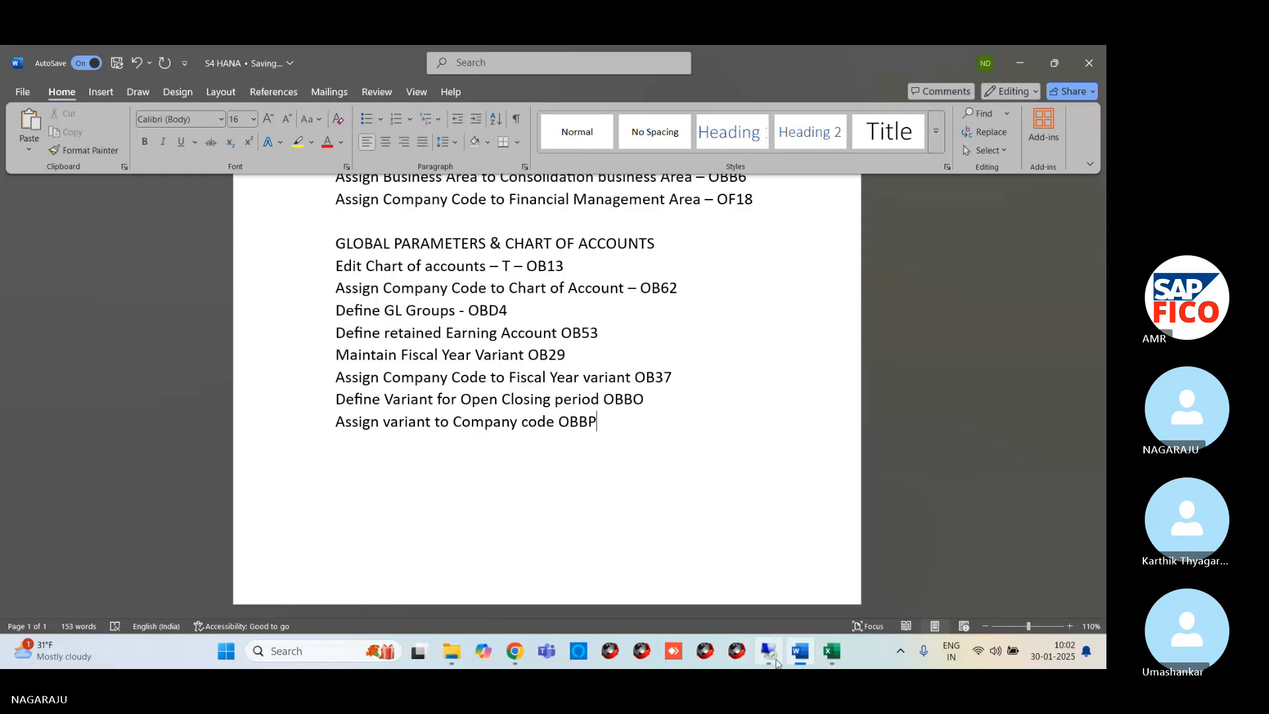
Switch to the remote SAP session, open transaction OBBP and position the list at company code AM99
click(776, 661)
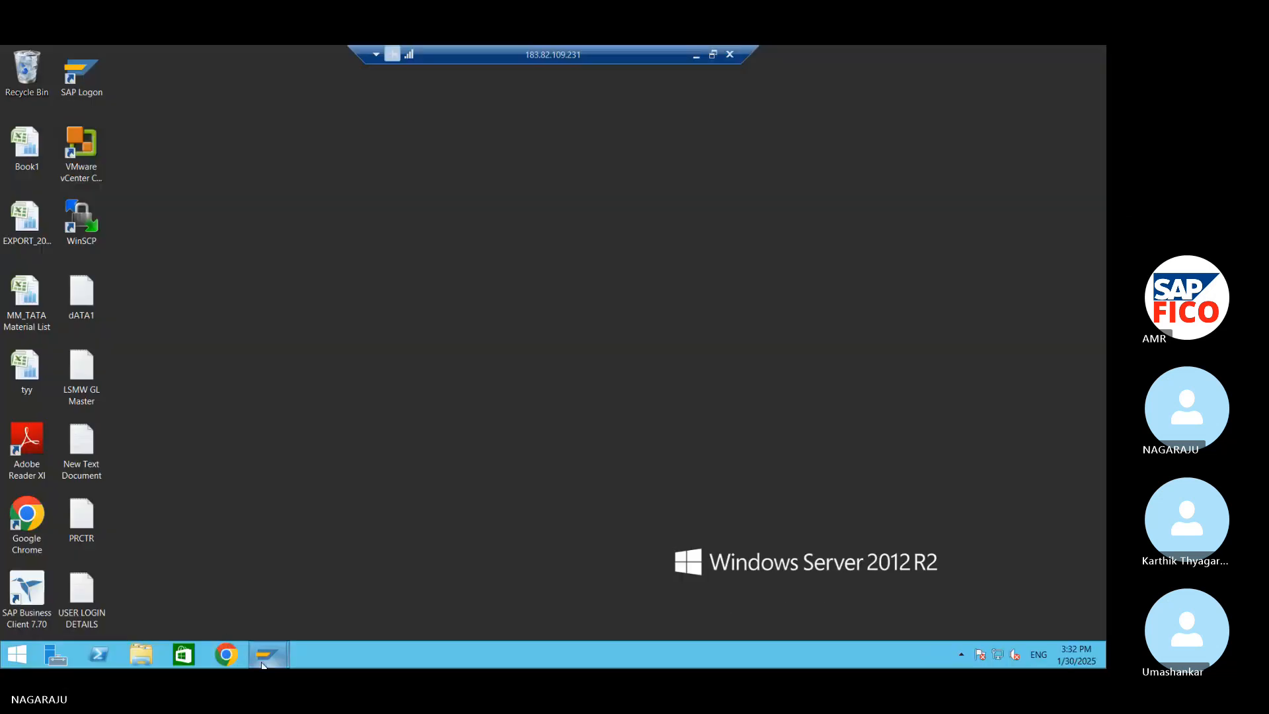
mouse_move(263, 661)
click(347, 581)
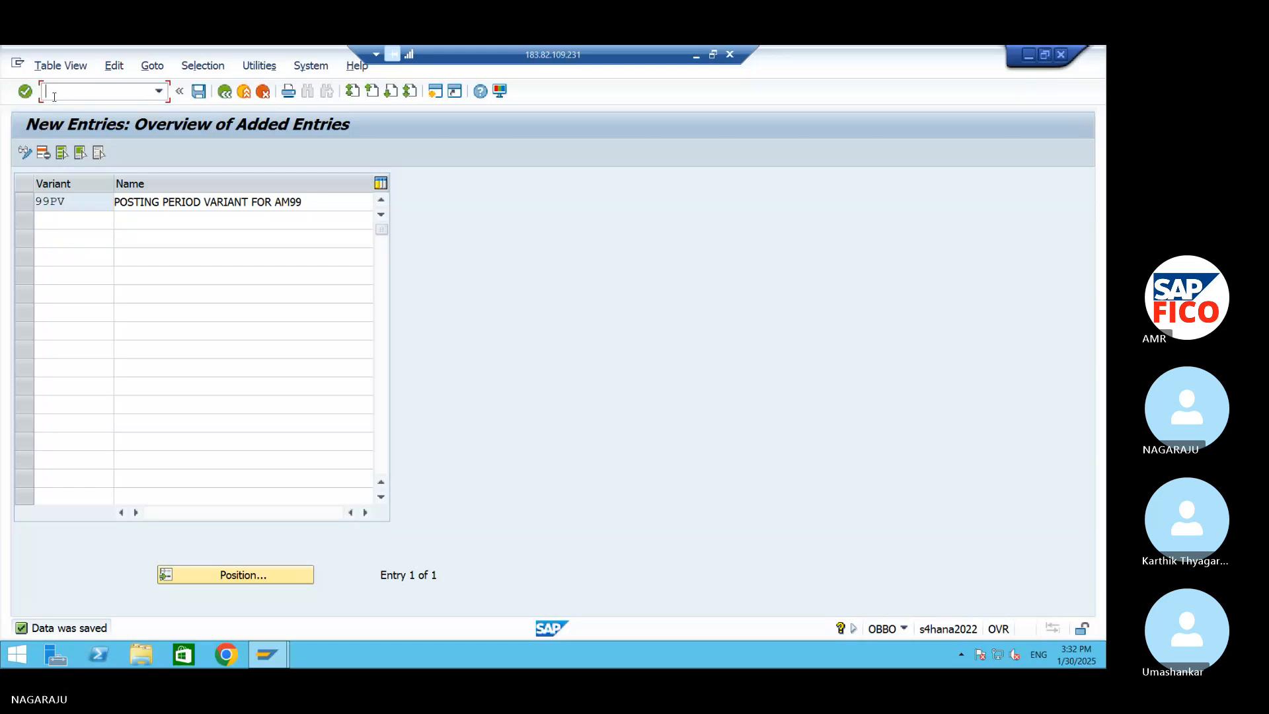
text(/NOBB)
key(Return)
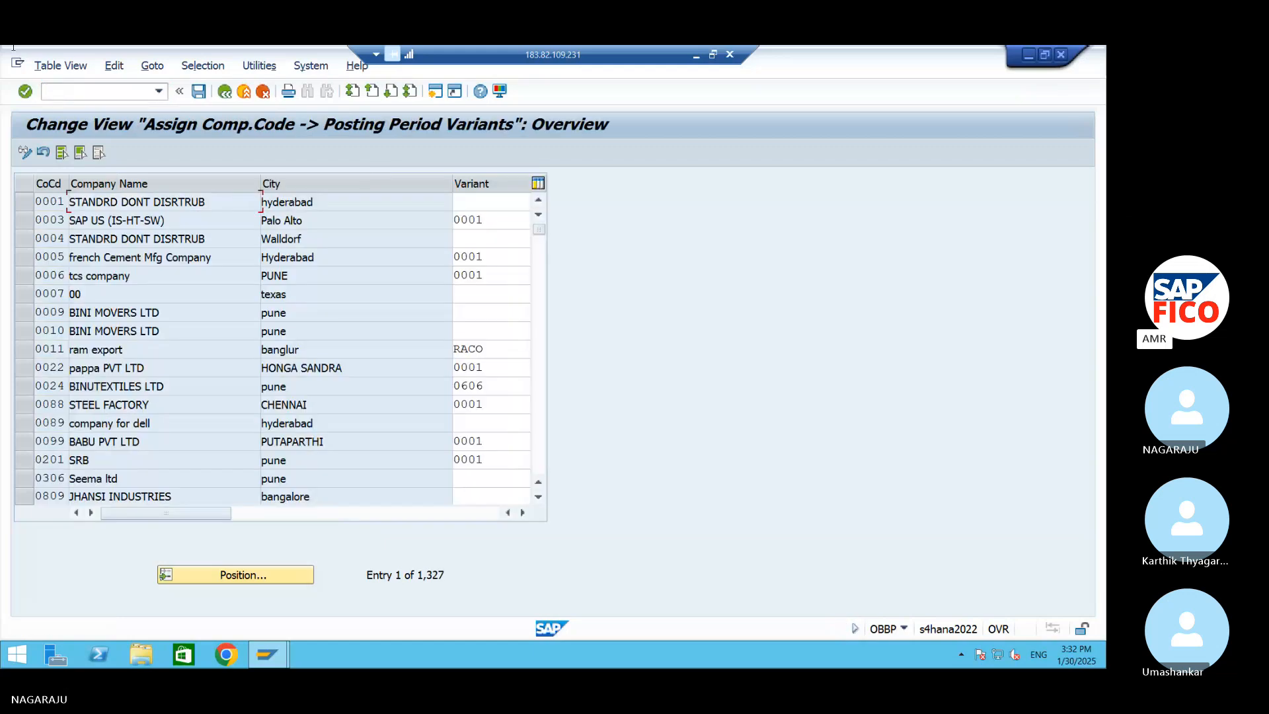
click(286, 573)
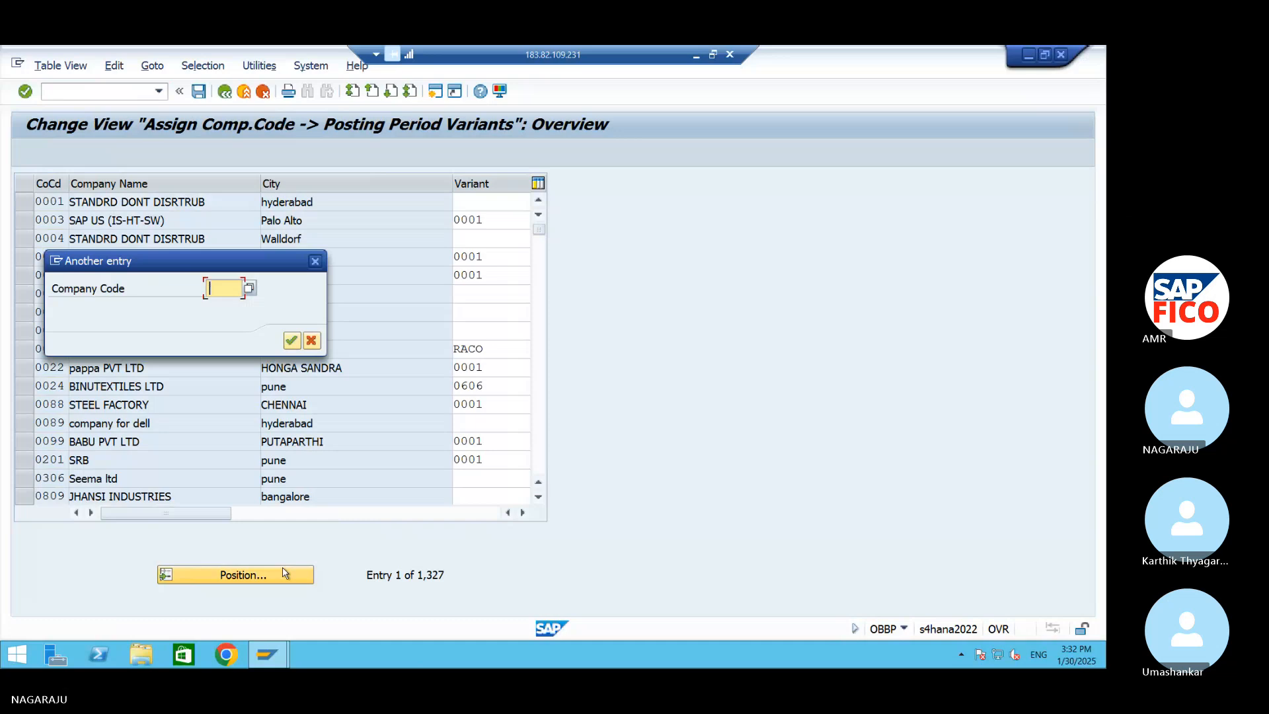
text(AM99)
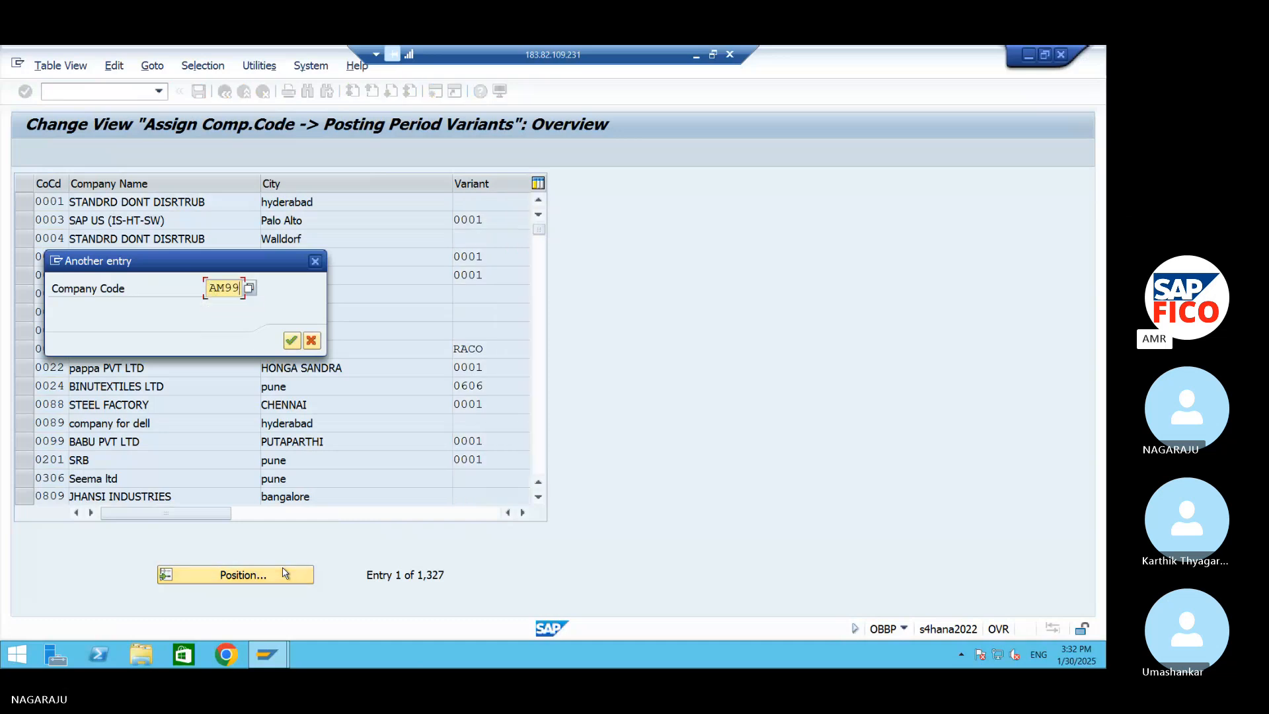
key(Return)
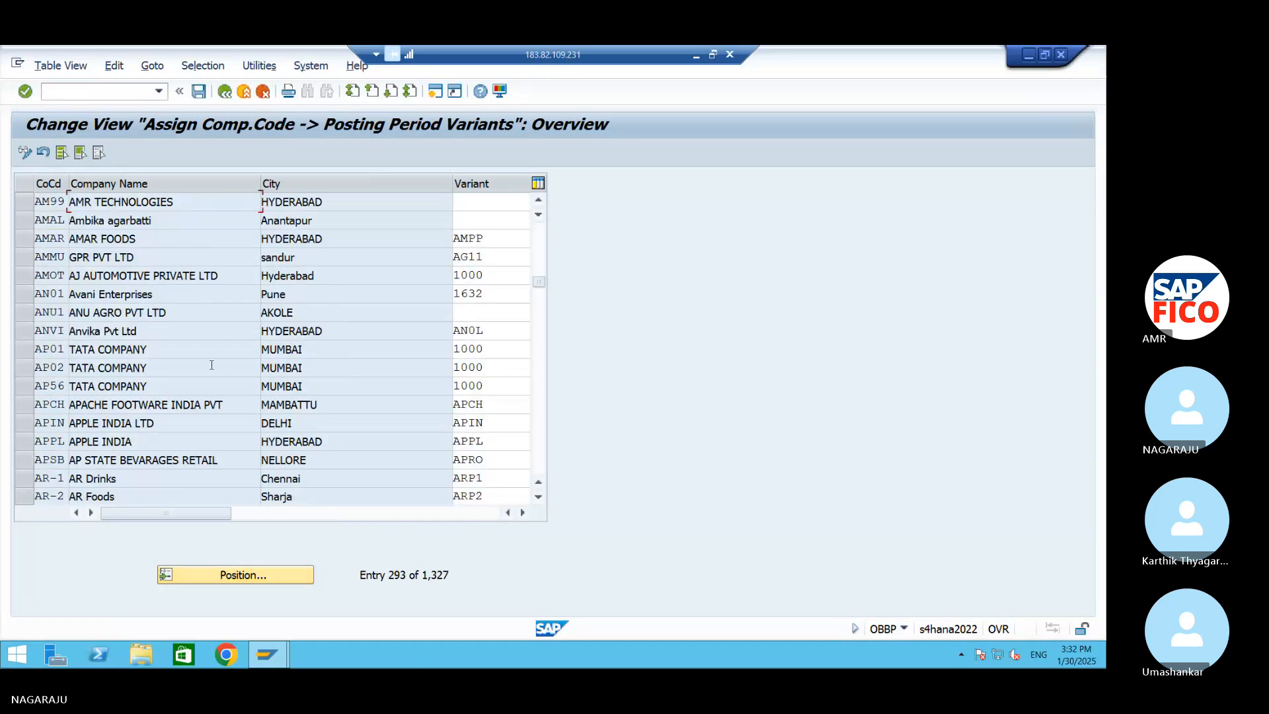
Assign posting period variant 99PV to company code AM99 and save it to the AM99 customizing request
click(469, 201)
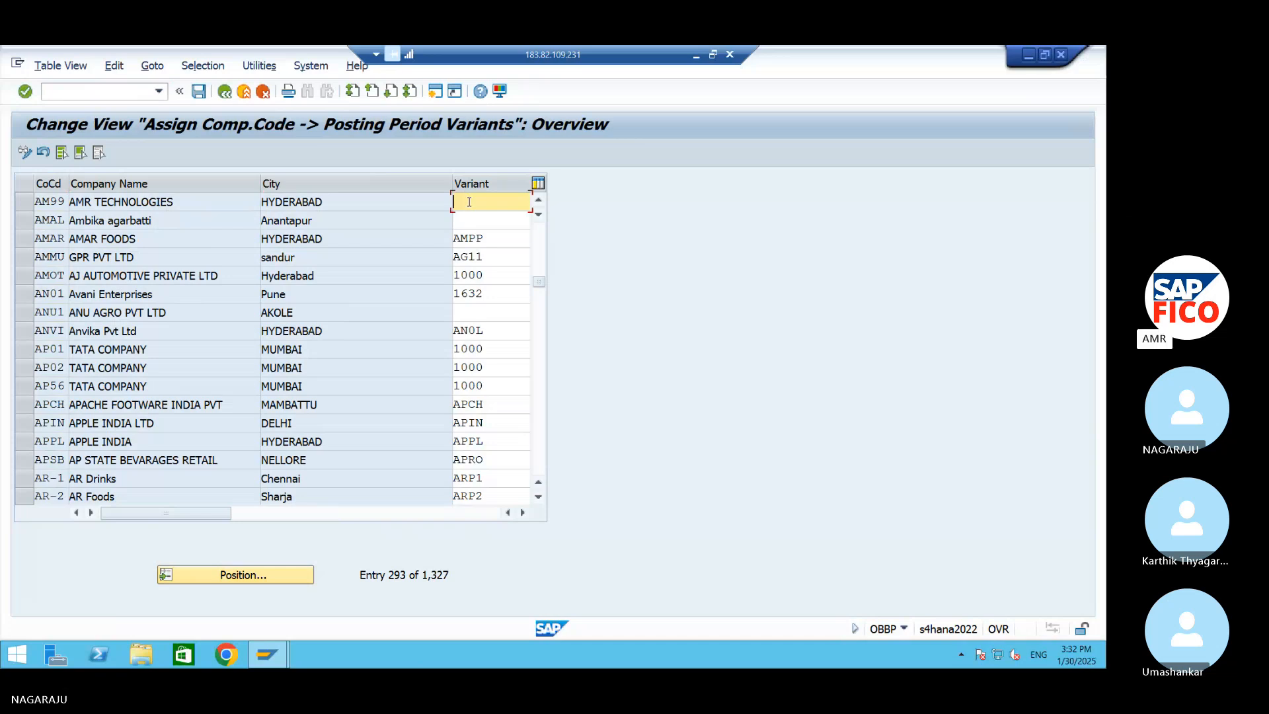
text(99PV)
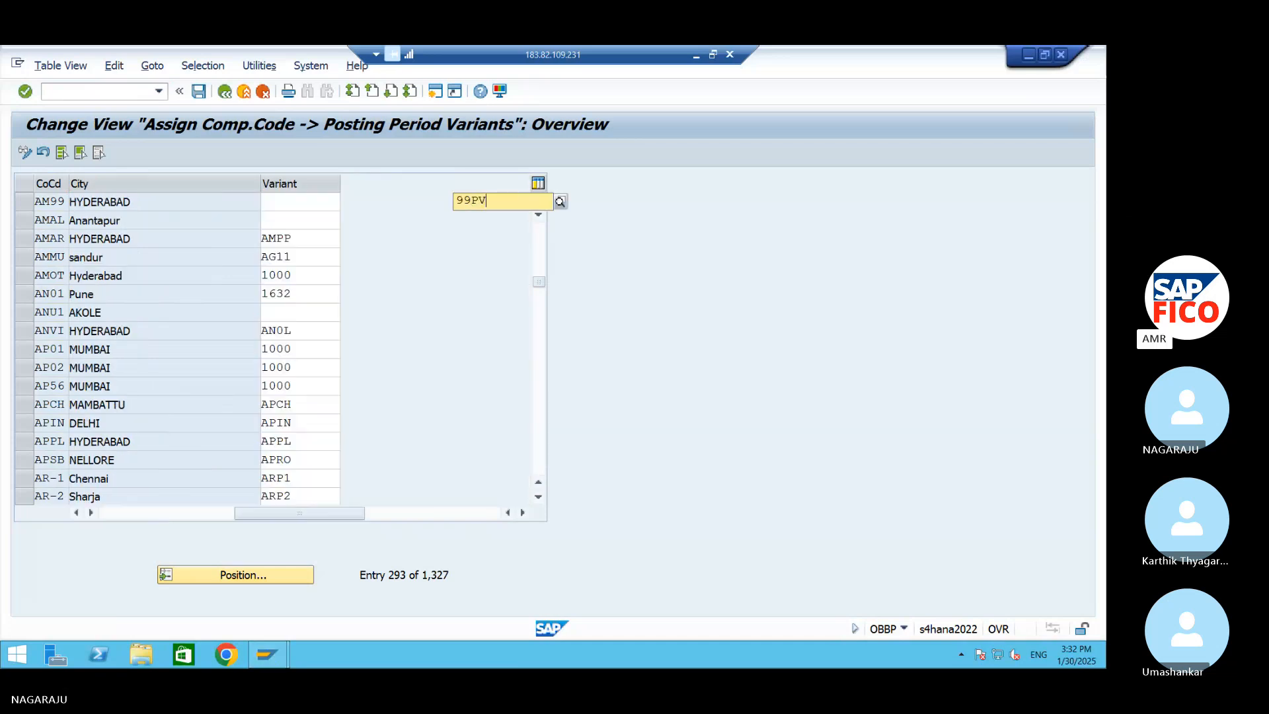
click(380, 236)
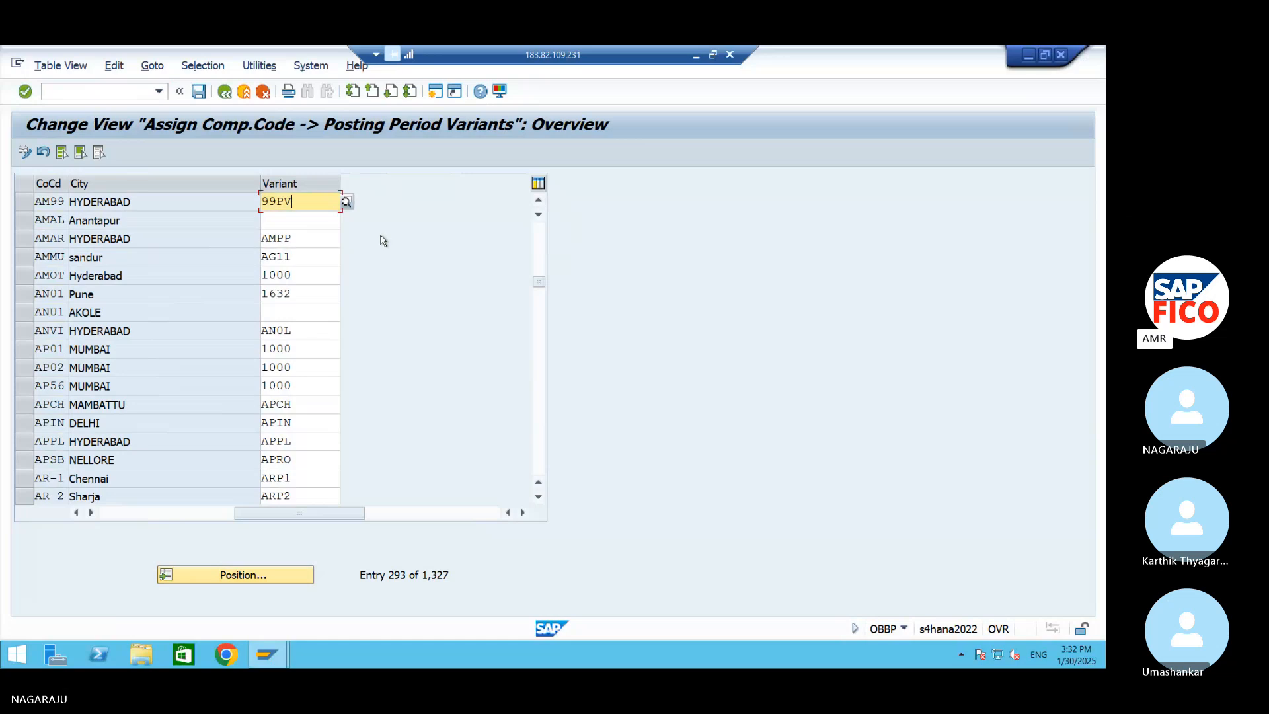
click(206, 97)
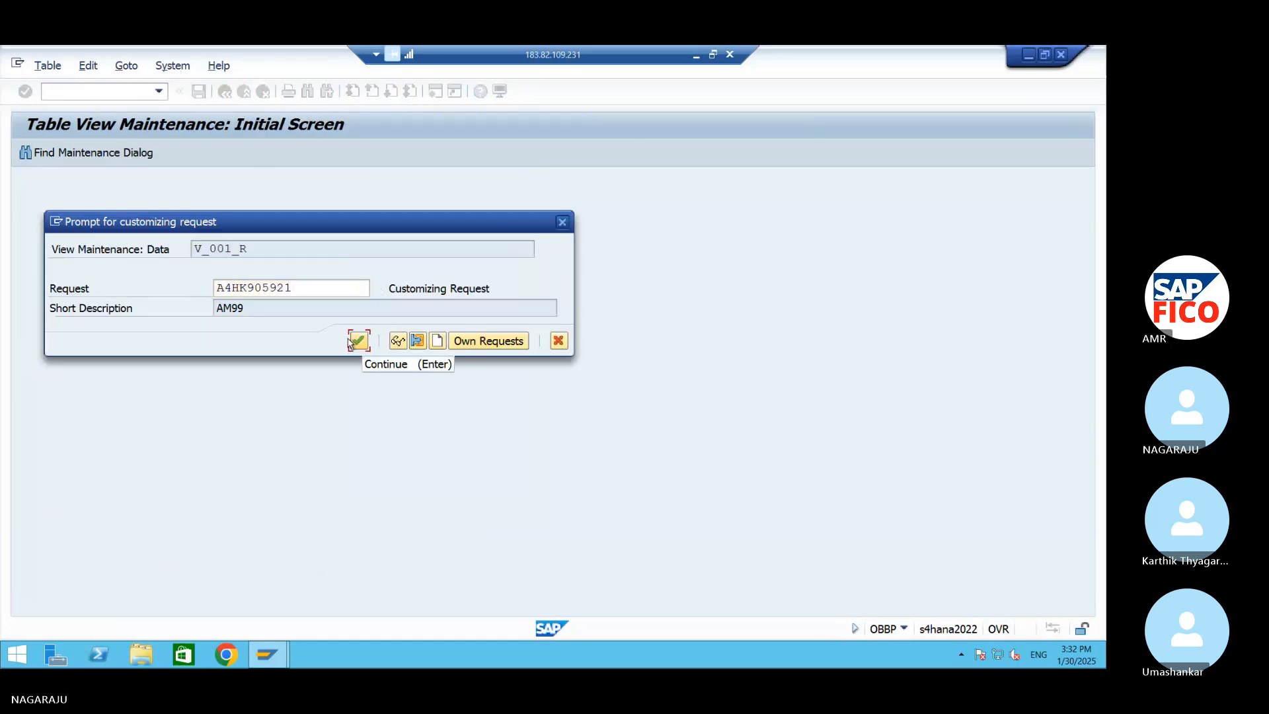
click(358, 342)
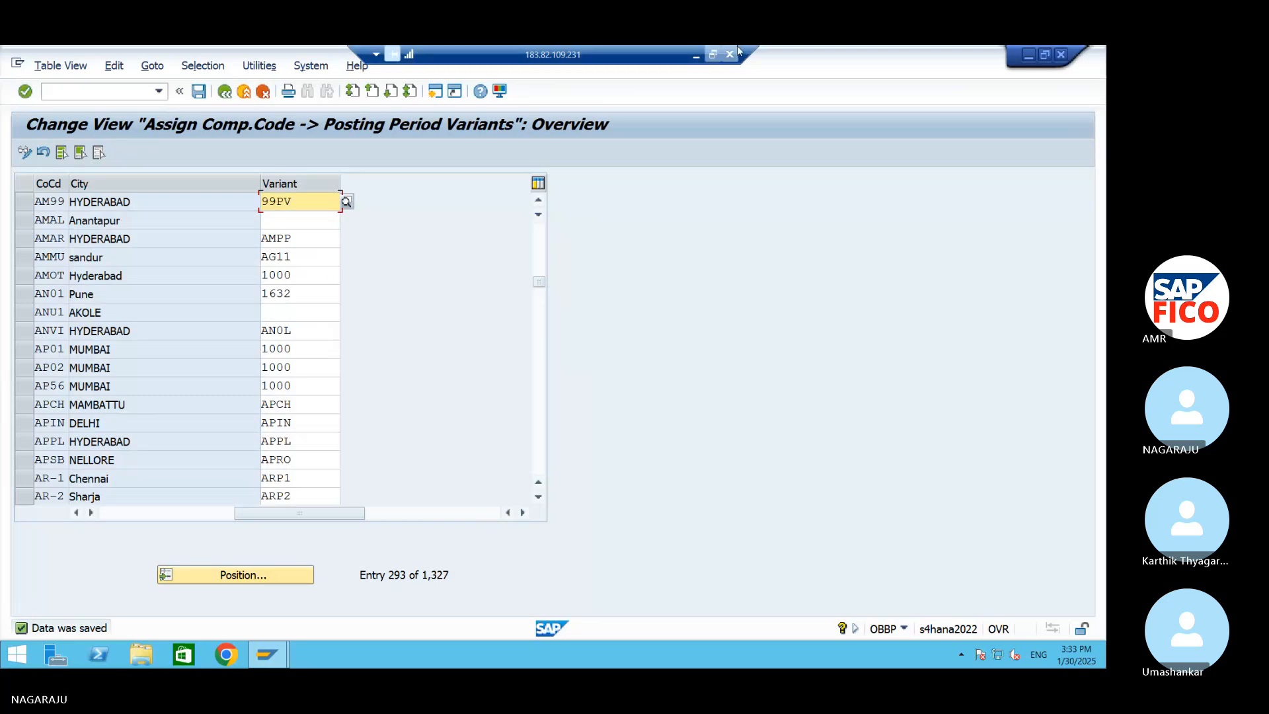
Switch to the Word document and begin a new line below the OBBP entry with the word "Define"
click(1028, 56)
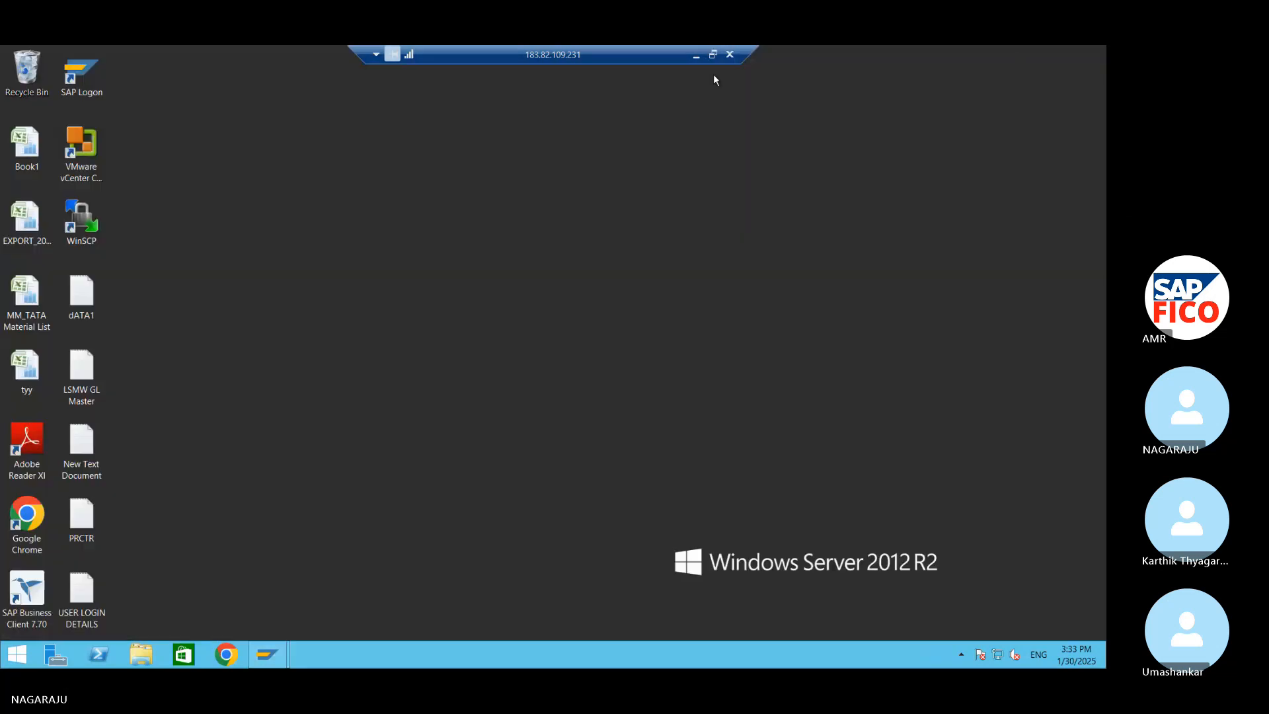
click(696, 55)
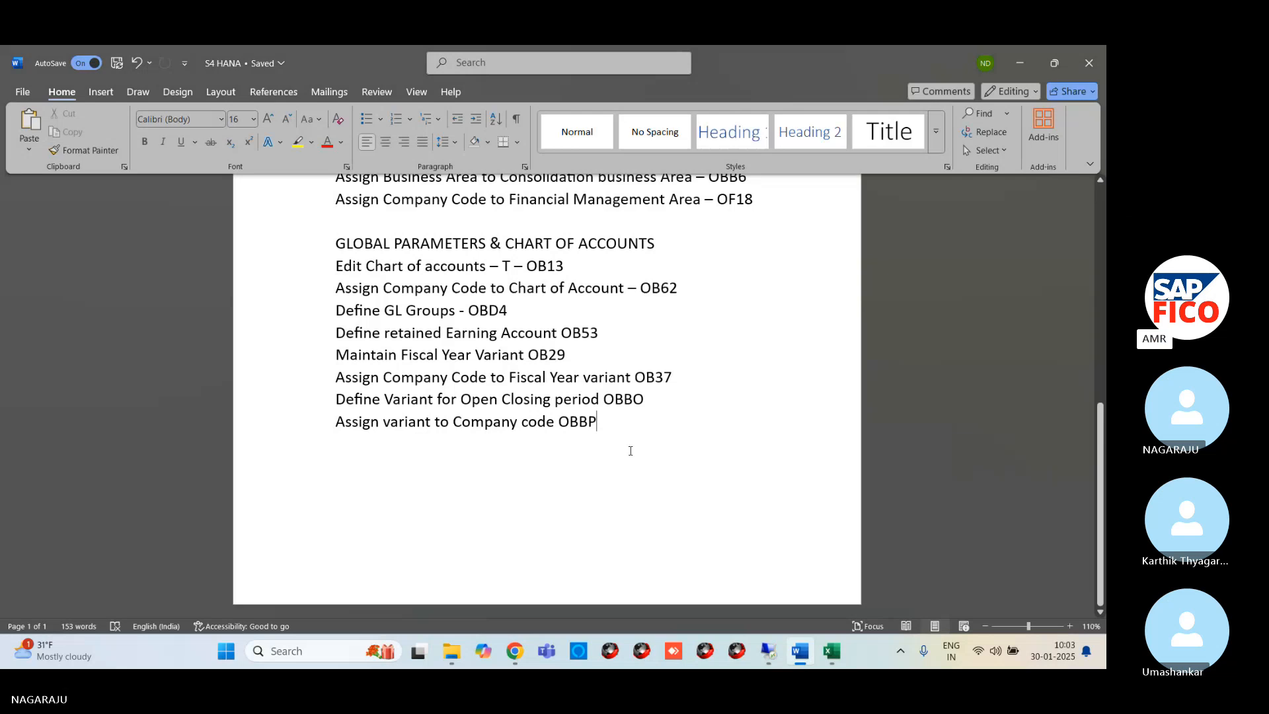
key(Return)
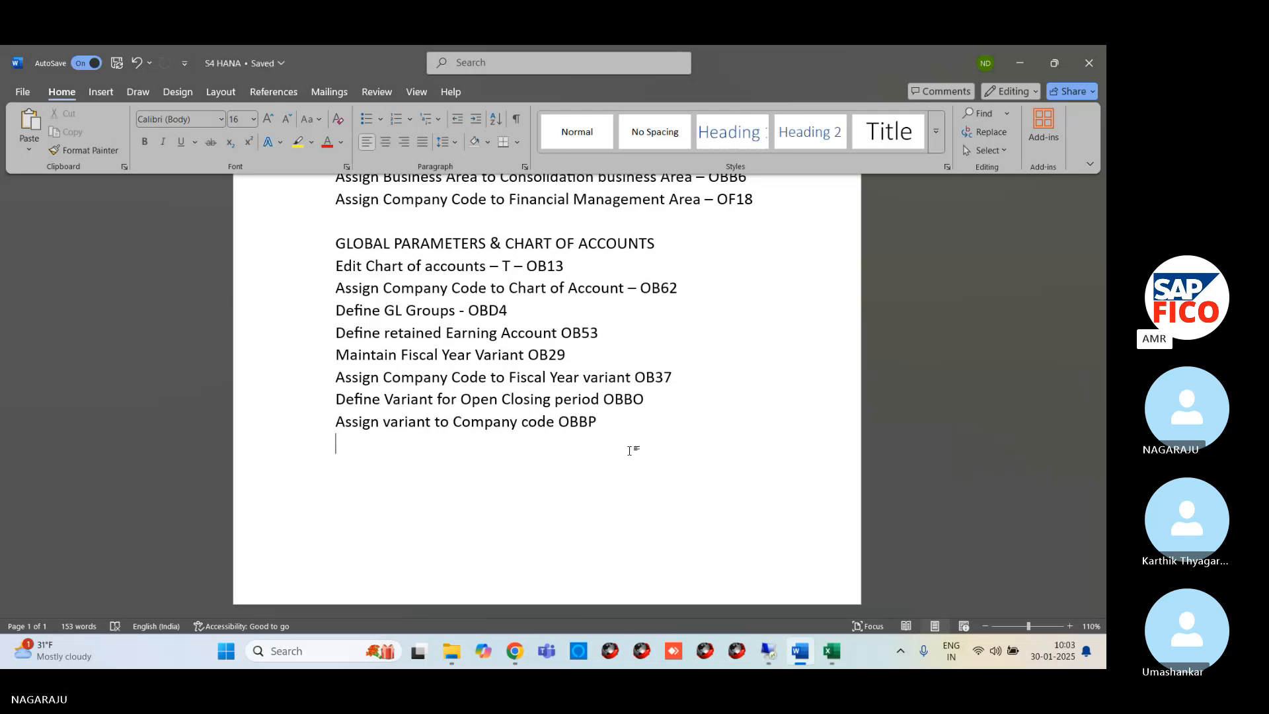
text(Open)
key(BackSpace)
key(BackSpace)
key(BackSpace)
key(BackSpace)
key(BackSpace)
text(define )
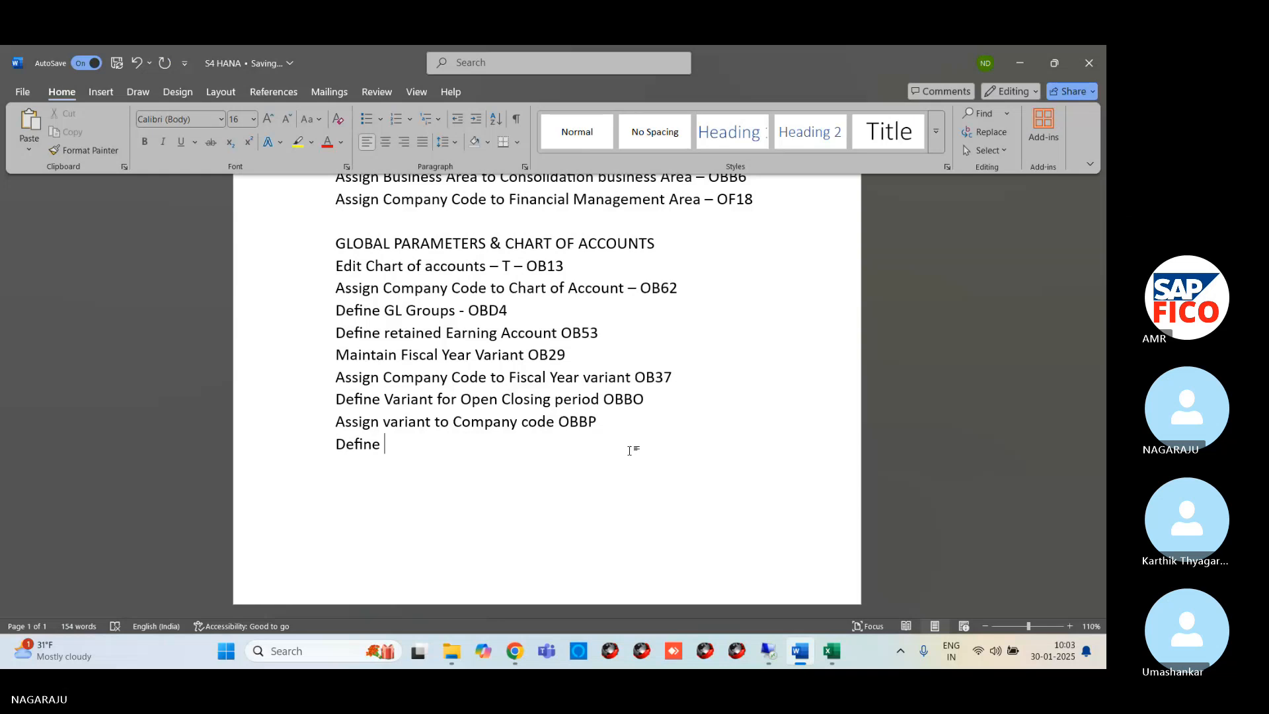
text(Open and Closing )
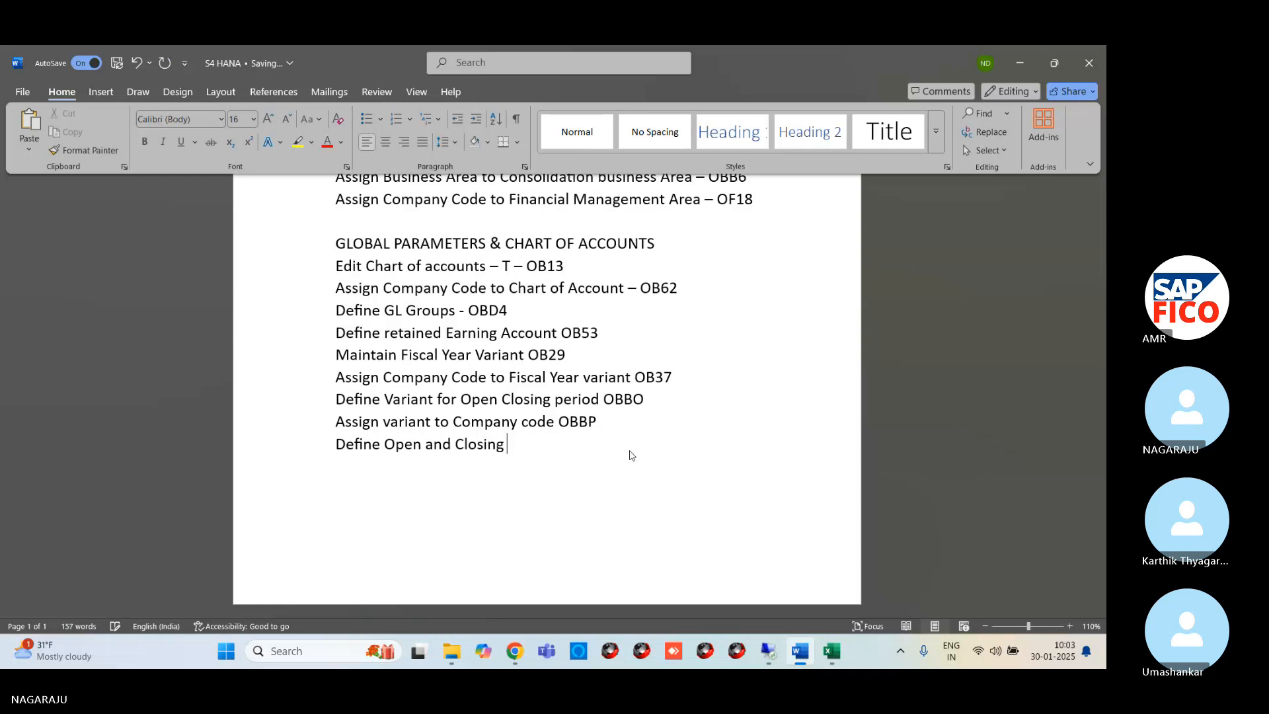
text(Postin p)
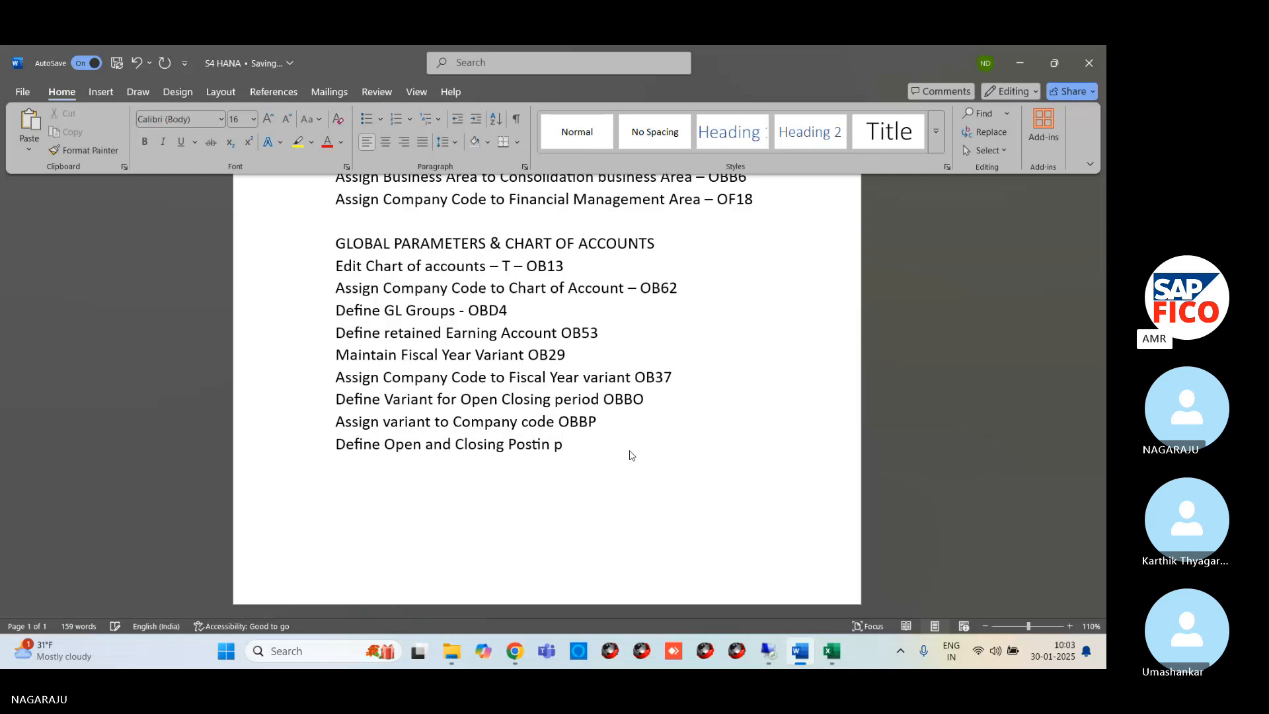
text(erios)
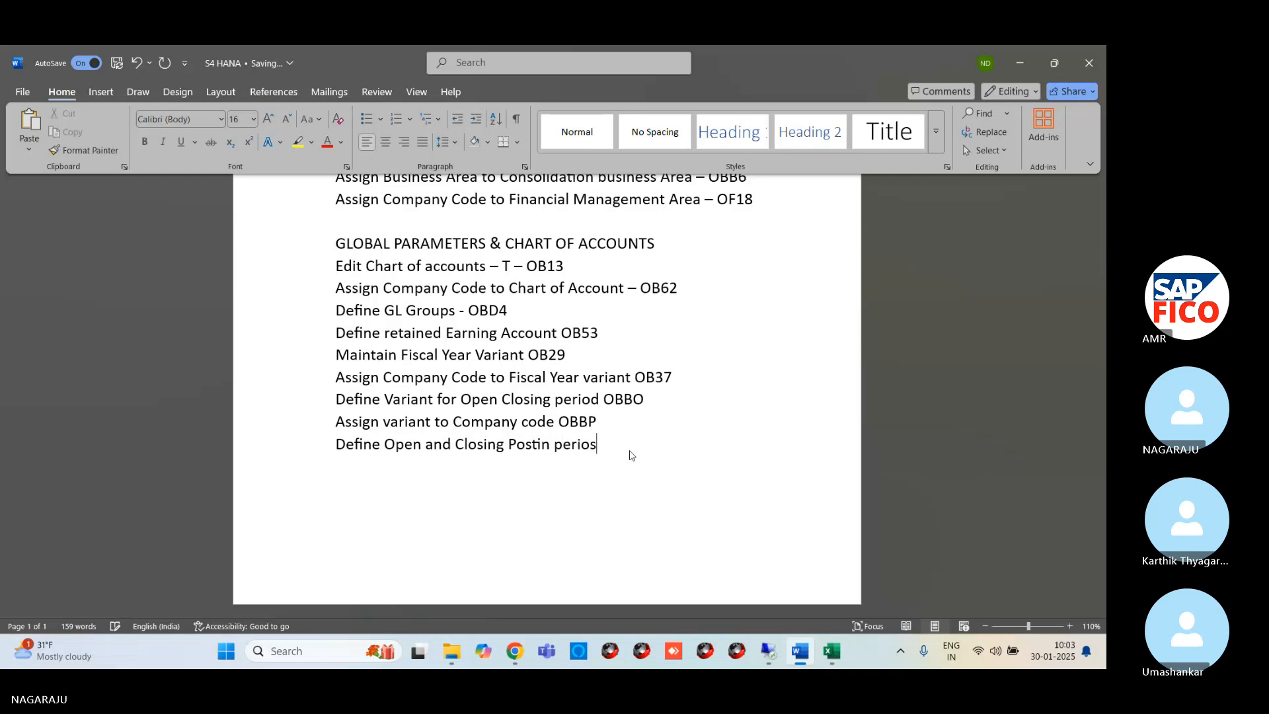
Complete the new line so it reads "Define Open and Closing Postin period OB52"
key(BackSpace)
text(d OB52)
Switch to the remote SAP session and open transaction OB52 for the posting periods
mouse_move(765, 657)
click(788, 593)
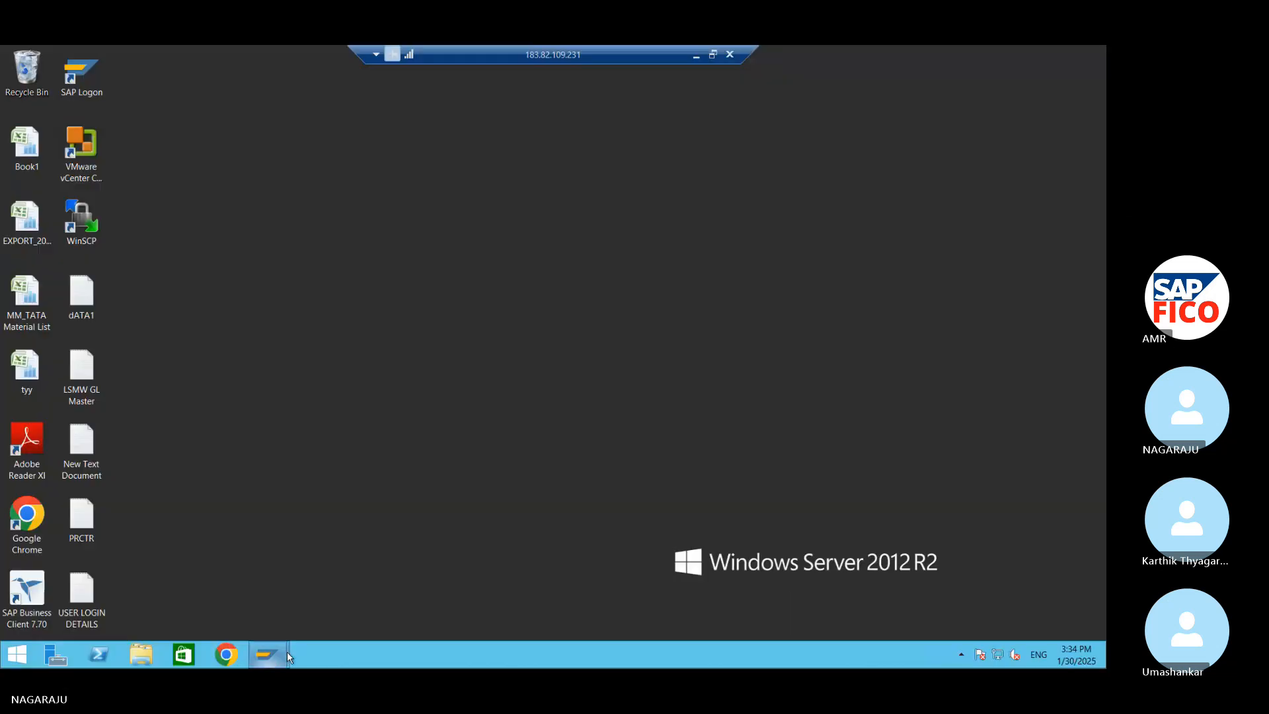
mouse_move(287, 652)
click(305, 625)
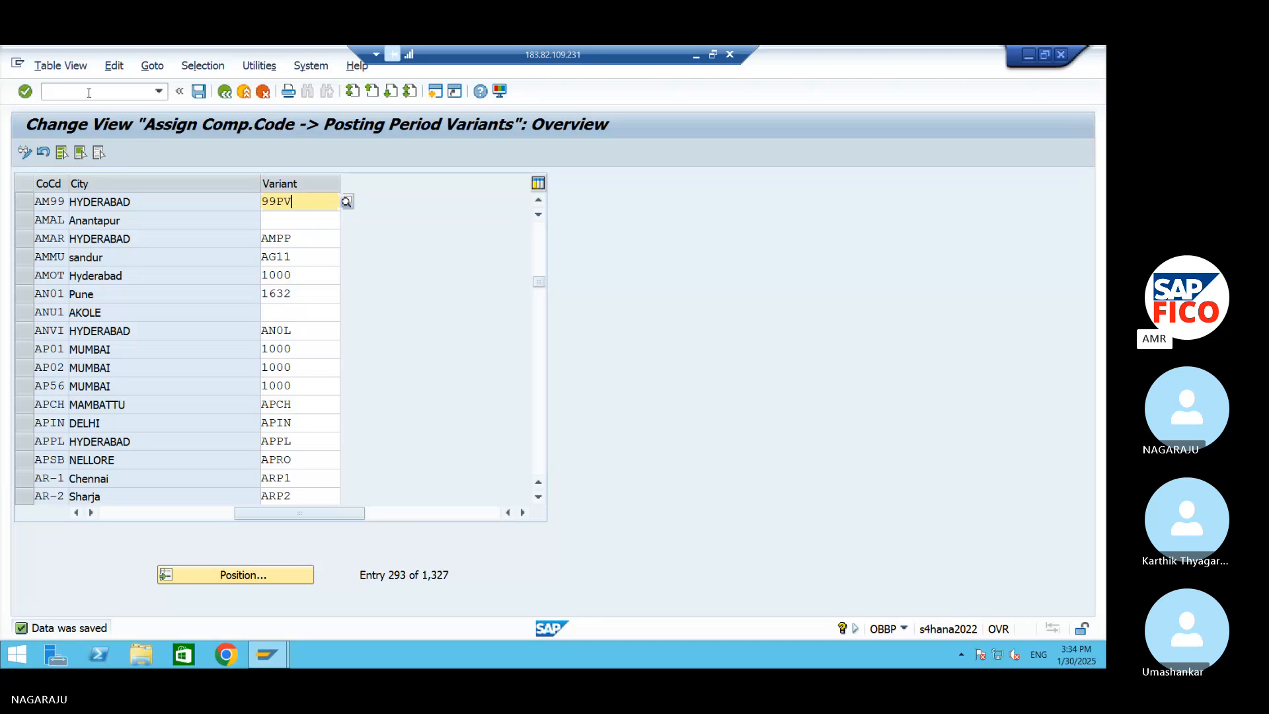
click(88, 93)
text(/N)
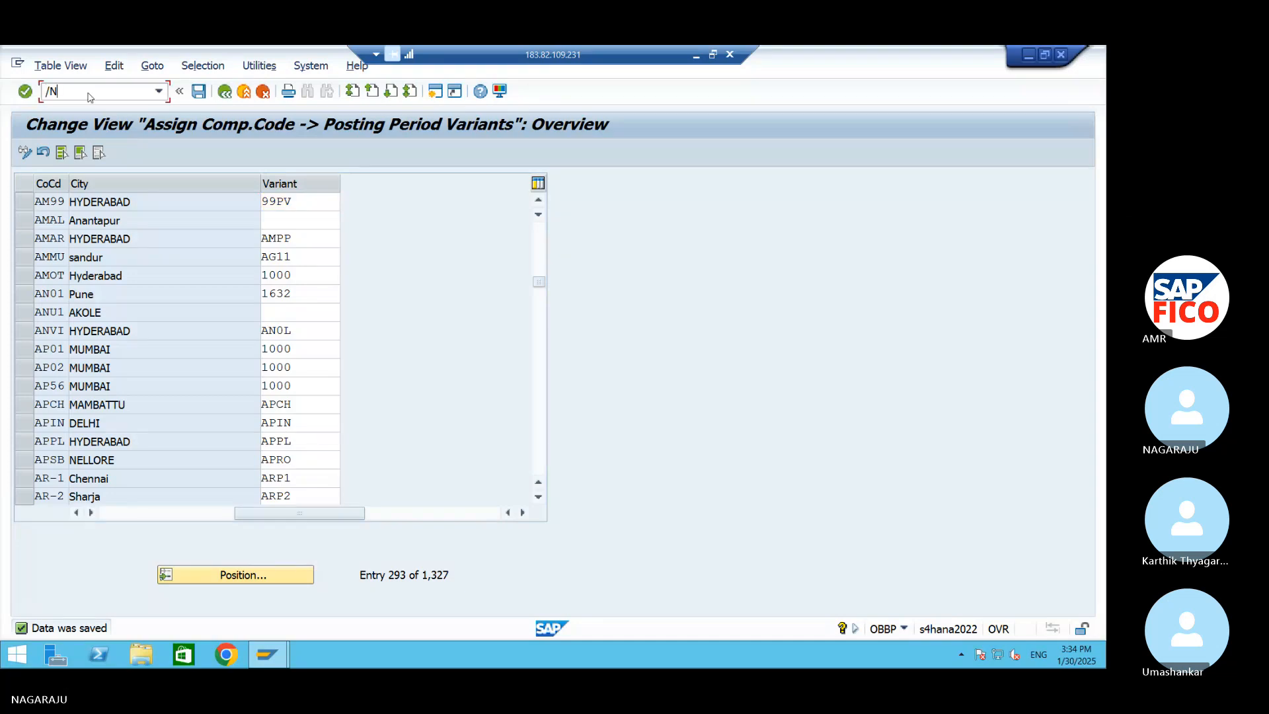
text(OB52)
key(Return)
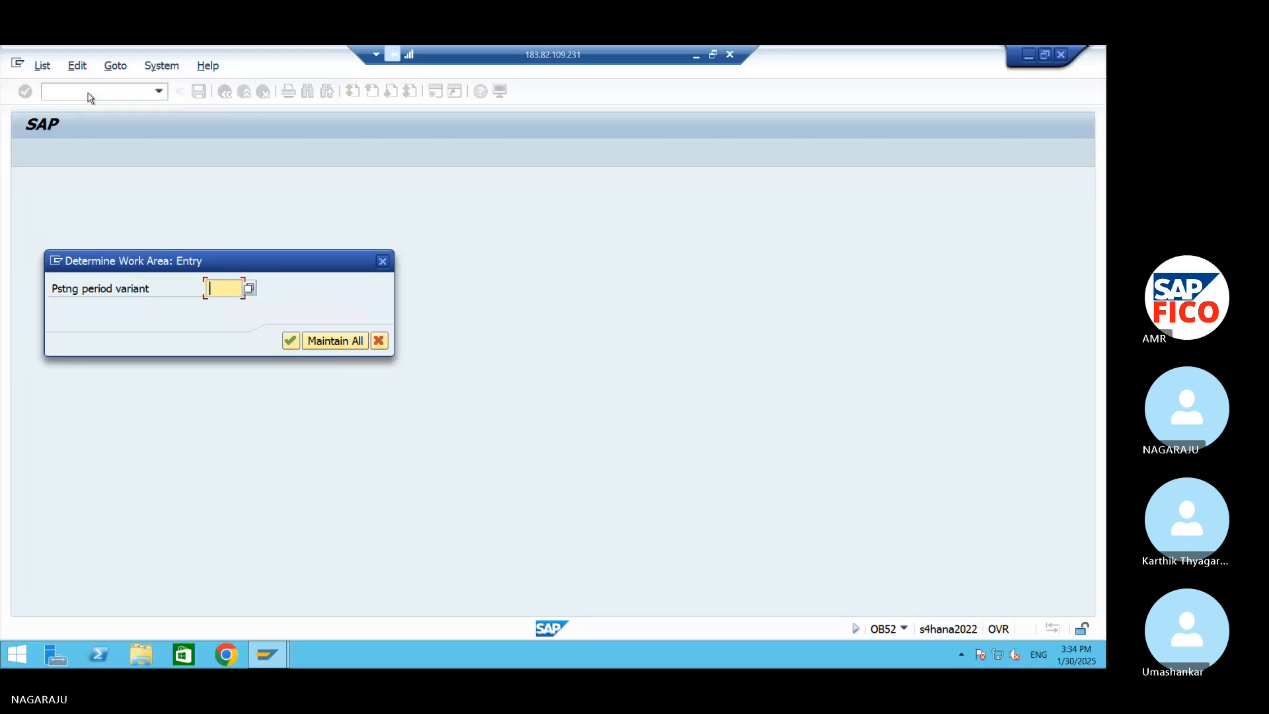
Set the posting period variant of the work area to 99PV and open its time intervals
text(99PV)
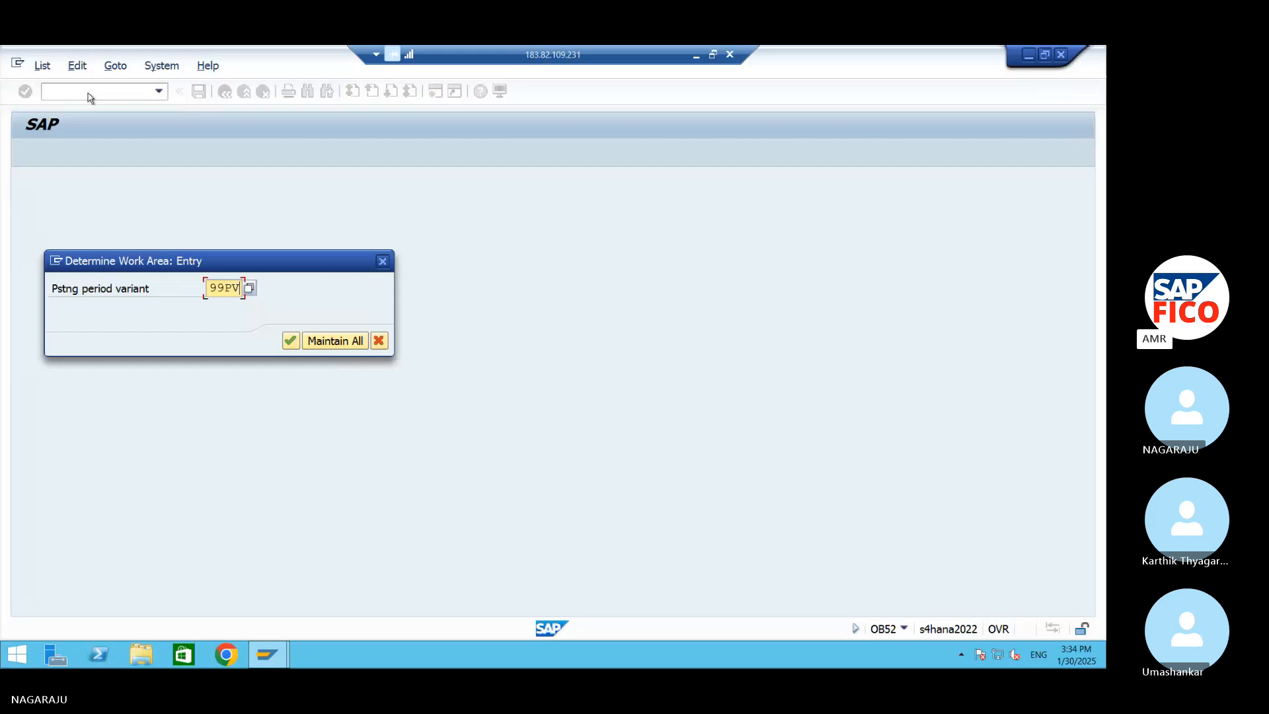
click(291, 342)
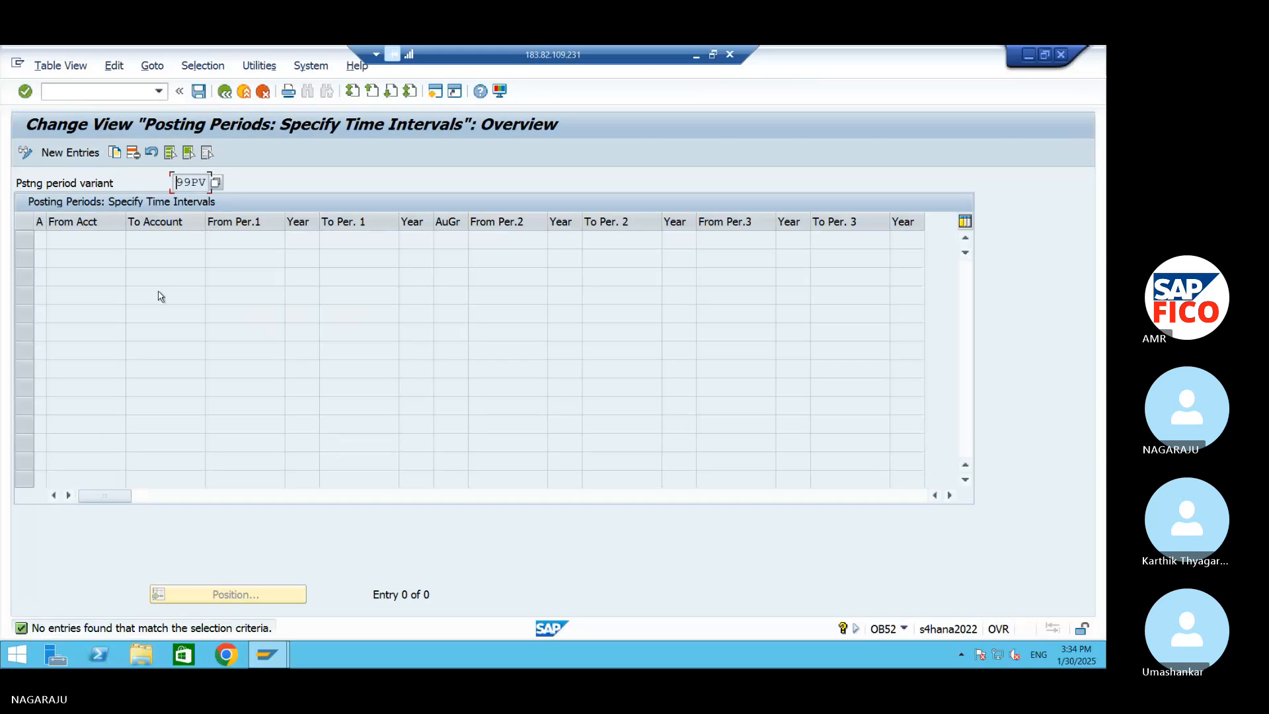
Start a new time interval entry for variant 99PV with account type +, valid for all account types
click(86, 154)
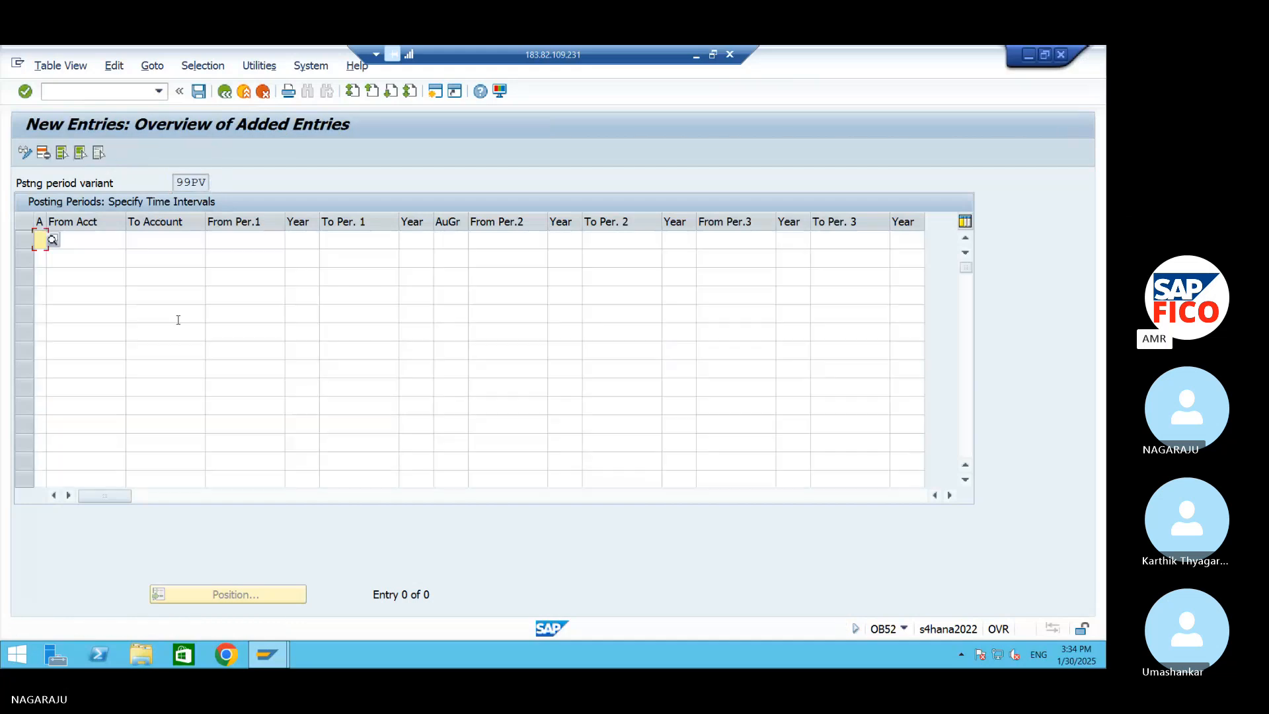
click(54, 240)
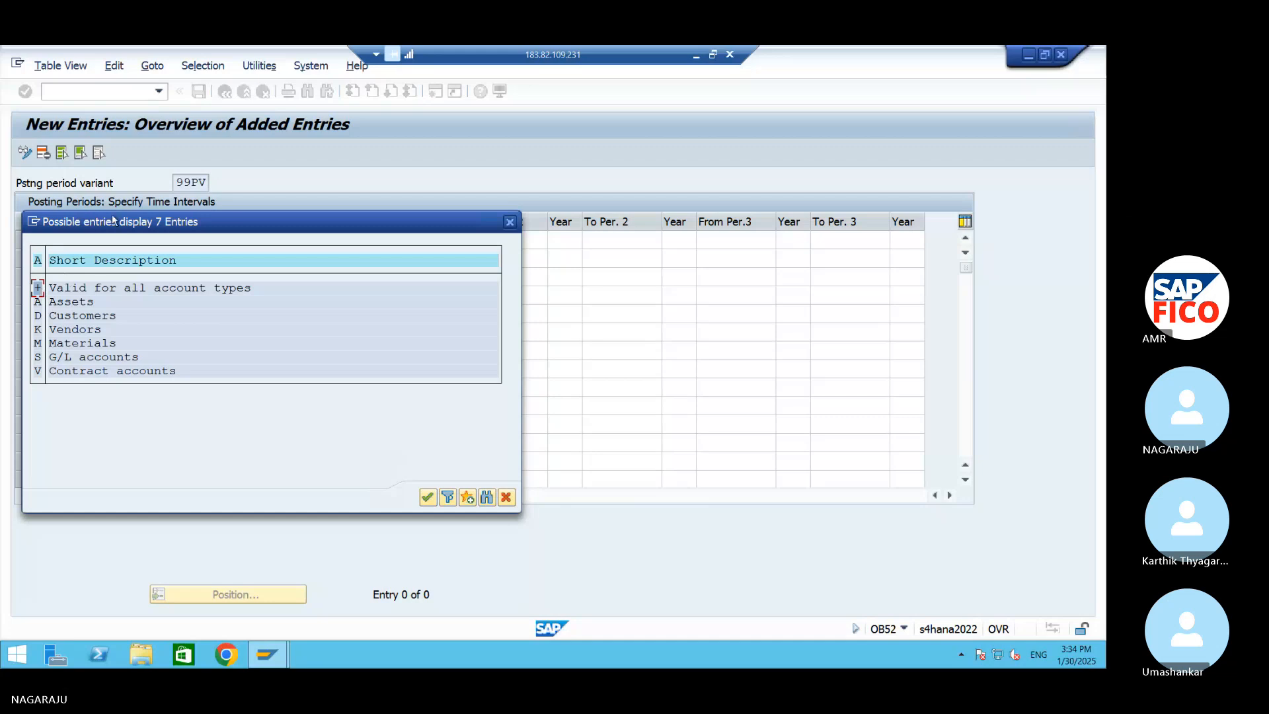
drag(117, 222, 202, 258)
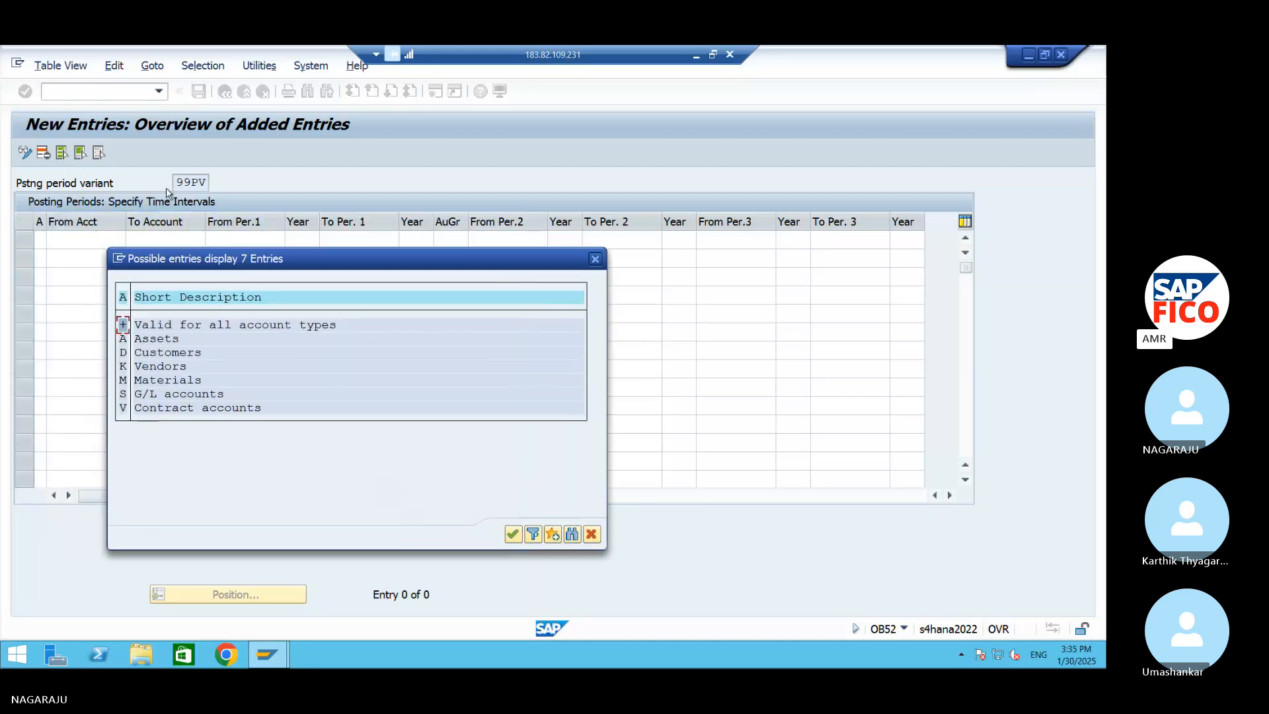
click(515, 535)
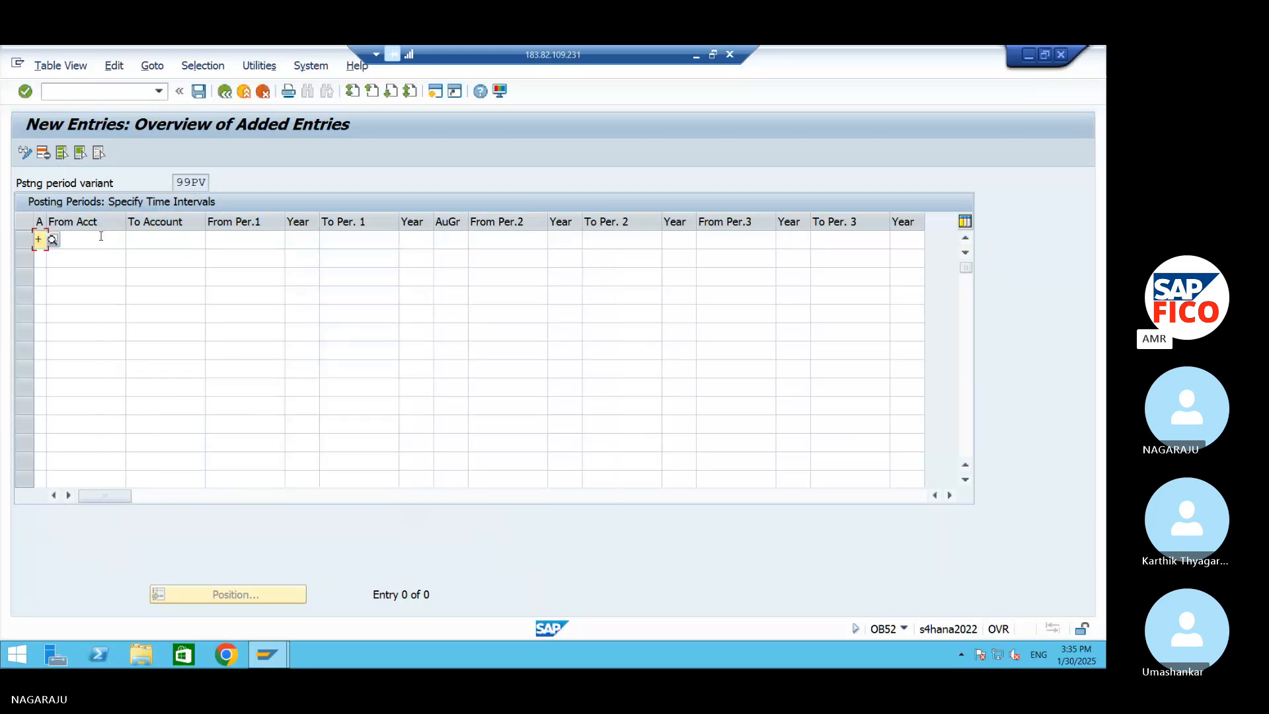
Set the start of the first period interval to period 1 of 2024, leaving the From Acct and To Account fields blank
click(101, 238)
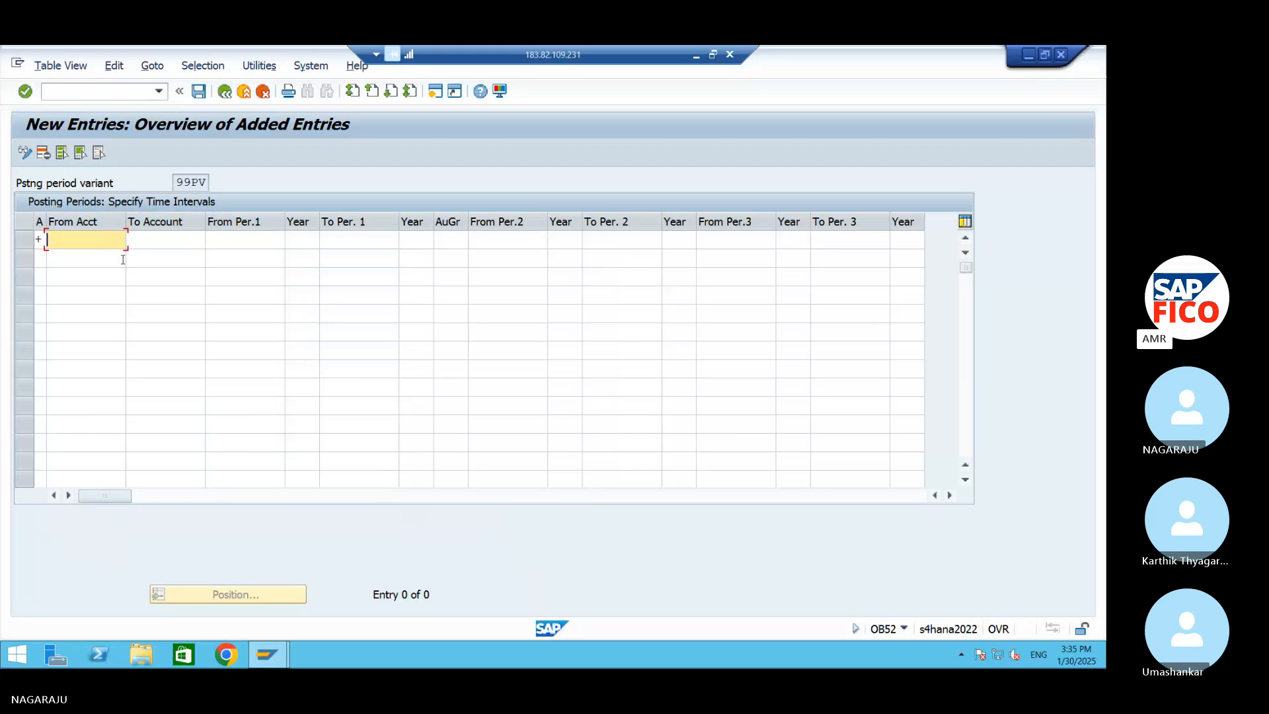
text(1)
key(Tab)
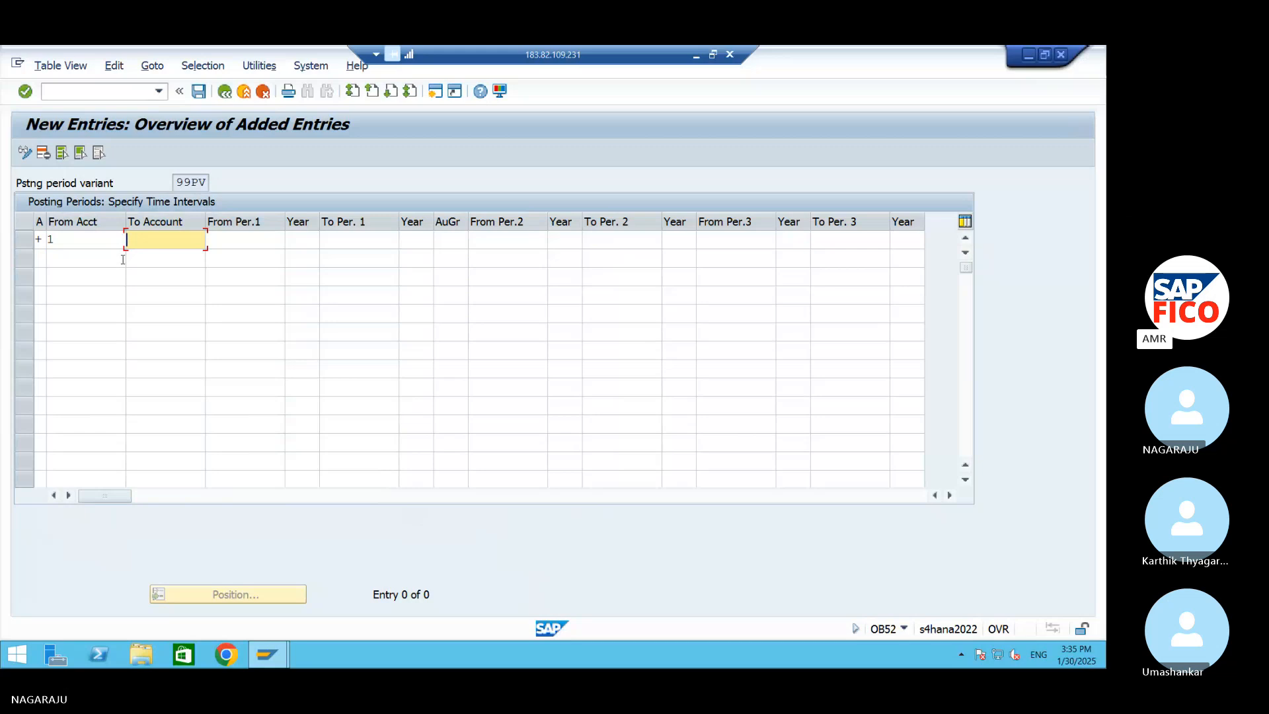
key(Tab)
text(1)
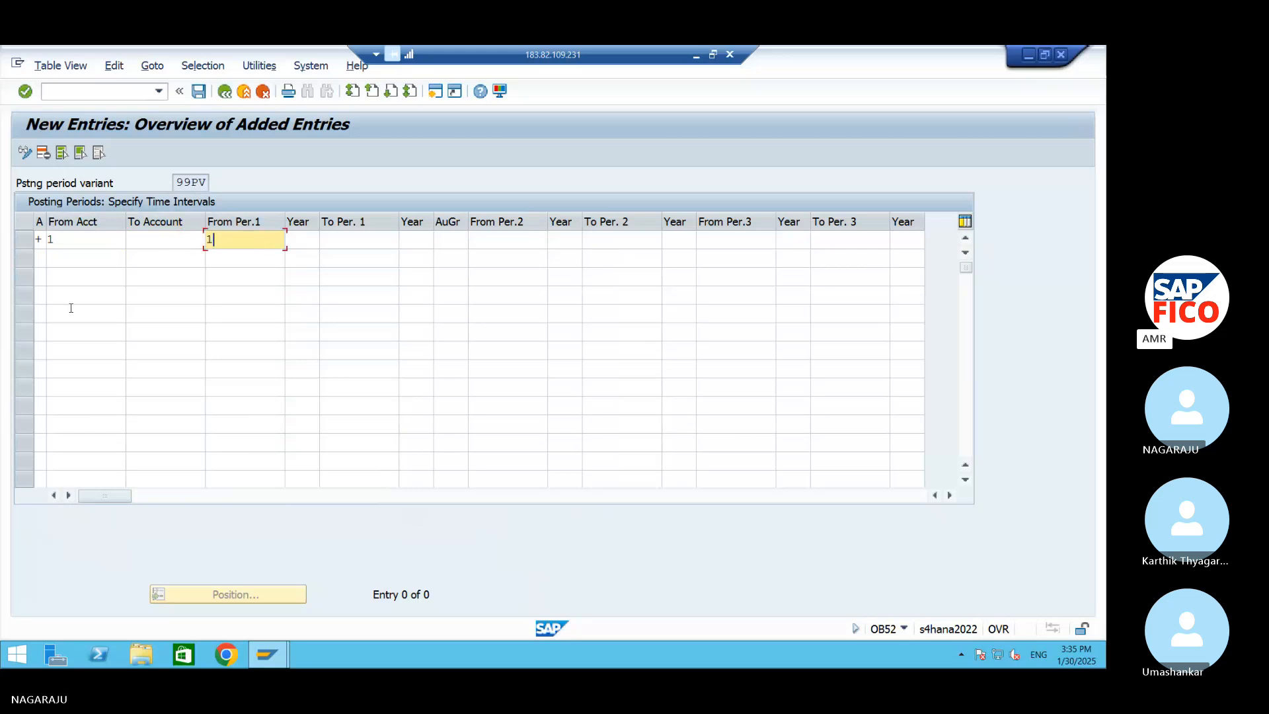
click(85, 249)
key(BackSpace)
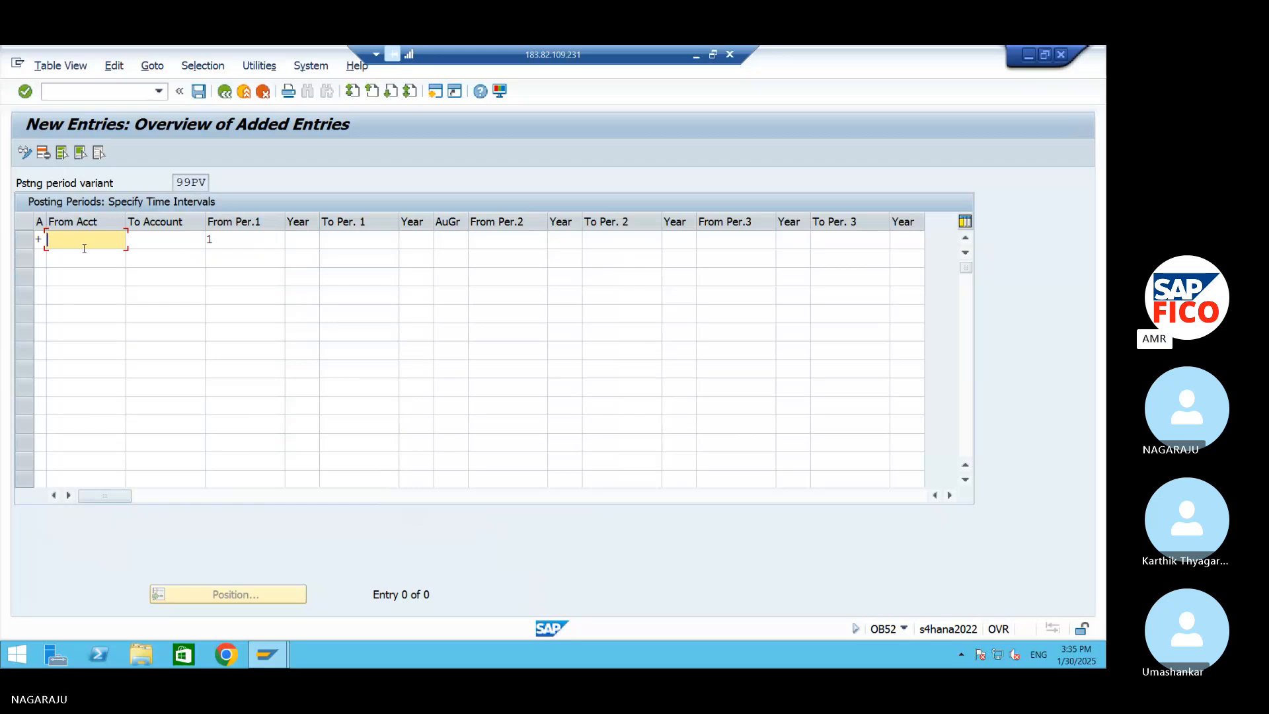
click(293, 244)
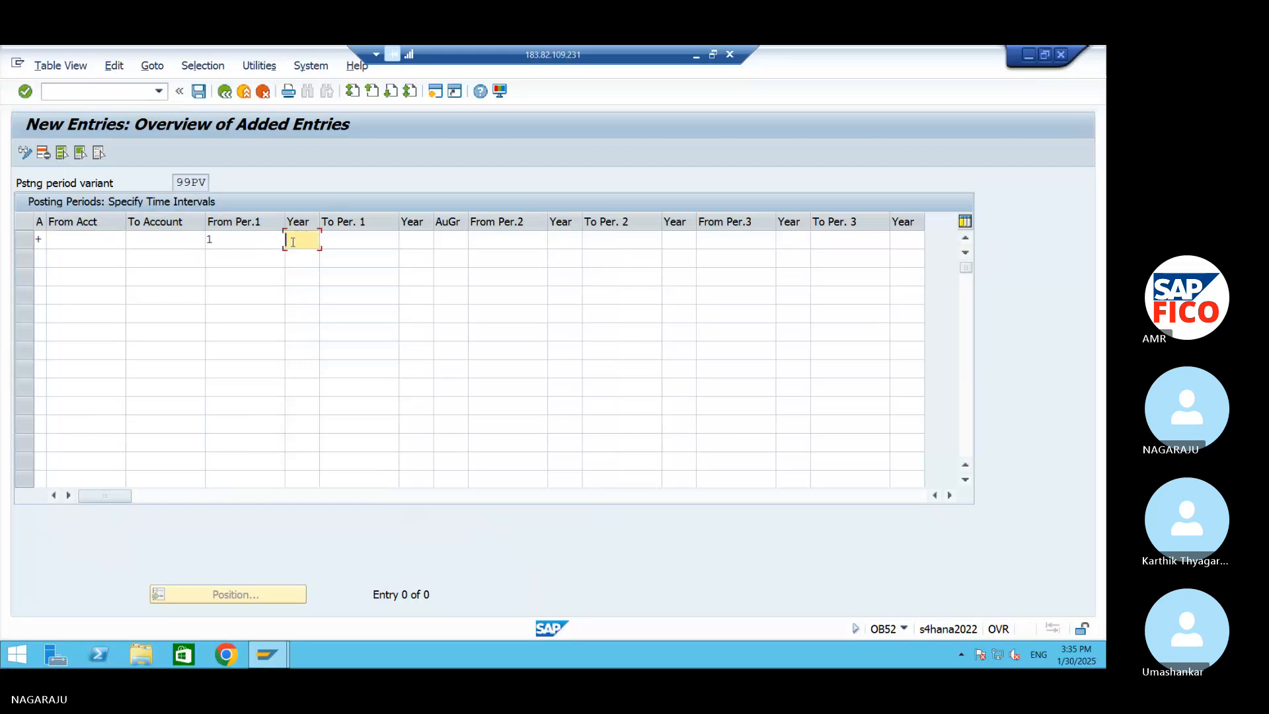
text(2024)
key(Tab)
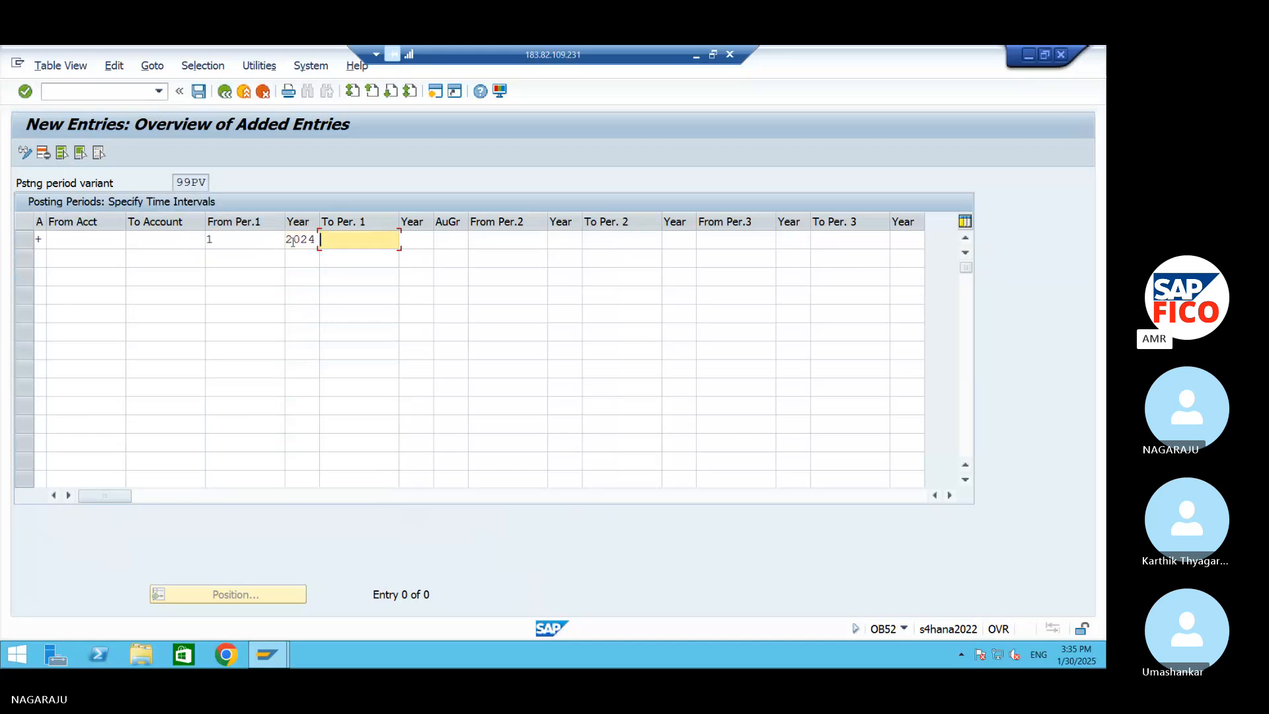
Set the end of the first period interval to period 12 of 2024
text(12)
key(Tab)
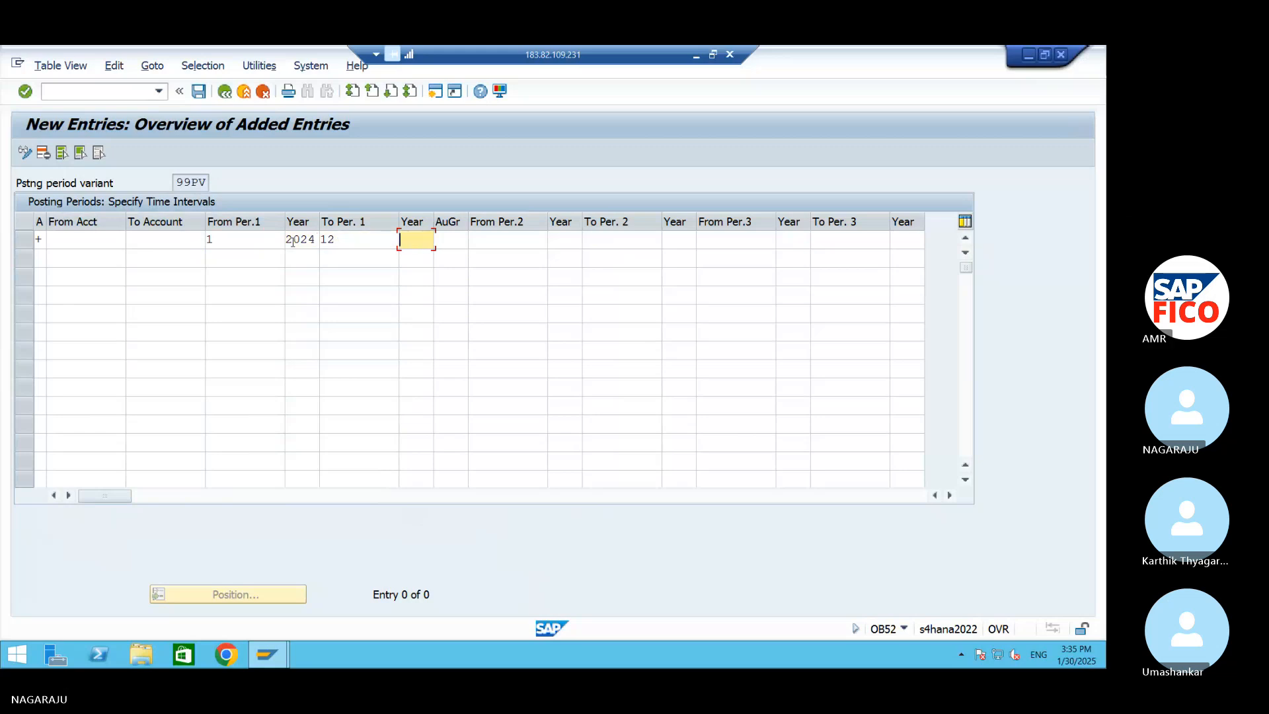
text(2024)
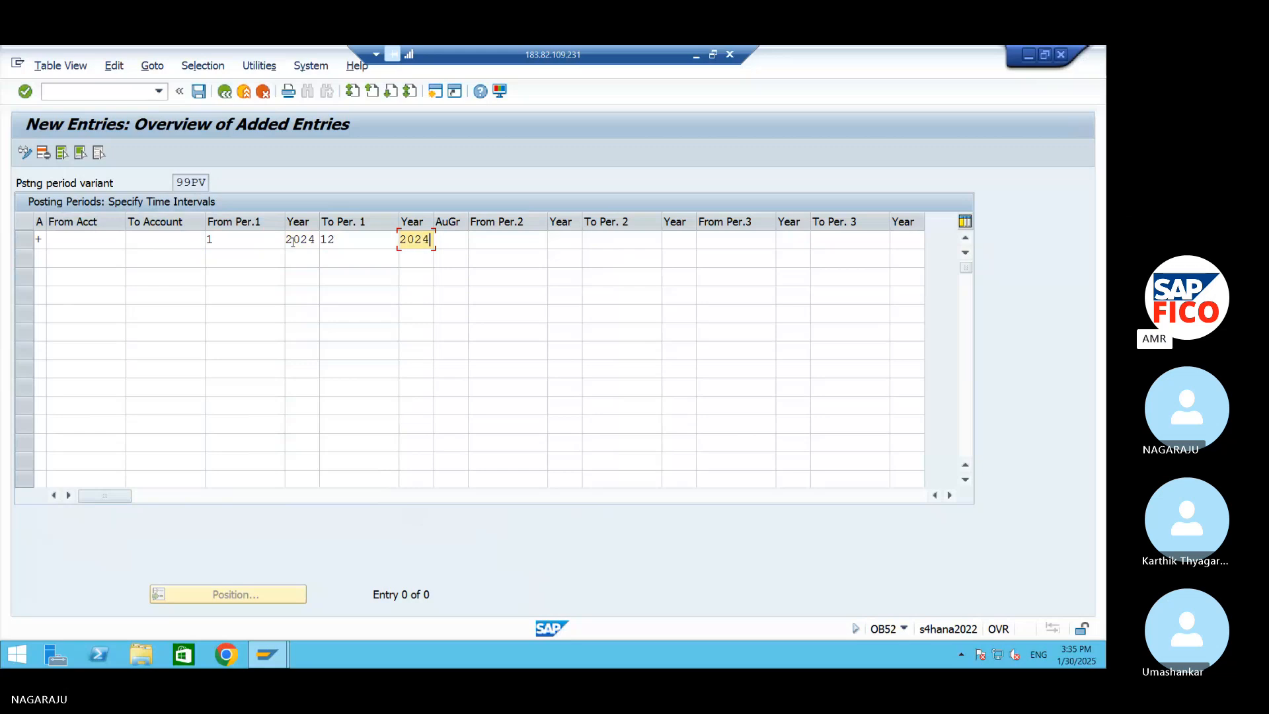
key(Tab)
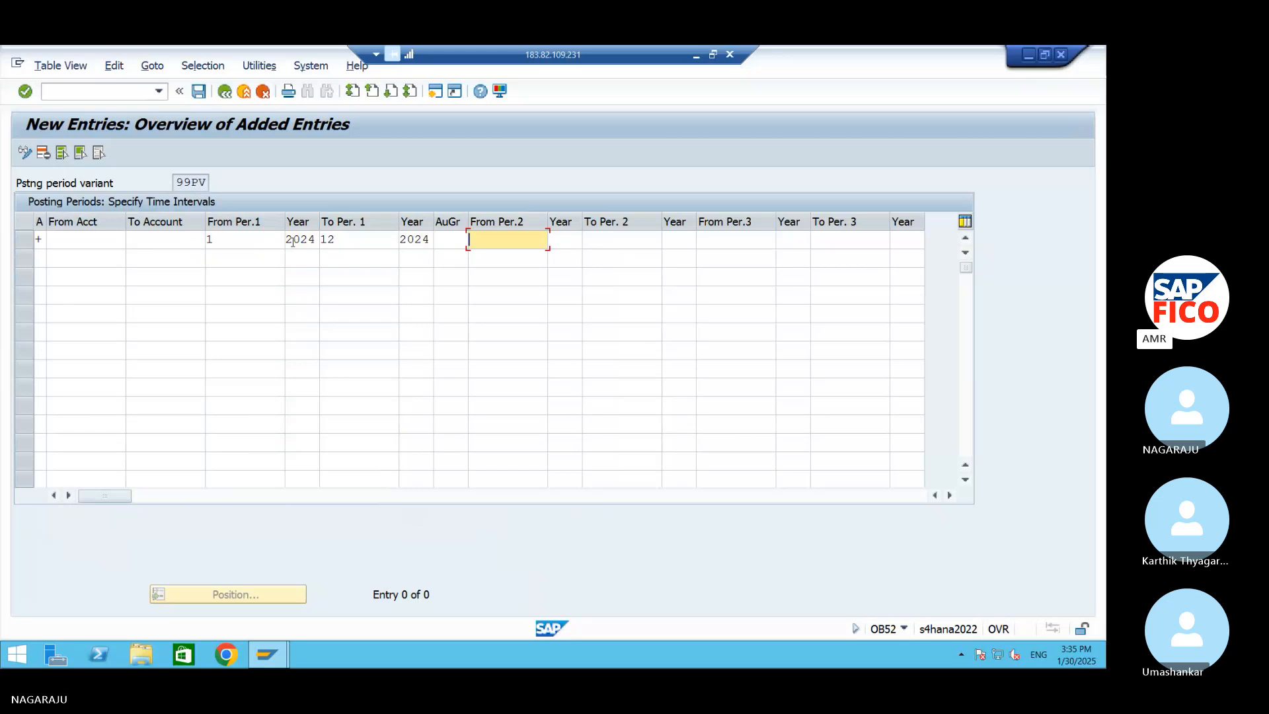
Set the start of the second period interval to period 13 of 2024
text(13)
key(Tab)
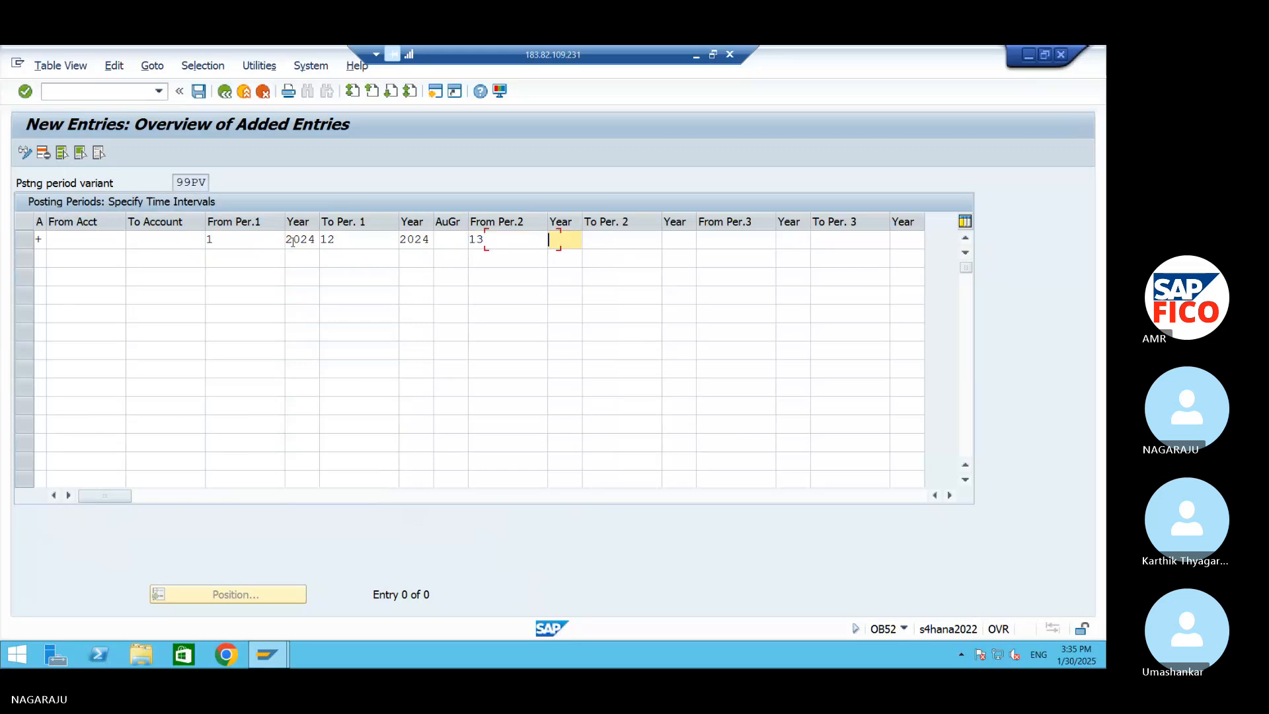
text(20)
text(24)
key(Tab)
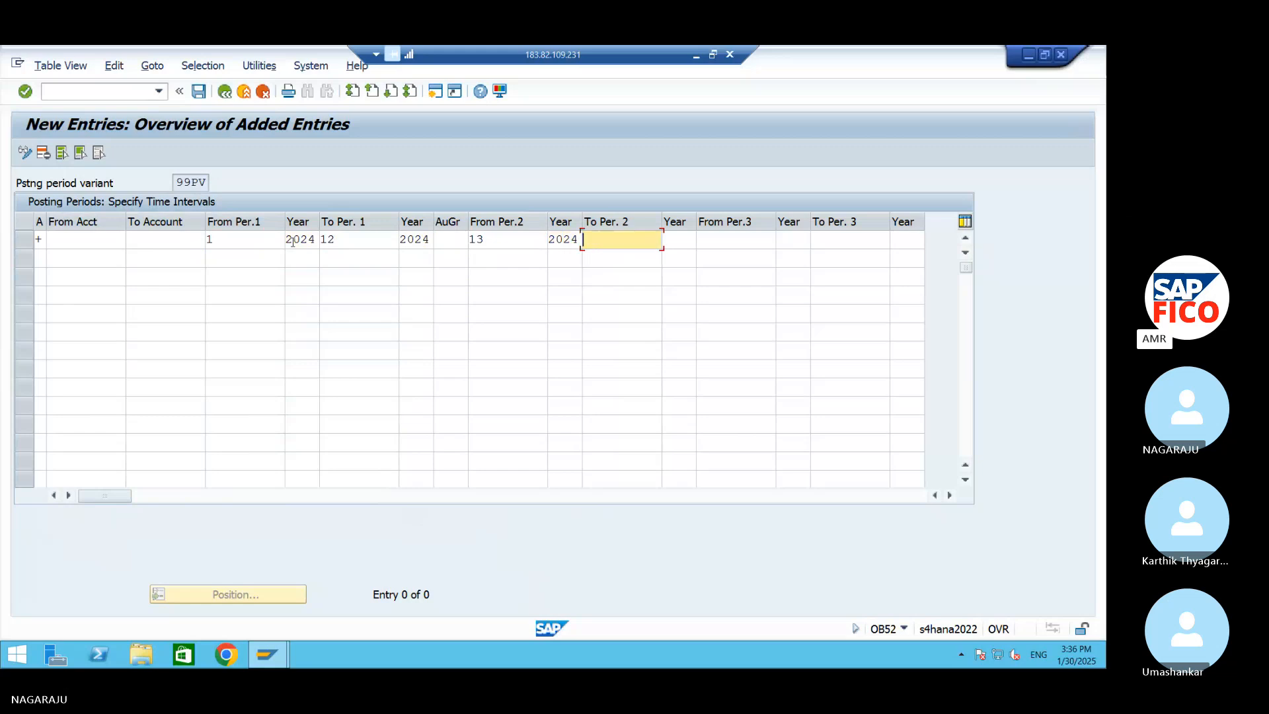
Set the end of the second period interval to period 16 of 2024 and save the entry under the AM99 customizing request
text(16)
key(Tab)
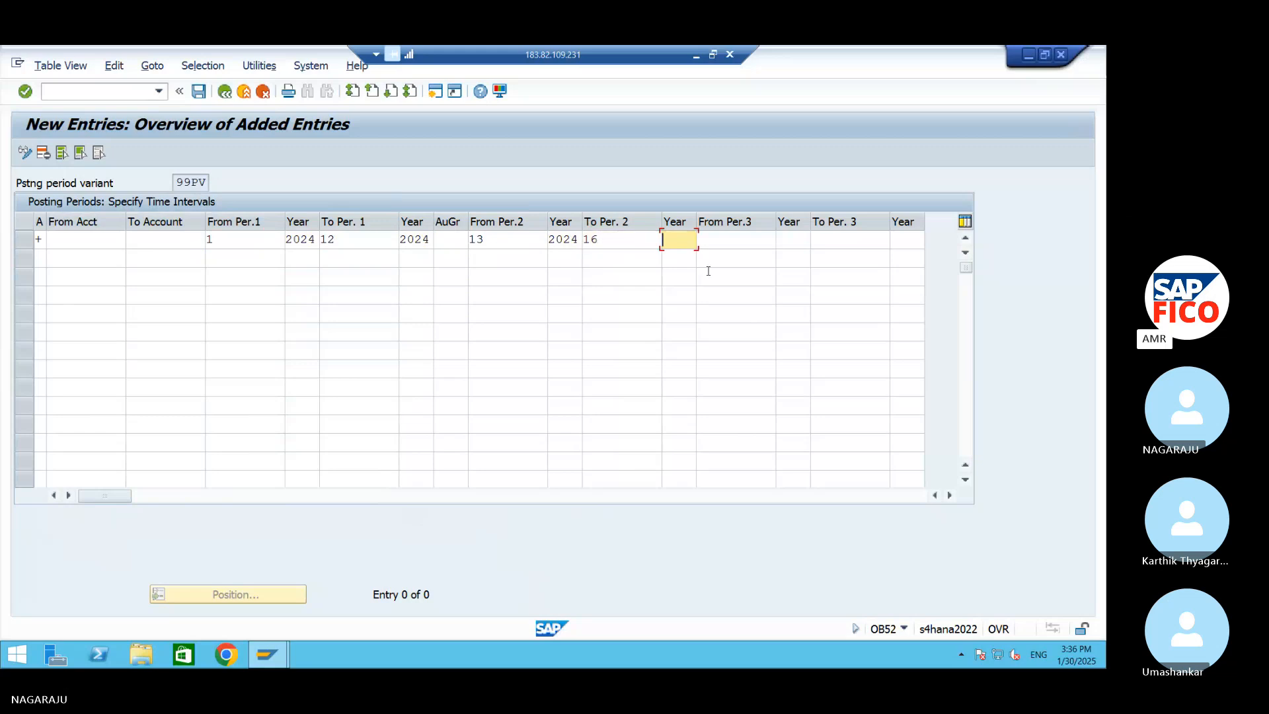
text(2024)
key(Tab)
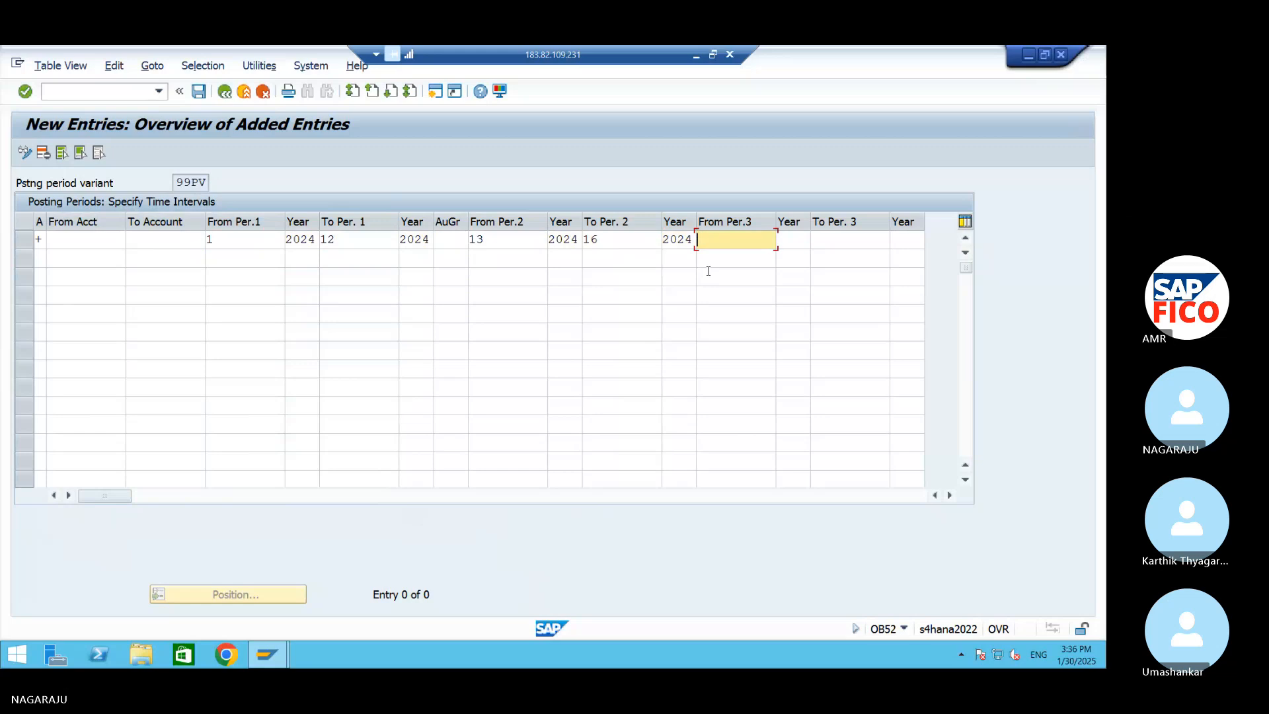
click(199, 93)
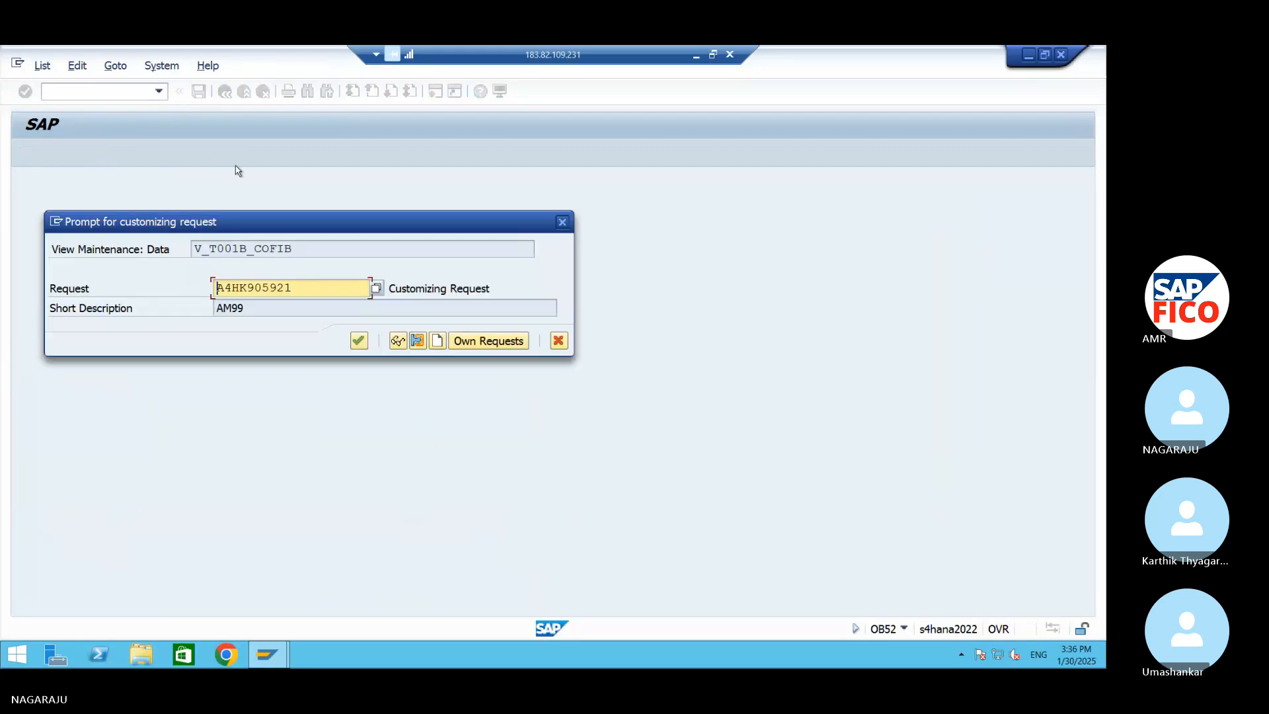
click(357, 340)
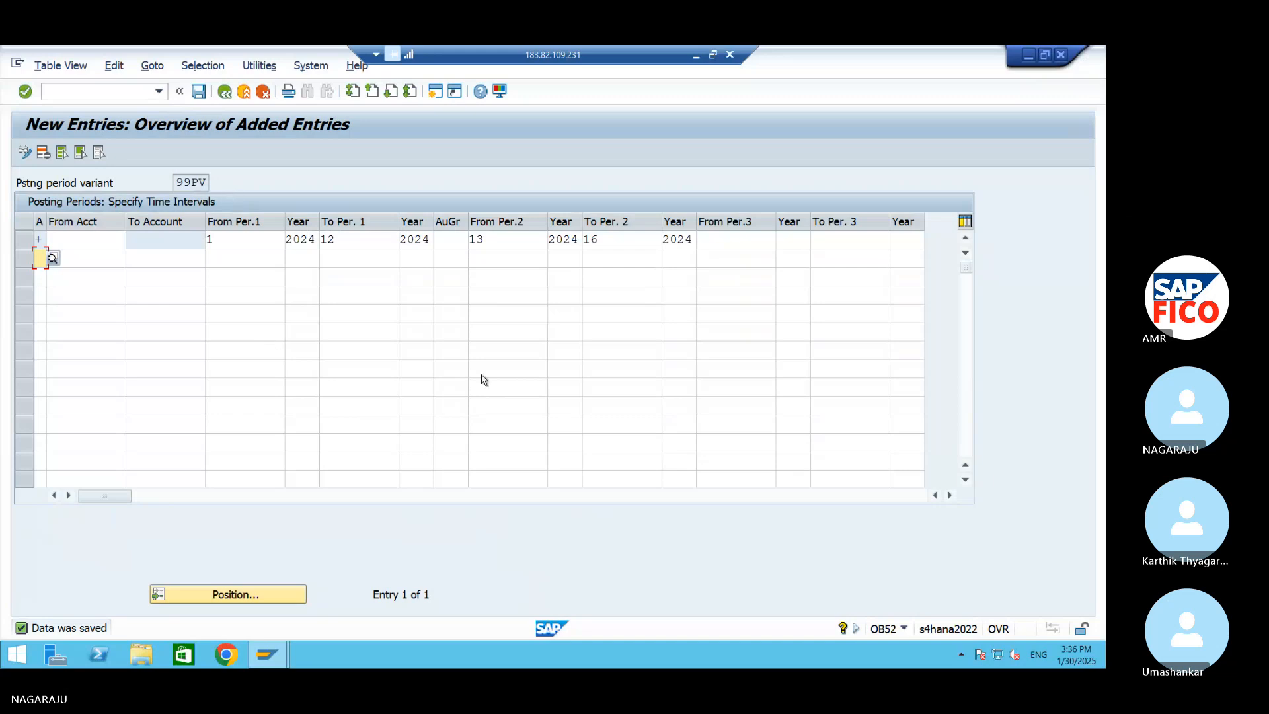
Switch to the Word document and add the line "Define Field Status variant OBC4" below the OB52 entry
click(1030, 54)
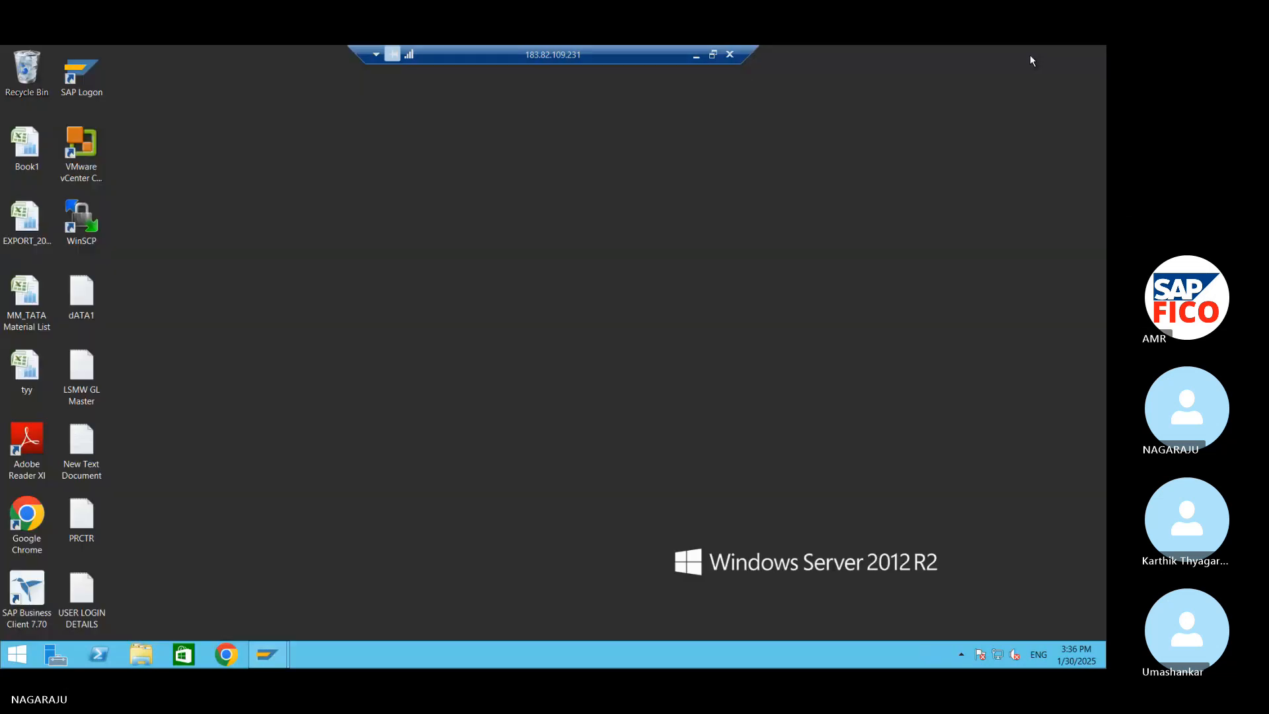
click(696, 55)
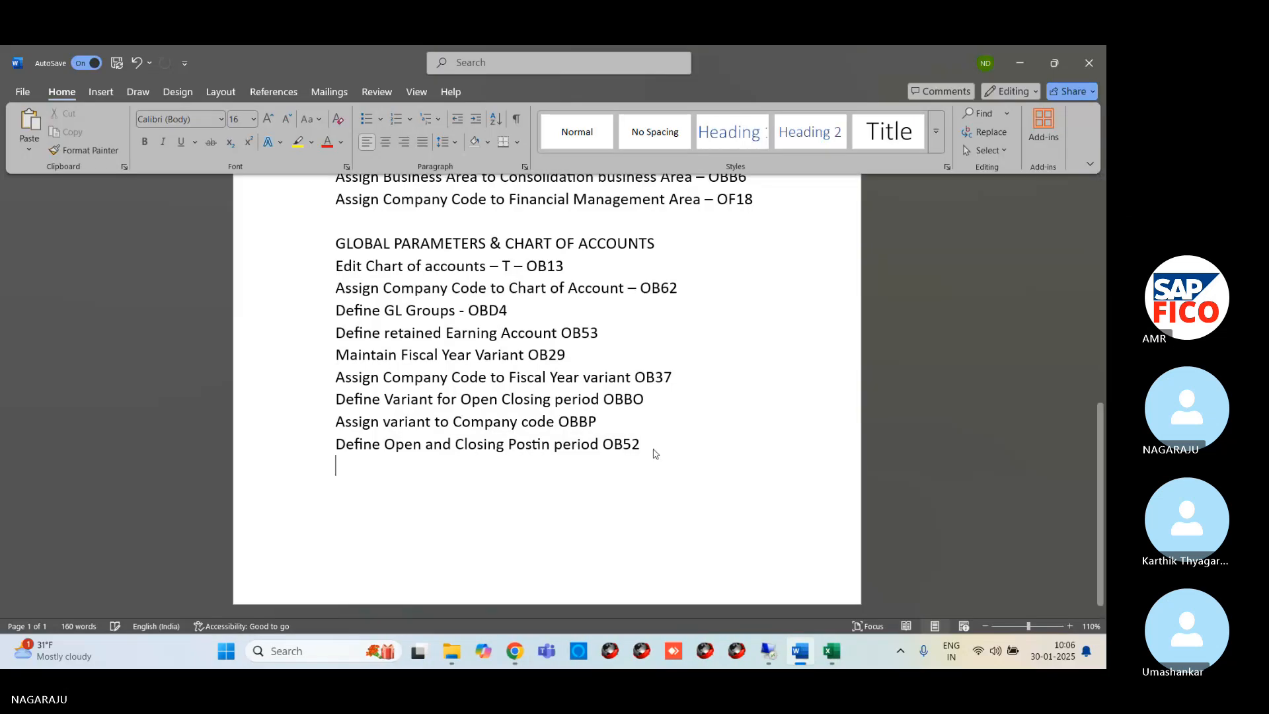
key(Return)
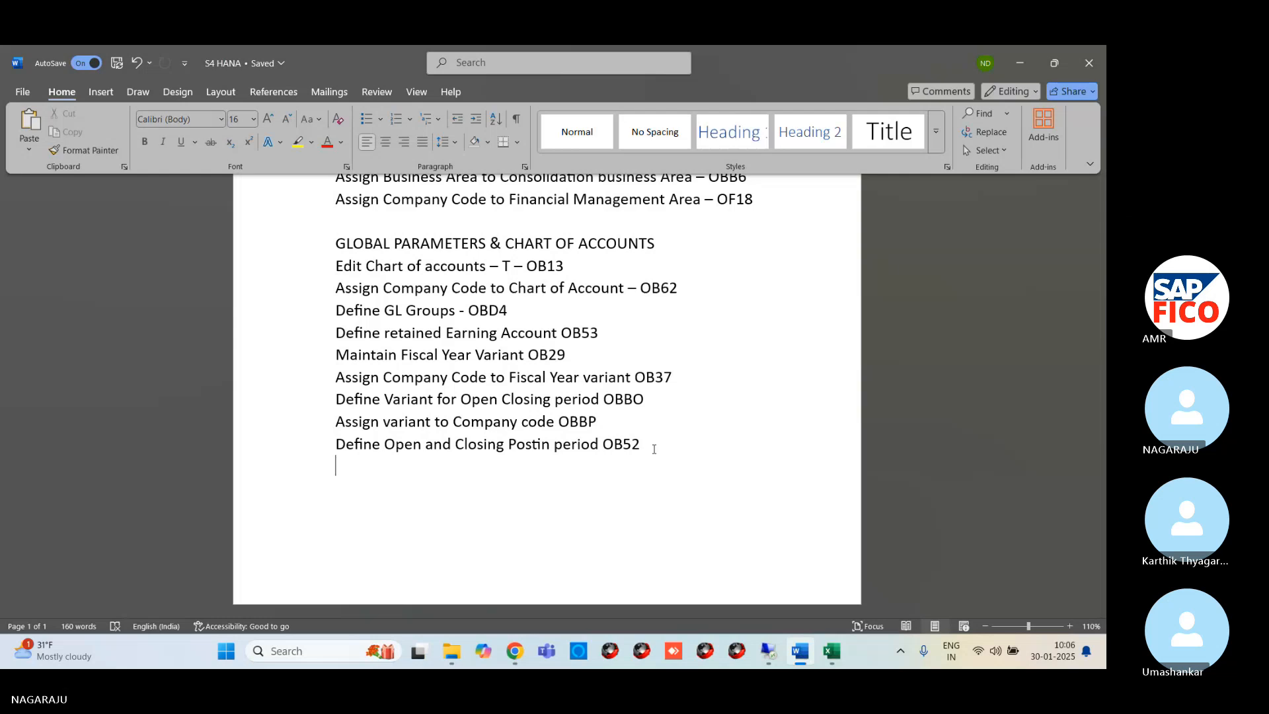
text(d)
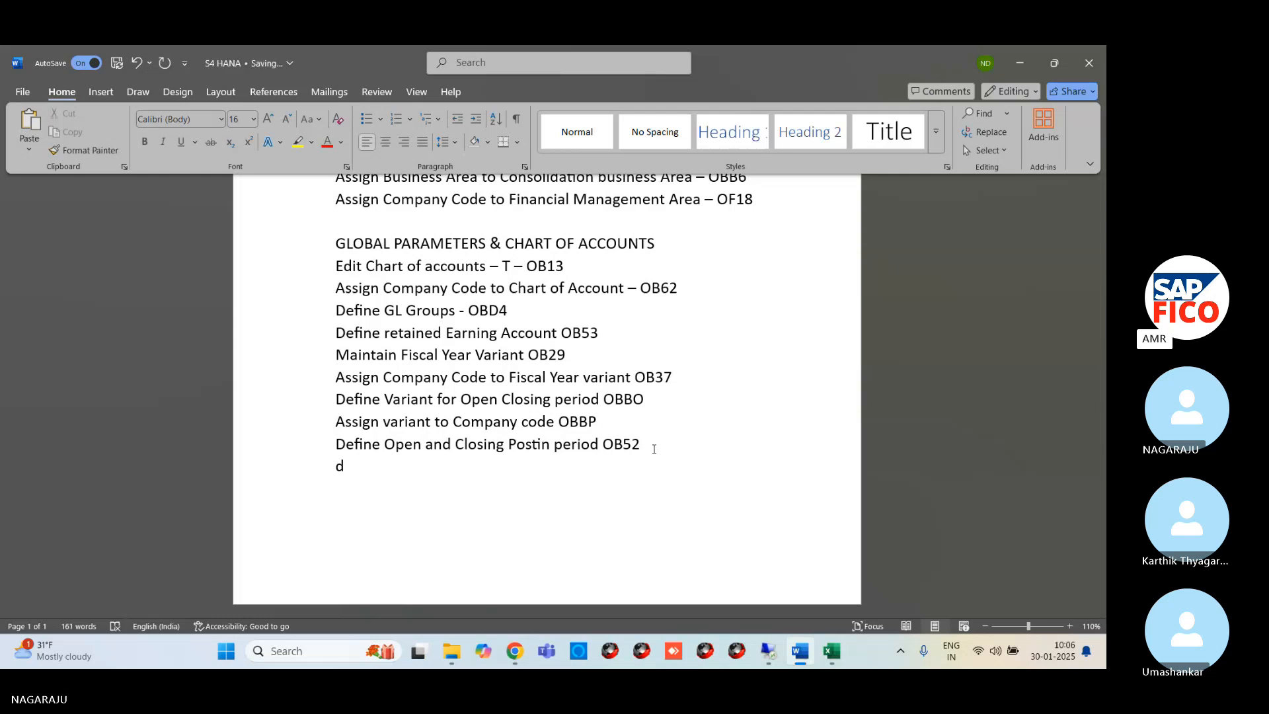
key(BackSpace)
text(Define Field S)
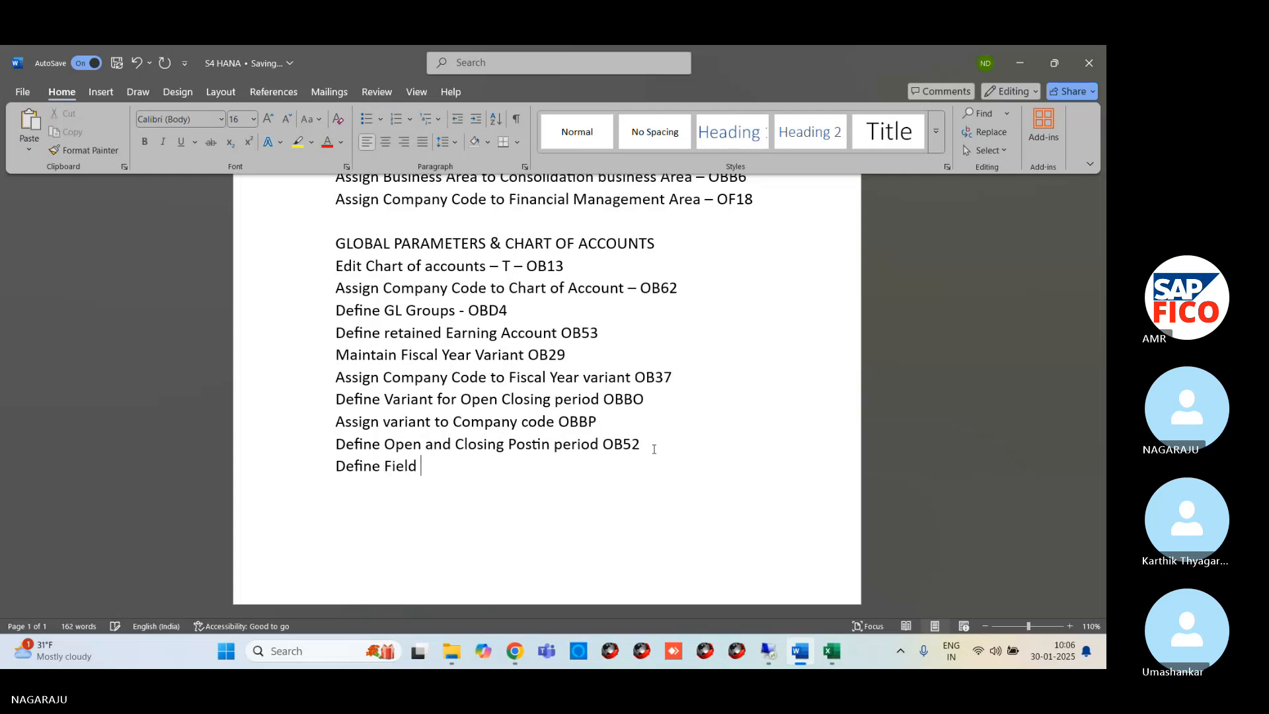
text(tat)
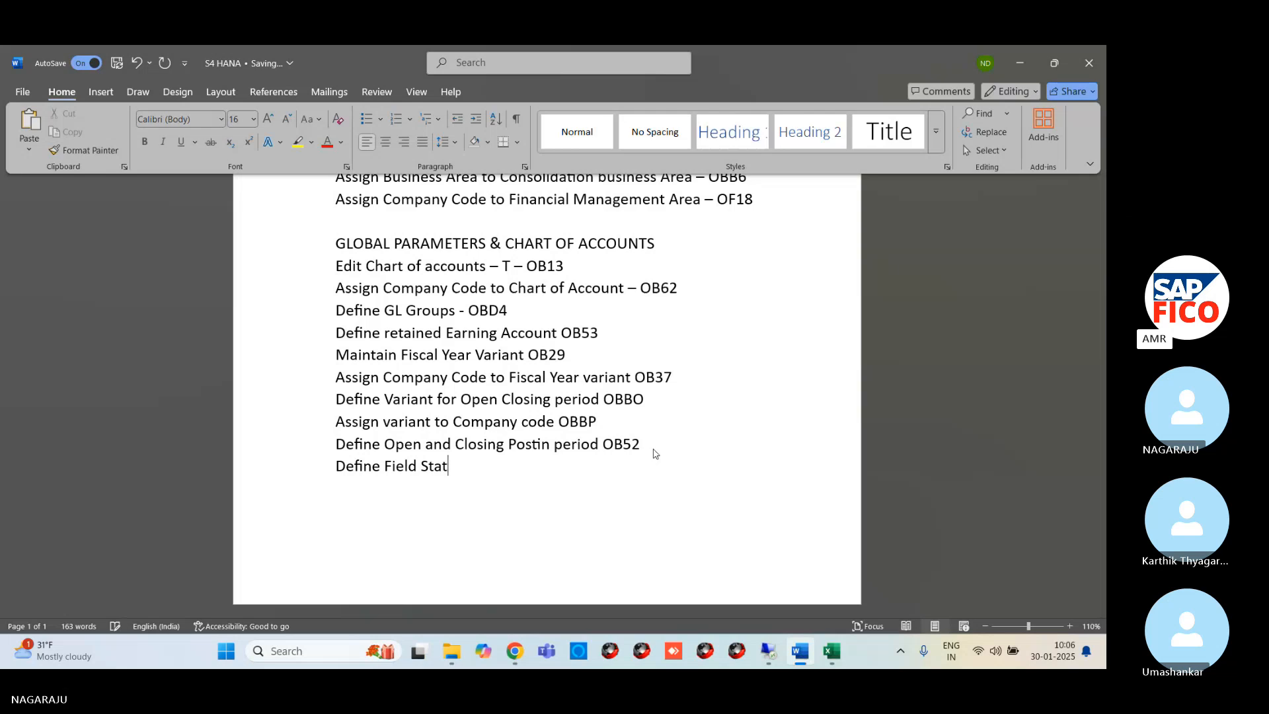
text(us var)
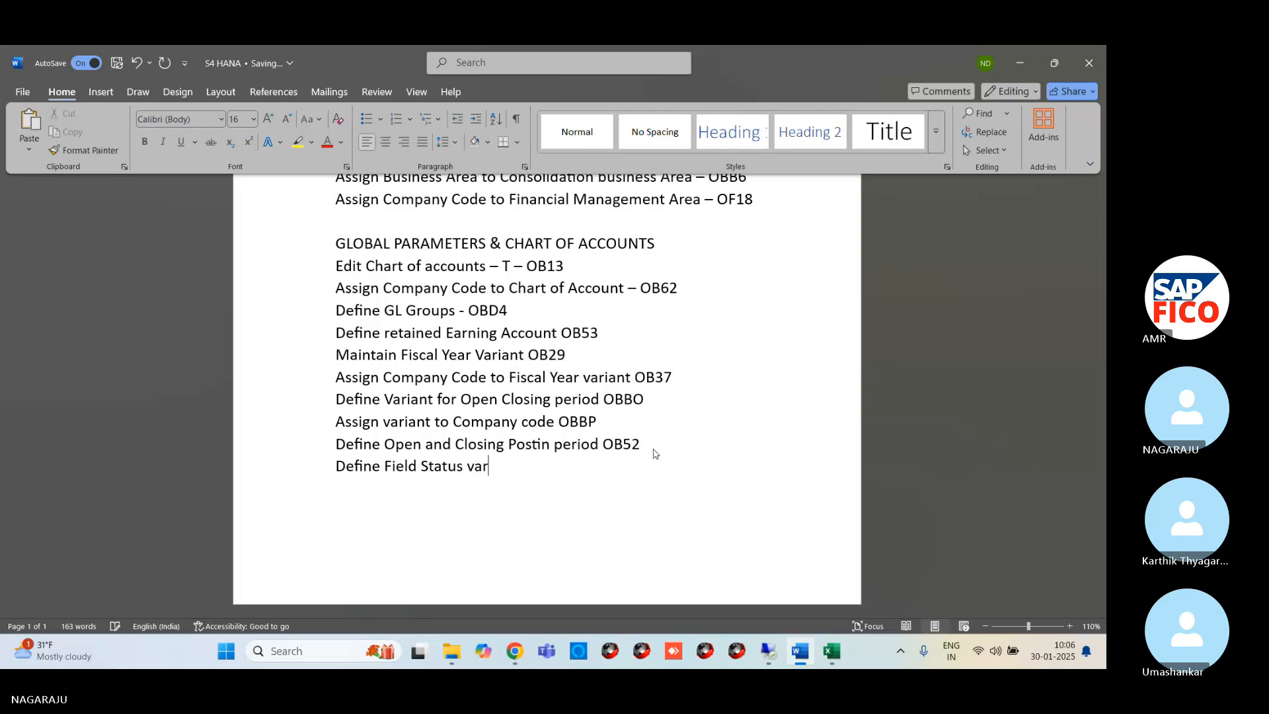
text(iant OB4)
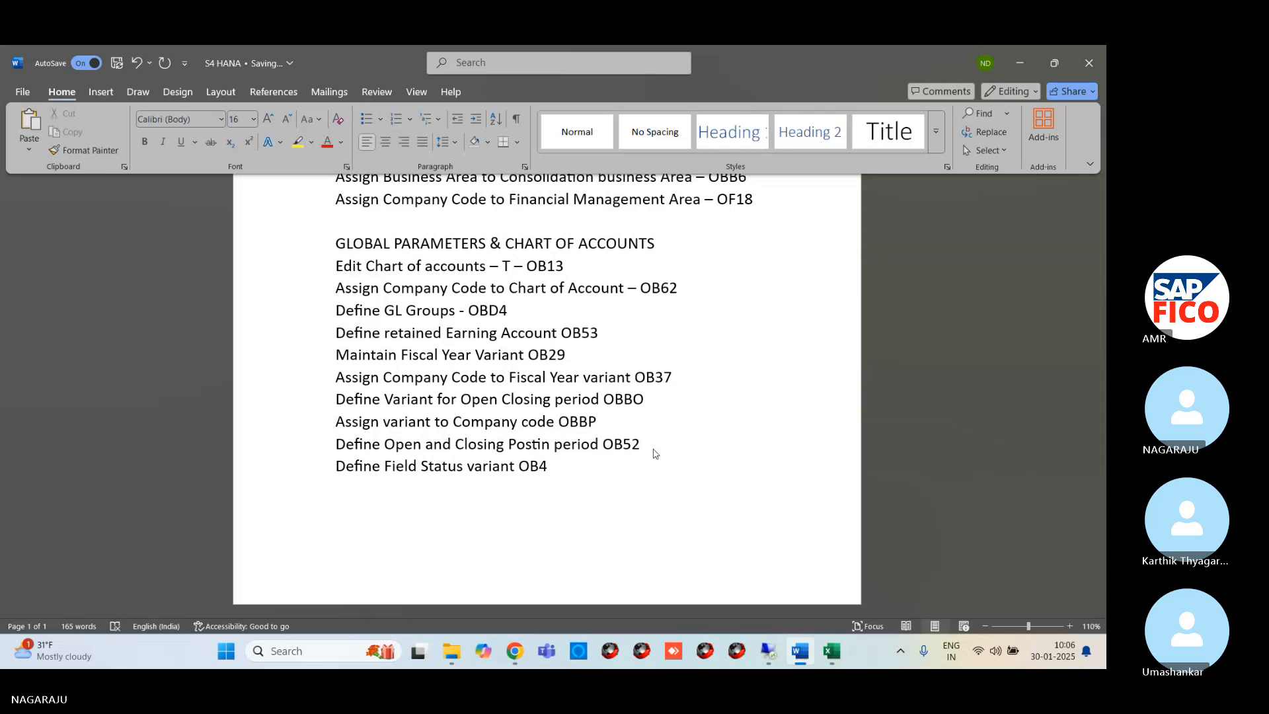
key(BackSpace)
text(C4)
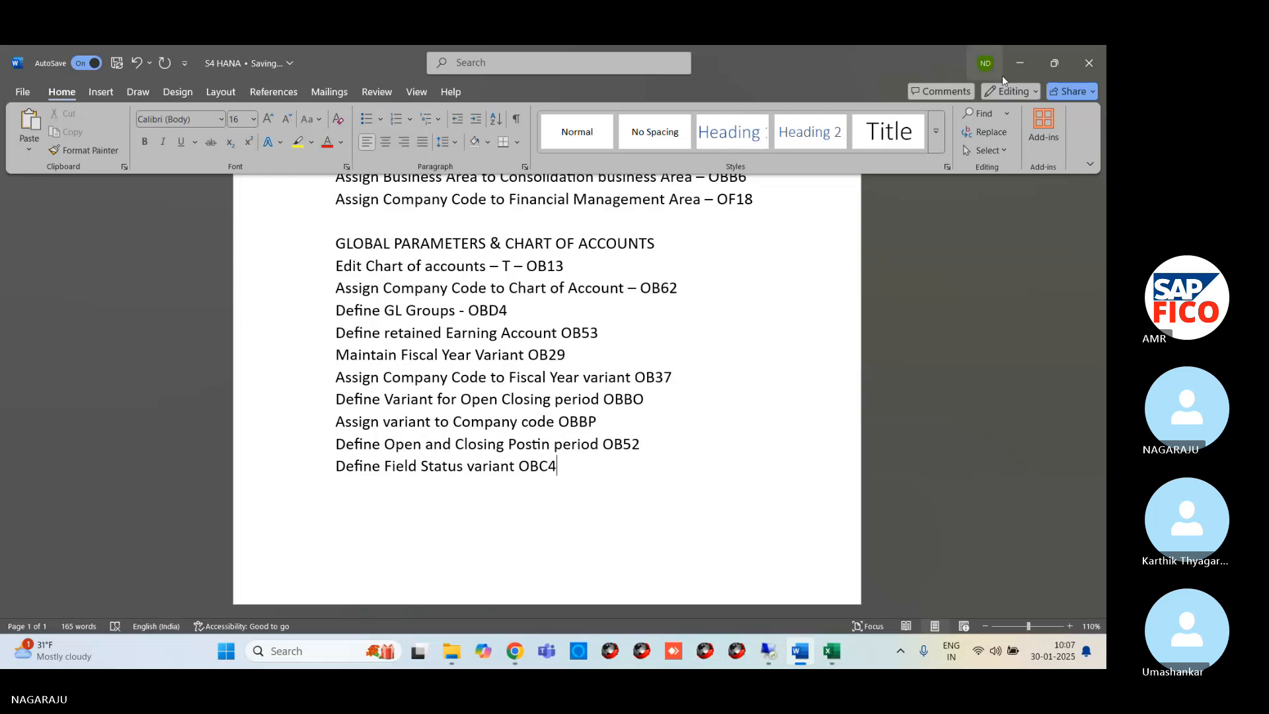
Switch to the remote SAP session and open transaction OBC4 for the field status variants
click(774, 650)
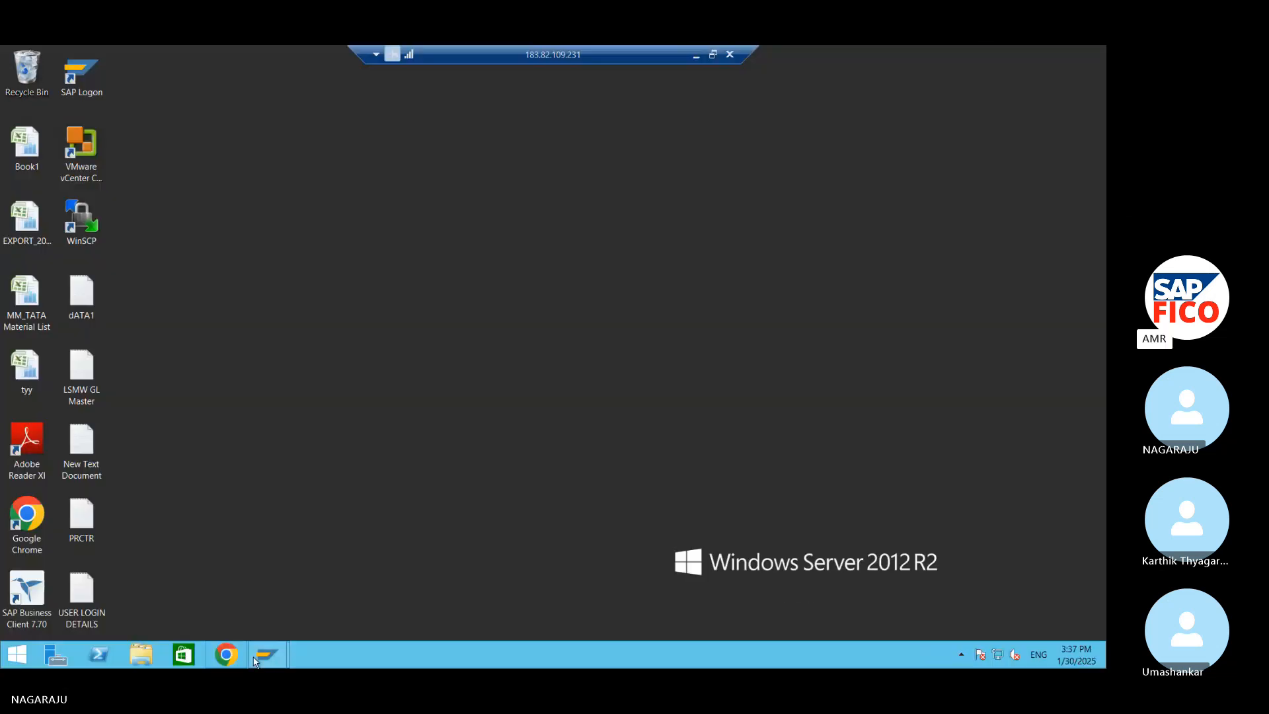
mouse_move(283, 652)
click(326, 564)
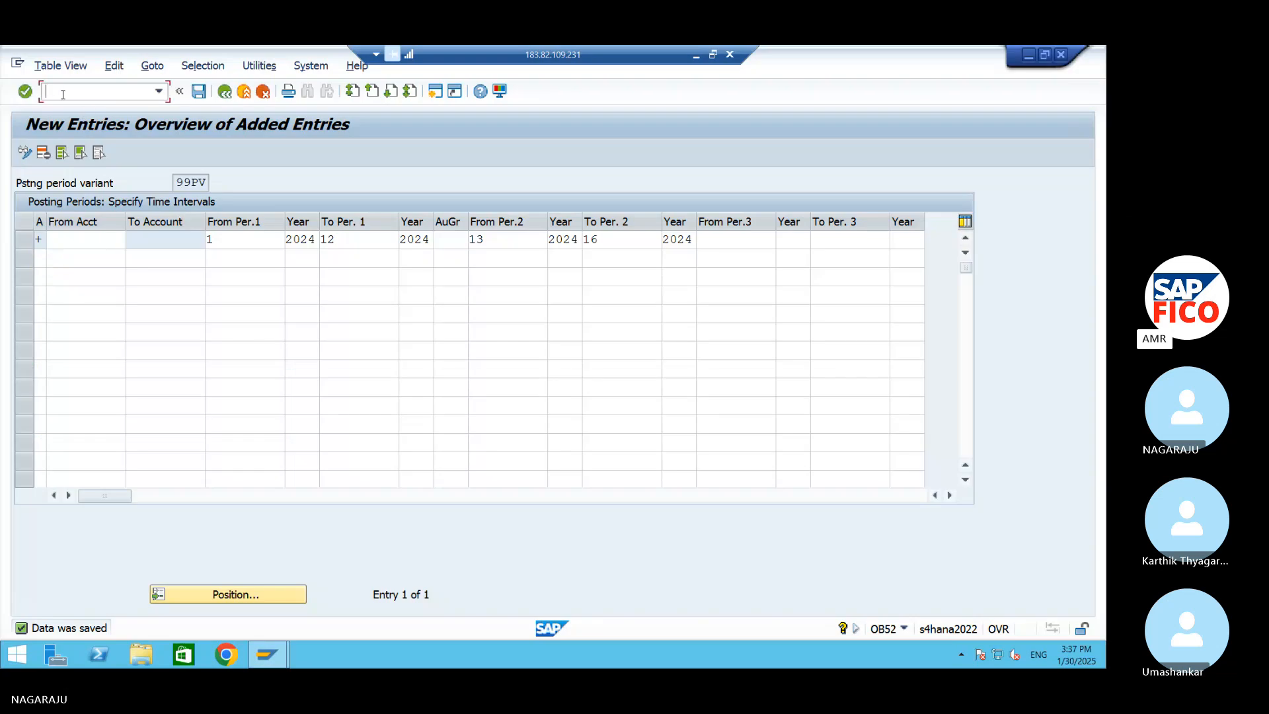
text(/NOBC4)
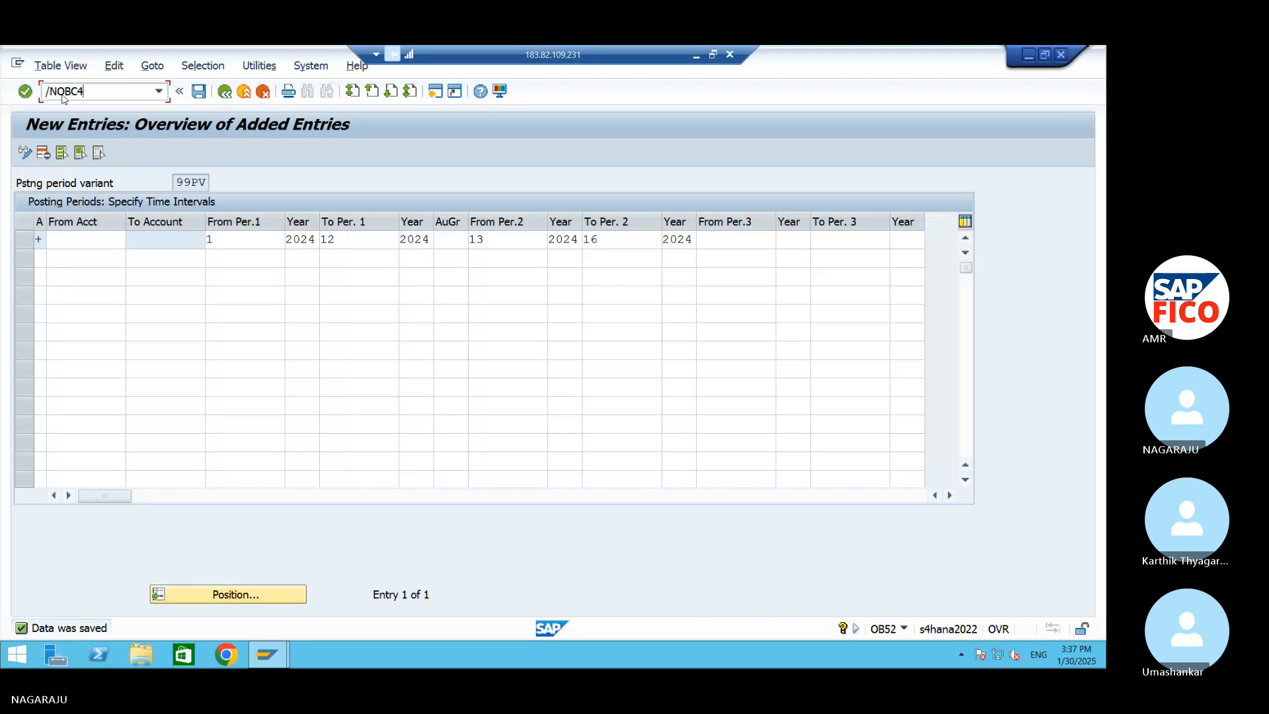
key(Return)
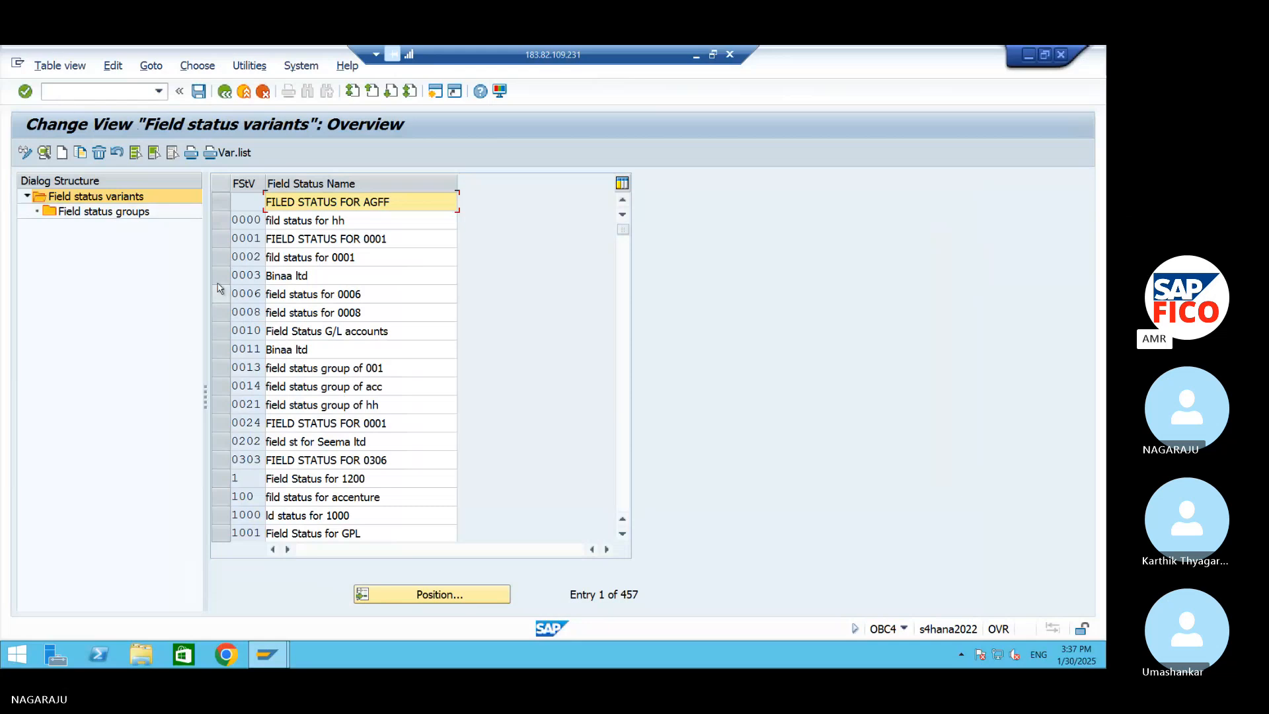
Start a copy of field status variant 0001 and enter 99FS as the new variant's code
key(Tab)
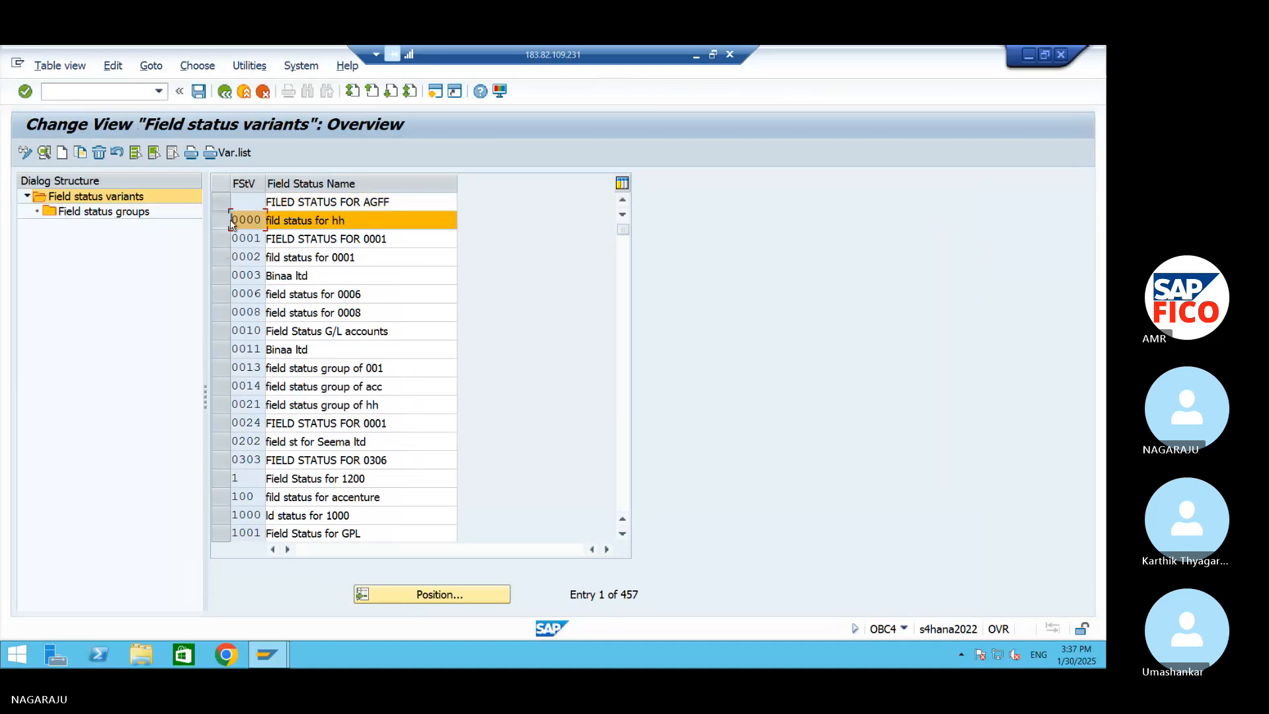
click(216, 239)
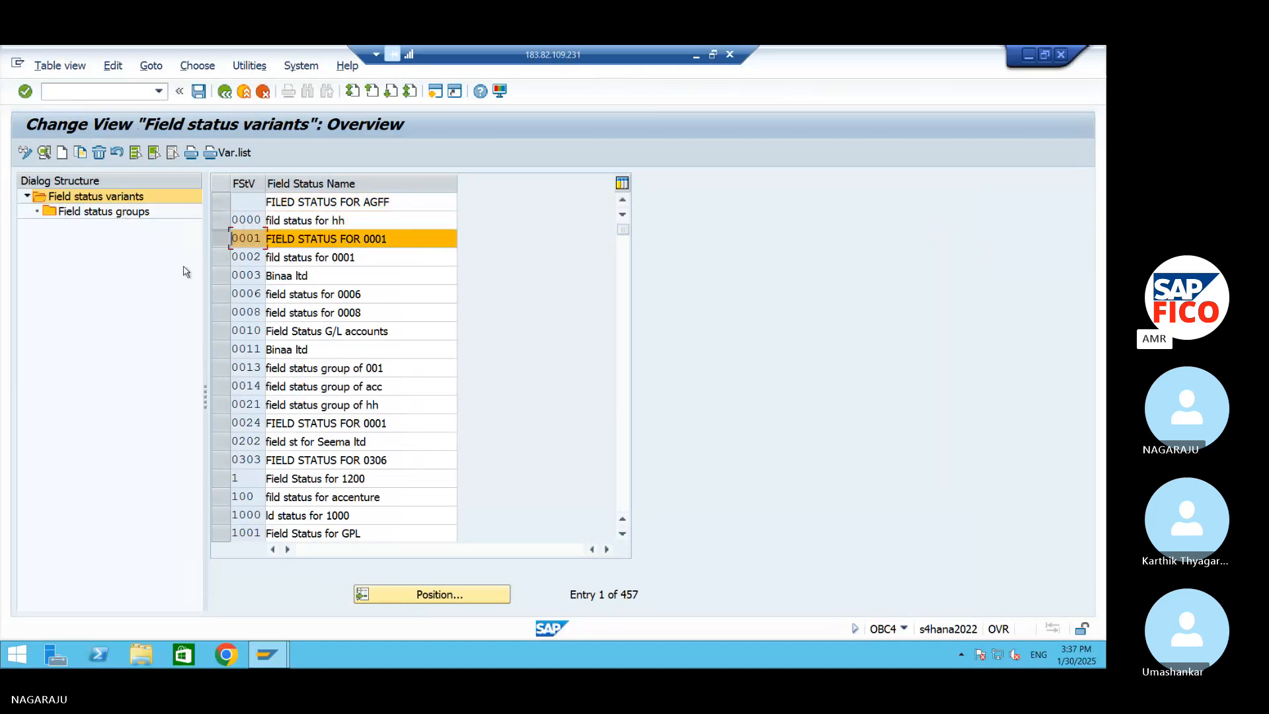
click(80, 153)
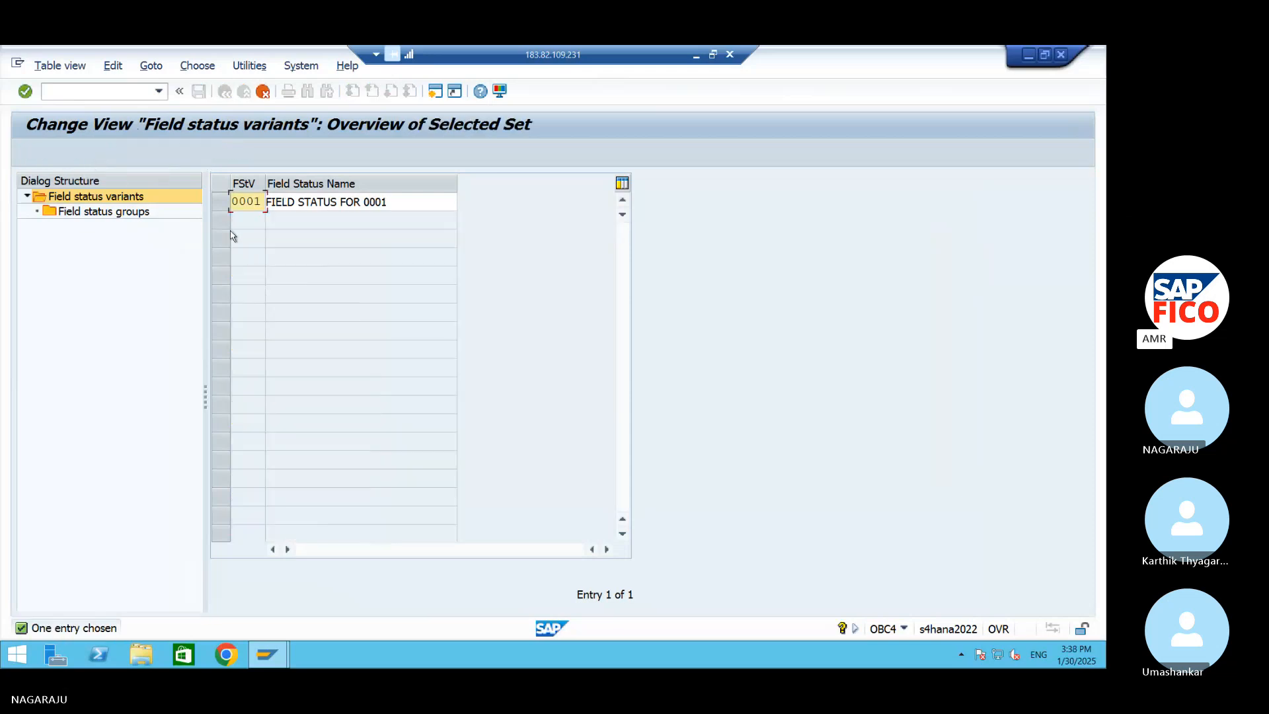
double_click(260, 203)
key(Delete)
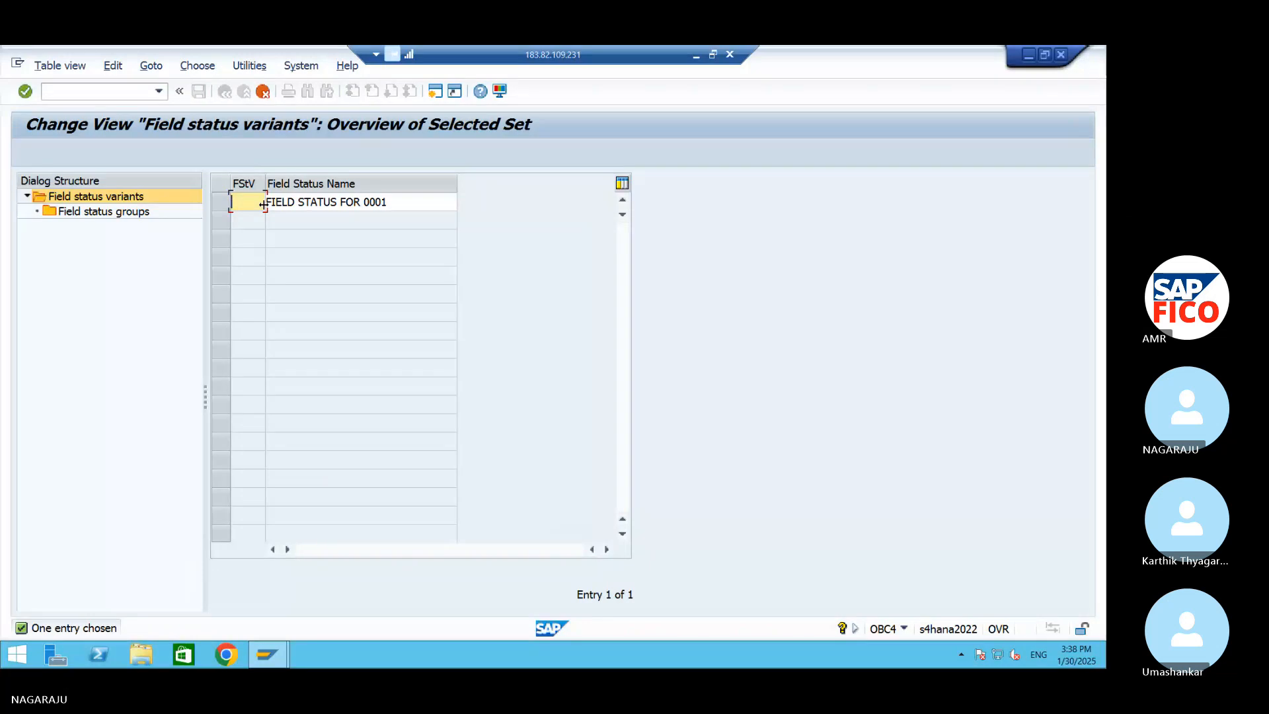
text(99FS)
Change the copied variant's field status name to "FIELD STATUS FOR AM99"
click(424, 198)
key(BackSpace)
key(BackSpace)
key(BackSpace)
key(BackSpace)
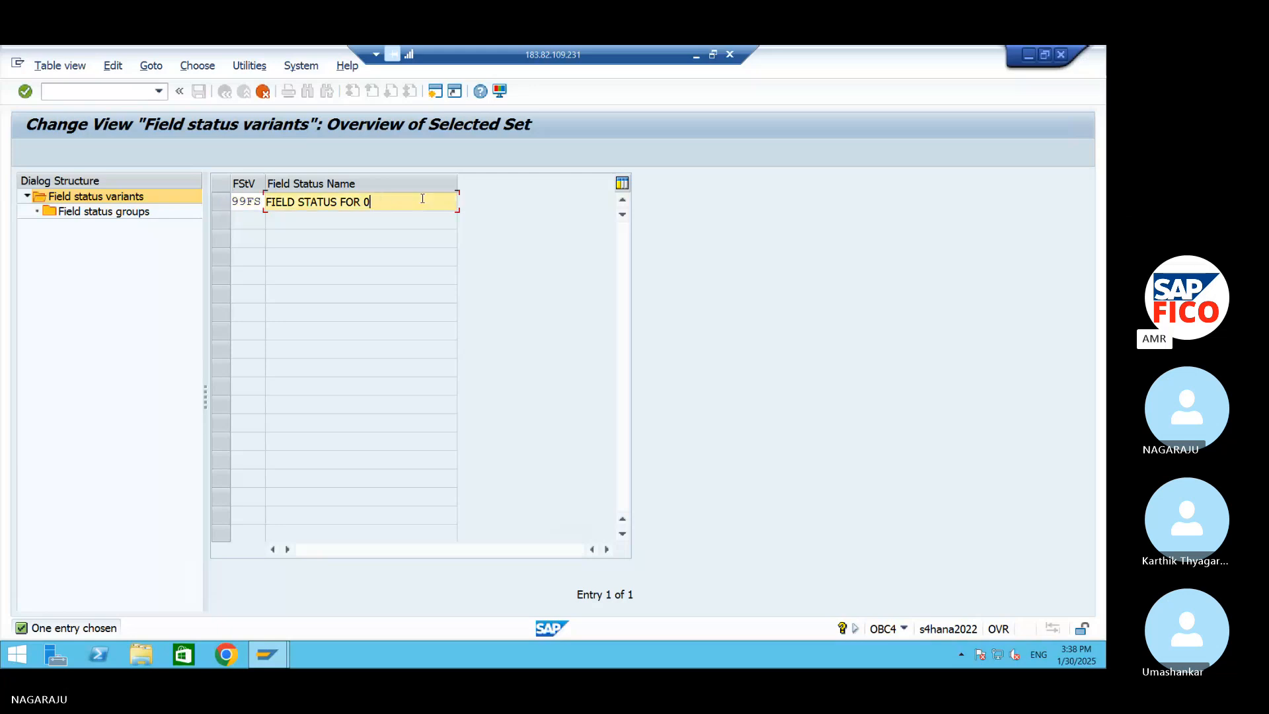
text(AM99)
Change the copied variant's code to 99FV and confirm the entry
click(263, 201)
key(BackSpace)
text(V)
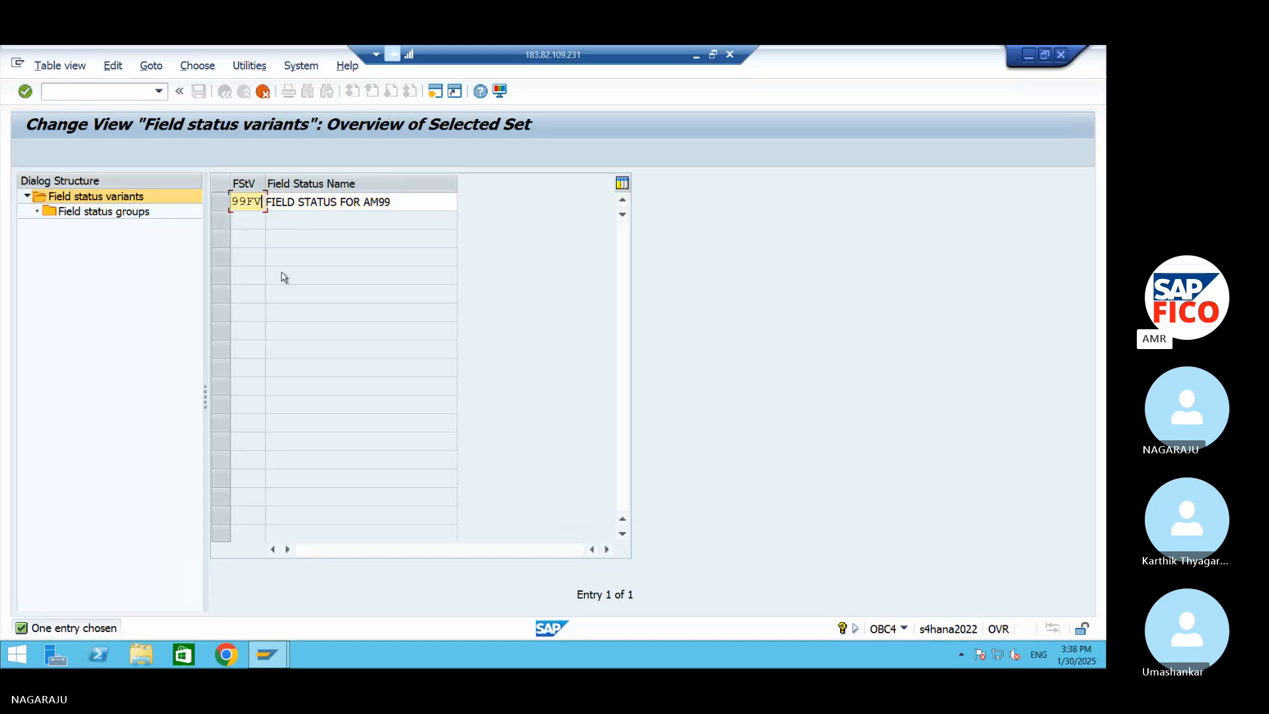
key(Return)
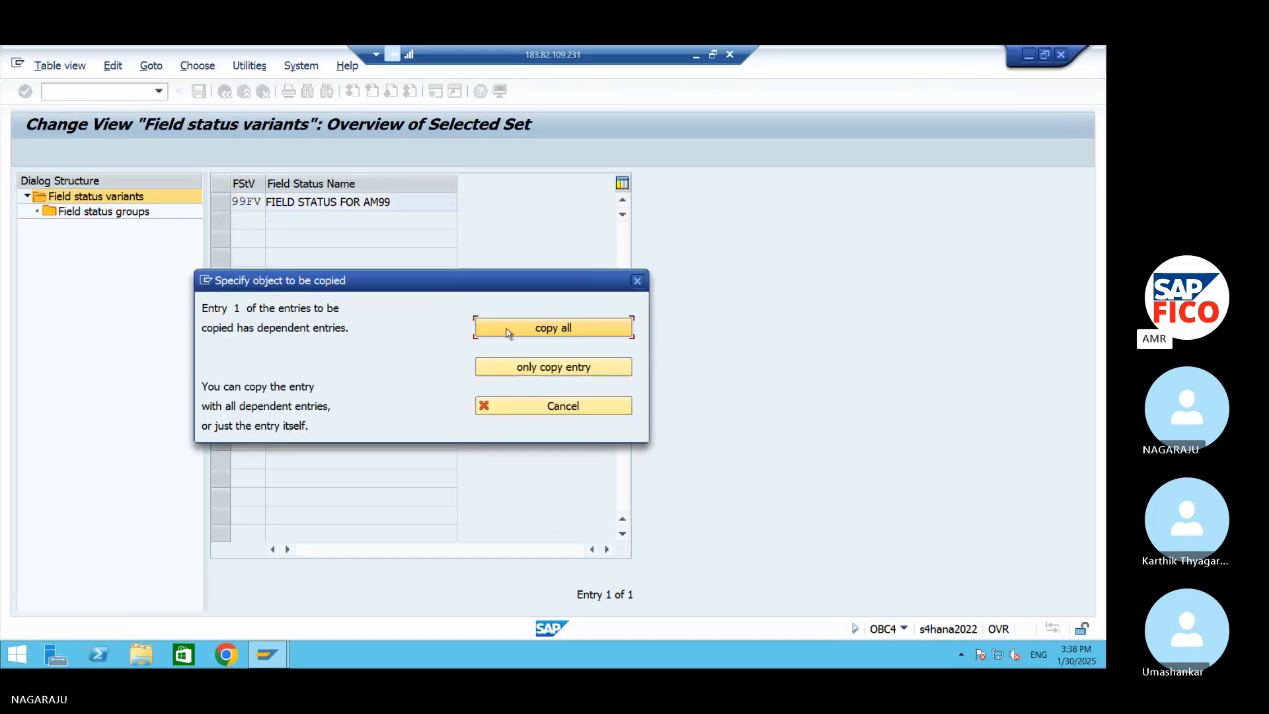
Copy variant 99FV with all dependent entries and save it under the AM99 customizing request
click(508, 331)
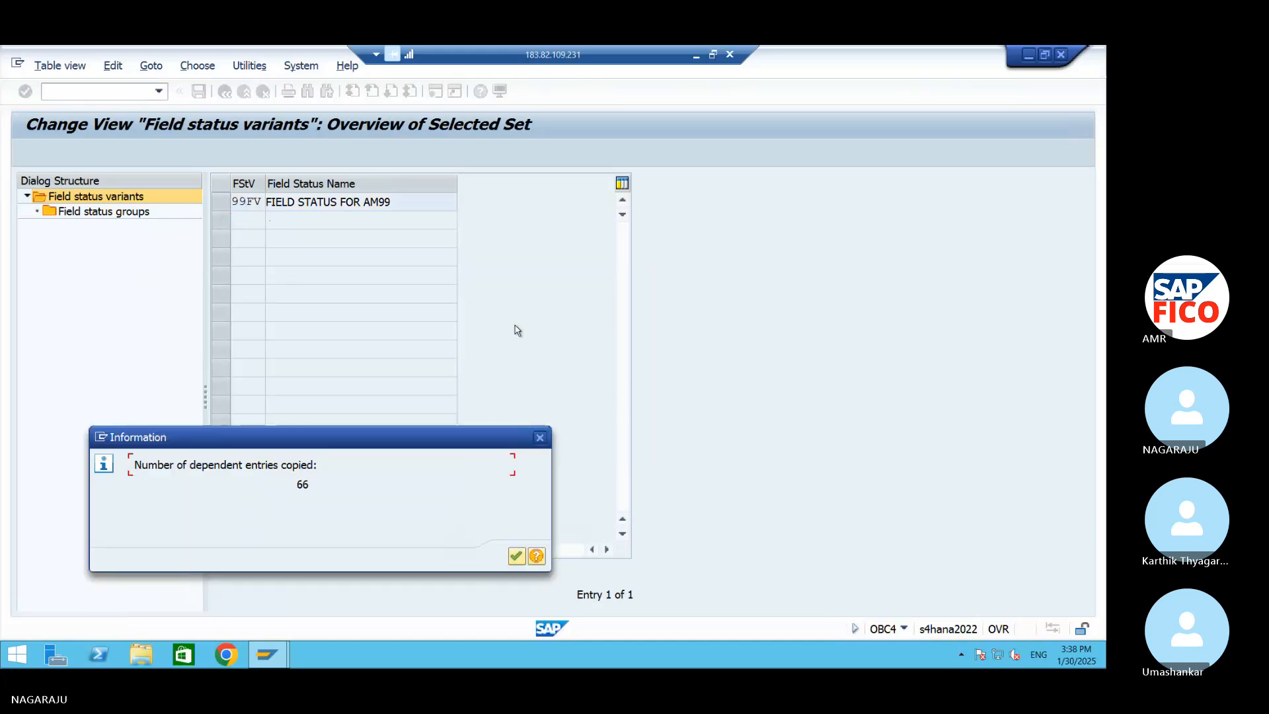
click(516, 556)
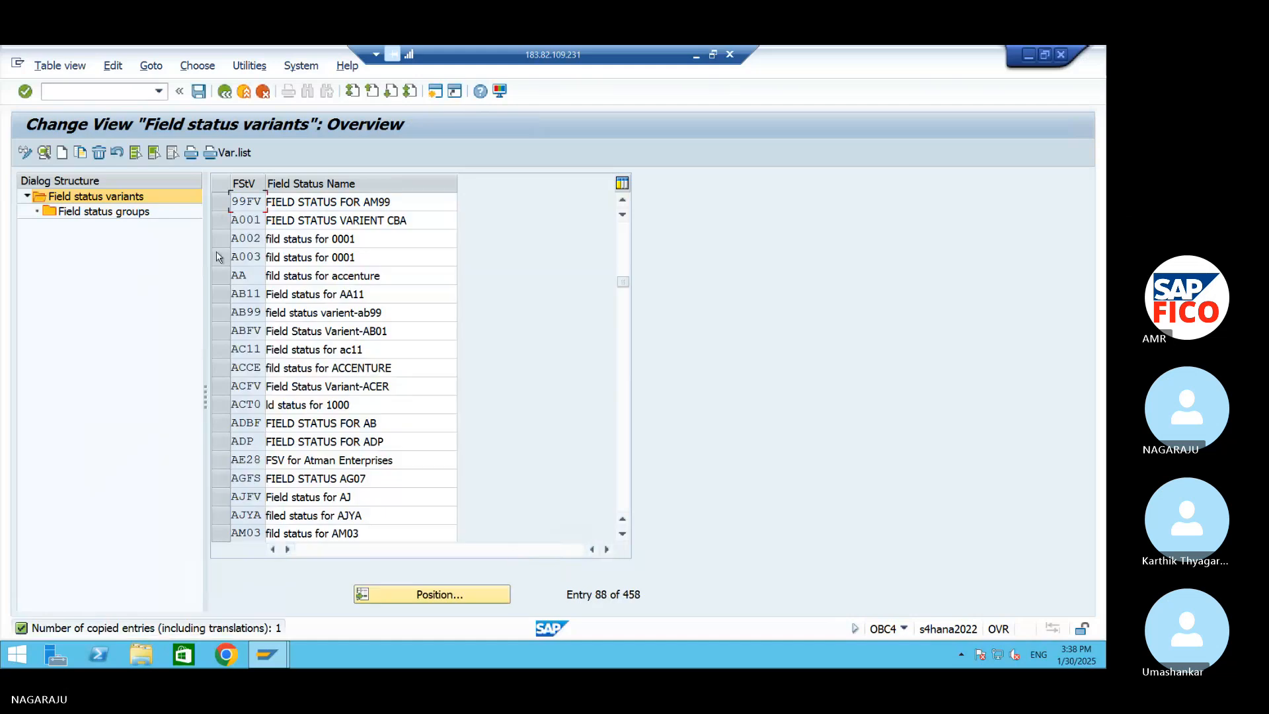
click(198, 90)
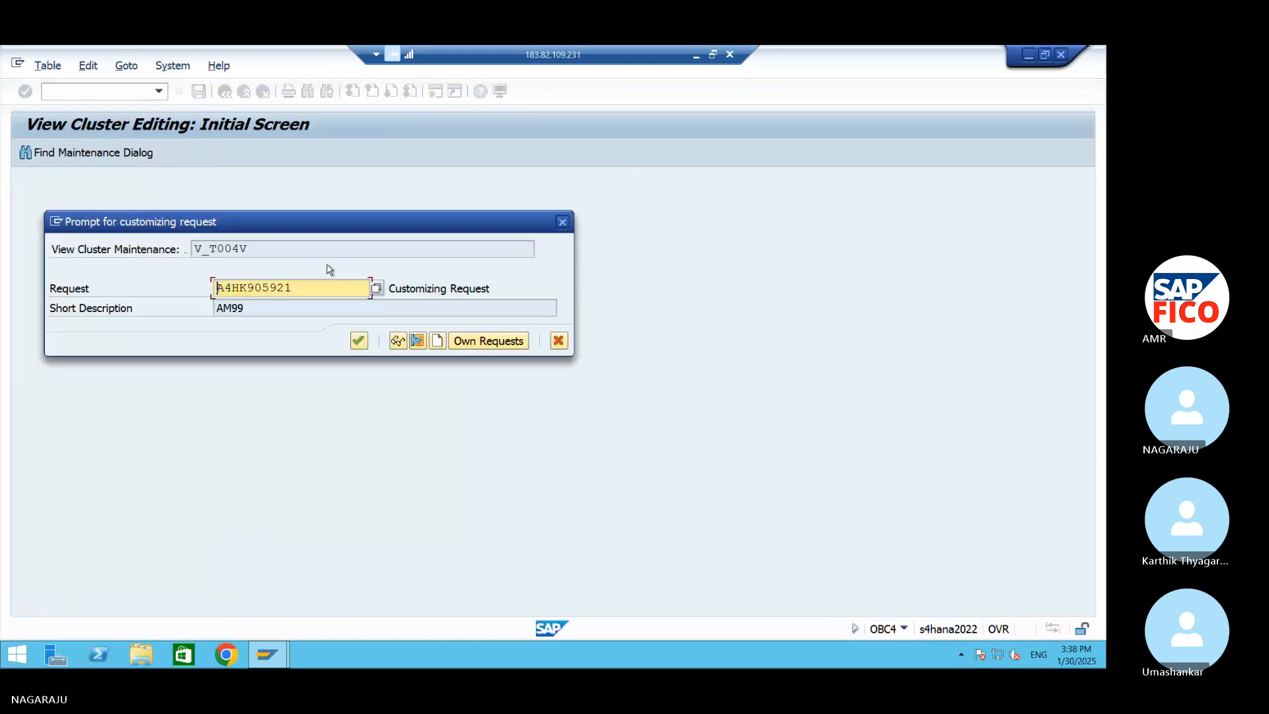
click(360, 340)
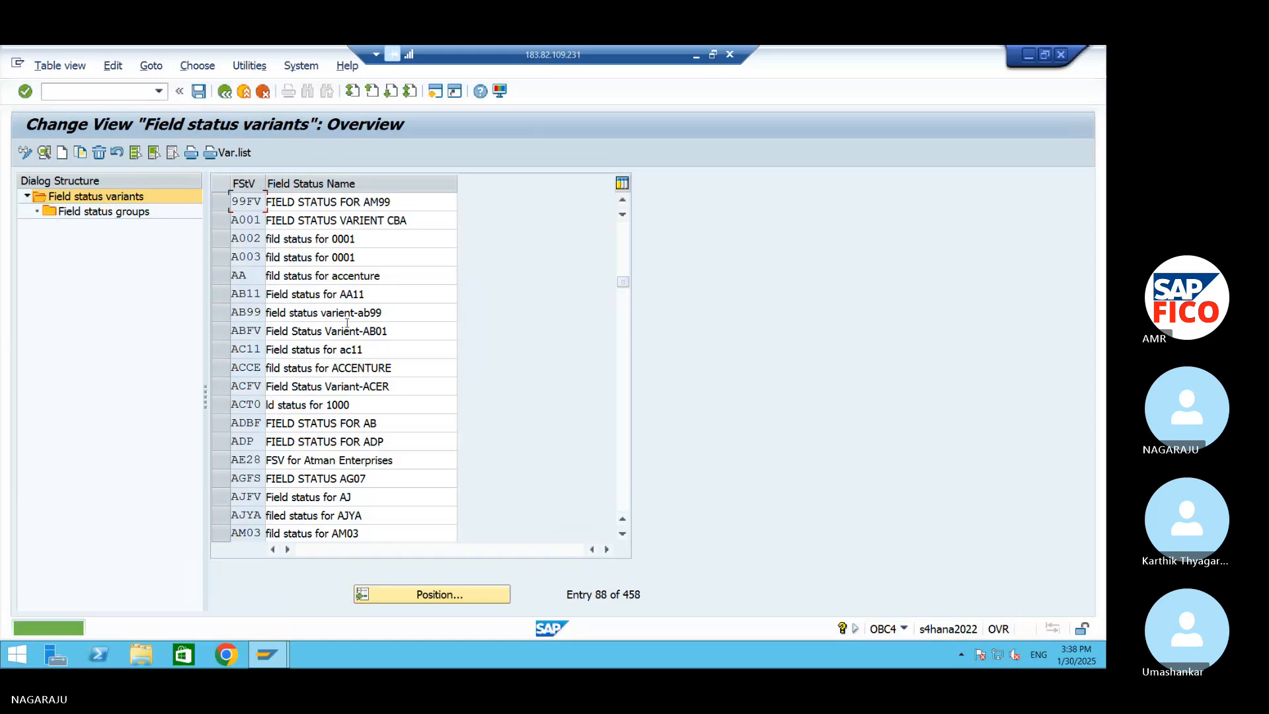
Look at the field status groups of variant 99FV, check the subgroups of group G001, and return to the group list
click(225, 201)
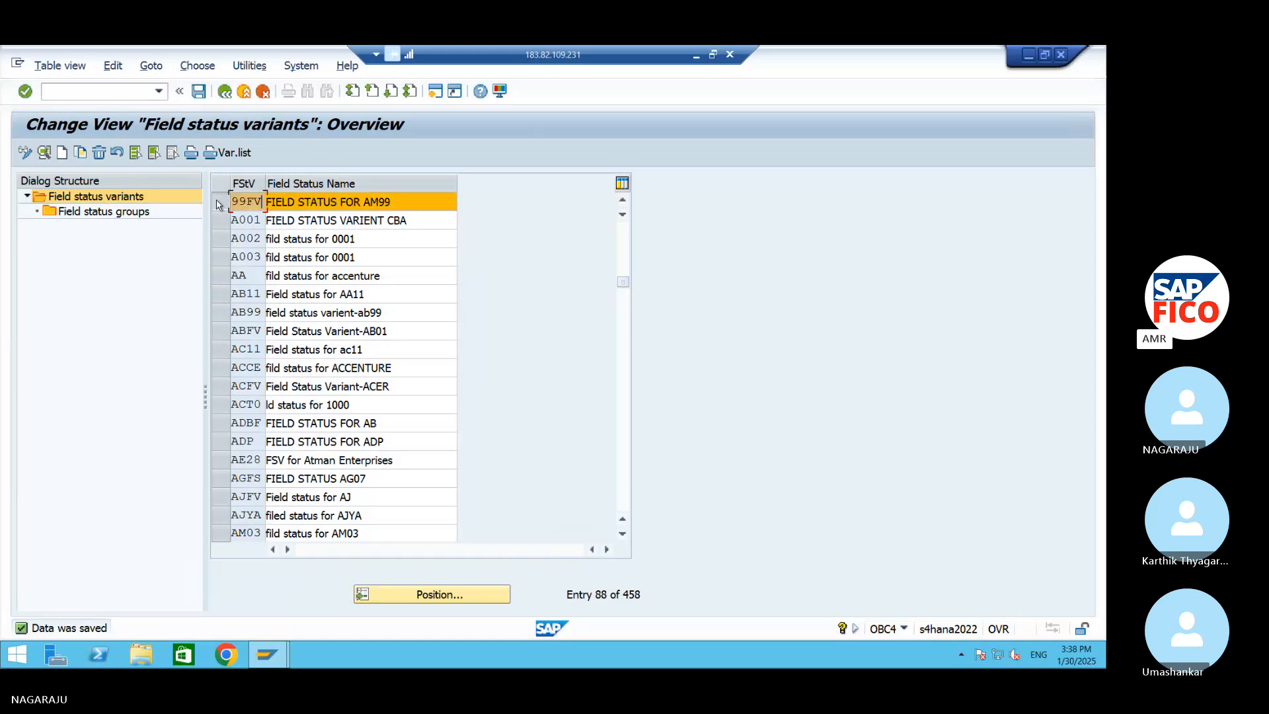
double_click(114, 213)
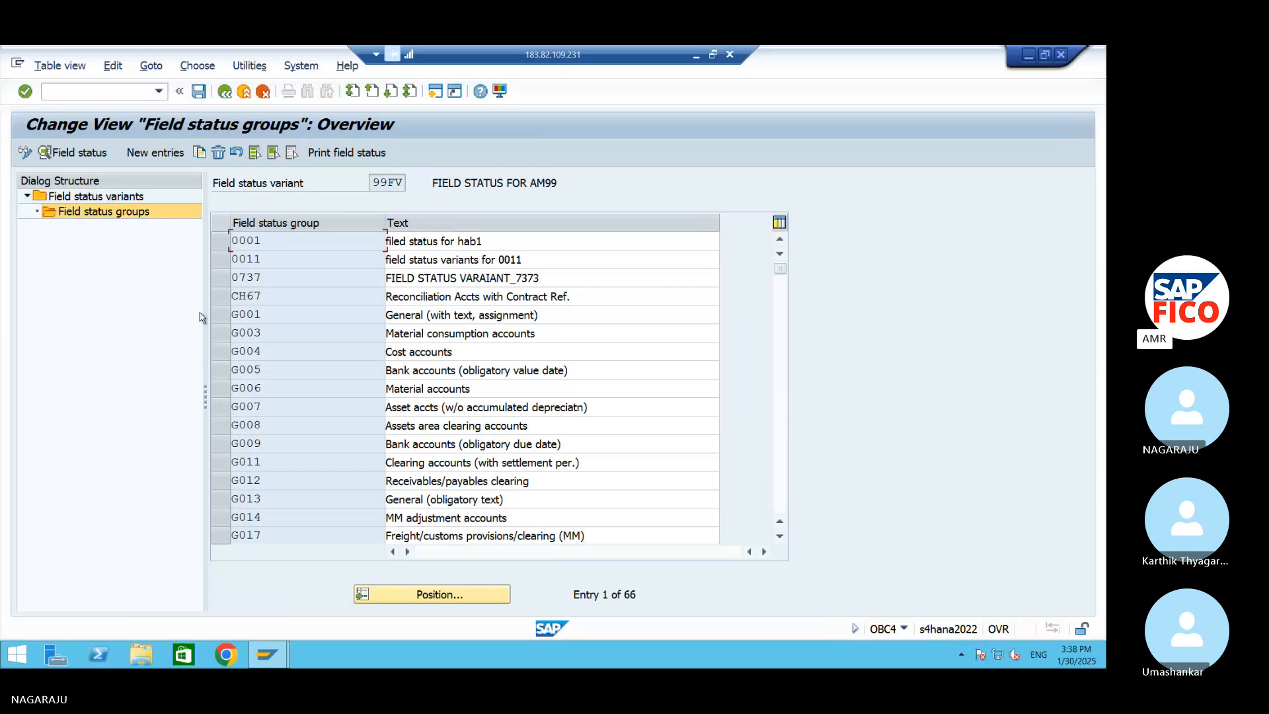
click(284, 316)
double_click(297, 323)
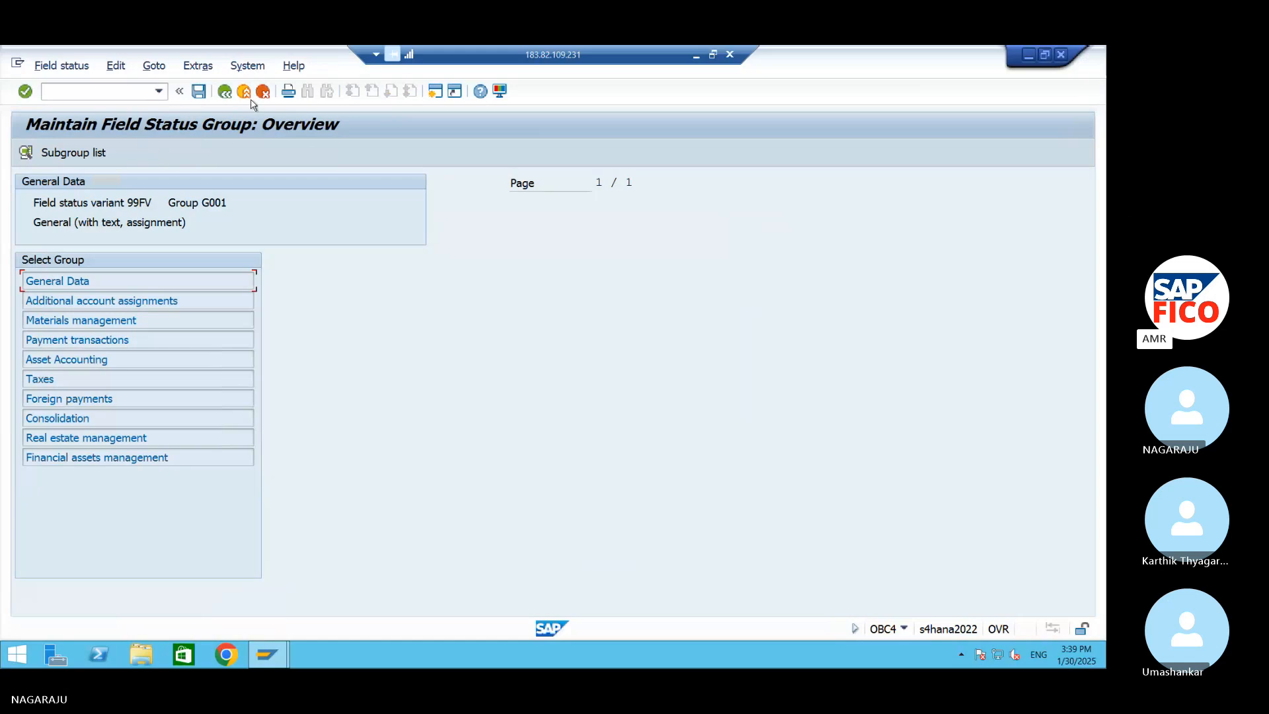
click(224, 93)
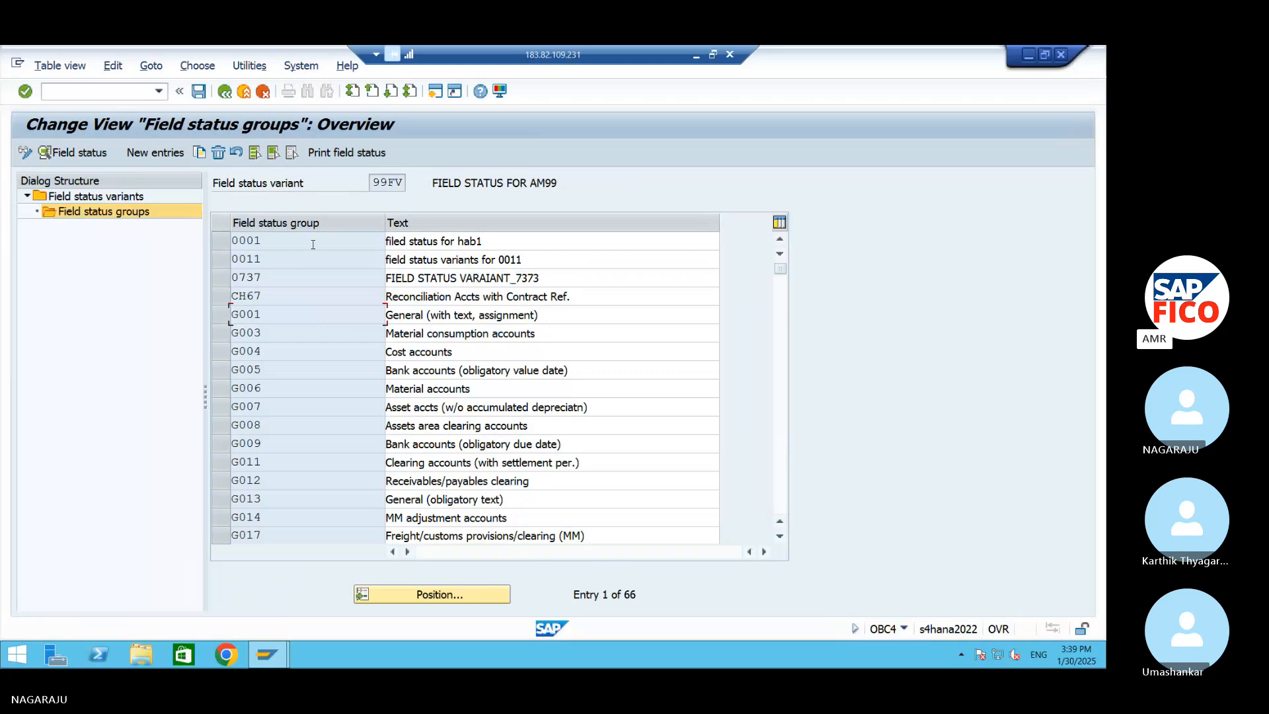
Switch to the Word document and add the line "Assign Company Code to Field Status Variant OBC5" below the OBC4 entry
click(1025, 53)
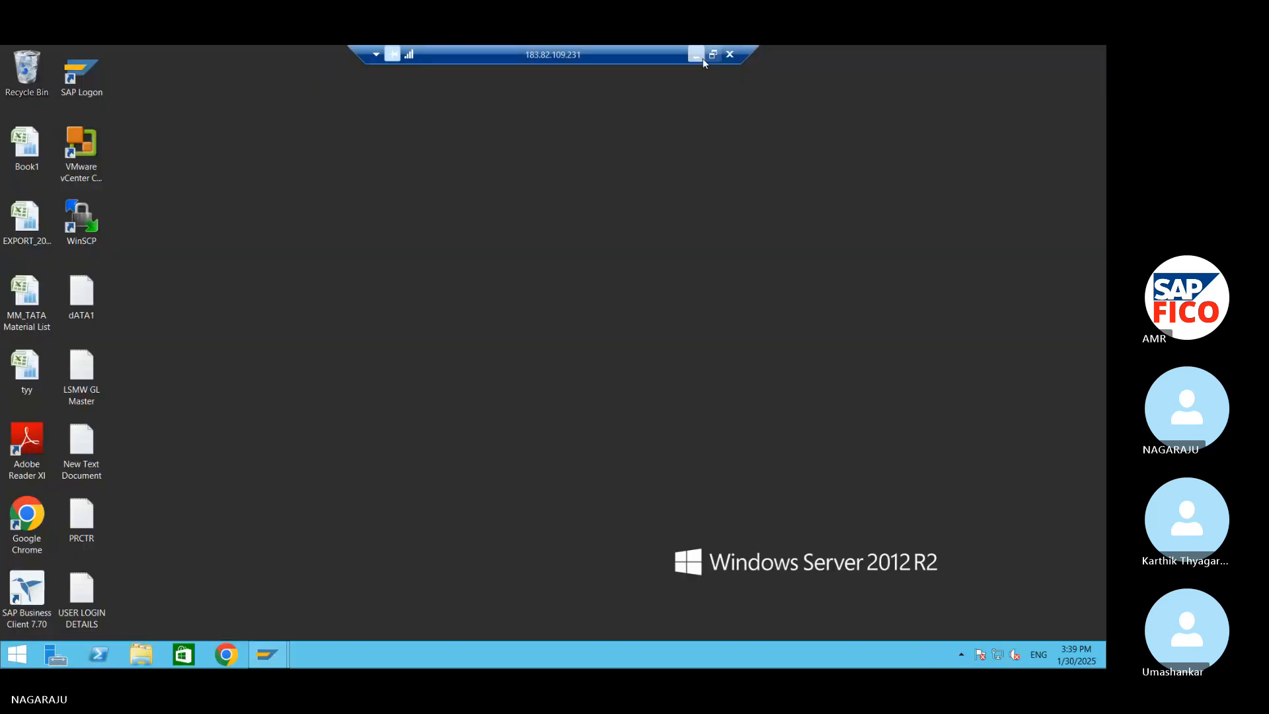
click(697, 55)
click(658, 484)
key(Return)
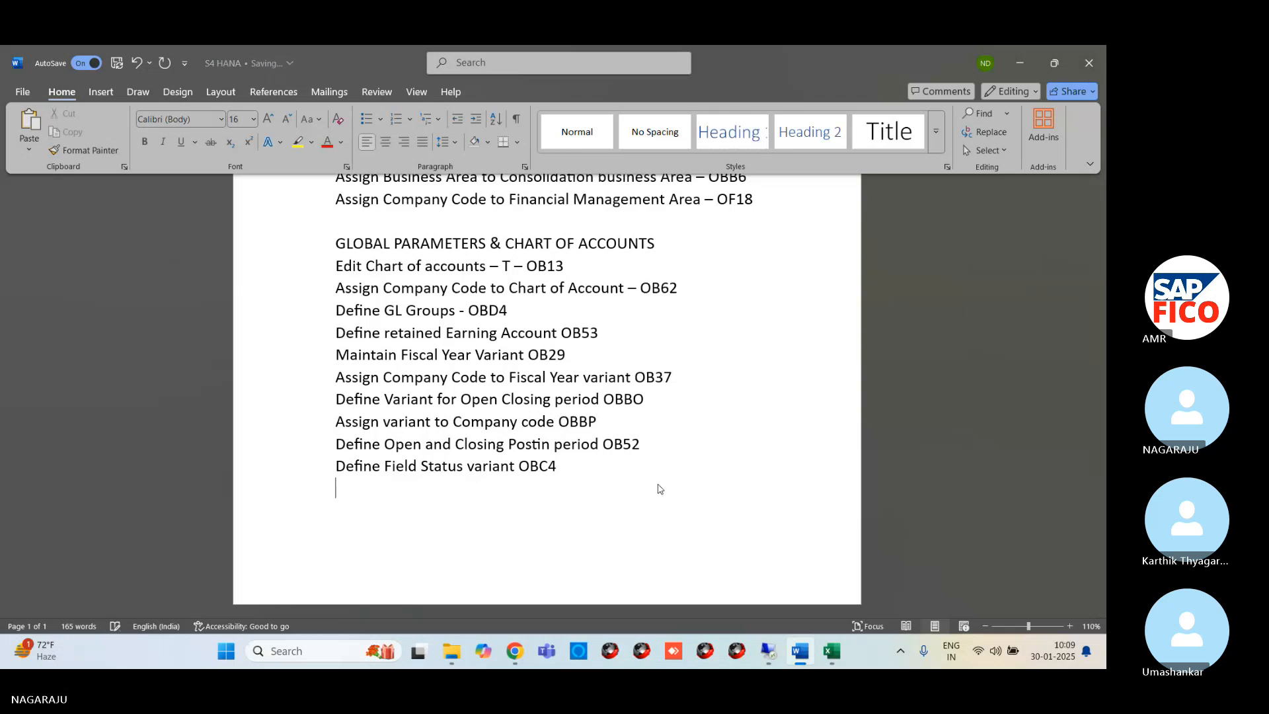
text(A)
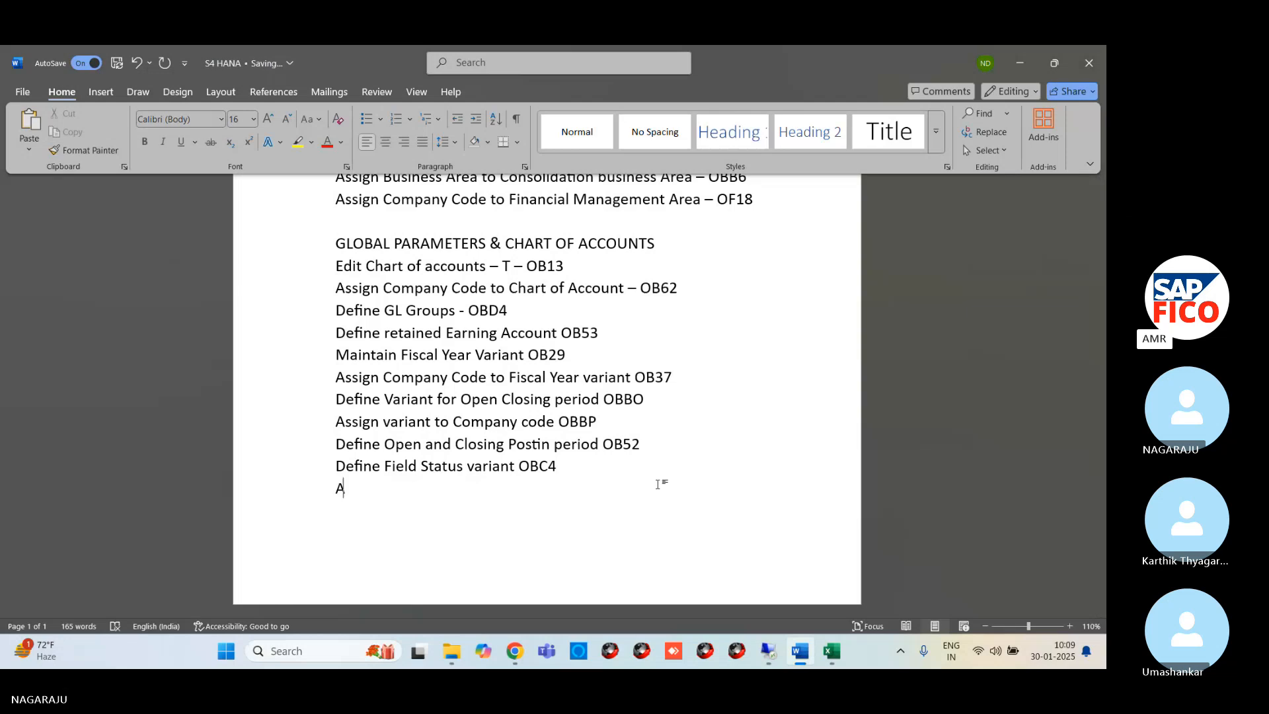
text(ssign Compa)
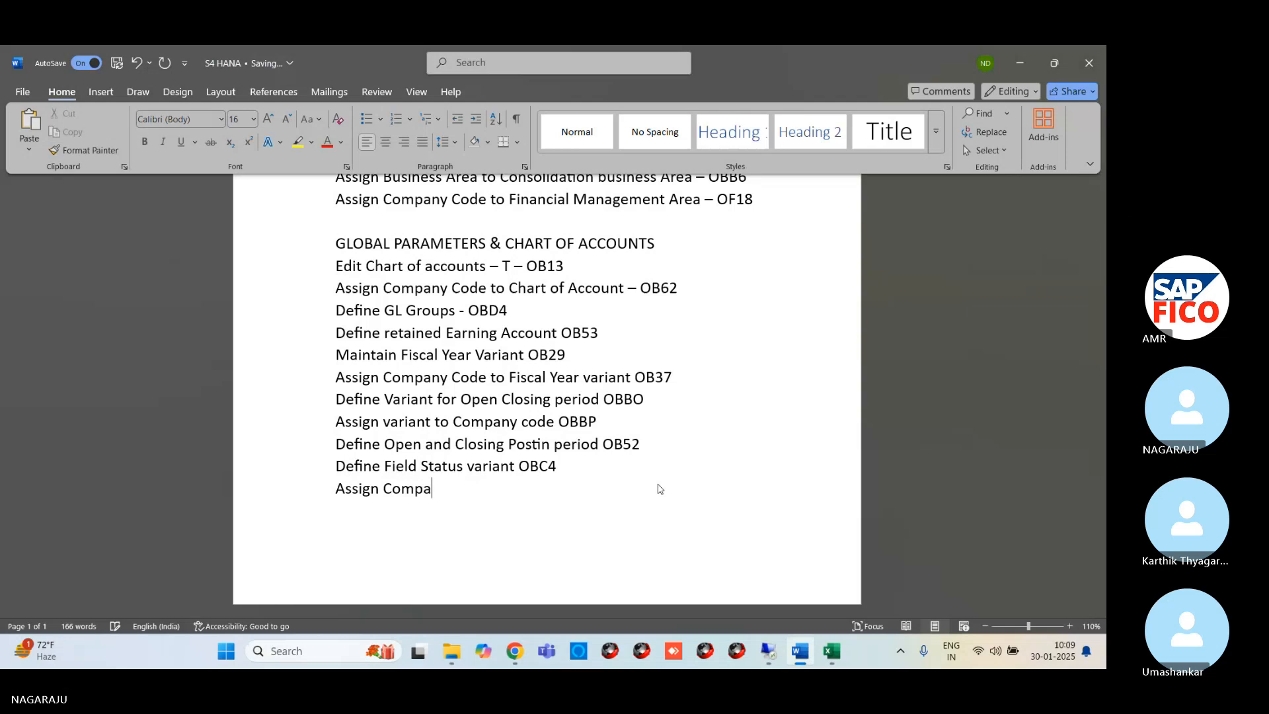
text(ny Code to Field Statu)
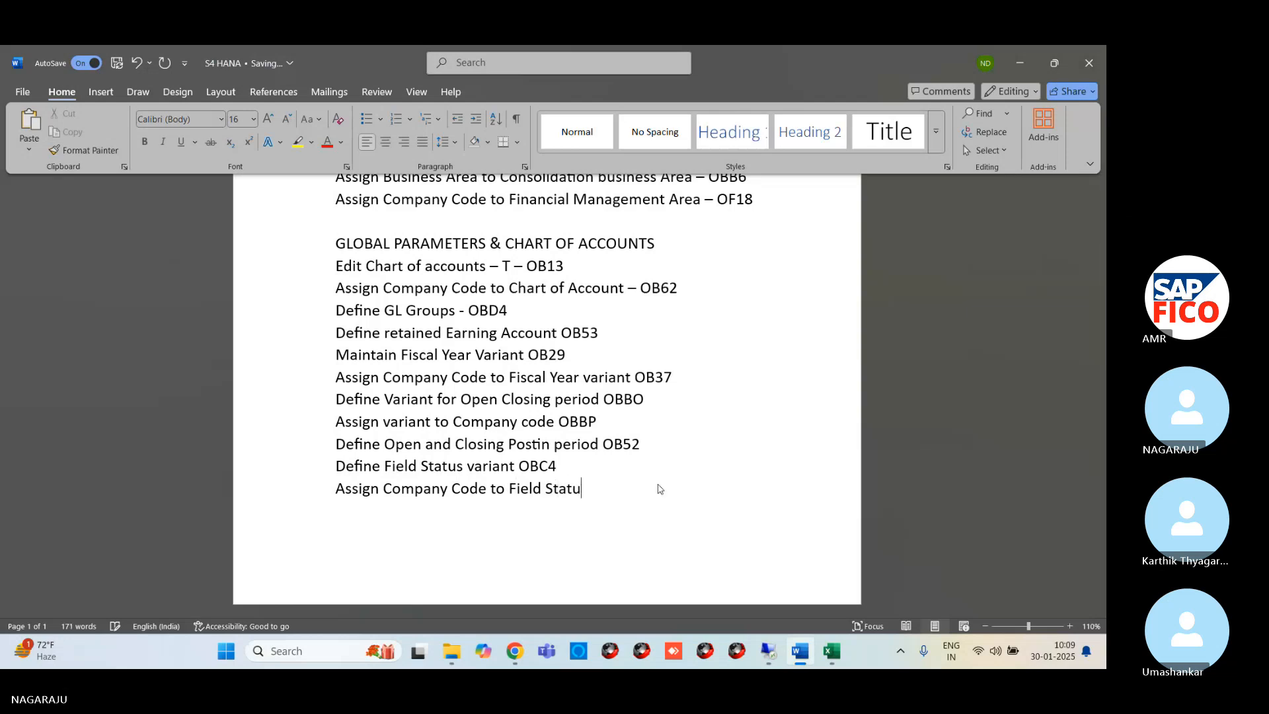
text(s Variant O)
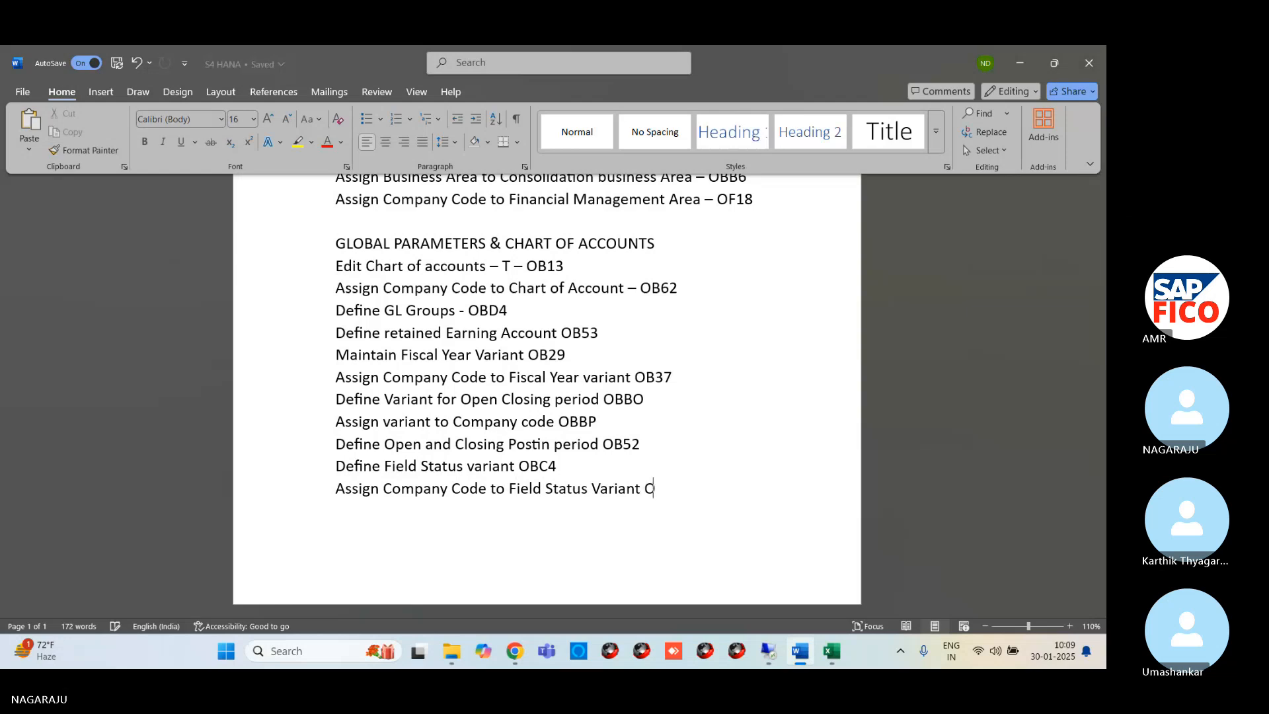
text(BC5)
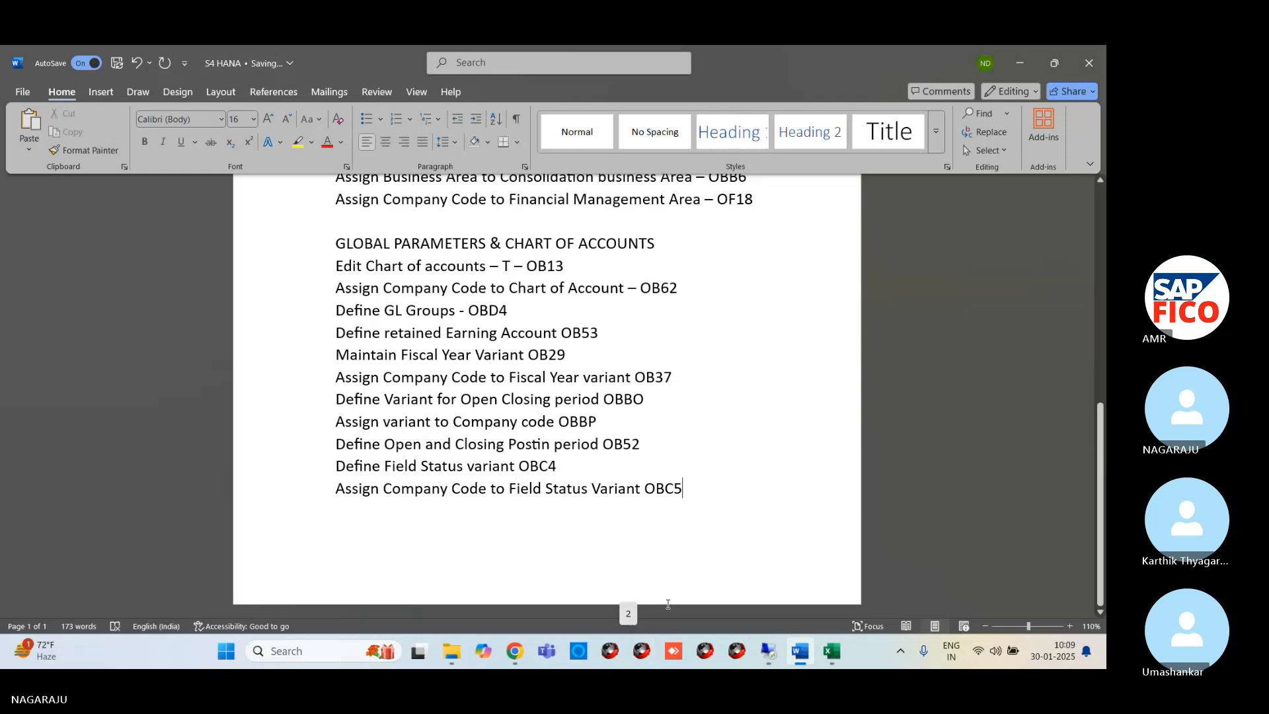
Switch to the remote SAP session and open transaction OBC5 to assign company codes to field status variants
mouse_move(769, 636)
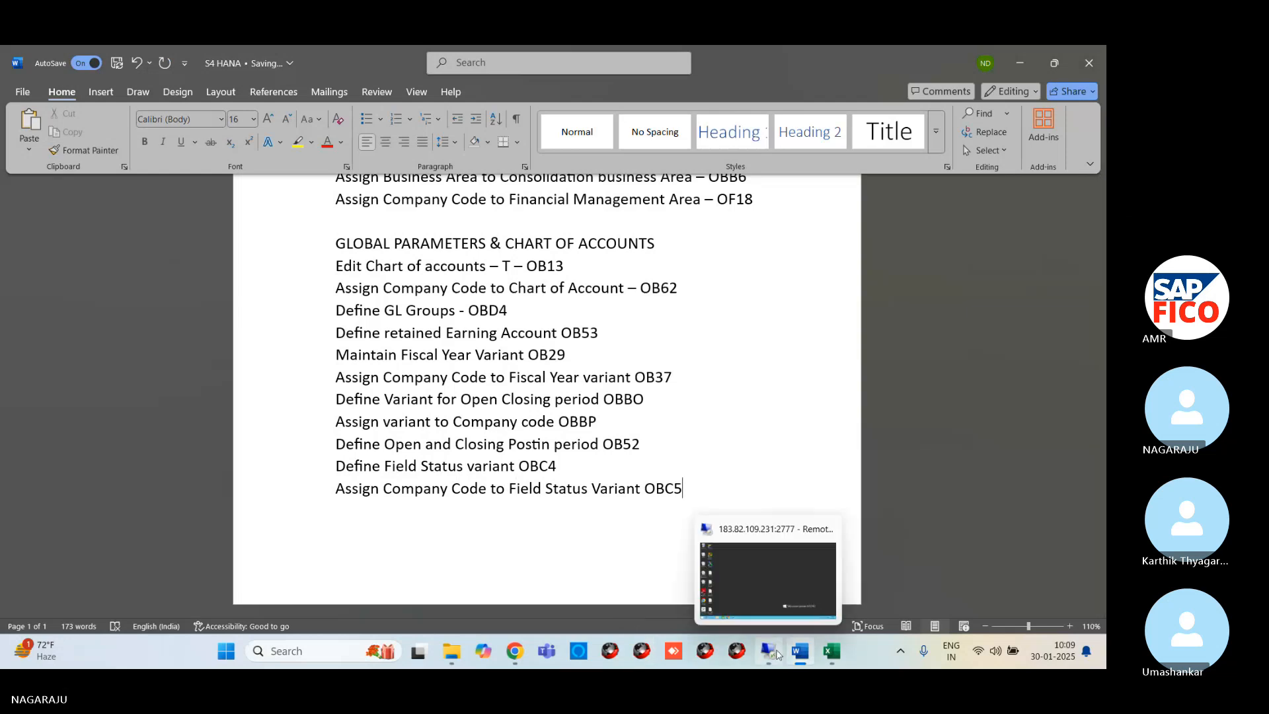
click(775, 592)
mouse_move(264, 661)
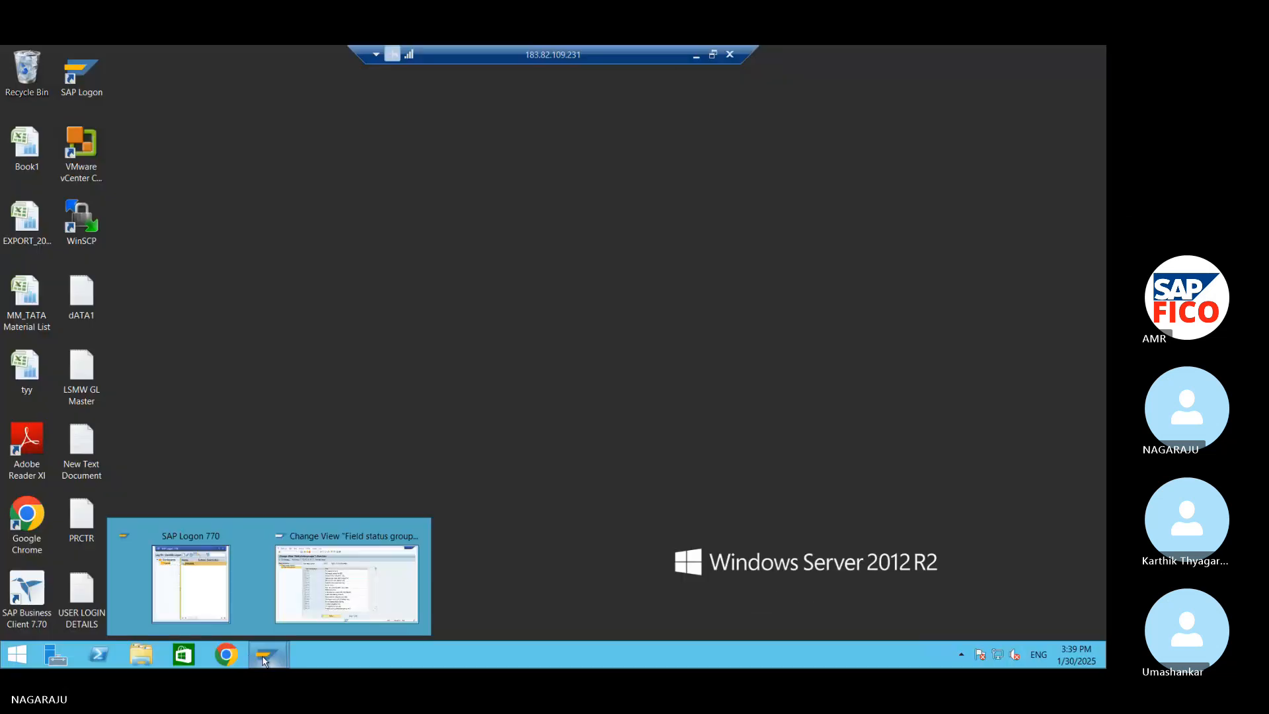
click(347, 581)
click(111, 92)
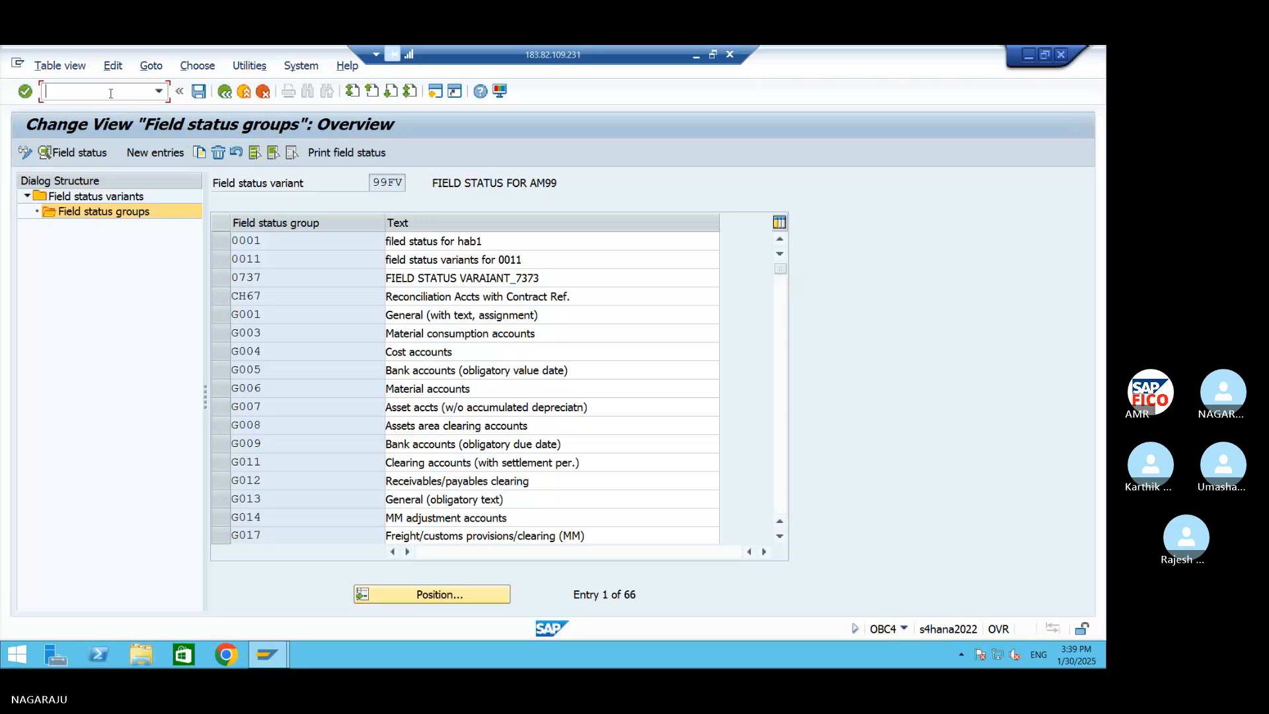
text(/)
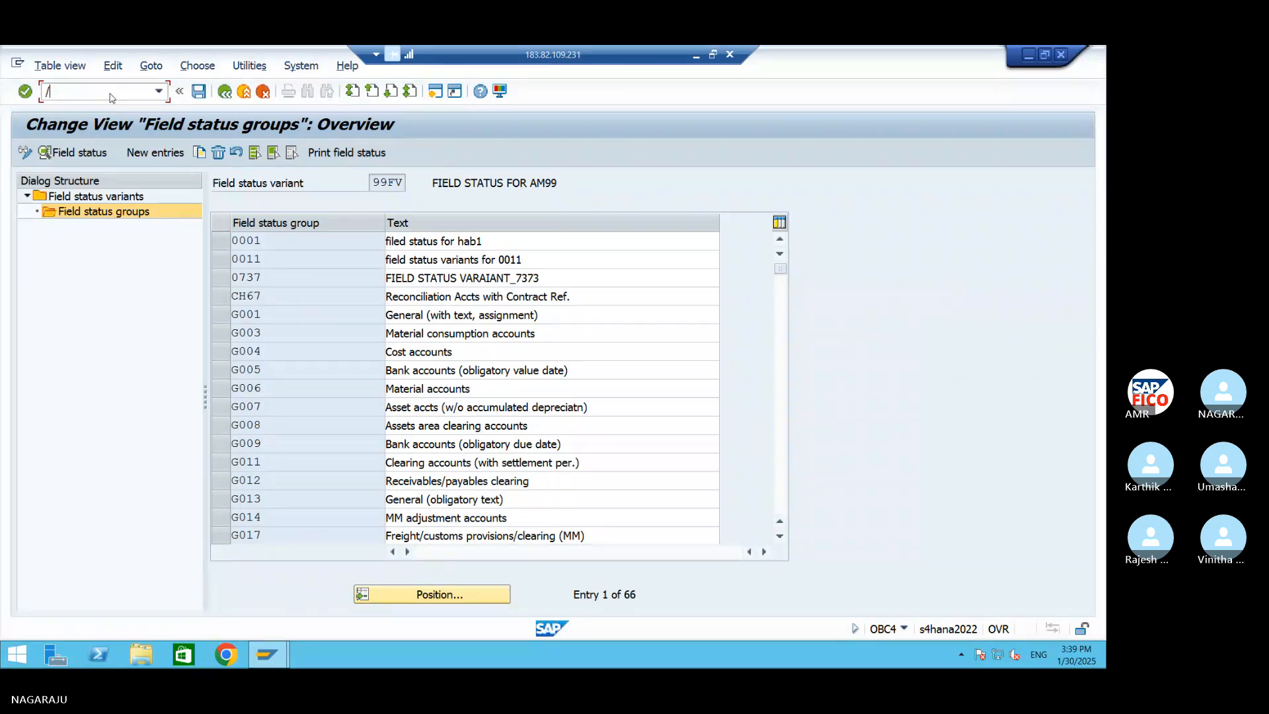
text(nobc5)
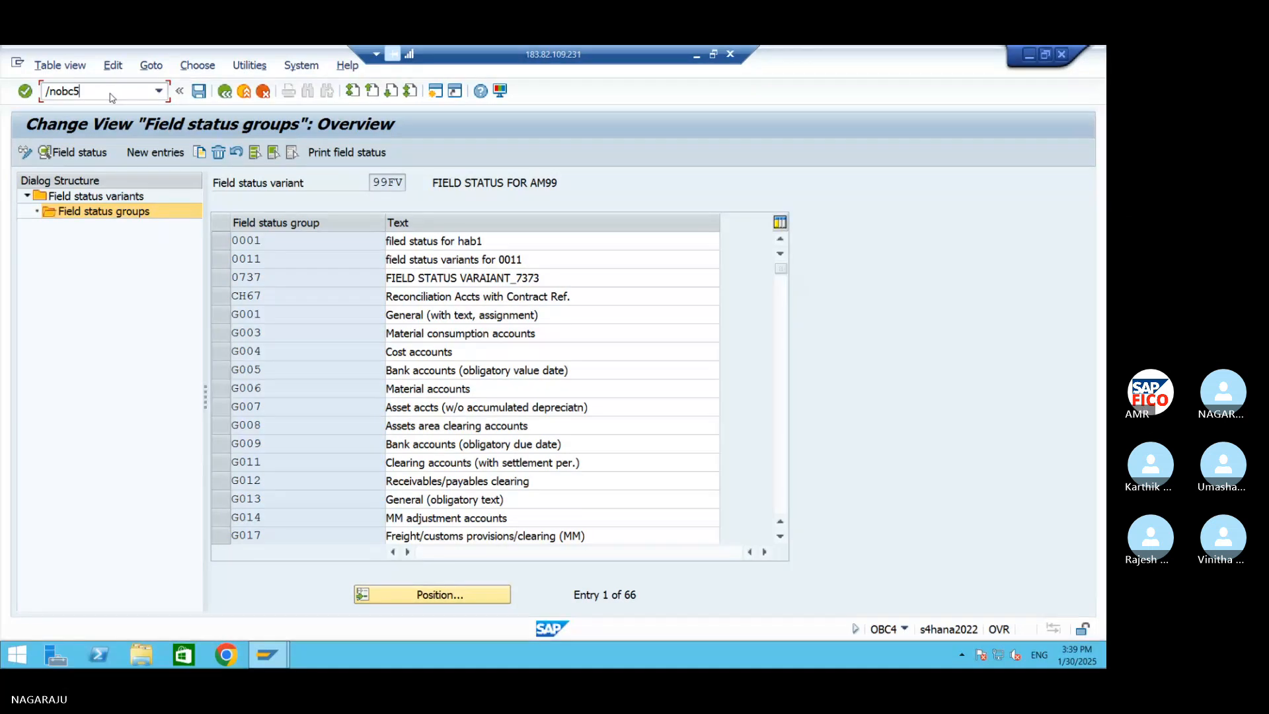
key(Return)
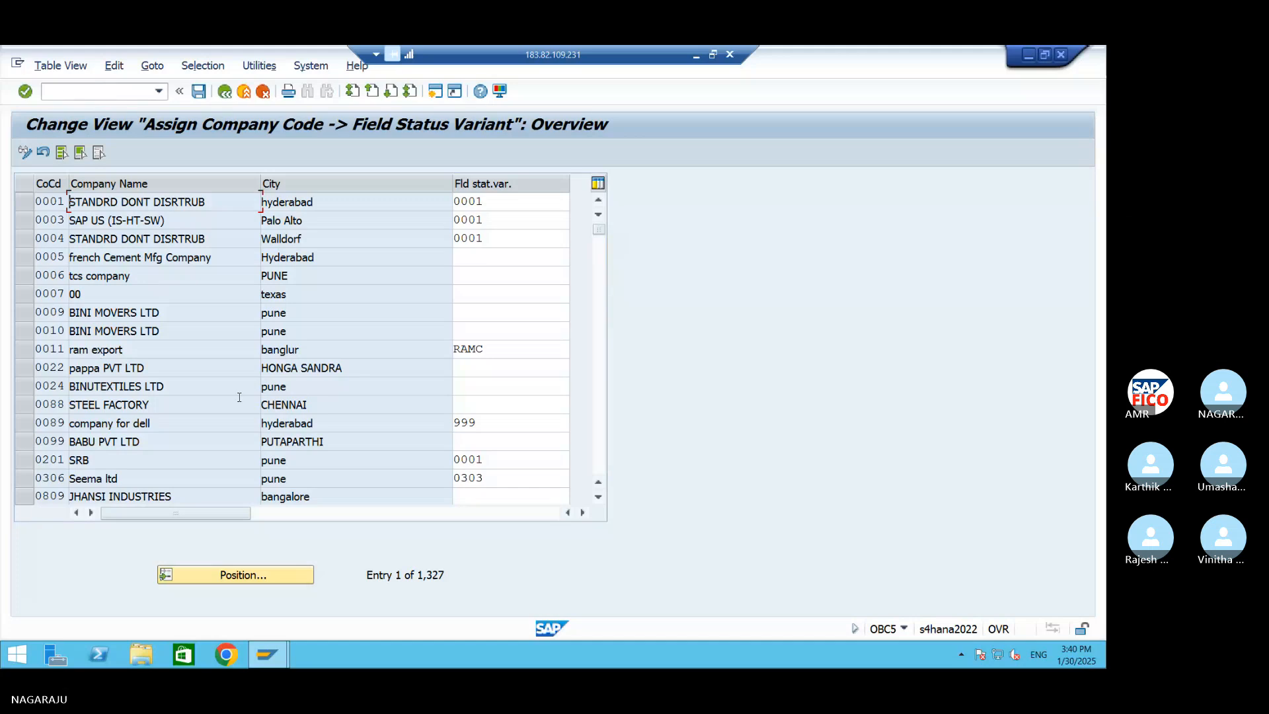
Position the company code list at AM99
click(226, 575)
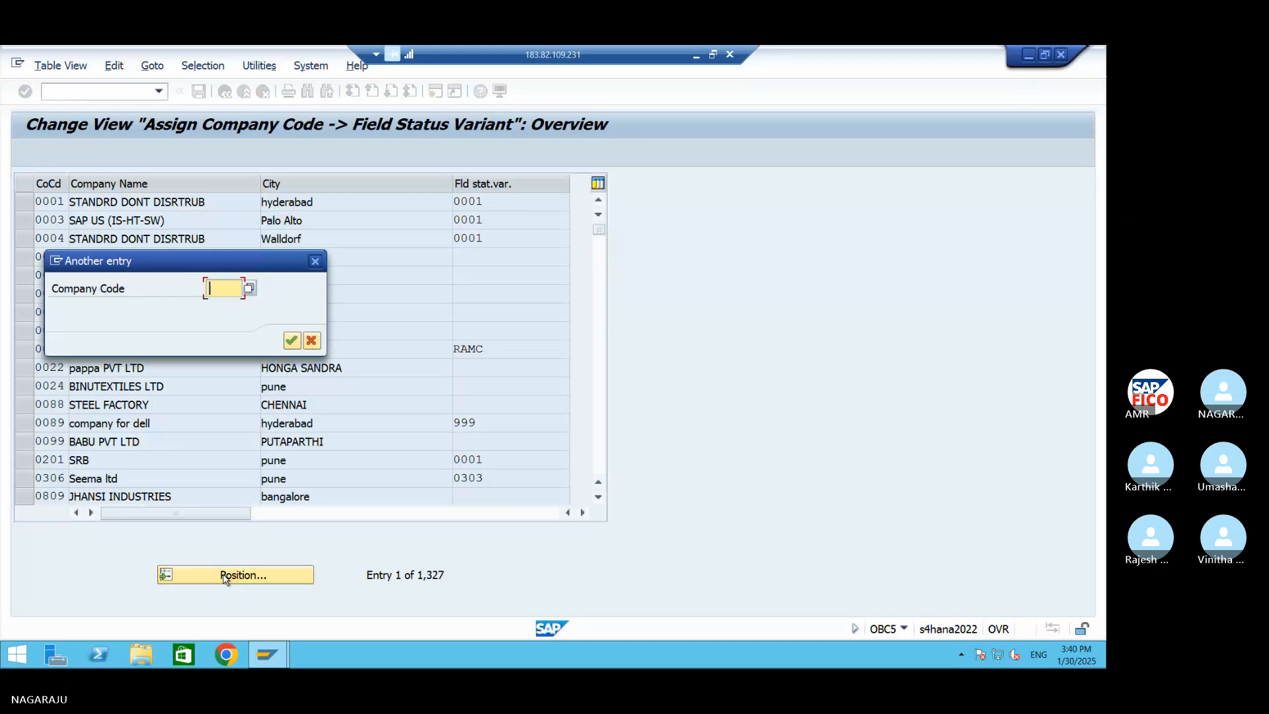
text(A)
key(Down)
key(Return)
key(Return)
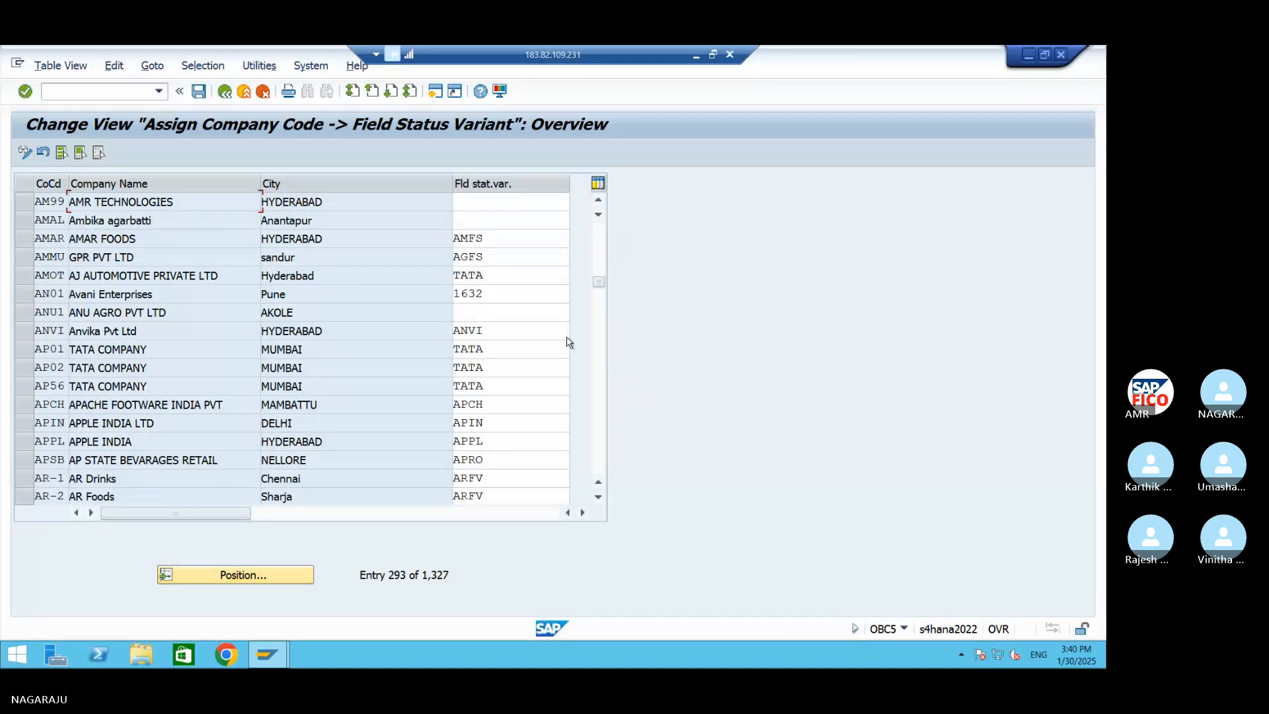
Assign field status variant 99FV to company code AM99 and save under the AM99 customizing request
click(507, 209)
text(9)
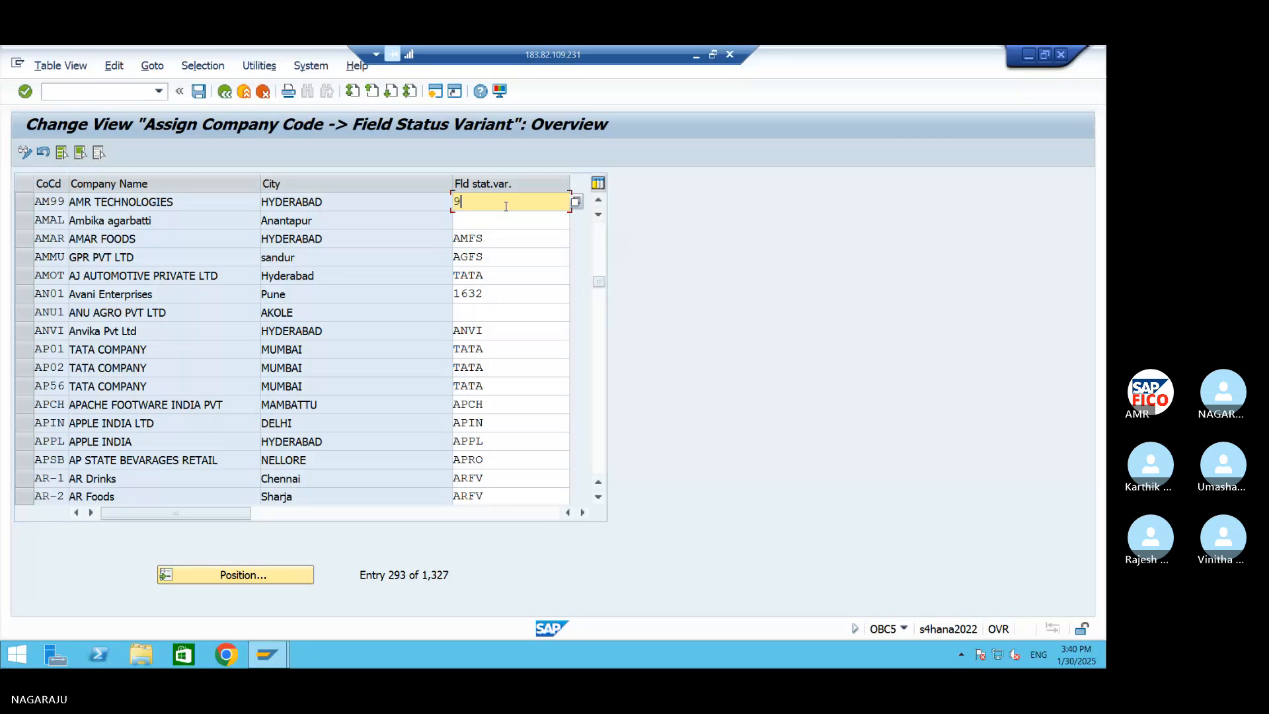
text(9FV)
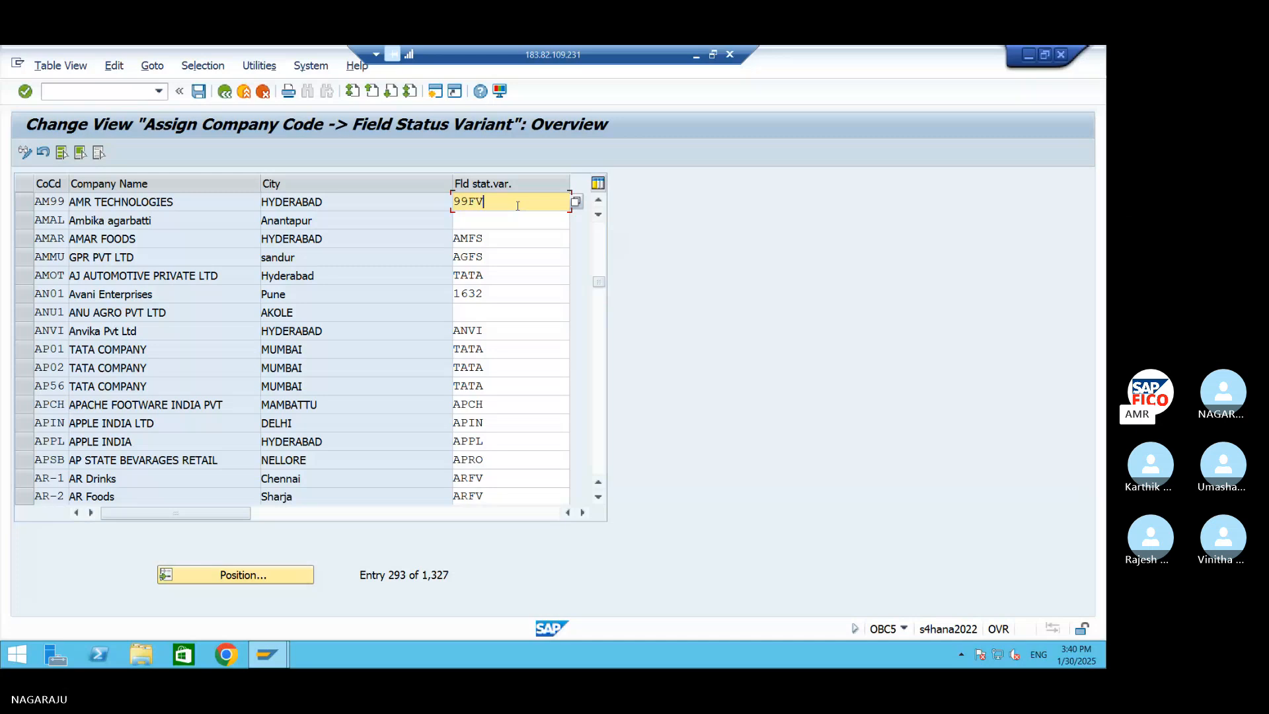
click(199, 99)
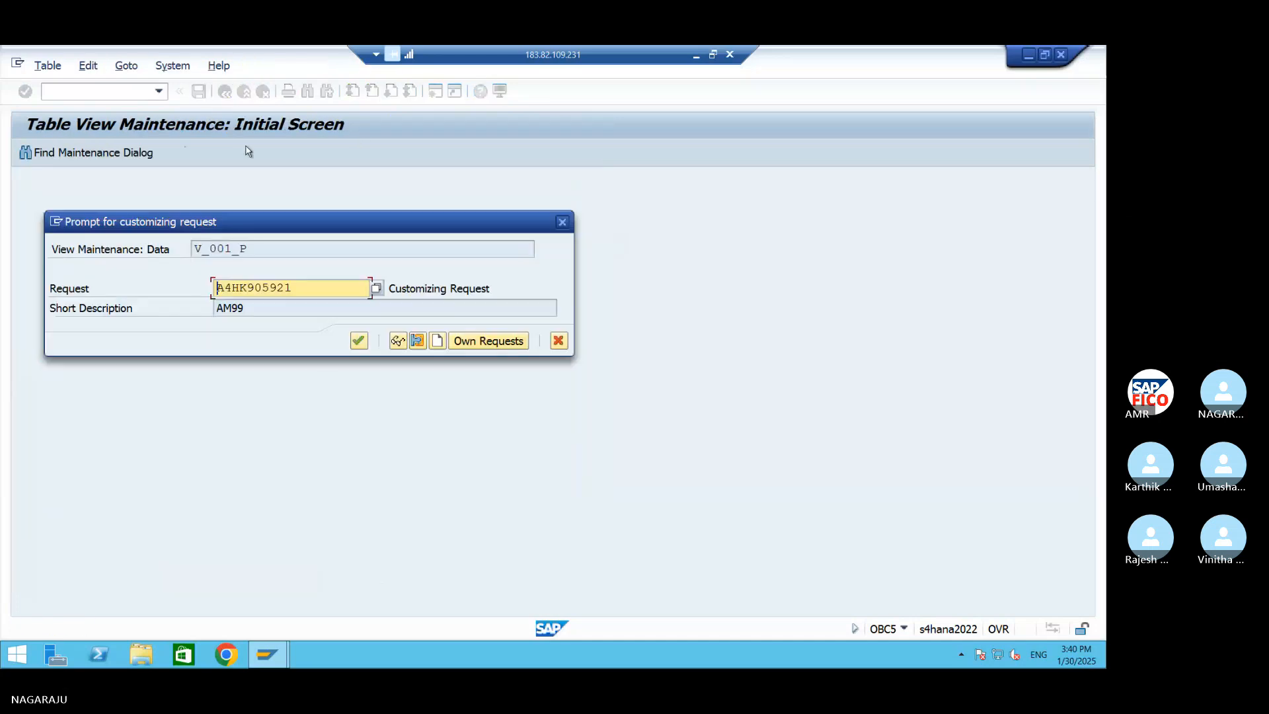
click(357, 341)
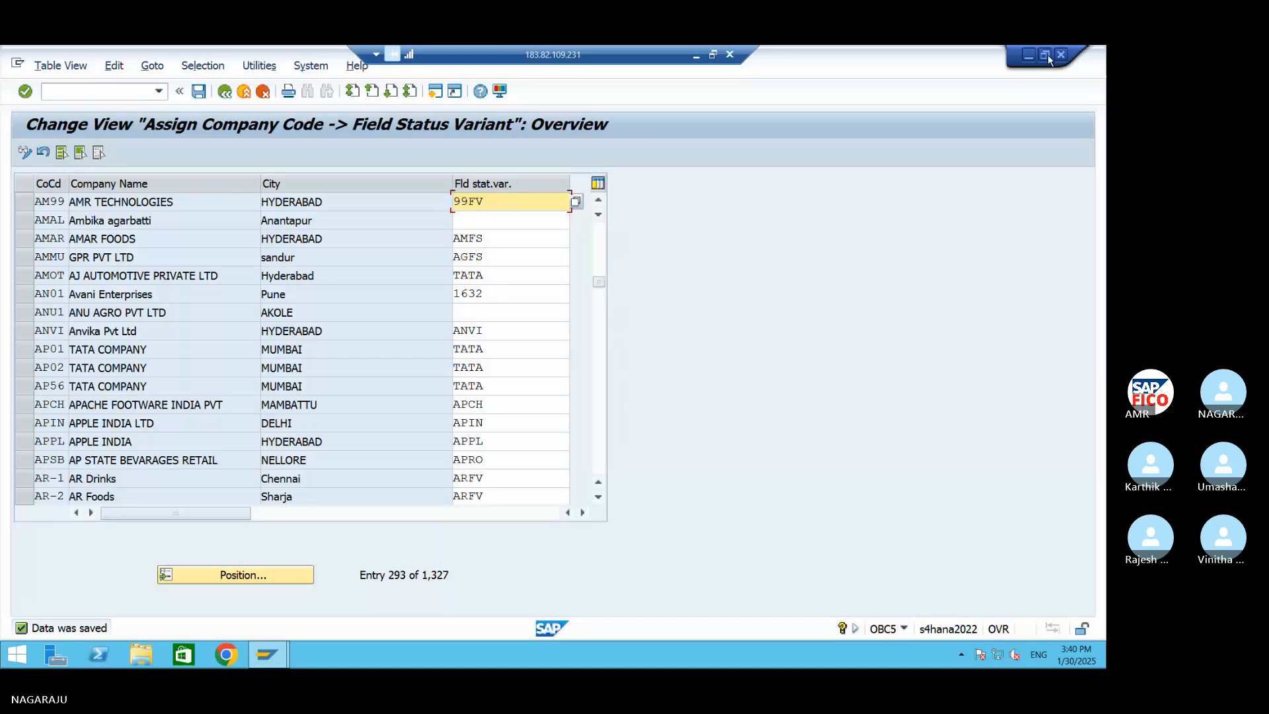
Switch to the Word document and start a new line below the OBC5 entry
click(1029, 55)
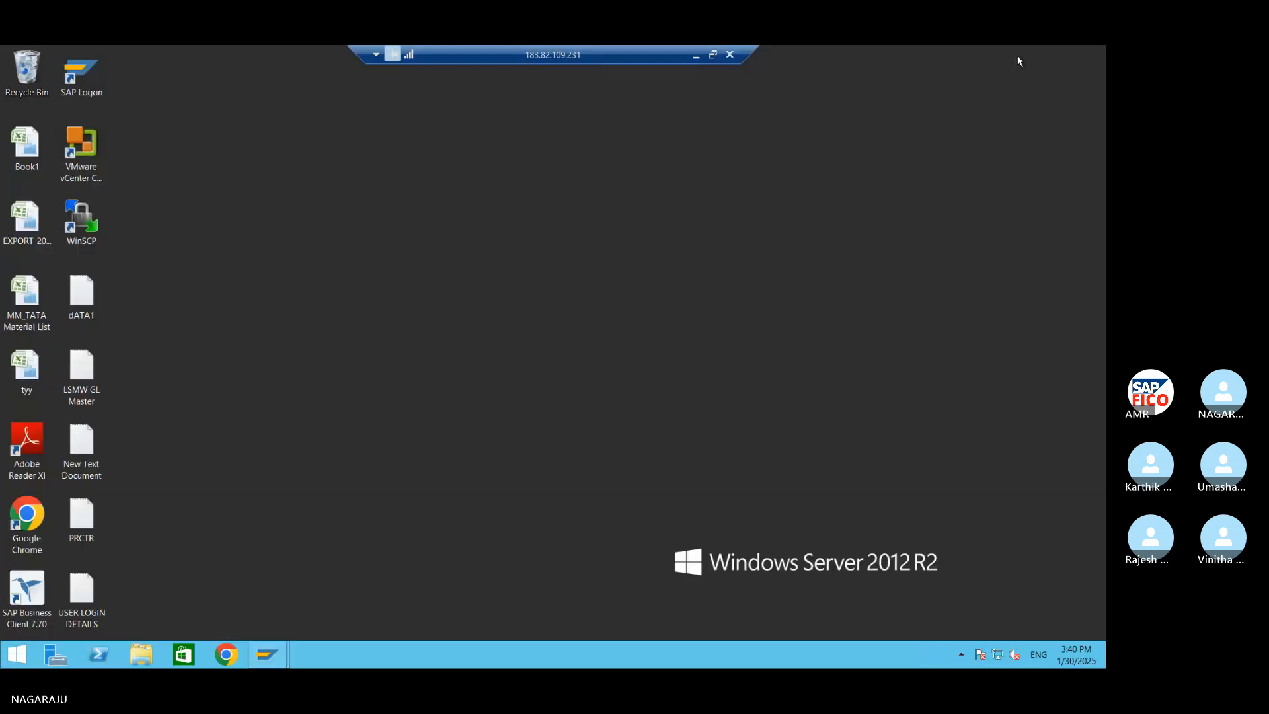
click(697, 56)
key(Return)
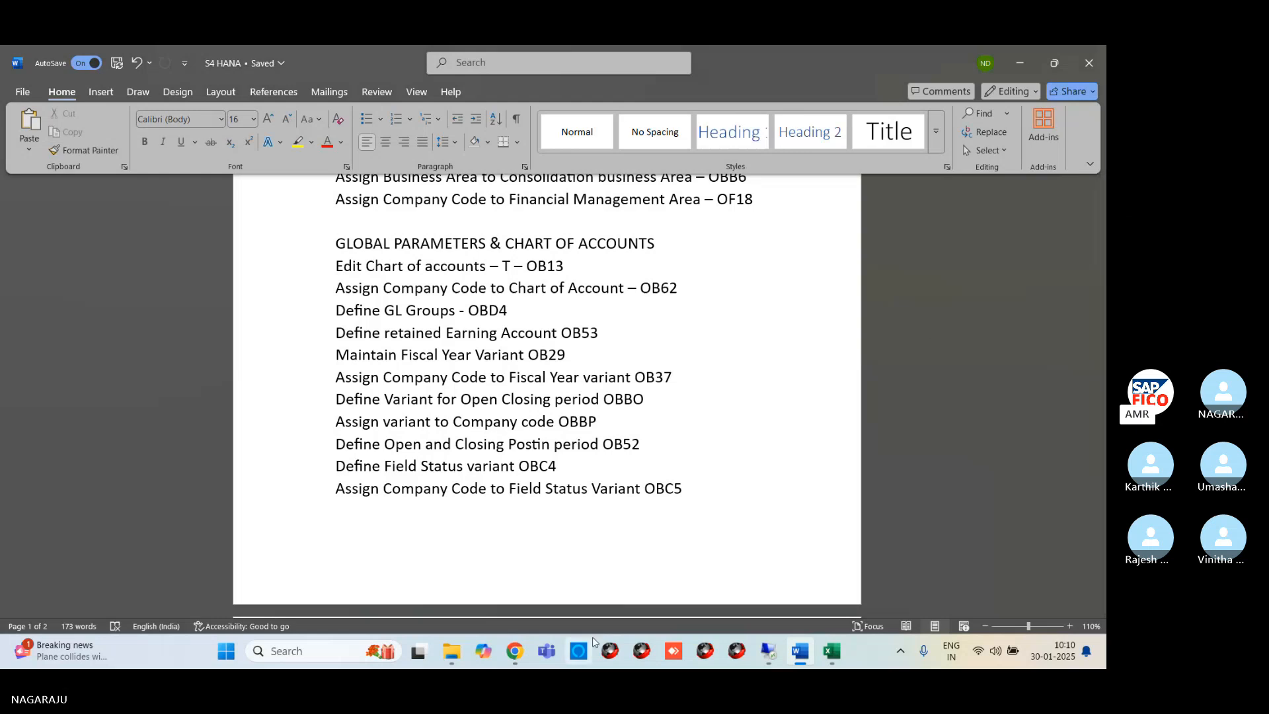
Switch to the remote SAP session and open transaction OBC4 for the field status variants
mouse_move(763, 658)
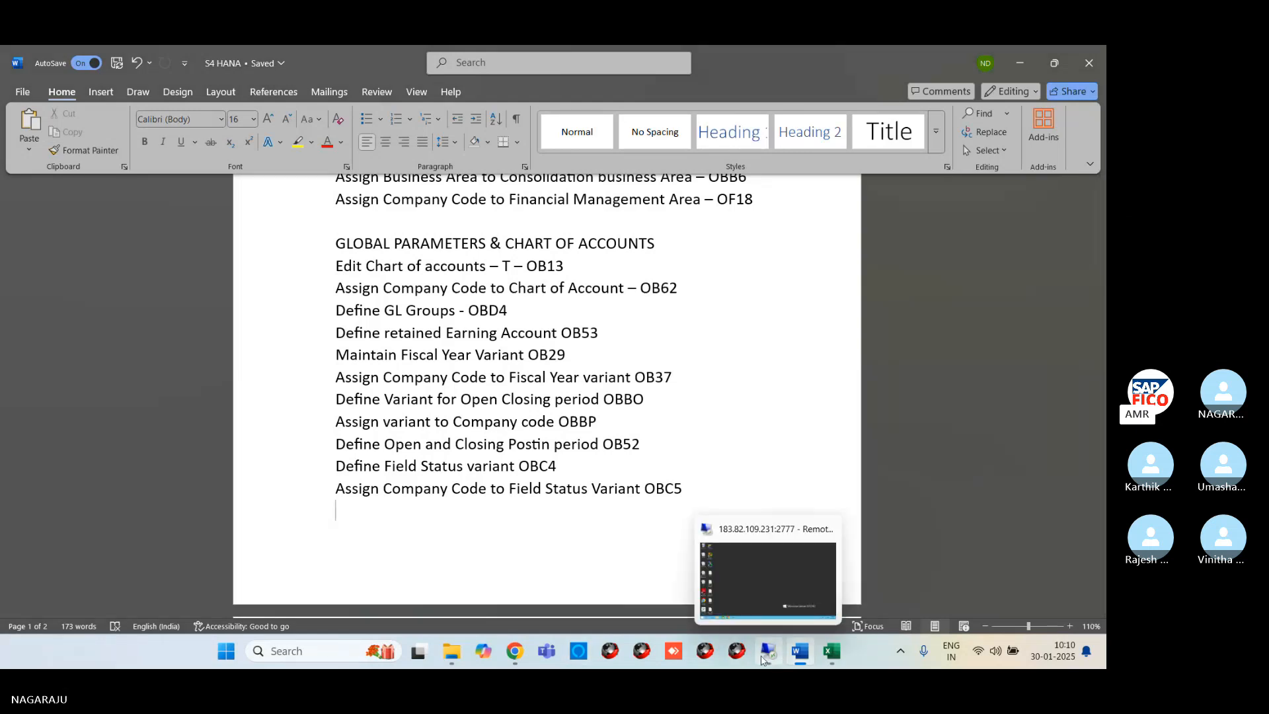
click(757, 591)
mouse_move(268, 654)
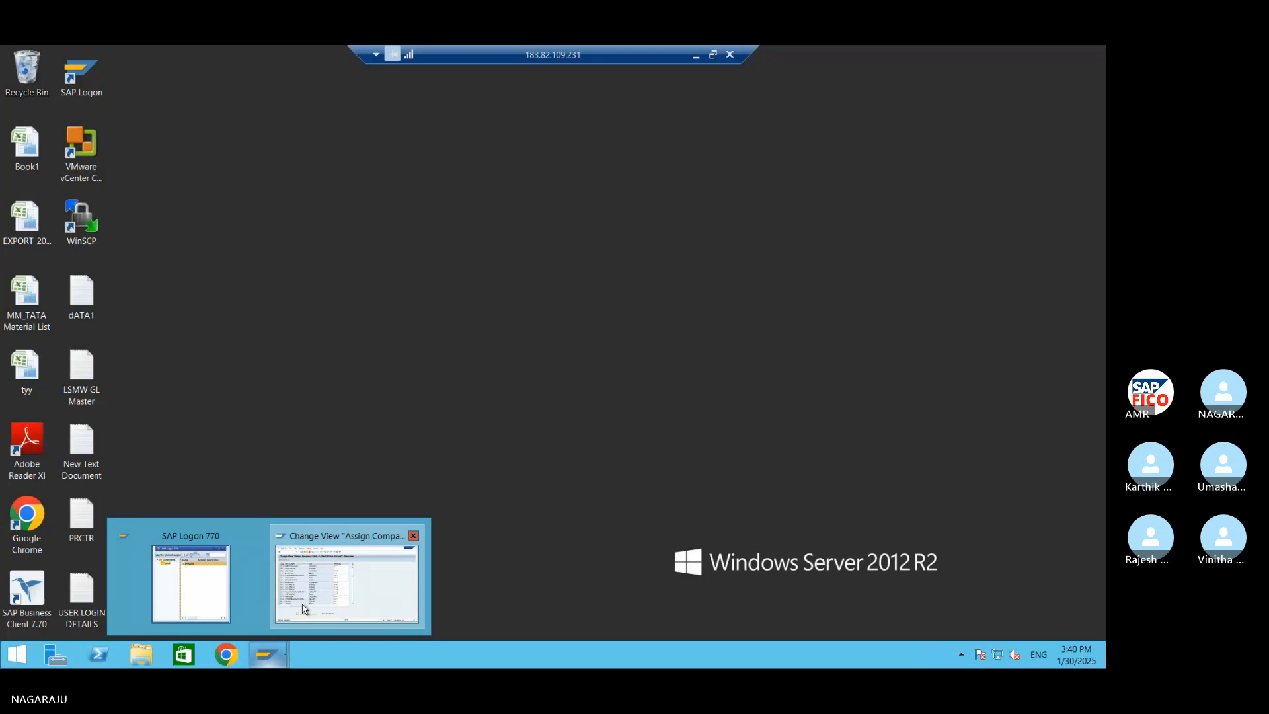
click(304, 609)
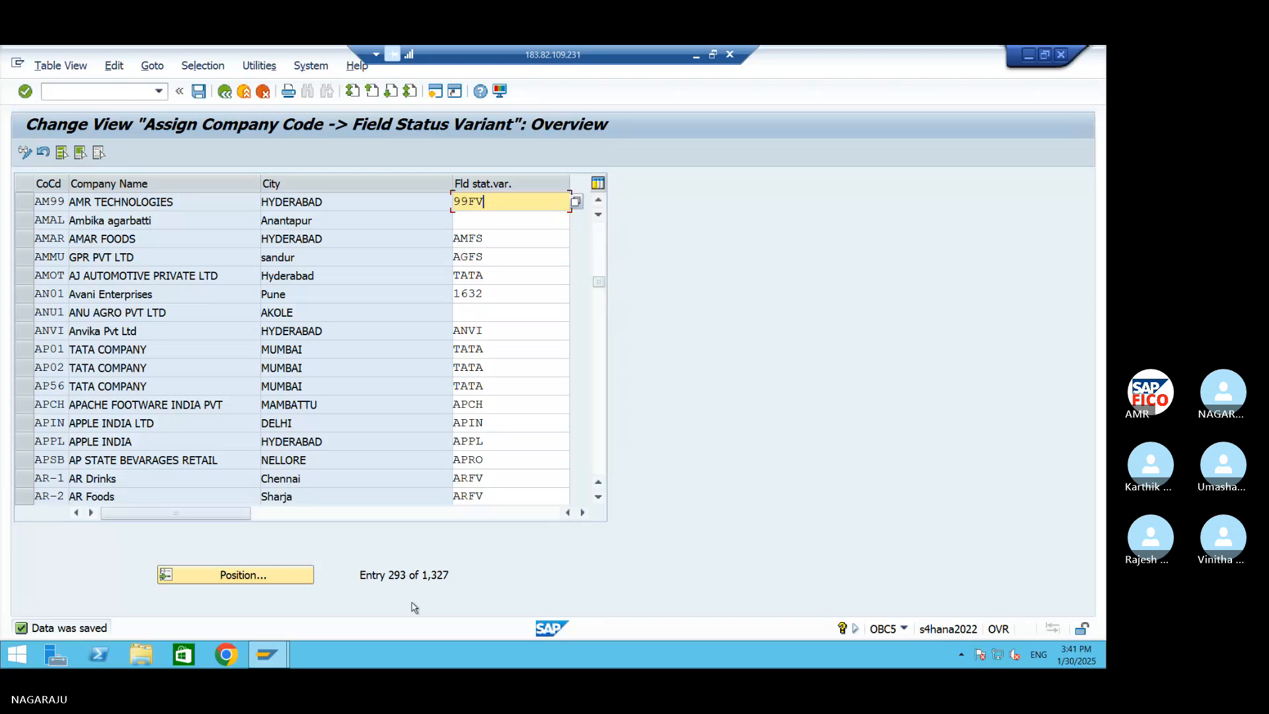
mouse_move(287, 664)
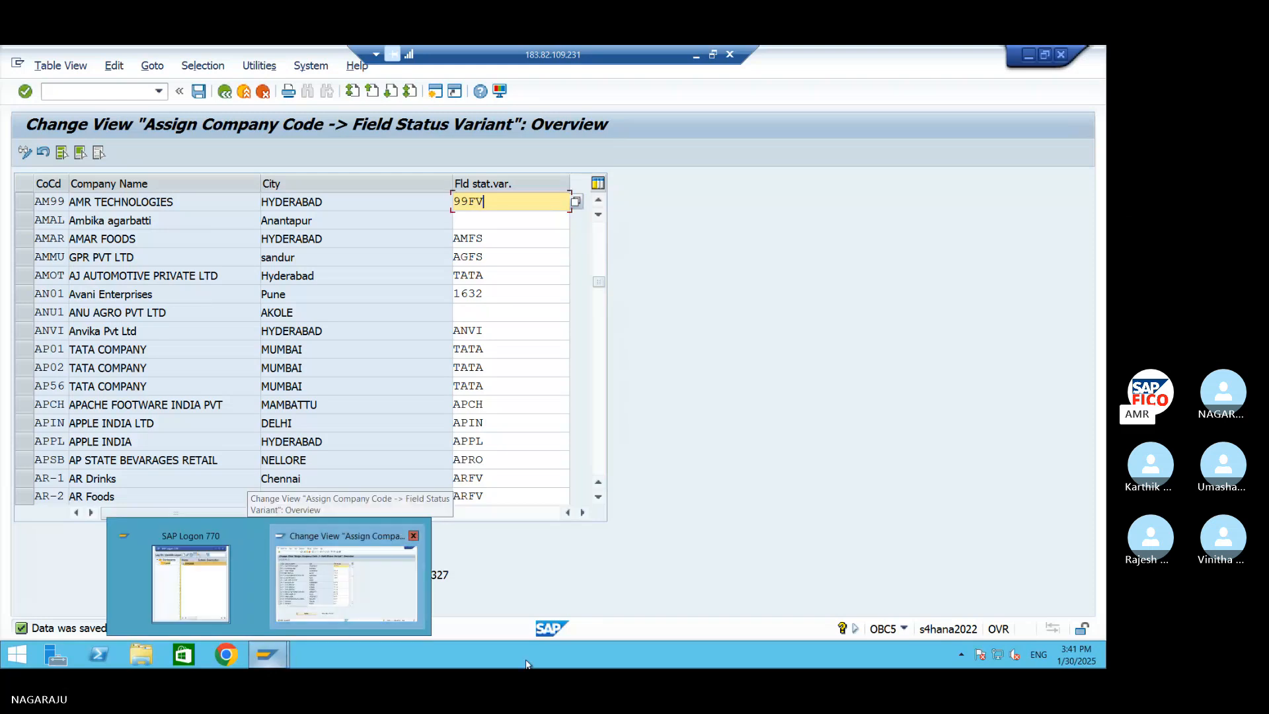
click(86, 92)
text(/no)
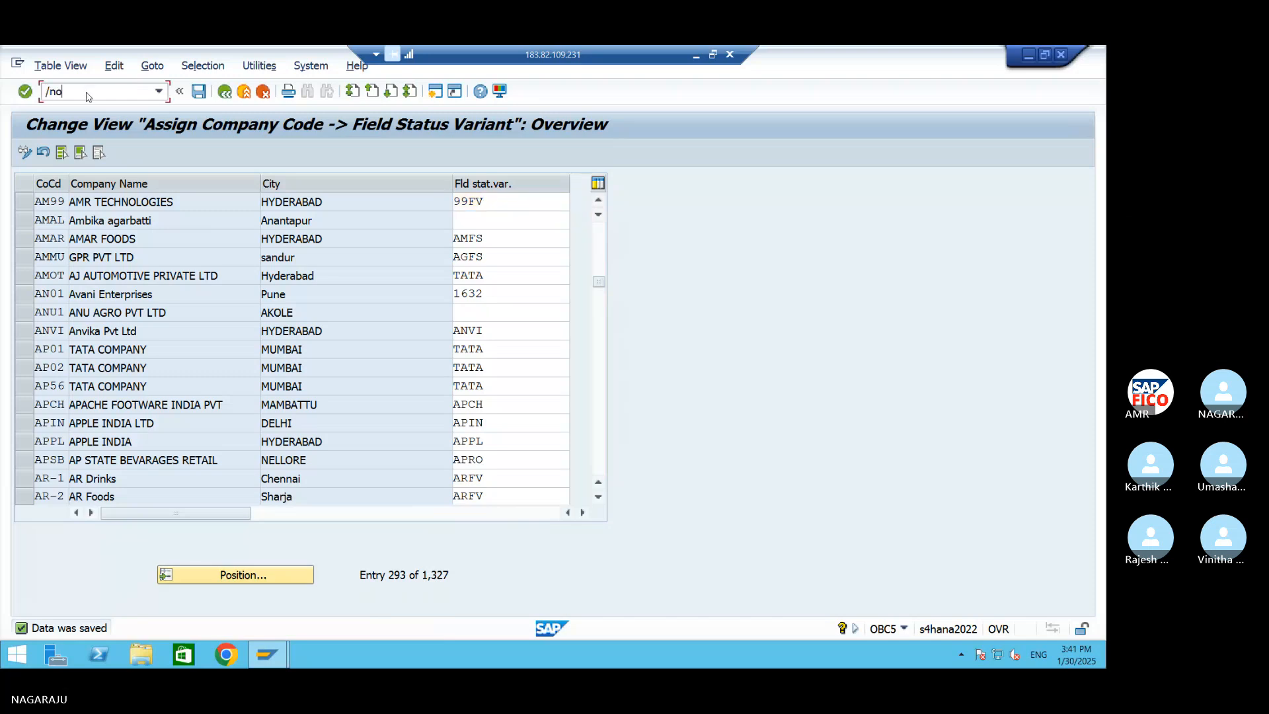
text(bc4)
key(Return)
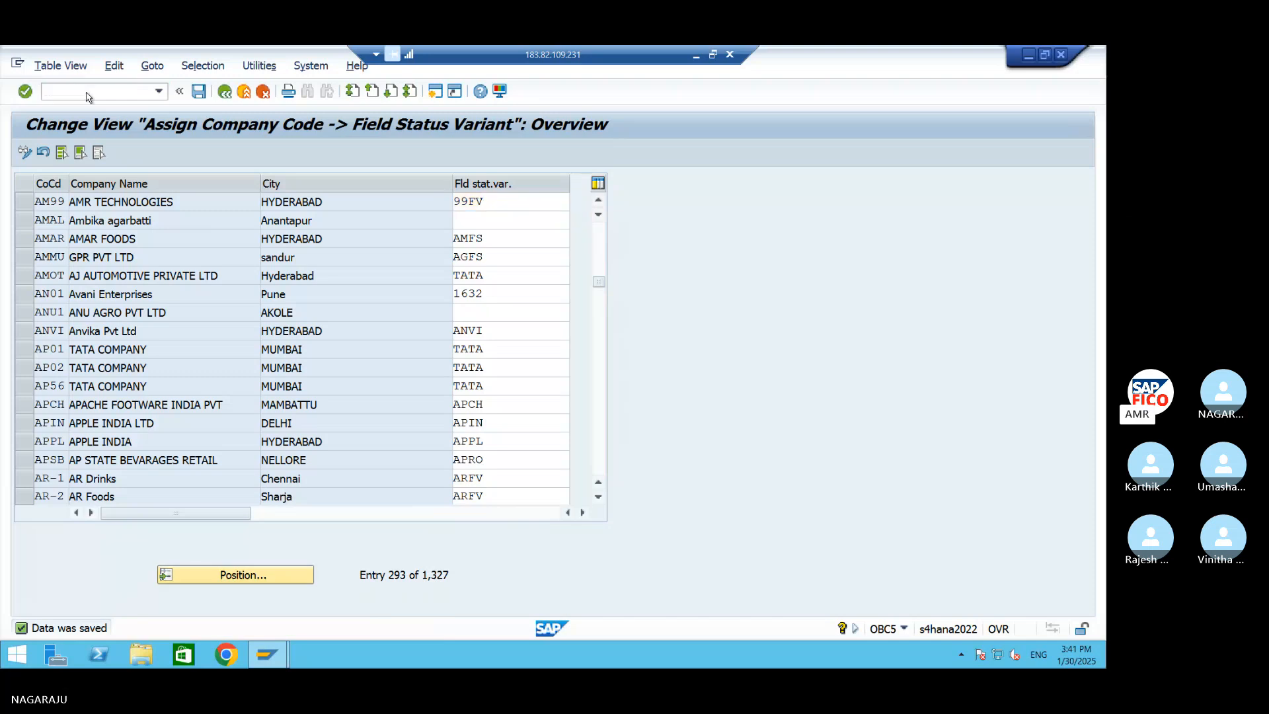
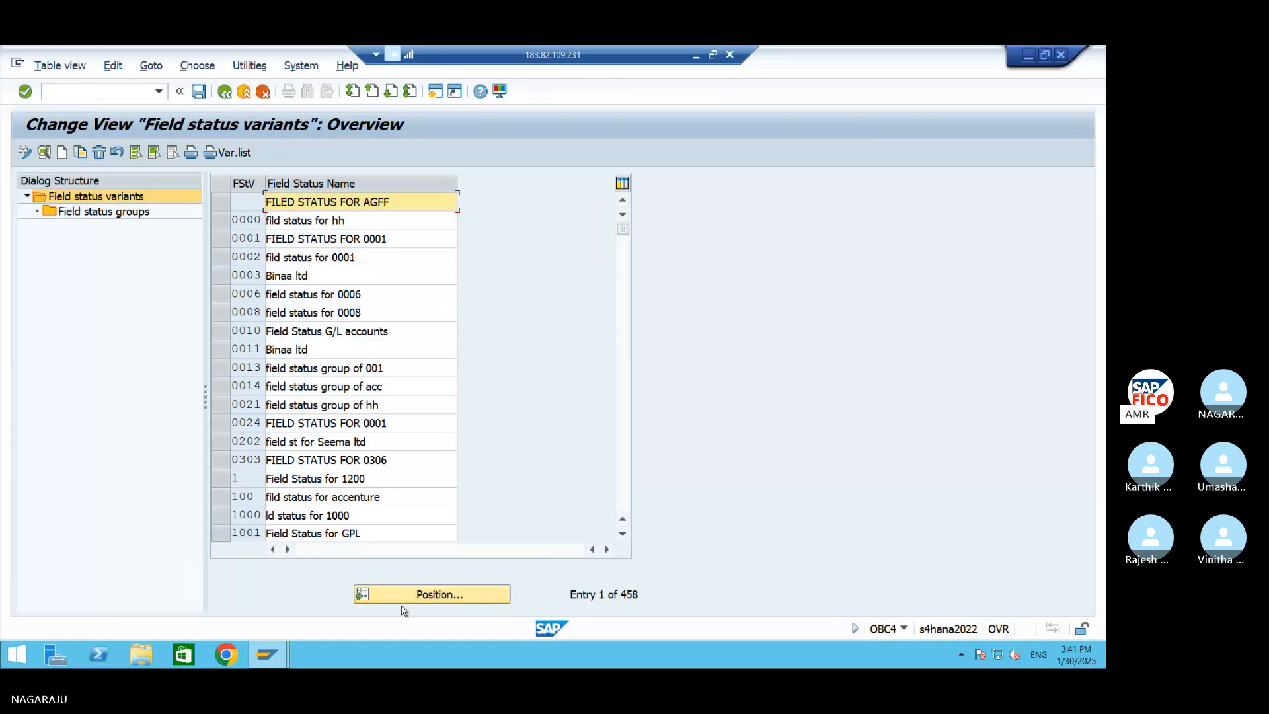
Position the field status variant list at 99FV and display its field status groups
double_click(93, 216)
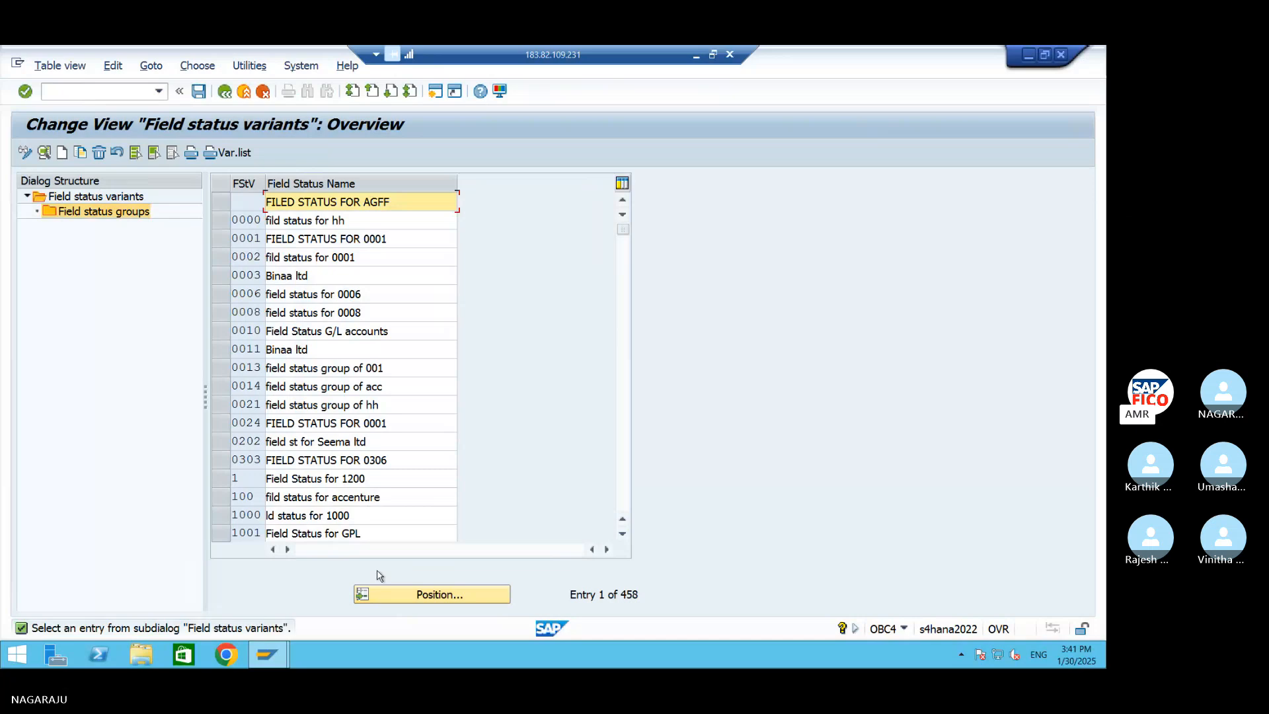
click(402, 595)
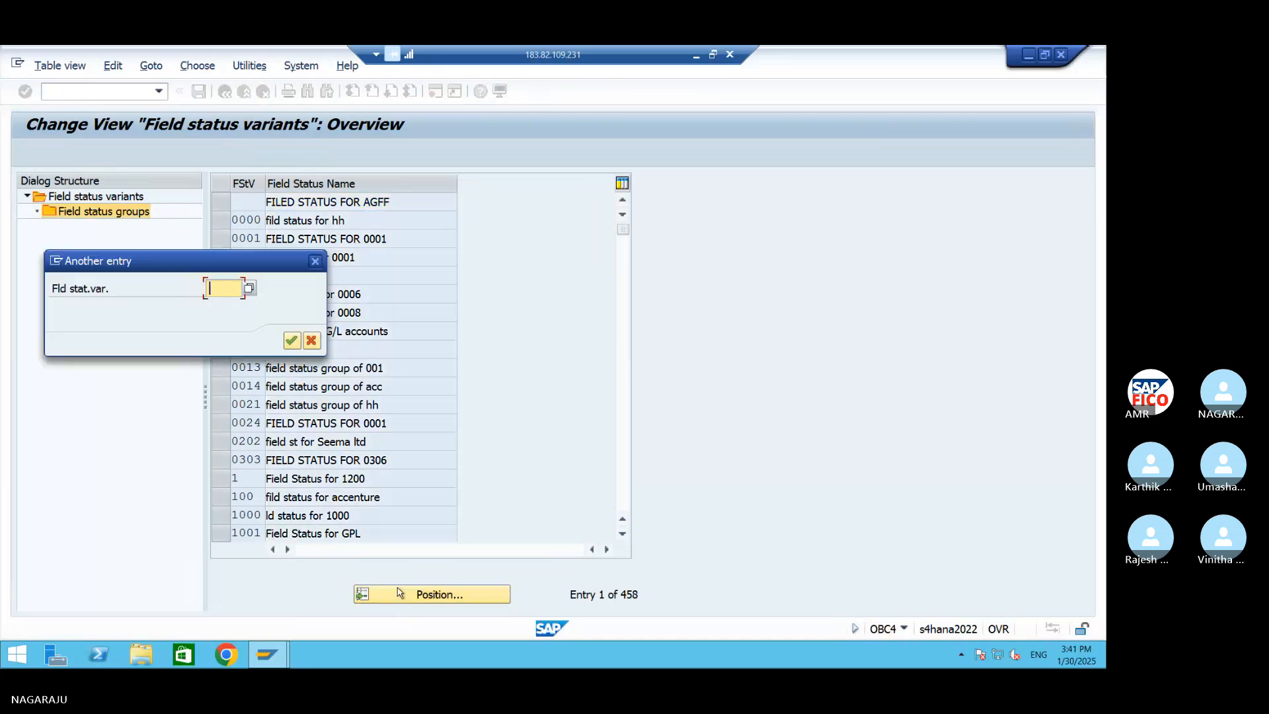
text(99)
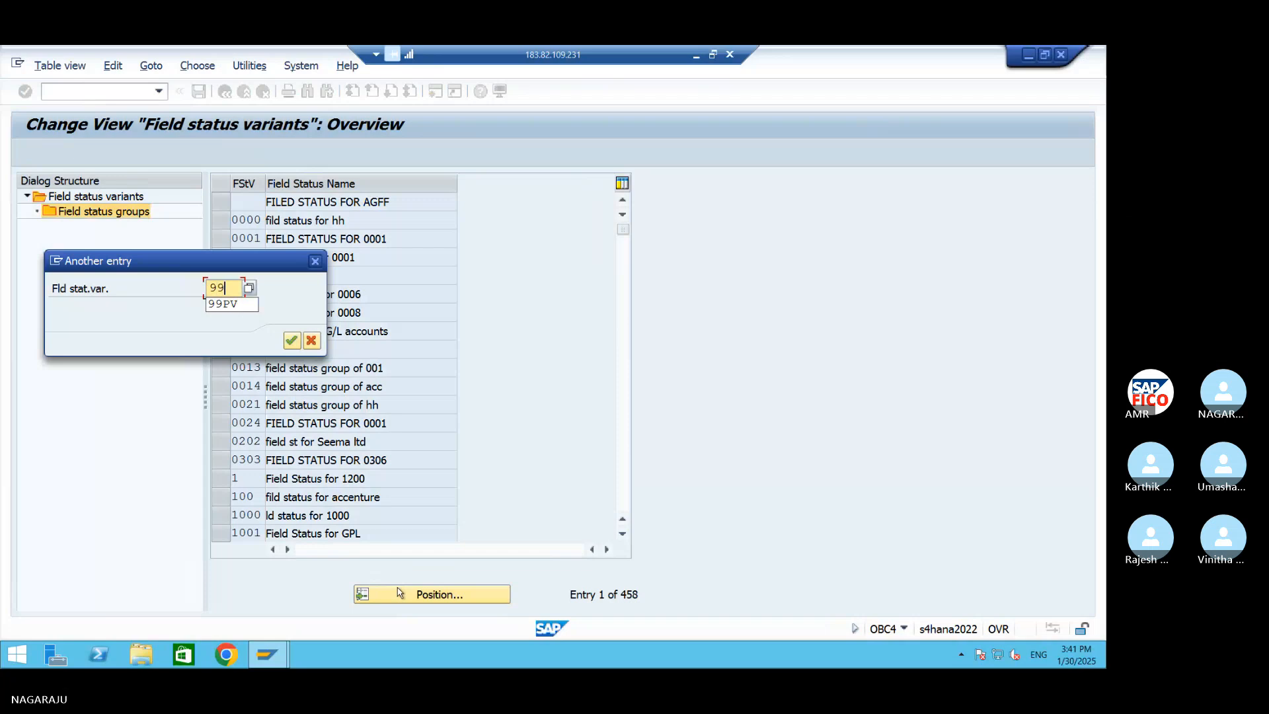
text(F)
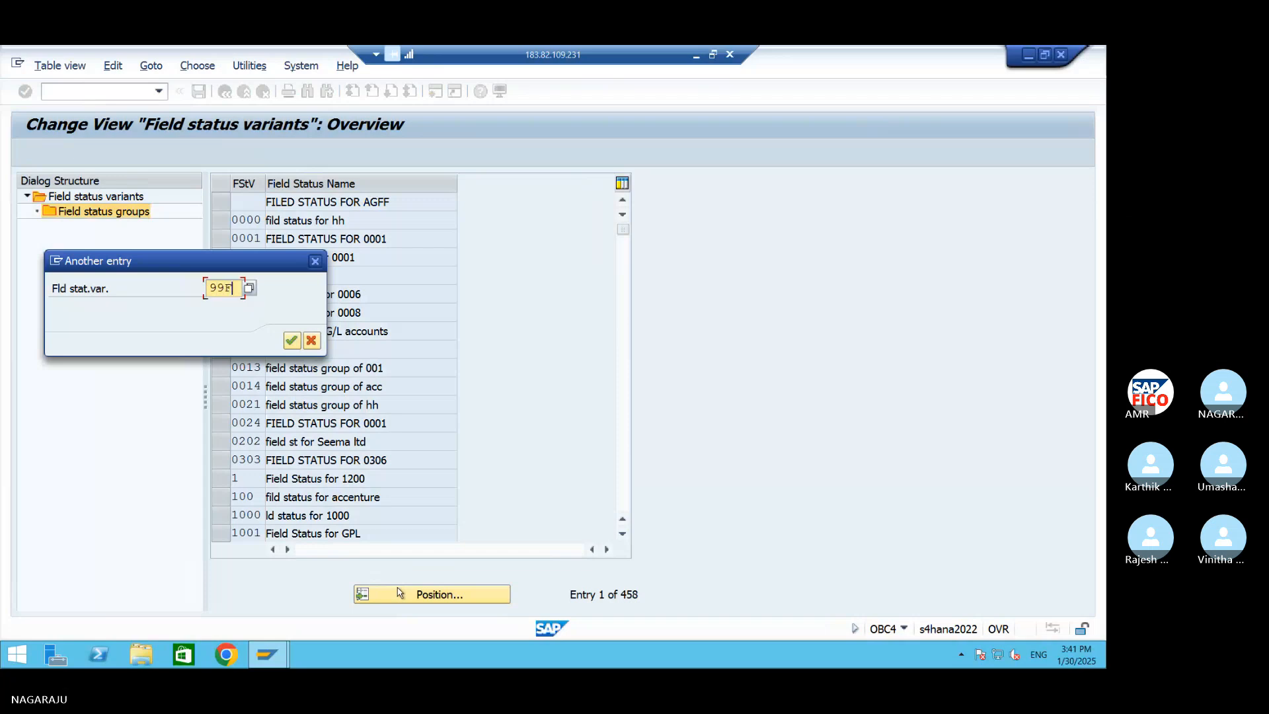
text(V)
key(Return)
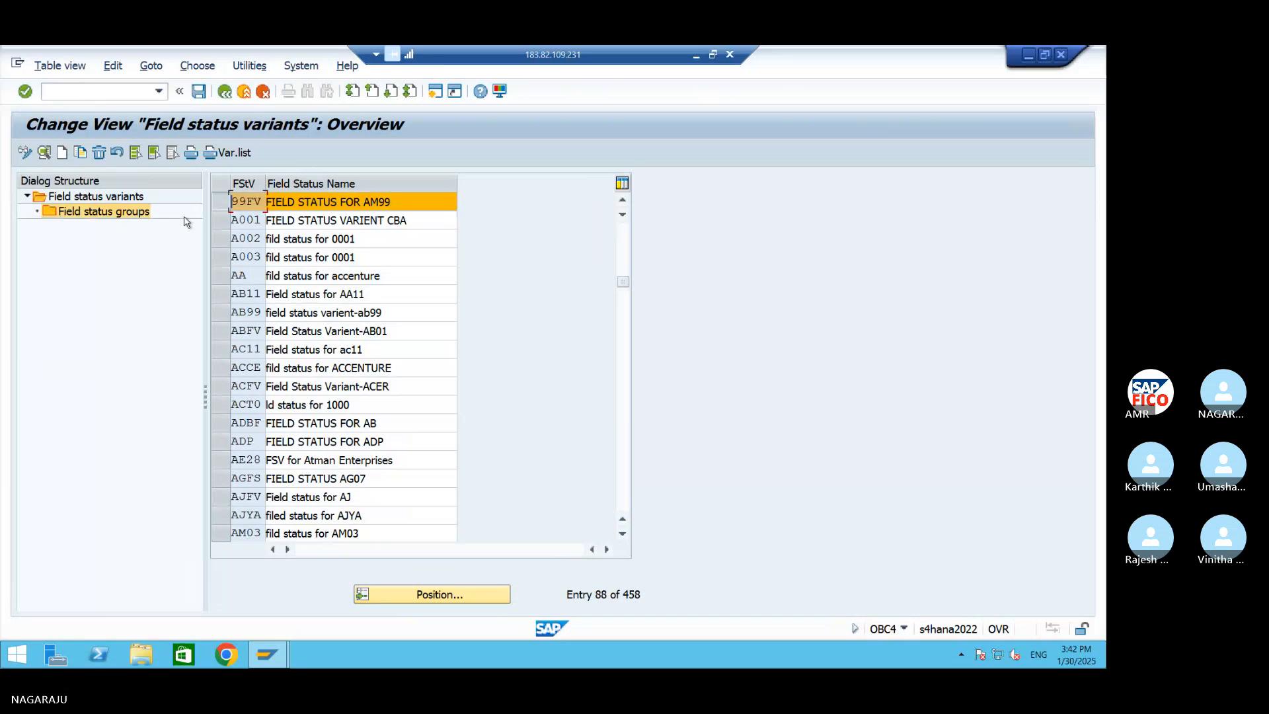
double_click(148, 215)
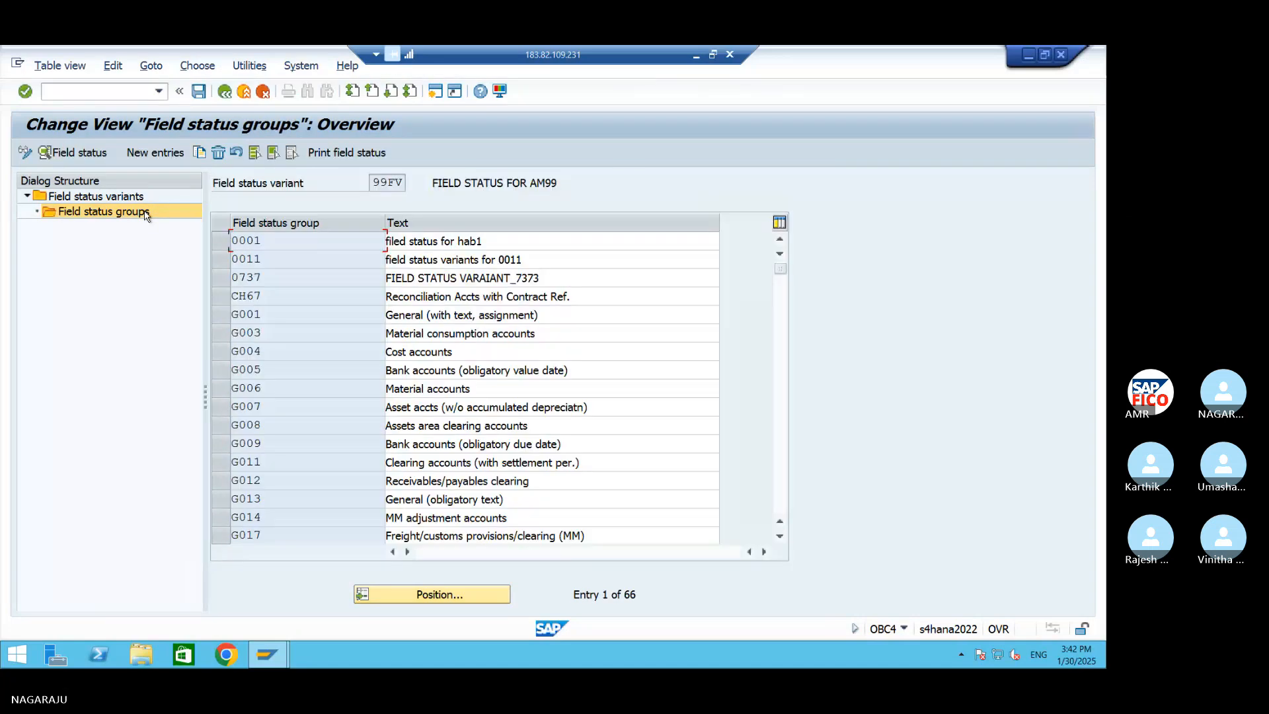
Position the field status group list of variant 99FV at SCE
click(451, 599)
text(SC)
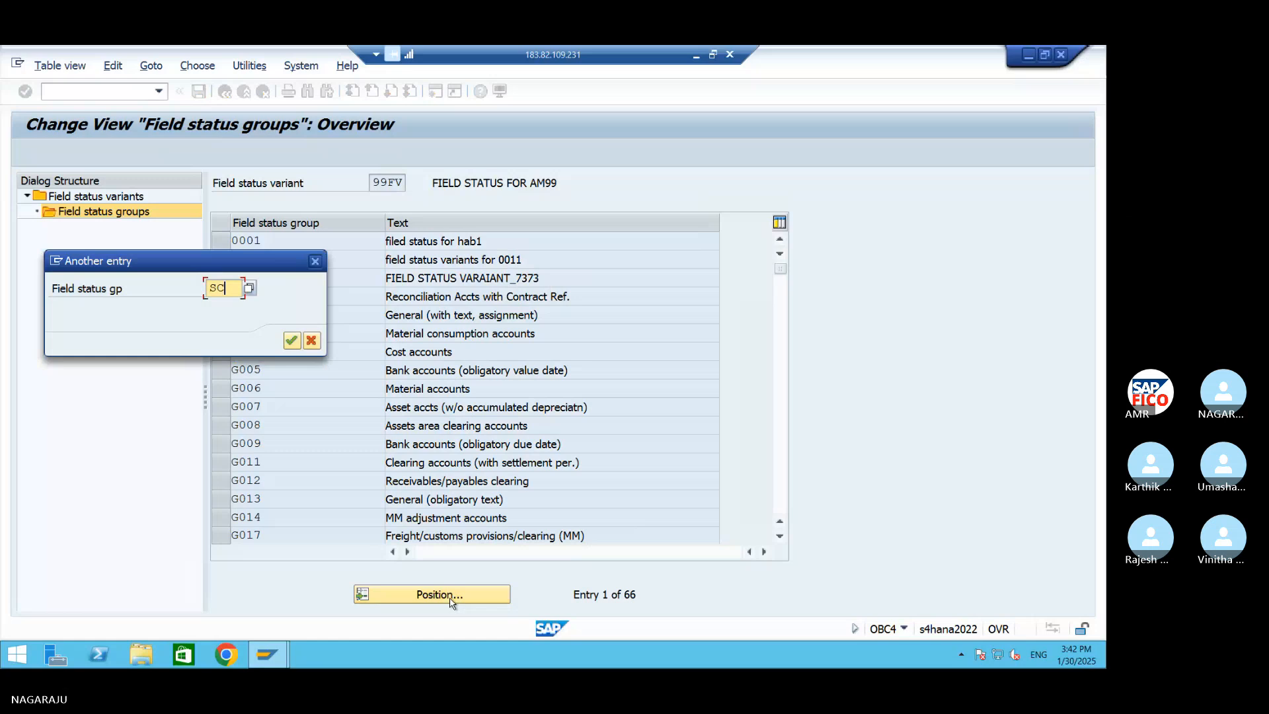
text(E)
key(Return)
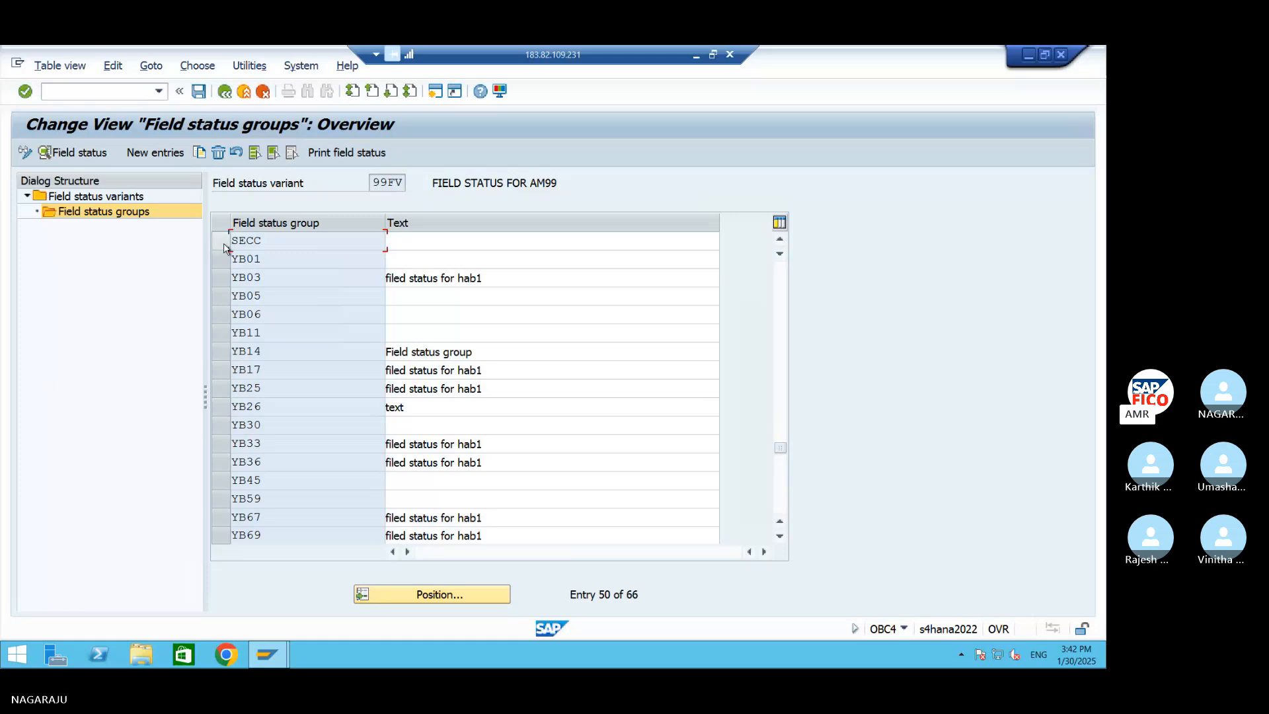
Search the field status groups of variant 99FV for SEEC
click(437, 593)
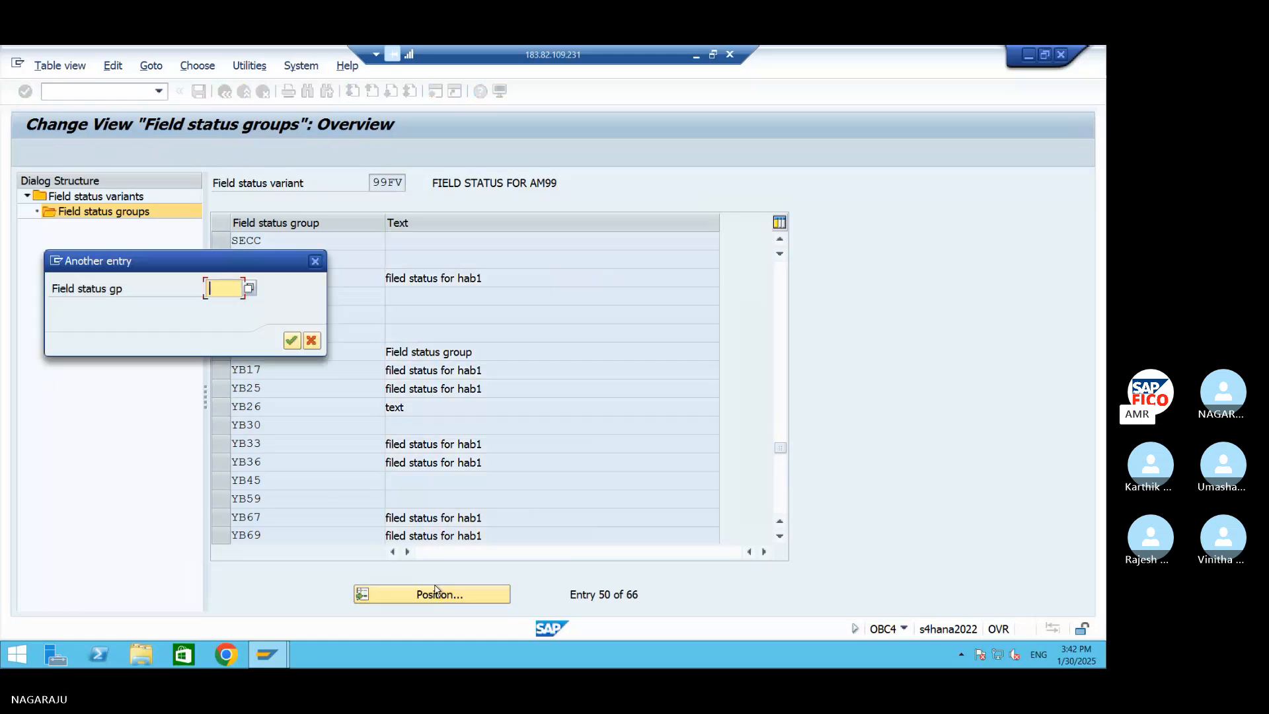
text(SEC)
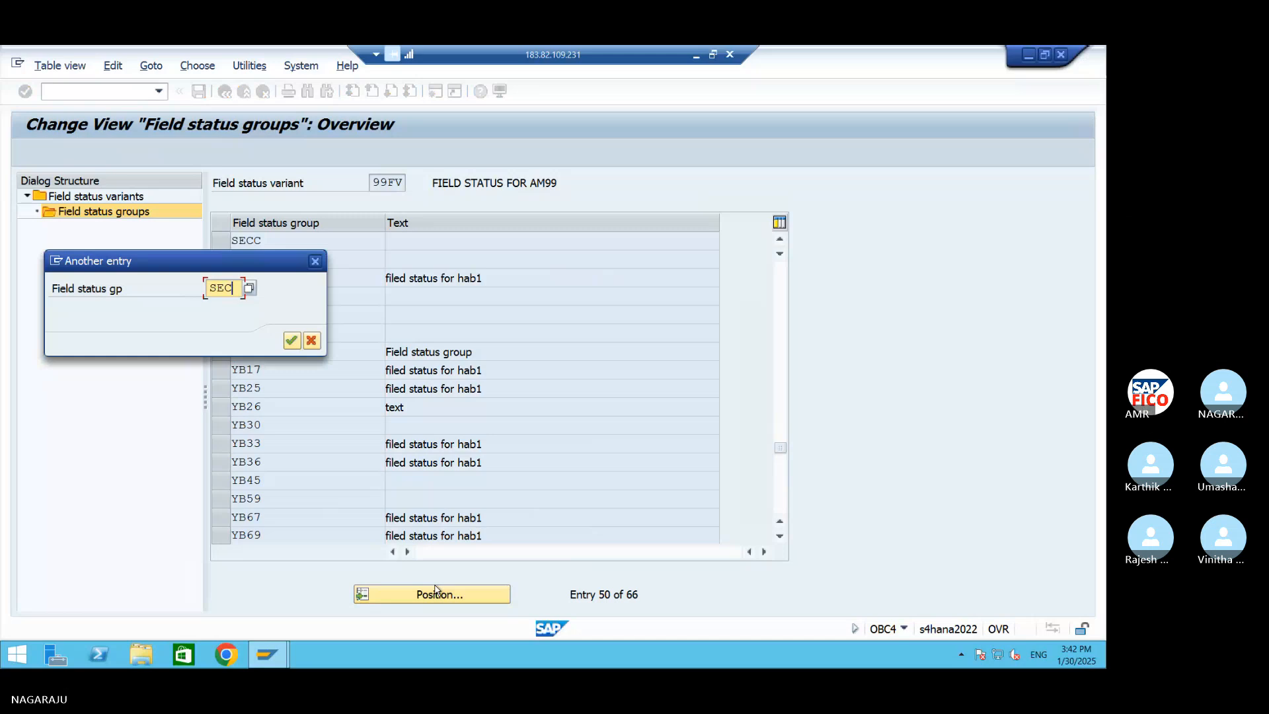
key(BackSpace)
text(EC)
key(Return)
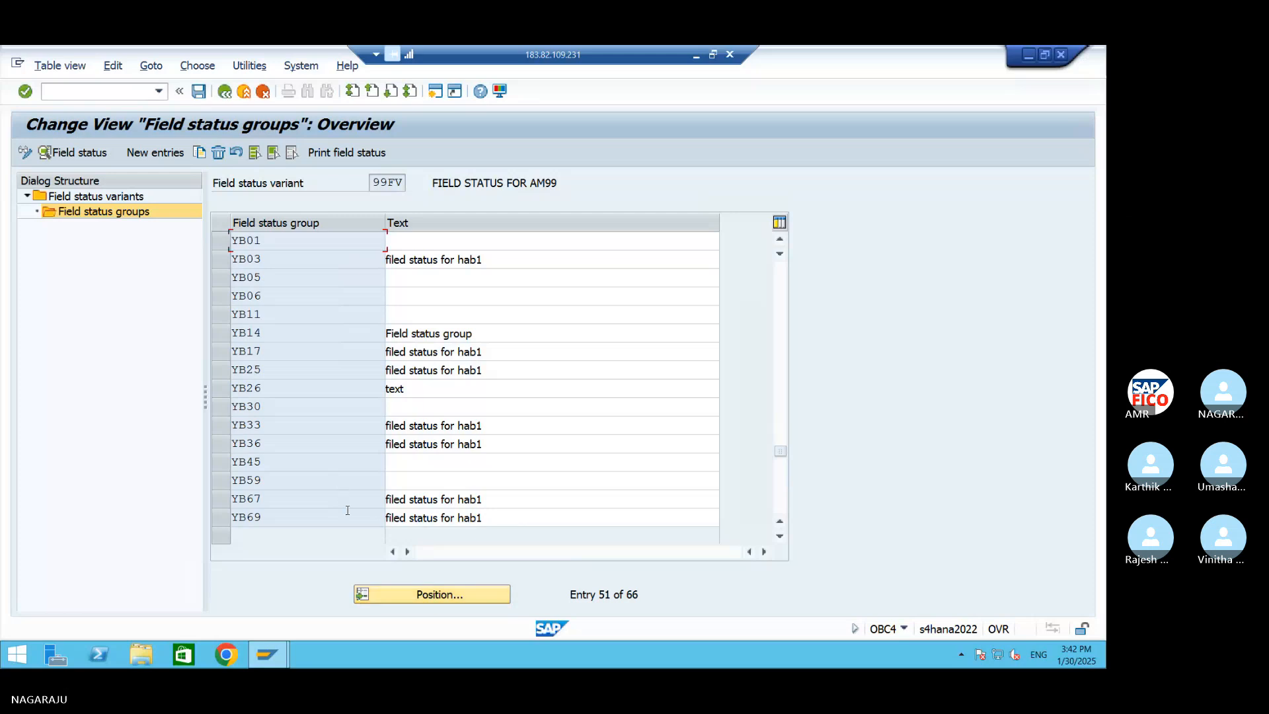
Reposition the field status group list of variant 99FV using the shorter entry SEE
click(400, 598)
text(SE)
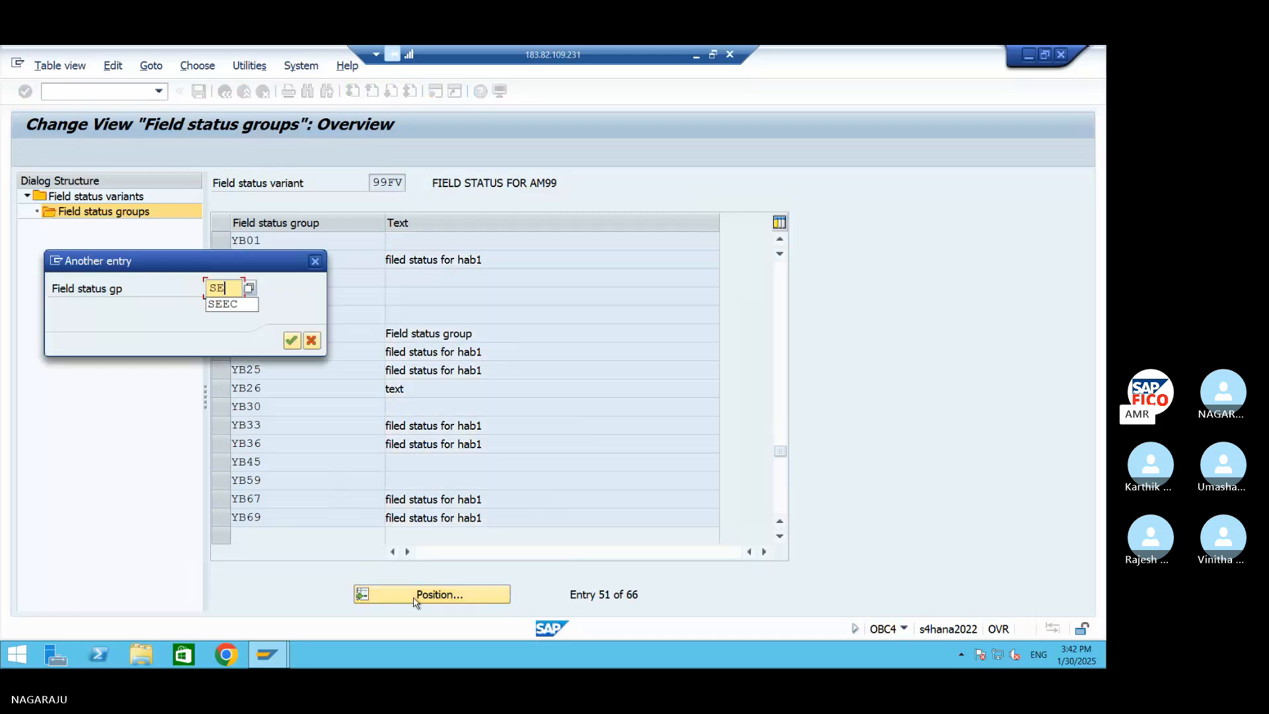
text(EC)
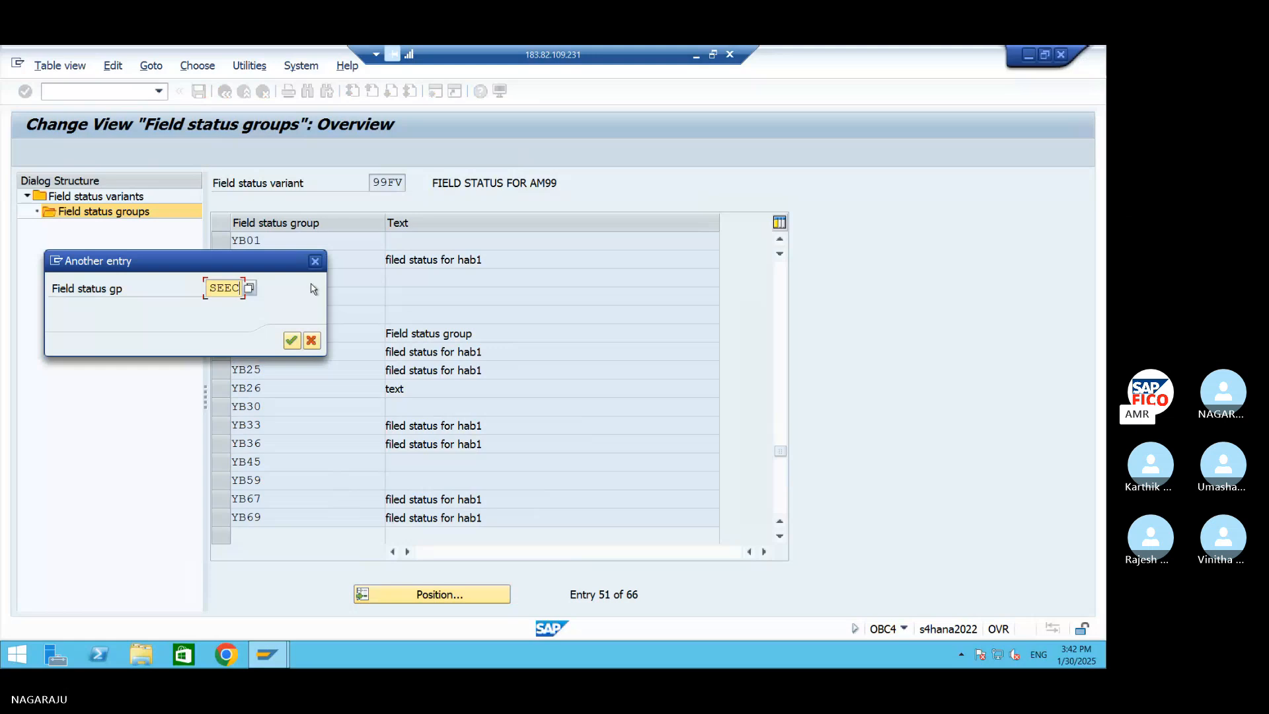
key(BackSpace)
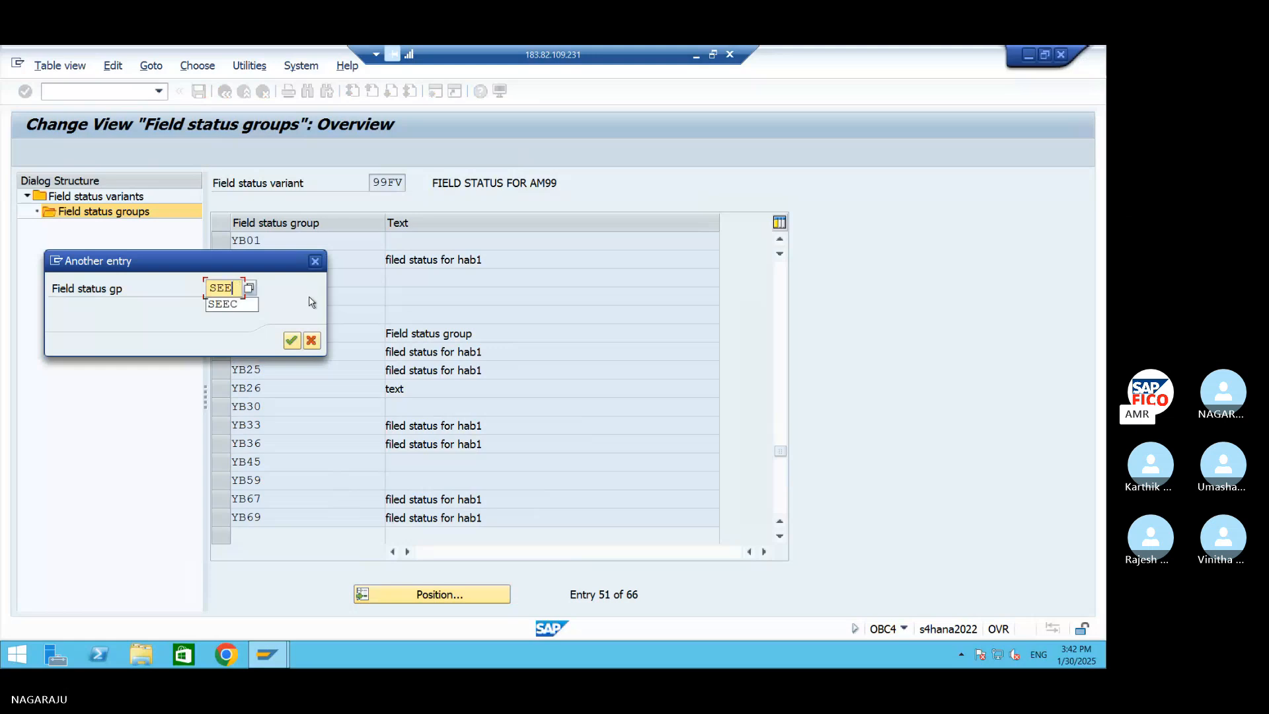
click(292, 341)
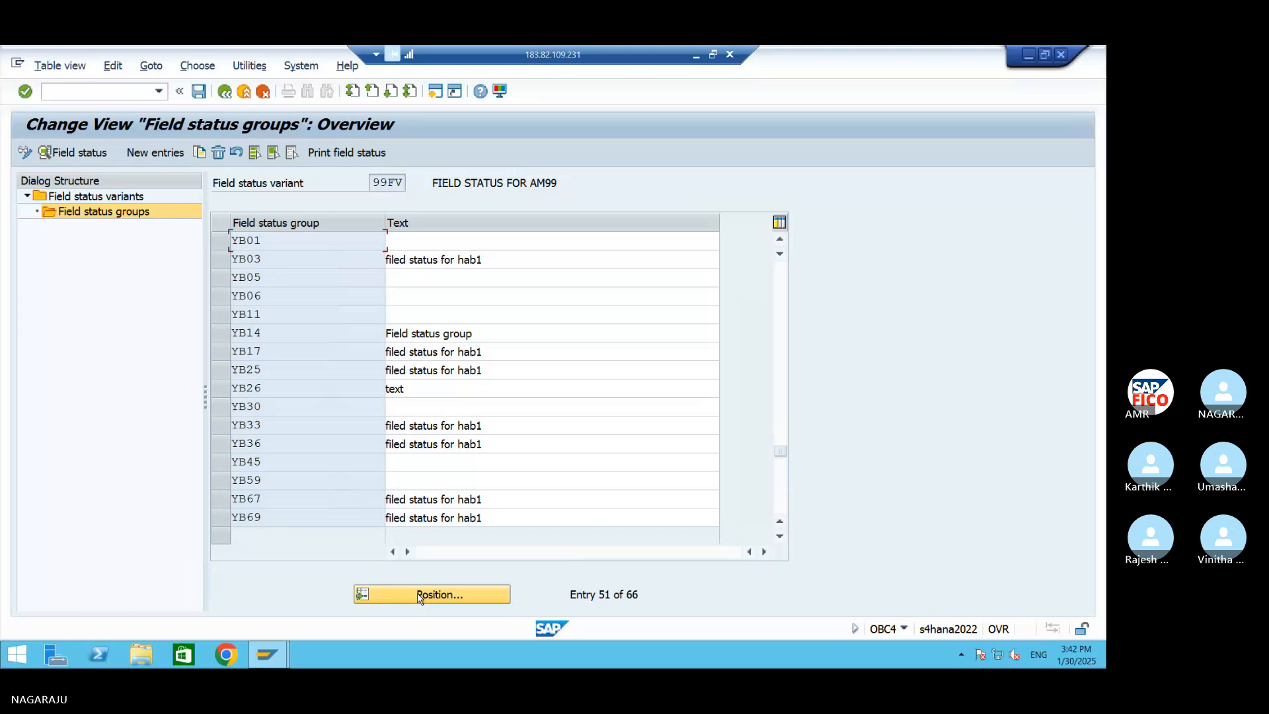
Position the field status group list of variant 99FV at SECC and select that entry
click(419, 598)
click(401, 593)
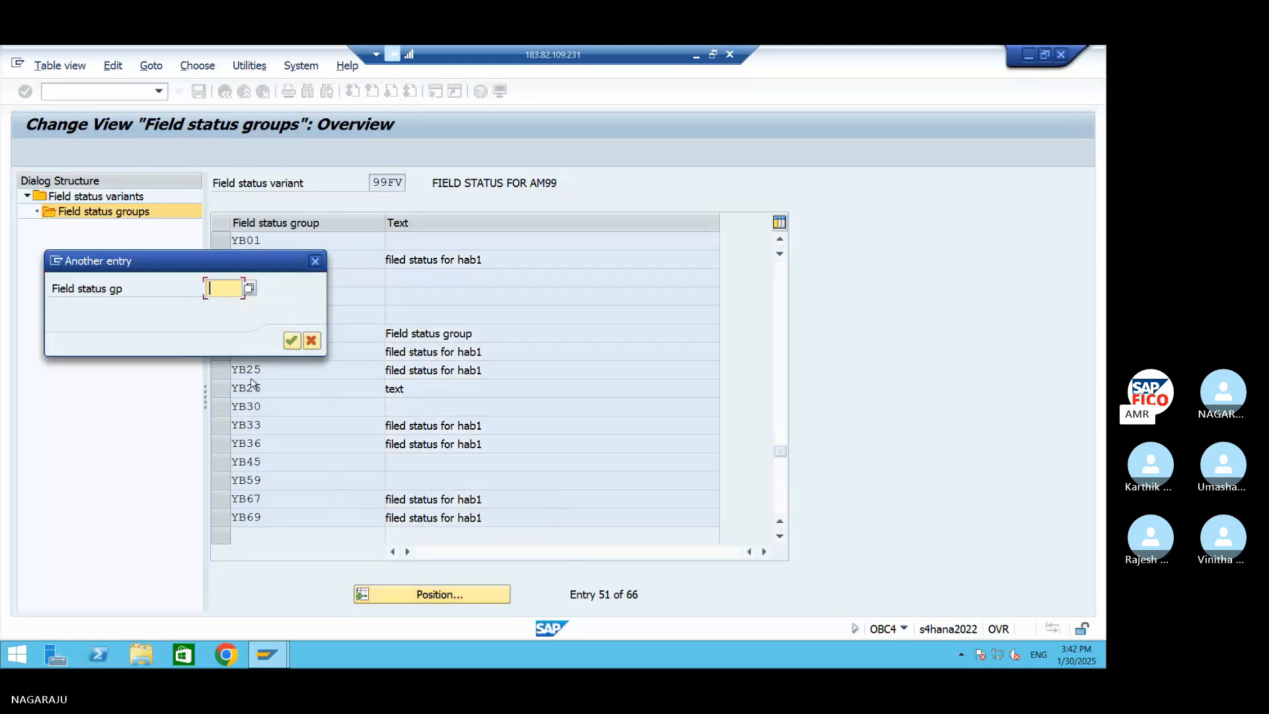
text(SEE)
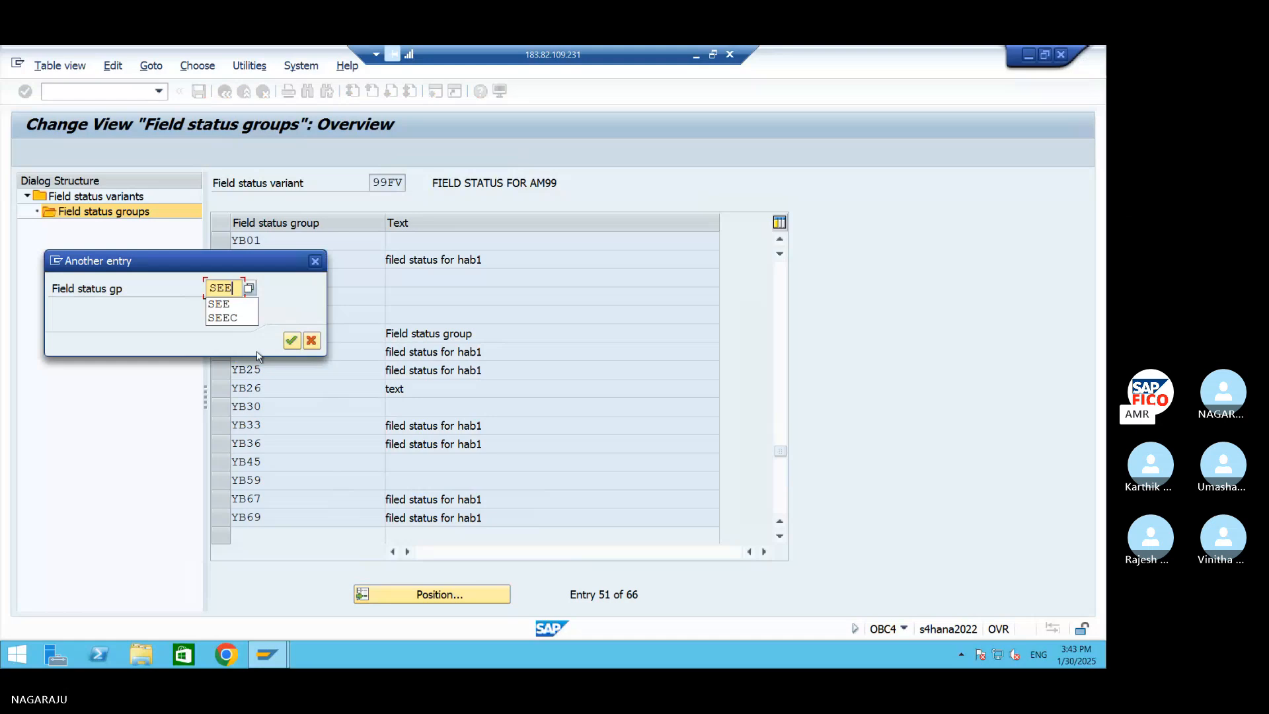
key(BackSpace)
text(CC)
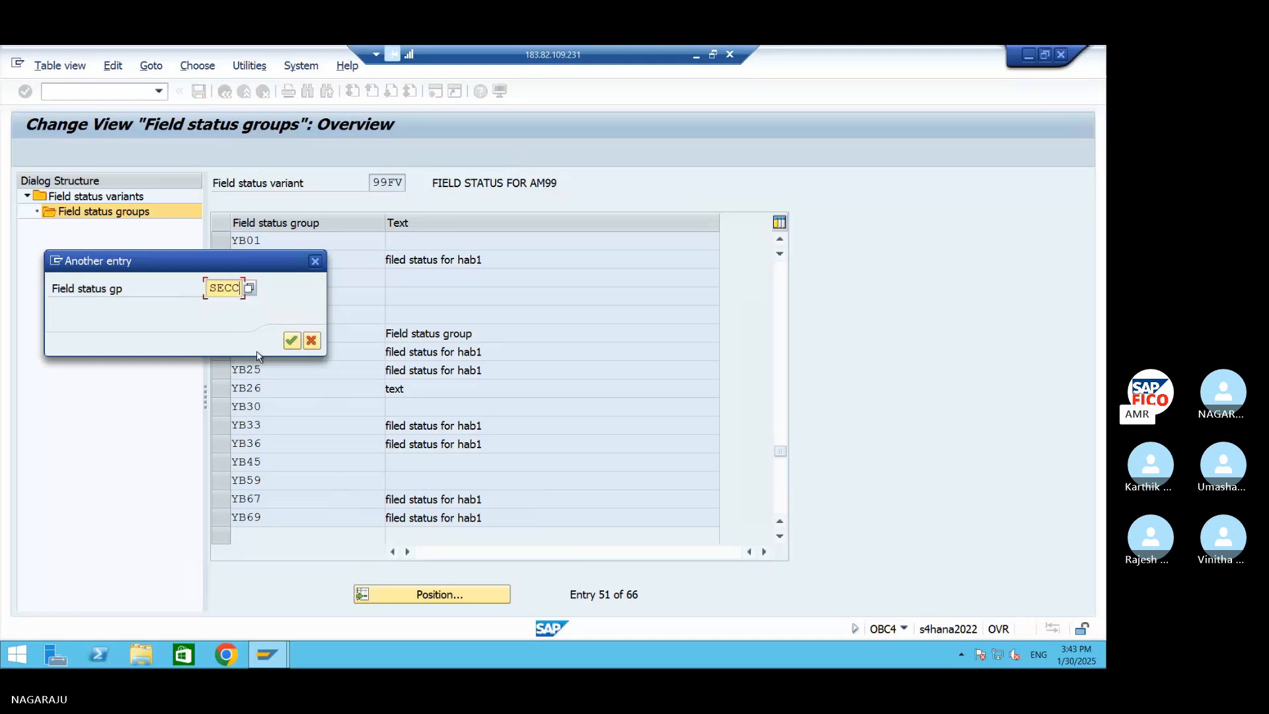
key(Return)
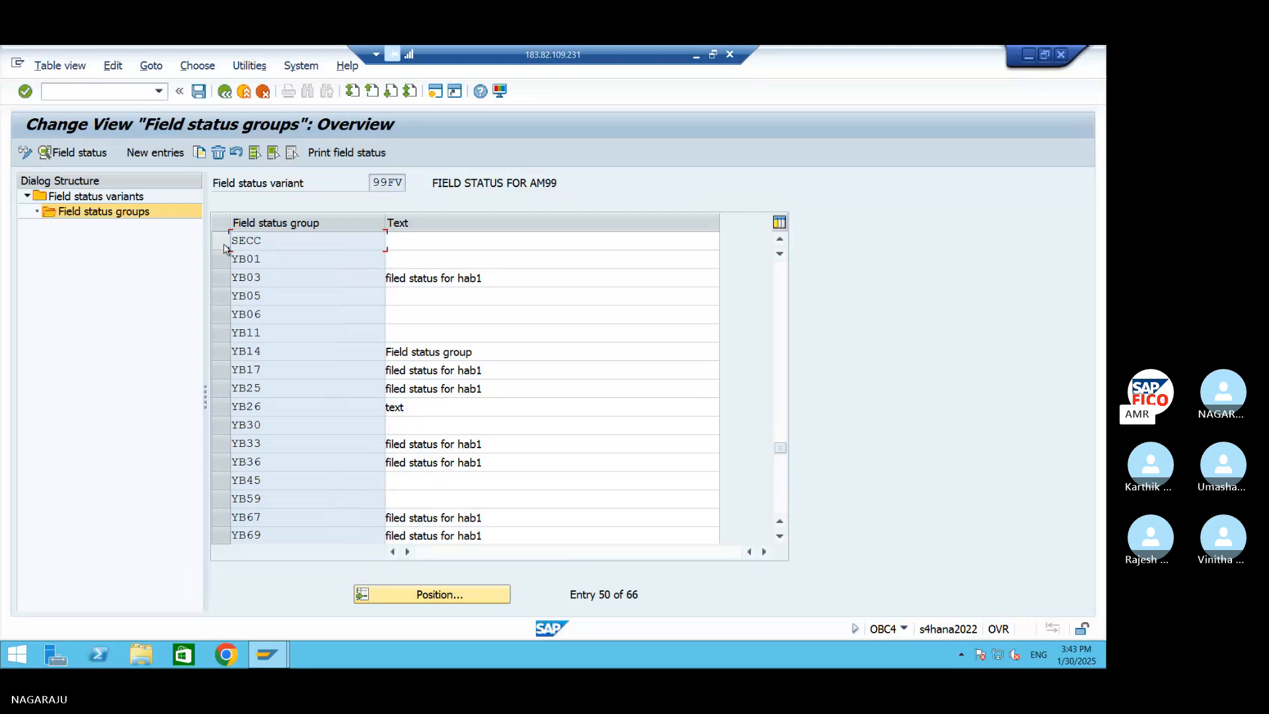
right_click(285, 241)
click(268, 245)
Switch to the Word document and add the line "Define tolerance Group for GL Account OBA0" below the OBC5 entry
click(1028, 55)
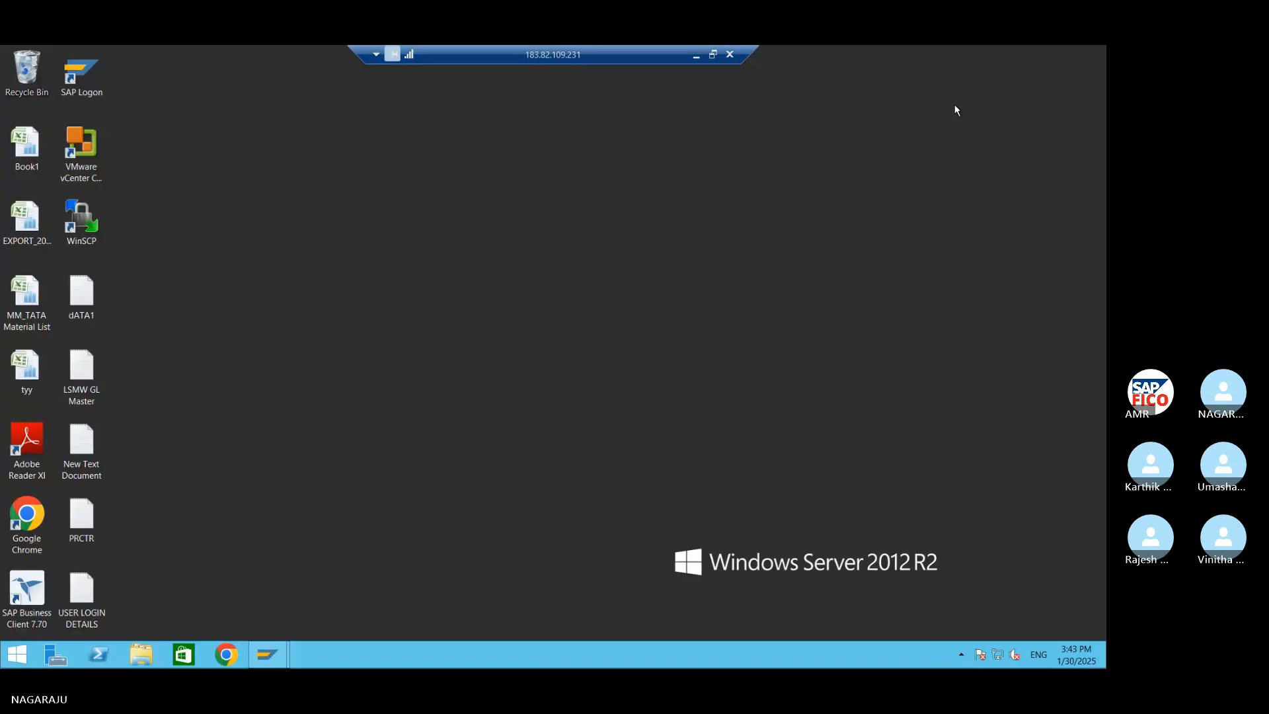
click(696, 56)
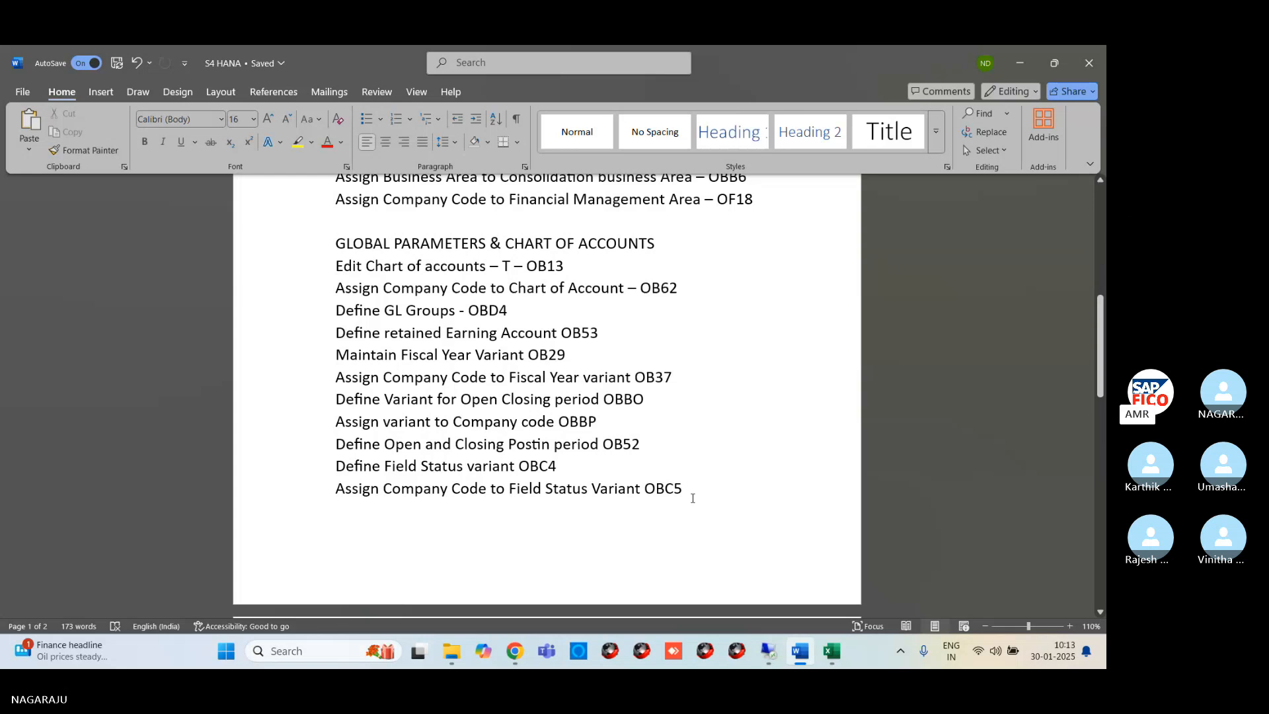
text(defin)
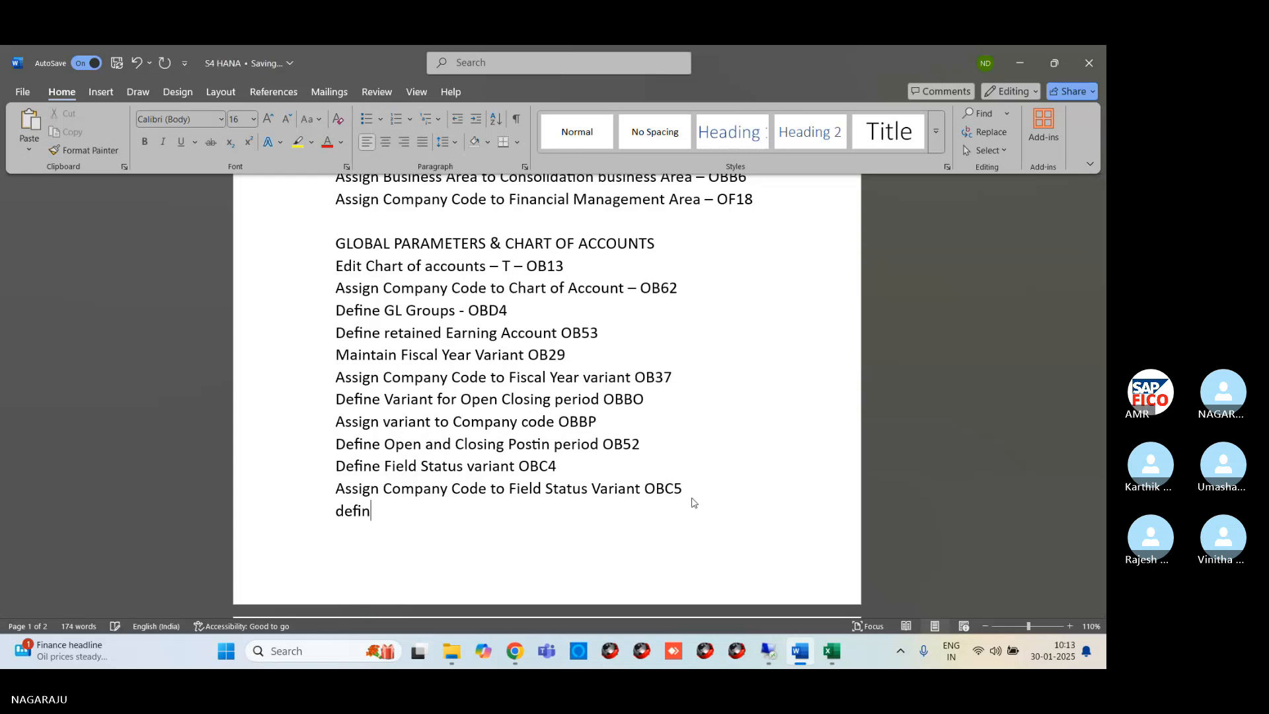
text(e tolar)
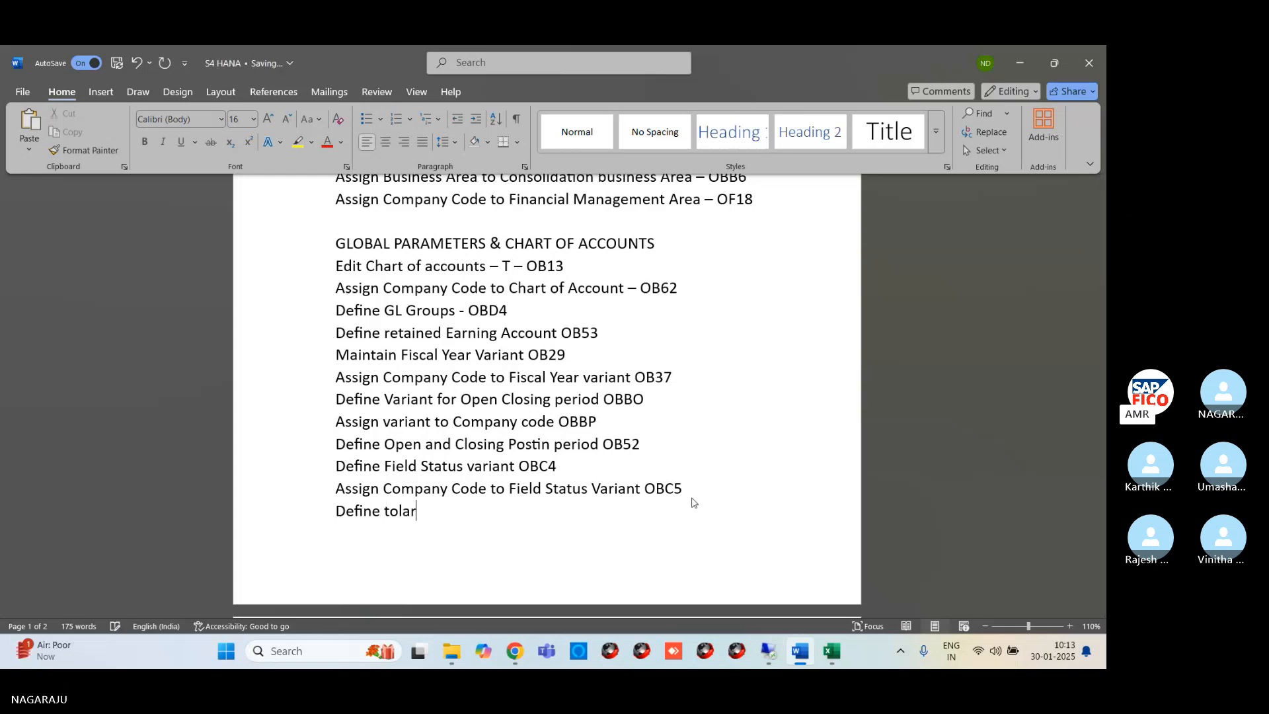
key(BackSpace)
key(BackSpace)
text(erance )
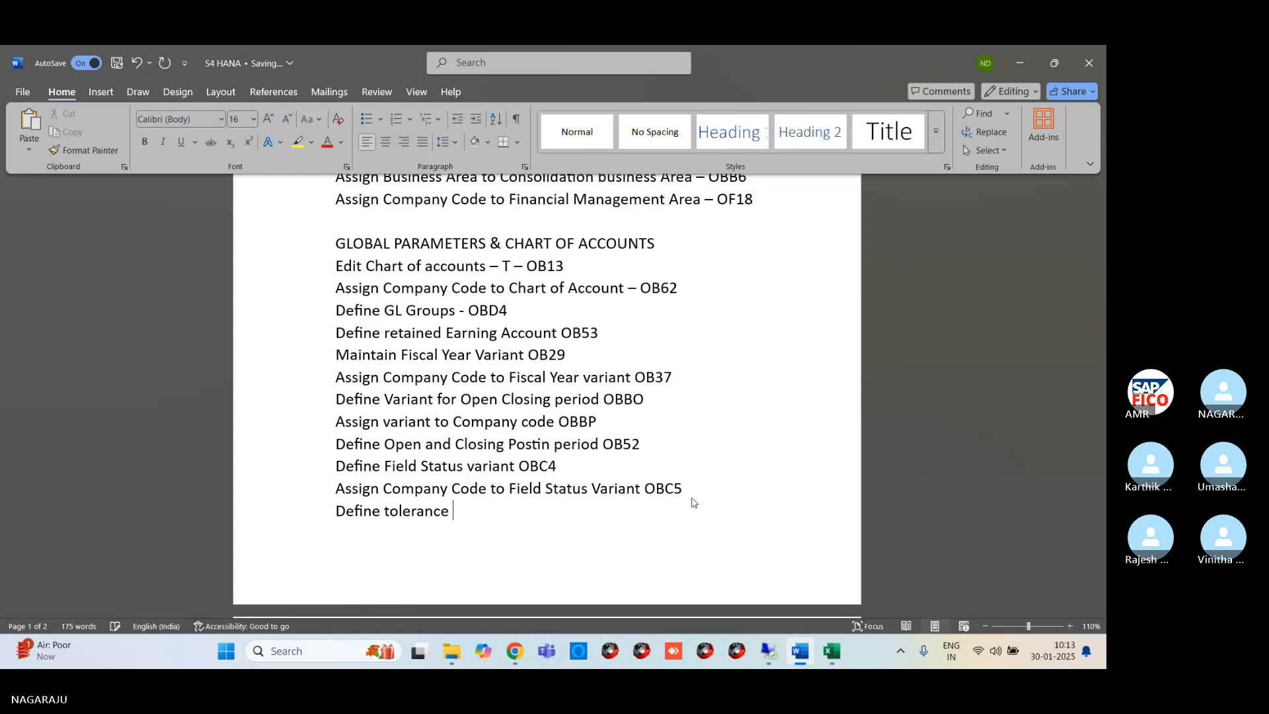
text(Group for GL Account )
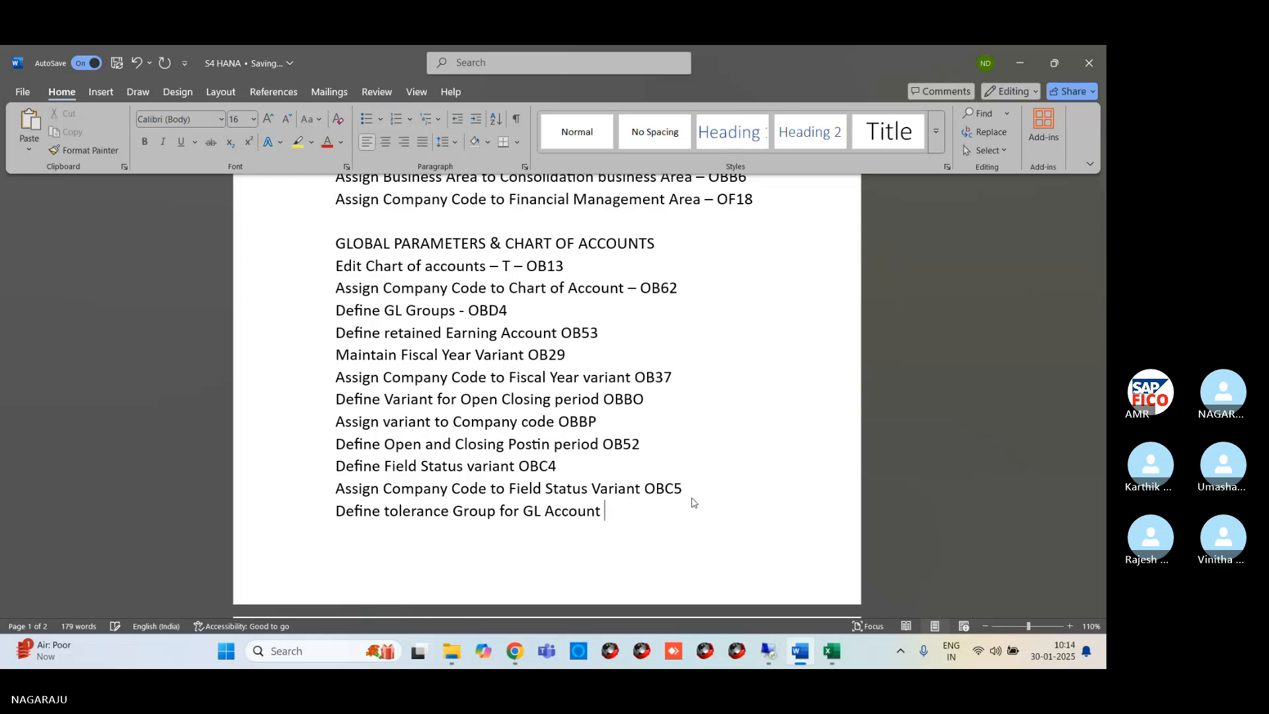
text(OBA0)
Switch to the remote SAP session and open transaction OBA0 for the G/L account tolerance groups
mouse_move(769, 651)
click(772, 591)
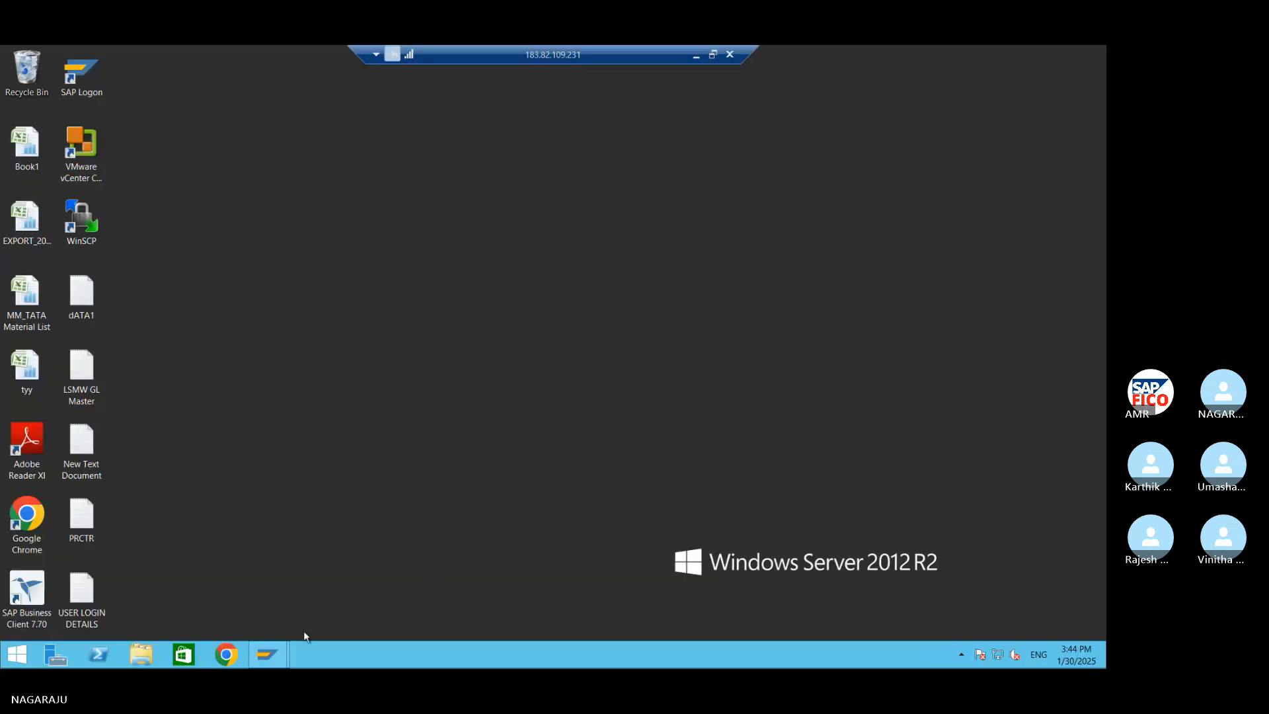
click(275, 653)
click(309, 617)
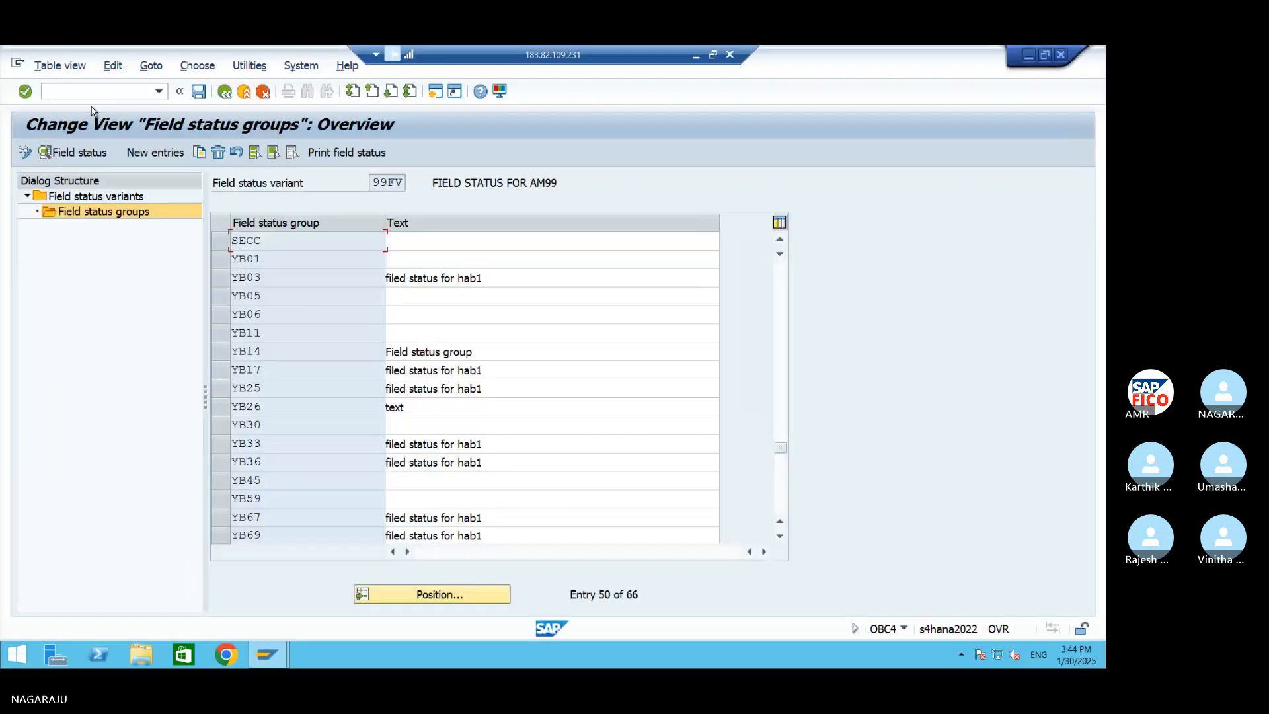
click(92, 84)
text(/.)
key(BackSpace)
text(NOBA0)
key(Return)
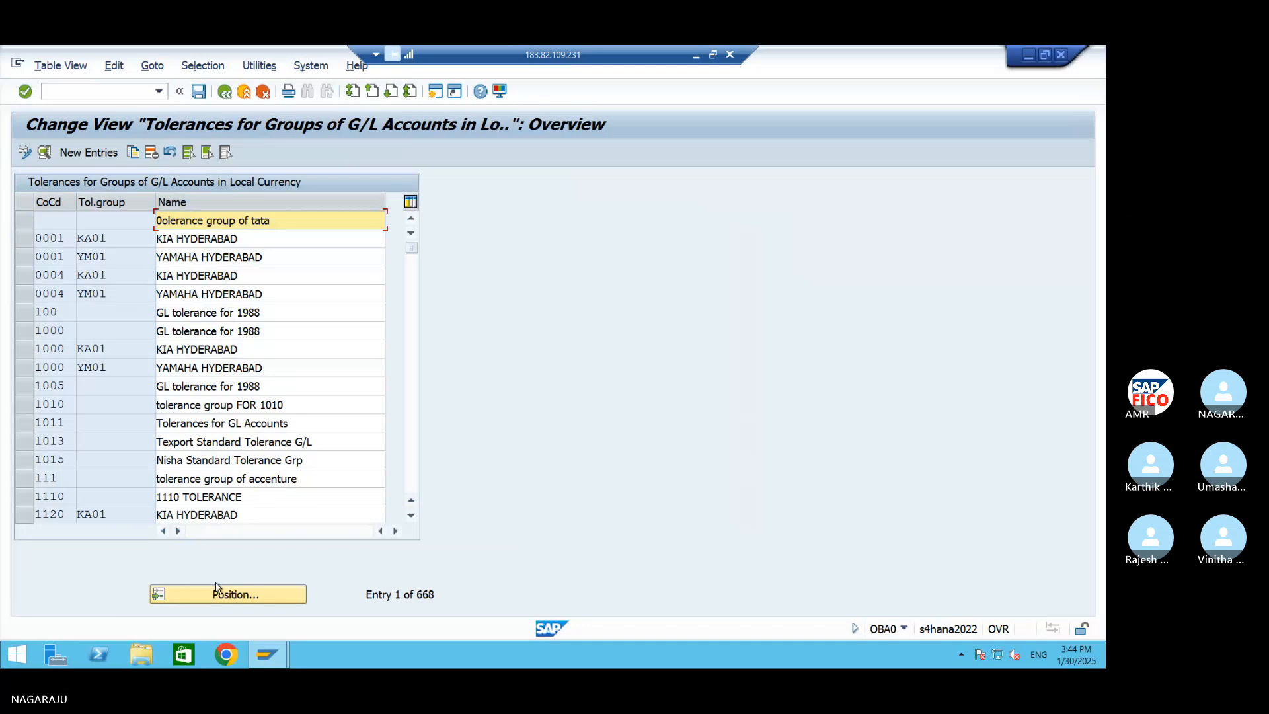
Create a new G/L account tolerance entry for company code AM99
click(242, 599)
click(88, 152)
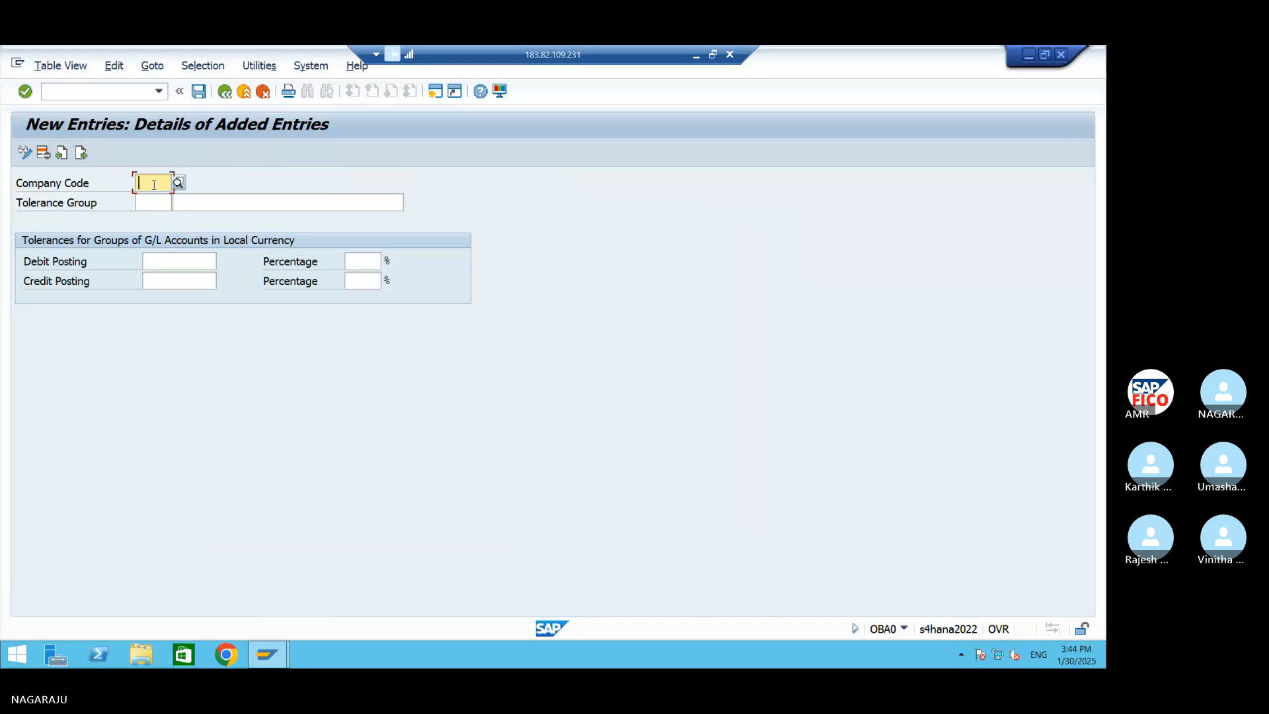
text(A)
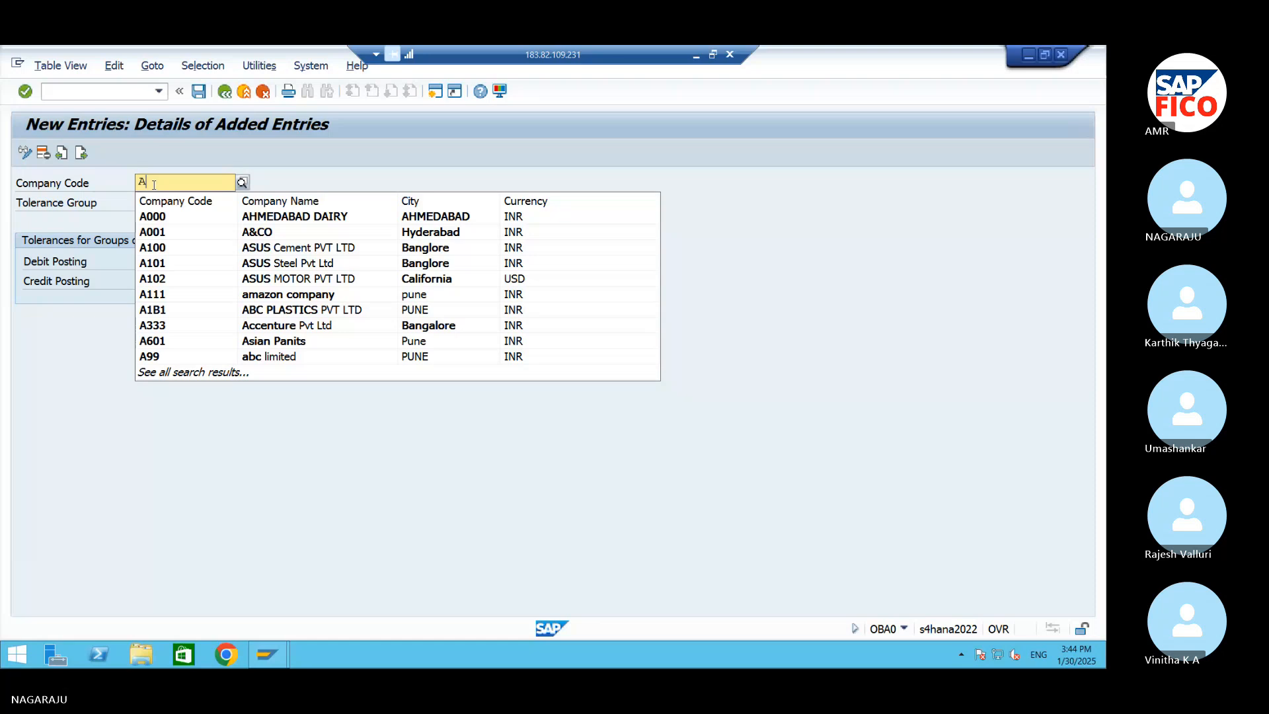
key(BackSpace)
text(99)
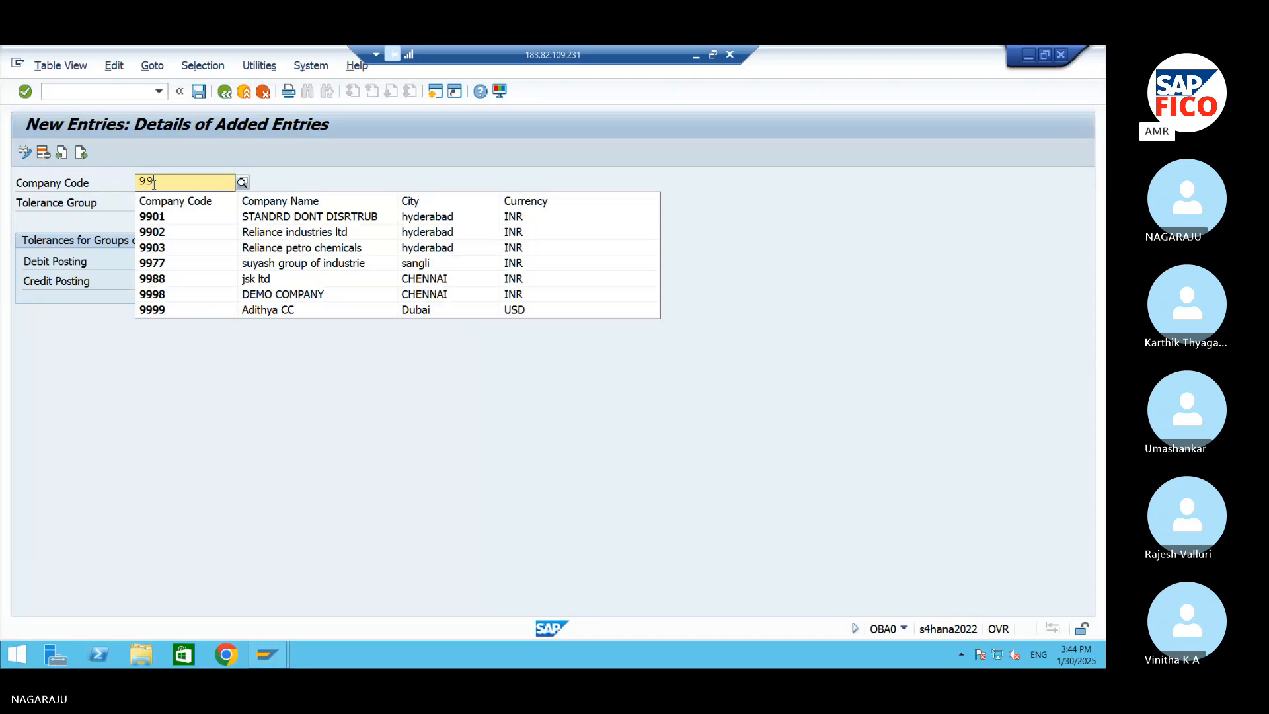
key(BackSpace)
key(BackSpace)
text(AMR)
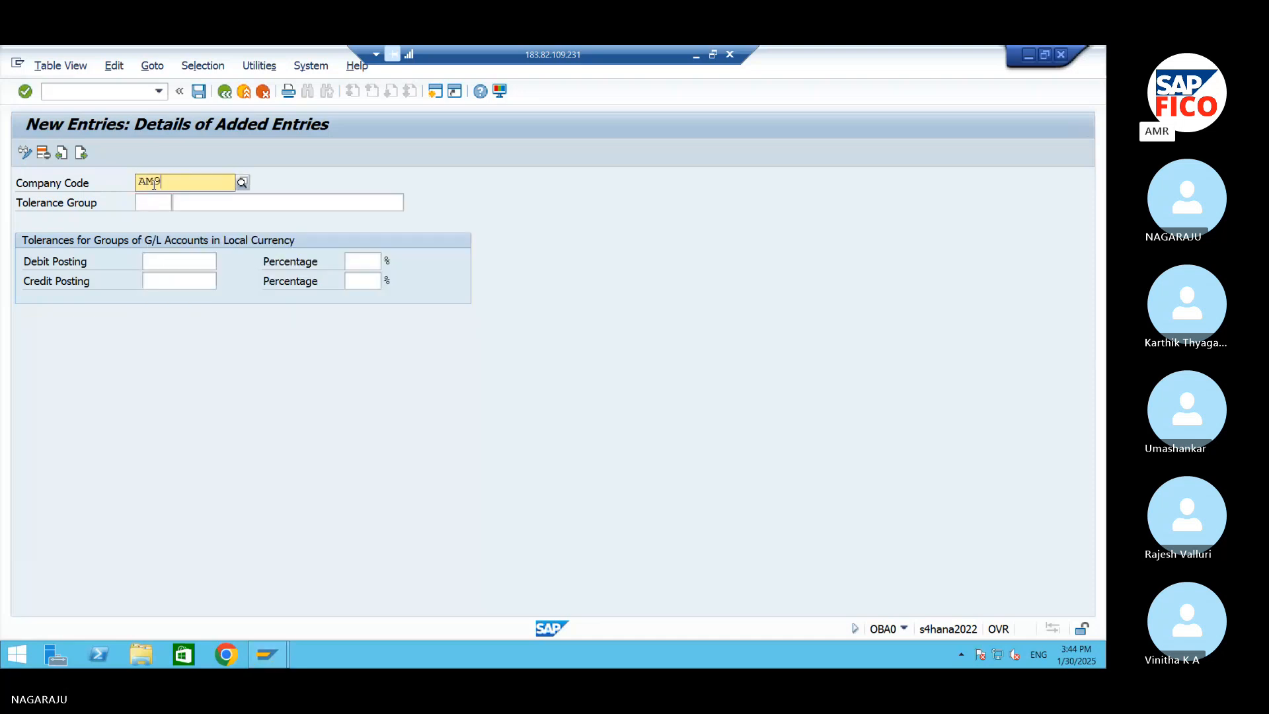
text(9)
click(148, 219)
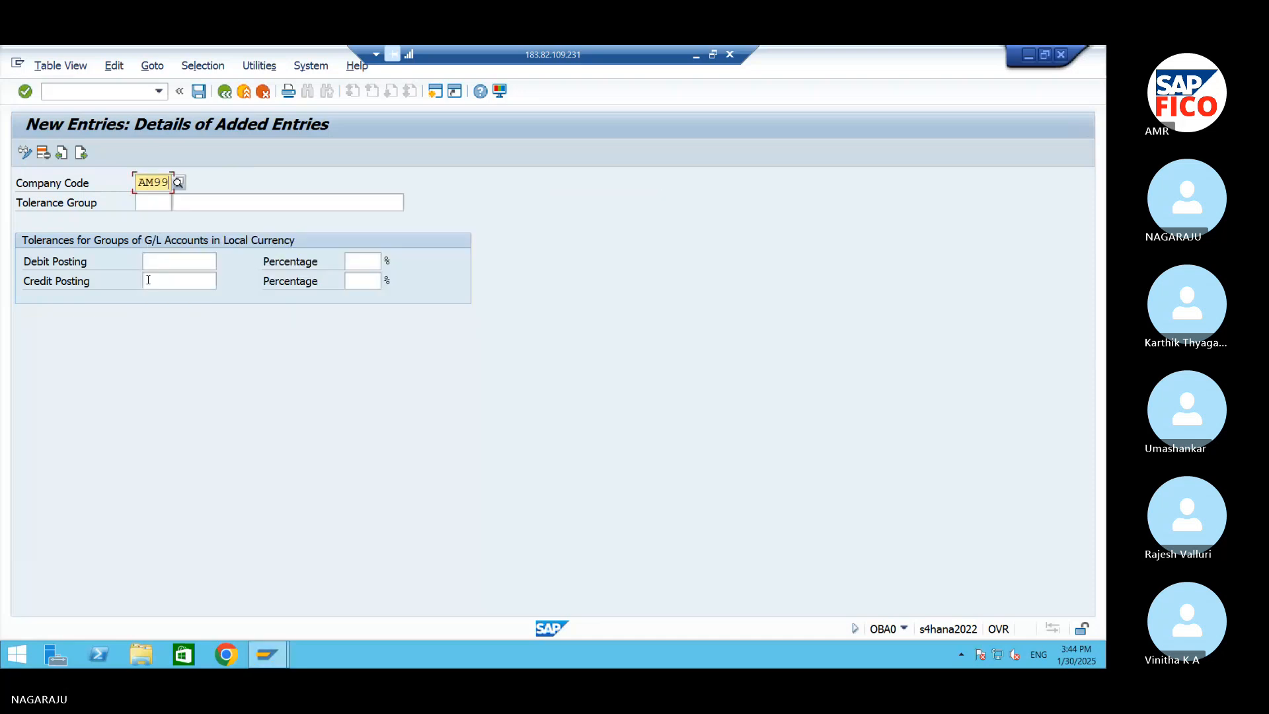
Set the debit and credit posting percentages of the AM99 G/L tolerance entry to 10
click(148, 261)
click(352, 259)
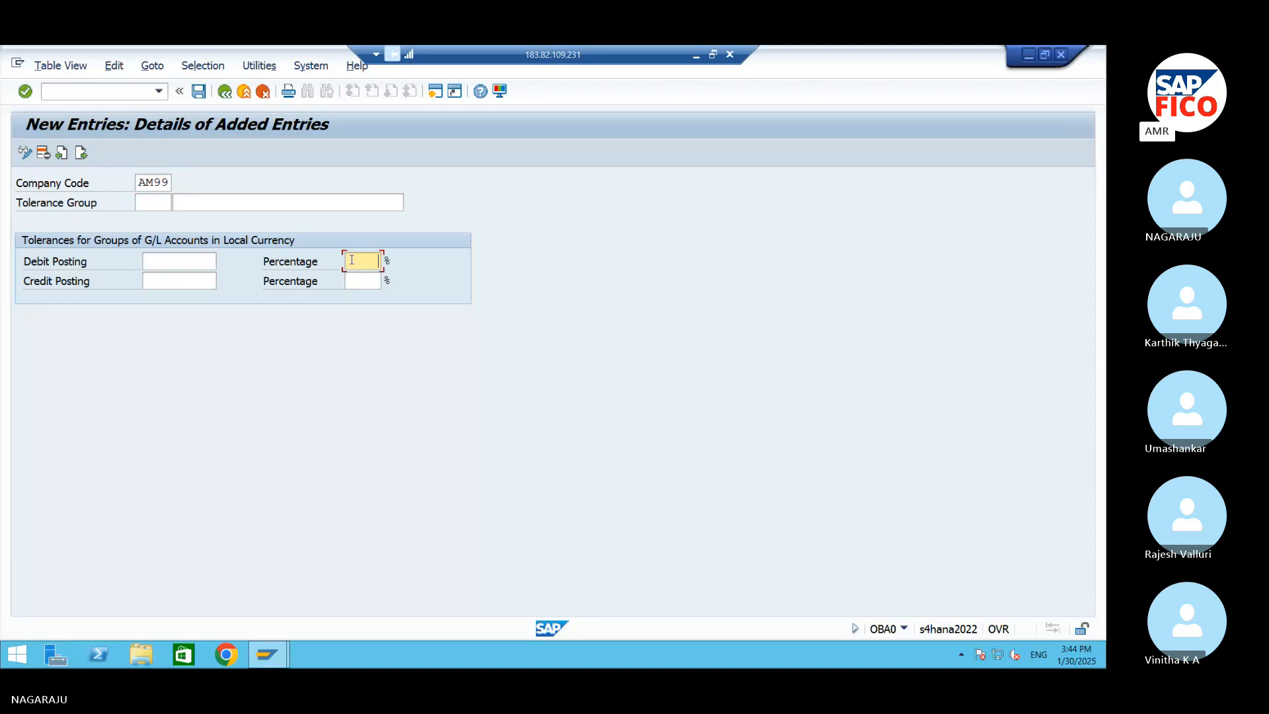
text(10)
click(350, 279)
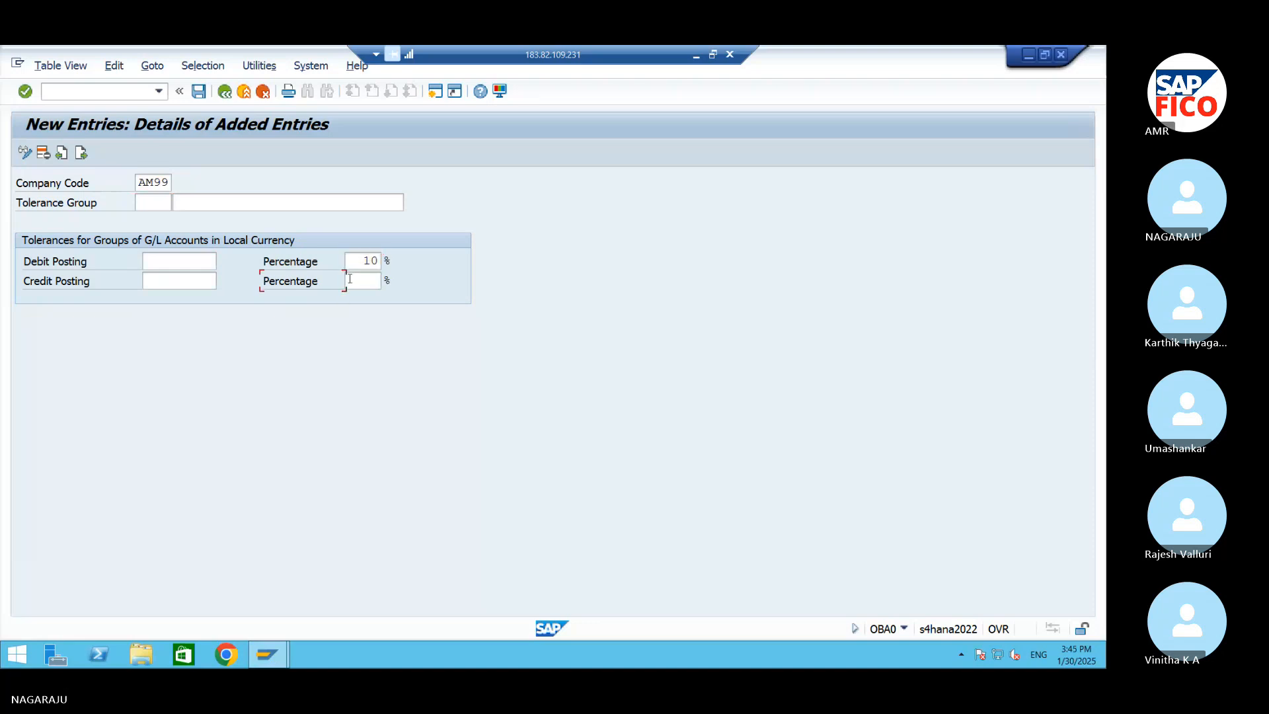
click(362, 280)
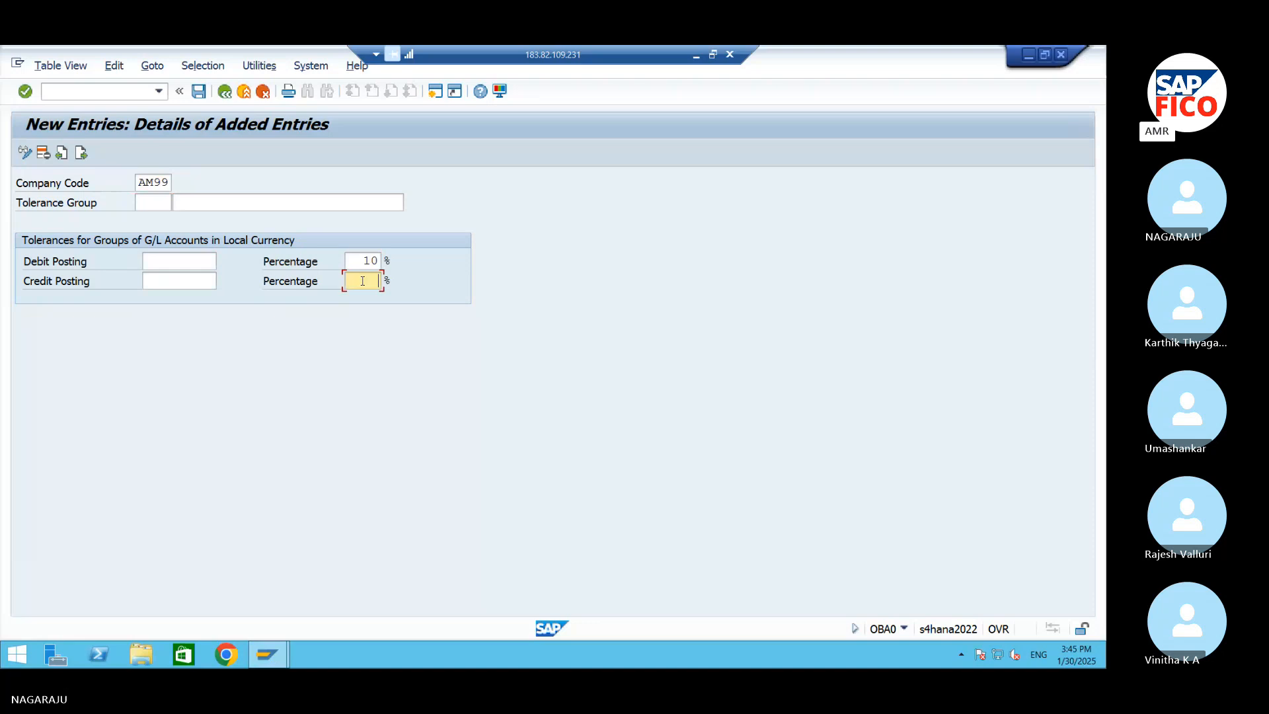
text(10)
Set the debit and credit posting amounts to 10 and save the entry in the customizing request described as AM99
click(209, 259)
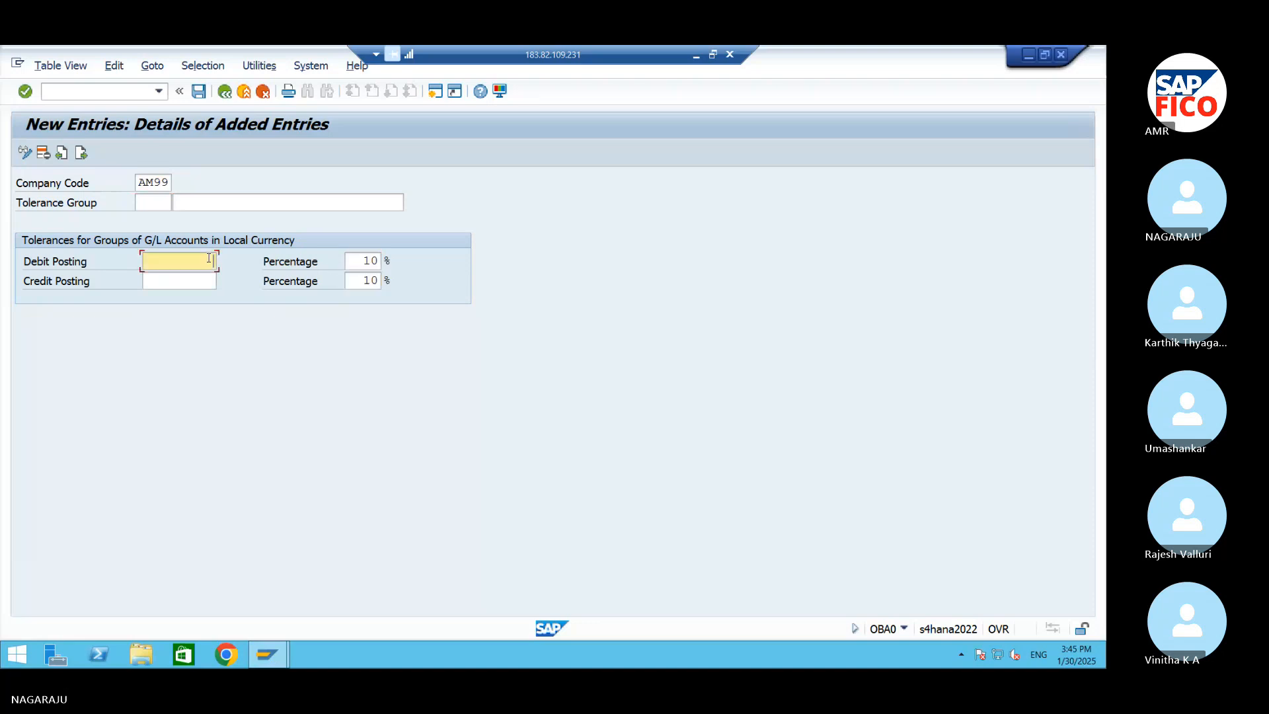
text(10)
click(205, 279)
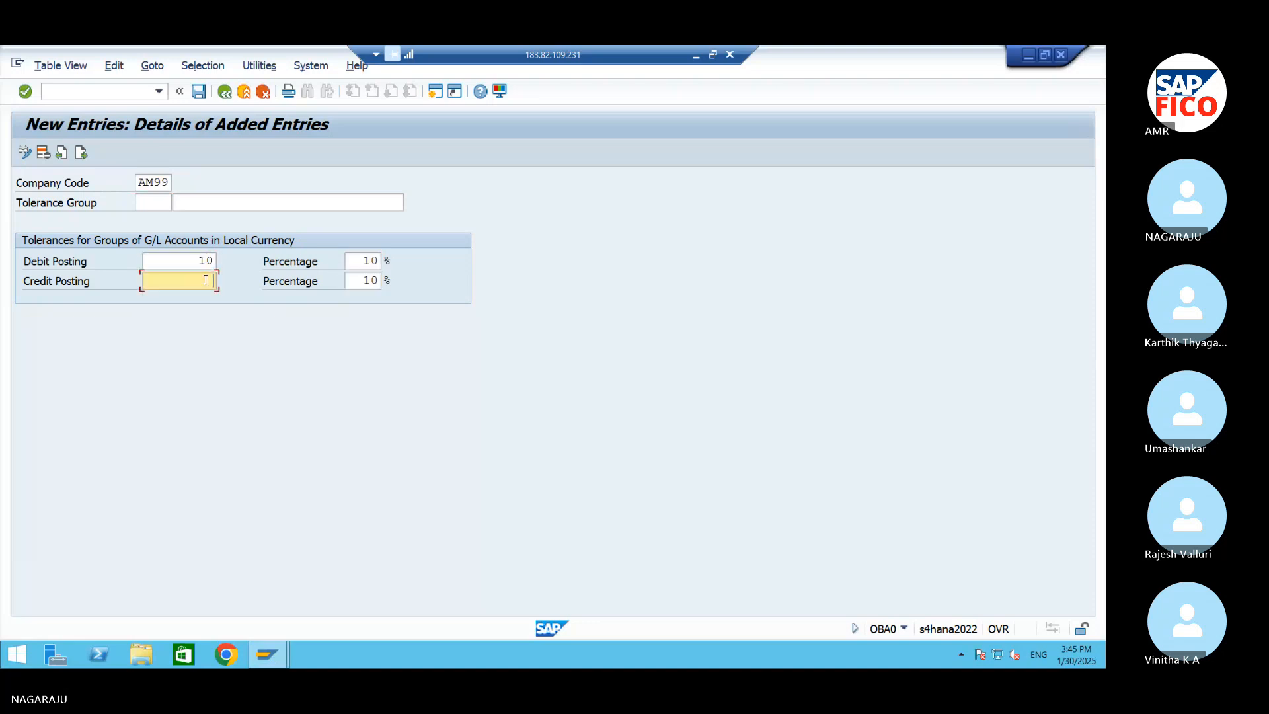
text(10)
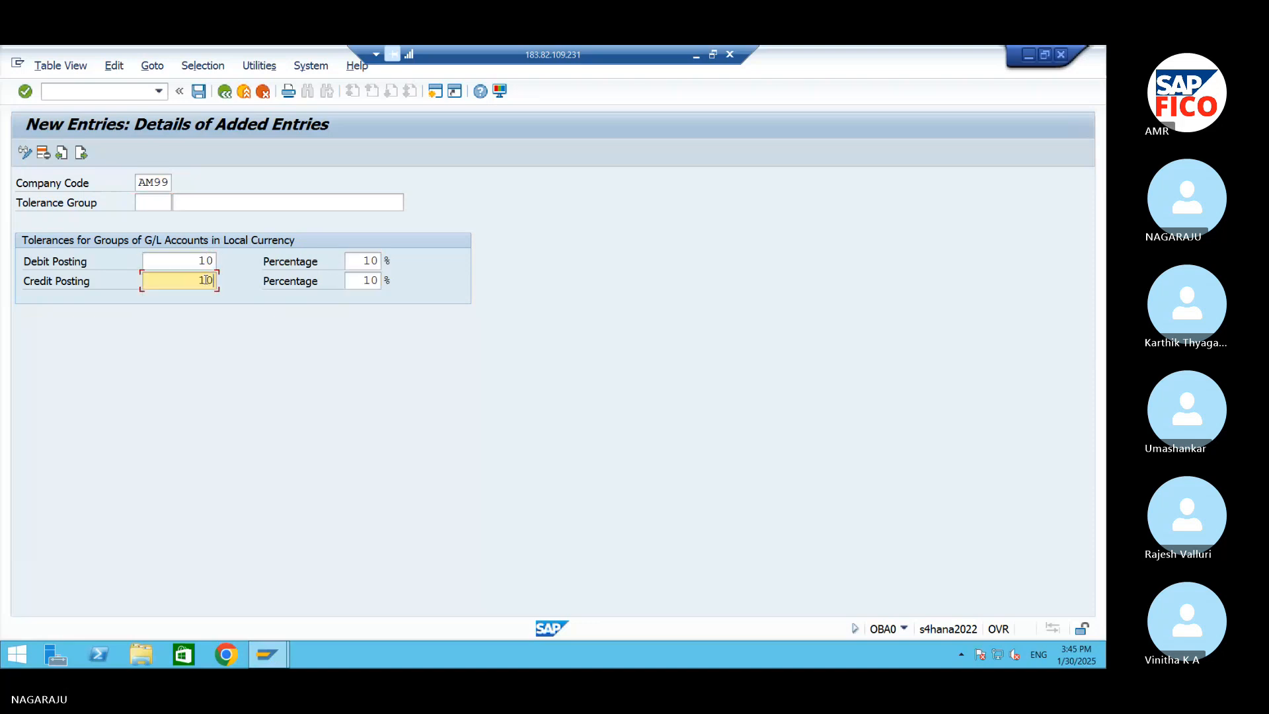
click(199, 91)
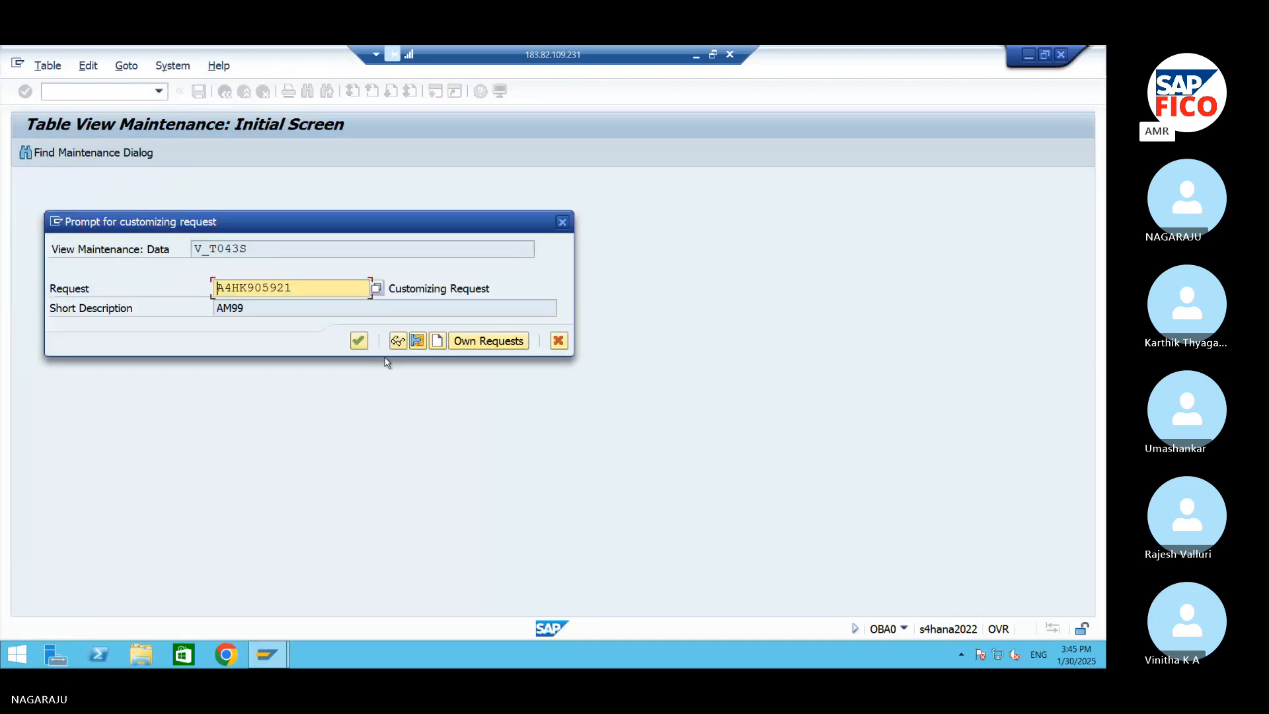
click(359, 342)
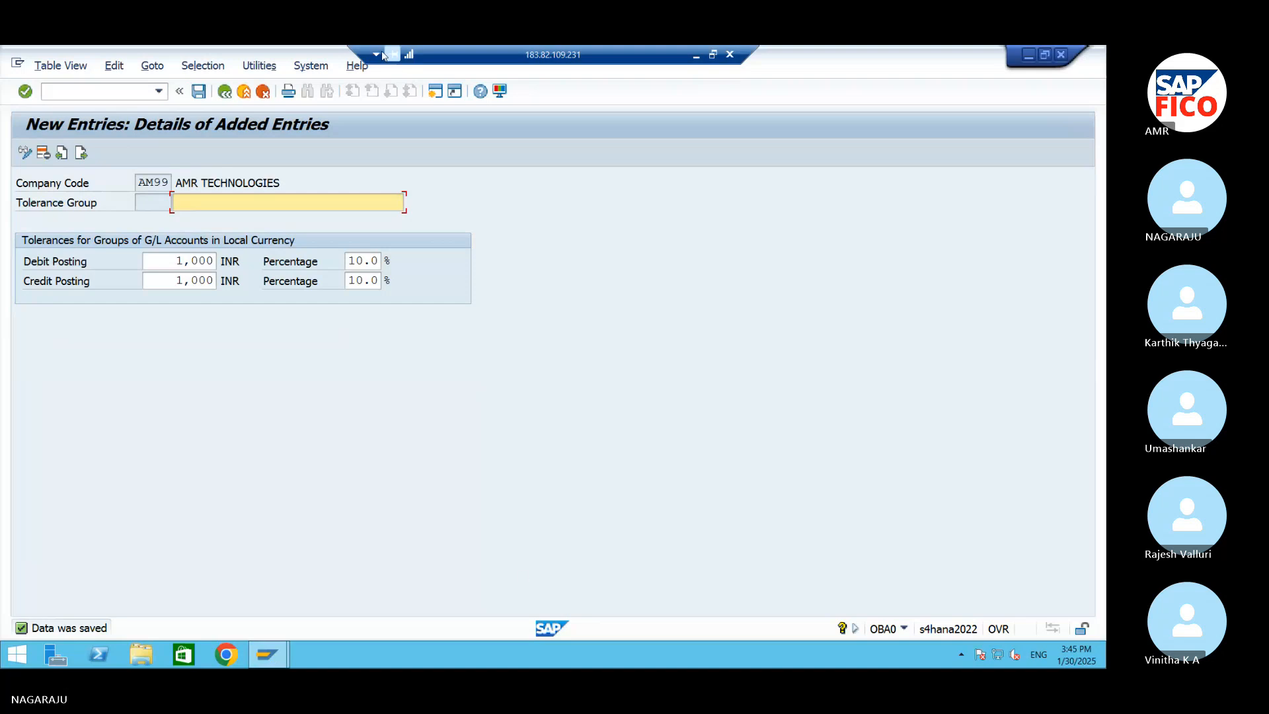
Switch to the Word document and add the line "Define tolerance Group for Employees OBA4" after the OBA0 entry
click(1028, 56)
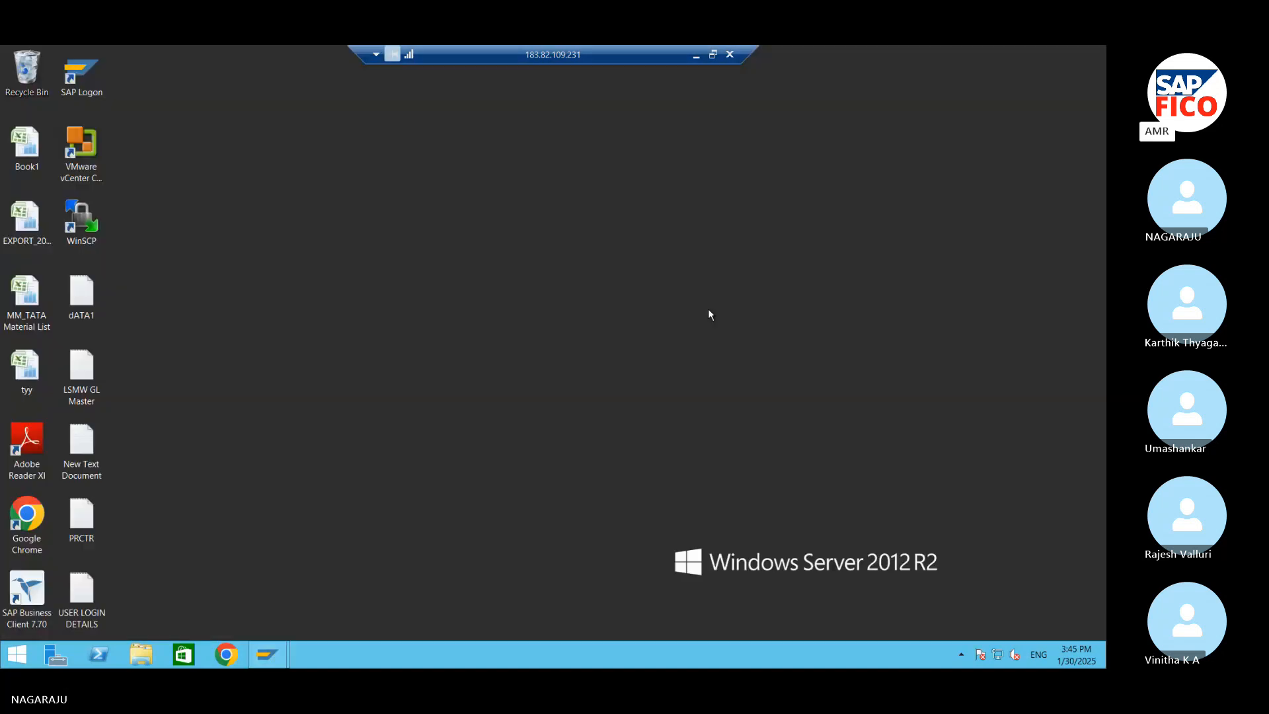
click(696, 54)
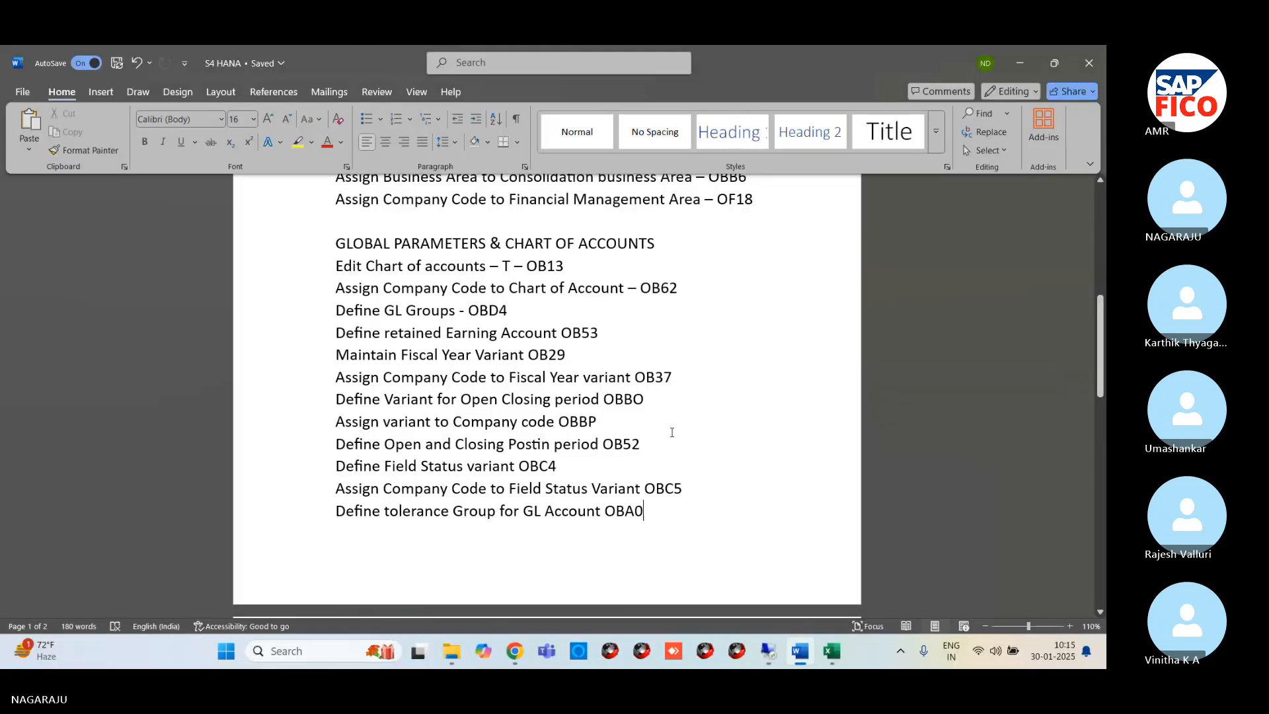
key(ctrl+Return)
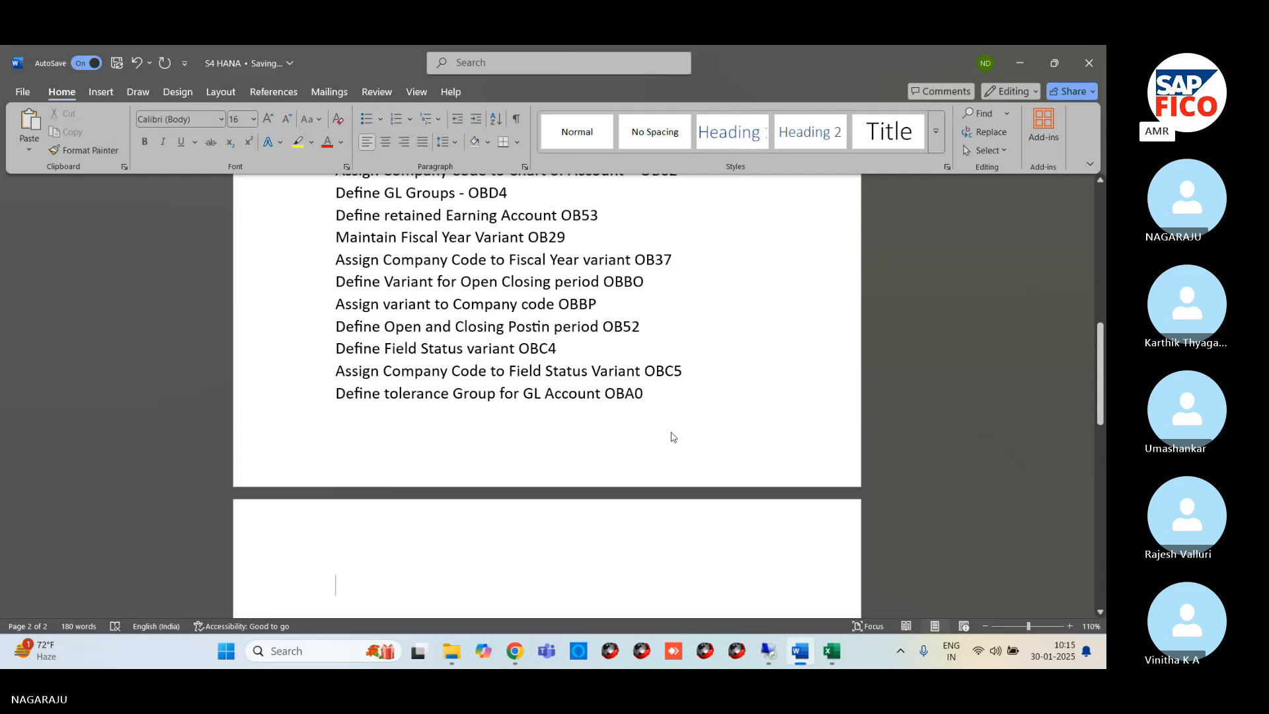
text(dE)
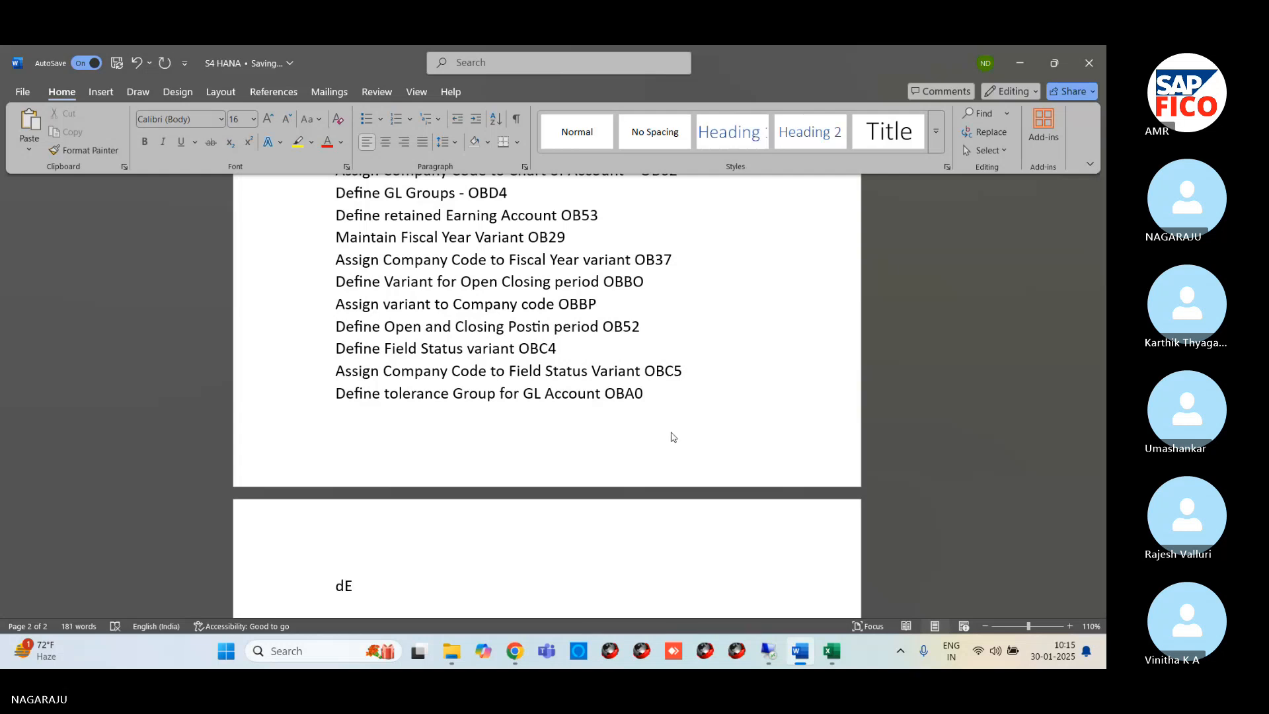
key(BackSpace)
key(BackSpace)
text(Define)
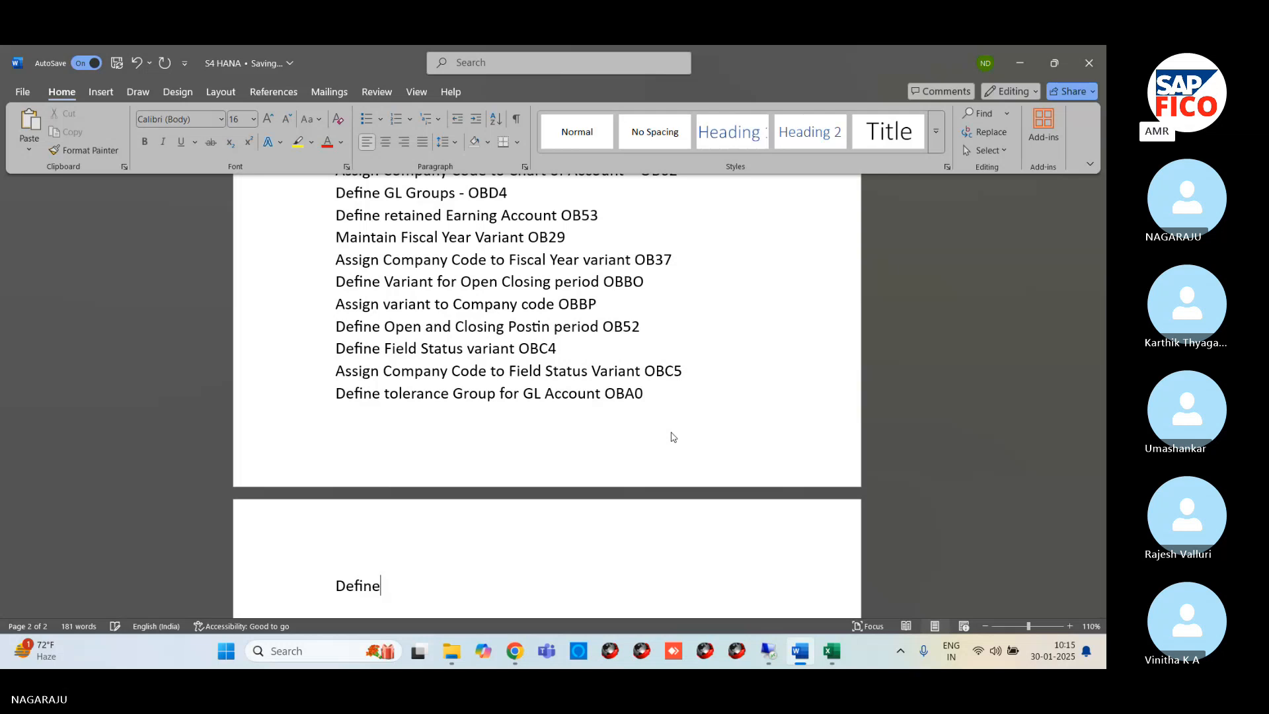
text( tola)
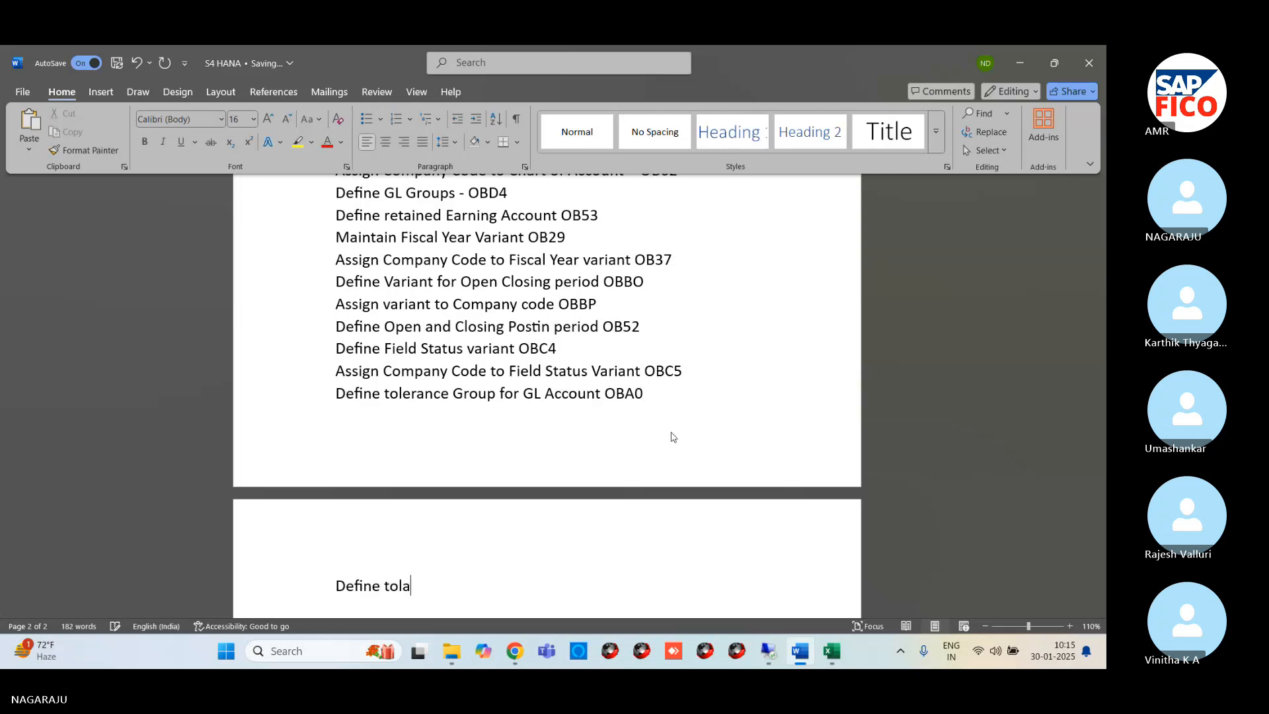
key(BackSpace)
text(erance Group for)
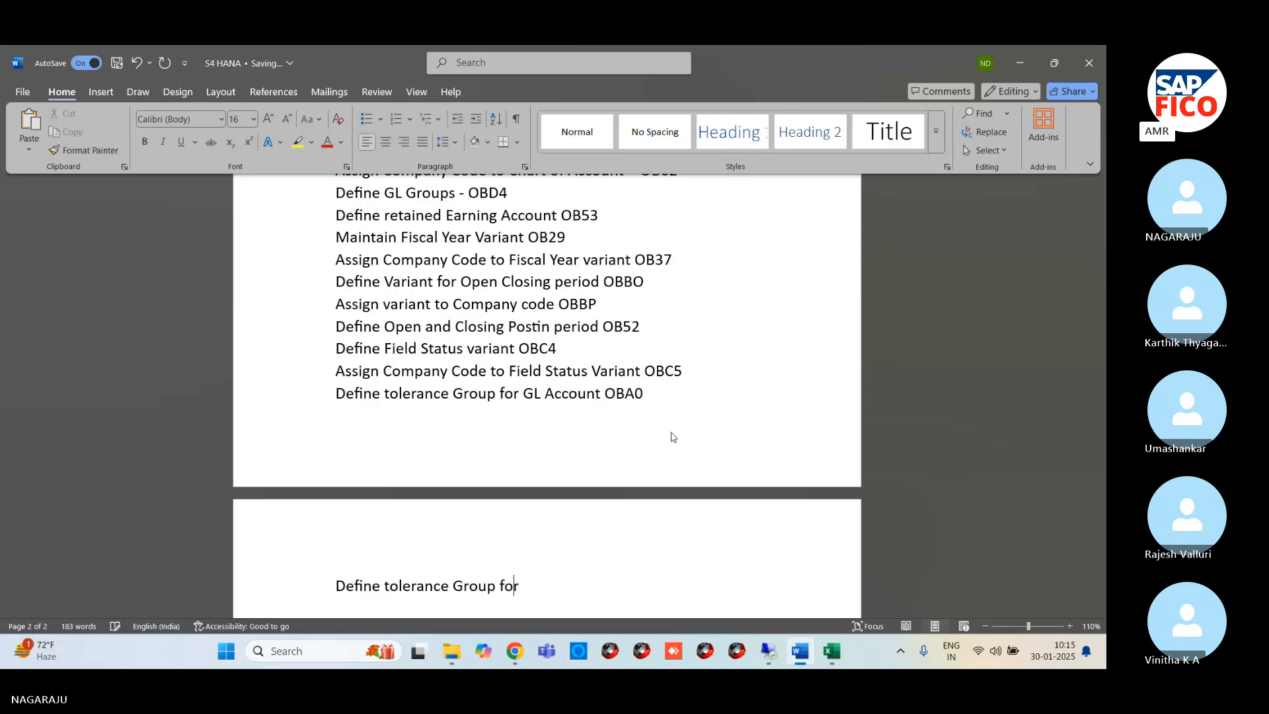
text( Emplo)
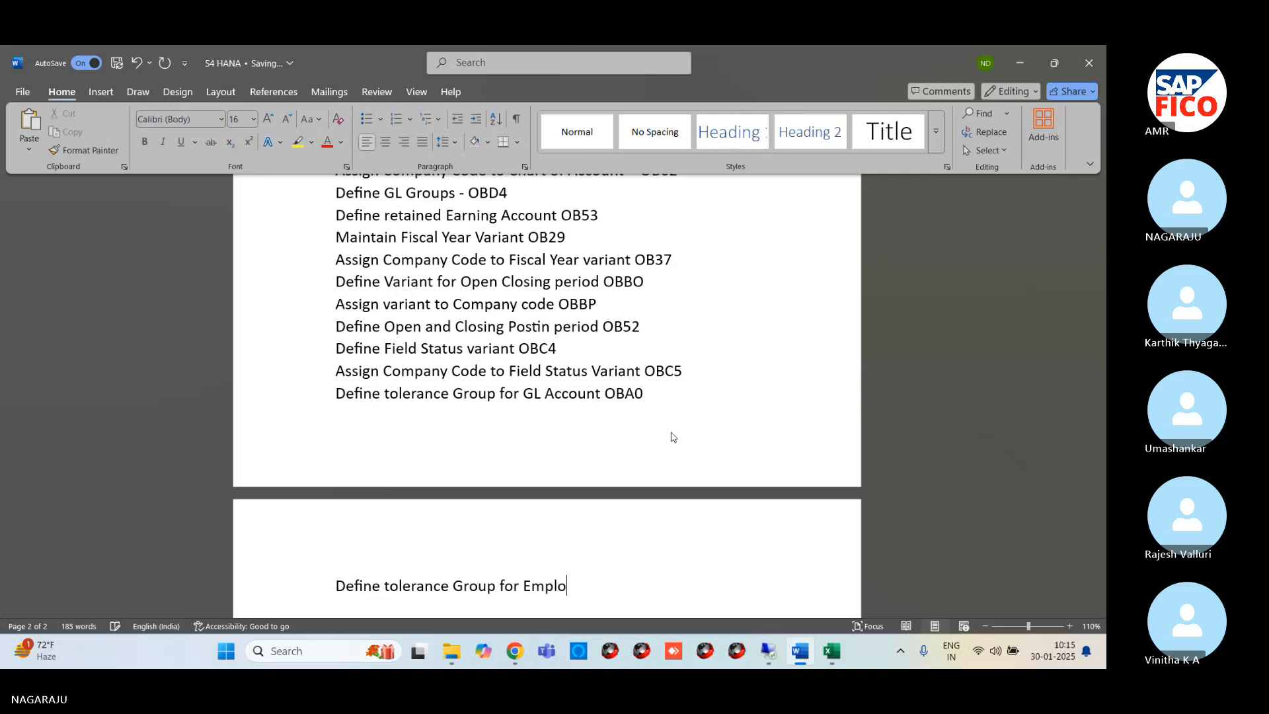
text(yees OBA4)
scroll(711, 438, down, 3)
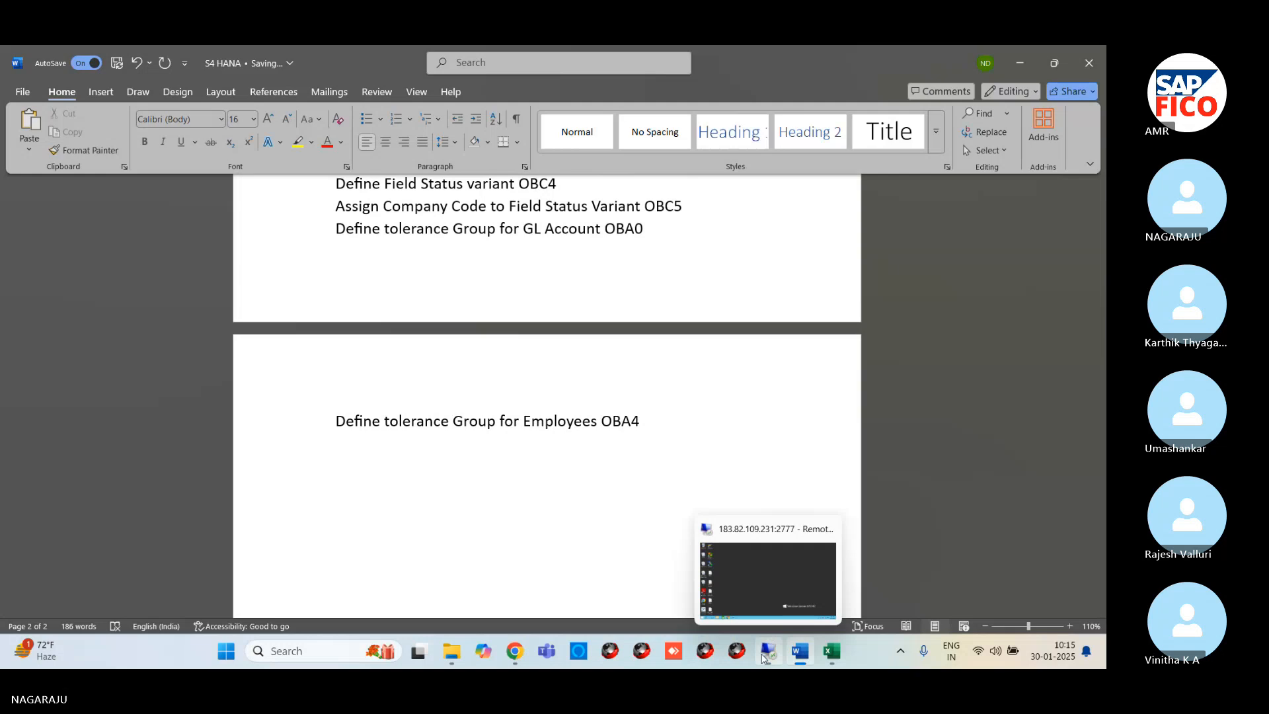
Switch to the remote SAP session and open transaction OBA4 for the employee tolerance groups
click(763, 657)
mouse_move(268, 655)
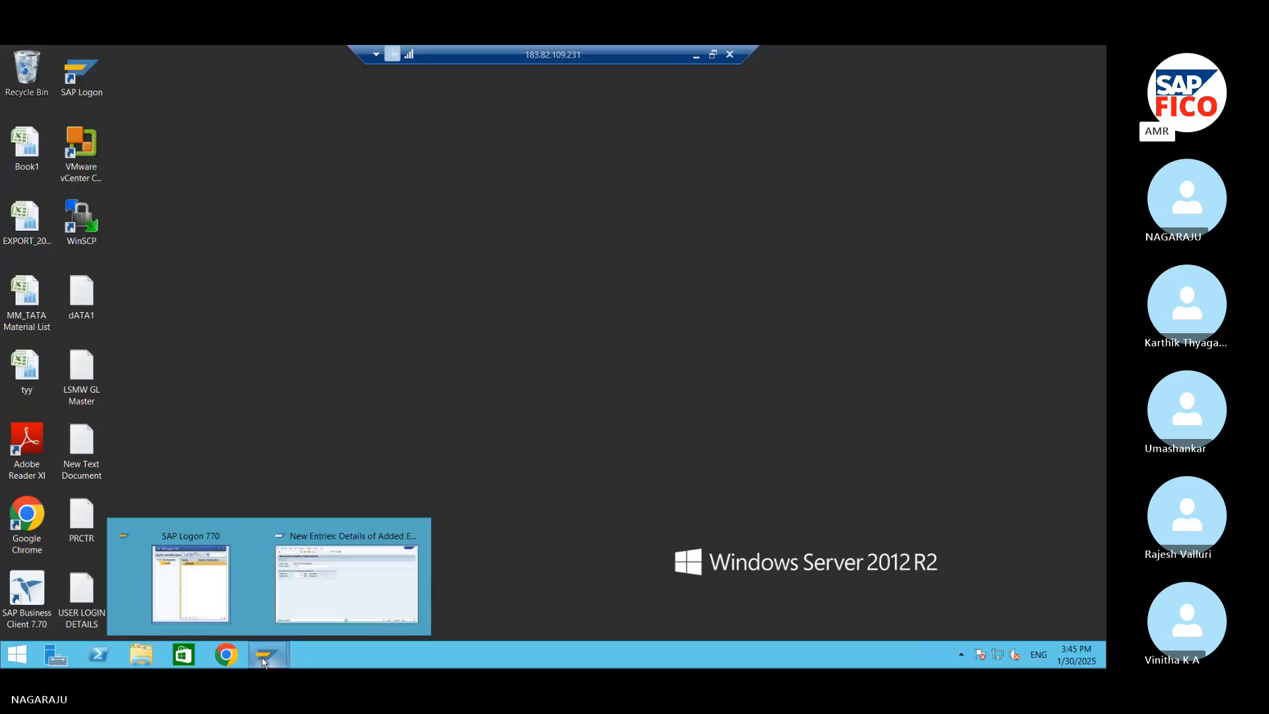
click(292, 620)
click(101, 94)
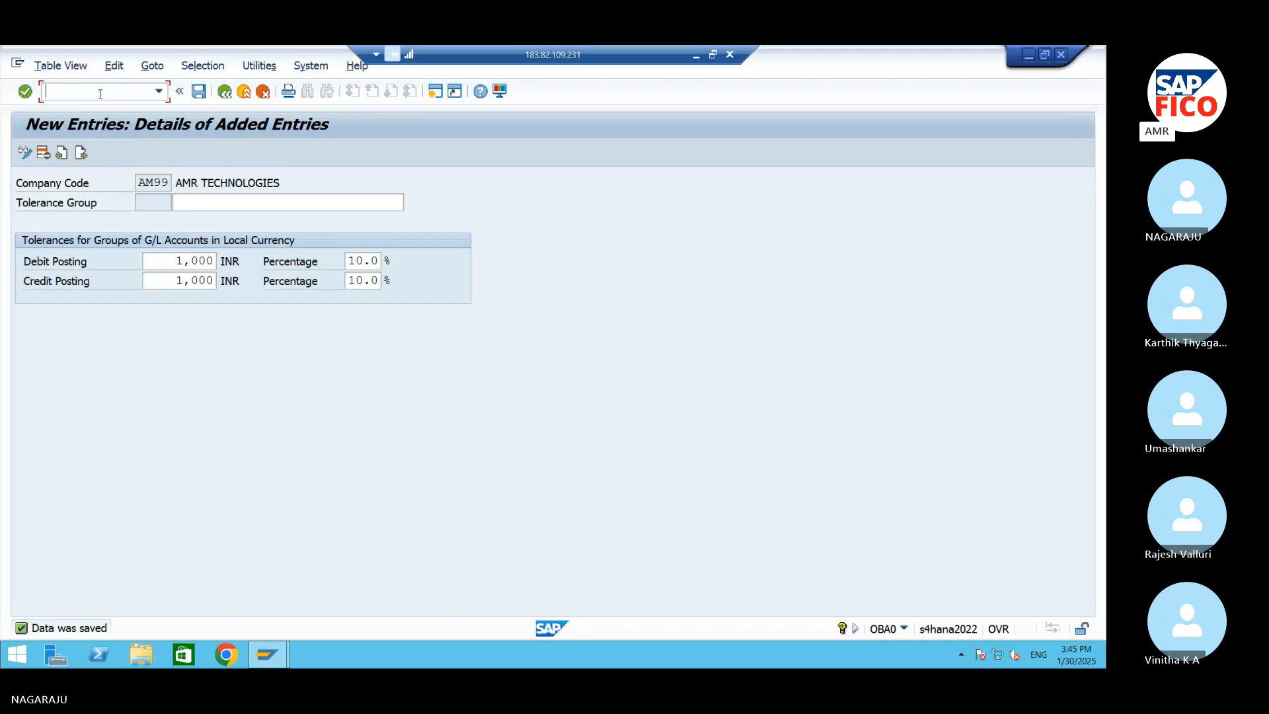
text(/NOBA4)
key(Return)
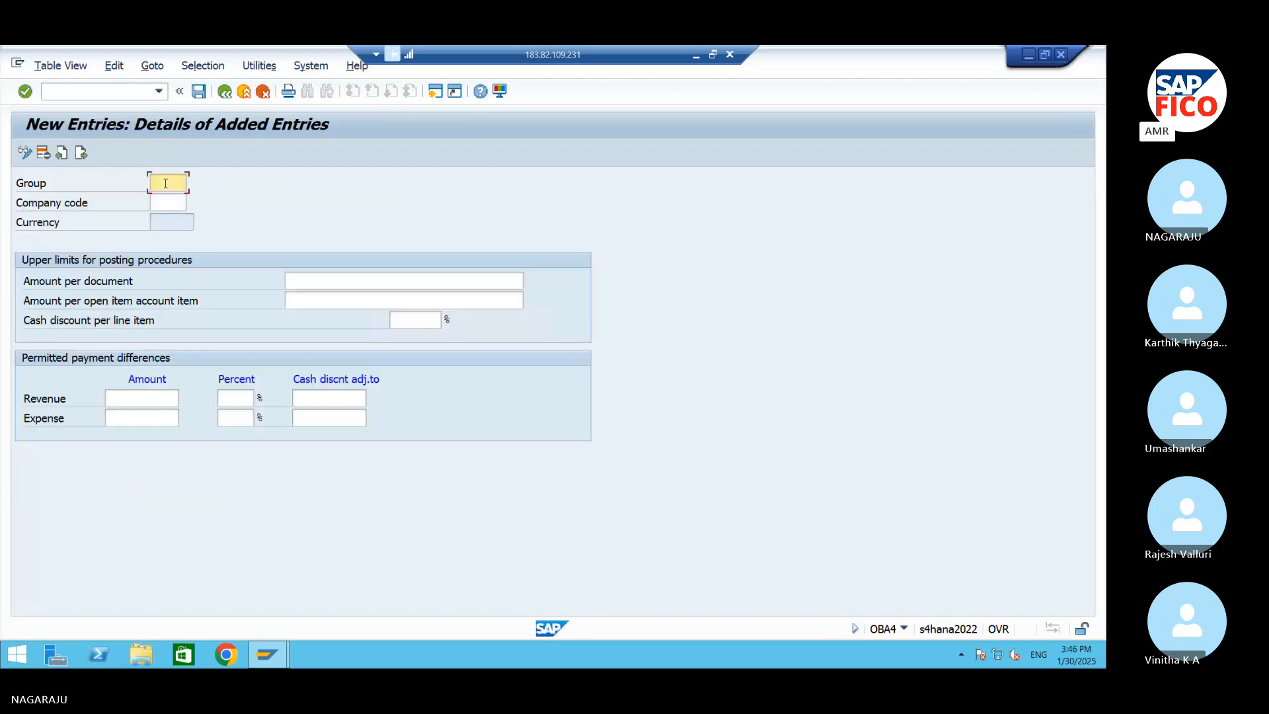
text(AM99)
key(BackSpace)
key(BackSpace)
key(BackSpace)
key(BackSpace)
Assign company code AM99 to the new employee tolerance entry
click(170, 202)
text(A)
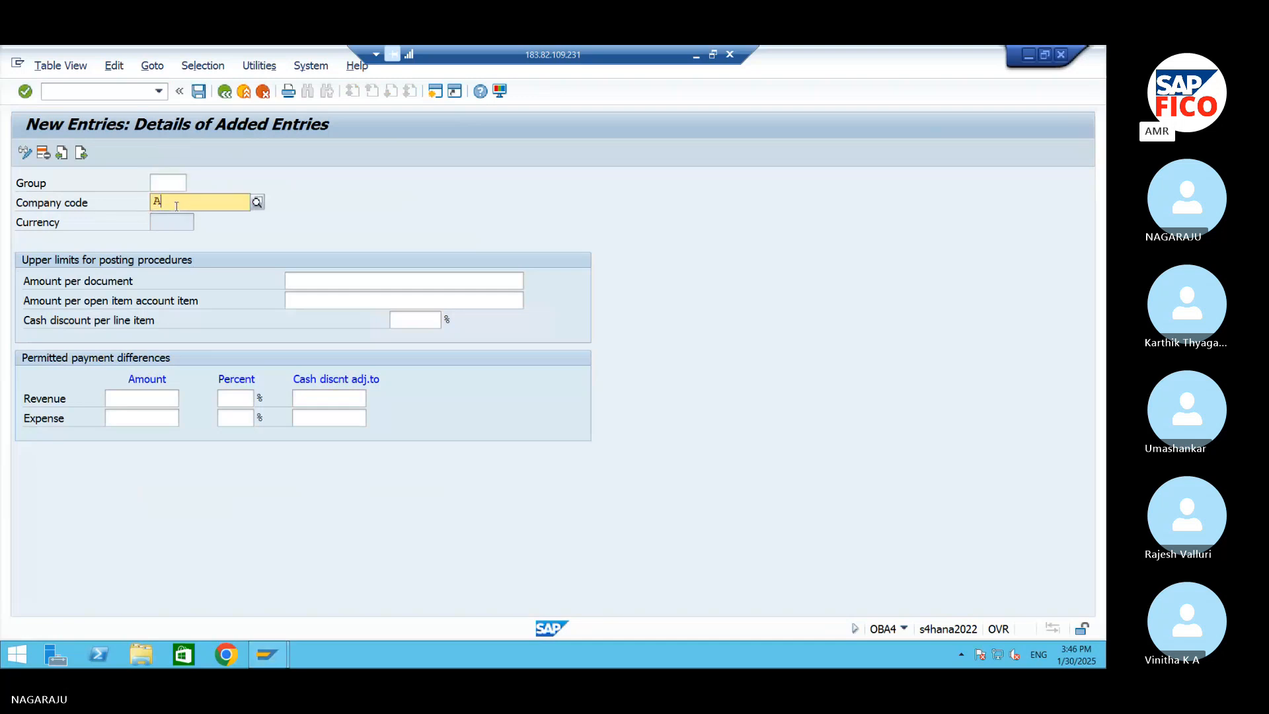
text(M99)
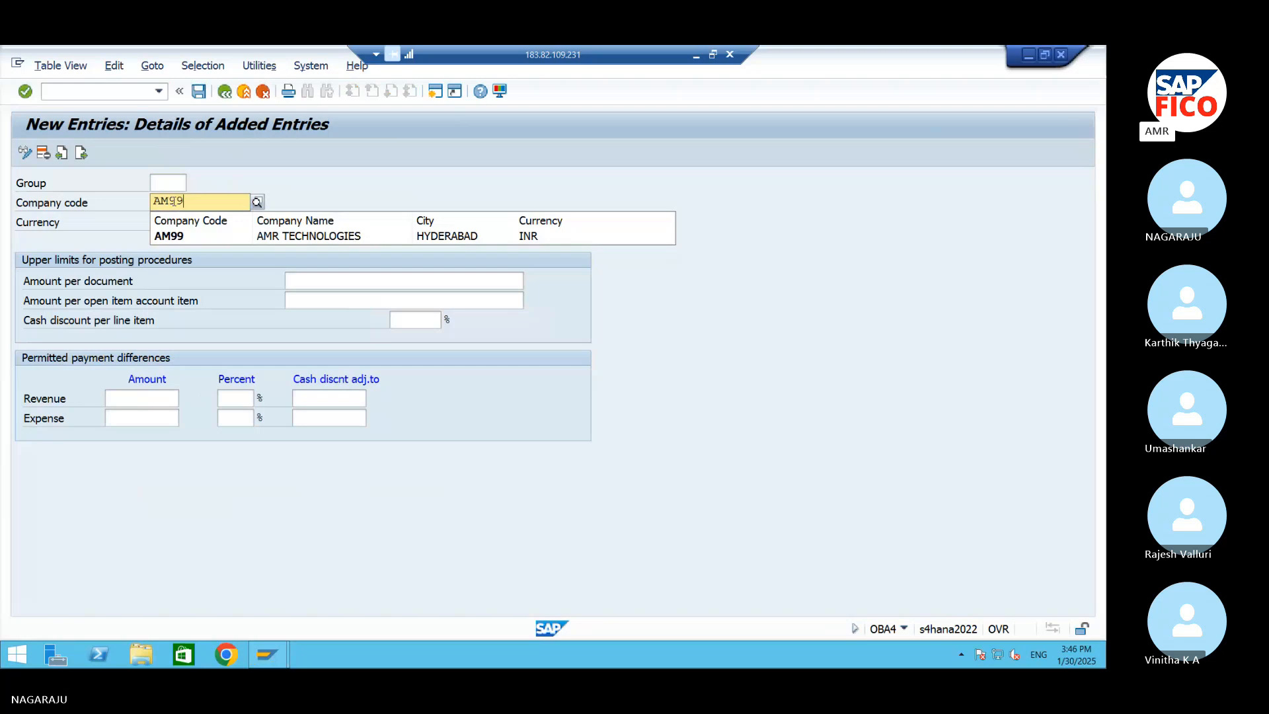
click(180, 237)
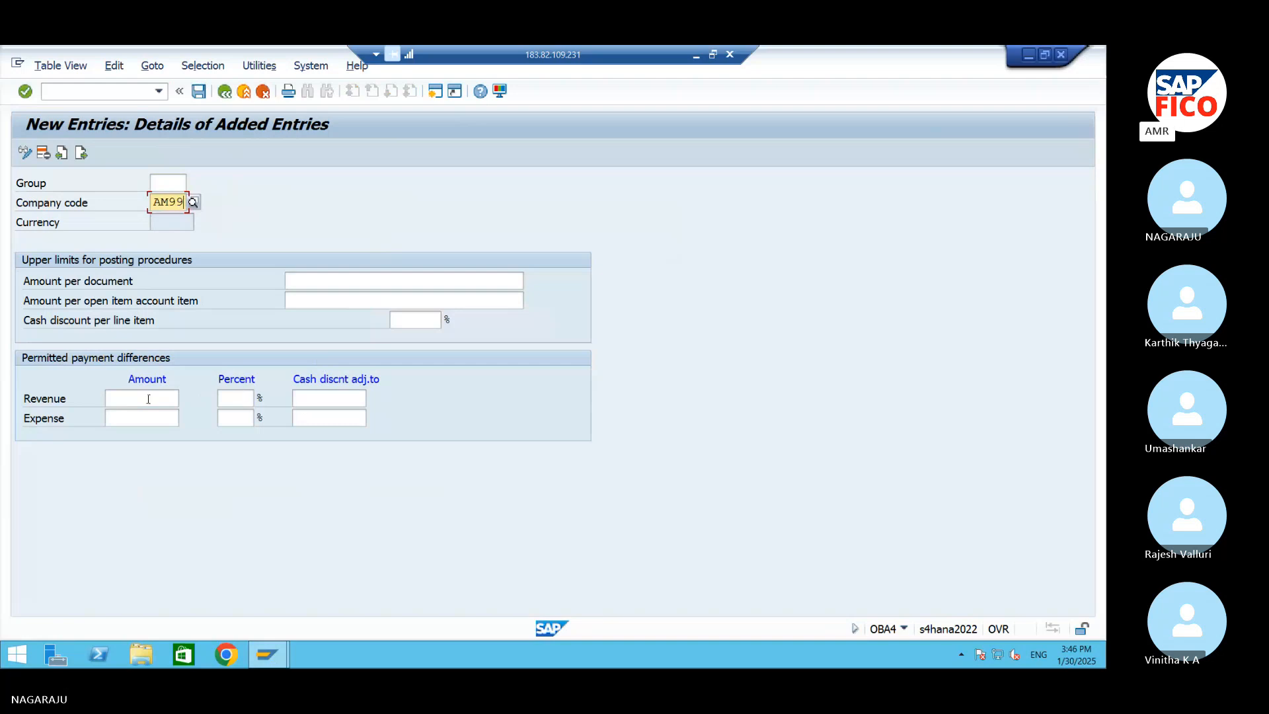
click(309, 281)
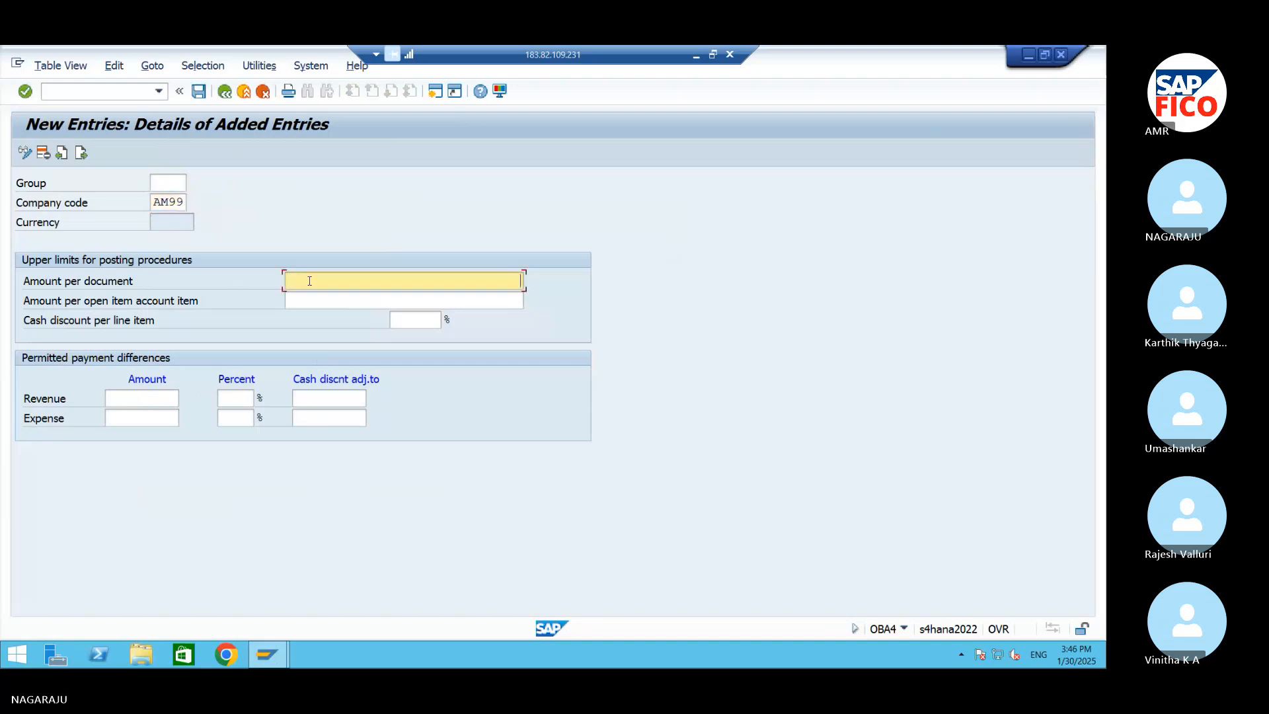
text(99999)
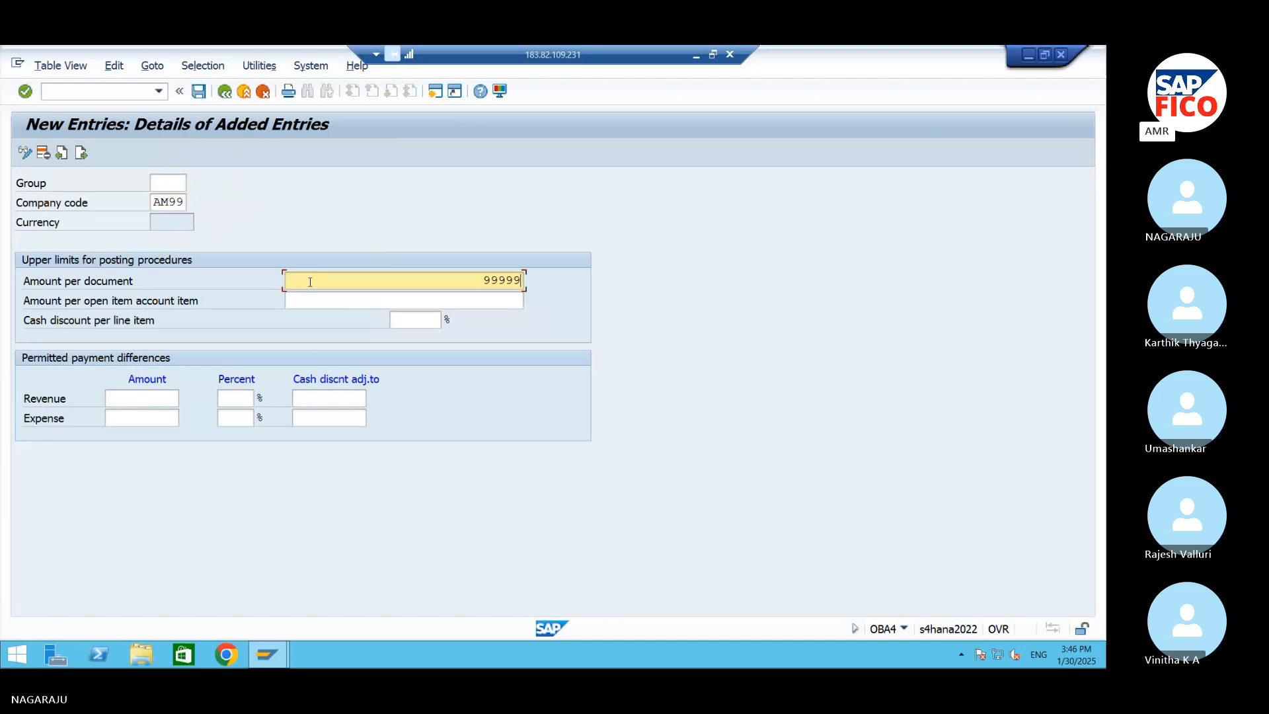
text(9999)
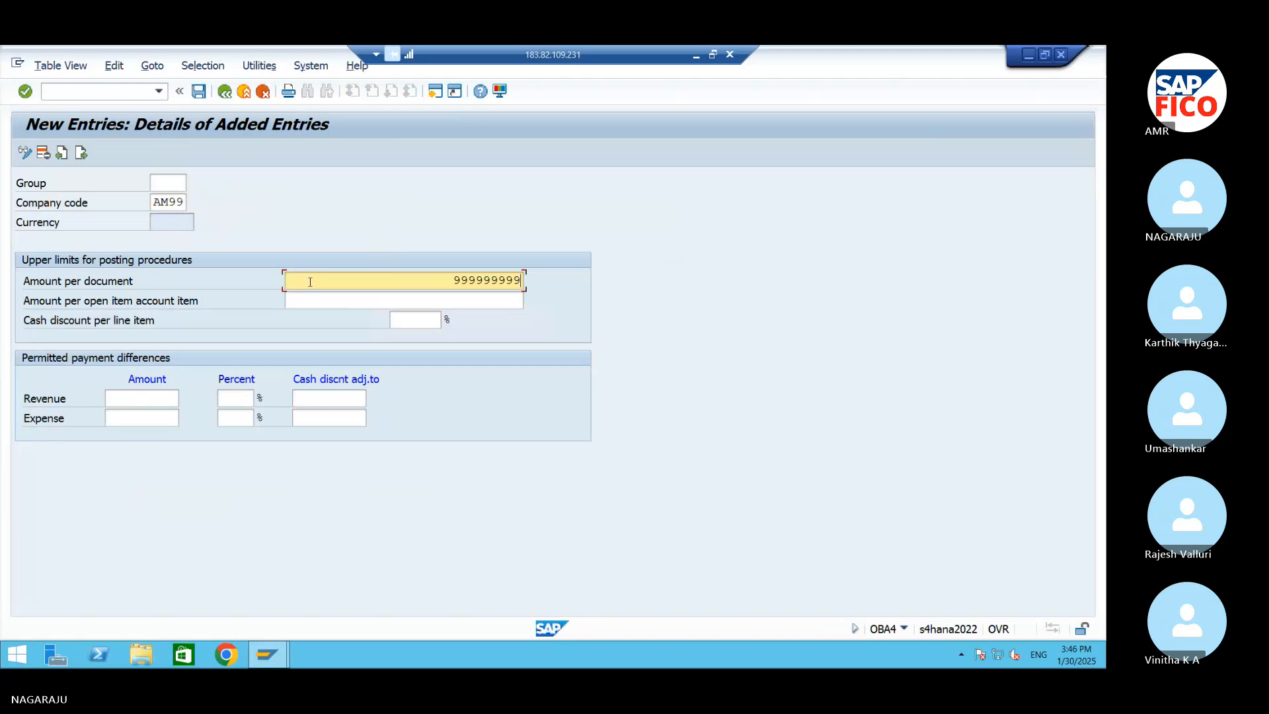
text(9)
key(Tab)
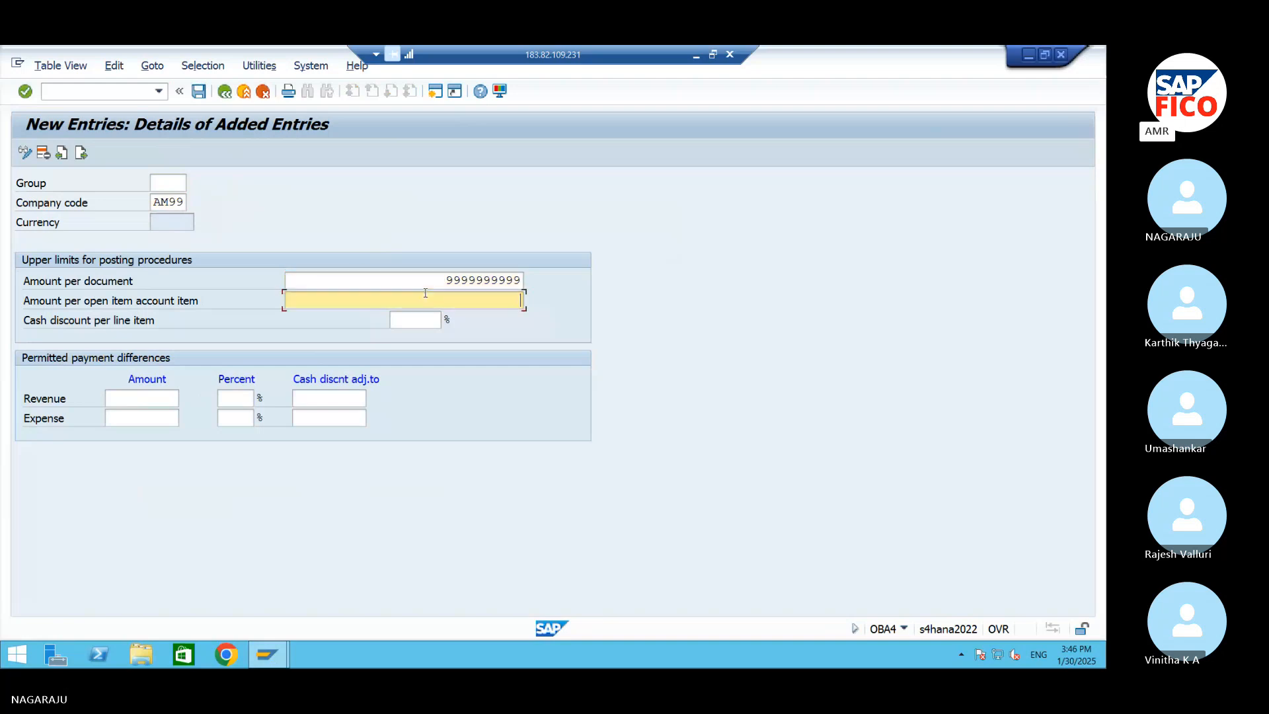
text(9999999999)
click(415, 320)
text(1)
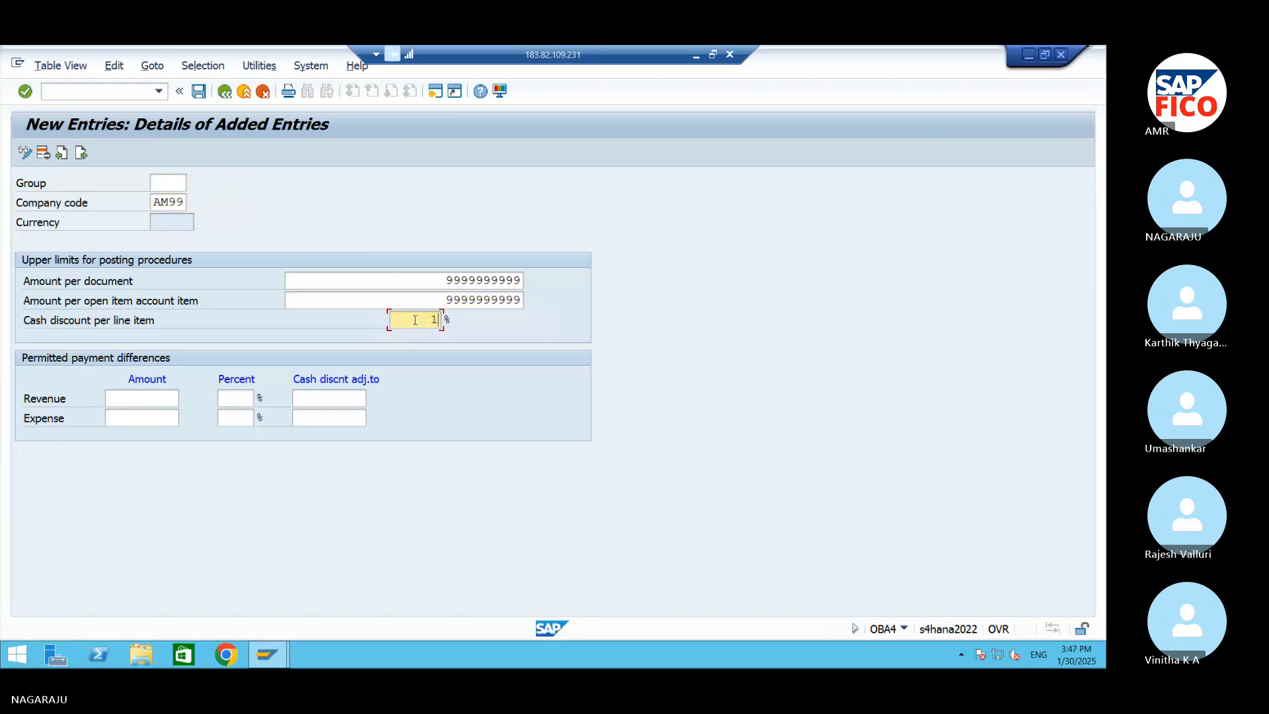
text(0)
Set the permitted payment differences for revenue and expense to amount 10 and 10 percent, and save the entry
click(173, 399)
text(10)
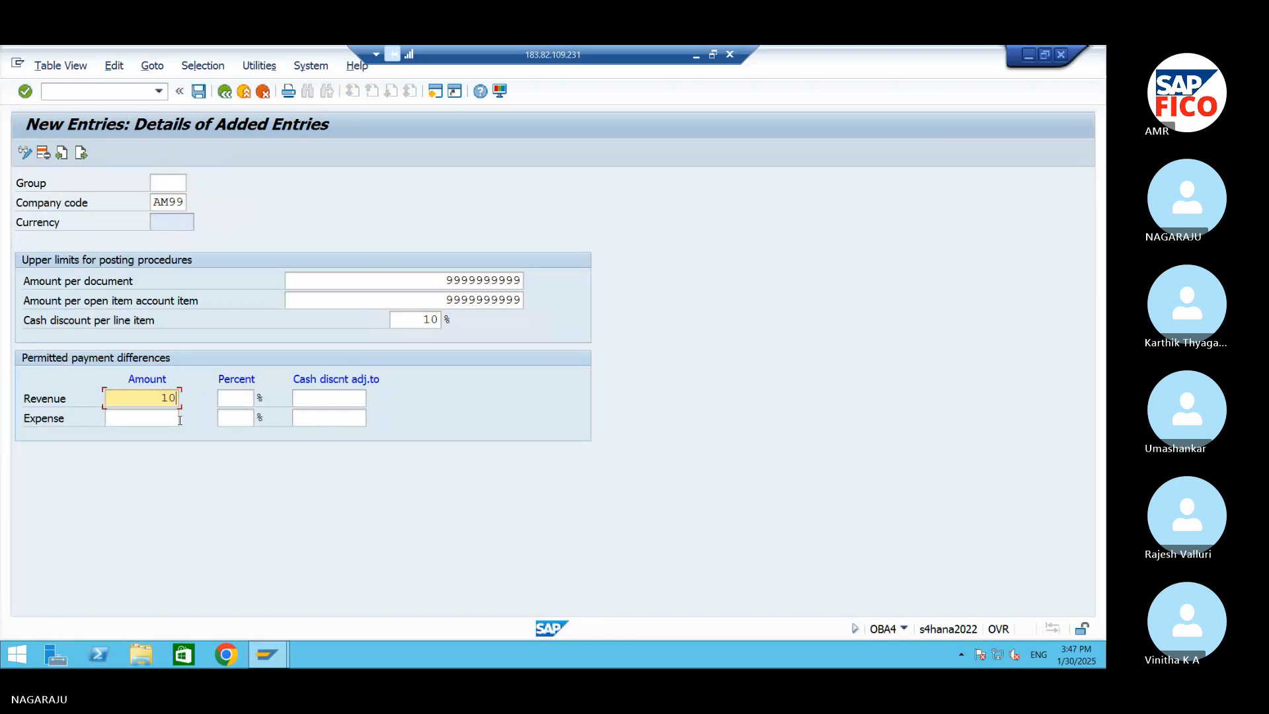
click(147, 416)
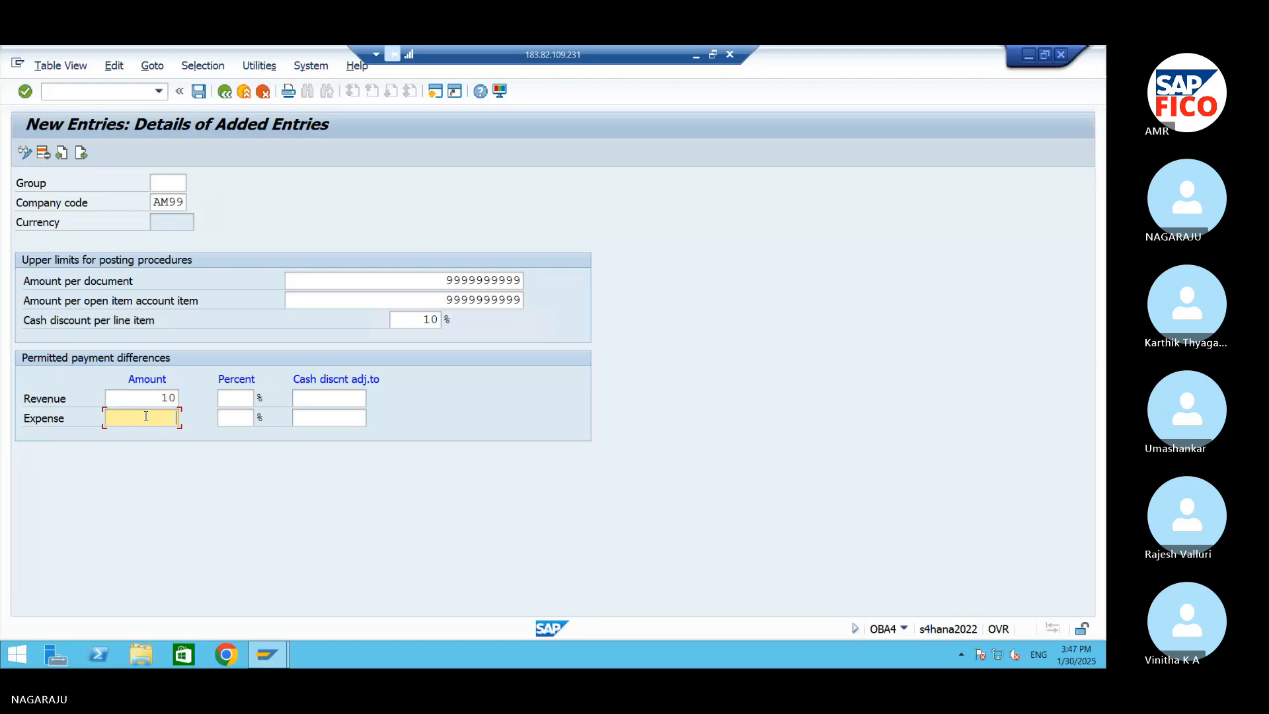
text(10)
click(226, 399)
text(10)
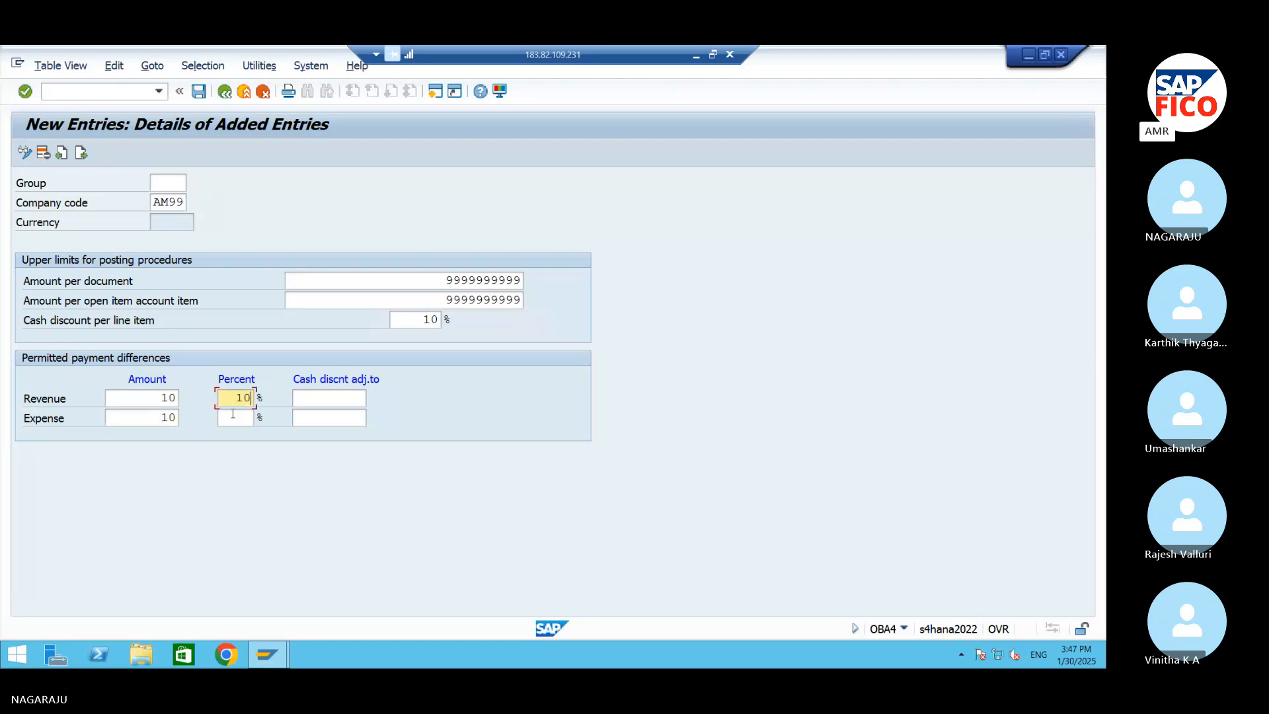
click(232, 414)
text(10)
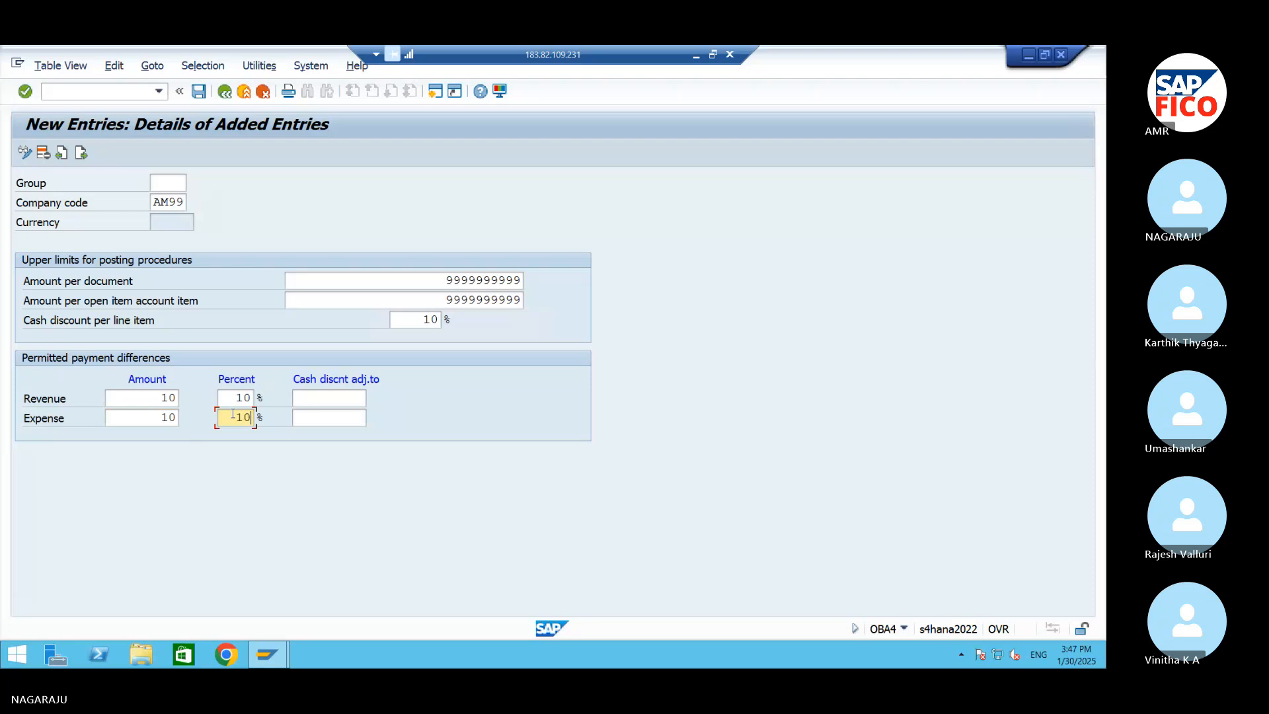
click(316, 400)
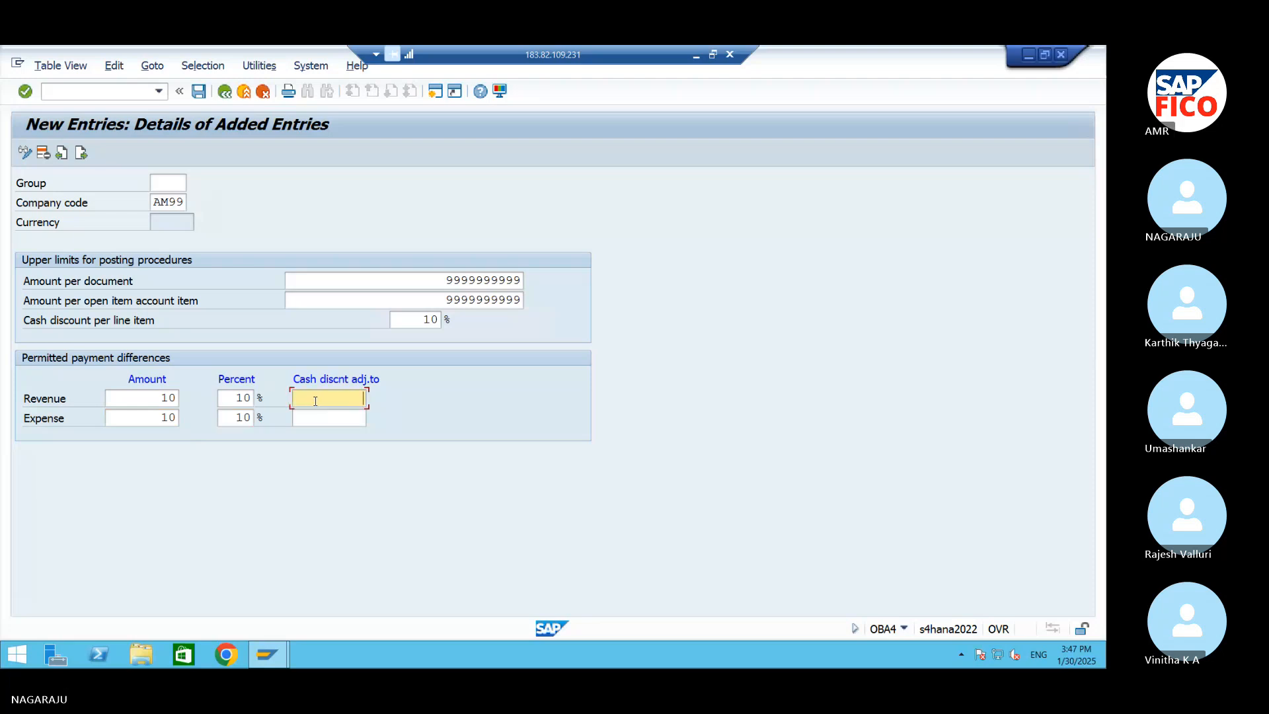
click(199, 93)
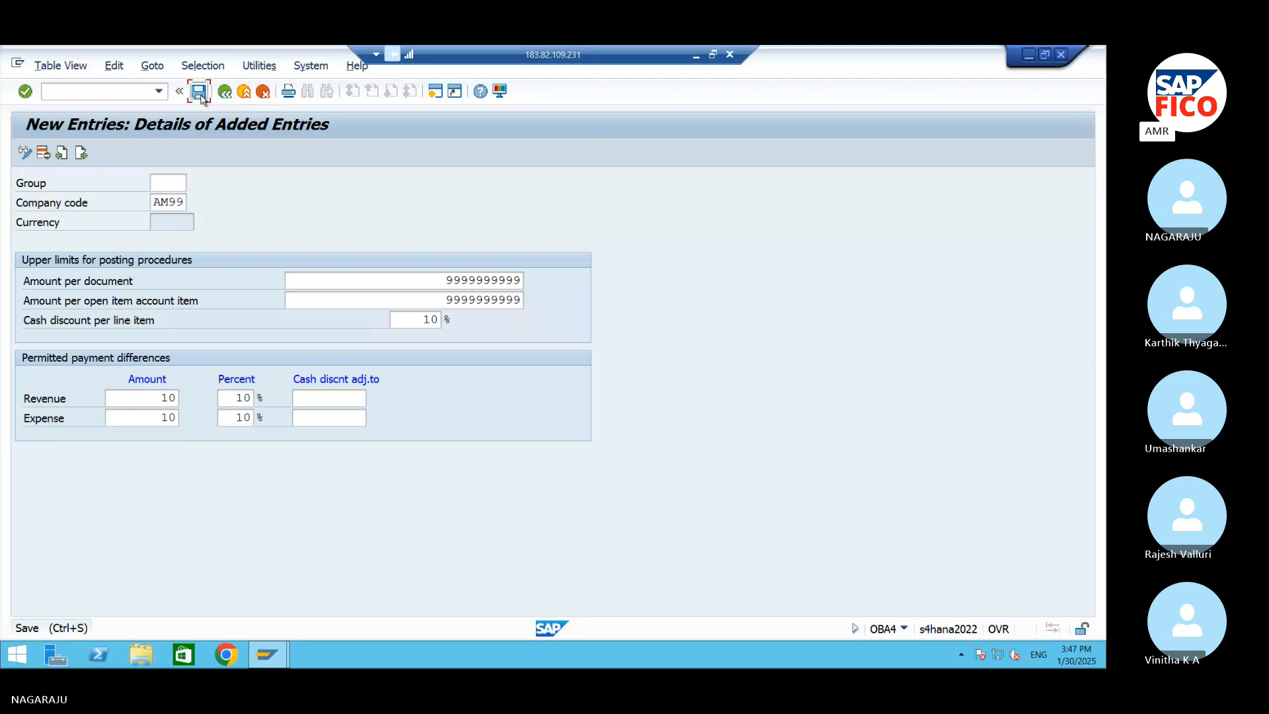
key(Return)
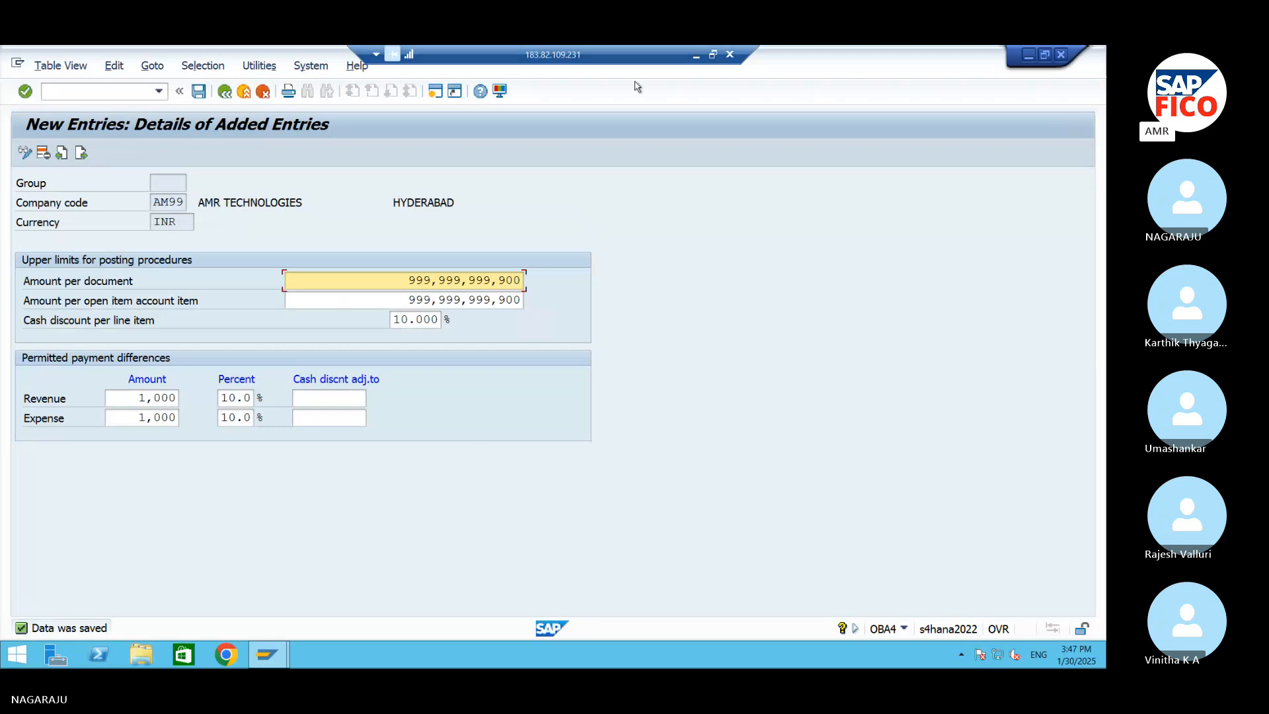
Switch to the Word document and add the line "Assign User to Tolerance Group OB57" below the employee tolerance entry, with spelling corrected
click(697, 53)
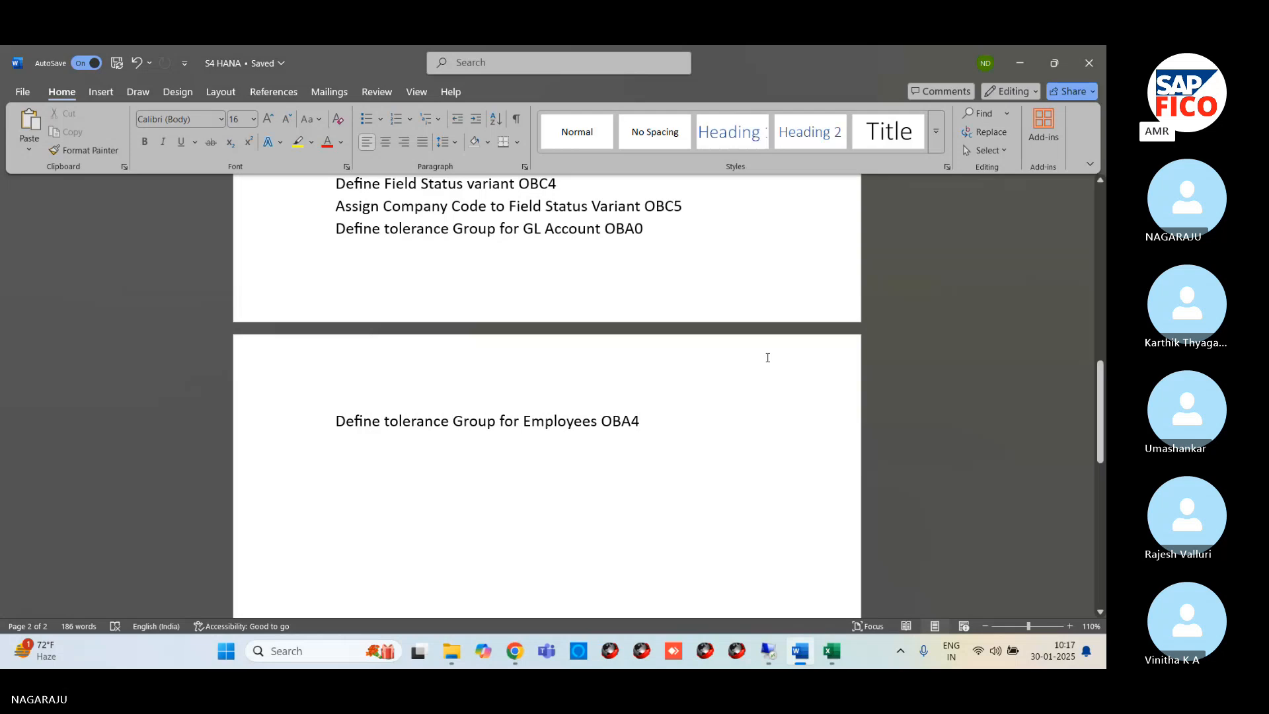
key(Return)
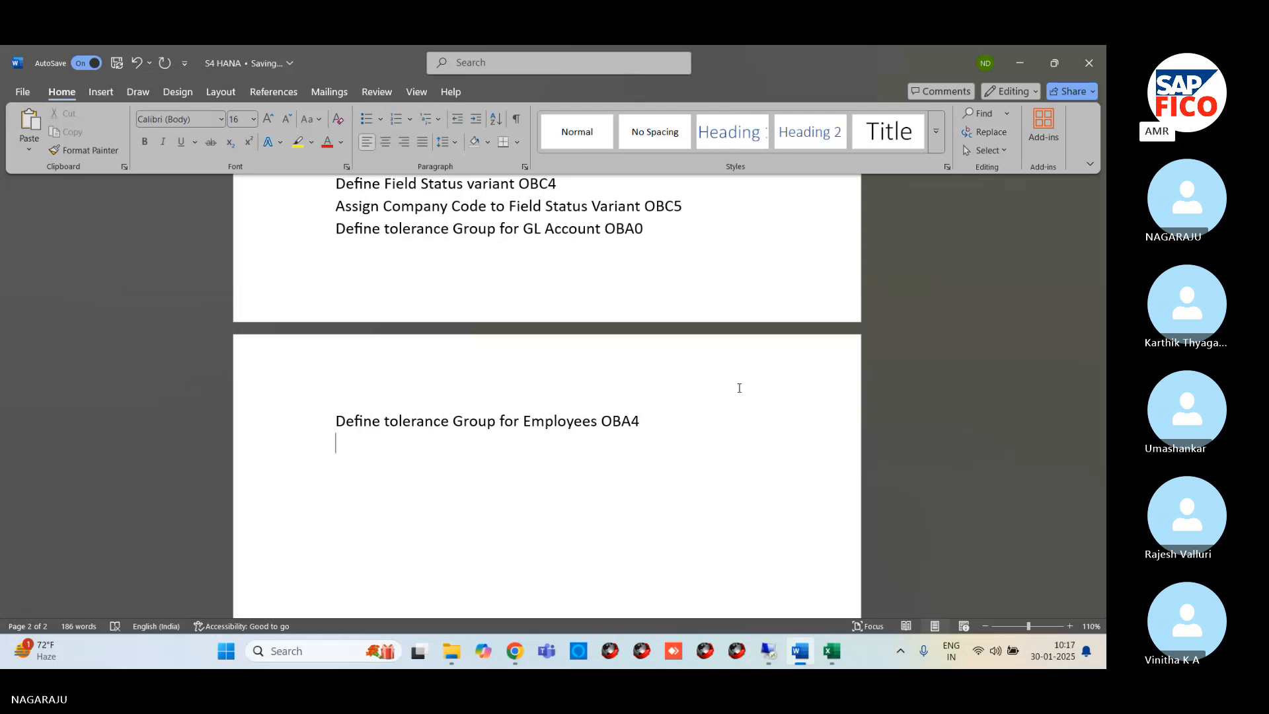
text(SA)
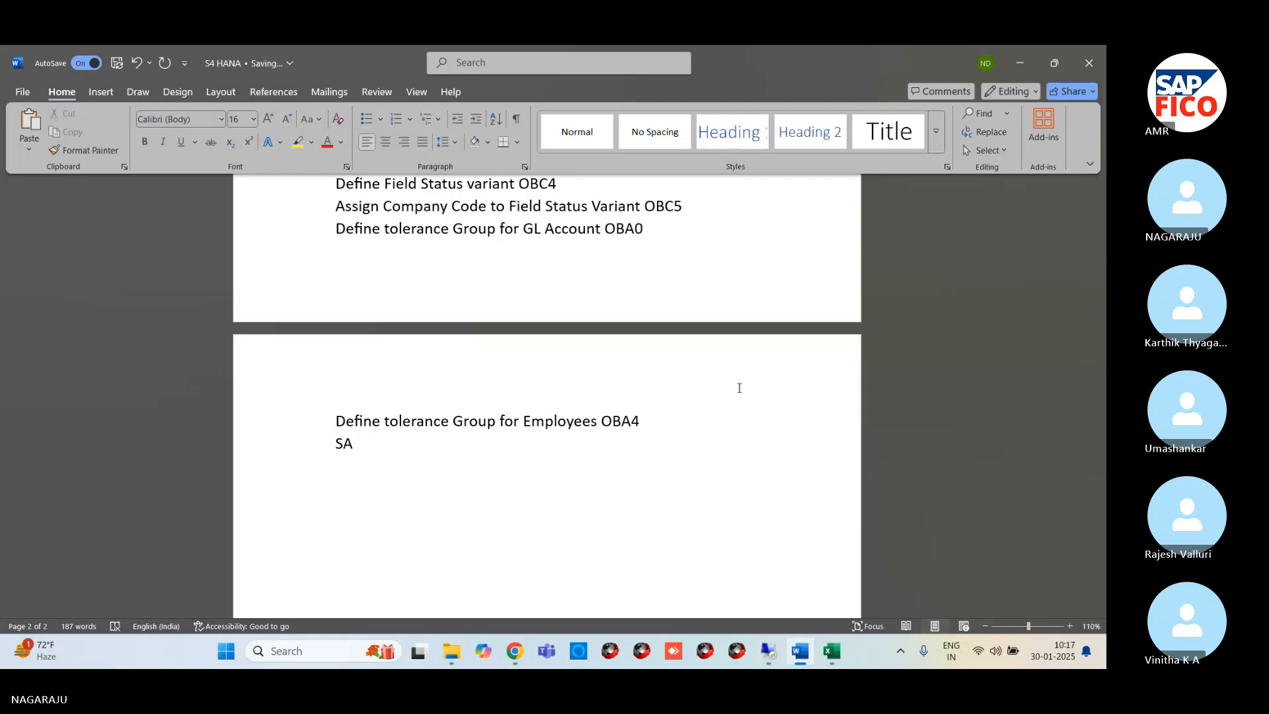
key(BackSpace)
key(BackSpace)
text(Assign u)
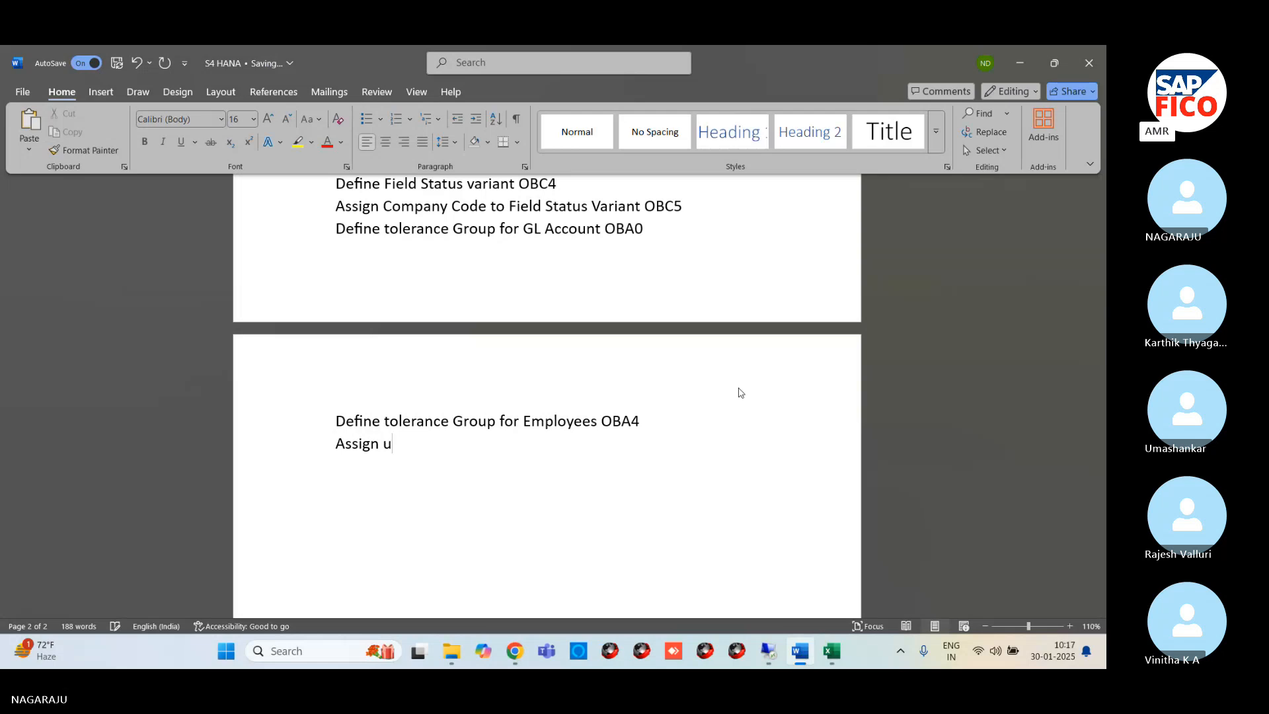
key(BackSpace)
text(User)
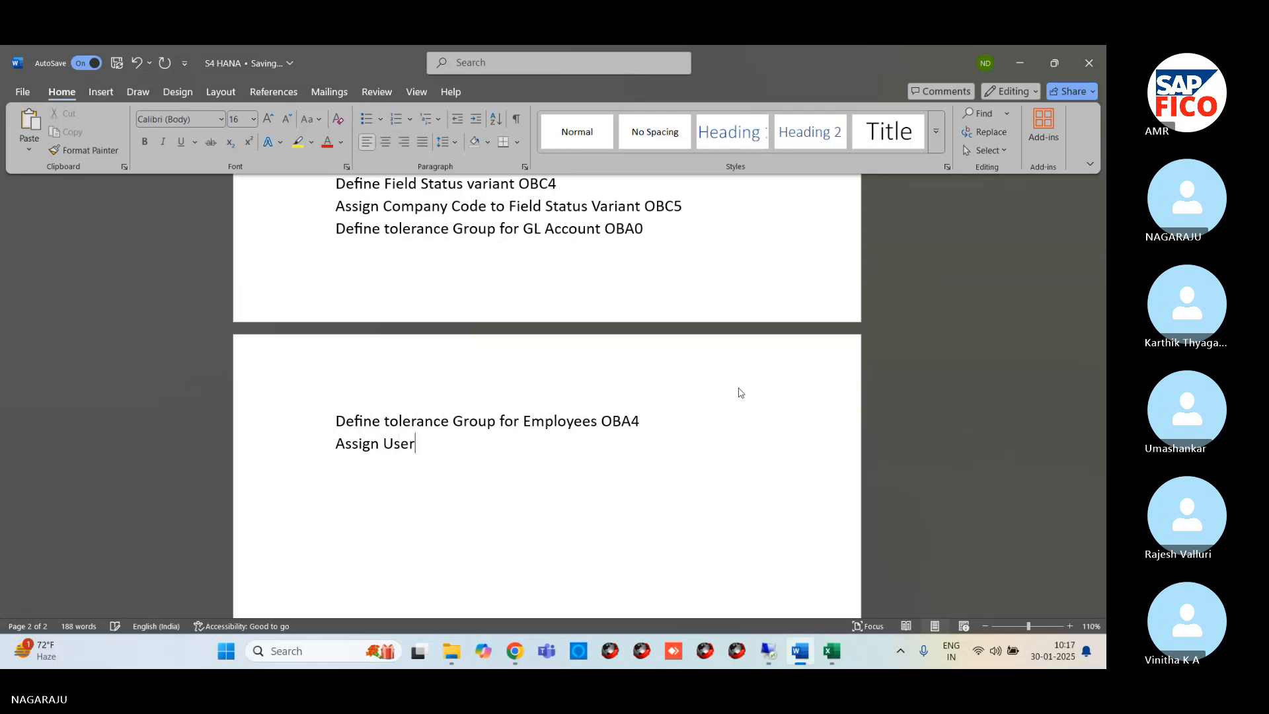
text( to T)
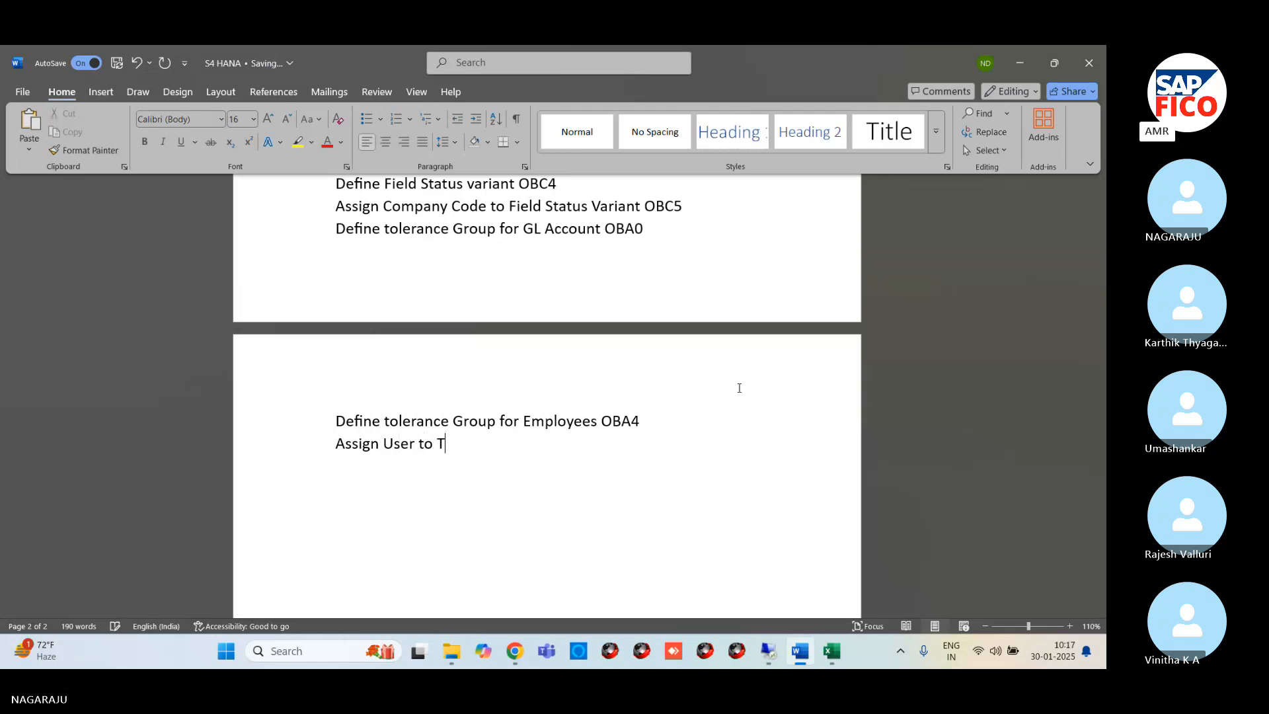
text(olarance )
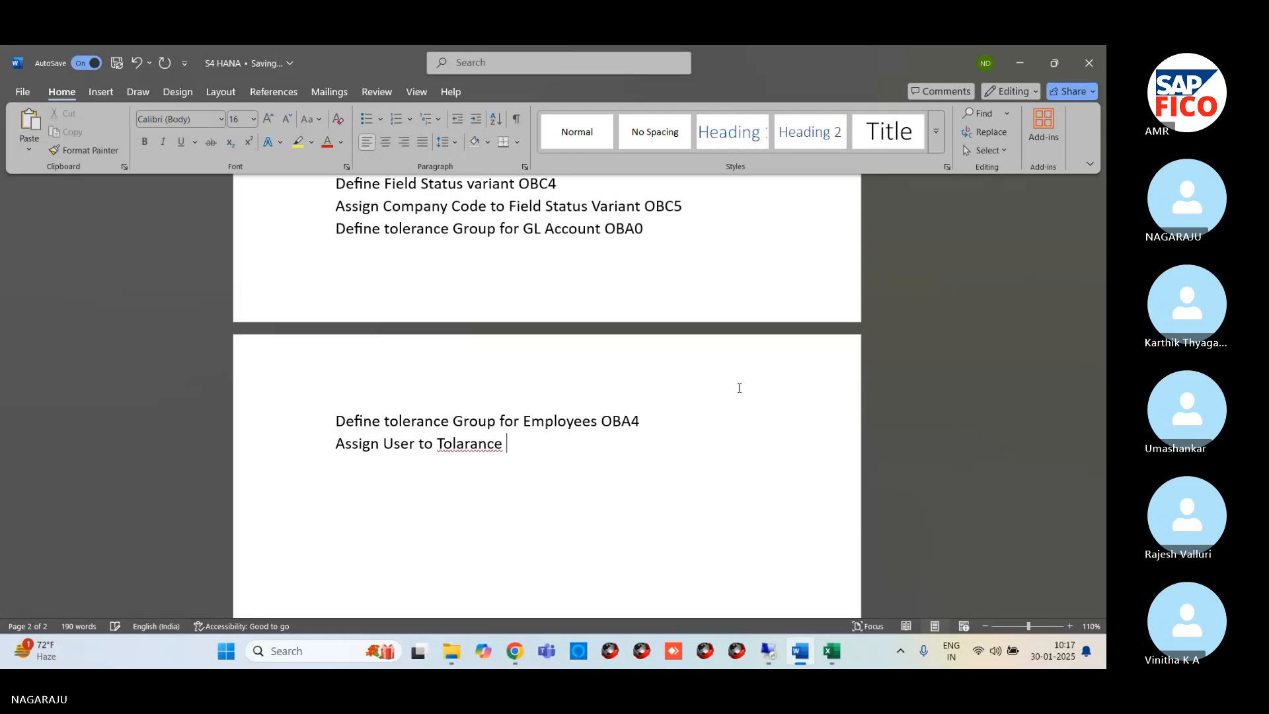
text(Group OB57)
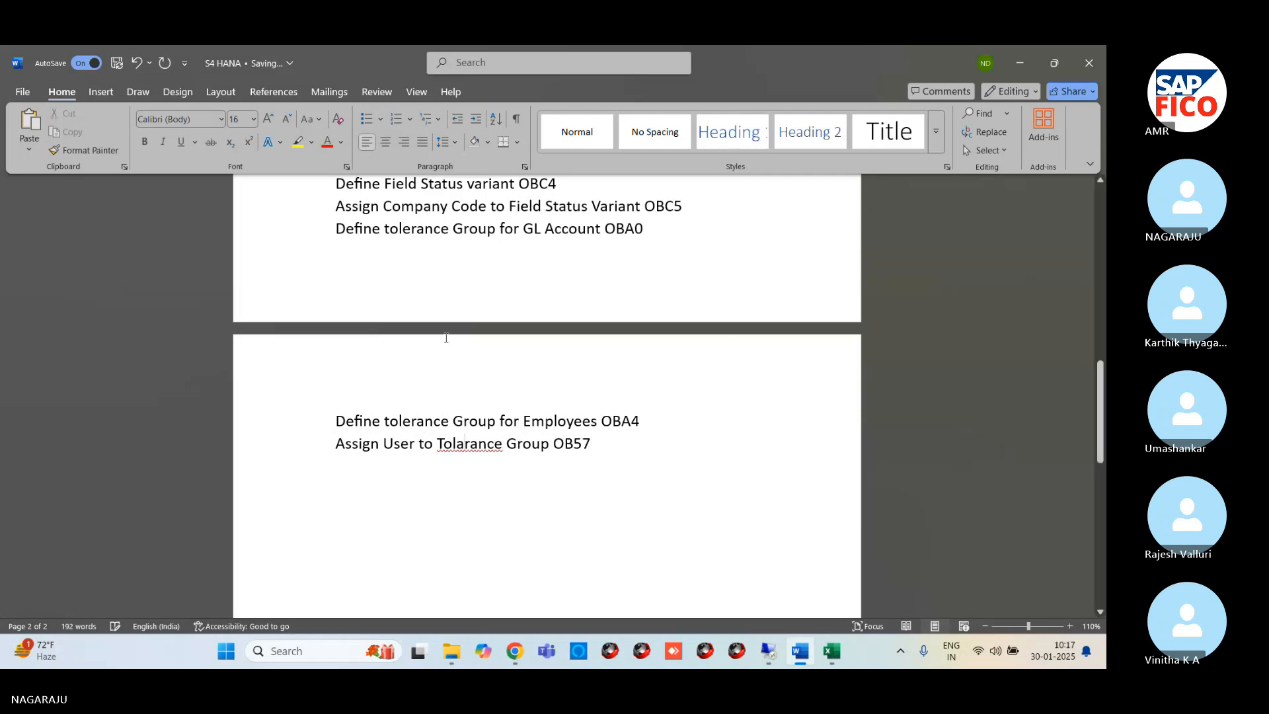
right_click(484, 449)
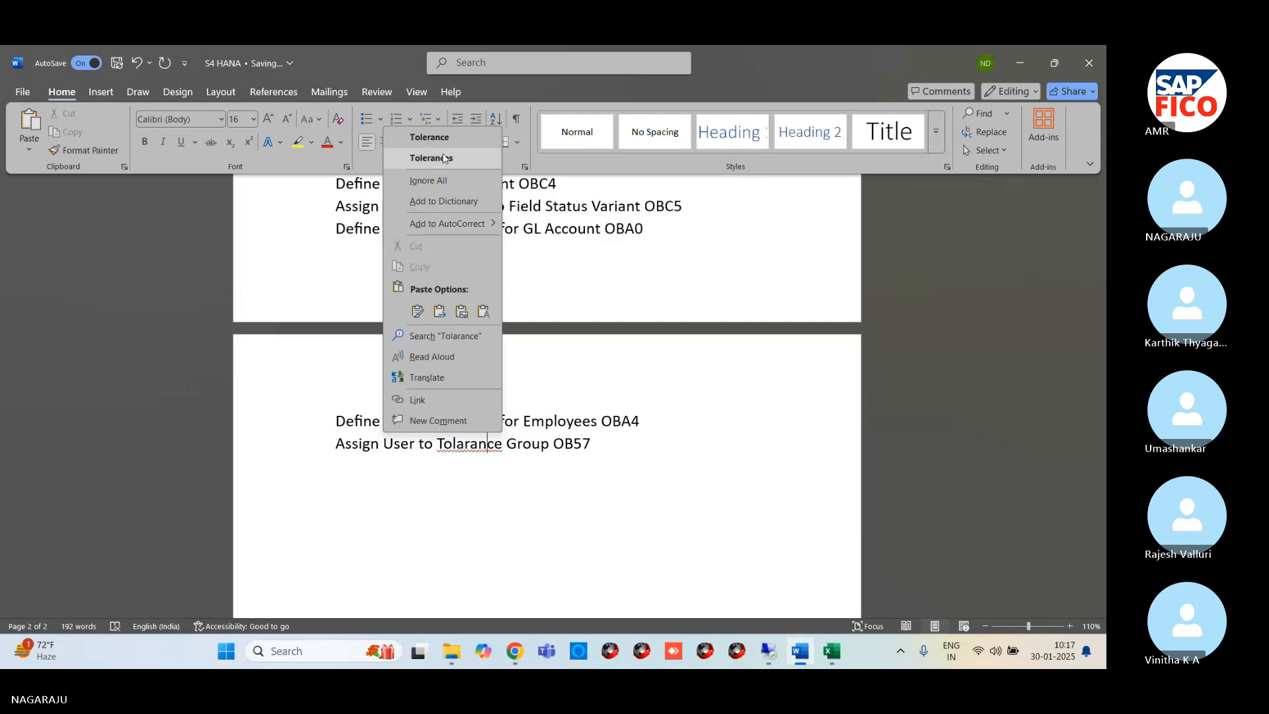
click(429, 137)
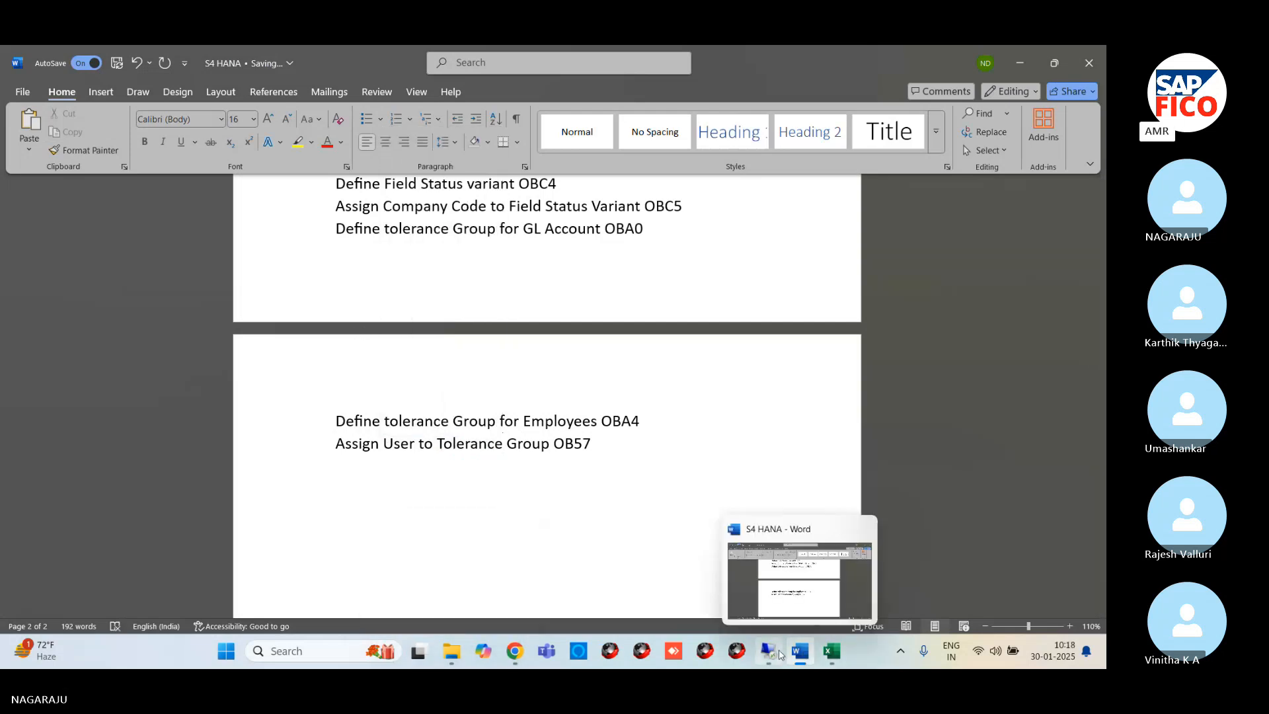
Switch to the remote SAP session and open transaction OB57 for assigning users to tolerance groups
click(780, 654)
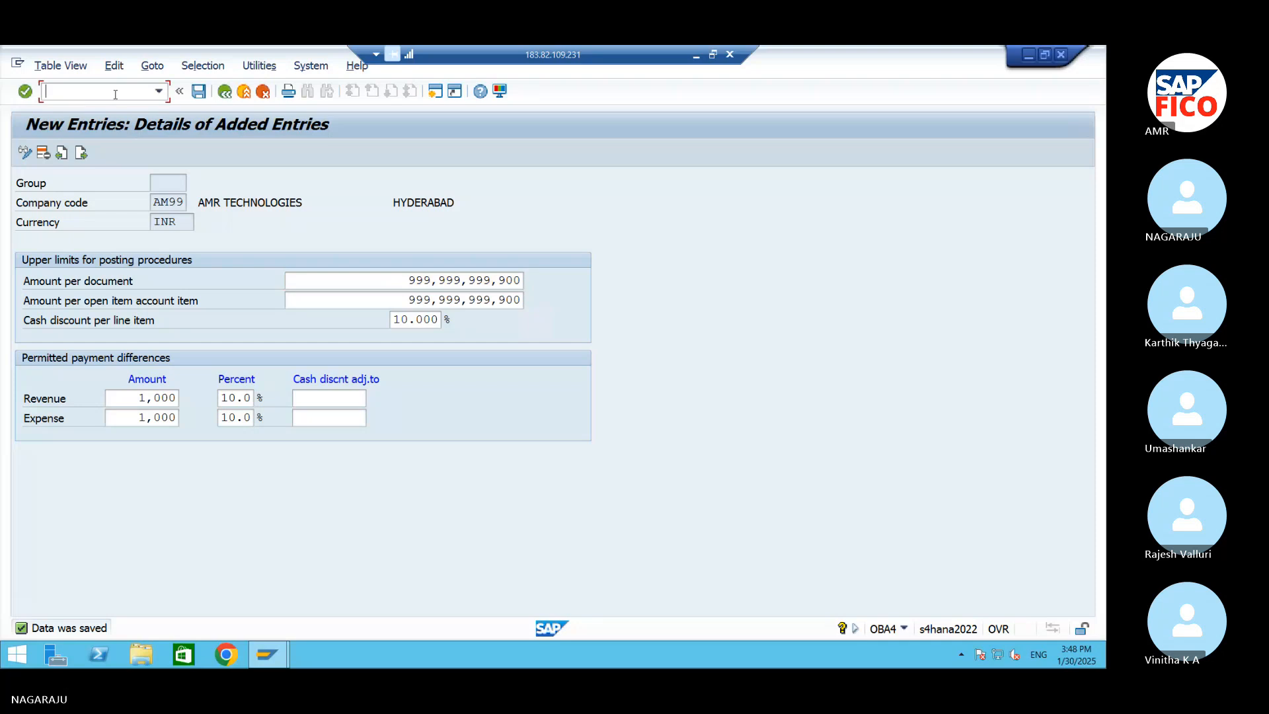
text(/NOB57)
key(Return)
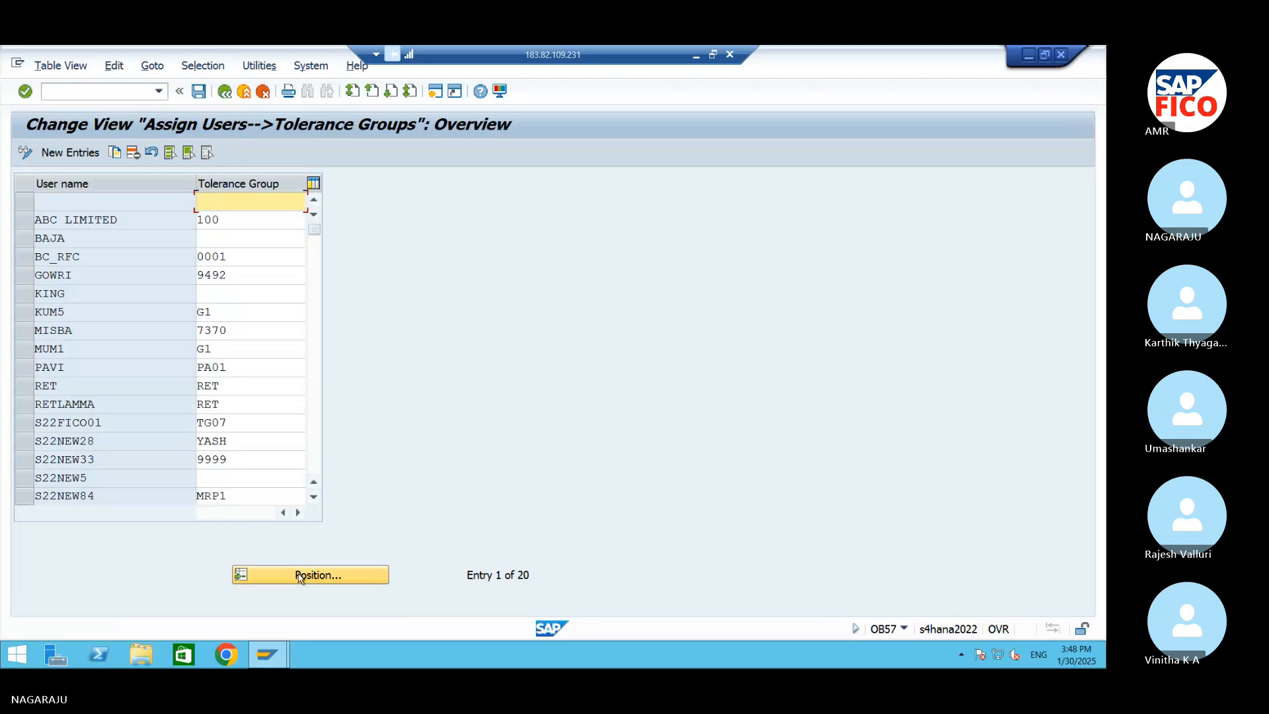
Position the user list at user name KING and go to that user's tolerance group field
click(300, 575)
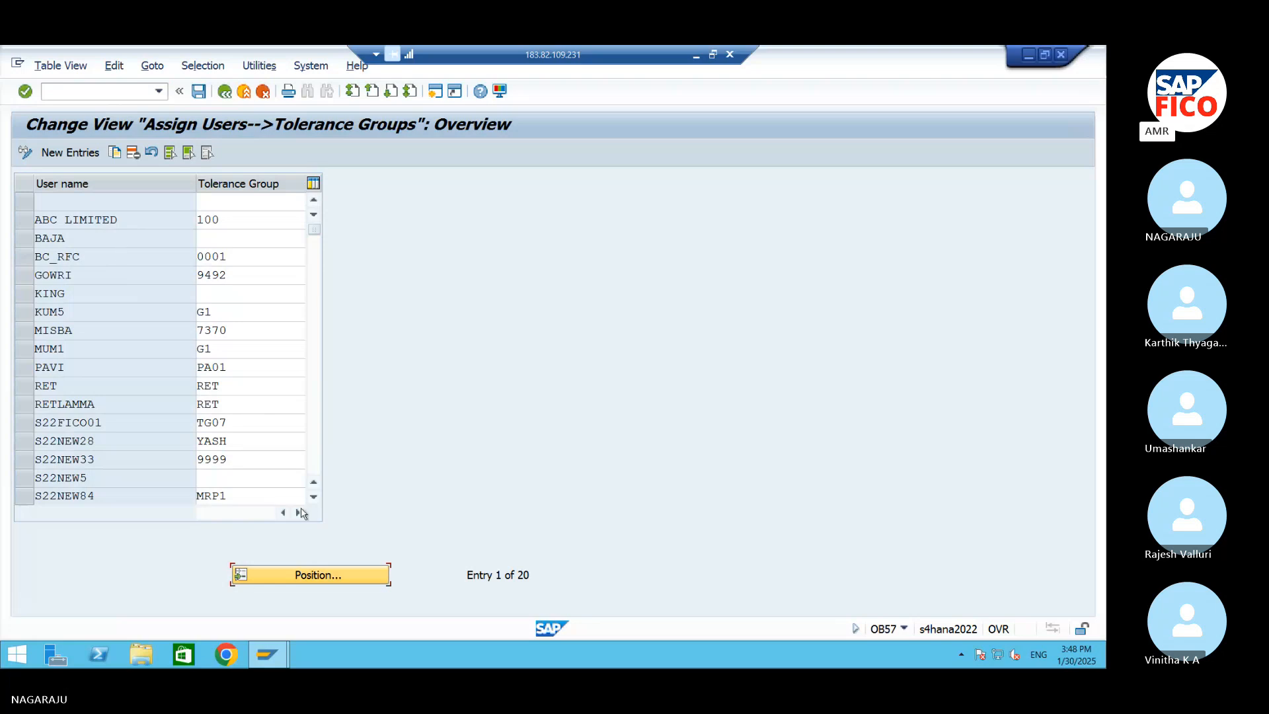
click(295, 574)
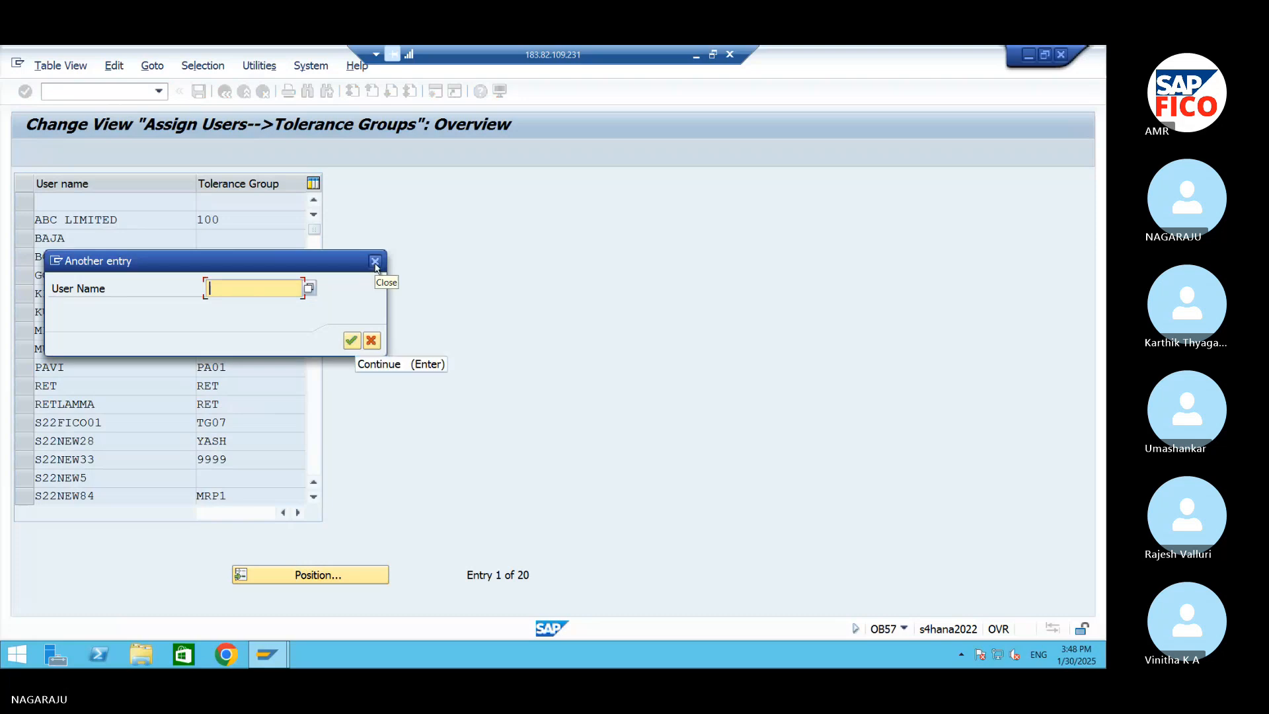
text(K)
key(BackSpace)
text(king)
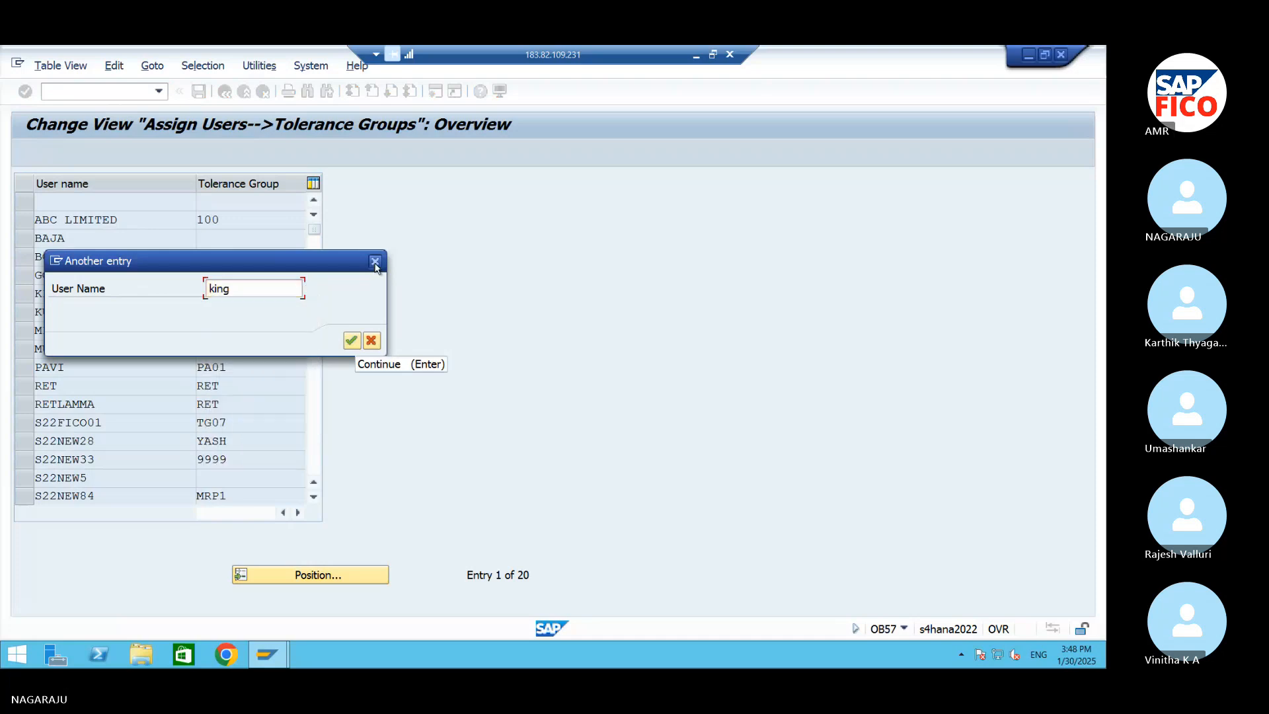
key(Return)
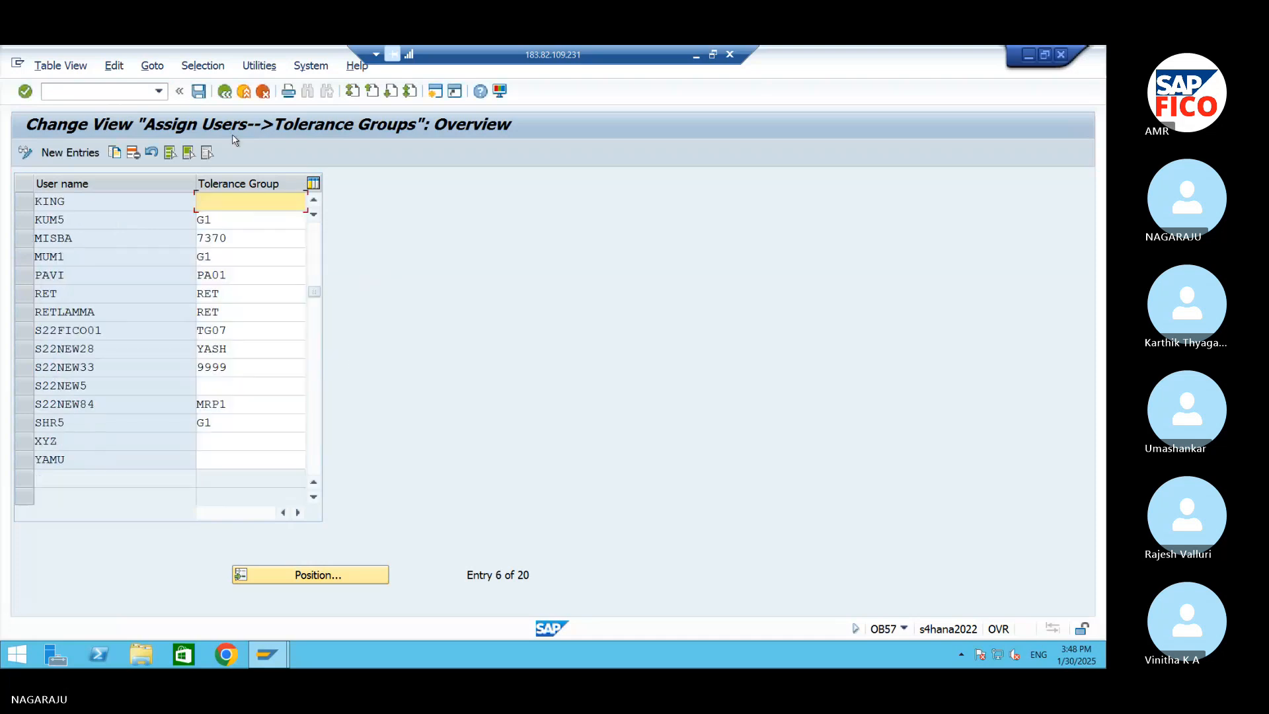
click(234, 197)
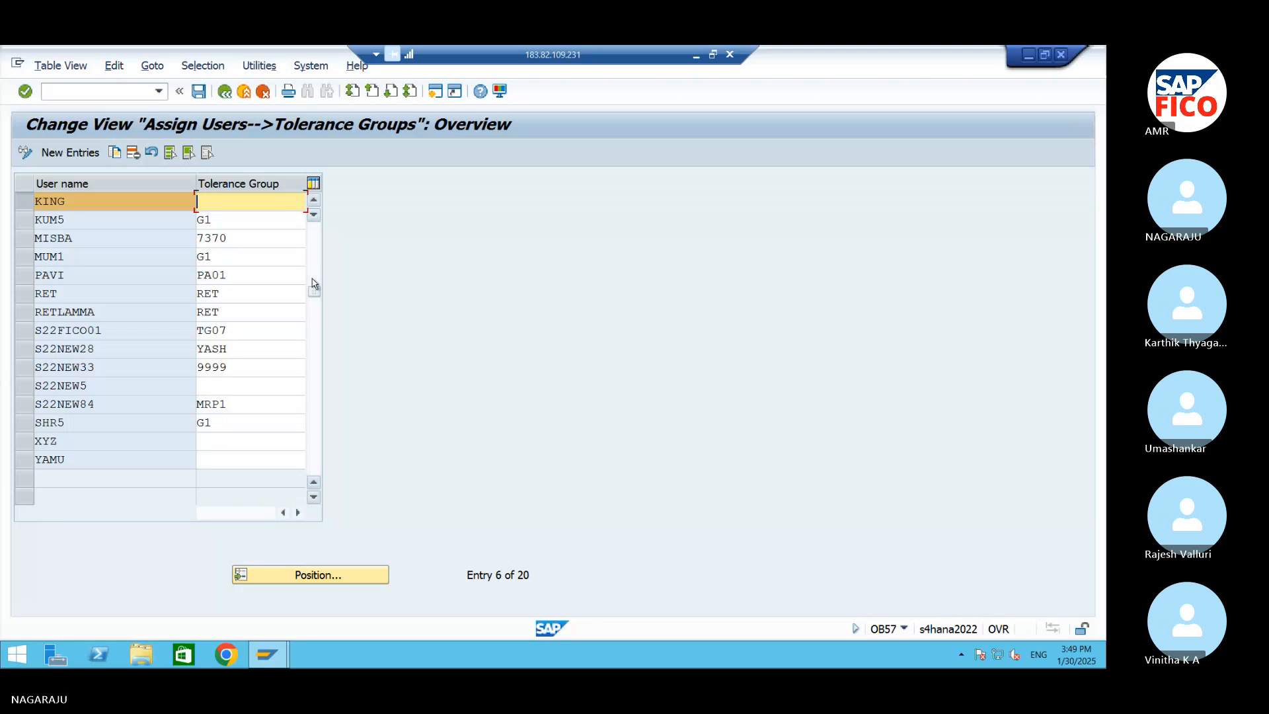
Switch back to the Word document and add the heading "CHEQUE EXCHANGE RATE TYPE", leaving a blank line after the OB57 entry
click(1030, 57)
click(697, 56)
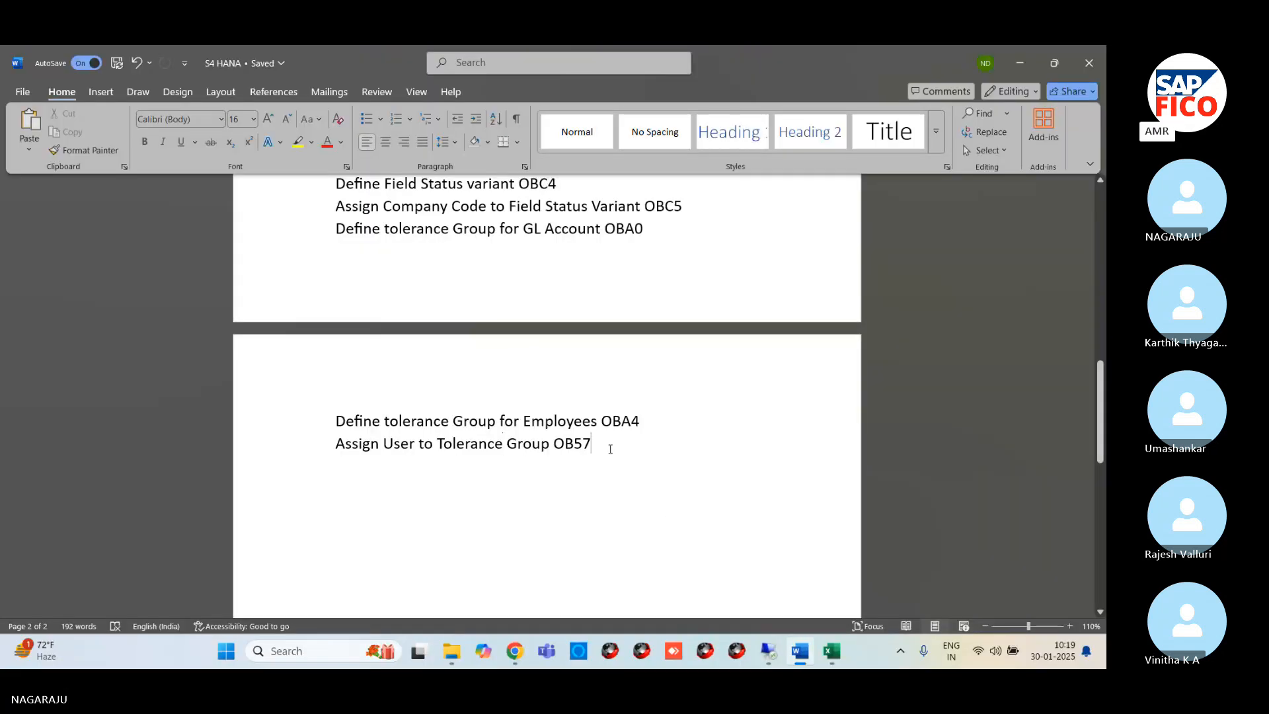
key(Return)
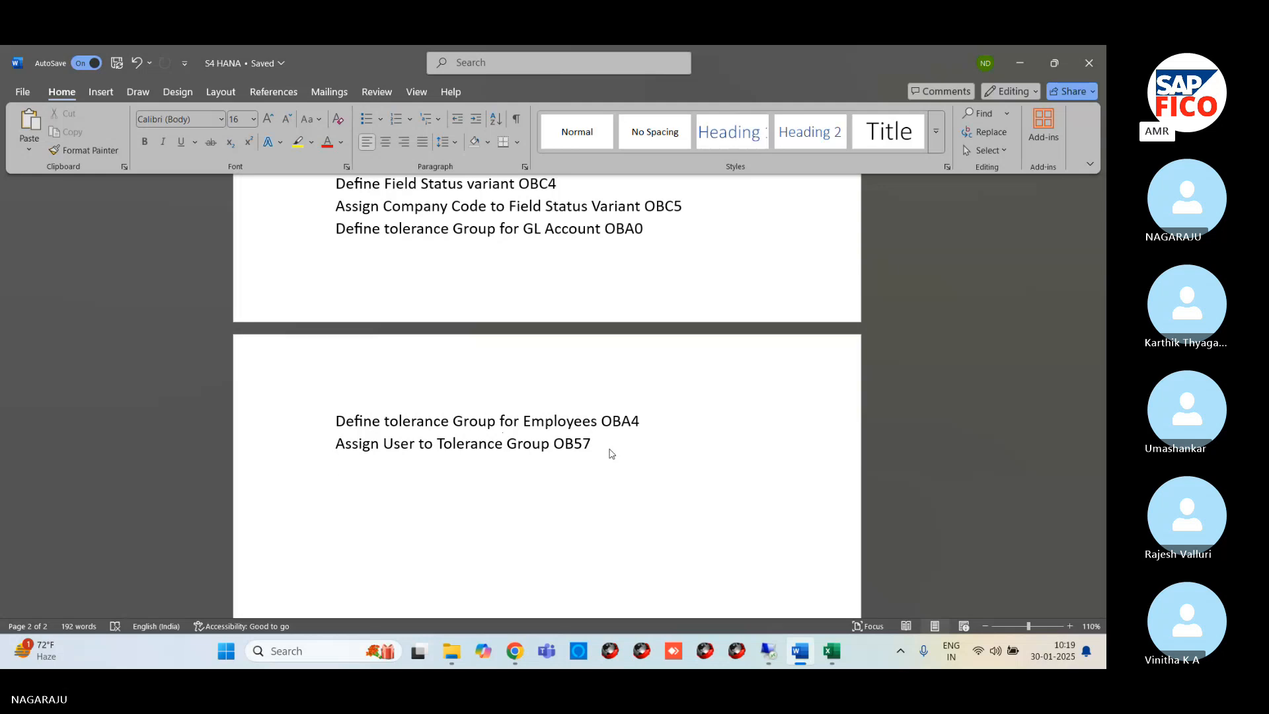
key(Return)
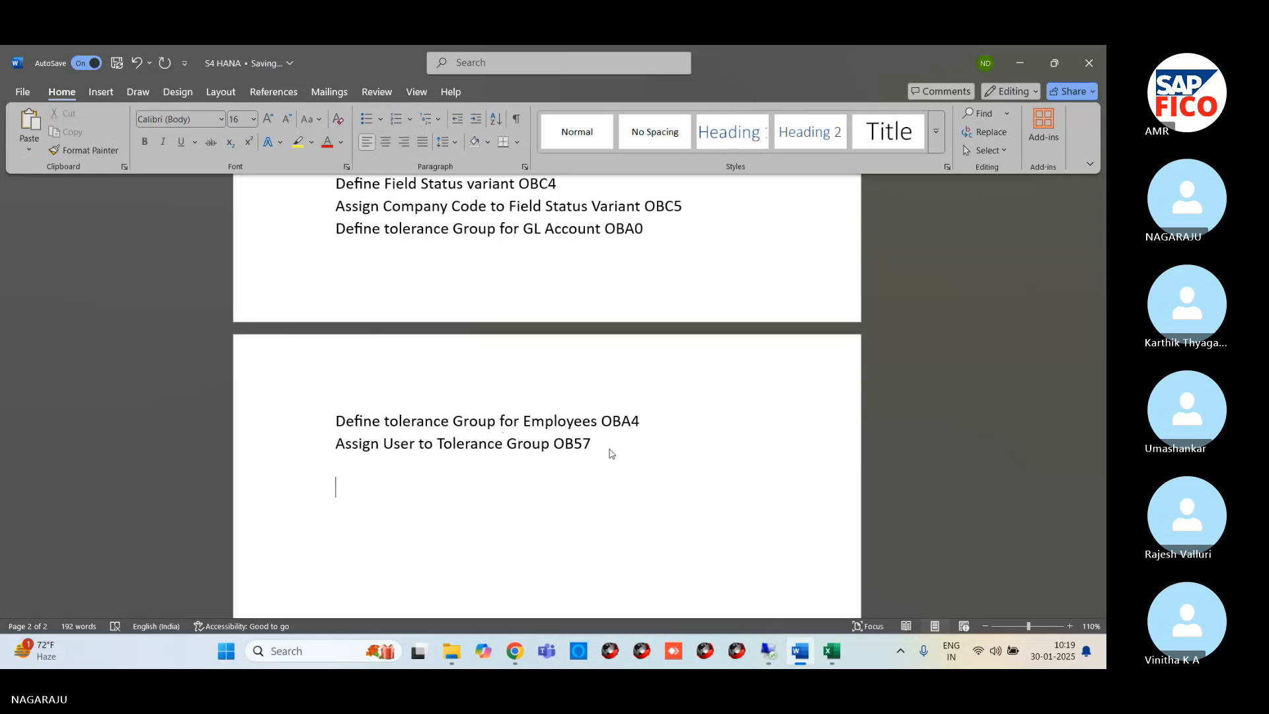
text(CHEQU)
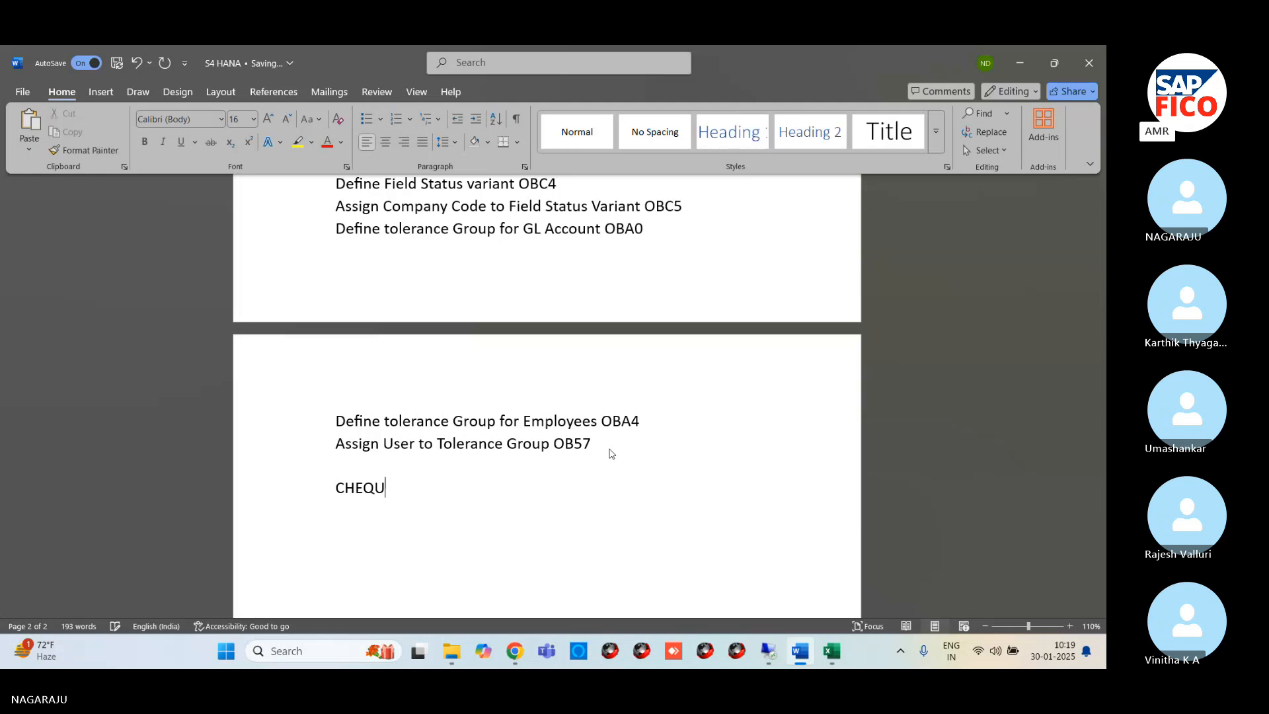
text(E EX)
text(CHANG)
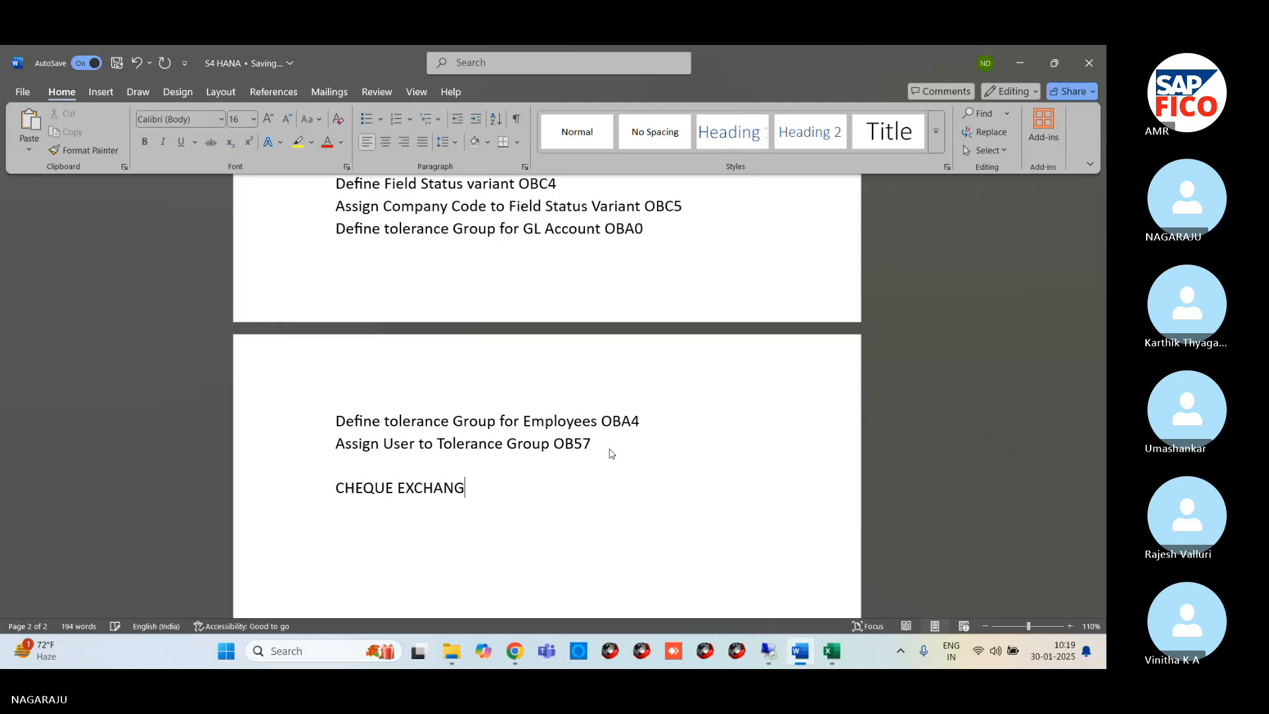
text(E RATE TYPE)
Highlight the headings "CHEQUE EXCHANGE RATE TYPE" and "GLOBAL PARAMETERS & CHART OF ACCOUNTS" in yellow
drag(334, 488, 533, 493)
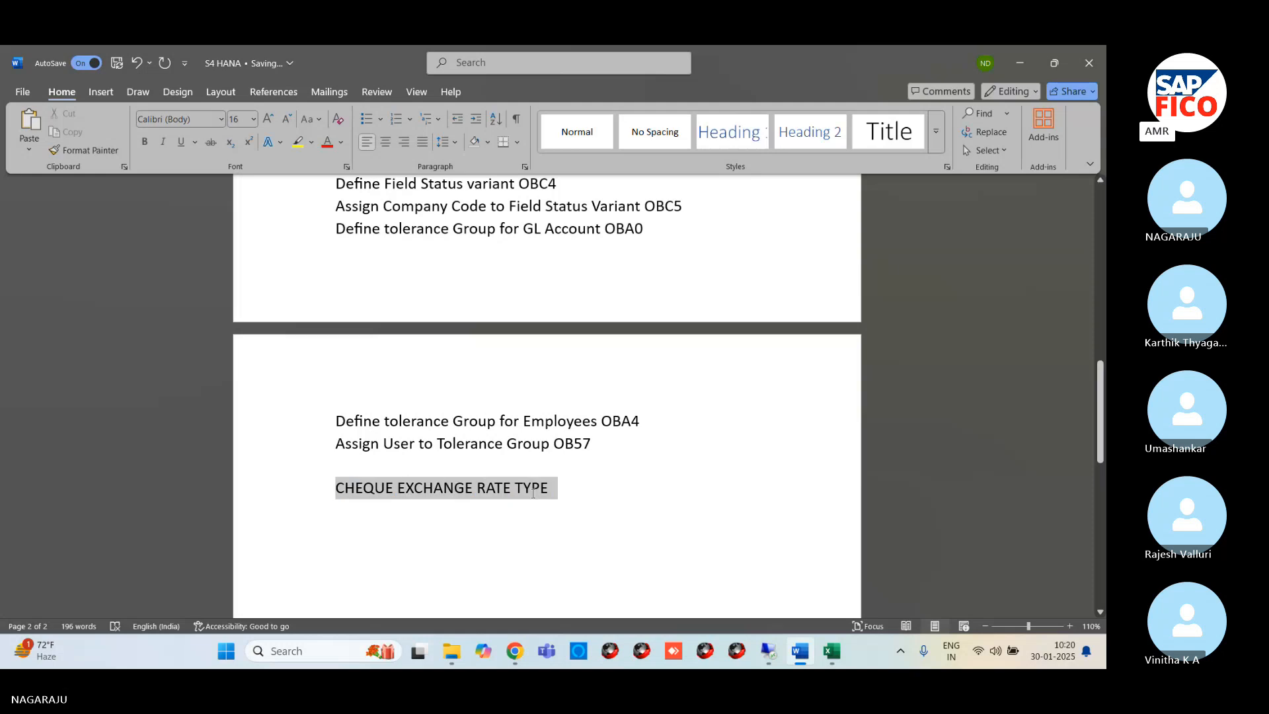
click(303, 147)
click(578, 518)
scroll(452, 337, up, 5)
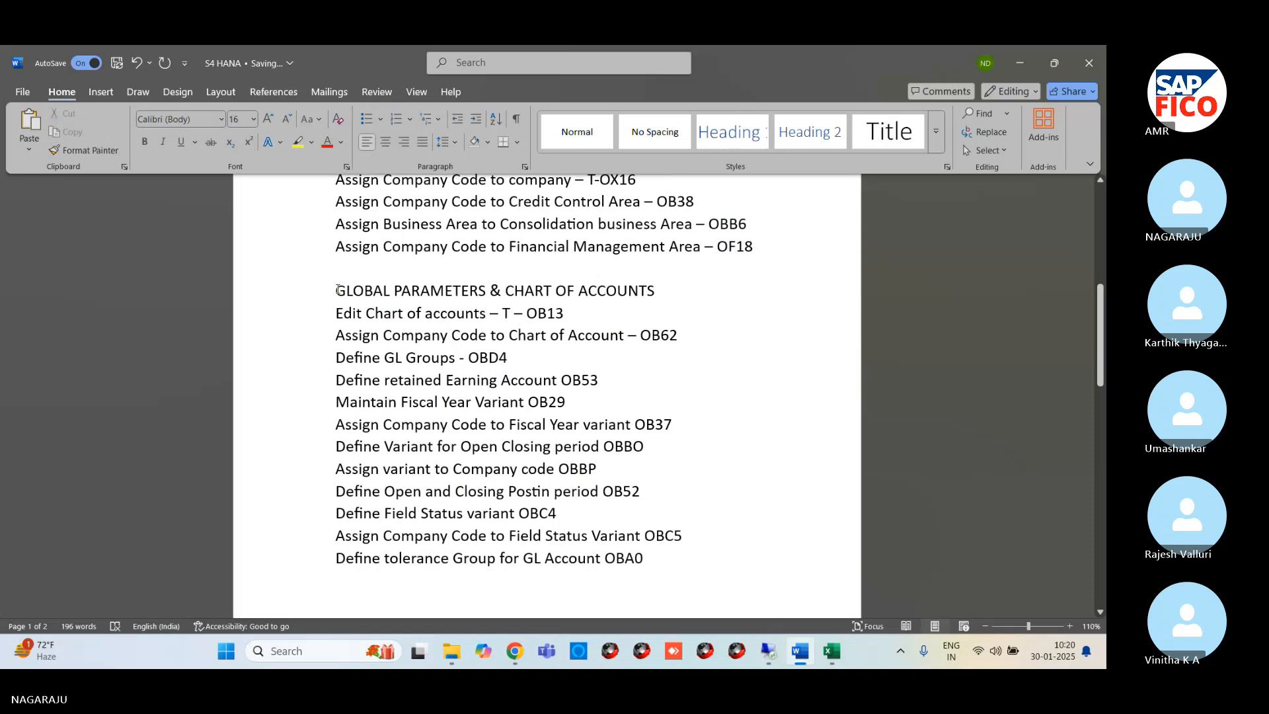
drag(336, 290, 667, 291)
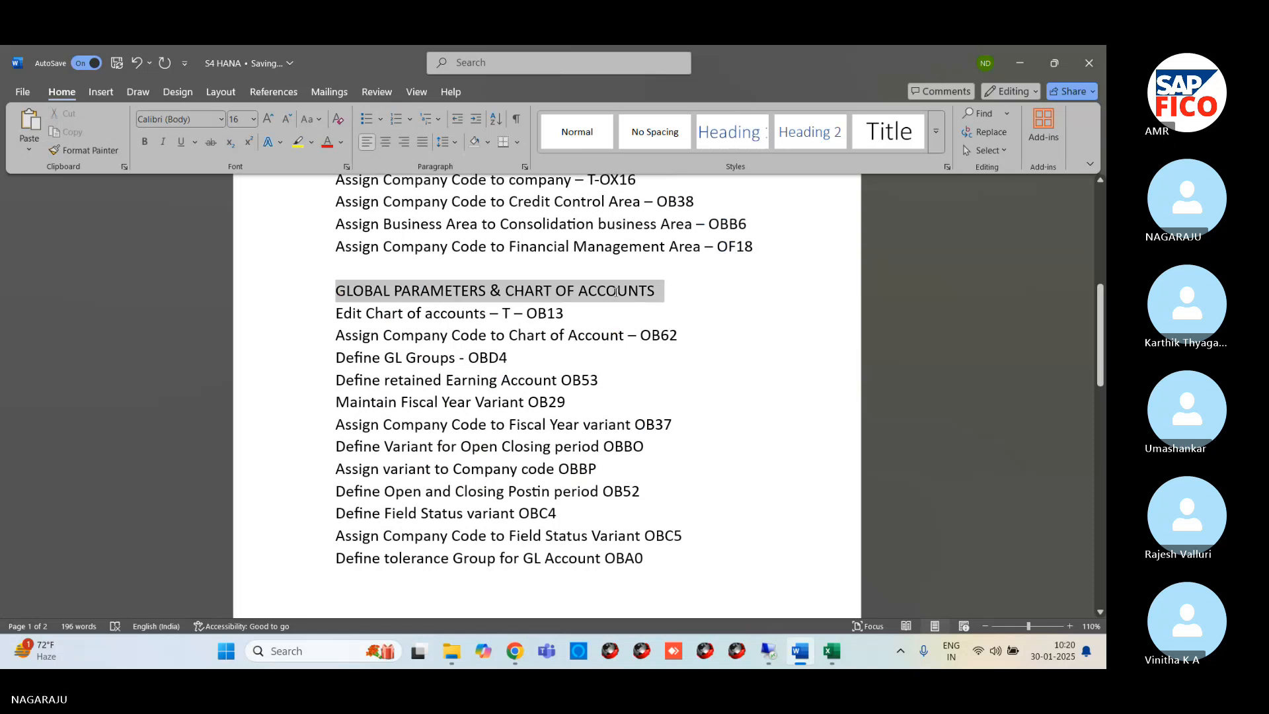
click(298, 142)
click(534, 438)
Start a new line below the "CHEQUE EXCHANGE RATE TYPE" heading with the text highlight set to No Color
scroll(534, 438, down, 3)
scroll(534, 438, down, 3)
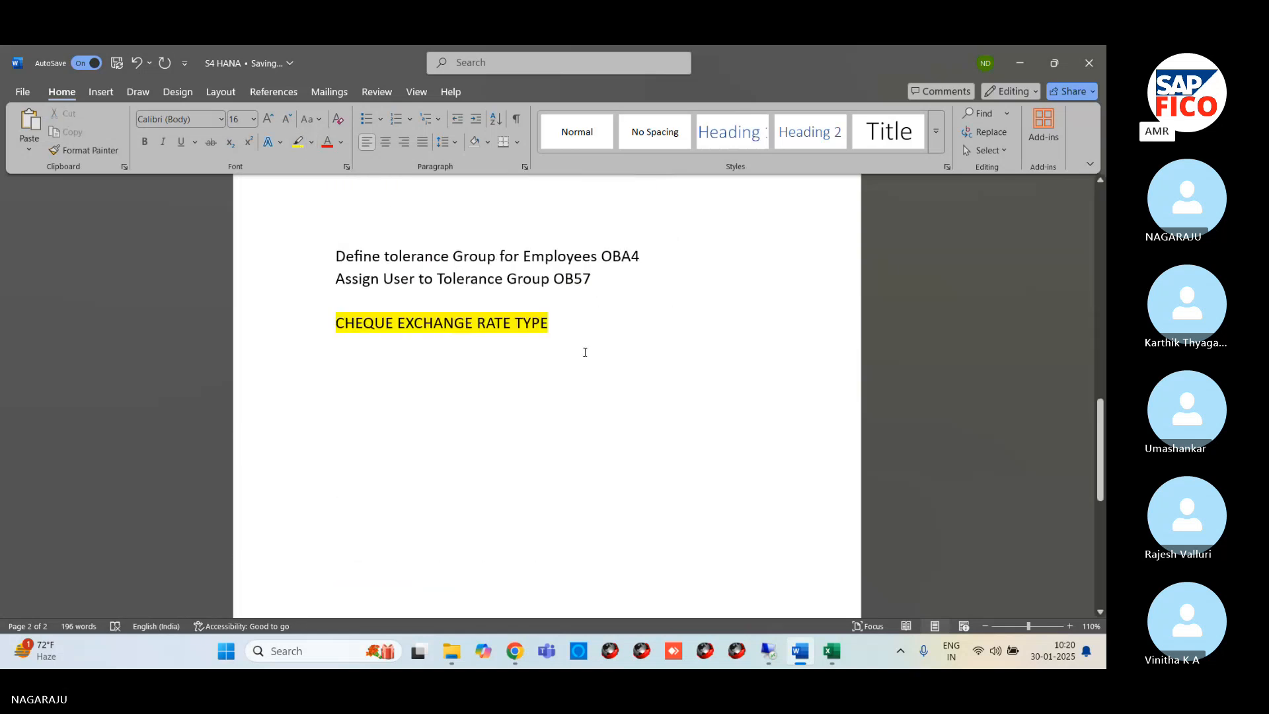
key(Return)
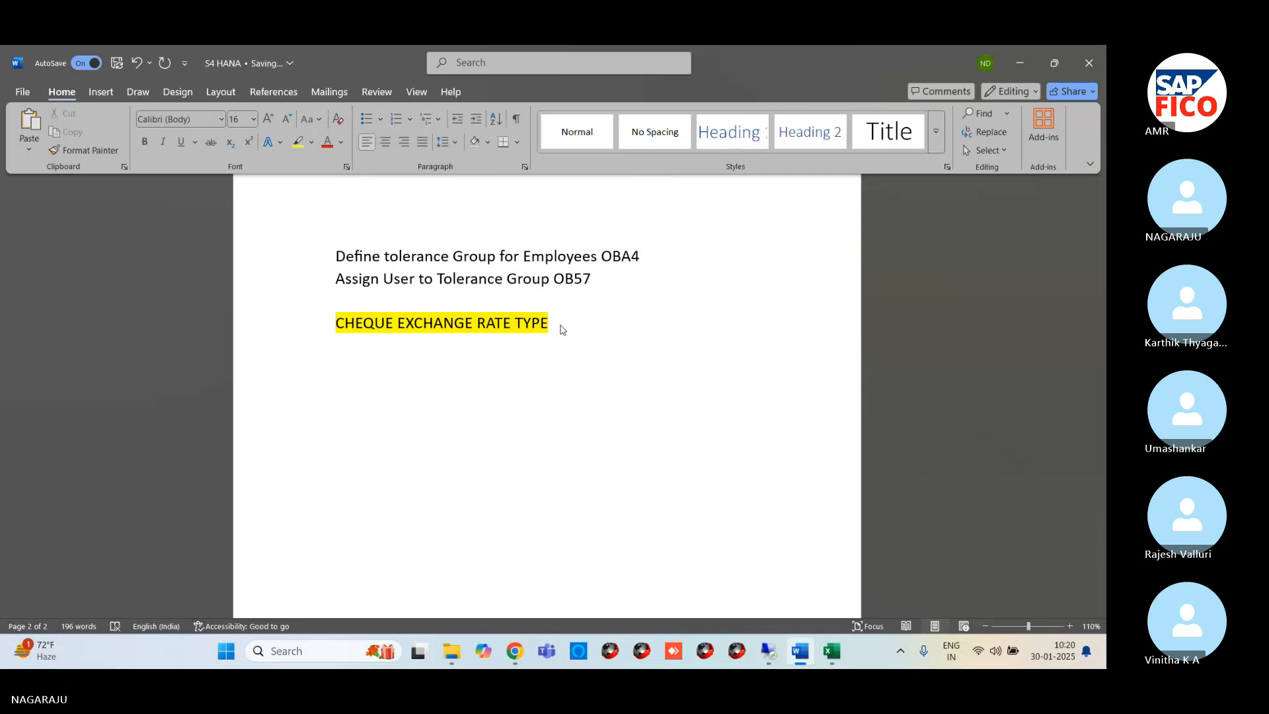
click(311, 141)
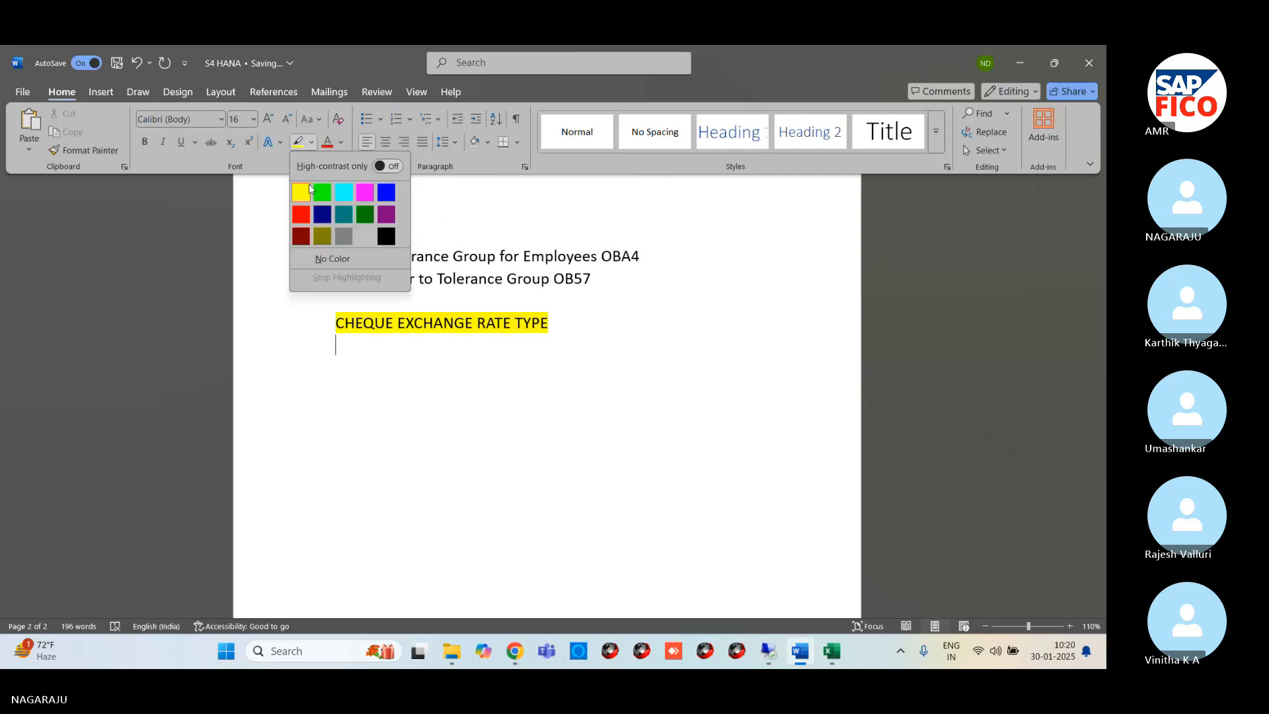
click(324, 266)
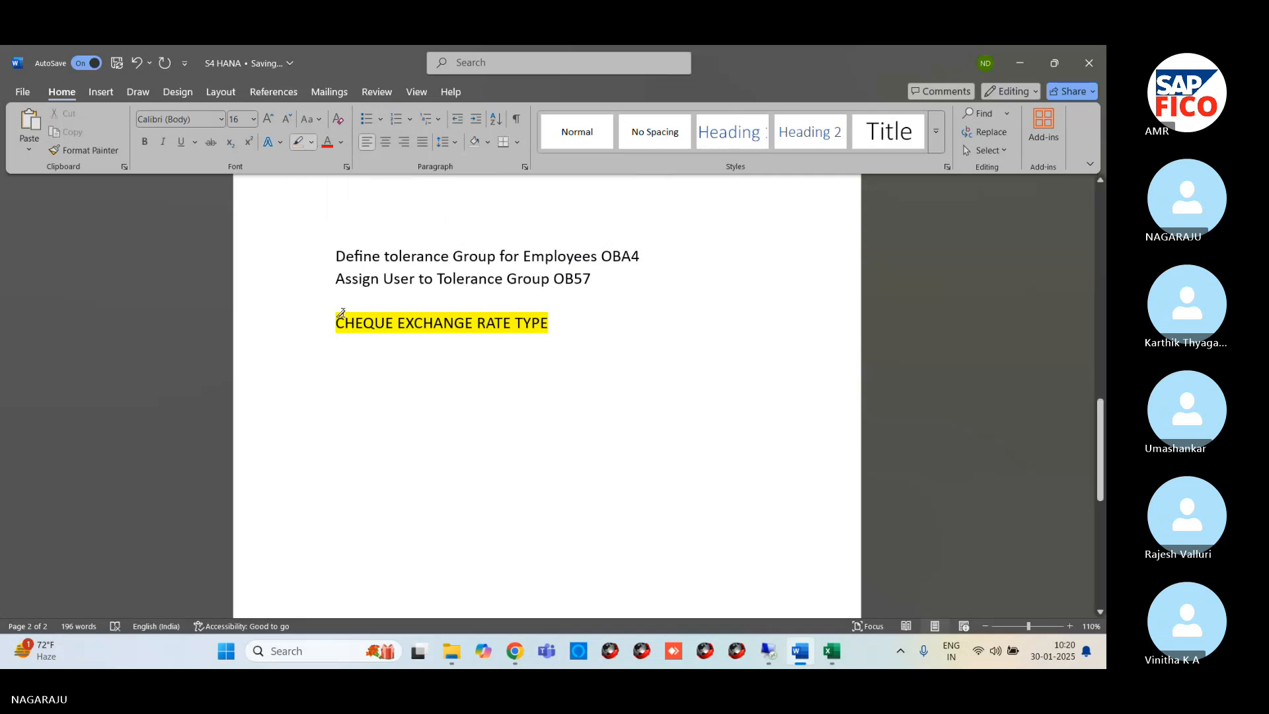
Add the line "Define transction ratios for Currence transction" below the "CHEQUE EXCHANGE RATE TYPE" heading
text(de)
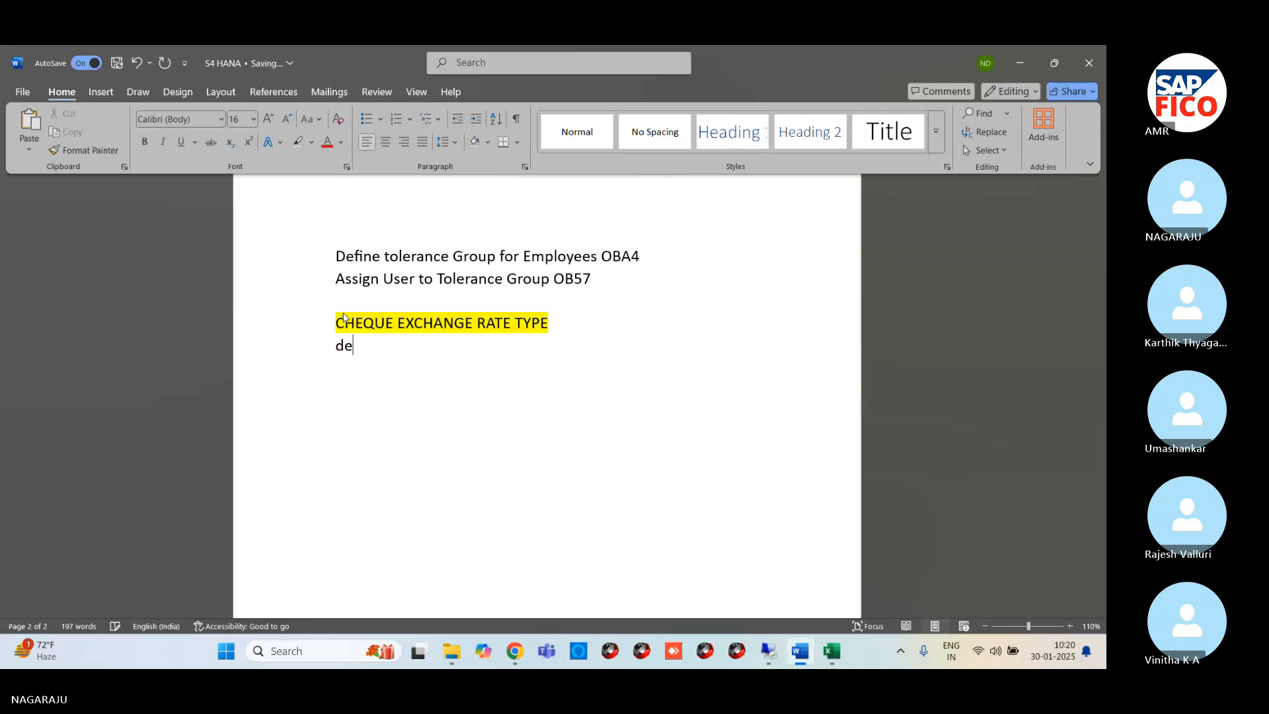
text(f)
key(BackSpace)
key(BackSpace)
key(BackSpace)
text(Define transction )
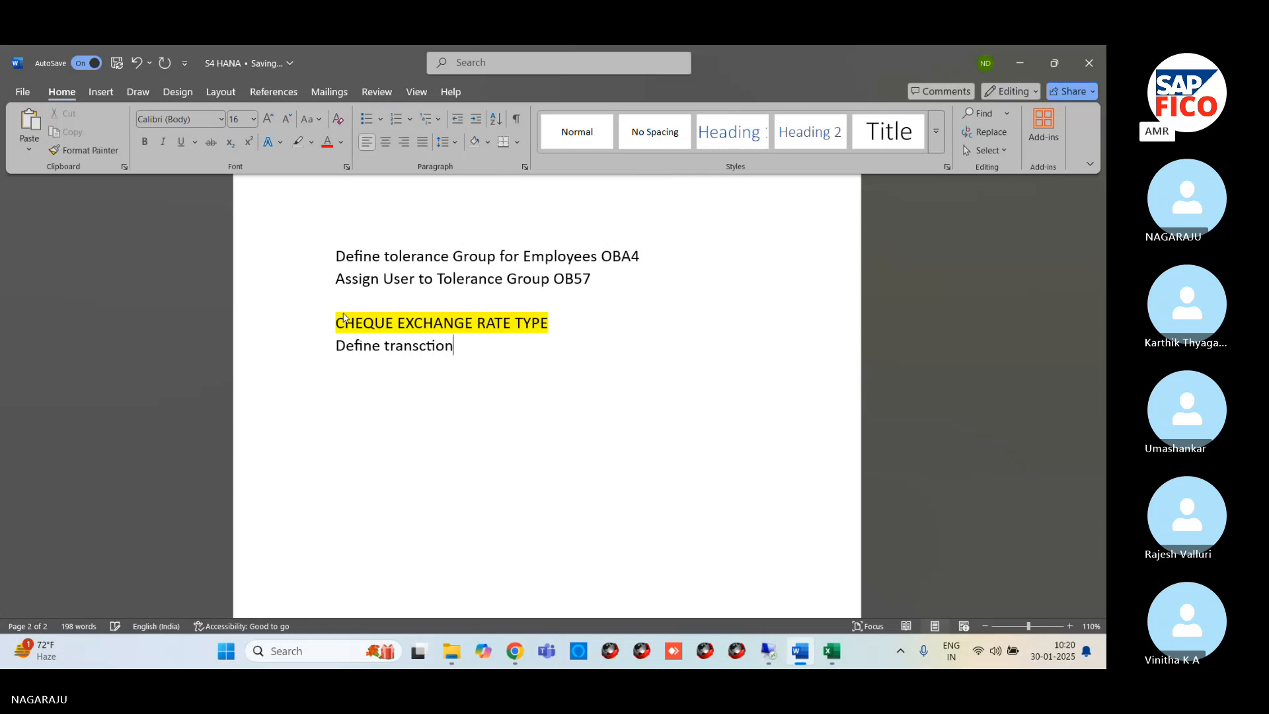
text(ratios )
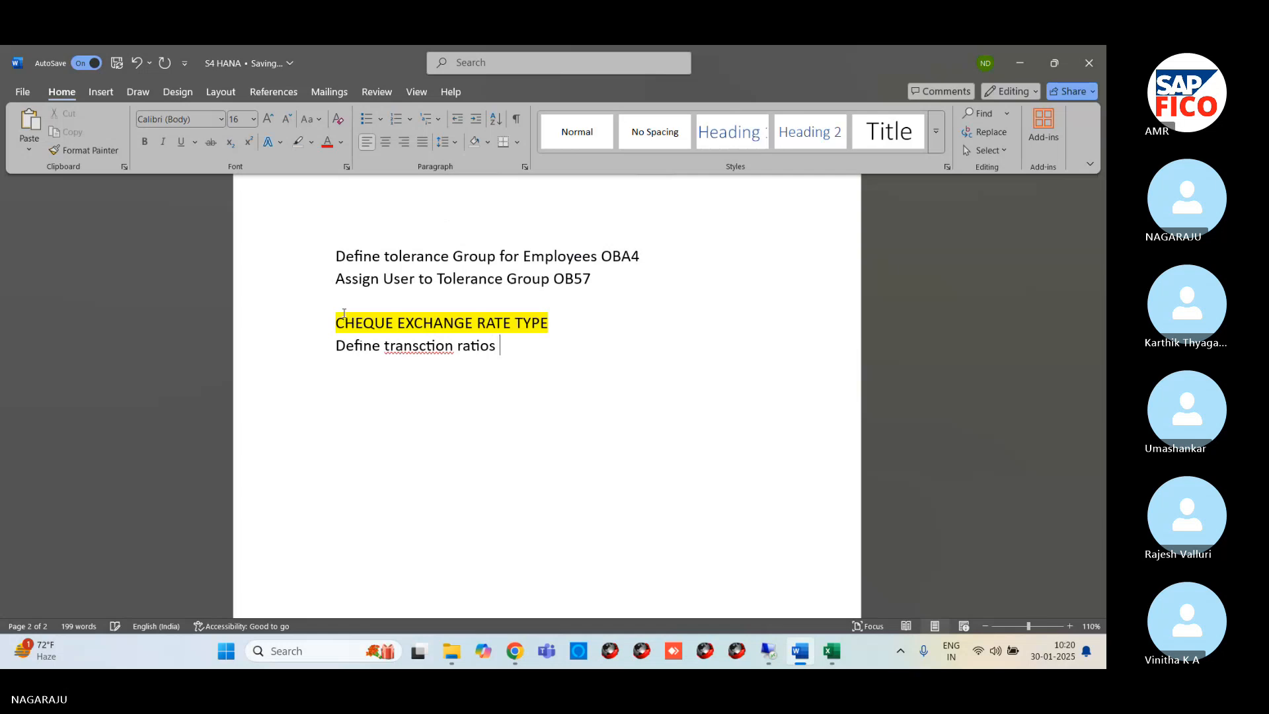
text(for Currence )
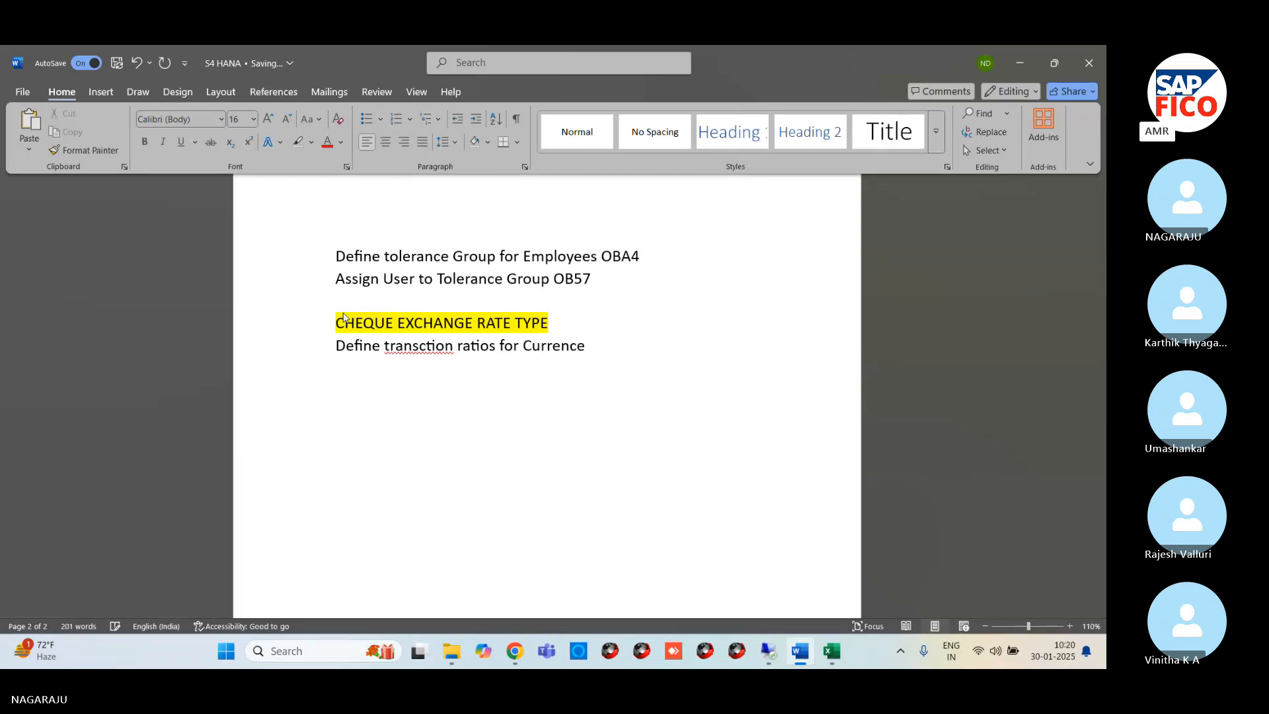
text(ta)
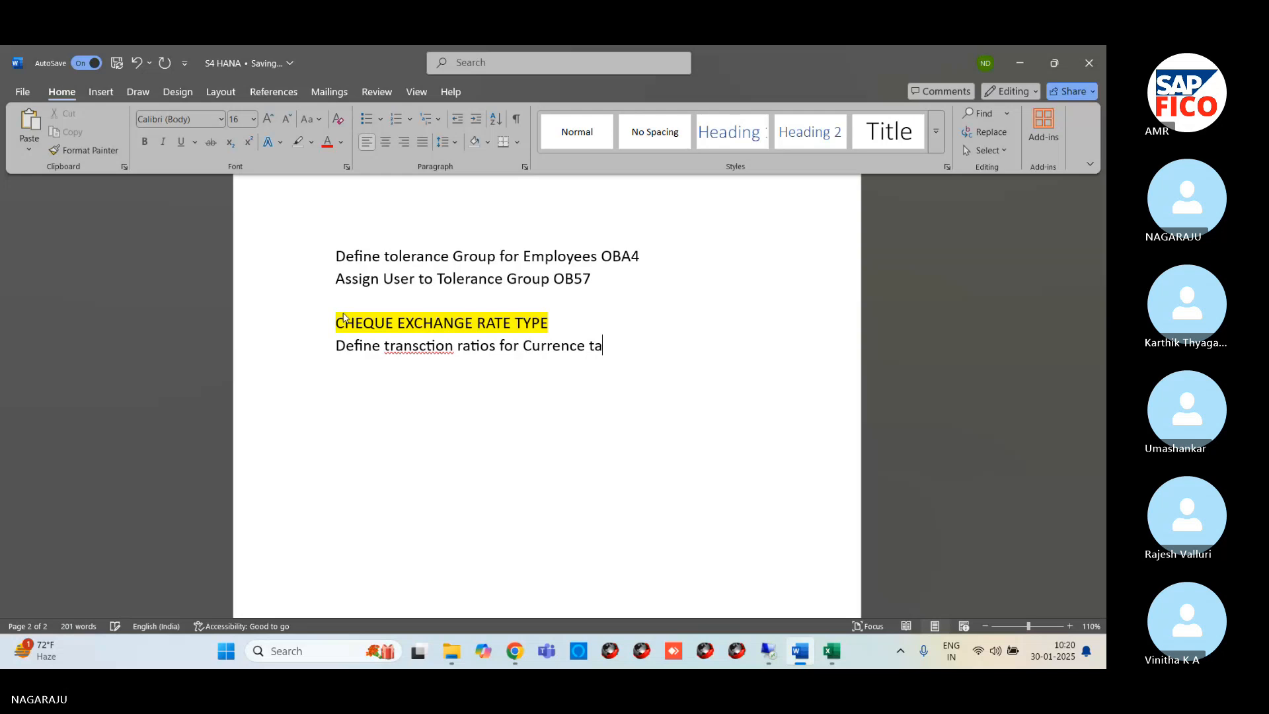
key(BackSpace)
text(ransction)
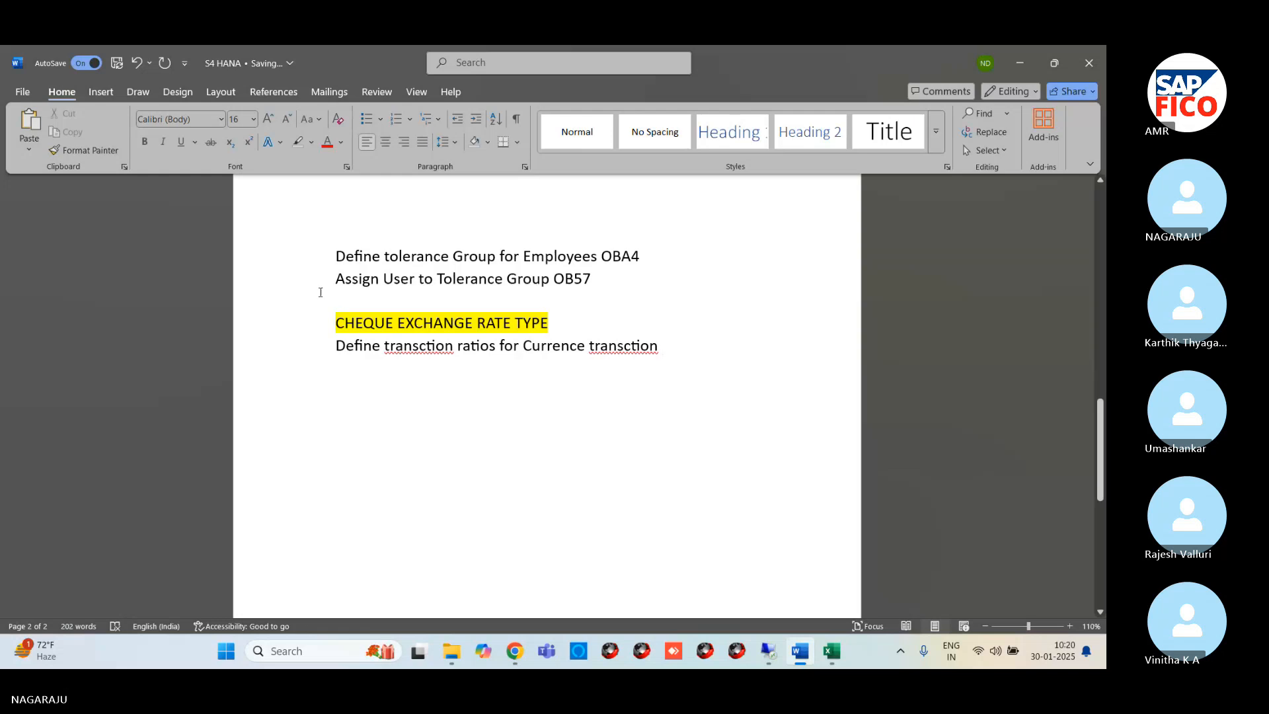
Correct both misspelled occurrences of "transction" in the ratios line to "transaction"
right_click(429, 348)
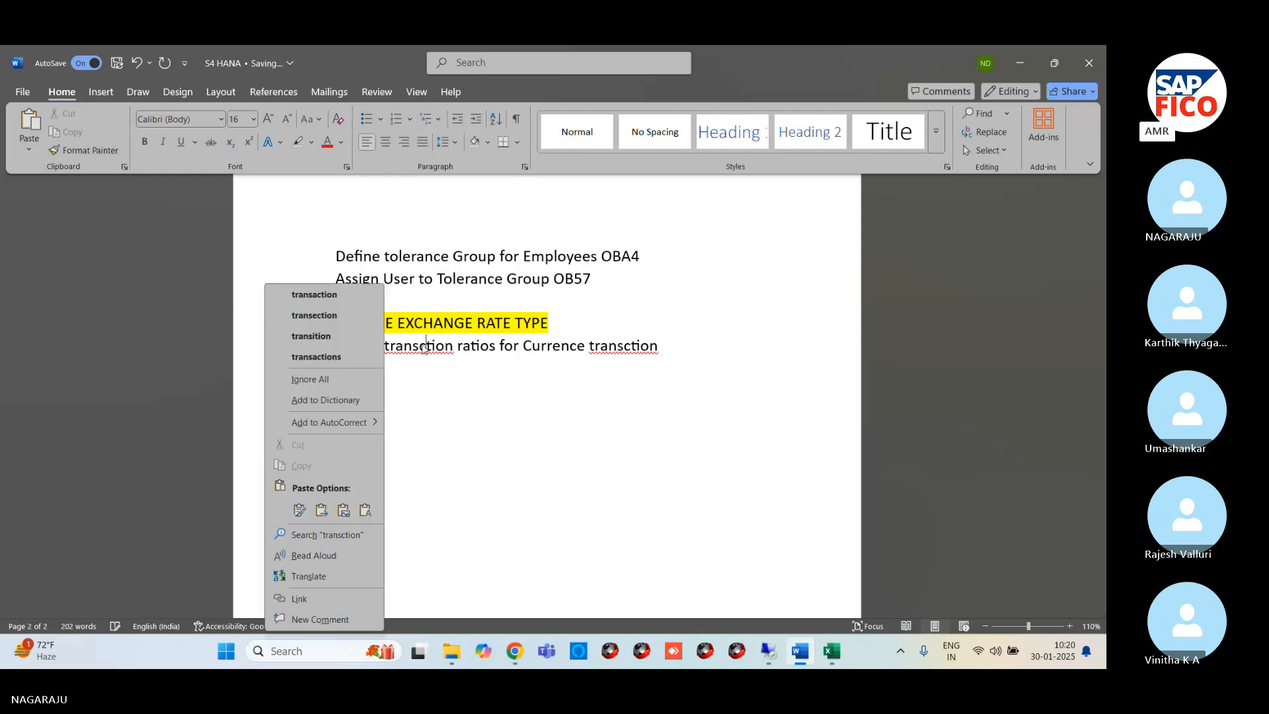
click(304, 294)
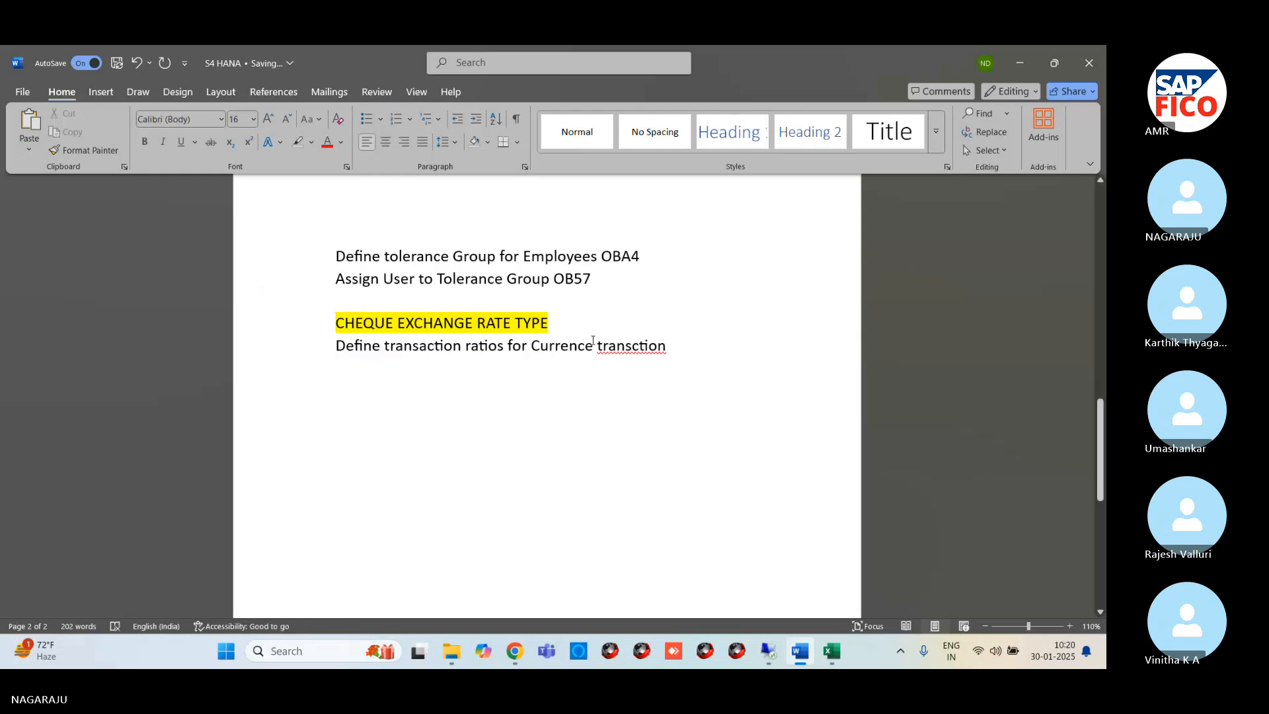
right_click(617, 346)
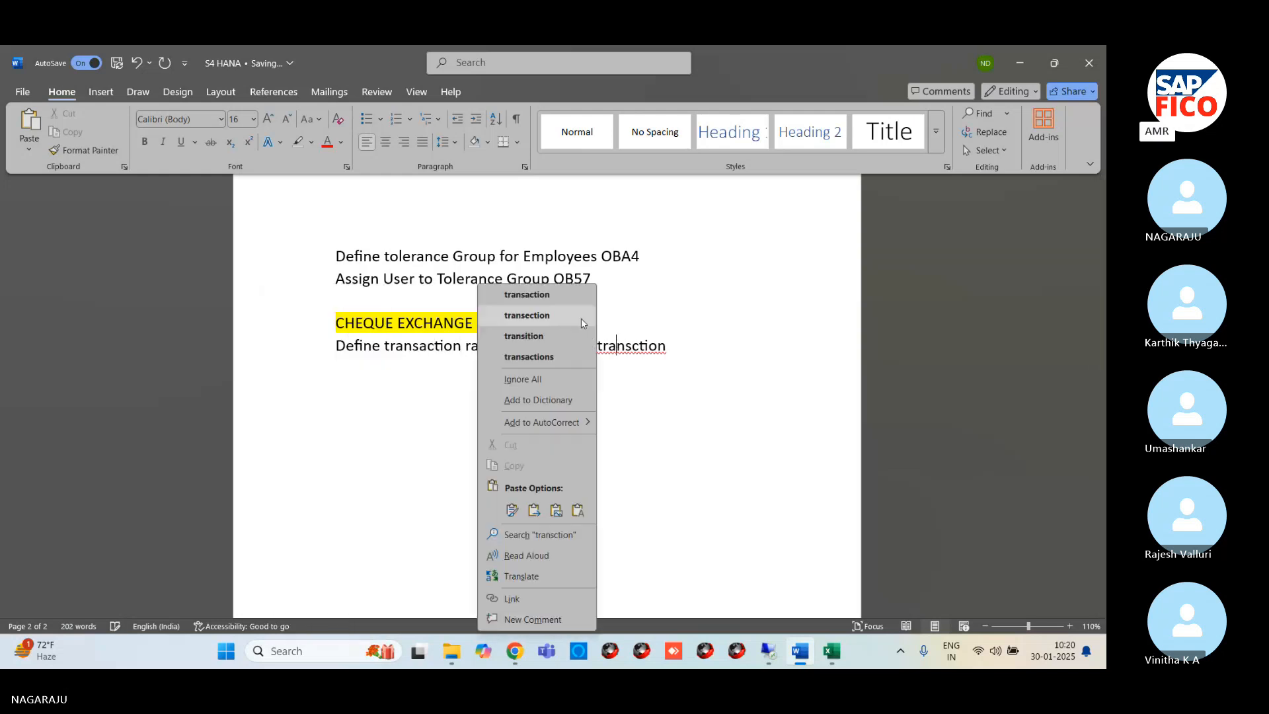
click(544, 299)
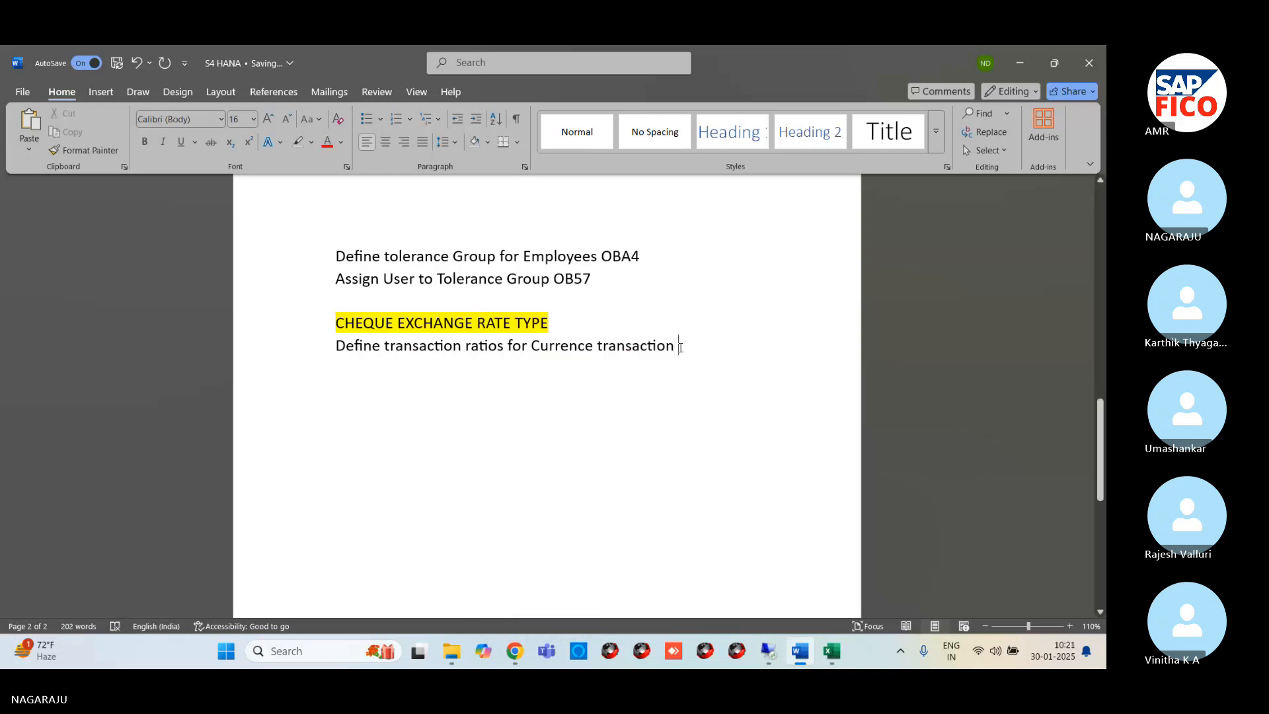
Add the line "Enter Exchange rate OB08" below the transaction ratios line
key(Return)
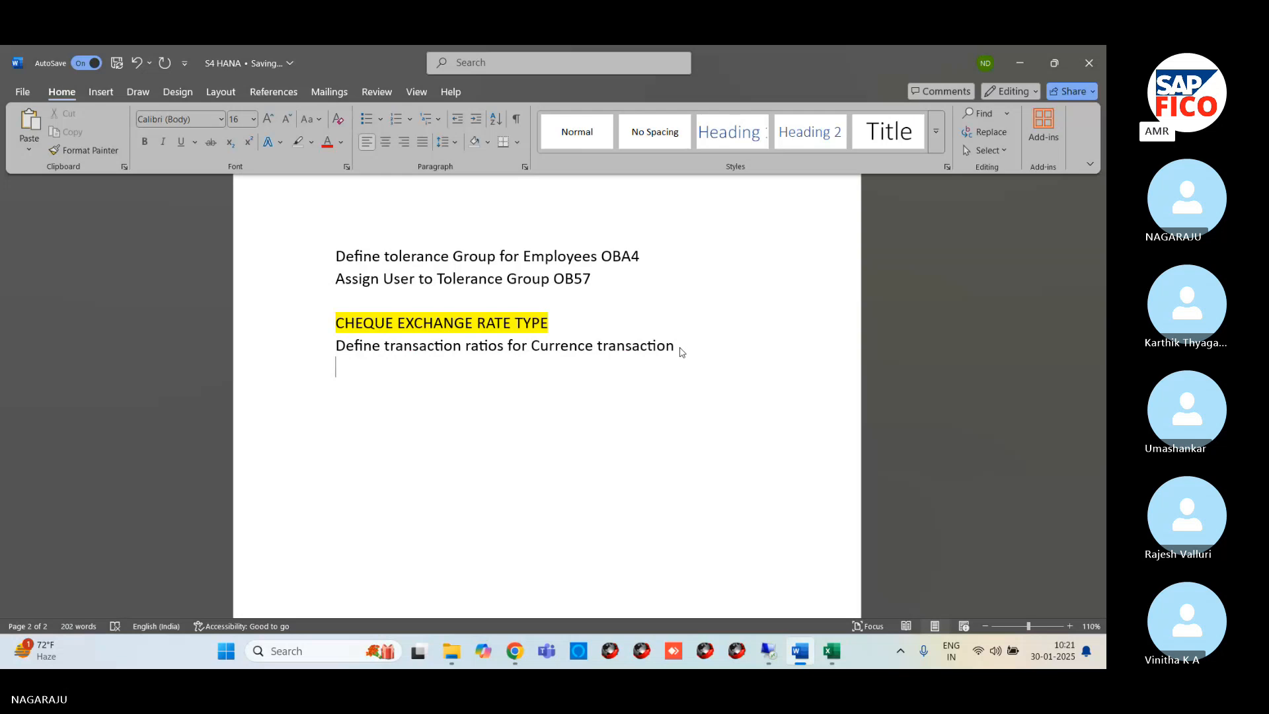
text(En)
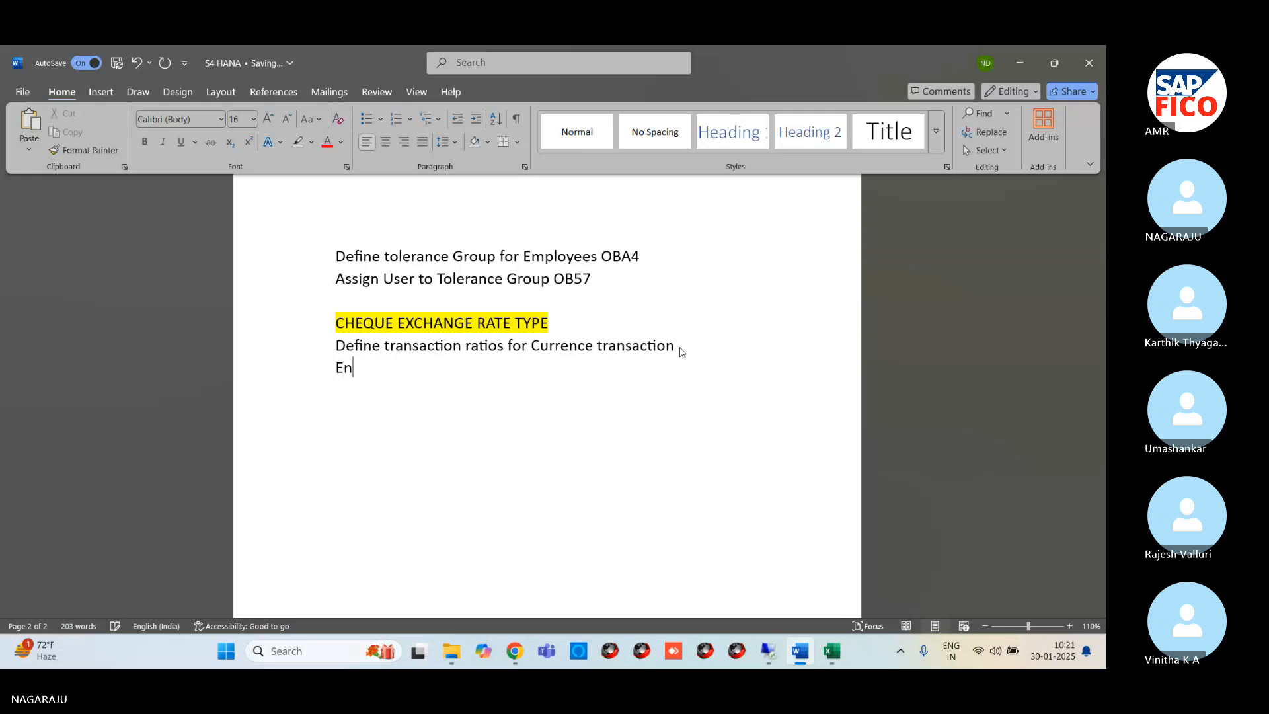
text(ter Exchange rate )
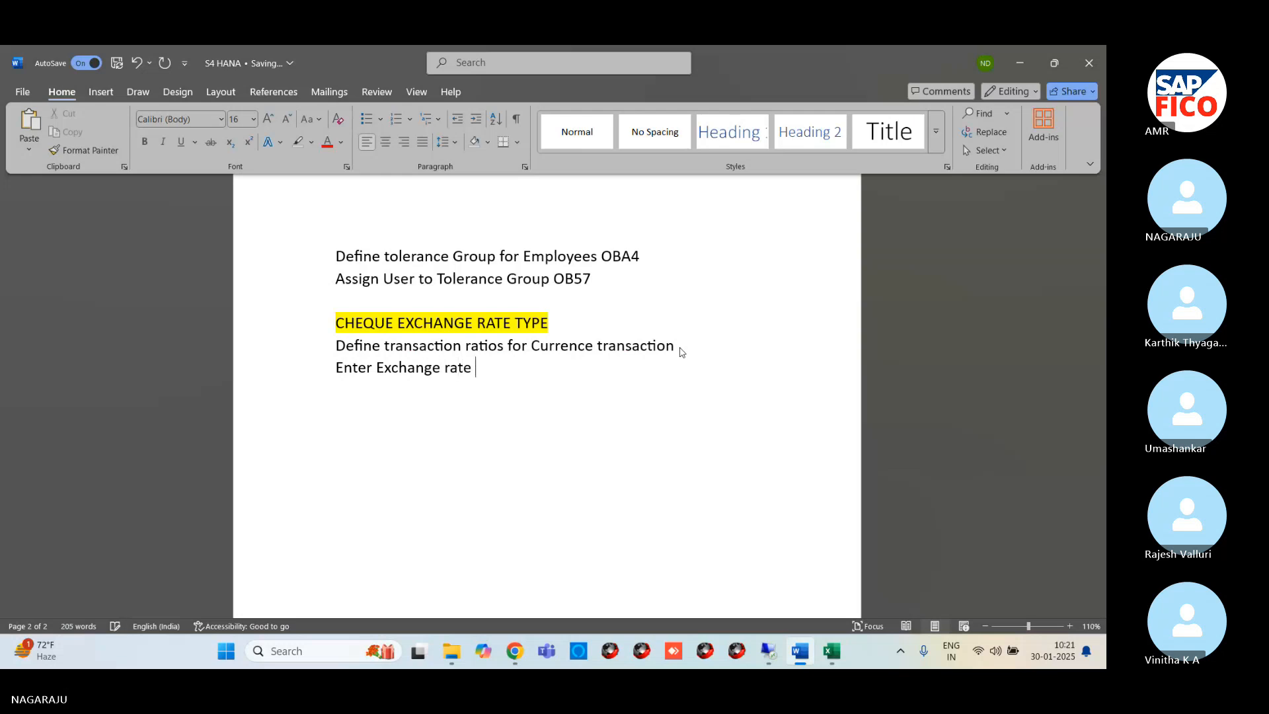
text(OB08)
Switch to SAP in the remote session, leave the user tolerance group view and run transaction OB08
mouse_move(769, 653)
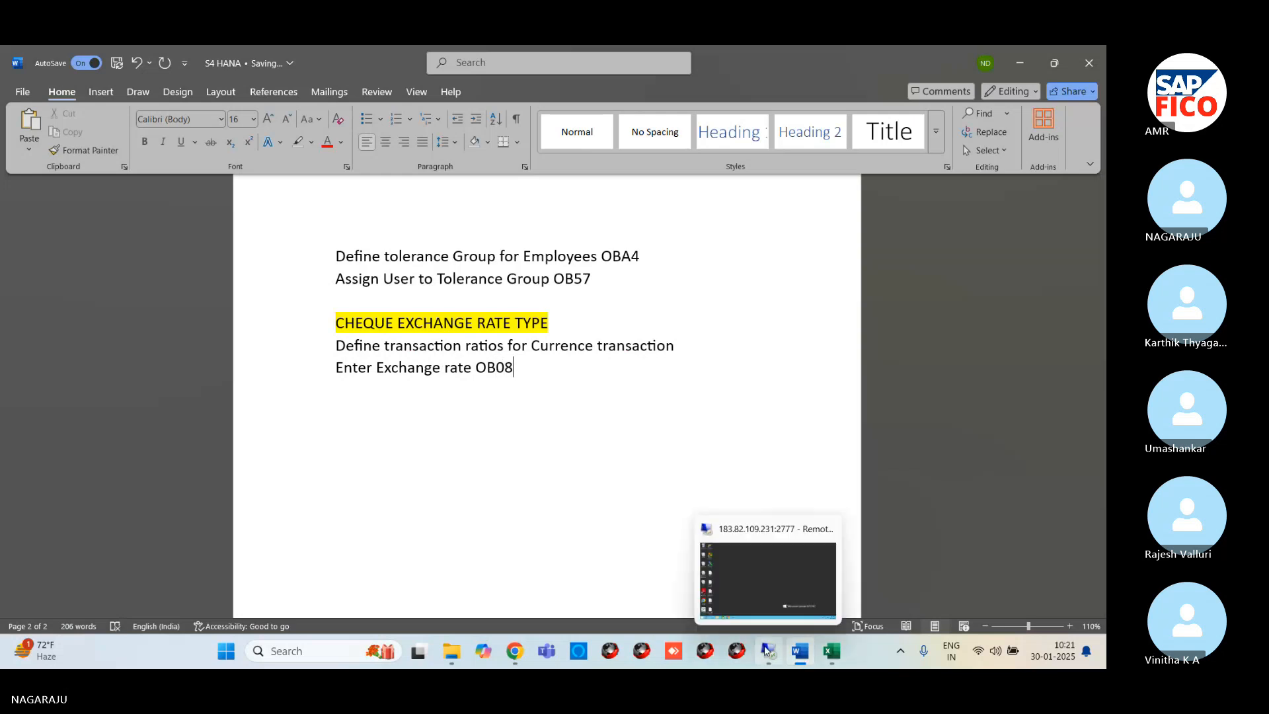
click(749, 585)
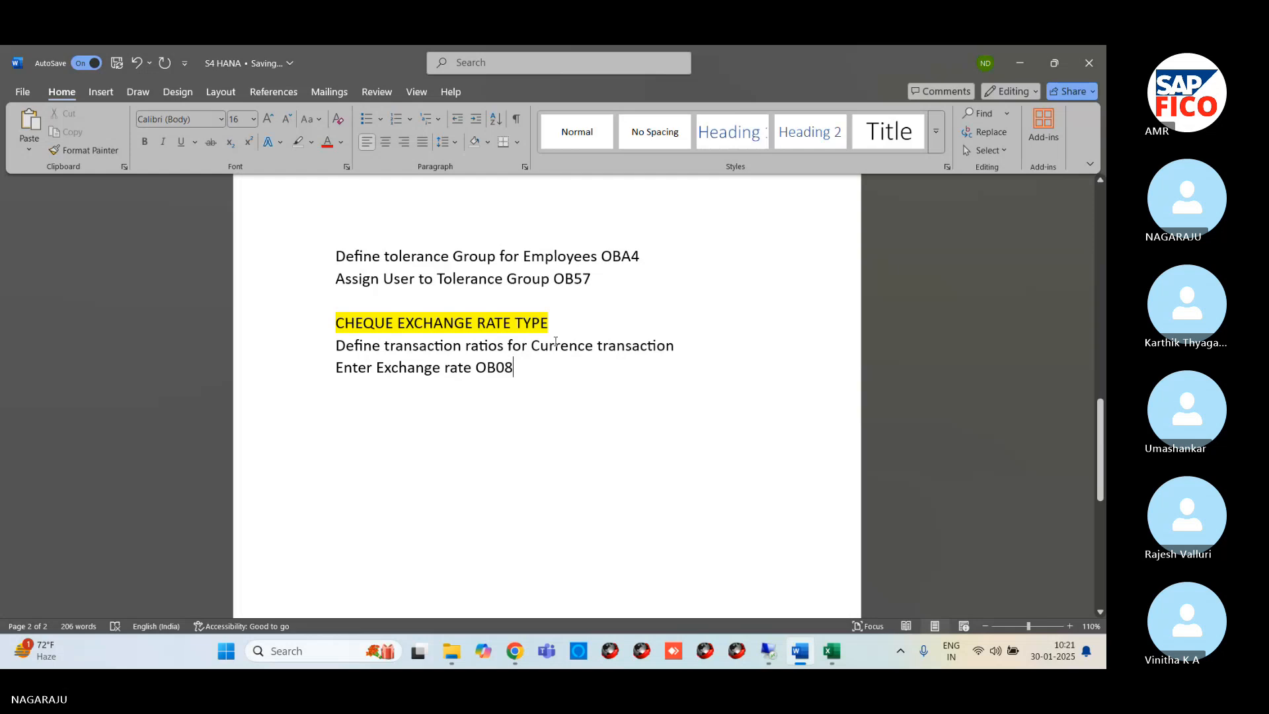
mouse_move(768, 651)
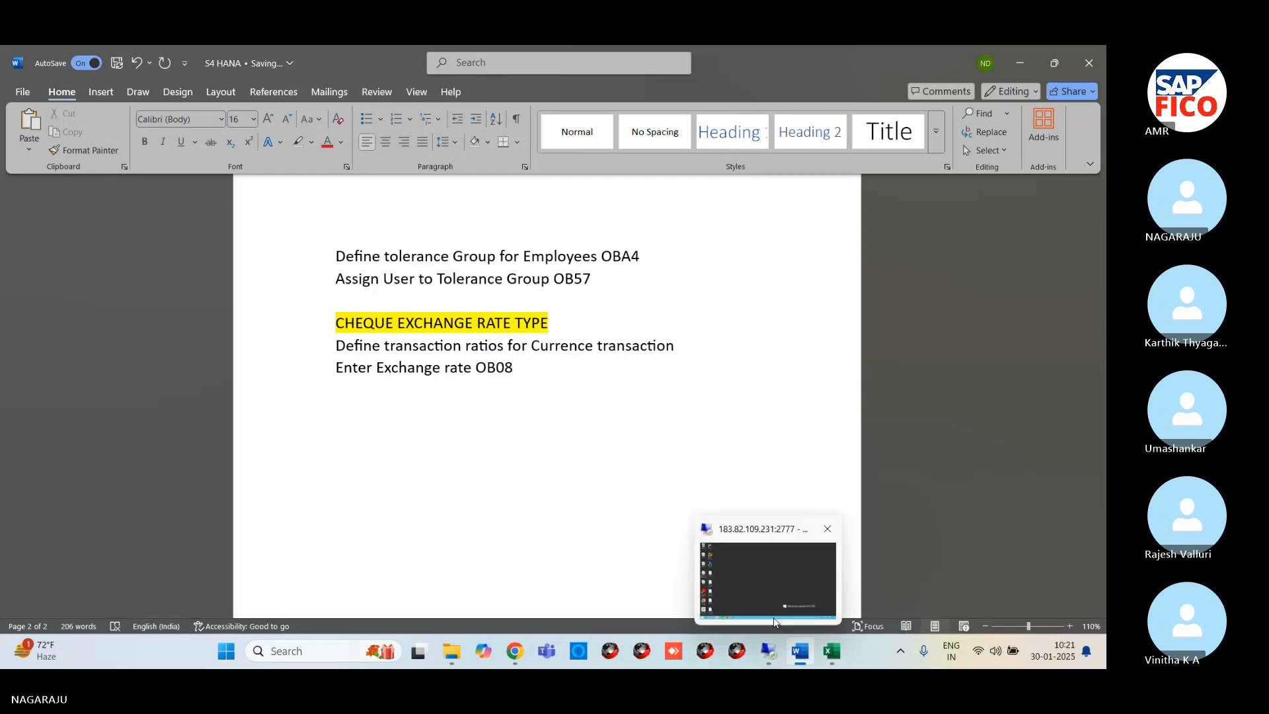
click(775, 622)
mouse_move(288, 666)
click(347, 582)
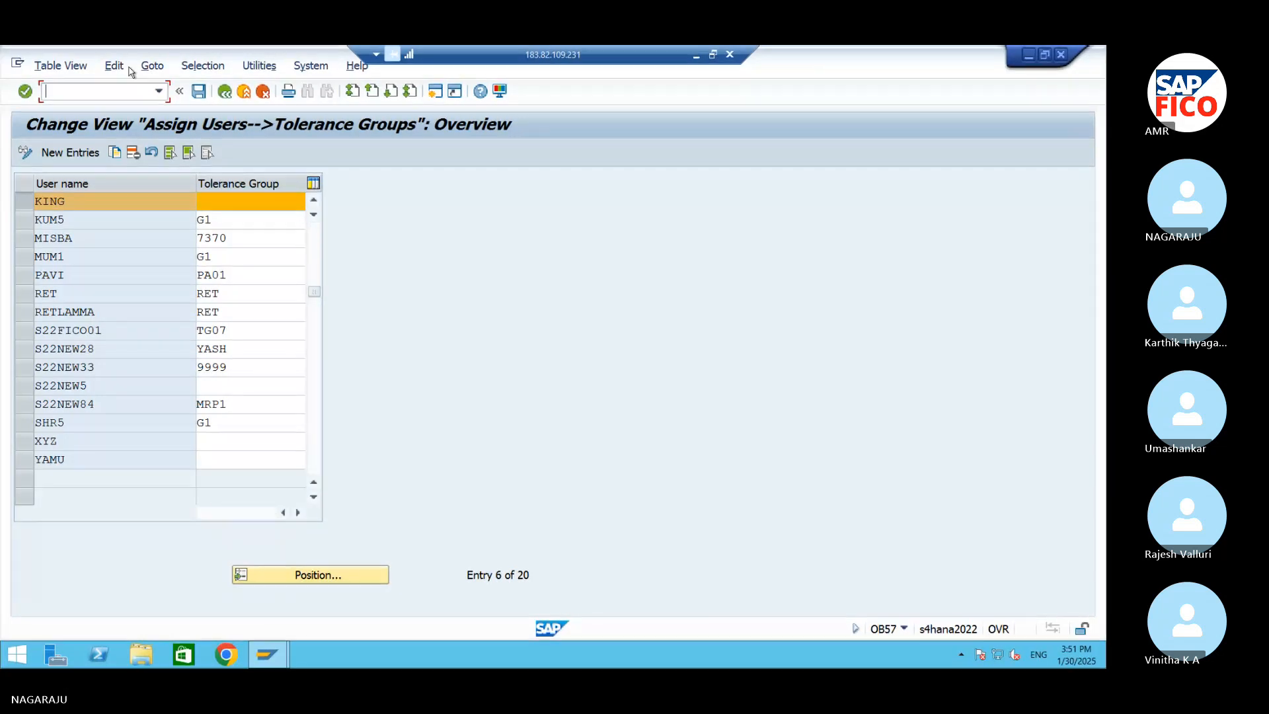
click(225, 92)
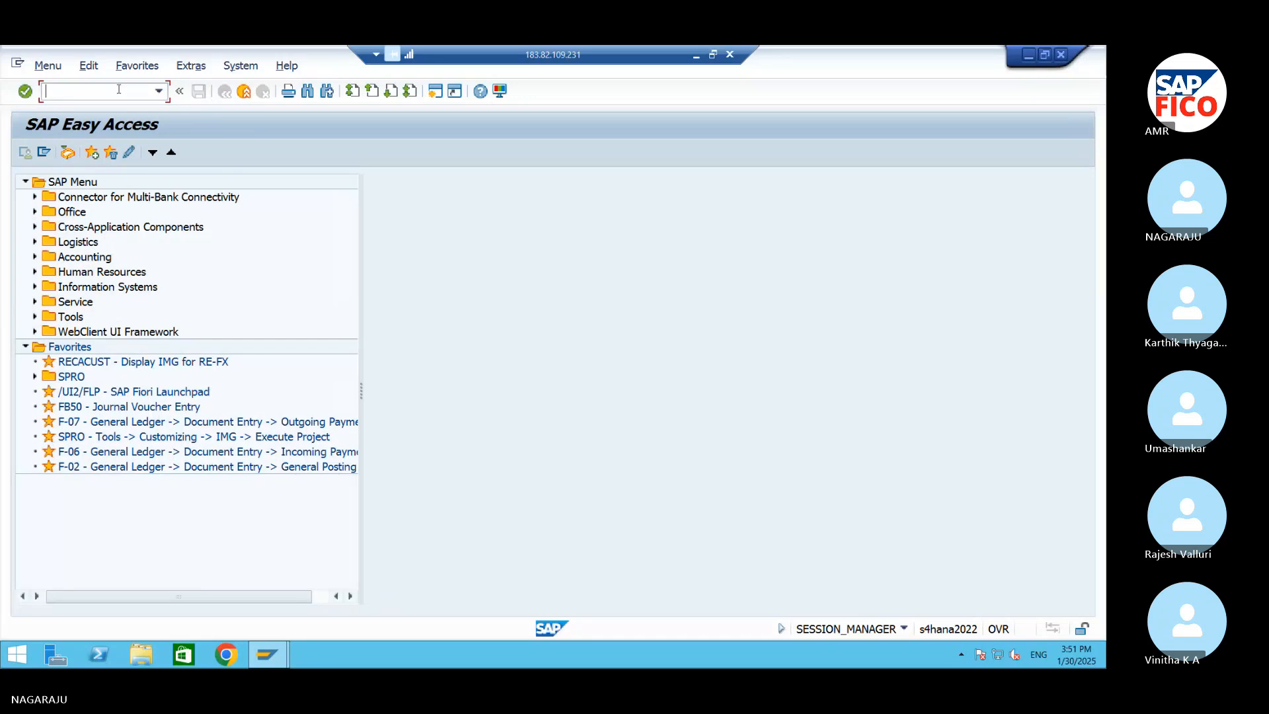
text(OB08)
key(Return)
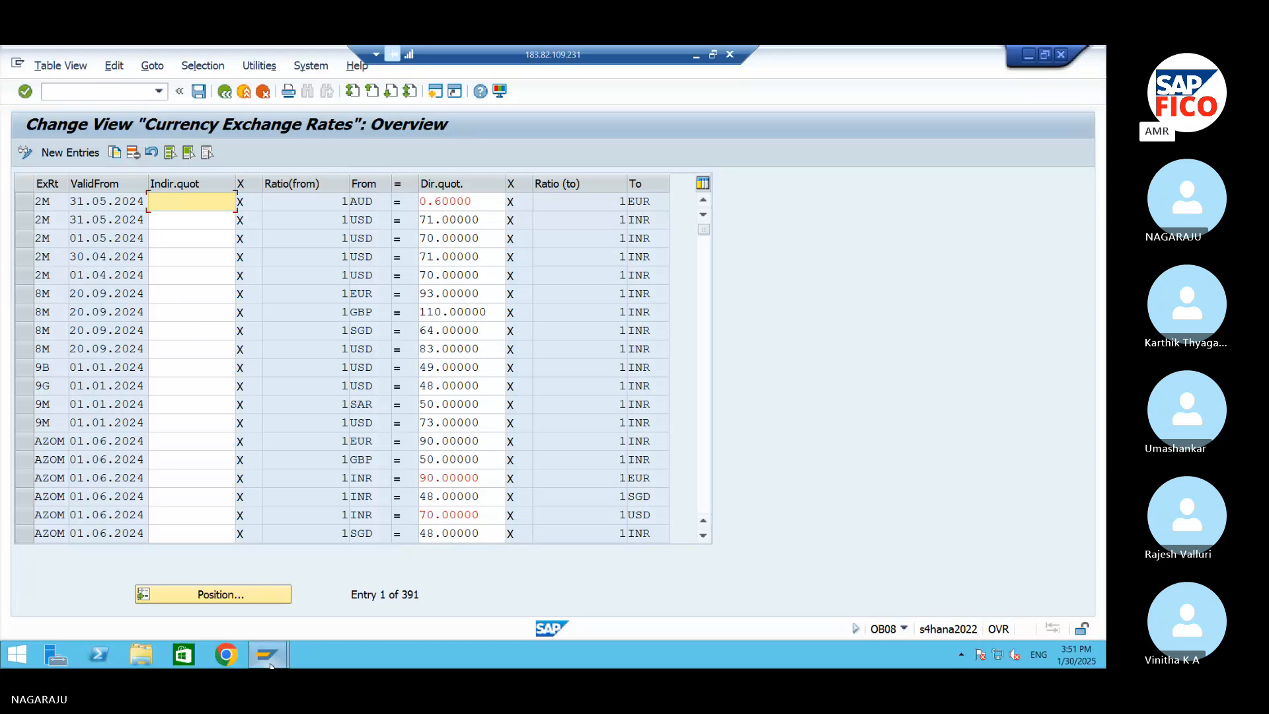
Switch back to the Word document and append the code OB07 to the transaction ratios line
click(1027, 55)
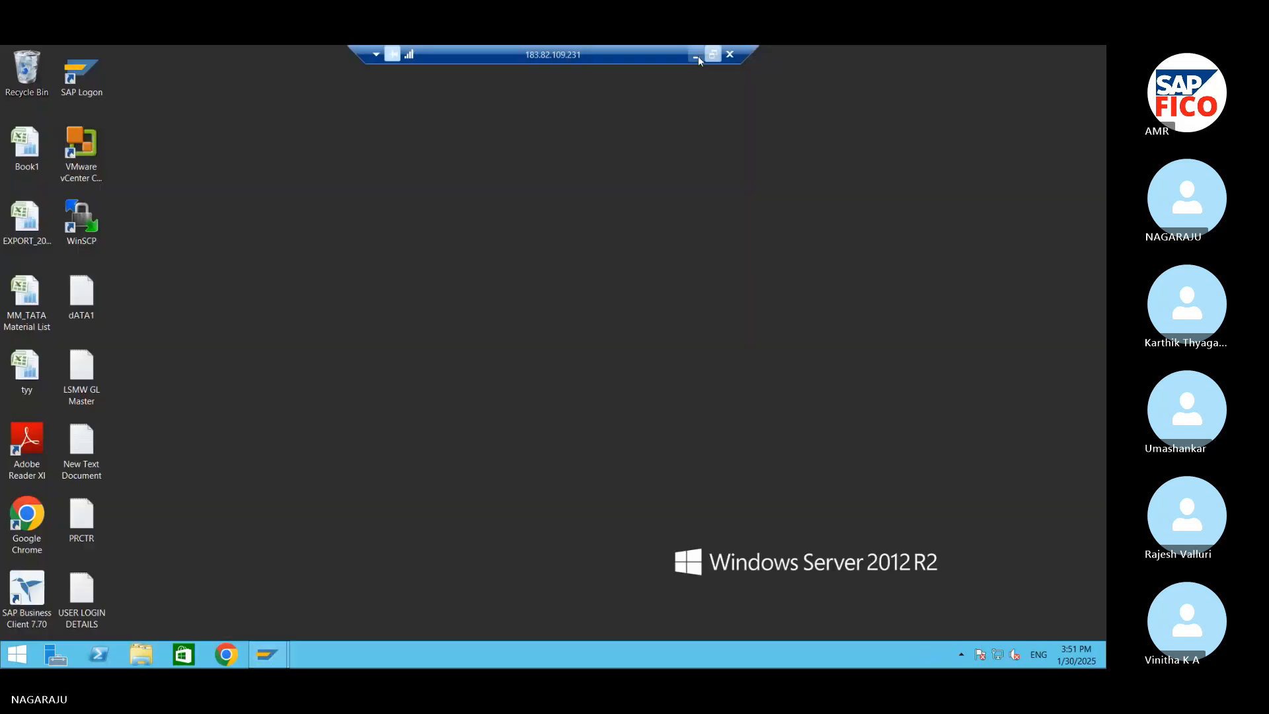
click(696, 55)
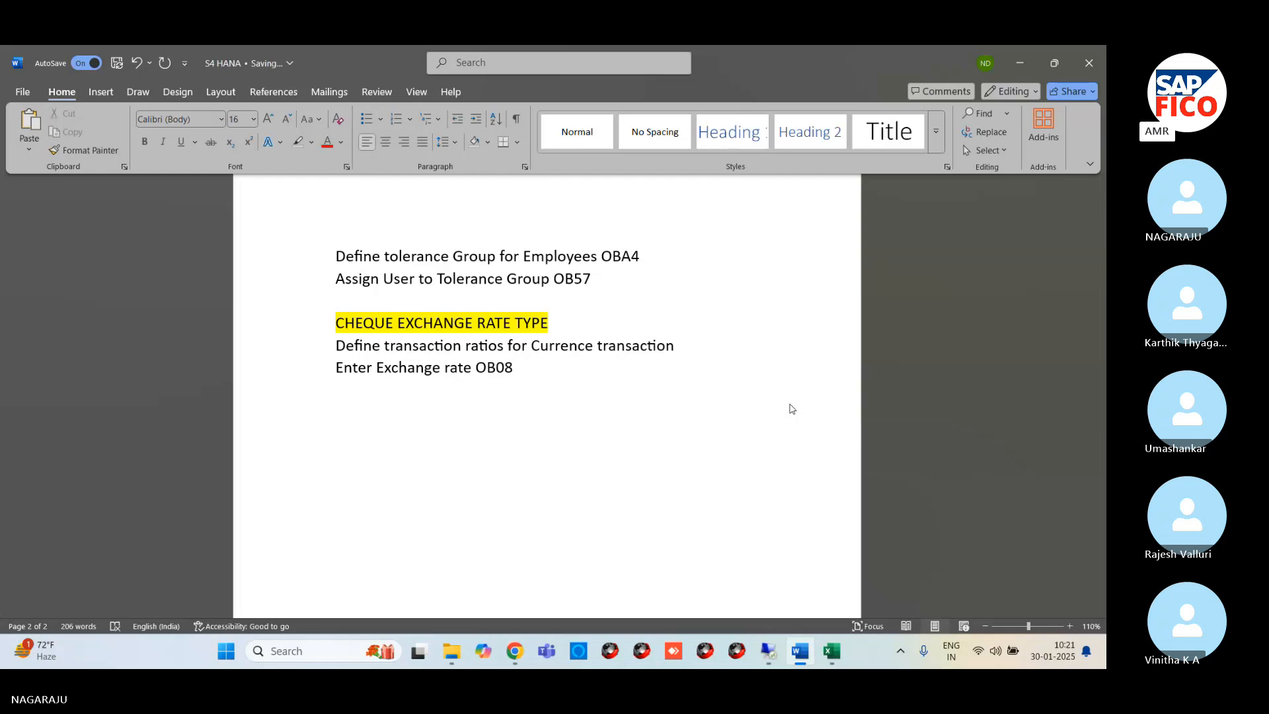
text(OB07)
mouse_move(768, 651)
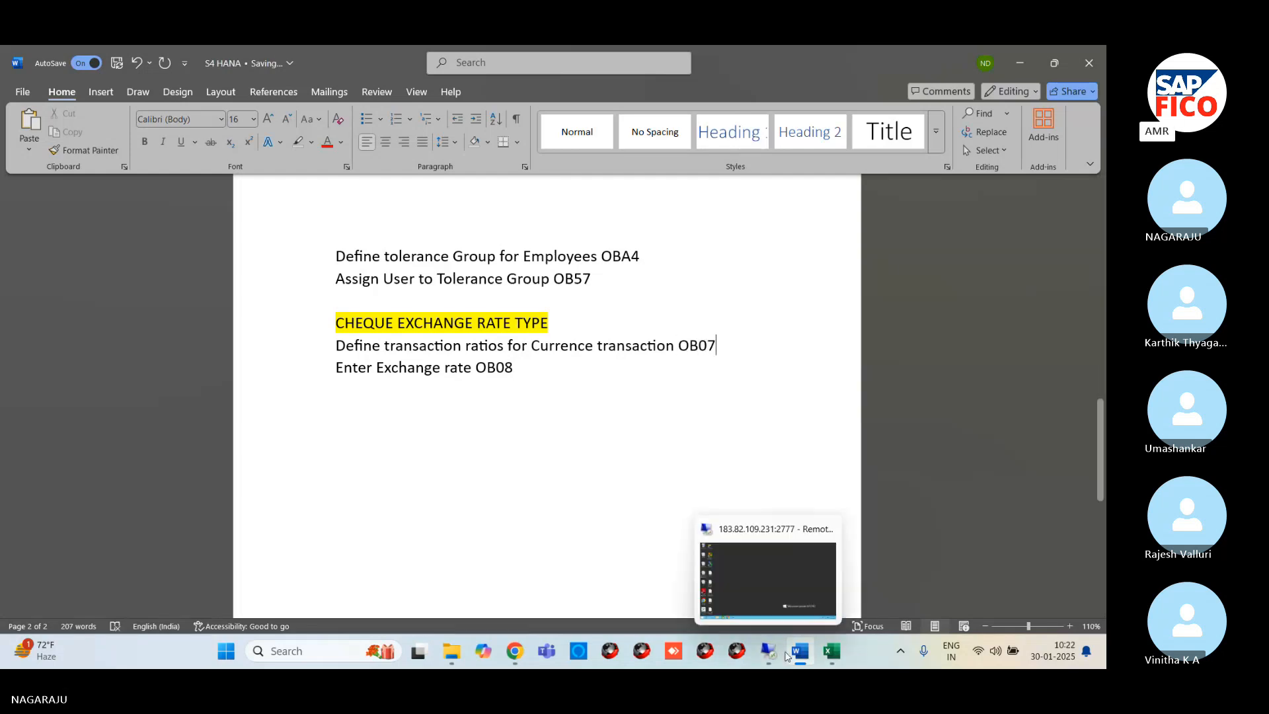
click(775, 596)
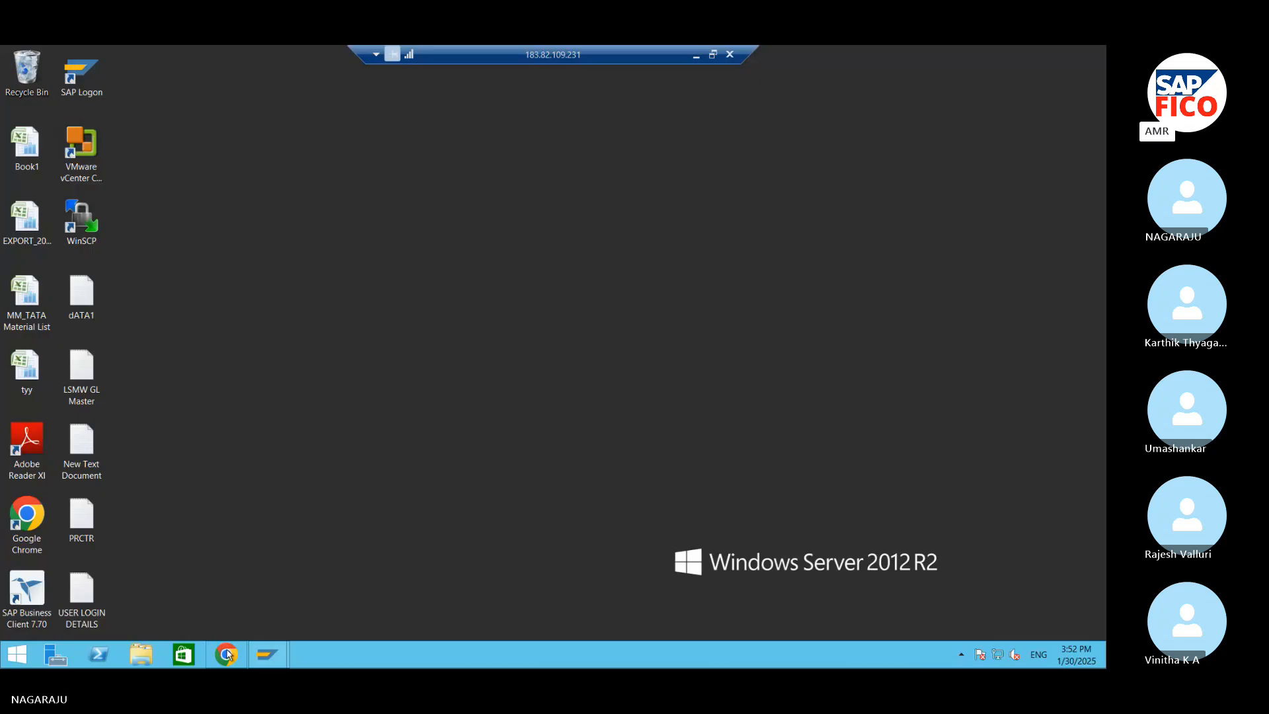
mouse_move(268, 653)
click(346, 582)
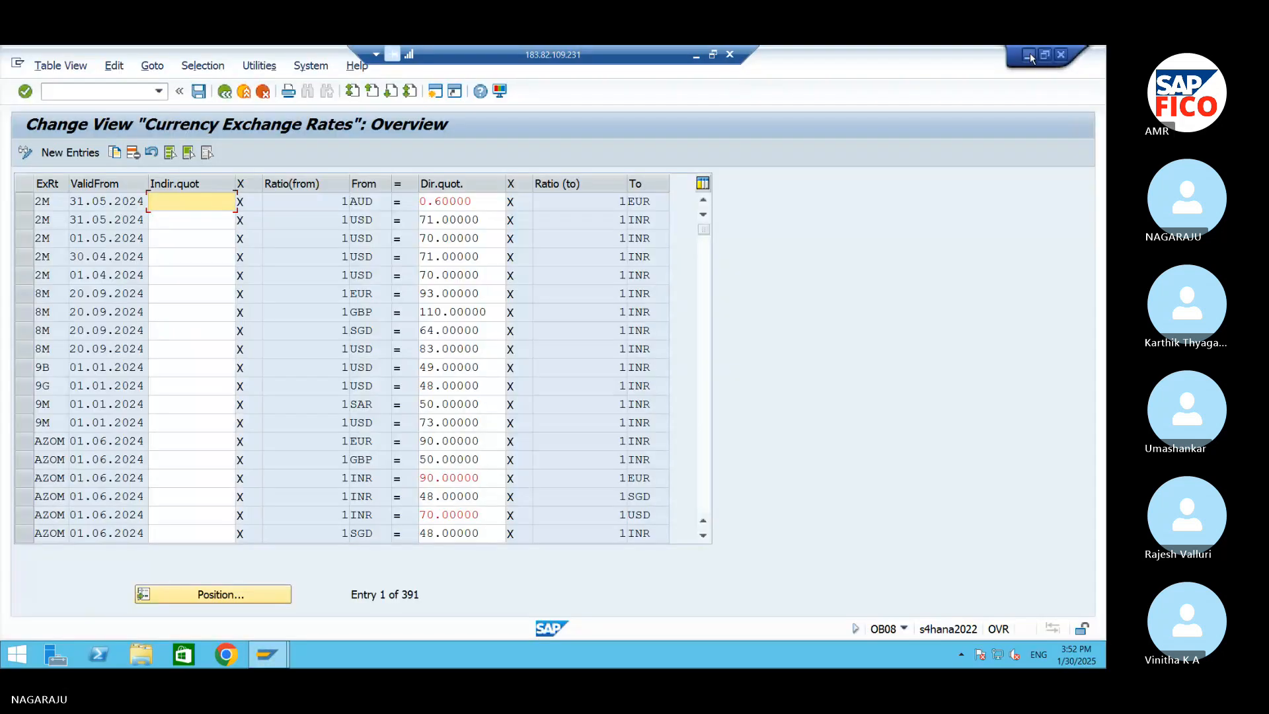
click(1030, 53)
click(695, 55)
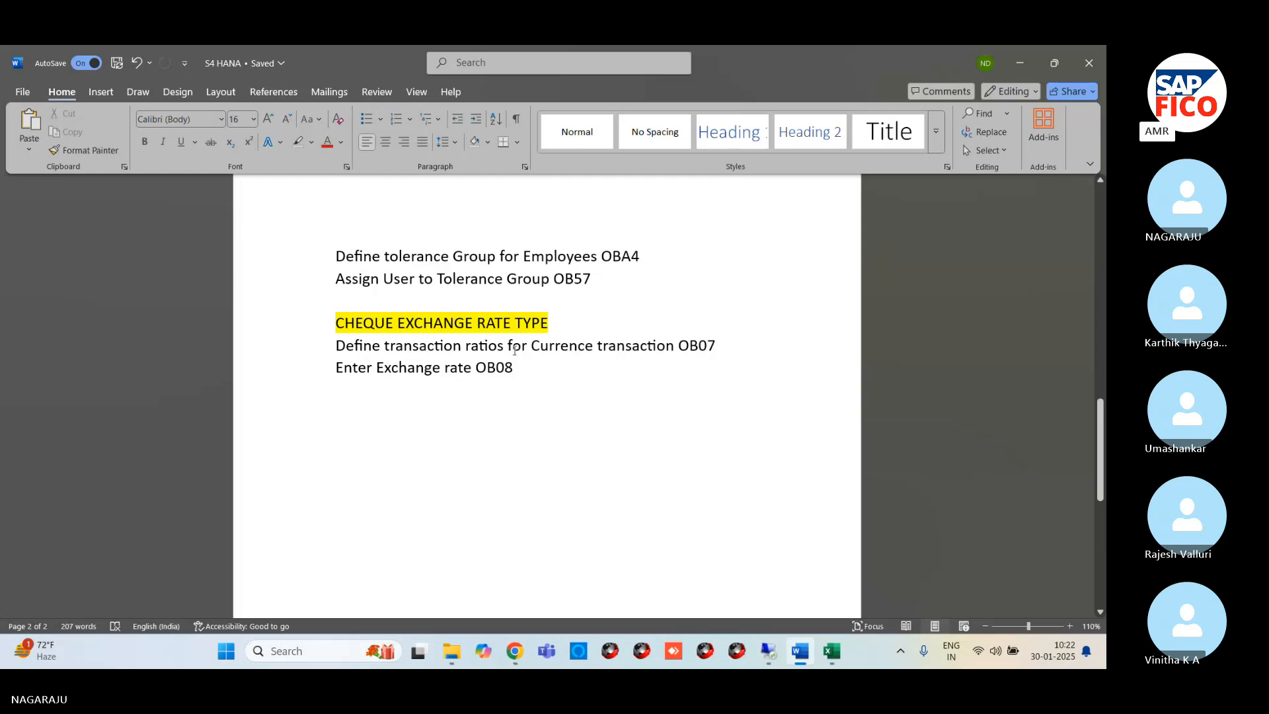
Add OB07 after the "CHEQUE EXCHANGE RATE TYPE" heading and delete OB07 from the end of the transaction ratios line
click(578, 322)
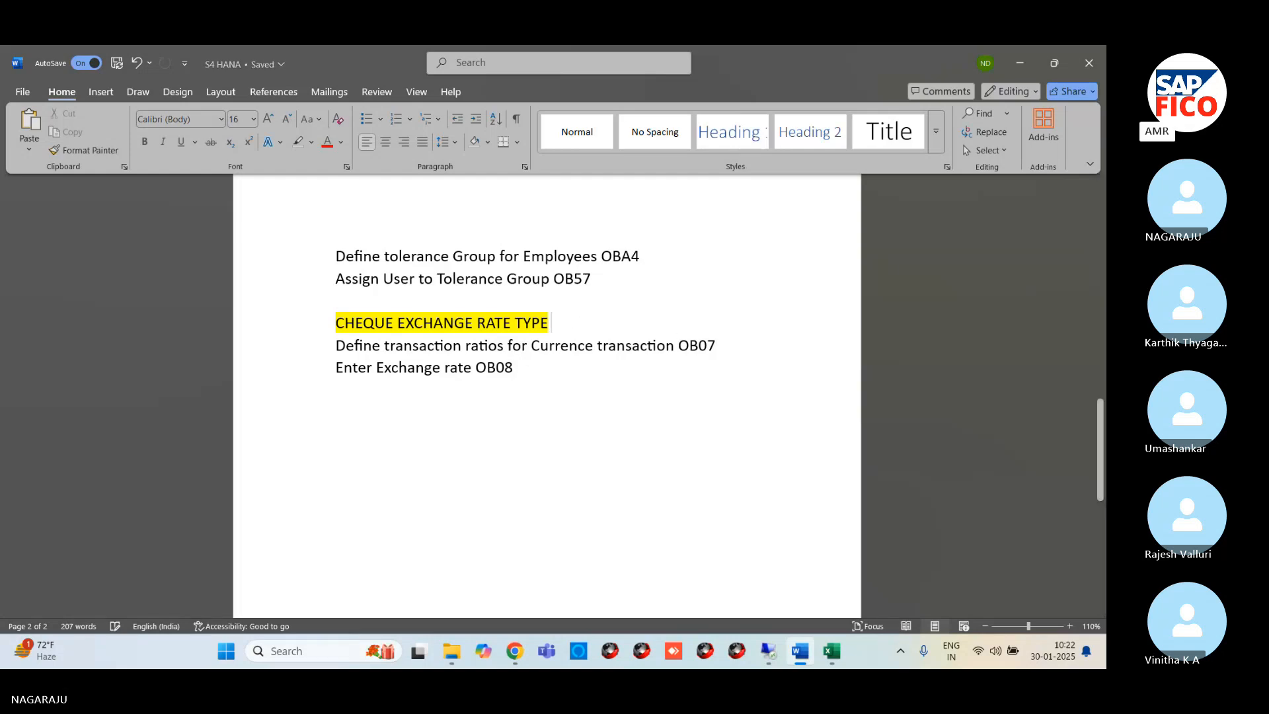
text(OB07)
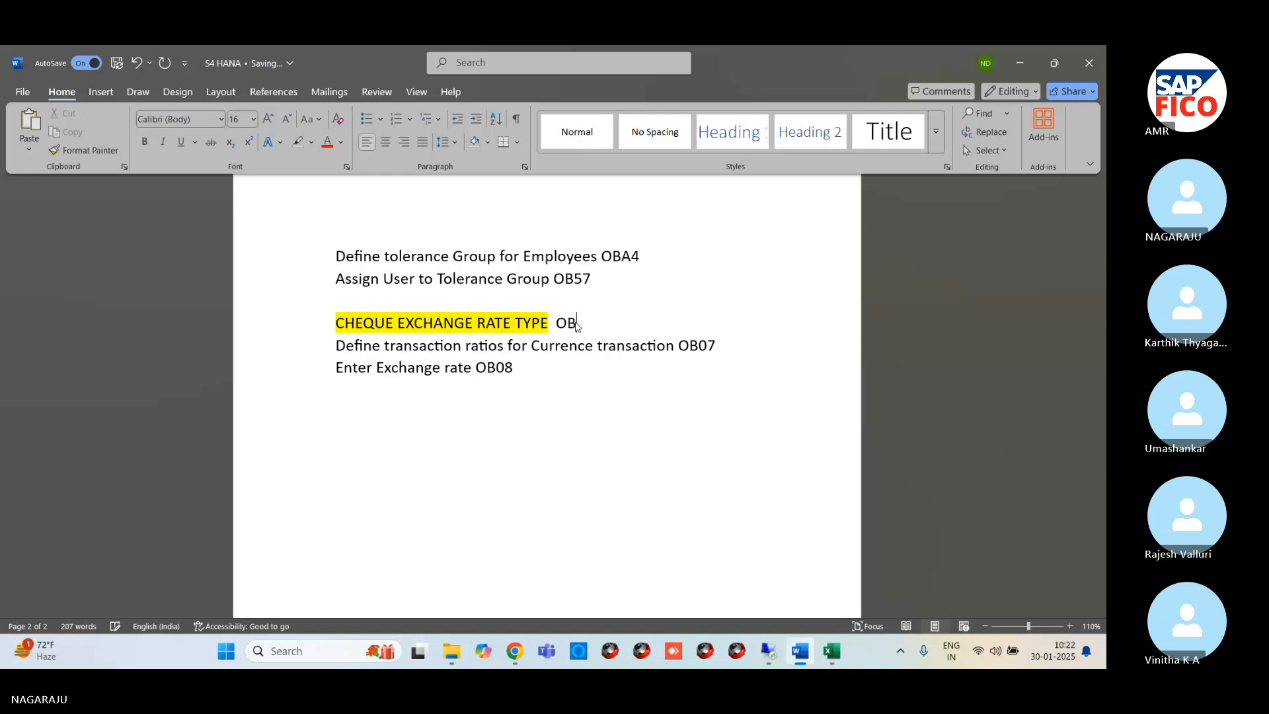
click(718, 343)
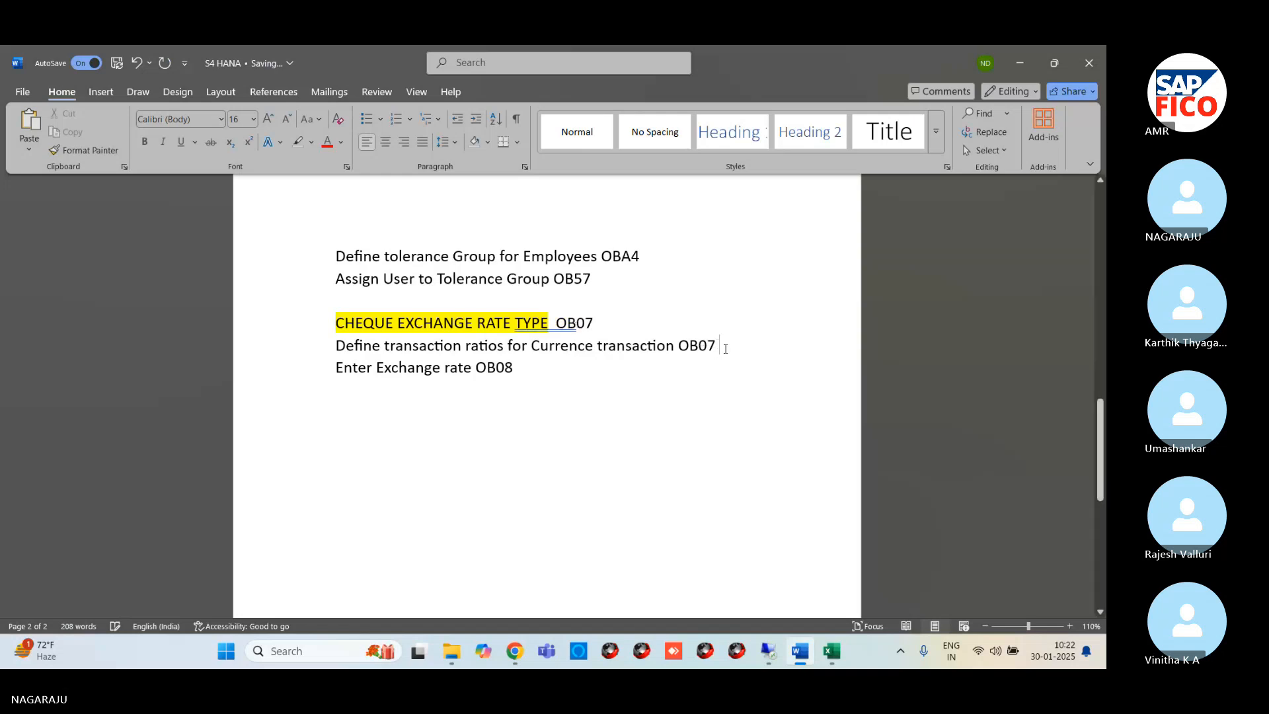
key(BackSpace)
key(BackSpace)
key(BackSpace)
key(BackSpace)
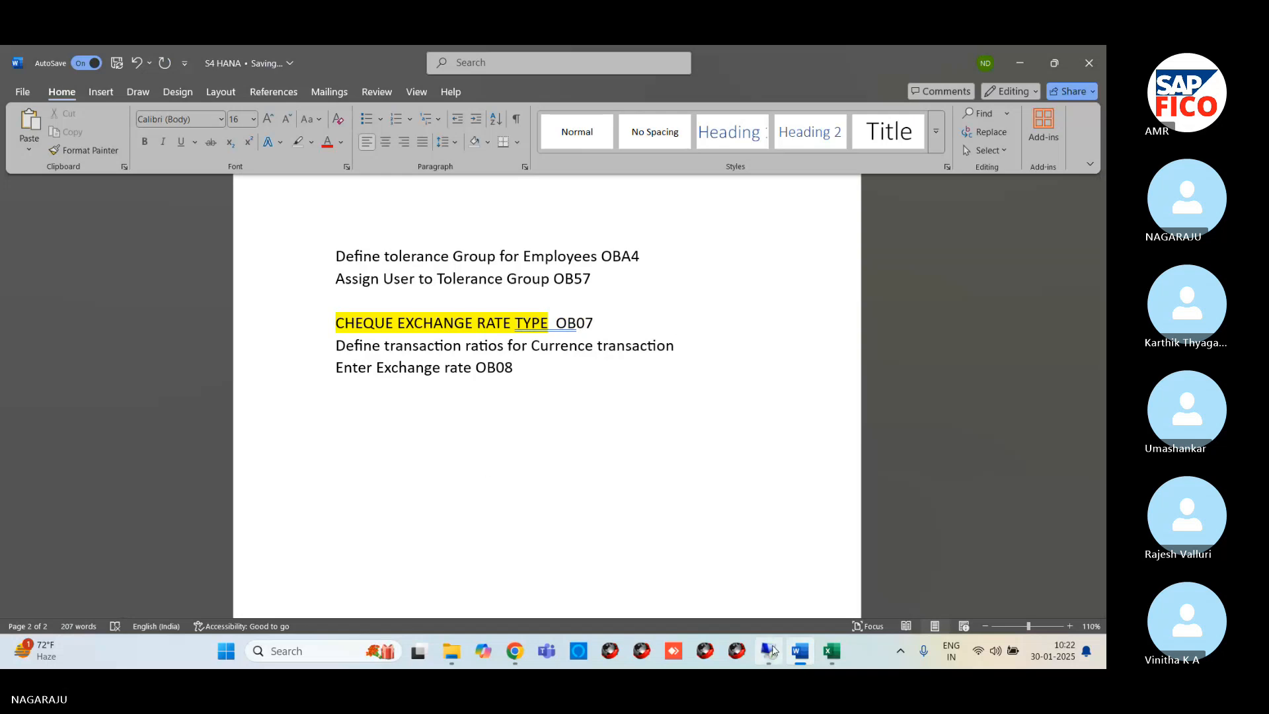
Switch to SAP in the remote session and run /NOB07 to open the exchange rate types
mouse_move(772, 651)
click(740, 579)
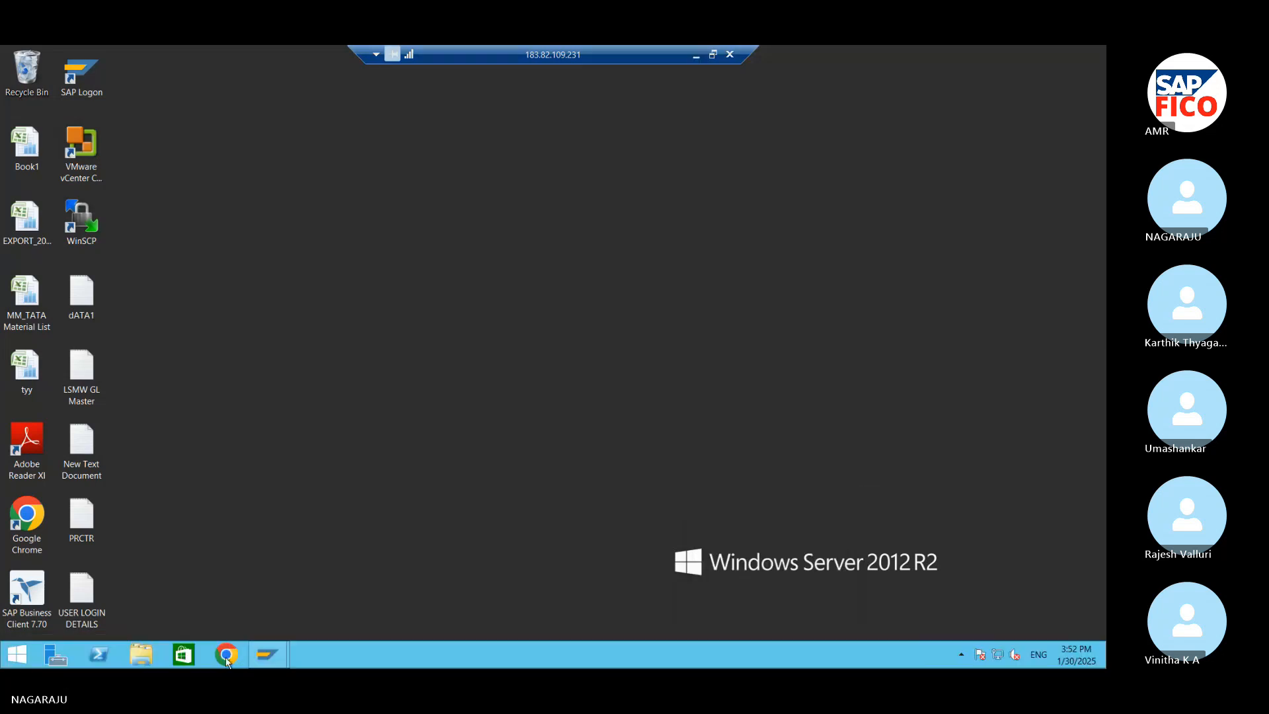
click(267, 655)
click(326, 603)
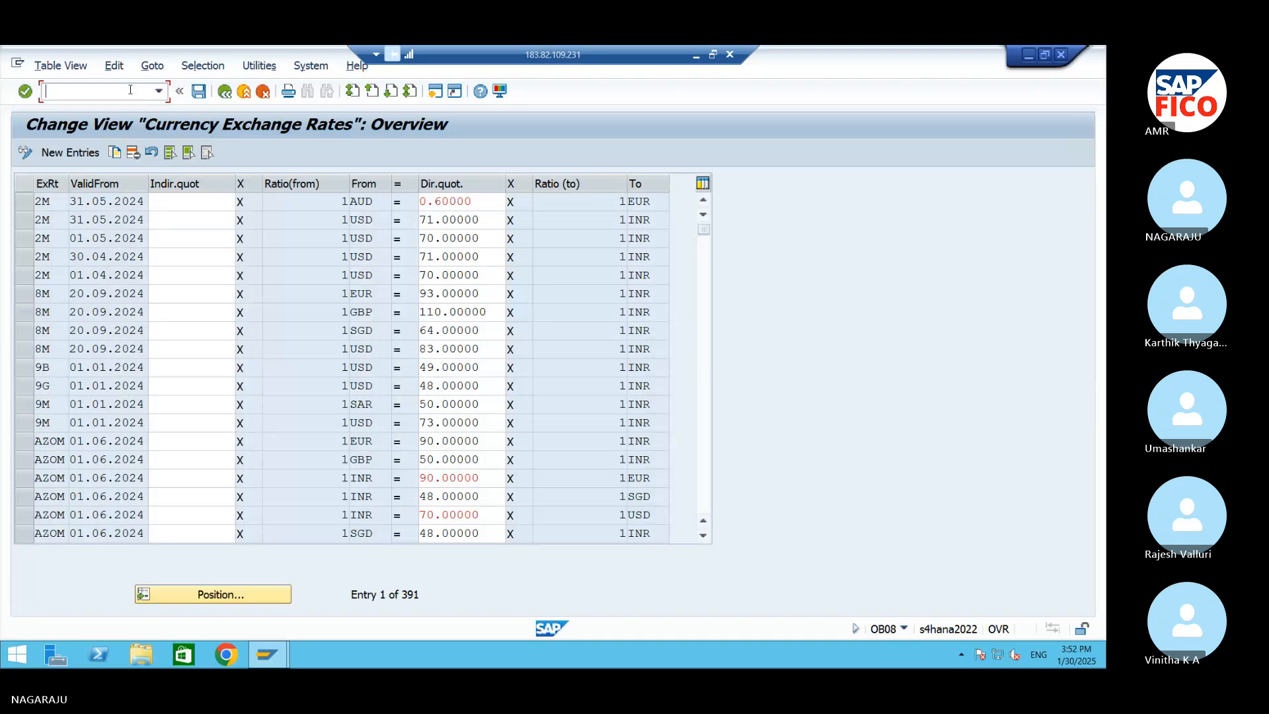
text(/N)
text(OB08)
key(Return)
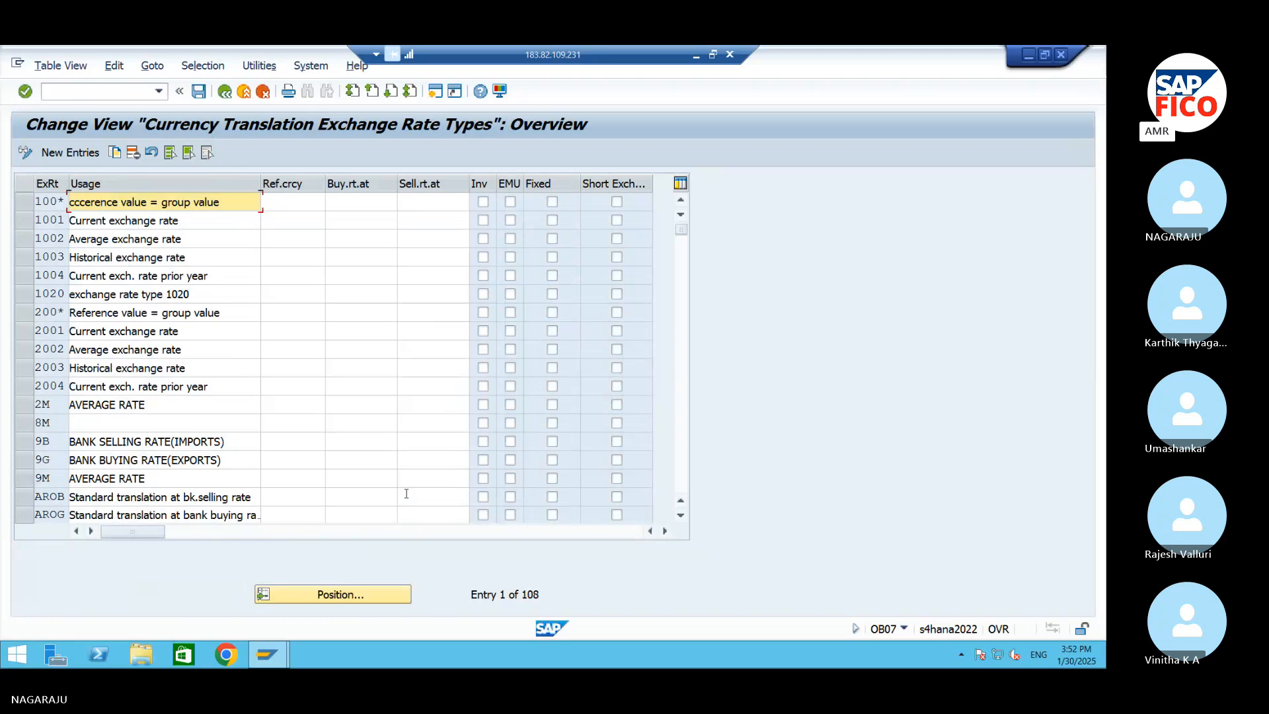
Position the exchange rate types list at type M, select its row and look through the entries below it
click(349, 595)
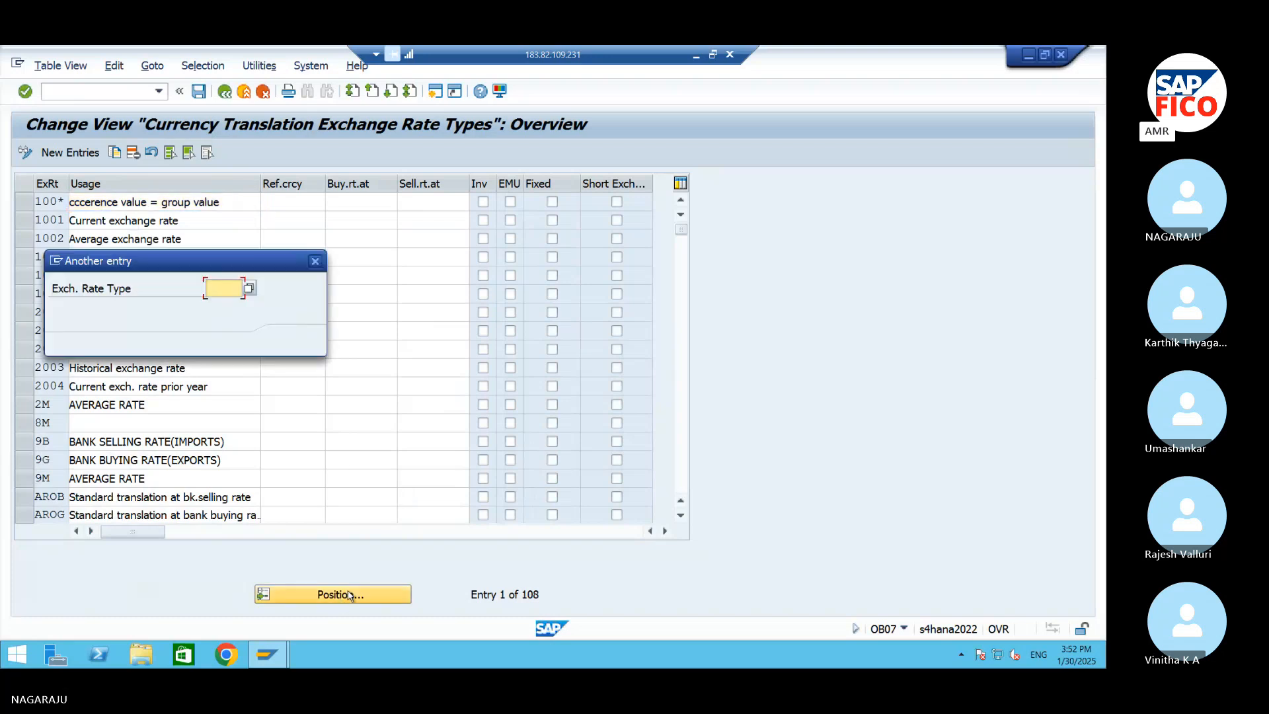
text(M)
key(Return)
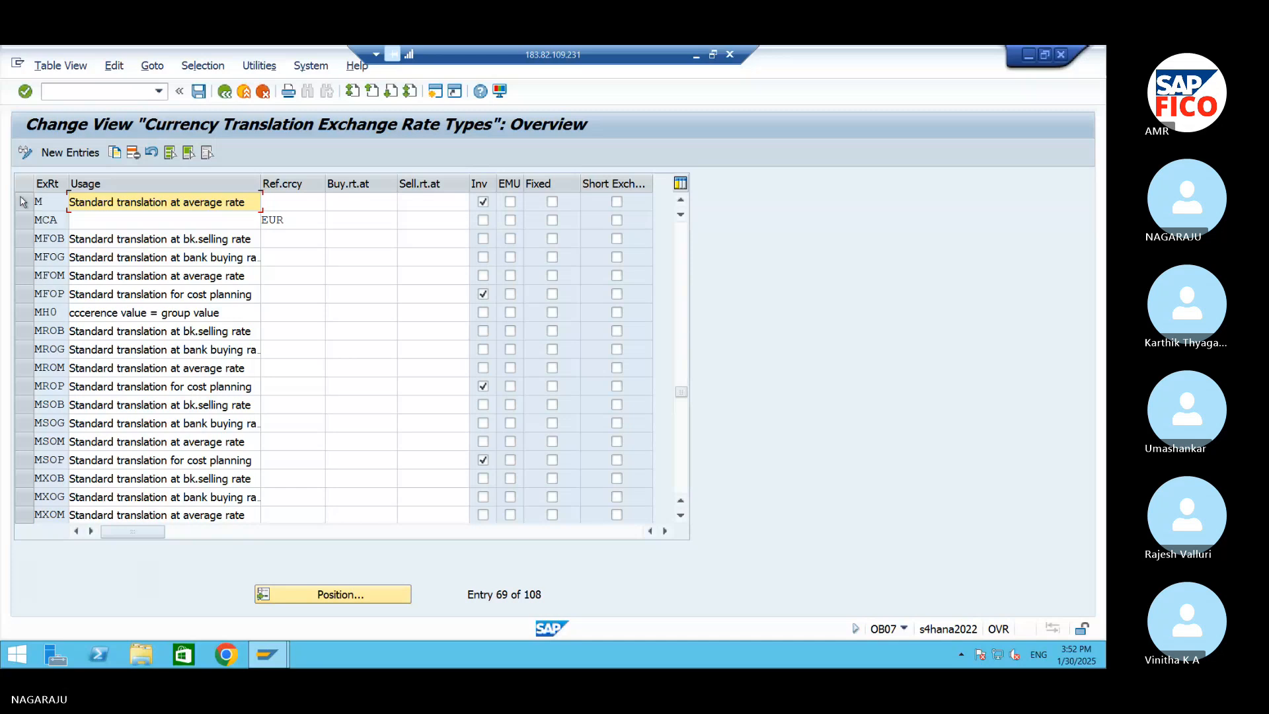
click(23, 202)
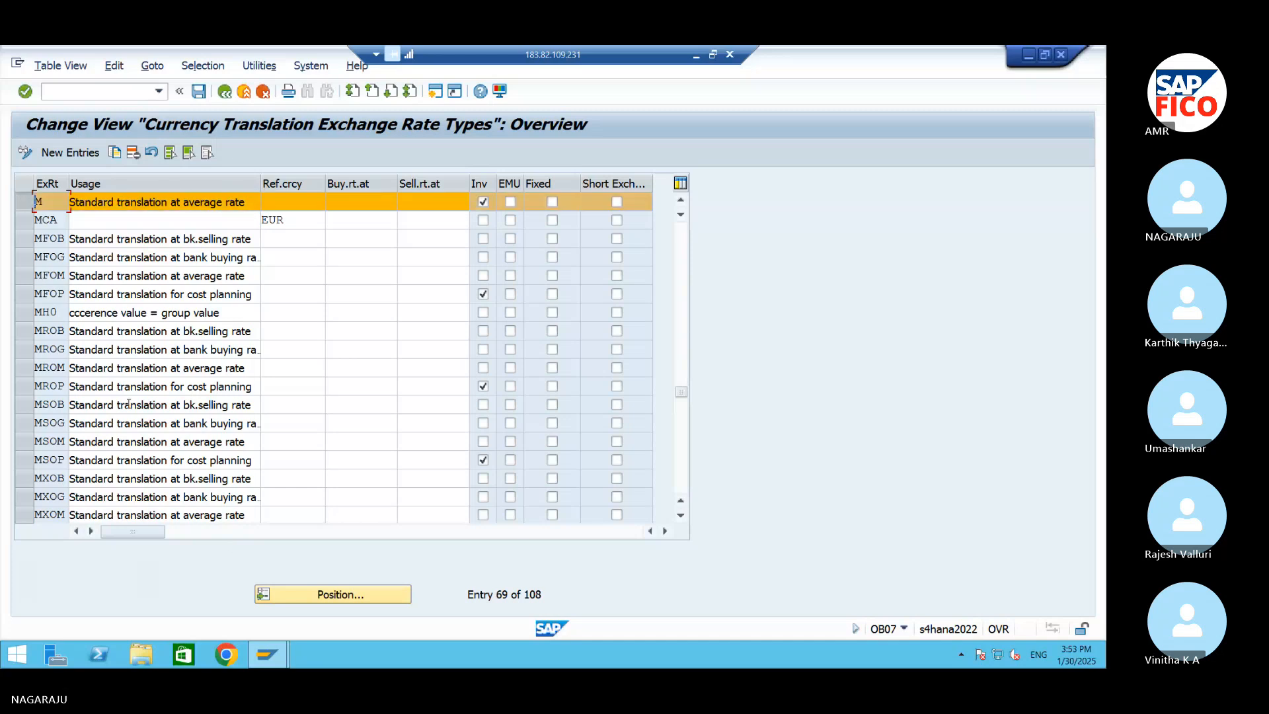
scroll(126, 397, down, 1)
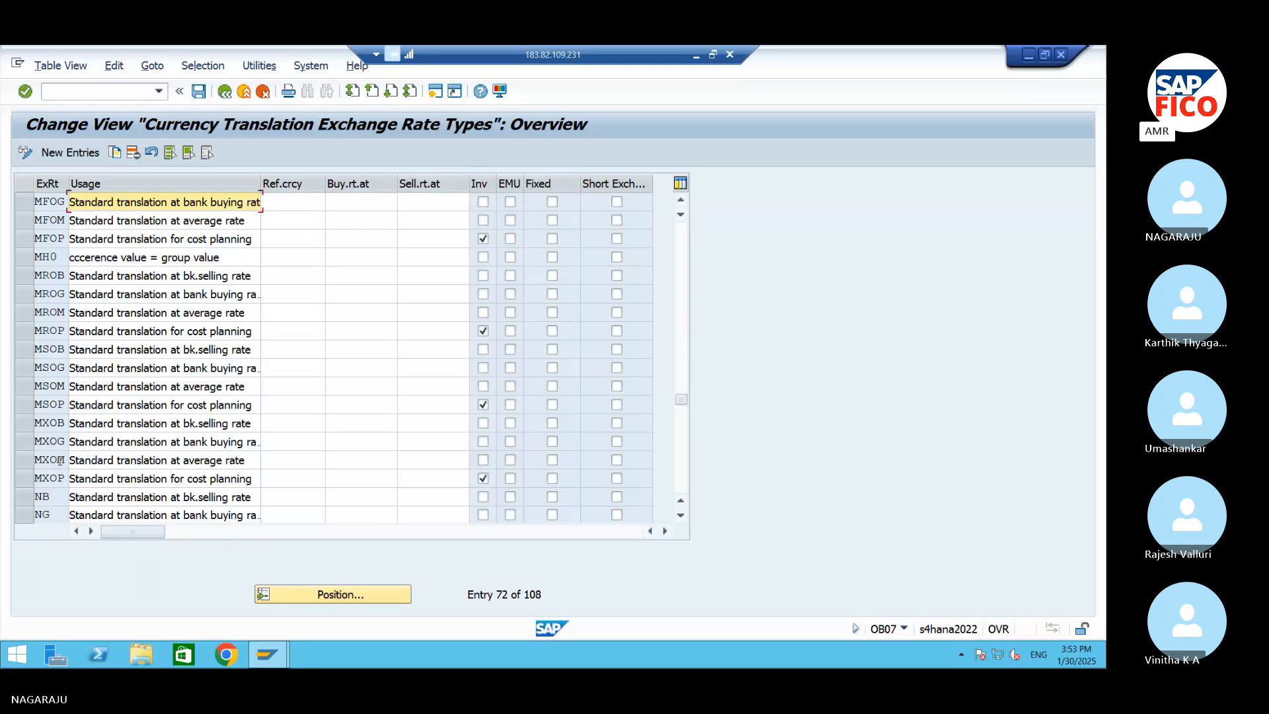
Look through the entries around type M, position the exchange rate types list at type P, and select its row
scroll(86, 325, up, 1)
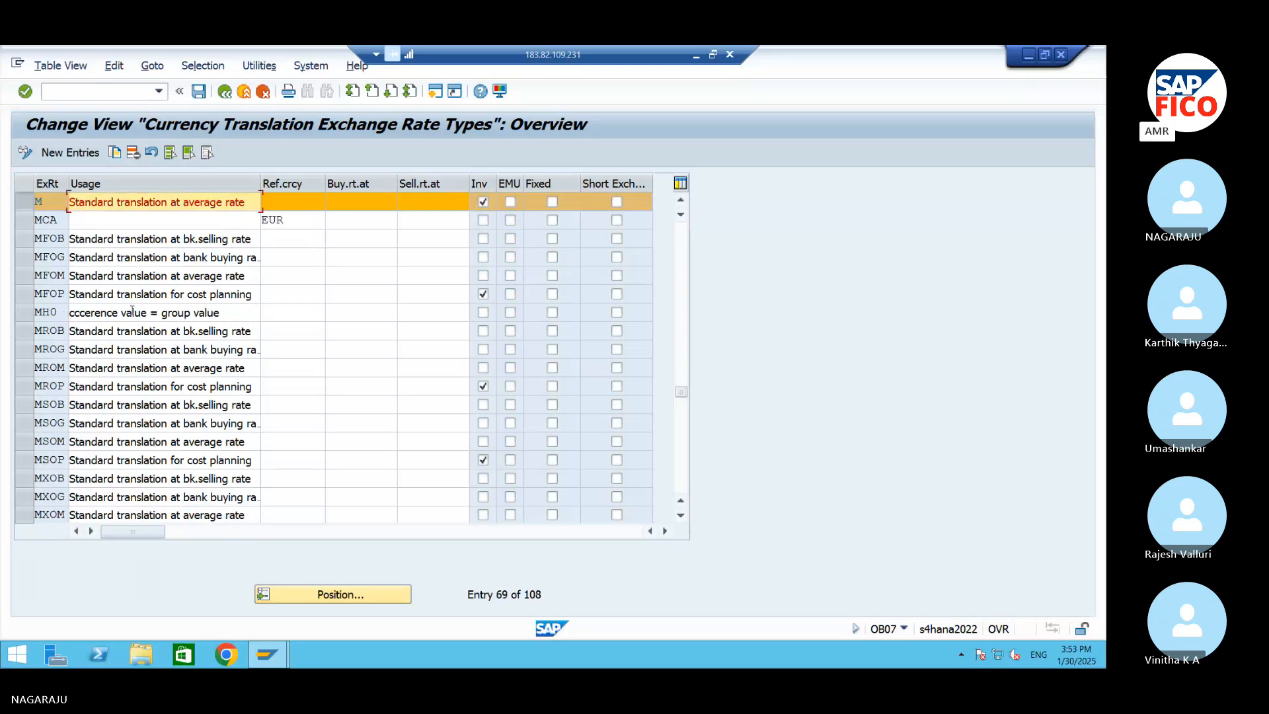
scroll(94, 404, down, 1)
scroll(87, 421, up, 1)
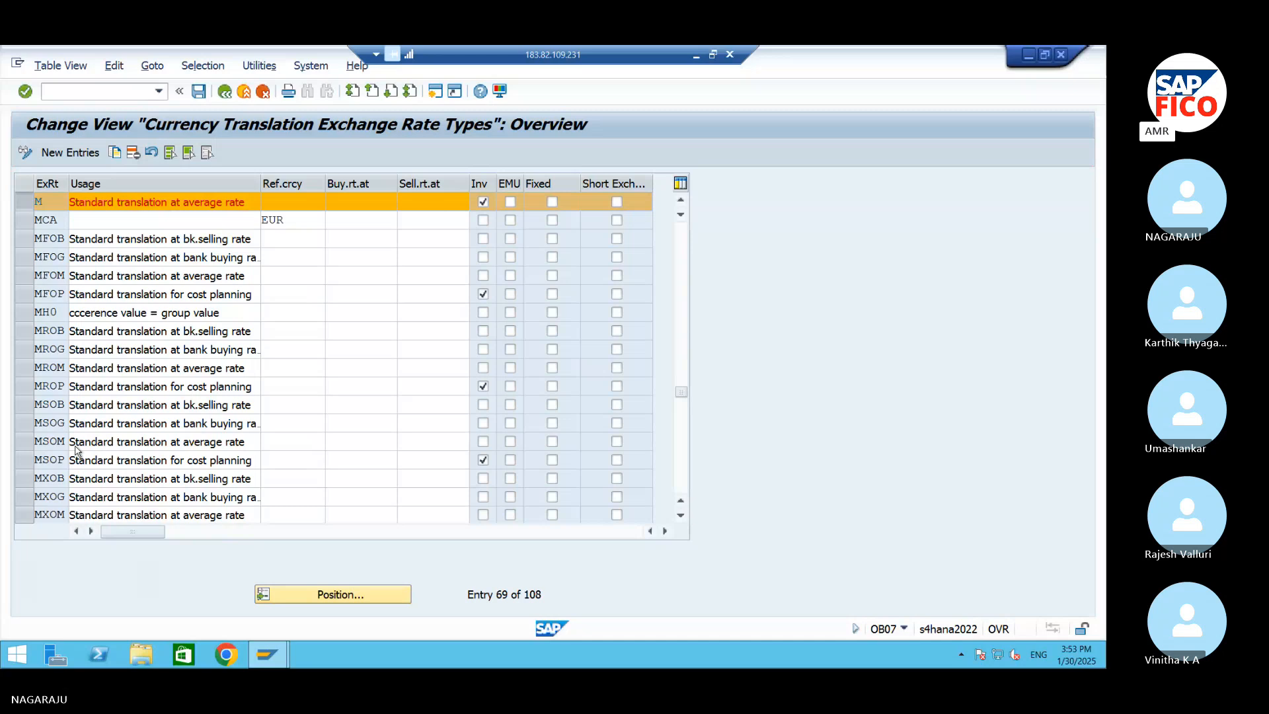
scroll(76, 452, down, 1)
scroll(350, 357, up, 1)
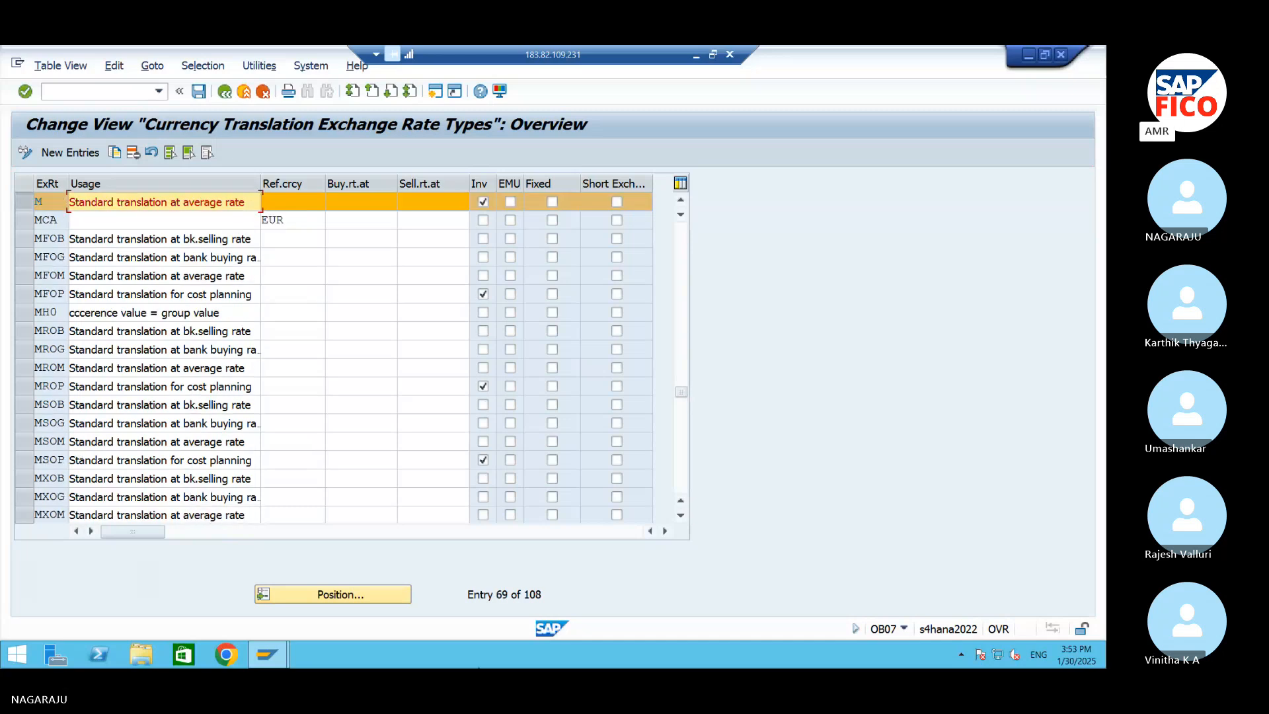
click(387, 596)
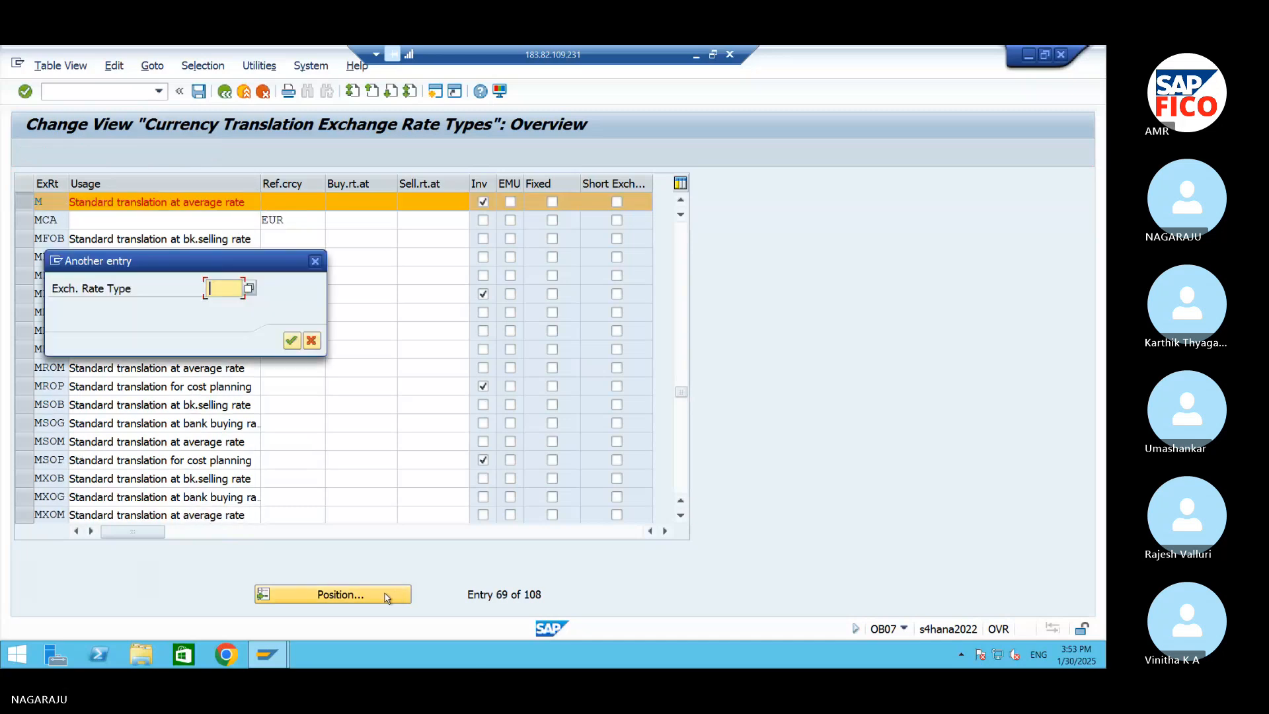
text(P)
key(Return)
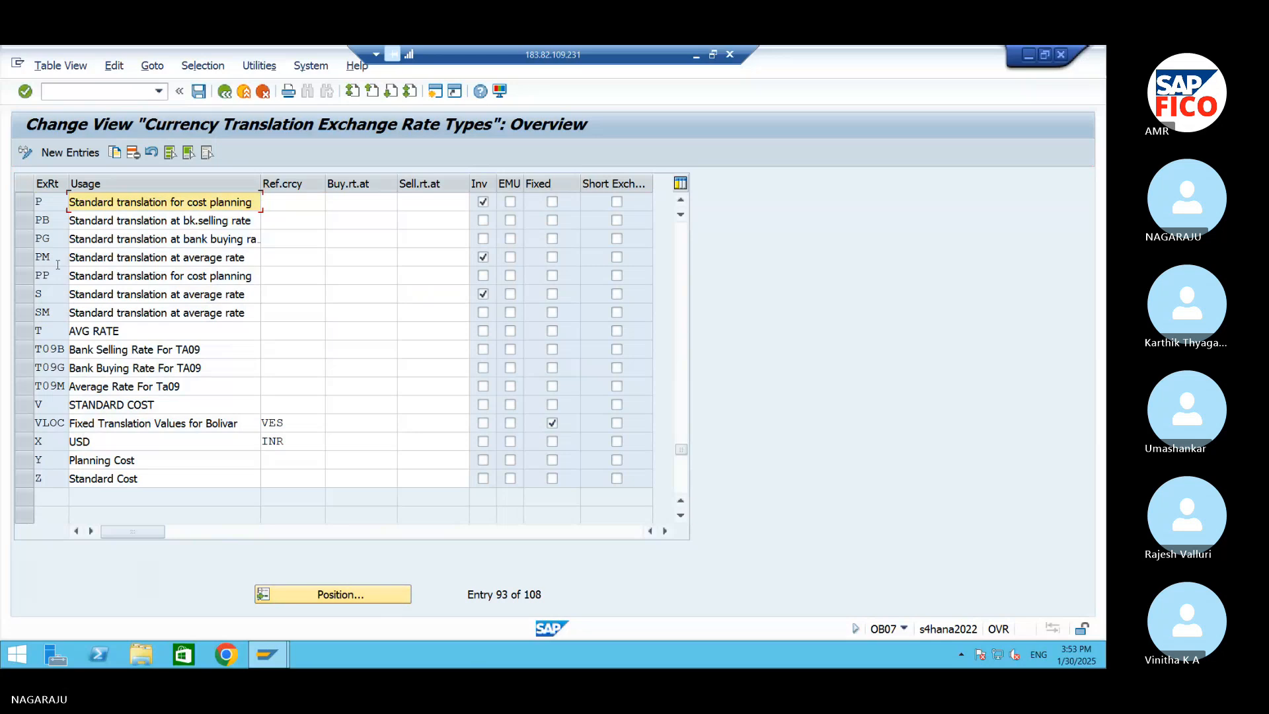
click(24, 202)
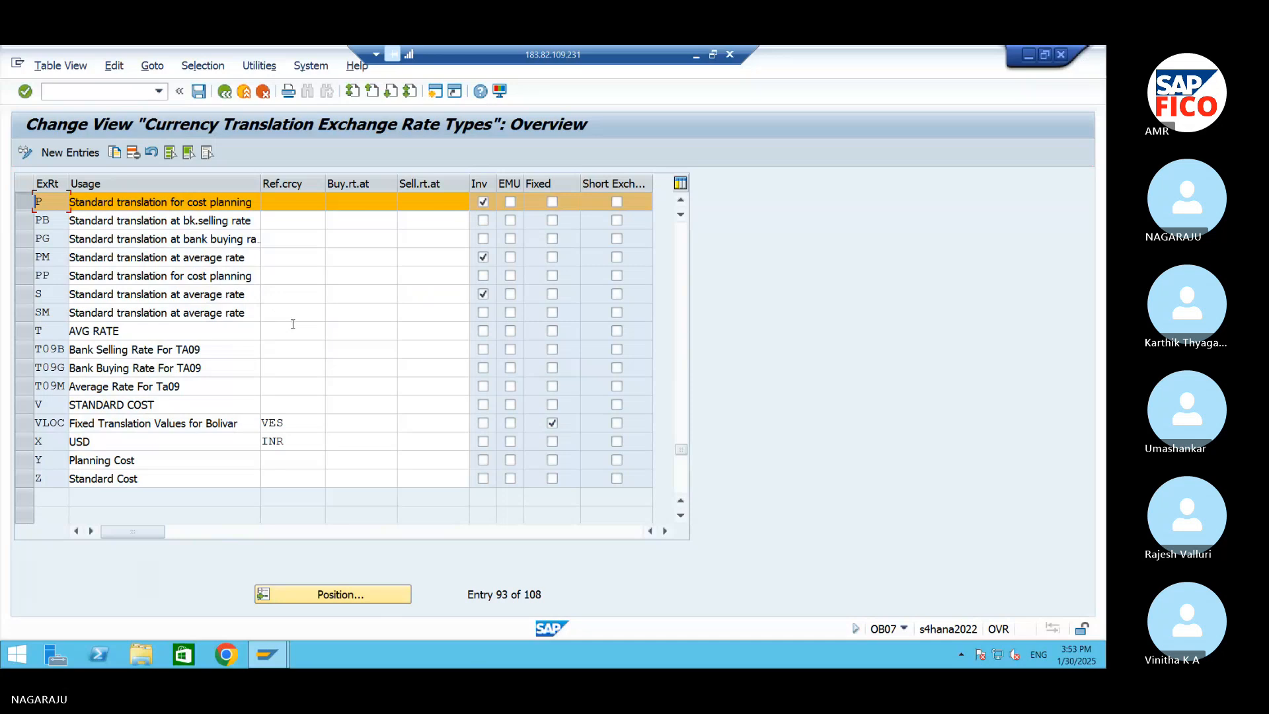
Position the exchange rate types list at type B and select the row for the bank selling rate
click(308, 597)
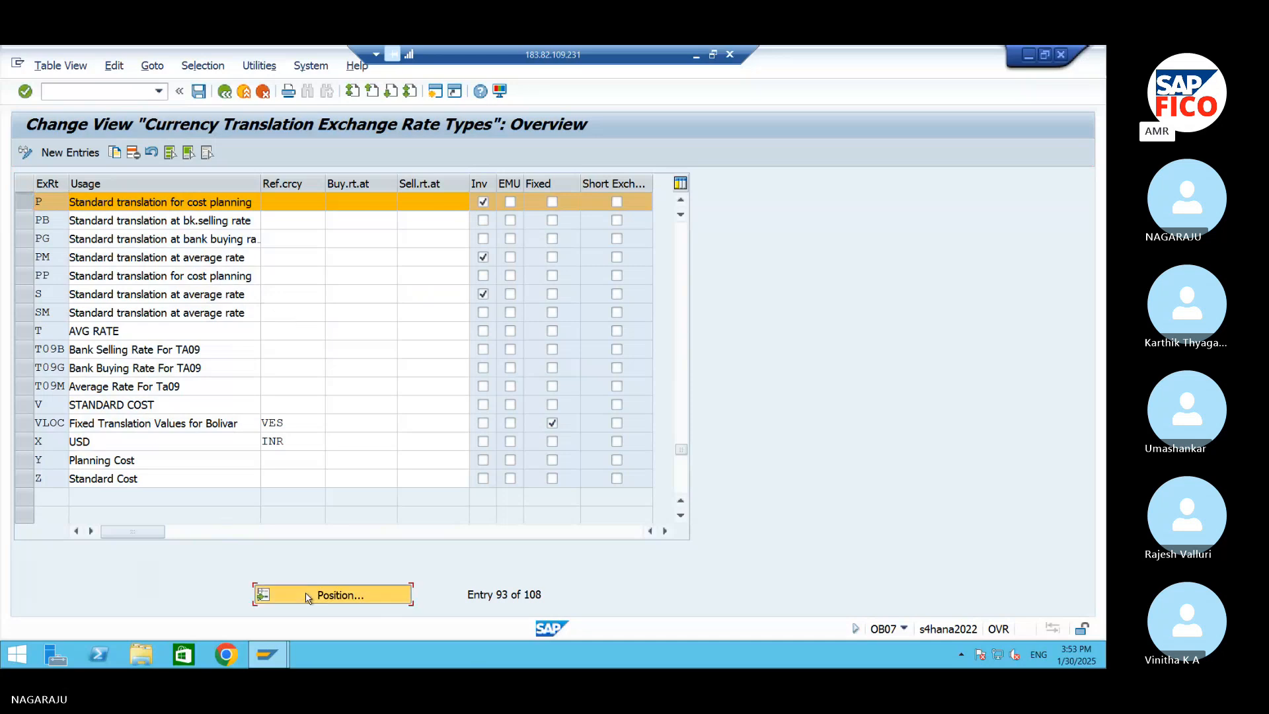
text(B)
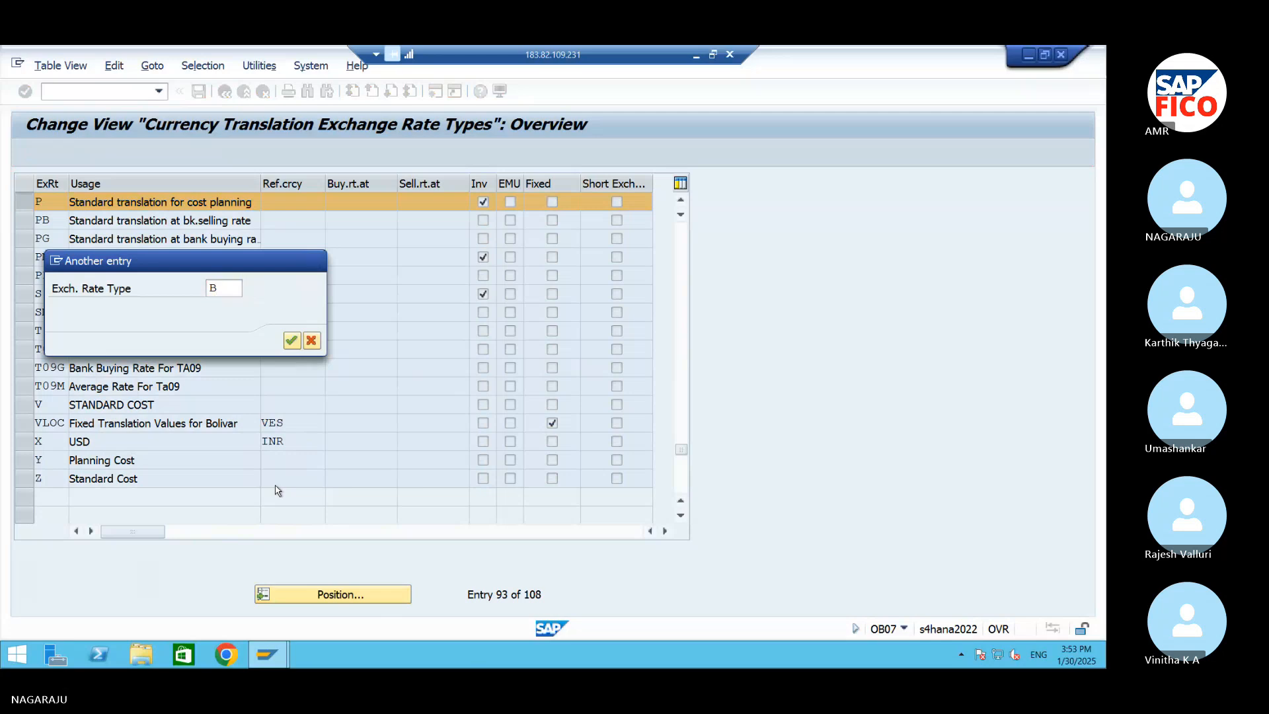
key(Return)
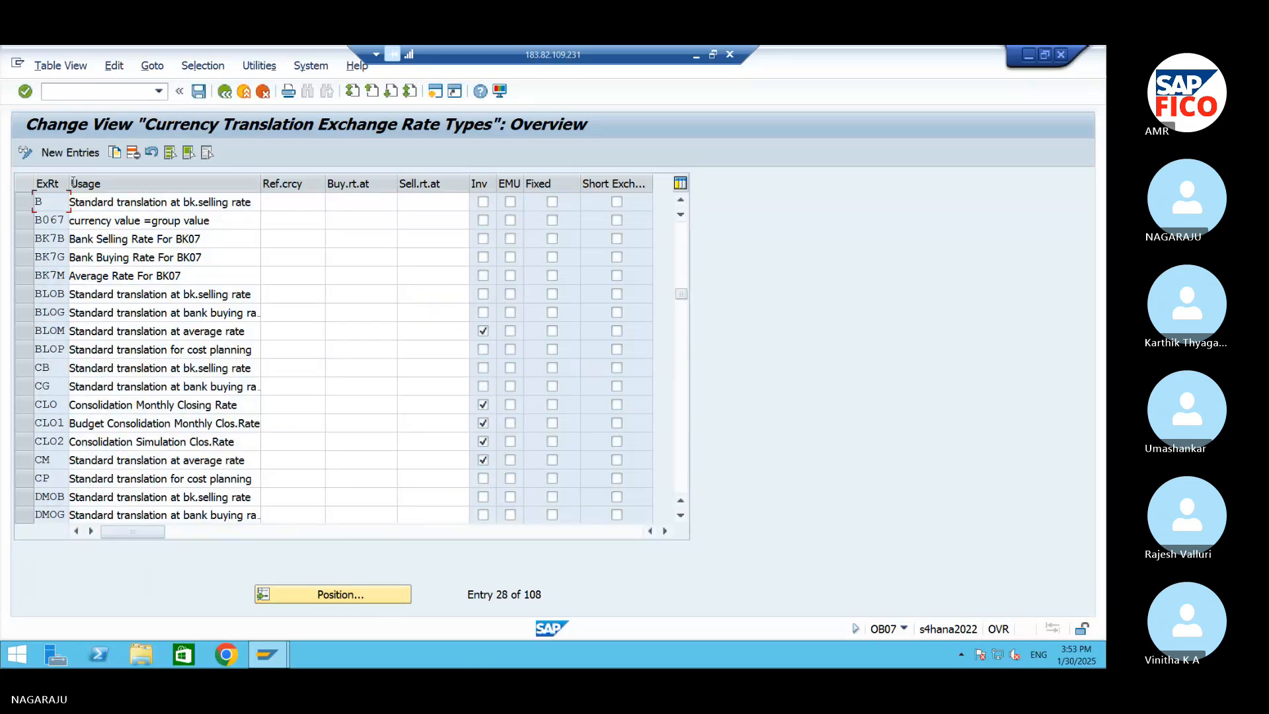
click(26, 201)
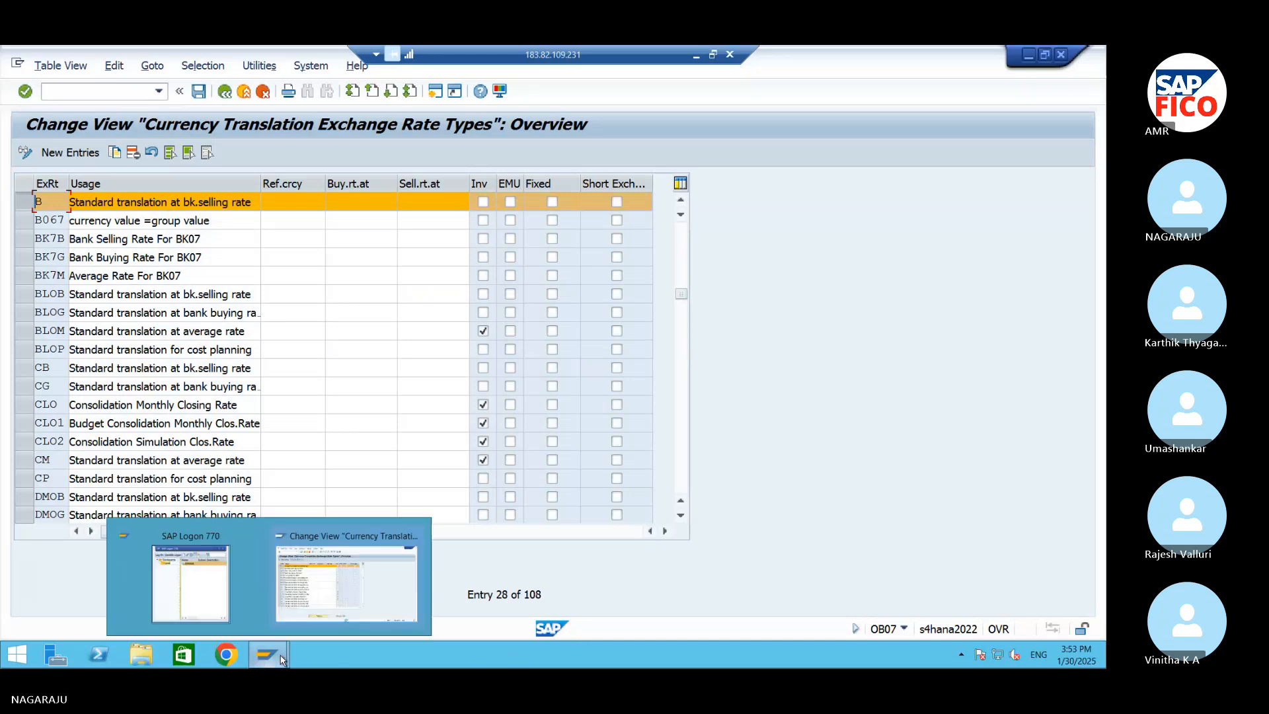
Switch to the Word document and append the code OBBS to the transaction ratios line
click(1028, 55)
click(696, 57)
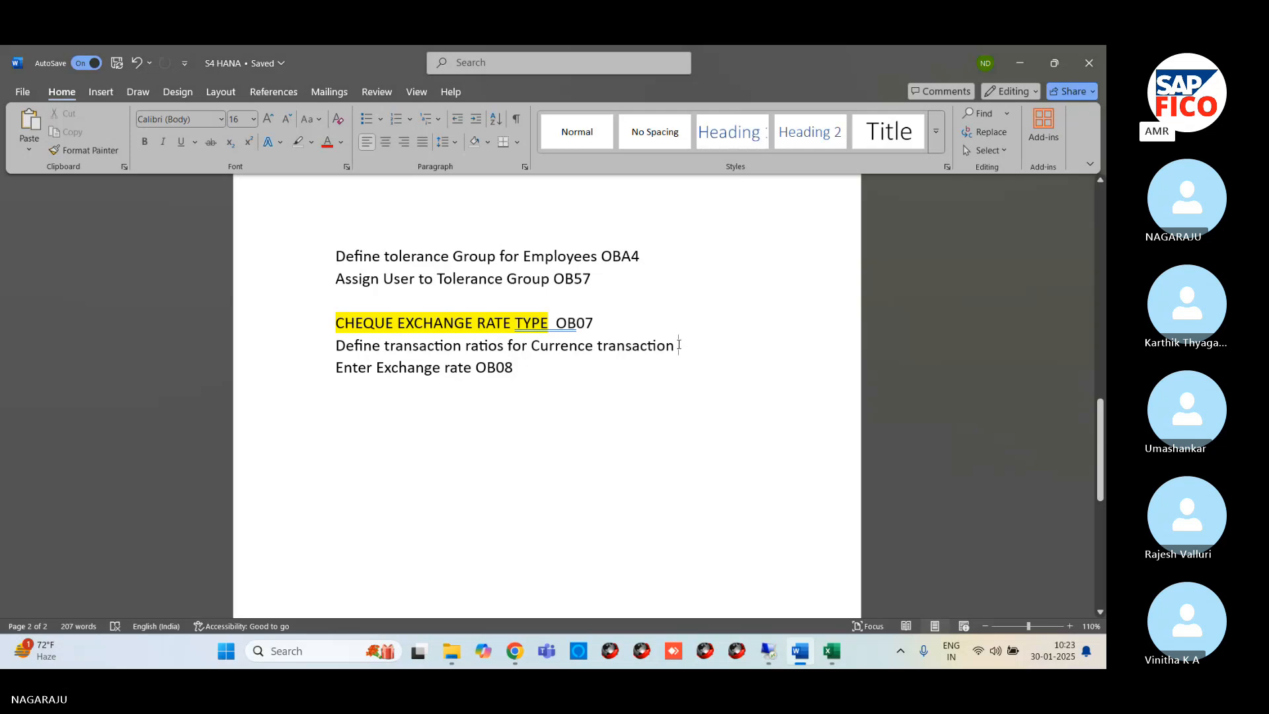
text(OB)
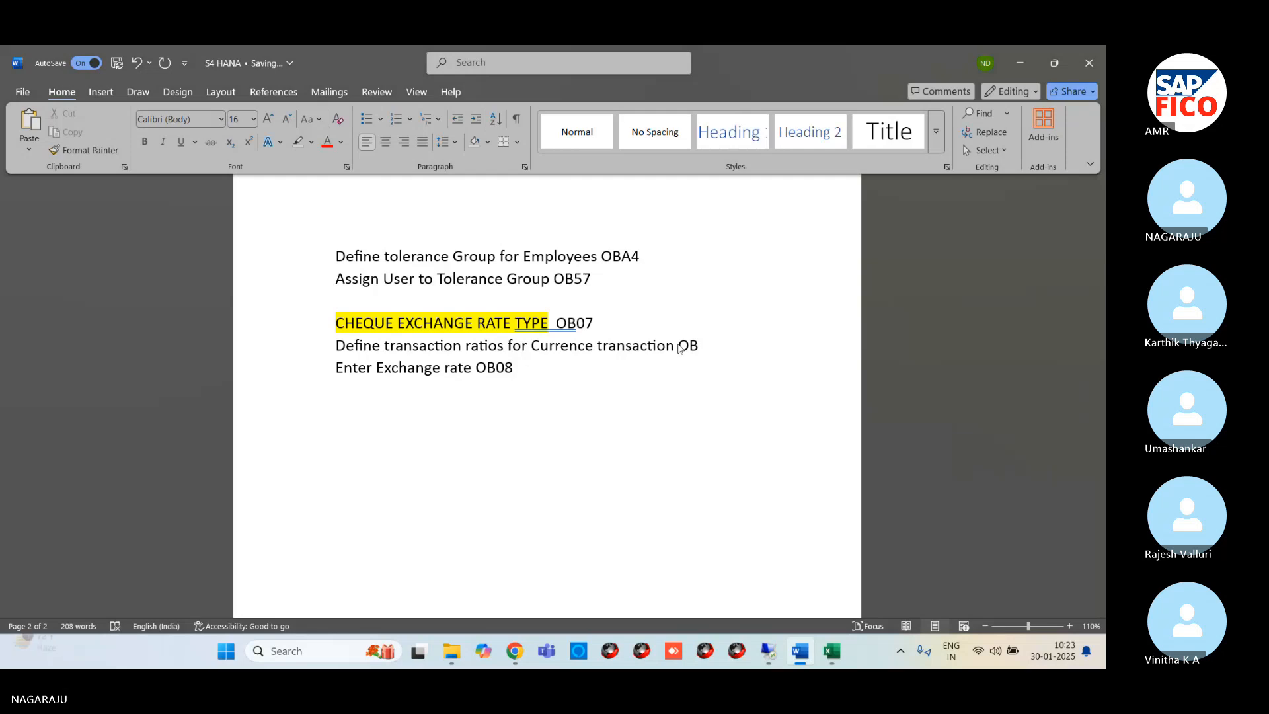
text(BS)
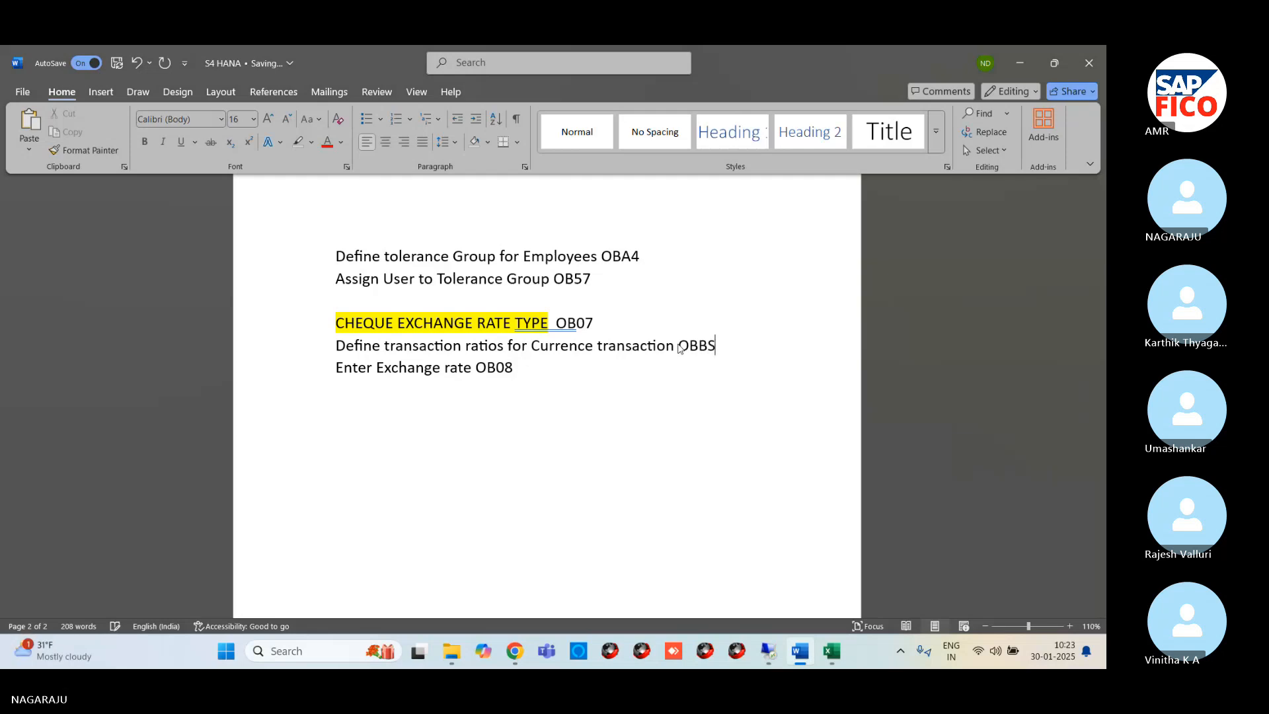
Switch to SAP in the remote session, run /NOBBS and accept the warning to open the currency translation ratios
click(768, 651)
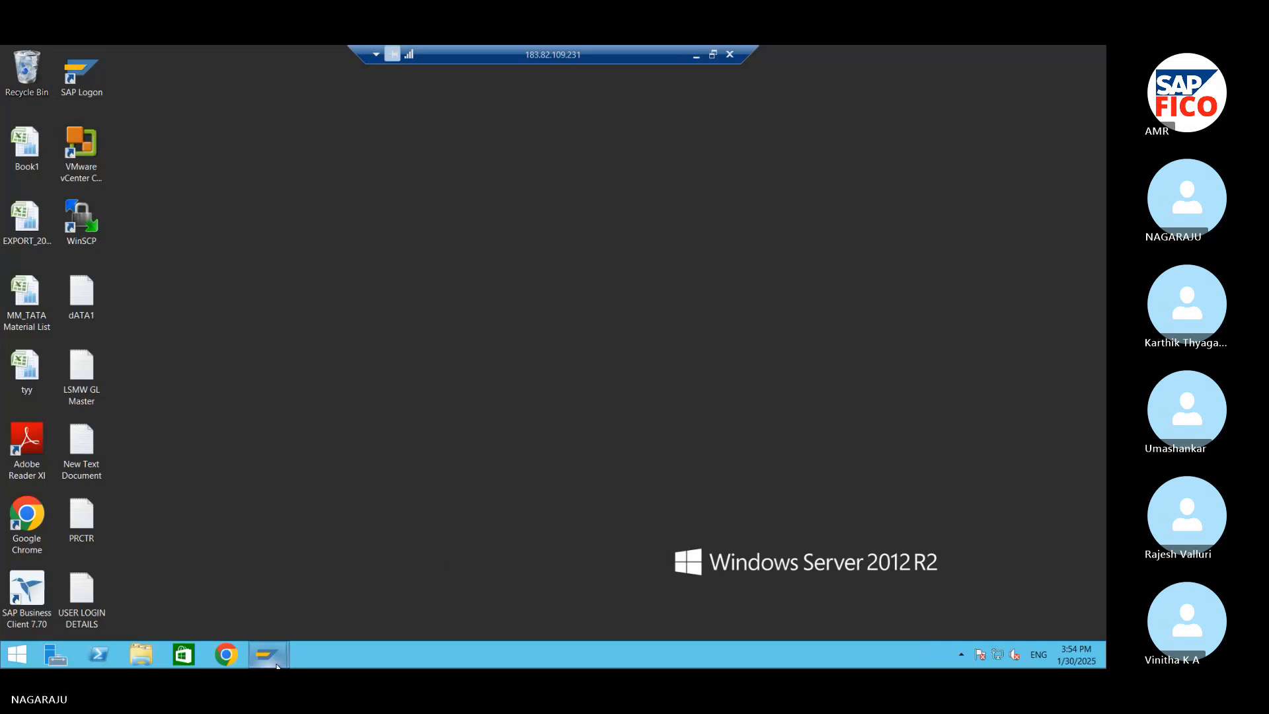
mouse_move(276, 667)
click(305, 605)
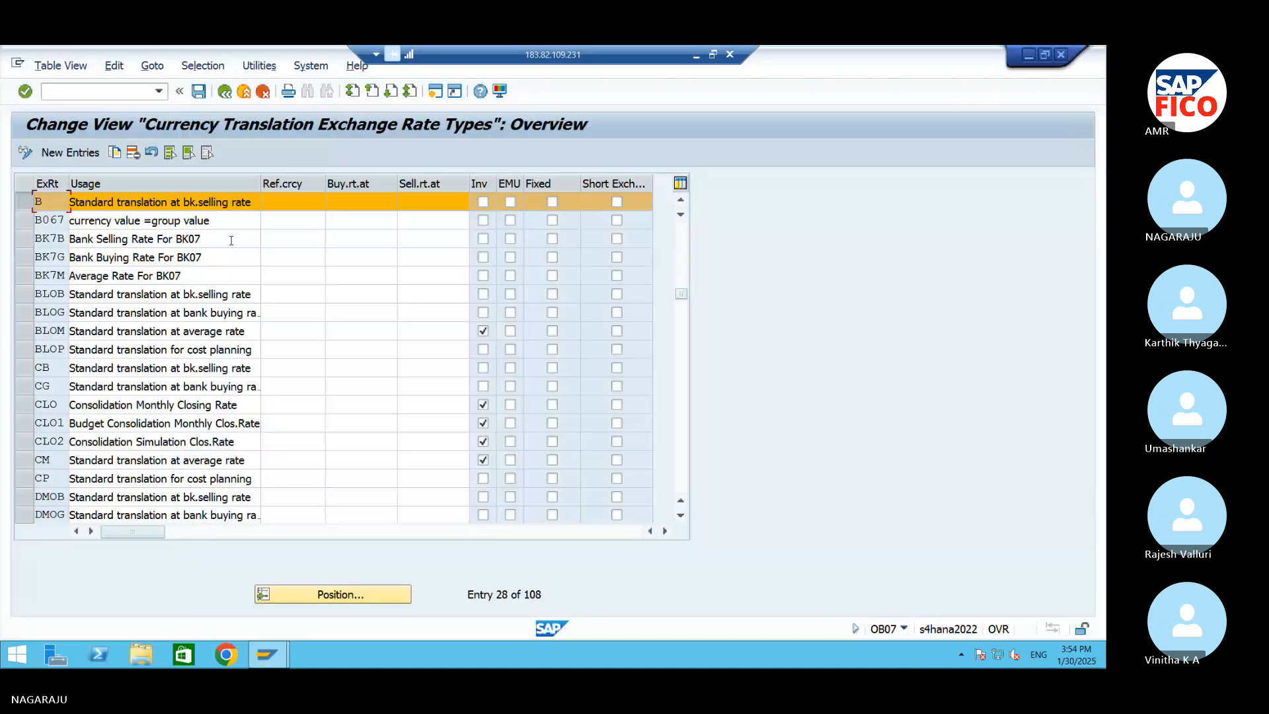
click(116, 94)
text(/nobbs)
key(Return)
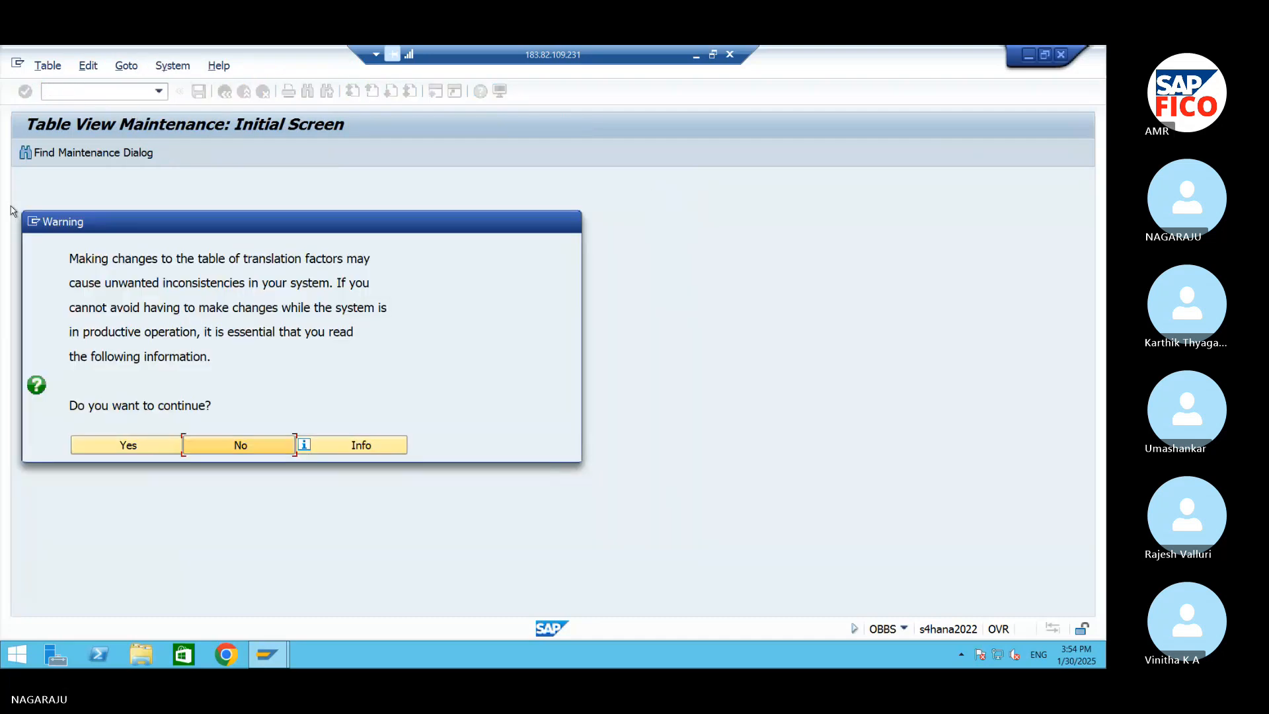
click(146, 452)
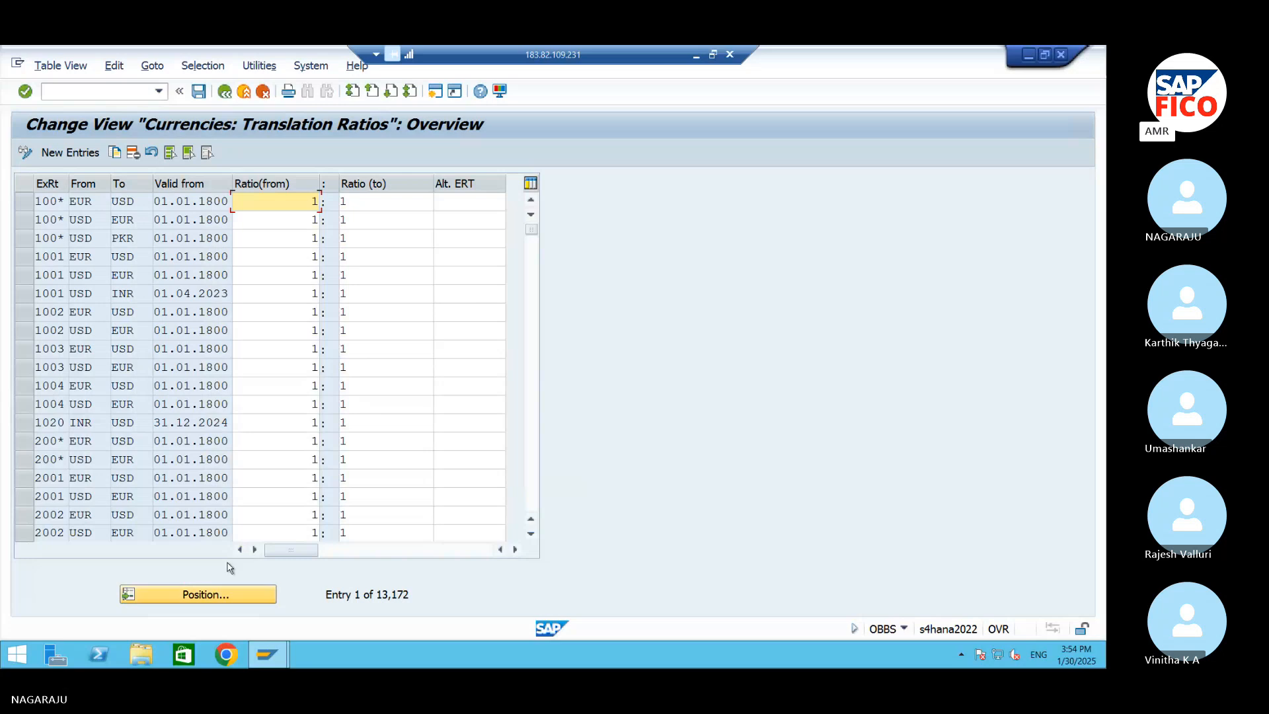
Start new translation ratio entries and enter exchange rate type M in the first four rows
click(66, 152)
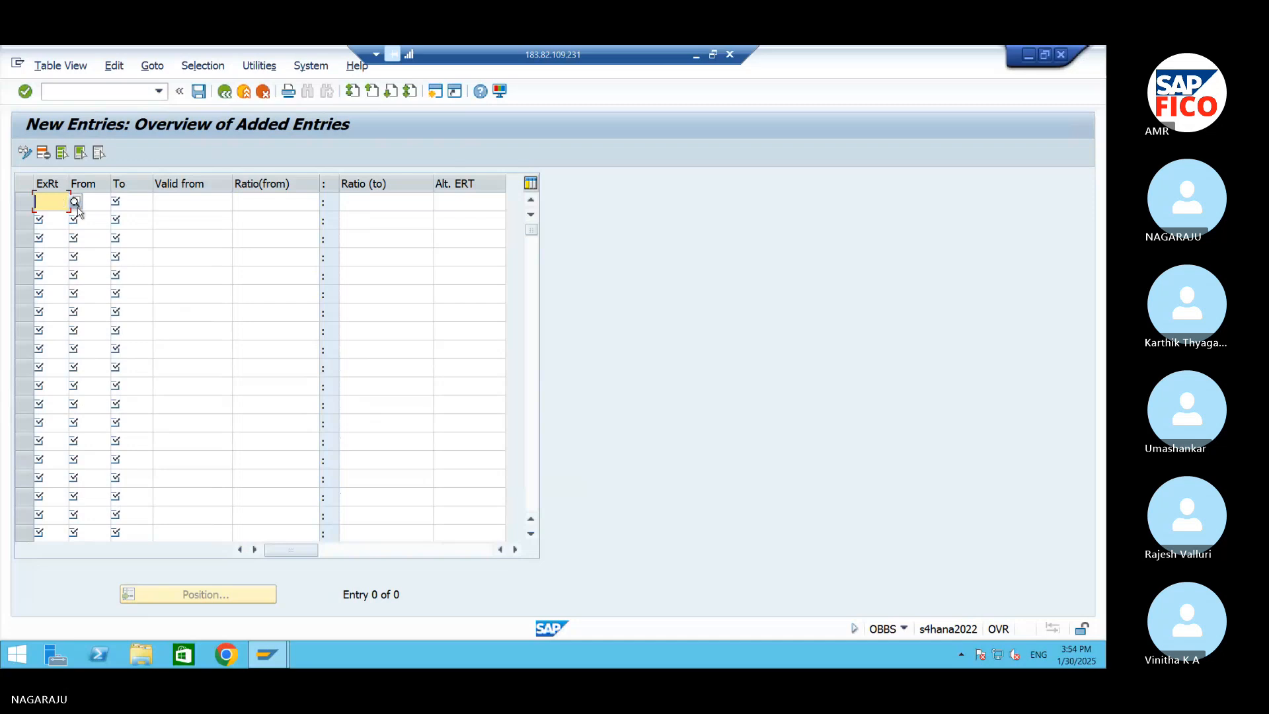
click(80, 205)
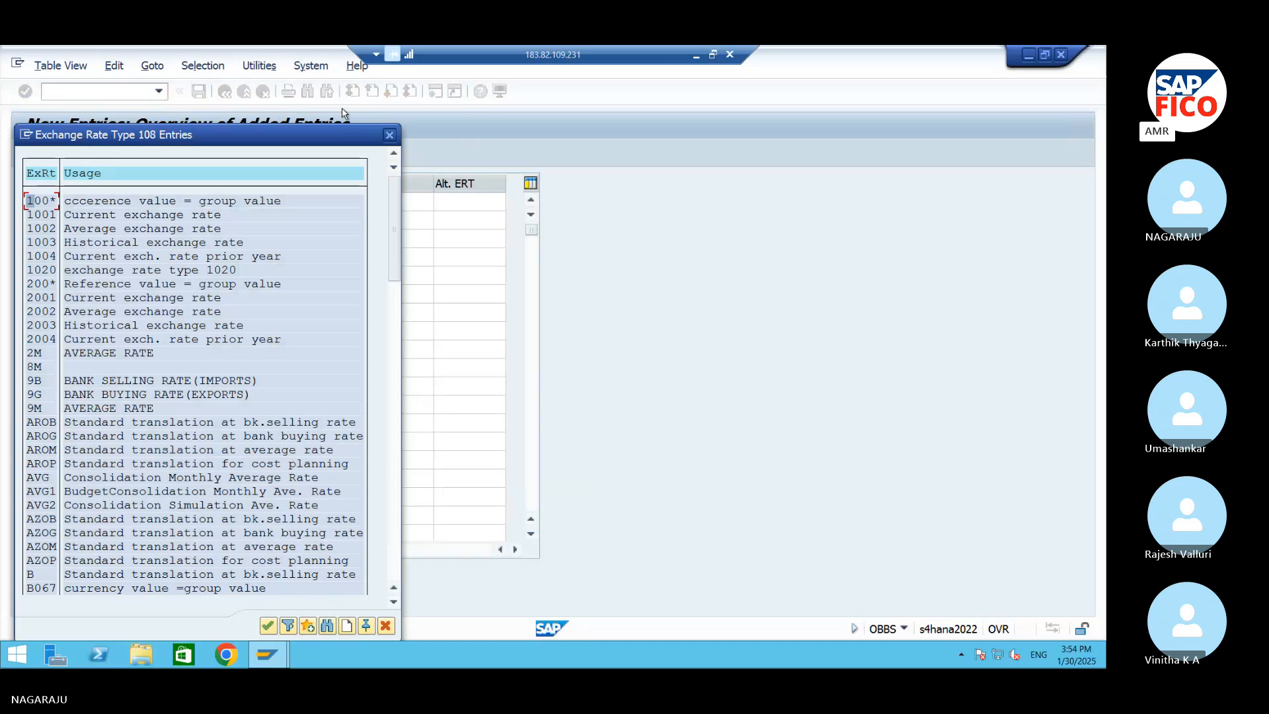
click(388, 135)
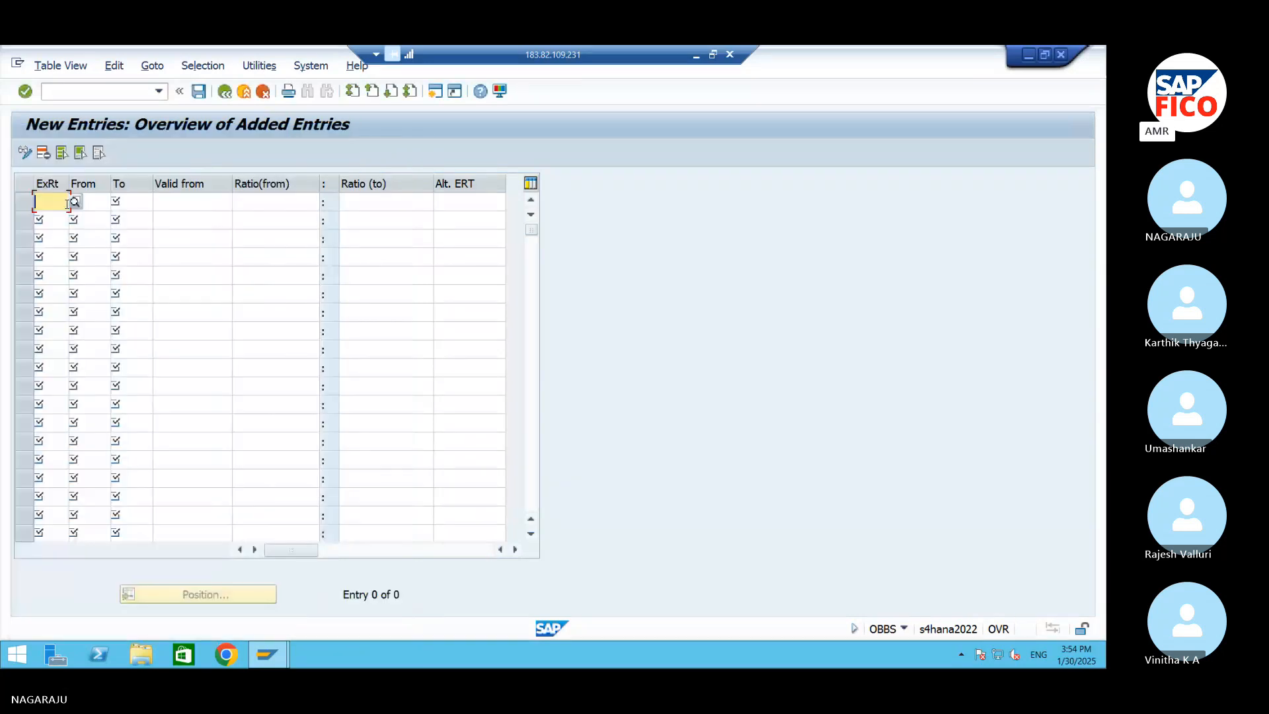
text(M)
click(52, 221)
text(M)
click(43, 237)
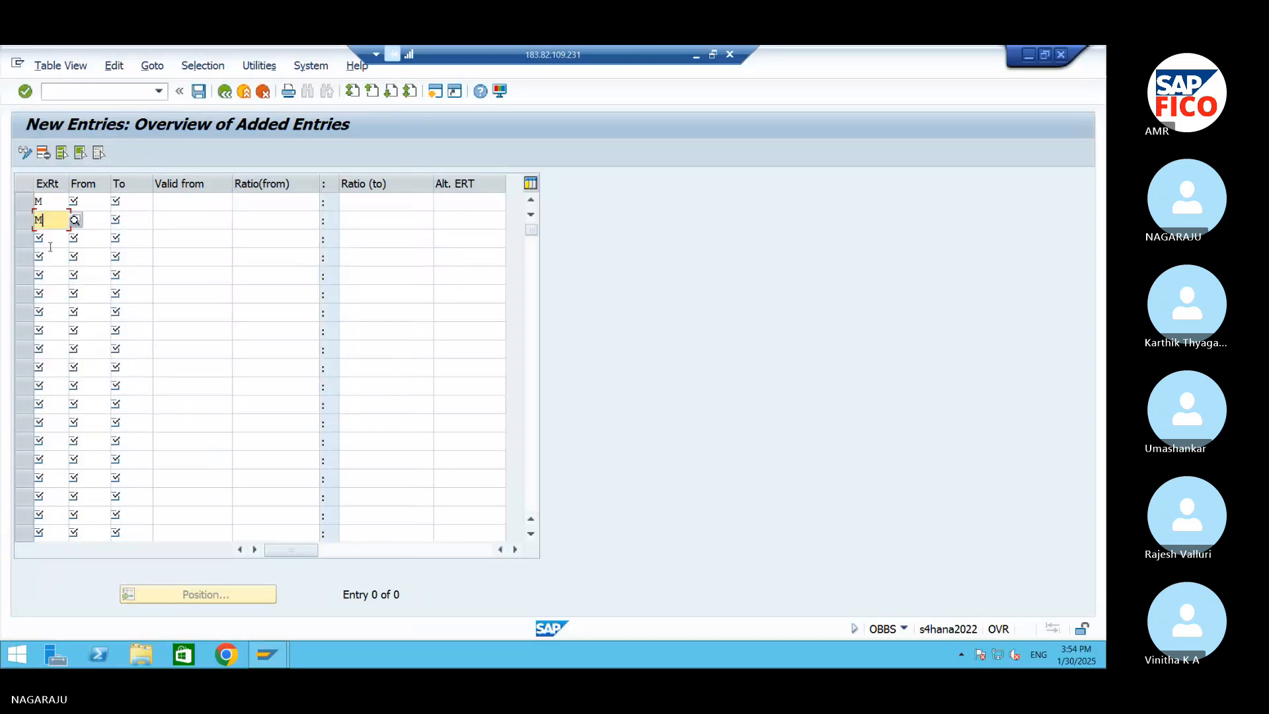
text(M)
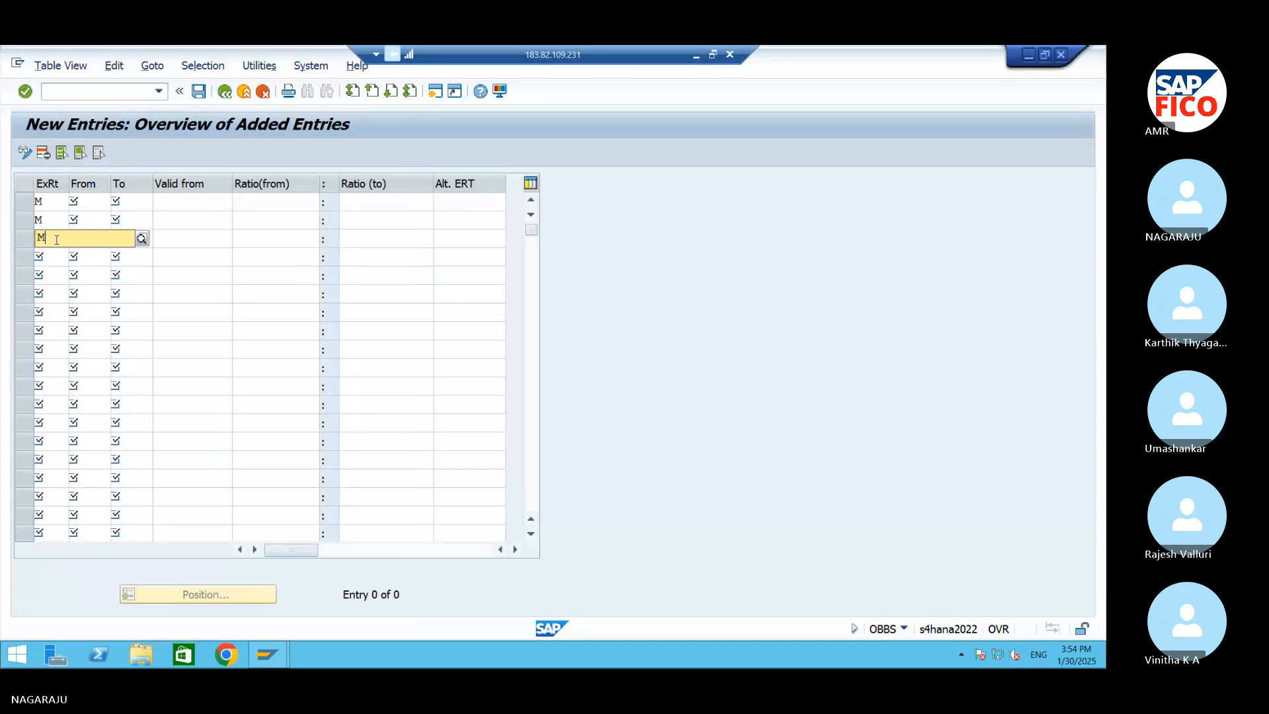
click(48, 256)
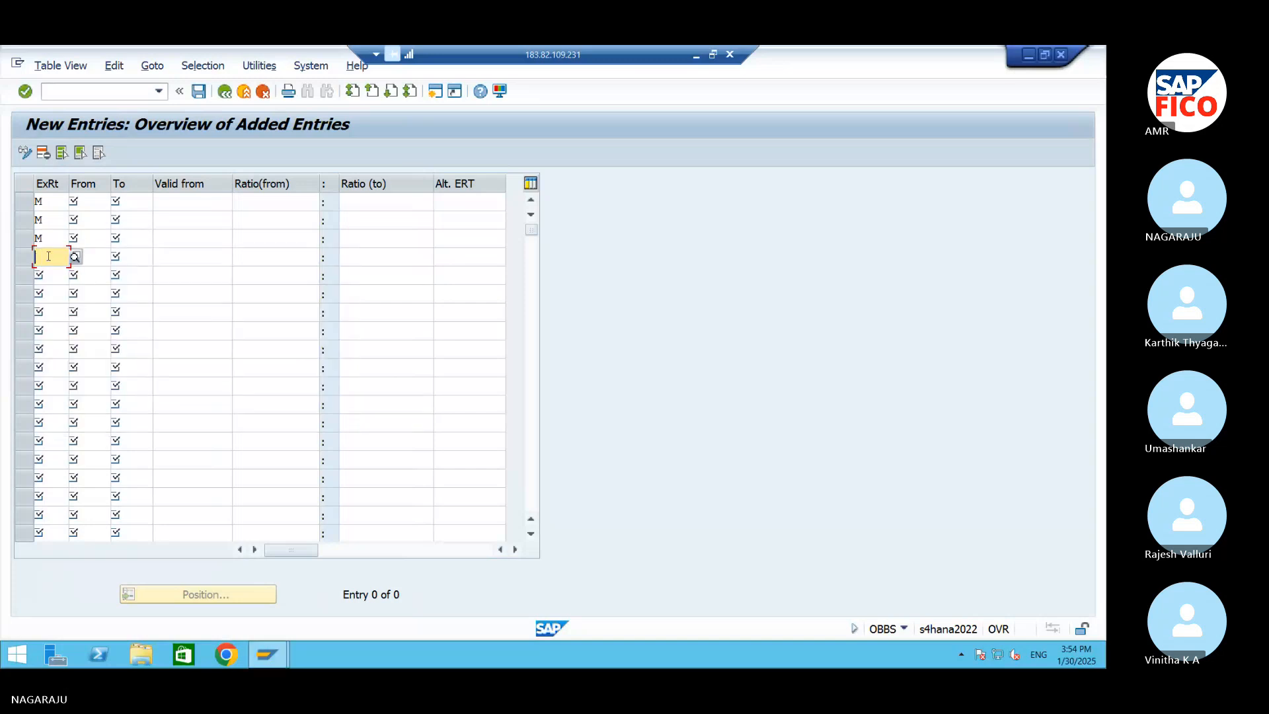
text(M)
click(64, 293)
Set the first entry's currencies from USD to INR
click(85, 203)
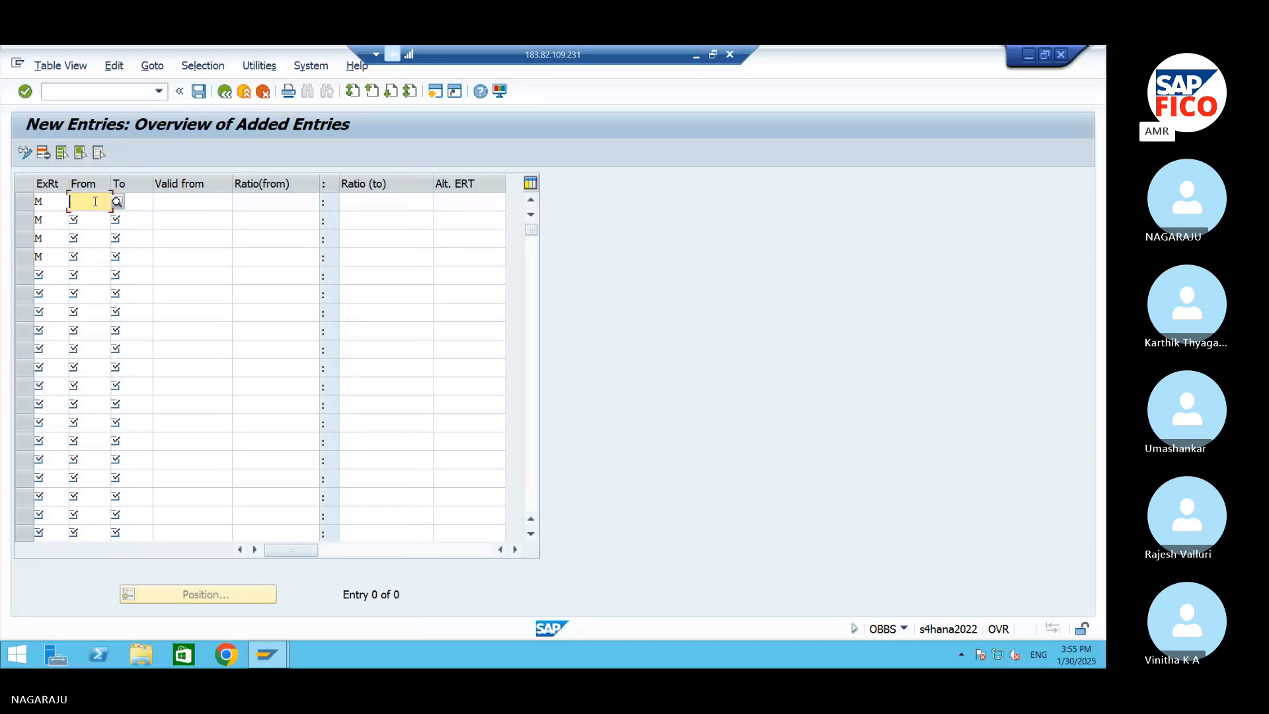
text(US)
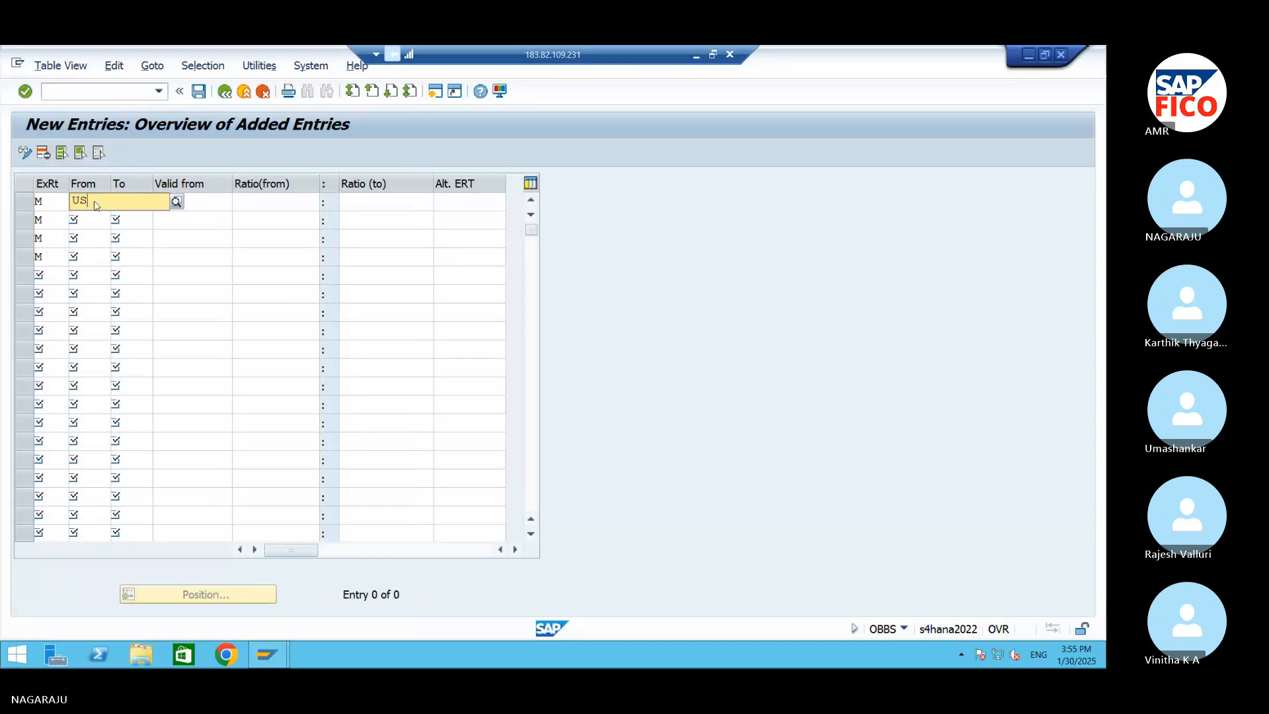
click(131, 239)
click(148, 200)
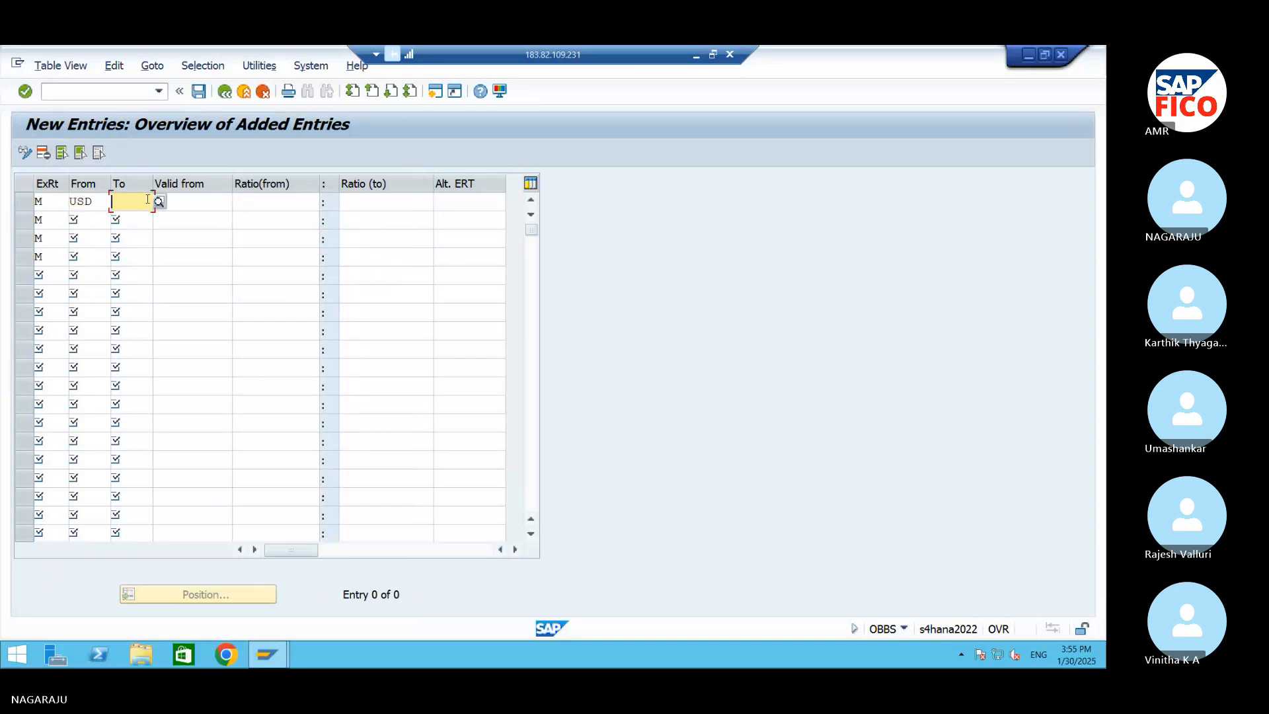
text(INR)
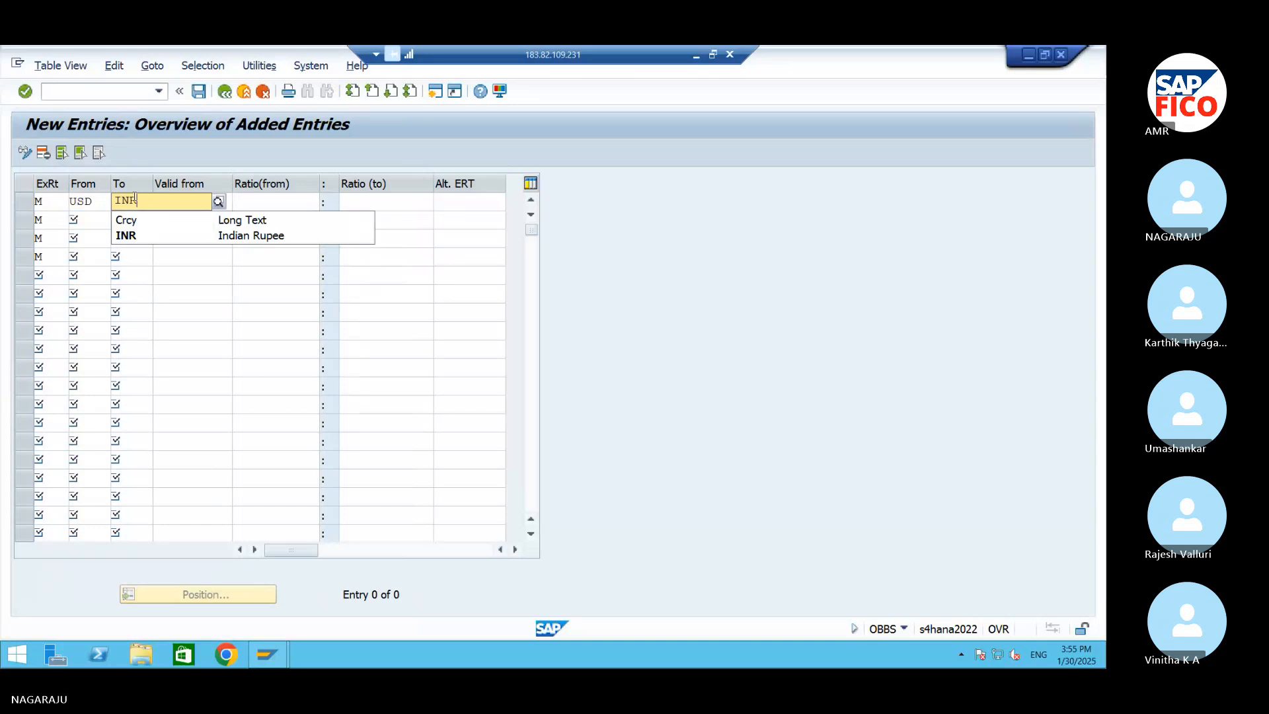
click(140, 231)
Set the second entry's currencies from GBP to INR
click(94, 219)
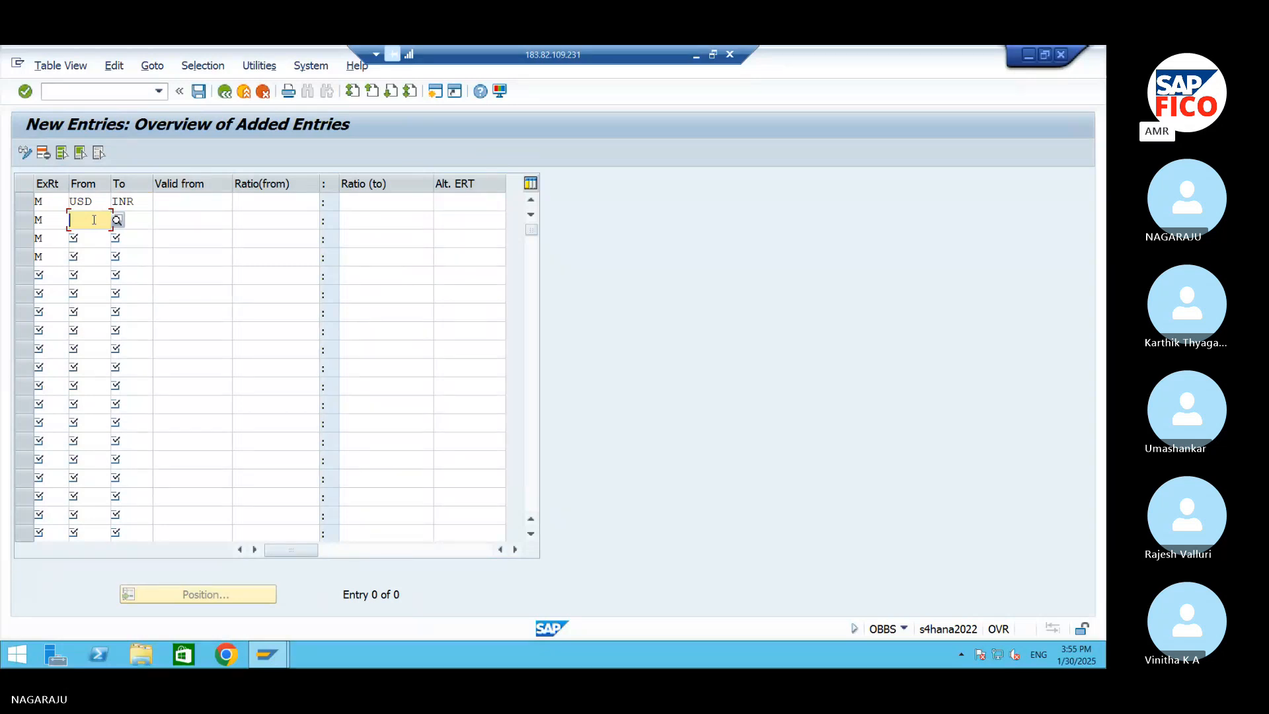
text(G)
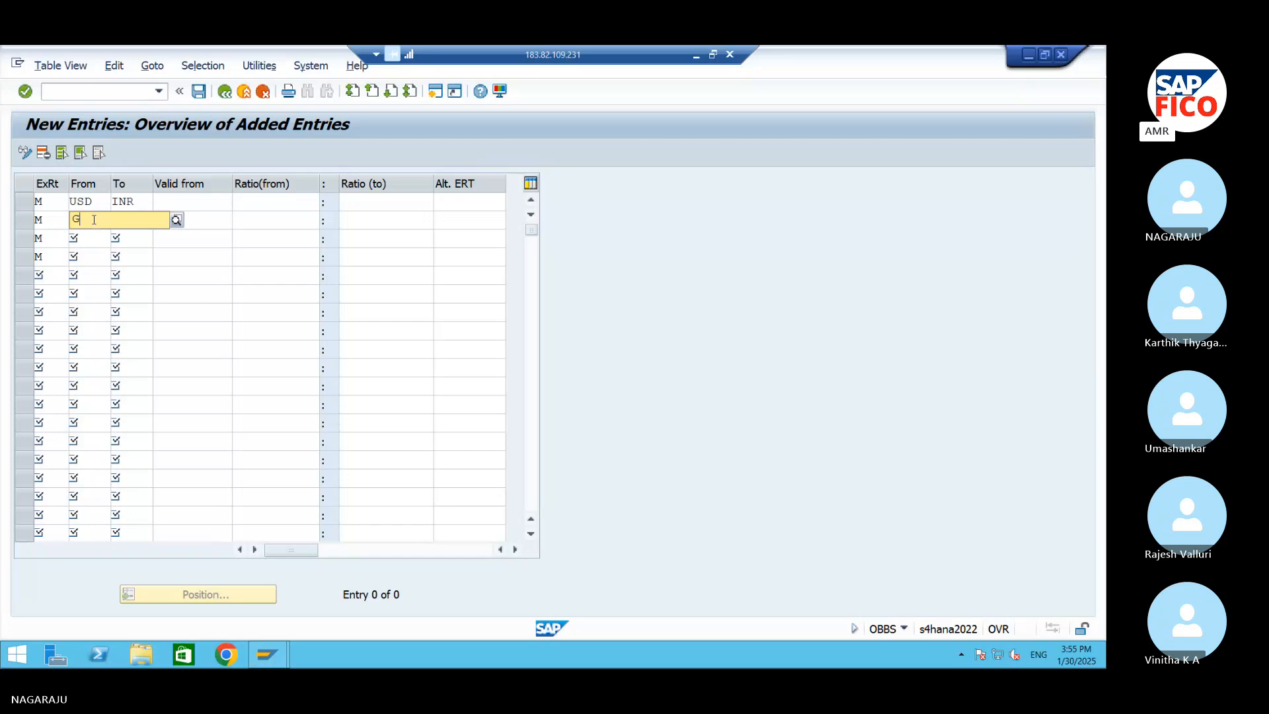
text(B)
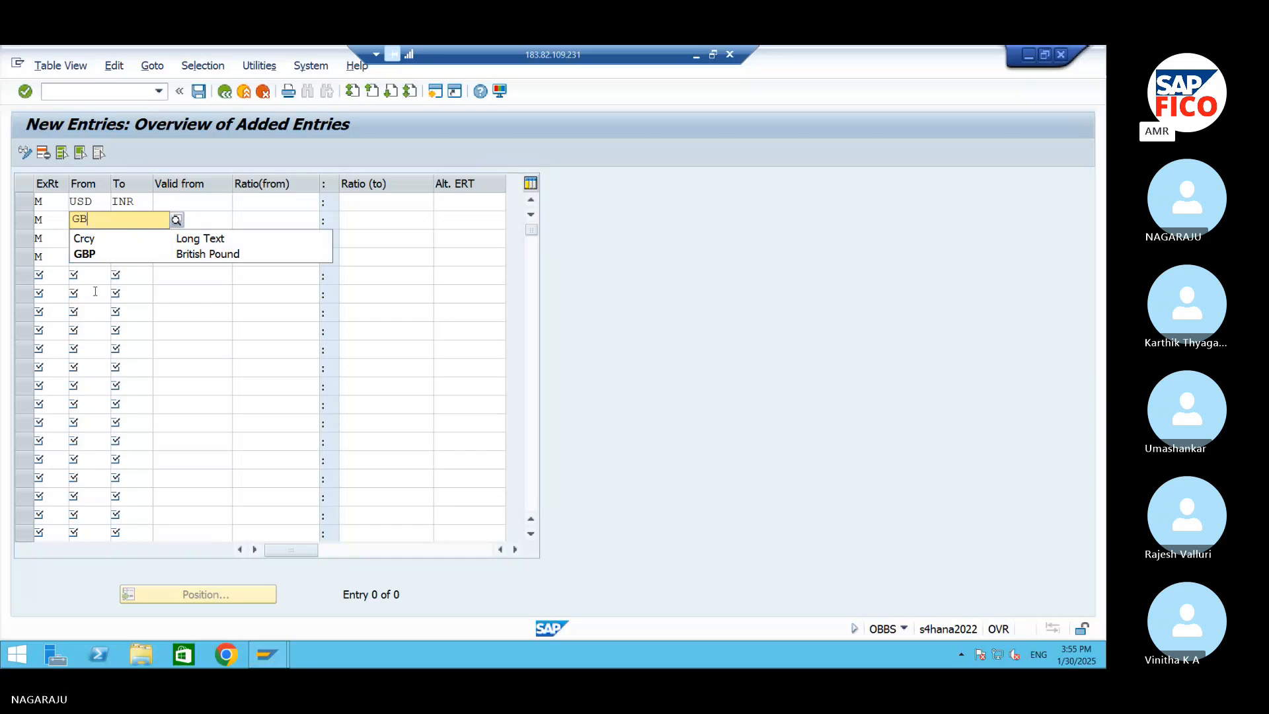
click(106, 254)
click(136, 220)
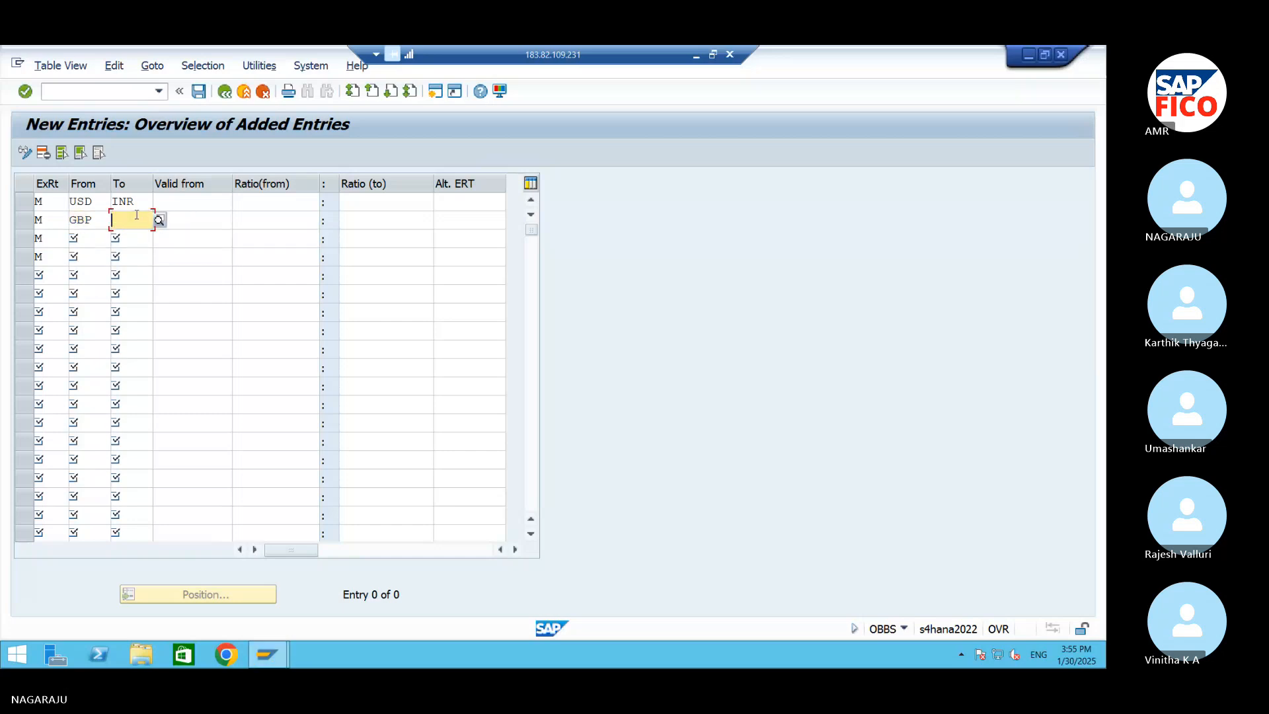
text(INR)
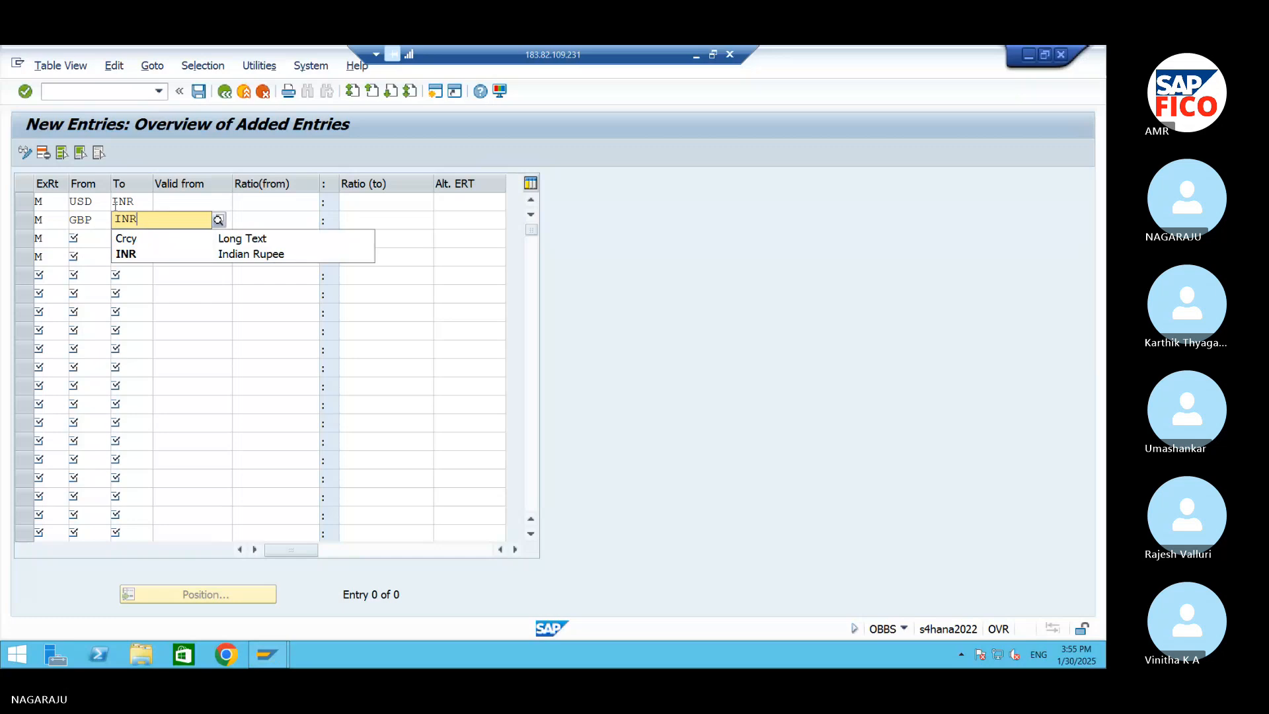
click(136, 265)
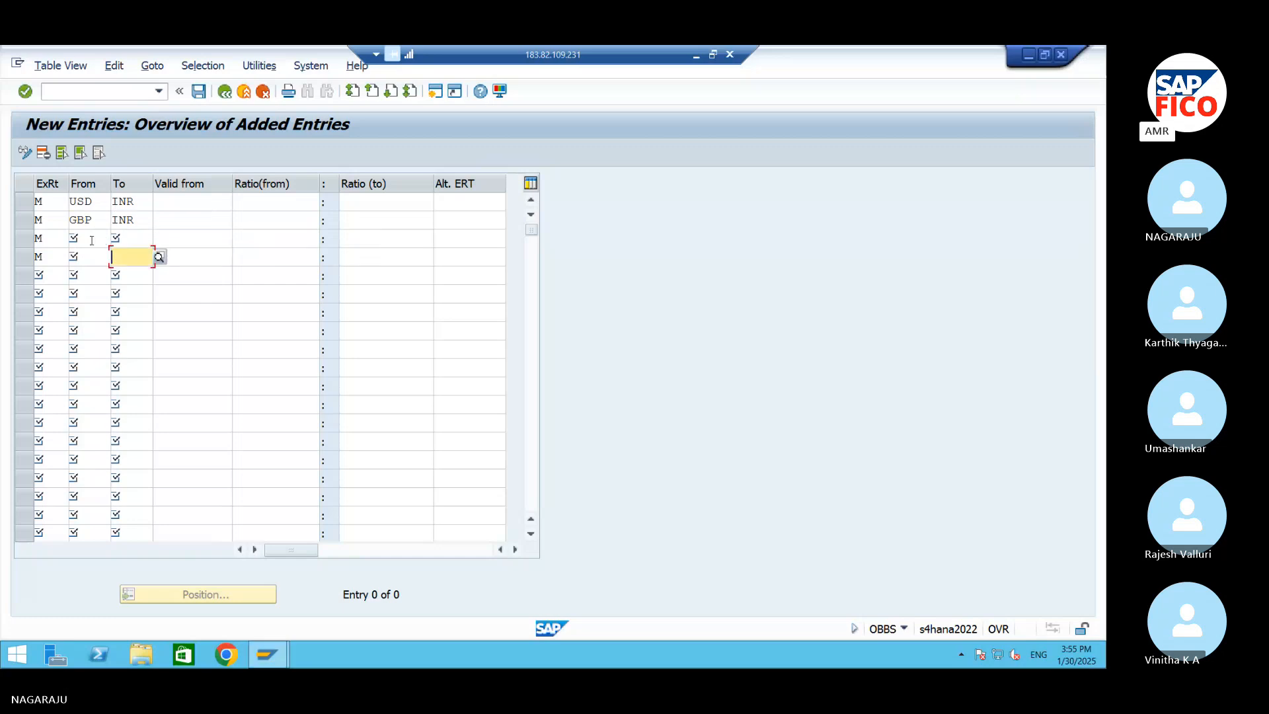
Set the third translation ratio entry's currencies from EUR to INR
click(92, 241)
text(E)
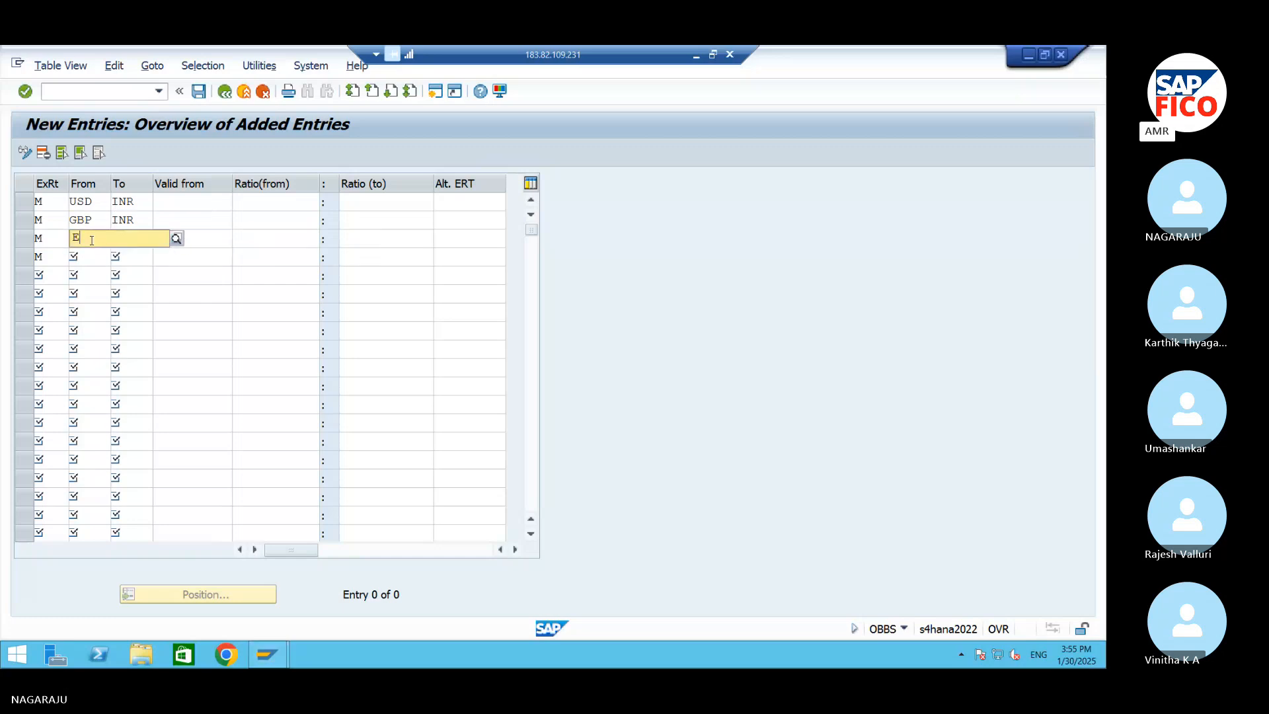
text(U)
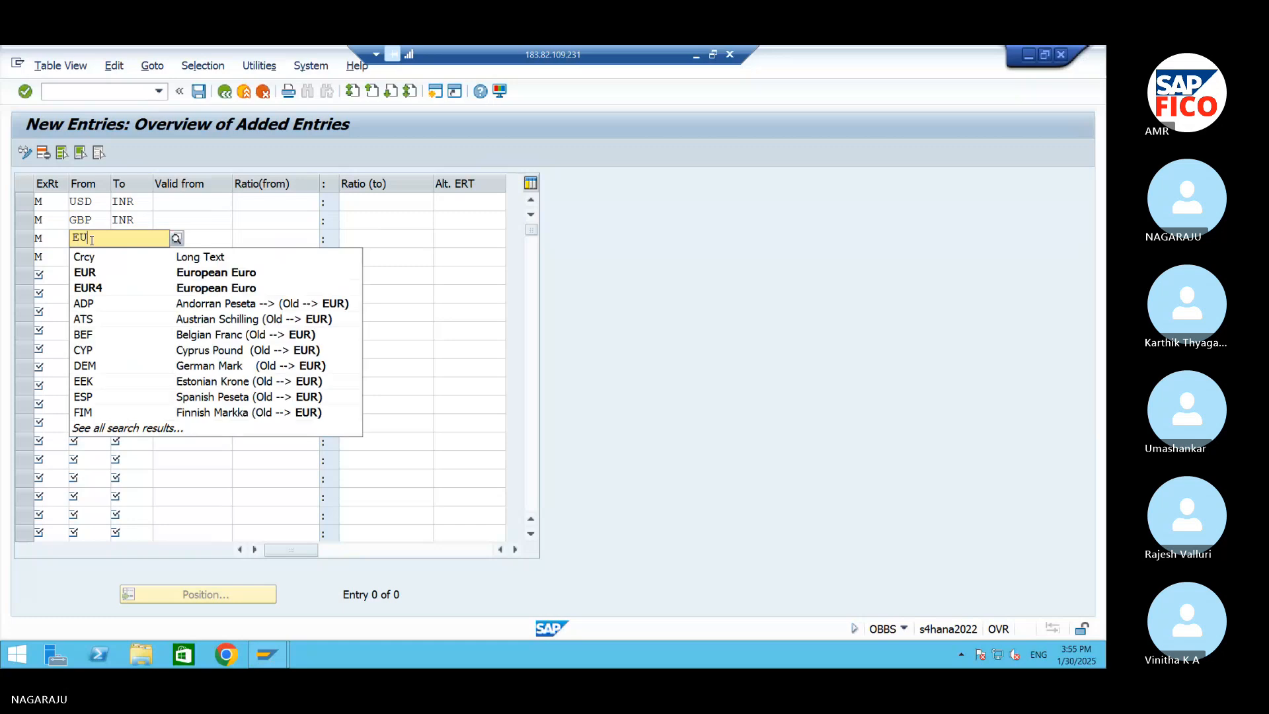
text(R)
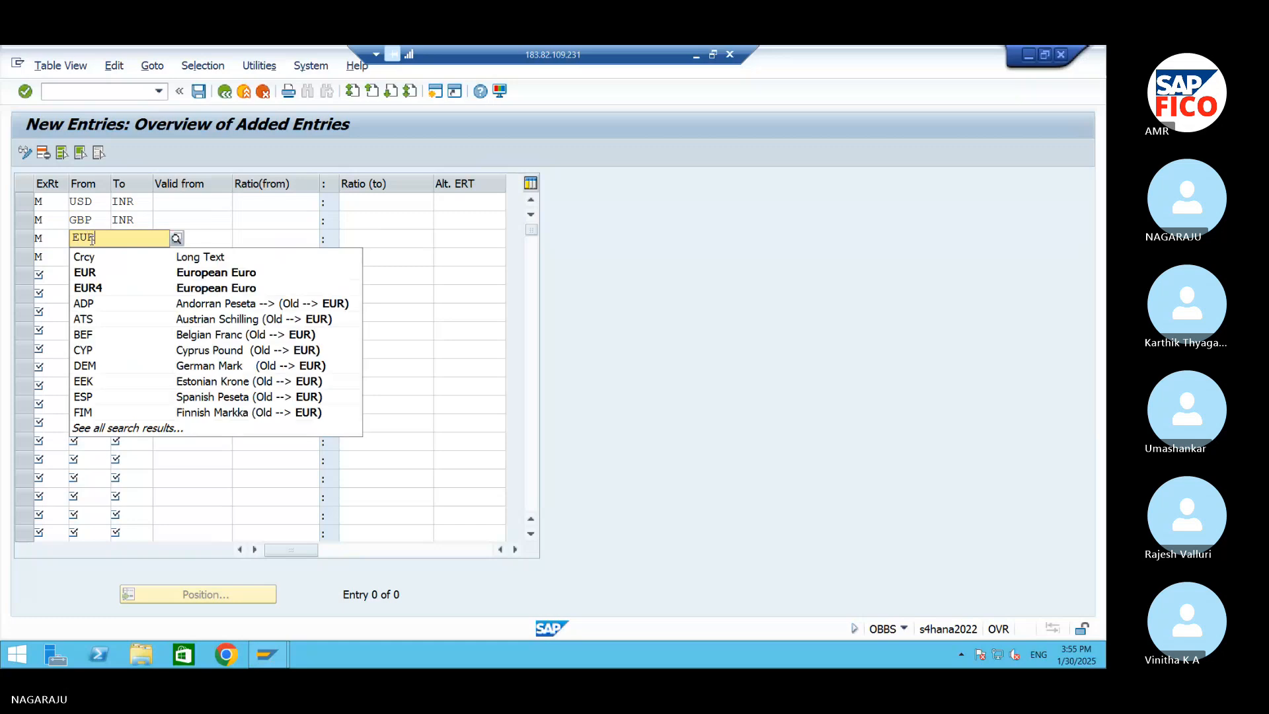
click(92, 273)
click(141, 240)
text(INR)
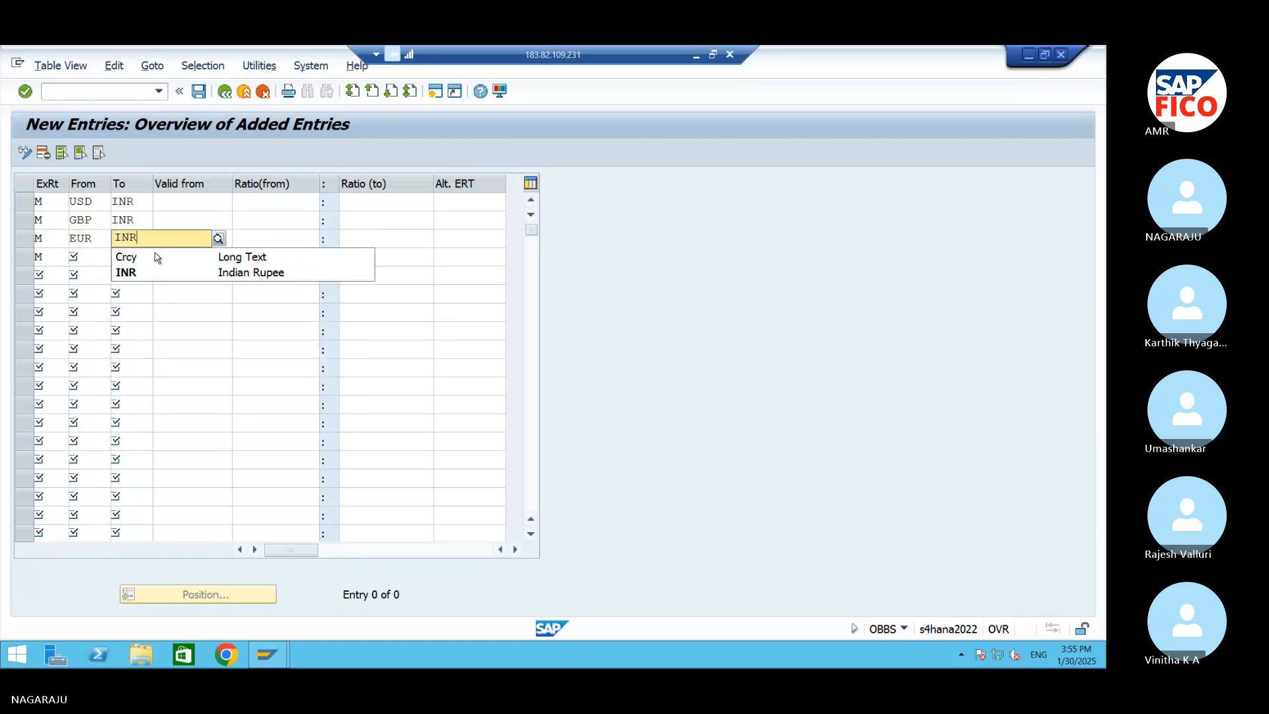
click(145, 273)
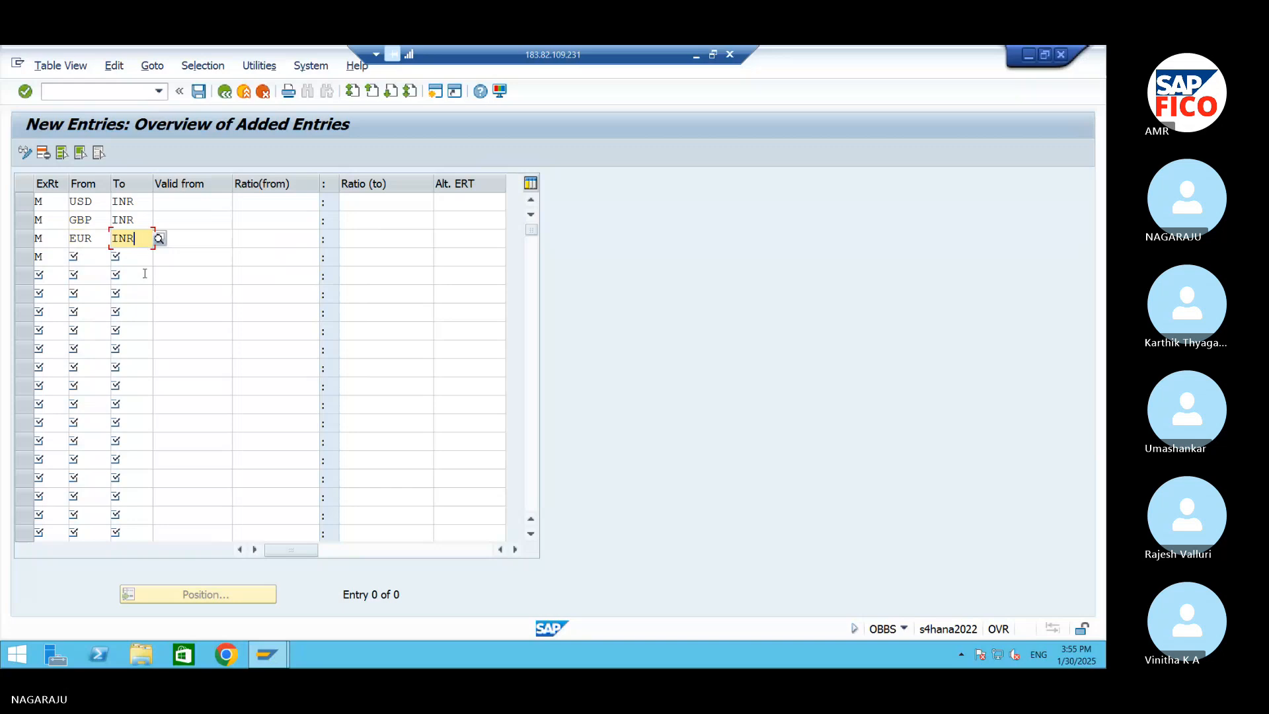
Set the fourth translation ratio entry's currencies from SGD to INR
click(95, 263)
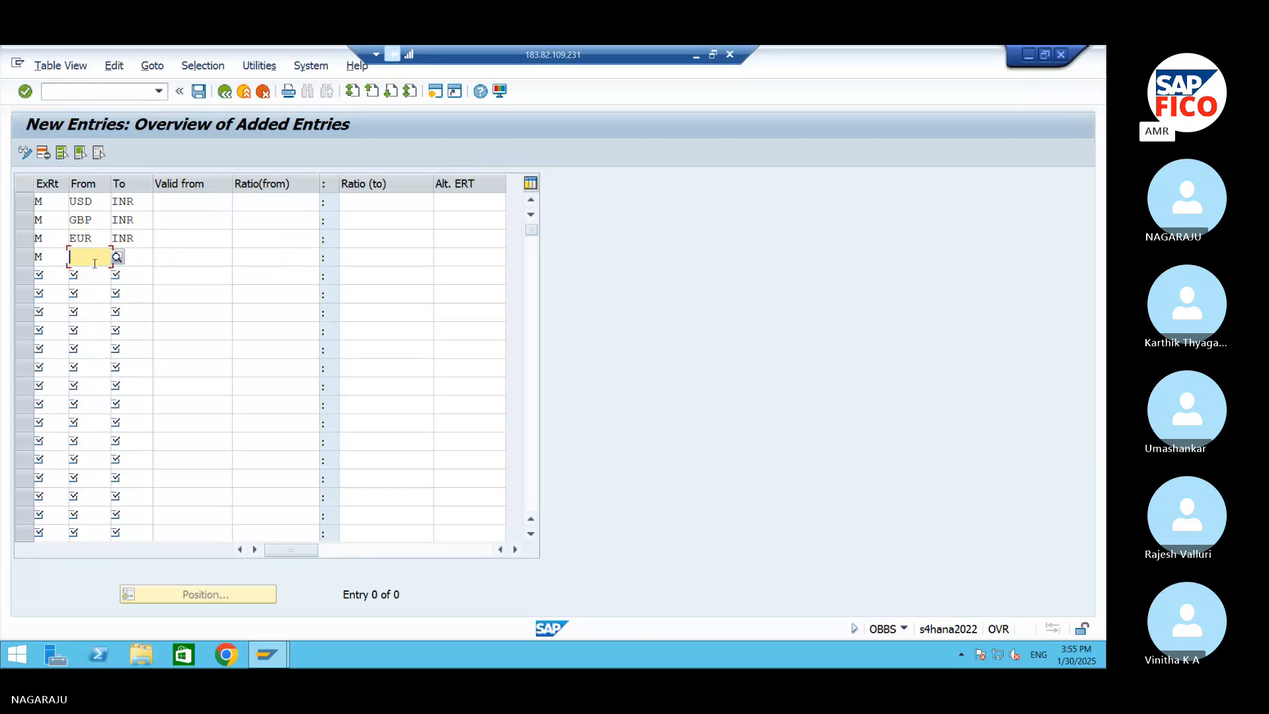
text(SGB)
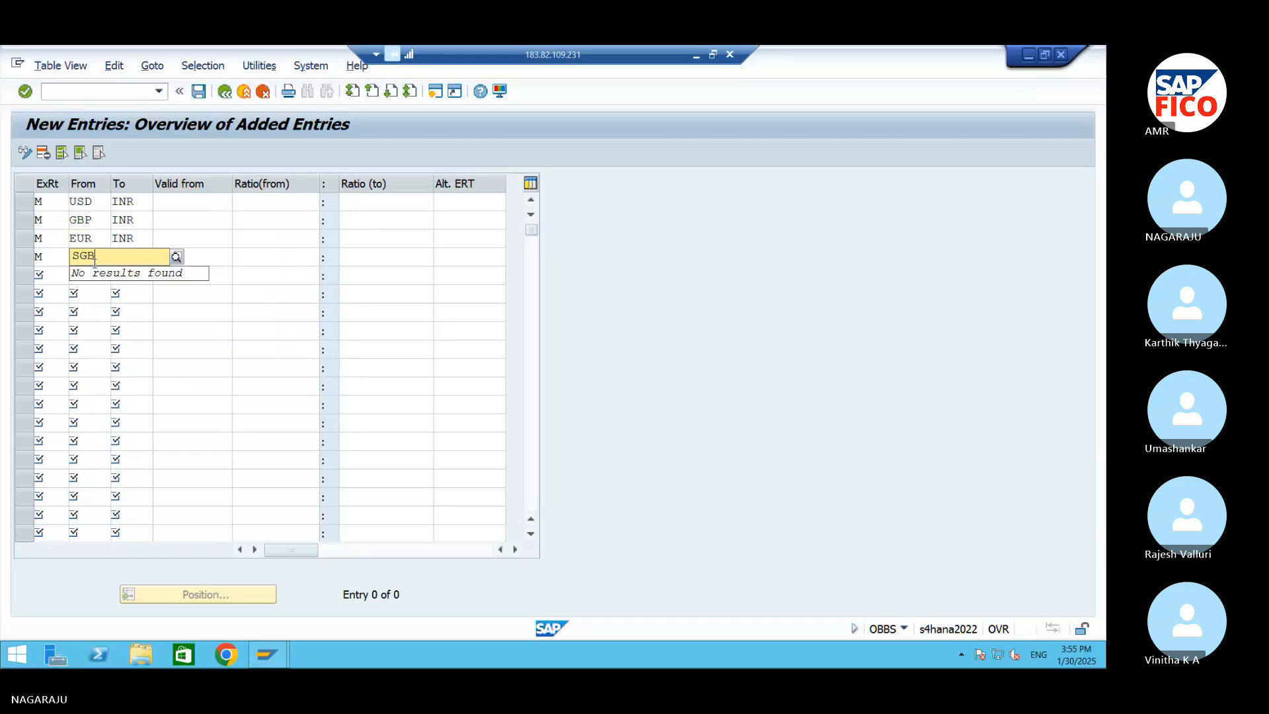
key(BackSpace)
click(133, 290)
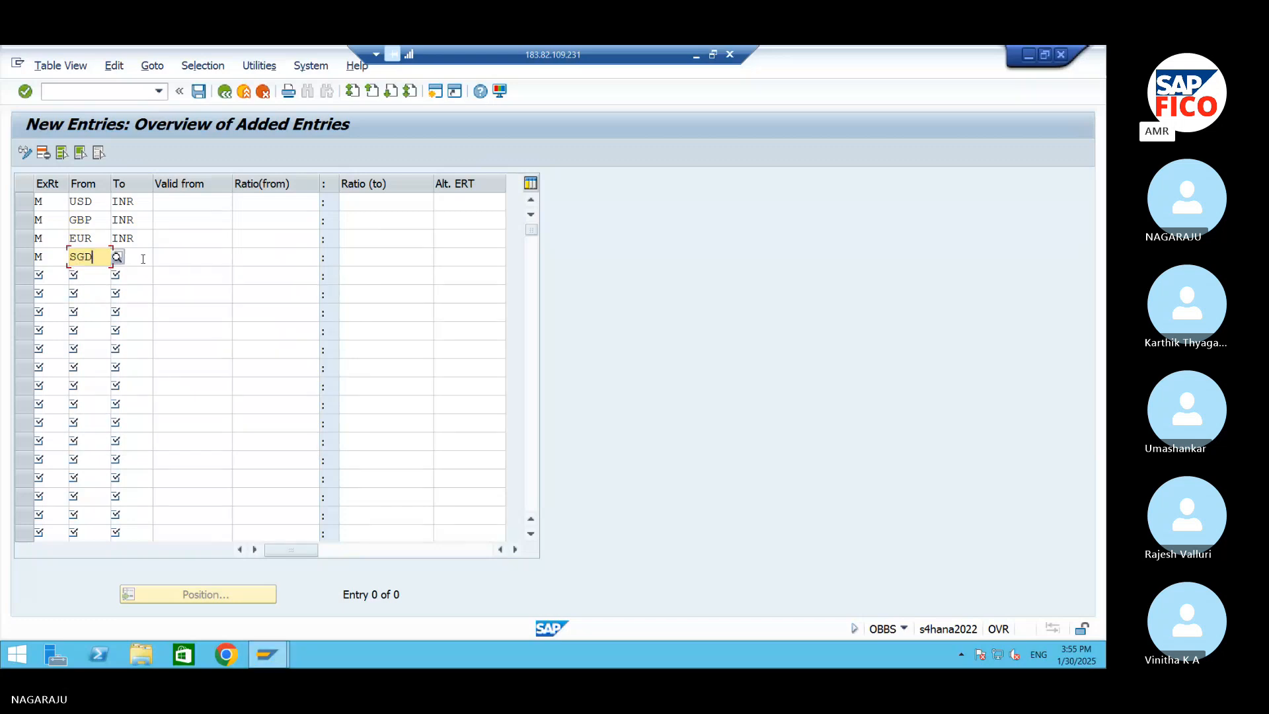
click(143, 259)
text(INR)
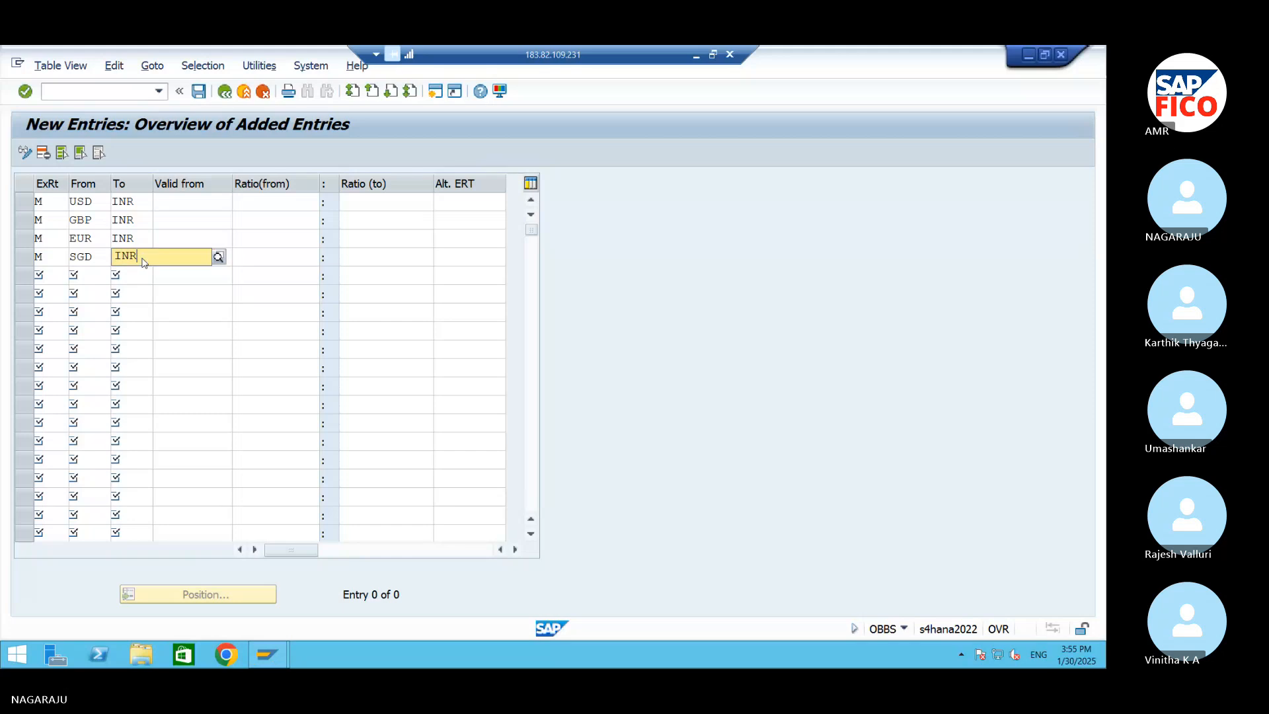
click(147, 293)
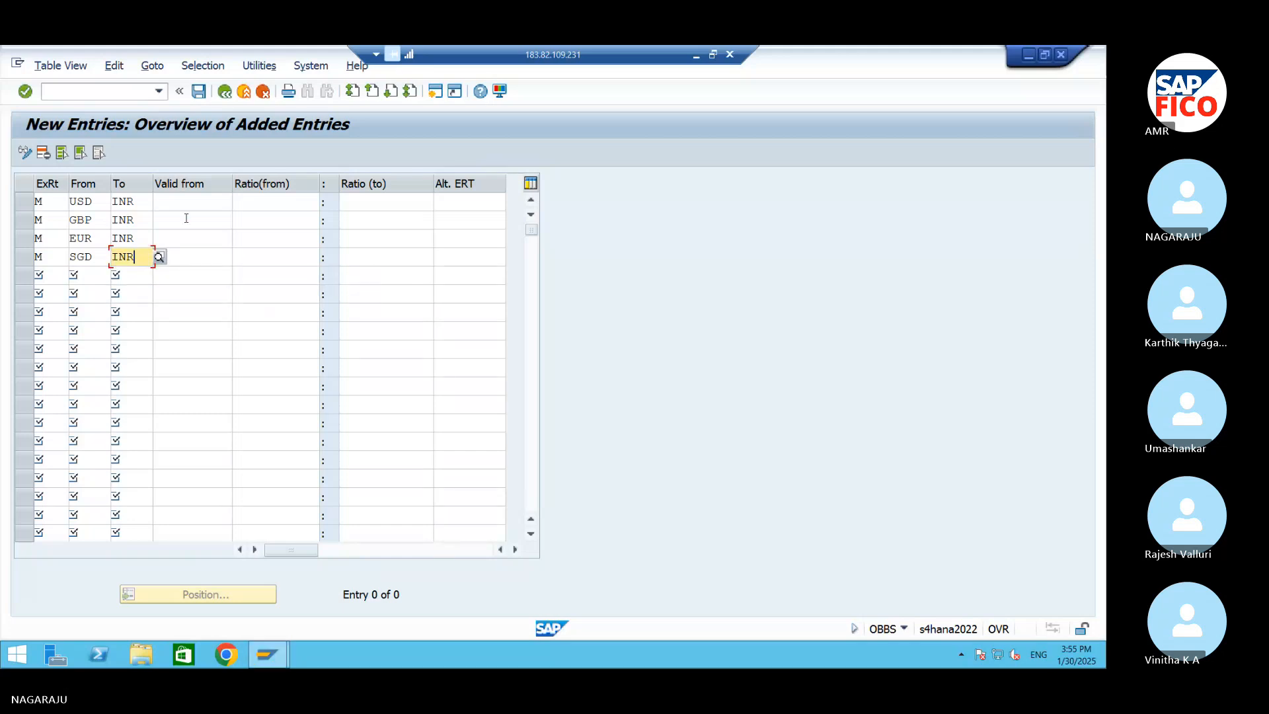
Set the valid-from date of the USD and GBP entries to 30.01.2025
click(198, 201)
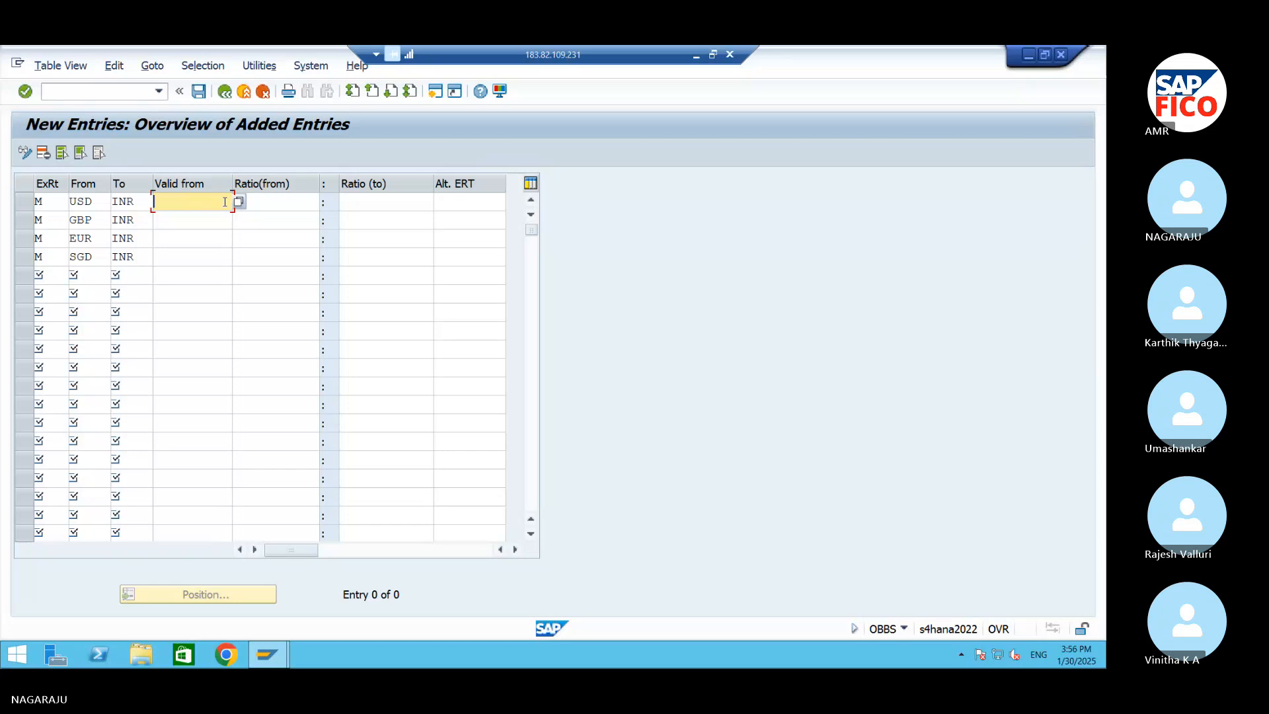
text(30.)
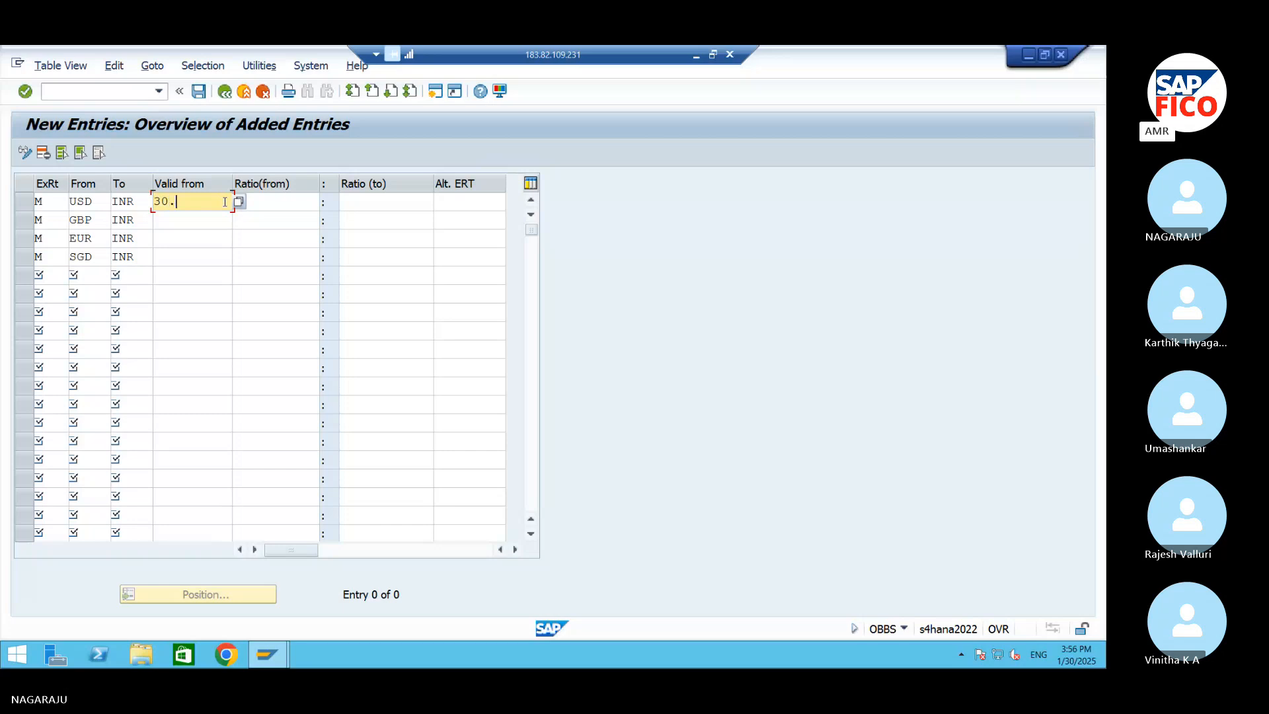
text(01.2025)
click(218, 219)
text(30.01.)
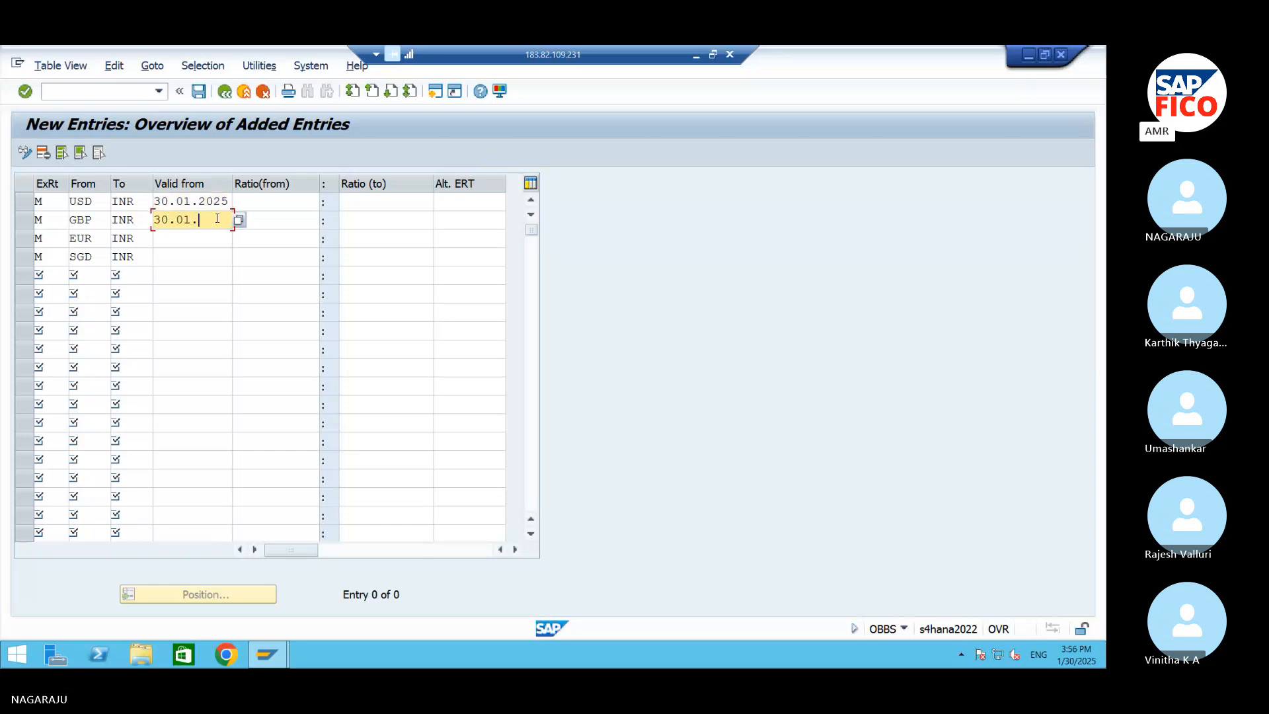
text(2025)
Set the valid-from date of the EUR and SGD entries to 30.01.2025
click(218, 238)
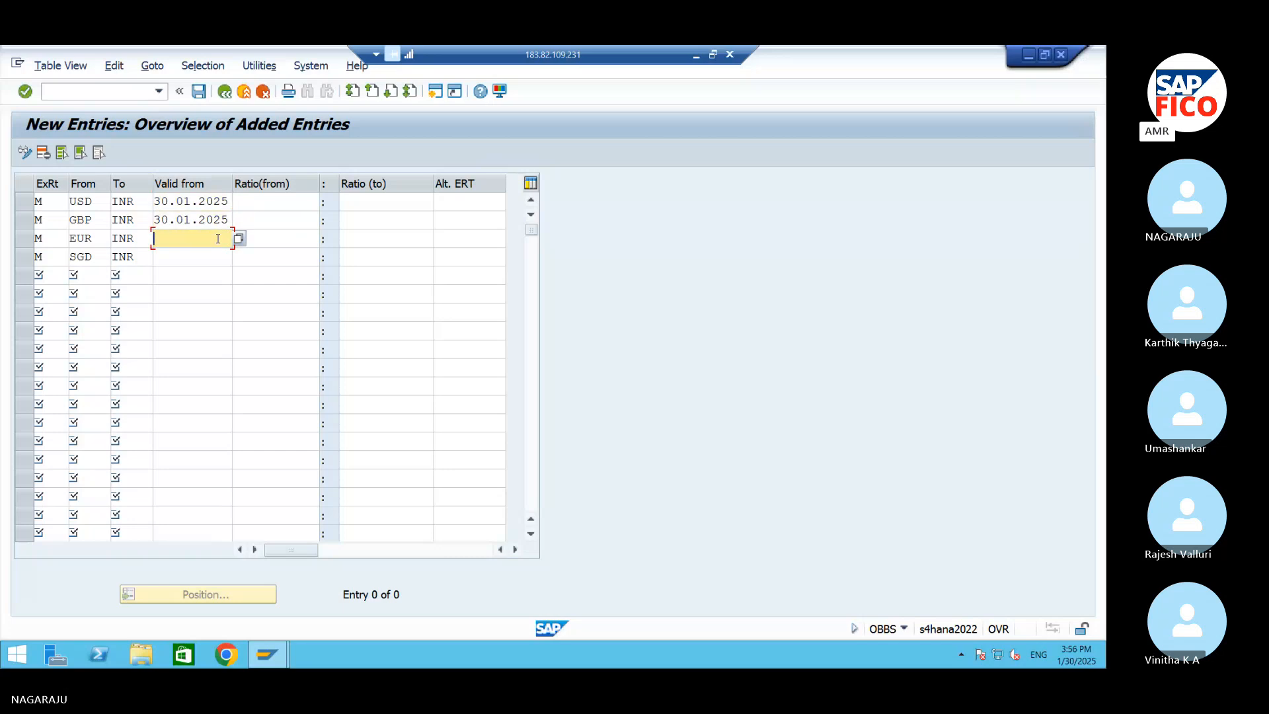
text(30.)
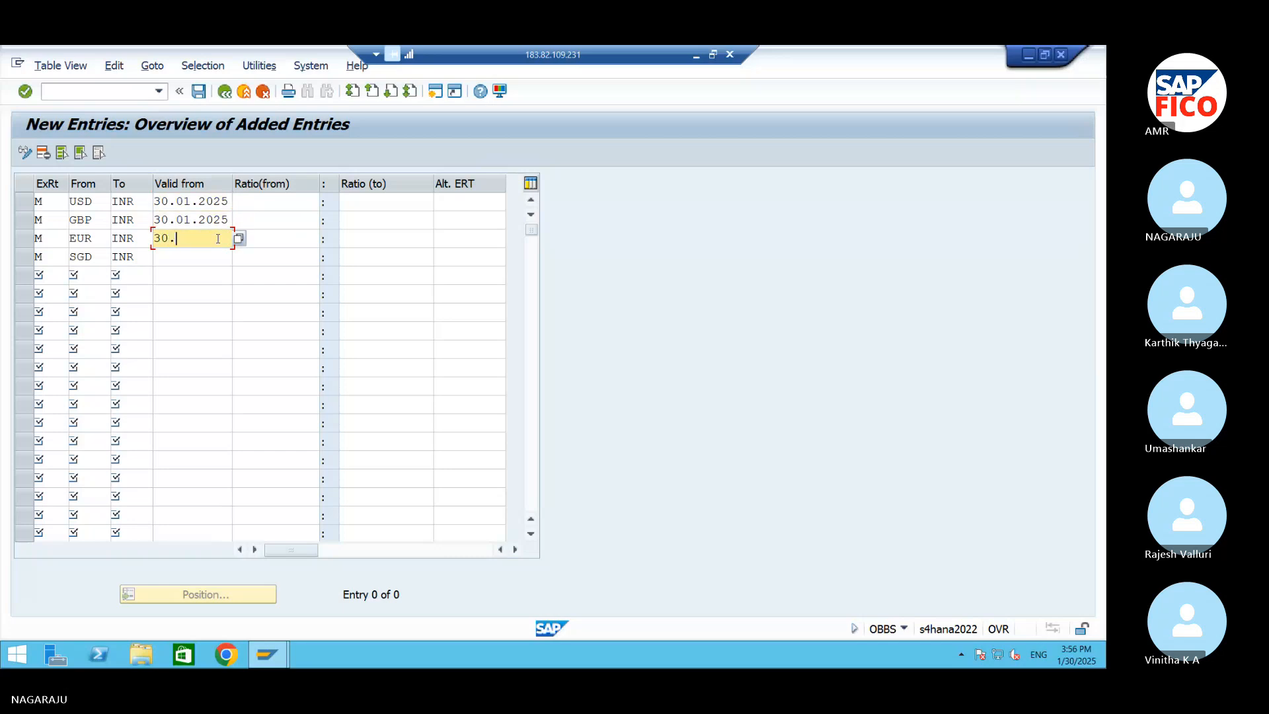
text(01.2025)
click(213, 256)
text(30.)
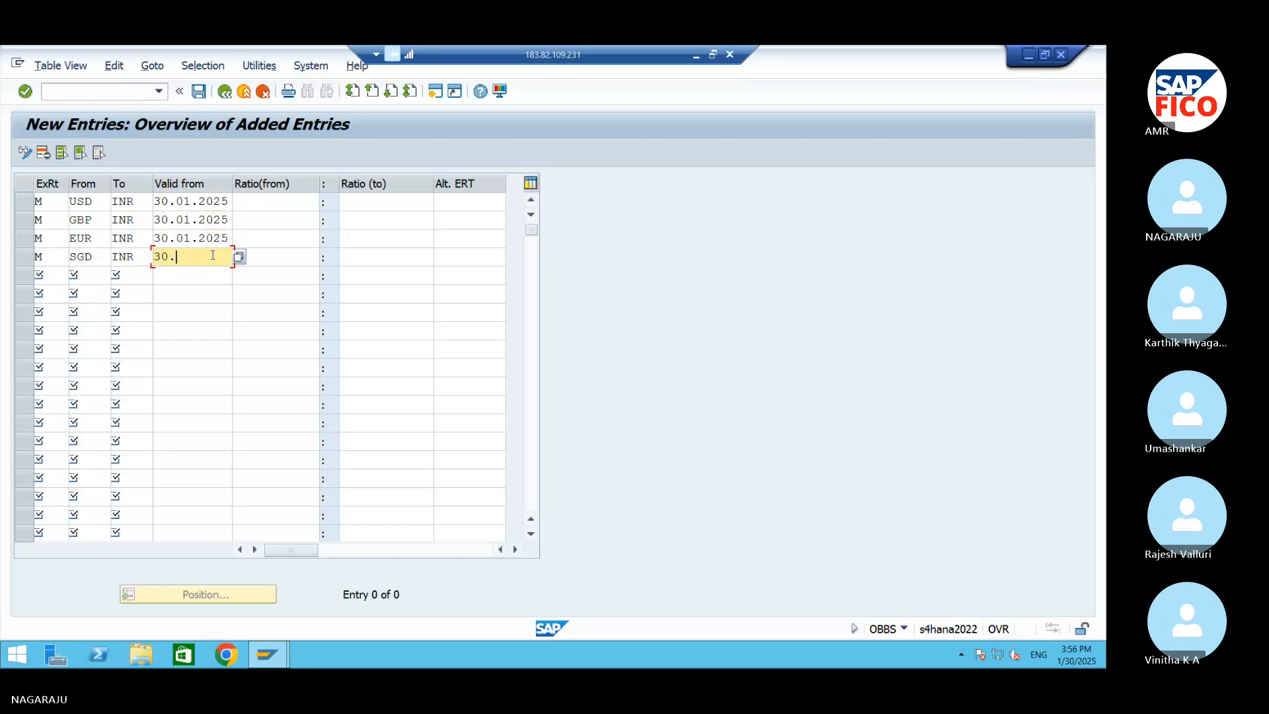
text(01.2025)
Enter a 1:1 translation ratio for the USD and GBP entries
click(289, 206)
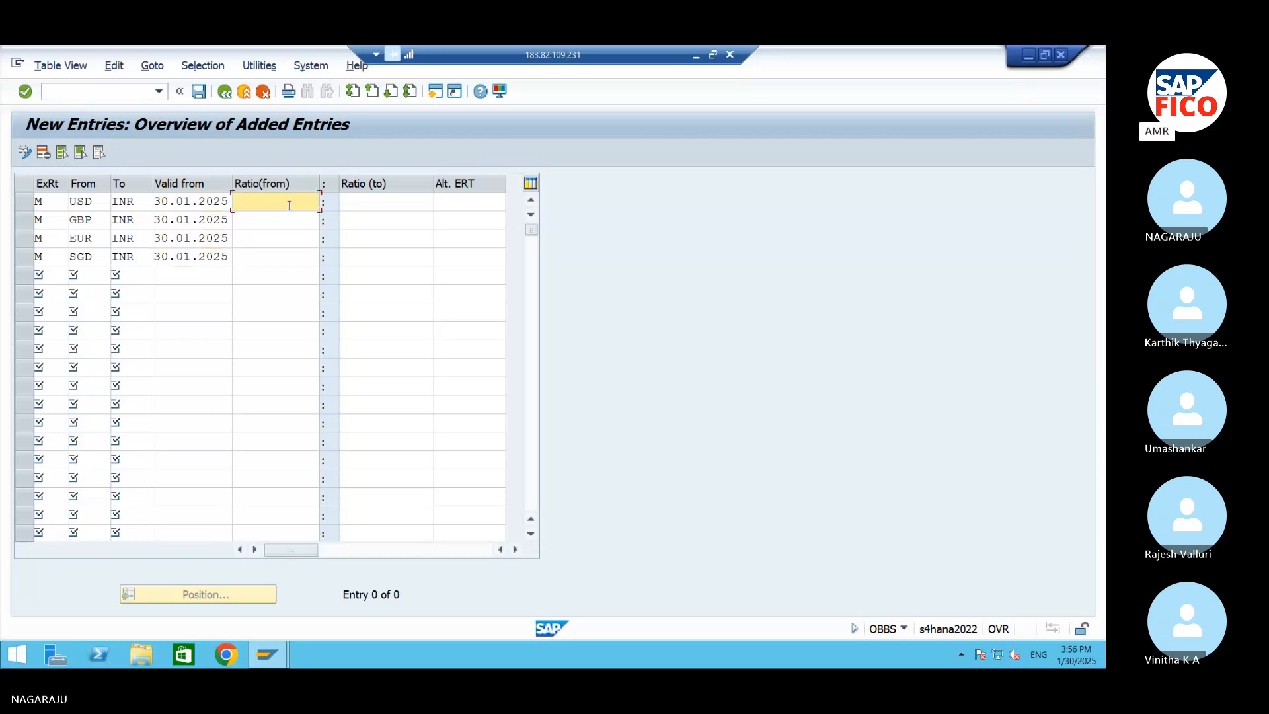
click(381, 206)
text(1)
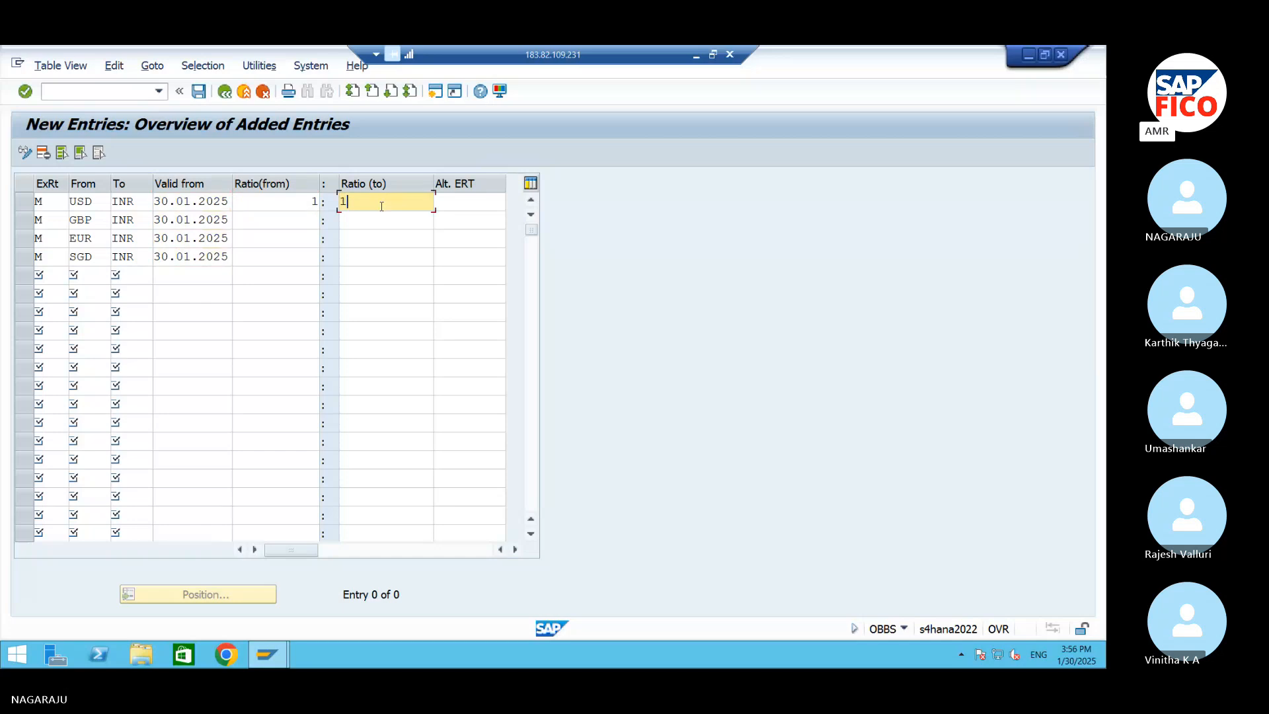
click(306, 220)
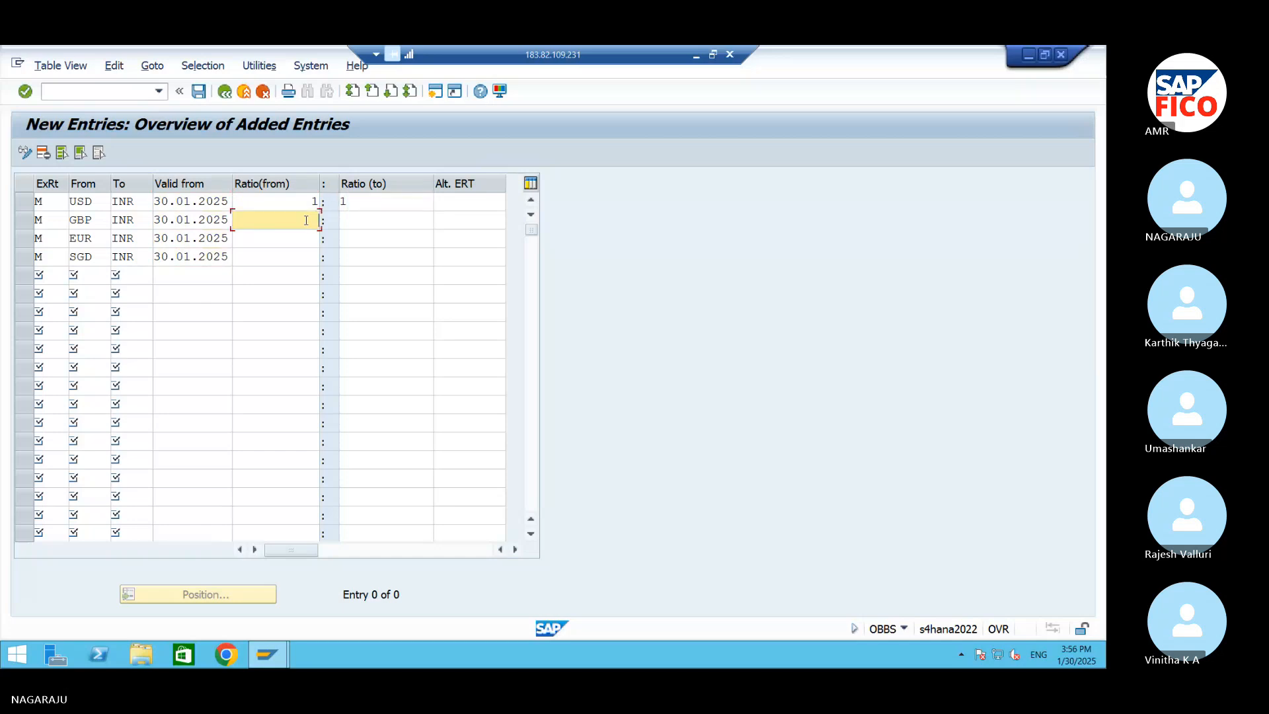
text(1)
key(Tab)
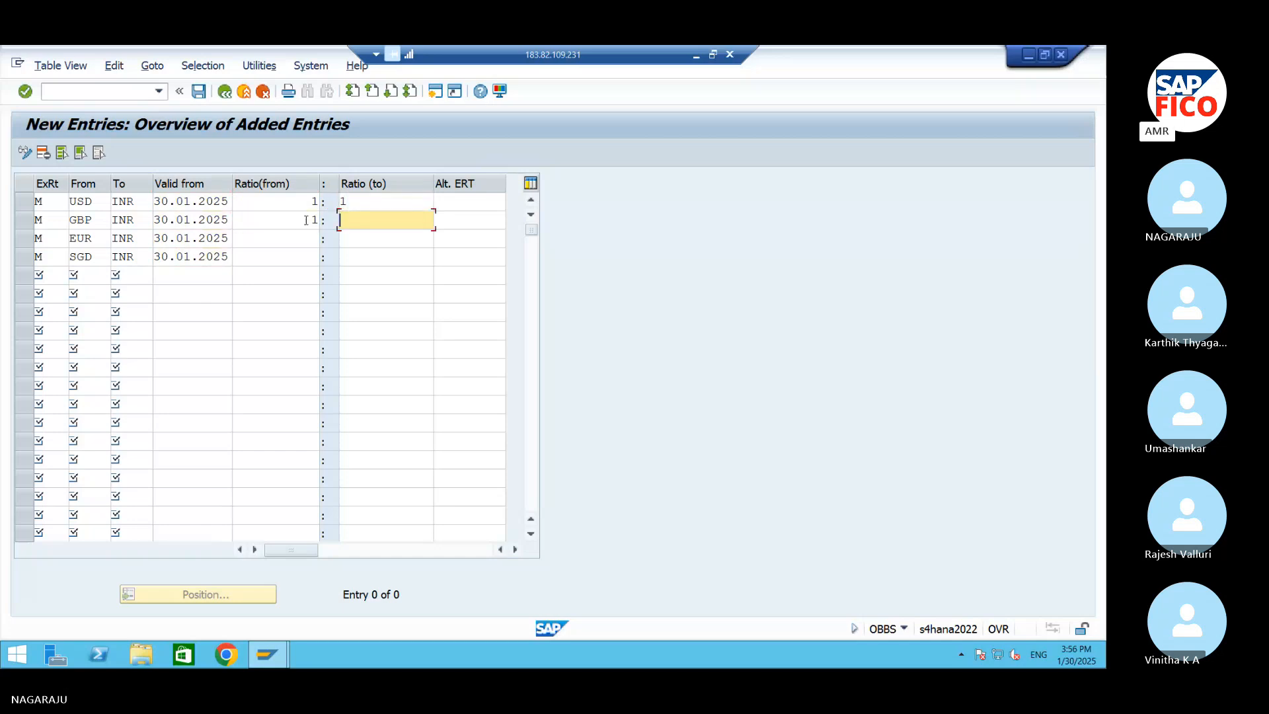
text(1)
Enter a 1:1 translation ratio for the EUR and SGD entries
click(289, 245)
text(1)
text(1)
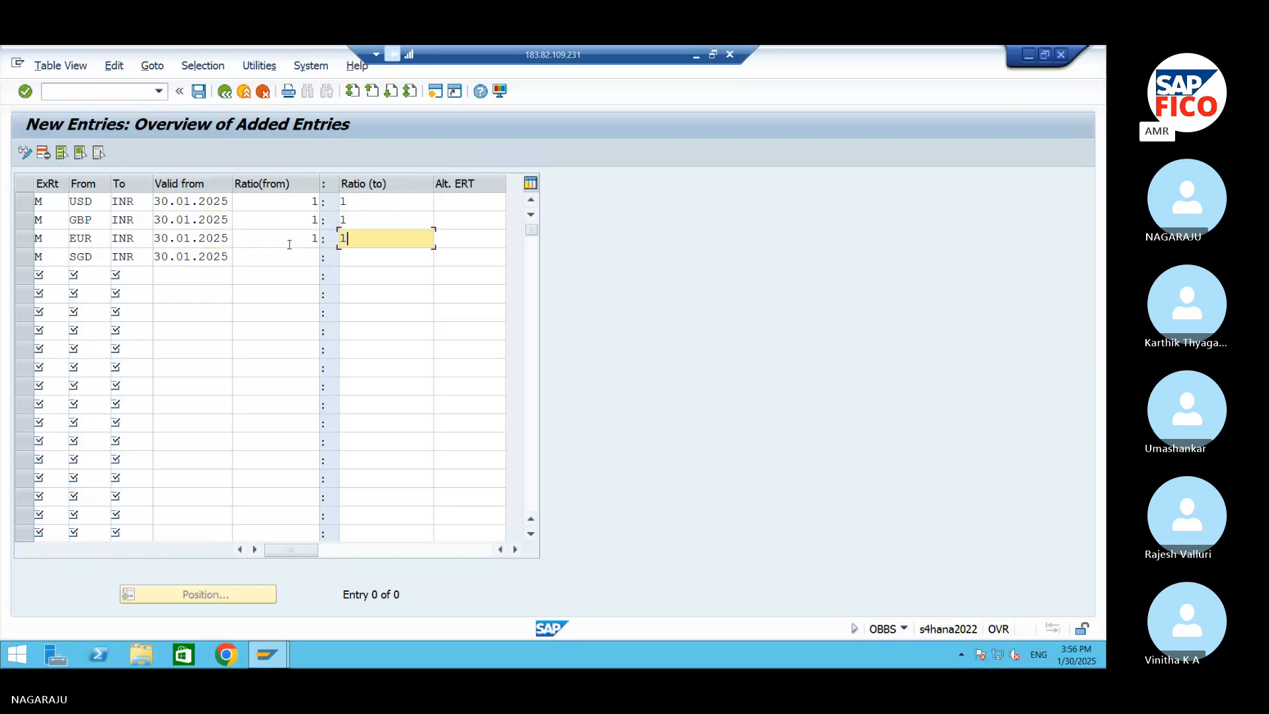
click(299, 257)
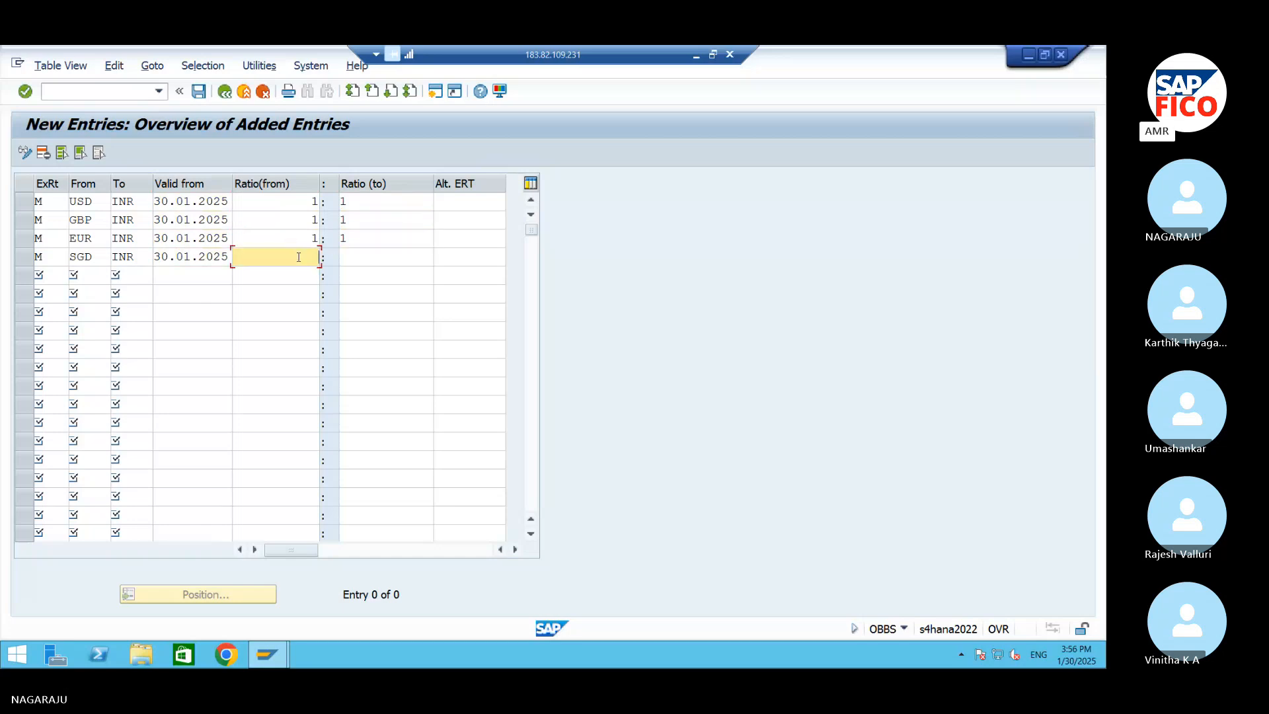
key(Tab)
text(1)
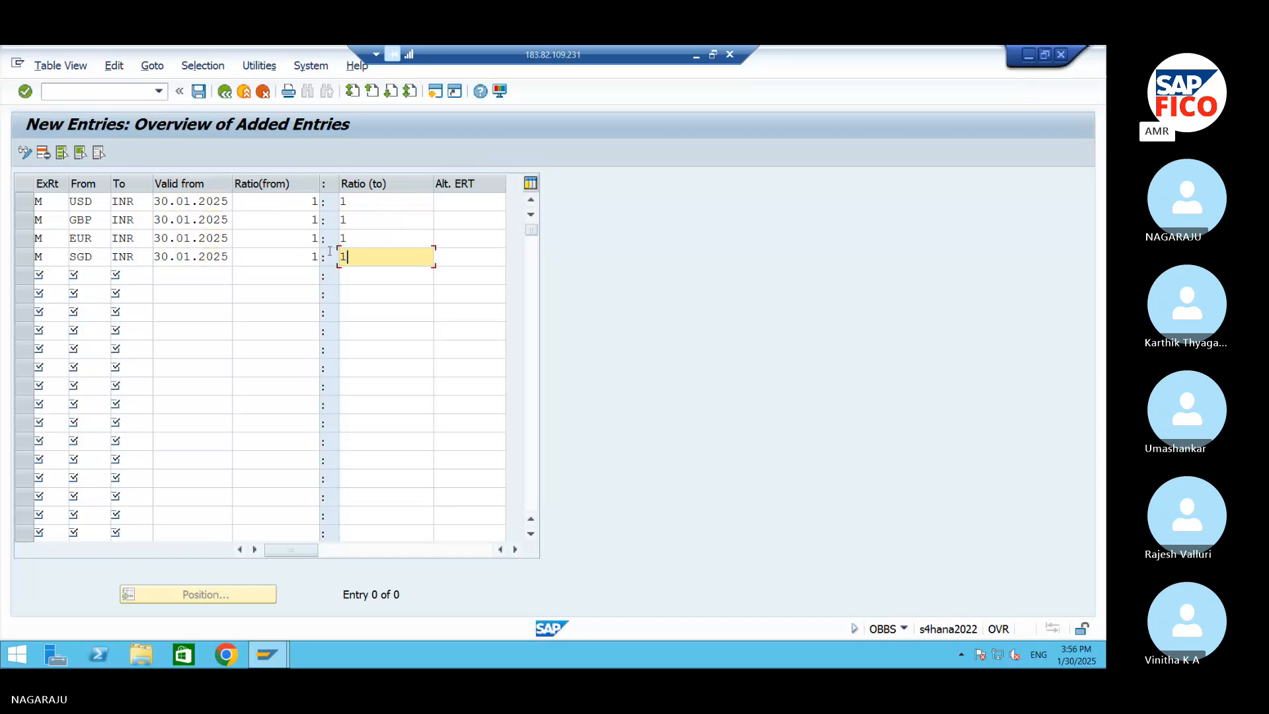
Validate the four translation ratio entries and save them to the customizing request described as AM99
click(388, 320)
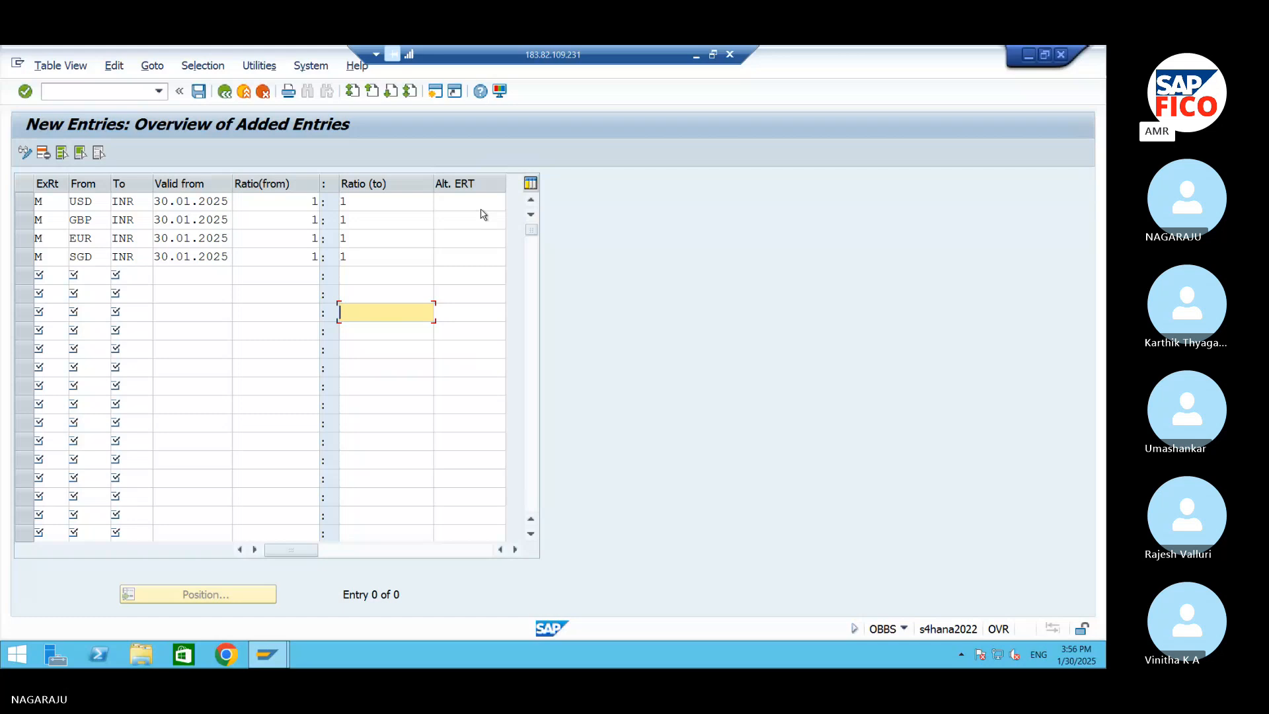
key(Return)
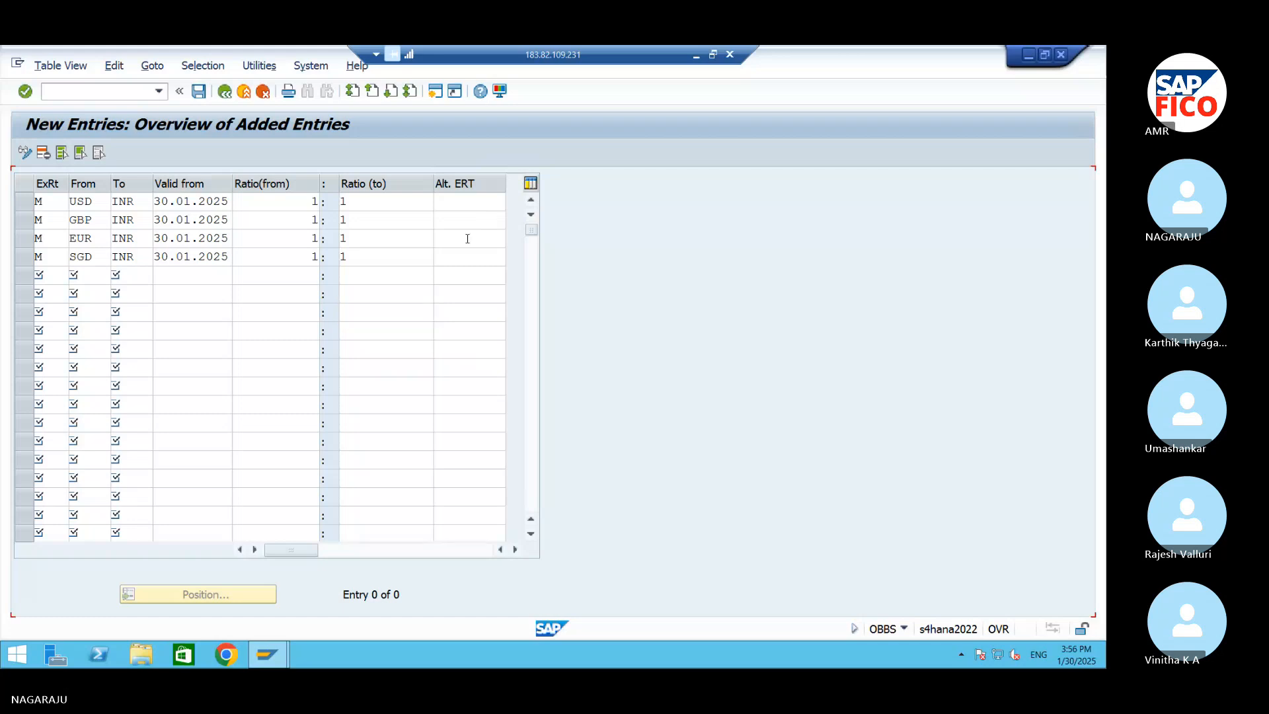
click(198, 92)
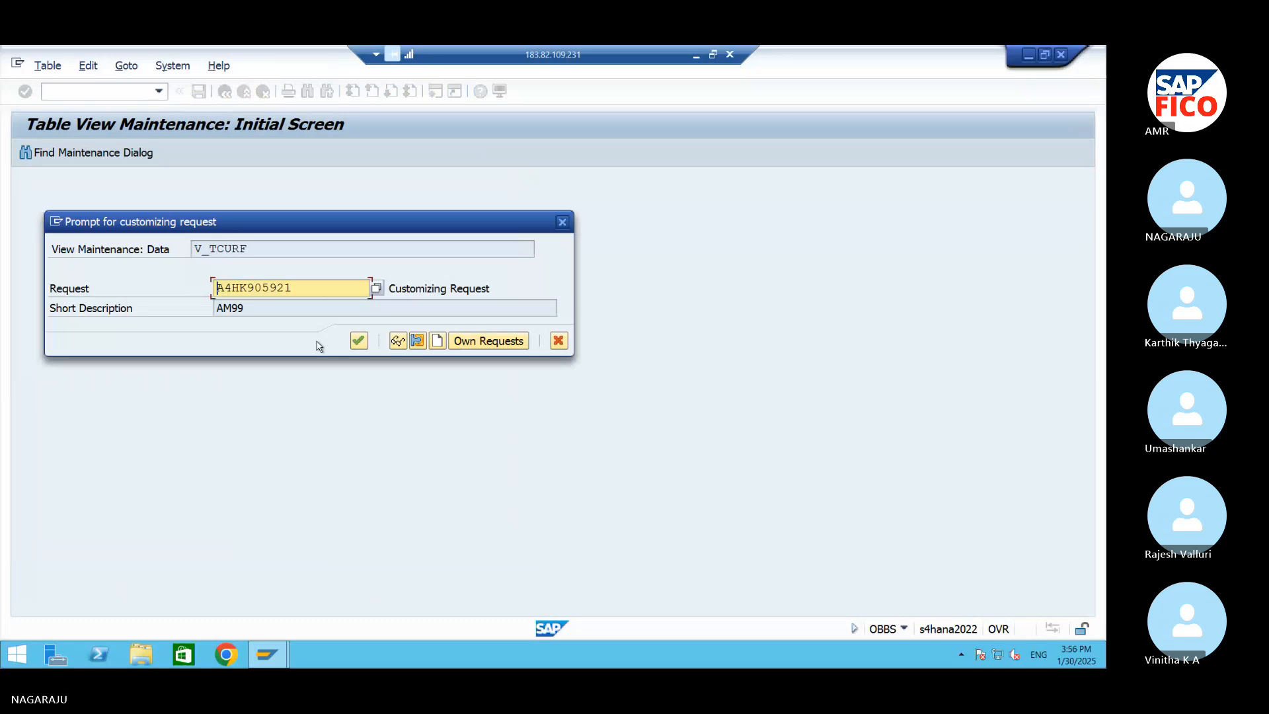
click(357, 344)
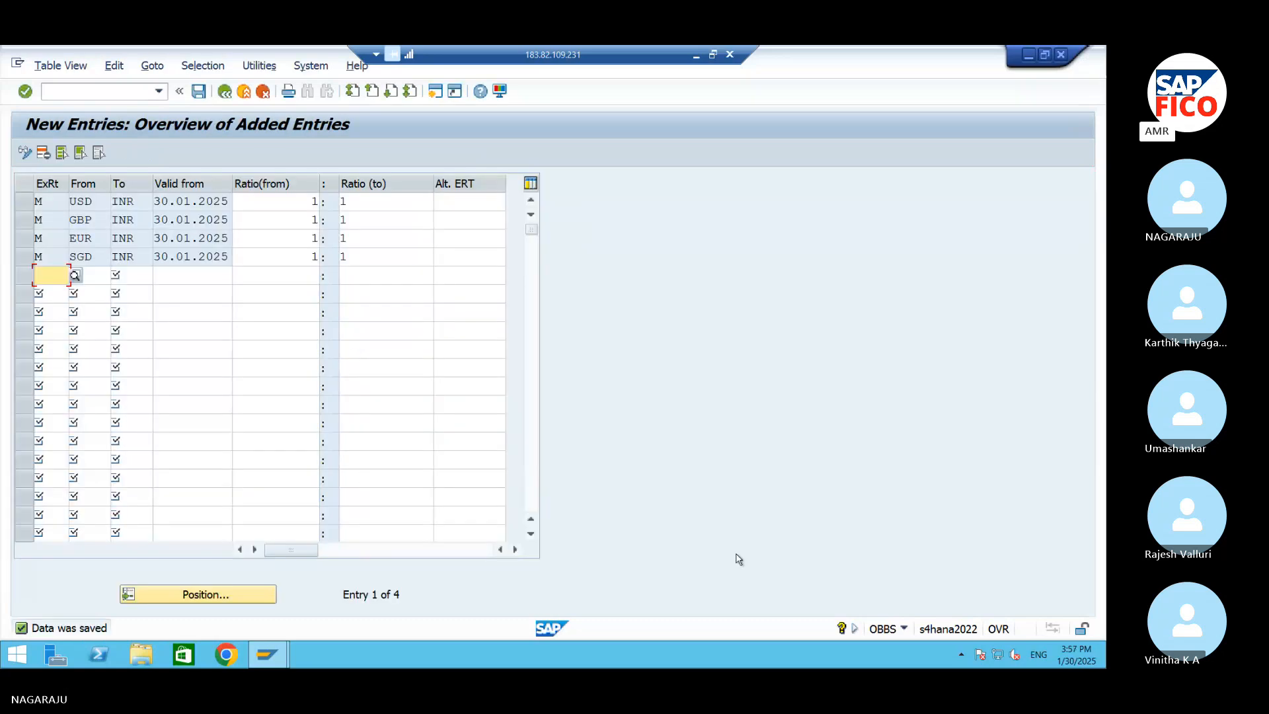
Run /NOB08 to open the currency exchange rates
click(129, 93)
text(/)
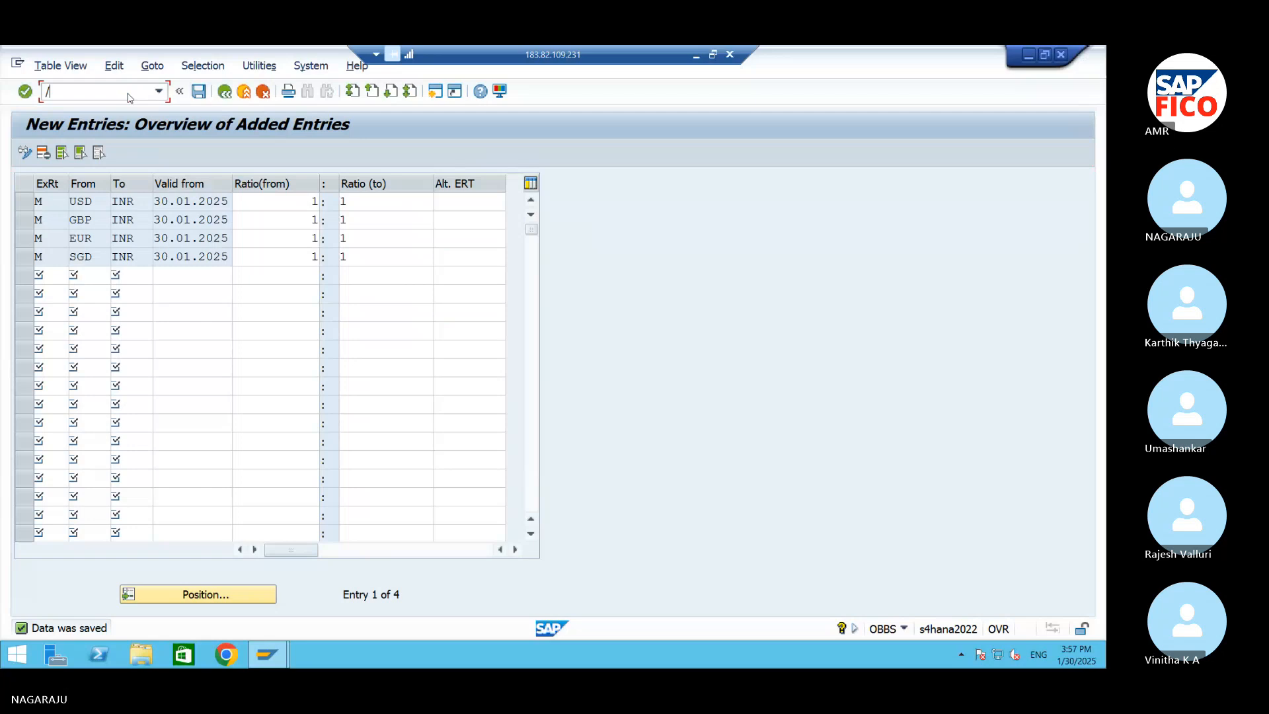
text(NOB08)
key(Return)
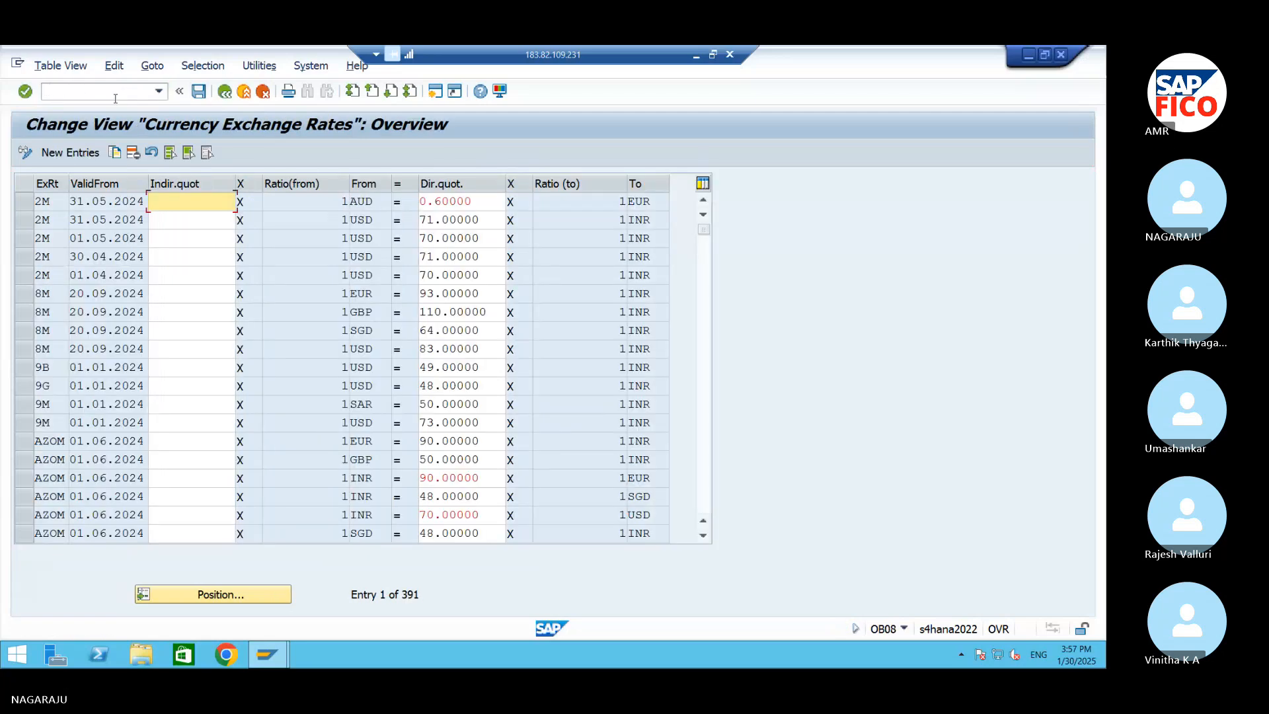
Start new exchange rate entries and enter exchange rate type M in the first four rows
click(70, 153)
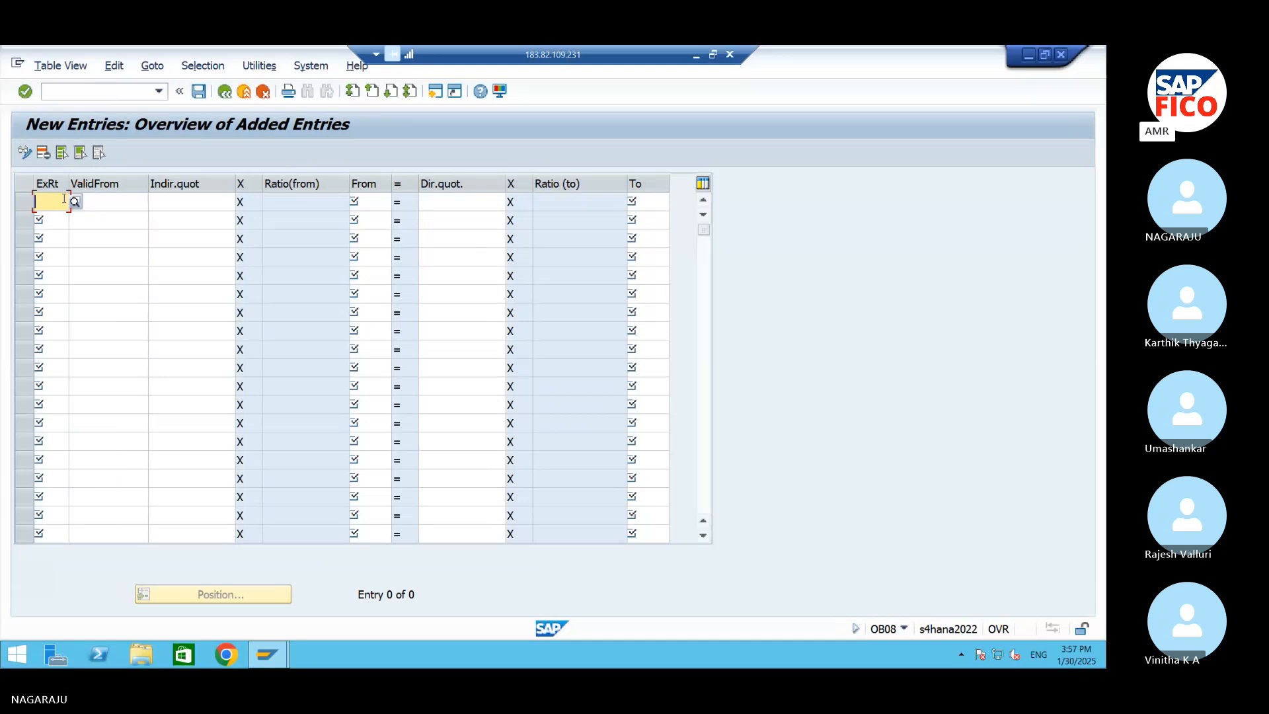
text(M)
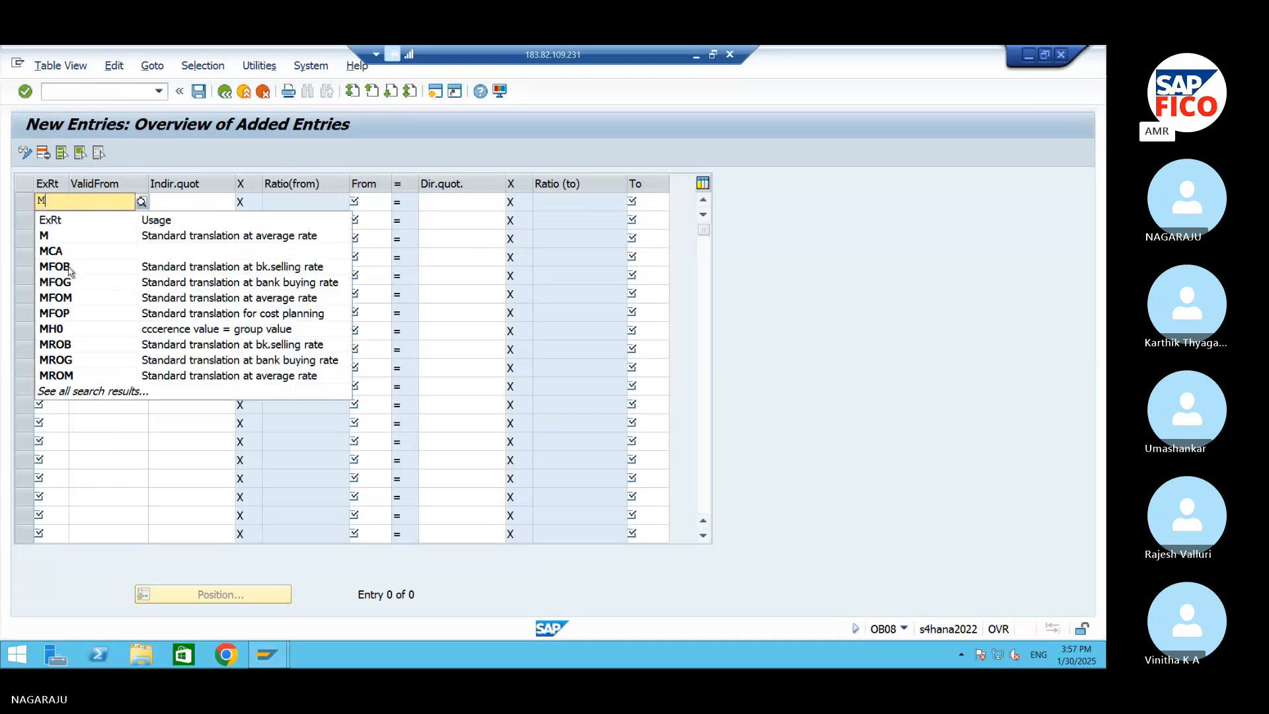
click(52, 225)
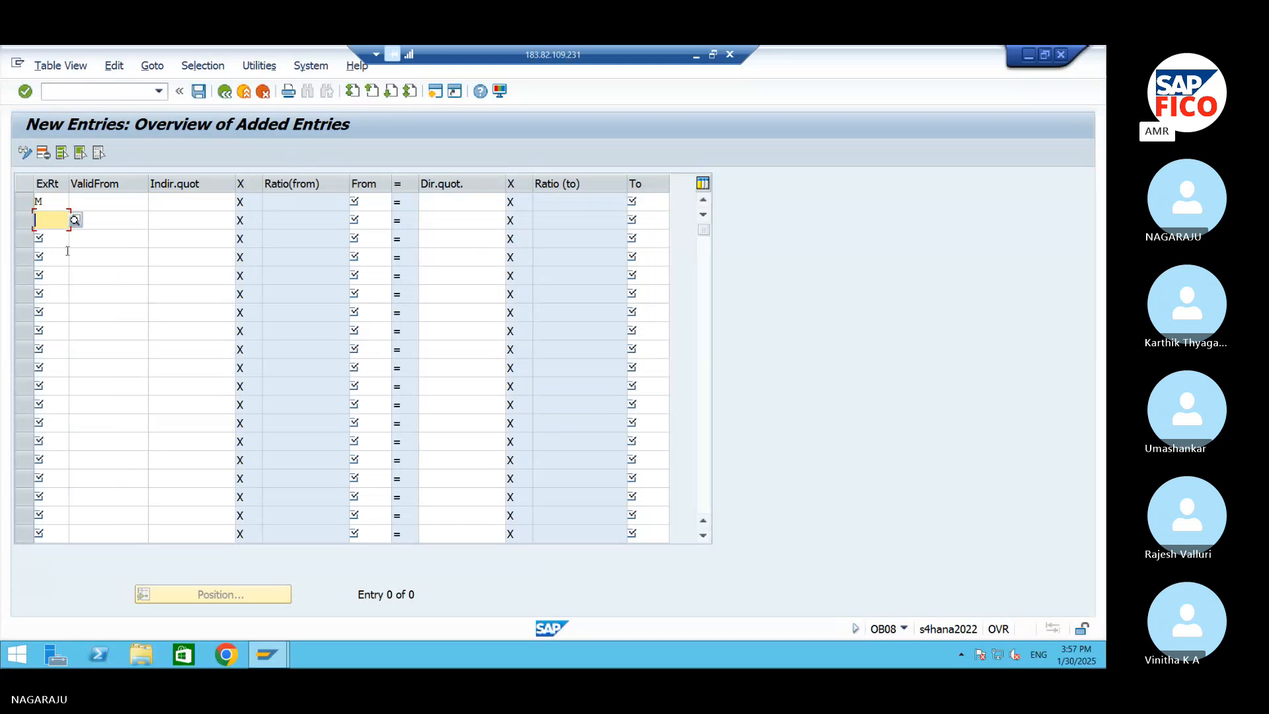
text(M)
click(56, 242)
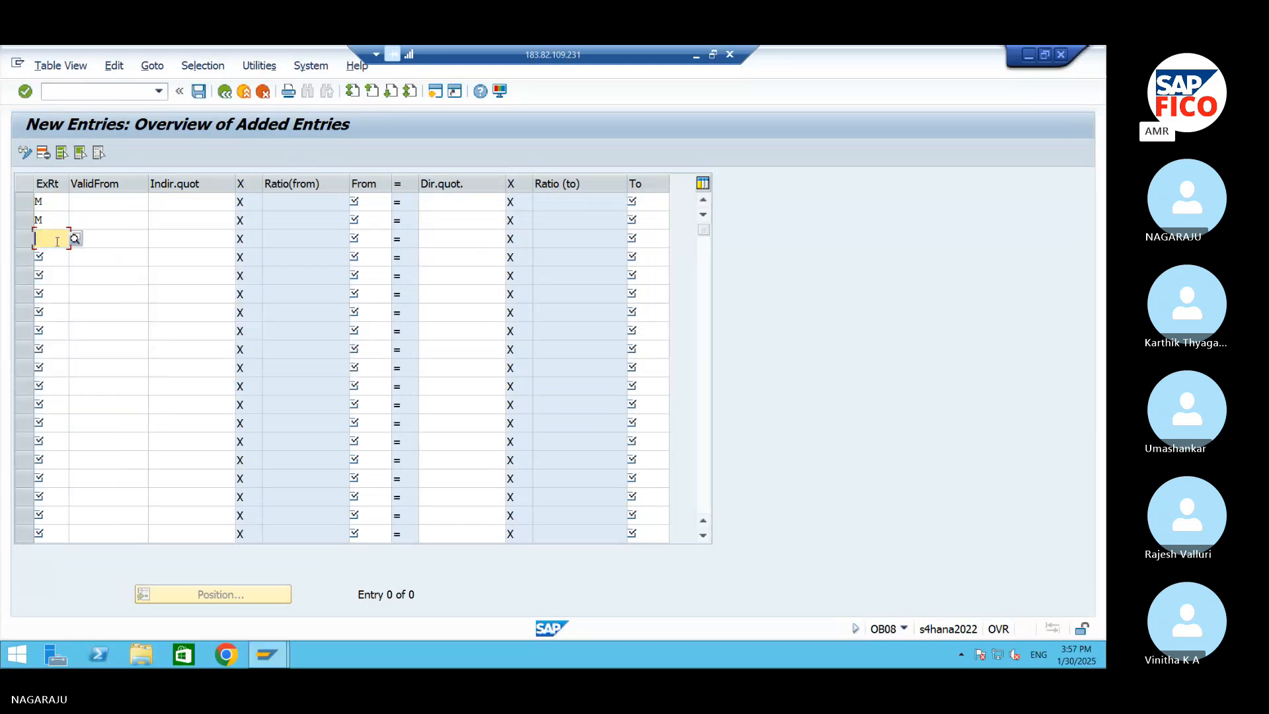
text(M)
click(46, 257)
text(M)
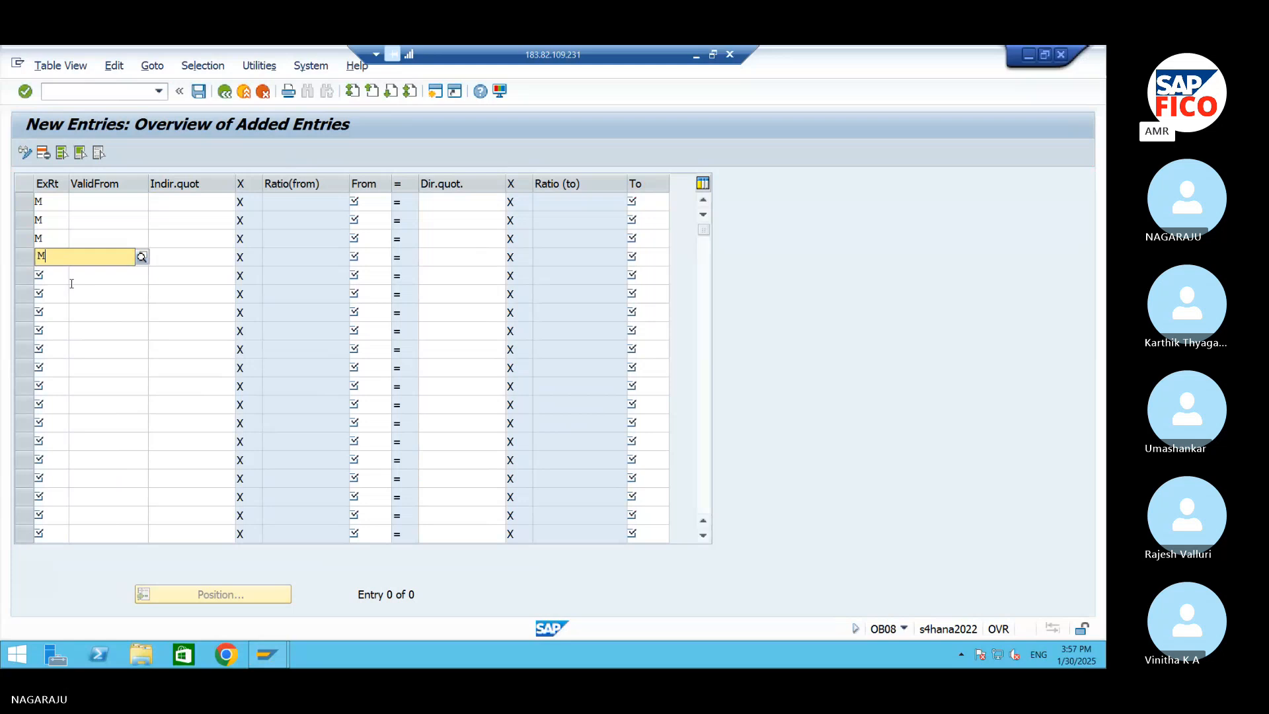
click(103, 201)
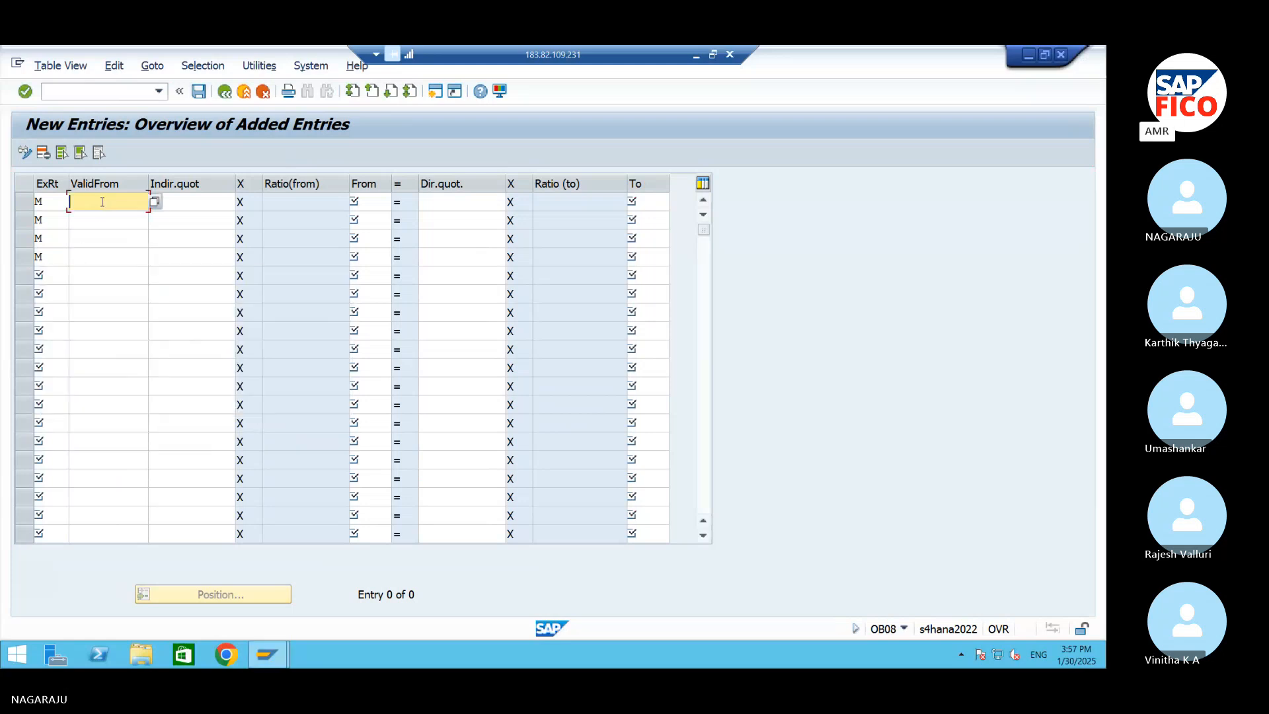
Enter 30.01.2025 as the valid-from date for all four exchange rate entries
text(30.01.20)
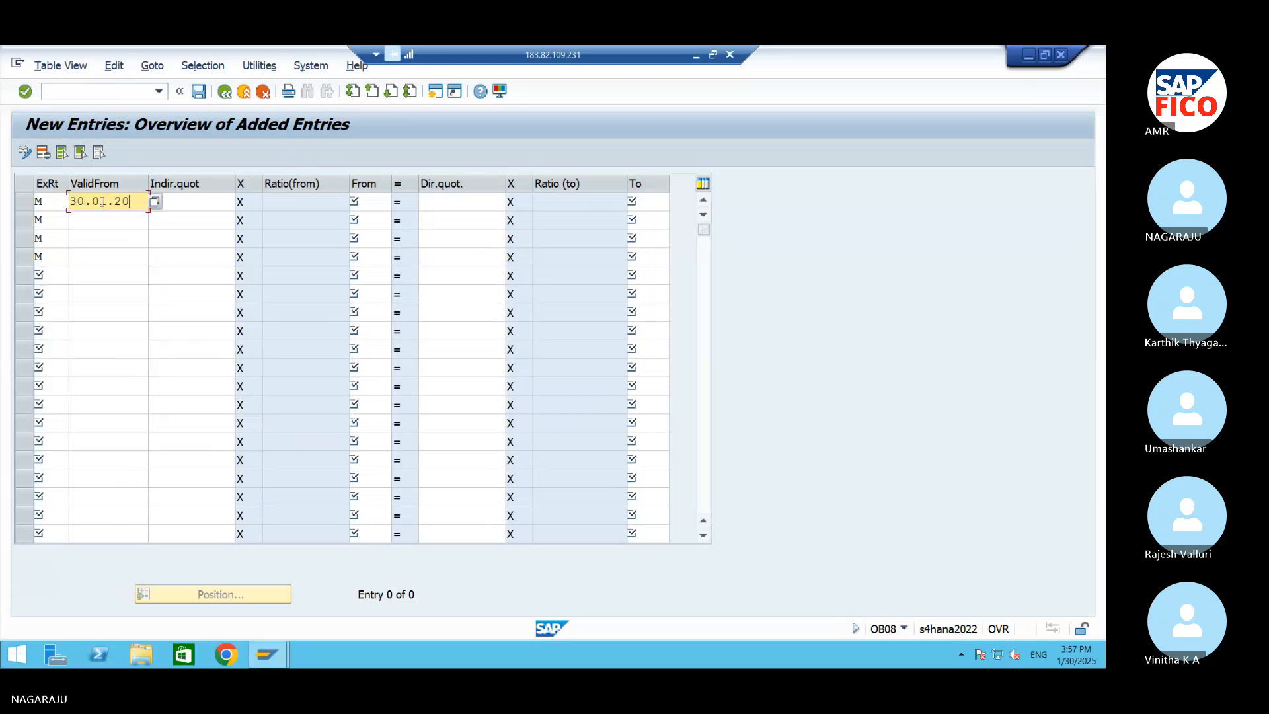
text(25)
key(Down)
text(30.2)
key(BackSpace)
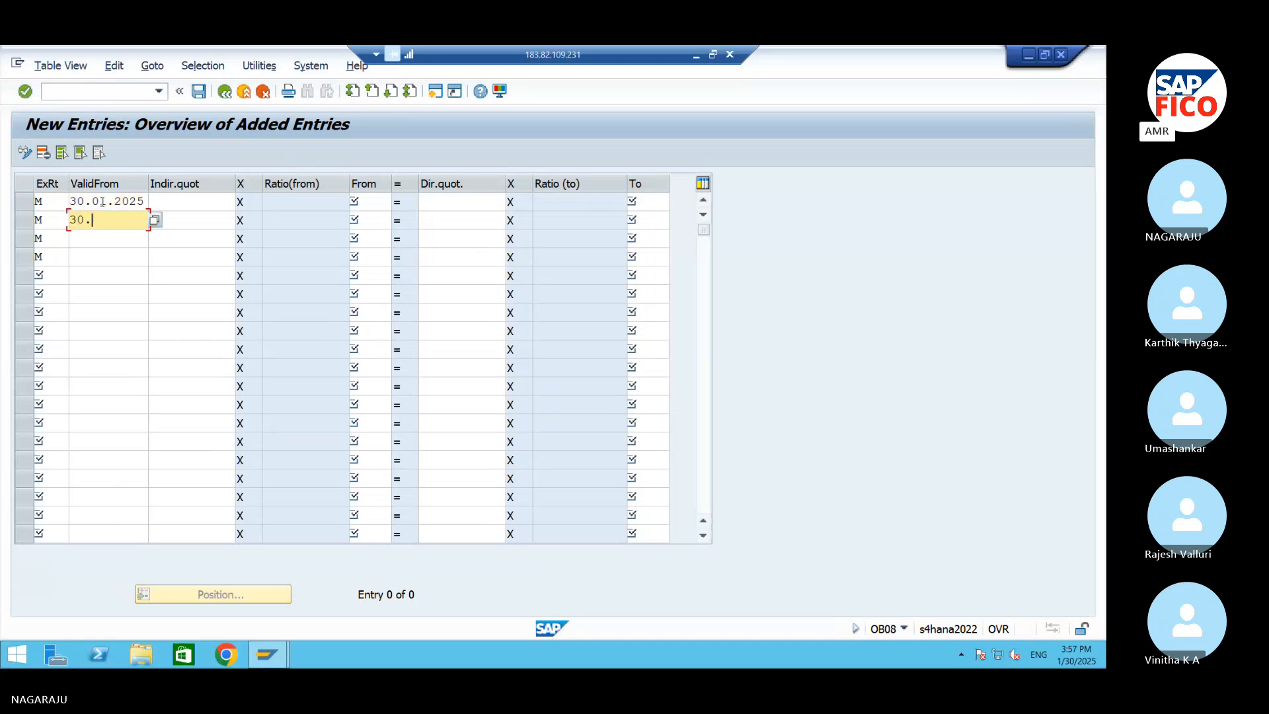
text(01.2025)
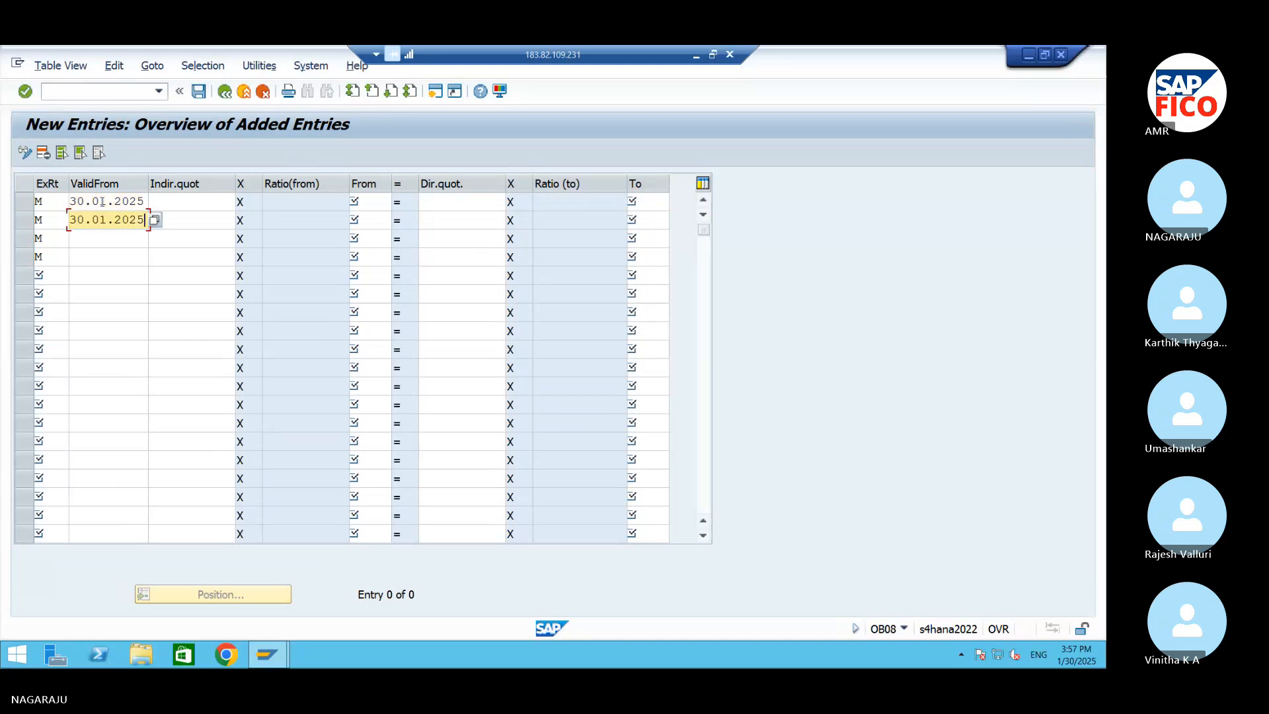
key(Down)
text(30.)
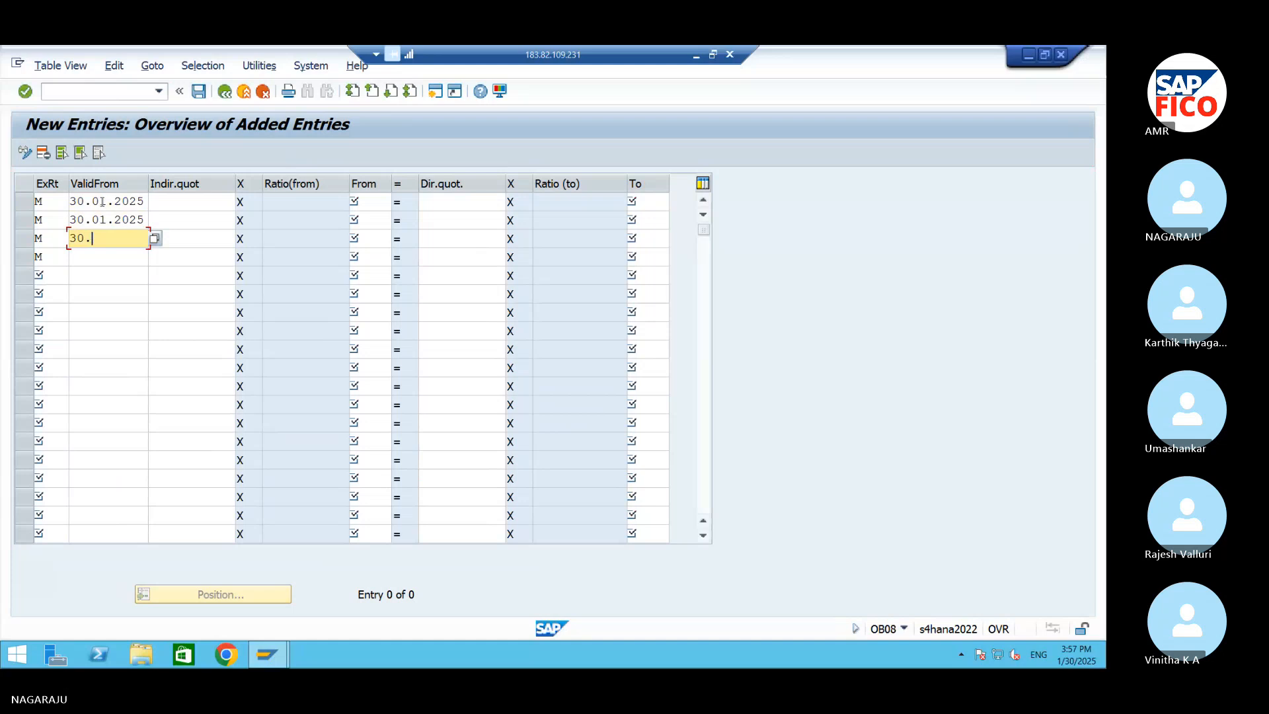
text(01.2025)
key(Down)
text(30.01.2025)
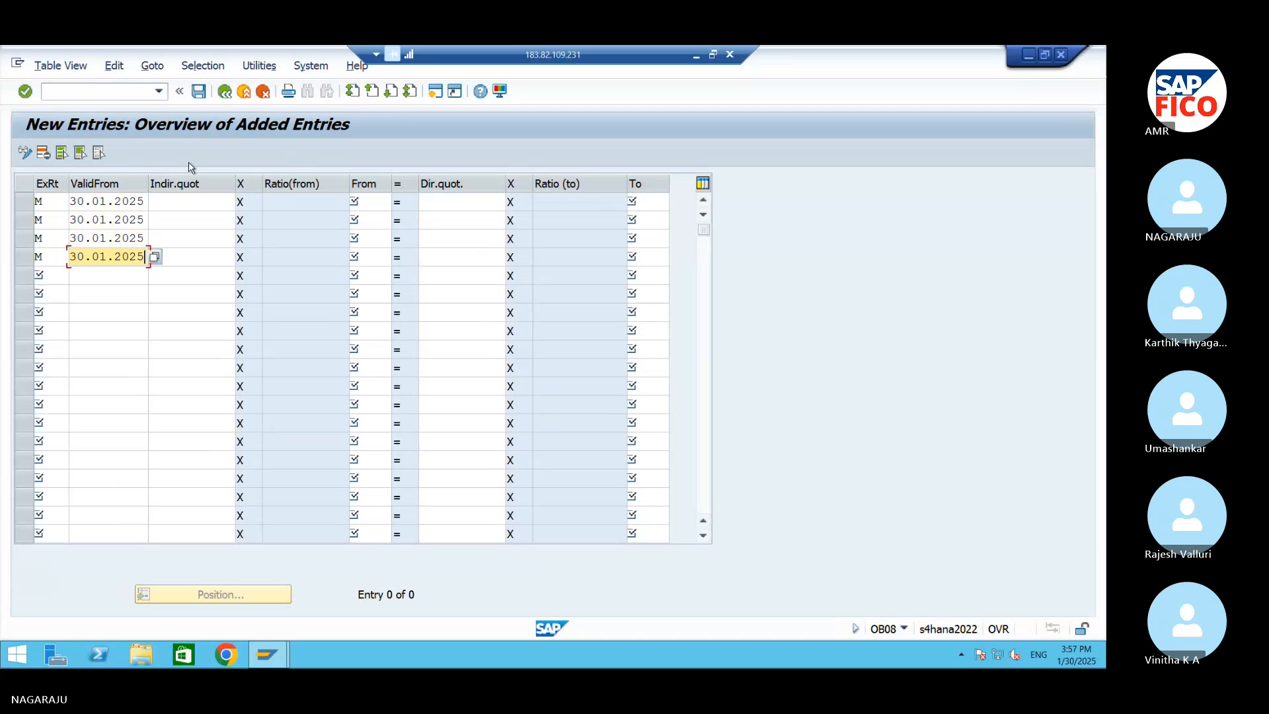
Set the from currency to USD in the first exchange rate entry and SGD in the second
click(371, 202)
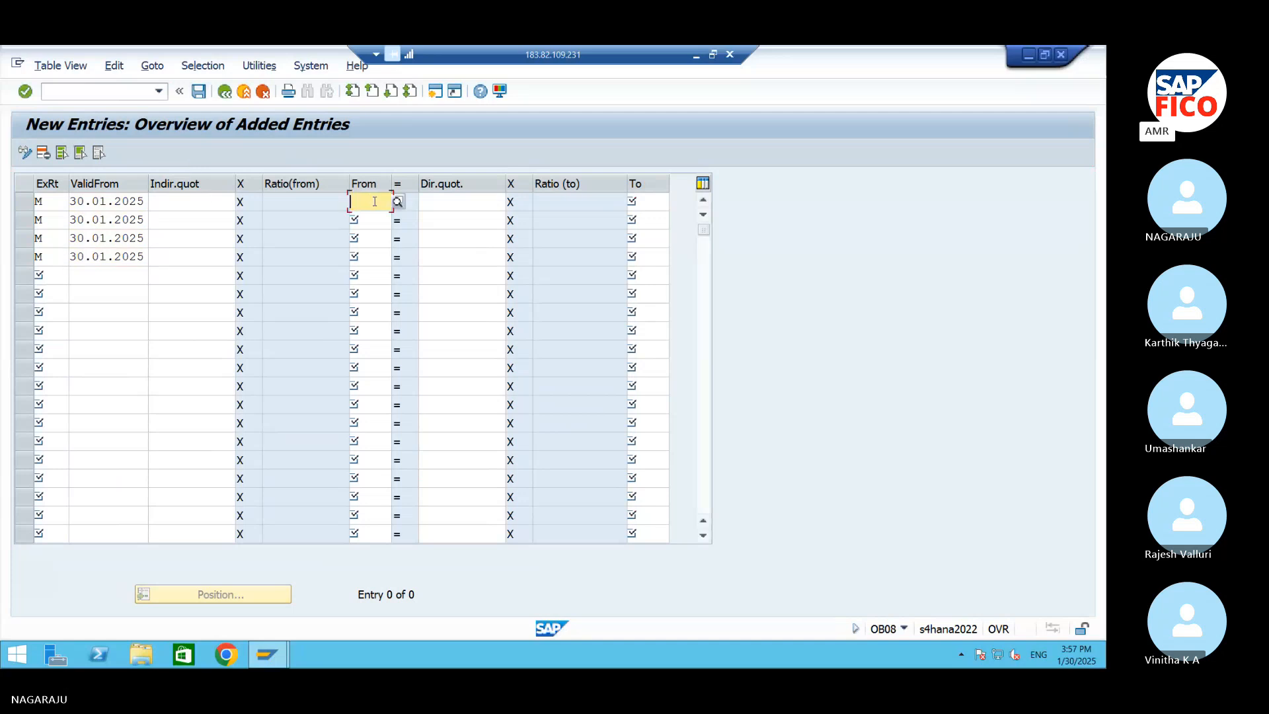
text(USD)
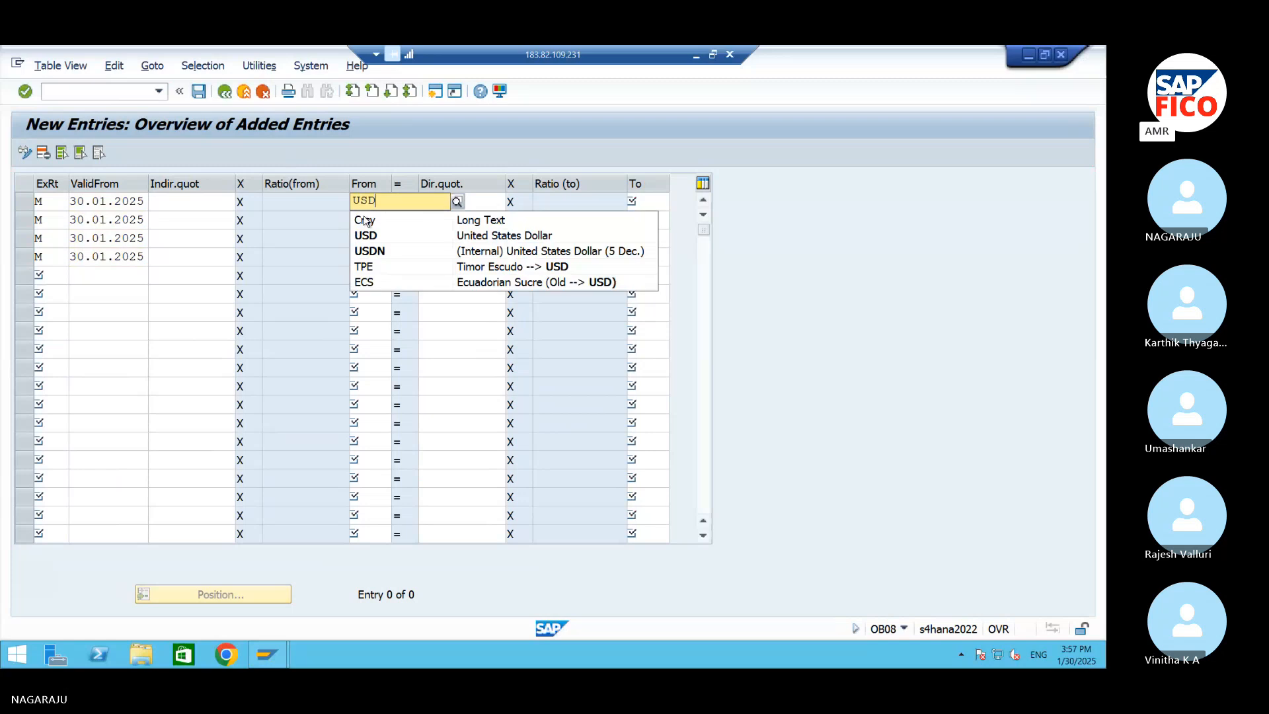
click(373, 218)
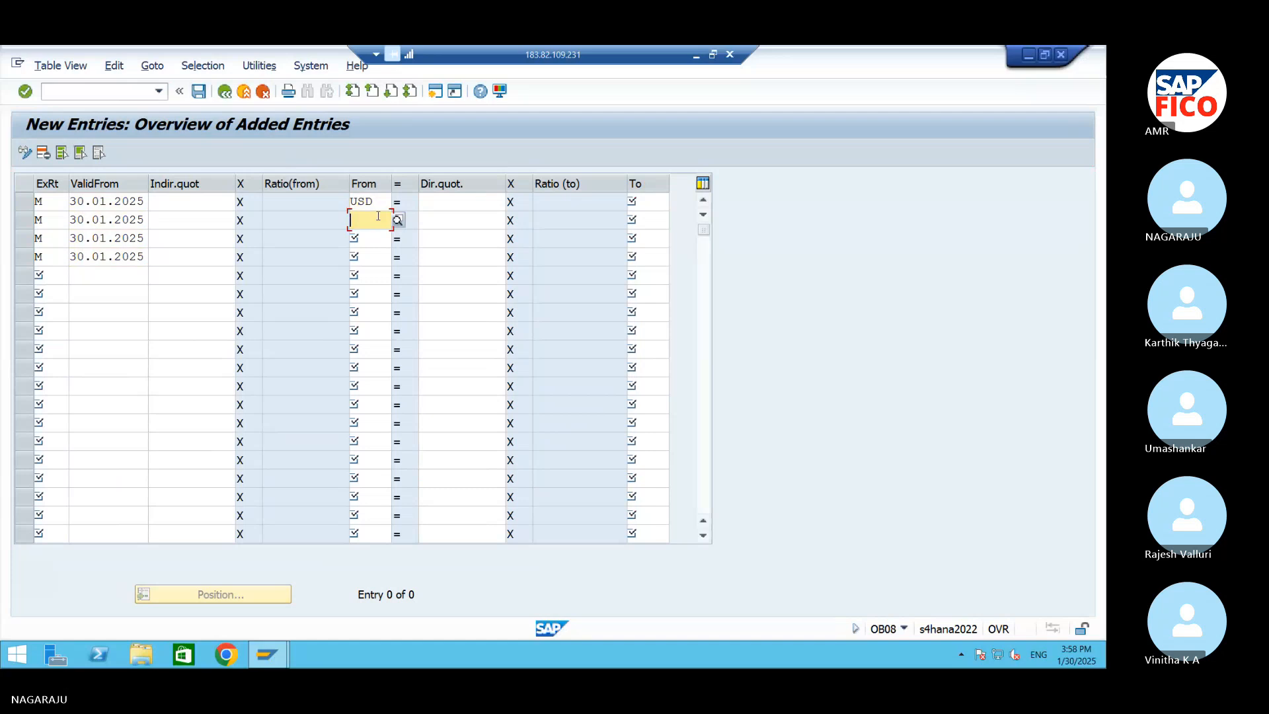
text(SG)
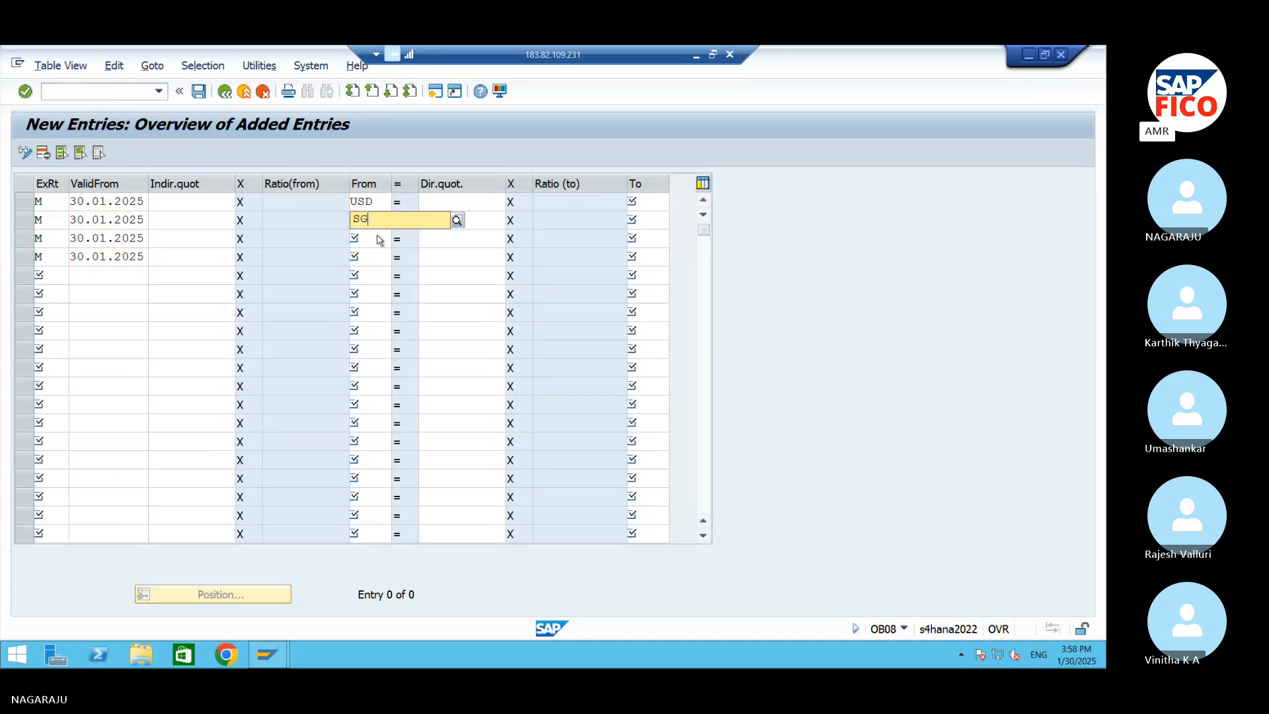
text(D)
key(Down)
key(Return)
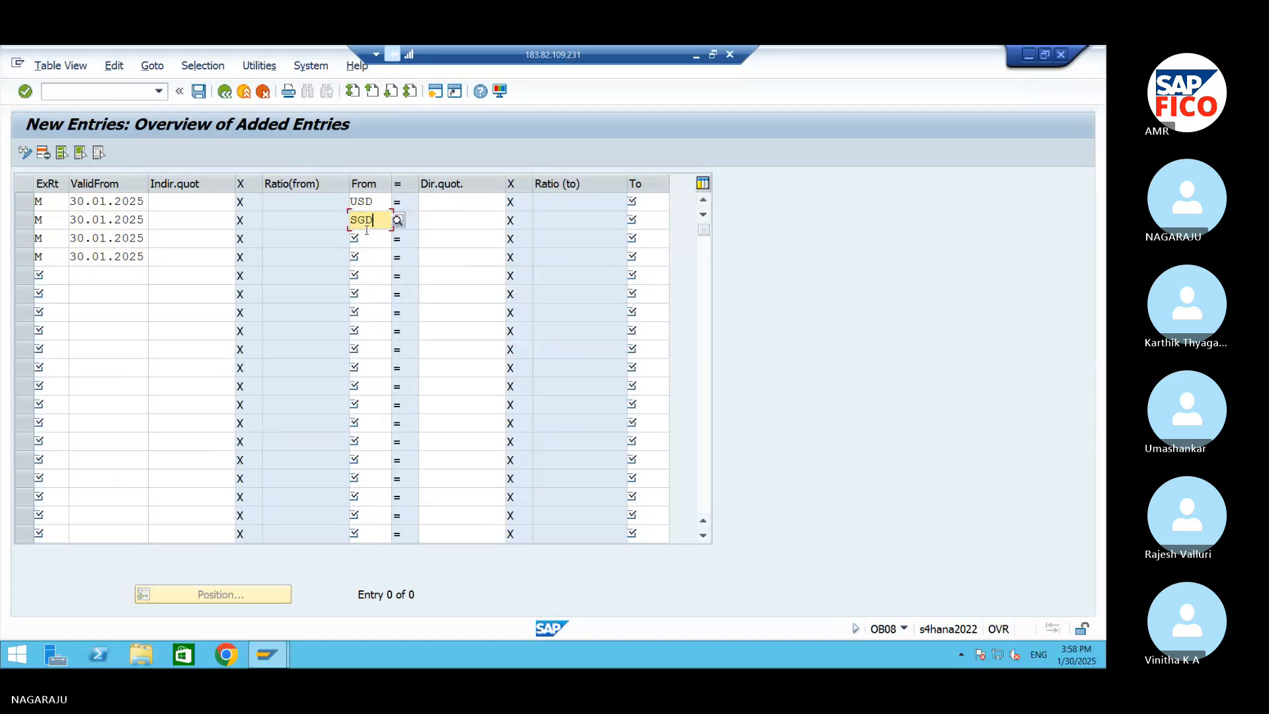
Set the from currency to EUR in the third exchange rate entry and GBP in the fourth
click(367, 240)
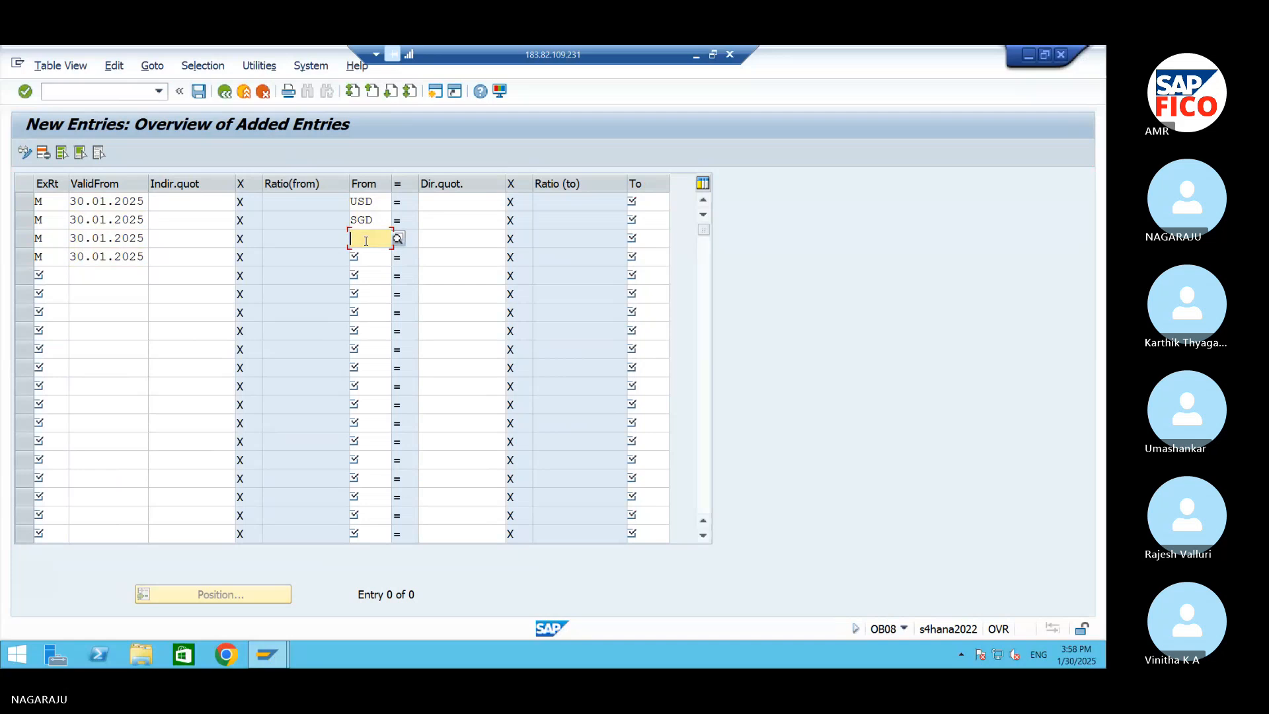
text(EUR)
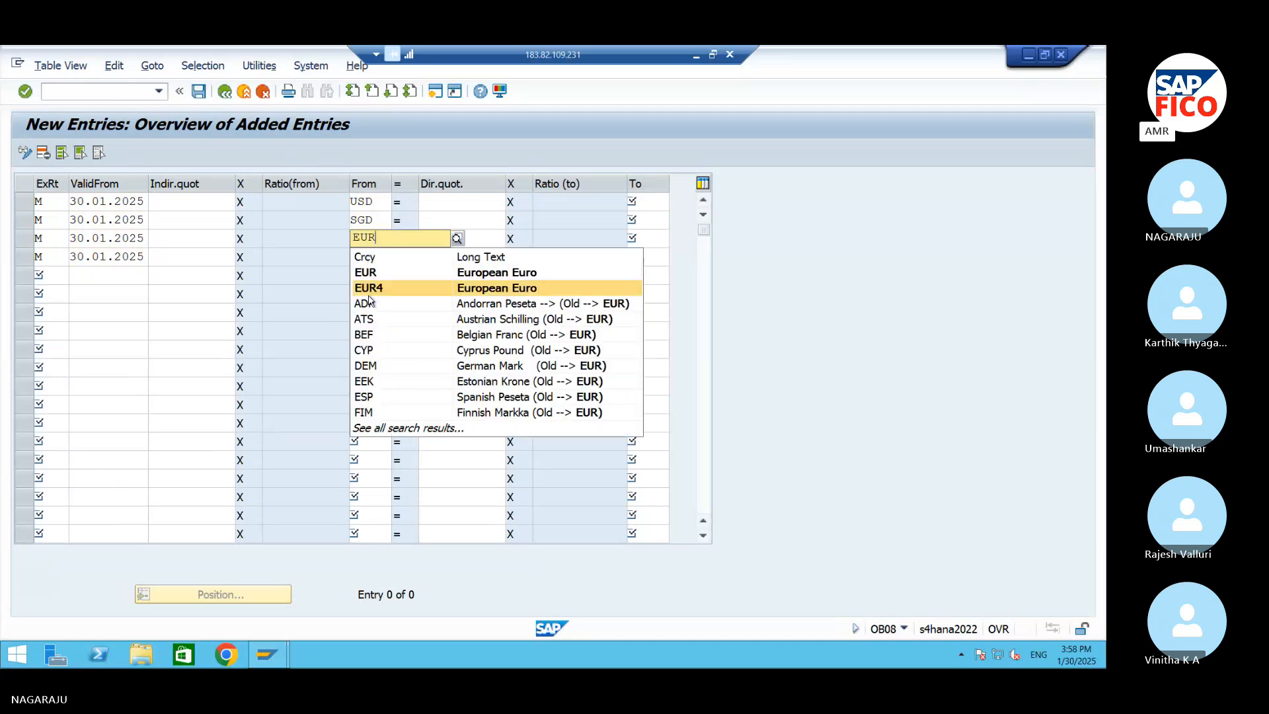
key(Return)
click(369, 256)
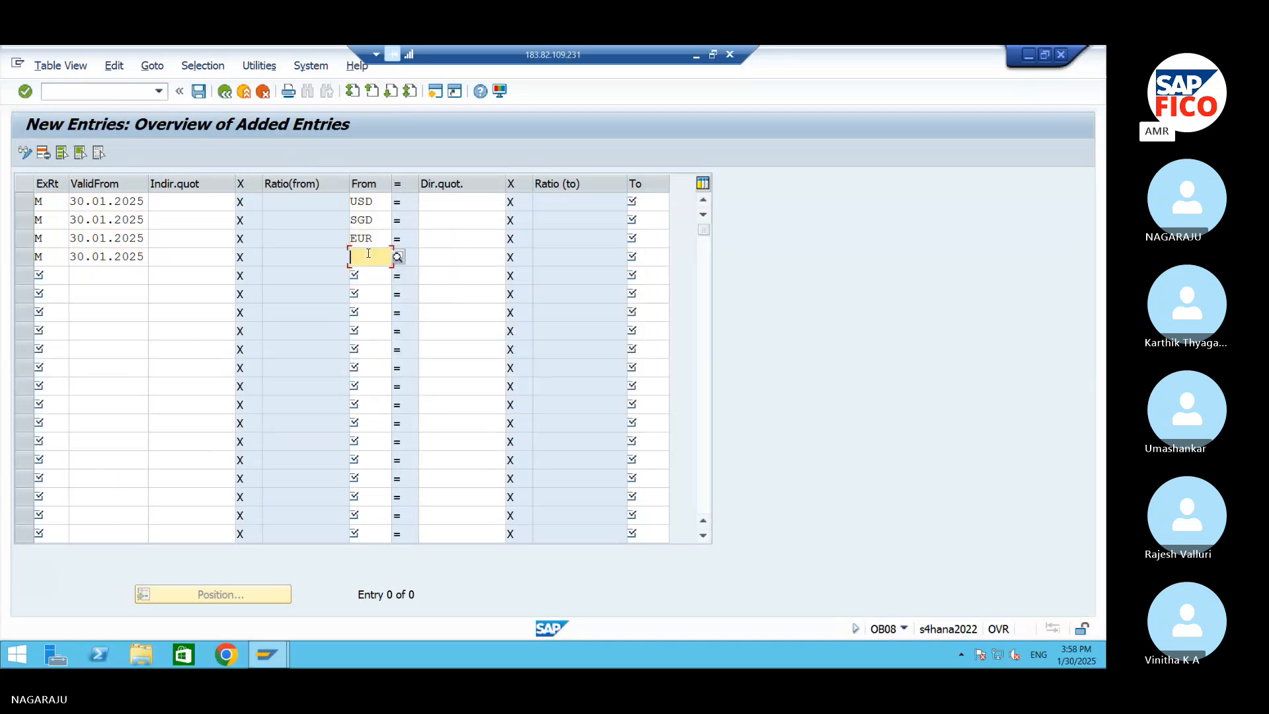
text(G)
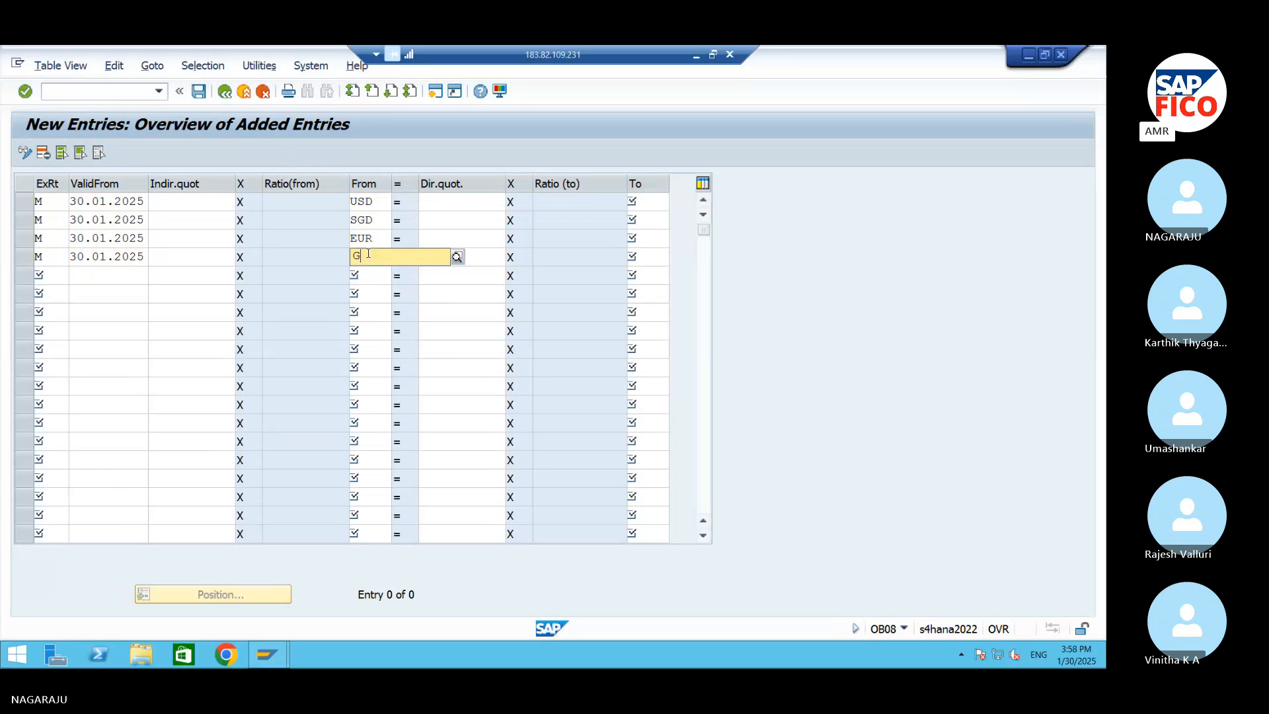
text(BP)
key(Return)
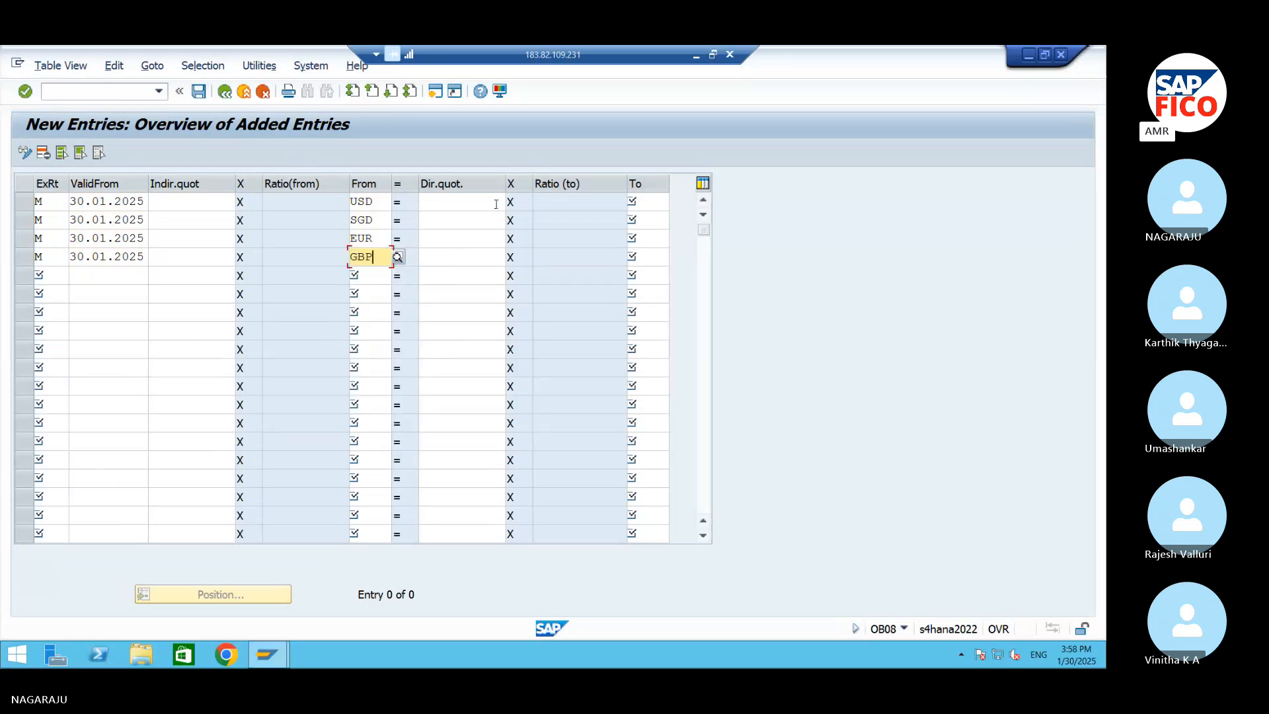
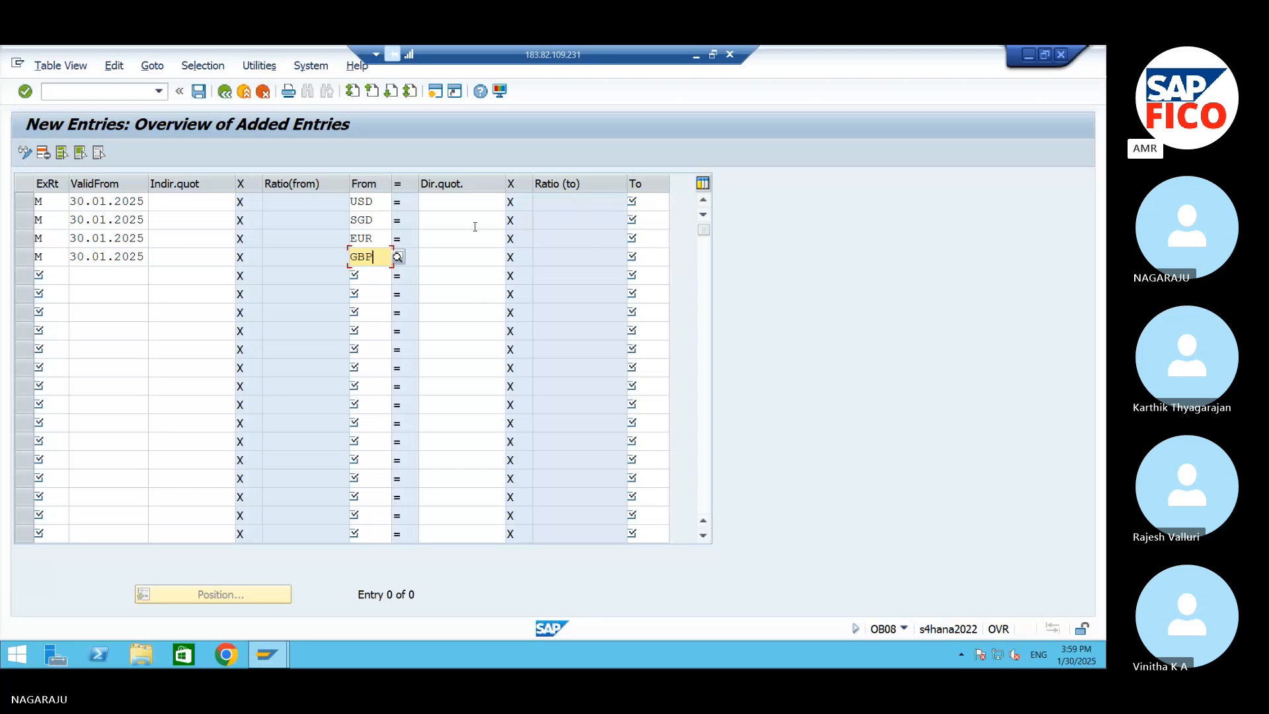
Enter the direct quotations 80 for USD, 60 for SGD, 83 for EUR and 100 for GBP
click(470, 201)
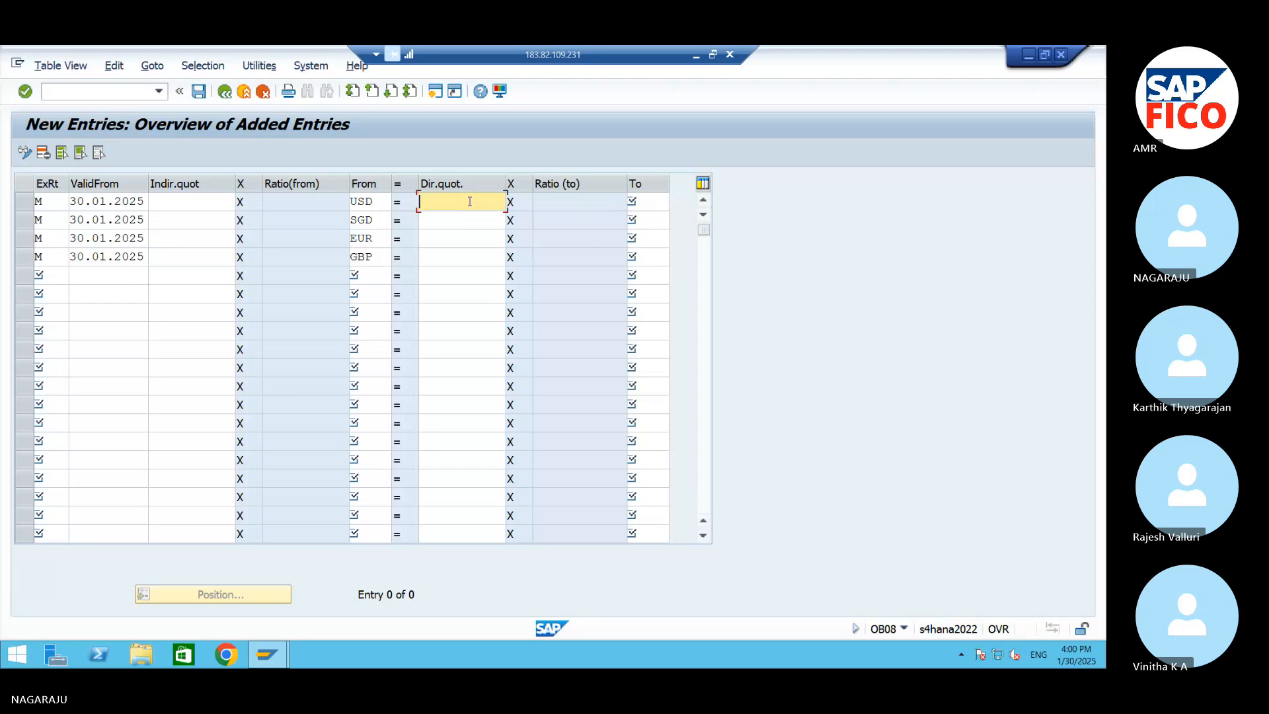
text(80)
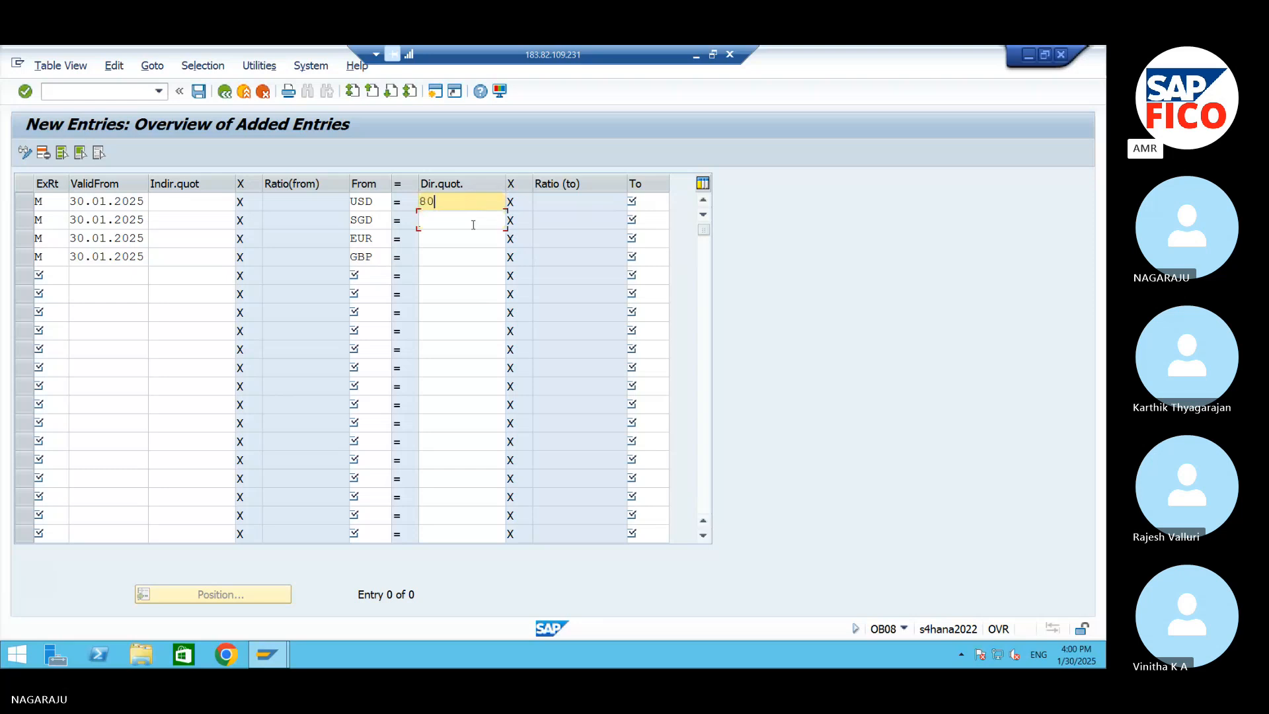
click(474, 222)
text(60)
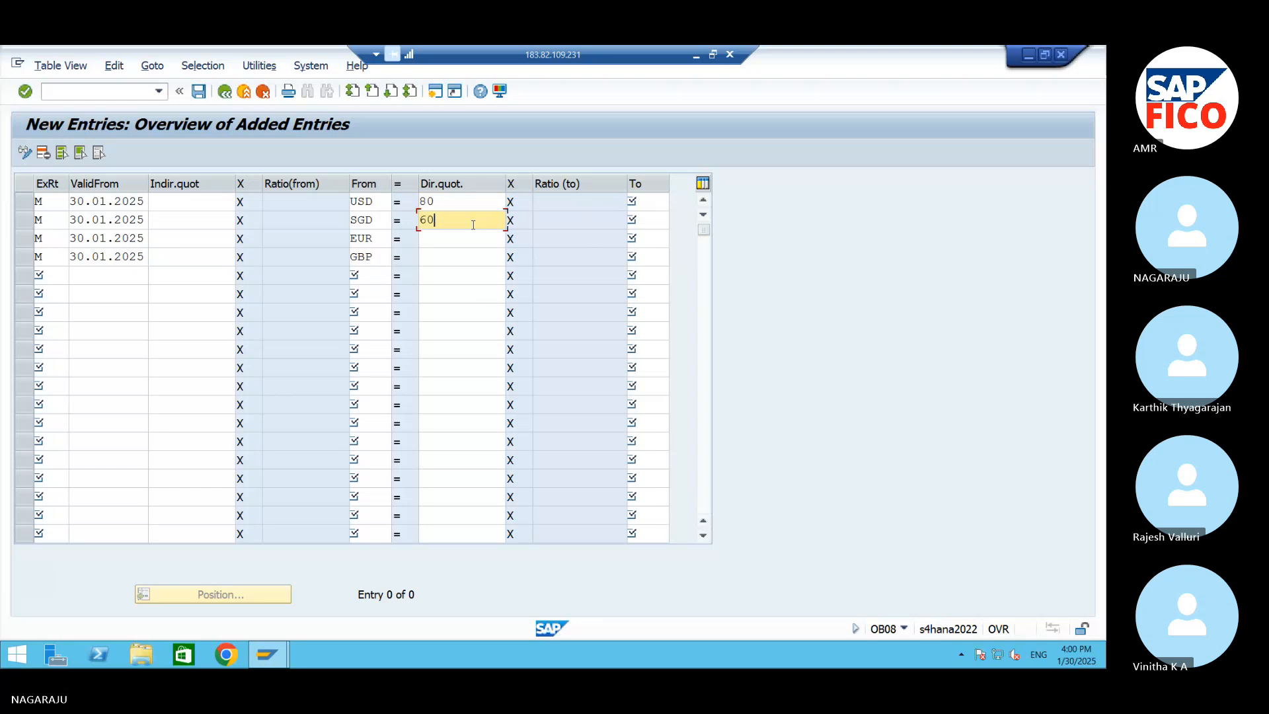
click(457, 242)
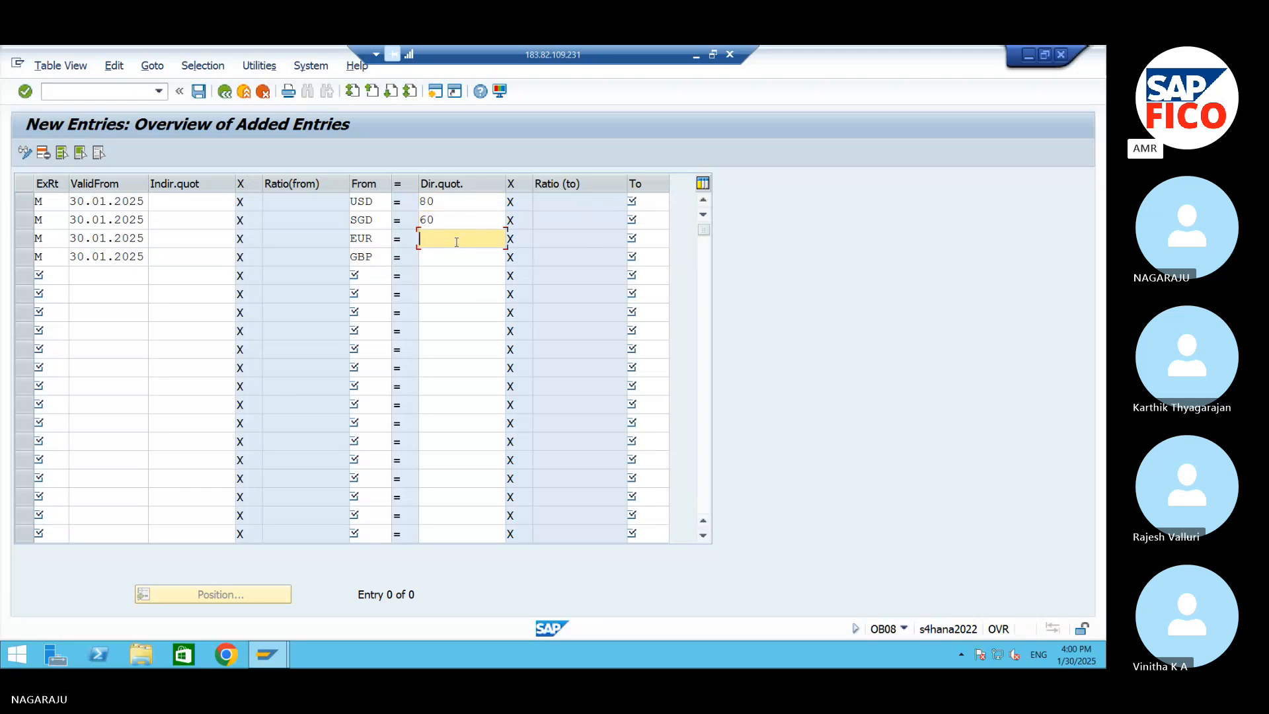
text(83)
click(485, 259)
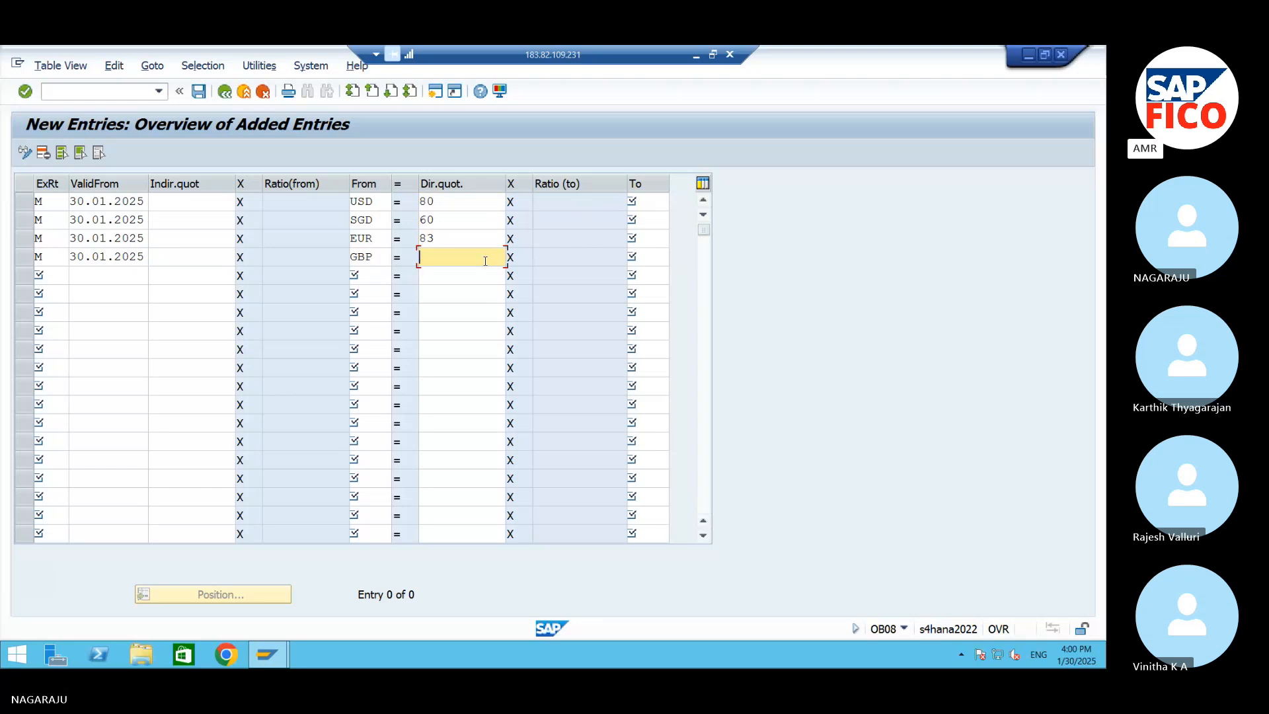
text(100)
Set the target currency to INR for the USD, SGD, EUR and GBP rows and save the exchange rates
click(637, 203)
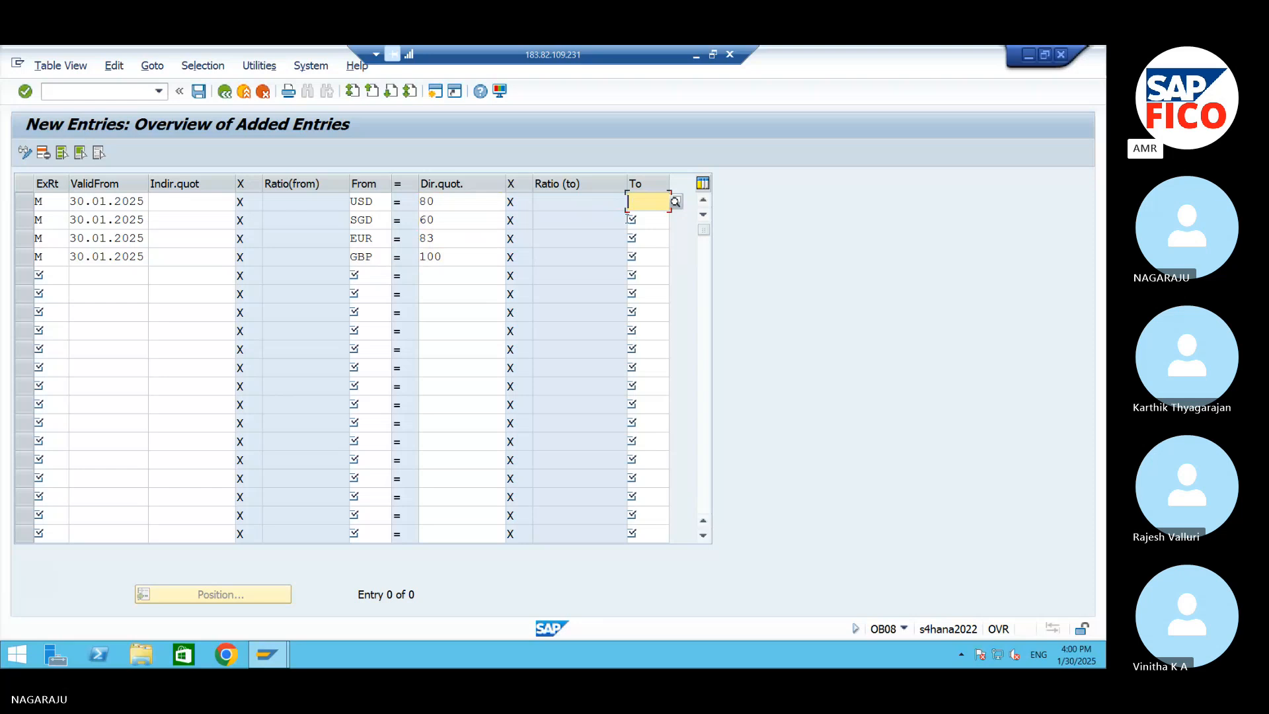
text(INR)
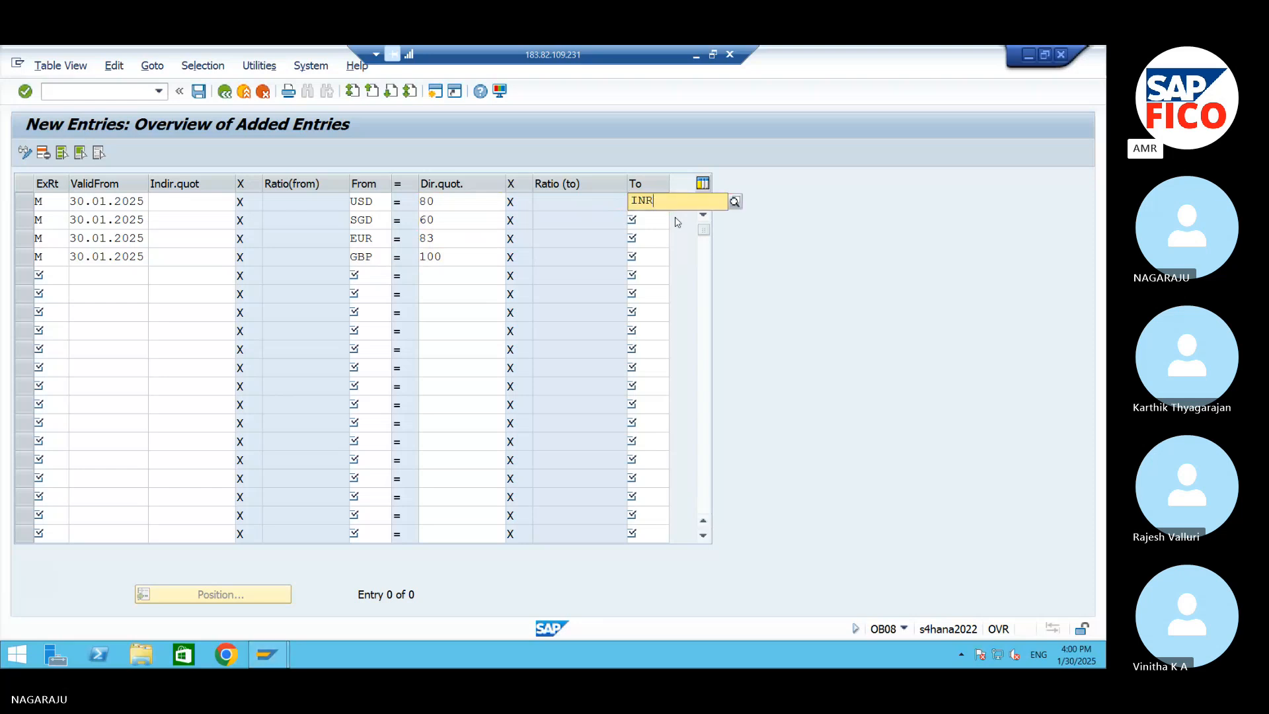
click(665, 235)
click(654, 222)
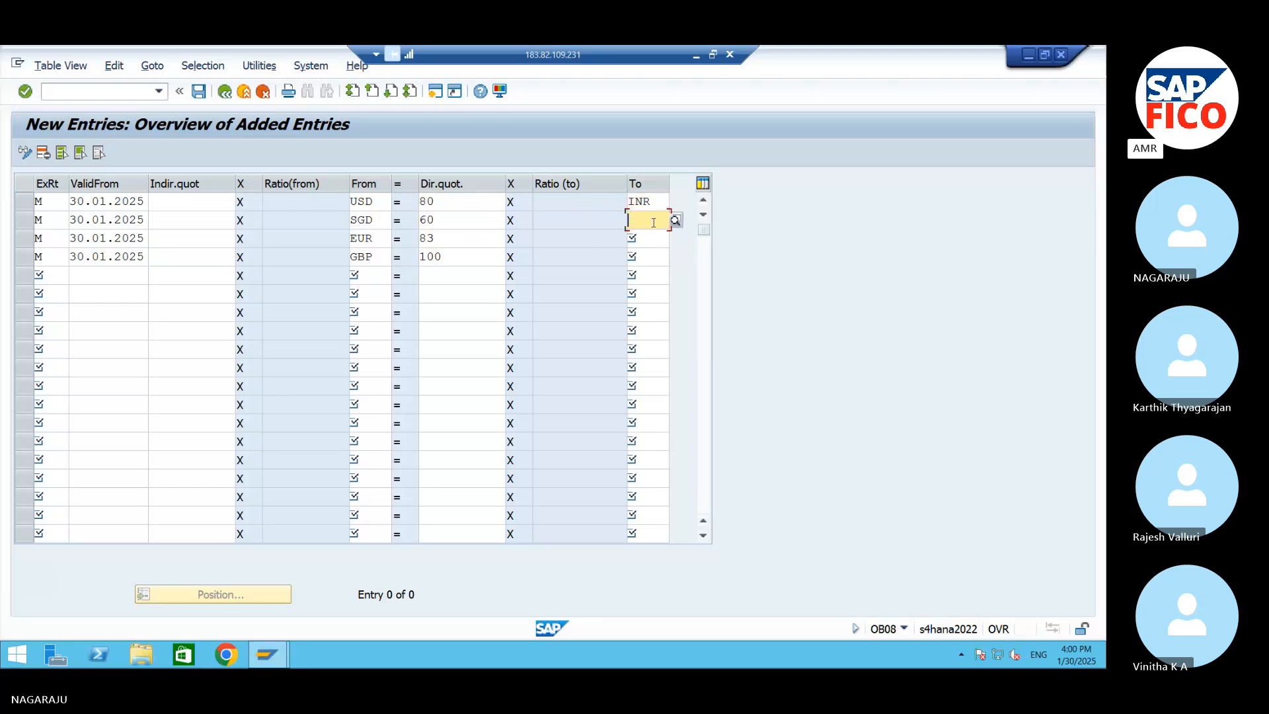
text(INR)
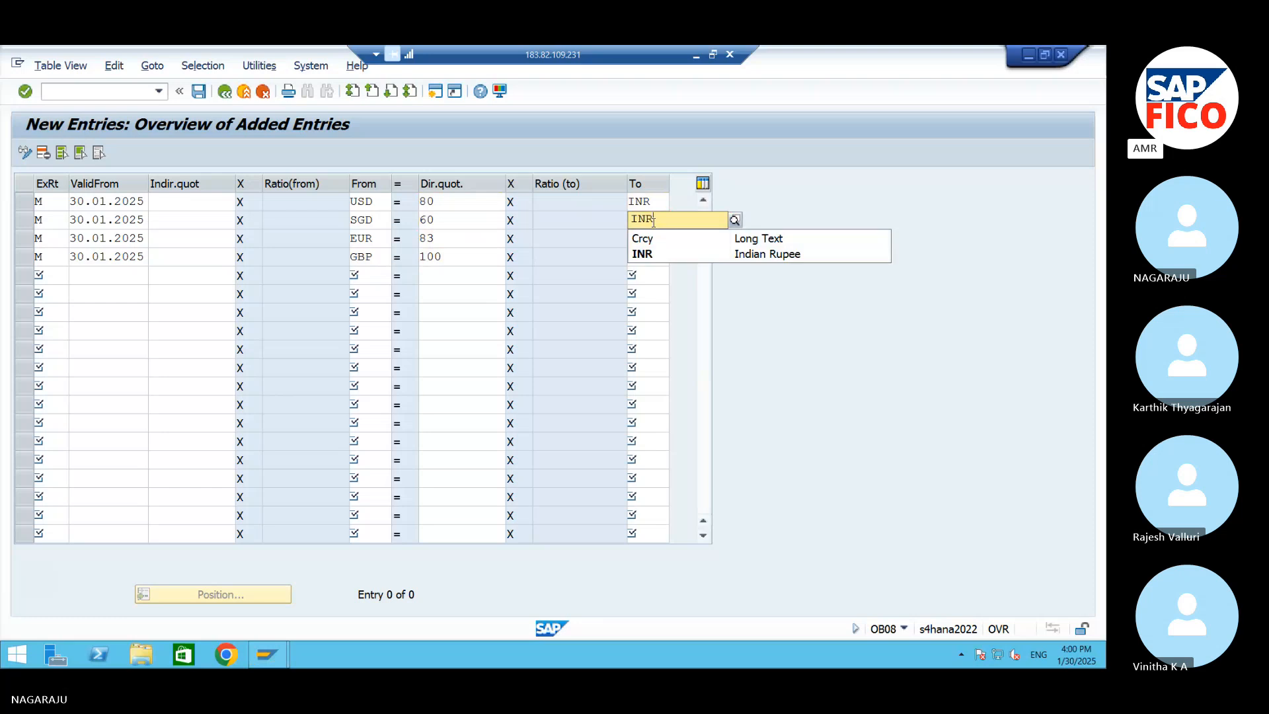
click(659, 256)
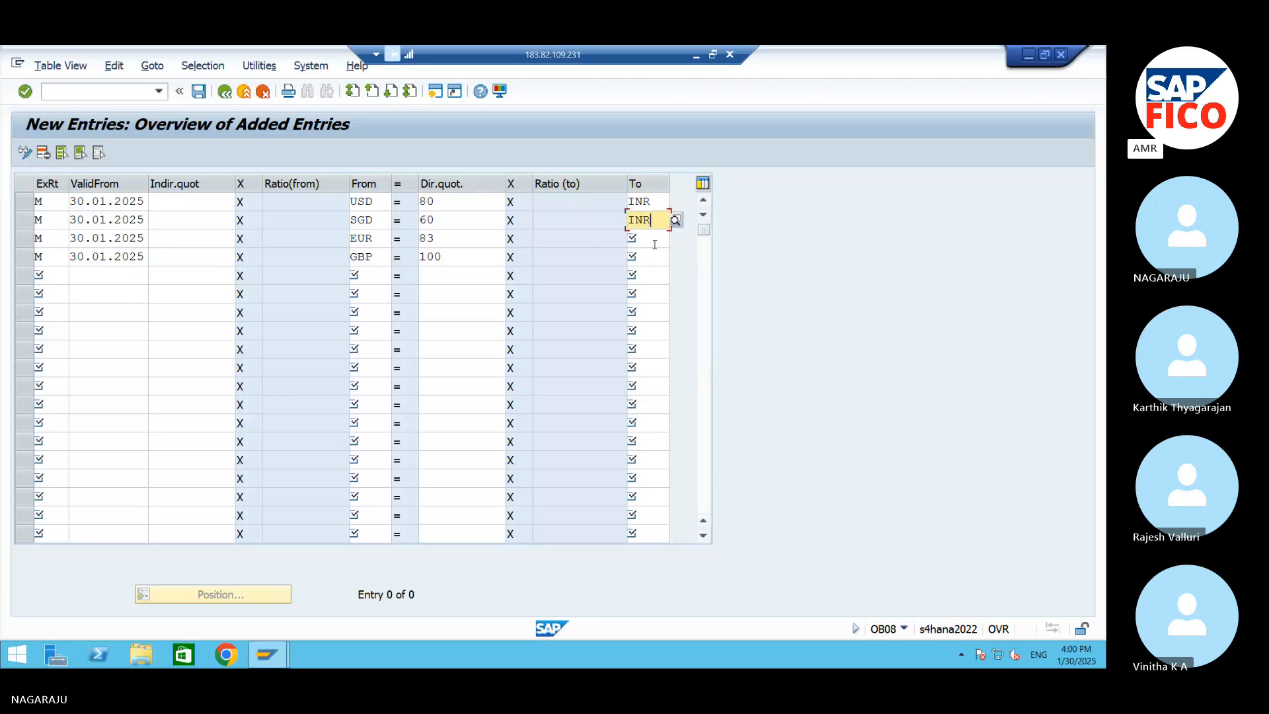
click(655, 244)
text(INR)
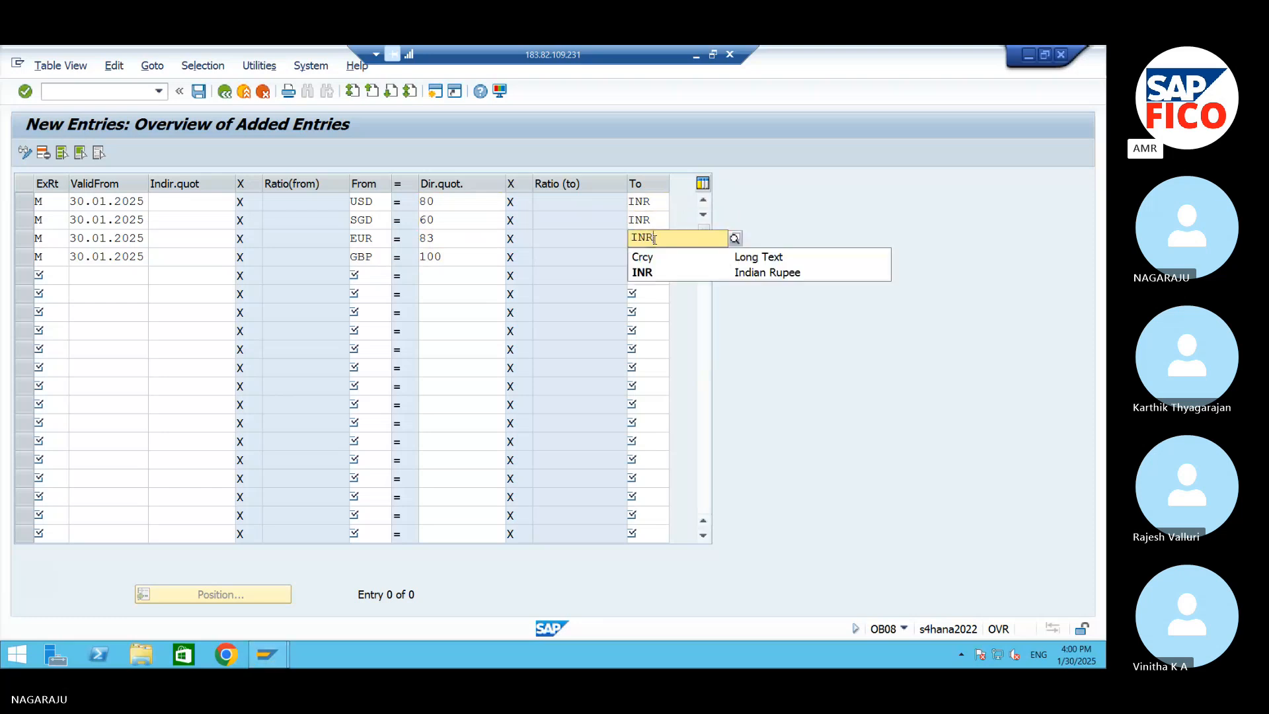
click(647, 270)
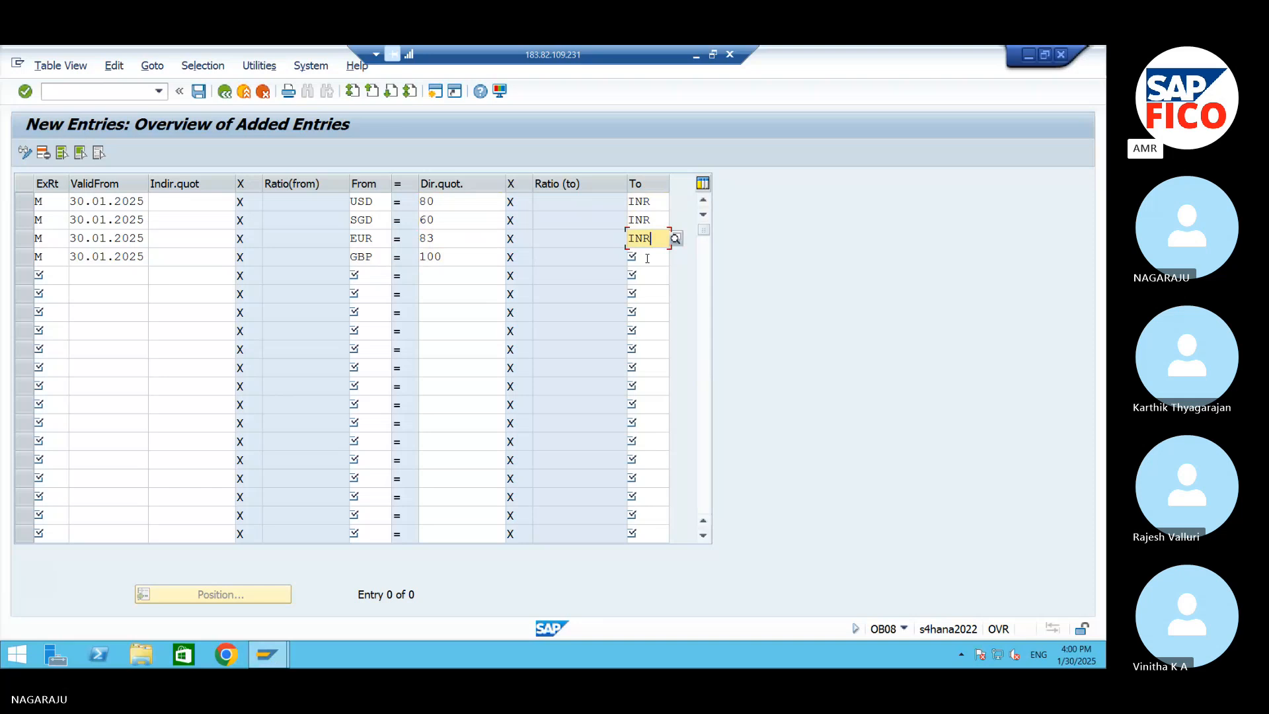
click(647, 259)
text(INR)
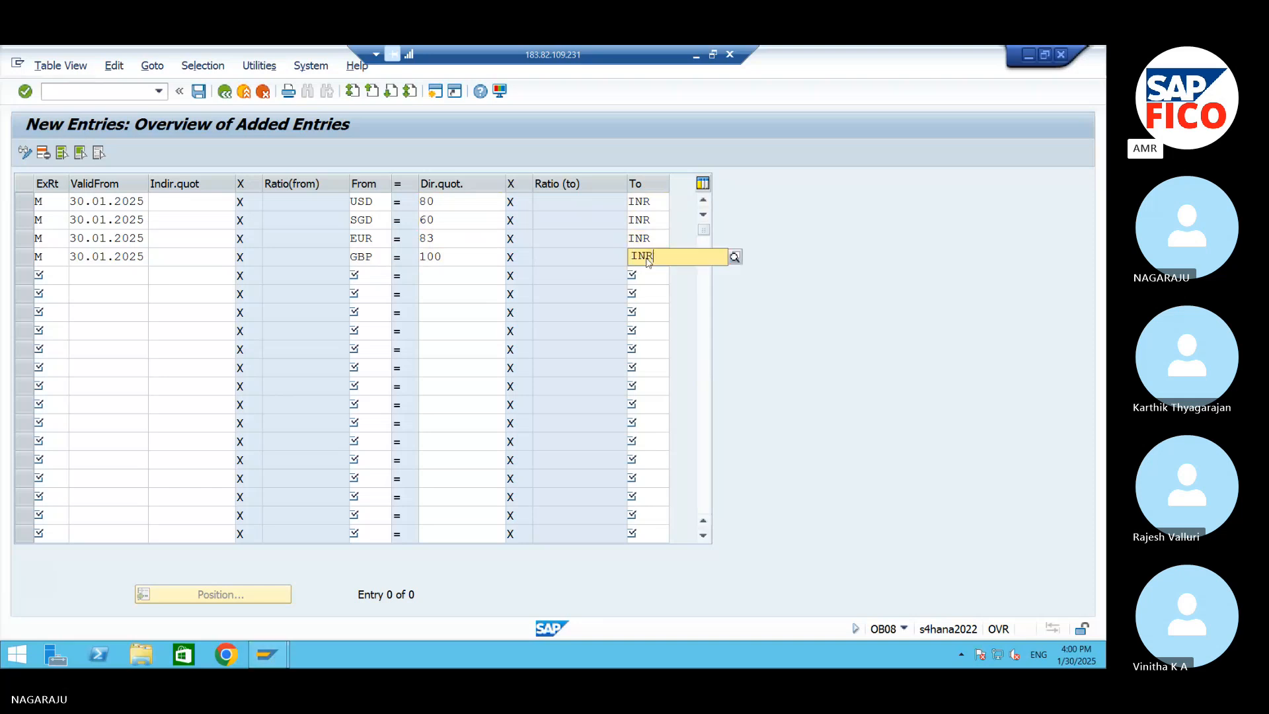
click(640, 293)
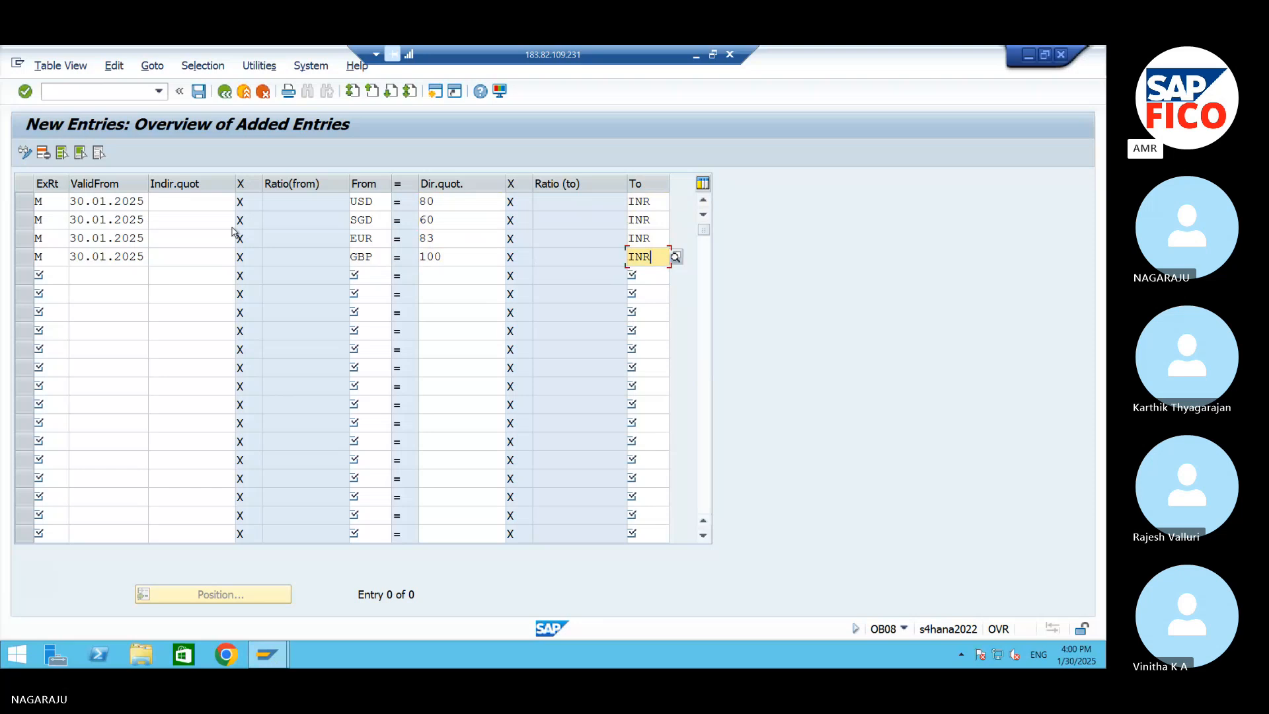
click(199, 93)
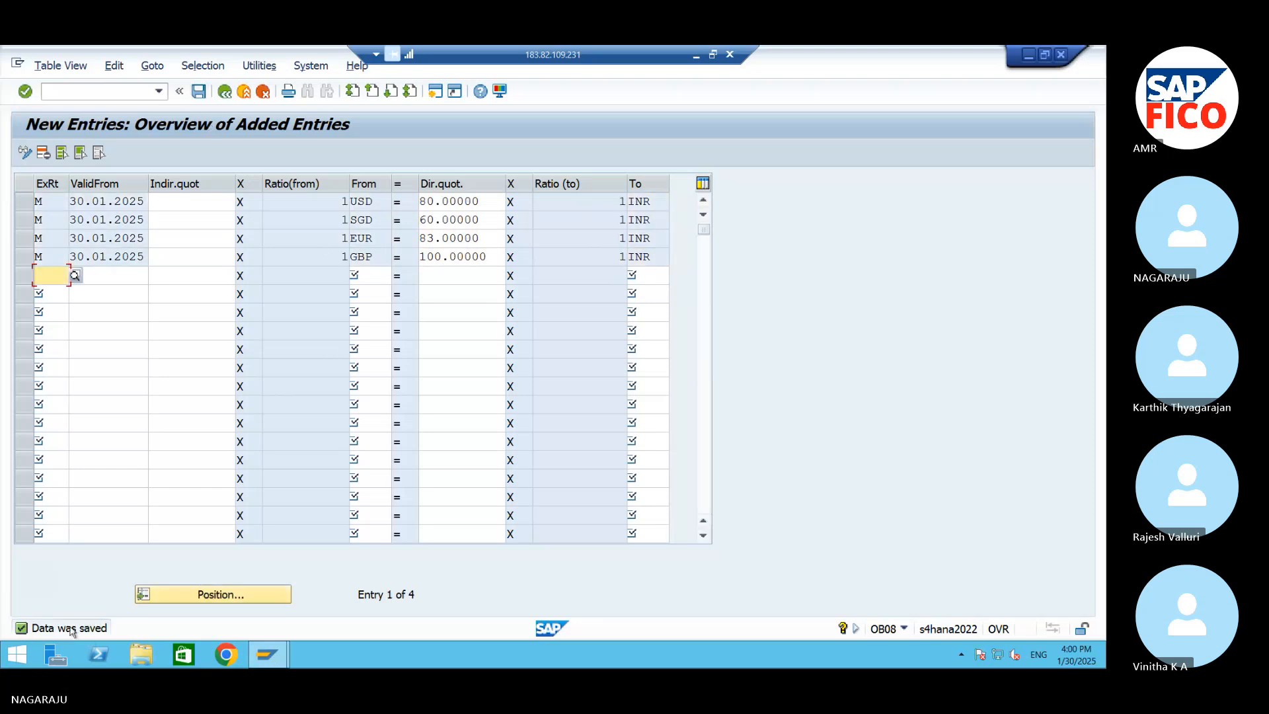
click(201, 97)
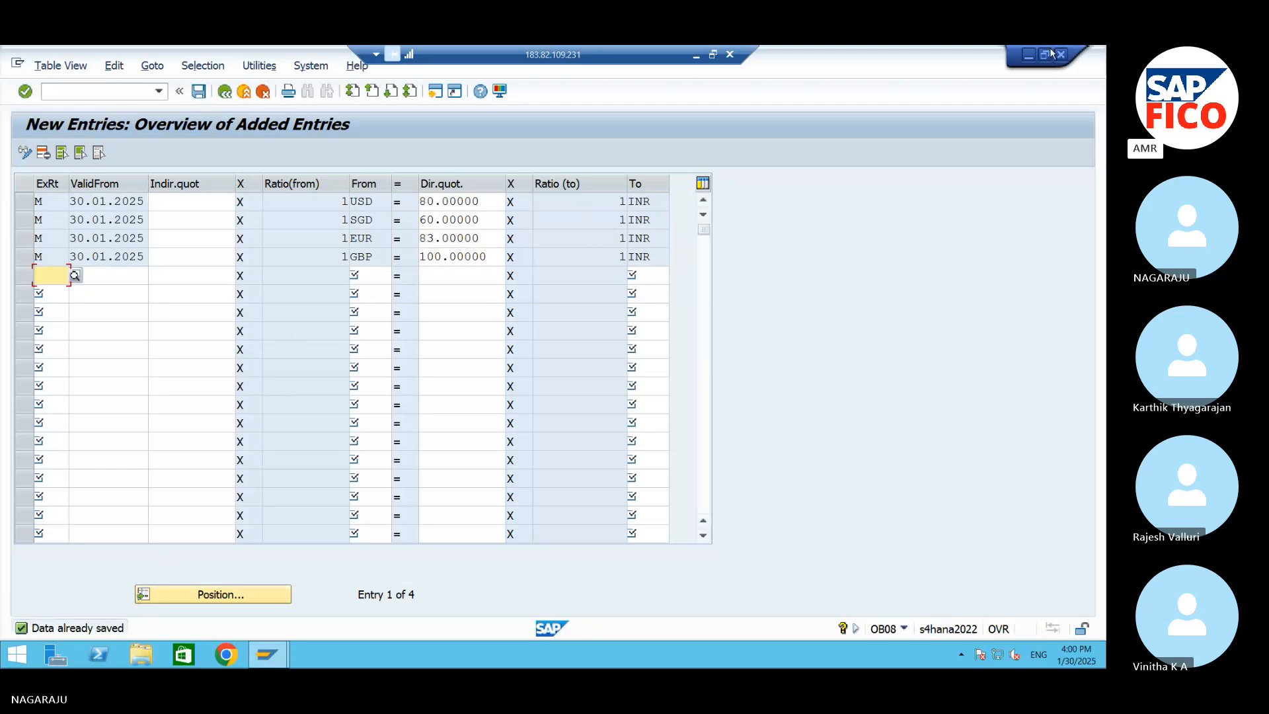
Switch to the S4 HANA Word document and add the line "Define maximum Exchange rate for Defrence for Co0mpany code" below the OB08 entry
click(1030, 53)
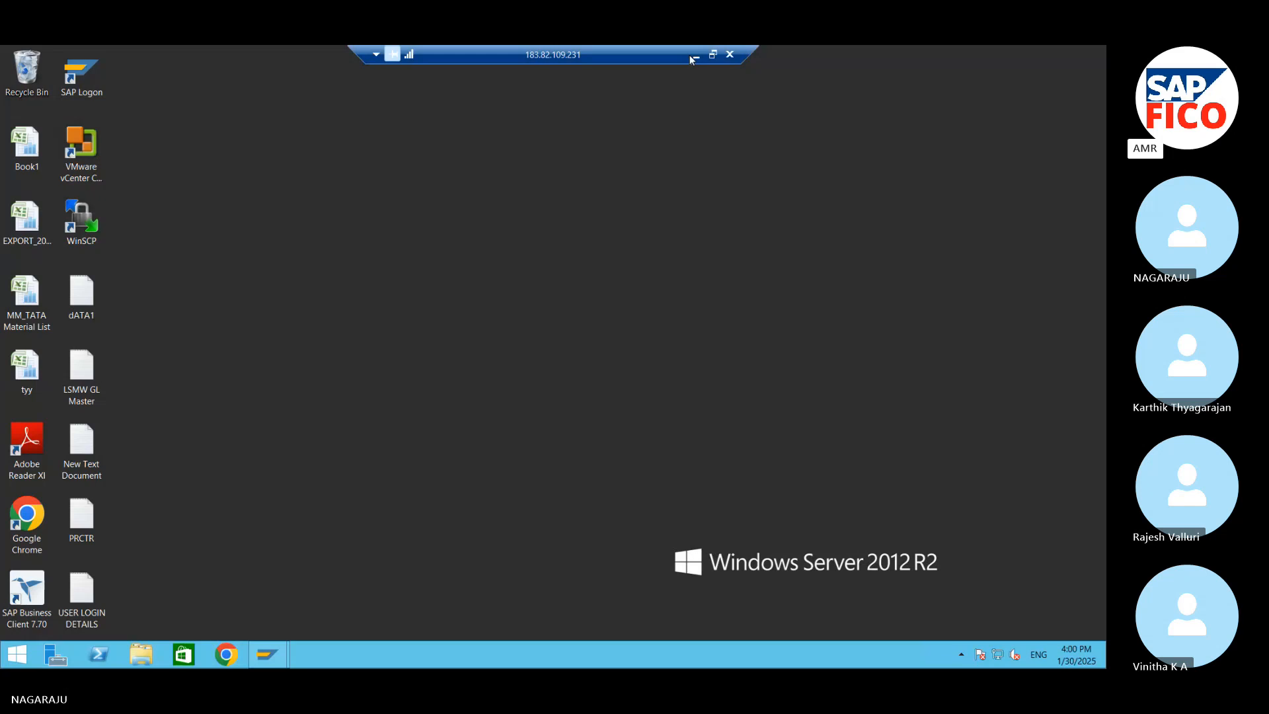
click(694, 54)
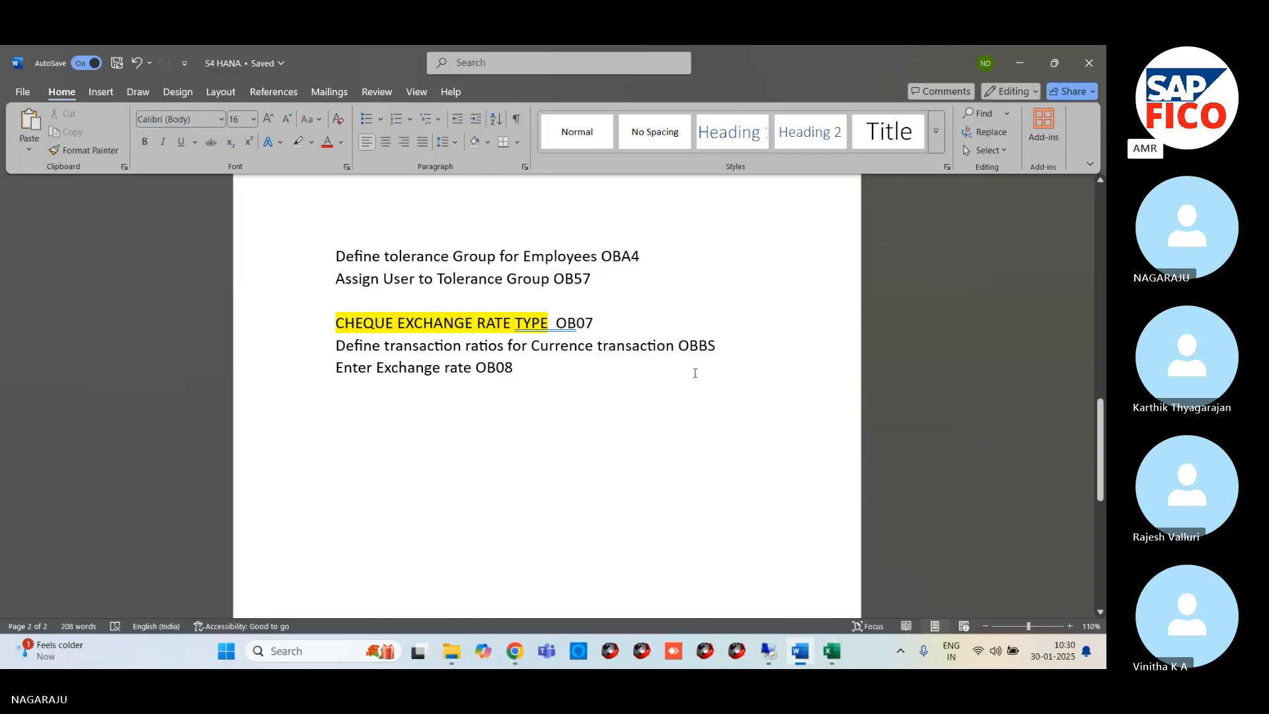
click(518, 368)
key(Return)
key(ctrl+z)
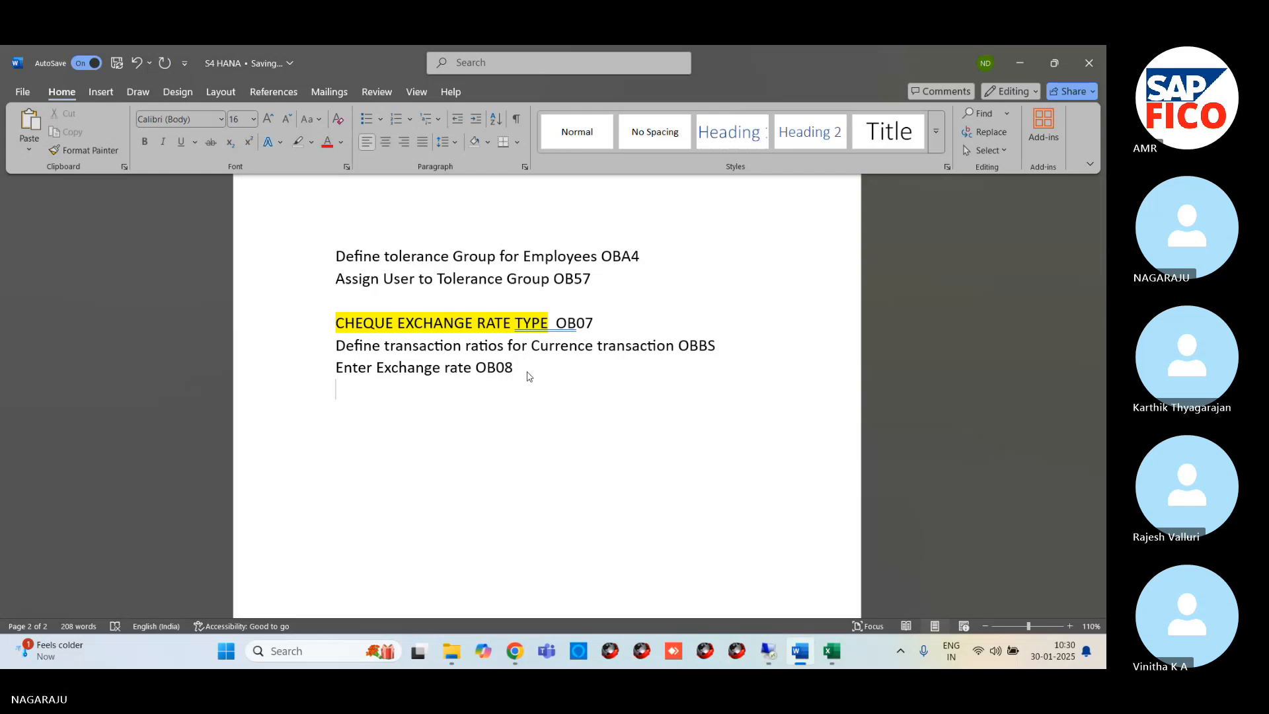
text(Defin)
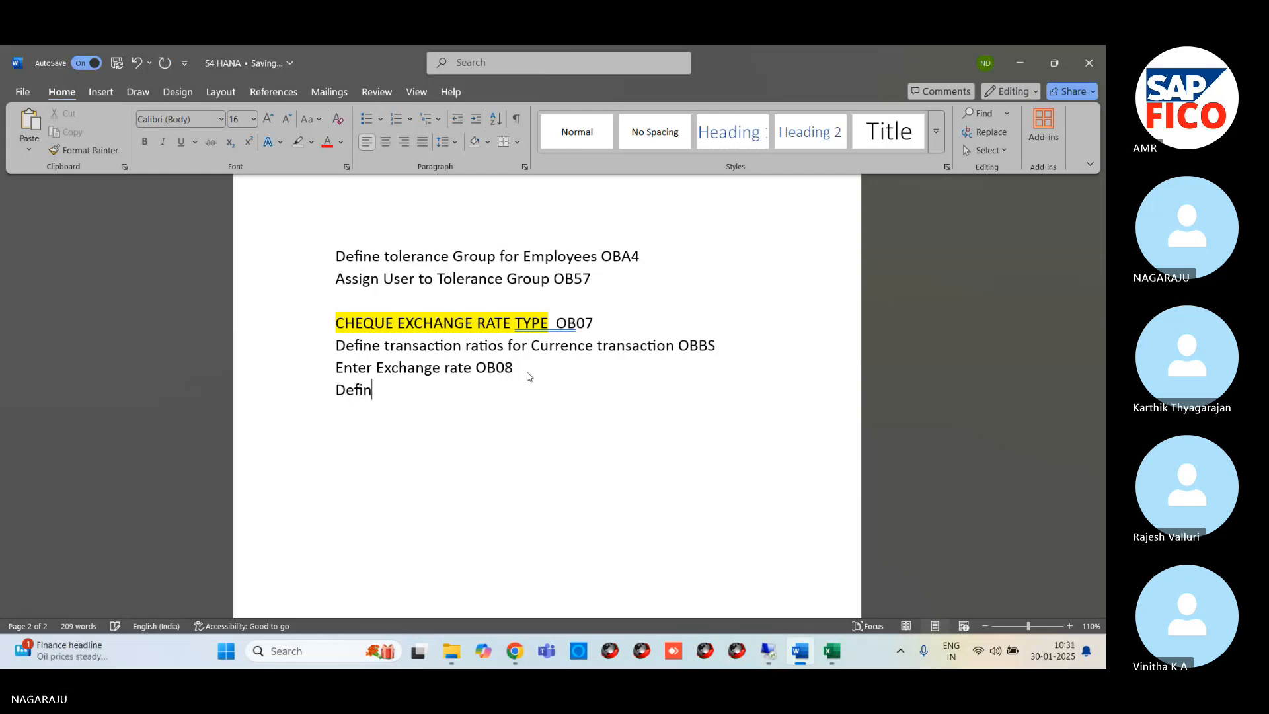
text(e max)
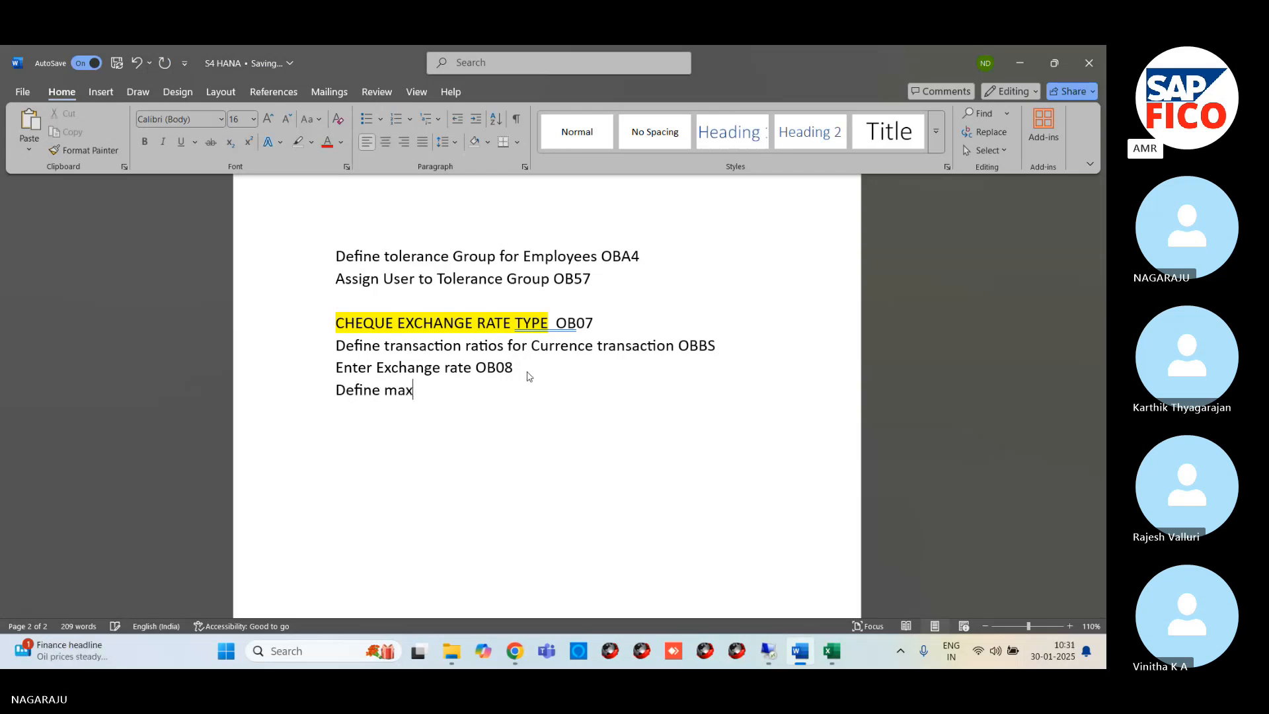
text(imum E)
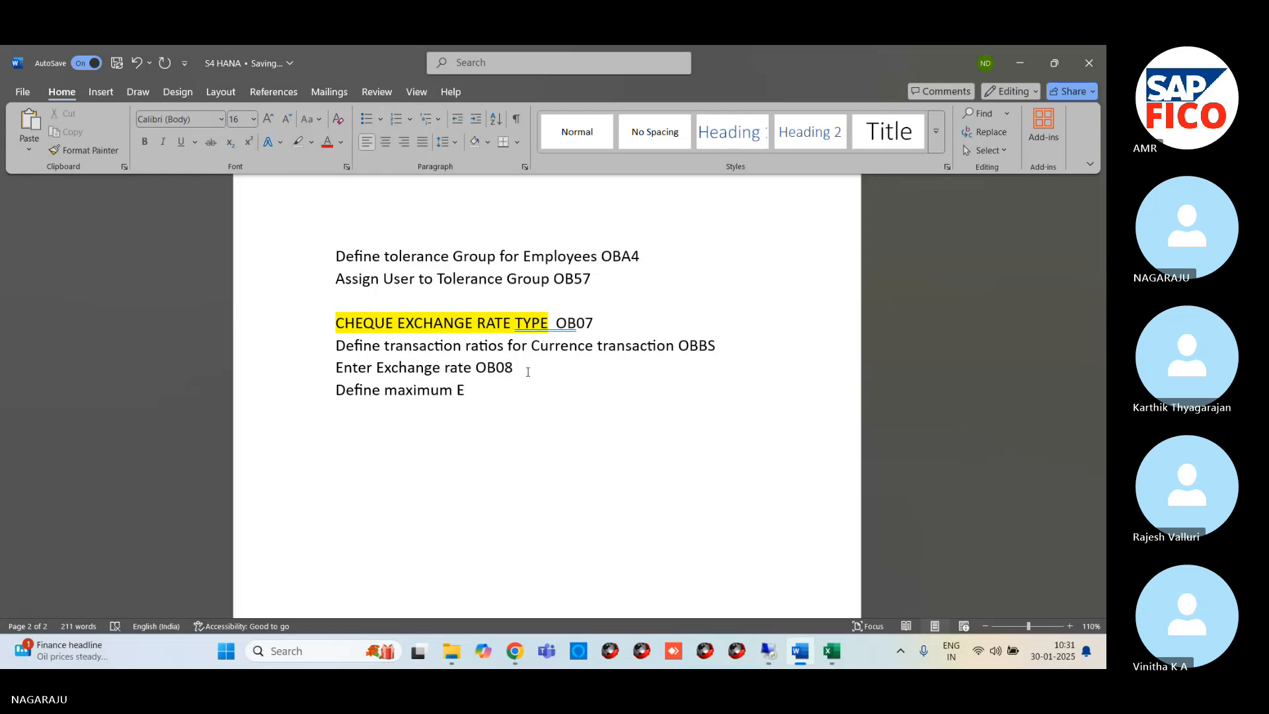
text(xchange r)
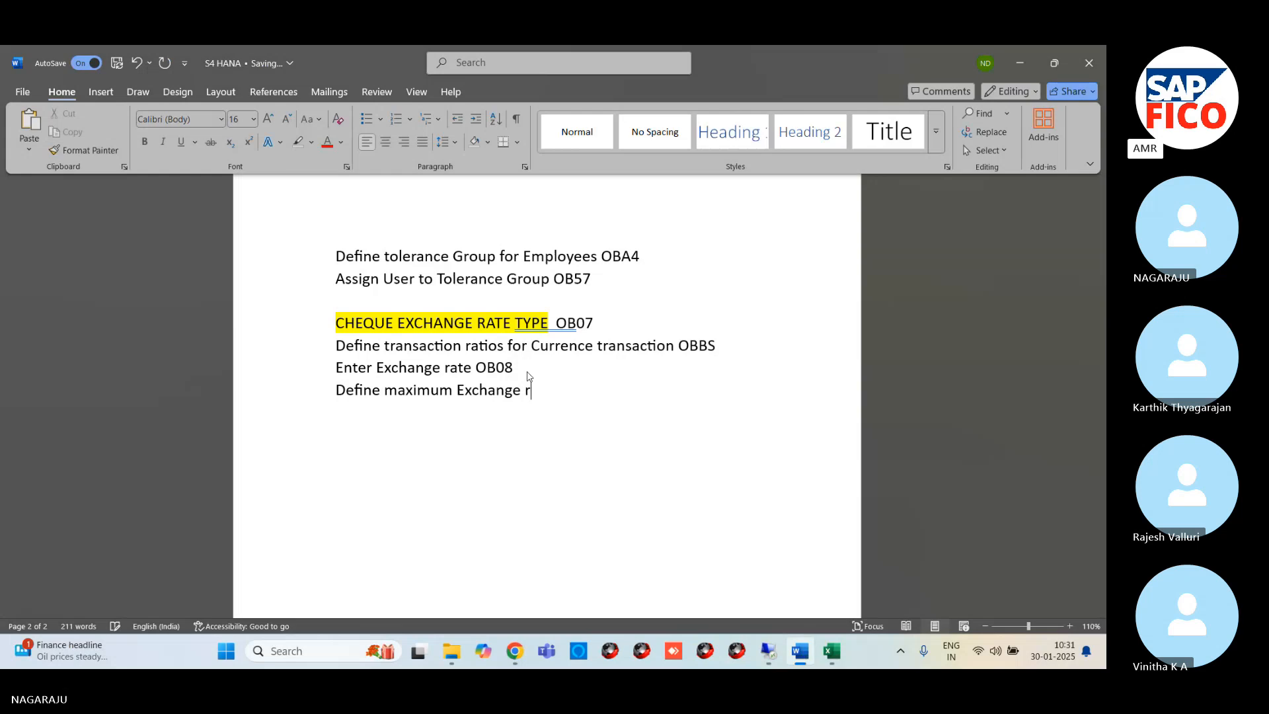
text(ate for )
text(Def)
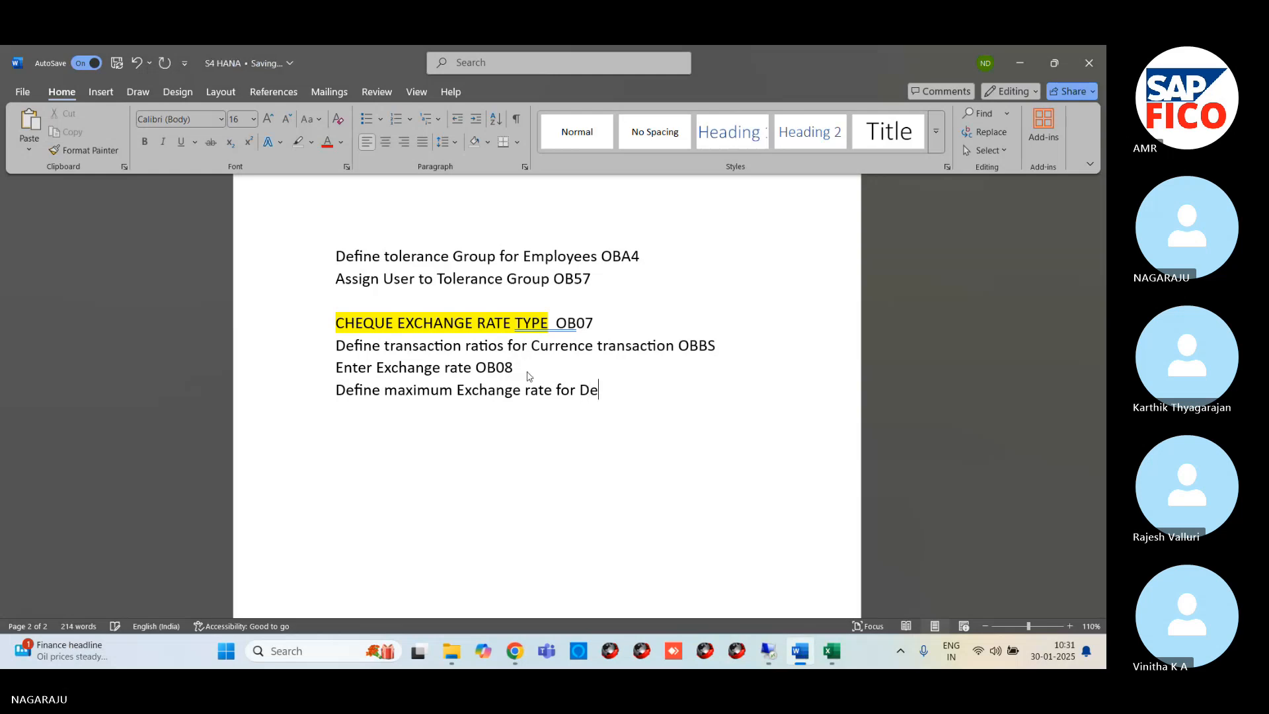
text(rence fo)
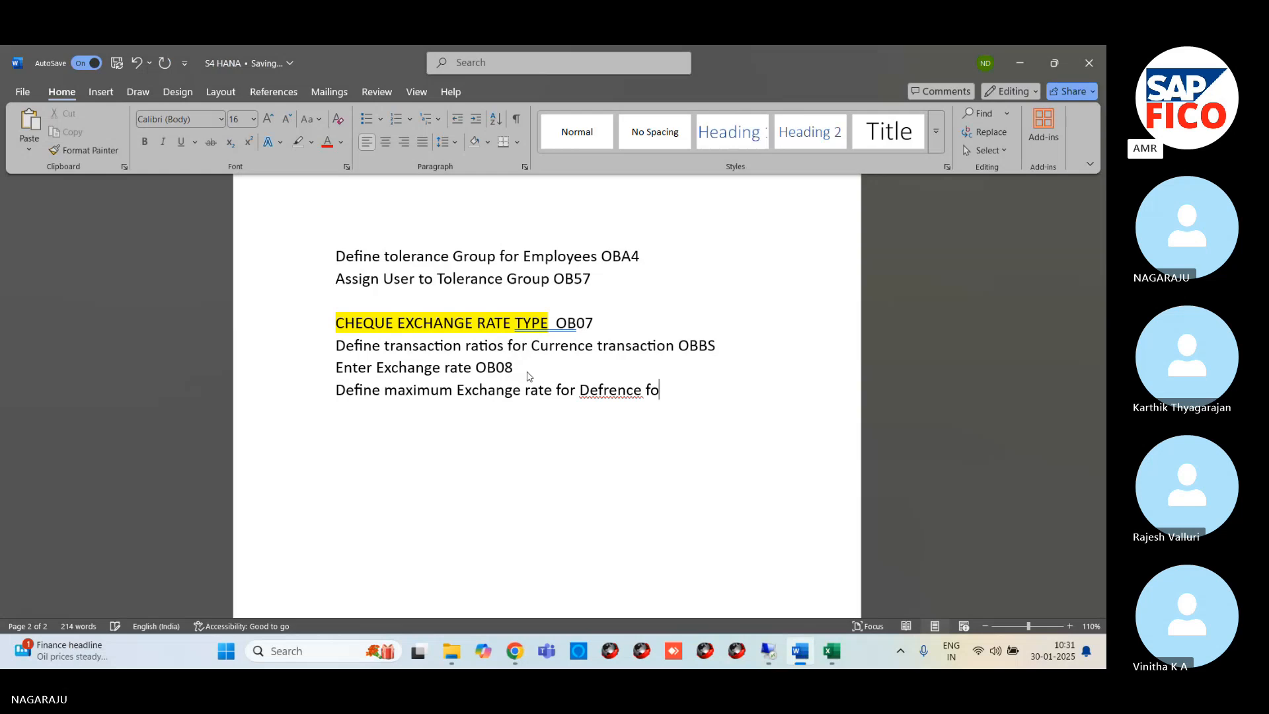
text(r Co0mpa)
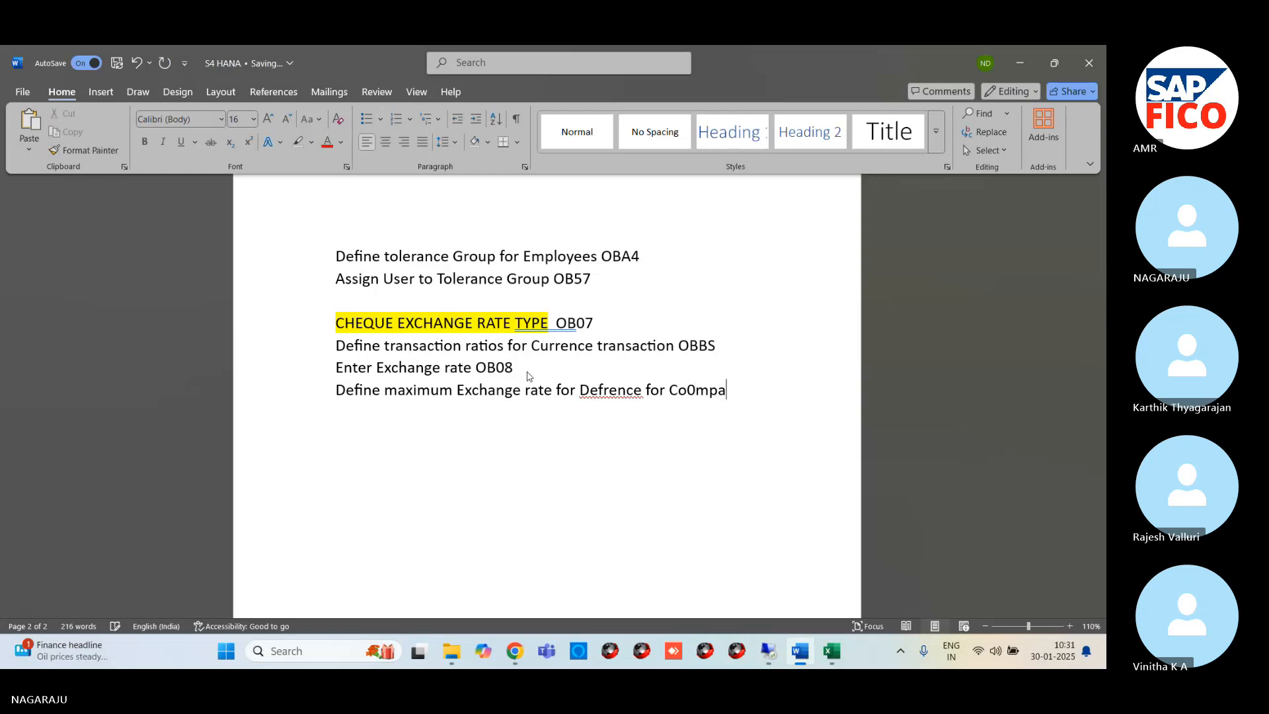
text(ny code)
Replace the misspelled "Defrence" with the suggestion "Deference" and append the transaction code OB64 to the line
right_click(604, 392)
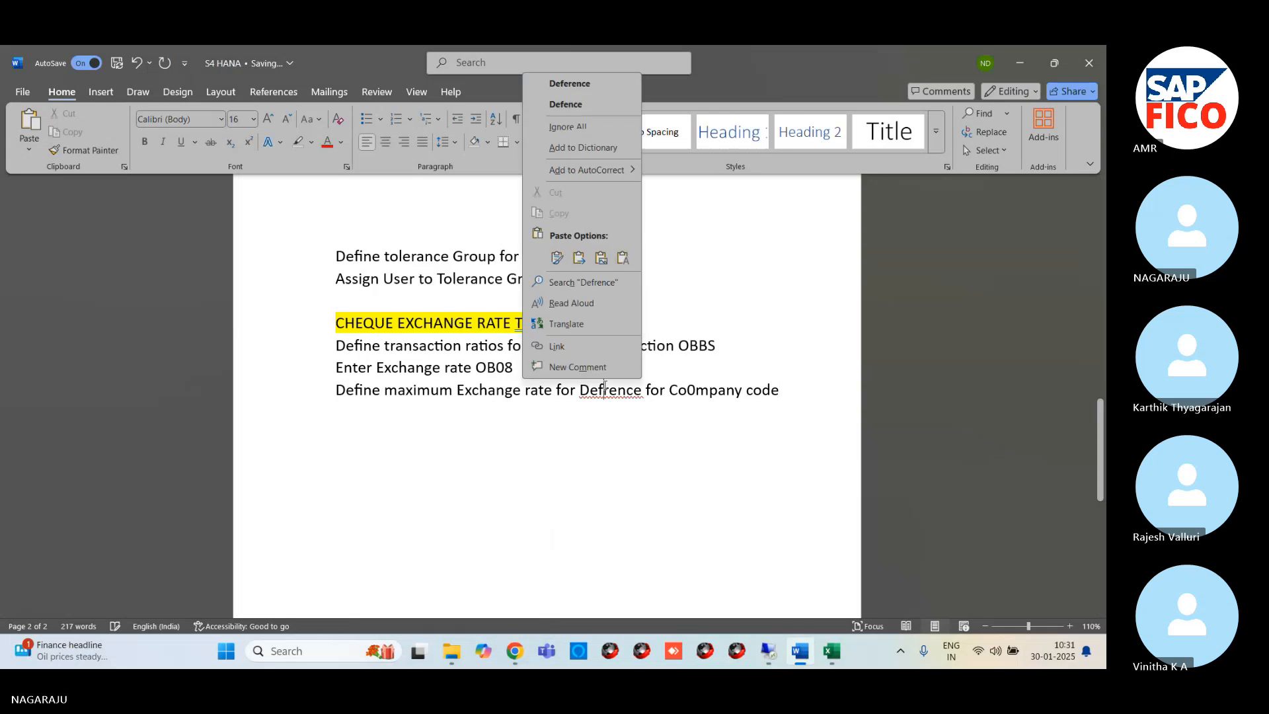
click(585, 84)
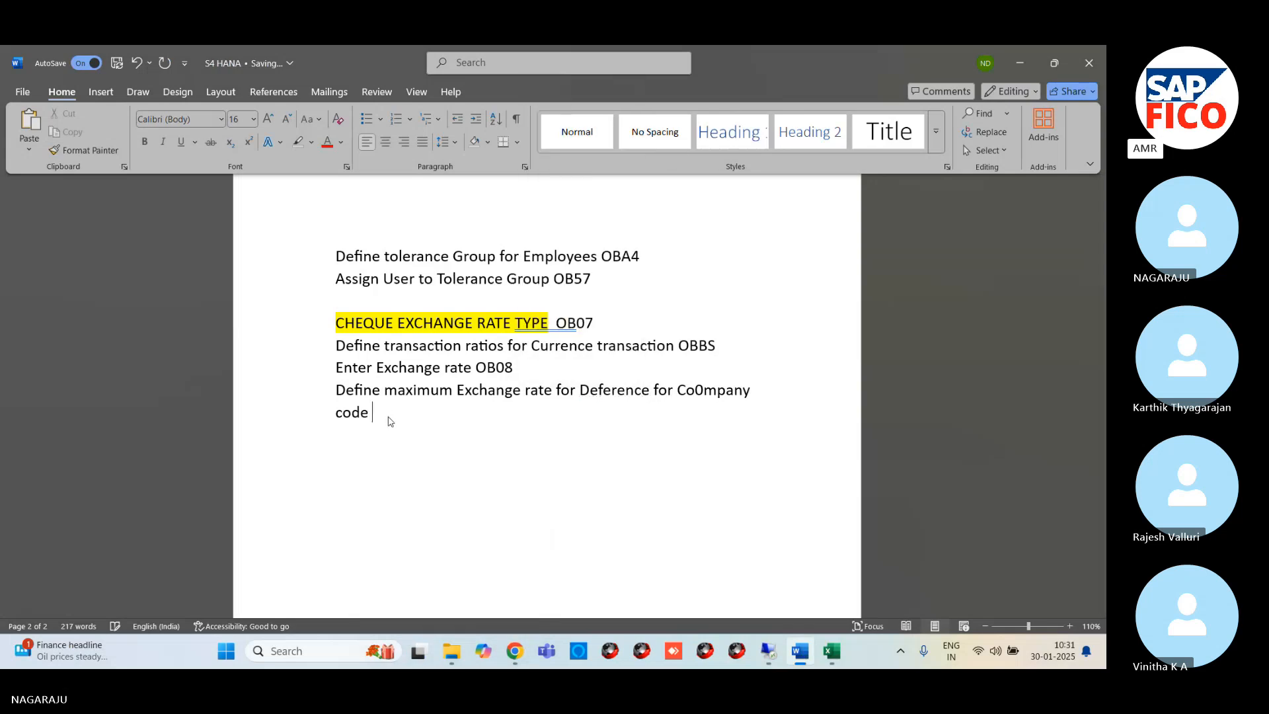
text(OB64)
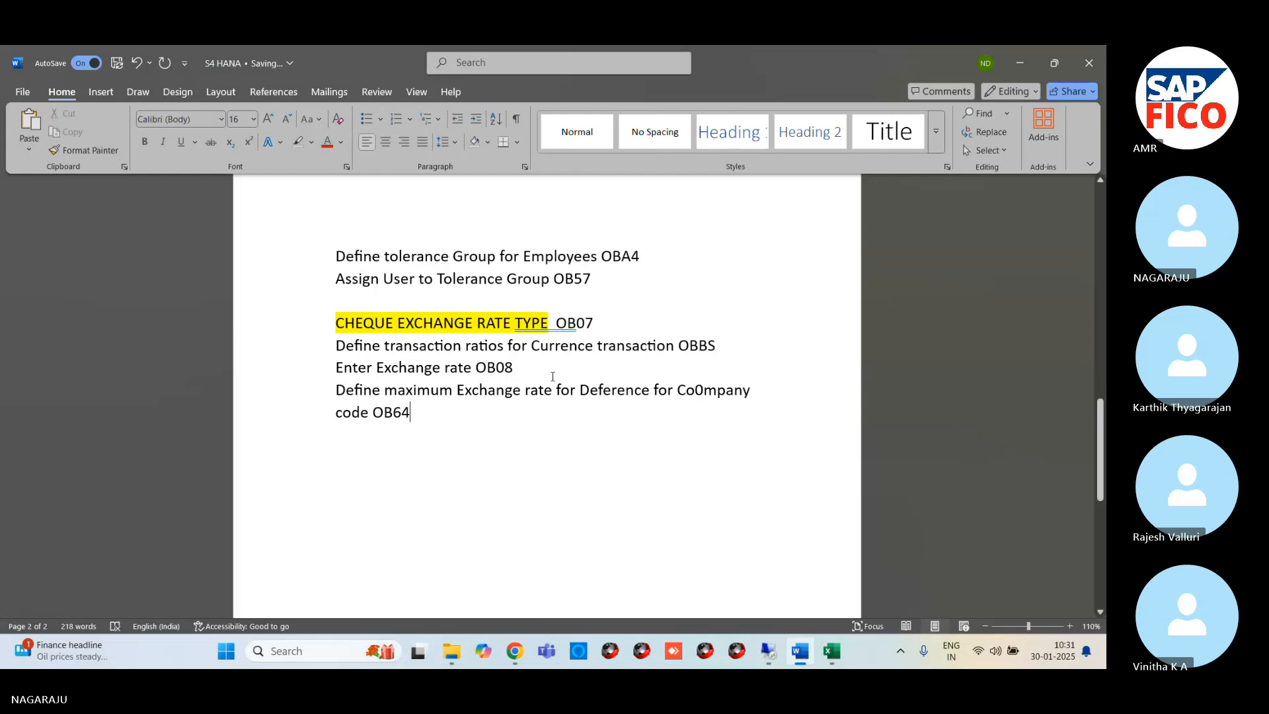
Switch back to the SAP session on the remote desktop and start transaction OB64 with /NOB64
mouse_move(767, 653)
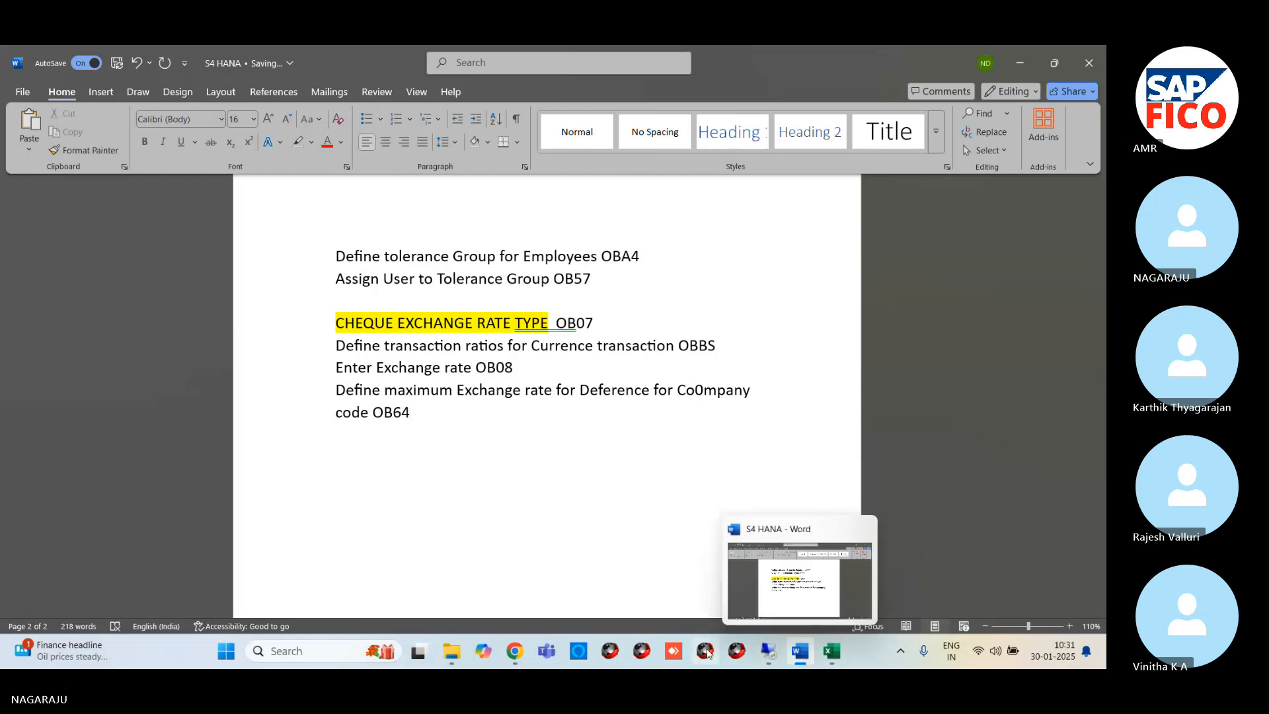
click(771, 592)
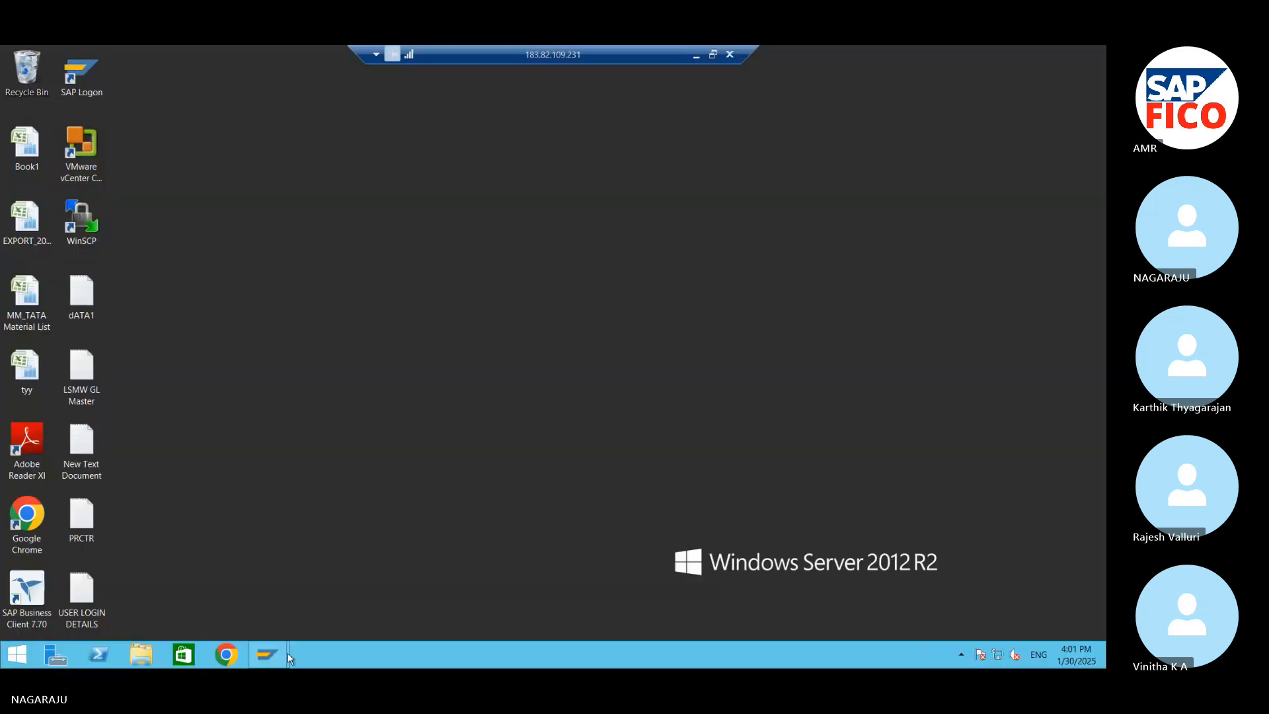
mouse_move(267, 655)
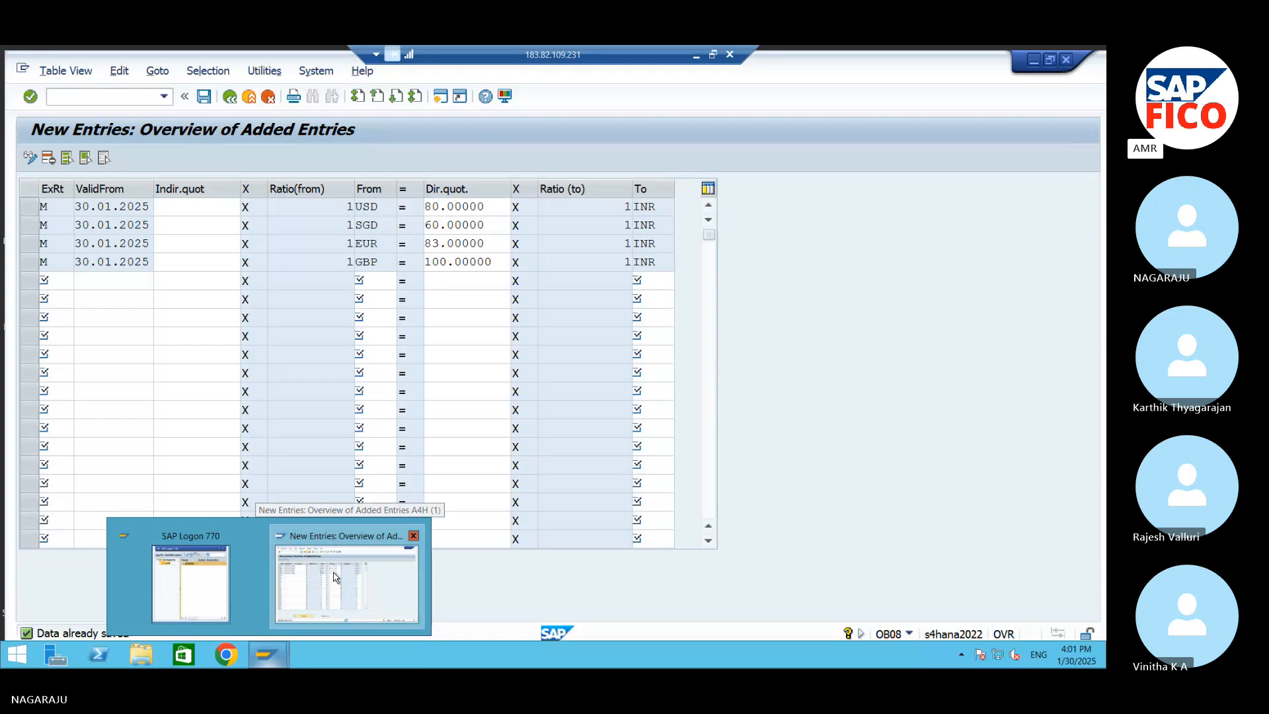
click(335, 577)
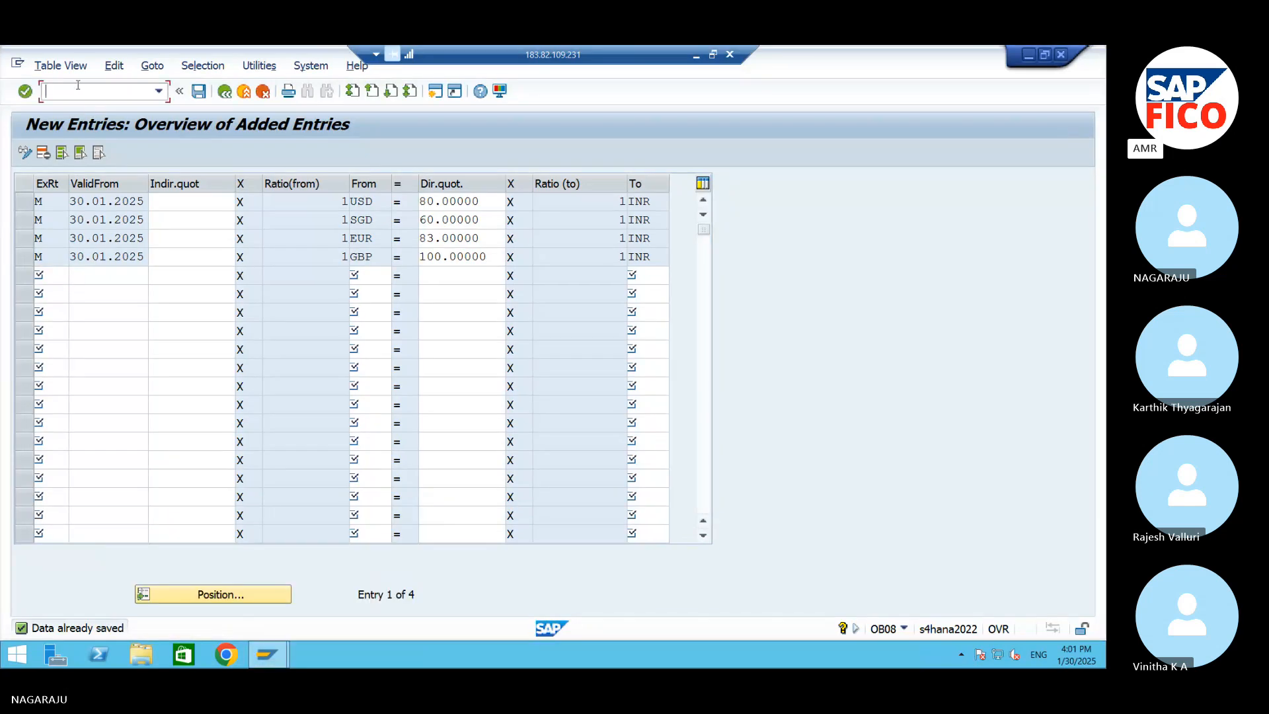
text(/NOB64)
key(Return)
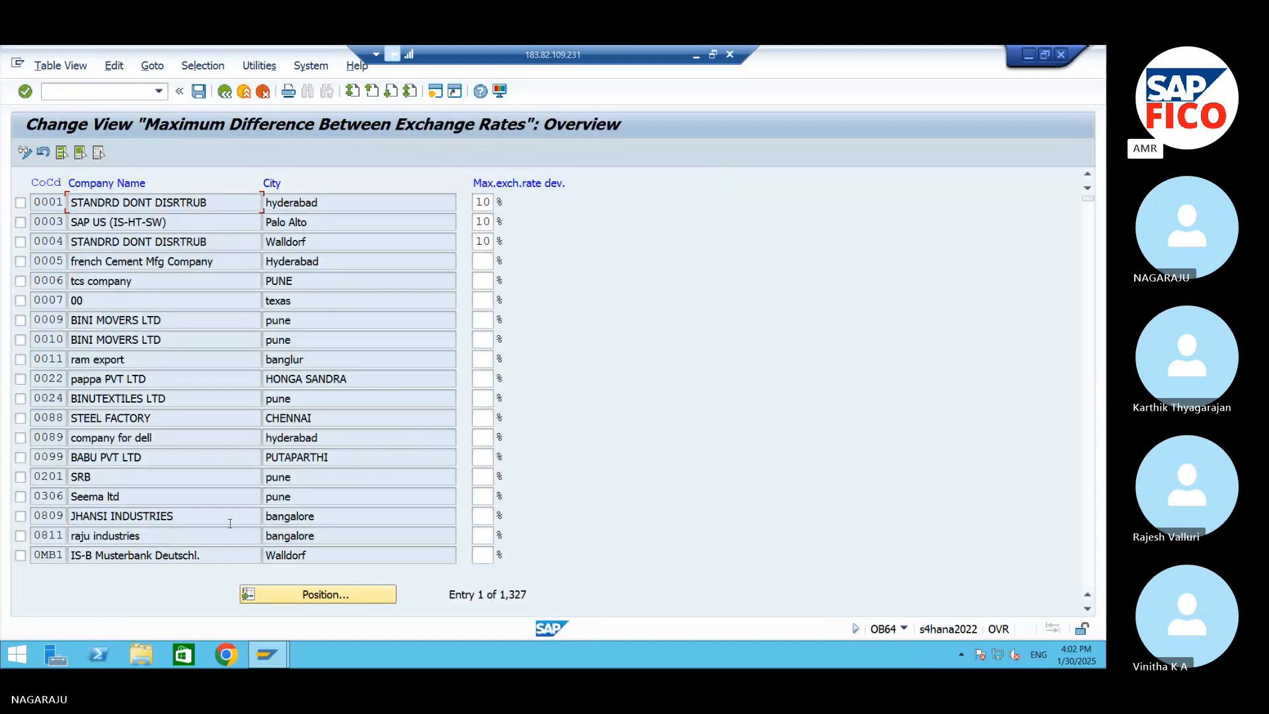
Find company code AM99, set its maximum exchange rate deviation to 10 %, and save the entry with the proposed customizing request
click(299, 593)
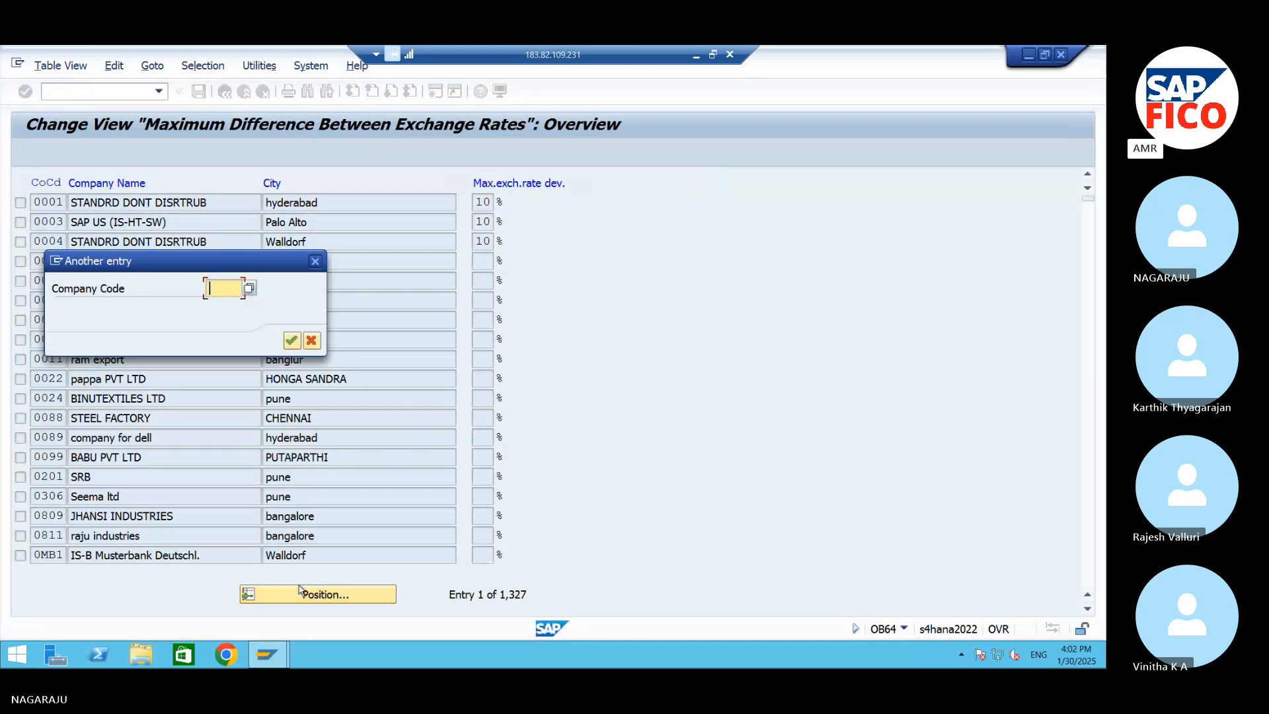
text(AM99)
key(Return)
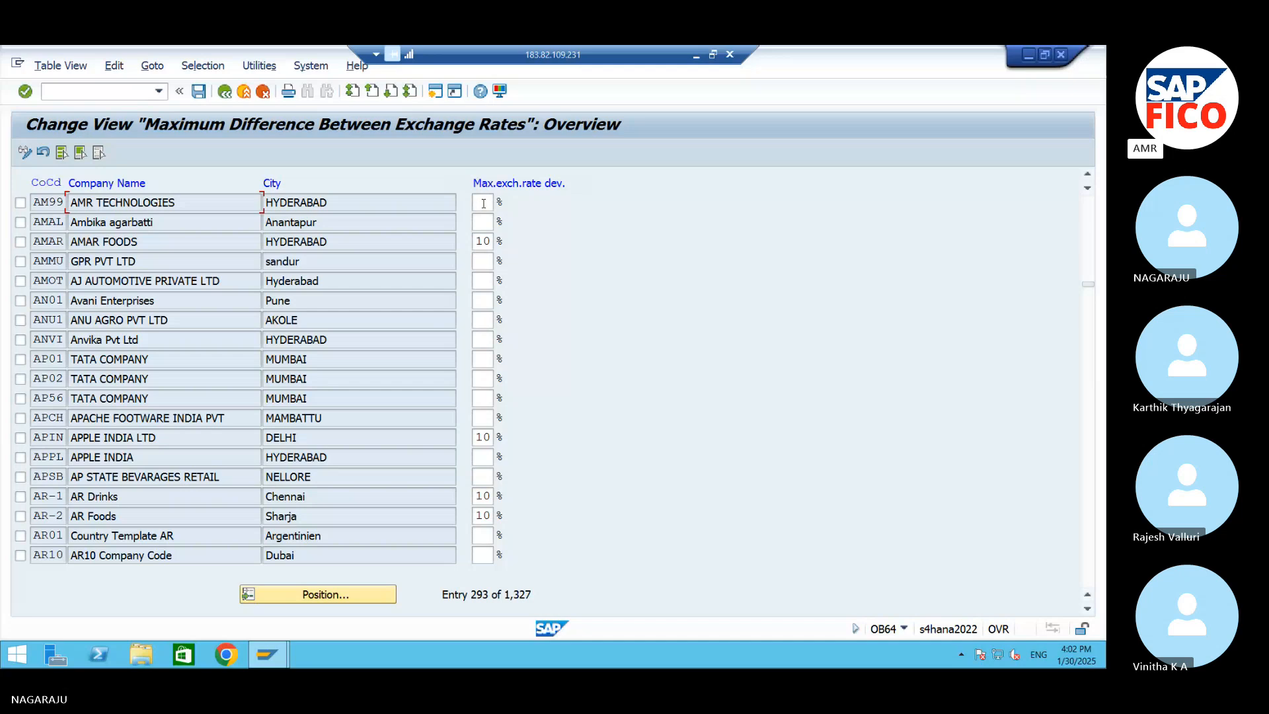
click(484, 204)
click(200, 94)
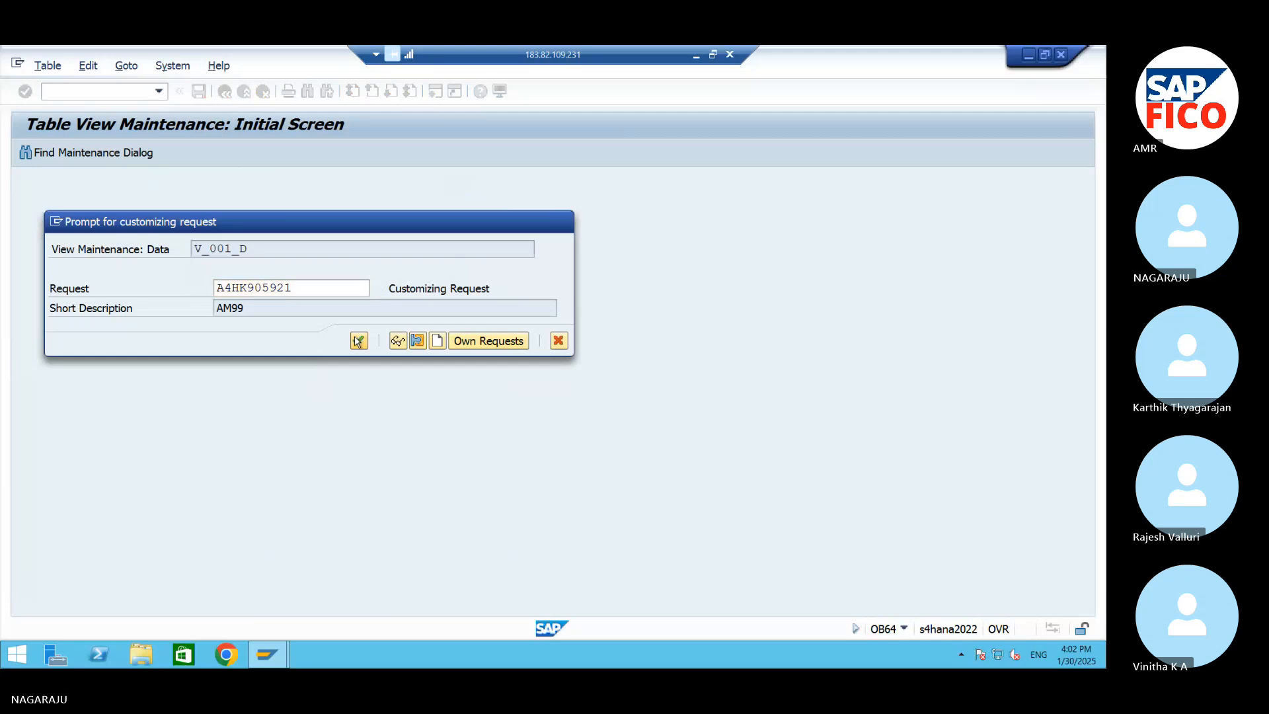
click(358, 341)
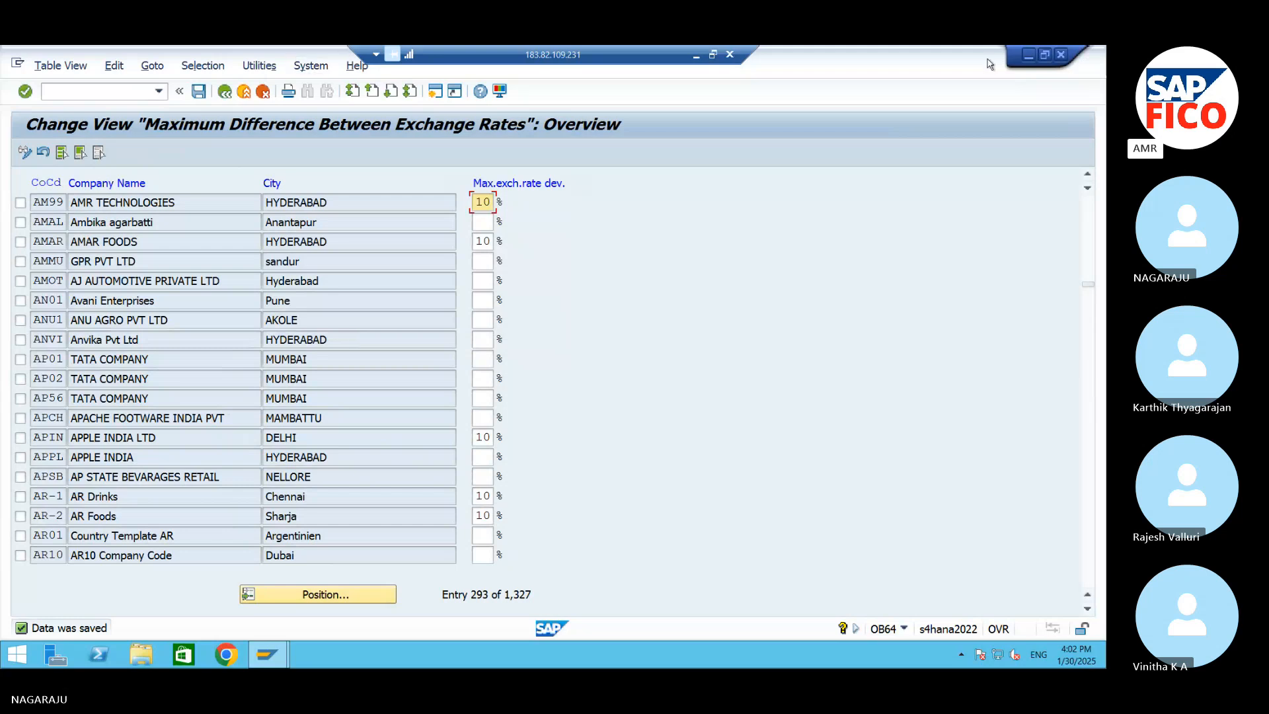
Switch to the S4 HANA Word document and add the line "Company Code Glabal parameters OBY" below the OB64 entry
click(1028, 56)
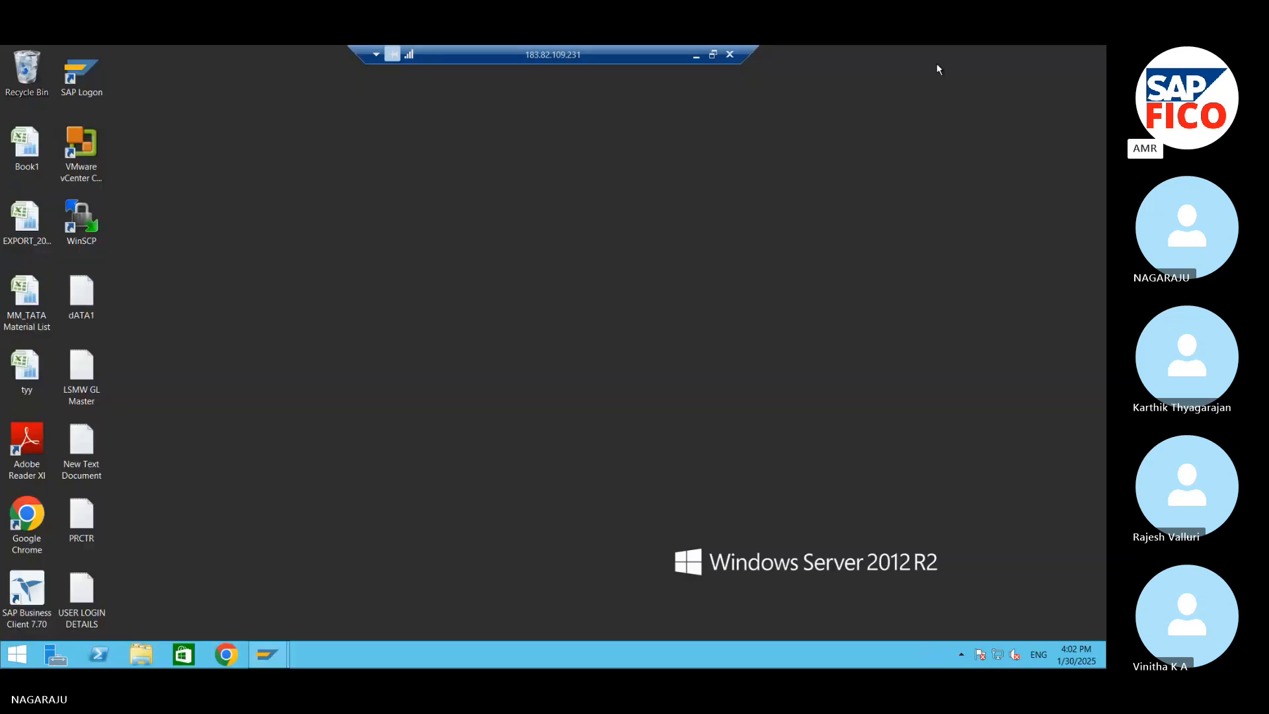
click(700, 55)
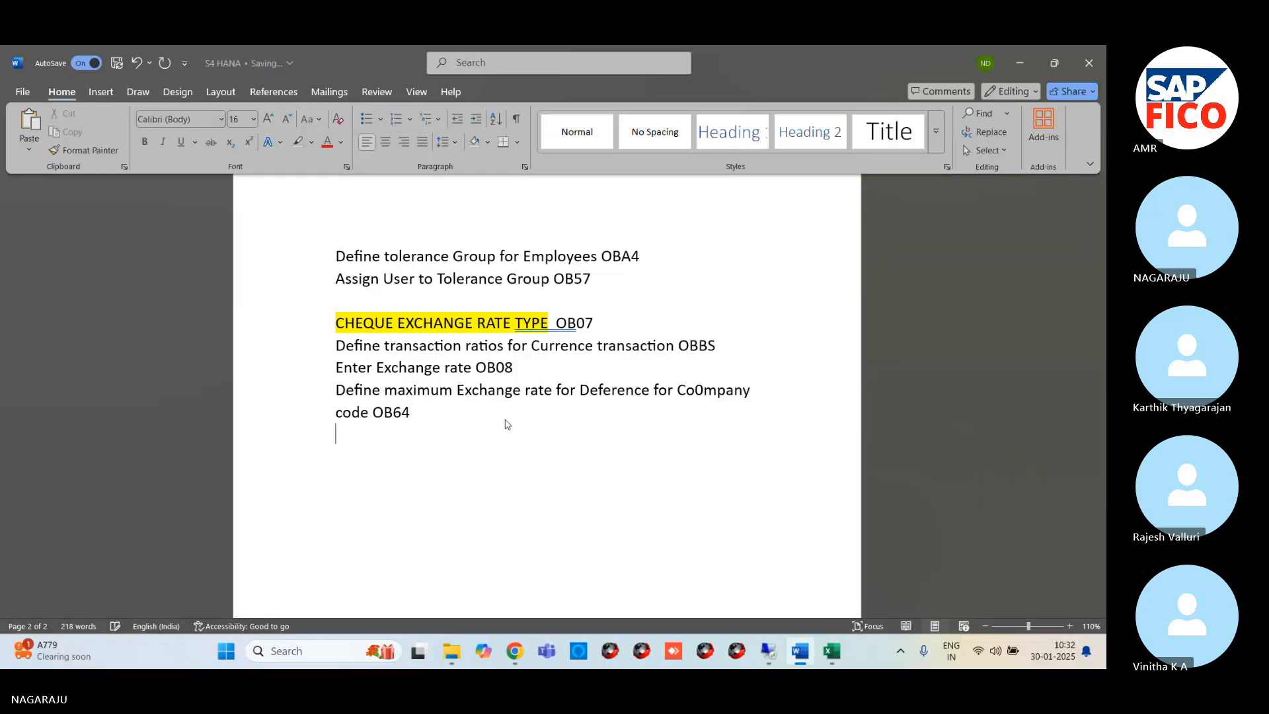
text(C)
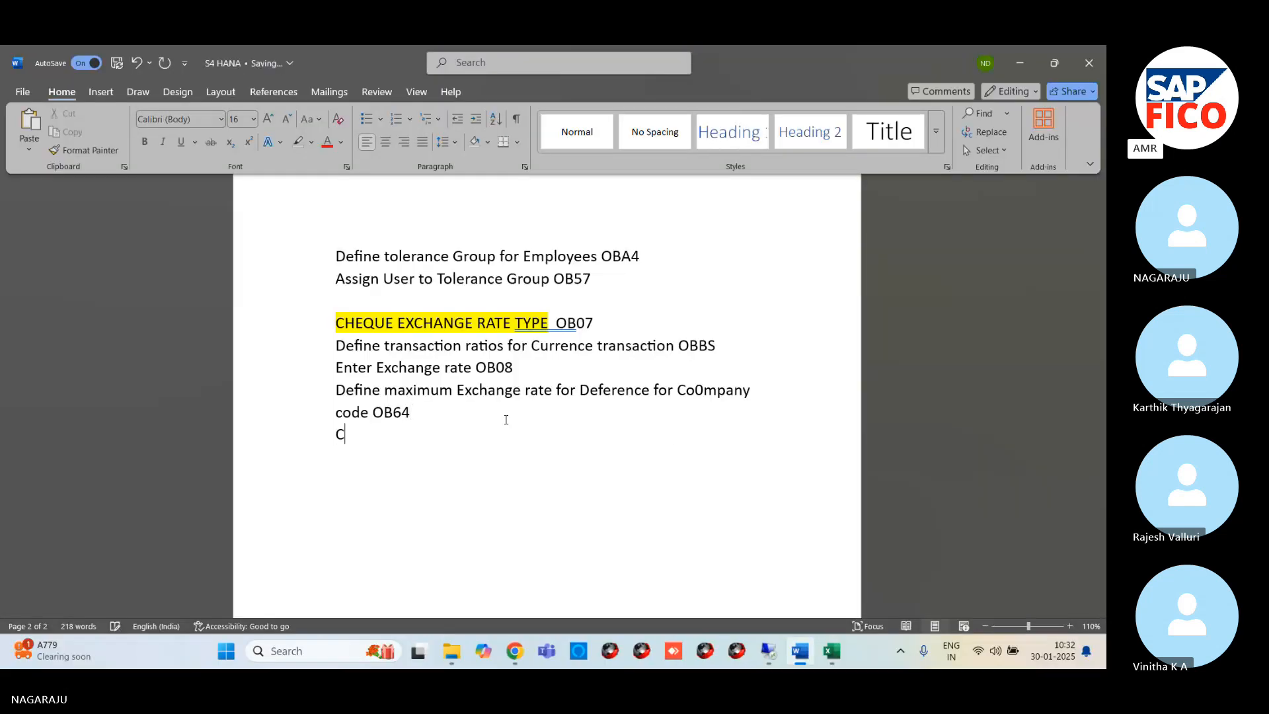
text(ompany)
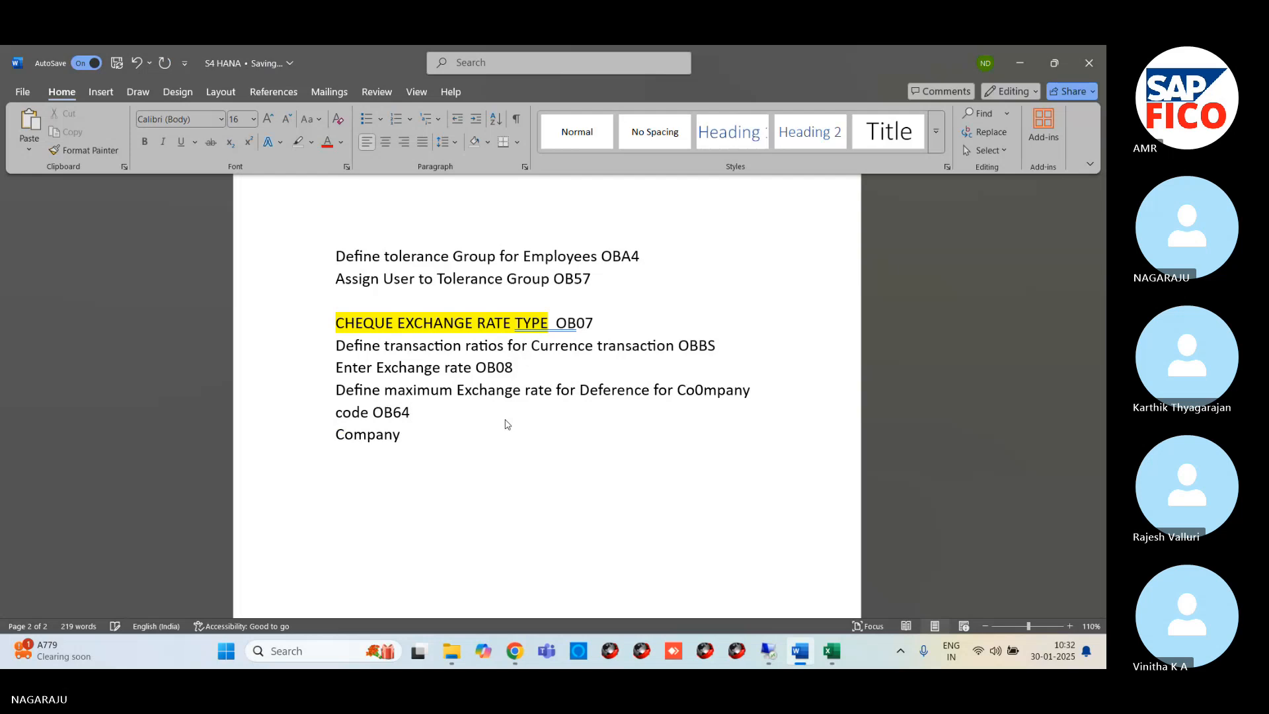
text( Code)
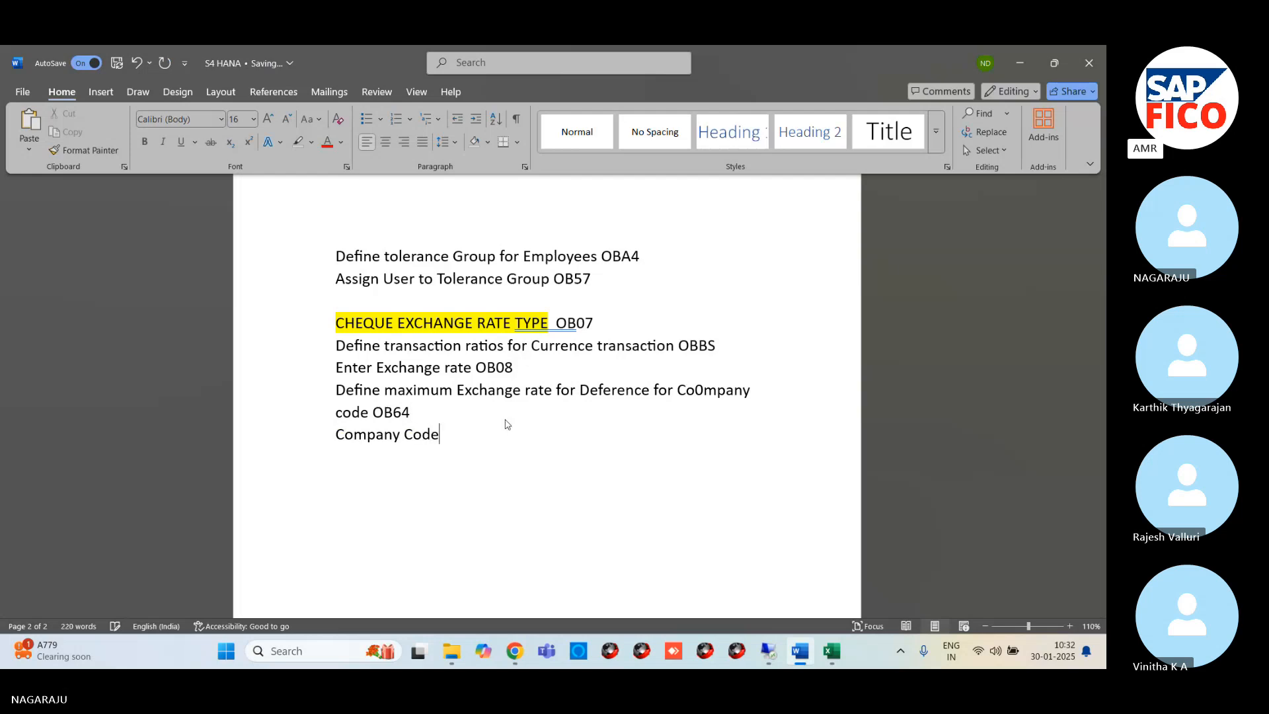
text( Gl)
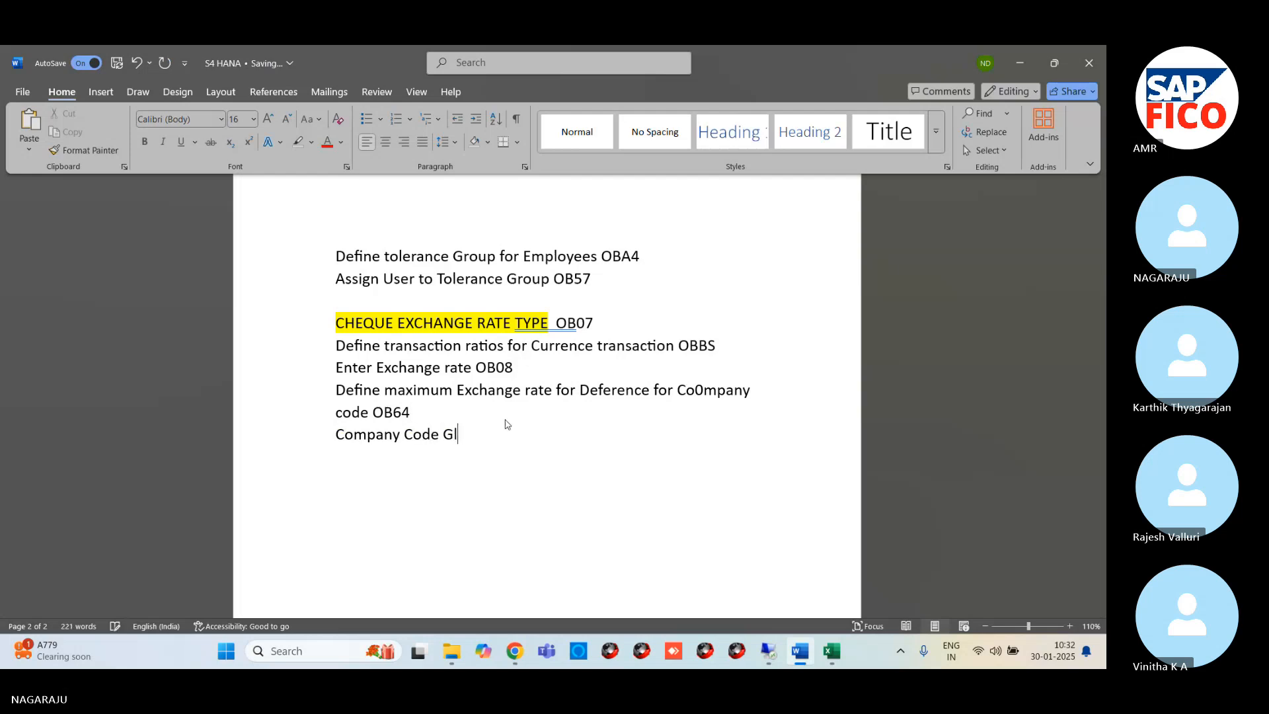
text(abal parameters )
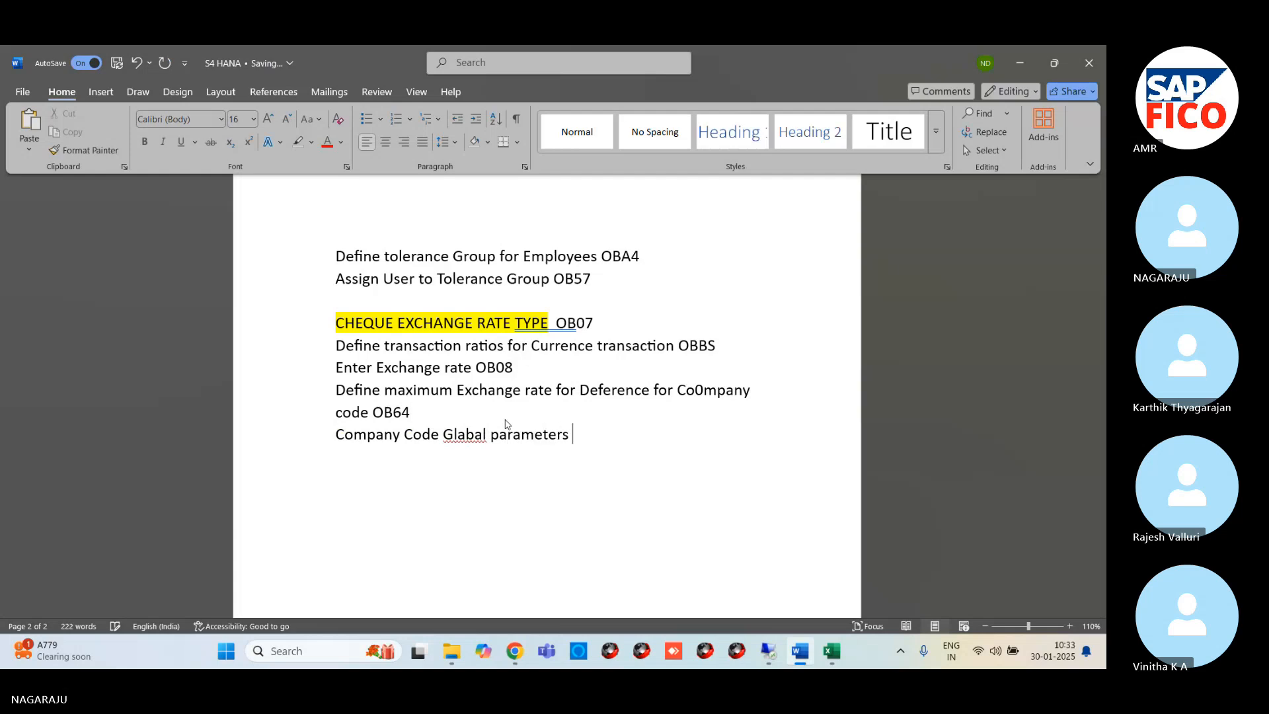
text(OBY)
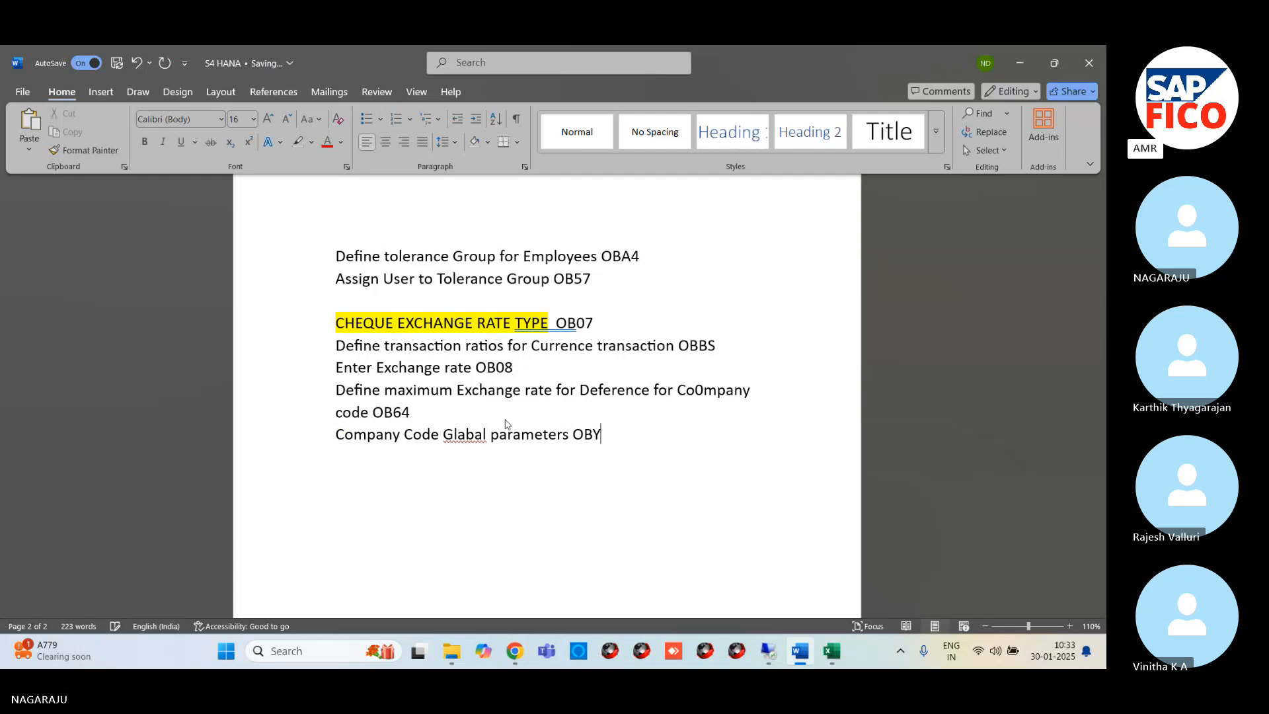
key(Return)
Correct the misspelled "Glabal" to "Global" in the new line and complete its transaction code as OBY6
click(454, 434)
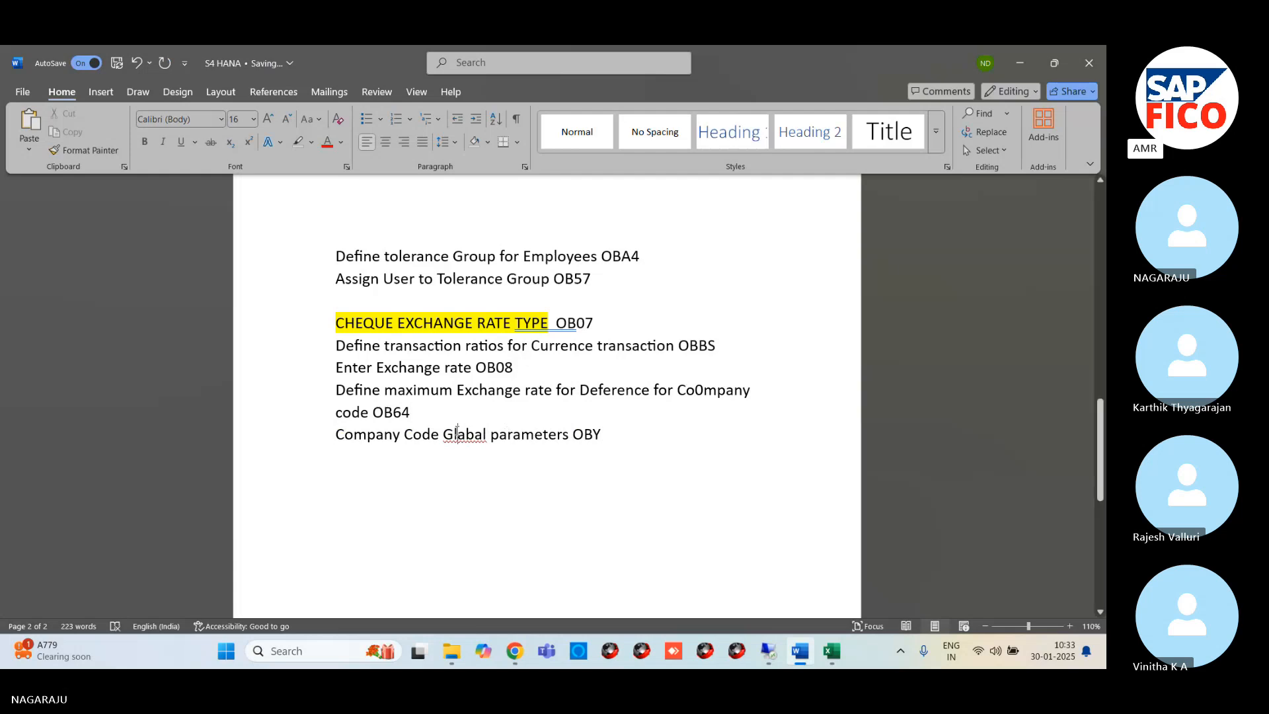
text(o)
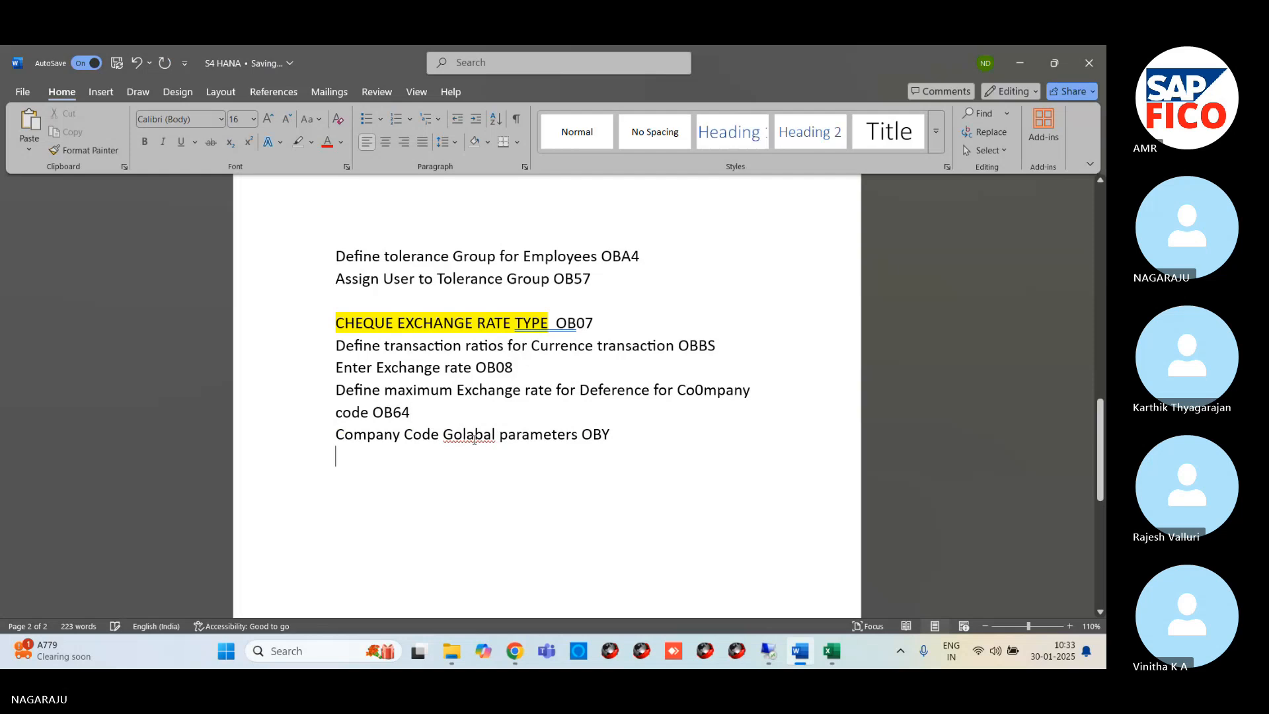
right_click(466, 435)
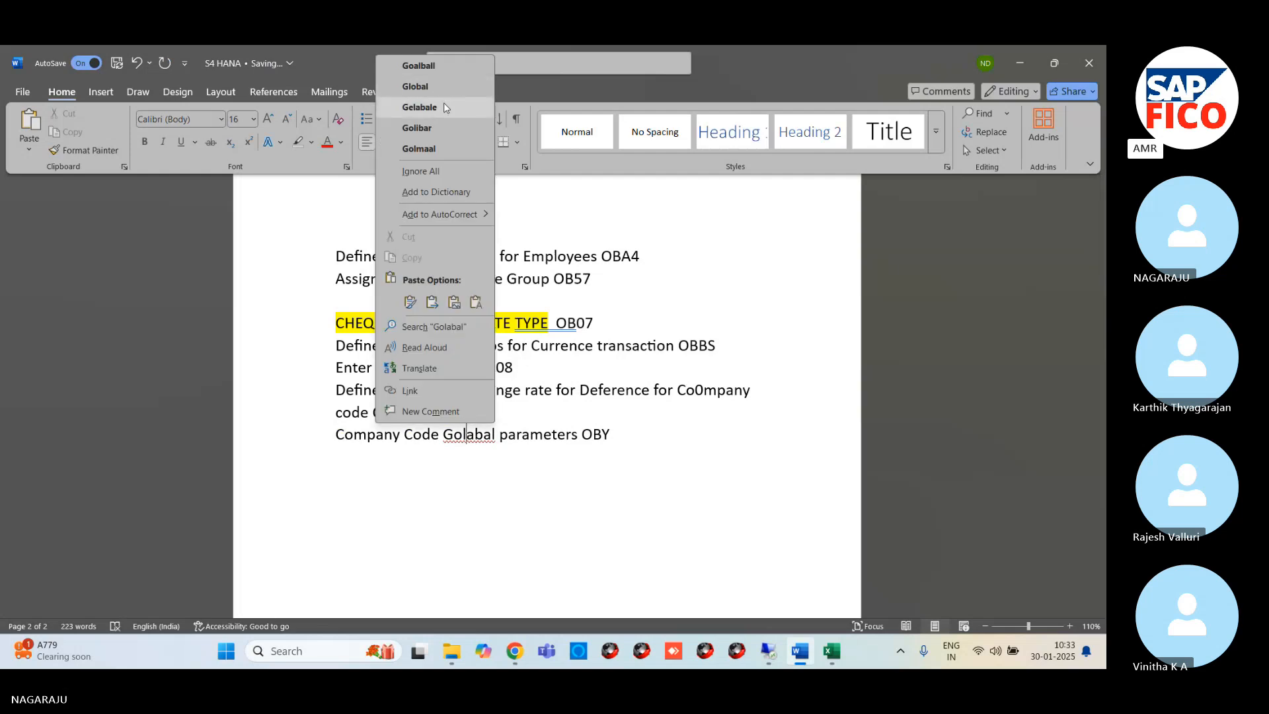
click(417, 87)
key(End)
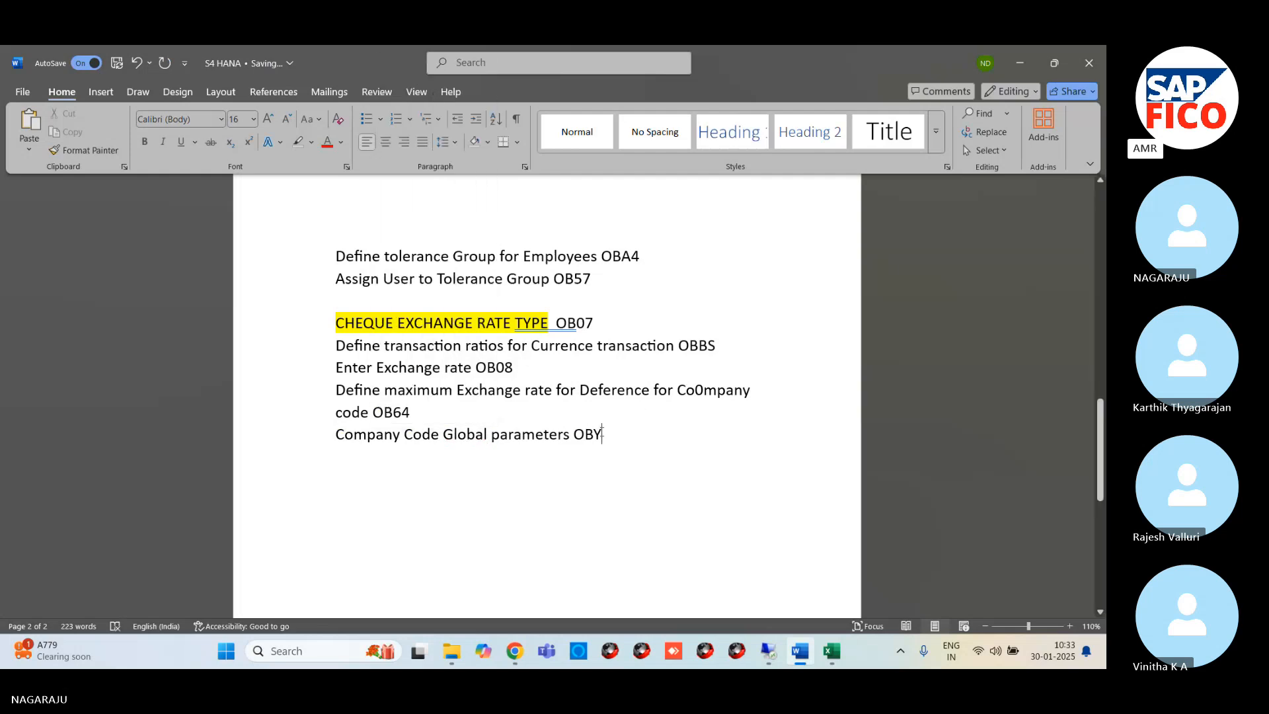
text(6)
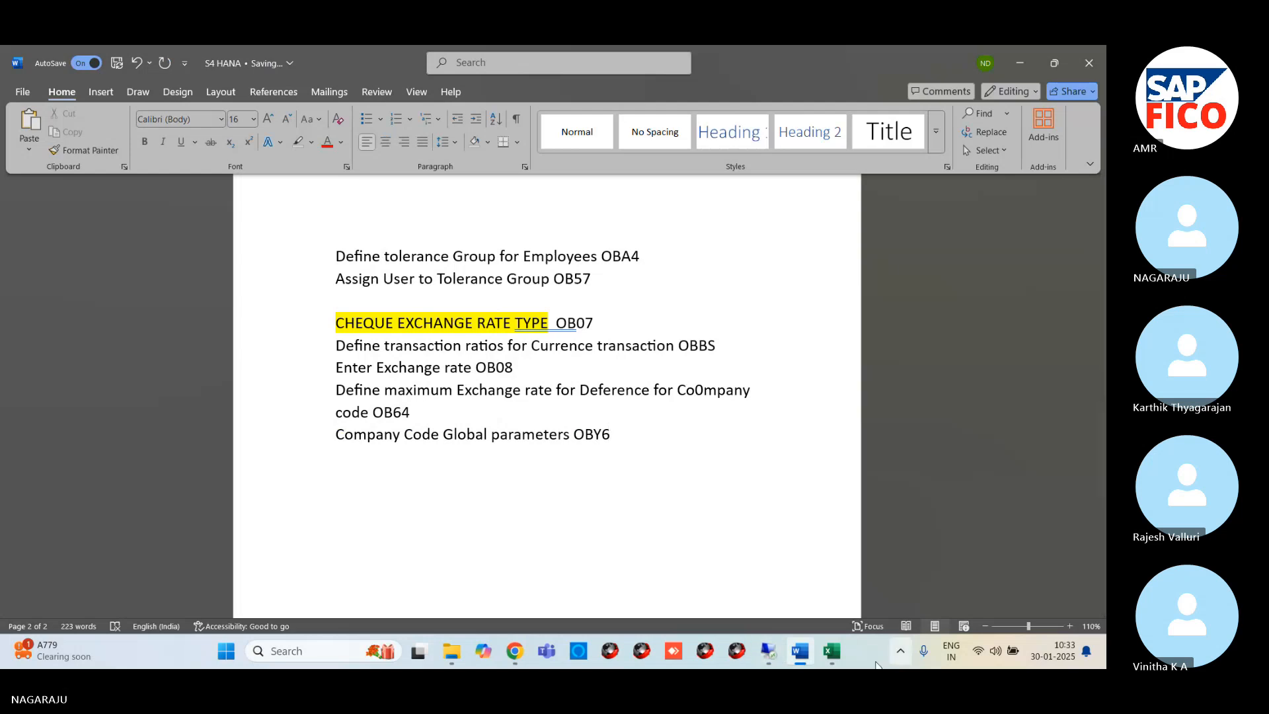
Switch back to the SAP session on the remote desktop and start transaction OBY6 with /NOBY6
click(768, 651)
mouse_move(279, 656)
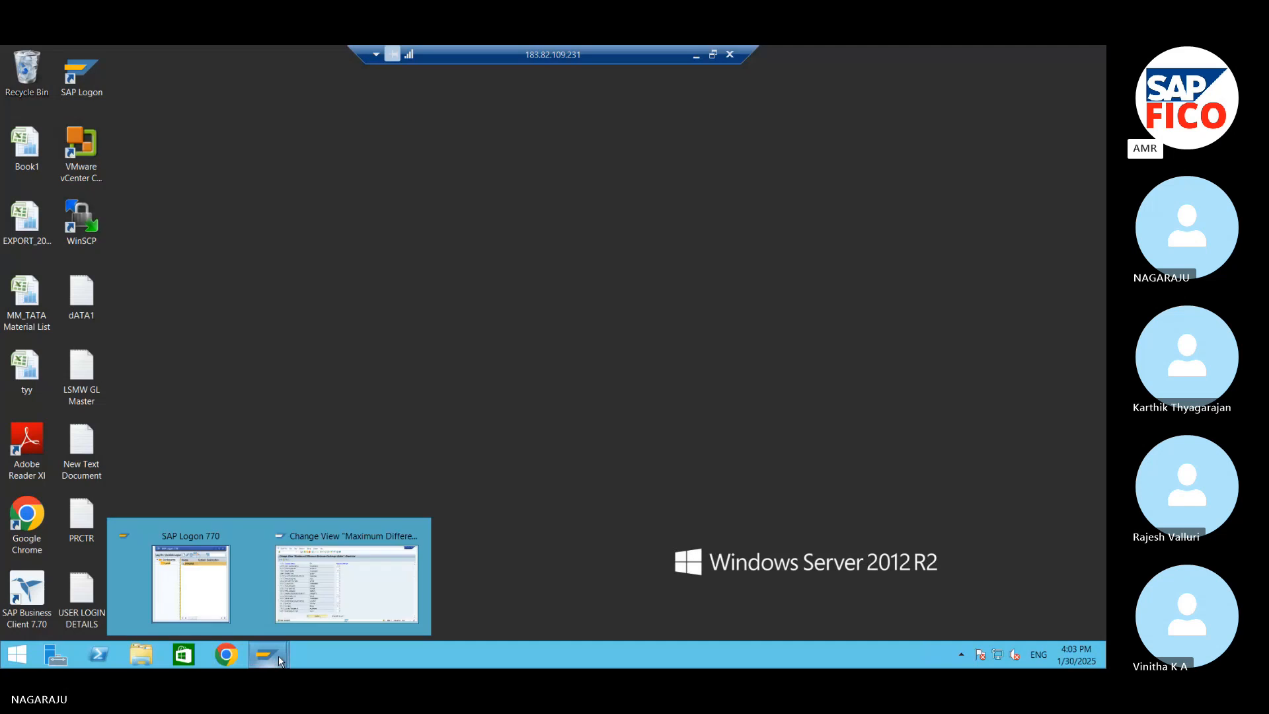
click(346, 582)
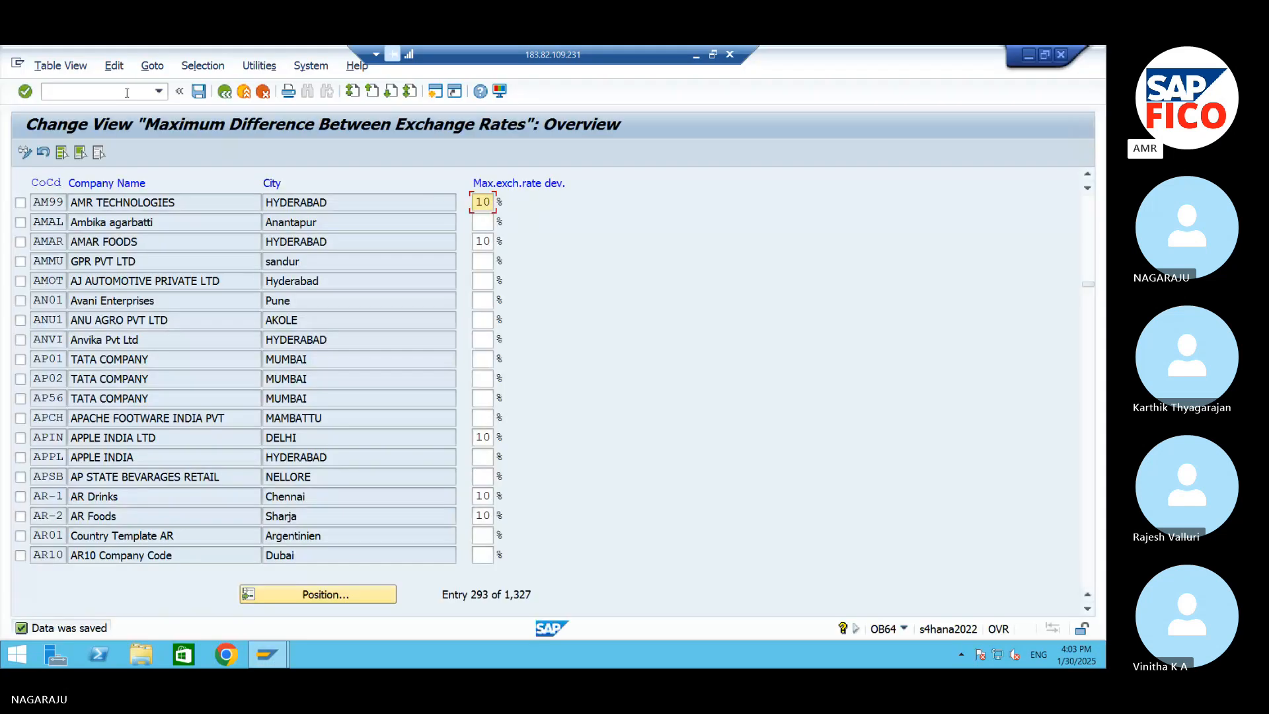
click(127, 93)
text(/NOB)
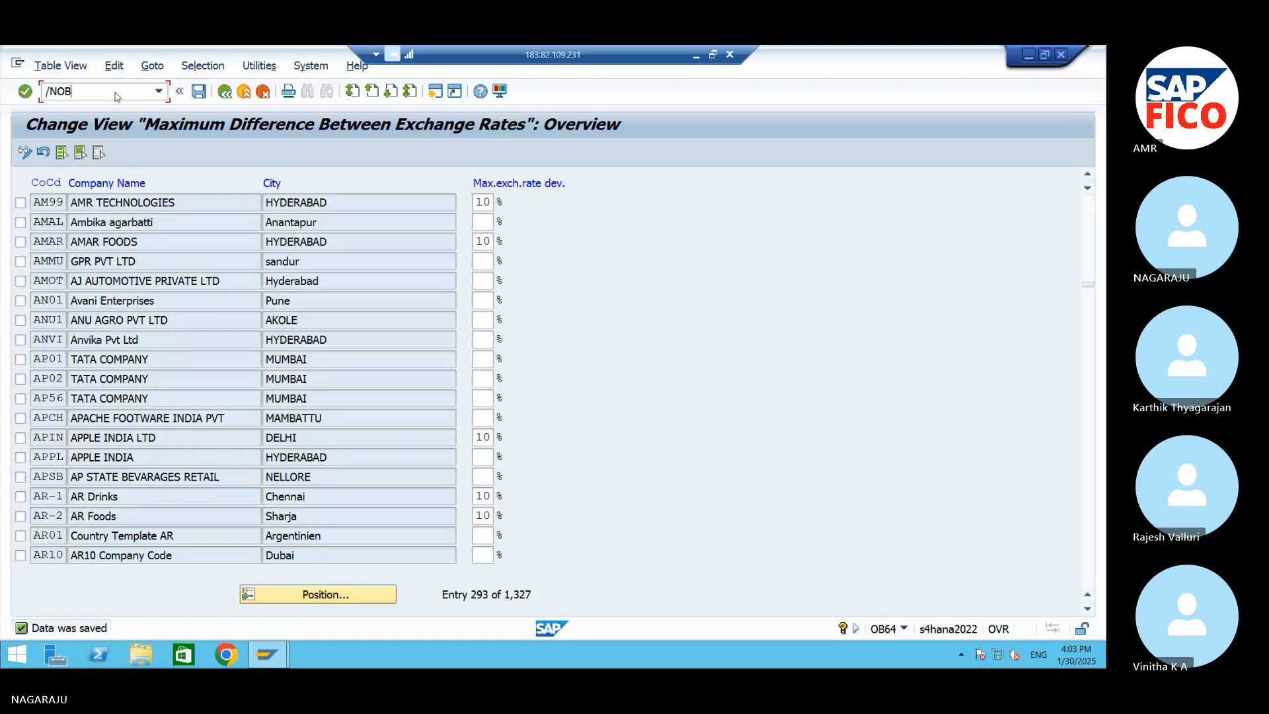
text(Y6)
key(Return)
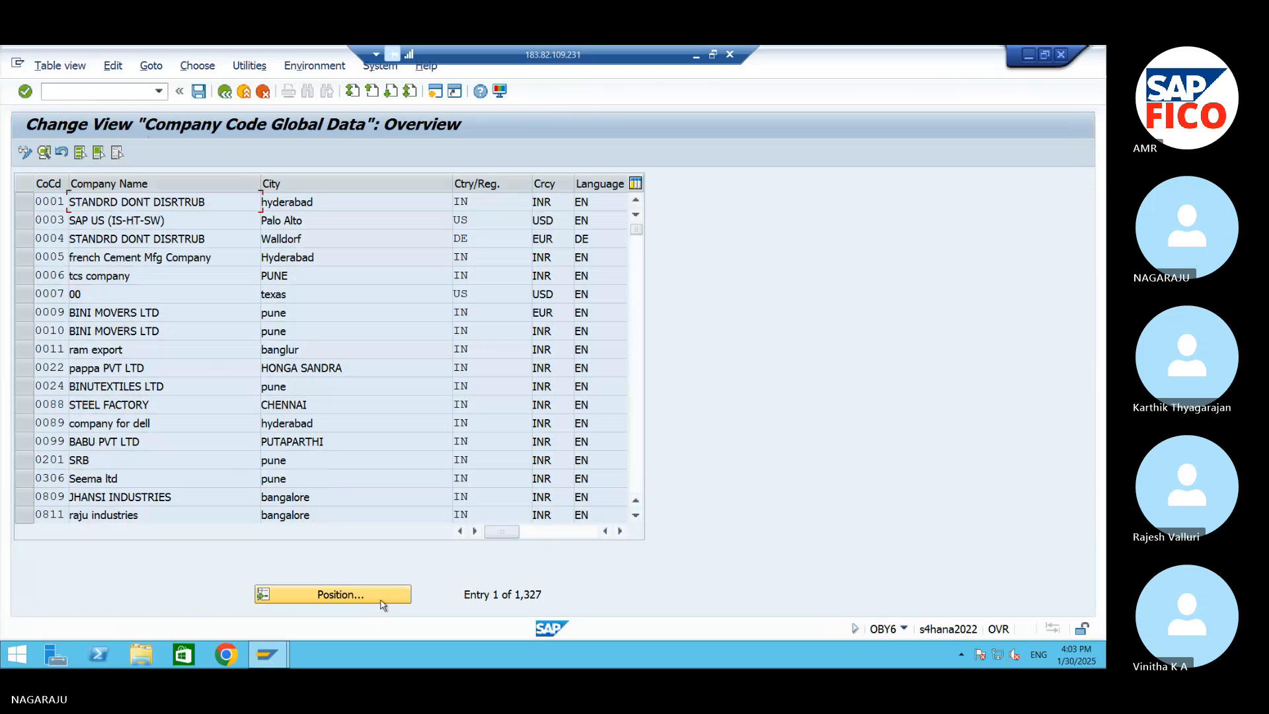
Find company code AM99, open its global data details to check the assigned parameters, and save
click(350, 595)
text(AM99)
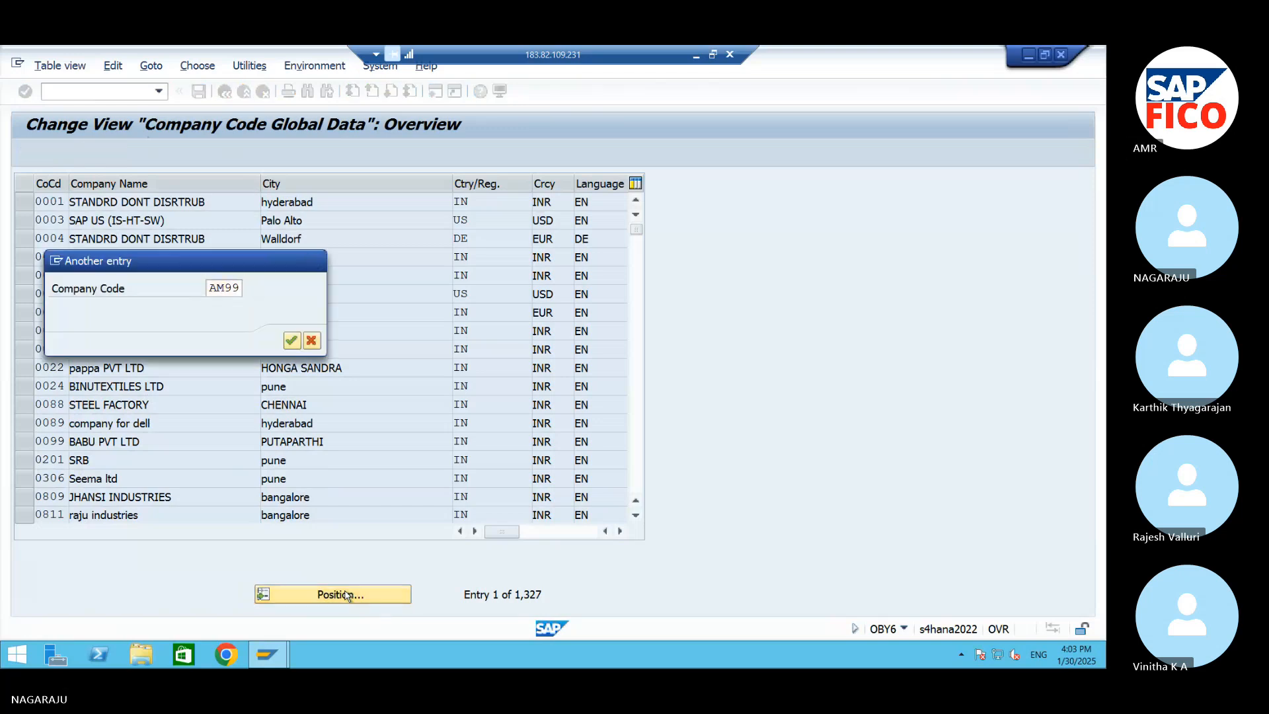
key(Return)
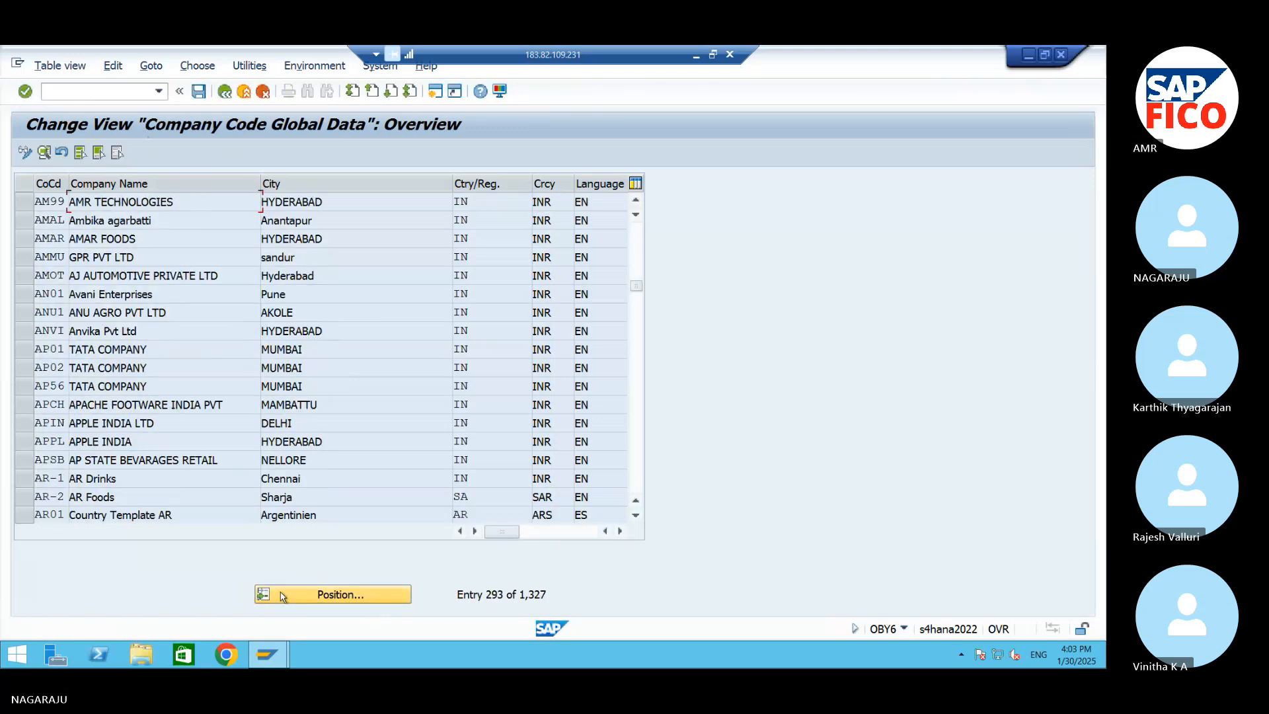
double_click(47, 200)
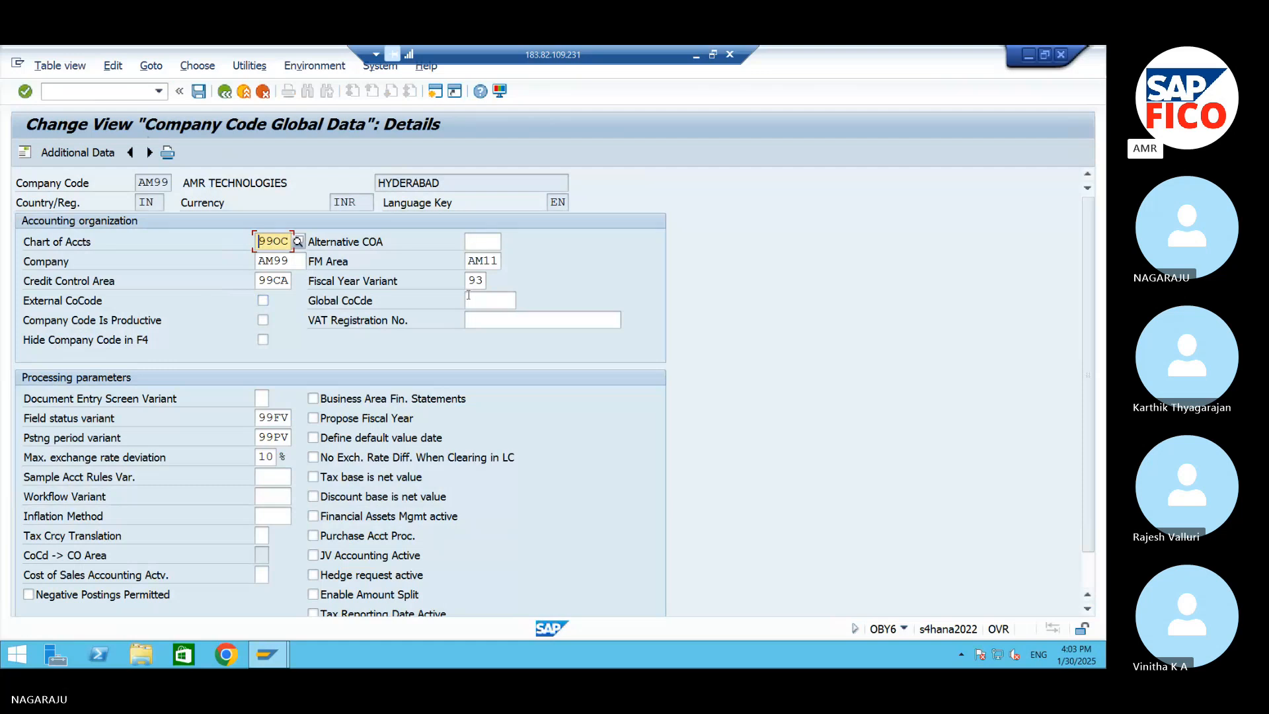
click(197, 93)
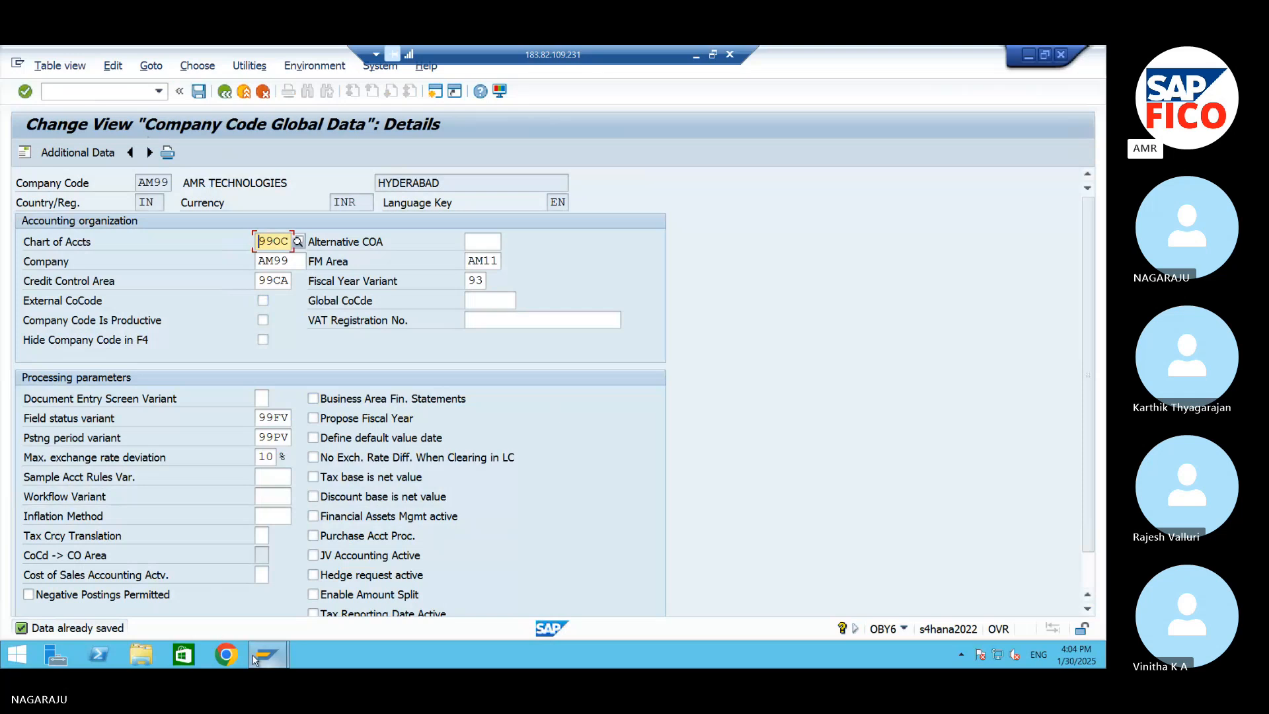
Minimise the SAP session, the remote desktop, the Word document and the Downloads folder to show the local desktop
click(1028, 54)
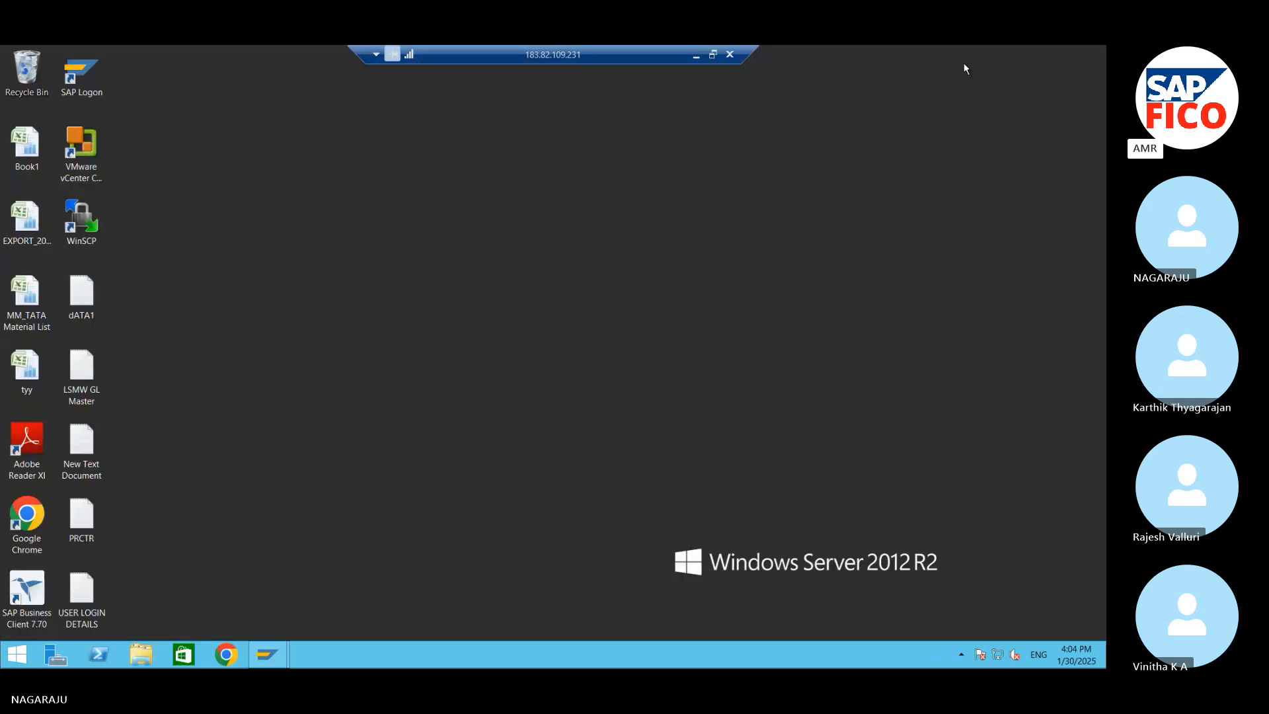
click(696, 57)
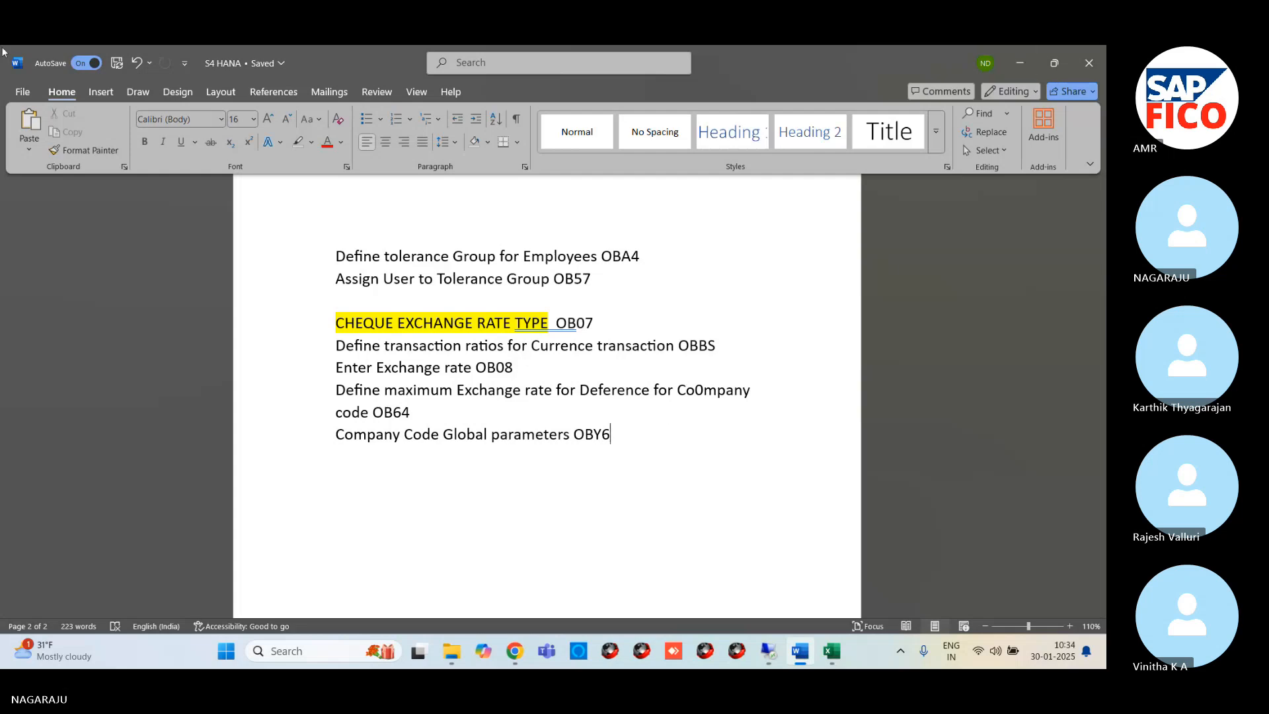
click(1021, 61)
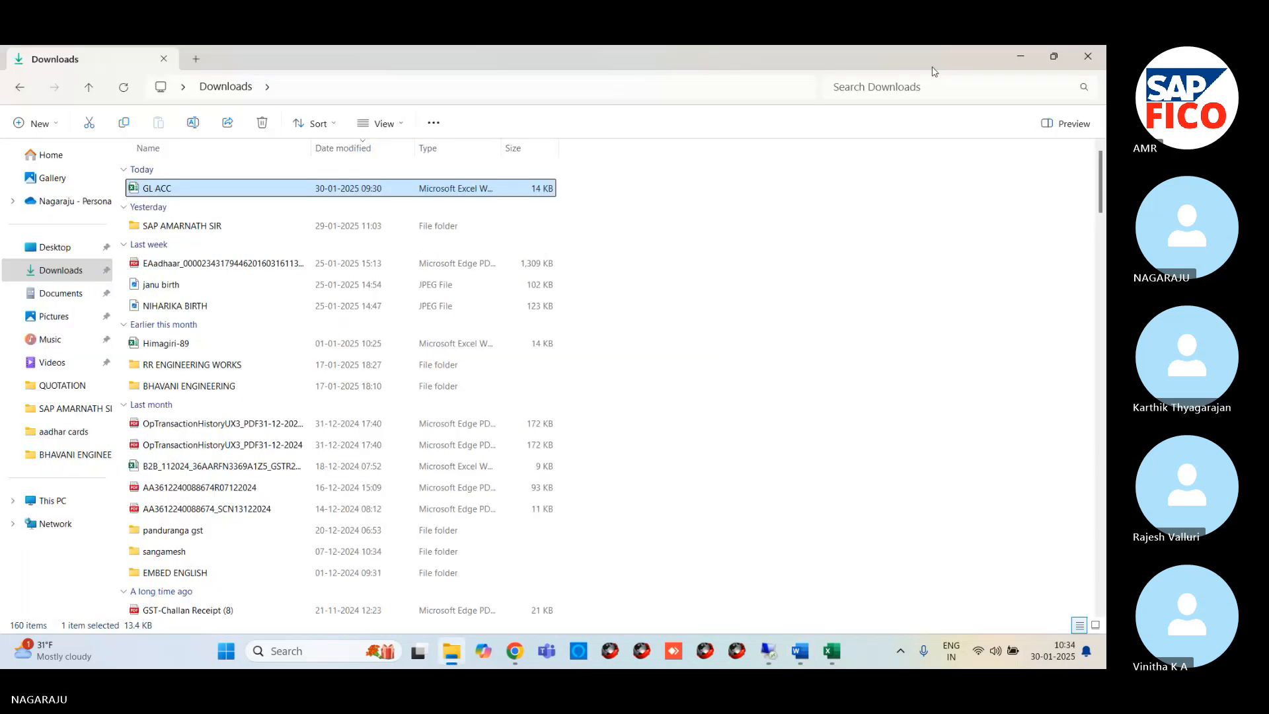
click(1018, 55)
Switch to the Skype meeting chat "23rd S4HANA Batch Meeting 9.30 Am" in Chrome, show it full screen and look through its earlier messages
mouse_move(513, 659)
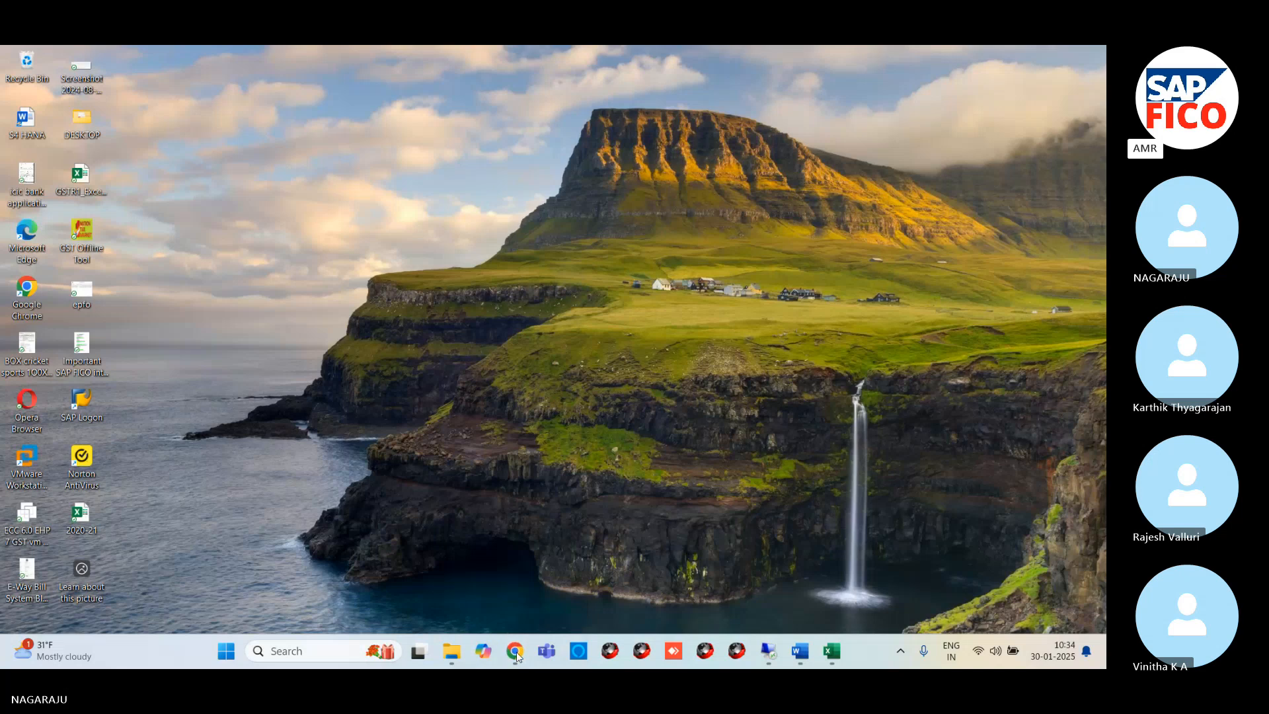
right_click(517, 651)
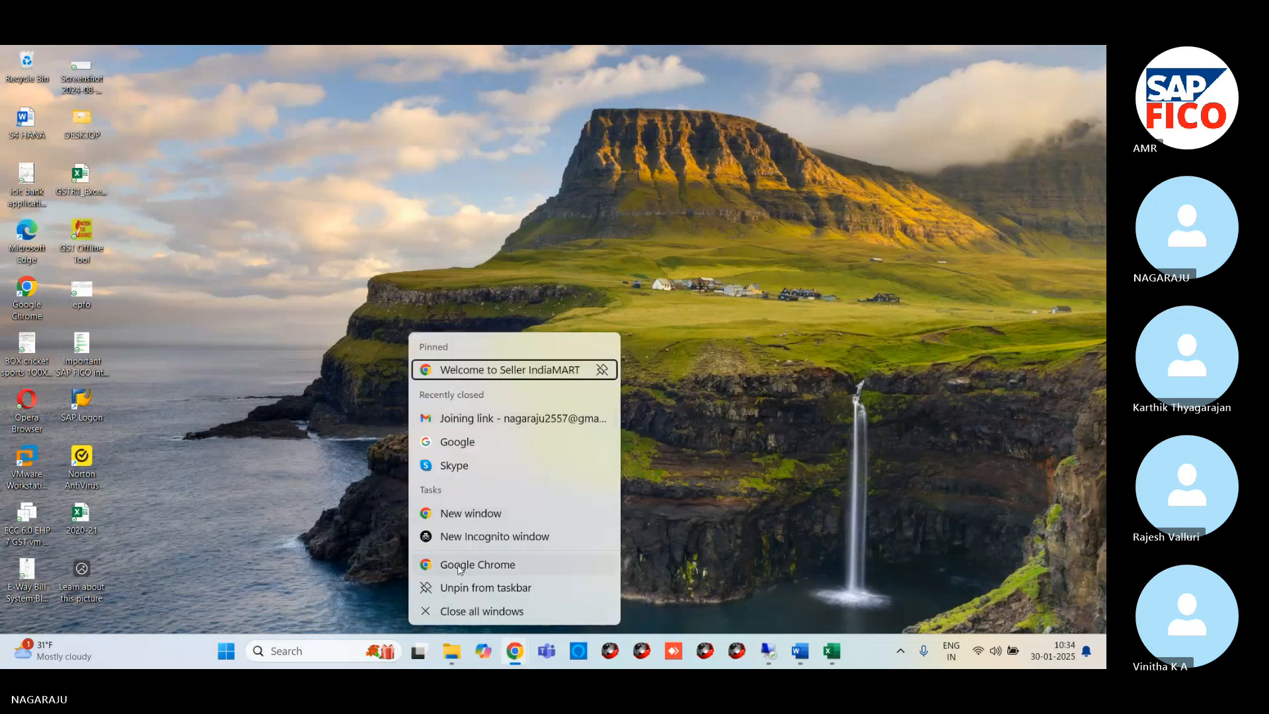
click(517, 656)
right_click(517, 653)
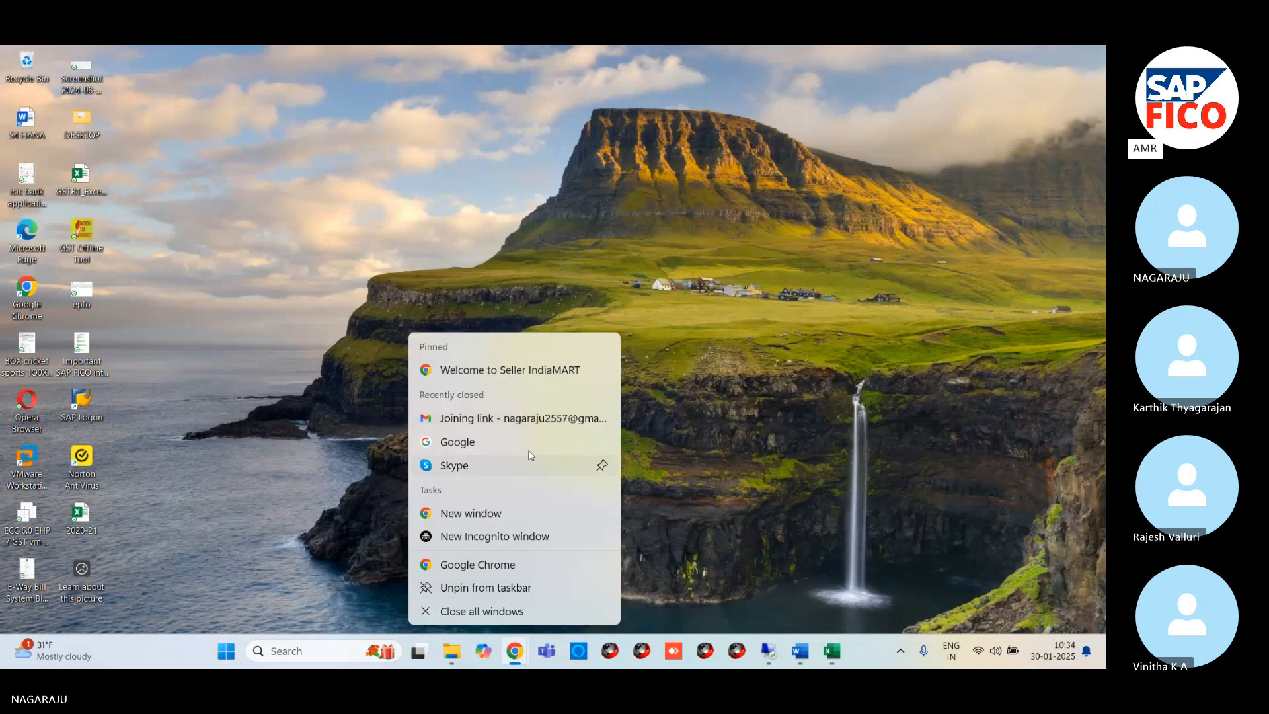
click(476, 418)
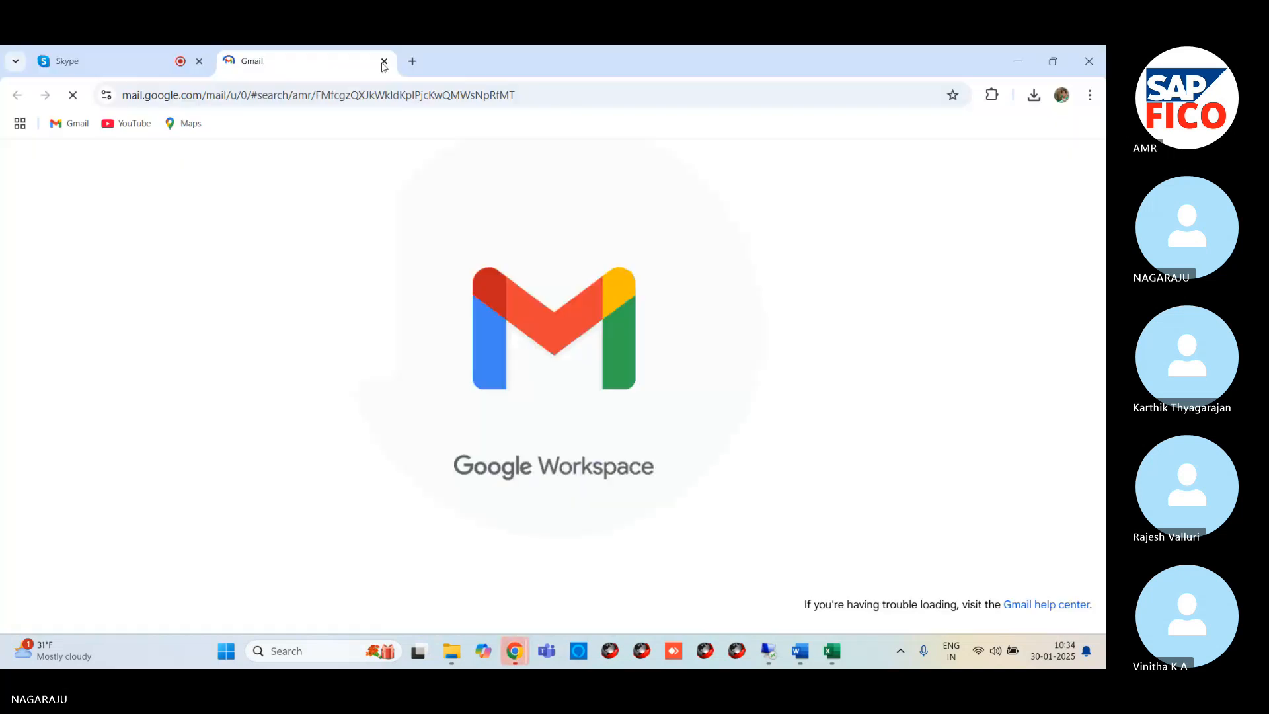
click(135, 48)
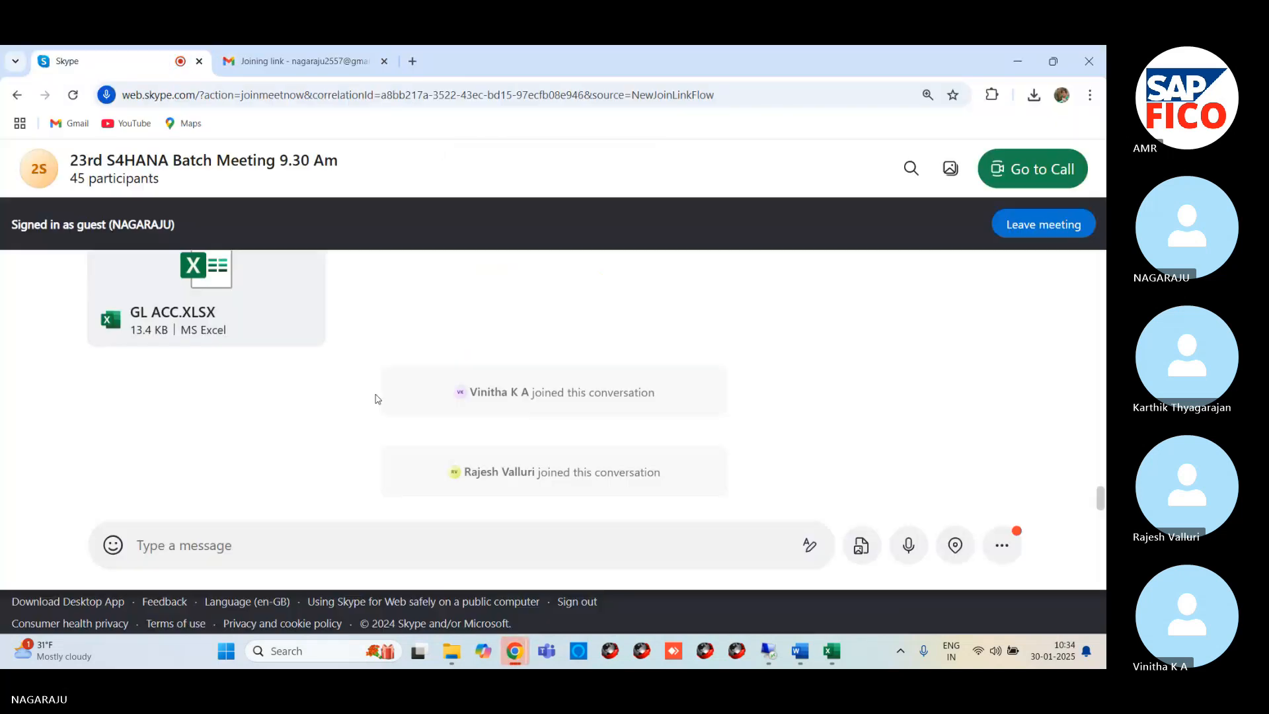
key(F11)
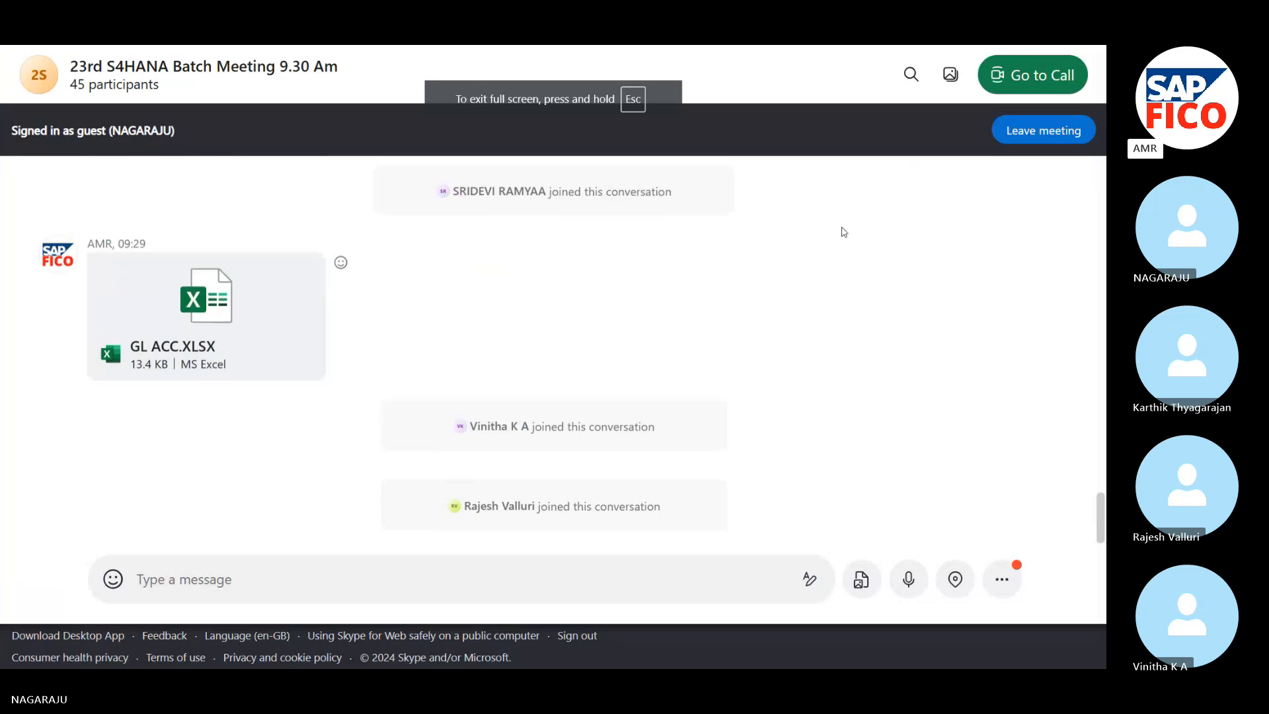
scroll(289, 340, up, 15)
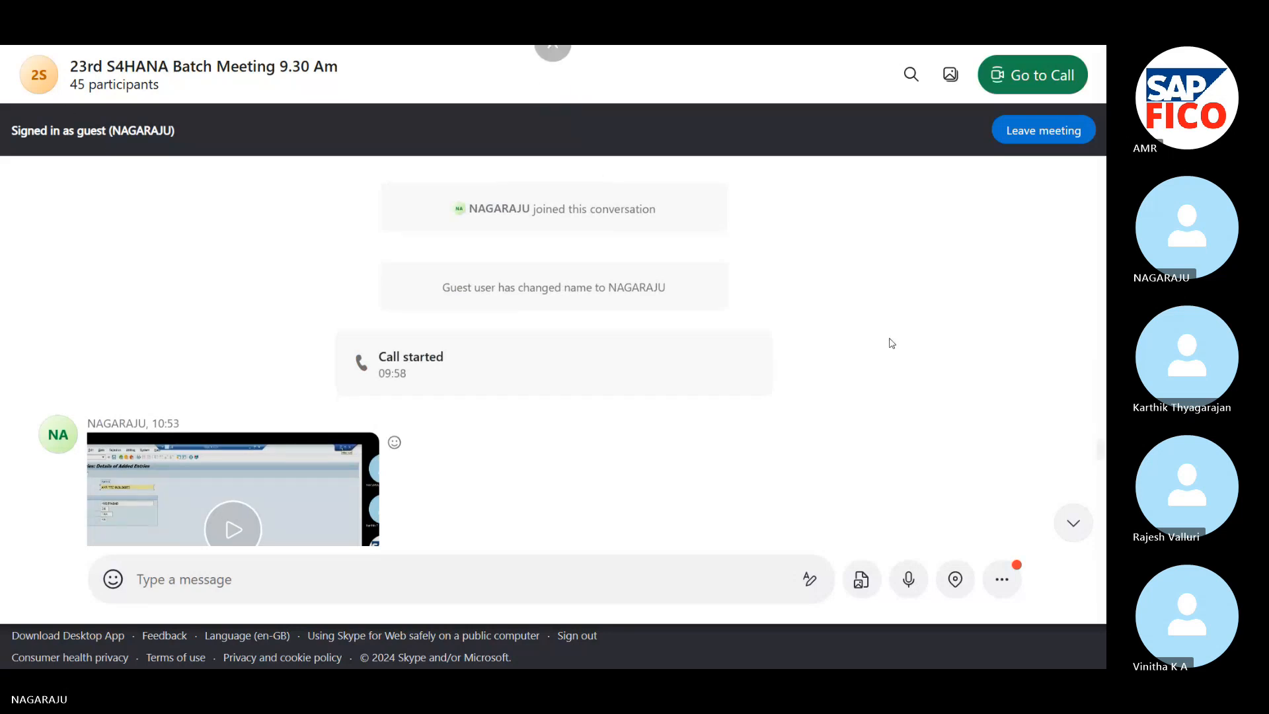
Look further back through the meeting chat's history, as far as the entries from 30 December 2024
scroll(937, 349, down, 5)
scroll(395, 383, up, 3)
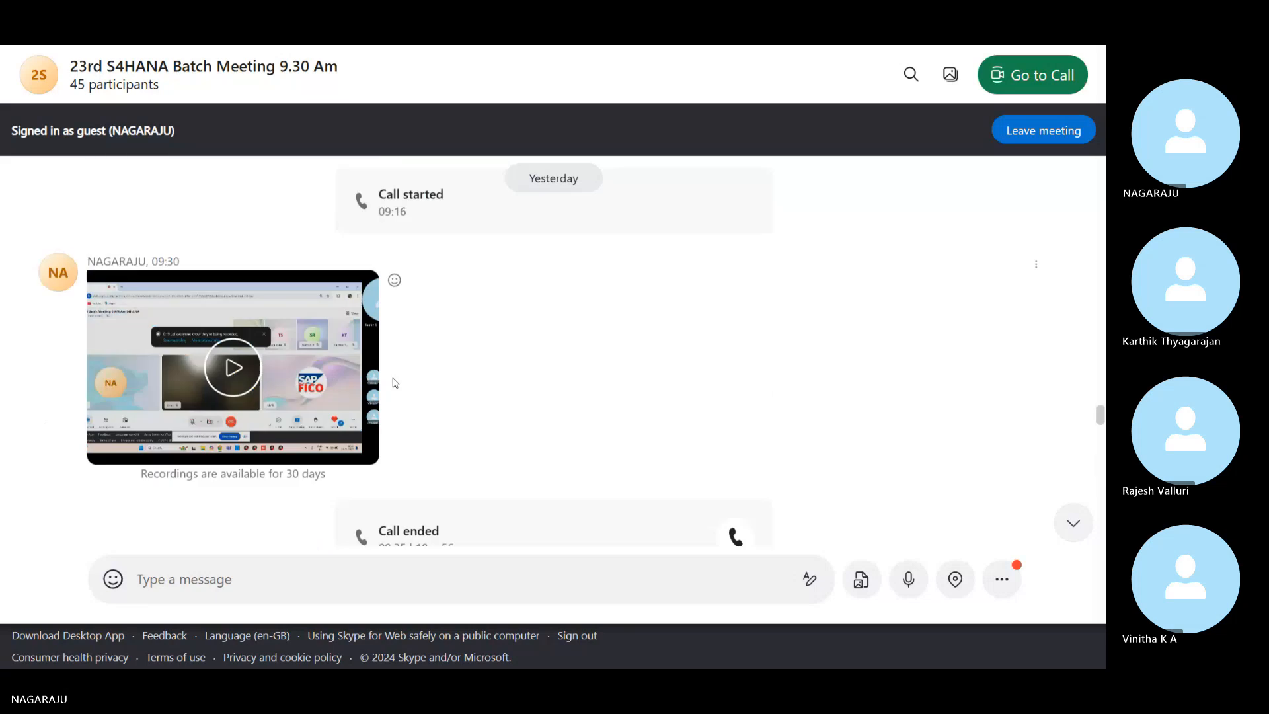
scroll(313, 377, up, 5)
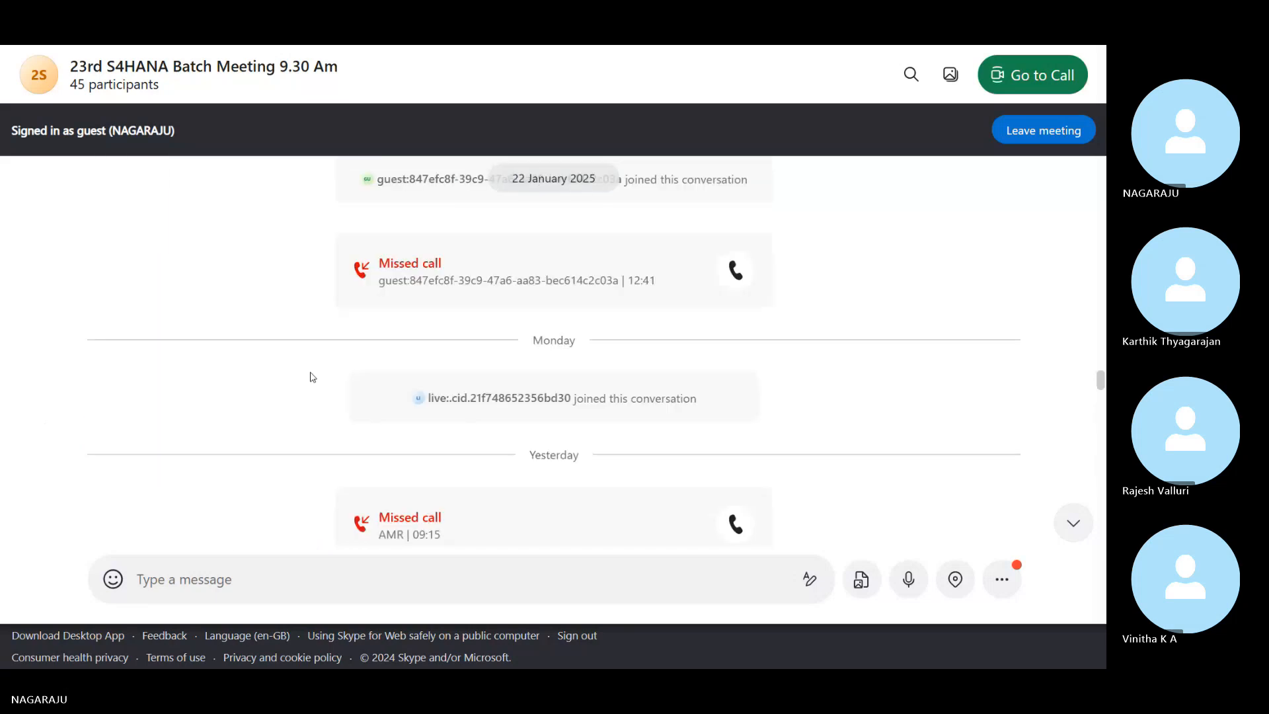
scroll(313, 377, up, 10)
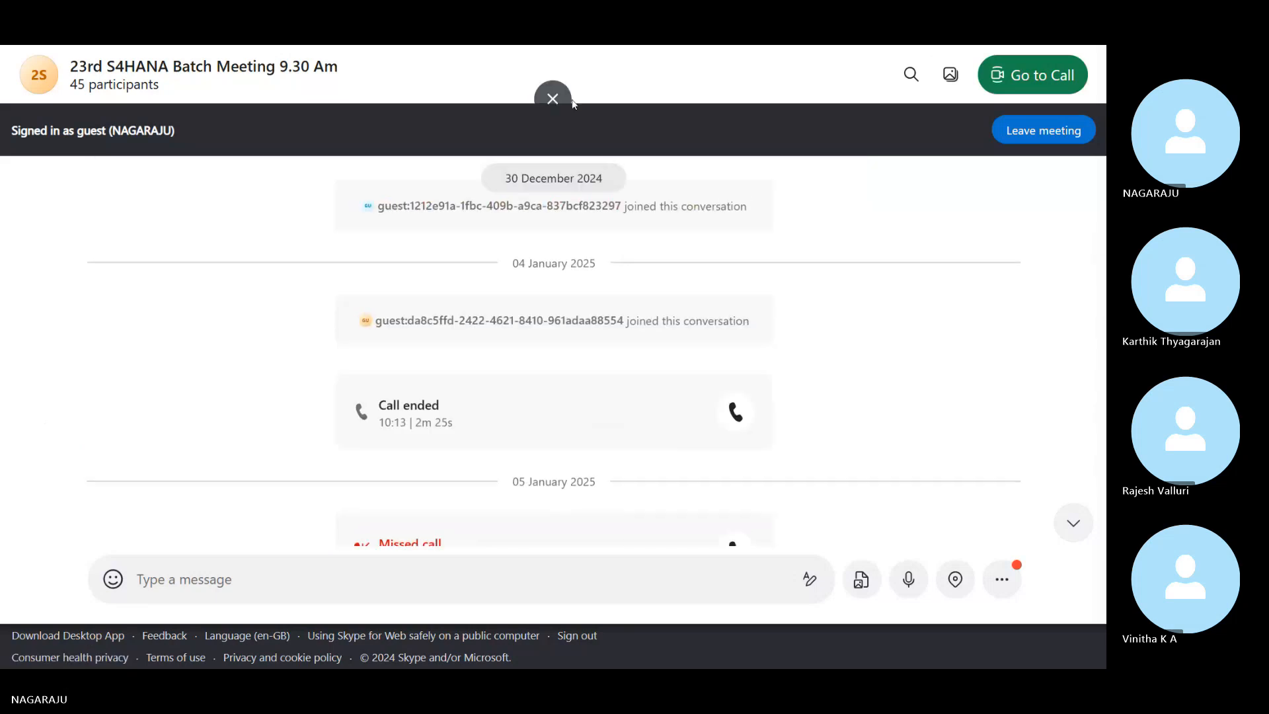
Leave full screen and close the Gmail "Joining link" page, keeping the Skype meeting chat open
click(554, 100)
scroll(669, 306, down, 10)
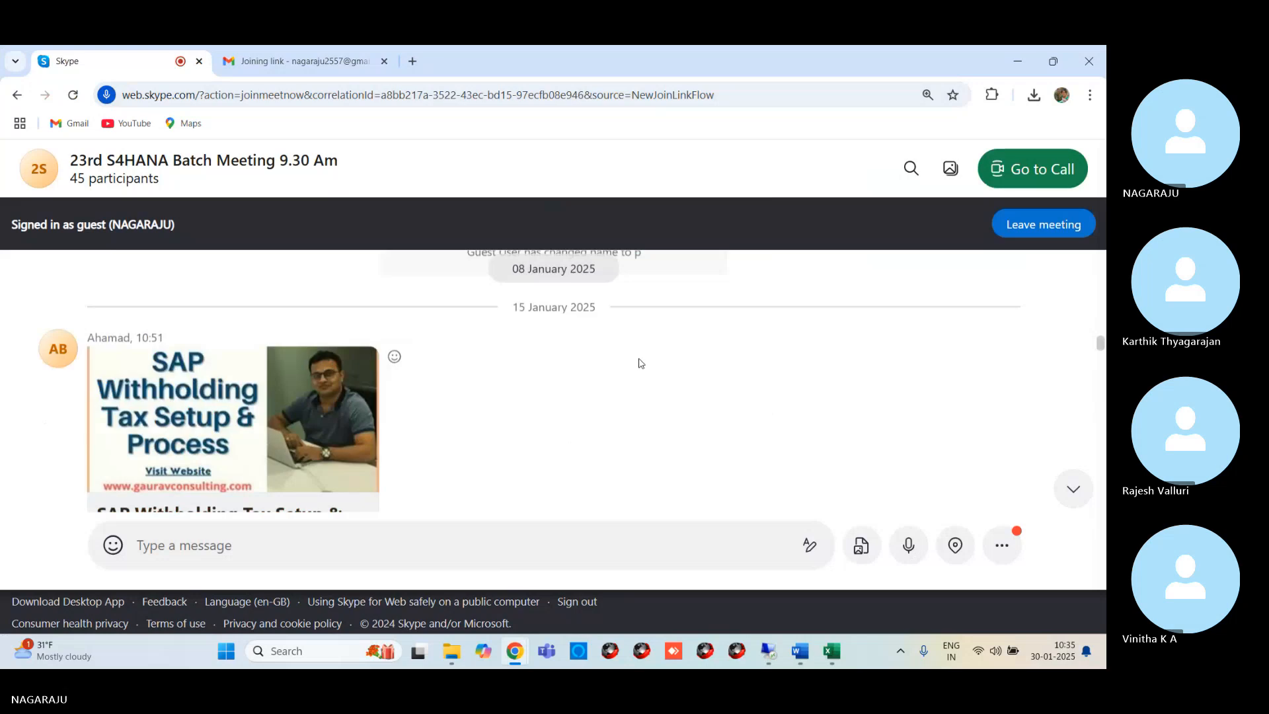
click(384, 61)
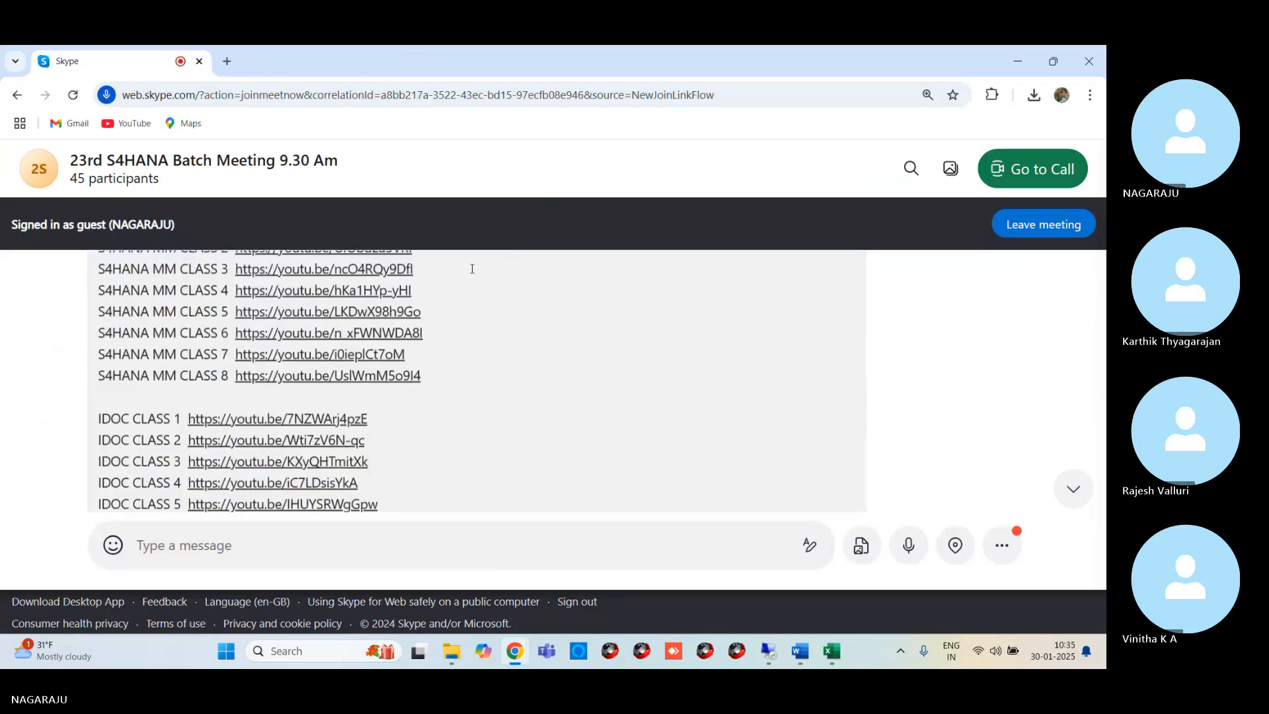
Show the Skype chat full screen again, check the messages through today's latest ones, and return to the ongoing call
scroll(425, 345, down, 10)
key(F11)
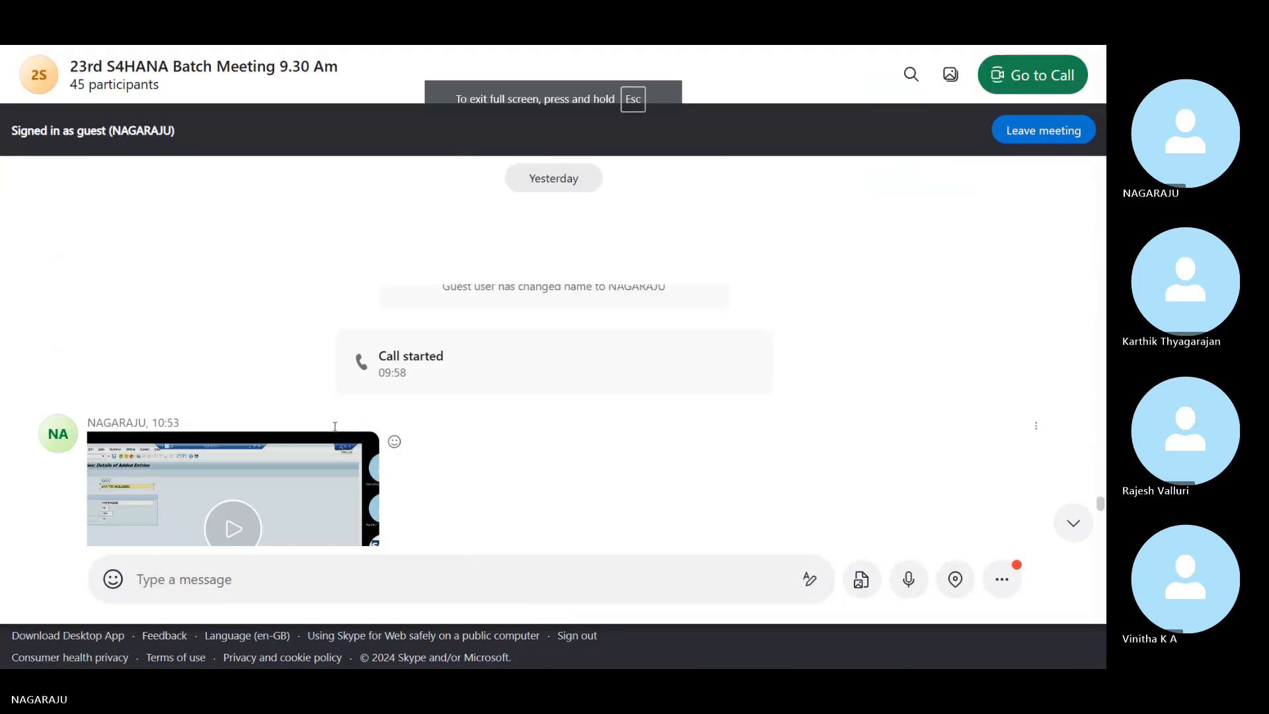
scroll(331, 422, down, 5)
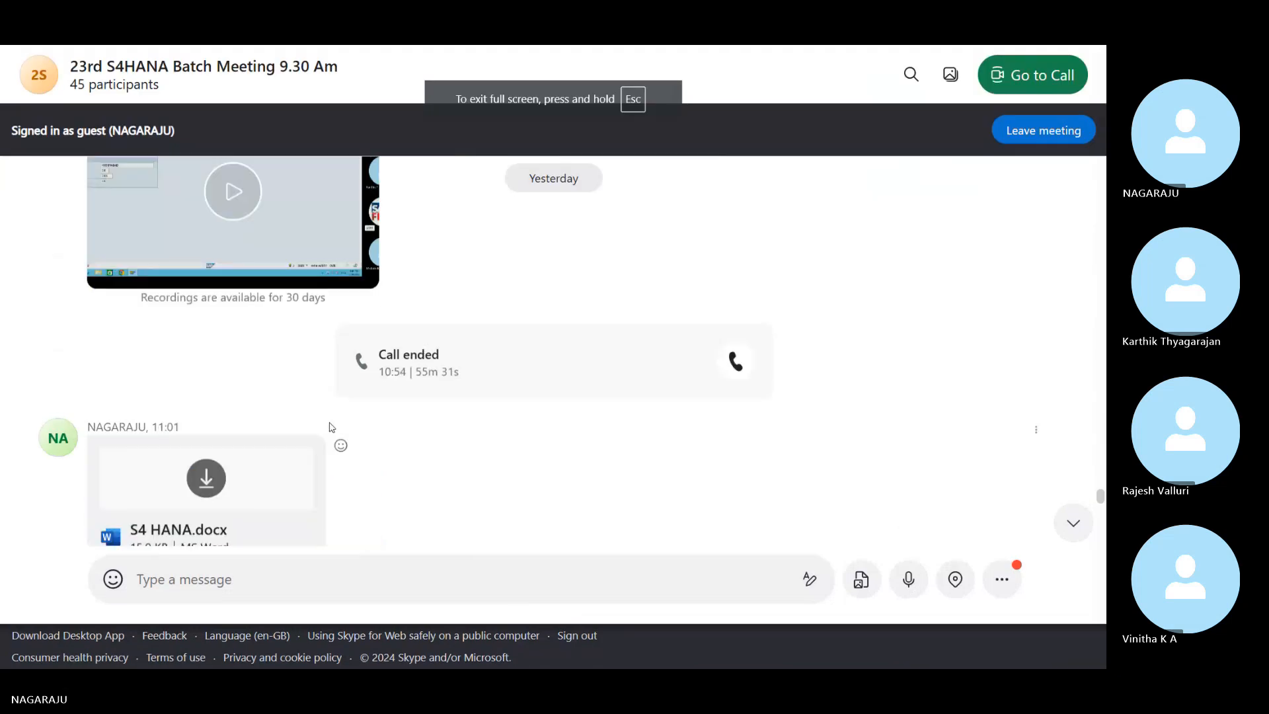
scroll(332, 427, down, 5)
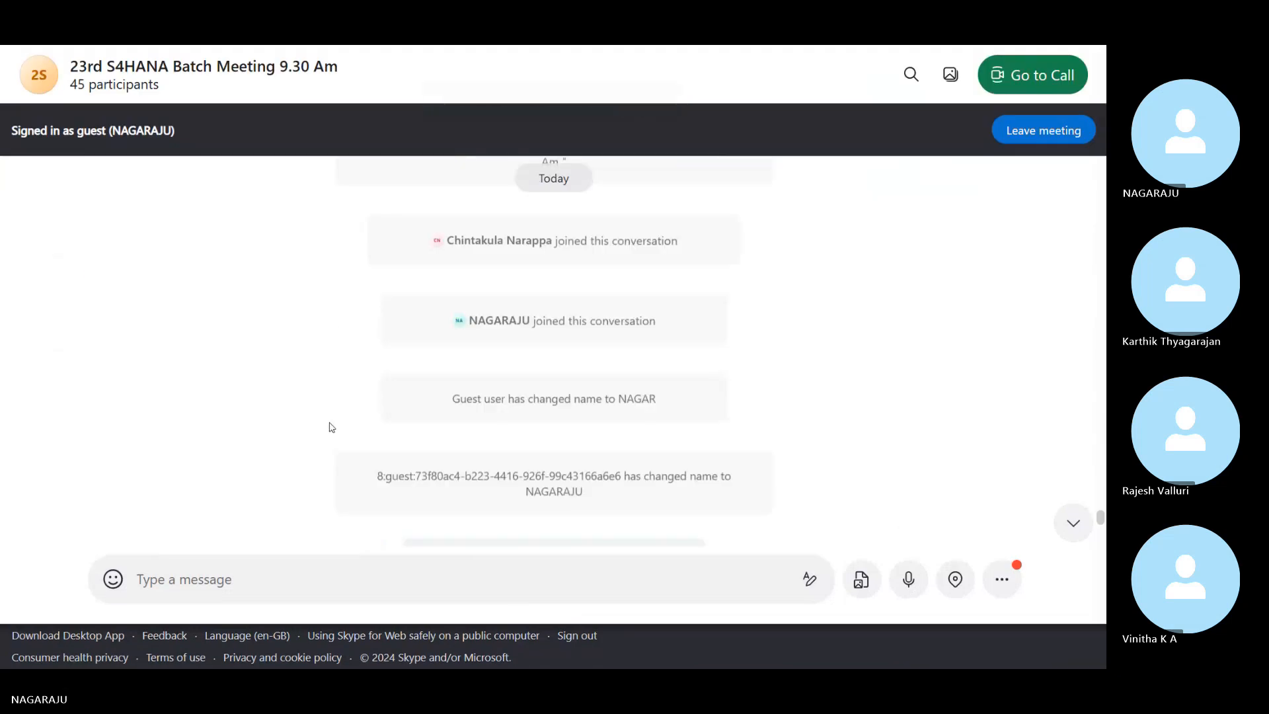
scroll(332, 428, down, 5)
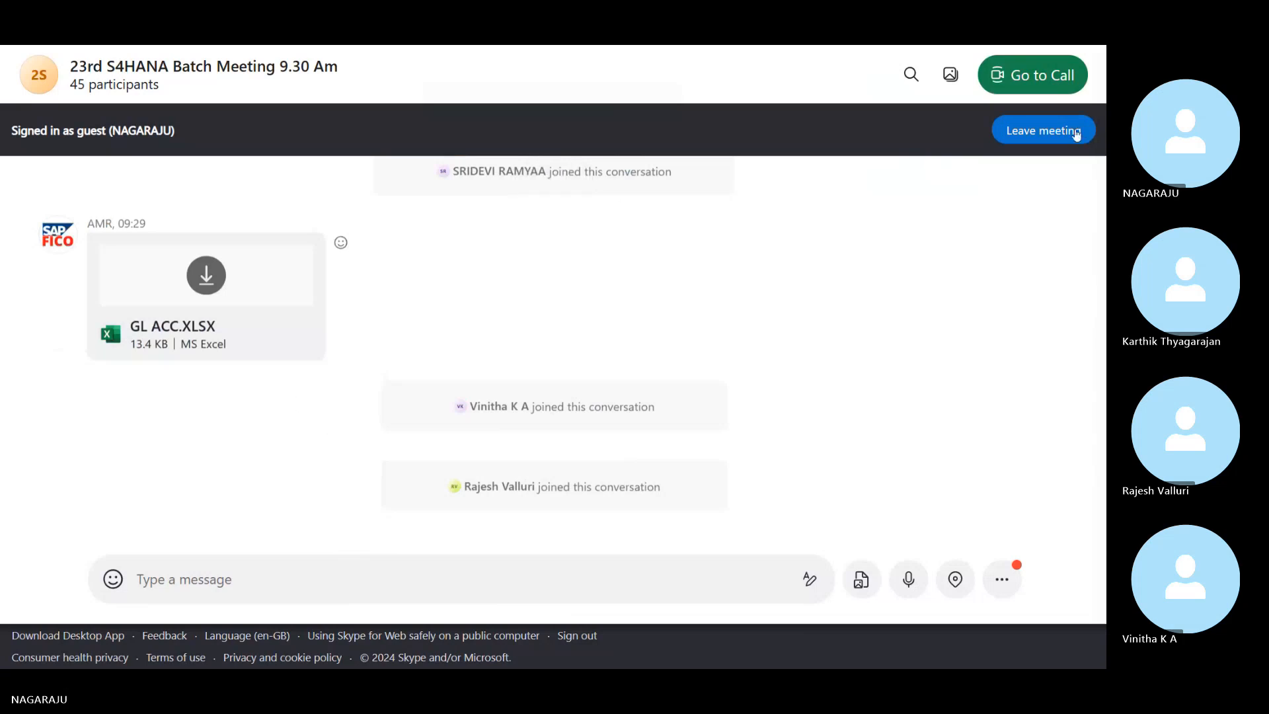
click(1028, 78)
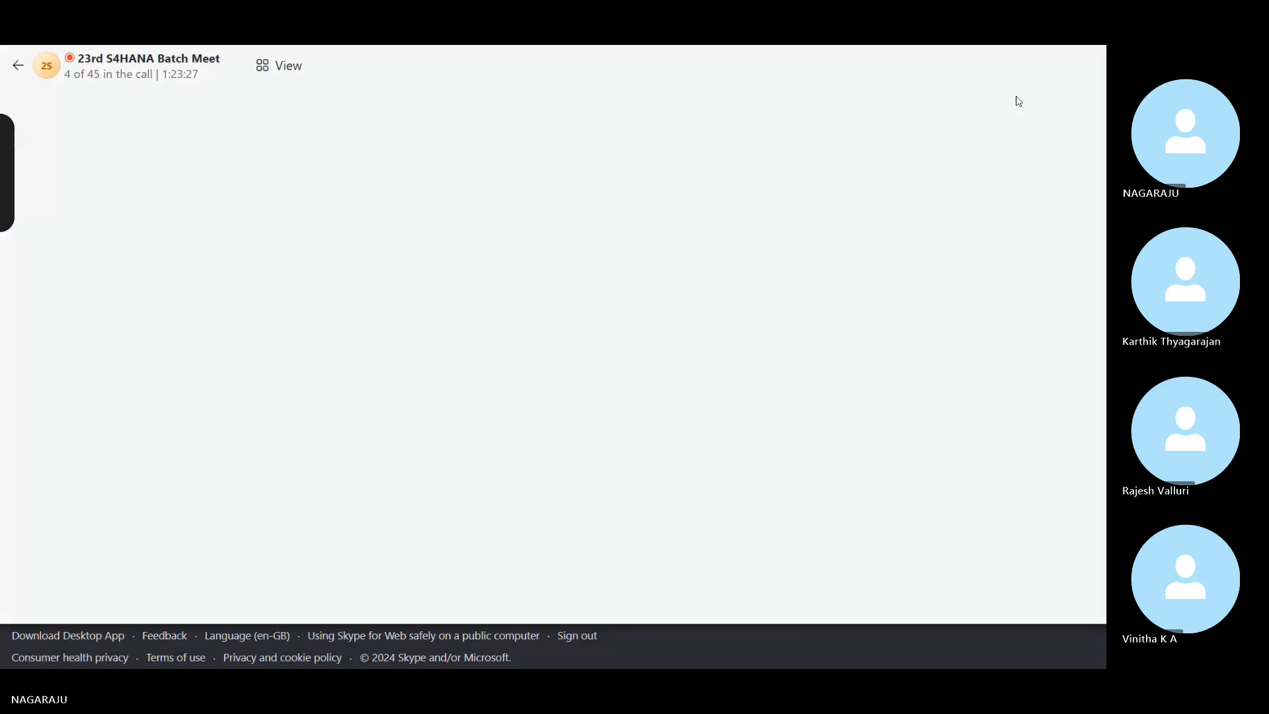